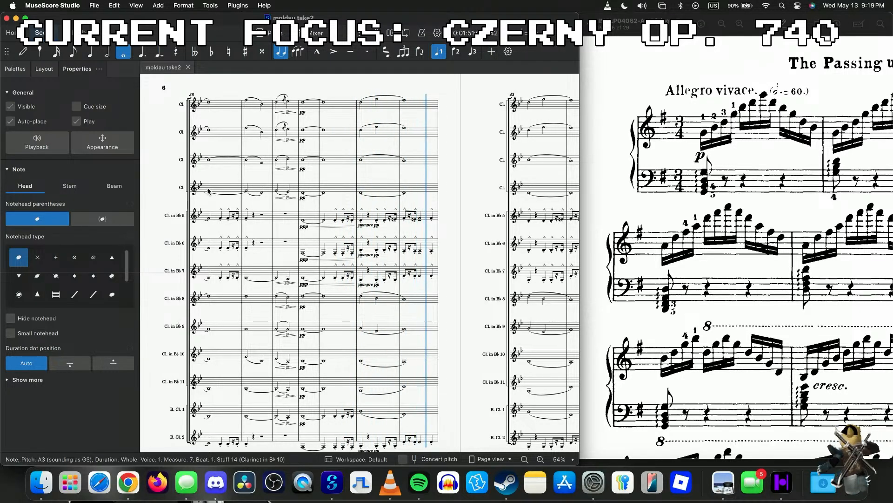
- Set the Mac's sound output to MacBook Air Speakers and stop the score's playback
click(642, 6)
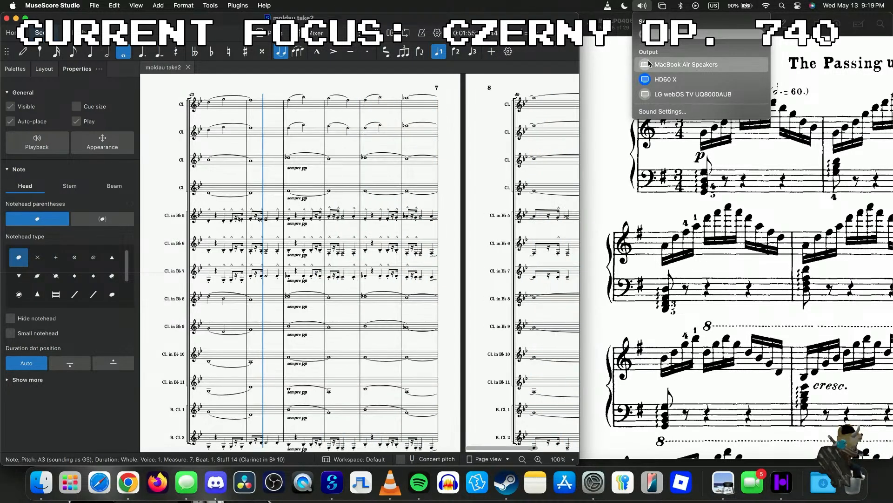
click(648, 68)
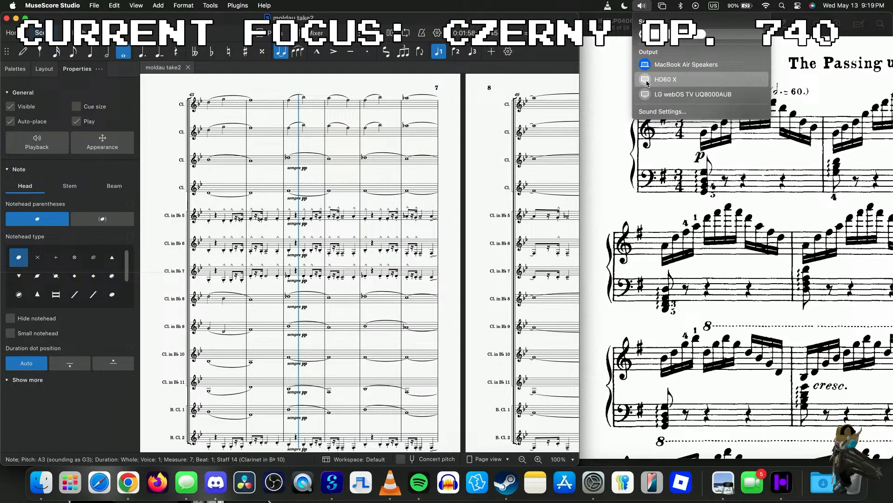
click(293, 160)
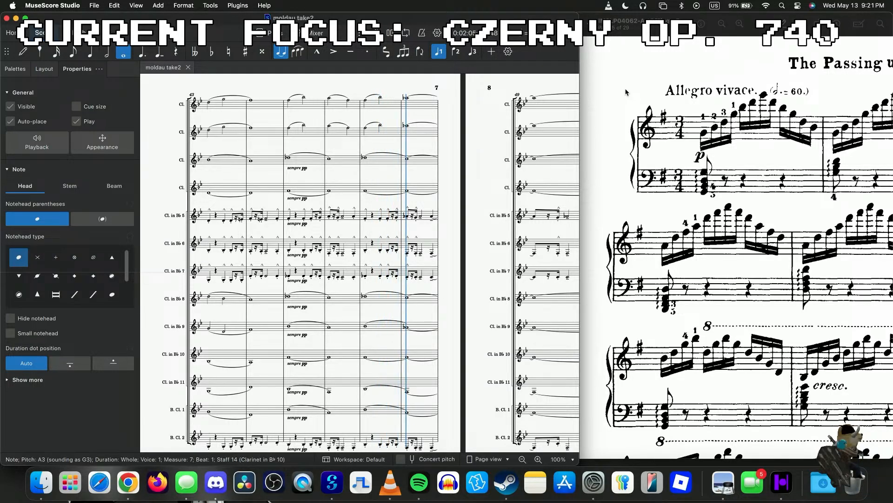
key(space)
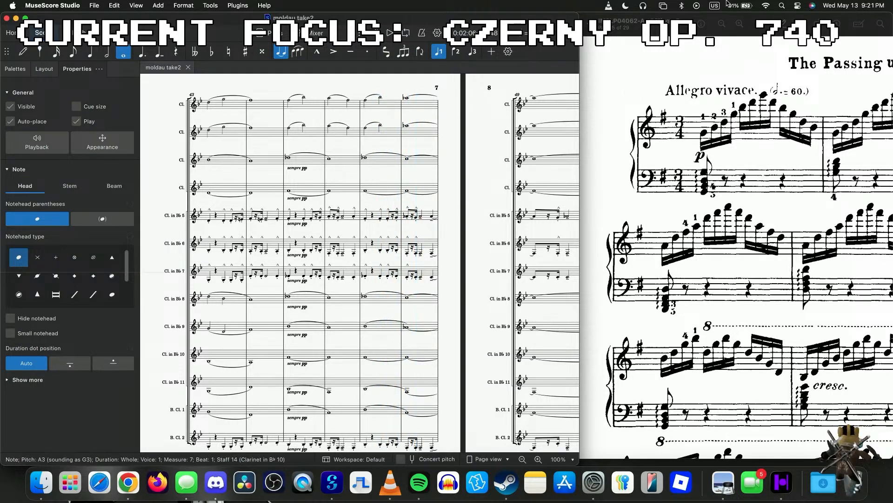
- Check the sound output devices, play the moldau take2 score from measure 43 of staff 4, raise the volume, and stop playback
click(644, 6)
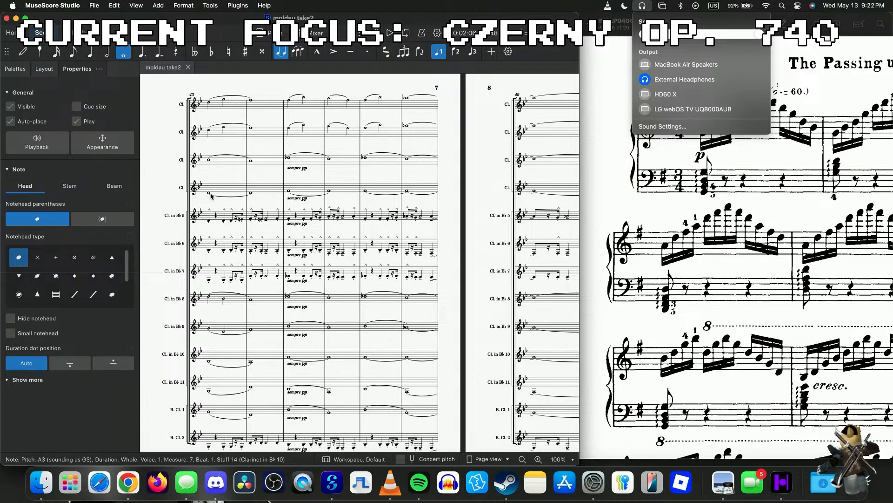
click(209, 192)
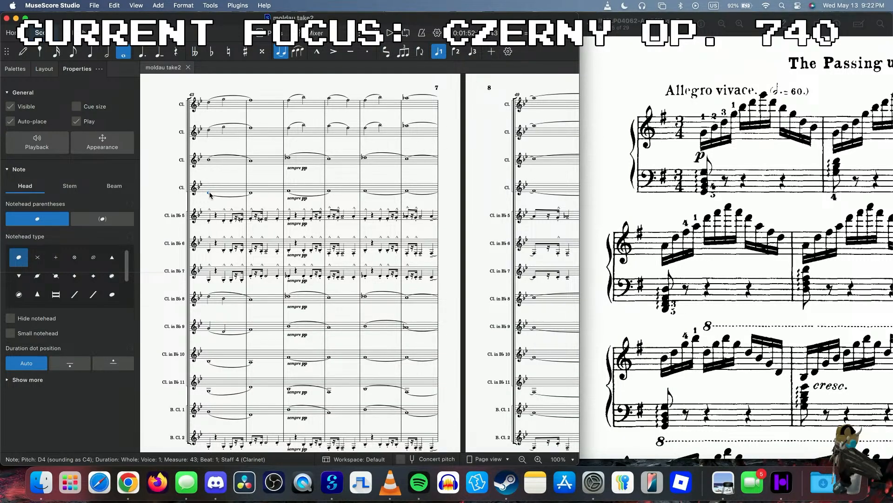
key(space)
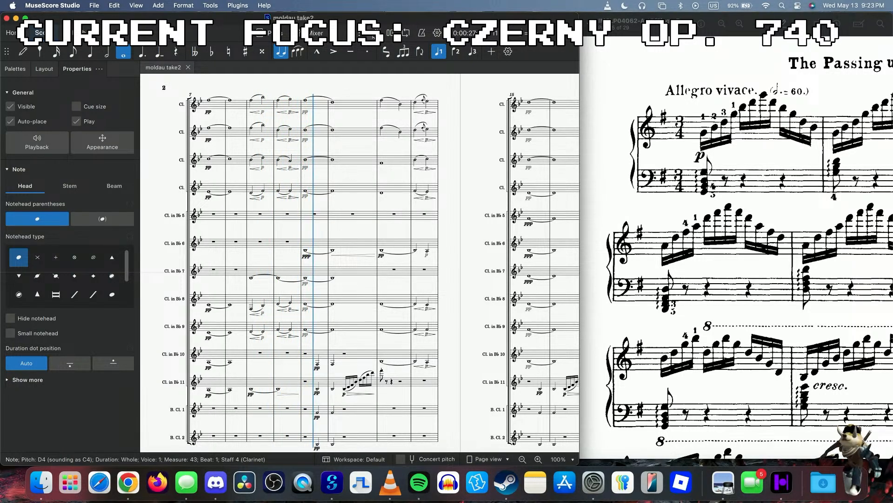
key(XF86AudioRaiseVolume)
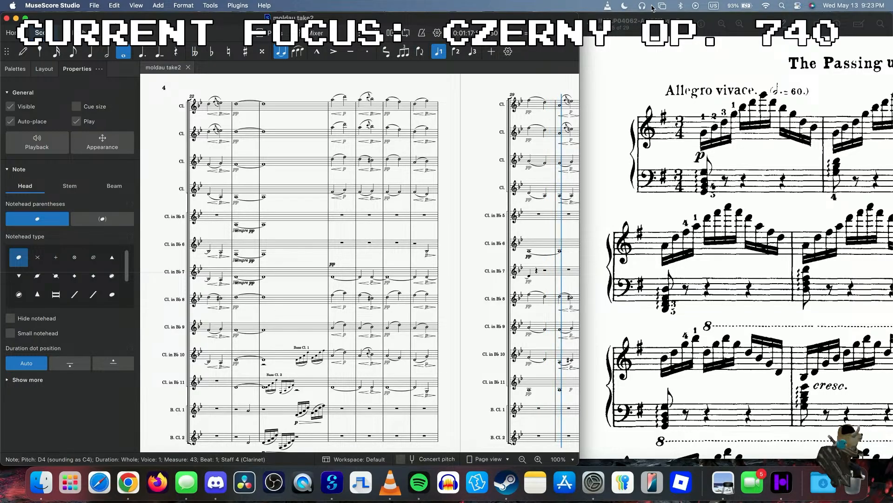
key(space)
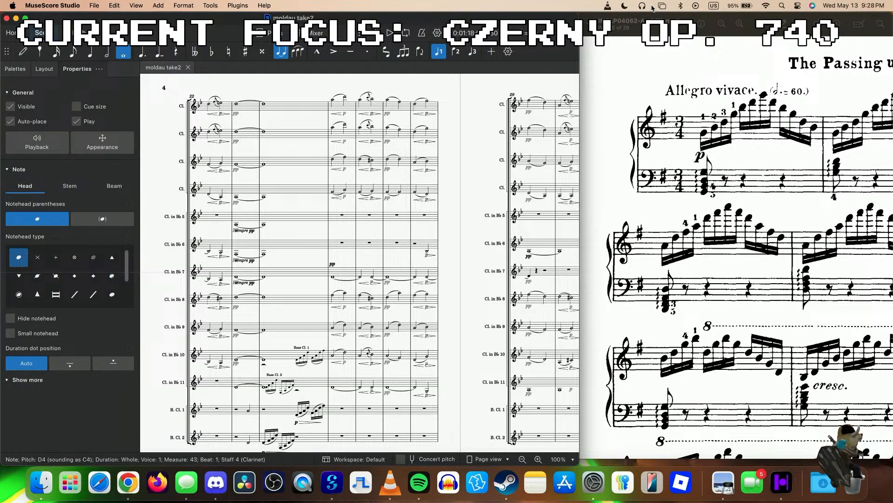
- Bring the Czerny sheet music PDF to the front and look further down its fifth page
key(ctrl+Up)
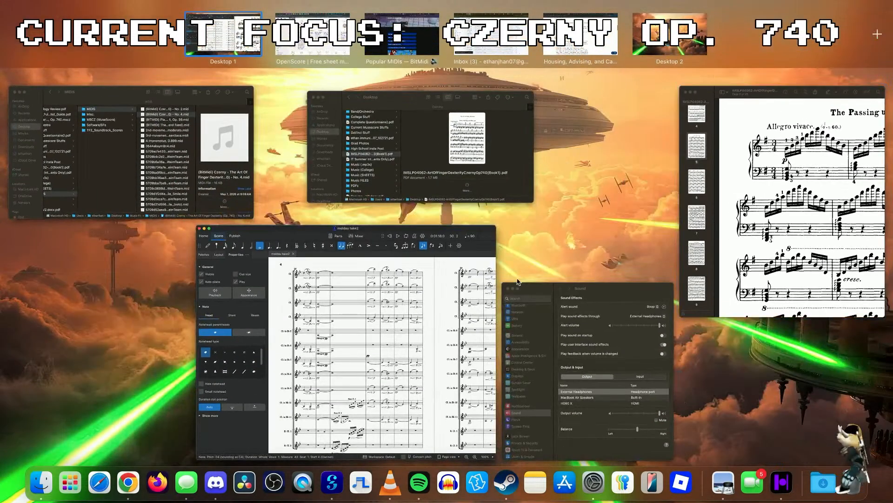
key(ctrl+Up)
click(642, 5)
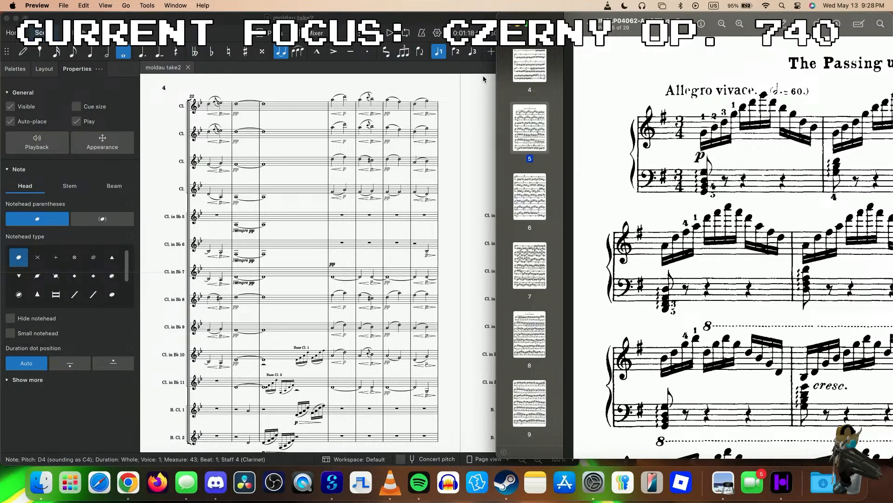
key(Page_Down)
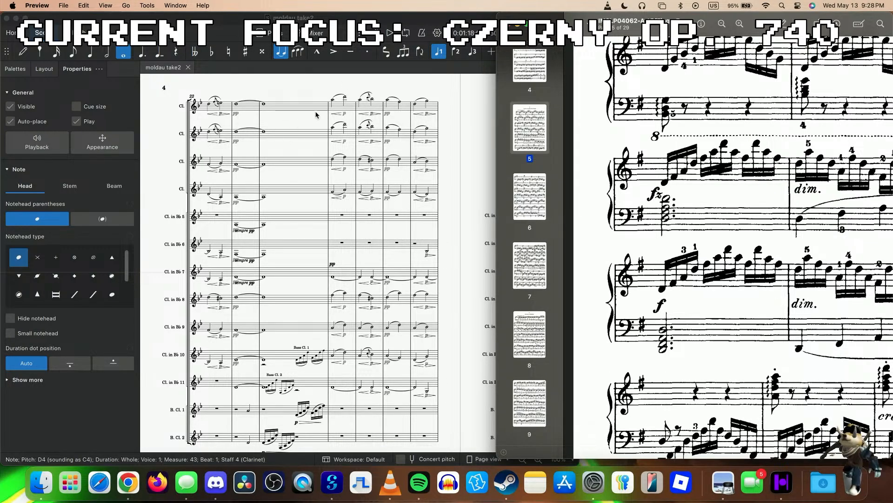
- Play the score from measure 25 of the first clarinet staff, look back up the Czerny PDF page, and stop playback
click(332, 102)
click(653, 106)
scroll(652, 107, up, 5)
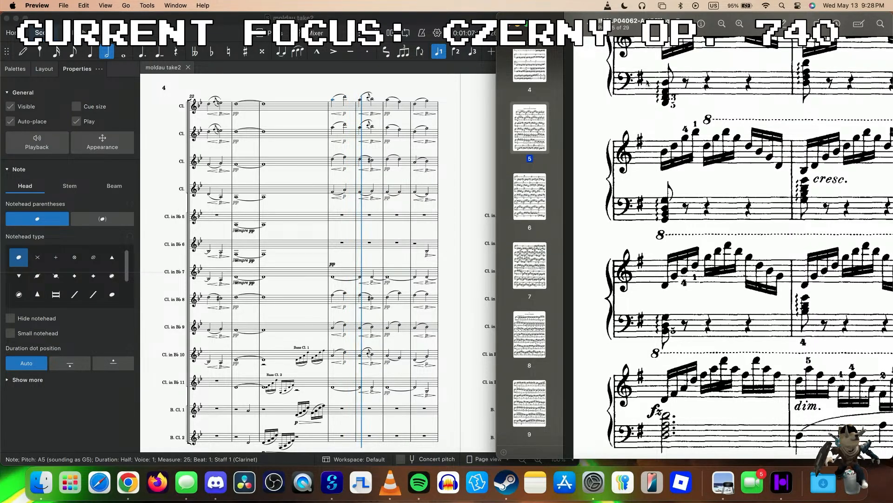
click(448, 97)
key(space)
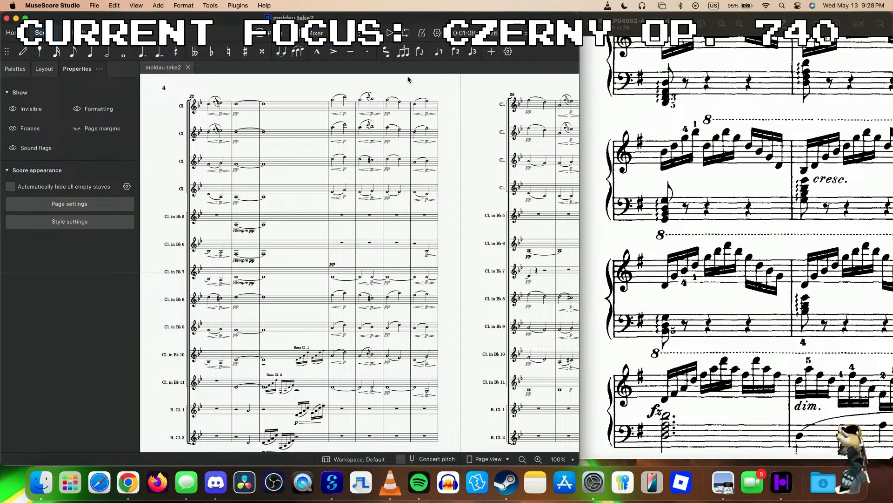
- Play the score from measure 22 of the first clarinet staff and turn on loop playback
click(213, 103)
key(space)
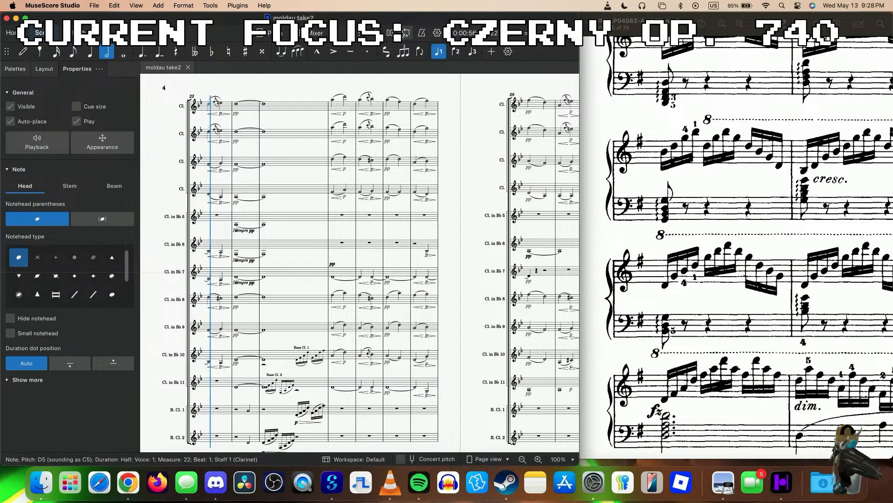
key(Home)
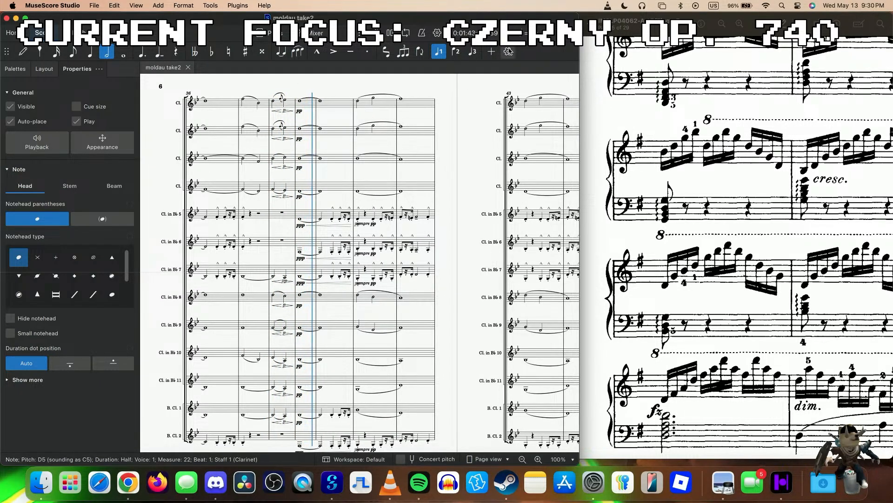
click(405, 33)
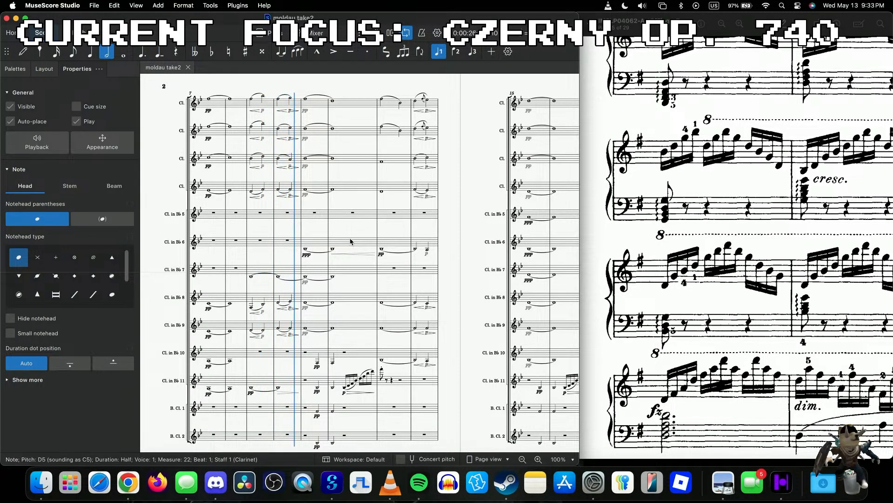
- Glance over the remaining pages of moldau take2, check the recent scores, and close the score
scroll(402, 279, right, 10)
scroll(402, 279, down, 2)
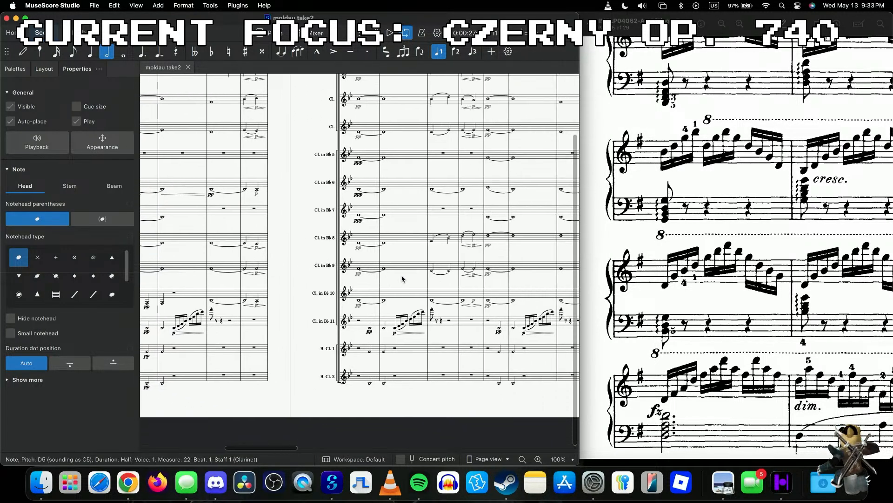
click(11, 33)
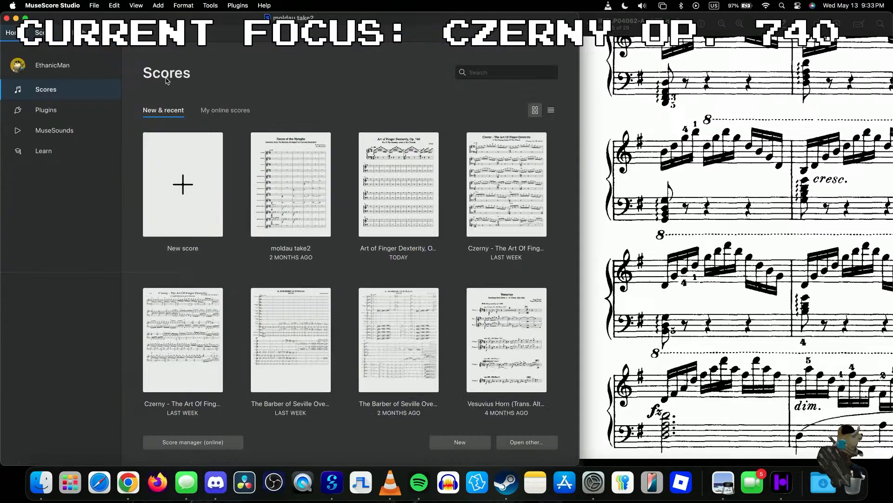
click(57, 37)
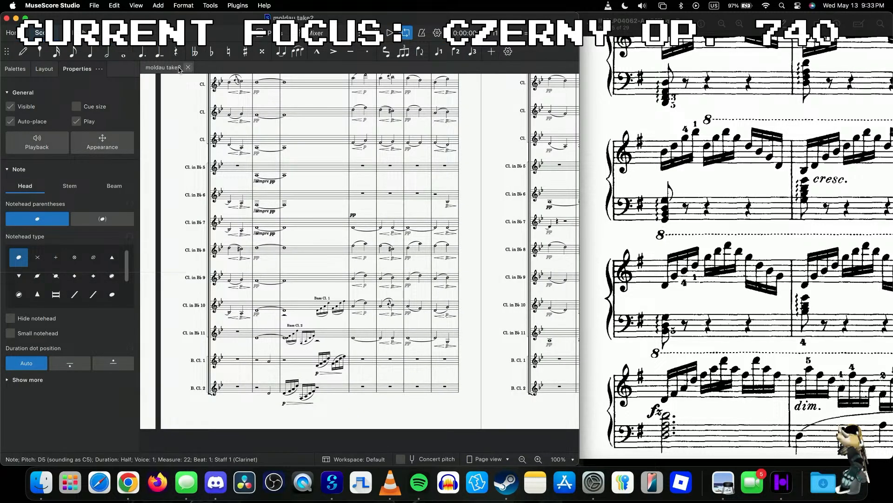
click(188, 67)
- Open the clarinet piece named Untitled score from the recent scores and select the first note of Clarinet in B♭ 1
scroll(352, 203, down, 5)
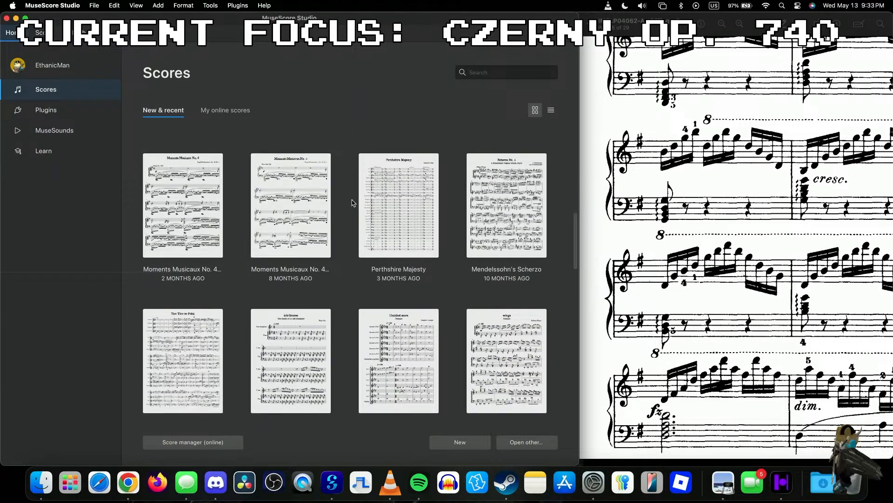
scroll(359, 260, down, 3)
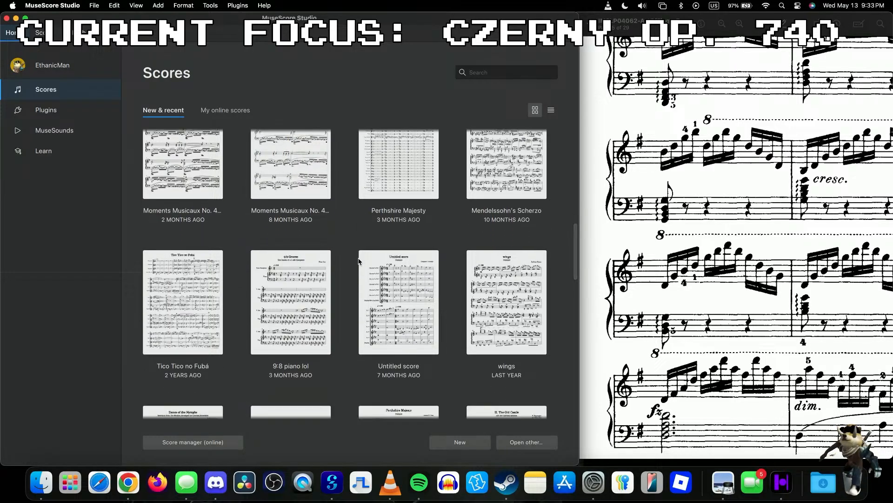
scroll(359, 260, down, 6)
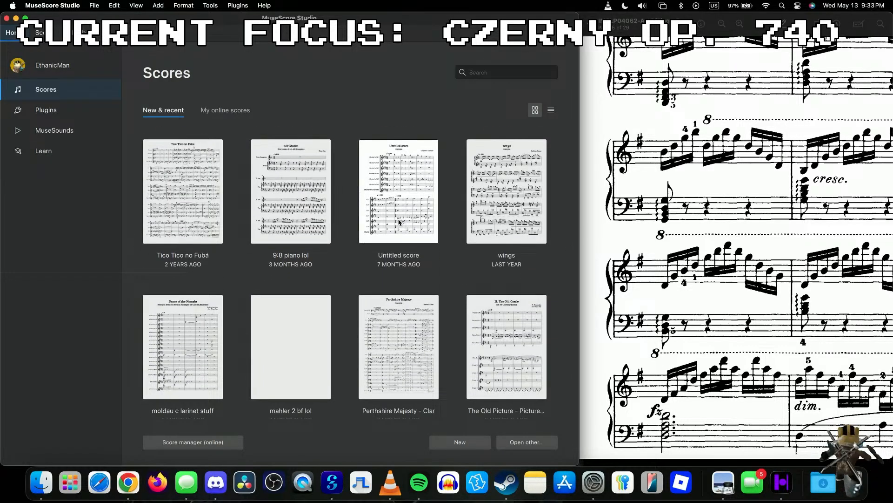
click(399, 222)
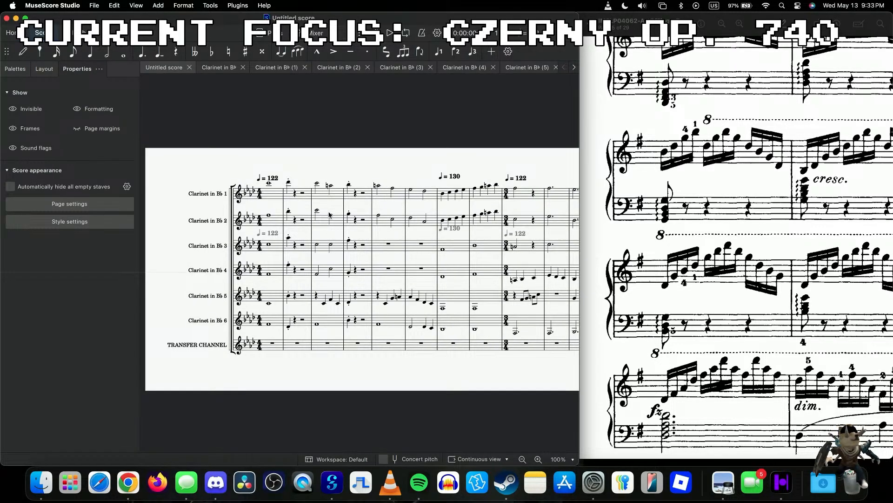
click(268, 184)
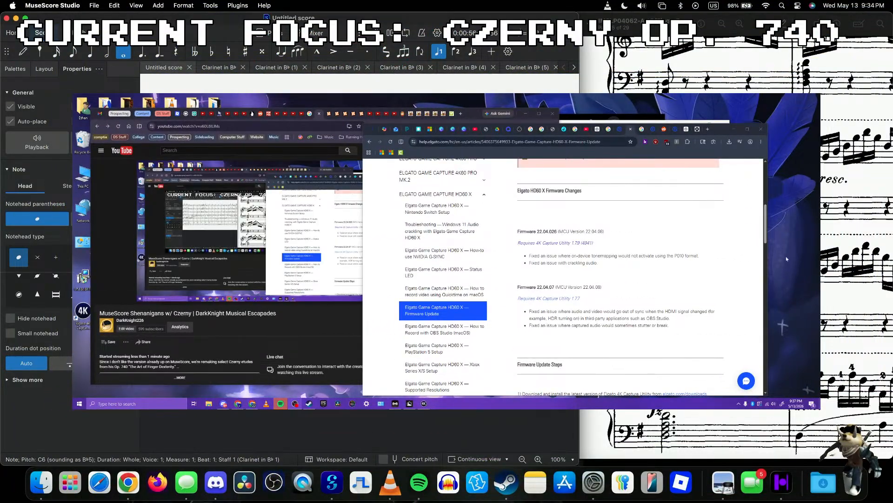
- Switch to the browser on the Windows PC and open the Air for Band clarinet sextet arrangement from the MuseScore profile
click(413, 131)
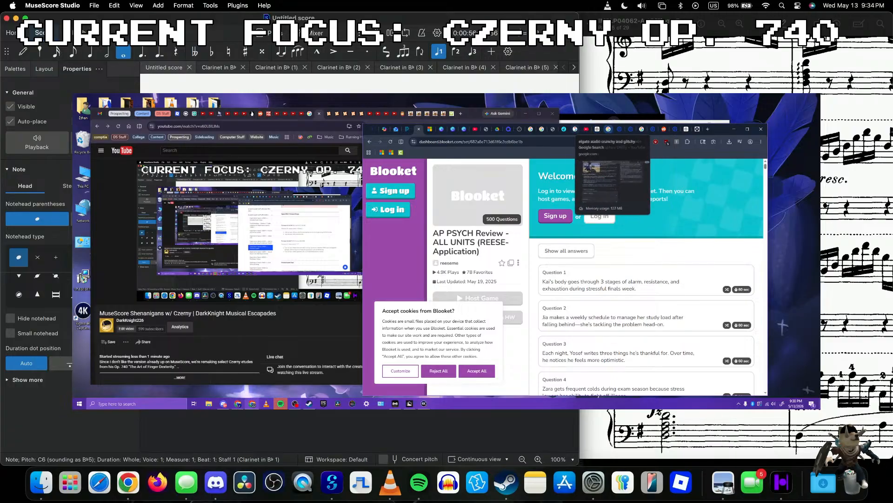
click(587, 130)
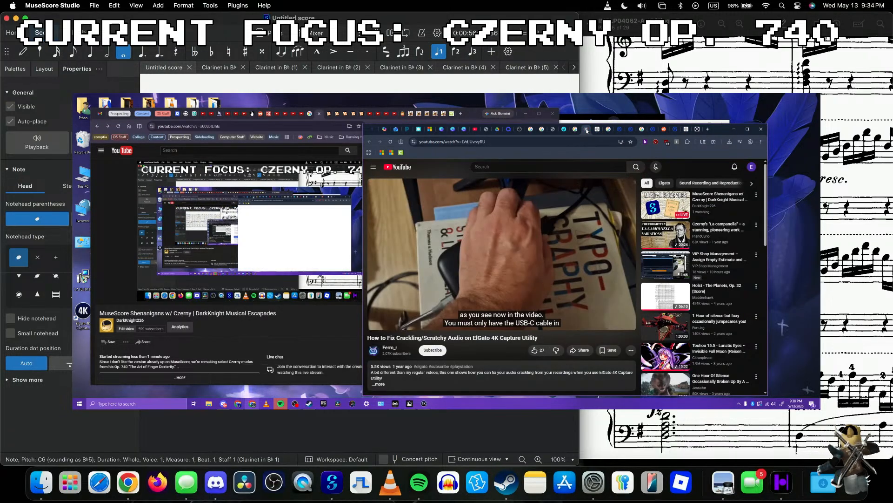
click(587, 130)
click(563, 130)
scroll(683, 273, down, 5)
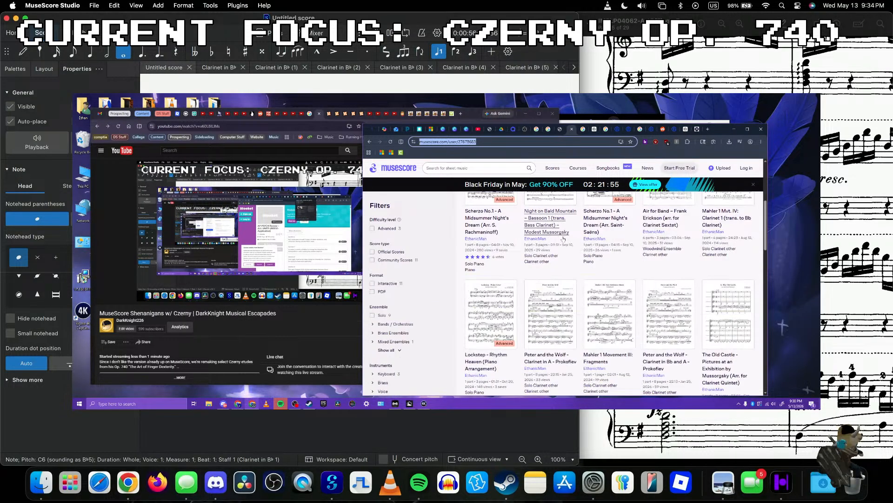
click(682, 273)
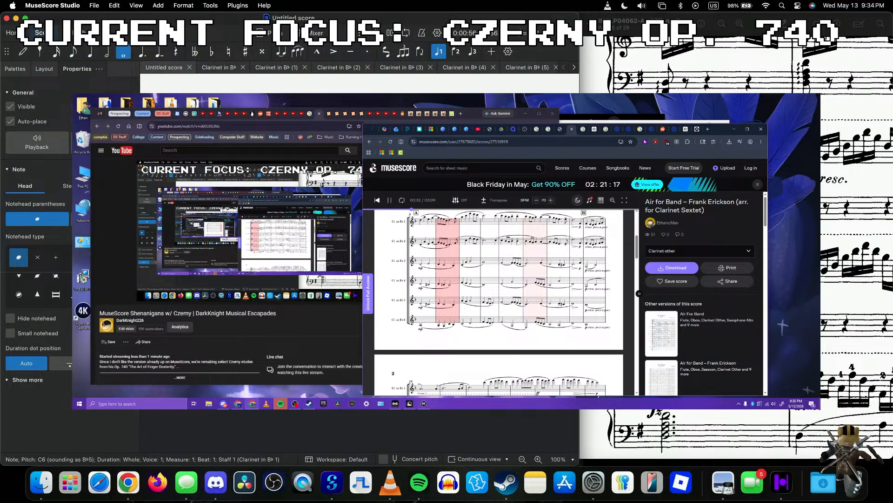
- Pause the Air for Band playback and close the 4K Capture Utility window
click(389, 200)
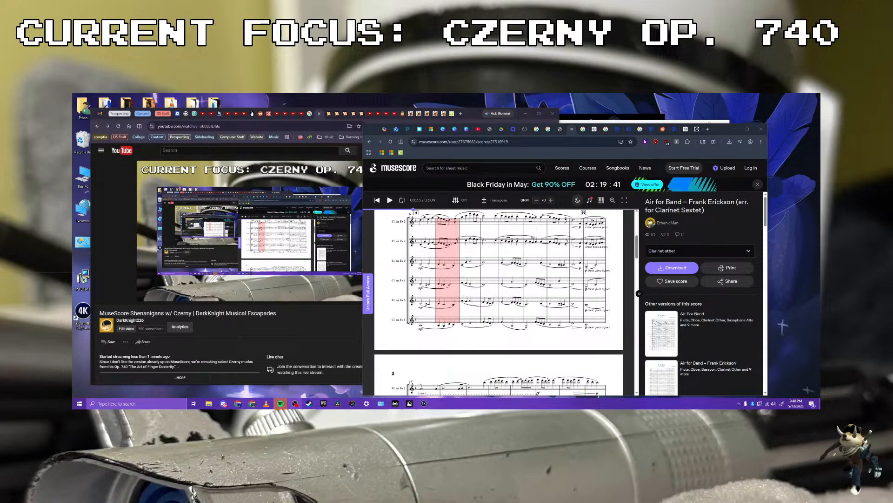
click(423, 403)
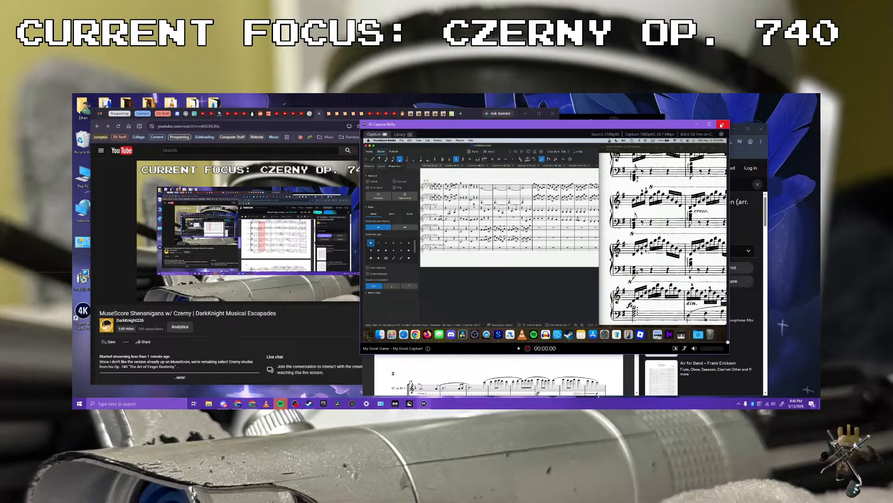
click(722, 124)
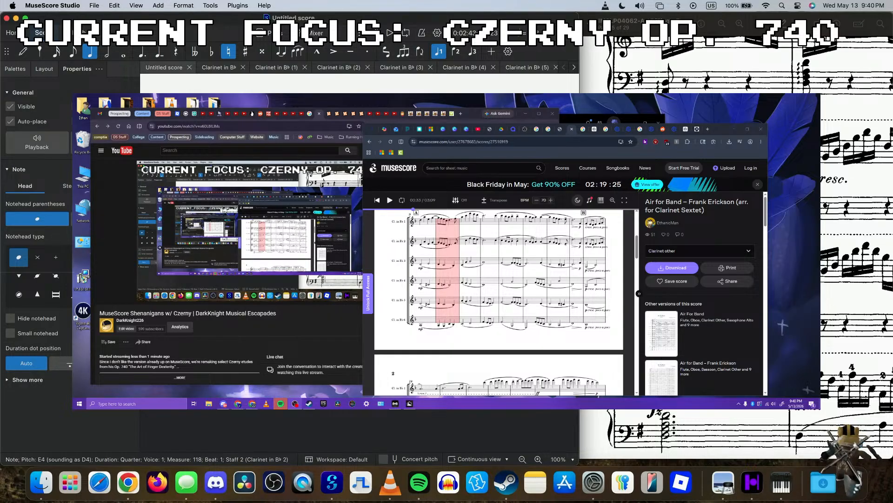
key(space)
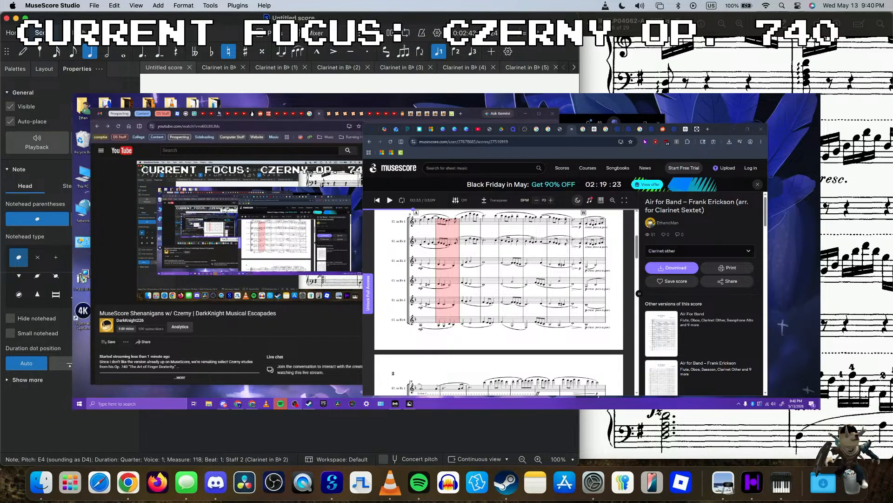
key(space)
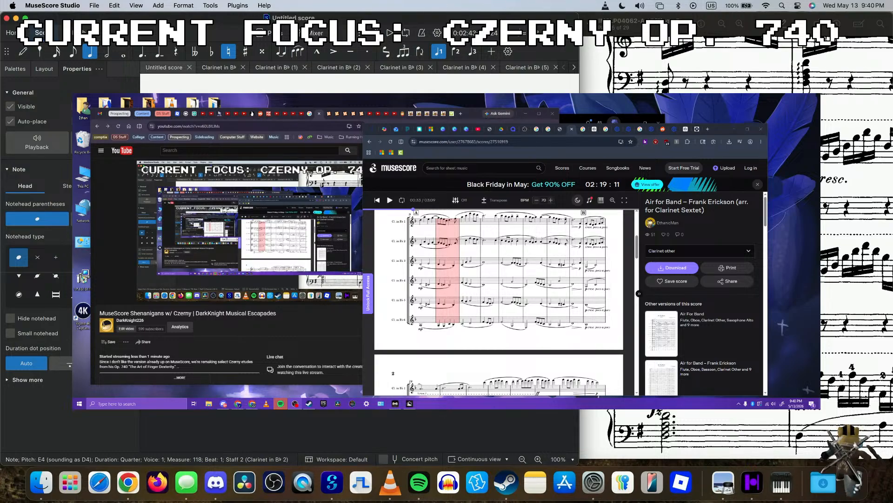
key(space)
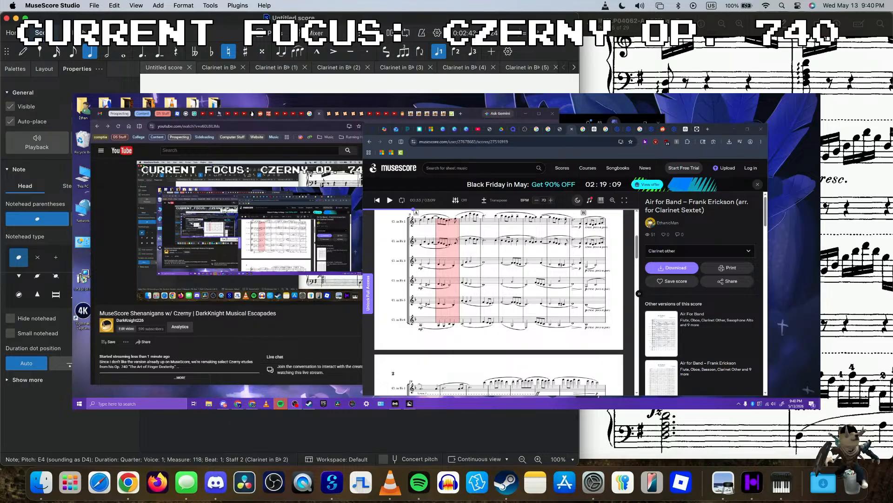
- Play the Untitled score and inspect the HD60 X device in the Audio Devices window of Audio MIDI Setup
key(space)
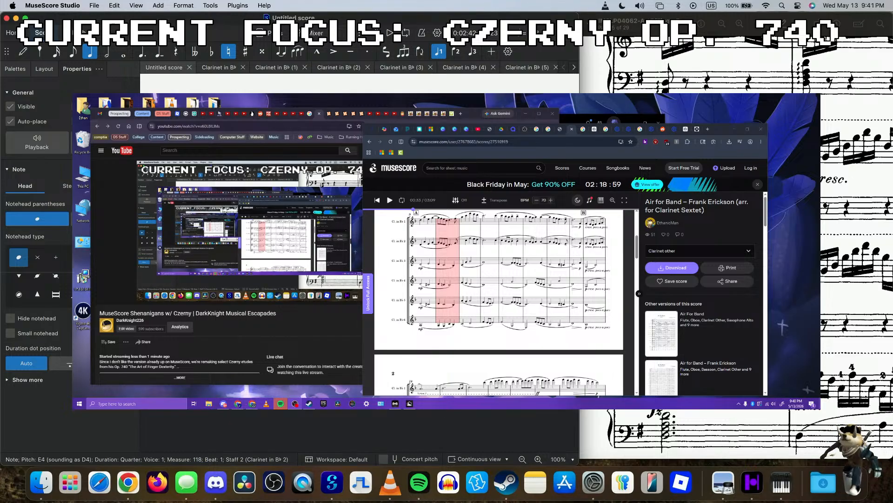
key(space)
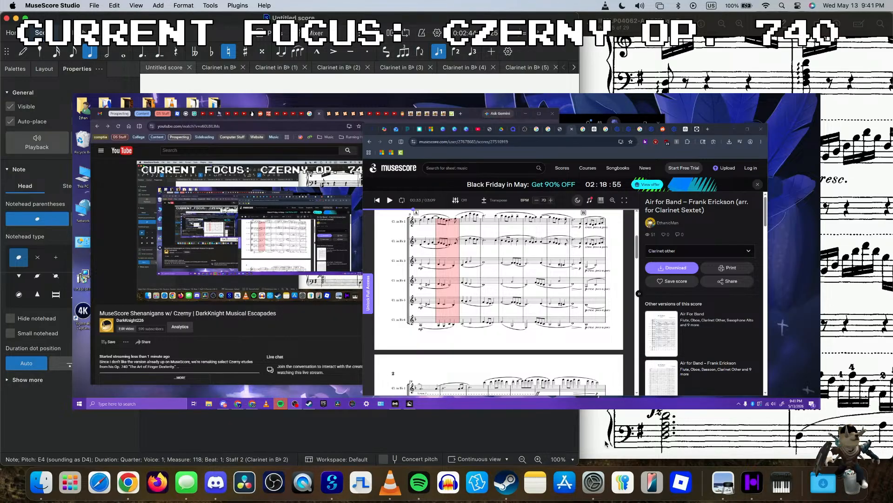
click(593, 482)
drag(318, 11, 394, 27)
key(super+w)
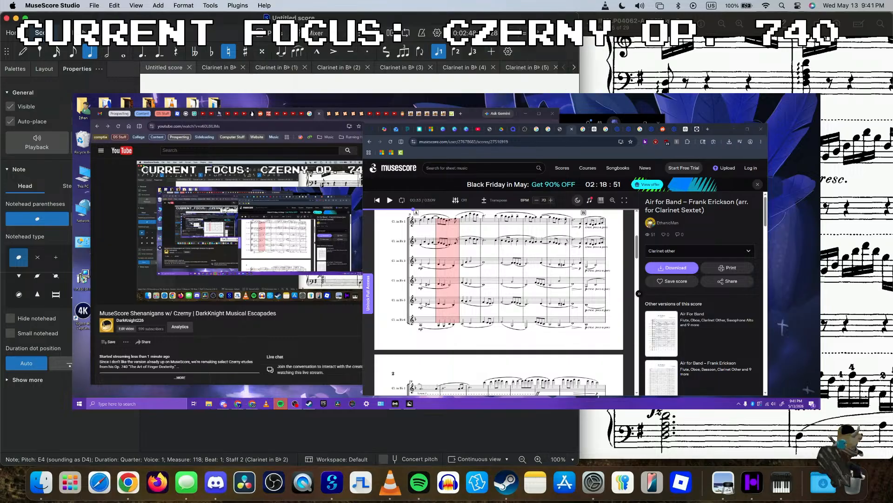
click(772, 488)
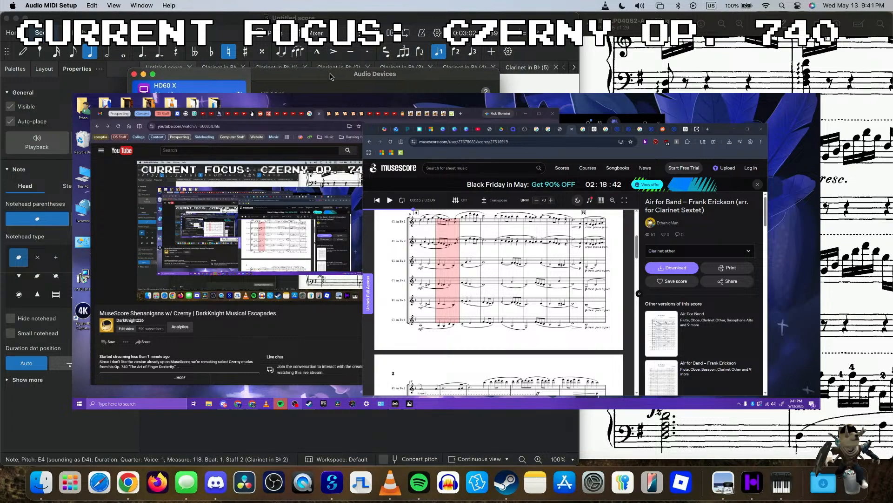
click(326, 233)
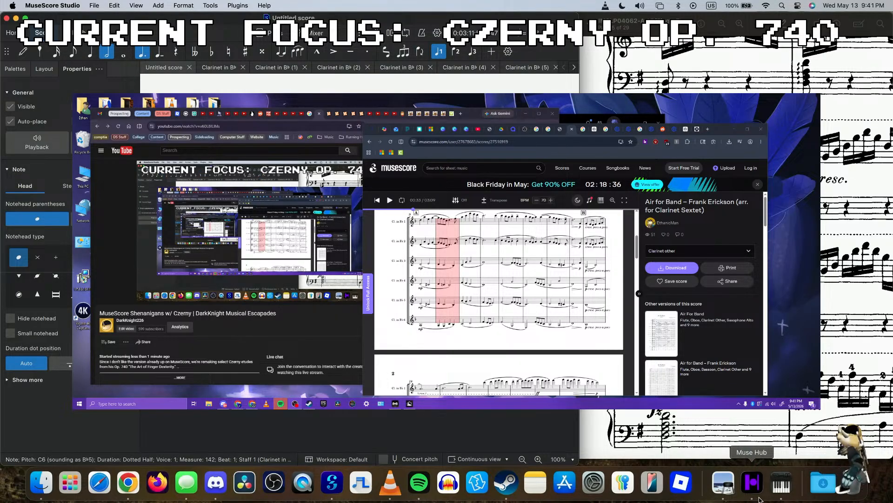
- Check Audio MIDI Setup again, return to the Untitled score in MuseScore and select the first note of Clarinet in B♭ 1
click(781, 492)
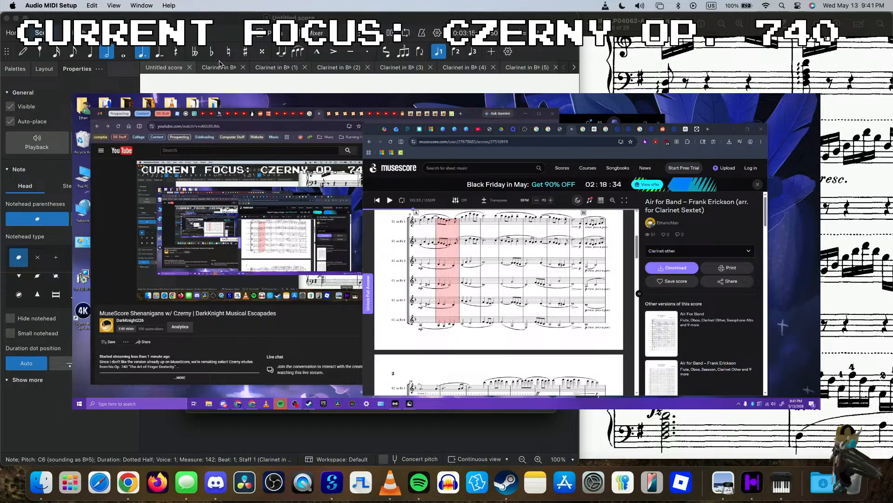
click(213, 84)
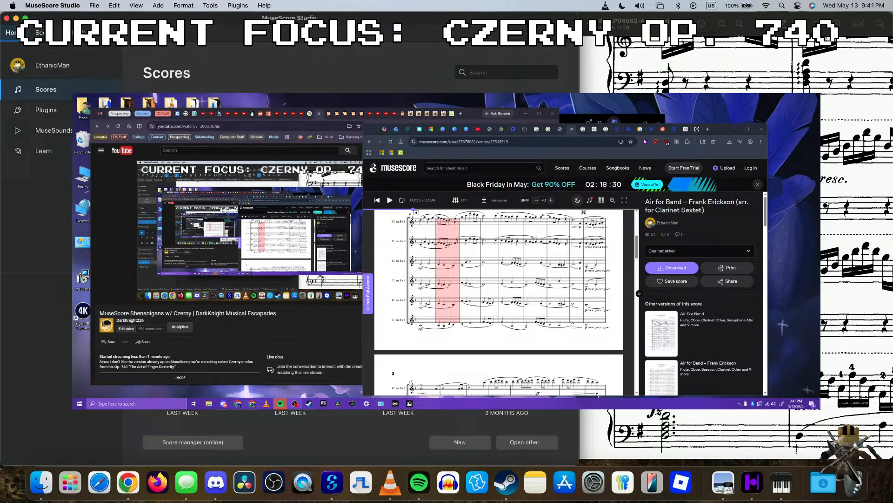
click(84, 31)
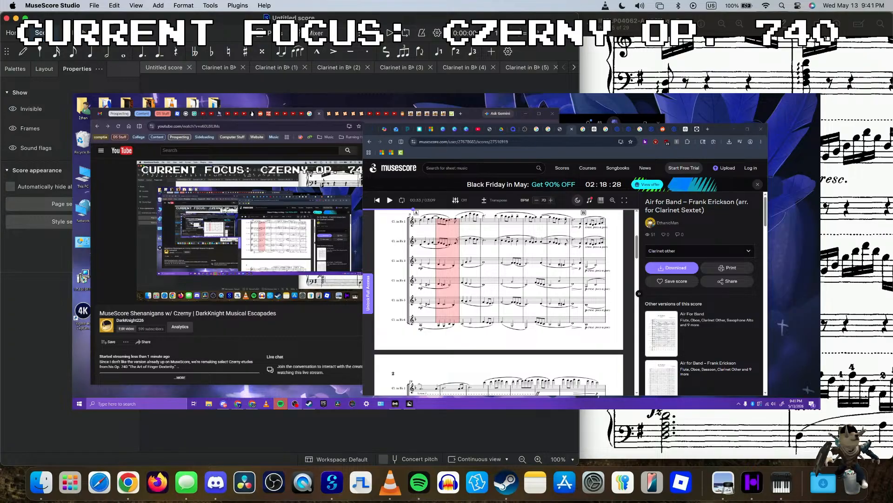
click(209, 140)
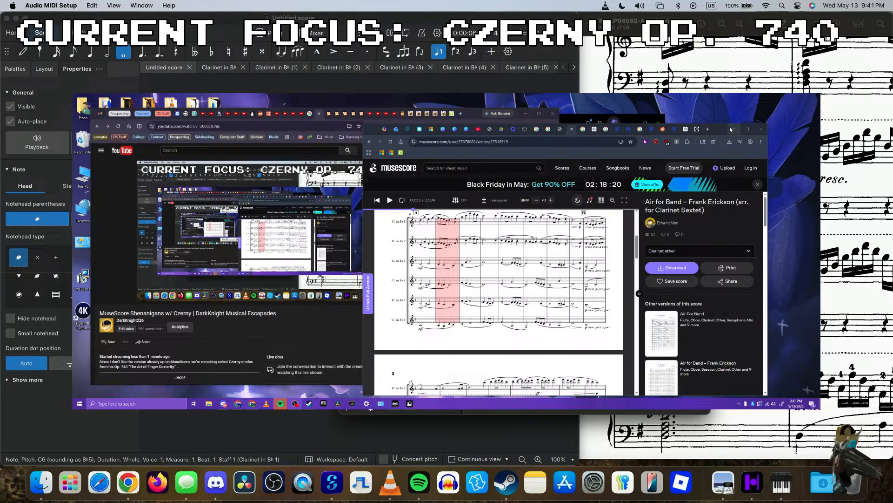
- Search Google on the Windows PC for "mac crackling audio through hdmi" and read the expanded AI Overview's fixes
click(708, 129)
text(mac cr)
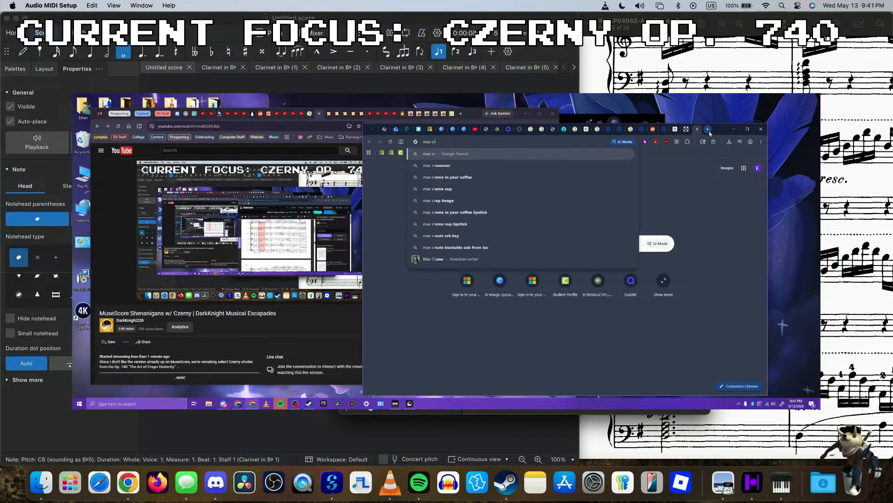
text(ackling audio thro)
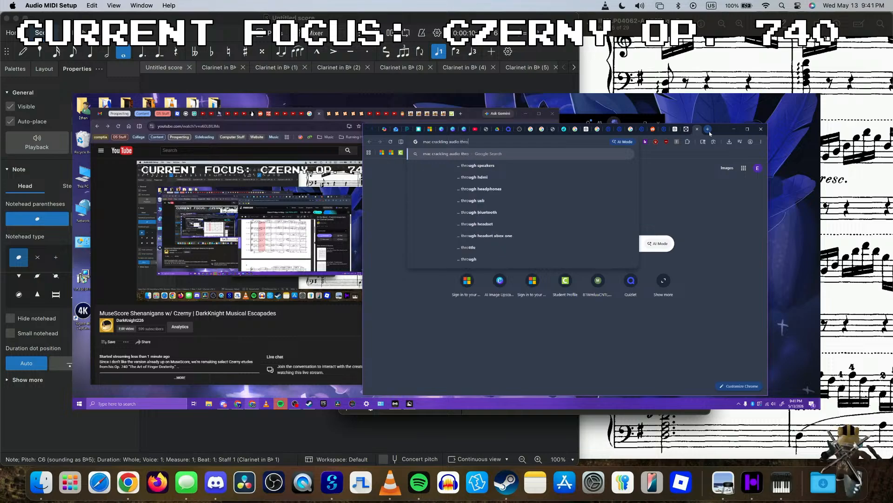
text(ugh hdmi)
key(Return)
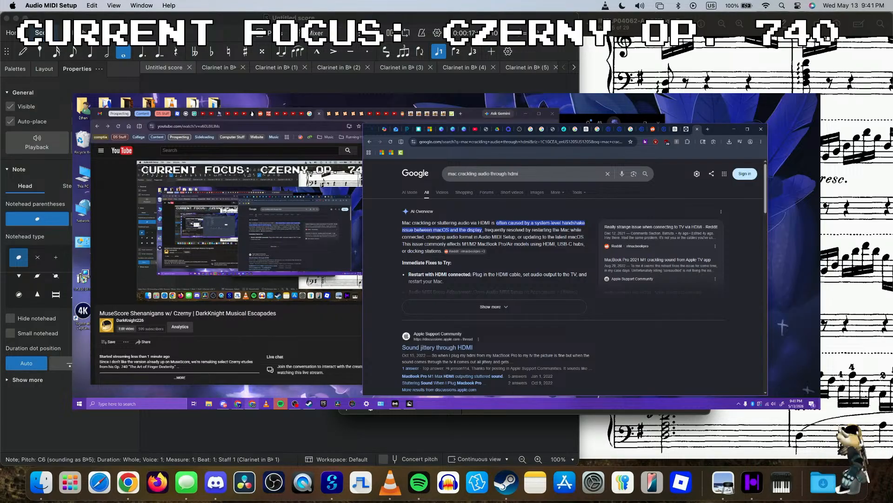
click(514, 305)
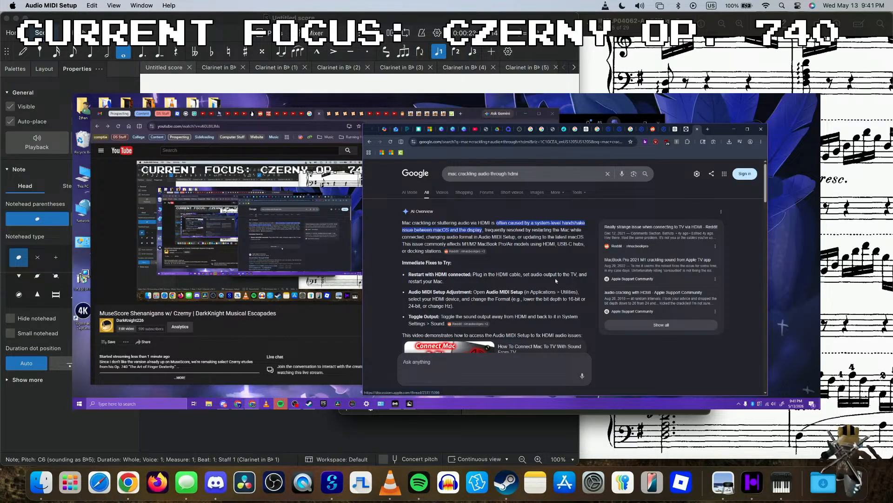
scroll(517, 273, down, 1)
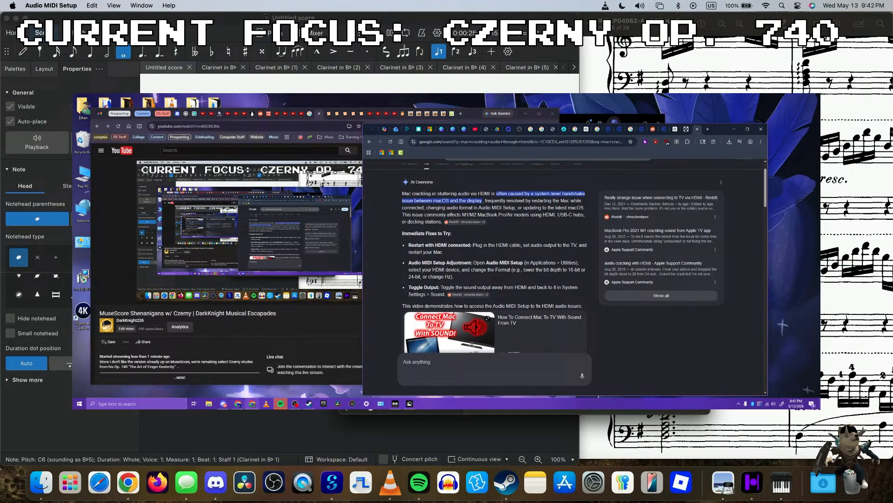
scroll(519, 271, down, 1)
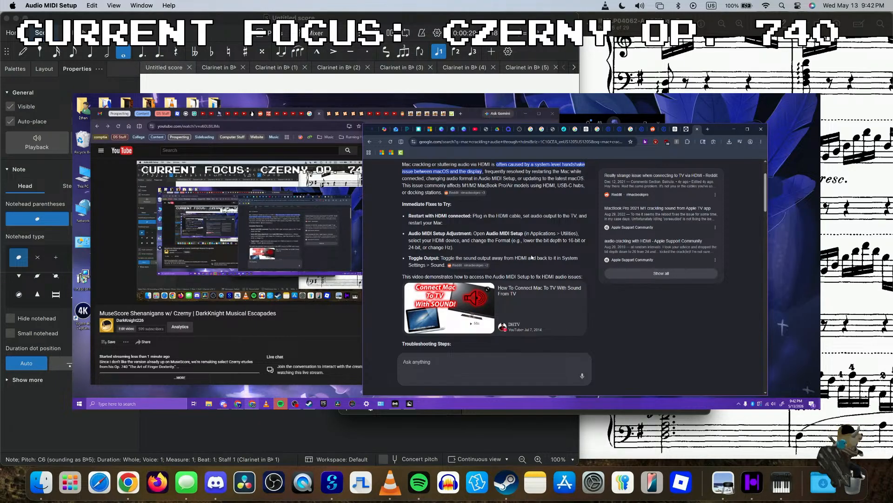
click(279, 261)
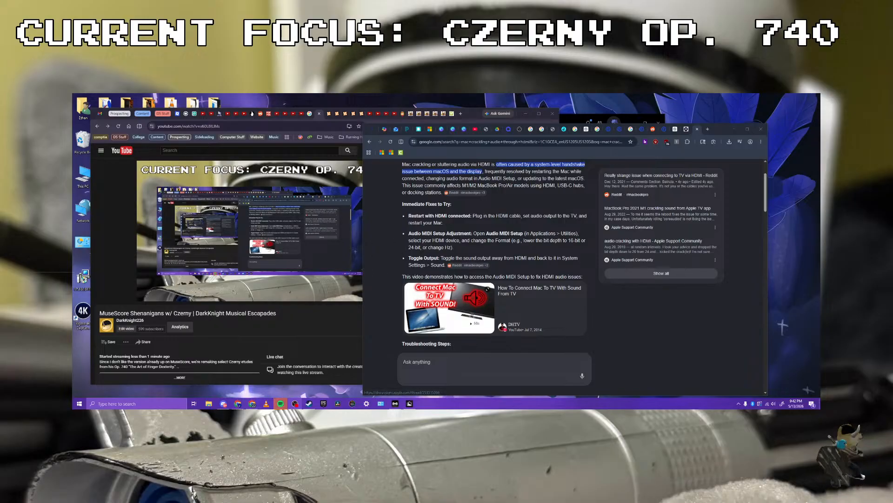
- Return to the Air for Band score on musescore.com, listen to a short passage and pause the playback
click(325, 242)
click(567, 134)
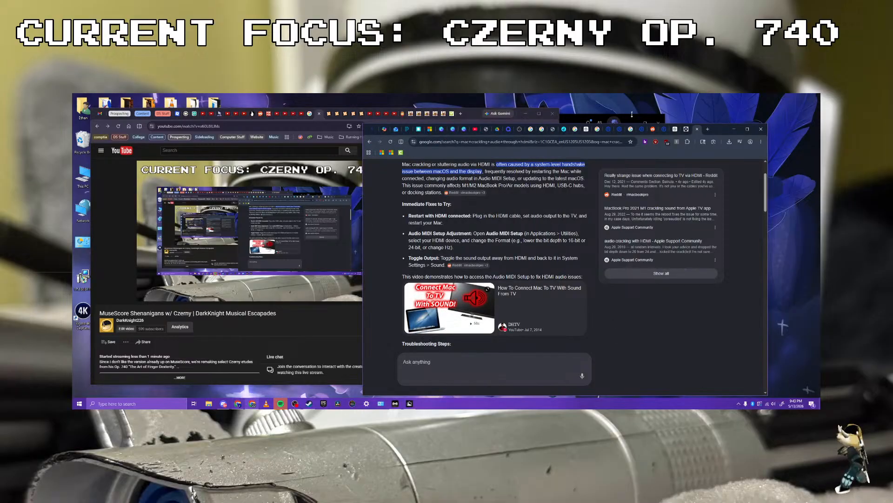
click(565, 129)
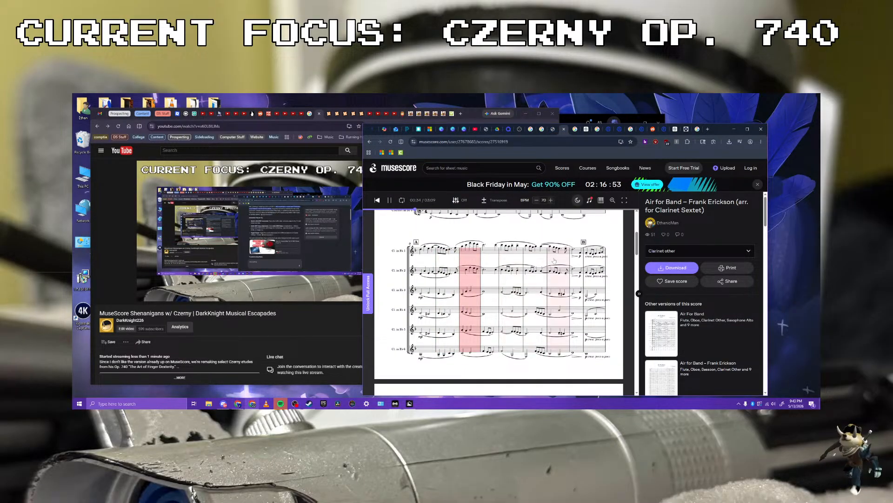
scroll(498, 279, up, 4)
click(390, 200)
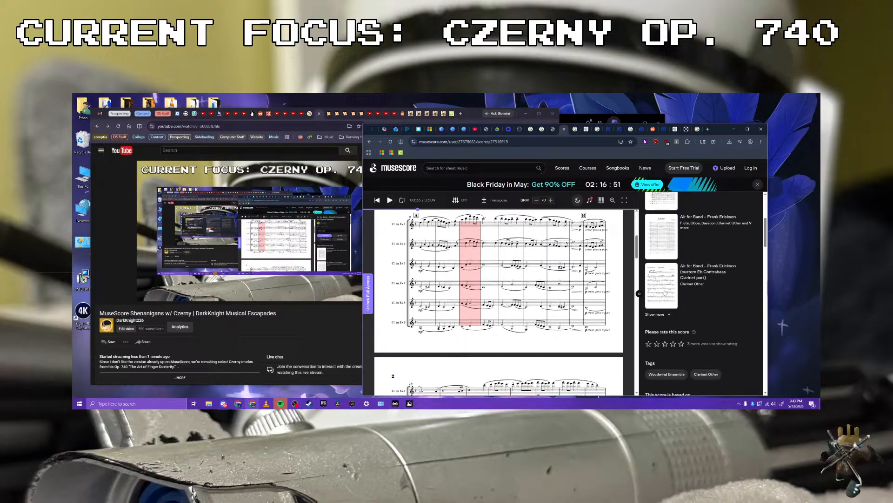
- Open the YouTube video of the Air for Band clarinet ensemble and briefly move its browser window aside to view the livestream page
scroll(712, 237, down, 5)
click(711, 235)
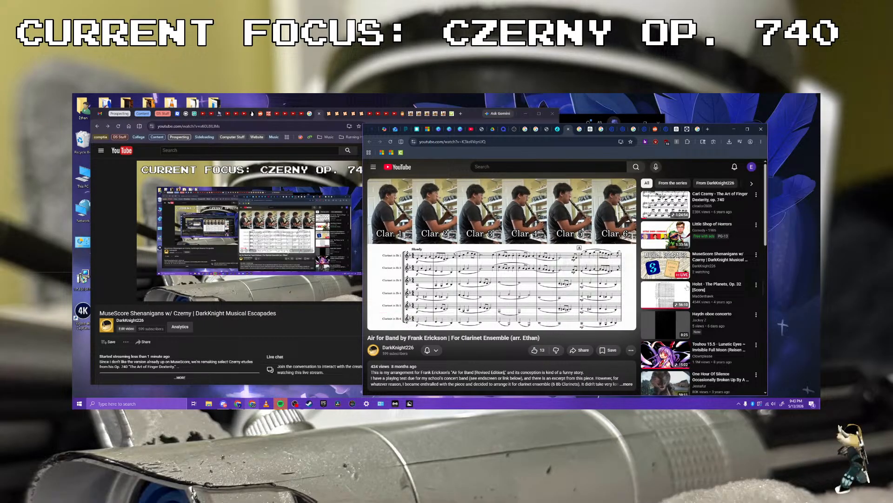
drag(704, 120, 820, 131)
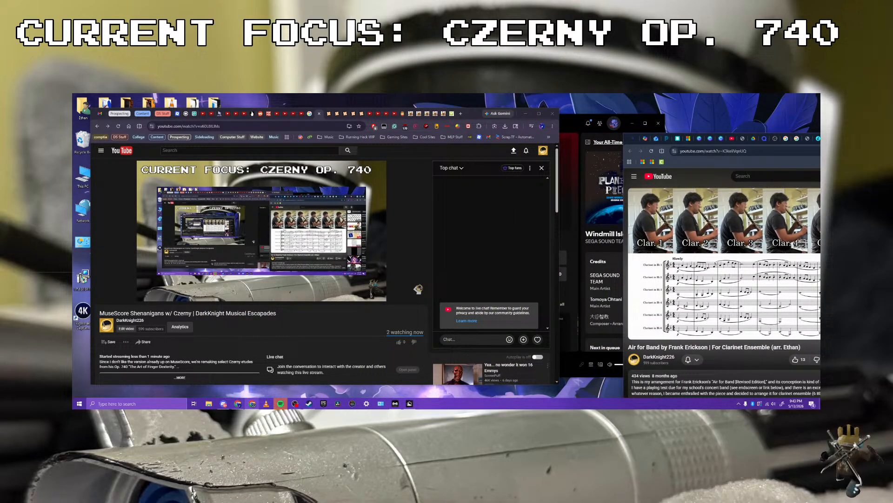
drag(819, 135, 739, 121)
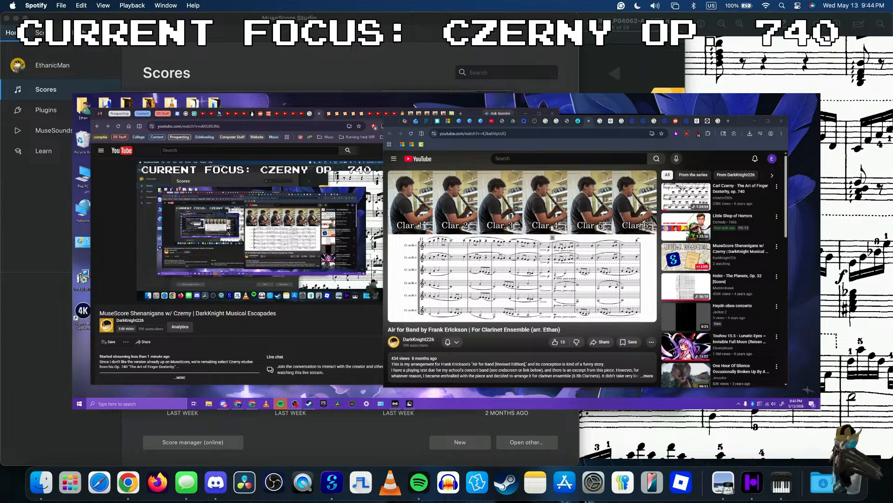
- Open Art of Finger Dexterity, Op. 740, select its first piano note, check the Mac's sound output devices and return to MuseScore's home page
click(224, 53)
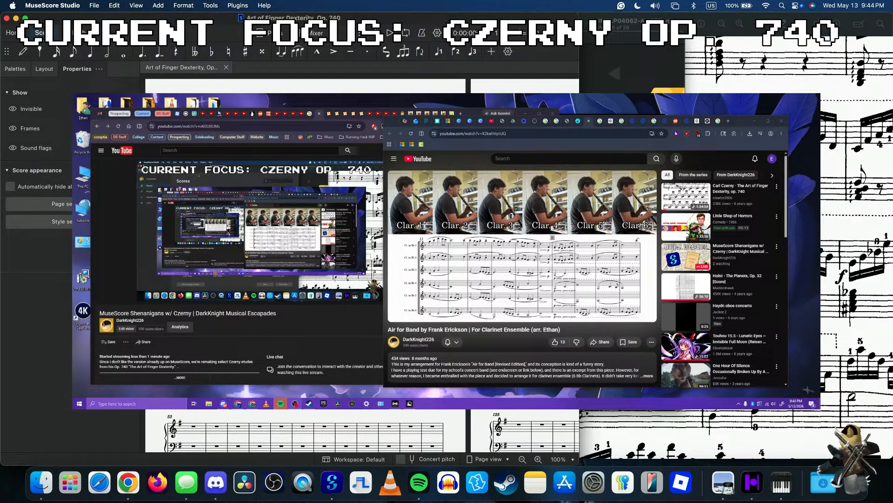
click(207, 150)
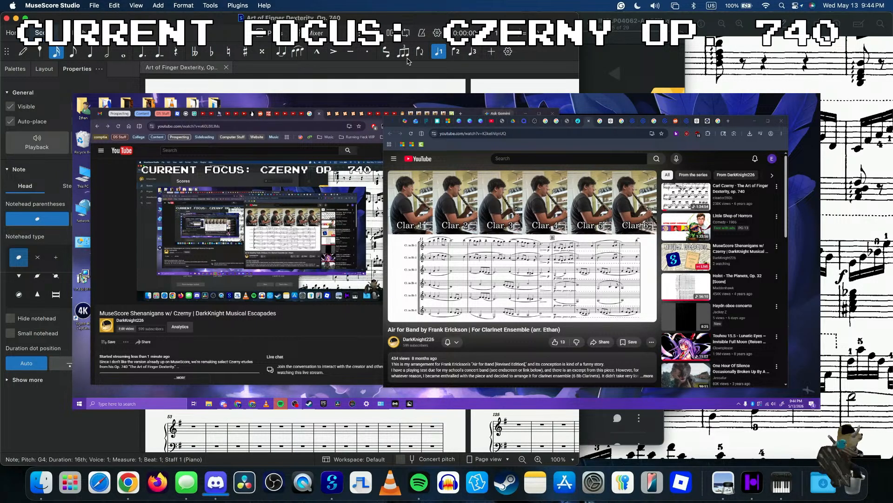
click(657, 6)
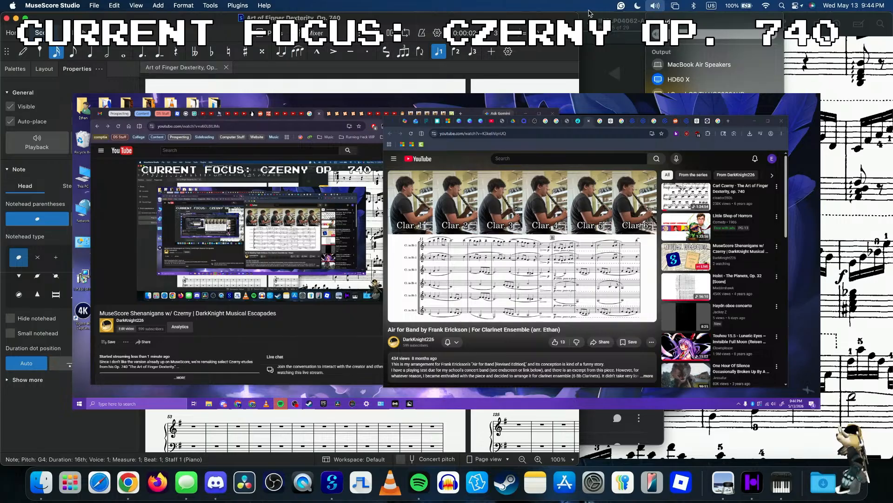
click(657, 6)
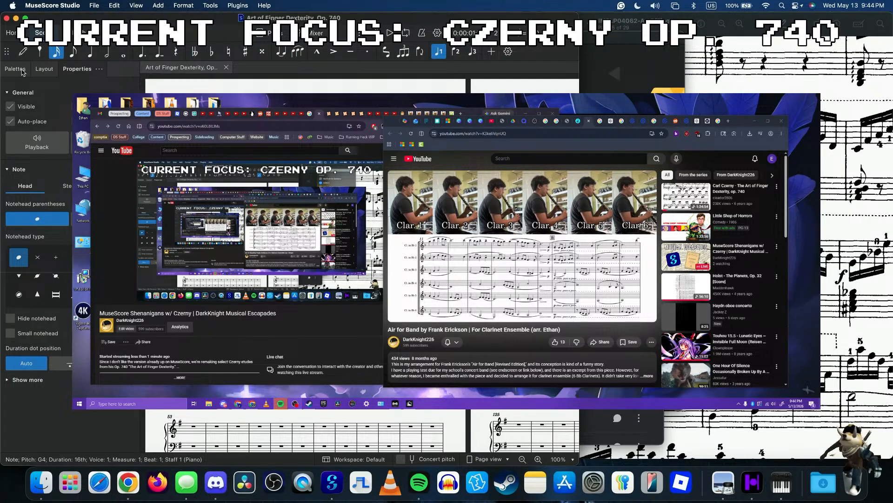
click(11, 33)
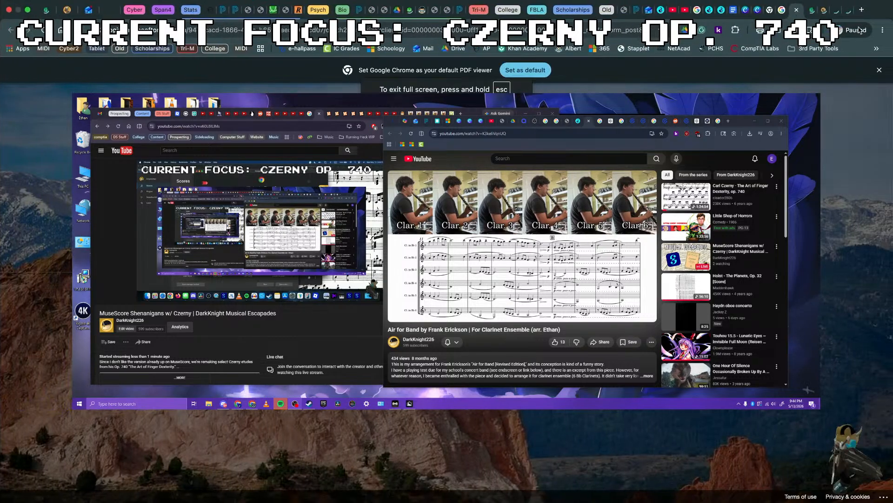
- Switch from Chrome back to MuseScore, open the Untitled score from the recent scores and play it
click(883, 29)
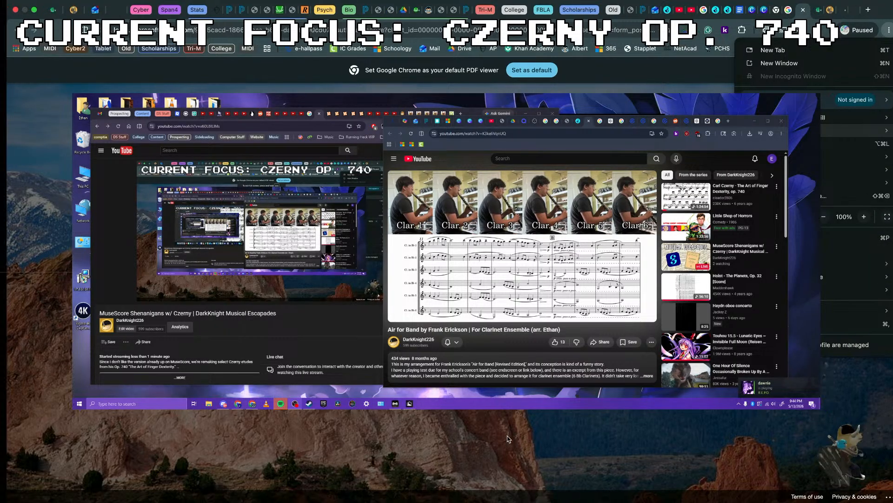
key(super+Tab)
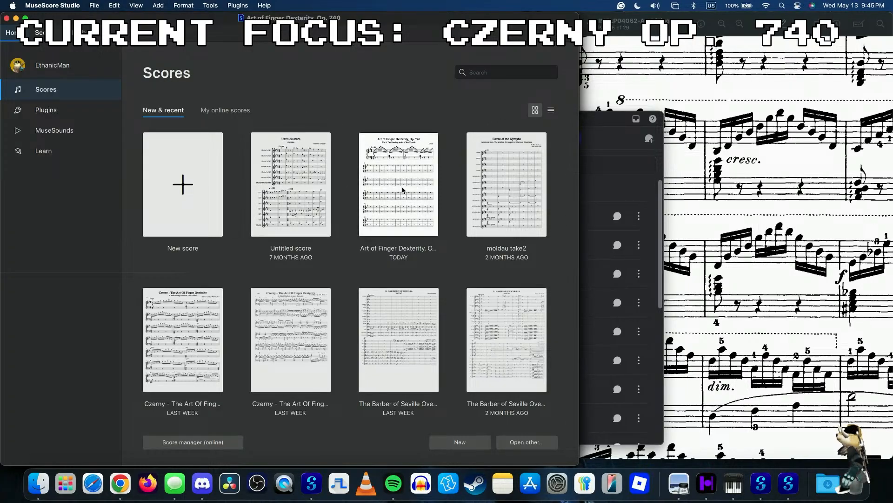
click(288, 195)
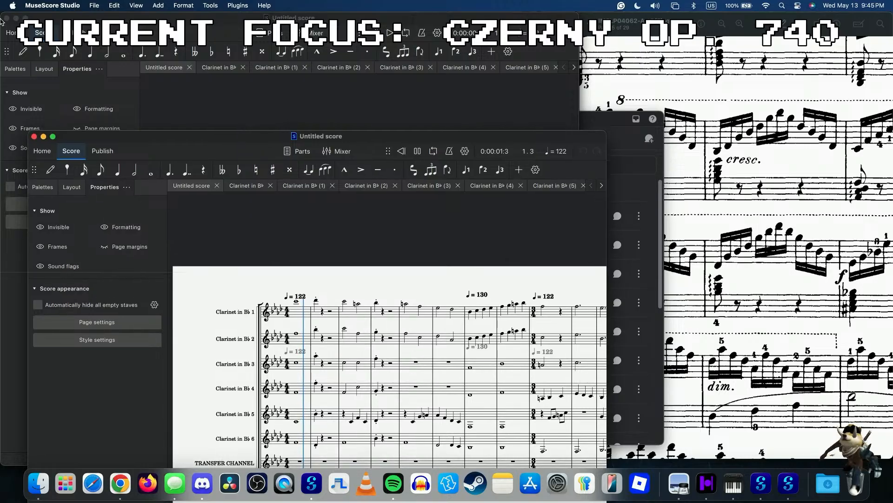
- Close the other open windows behind the Untitled score and move its window up into their place
click(7, 19)
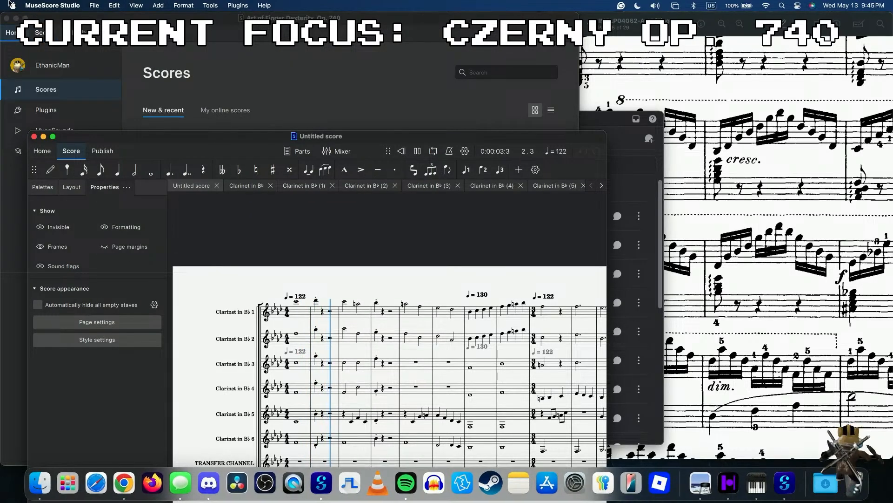
click(7, 19)
drag(188, 134, 275, 16)
click(18, 23)
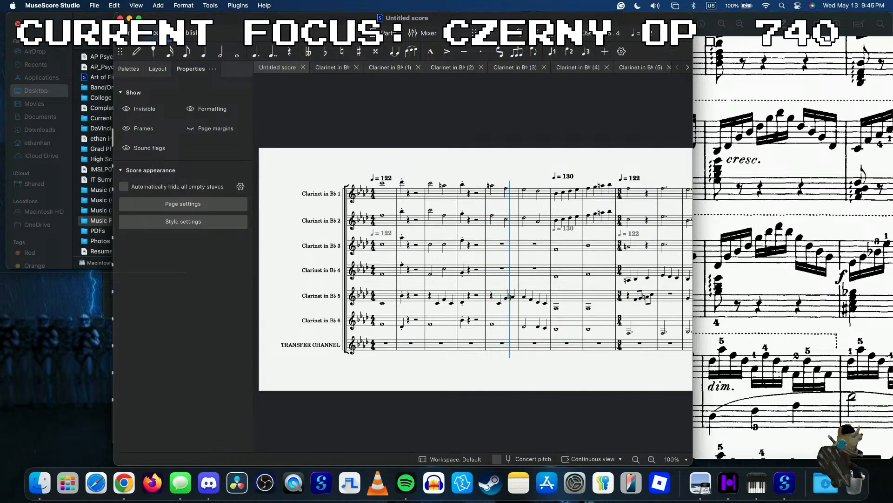
- Quit Messages, Discord and Spotify on the Mac
right_click(180, 483)
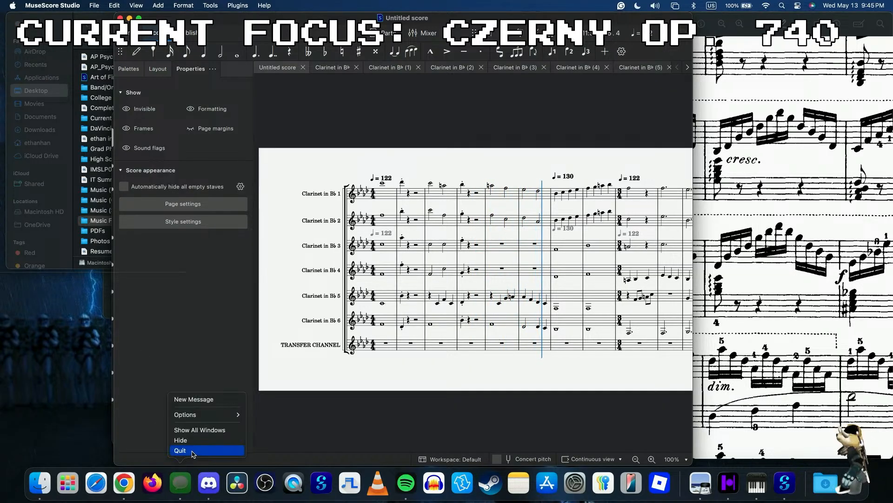
click(189, 453)
right_click(216, 487)
click(211, 452)
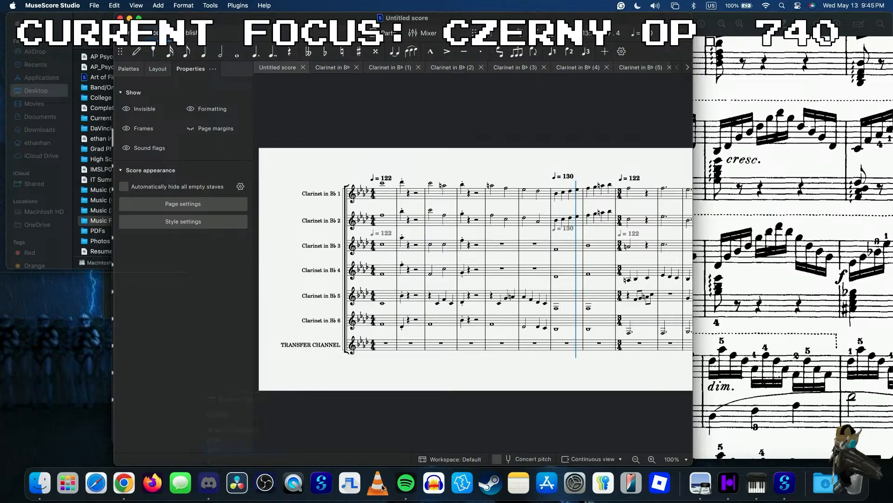
right_click(408, 488)
click(409, 450)
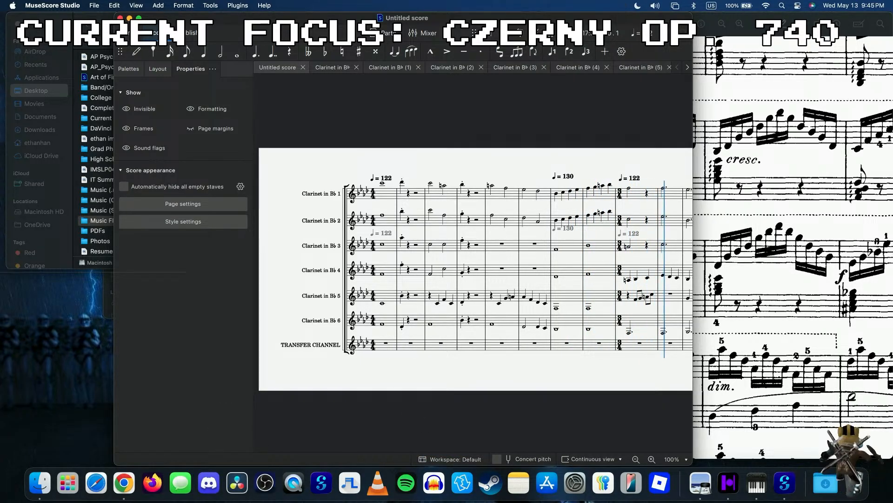
- Move the Untitled score window to the screen's edge so the Czerny sheet music stays visible beside it
click(65, 32)
drag(63, 35, 62, 70)
drag(237, 22, 122, 22)
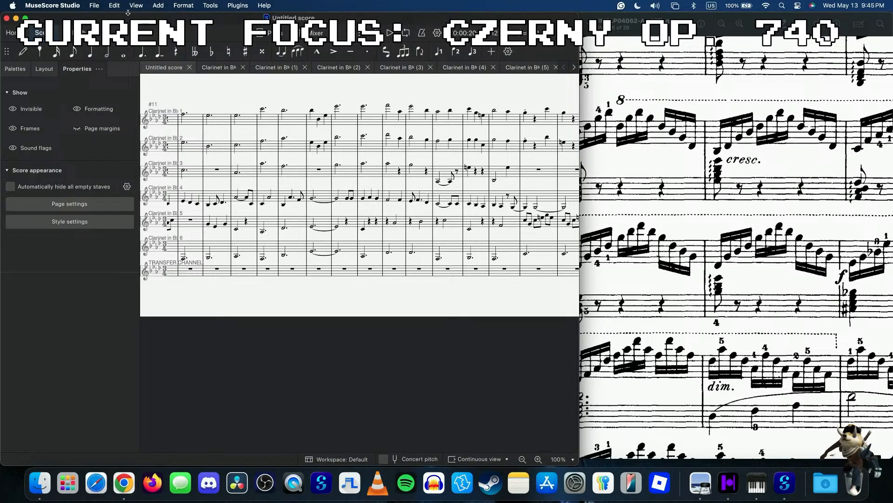
key(ctrl+Up)
key(ctrl+Up)
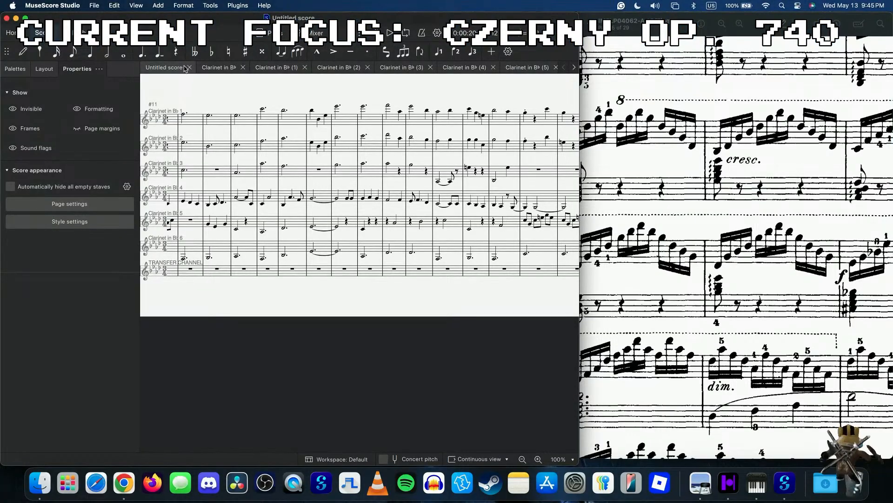
- Close the Untitled score and open Art of Finger Dexterity, Op. 740 from the recent scores
click(188, 67)
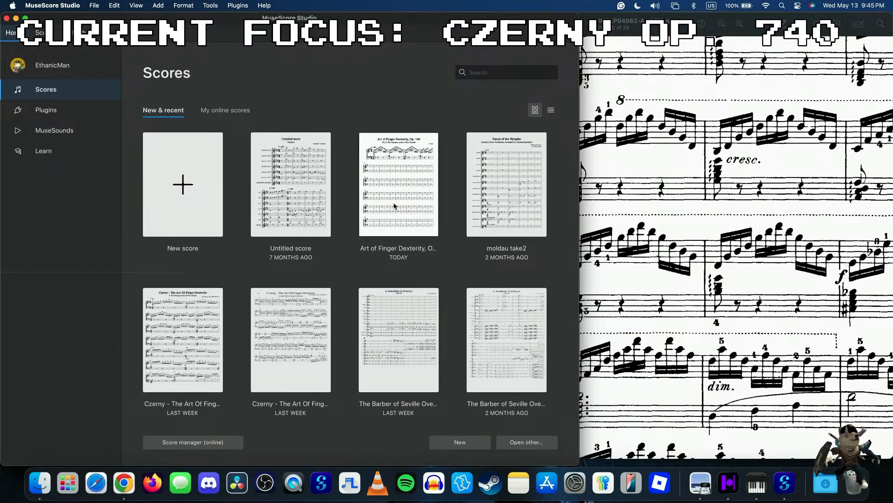
click(405, 200)
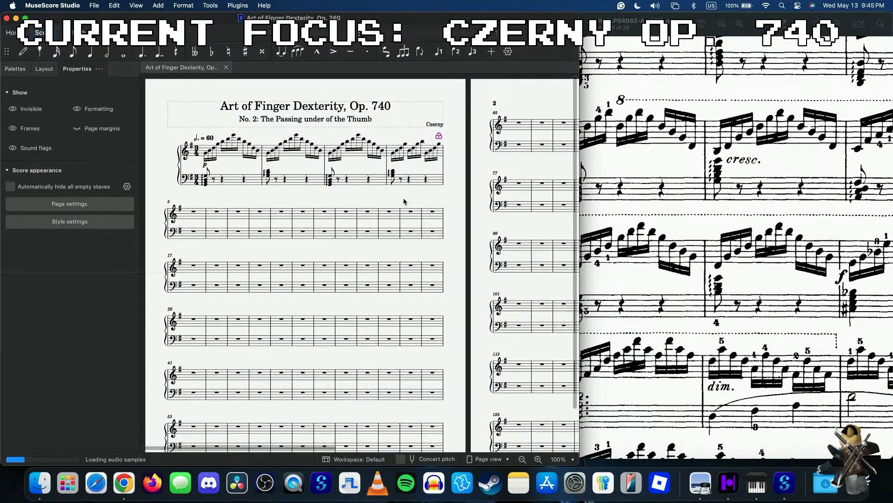
scroll(331, 201, up, 5)
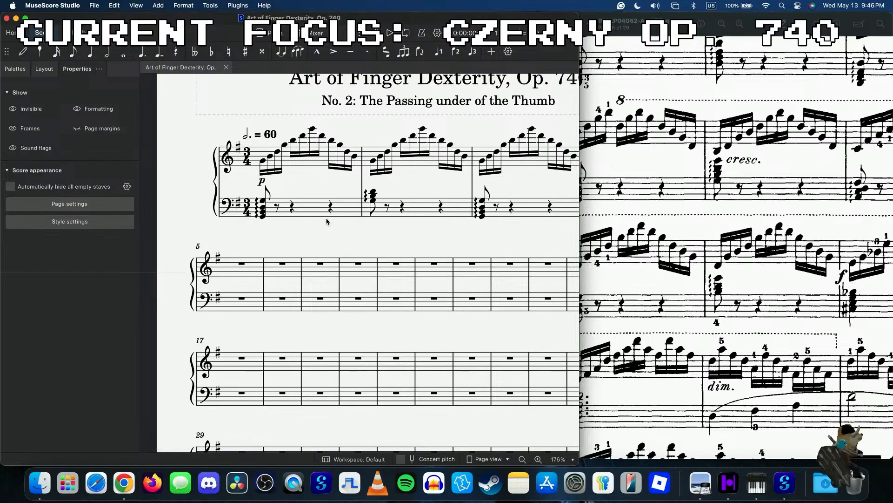
scroll(309, 251, down, 3)
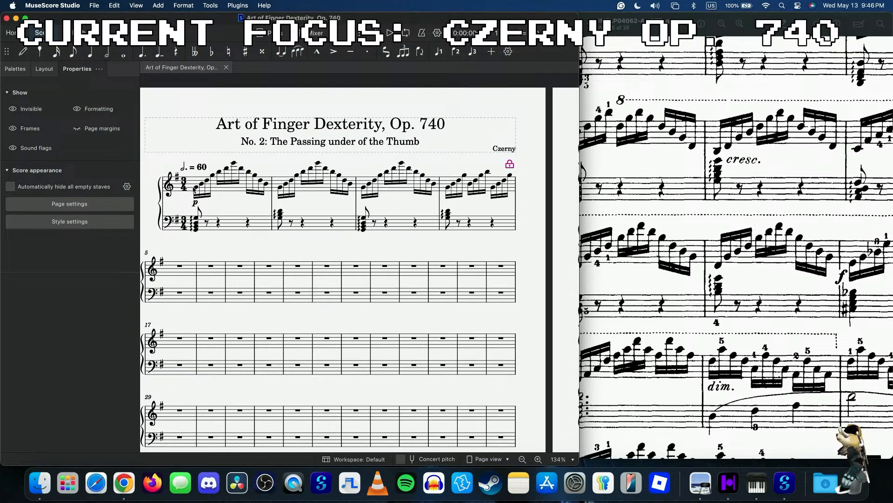
- Play the opening measures of the score from the first treble note, then stop playback
click(195, 190)
key(space)
click(241, 202)
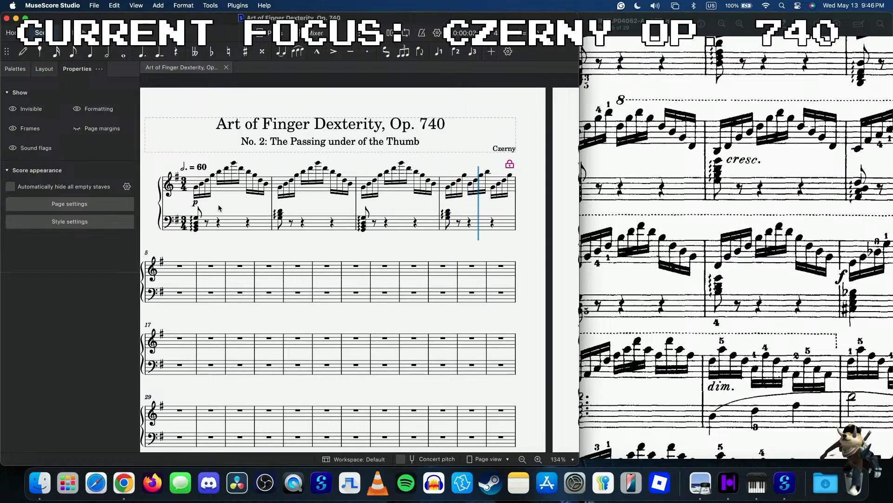
key(space)
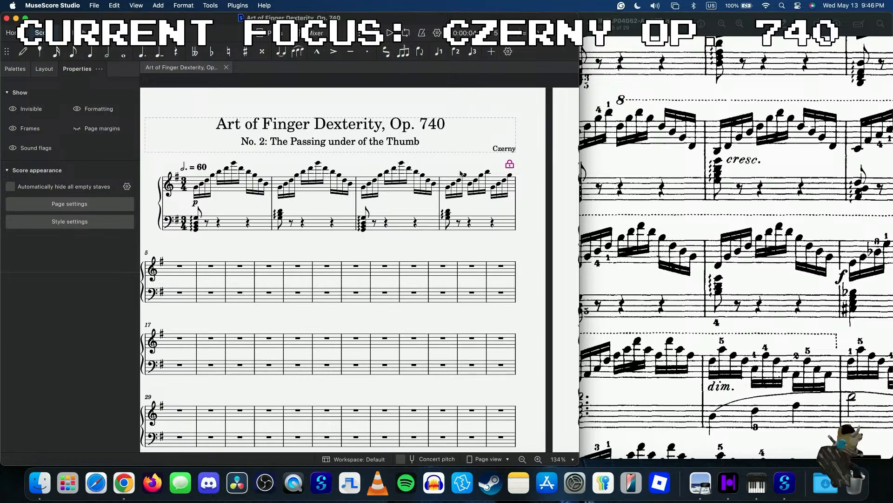
- Following the sheet music, enter 16th notes A4, D5, F#5 and A5 on beat 1 of the treble staff in measure 5
scroll(711, 132, up, 10)
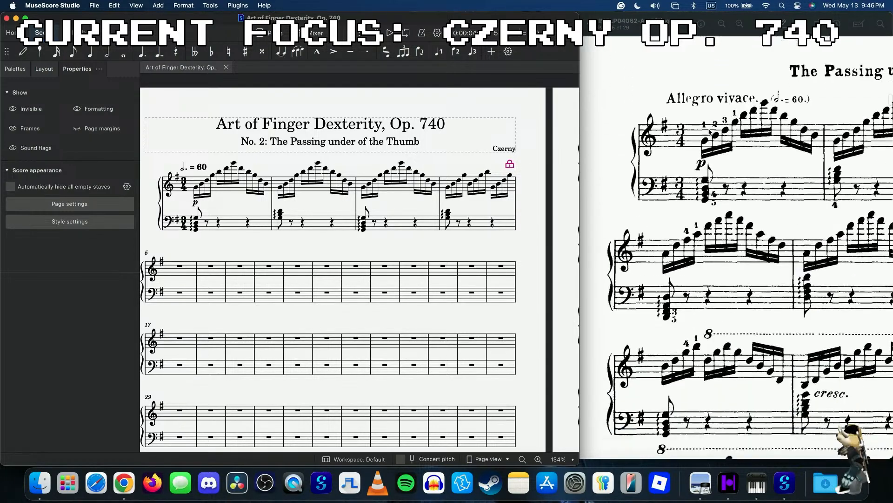
scroll(709, 133, down, 2)
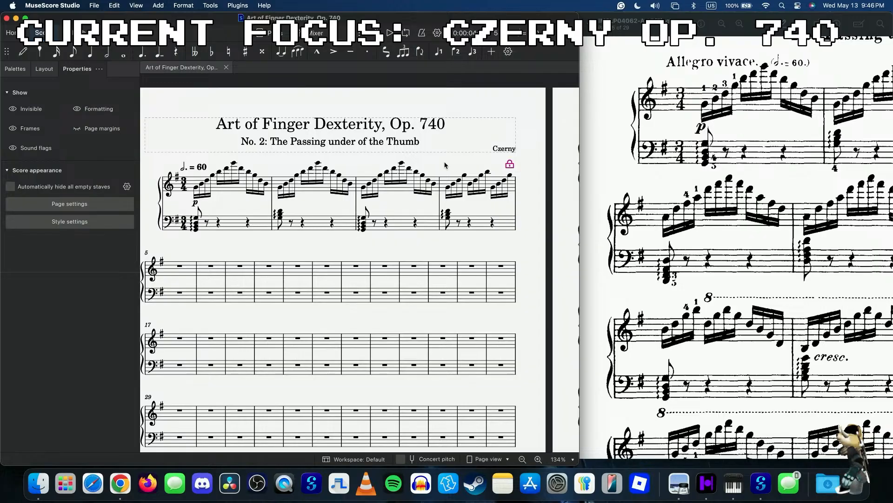
scroll(273, 302, left, 2)
scroll(274, 302, up, 5)
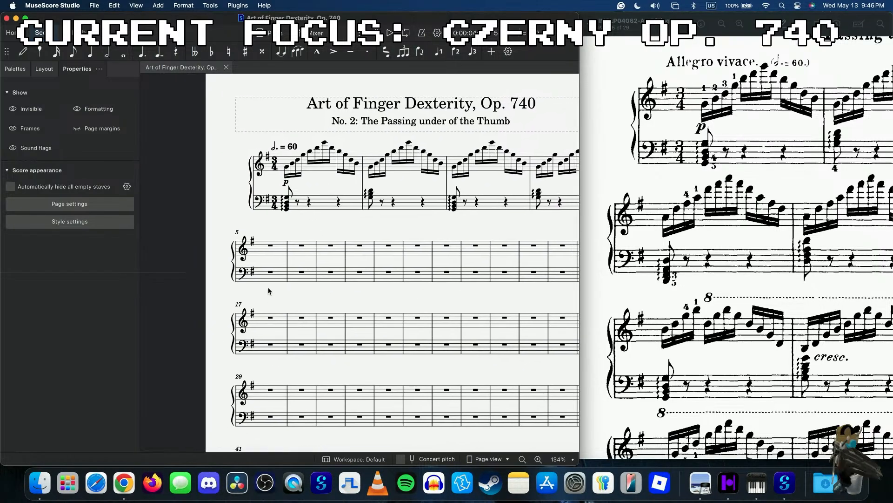
scroll(726, 224, right, 1)
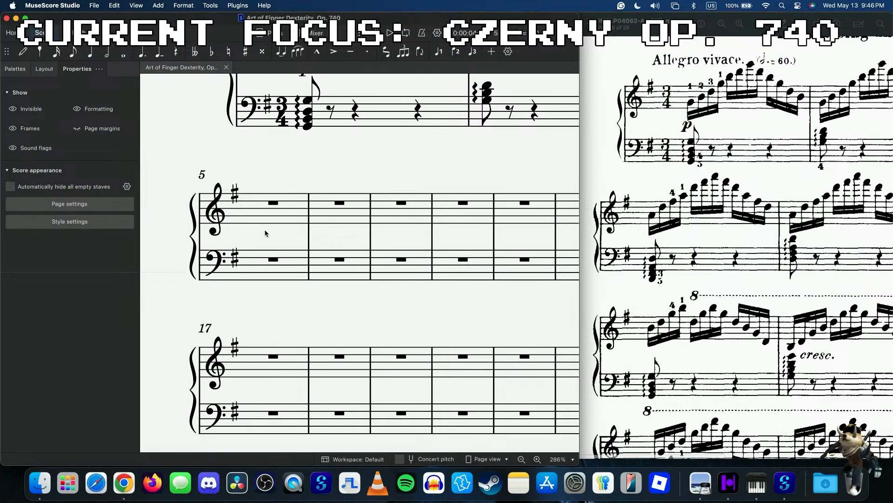
click(273, 203)
key(n)
key(3)
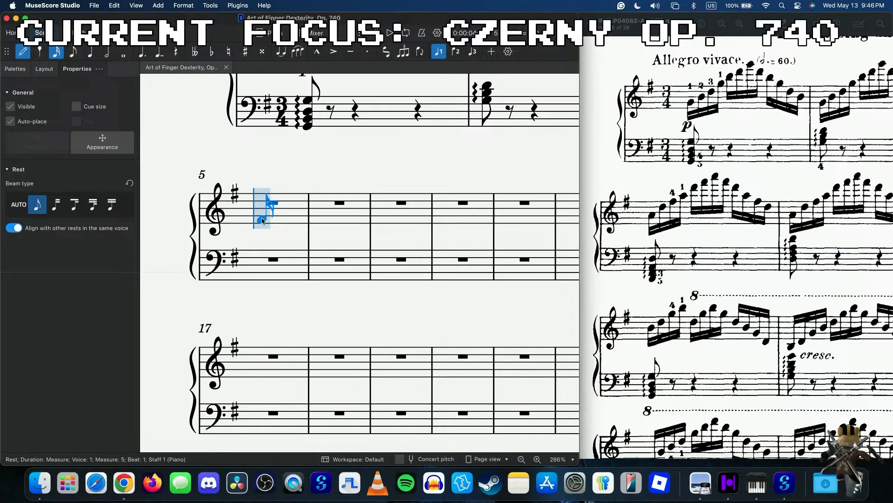
click(263, 213)
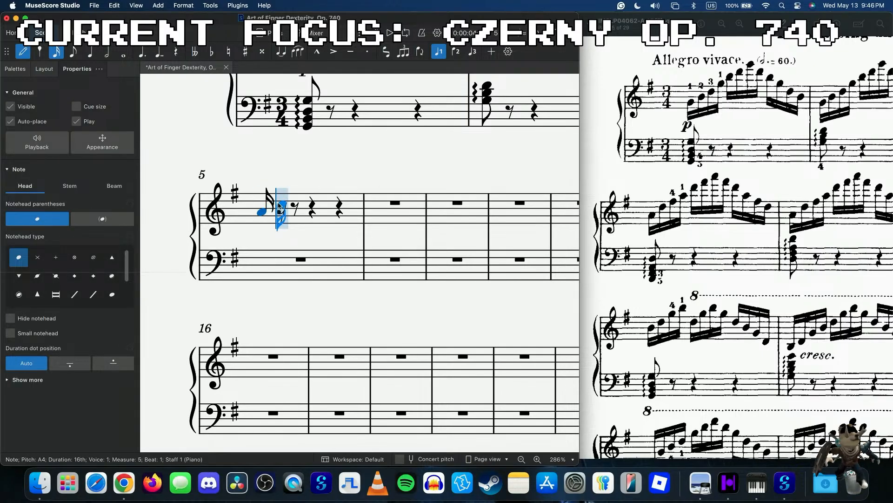
click(280, 200)
click(294, 194)
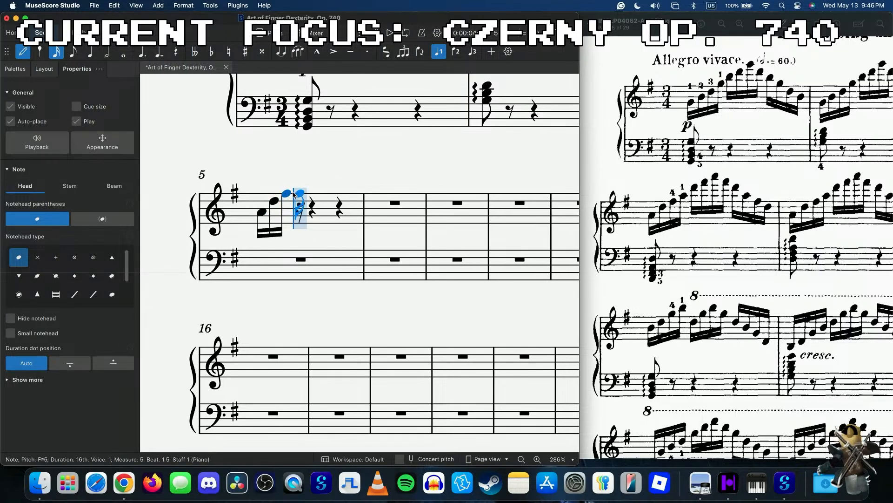
click(302, 187)
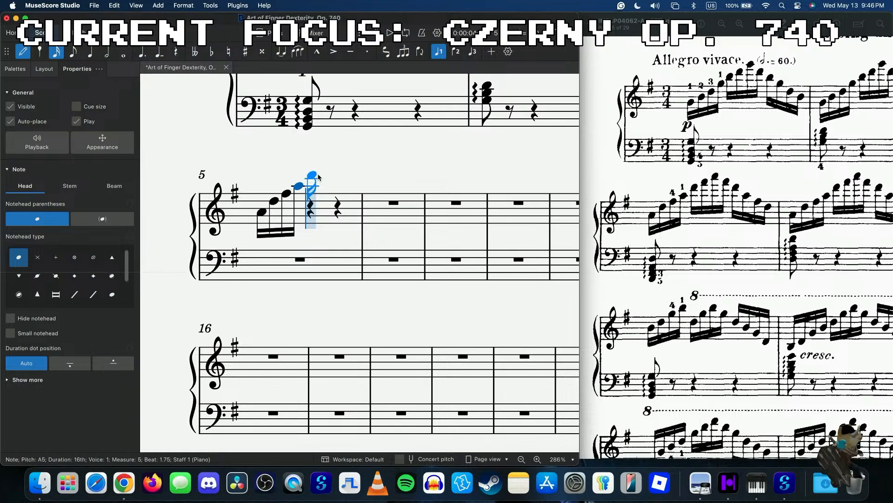
- Continue measure 5 with 16th notes D6, F#6, A6 and F#6 on beat 2 and D6 starting beat 3
click(316, 176)
click(331, 167)
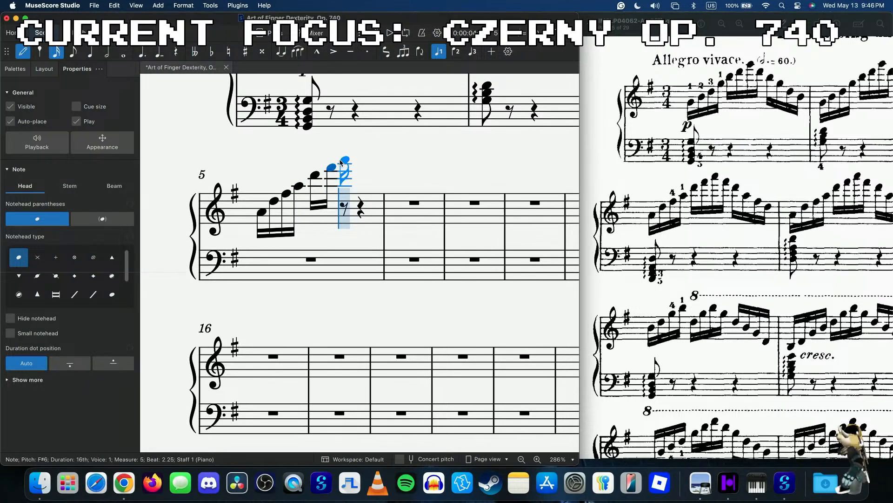
click(342, 160)
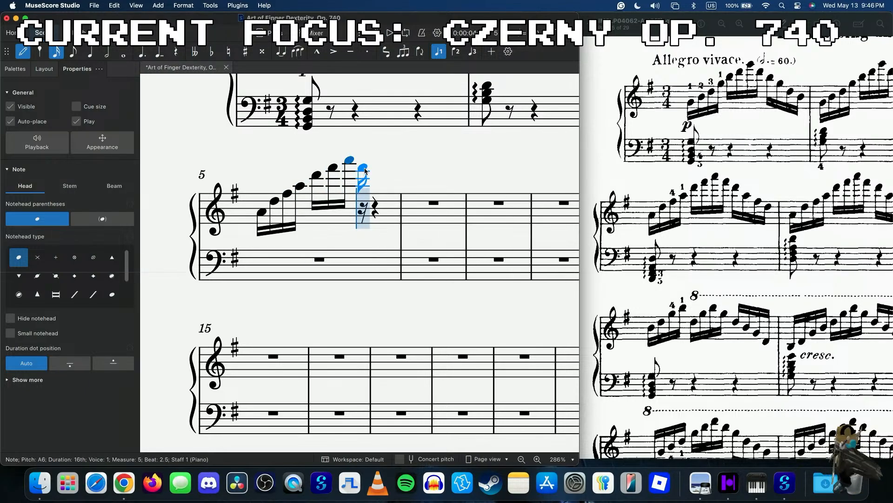
click(365, 169)
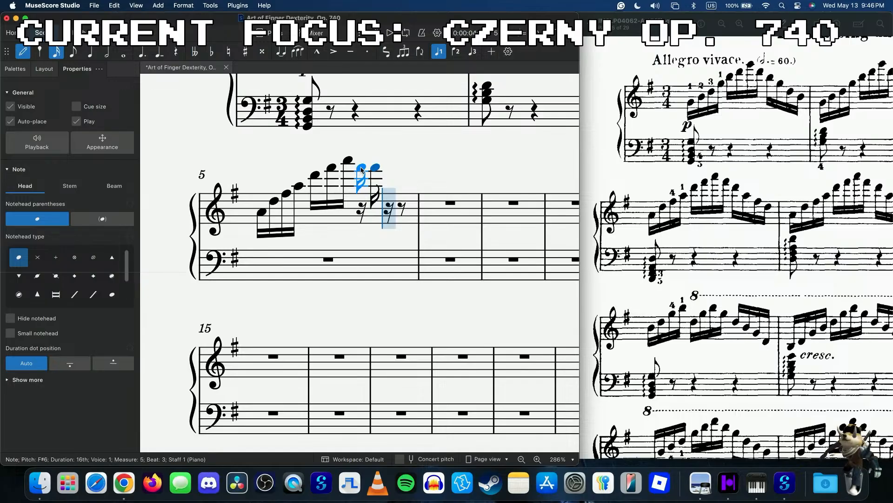
key(Down)
key(Down)
key(Down)
key(Down)
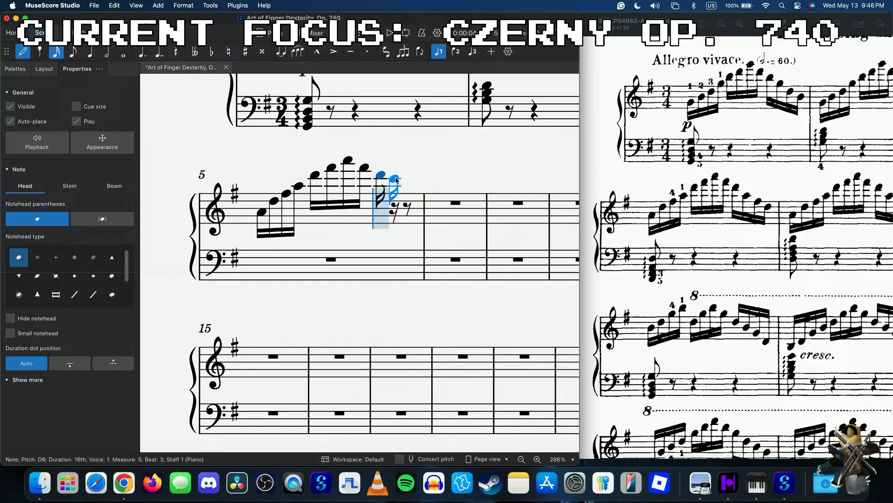
- Complete beat 3 of measure 5 with 16th notes A5, F#5 and D5, and leave note input
key(a)
click(405, 197)
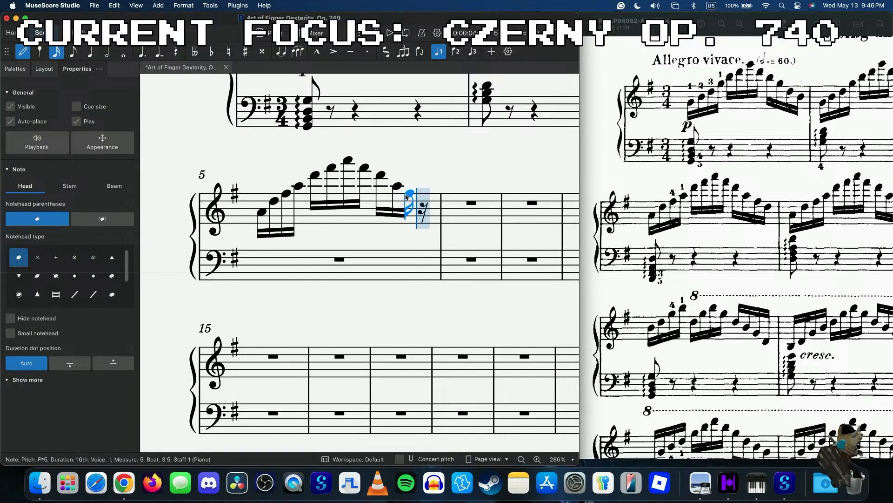
click(420, 205)
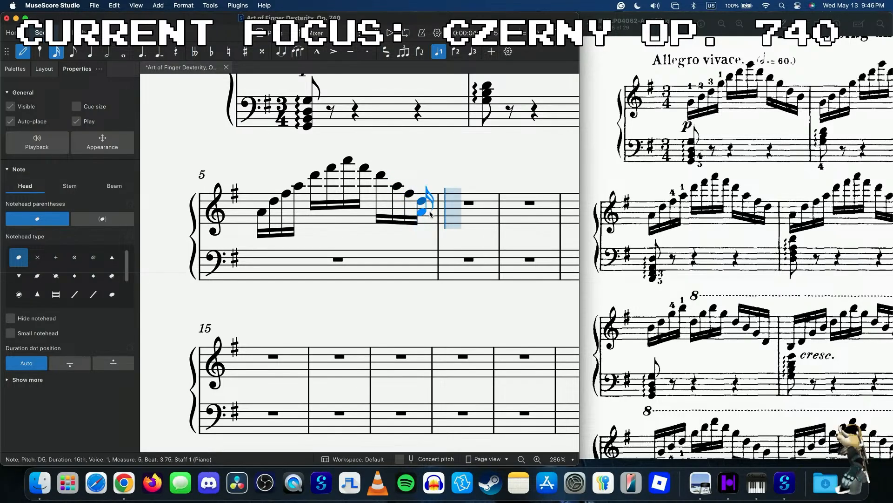
key(Escape)
- Play back measure 5 from its first note to check the entered run
click(262, 212)
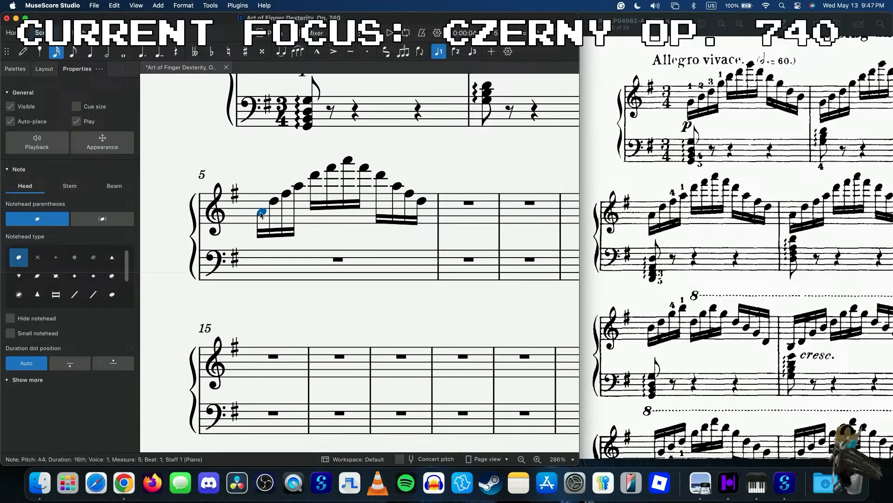
key(space)
key(space)
- Copy the treble run of measure 5 into measures 6, 7 and 8
click(317, 224)
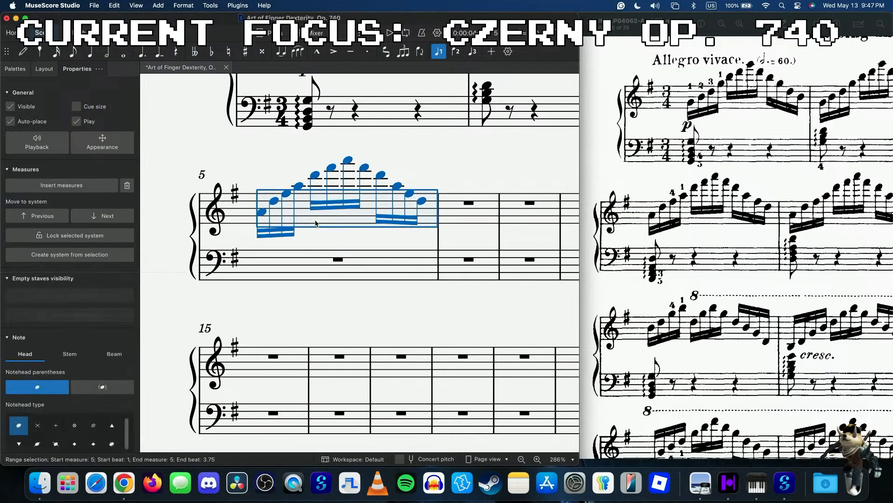
scroll(409, 236, right, 3)
scroll(761, 224, right, 2)
scroll(761, 224, right, 1)
key(r)
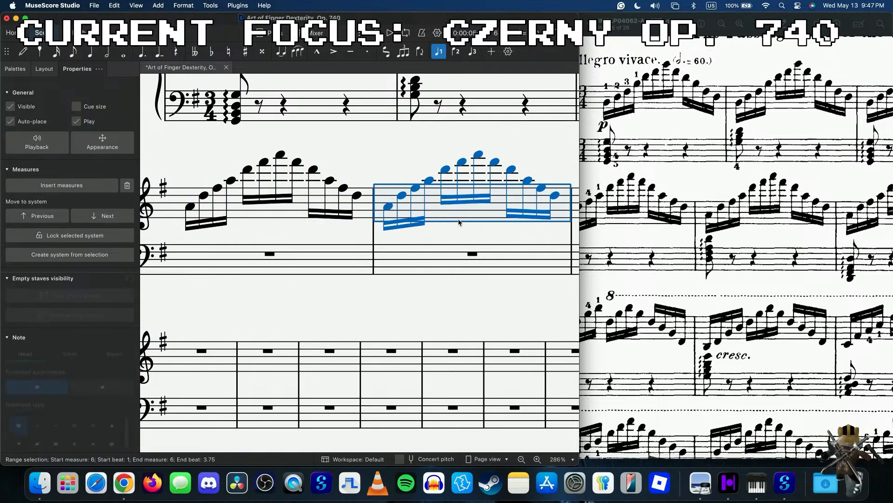
scroll(456, 222, right, 3)
click(456, 221)
key(super+v)
scroll(460, 220, right, 4)
click(451, 217)
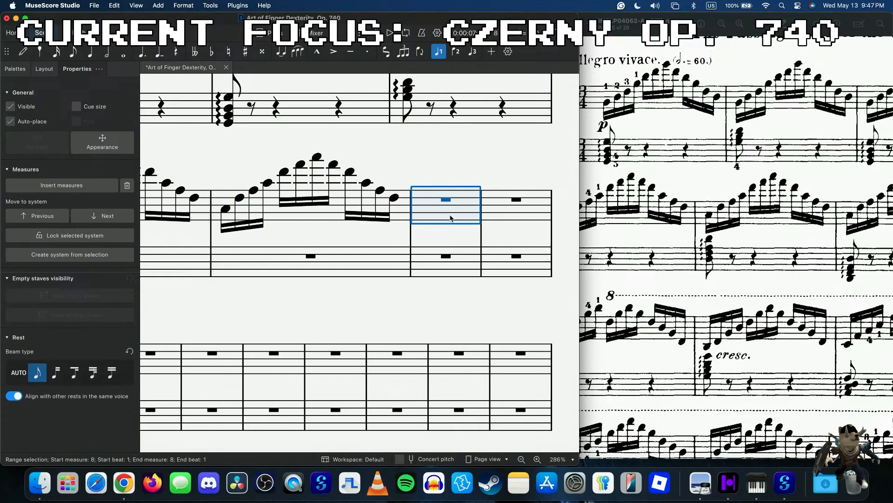
key(super+v)
- Move measure 8 up to the previous system so measures 5 to 8 form one locked system
scroll(450, 218, down, 1)
scroll(450, 219, left, 7)
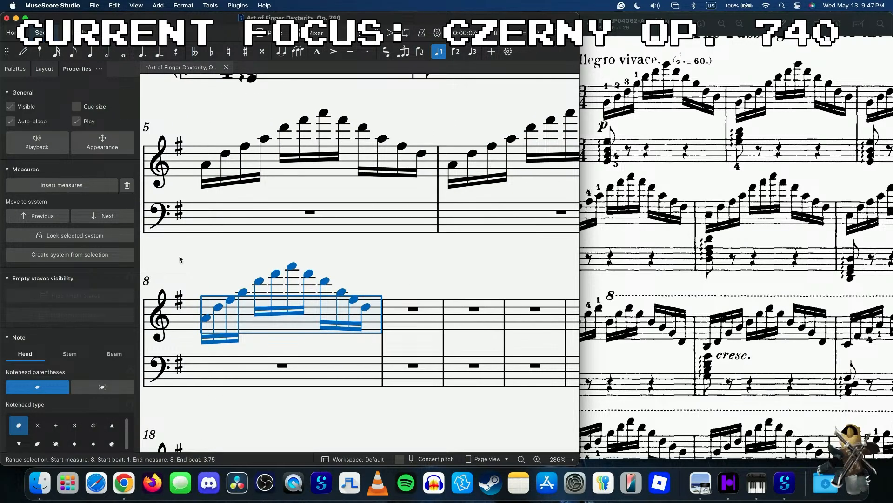
key(super+alt+l)
scroll(390, 241, down, 3)
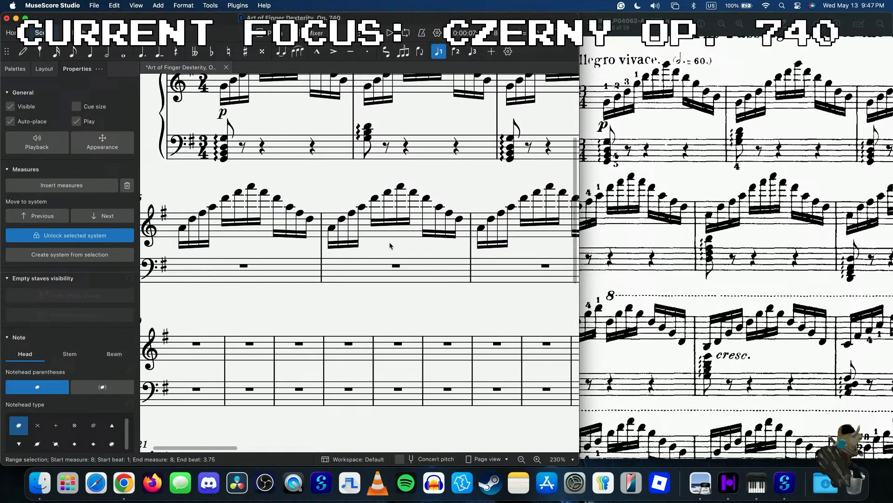
- Lower the beat 2 notes of measure 8 by an octave and set the last of them to D6
scroll(767, 283, right, 2)
scroll(766, 284, right, 2)
scroll(369, 219, right, 8)
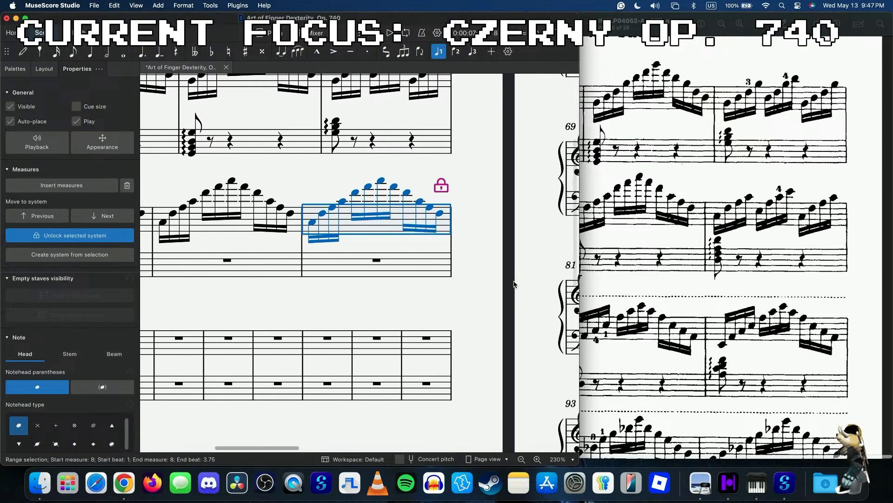
click(351, 194)
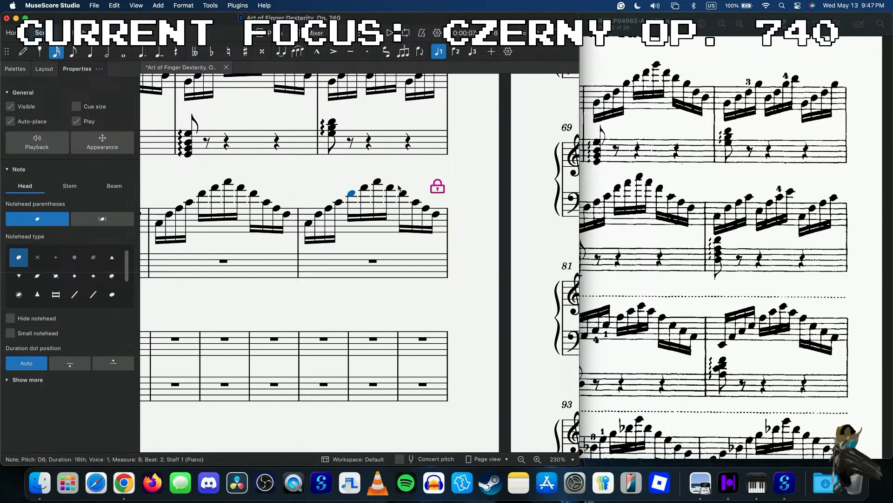
shift+click(390, 188)
key(super+Down)
click(390, 208)
drag(389, 211, 390, 196)
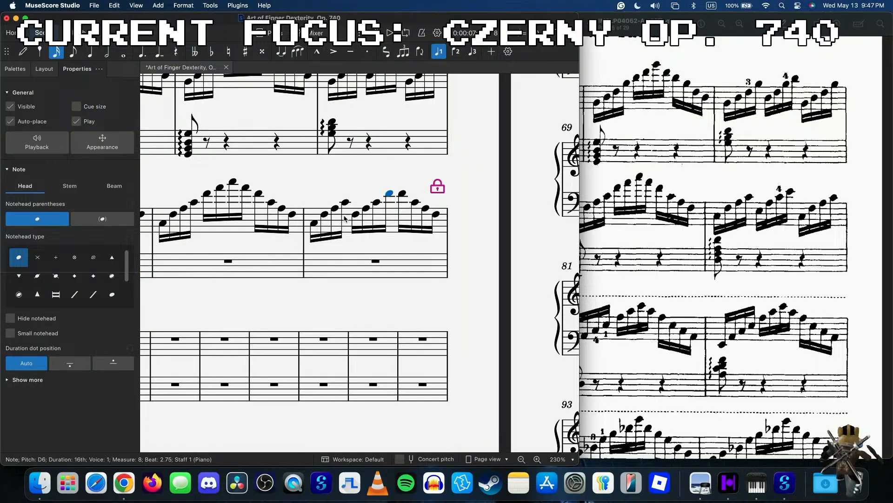
- Copy the four beat 1 notes of measure 8's treble staff onto beat 3
click(316, 224)
shift+click(349, 203)
key(ctrl+c)
click(400, 197)
key(ctrl+v)
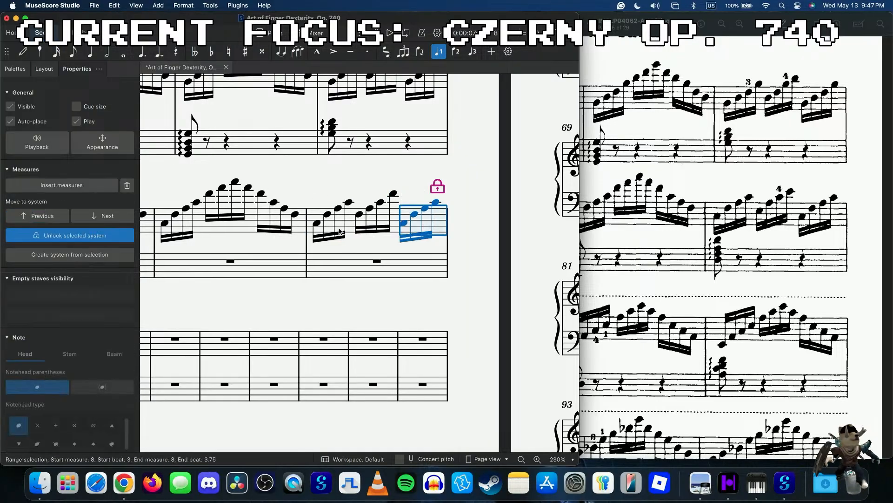
- Play back measure 8 from its first note to check the edited run
click(317, 224)
key(space)
key(space)
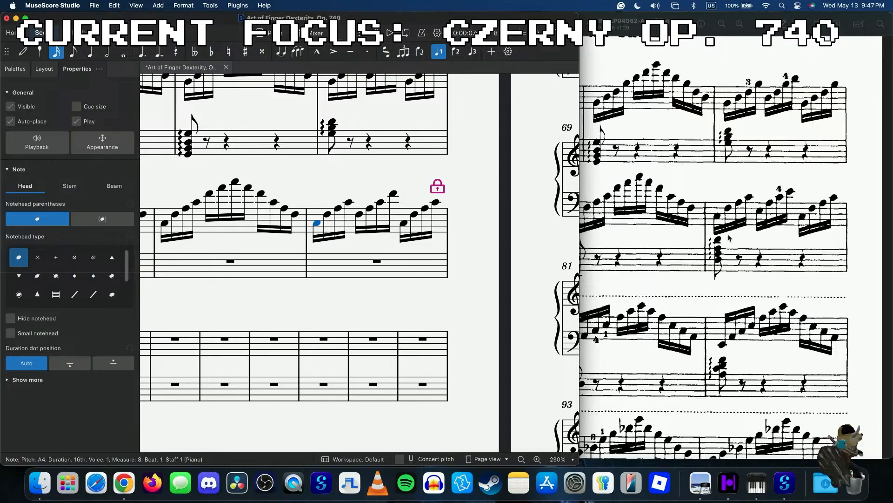
- Copy the bass staff of measures 1 to 4 into measures 5 to 8 and lower the pasted chords by a fourth
scroll(805, 237, up, 10)
scroll(191, 251, up, 10)
scroll(191, 251, down, 5)
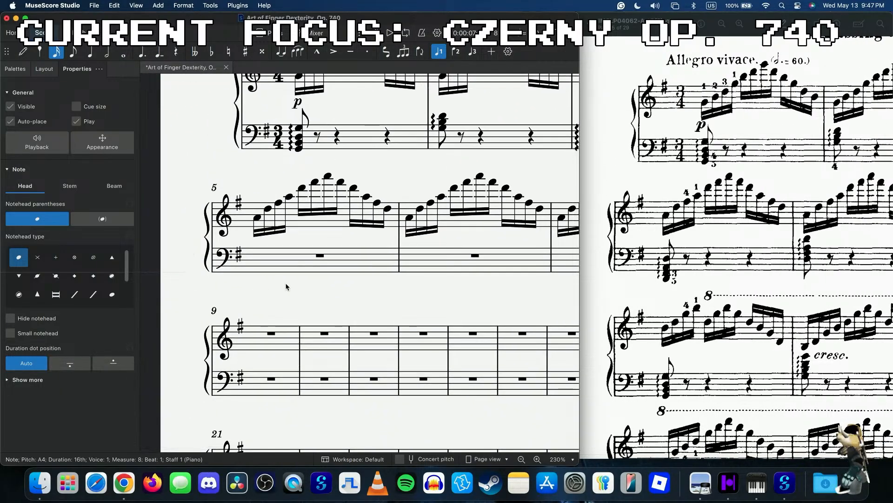
click(298, 265)
click(380, 152)
scroll(379, 156, right, 3)
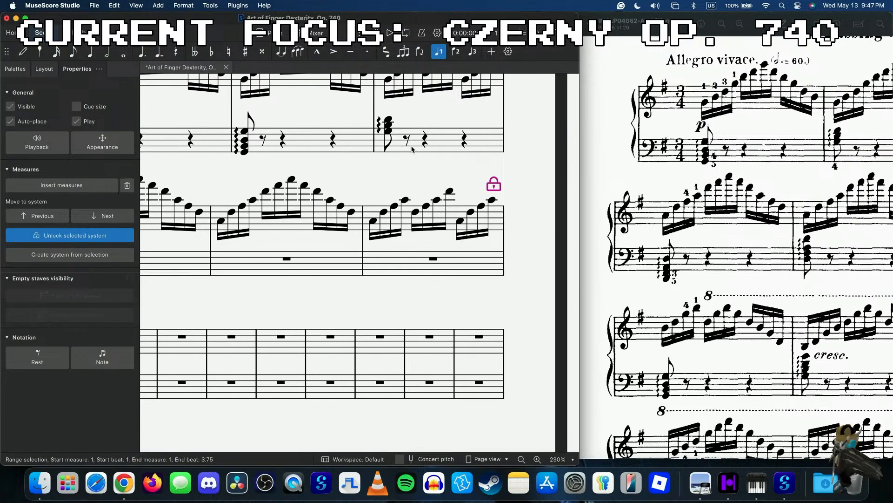
shift+click(379, 155)
scroll(363, 299, left, 5)
key(ctrl+c)
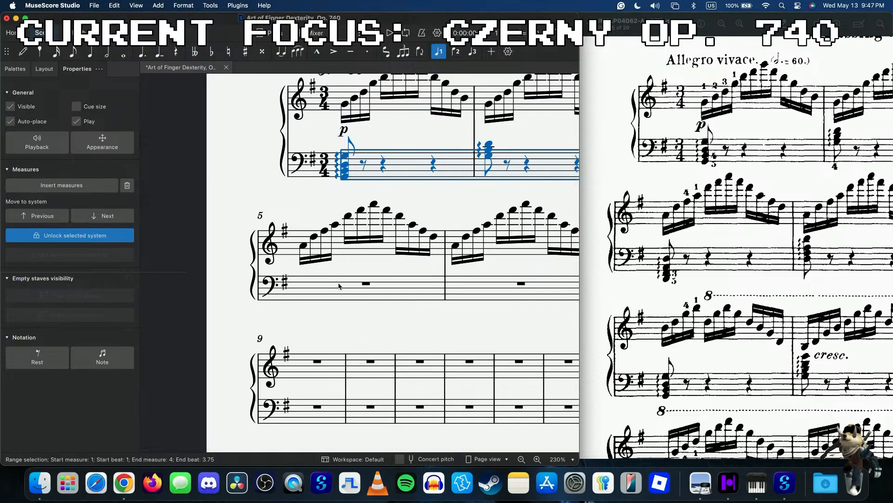
click(393, 298)
key(ctrl+v)
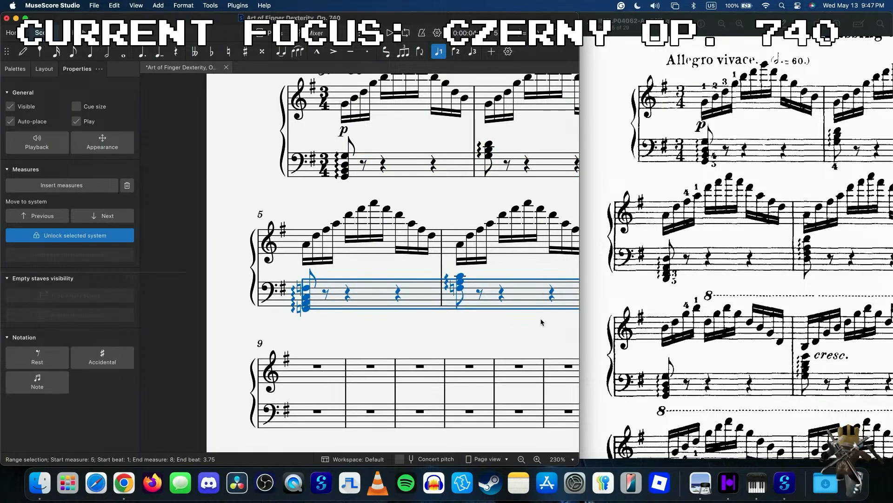
- Play back from the lowest note of measure 5's bass chord to check the pasted accompaniment
click(307, 309)
key(space)
scroll(691, 271, right, 5)
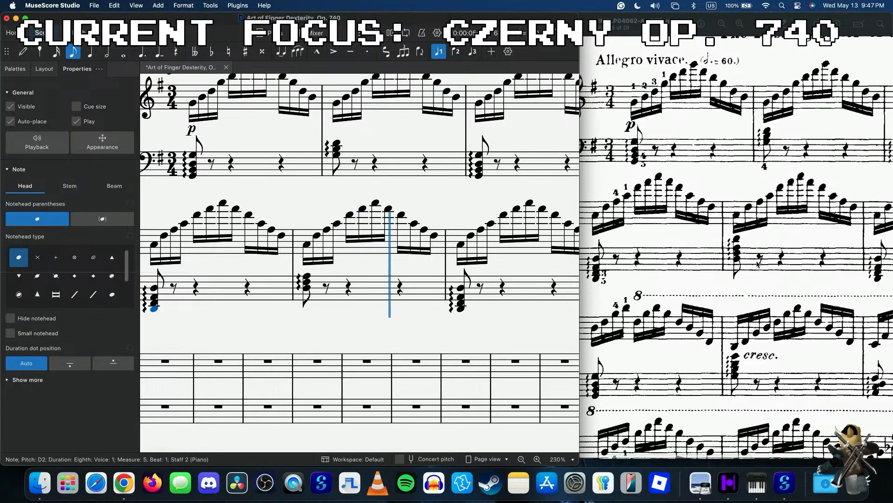
key(space)
- Add D4 on top of the beat 1 bass chord in measure 6 and play the measure back
click(312, 280)
click(309, 278)
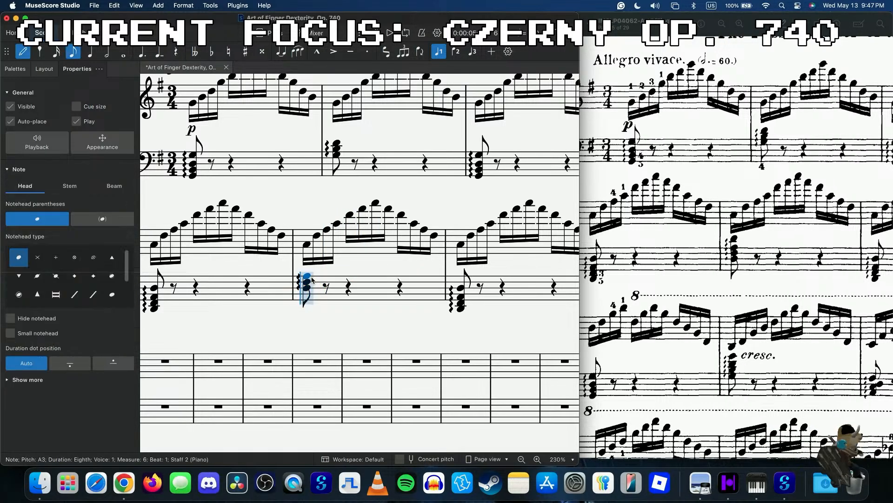
key(Up)
key(Up)
key(Up)
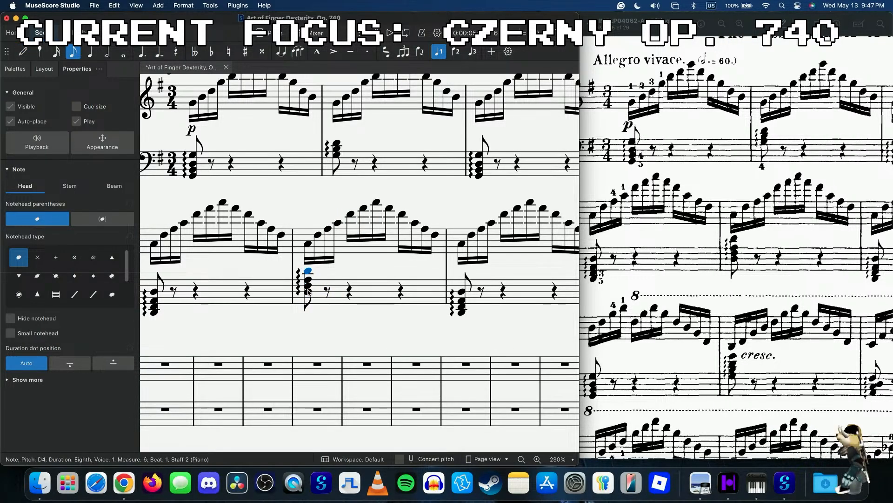
click(309, 292)
key(space)
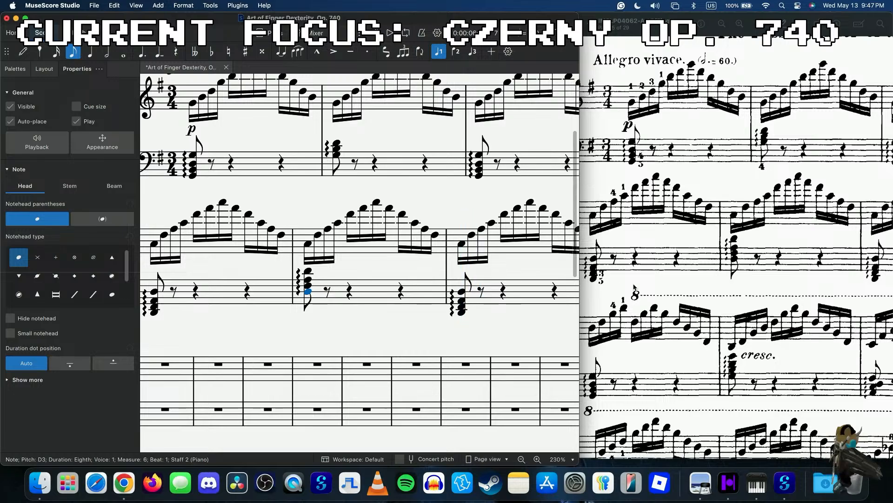
- Add D4 on top of the beat 1 bass chord in measure 8
scroll(417, 292, right, 2)
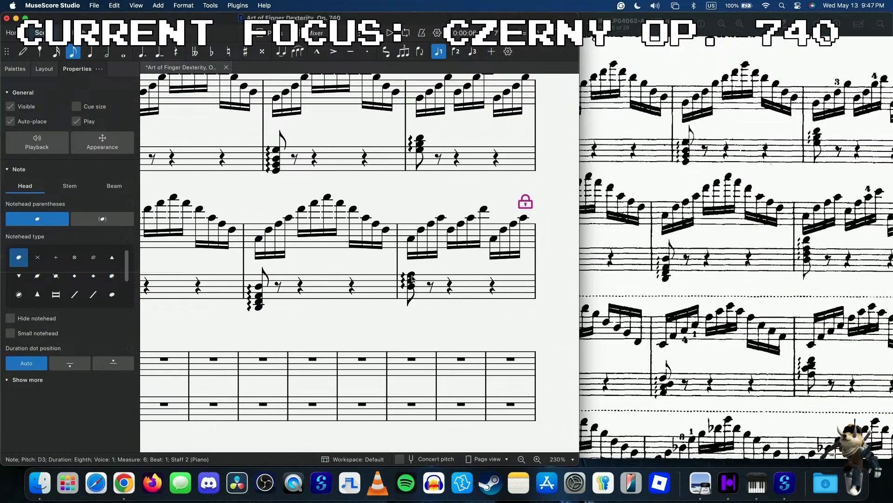
click(417, 292)
key(n)
click(416, 267)
key(Escape)
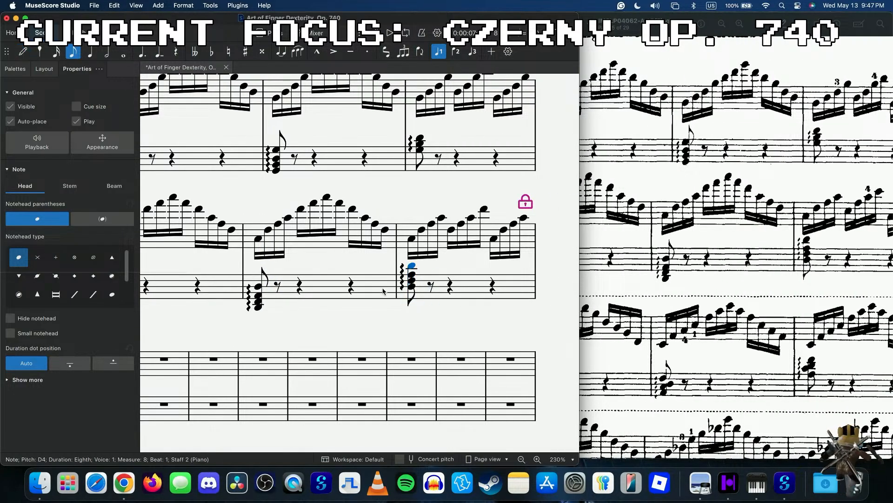
- Play back measures 5 to 8 with both staves from the start of measure 5
scroll(384, 291, left, 15)
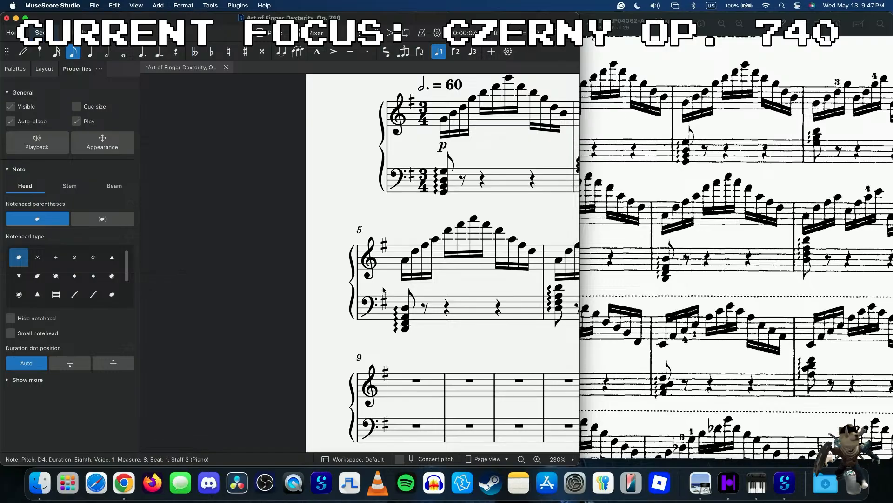
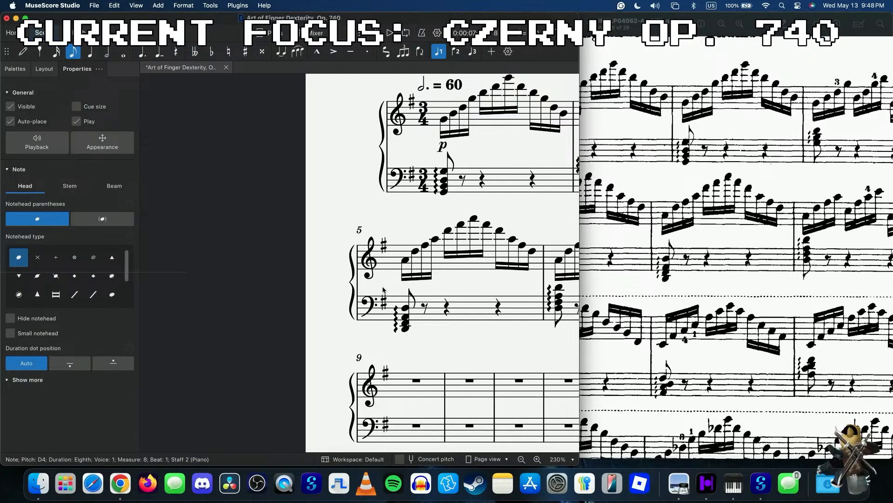
click(404, 271)
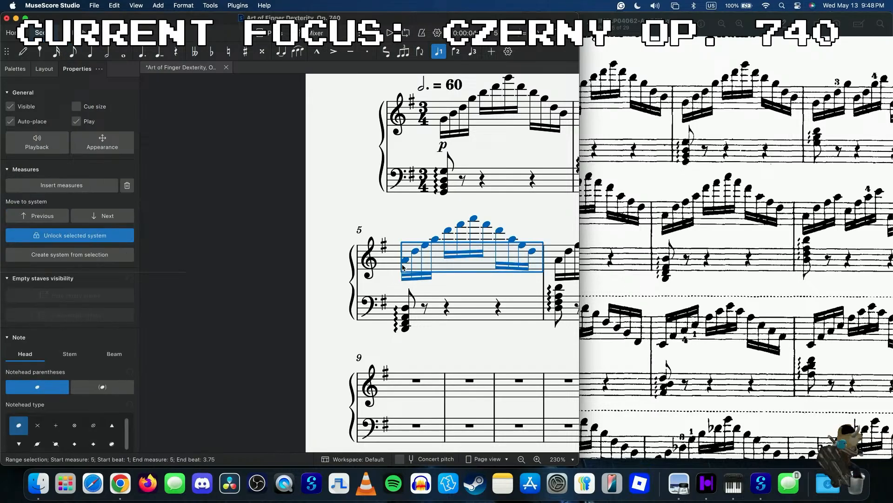
key(space)
scroll(398, 320, right, 1)
scroll(397, 321, down, 3)
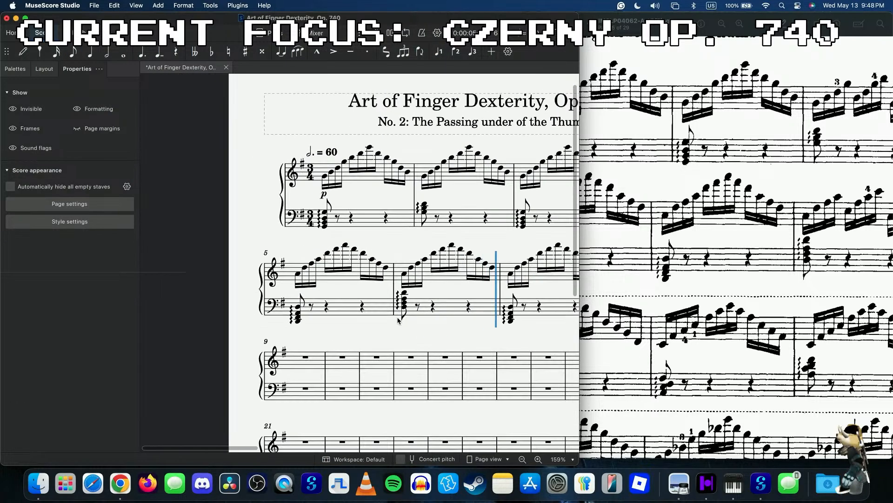
scroll(397, 321, right, 5)
scroll(398, 320, down, 1)
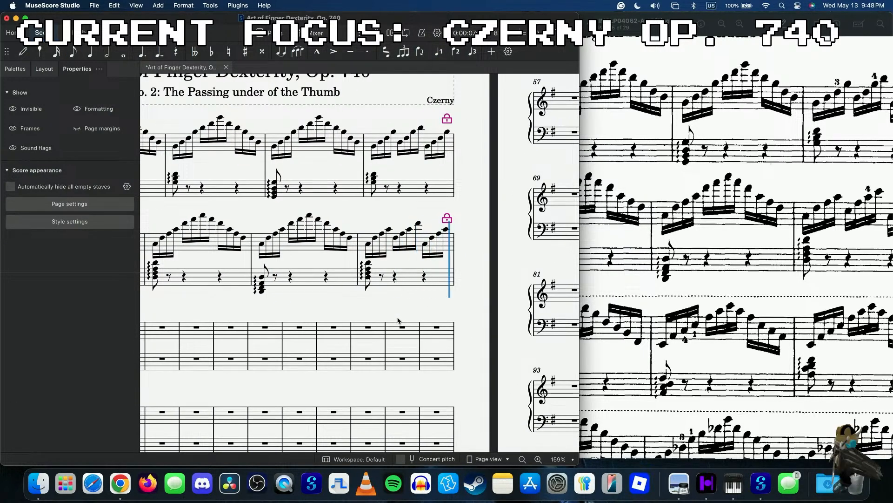
scroll(288, 300, down, 3)
scroll(288, 299, left, 1)
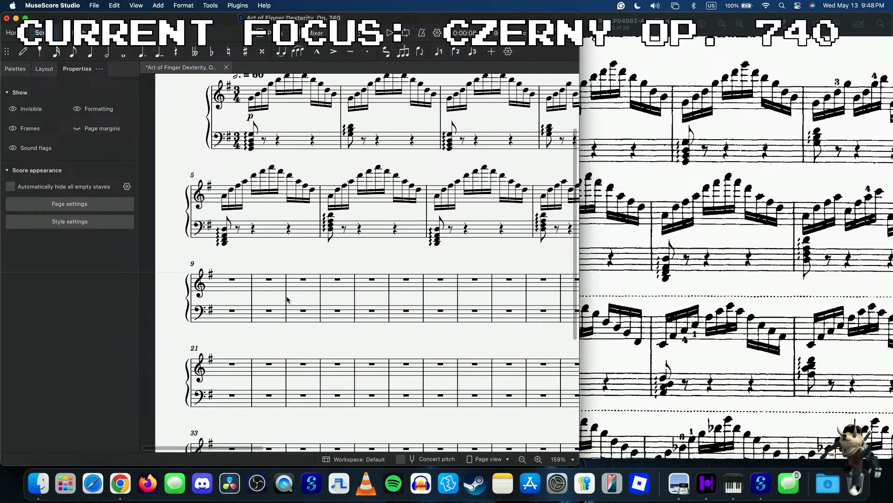
scroll(678, 268, down, 1)
scroll(678, 267, right, 3)
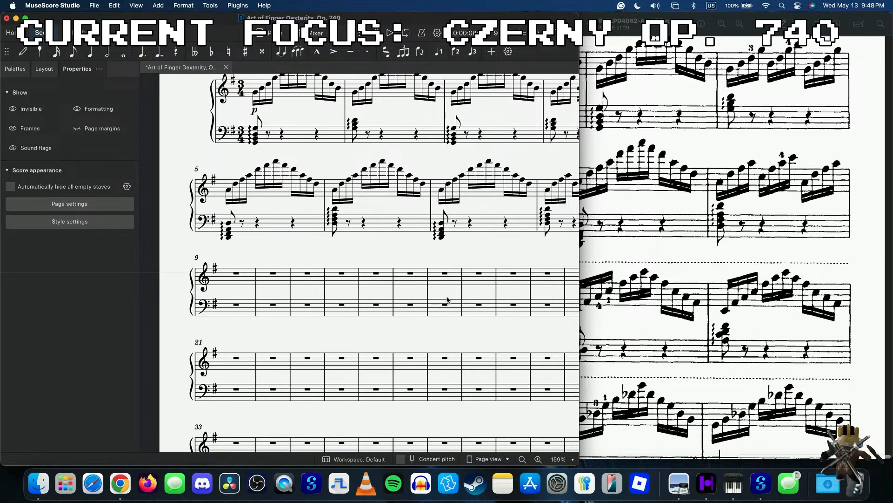
scroll(447, 299, up, 1)
scroll(447, 299, right, 4)
scroll(447, 299, left, 4)
scroll(447, 299, down, 1)
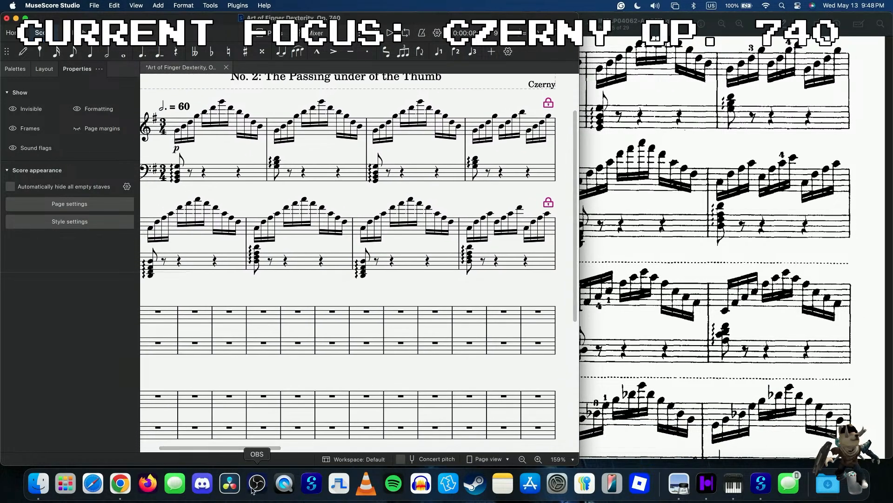
scroll(272, 334, left, 3)
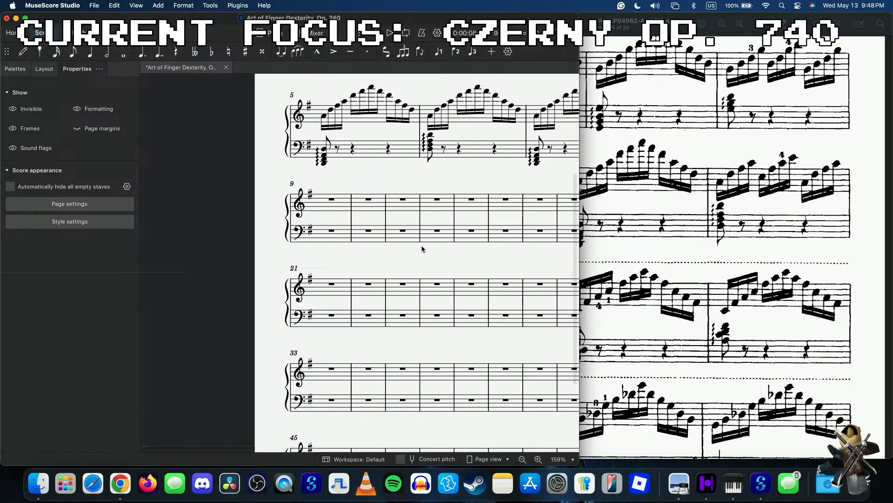
- Play back the score from the first treble note of measure 1 through measure 8
scroll(421, 248, up, 5)
scroll(421, 250, up, 6)
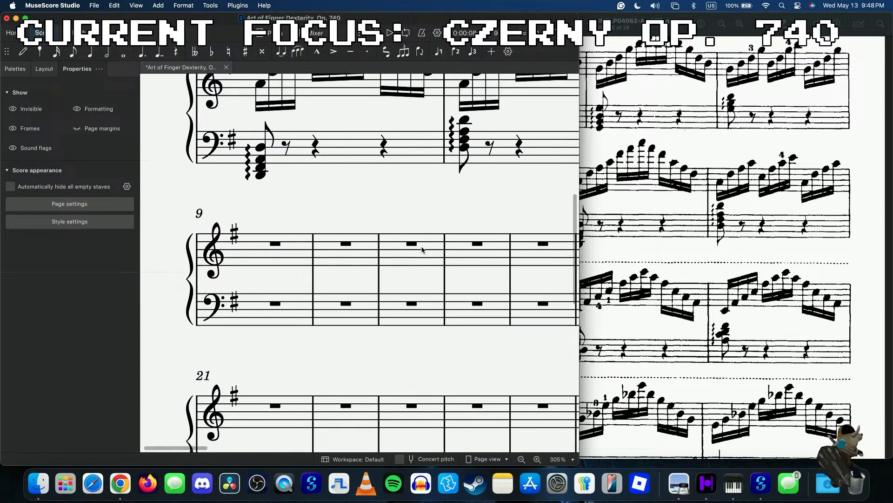
scroll(297, 102, down, 1)
scroll(297, 107, up, 2)
click(305, 139)
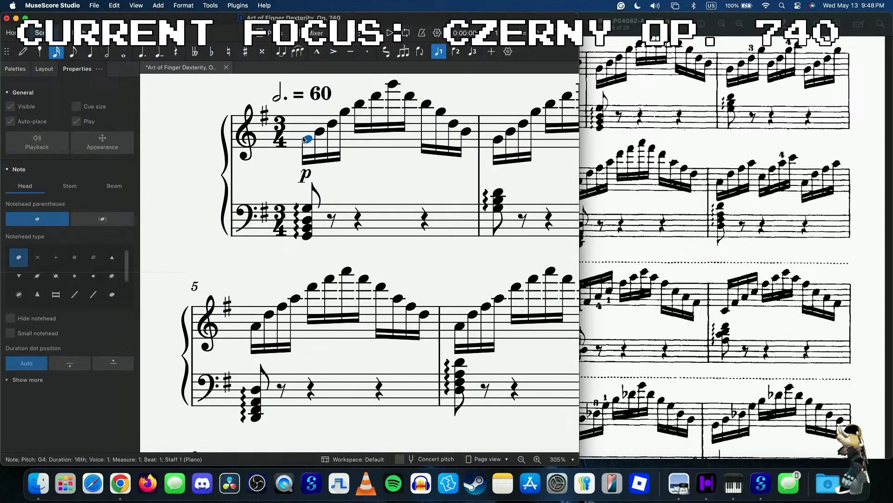
key(space)
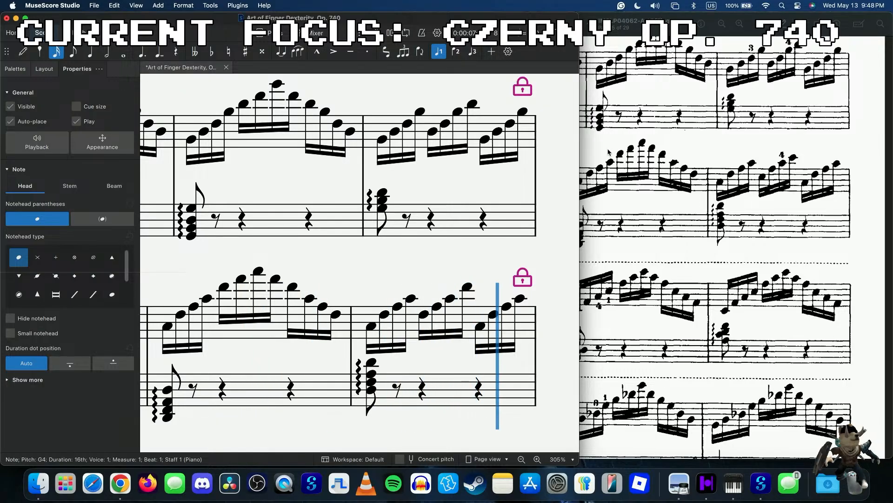
- Listen to measure 8's treble run again, checking its beat 2 notes and its first note
scroll(722, 206, up, 1)
scroll(388, 410, up, 3)
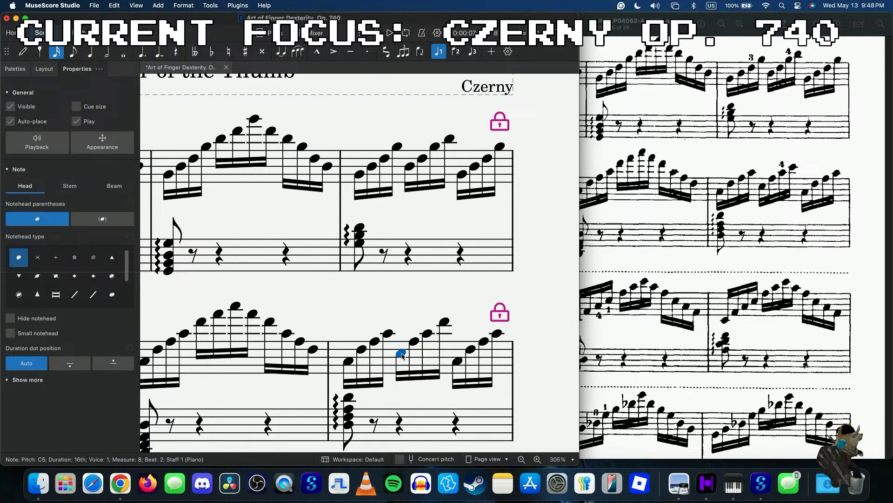
scroll(403, 356, left, 3)
scroll(403, 356, down, 2)
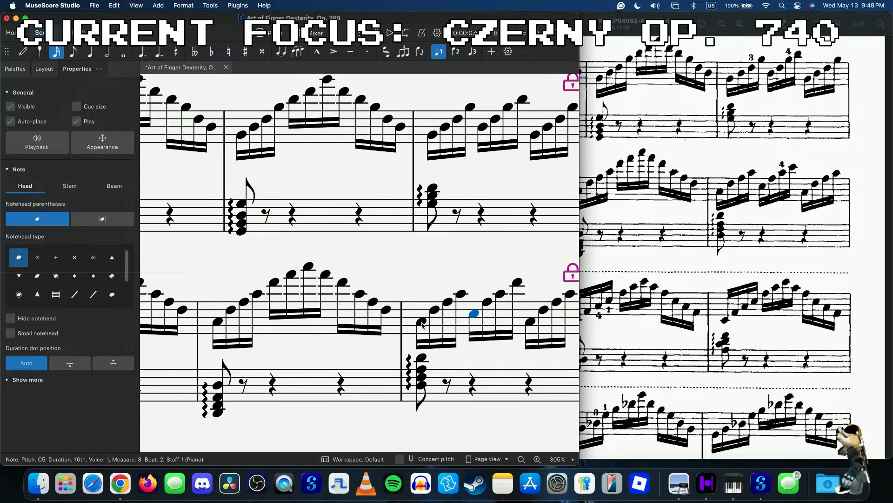
key(space)
scroll(493, 321, right, 3)
scroll(493, 321, down, 1)
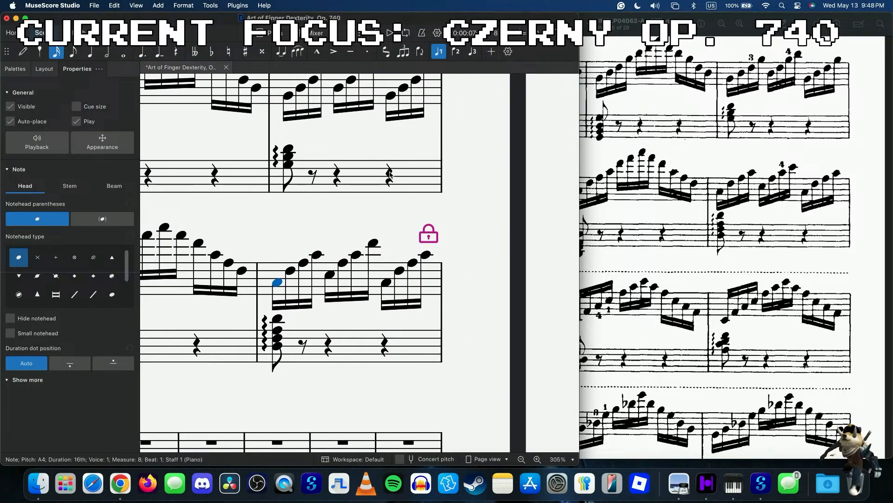
- Play back measure 4 and then measure 8 from their first treble notes to compare the two runs
scroll(390, 175, up, 3)
click(297, 171)
key(space)
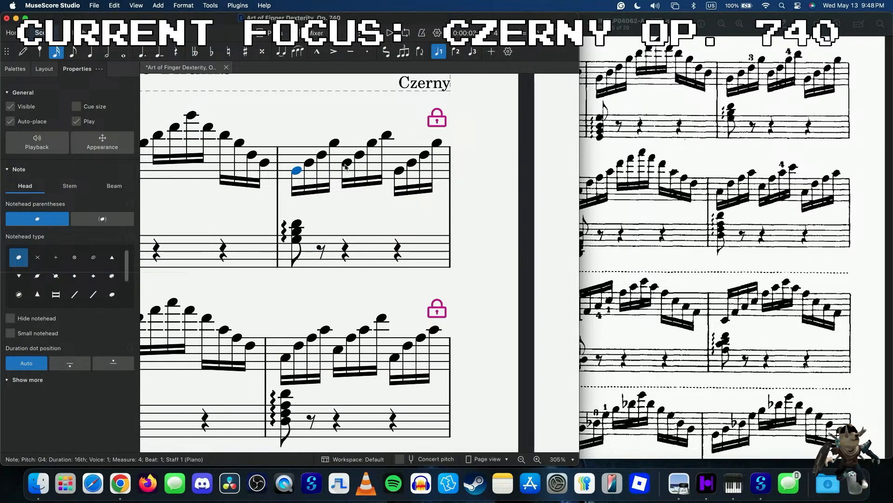
scroll(536, 209, down, 5)
scroll(536, 209, left, 2)
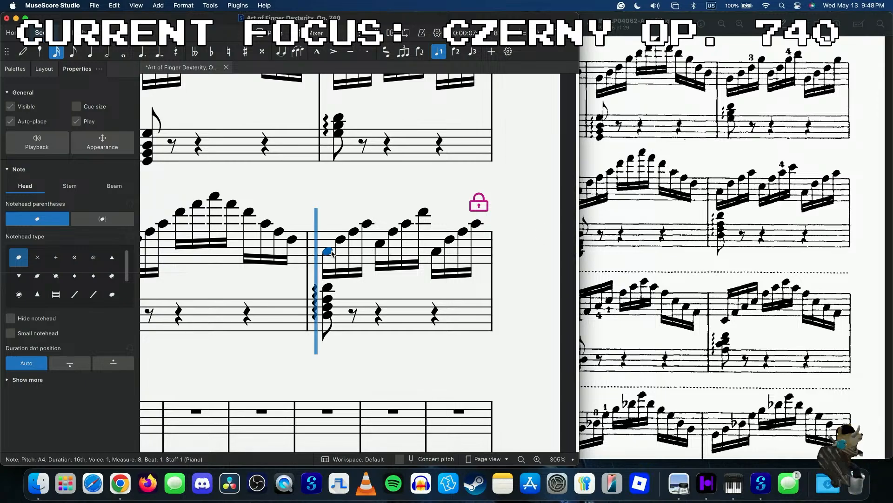
key(space)
- Lower the last beat 2 treble note of measure 8 to C6 and play the measure back
scroll(332, 253, down, 1)
scroll(331, 252, left, 1)
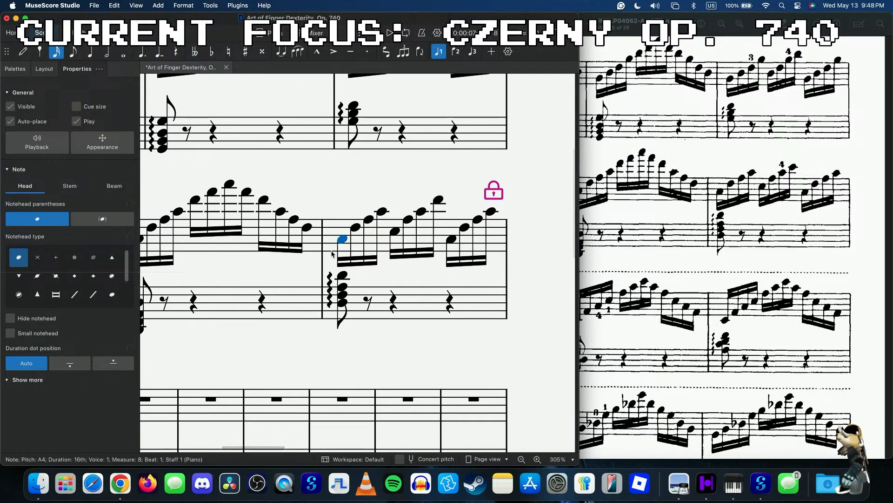
click(342, 239)
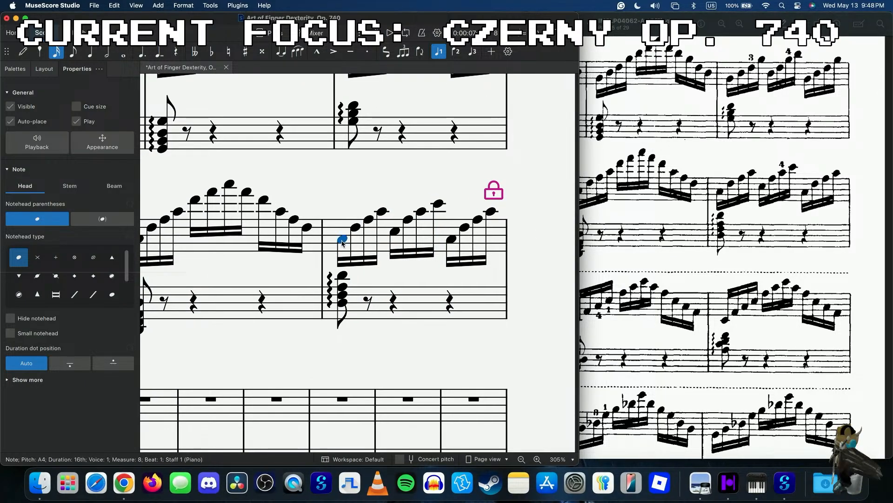
key(space)
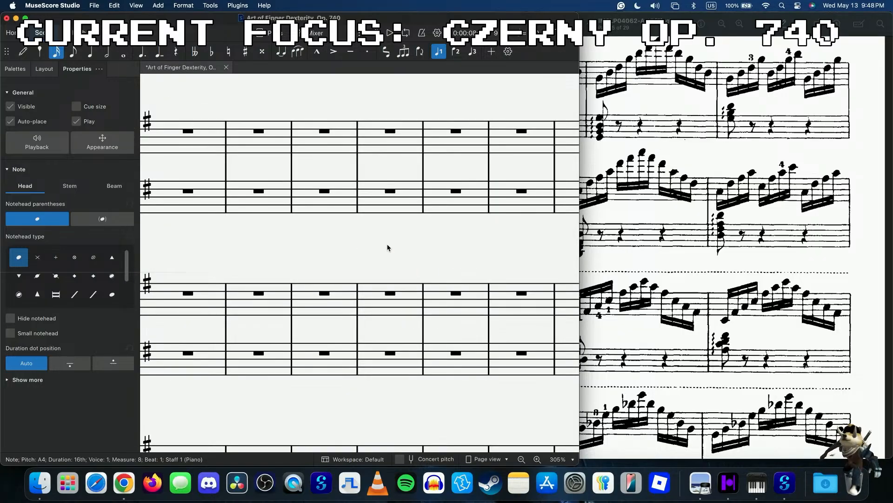
- Enter the sixteenth notes B4, D5, G5 and B5 on beat 1 of measure 9 in the treble staff
scroll(388, 247, left, 5)
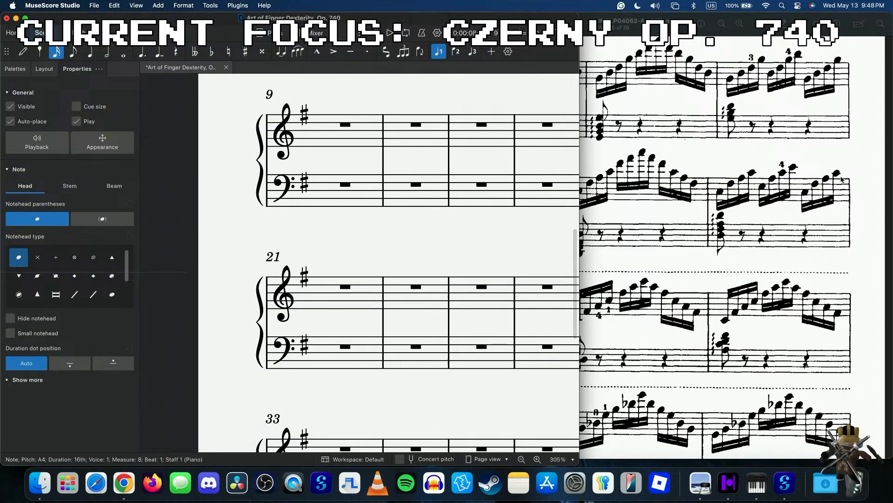
scroll(841, 179, down, 5)
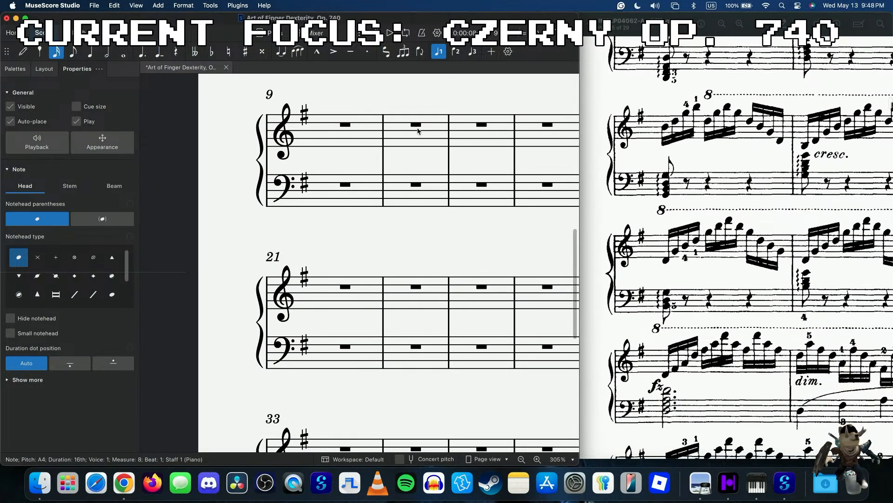
click(345, 125)
key(n)
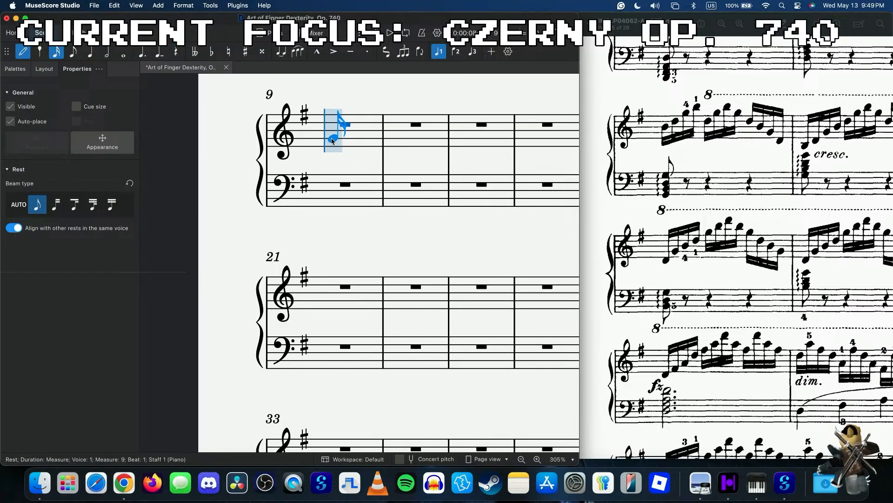
click(338, 136)
shift+click(349, 126)
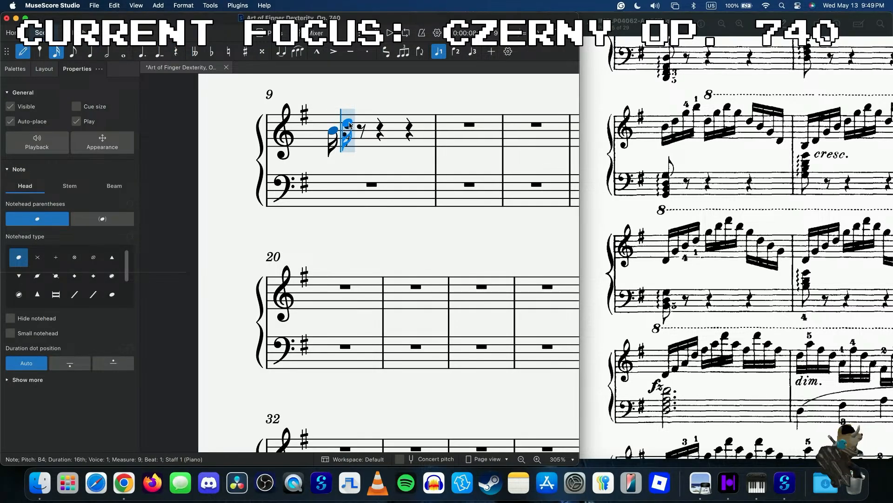
click(349, 123)
click(360, 111)
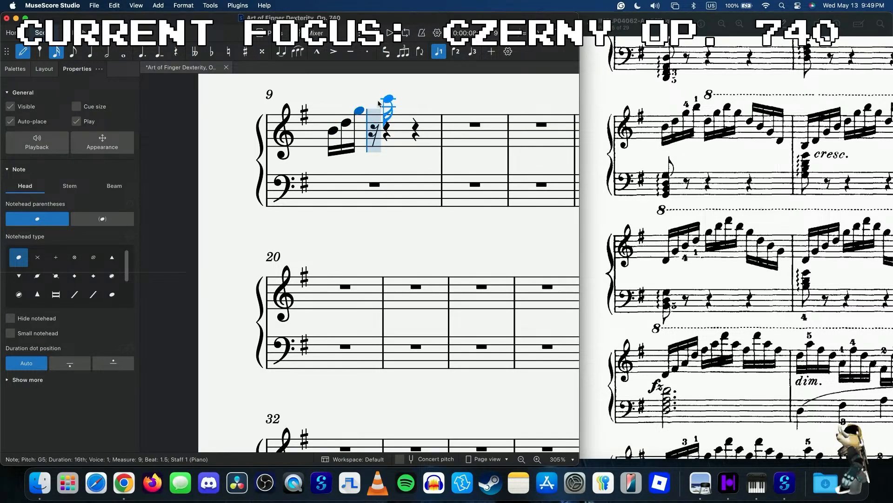
click(374, 103)
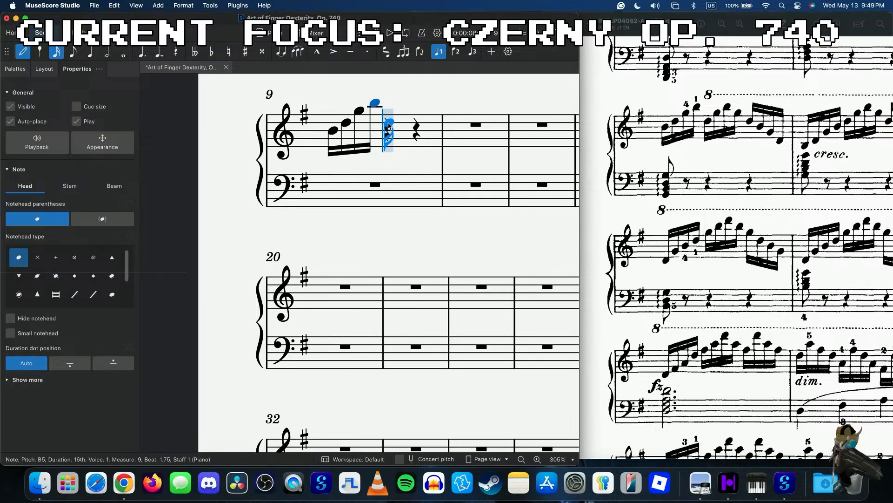
key(Escape)
- Add an 8va line to the treble staff from beat 2 of measure 9 to measure 18
scroll(732, 170, down, 5)
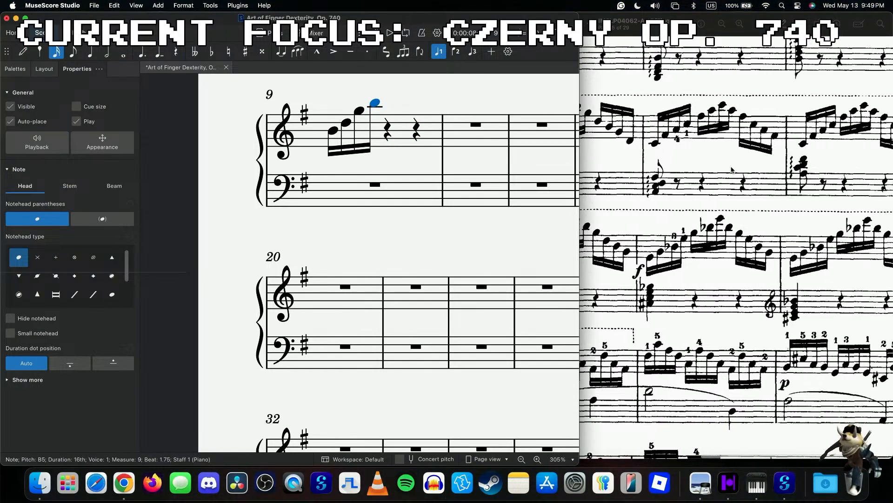
scroll(732, 170, down, 10)
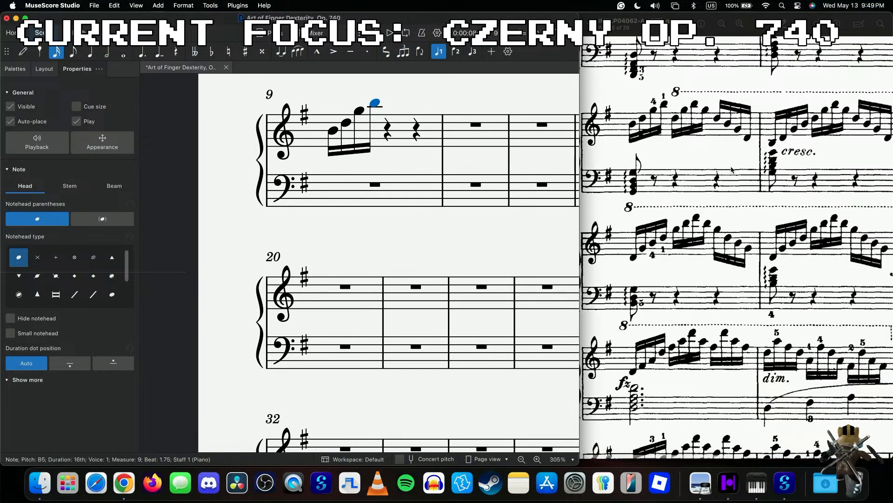
scroll(732, 170, up, 5)
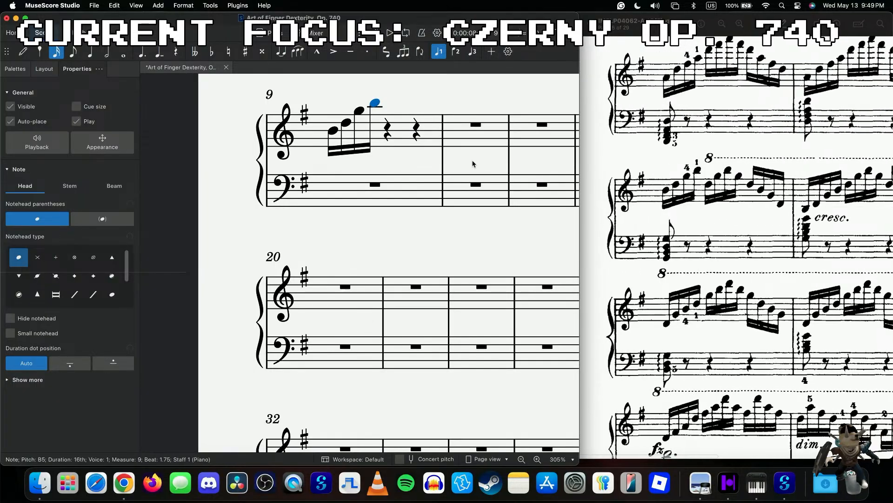
click(387, 130)
scroll(738, 277, right, 3)
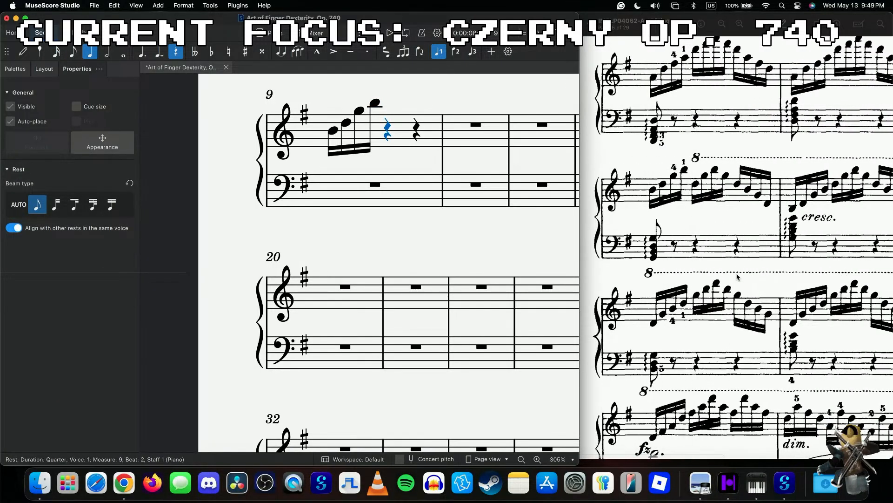
scroll(737, 276, left, 2)
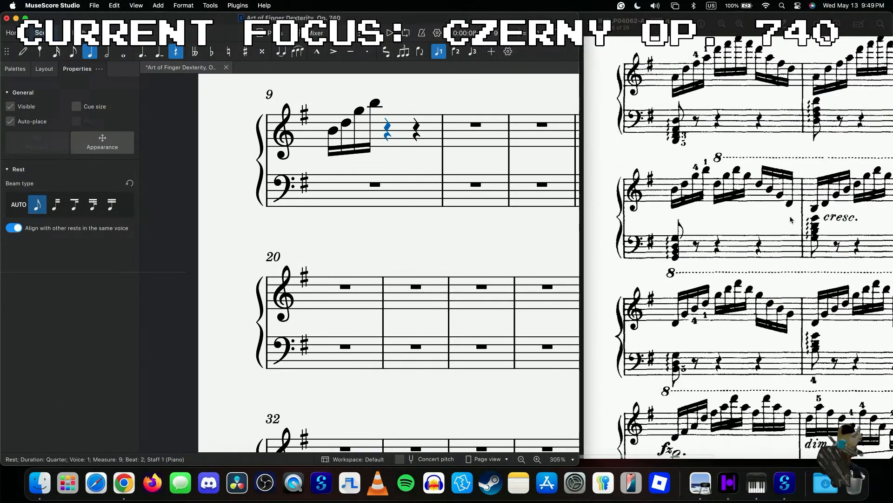
scroll(791, 220, right, 5)
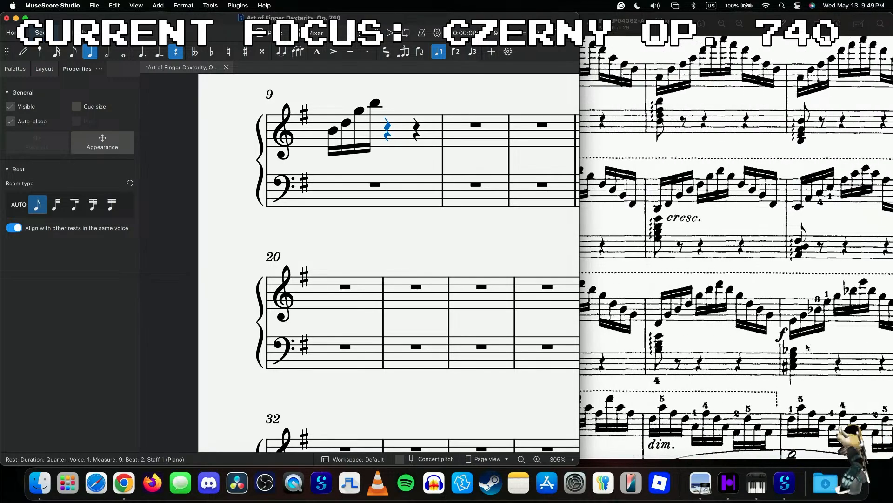
scroll(407, 189, down, 4)
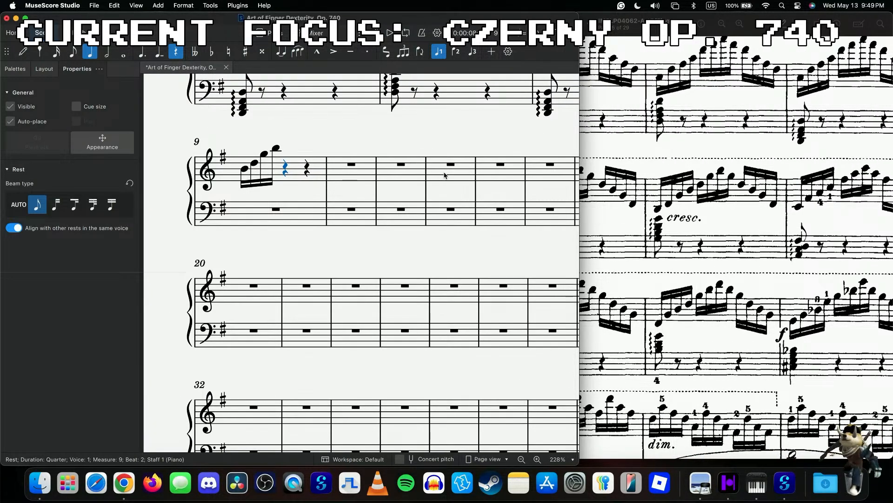
scroll(444, 176, right, 5)
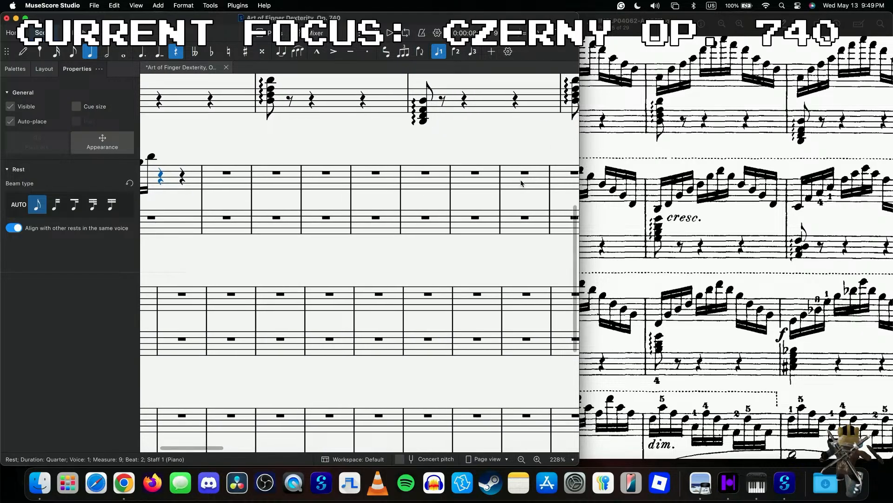
scroll(521, 183, right, 3)
shift+click(547, 185)
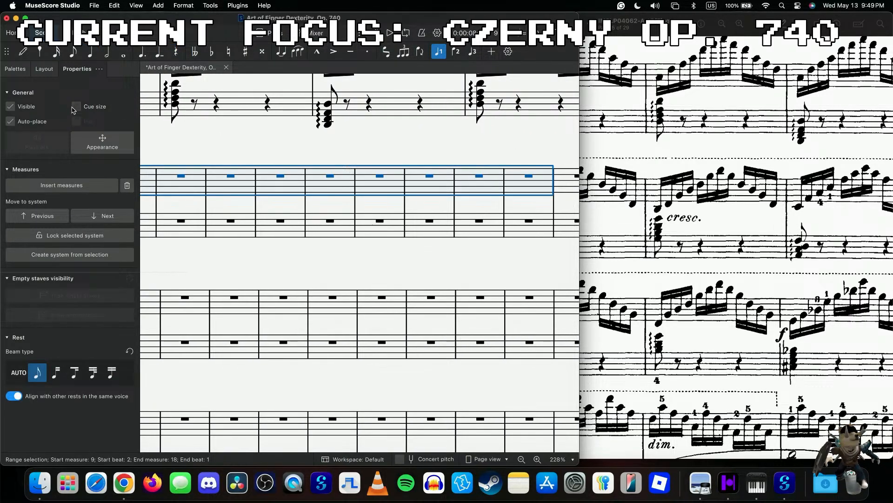
click(23, 69)
click(9, 180)
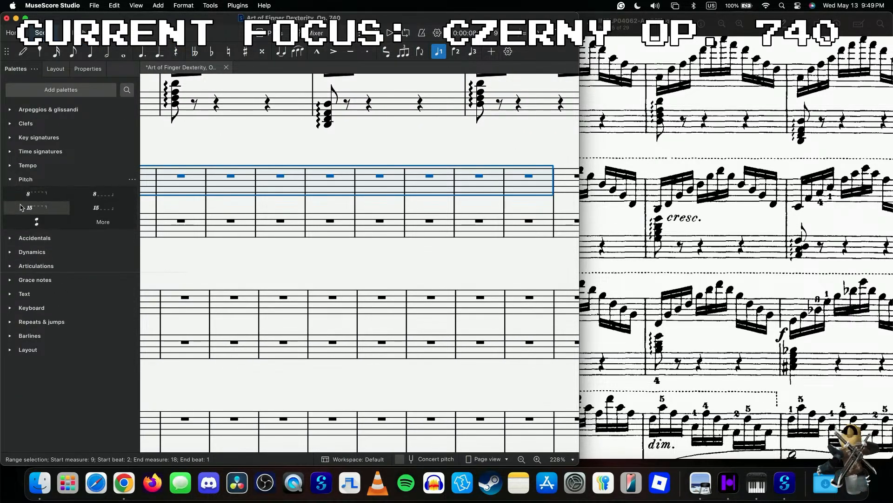
click(36, 194)
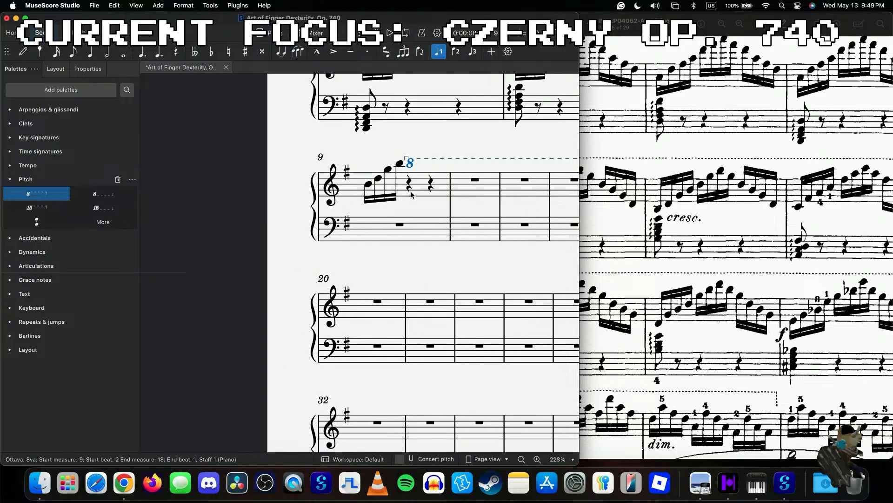
- Fill beats 2 and 3 of measure 9's treble with sixteenths sounding D6, G6, B6, G6, D6, B5, G5 and D5
click(410, 186)
key(n)
scroll(673, 224, up, 3)
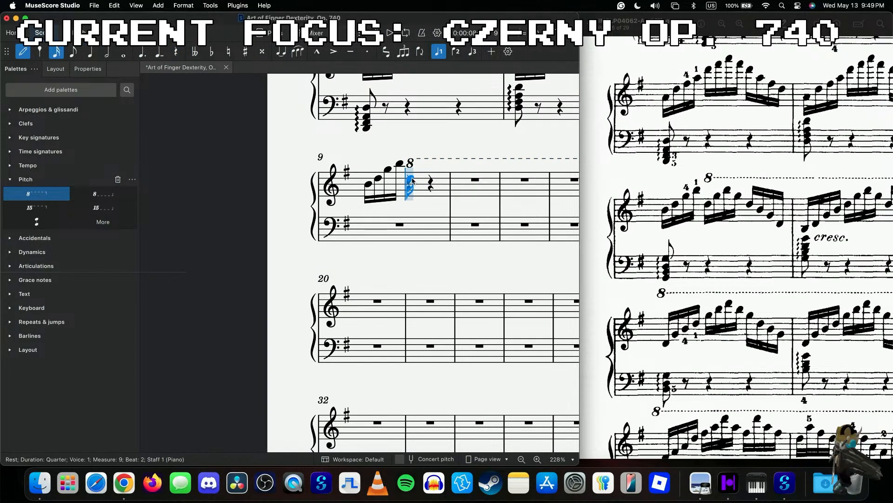
click(412, 180)
click(428, 168)
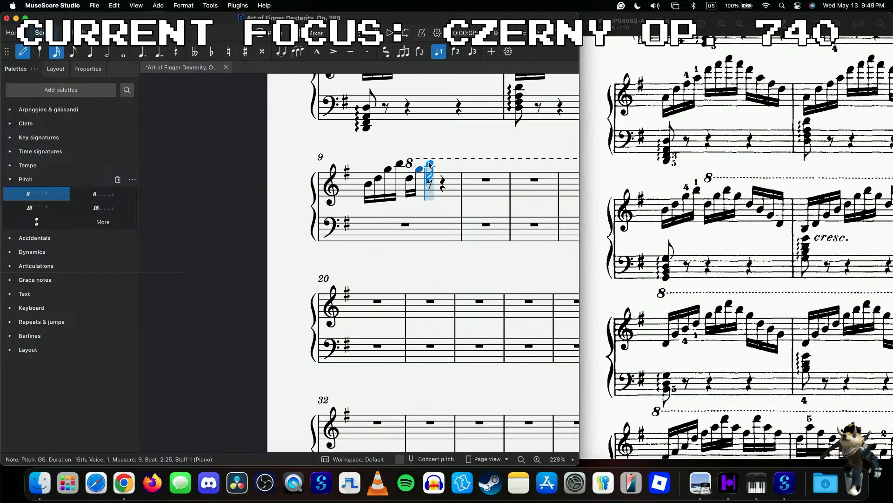
click(429, 165)
click(443, 171)
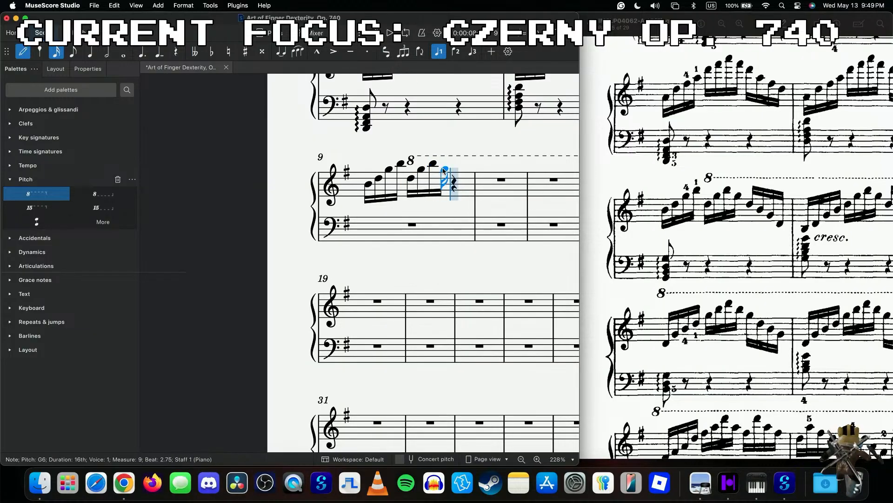
click(455, 181)
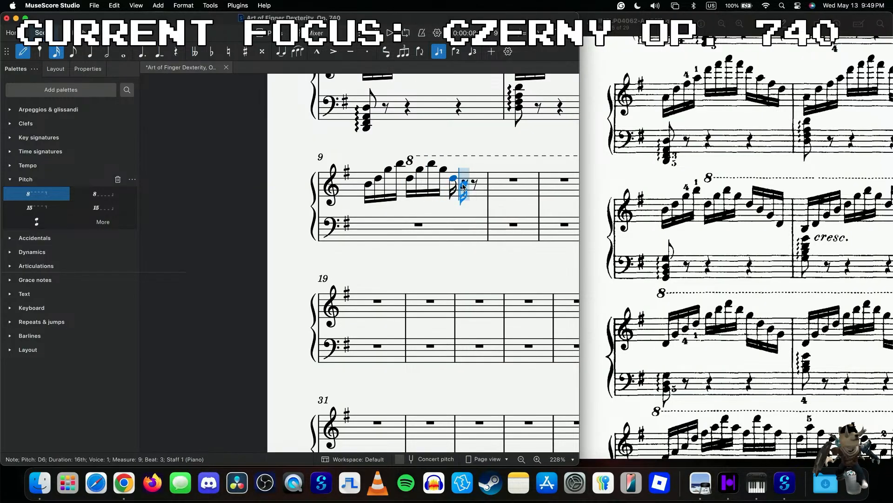
click(463, 185)
click(474, 193)
click(483, 200)
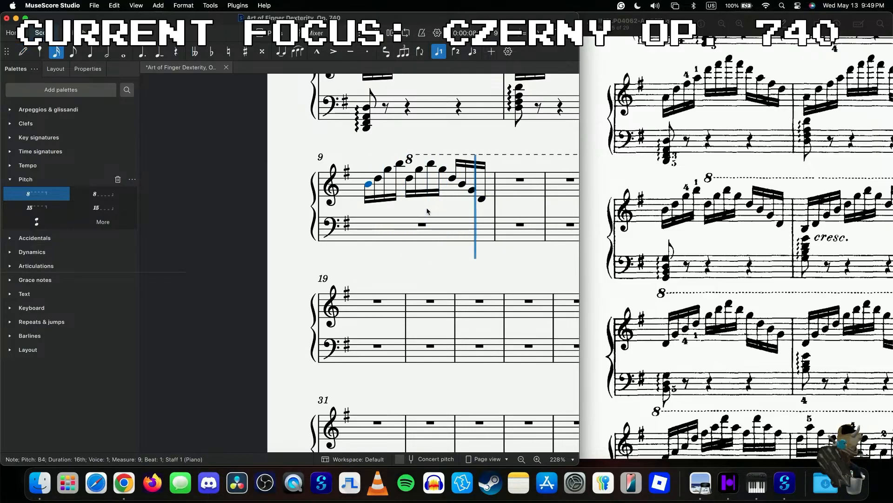
- Repeat measure 9's treble run into measure 10 and lower the four beat 1 notes of the copy by an octave
scroll(734, 241, right, 5)
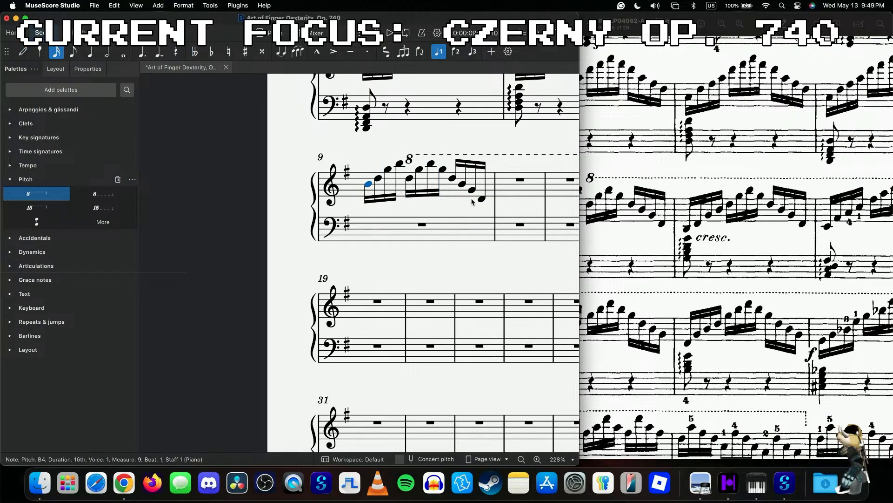
shift+click(481, 200)
key(r)
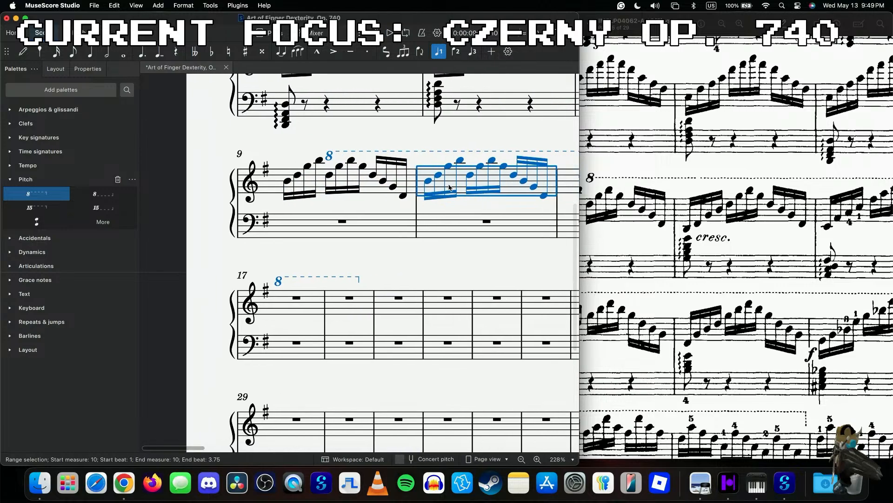
click(418, 183)
shift+click(450, 161)
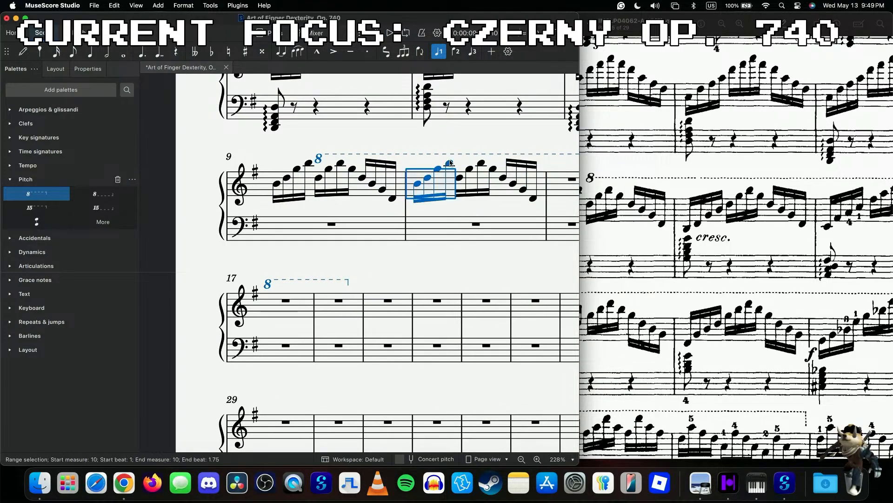
key(ctrl+Down)
- Play back the score from the first treble note of measure 9 to check measures 9 and 10
click(276, 183)
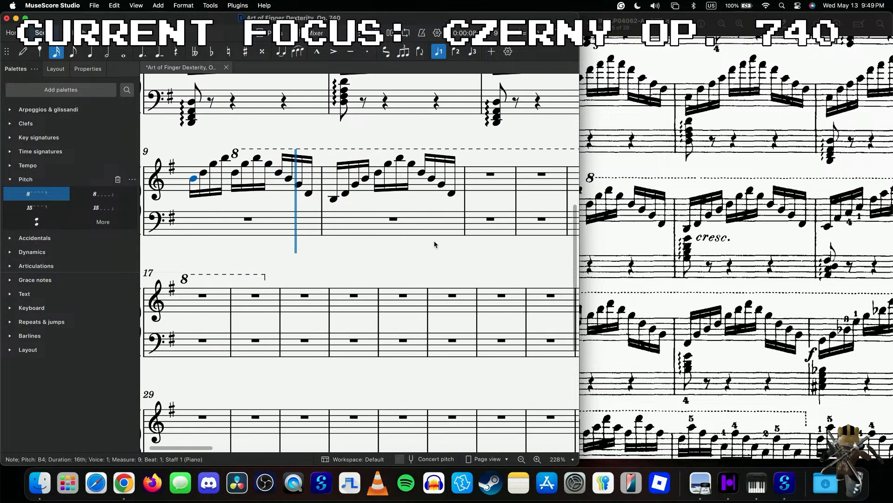
scroll(435, 245, up, 5)
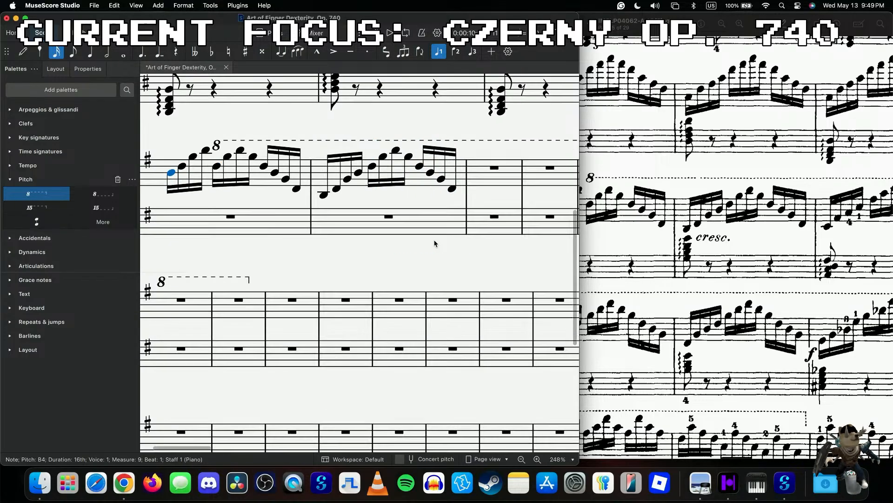
scroll(465, 223, right, 2)
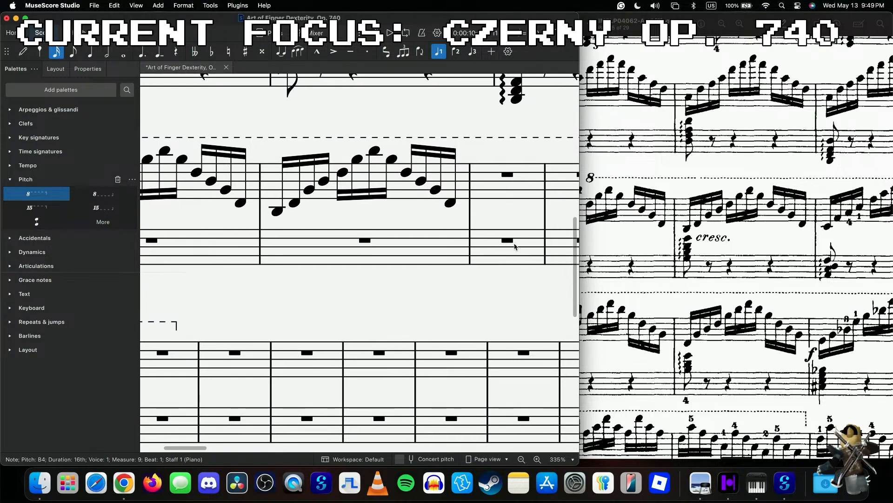
scroll(401, 198, right, 5)
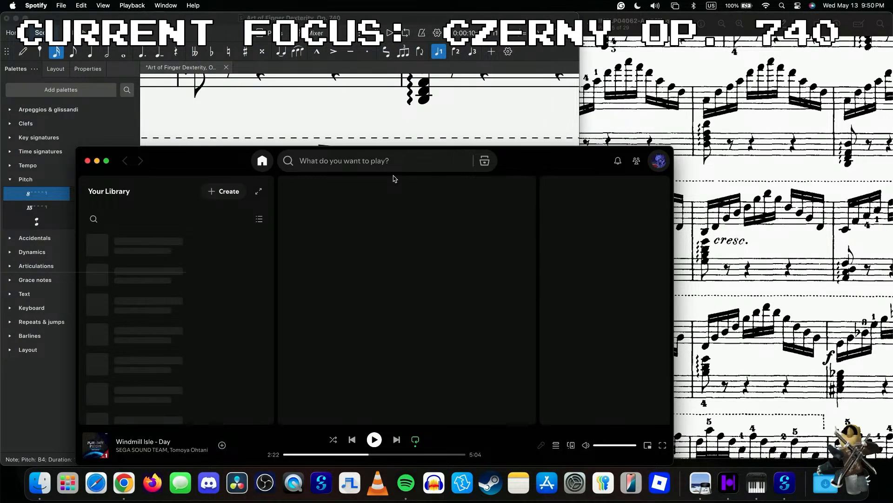
- Switch to Spotify and look through the library, filtering it to playlists and clearing the filter again
drag(220, 167, 320, 108)
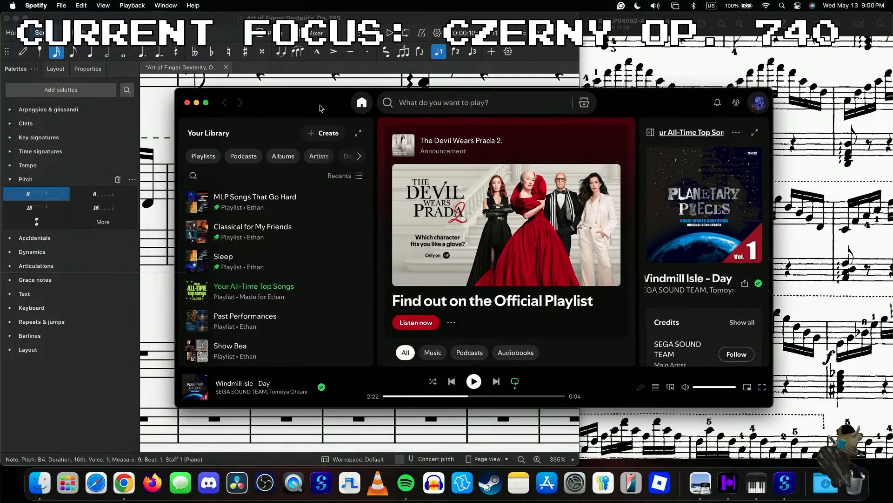
scroll(247, 260, down, 5)
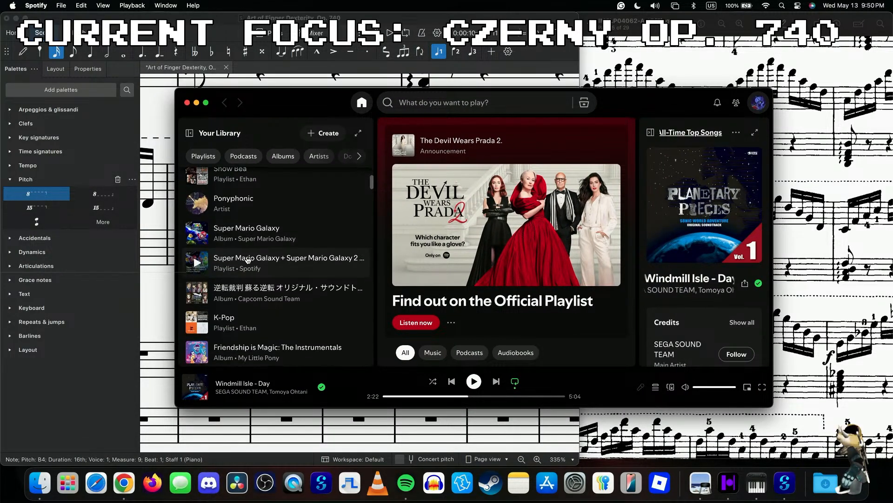
click(203, 155)
scroll(303, 260, up, 5)
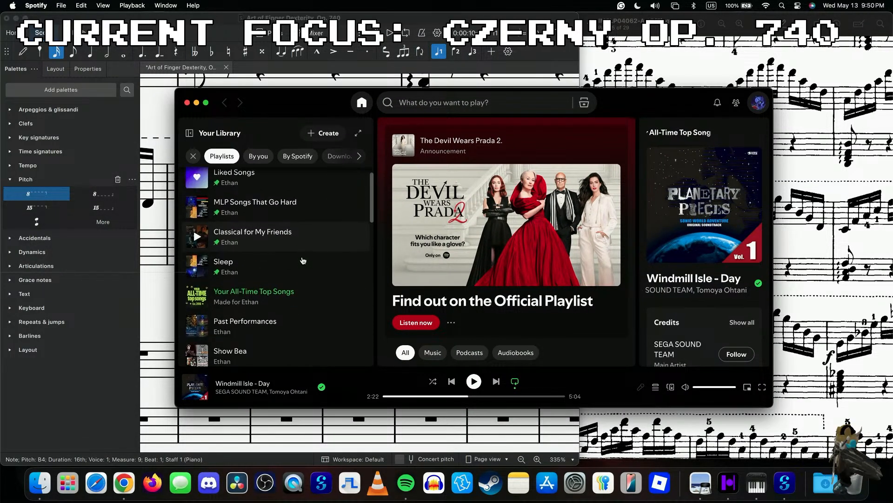
scroll(302, 260, down, 8)
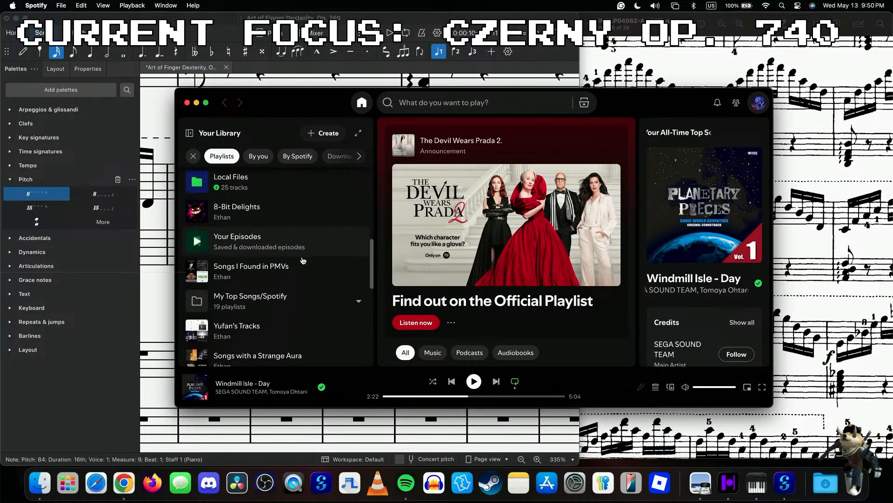
scroll(303, 260, down, 8)
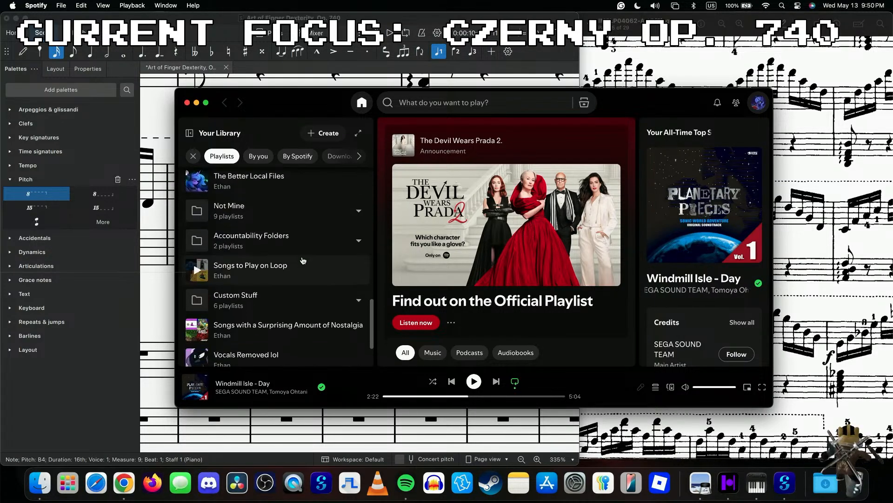
scroll(303, 260, down, 3)
click(193, 155)
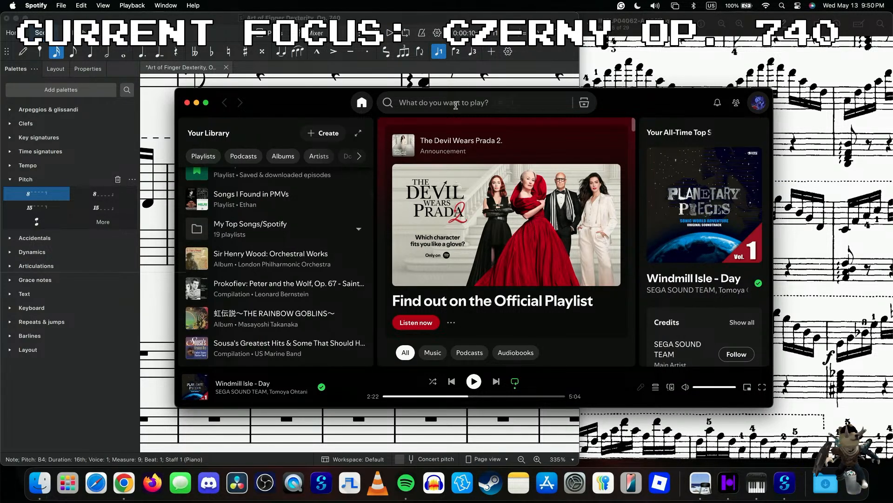
- Search for "czerny op 740" and open the album from the result Etudes for Piano, Op. 740: No. 14 in G Minor
click(455, 103)
text(czerny)
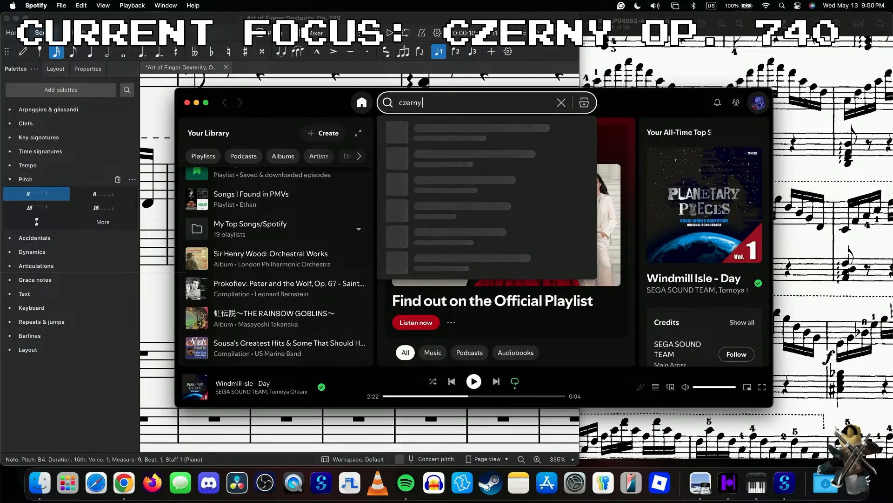
text( op 740)
key(Return)
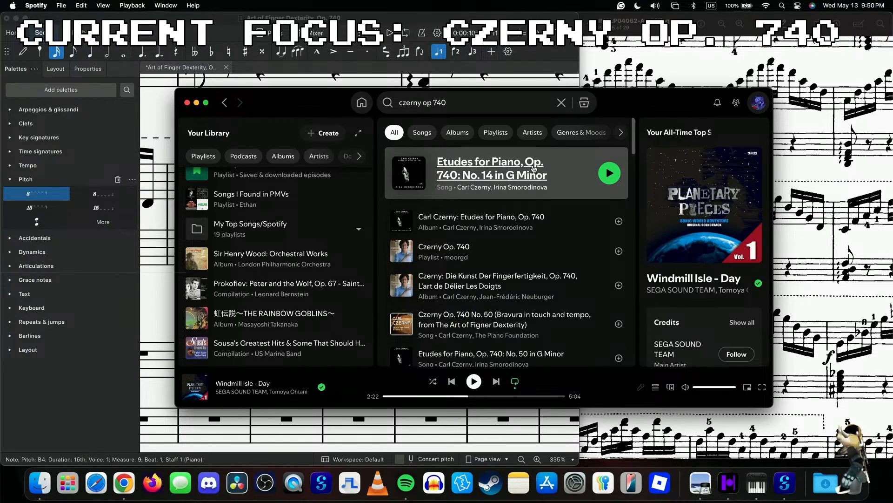
click(534, 168)
- Stop No. 14 in the album and listen to the opening of Etudes for Piano, Op. 740: No. 2 in G Major
click(398, 237)
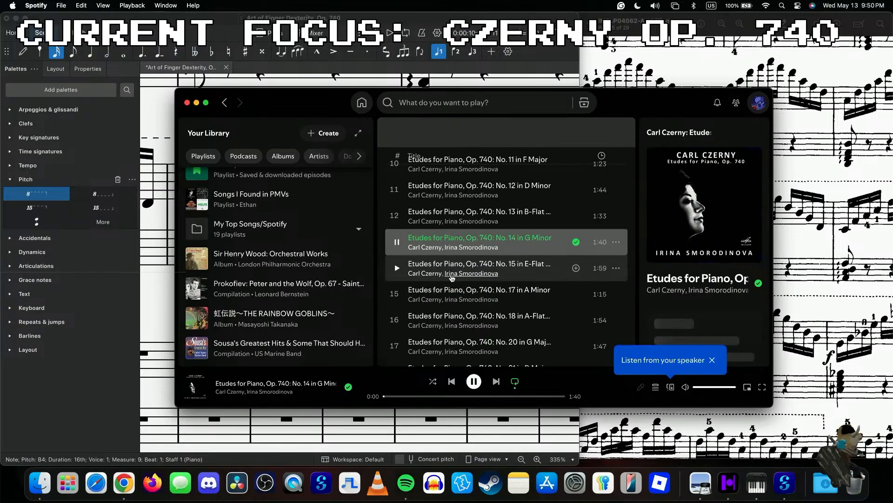
click(397, 239)
scroll(397, 270, up, 8)
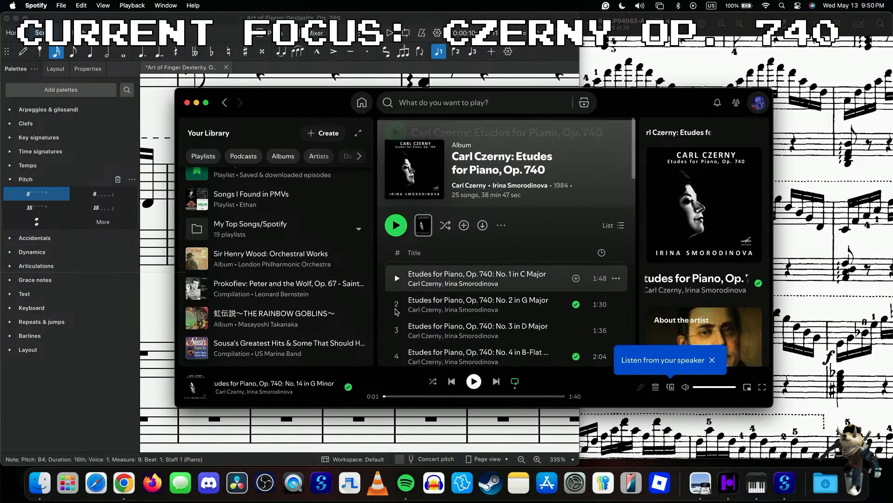
click(397, 307)
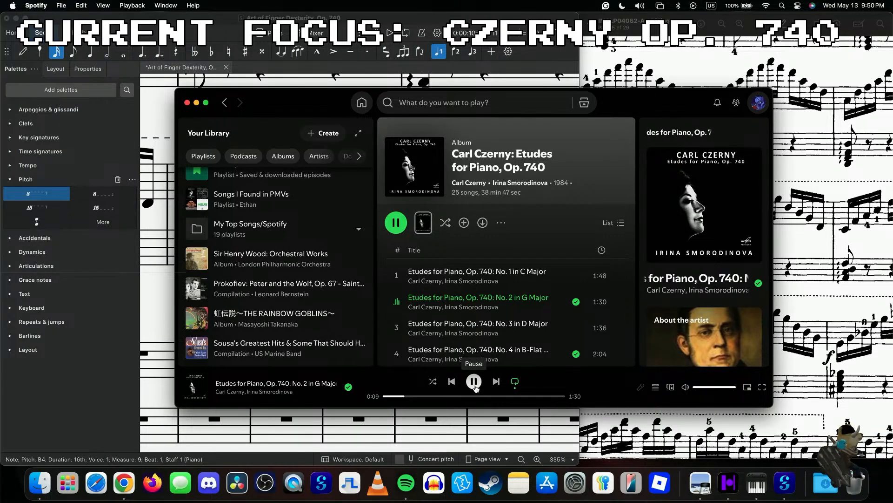
- Switch back to MuseScore and the sheet music in Preview, and locate measure 11 in both
click(167, 323)
scroll(284, 251, left, 12)
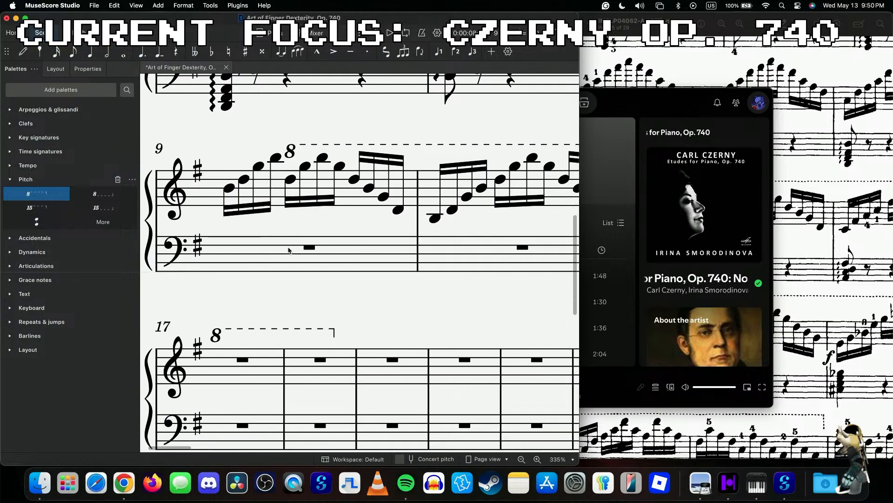
click(806, 73)
scroll(733, 178, up, 5)
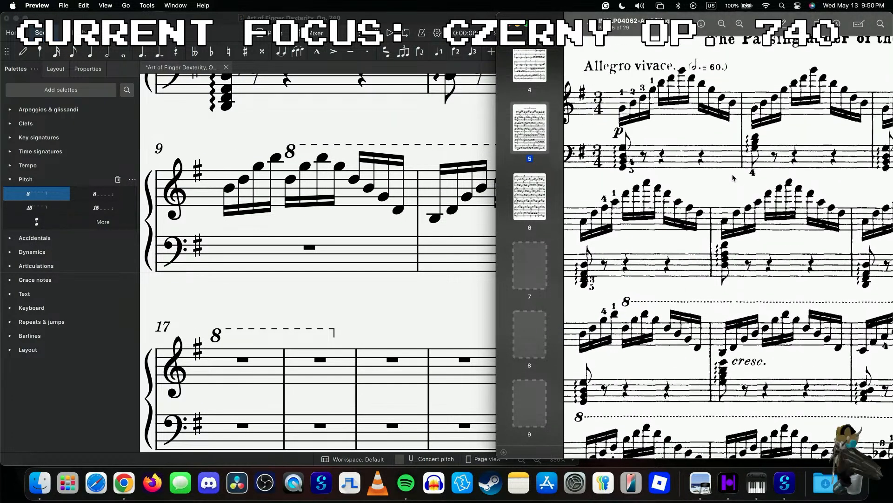
scroll(734, 177, down, 6)
scroll(733, 178, down, 4)
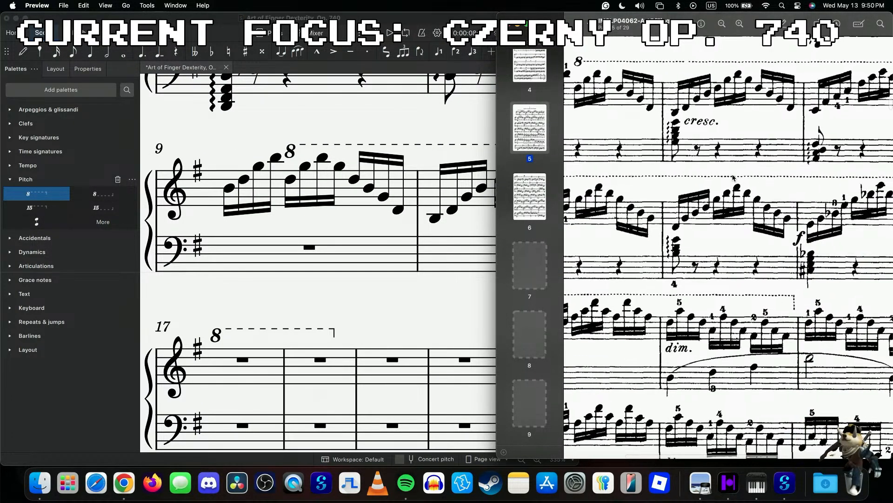
scroll(733, 178, right, 5)
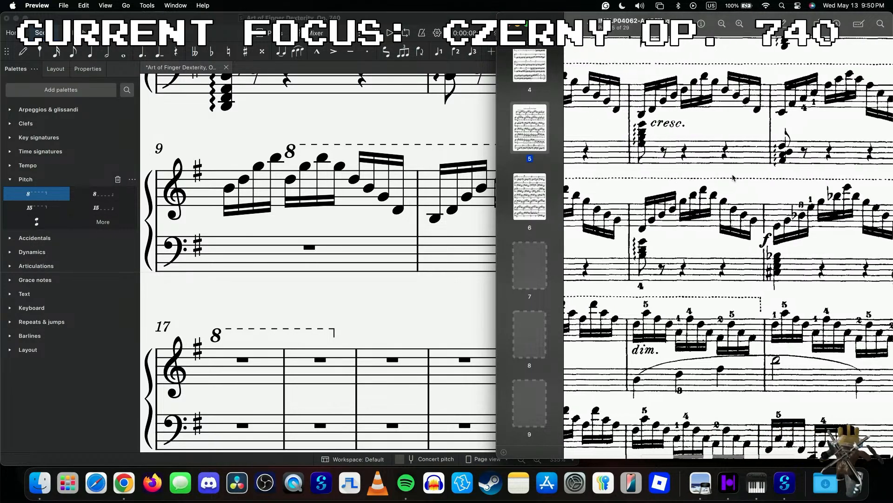
scroll(472, 192, right, 5)
scroll(473, 192, right, 4)
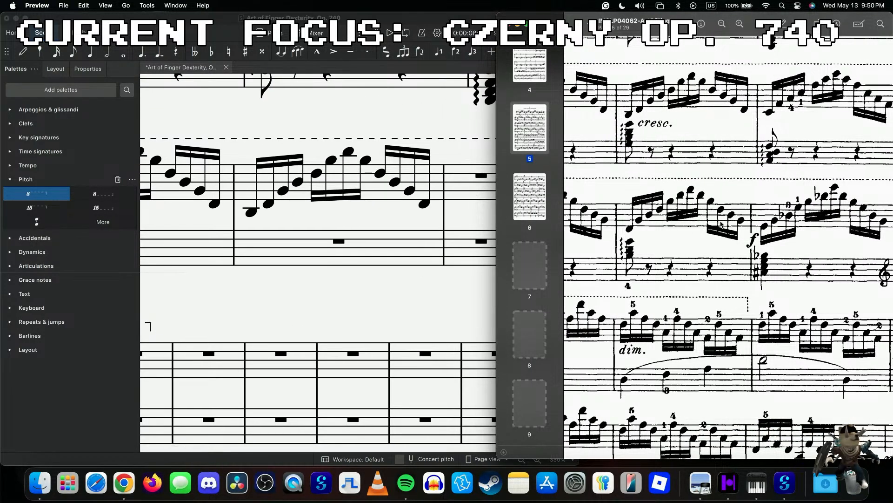
scroll(733, 232, right, 3)
scroll(462, 222, right, 3)
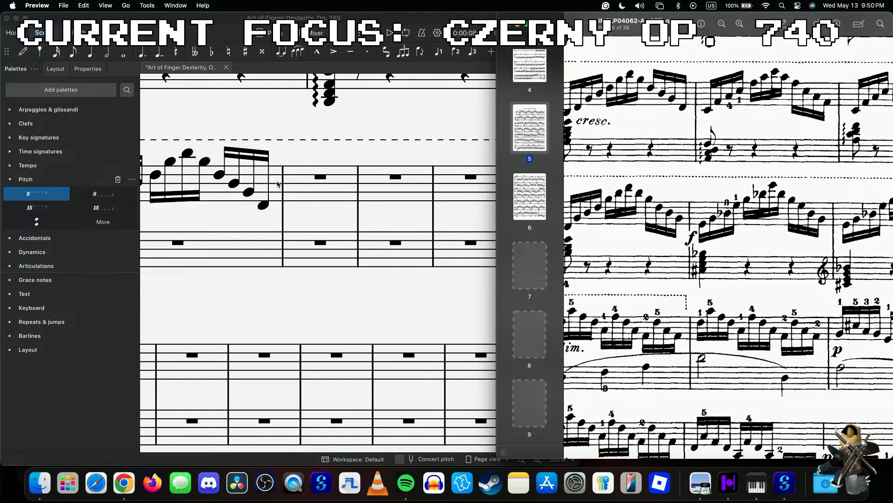
- Fill beat 1 of measure 11's treble with sixteenths sounding C5, F♯5, A5 and C6
click(360, 170)
click(331, 182)
key(4)
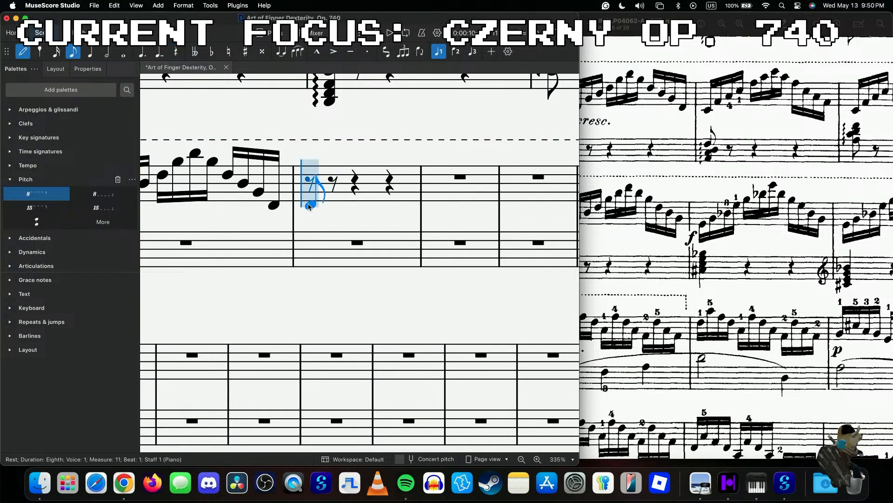
click(313, 212)
click(333, 201)
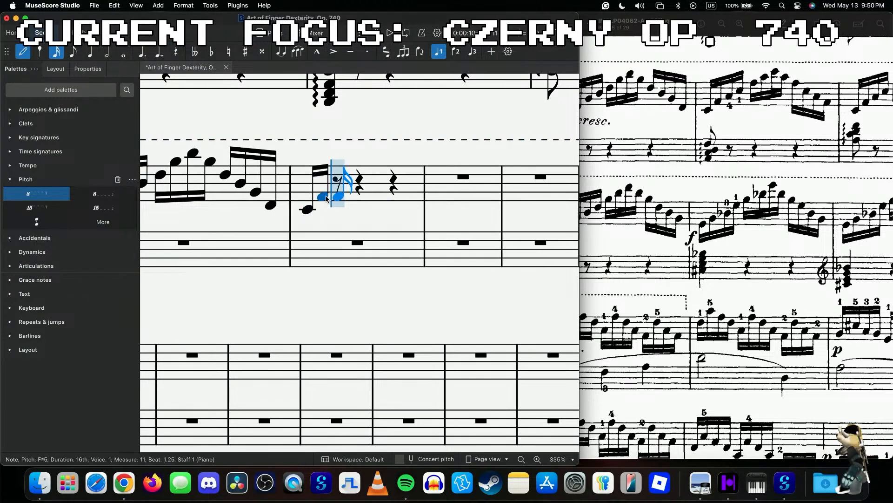
click(339, 190)
click(350, 181)
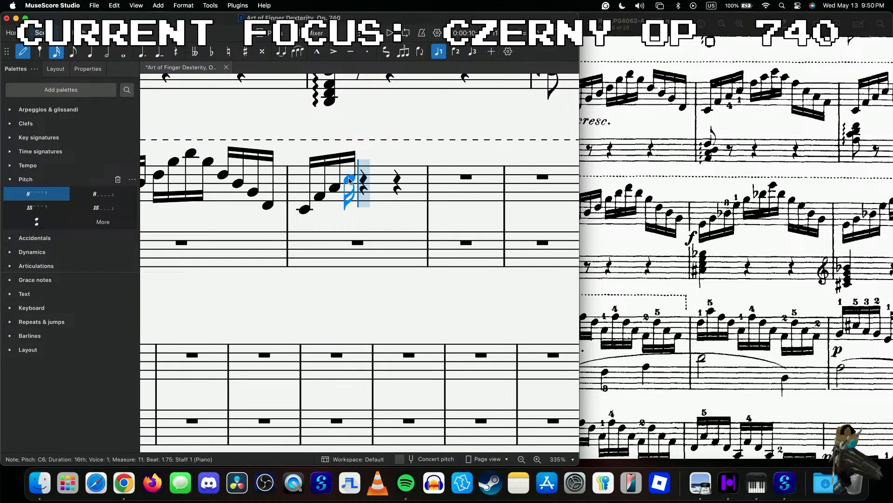
- Fill beats 2 and 3 of measure 11's treble with sixteenths sounding F♯6, A6, C7, A6, F♯6, C6, A5 and F♯5
click(378, 158)
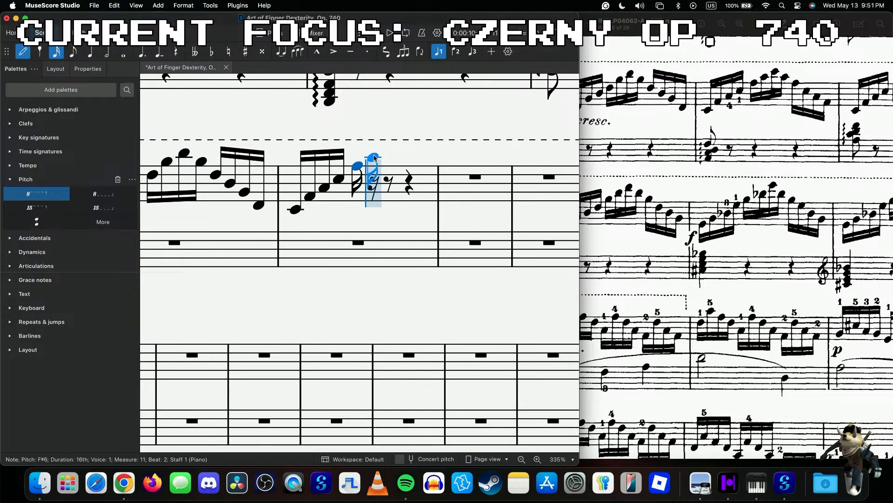
click(389, 150)
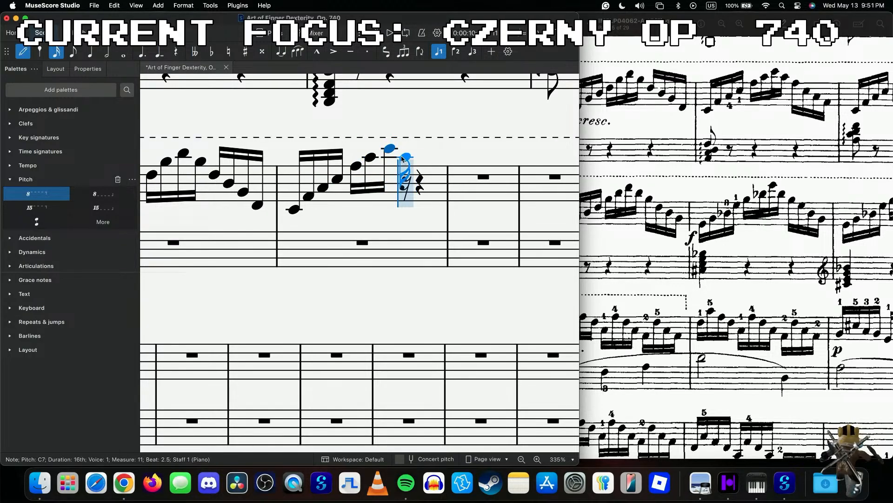
click(404, 159)
click(418, 167)
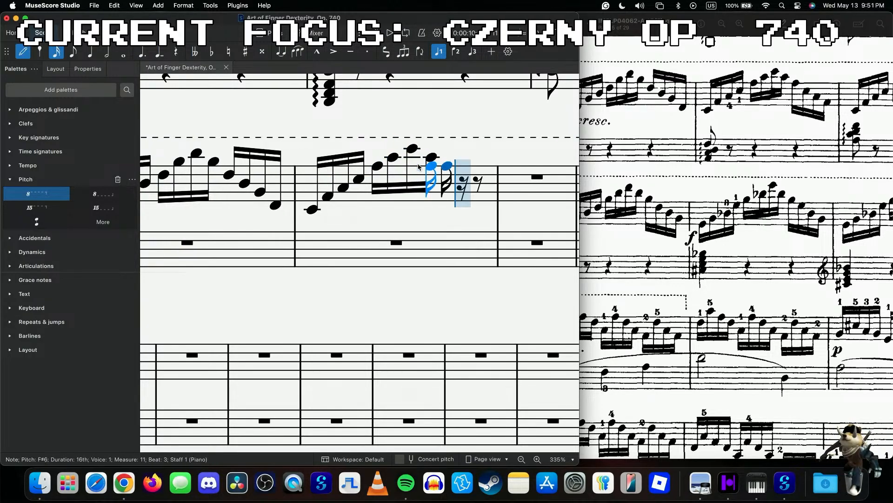
click(456, 181)
click(481, 193)
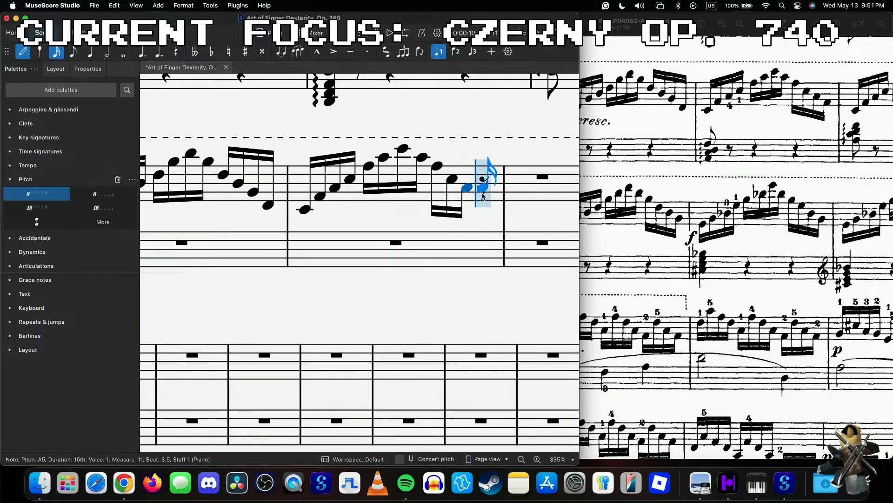
click(486, 201)
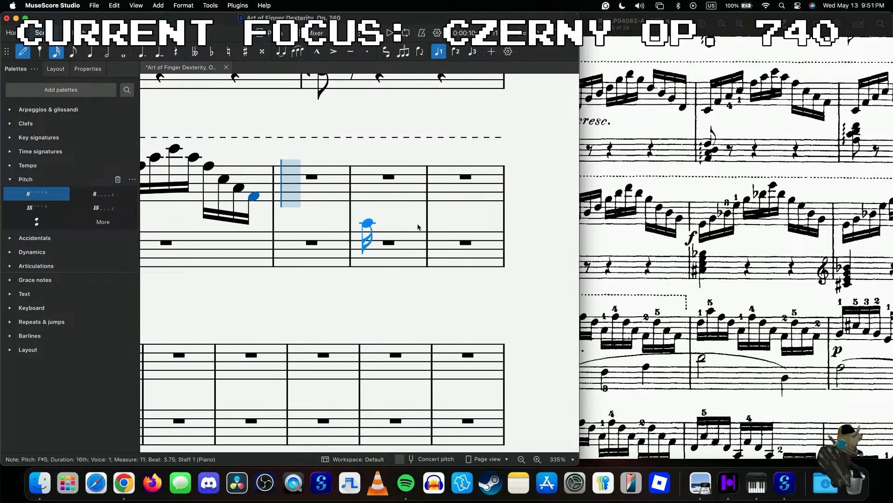
key(Escape)
- Play back the score from the first treble note of measure 11 and again from measure 10 to check the run
scroll(418, 227, left, 3)
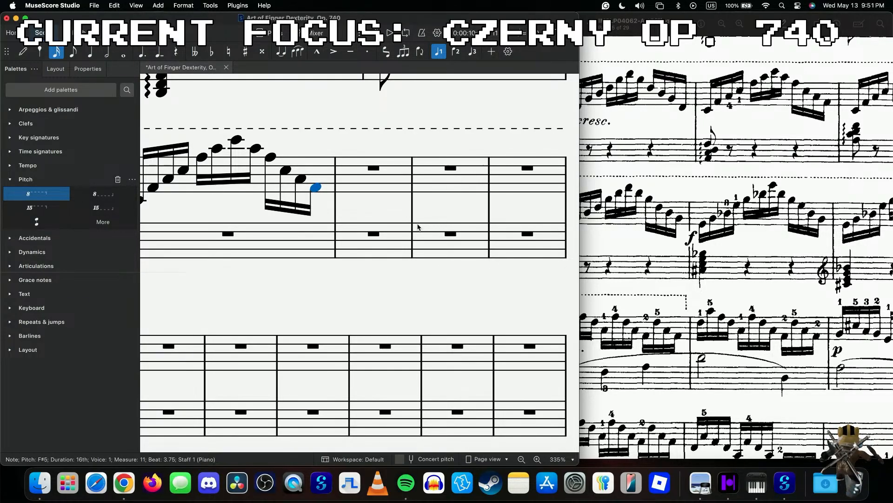
scroll(417, 227, left, 5)
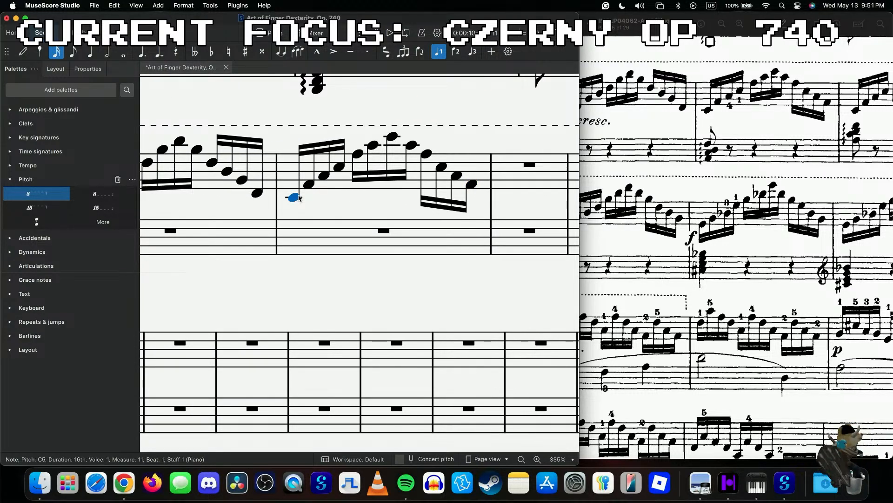
key(space)
scroll(240, 178, left, 4)
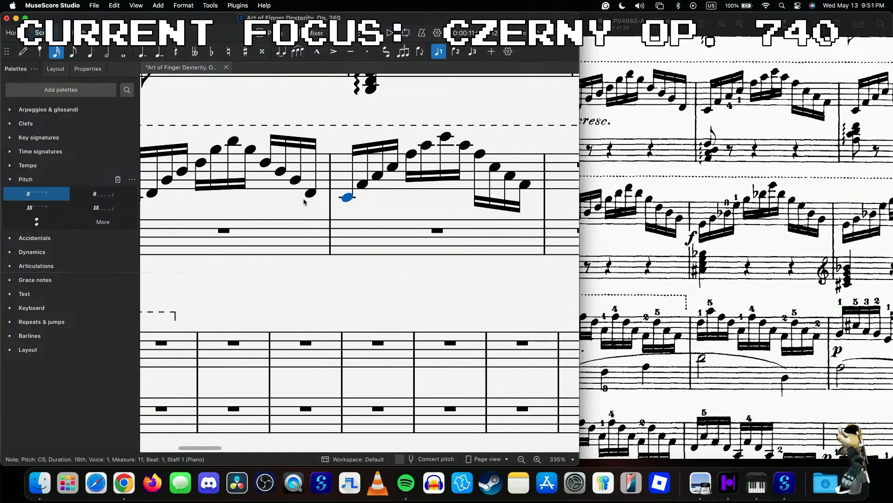
scroll(240, 179, left, 5)
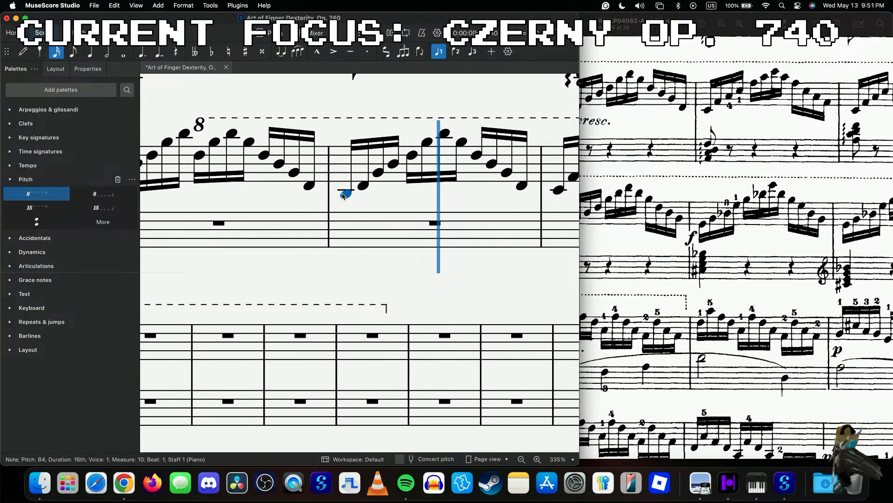
key(space)
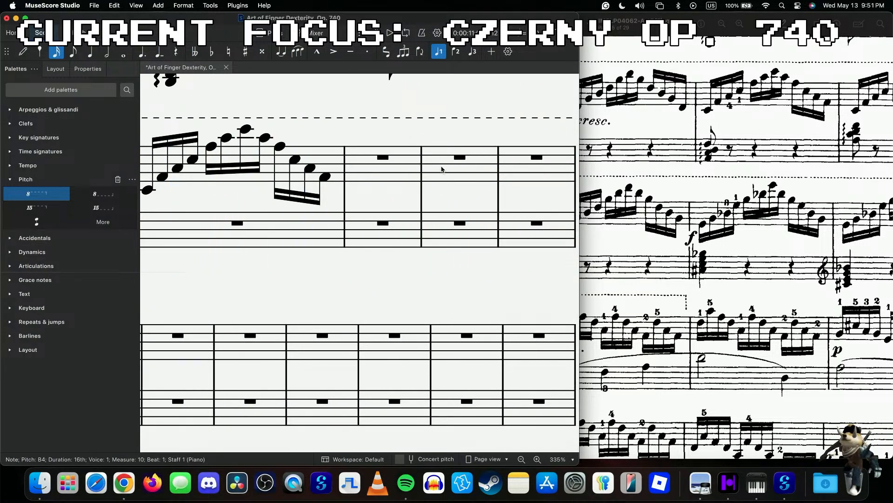
- Copy measure 11's treble run into measure 12 and play the copy back
scroll(642, 167, right, 3)
click(313, 155)
key(super+c)
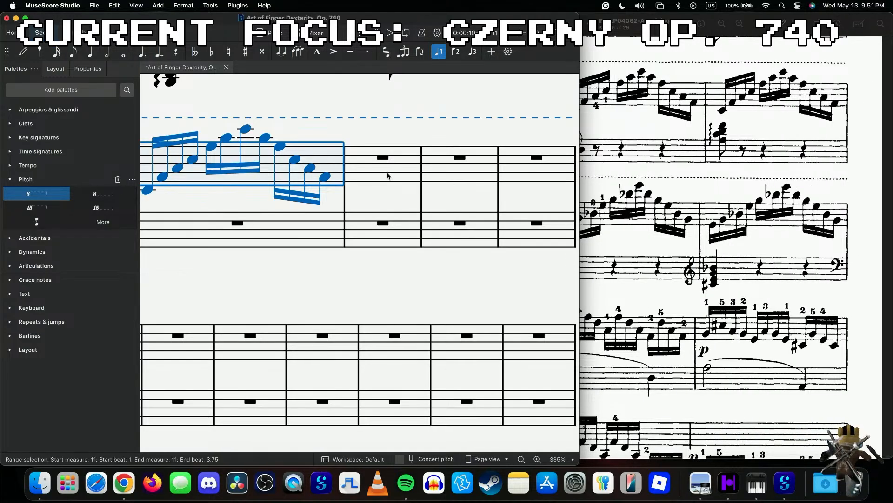
click(369, 182)
key(super+v)
click(374, 189)
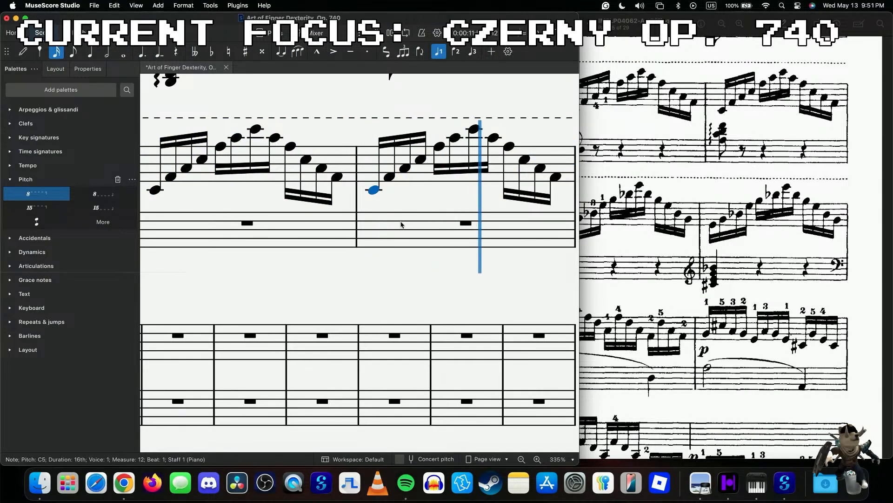
key(space)
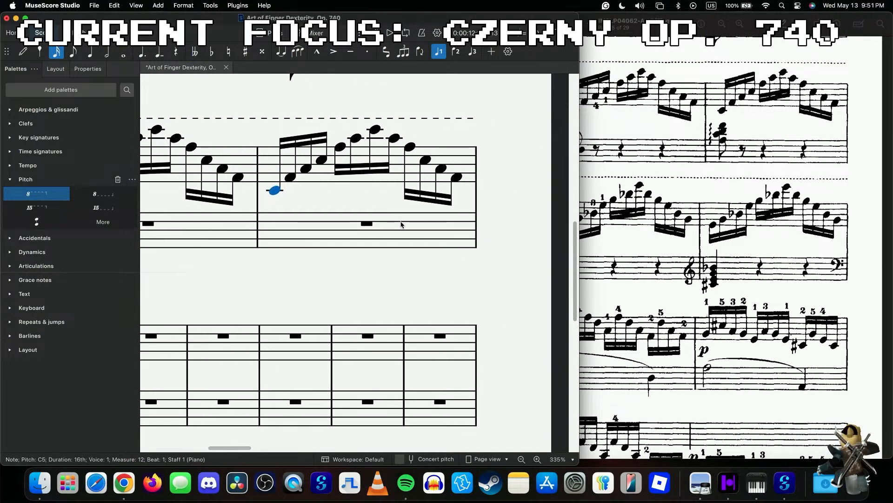
- Lock the system that ends with measure 12
key(super+shift+Right)
click(100, 72)
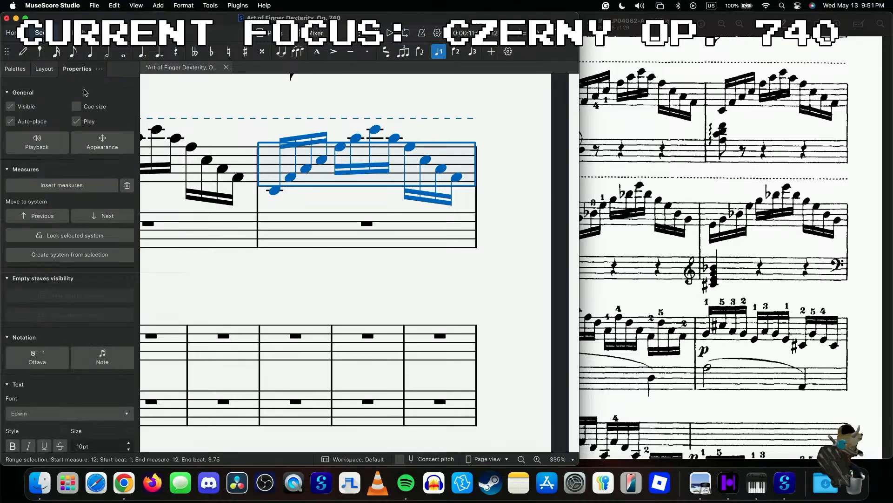
click(88, 235)
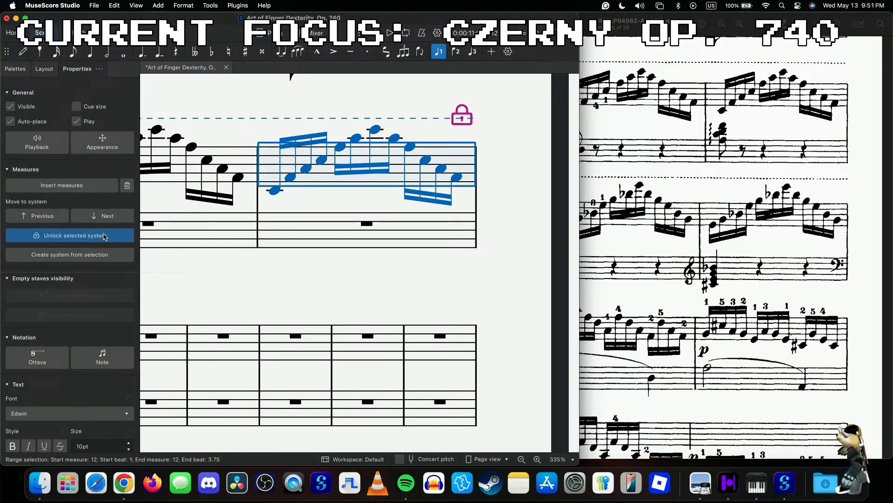
- Play back from the first treble note of measure 9 and compare measures 9 to 12 with the sheet music
scroll(266, 227, left, 5)
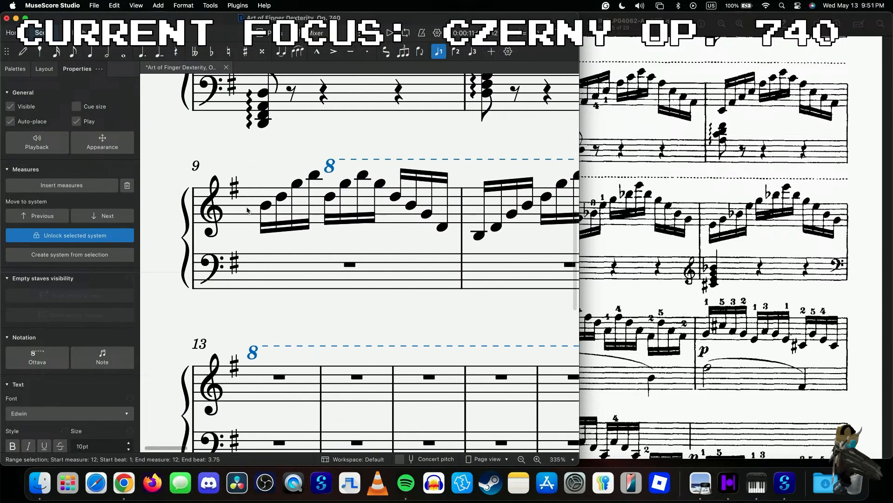
click(266, 201)
key(space)
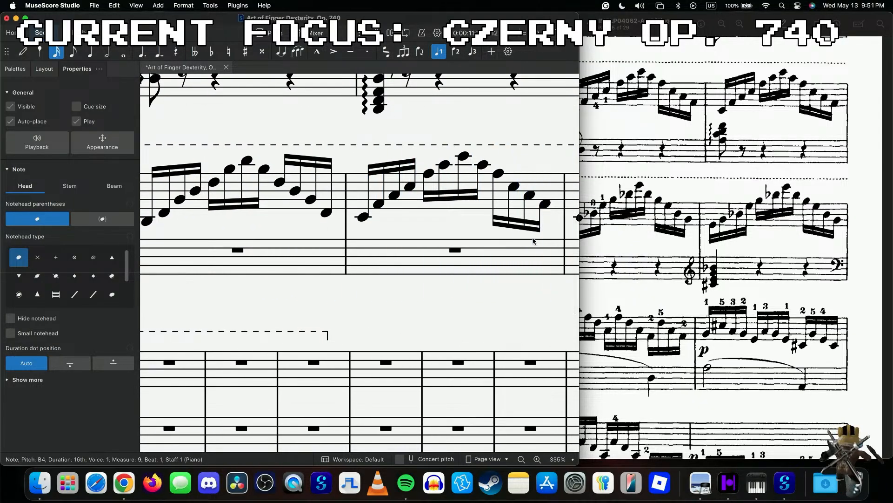
scroll(797, 127, down, 5)
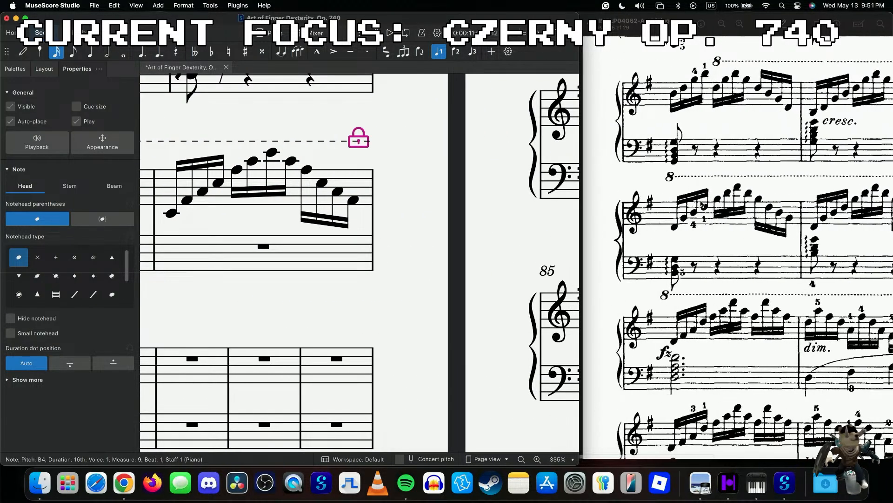
scroll(797, 127, right, 4)
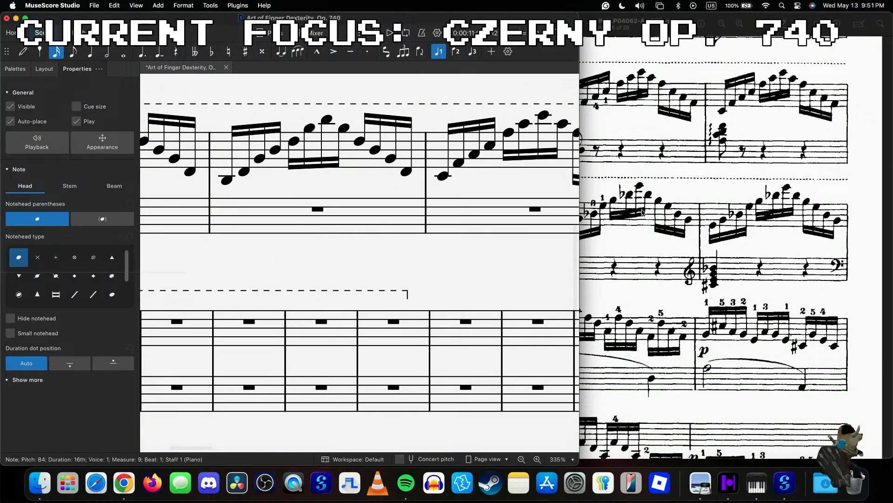
scroll(642, 211, left, 4)
scroll(642, 211, down, 3)
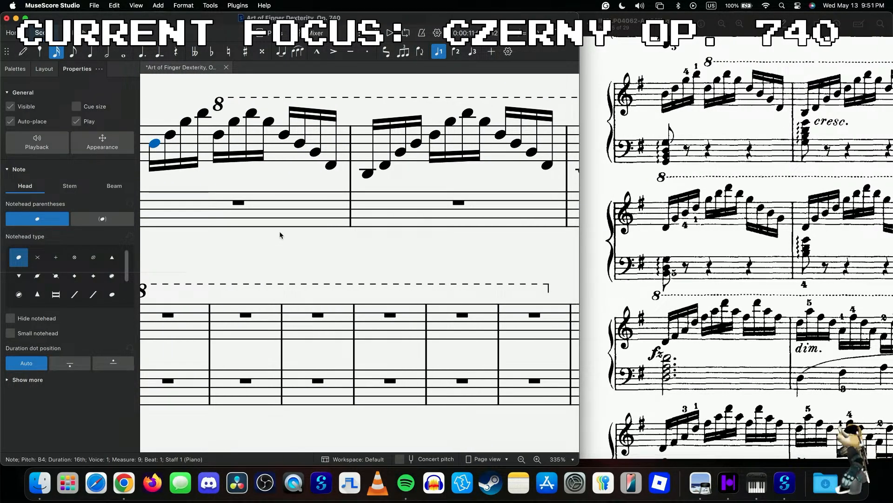
- Copy the left-hand chords and rests of measures 5 and 6 into measures 9 and 10 and transpose them up to G
click(281, 224)
scroll(281, 224, up, 3)
click(466, 170)
scroll(465, 169, right, 4)
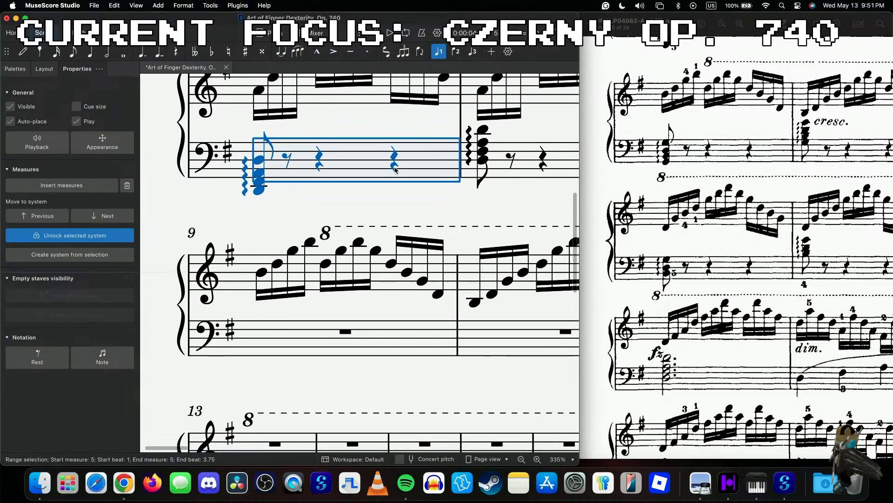
scroll(885, 223, right, 3)
scroll(885, 222, right, 3)
scroll(458, 169, left, 3)
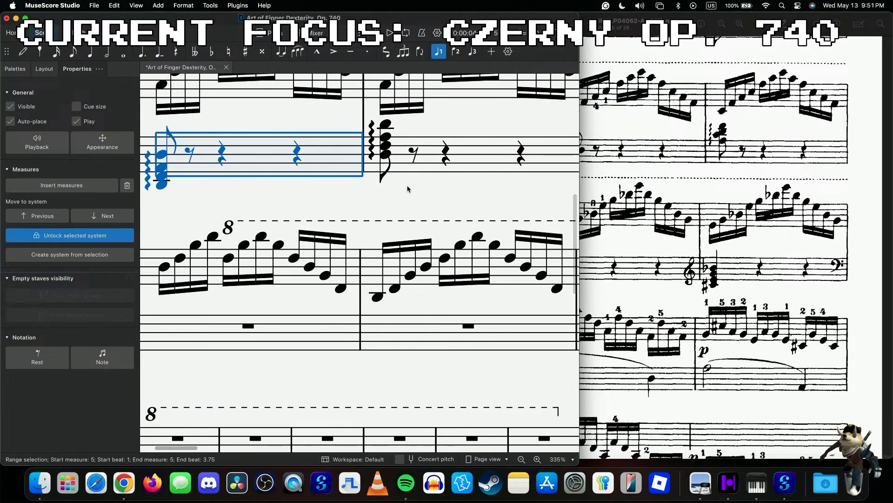
shift+click(458, 169)
scroll(458, 169, down, 5)
scroll(458, 168, left, 3)
key(Escape)
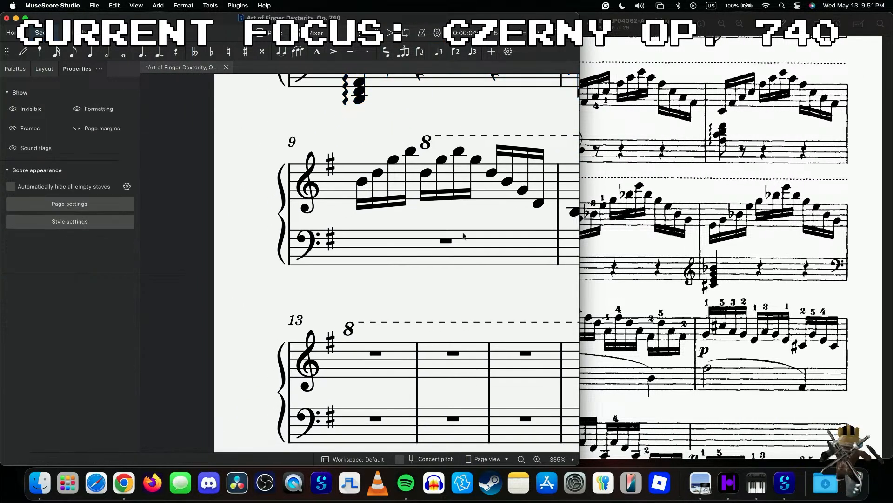
click(413, 238)
key(ctrl+v)
scroll(687, 199, down, 3)
scroll(688, 199, left, 3)
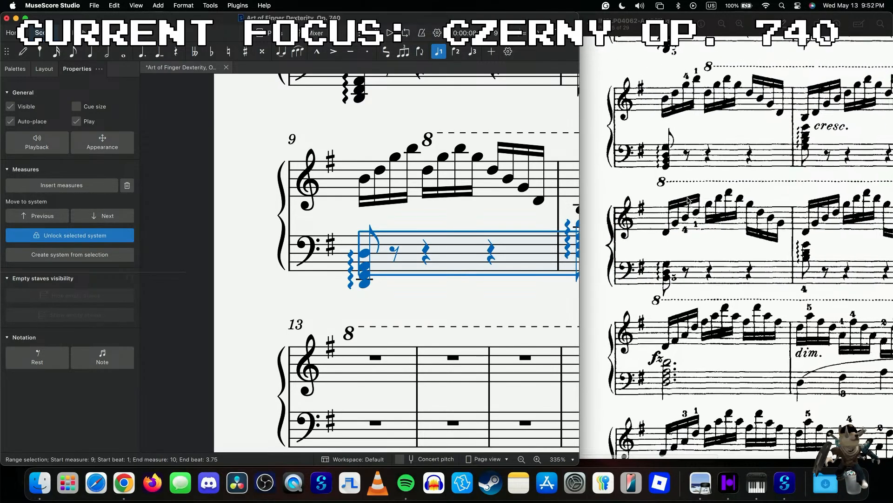
key(Up)
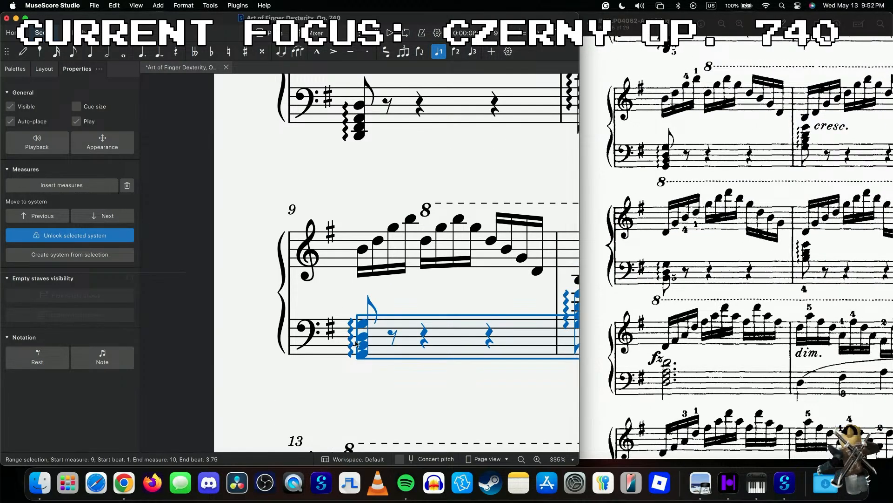
- Add a cresc. line below the treble staff from the second sixteenth note of measure 10 to the start of measure 15
scroll(355, 343, down, 3)
scroll(355, 344, down, 10)
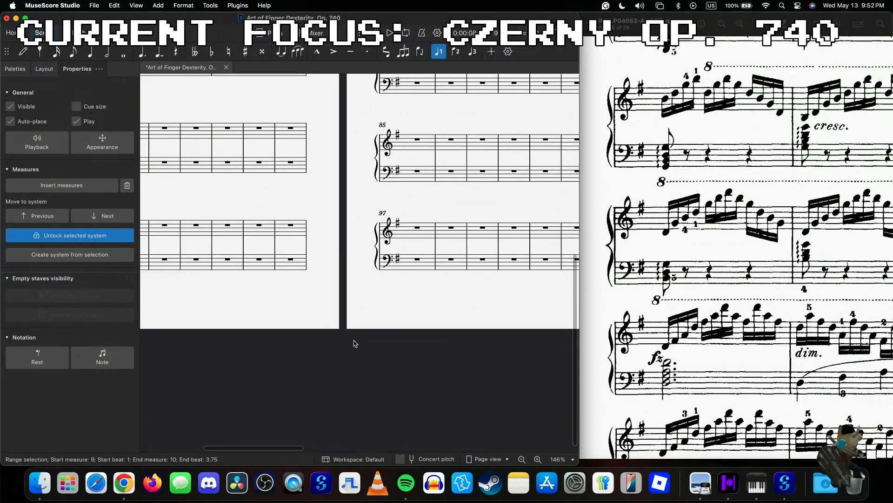
scroll(355, 343, up, 5)
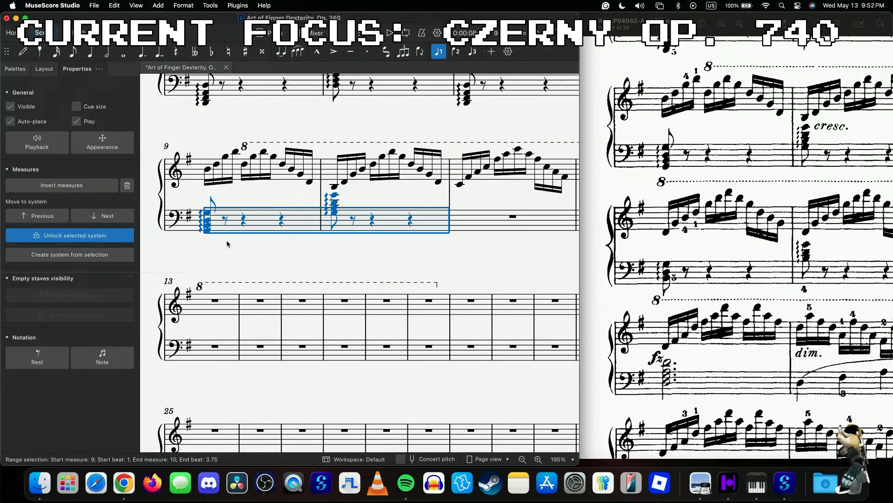
scroll(267, 267, right, 2)
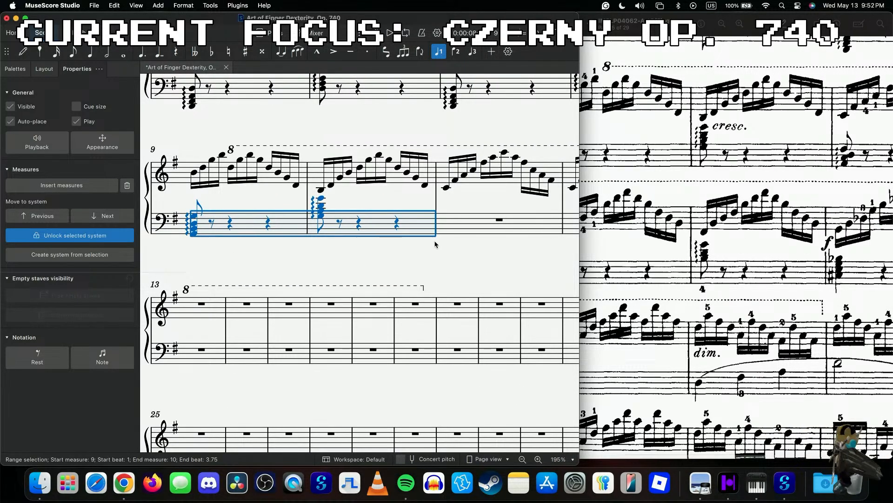
click(423, 253)
click(321, 191)
click(28, 70)
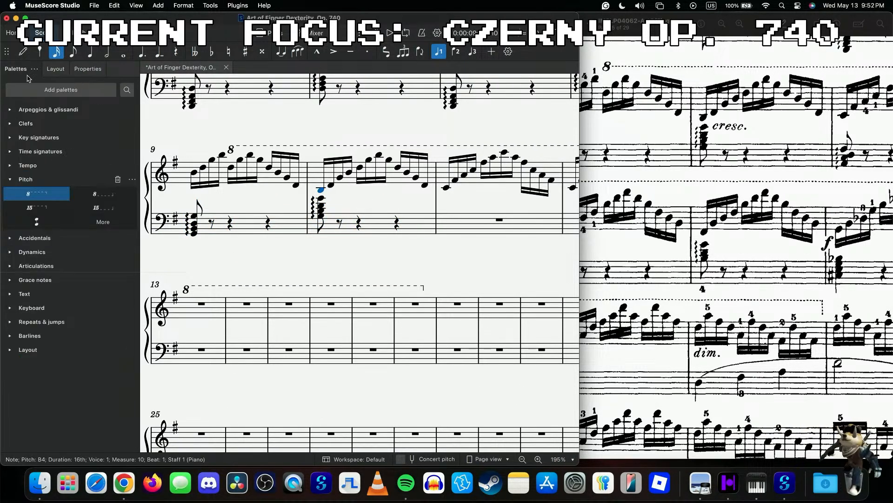
click(10, 252)
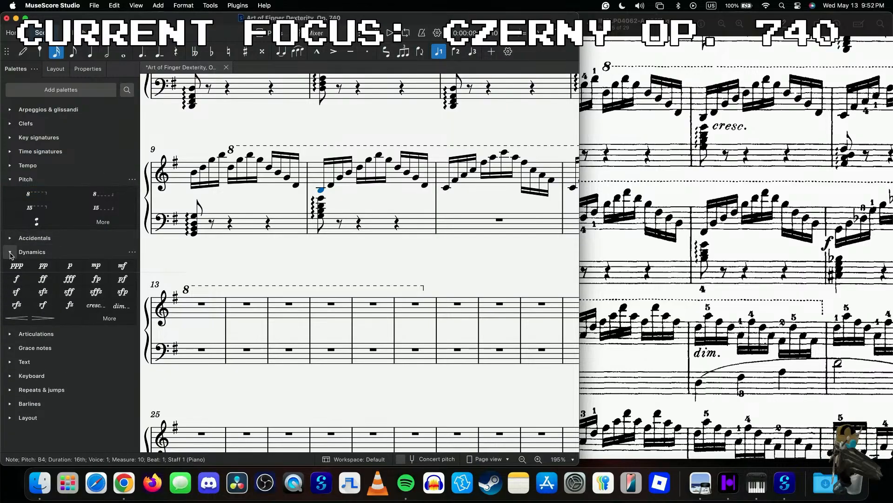
click(95, 305)
drag(328, 198, 336, 197)
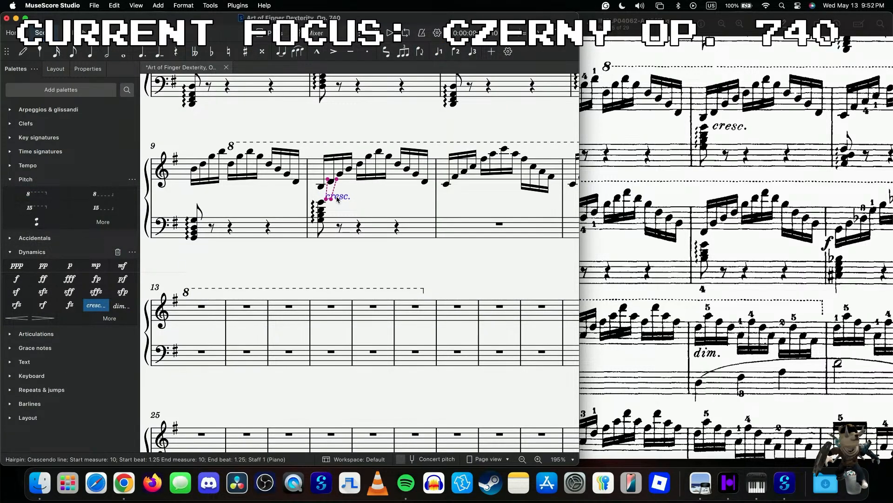
click(341, 201)
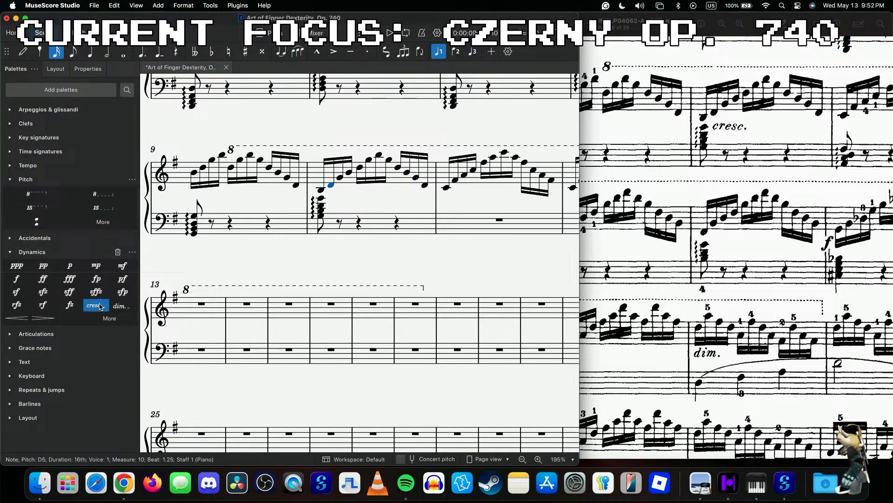
drag(334, 206, 266, 331)
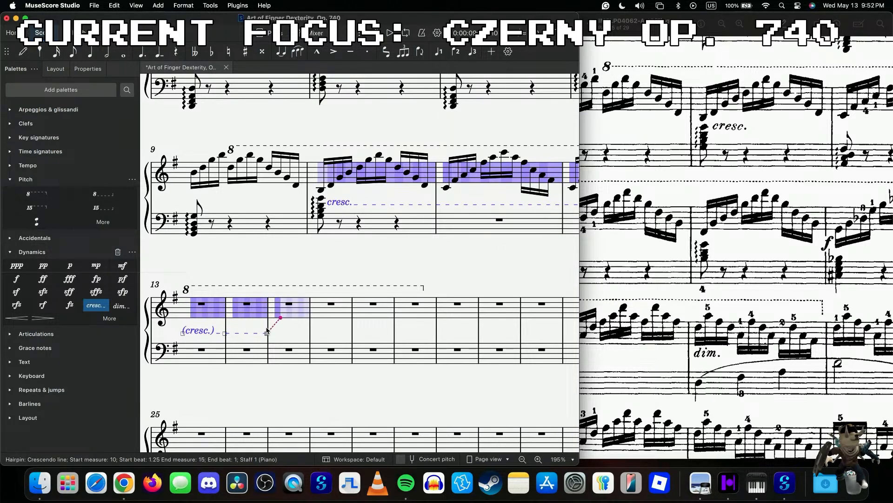
- Check the sheet music for the dynamic ending the crescendo and add an f at the start of measure 15
key(ctrl+d)
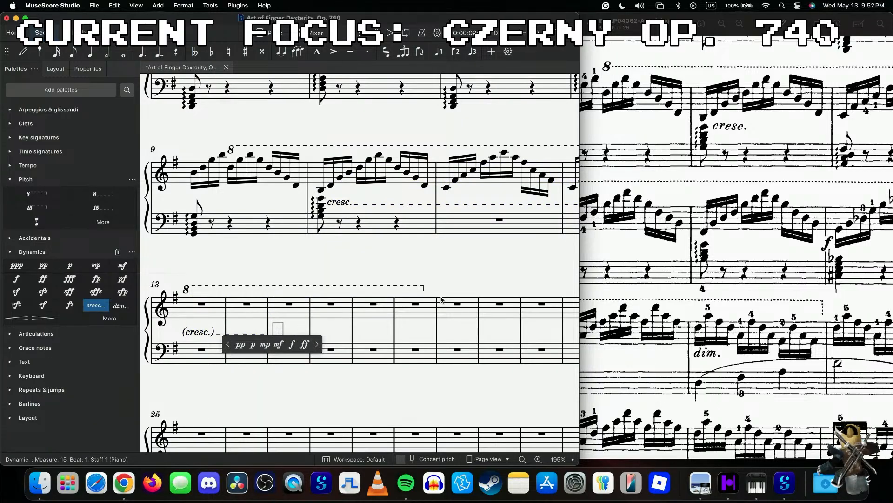
scroll(691, 295, right, 6)
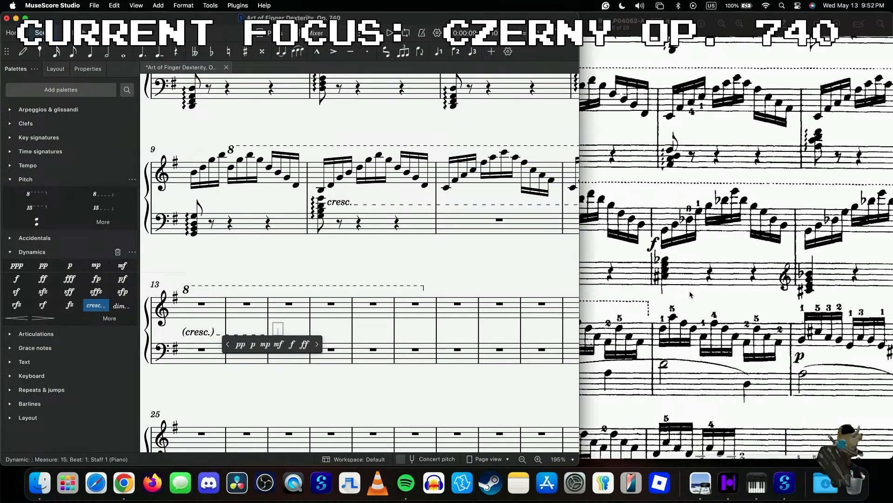
scroll(691, 295, left, 4)
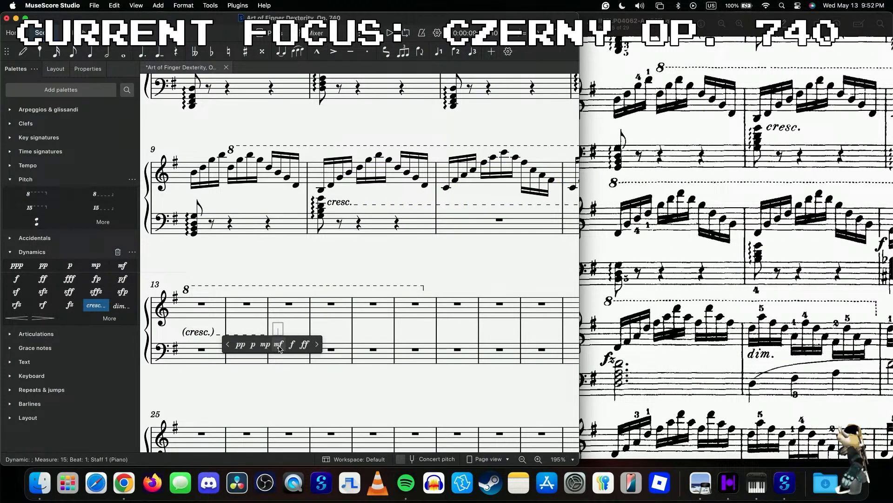
scroll(742, 339, right, 4)
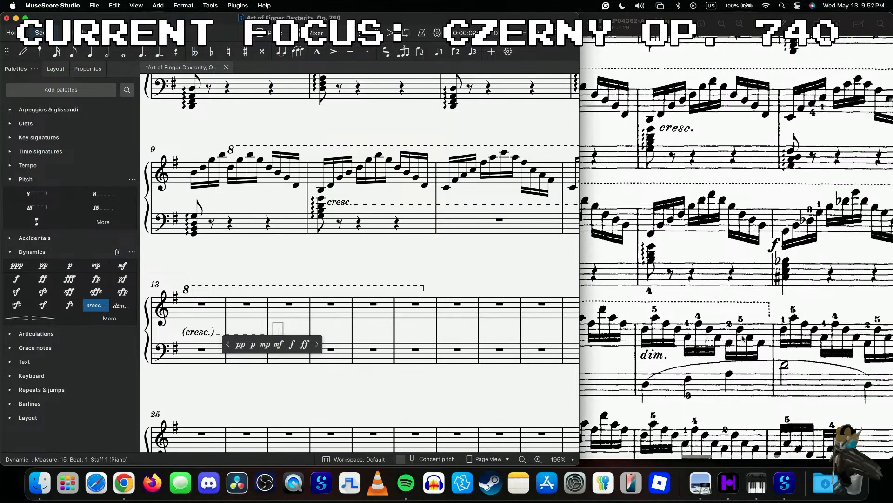
scroll(665, 245, left, 1)
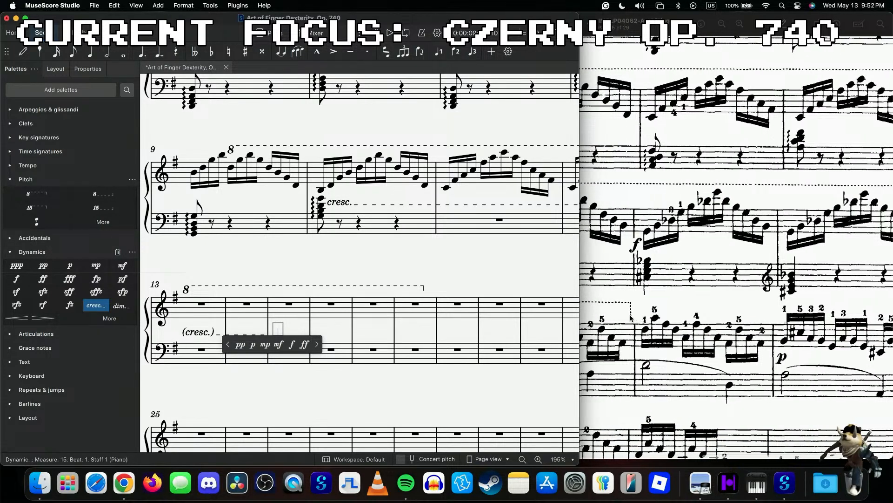
click(290, 345)
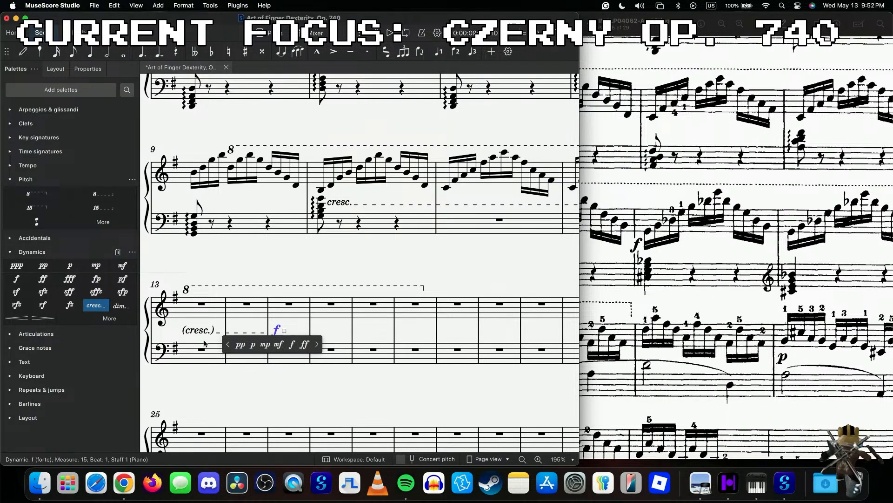
- Clear the crescendo's continuation text for the new system and hide its dashed line
click(198, 331)
click(88, 69)
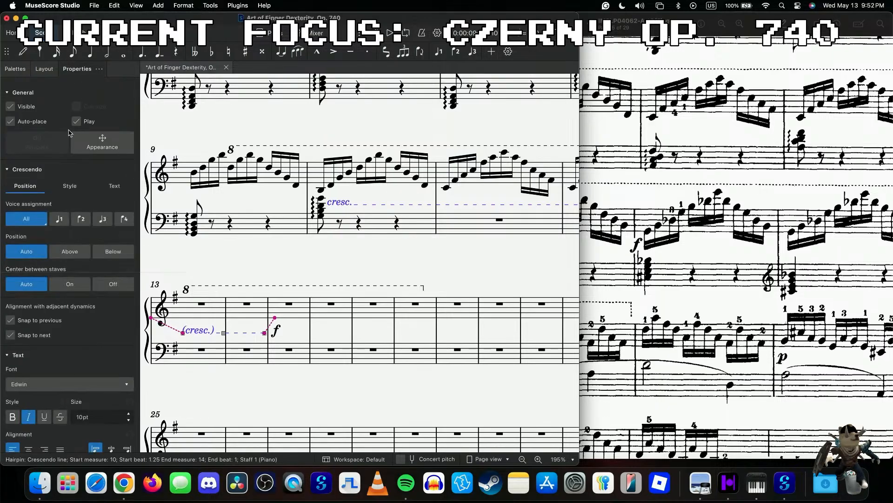
click(113, 186)
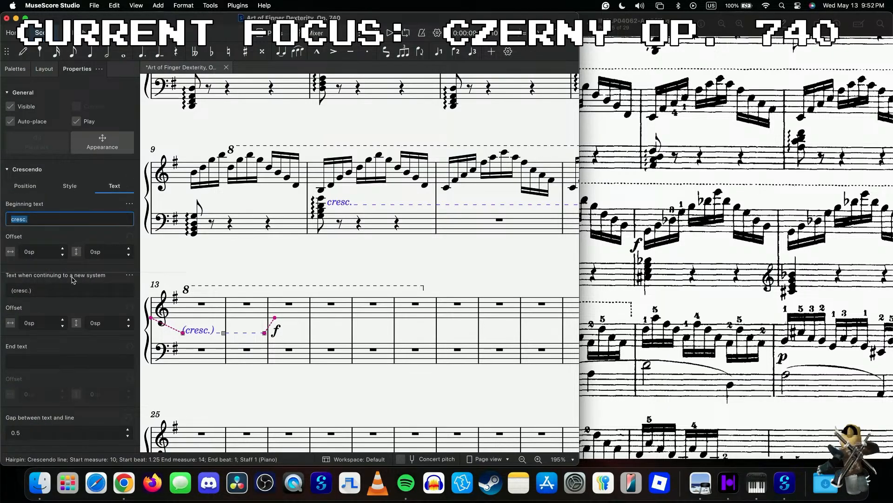
key(Tab)
click(67, 188)
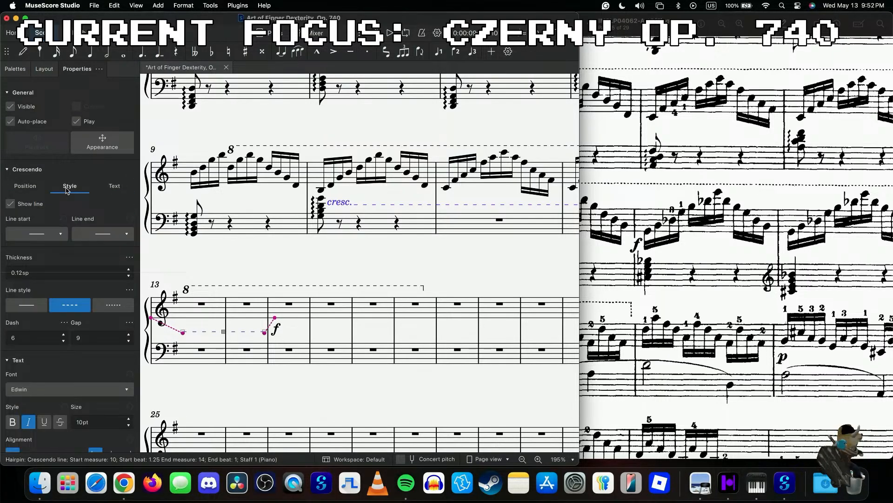
click(10, 204)
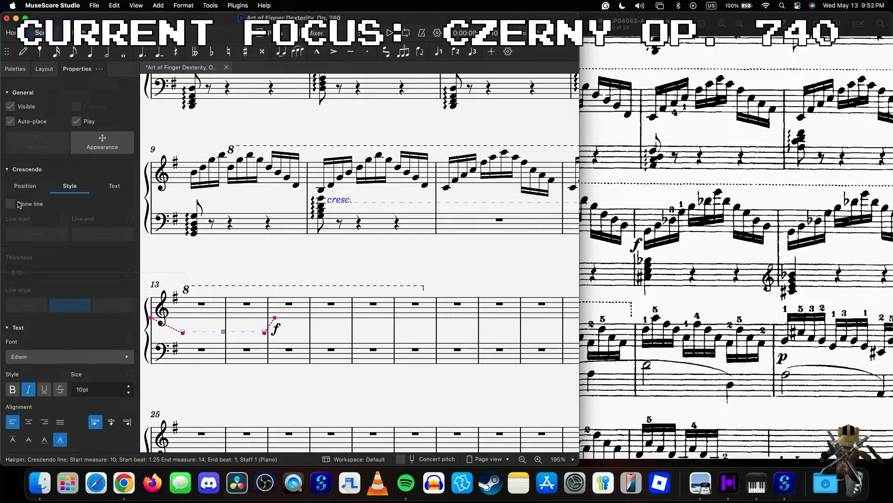
click(194, 174)
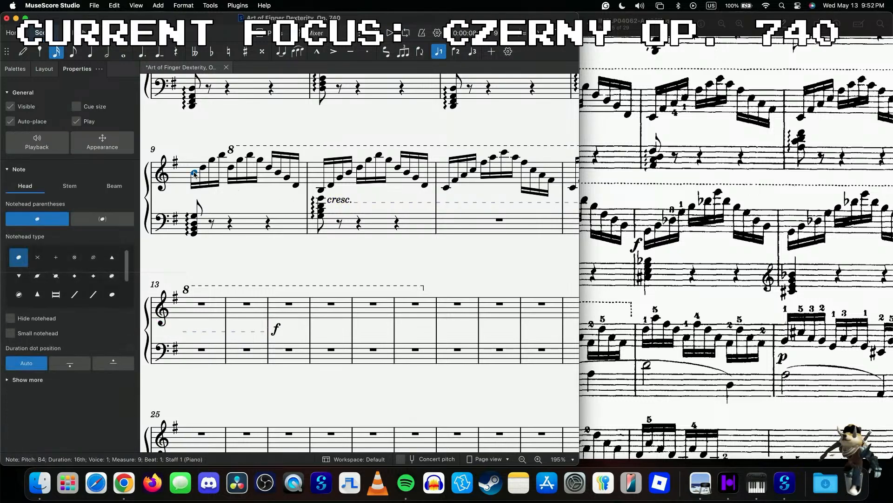
- Paste the copied left-hand chords and rests into measures 11 and 12 and transpose them up to A major
click(471, 218)
key(ctrl+v)
scroll(657, 251, right, 3)
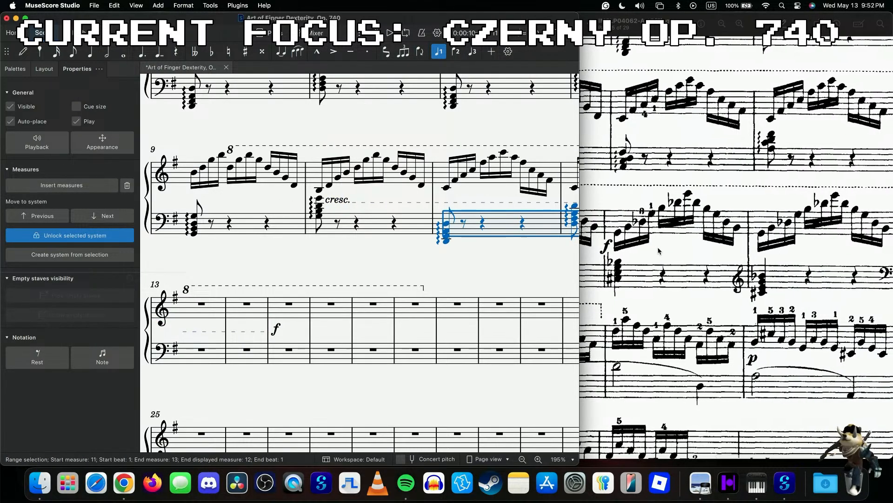
scroll(415, 256, up, 5)
key(Up)
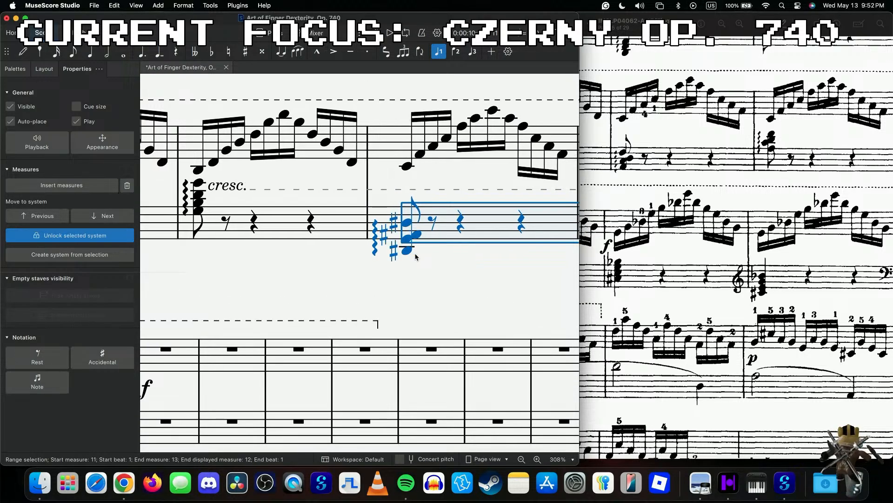
key(Up)
key(Up)
key(Up)
key(Up)
key(Up)
key(Up)
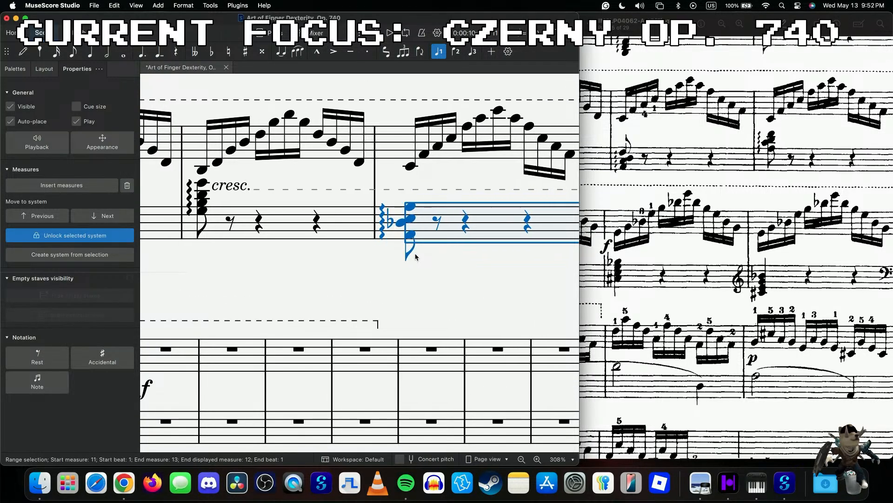
key(Up)
key(Up)
key(Up)
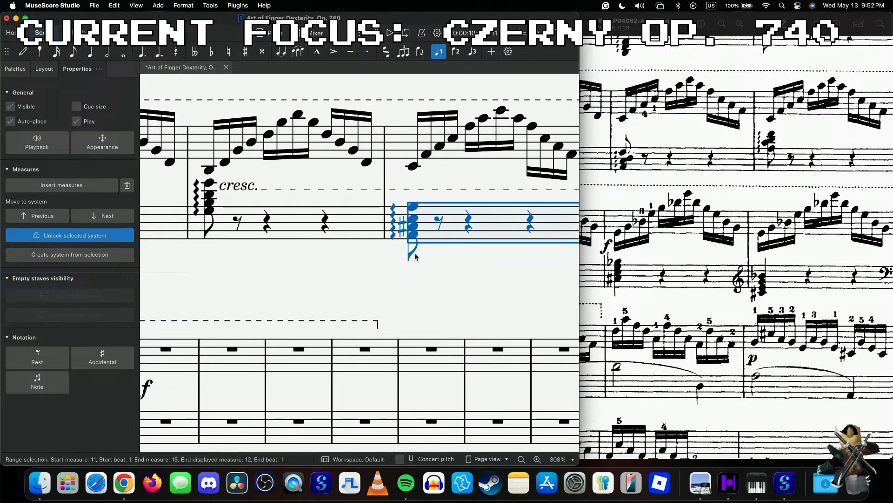
- Change measure 11's opening left-hand chord to A2, C3, D3 and F#3 and play it back
click(410, 229)
shift+click(397, 230)
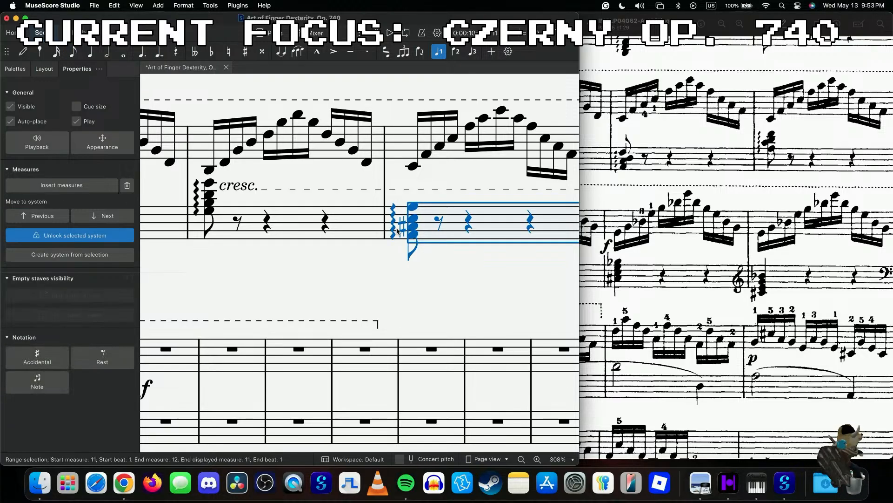
click(399, 230)
key(Delete)
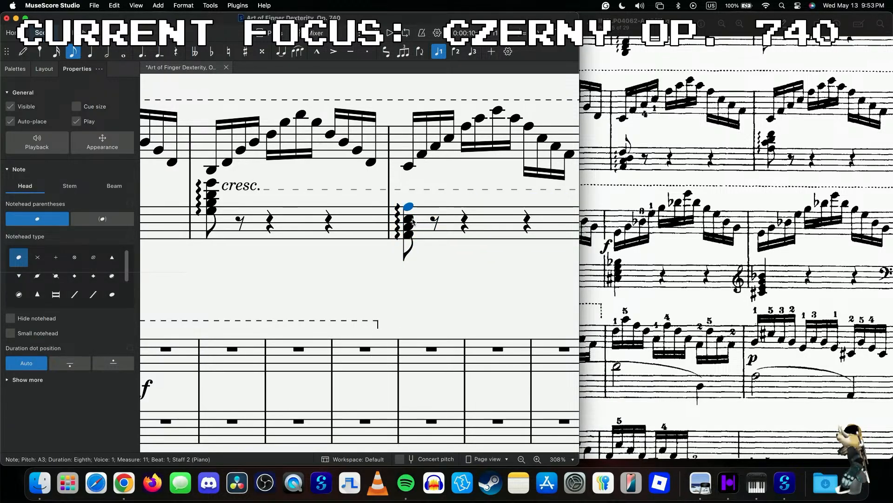
click(413, 221)
key(Delete)
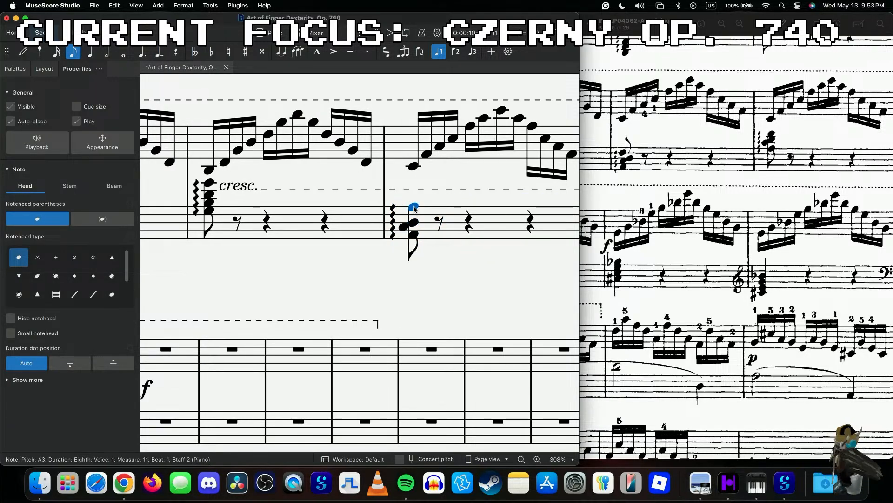
drag(414, 206, 415, 218)
key(space)
key(space)
- Copy measure 11's opening left-hand chord over the one in measure 12 and raise the copy an octave
scroll(429, 256, right, 6)
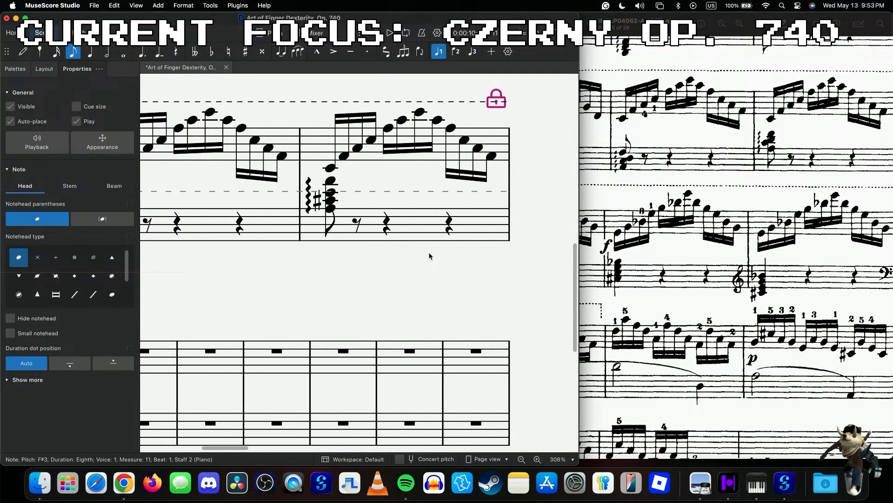
scroll(382, 206, left, 3)
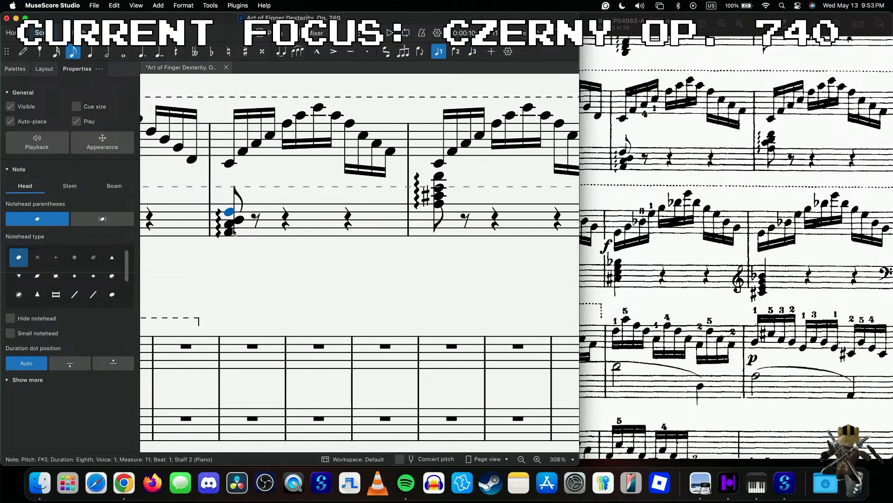
shift+click(228, 218)
click(438, 203)
key(super+v)
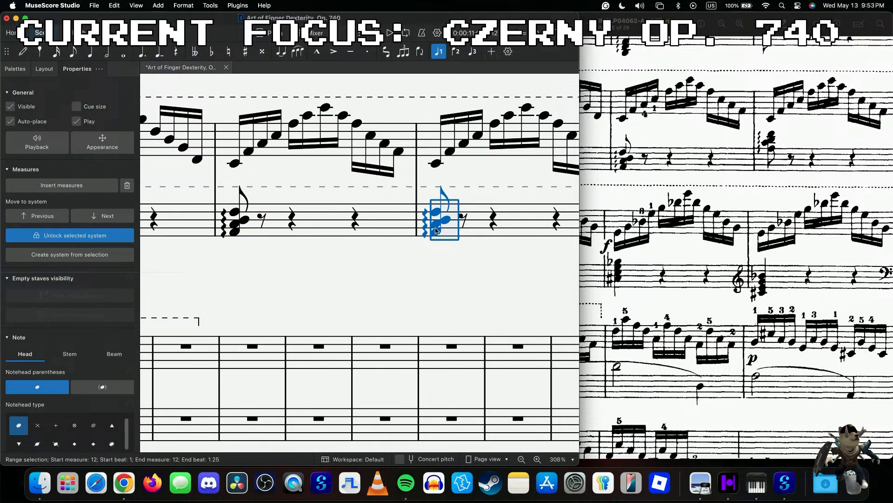
key(super+Up)
click(420, 203)
click(437, 201)
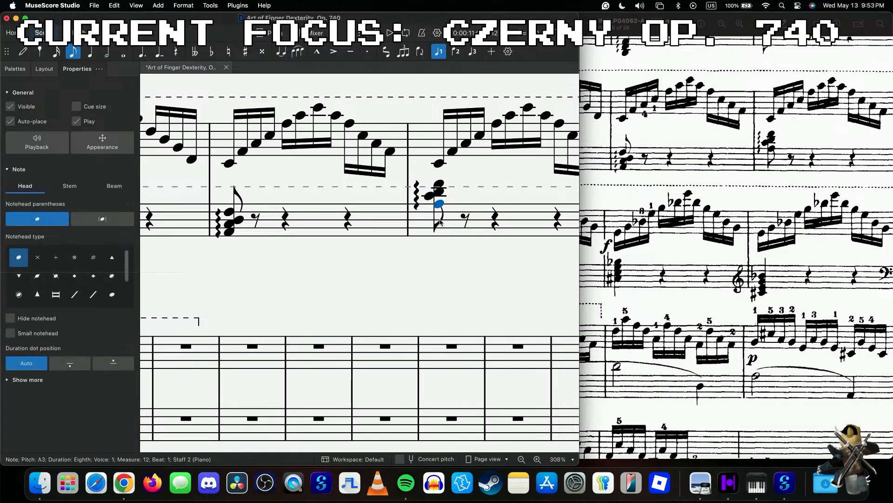
- Play back the passage starting from measure 9's opening left-hand chord
key(space)
scroll(251, 233, left, 5)
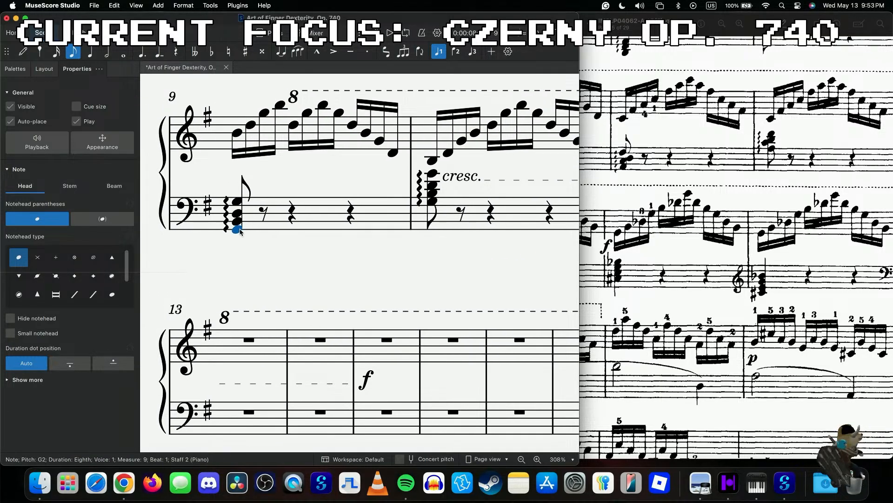
key(space)
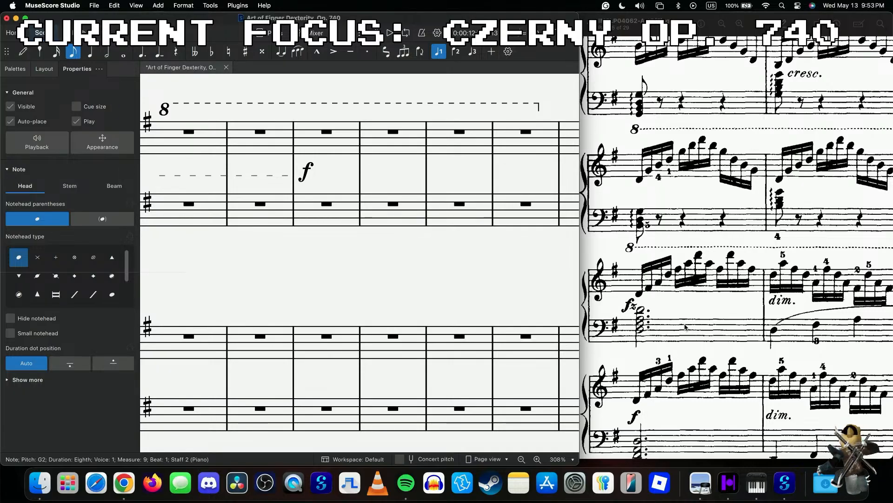
- Compare the empty measures from 13 onward with the sheet music and with measure 10's right-hand run
scroll(498, 325, left, 3)
scroll(498, 326, up, 2)
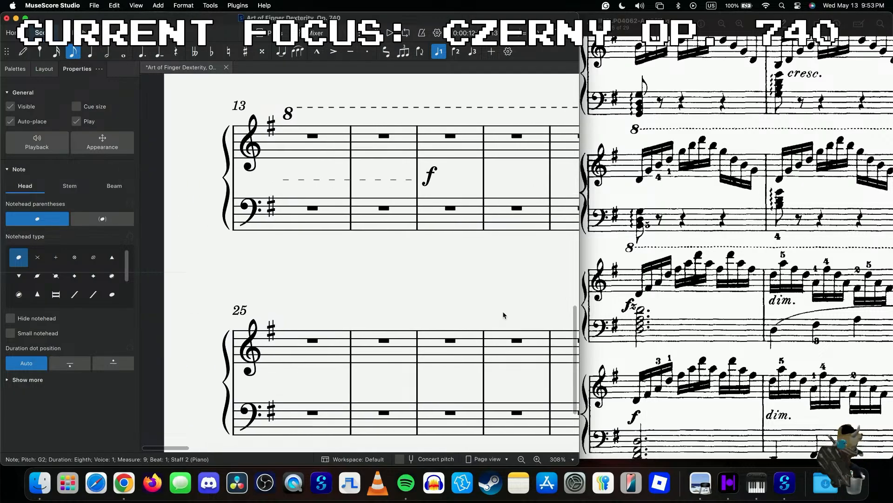
scroll(825, 229, up, 3)
scroll(824, 228, down, 3)
scroll(824, 229, right, 2)
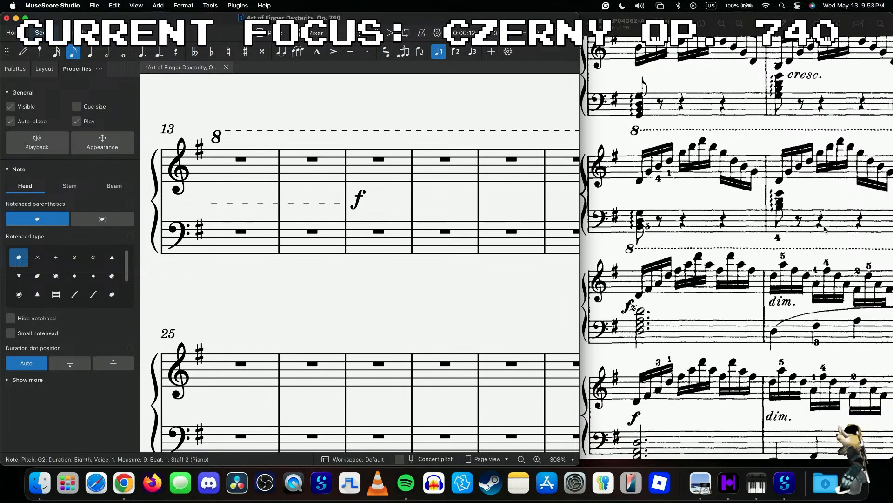
scroll(781, 215, down, 3)
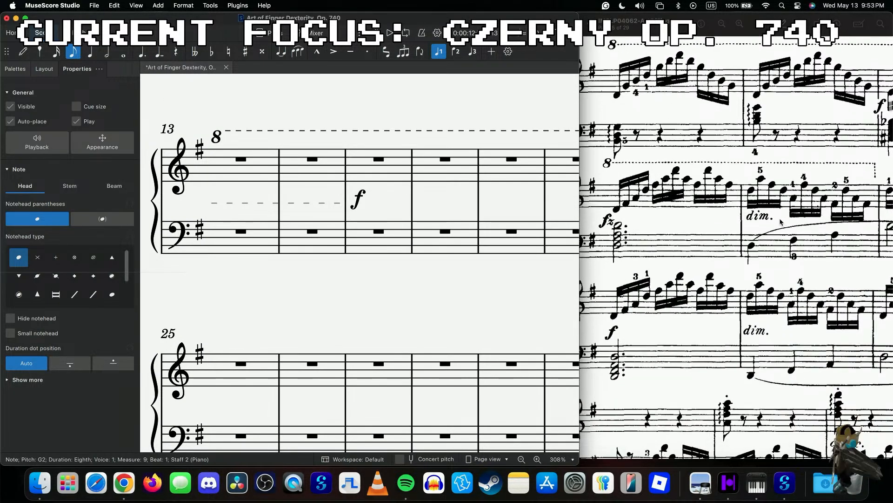
click(240, 159)
scroll(298, 227, up, 10)
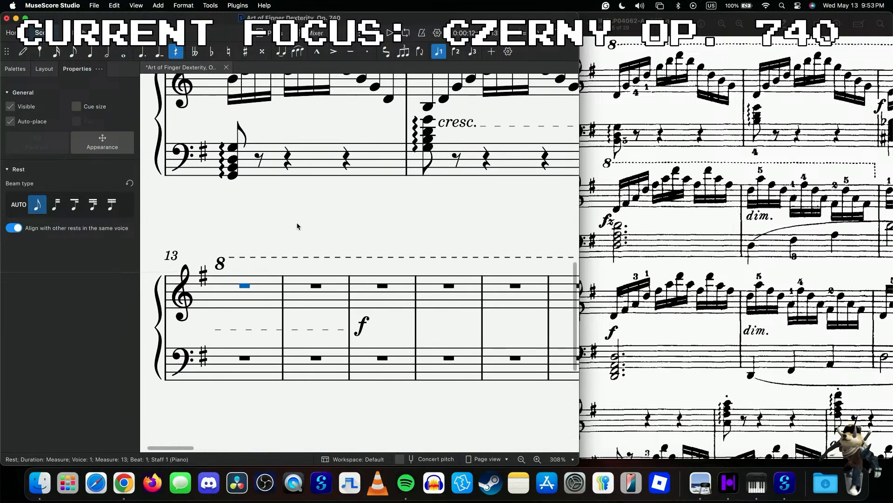
scroll(426, 194, right, 4)
click(426, 194)
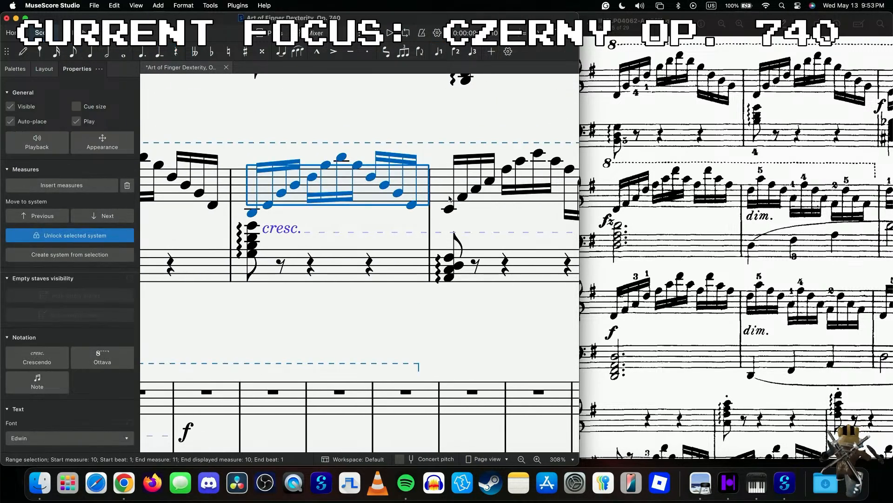
- Enter sixteenth notes D5, G5, B5 and D6 on beat 1 of measure 13's right hand, removing the stray eighth note
scroll(449, 199, down, 5)
scroll(443, 169, right, 4)
click(418, 157)
key(n)
key(3)
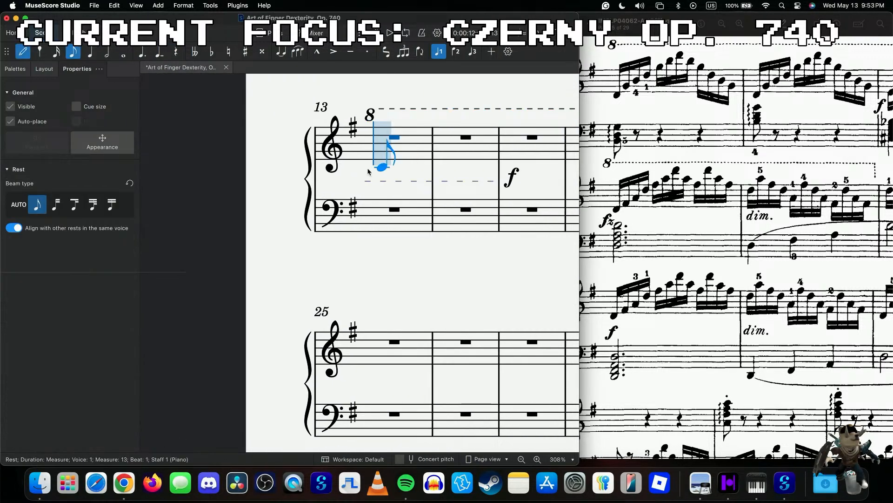
click(382, 165)
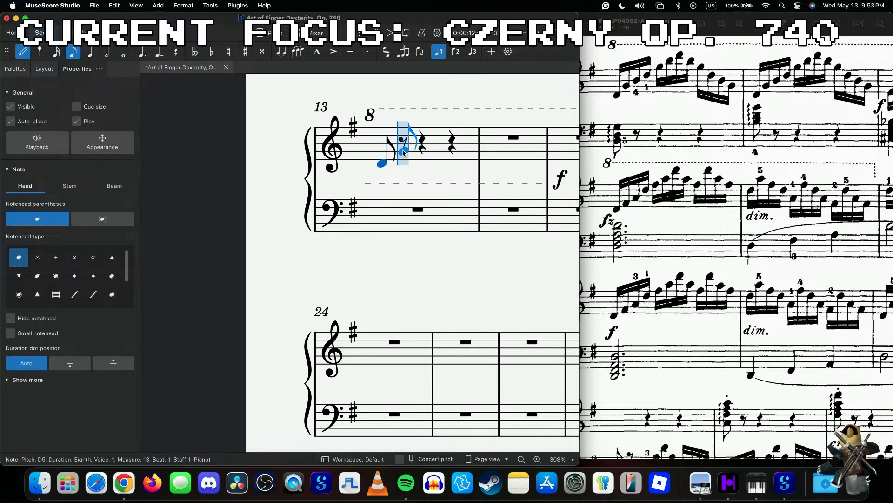
click(404, 152)
key(Delete)
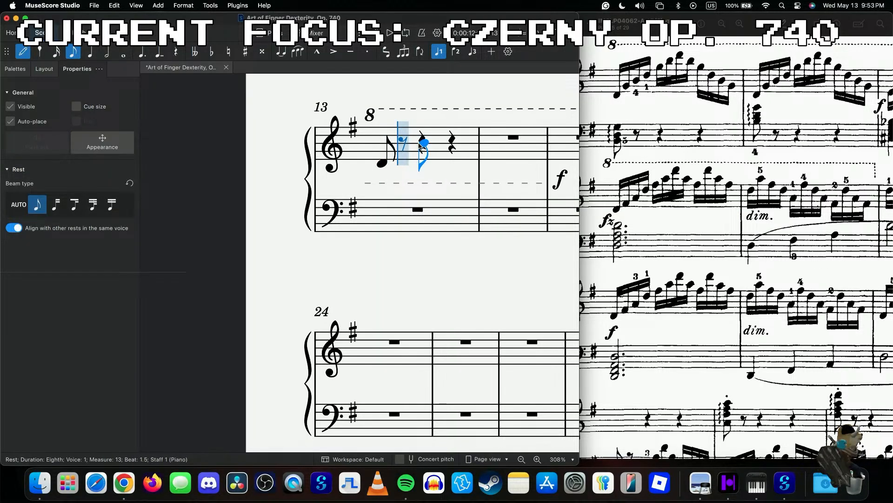
key(Left)
key(3)
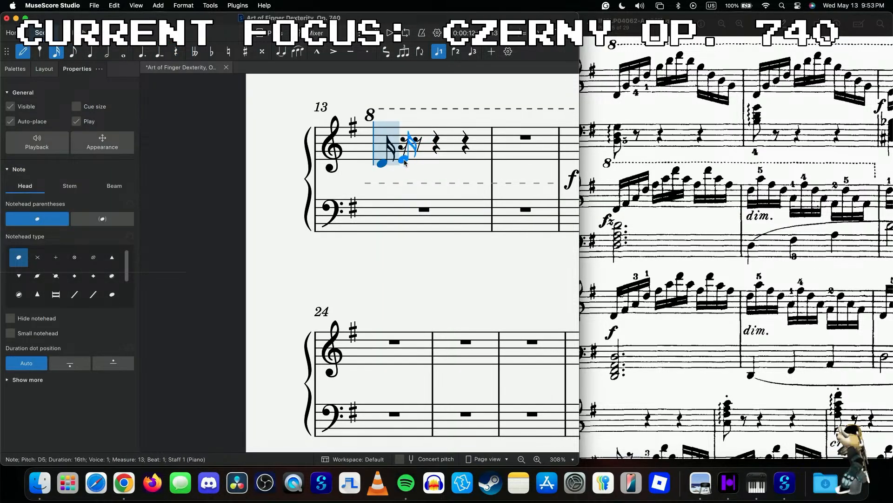
click(405, 152)
click(411, 146)
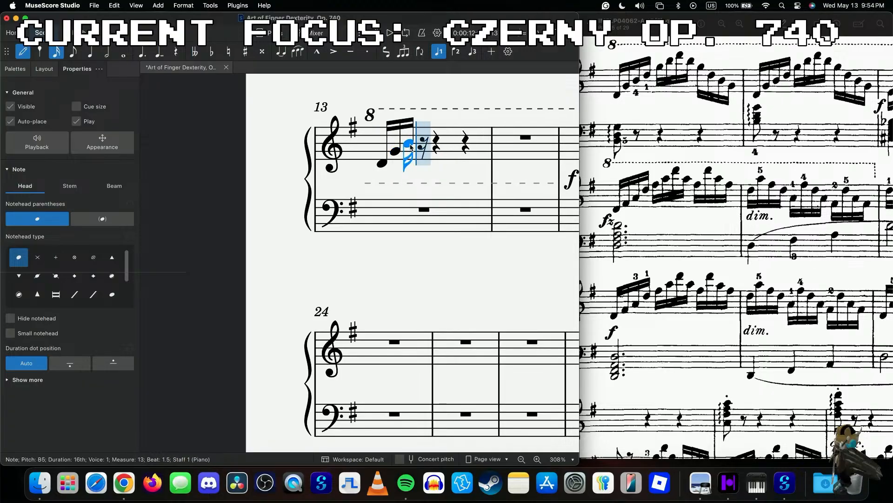
click(435, 125)
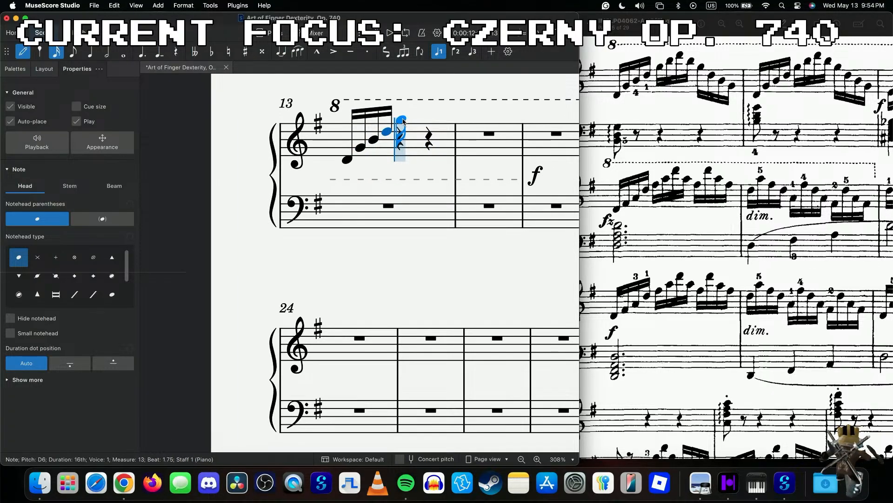
- Complete measure 13's right-hand run with sixteenth notes G6, B6, D7, B6, G6, D6, B5 and G5
click(403, 122)
click(428, 109)
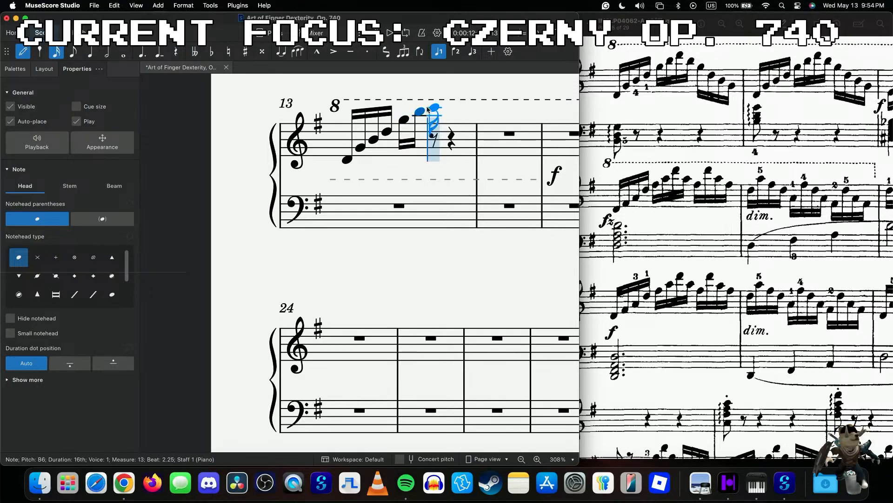
click(435, 99)
click(456, 113)
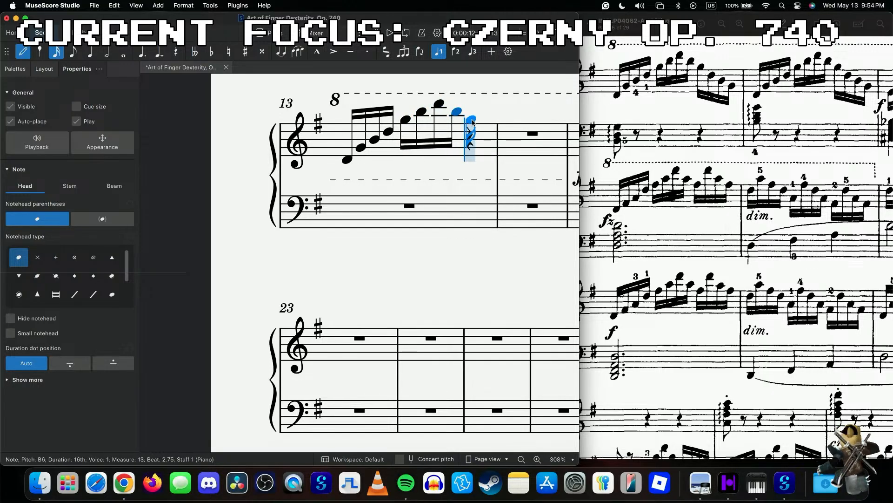
click(472, 121)
click(487, 133)
click(496, 141)
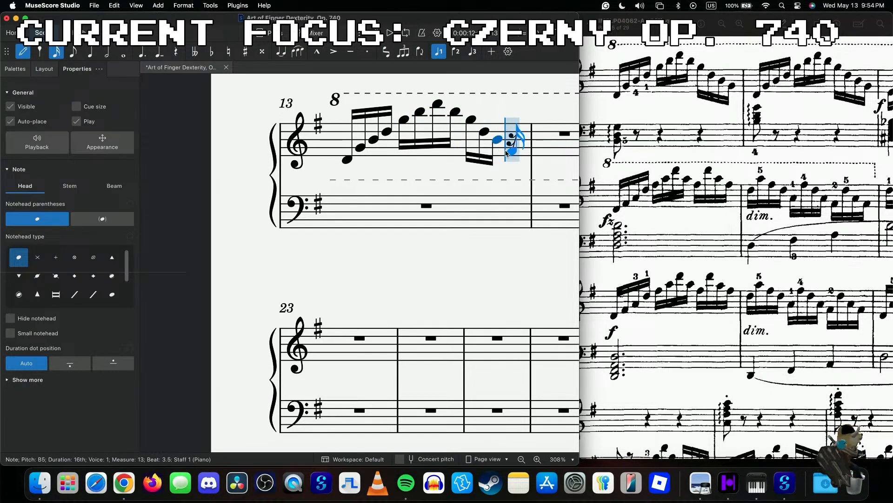
click(511, 149)
key(Escape)
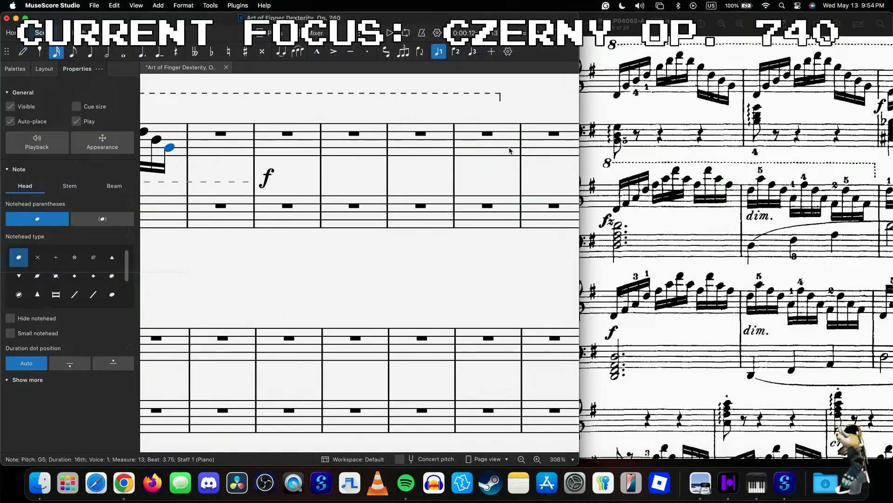
- Repeat measure 13's right-hand run in measure 14 and extend the crescendo line to the end of measure 14
click(334, 140)
key(r)
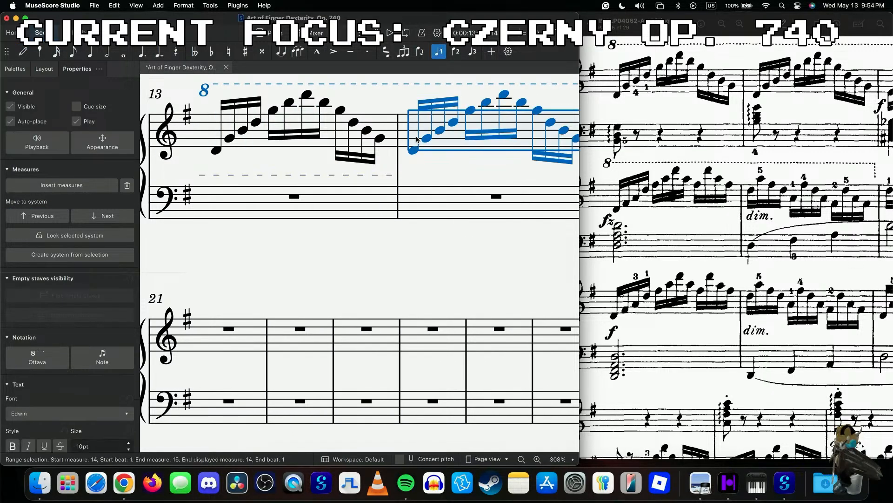
scroll(698, 144, right, 3)
scroll(697, 144, right, 2)
click(365, 180)
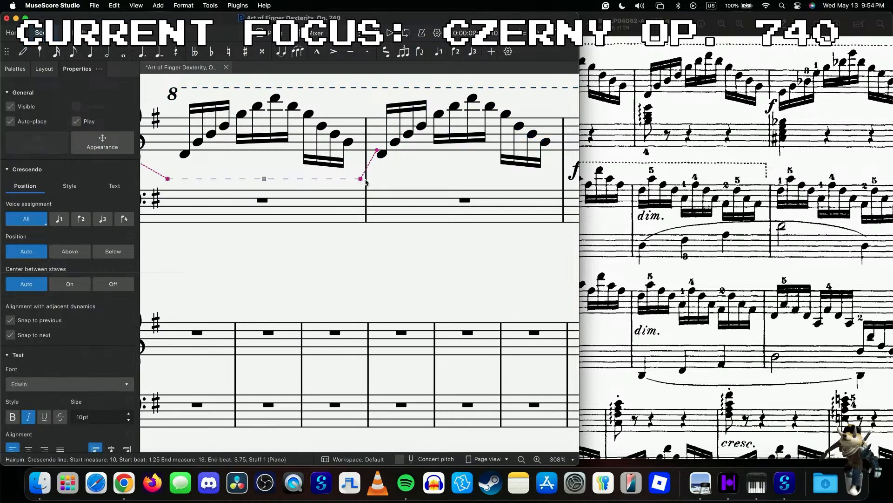
drag(361, 181, 560, 177)
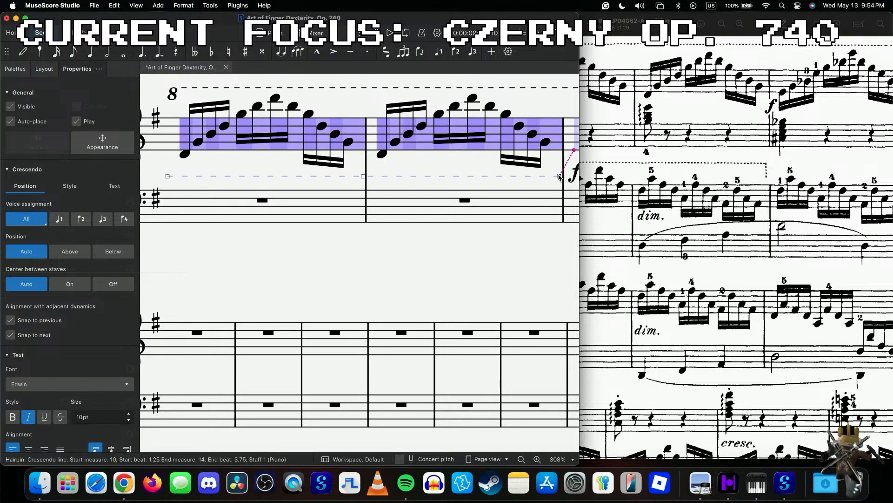
click(520, 242)
- Play back measures 13 and 14 from the opening right-hand note of measure 13
scroll(257, 163, left, 3)
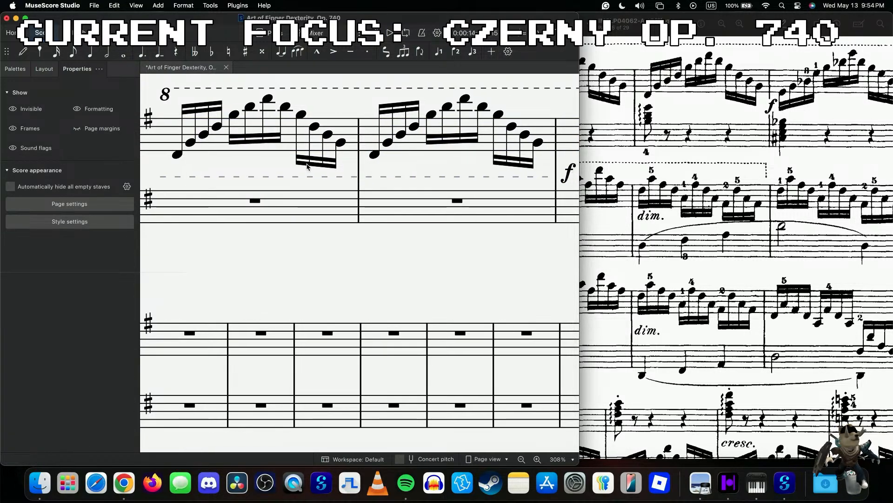
click(257, 163)
key(space)
scroll(257, 162, down, 3)
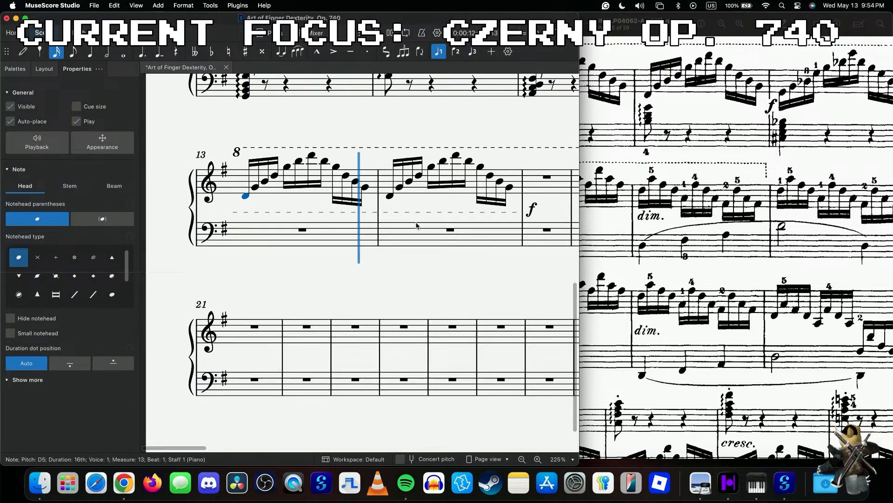
scroll(734, 225, left, 1)
key(space)
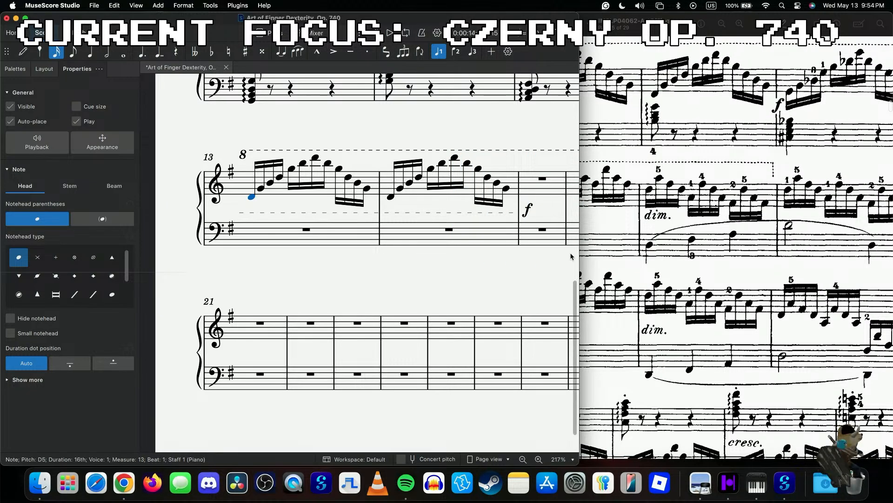
- Enter E5, G5 and B♭5 as the first three sixteenth notes of measure 15's right hand
scroll(567, 254, right, 2)
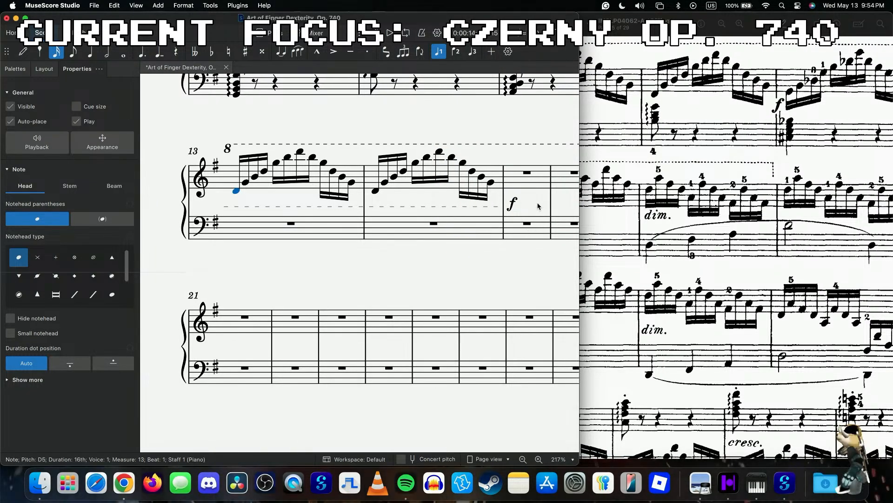
scroll(665, 187, right, 2)
scroll(665, 188, right, 4)
scroll(482, 188, right, 2)
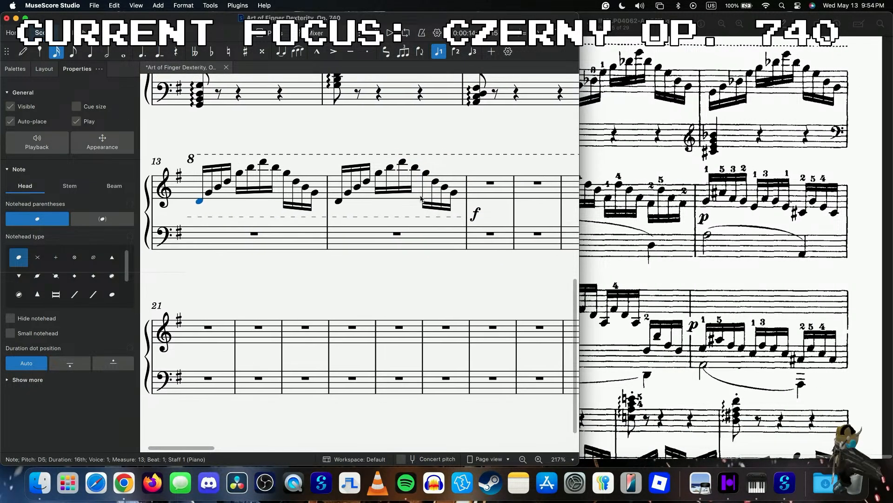
click(482, 187)
scroll(483, 187, right, 1)
scroll(653, 173, left, 2)
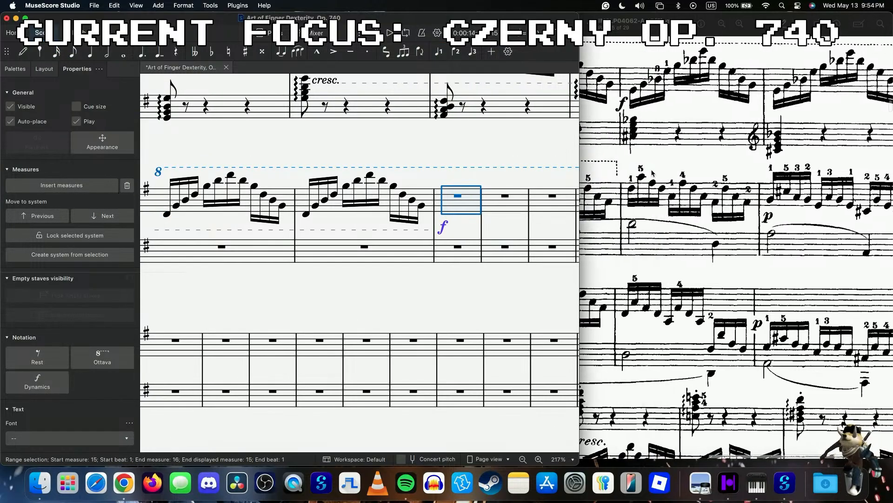
key(n)
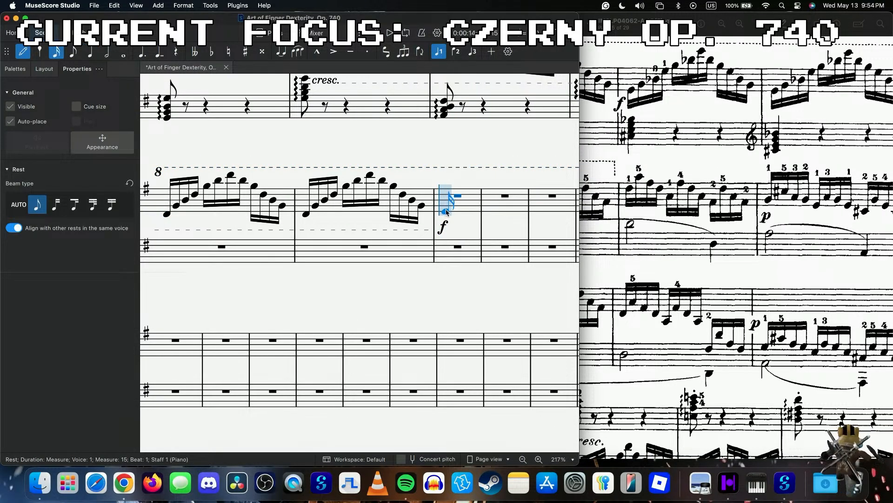
click(447, 212)
click(460, 205)
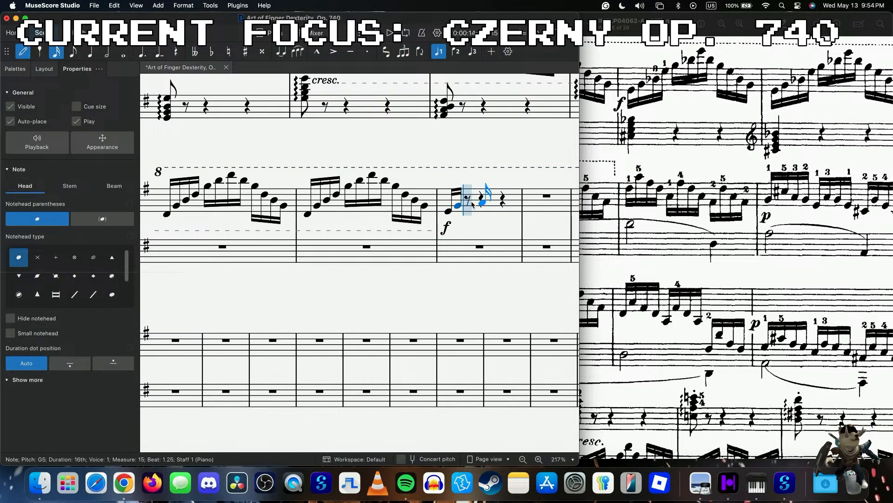
click(468, 201)
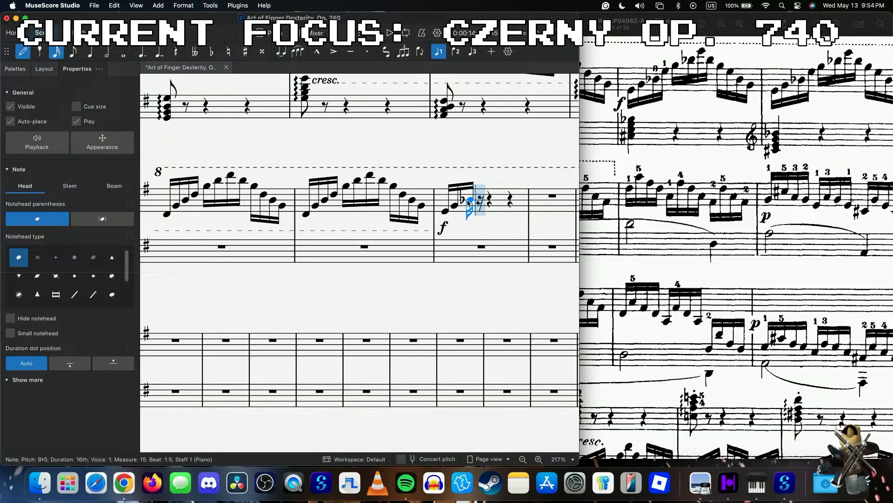
- Try E6 as the fourth sixteenth note of measure 15's right hand and delete it
click(481, 195)
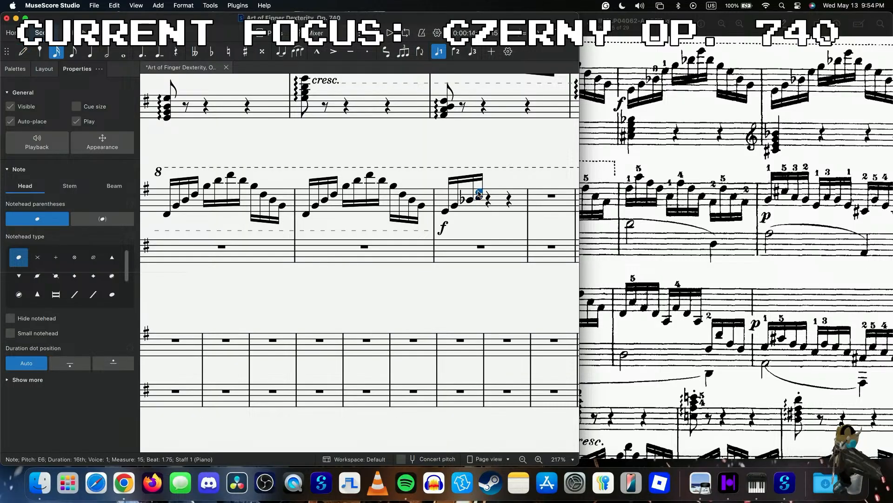
click(479, 195)
key(Delete)
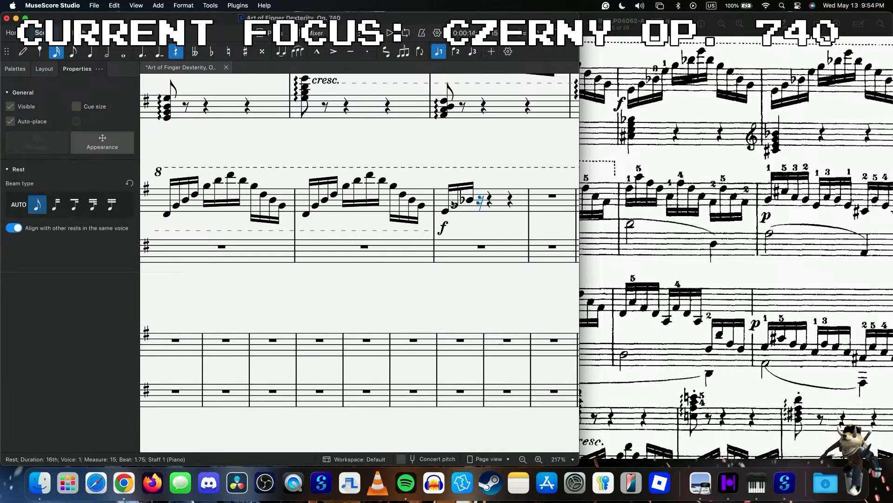
click(455, 204)
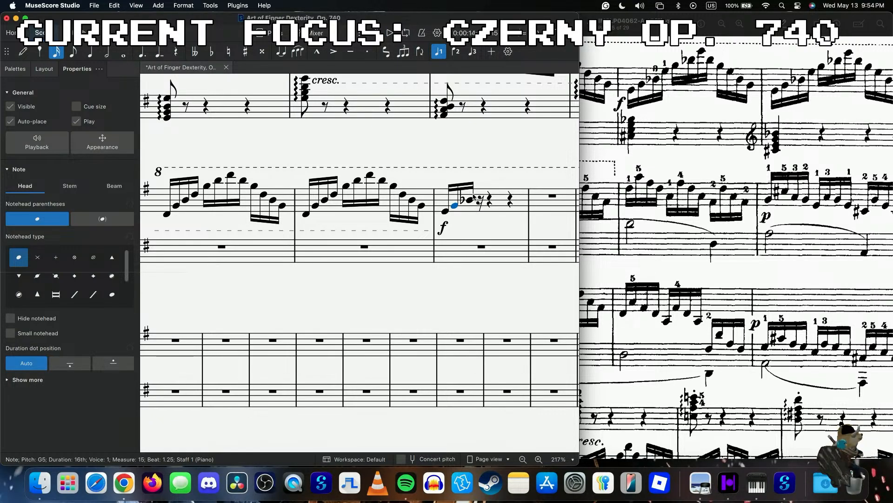
- Enter C6 as the fourth sixteenth note of measure 15's right hand and remove the extra C♯6 from that beat
click(481, 201)
key(n)
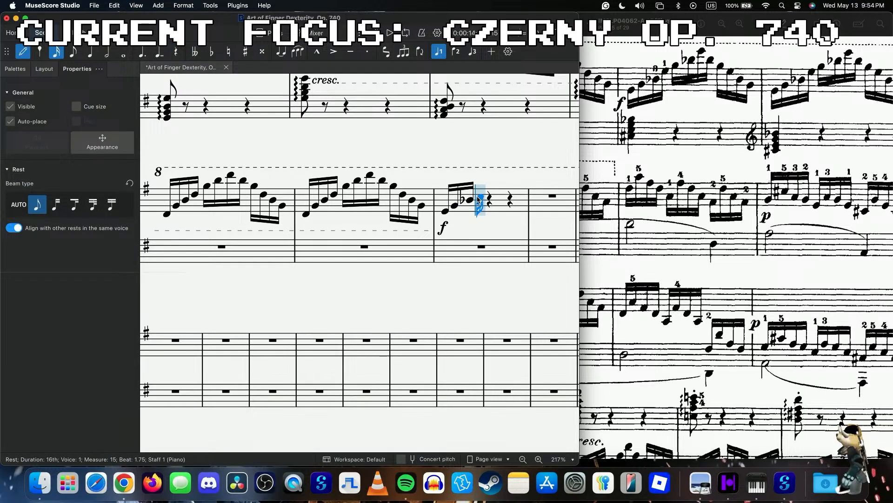
click(478, 199)
click(478, 199)
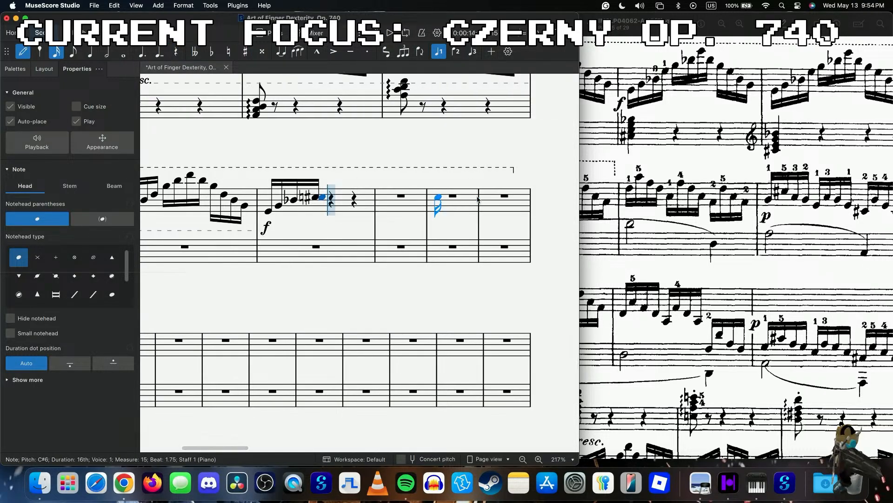
key(Escape)
key(Delete)
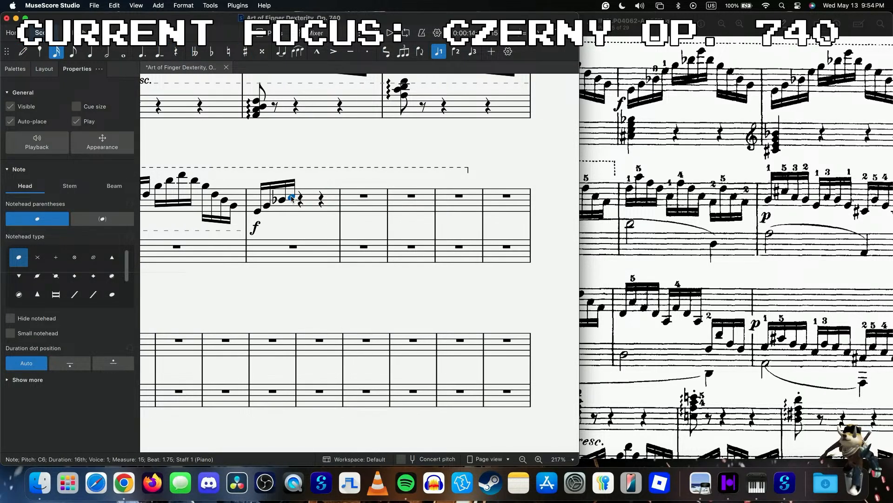
- Try C♯6 as the fourth sixteenth and a quarter-note E6 on beat 2 of measure 15's right hand, play them back and delete both
key(Up)
click(306, 199)
key(n)
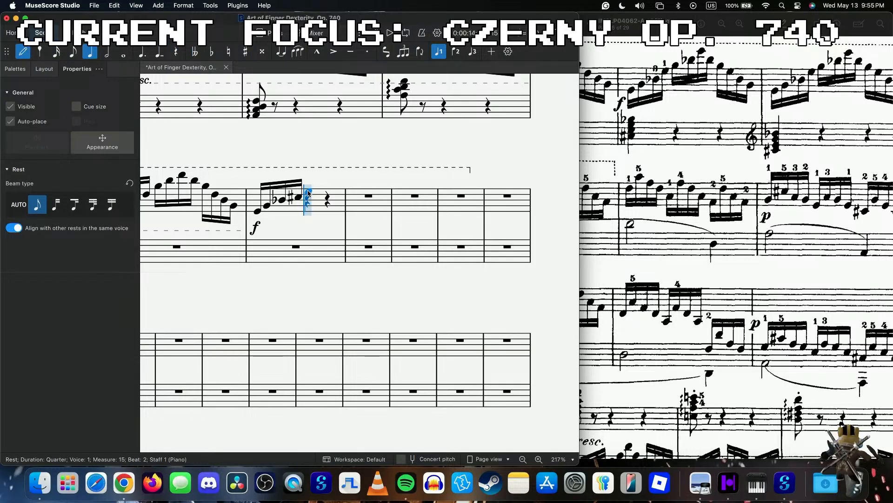
key(e)
key(Escape)
click(258, 213)
key(space)
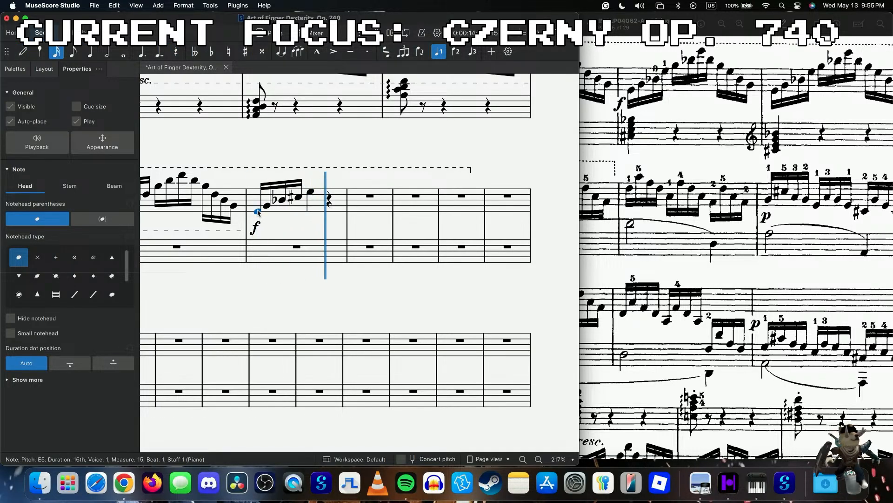
click(292, 201)
key(Delete)
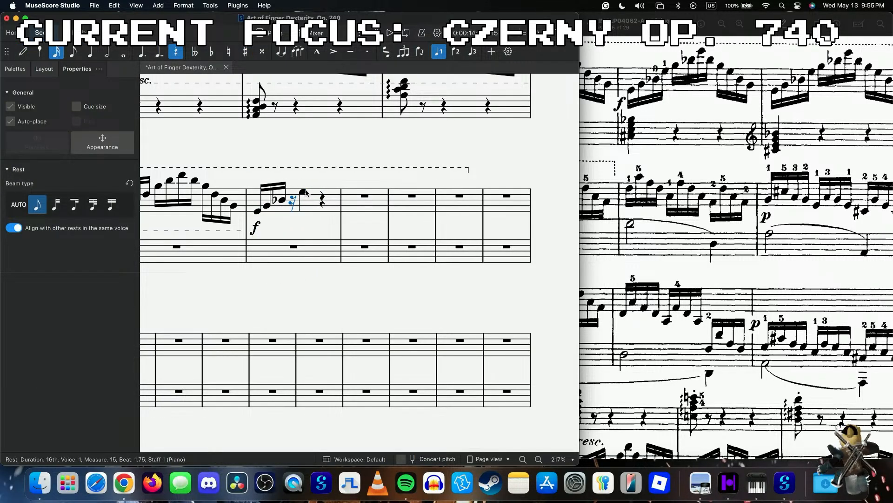
- Enter E6, G6, B♭6, E7, B♭6, G6, E6, B♭5 and G5 as the remaining sixteenth notes of measure 15's right hand
key(n)
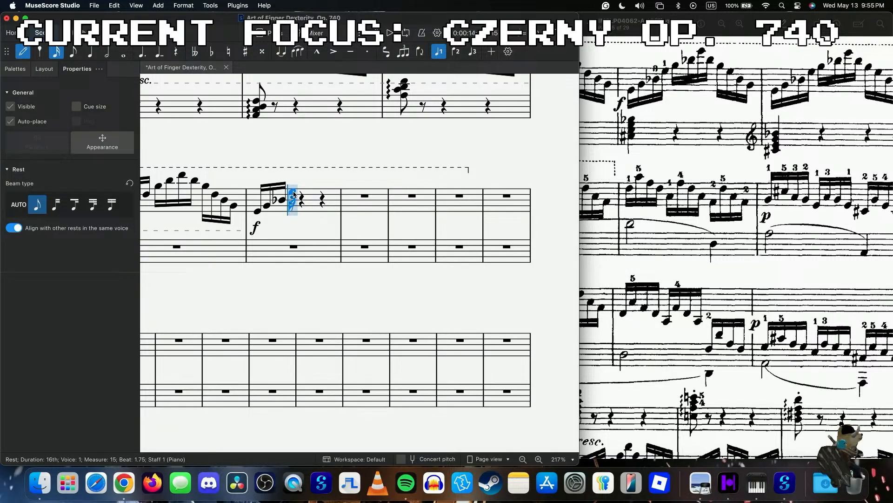
click(294, 194)
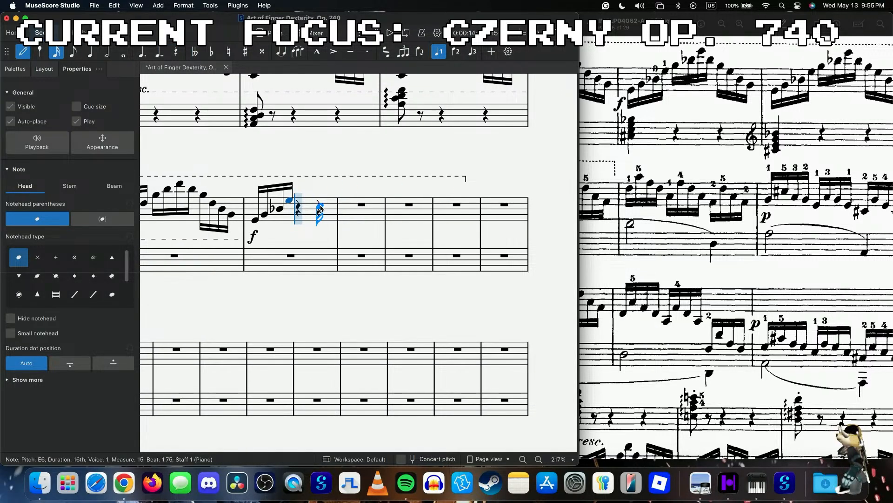
click(300, 195)
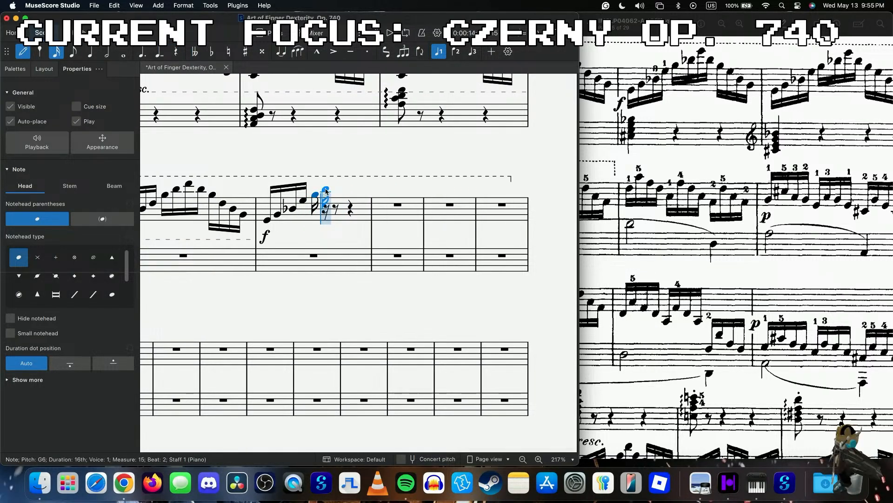
click(327, 191)
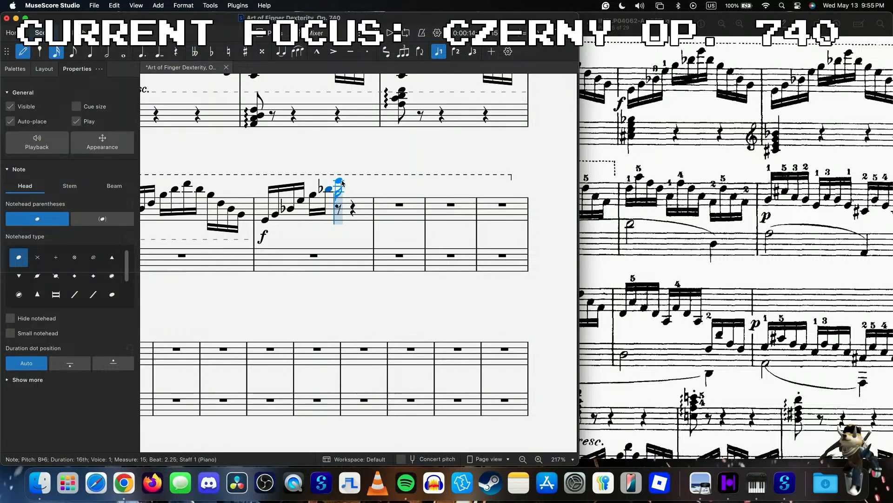
click(340, 182)
click(348, 191)
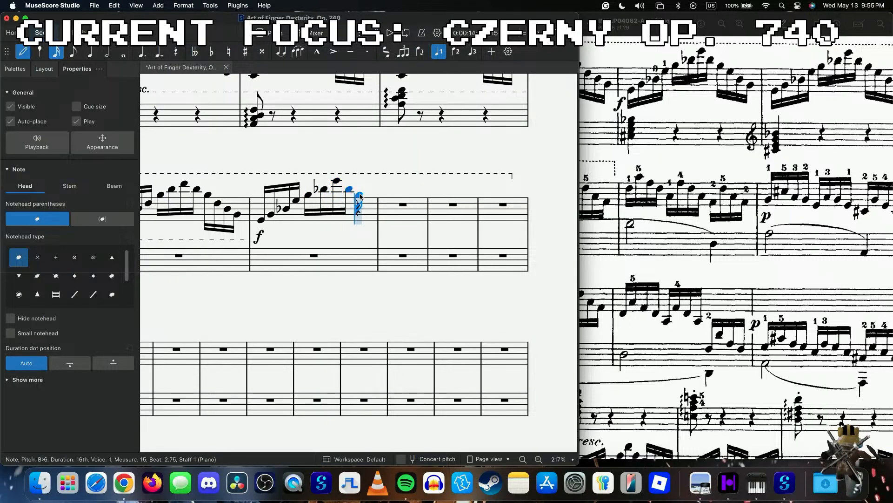
click(366, 199)
click(371, 208)
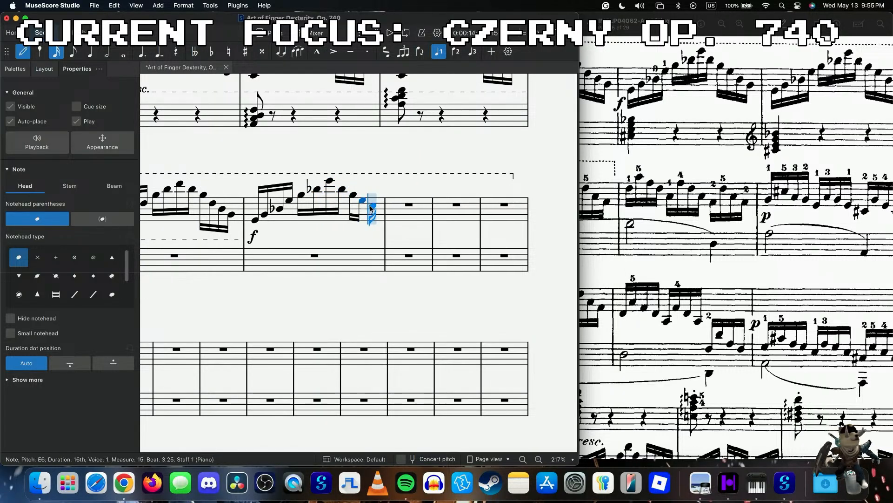
click(371, 210)
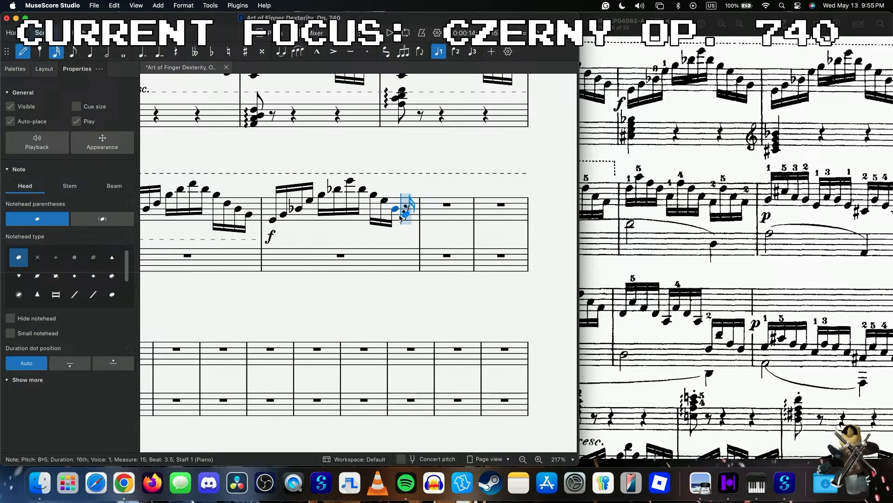
key(Escape)
- Play back measure 15 from its opening E5
click(274, 220)
key(space)
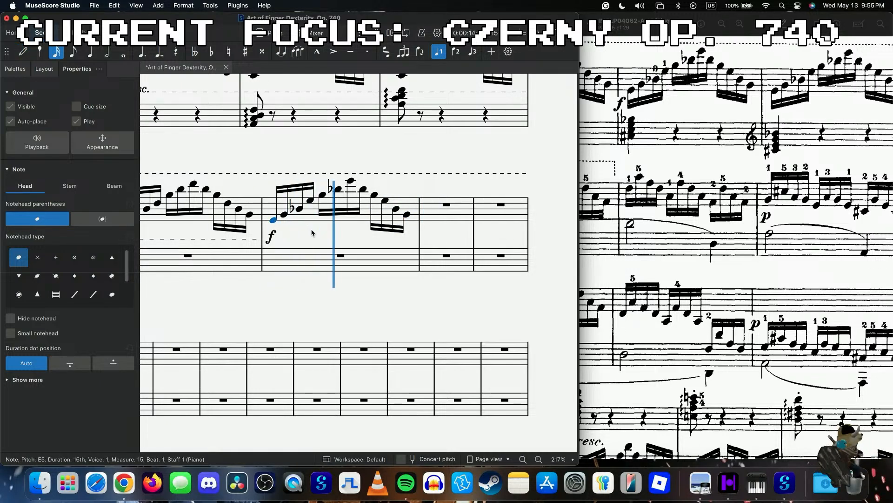
key(space)
- Repeat measure 15's right-hand run in measure 16 and delete the duplicated f dynamic there
scroll(760, 232, right, 3)
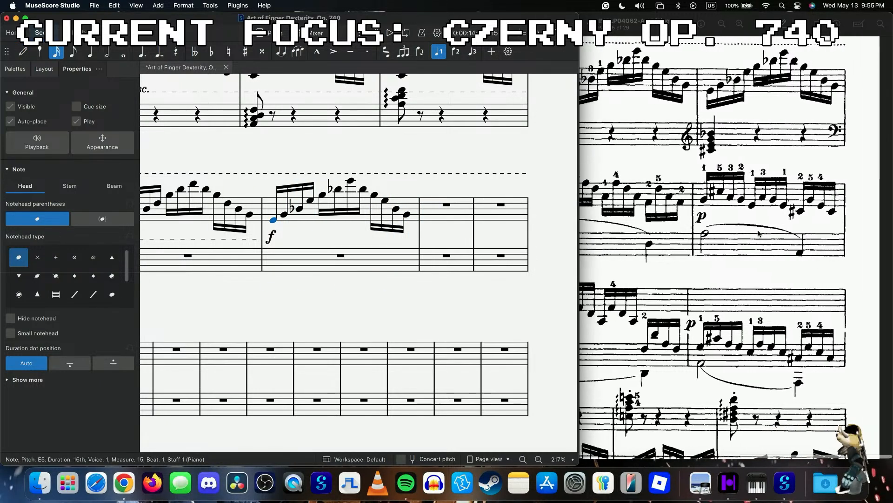
click(364, 215)
key(Return)
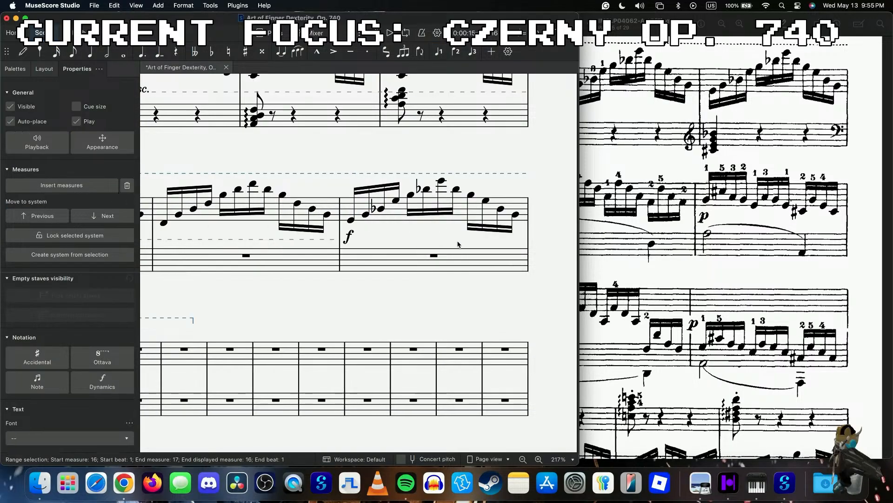
click(527, 222)
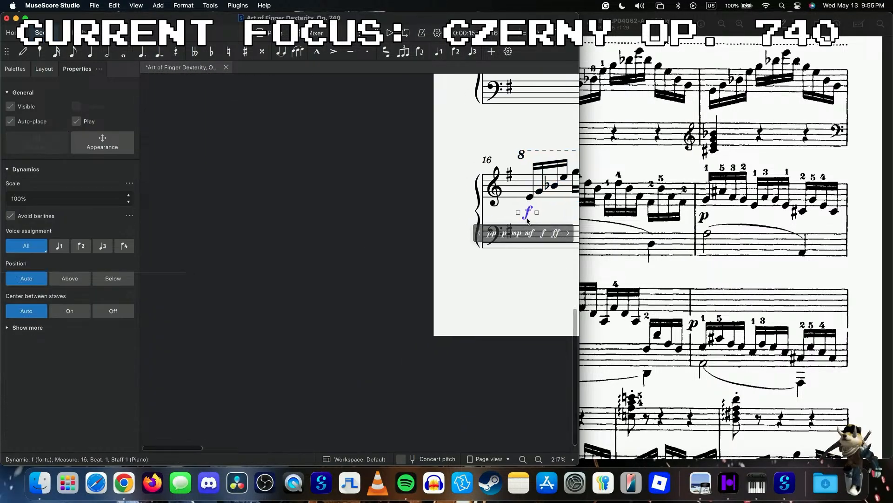
click(399, 230)
scroll(372, 224, right, 5)
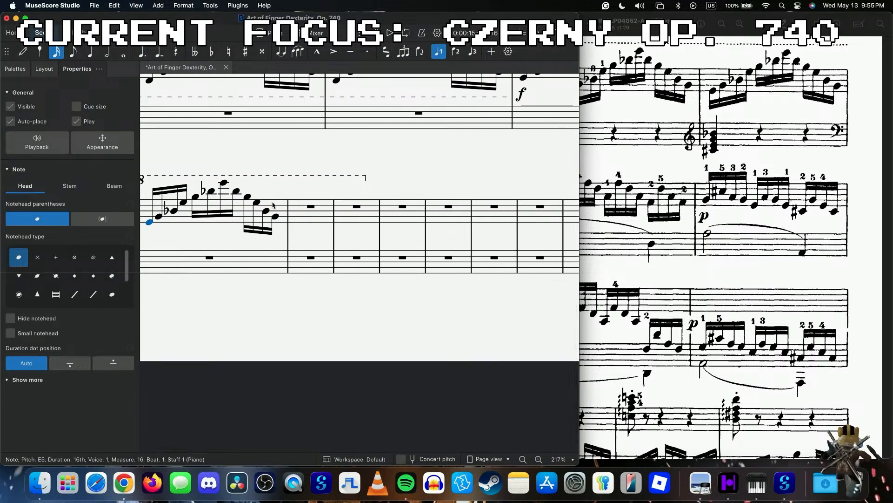
- Move measure 16 up into the system that starts at measure 13 and lock that system
key(super+shift+Right)
click(75, 235)
scroll(304, 236, left, 5)
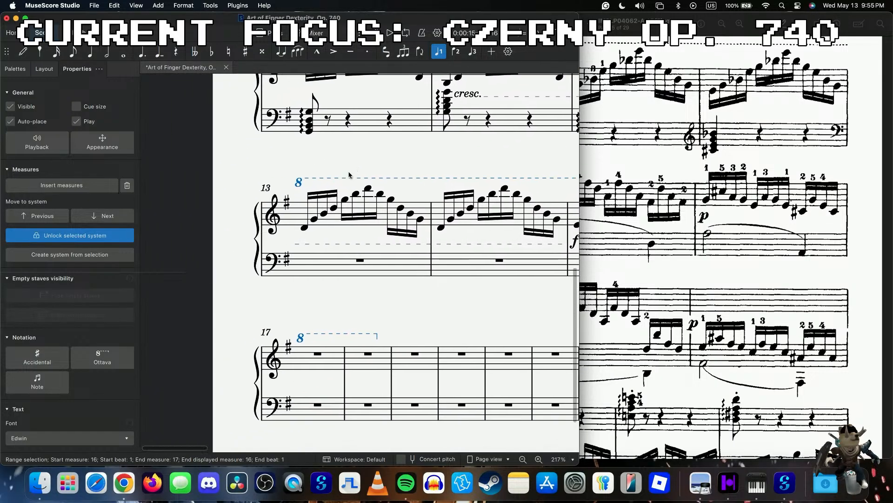
key(Escape)
- Play back the right-hand runs from the opening D5 of measure 13
scroll(303, 236, right, 5)
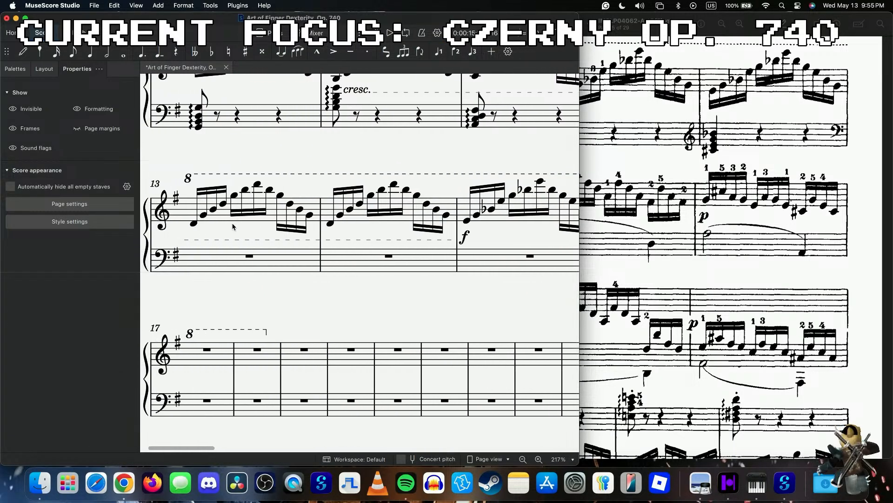
click(195, 224)
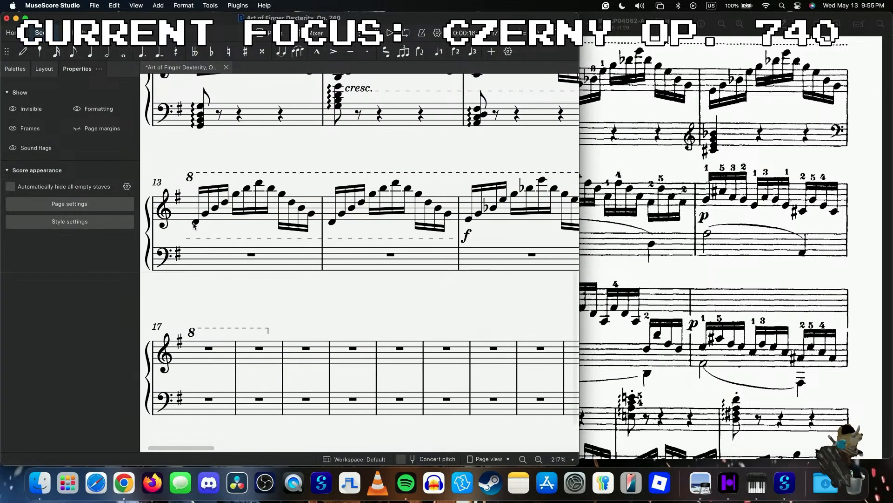
key(space)
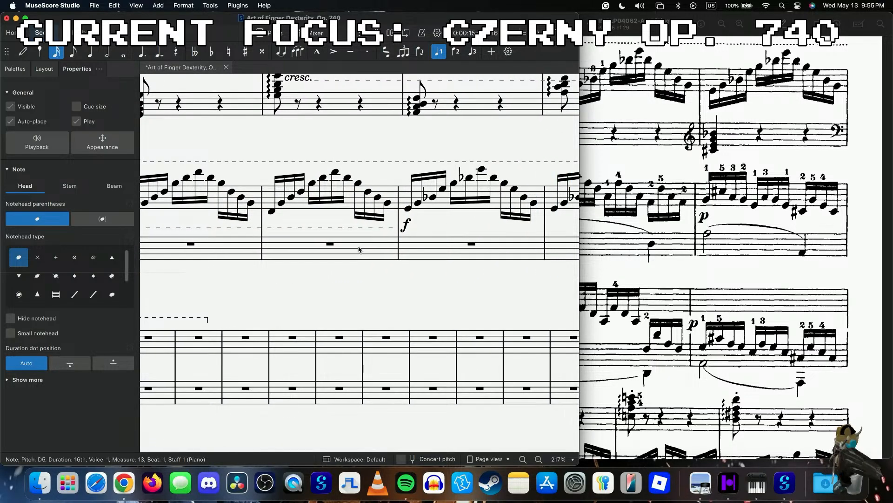
- Set the beam direction to down for the first four-note groups in the right hand of measures 15 and 16
scroll(649, 219, left, 2)
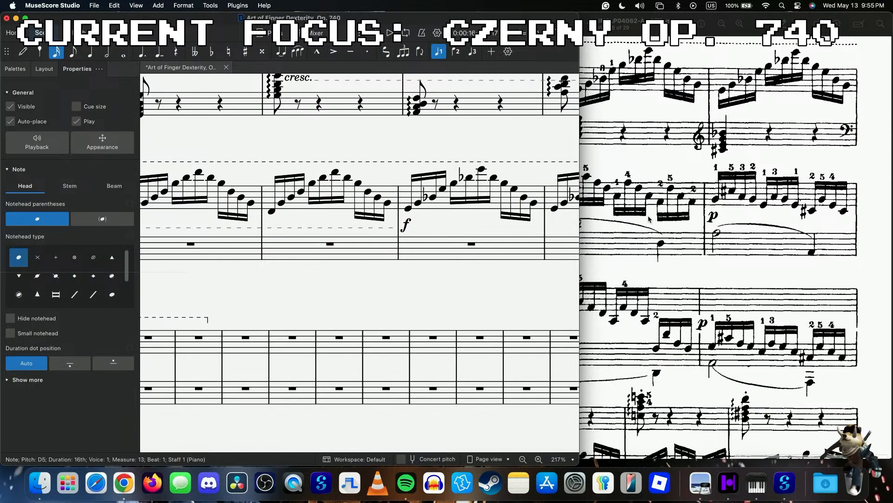
scroll(422, 240, right, 5)
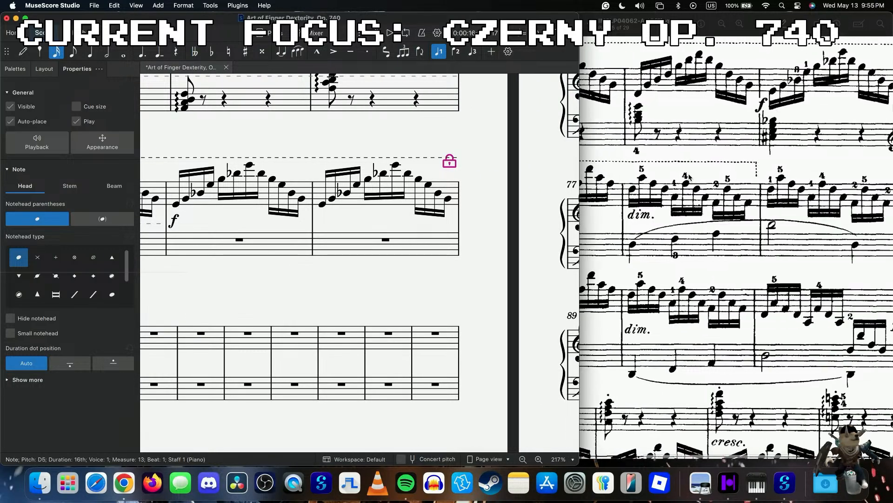
scroll(448, 154, left, 4)
scroll(448, 155, up, 1)
click(232, 183)
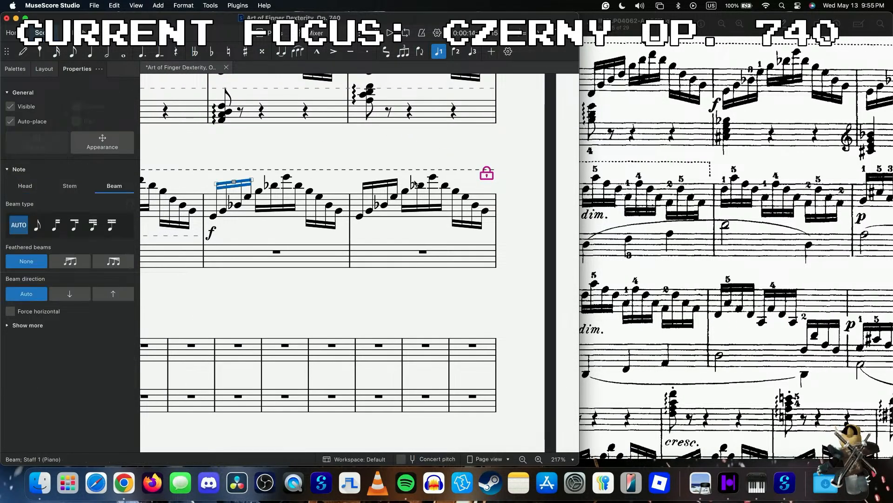
super+click(378, 186)
click(69, 293)
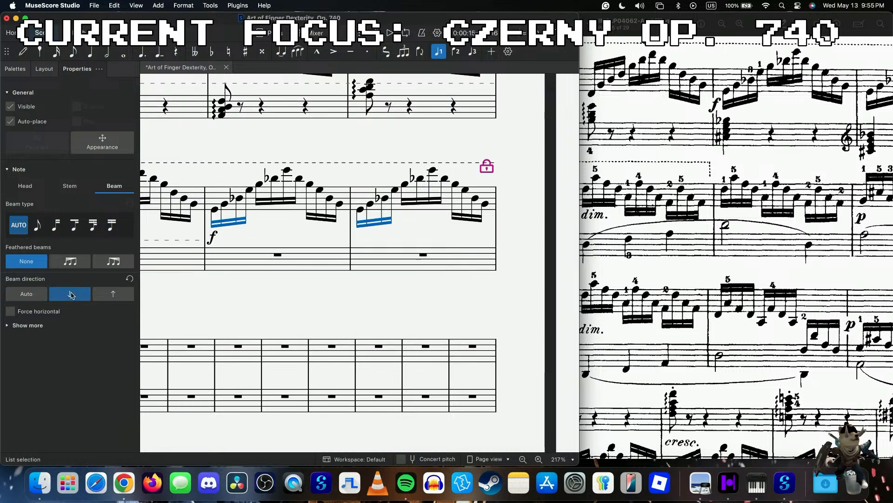
click(315, 273)
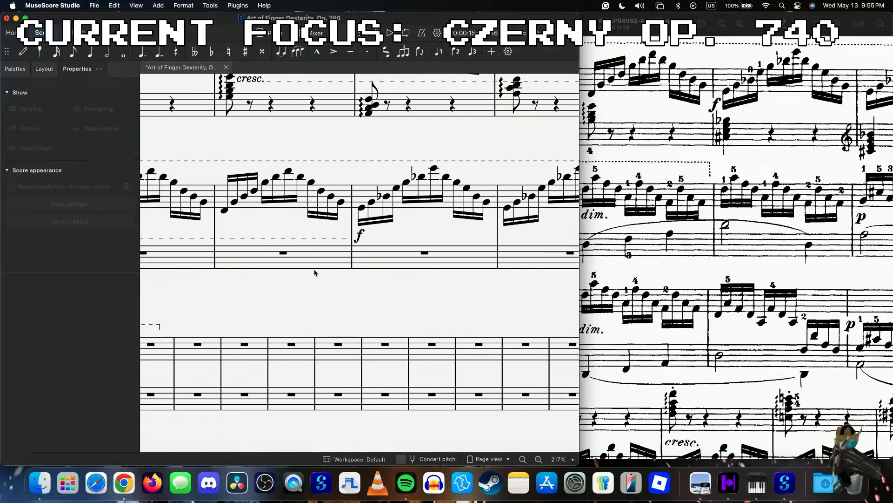
- Move measure 15's f dynamic slightly up and left so it sits at the barline before the first note
click(360, 236)
drag(359, 236, 353, 222)
click(418, 230)
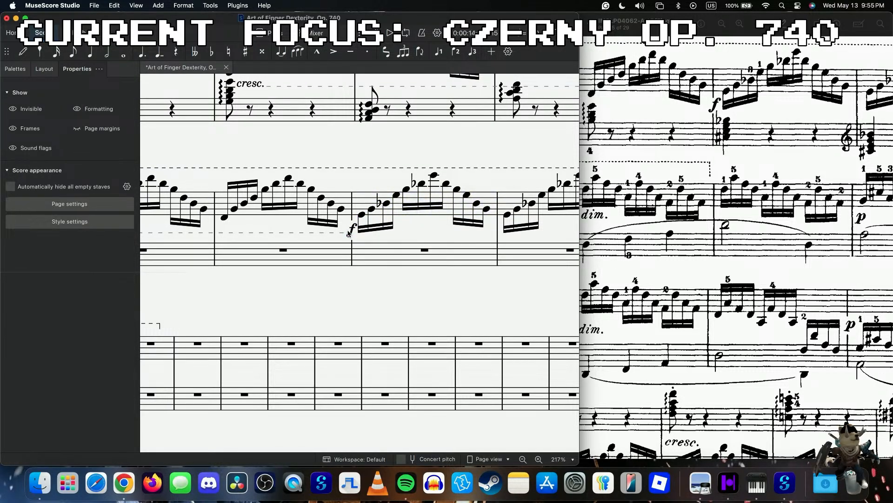
- Play back the passage from the first note of measure 15 and again from the first note of measure 13
click(364, 216)
key(space)
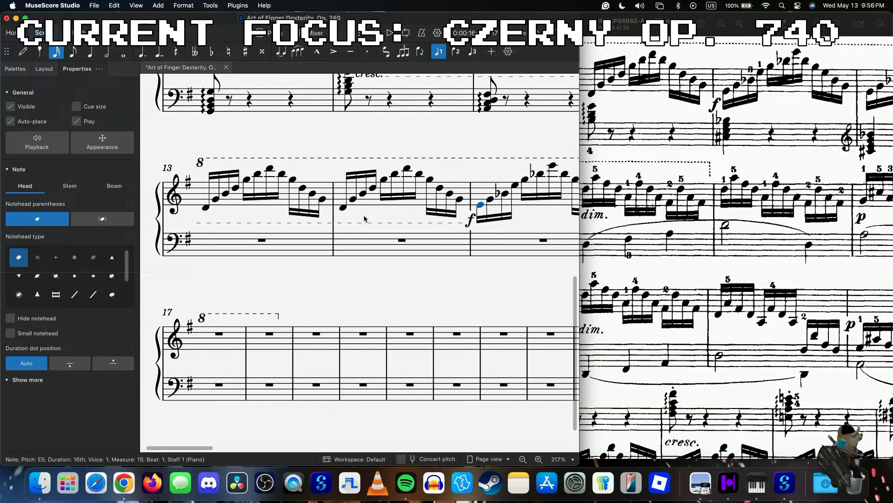
click(248, 176)
key(space)
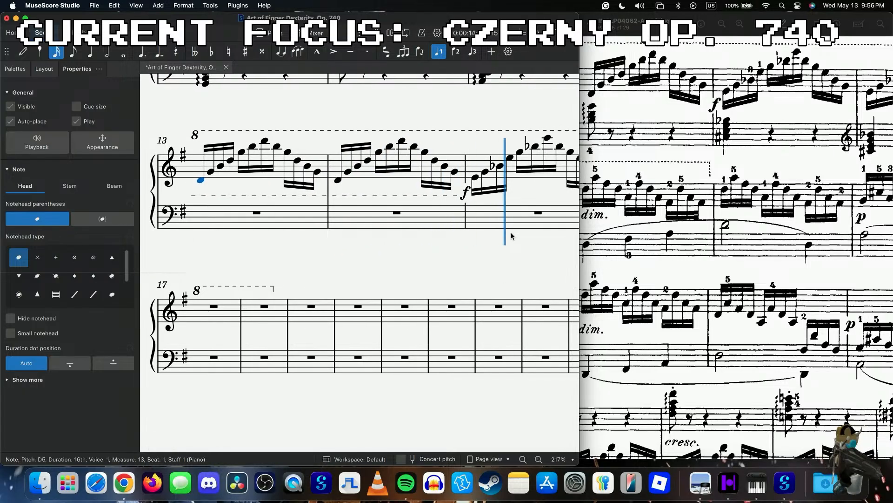
- Copy the left-hand chords and rests of measures 9 and 10 into the left hand of measures 13 and 14
scroll(650, 236, left, 5)
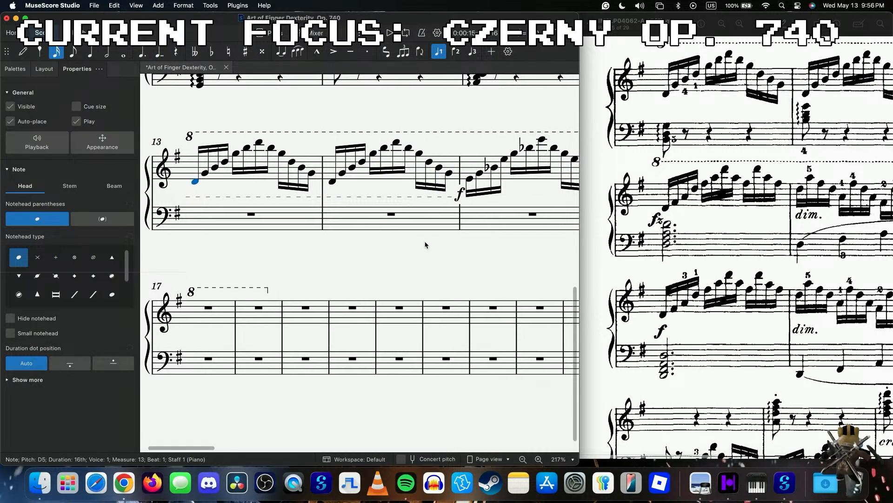
scroll(425, 243, right, 5)
scroll(465, 235, left, 5)
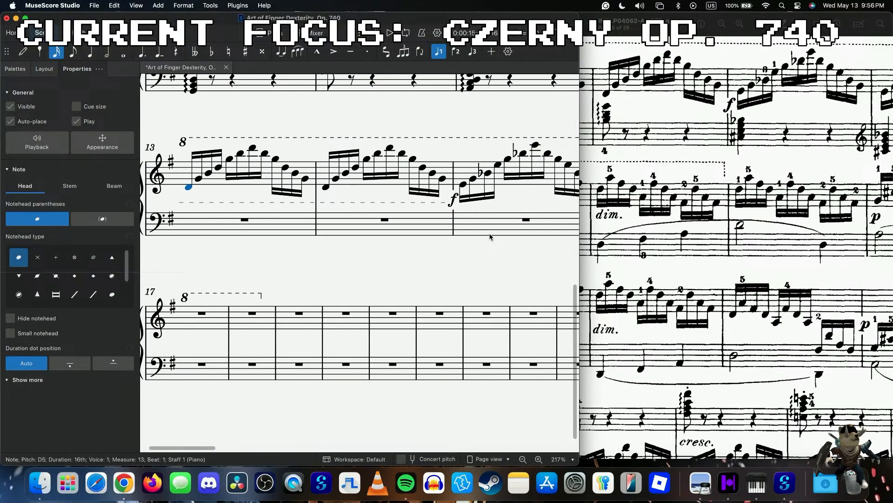
scroll(332, 225, up, 4)
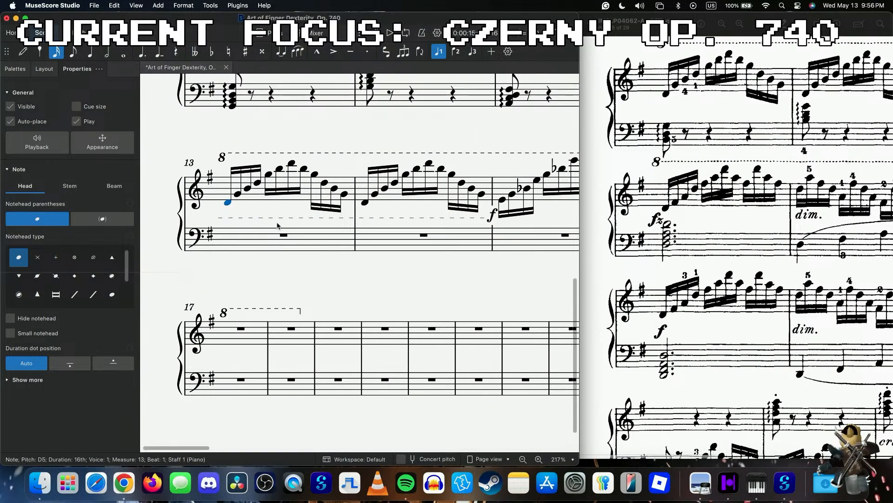
click(247, 181)
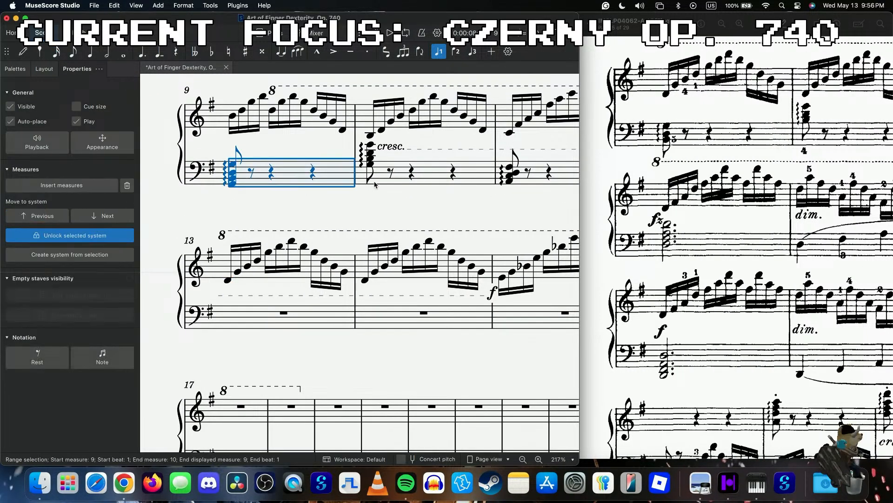
shift+click(379, 182)
click(248, 328)
key(ctrl+shift+Right)
- Remove the lowest note, G2, from the left-hand chord at the start of measure 13
scroll(252, 322, up, 4)
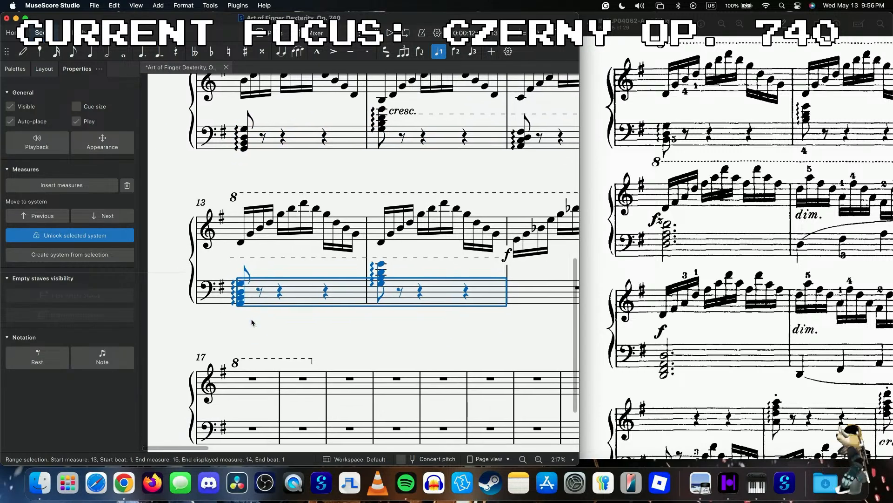
scroll(251, 323, up, 4)
click(238, 284)
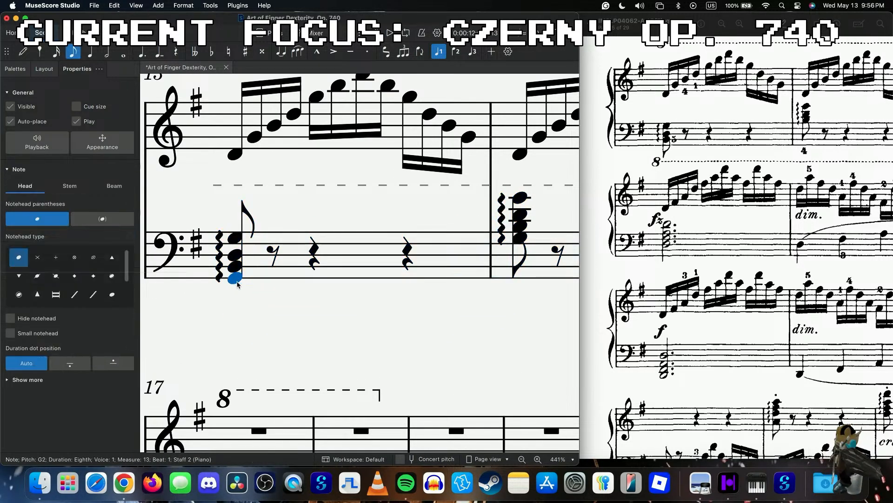
key(ctrl+alt+Up)
scroll(389, 299, right, 2)
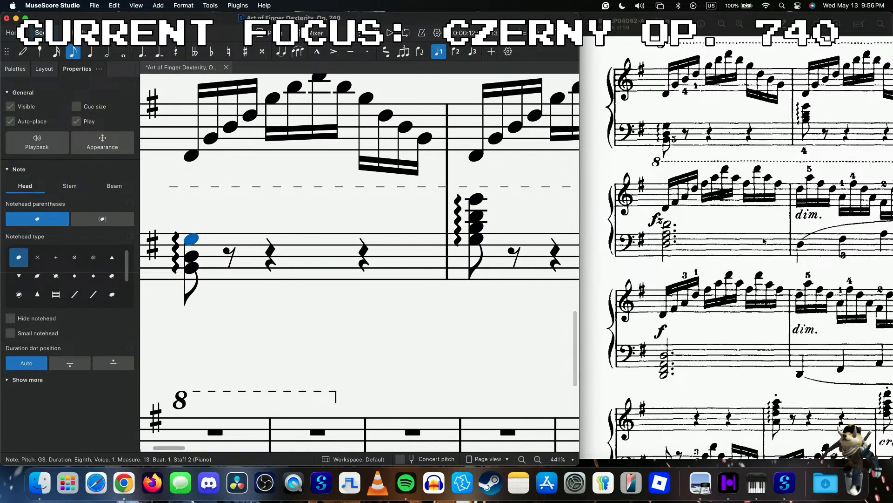
scroll(735, 233, right, 3)
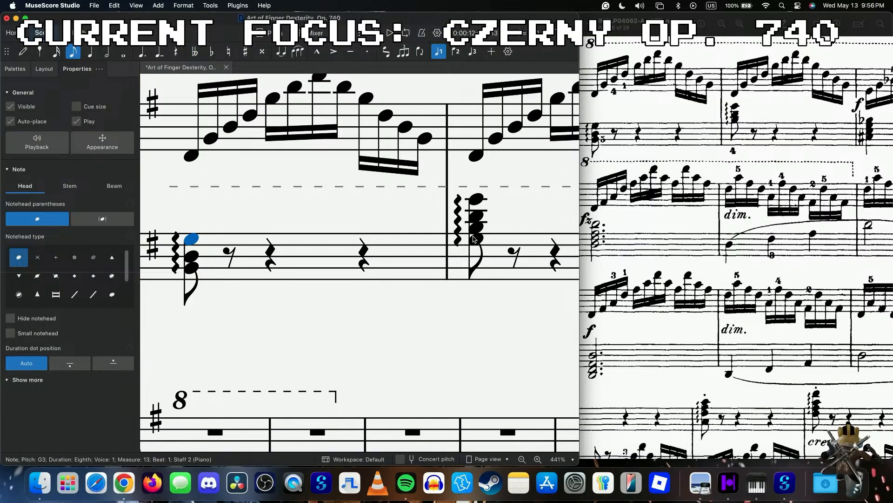
- Play back the passage from measure 13's left-hand chord
key(ctrl+alt+Up)
scroll(477, 252, left, 10)
click(306, 261)
key(space)
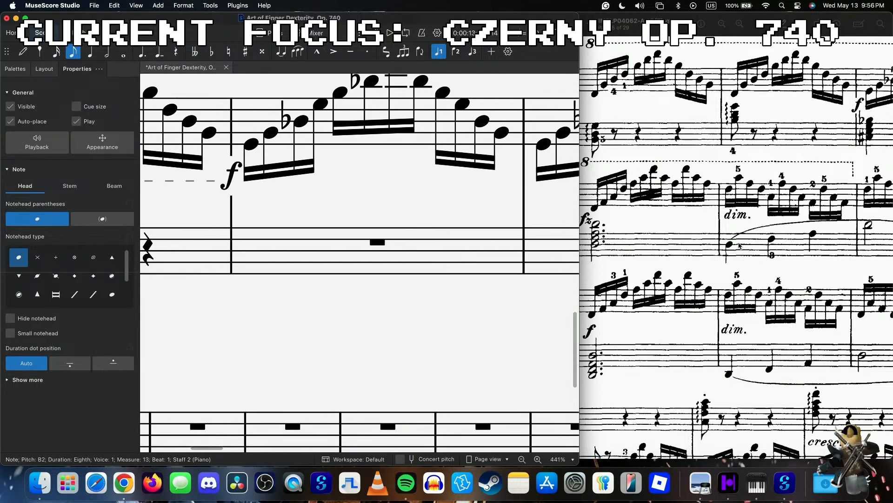
- Enter a quarter-note chord of C♯3, E3, G3 and B♭3 on beat 1 of measure 15 in the left hand
click(375, 260)
key(n)
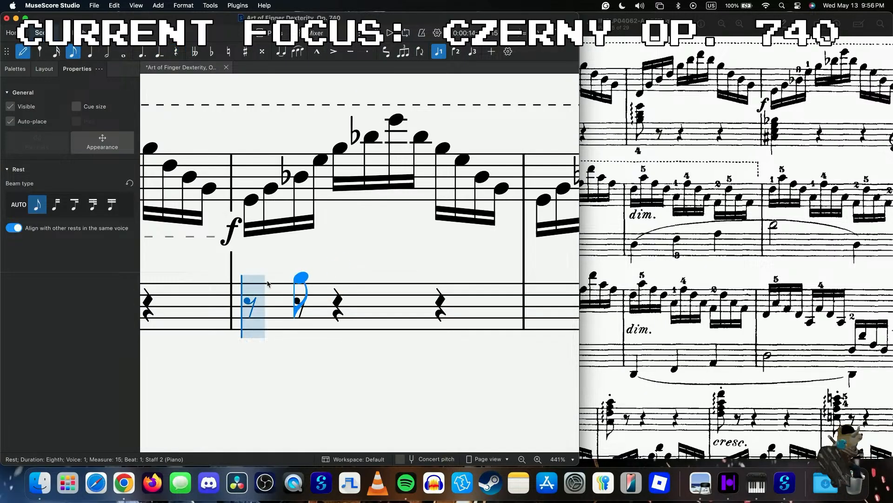
key(5)
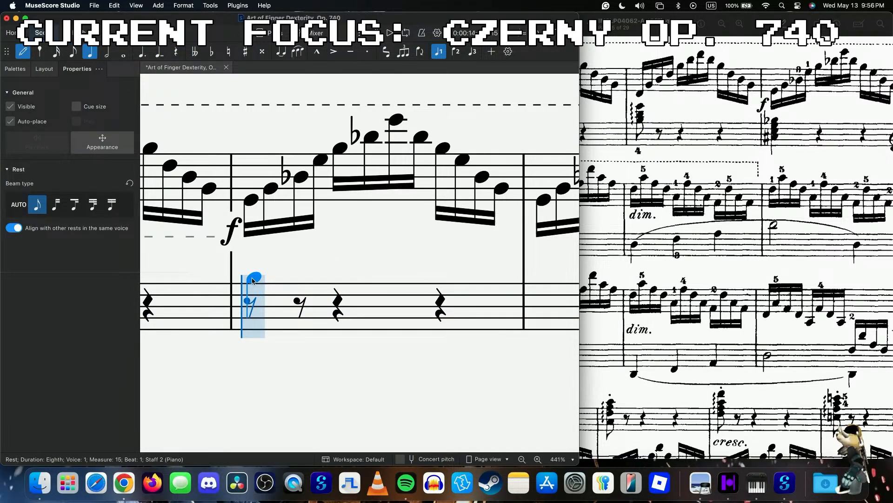
click(253, 280)
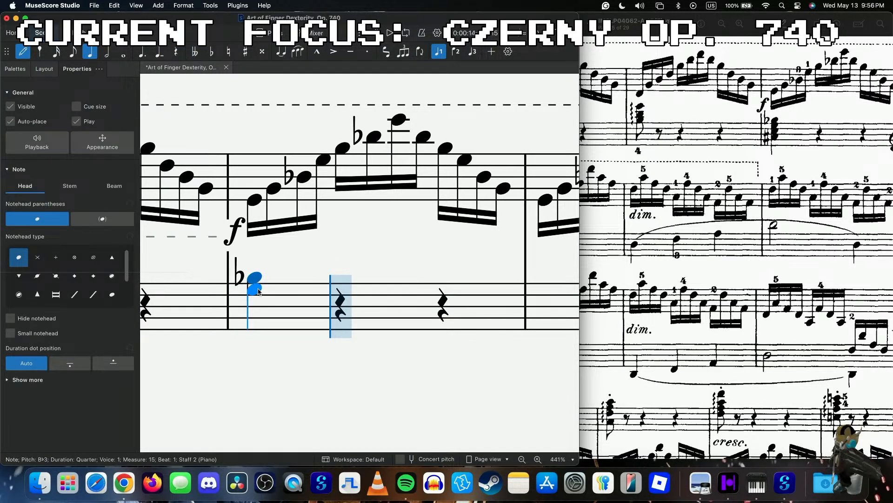
click(259, 290)
click(259, 302)
click(258, 314)
key(Up)
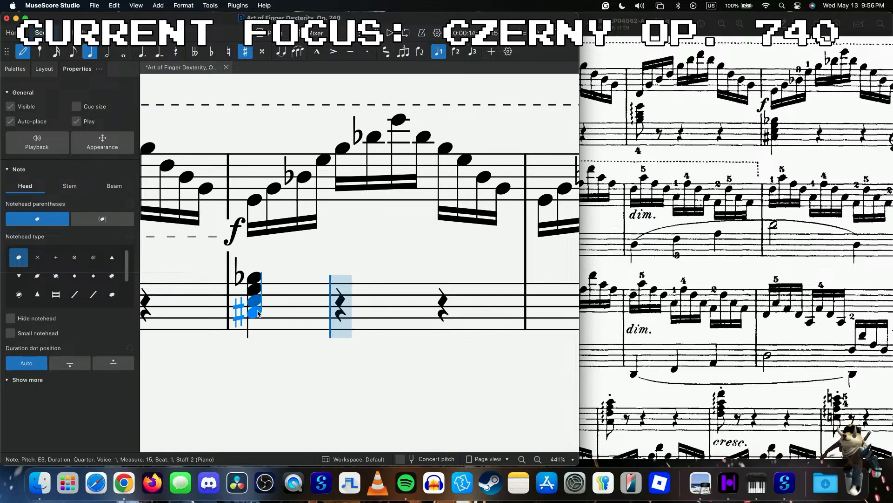
key(Escape)
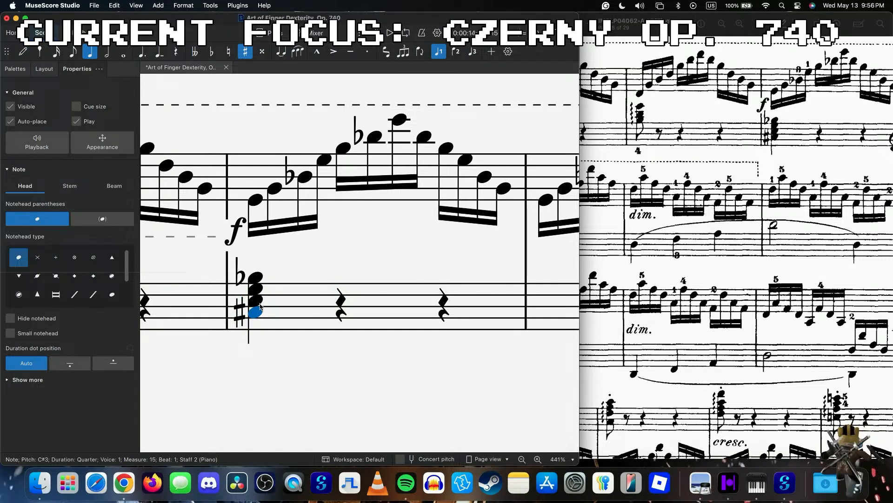
- Play back measure 15 from its left-hand chord to check the notes
key(alt+Up)
key(alt+Up)
key(alt+Up)
click(257, 313)
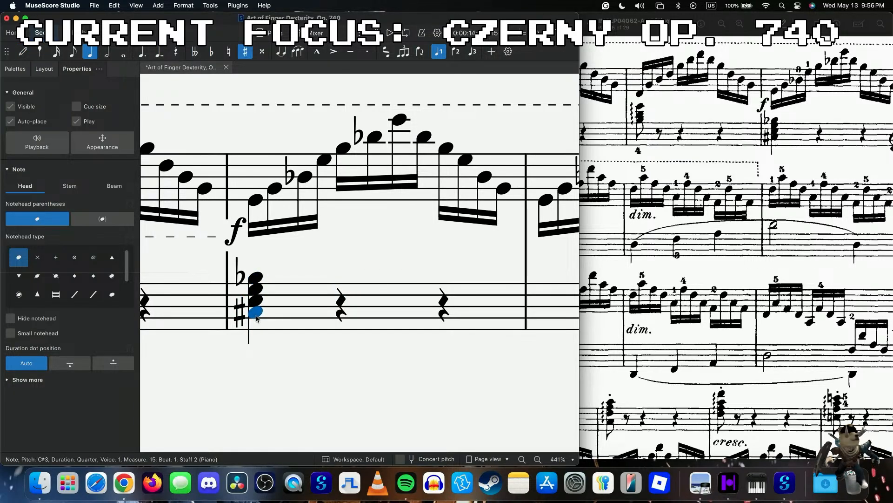
key(space)
key(space)
- Divide measure 16's left-hand rest into quarter rests and add a treble clef change before its first beat
scroll(579, 274, right, 1)
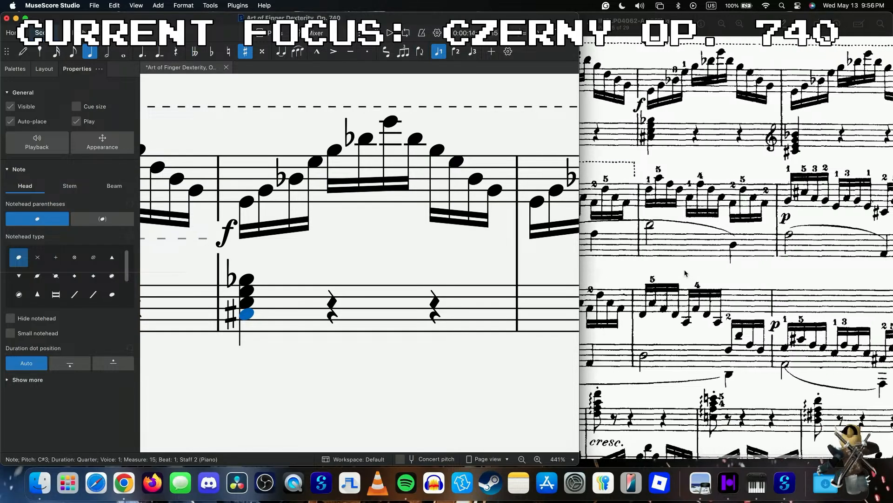
click(554, 307)
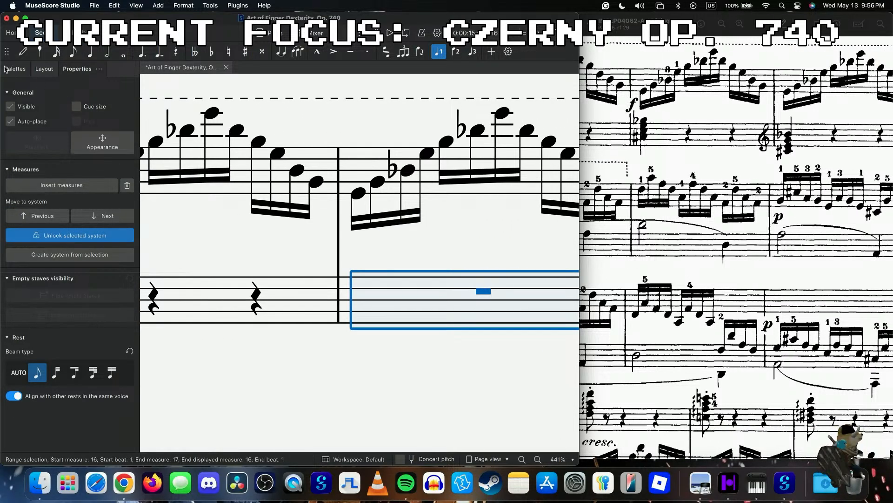
click(6, 69)
key(5)
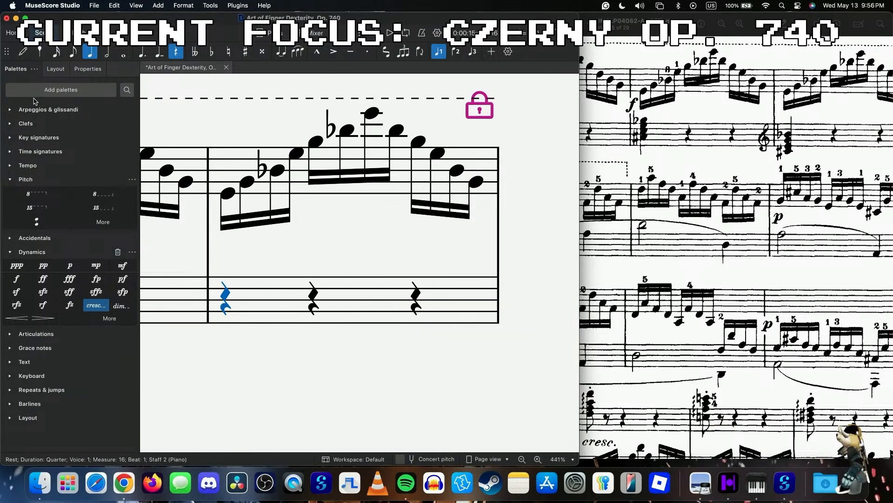
click(10, 124)
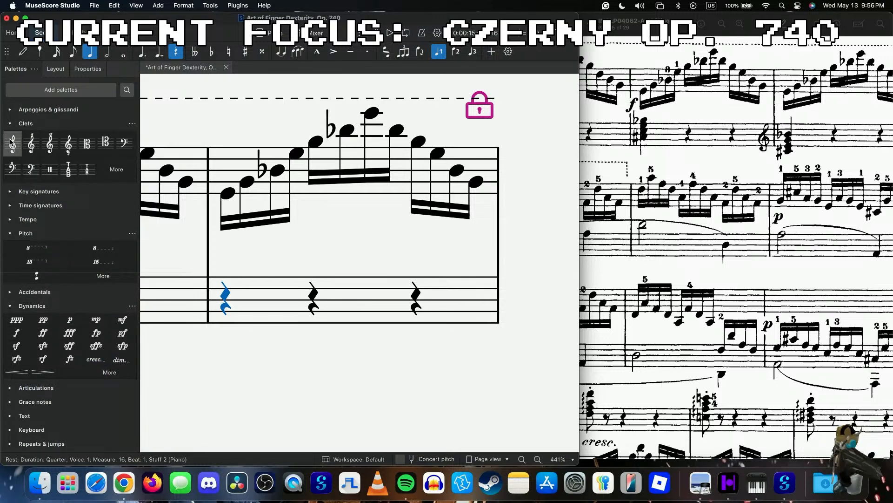
click(12, 142)
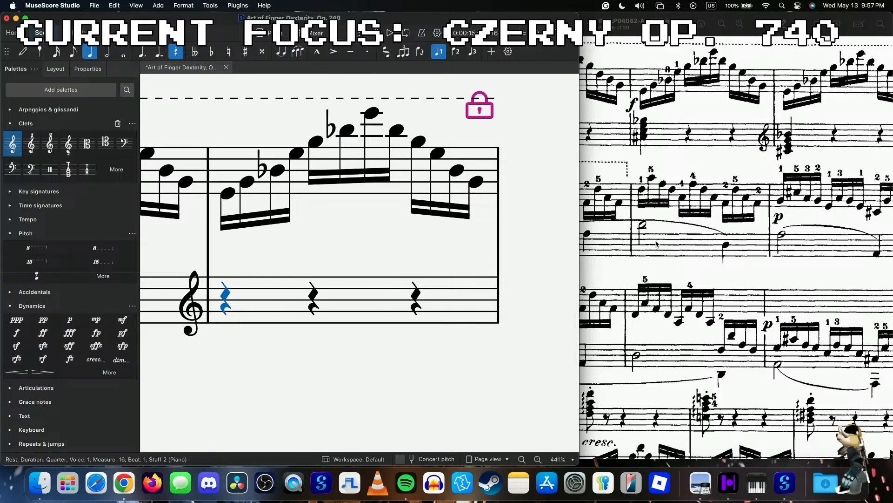
key(n)
key(Escape)
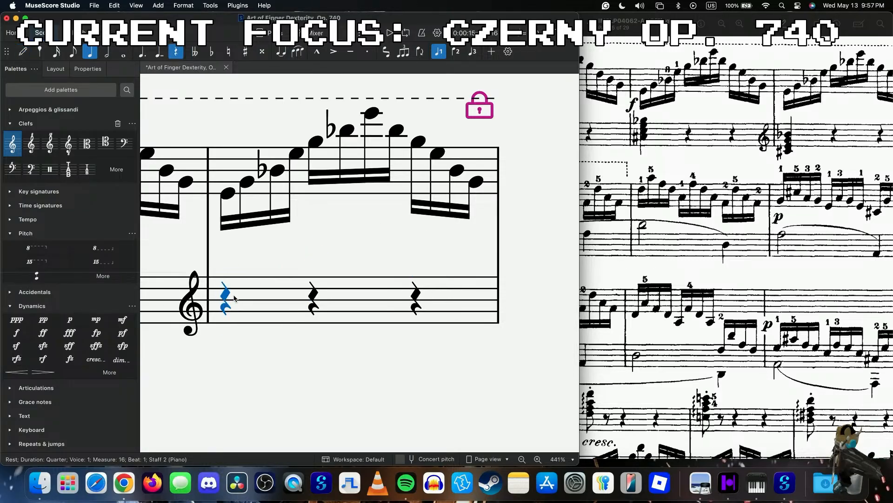
- Copy the left-hand chord of measure 15 onto the first beat of the left hand in measure 16
scroll(234, 298, left, 3)
scroll(234, 298, left, 3)
shift+click(469, 322)
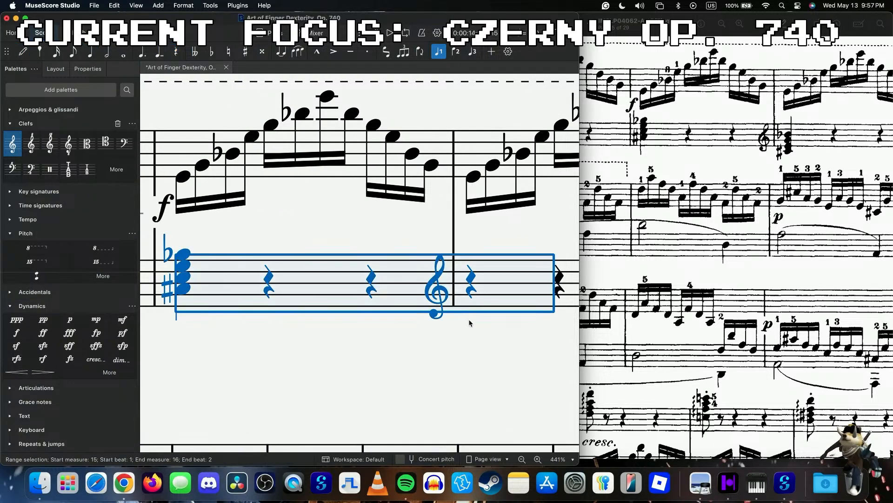
click(467, 288)
click(185, 291)
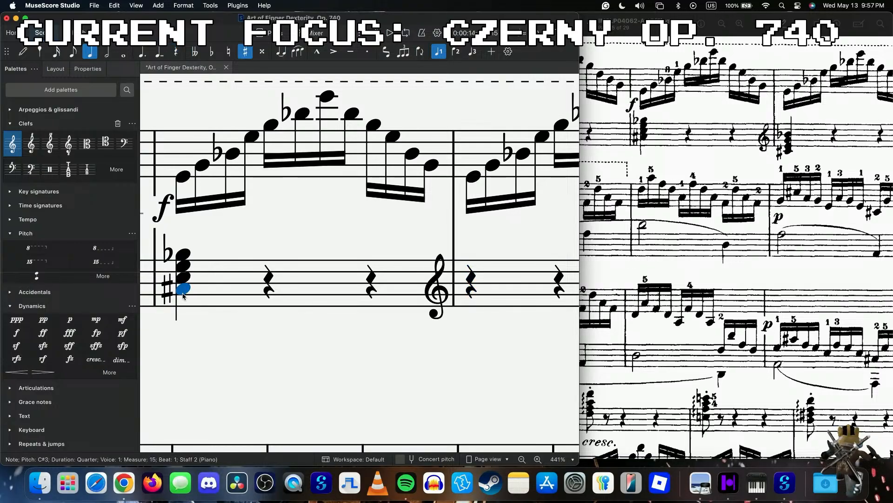
shift+click(185, 291)
key(super+c)
click(475, 283)
key(super+v)
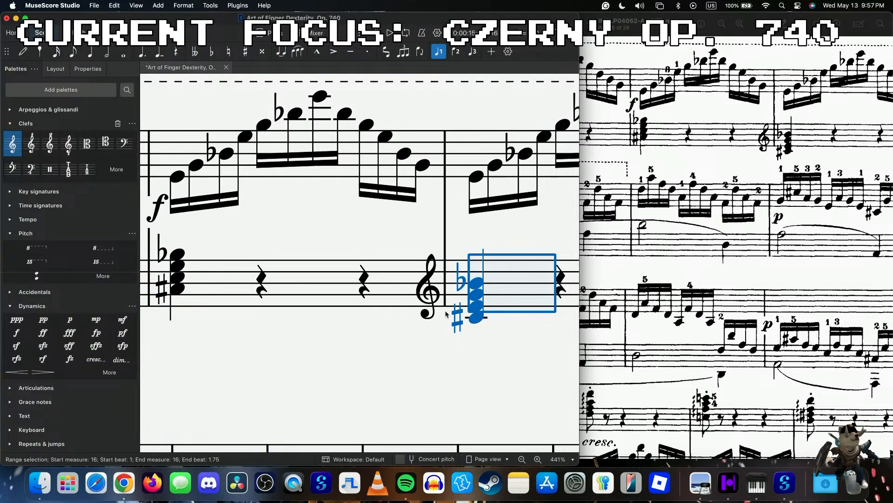
- Play back from measure 16's left-hand chord and again from the first right-hand note of measure 15
click(476, 282)
key(space)
key(space)
scroll(490, 293, down, 5)
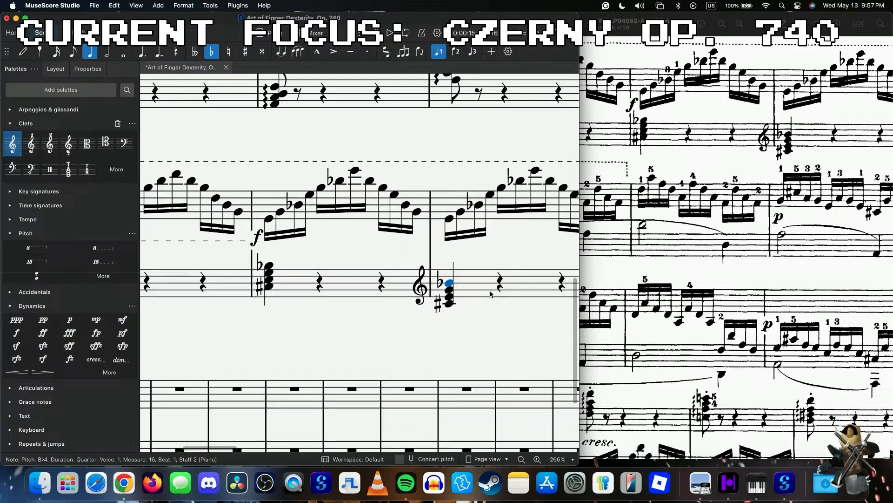
key(Escape)
click(285, 223)
key(space)
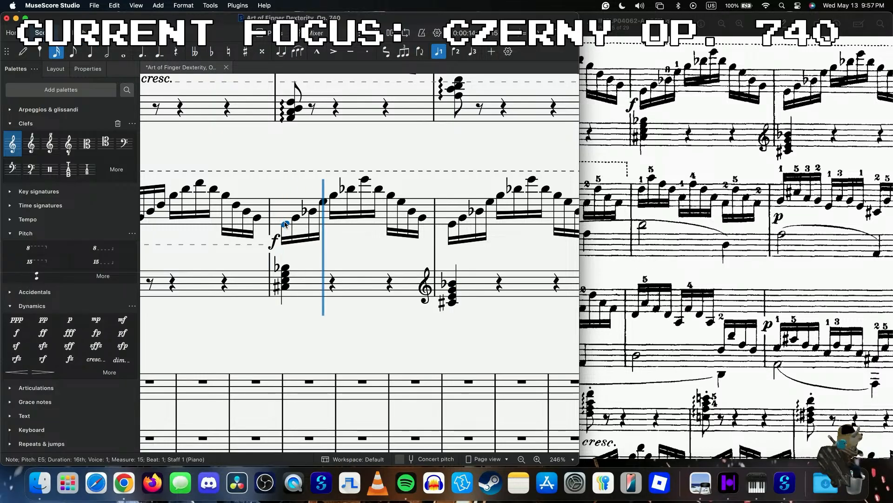
key(space)
- Change the left-hand staff back to bass clef at measure 17
scroll(736, 279, right, 3)
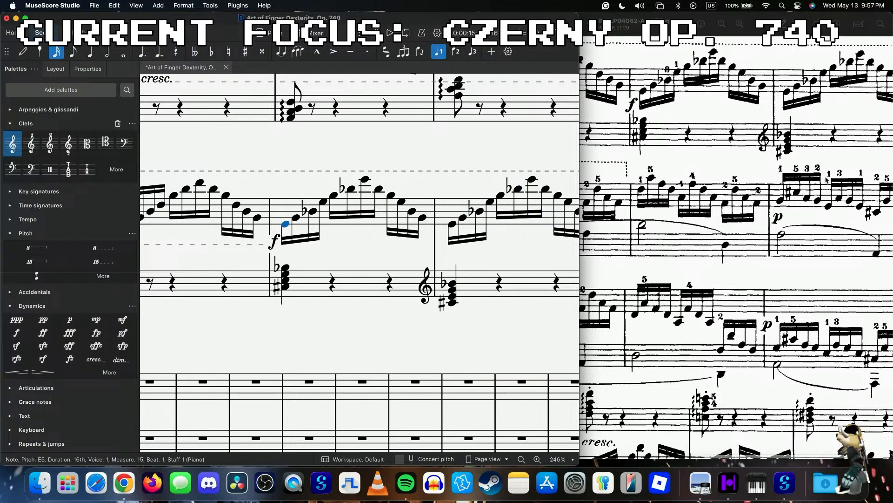
scroll(488, 352, right, 5)
scroll(488, 351, down, 5)
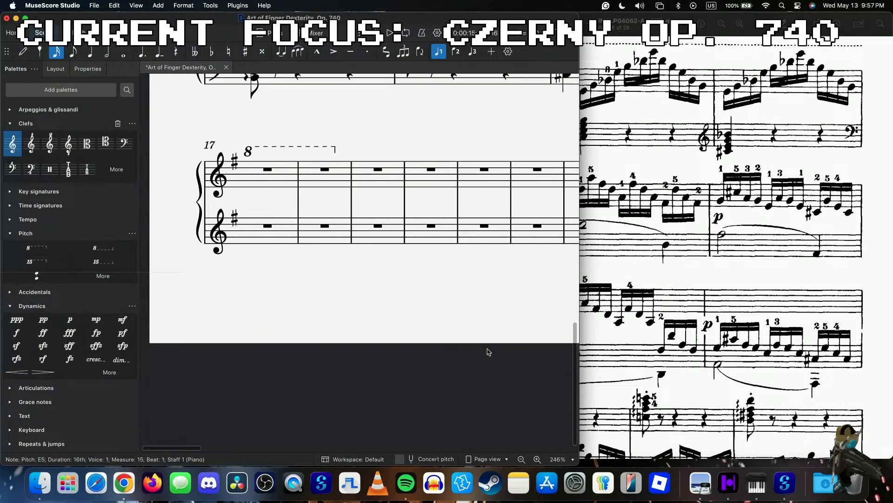
scroll(489, 351, left, 4)
click(311, 326)
scroll(590, 255, left, 2)
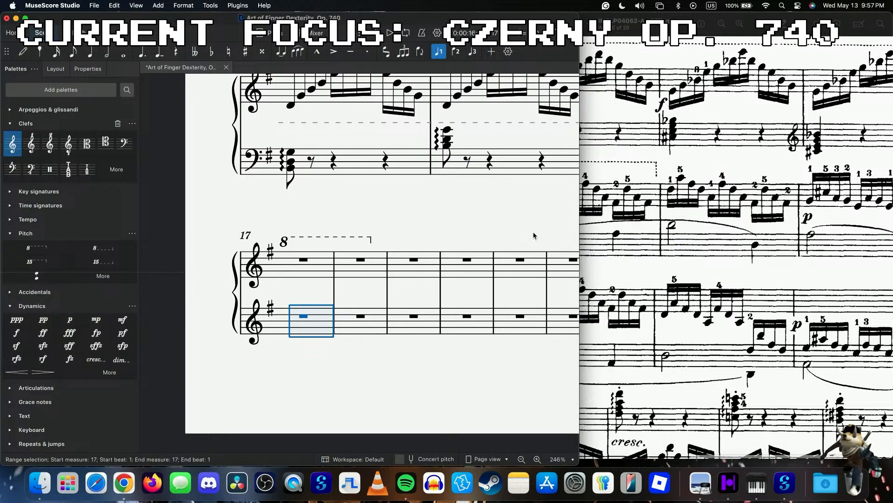
click(125, 143)
- Enter the sixteenth notes D5, F♯5, A5 and D6 on beat 1 of measure 17 in the right hand
scroll(629, 310, down, 10)
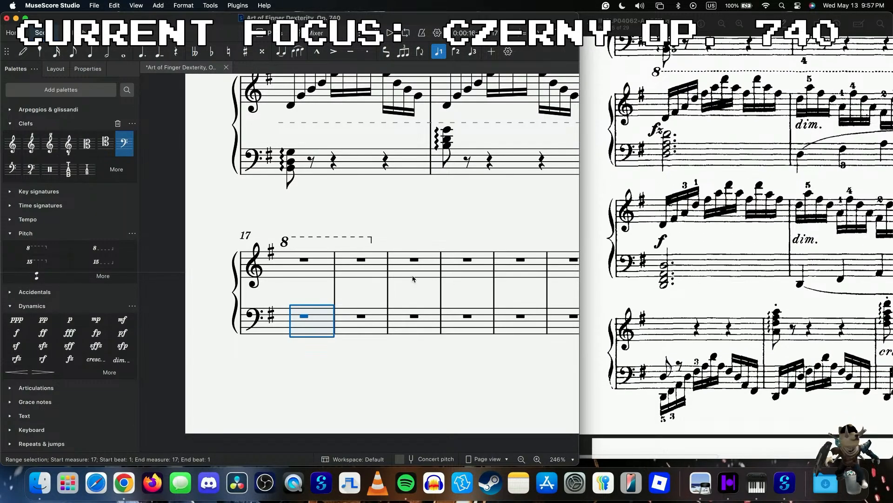
click(320, 268)
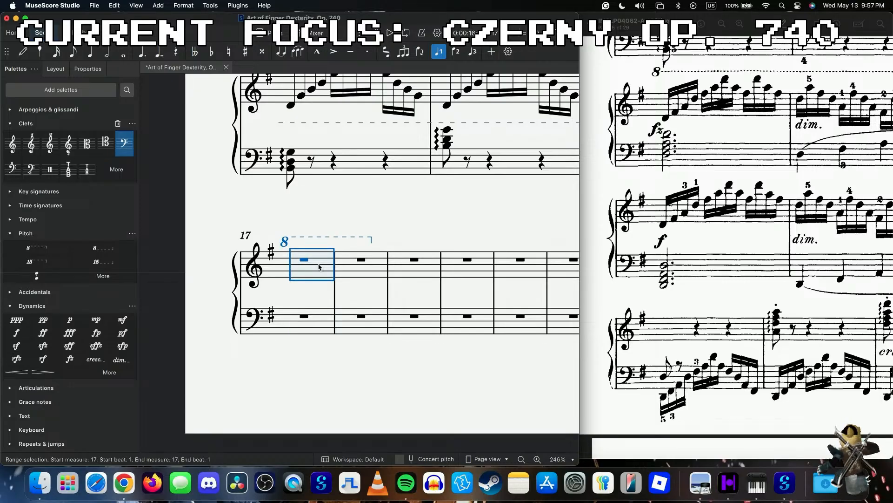
scroll(319, 266, up, 3)
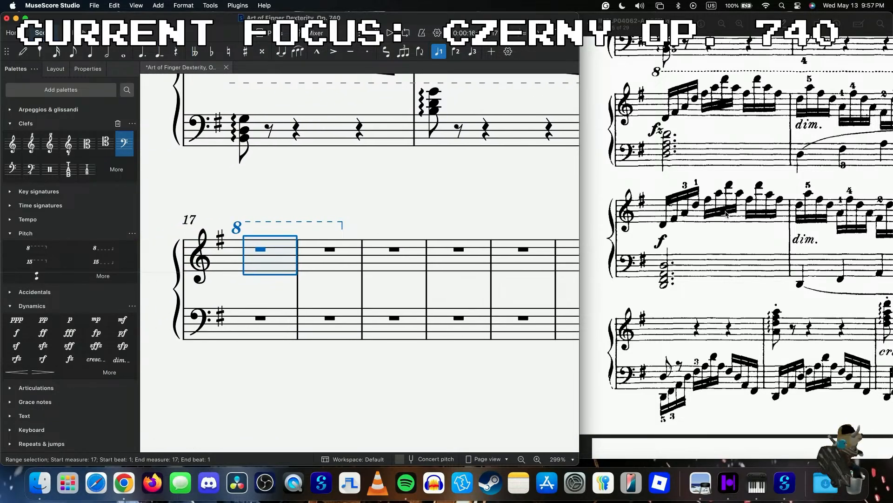
key(3)
key(n)
scroll(683, 210, right, 3)
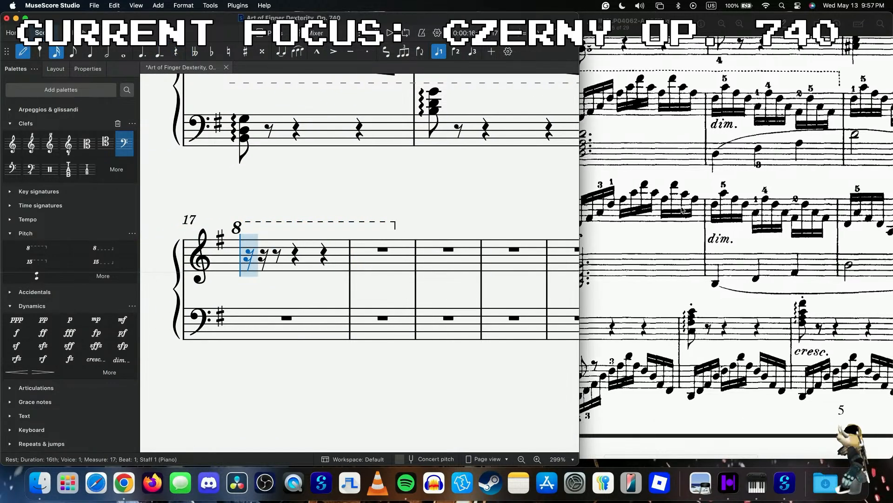
click(251, 275)
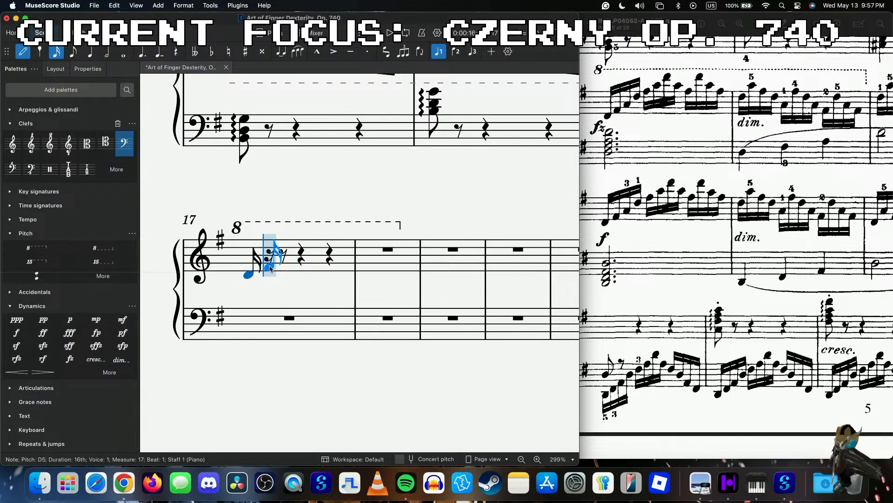
click(270, 268)
click(277, 261)
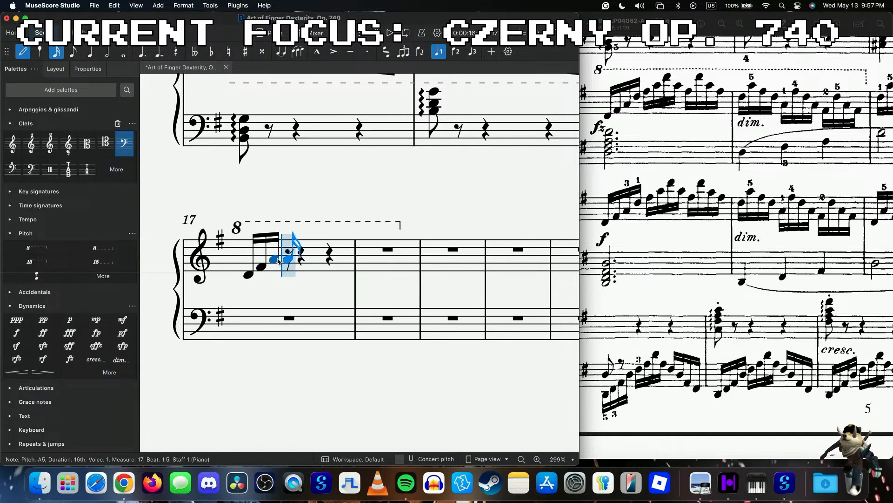
click(290, 251)
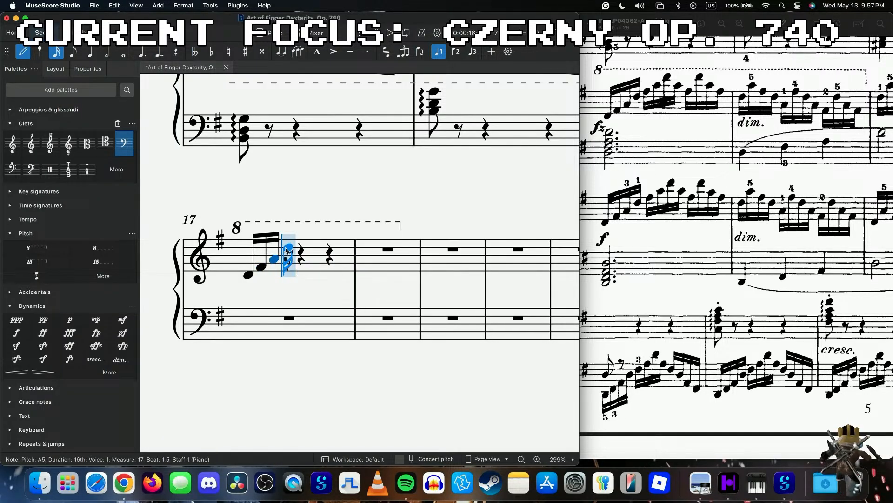
click(287, 247)
- Complete measure 17's right hand with the sixteenth notes F♯6, A6, D7, A6, F♯6, D7, A6 and F♯6
click(307, 241)
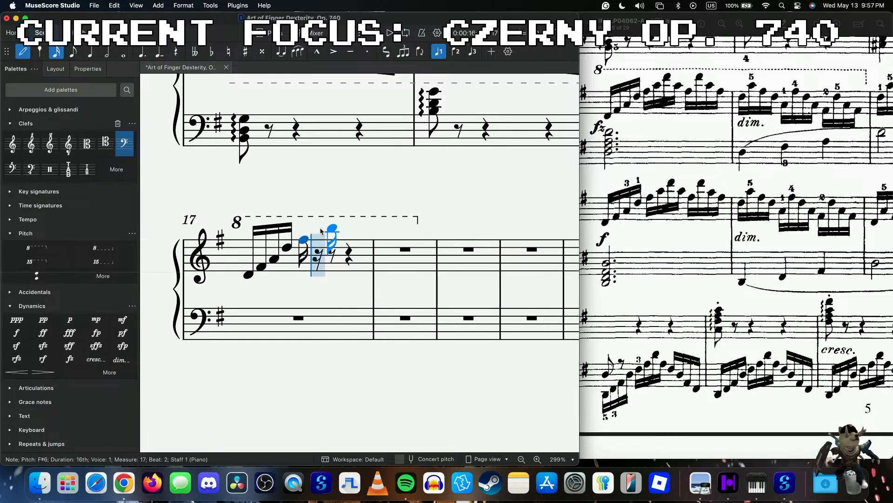
click(318, 231)
click(331, 223)
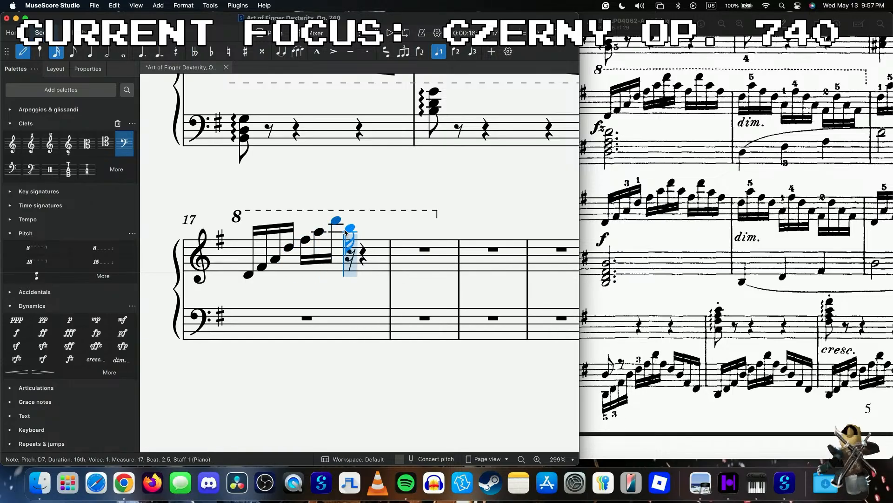
click(347, 232)
click(365, 240)
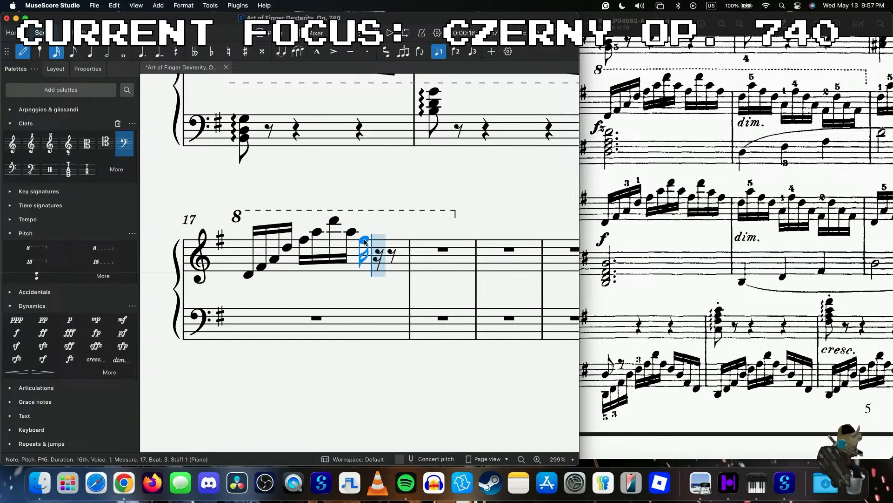
click(376, 224)
click(392, 232)
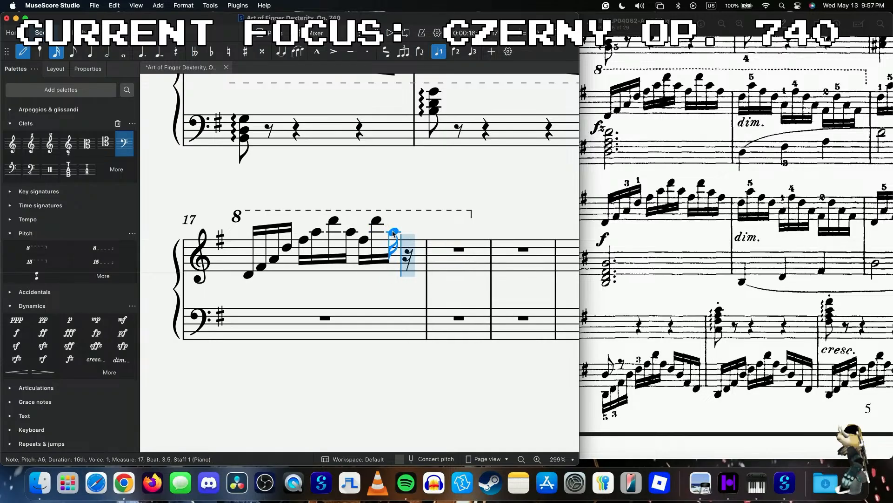
click(411, 242)
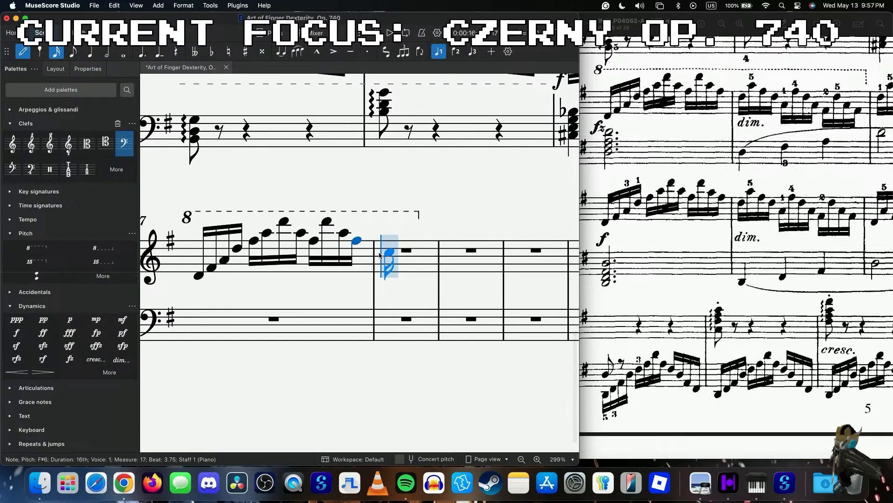
- Enter the sixteenth notes D6, A6, F♯6, D6, A5, F♯6, D6 and A5 on beats 1 and 2 of measure 18's right hand
click(385, 250)
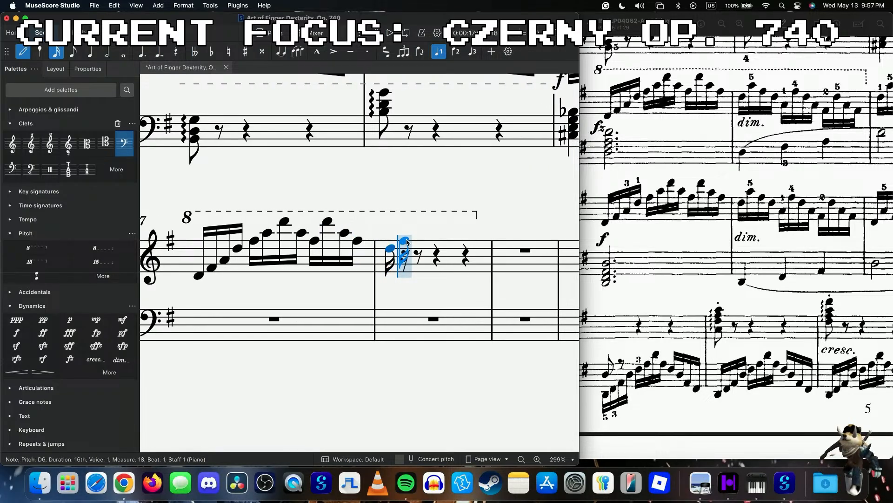
click(405, 233)
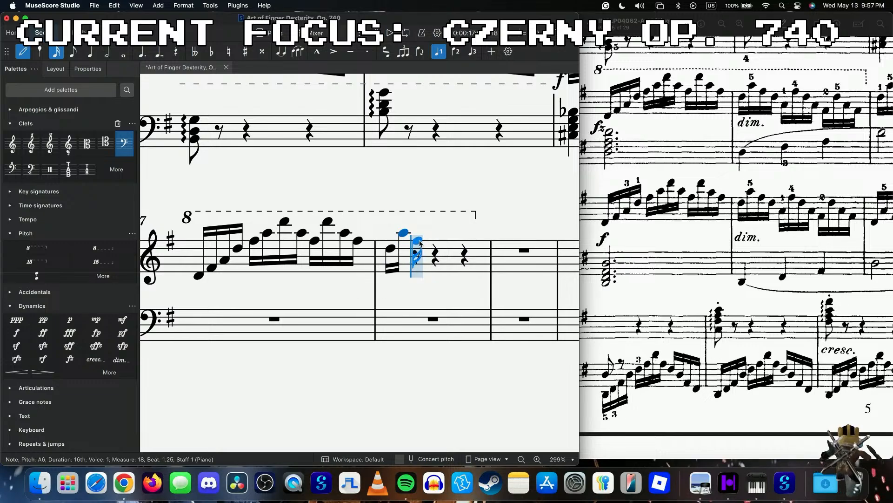
click(420, 242)
click(431, 250)
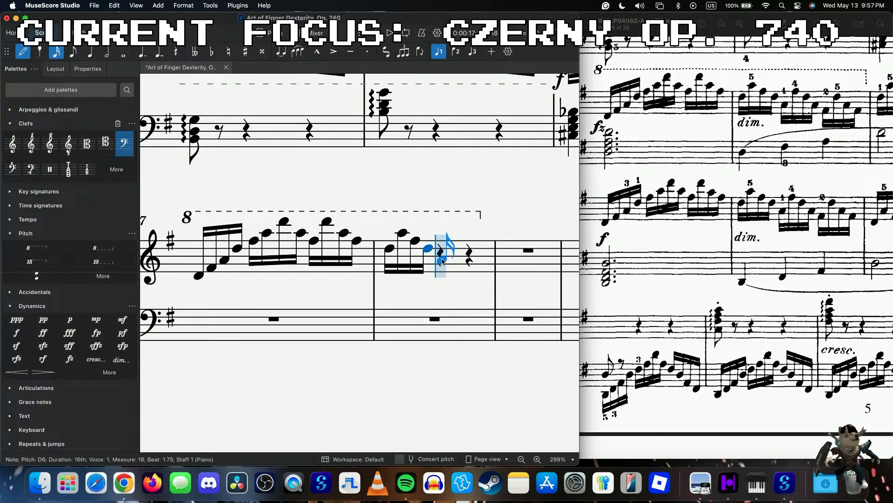
click(442, 261)
click(460, 241)
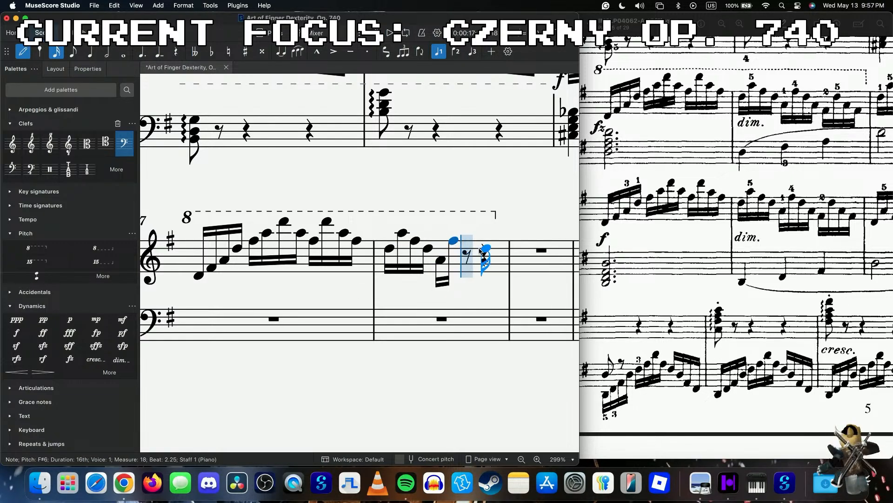
click(472, 248)
click(479, 261)
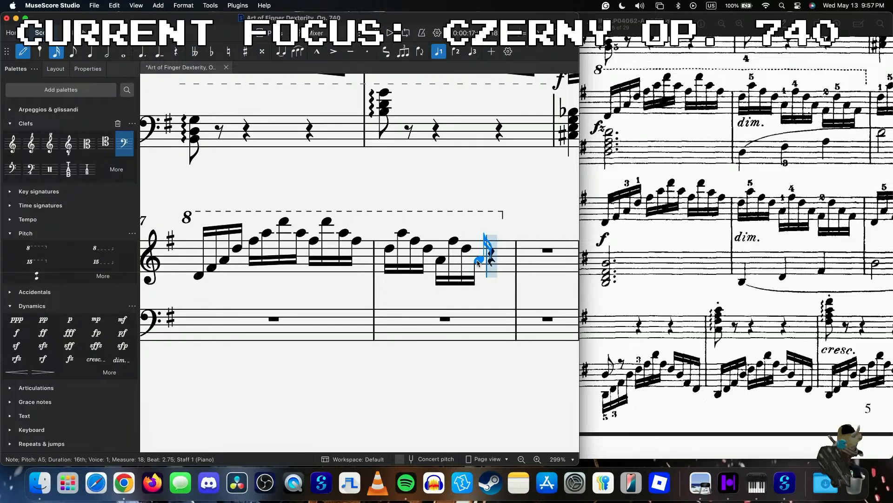
- Complete measure 18's right hand with the sixteenth notes F♯5, D6, A5 and F♯5 on beat 3, and leave note input
scroll(478, 262, right, 2)
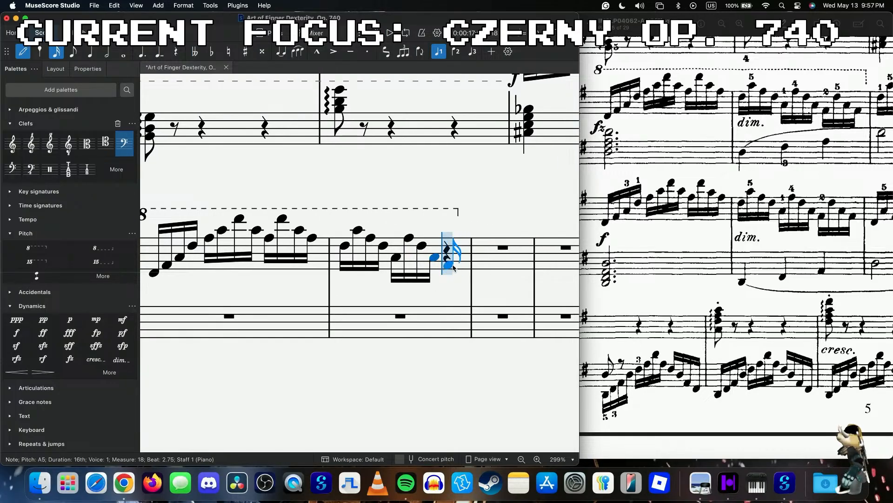
click(476, 252)
click(476, 248)
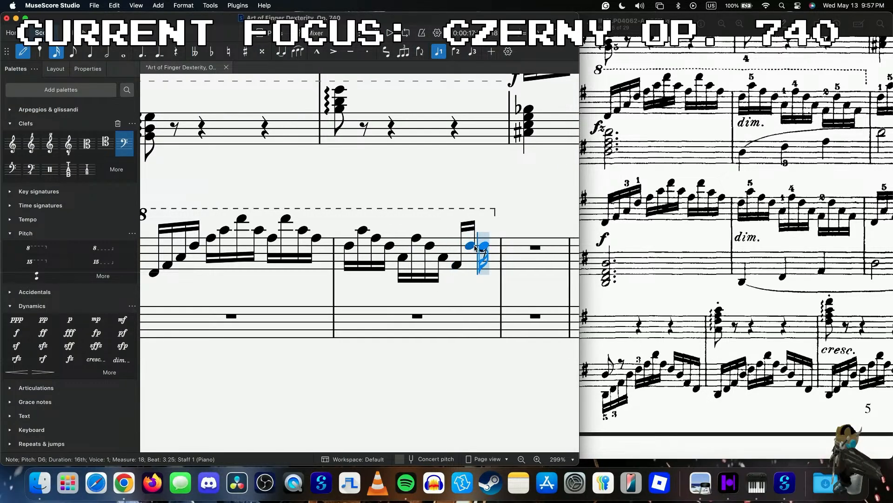
click(485, 257)
click(495, 265)
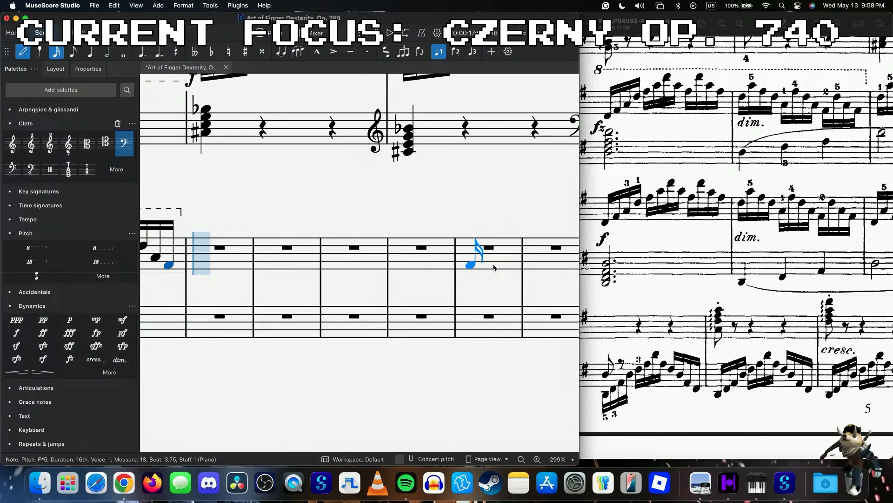
key(Escape)
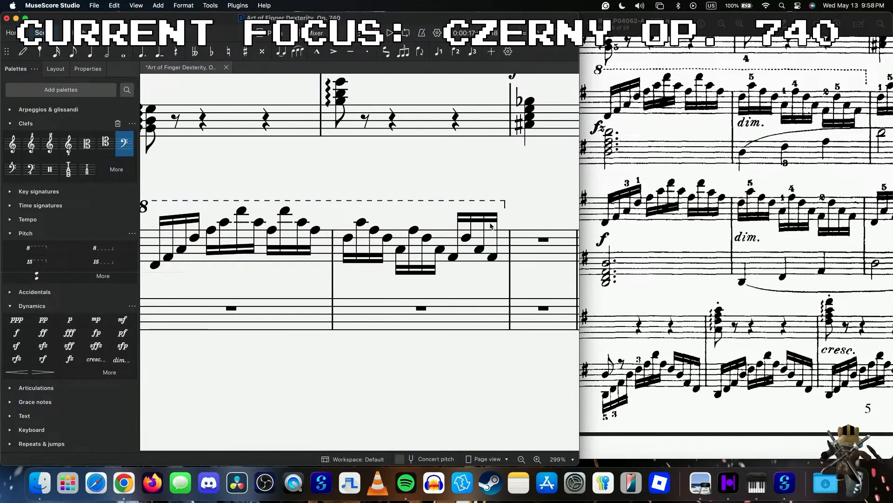
- Set the beam direction of measure 18's beat 3 sixteenth notes to down
click(477, 215)
click(83, 68)
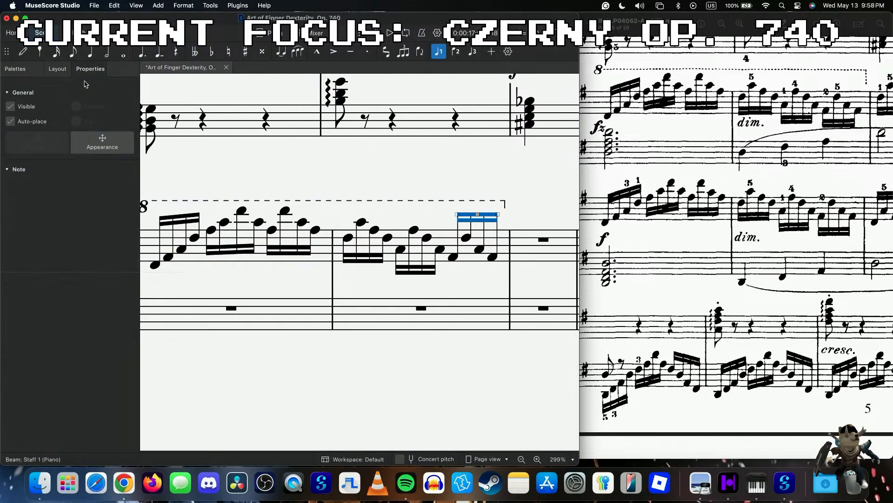
click(69, 293)
- Play back from the first right-hand note of measure 17
drag(350, 275, 458, 242)
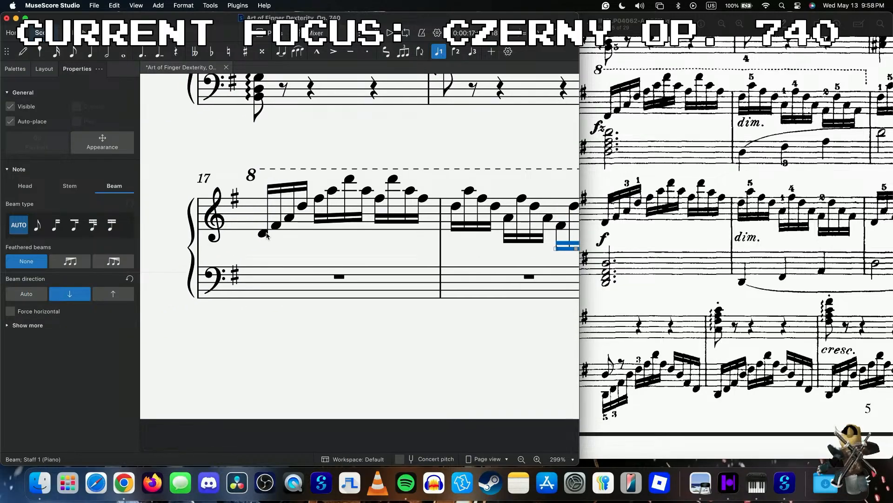
click(262, 233)
key(space)
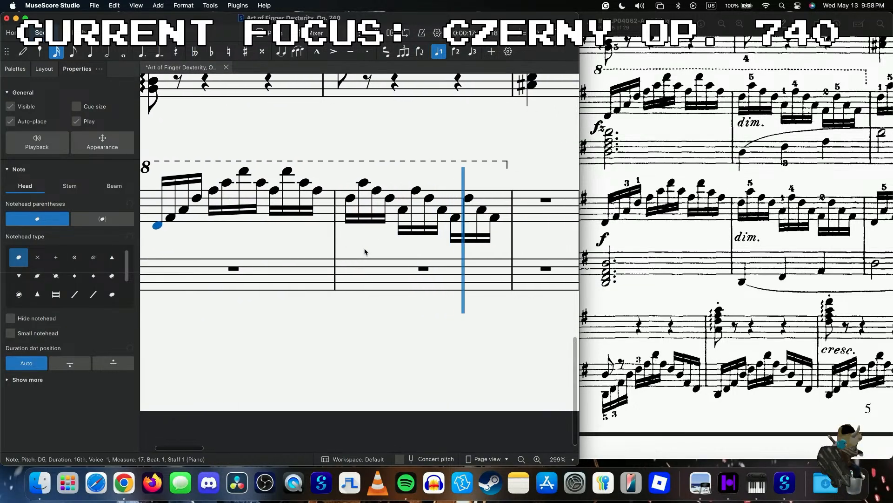
- Play back measures 17 and 18 of the upper staff to check the entered notes
key(space)
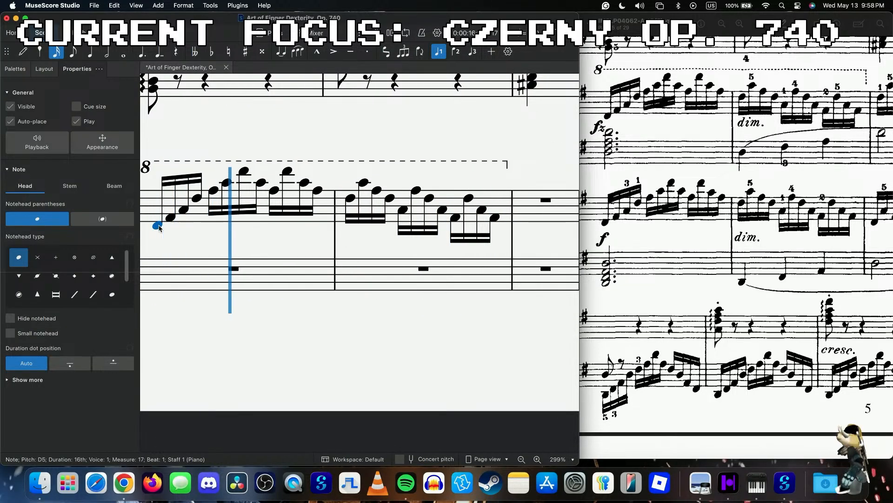
key(space)
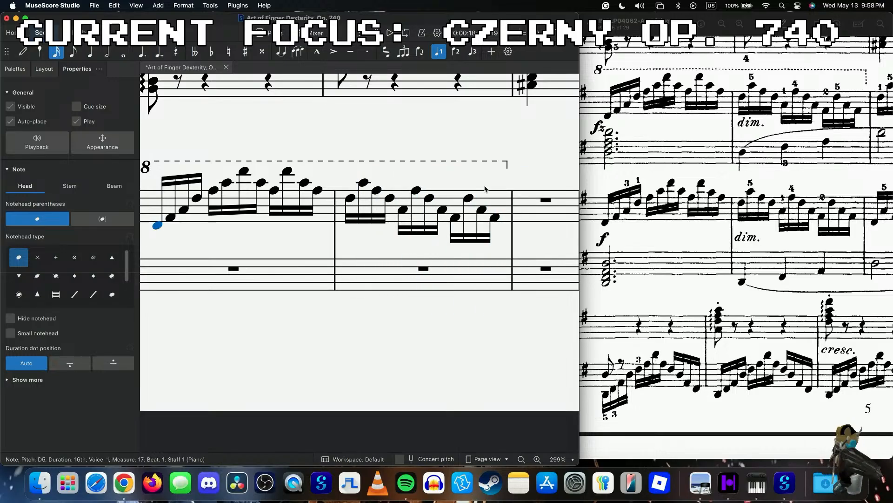
scroll(722, 216, down, 1)
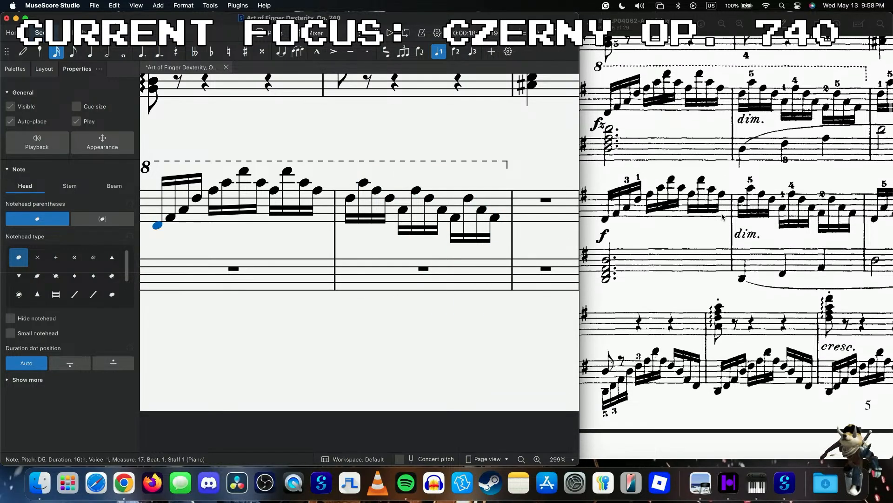
- Copy the upper-staff sixteenth-note pattern of measure 18 and paste it into measure 19
scroll(519, 164, right, 3)
scroll(692, 162, right, 5)
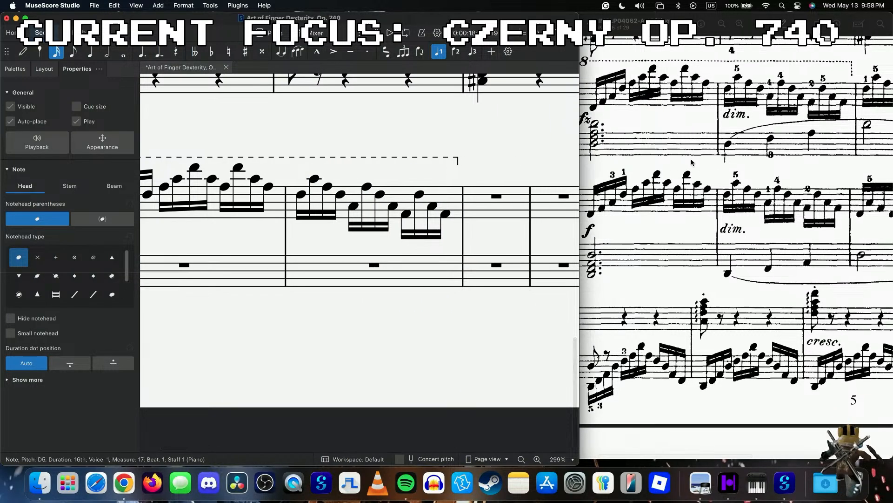
scroll(464, 208, right, 4)
scroll(698, 209, right, 5)
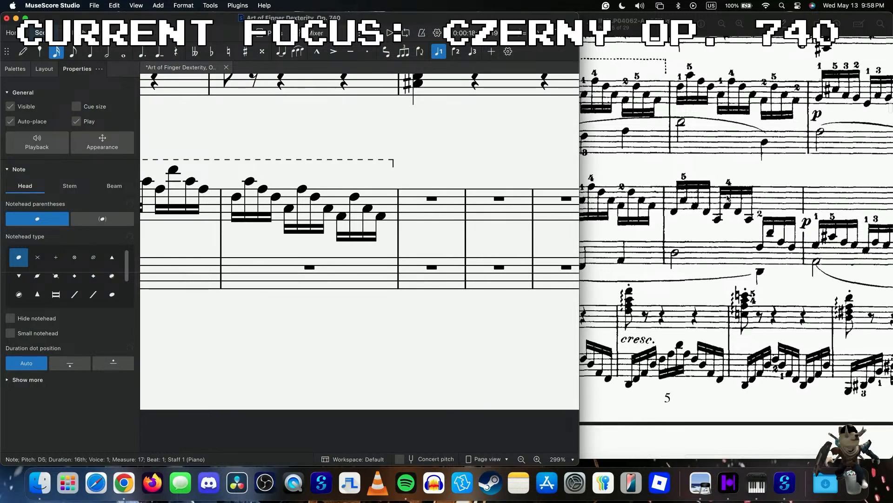
shift+click(379, 219)
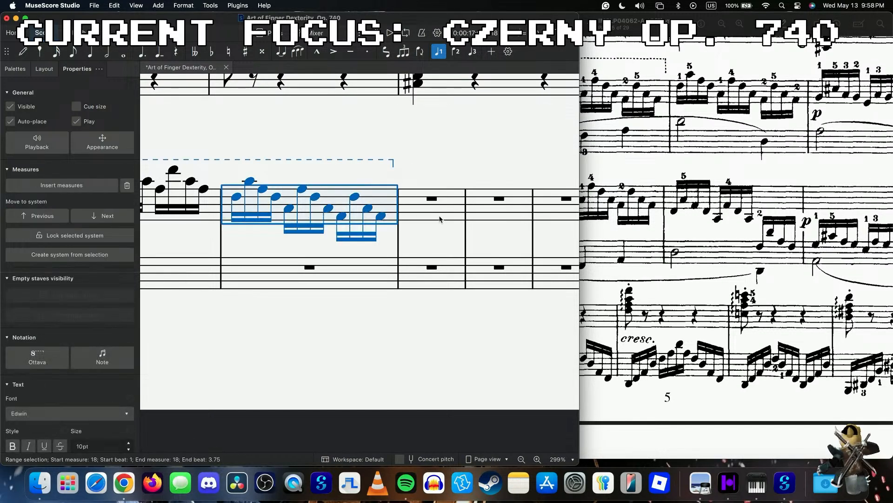
key(ctrl+c)
click(433, 205)
key(ctrl+v)
scroll(730, 204, right, 5)
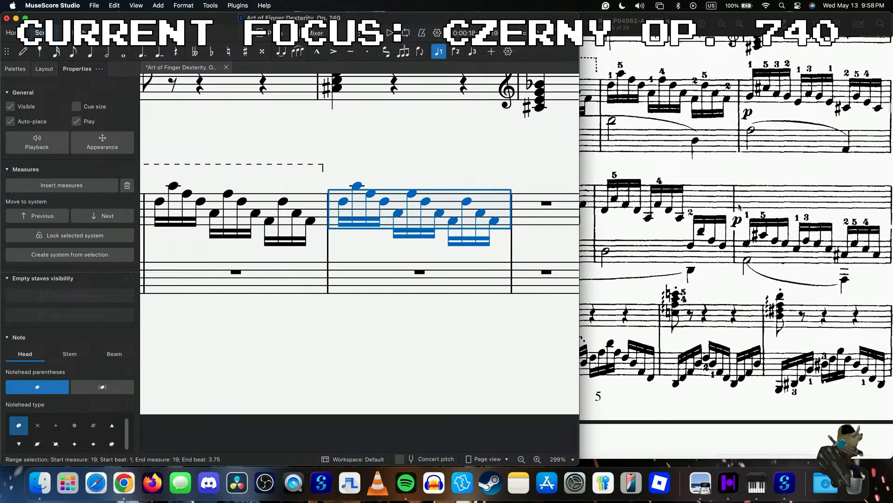
- Play back the pasted passage in measure 19
click(494, 221)
scroll(497, 246, left, 1)
key(space)
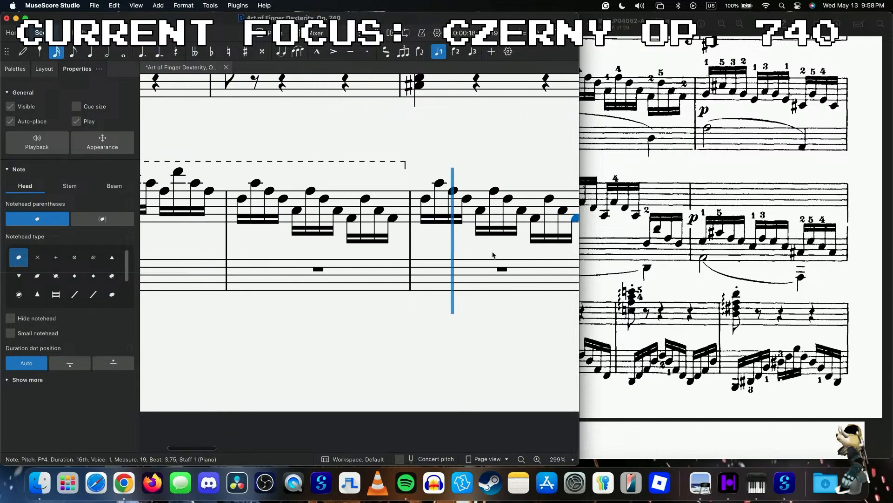
key(space)
scroll(479, 246, right, 3)
click(484, 229)
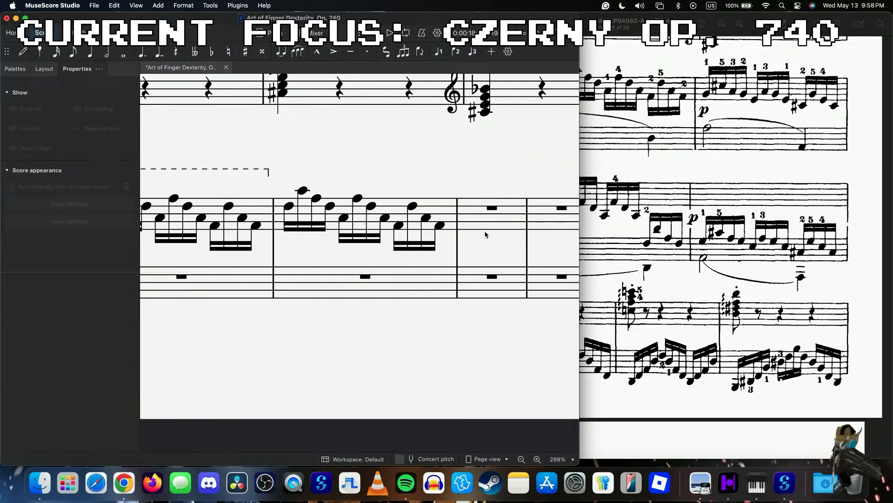
key(ctrl+v)
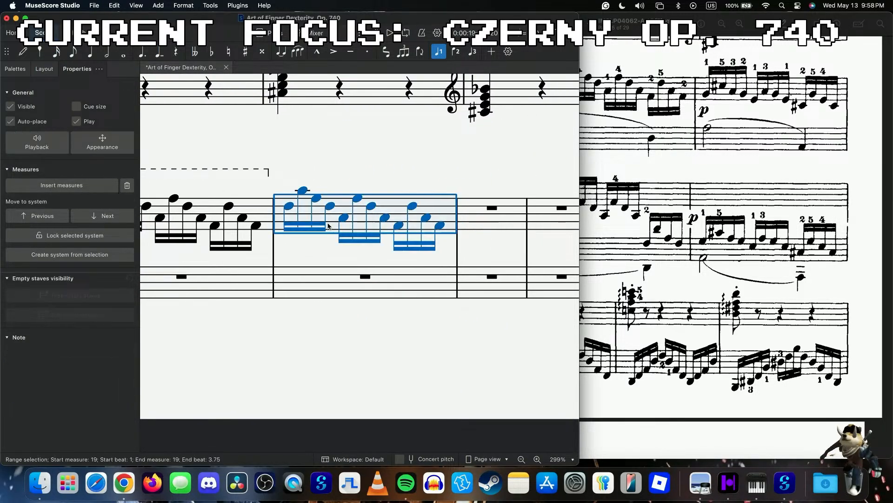
scroll(496, 225, left, 8)
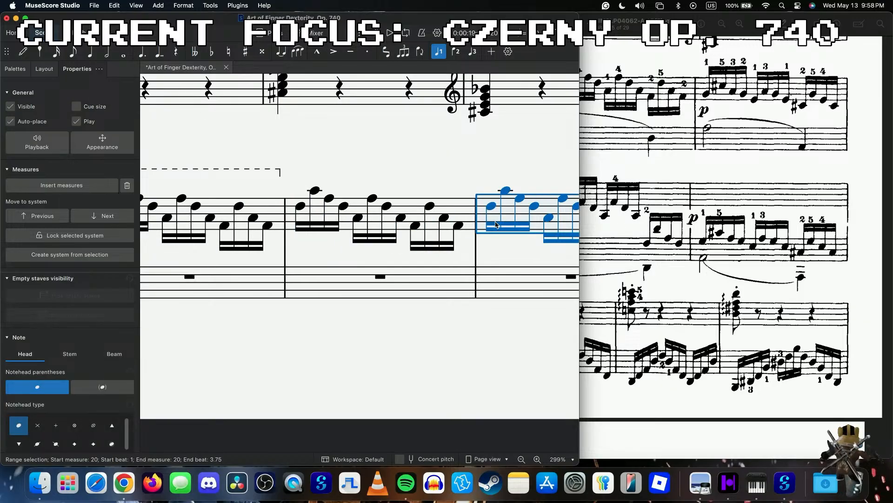
key(Down)
key(Down)
key(Down)
key(Down)
key(Down)
key(Down)
key(Down)
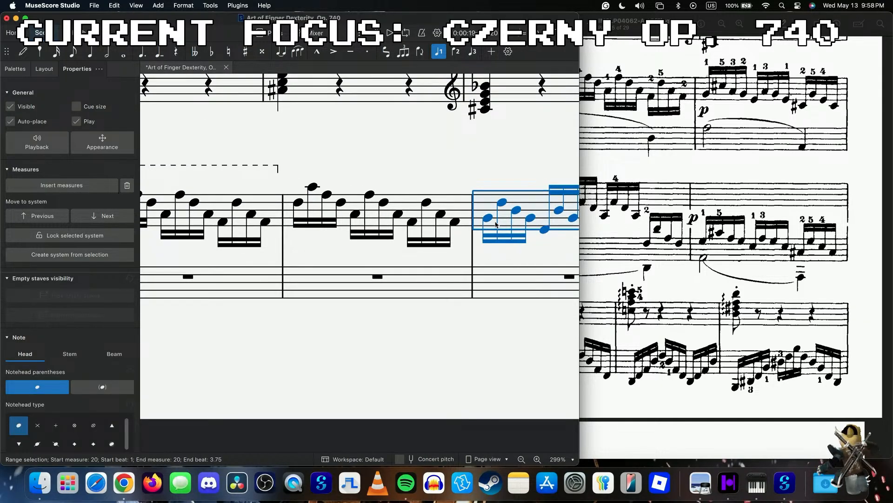
scroll(496, 224, right, 4)
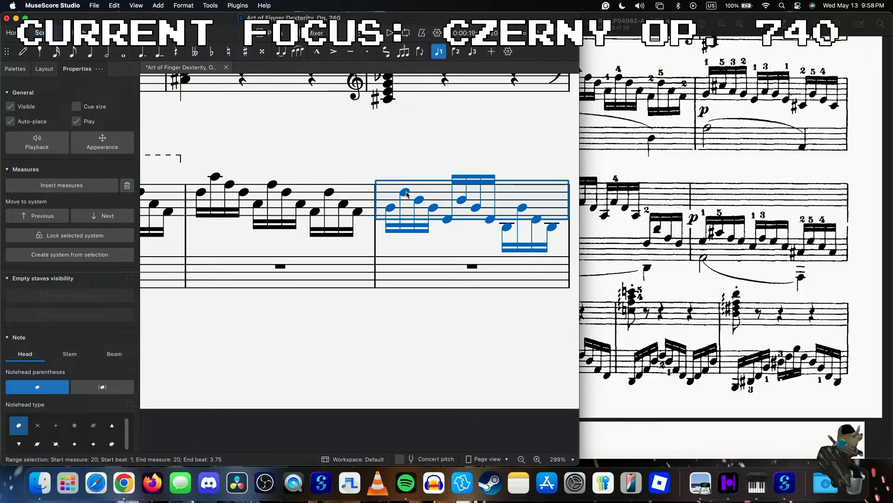
click(405, 192)
click(416, 210)
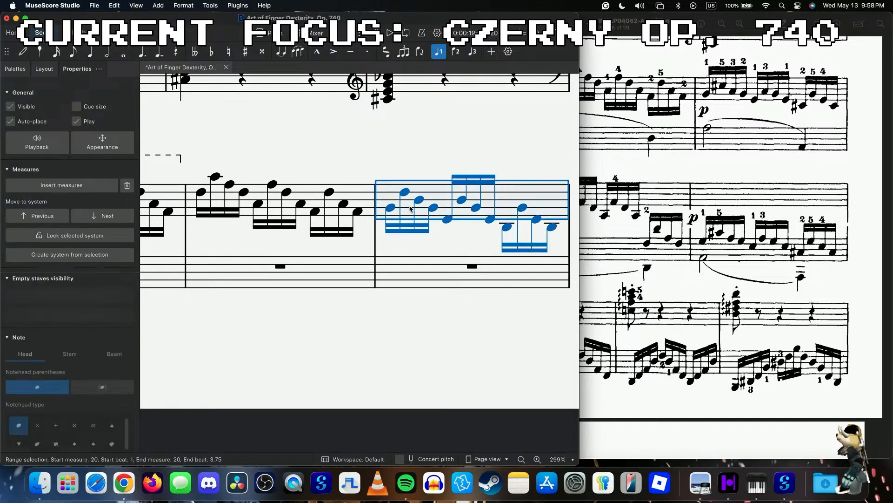
key(Delete)
- Enter the sixteenth notes G4, C#5, A4 and G4 on beat 1 of measure 20 in the upper staff
click(396, 207)
key(n)
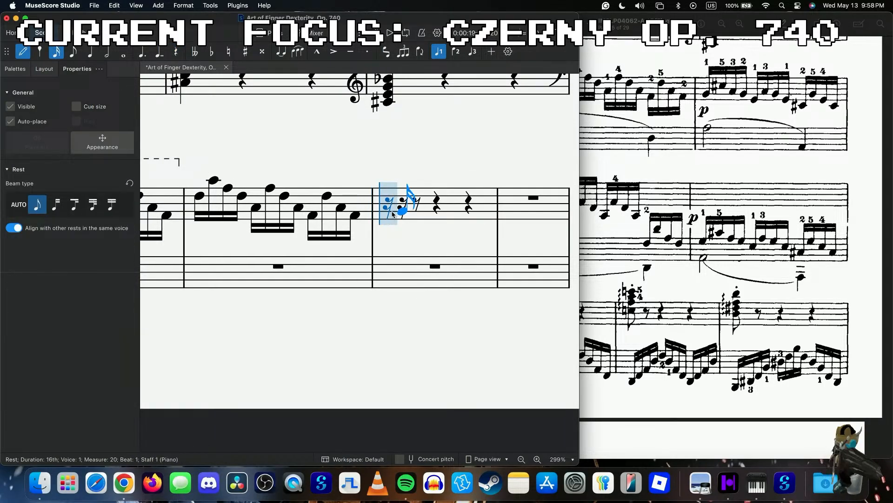
click(389, 213)
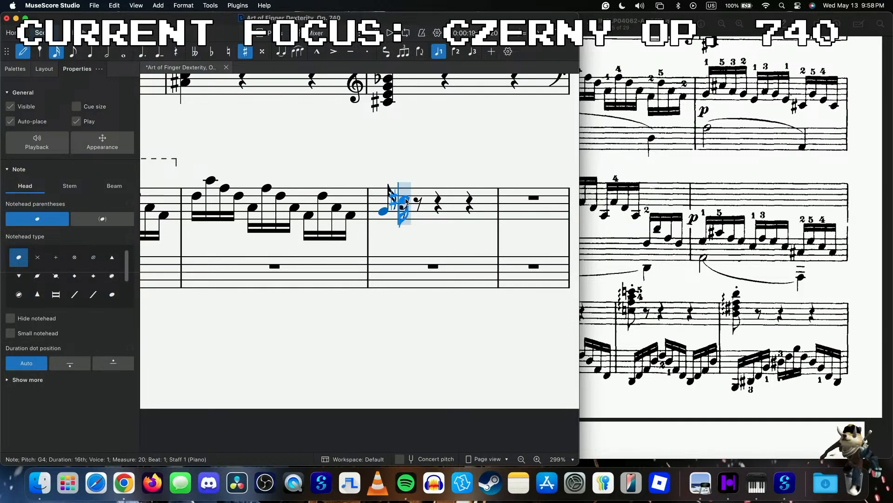
click(406, 201)
click(420, 209)
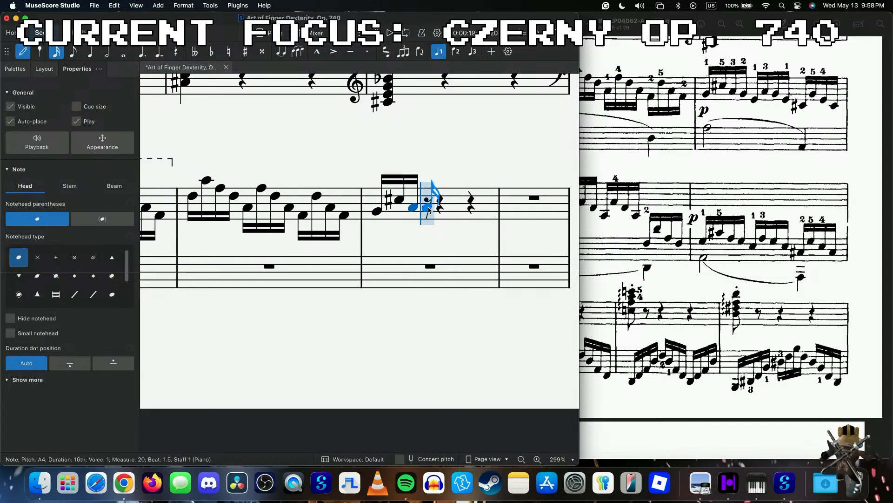
click(429, 212)
- Fill beats 2 and 3 of measure 20 with sixteenth notes E4, A4, G4, E4 and C#4, G4, E4, C#4
click(440, 219)
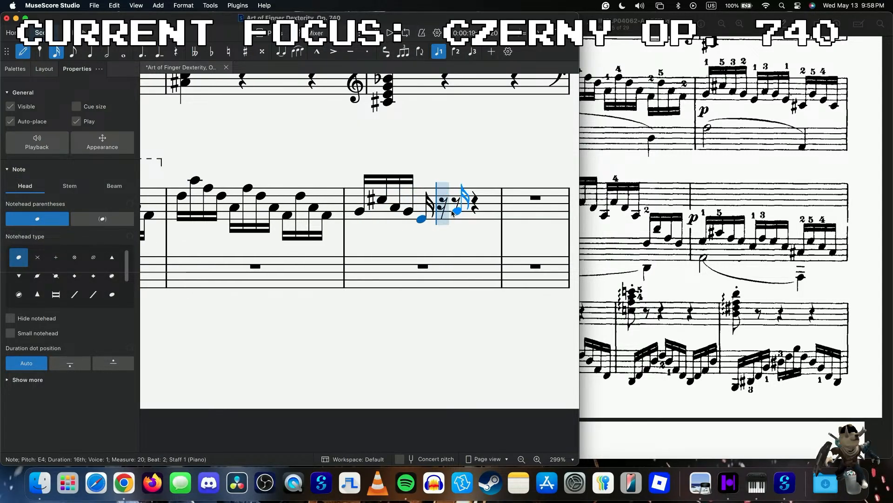
click(443, 210)
click(454, 210)
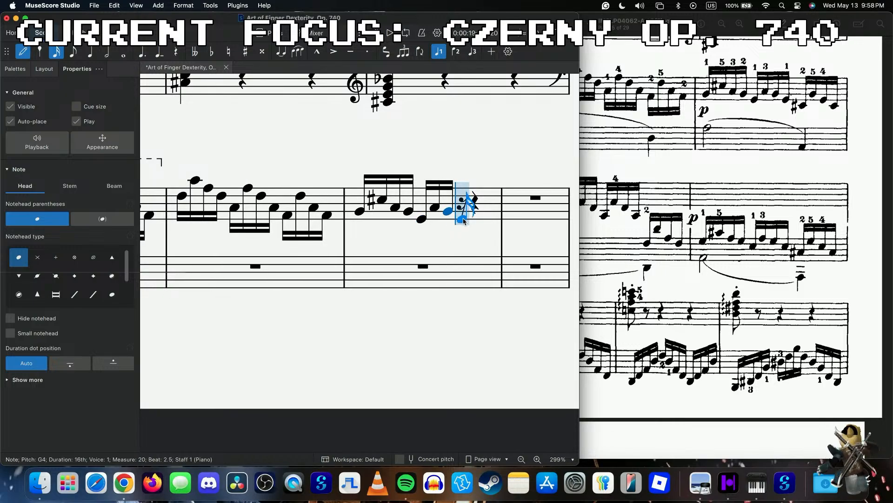
click(463, 220)
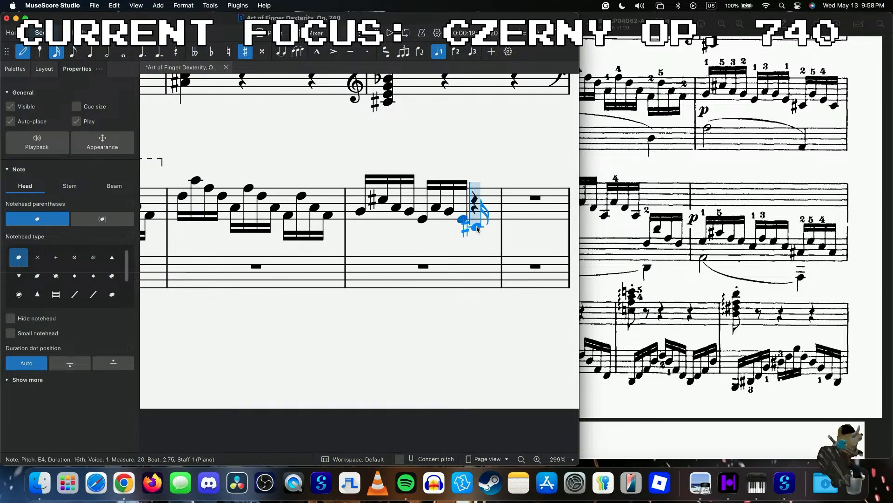
click(477, 229)
click(481, 255)
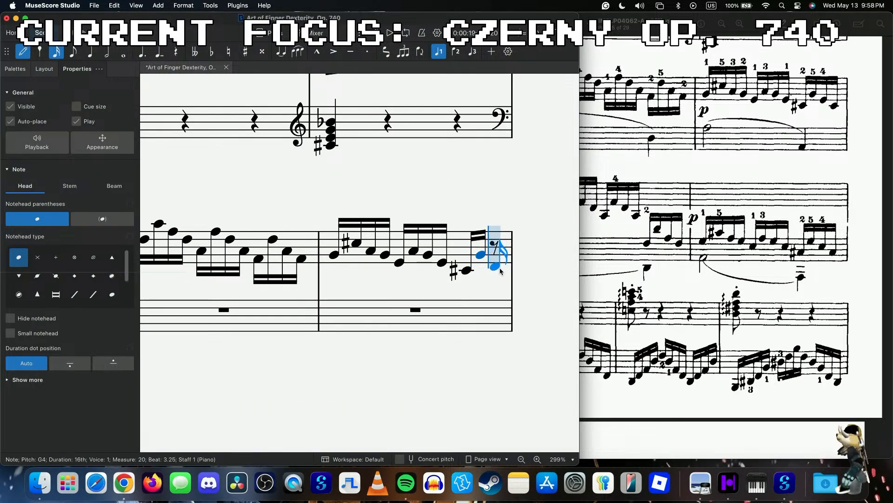
click(495, 266)
key(ctrl+Right)
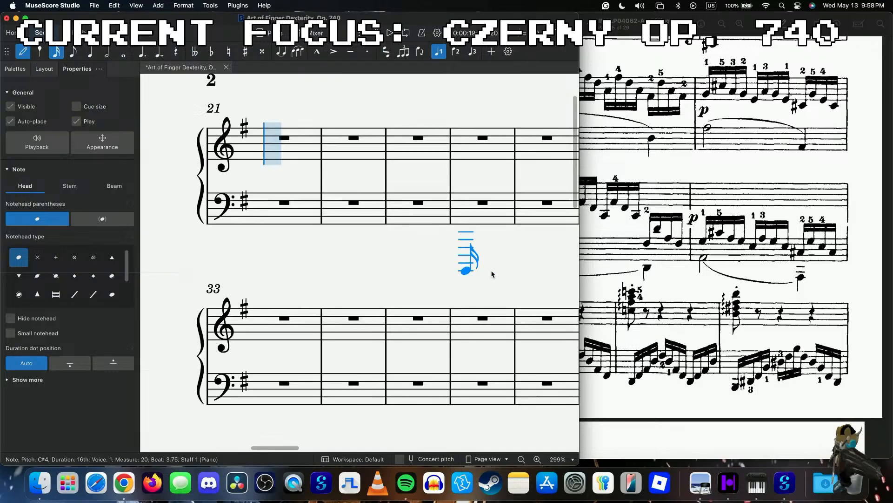
key(Escape)
- Lock the system containing measures 17 to 20
scroll(492, 274, down, 6)
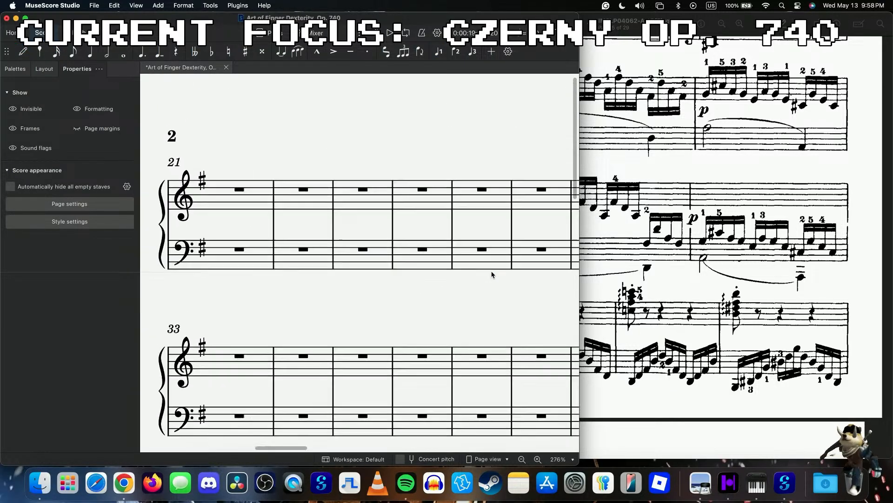
scroll(492, 274, left, 2)
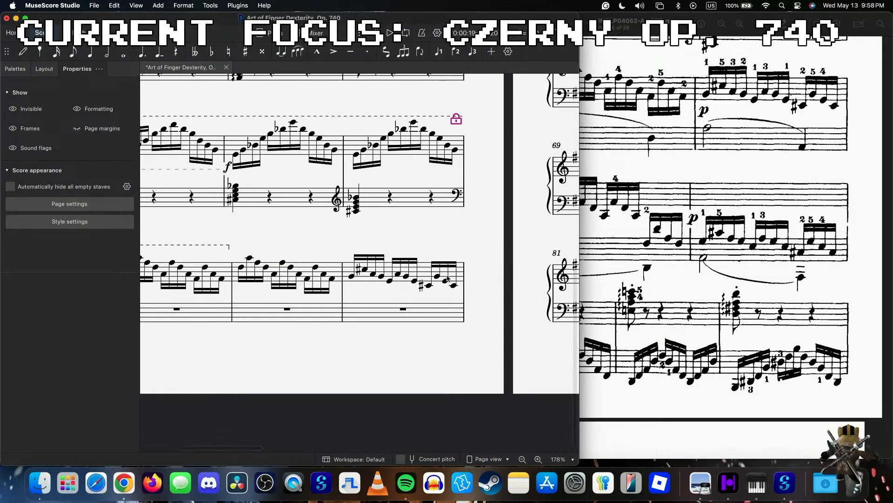
click(410, 298)
click(73, 234)
- Play back the system from the first note of measure 17 to check the transcription
scroll(319, 279, left, 5)
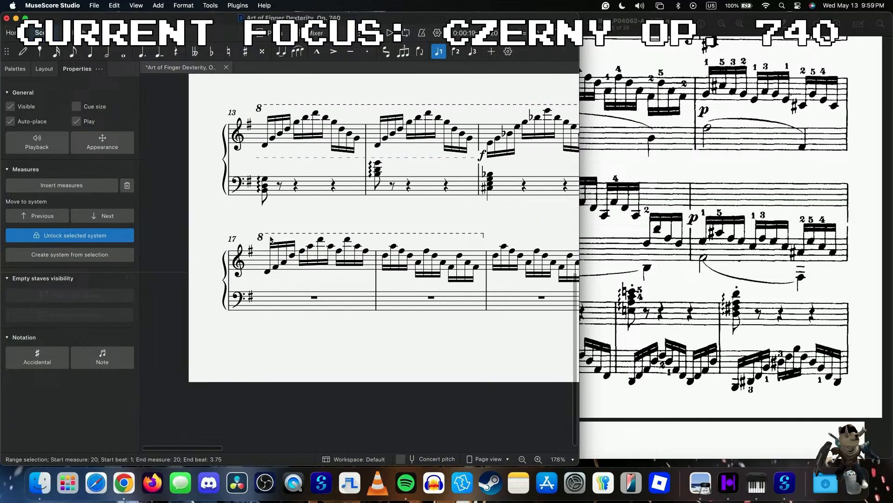
click(267, 271)
key(n)
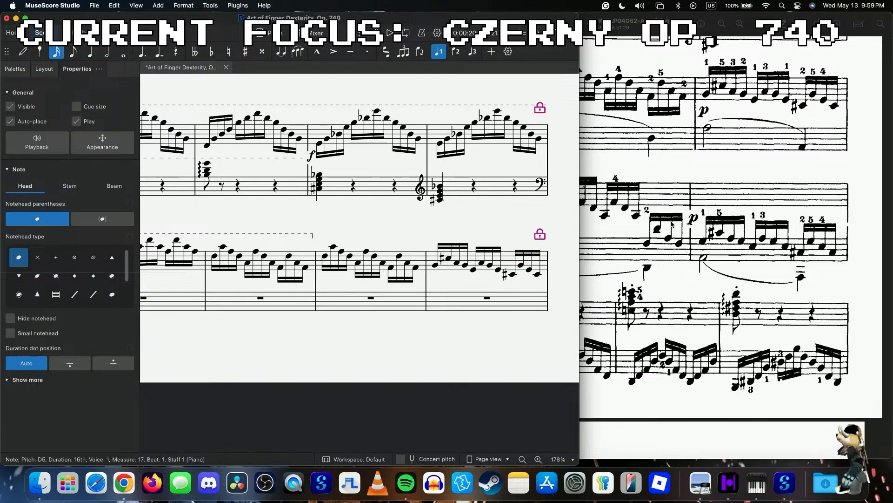
- Add an sfz dynamic to the first upper-staff note of measure 17 and edit its text to fz
scroll(672, 224, down, 5)
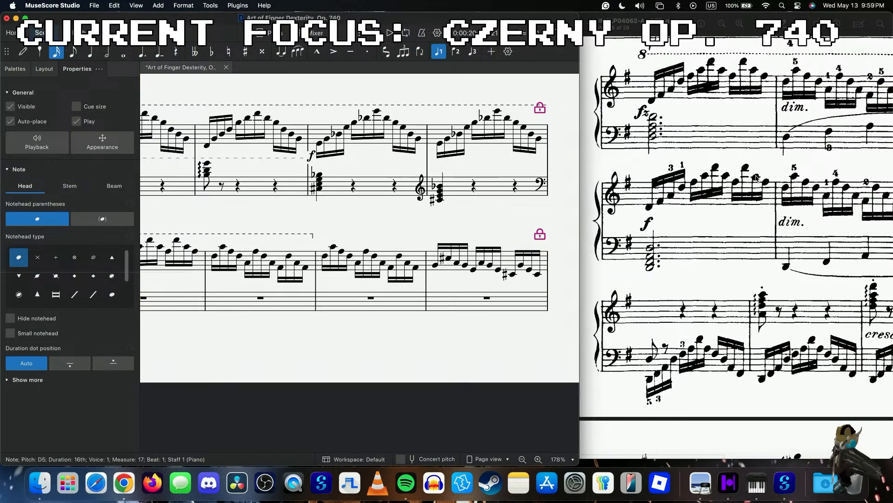
click(400, 293)
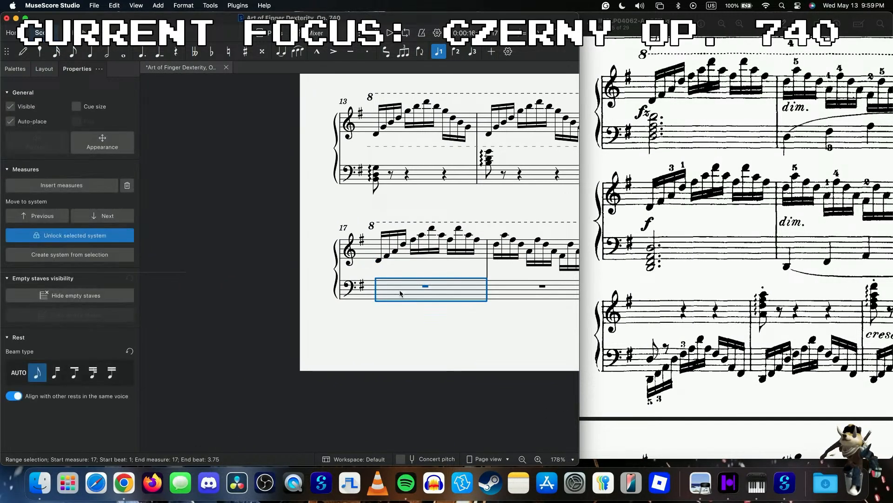
scroll(400, 293, up, 5)
click(364, 240)
click(16, 69)
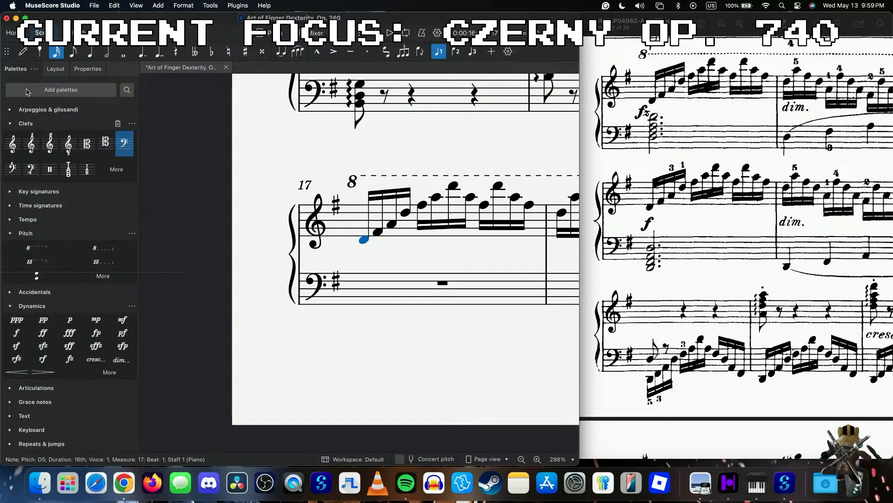
scroll(56, 335, down, 1)
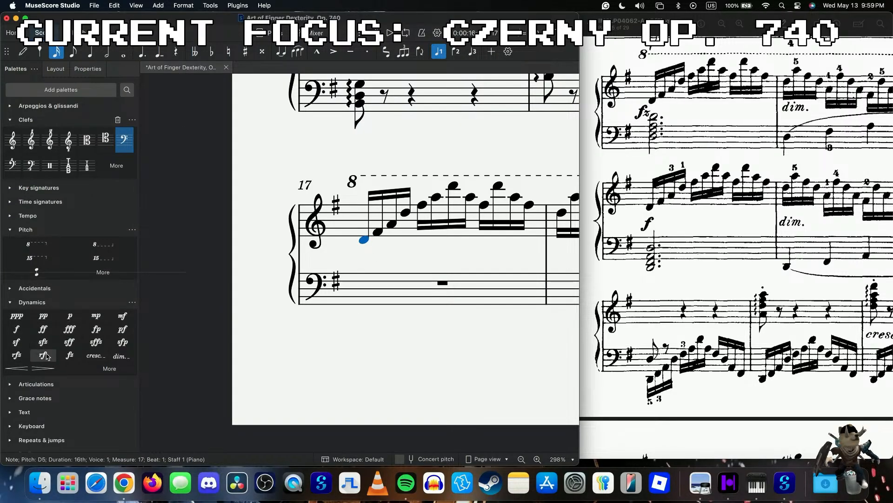
click(110, 368)
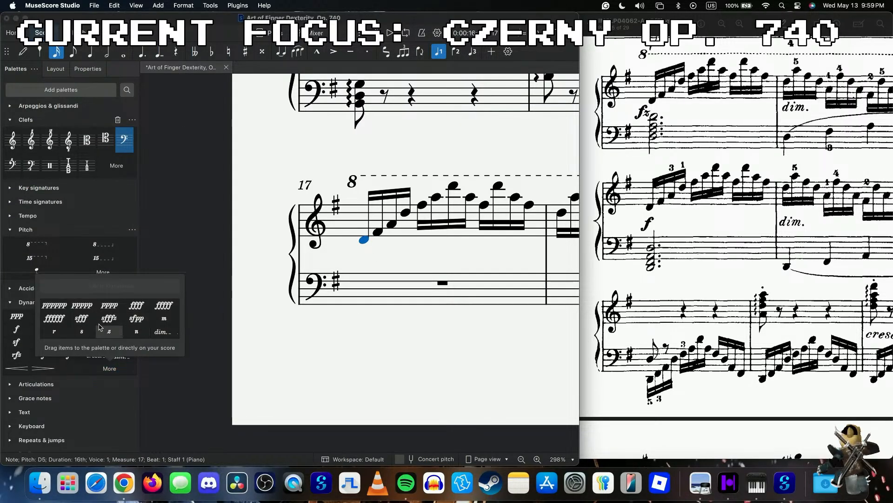
click(110, 368)
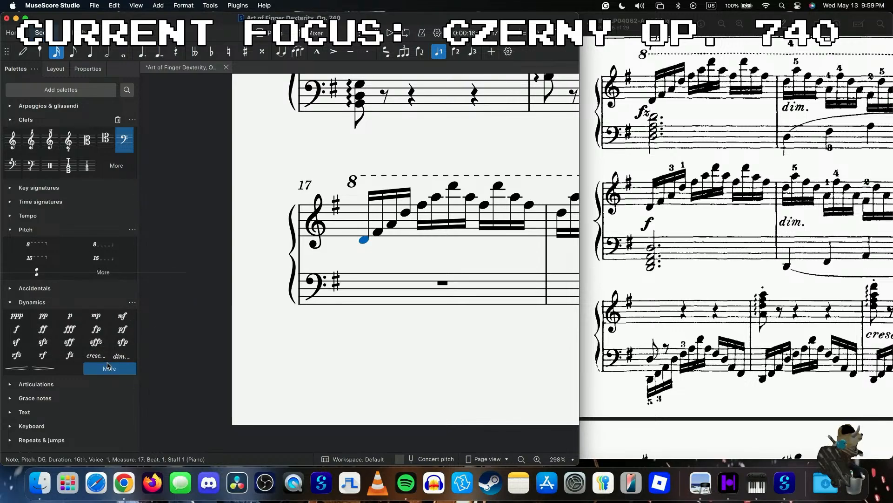
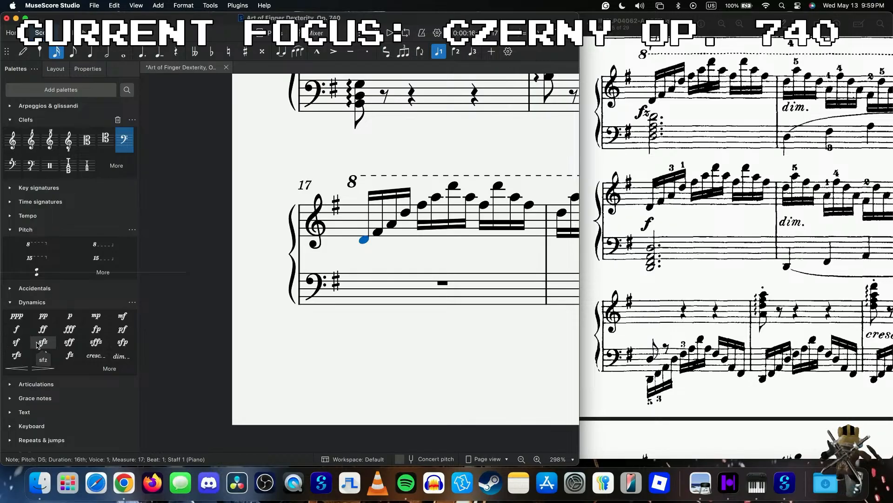
click(40, 343)
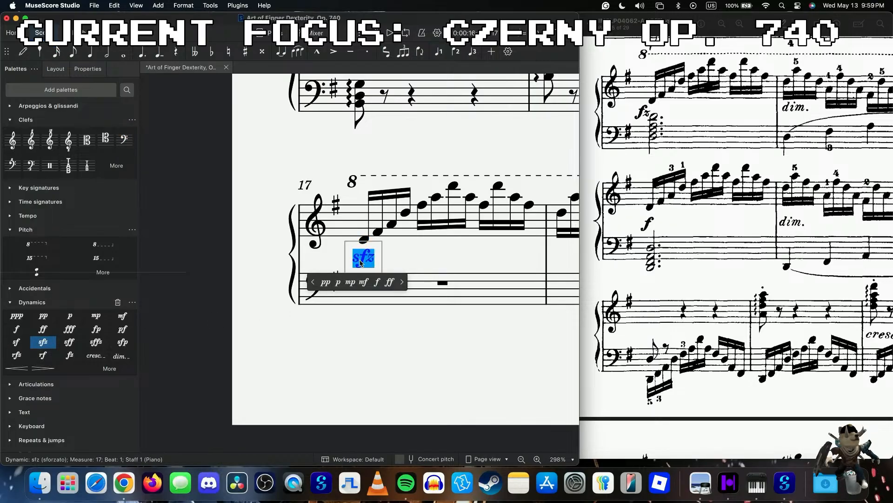
click(346, 266)
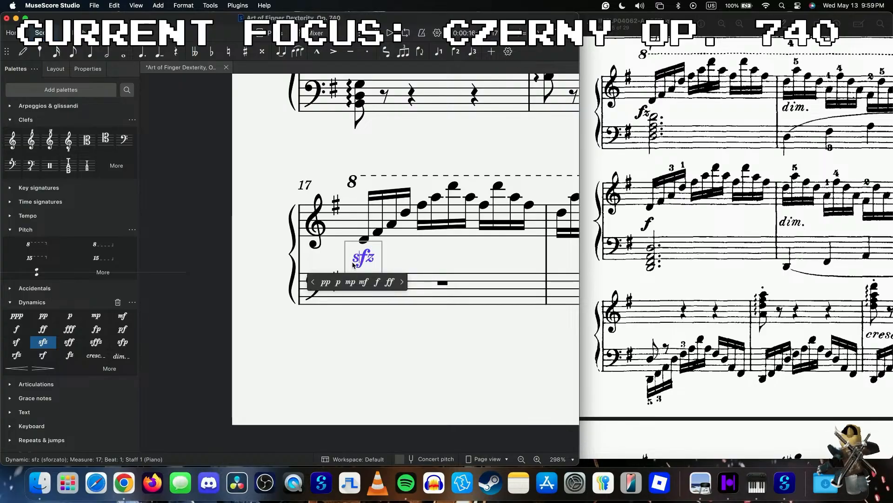
key(BackSpace)
key(Escape)
- Play back measure 17 briefly from its first upper-staff note to hear the new dynamic
click(364, 239)
key(space)
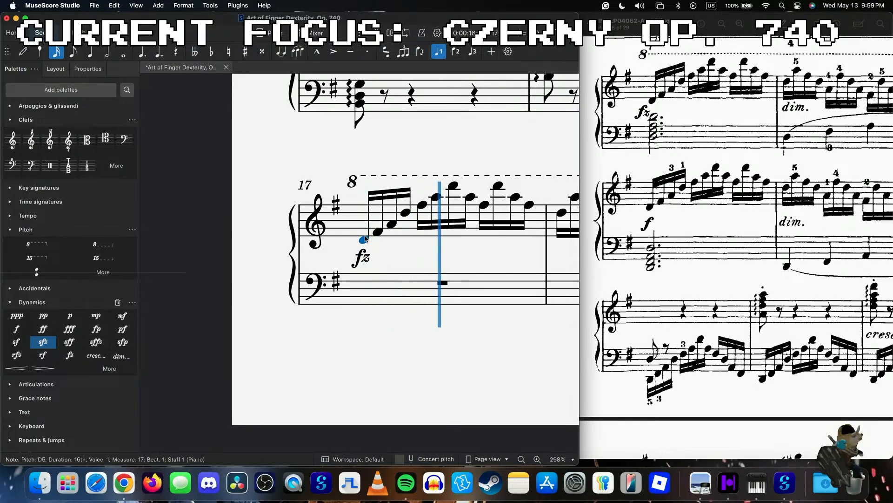
key(space)
- Add a dim. line spanning measures 18 and 19 in the upper staff, with a p dynamic on beat 1 of measure 20
scroll(430, 263, down, 5)
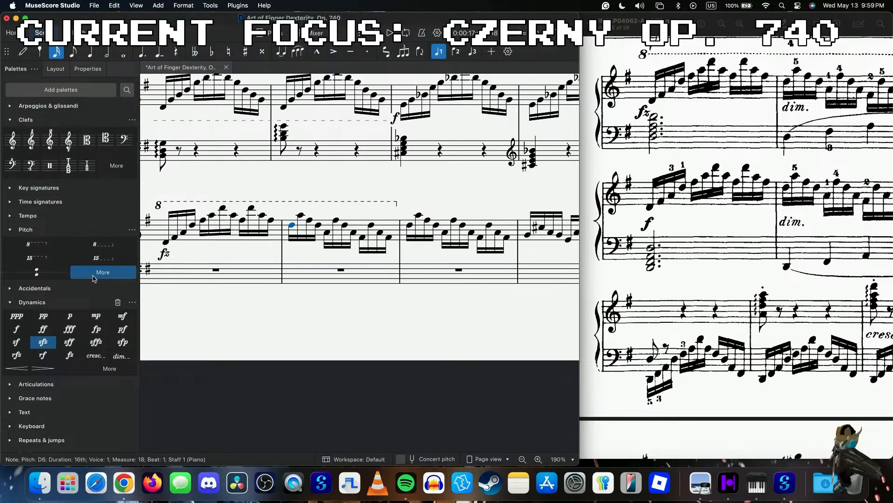
click(122, 355)
scroll(433, 295, right, 3)
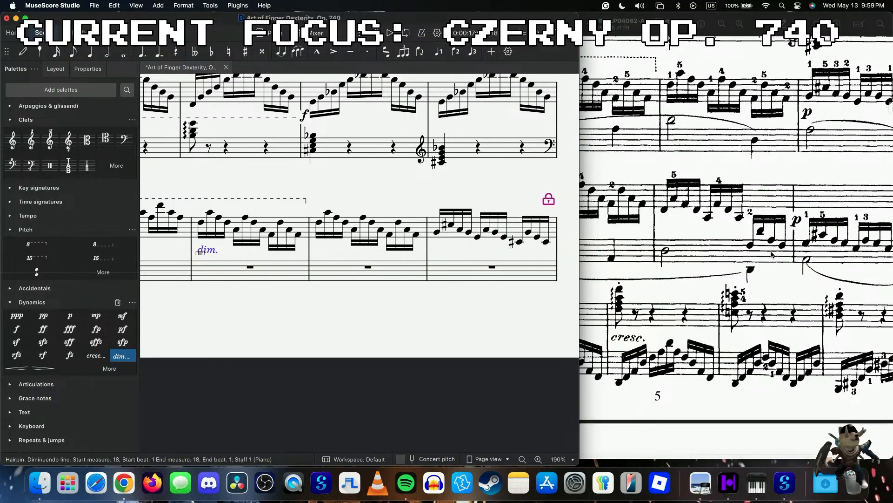
drag(204, 256, 421, 269)
click(412, 265)
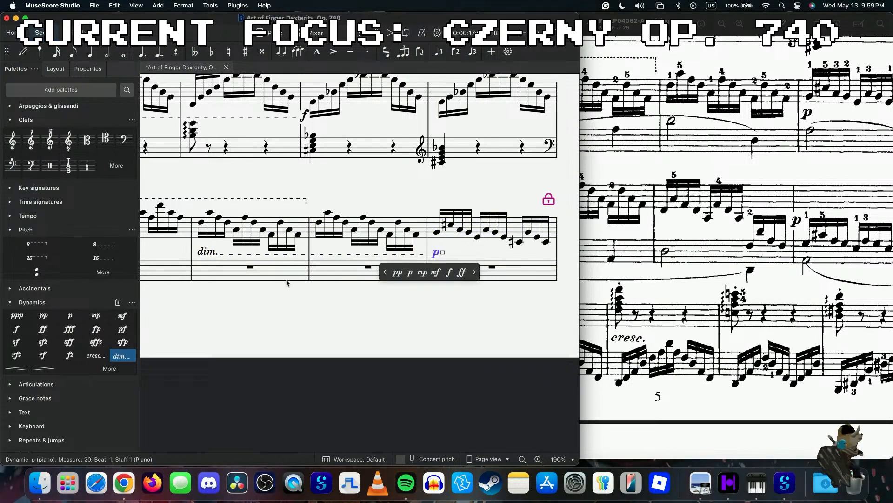
key(Escape)
- Turn off the visible line of the dim. marking in measures 18 and 19, keeping only its text
click(205, 254)
click(87, 69)
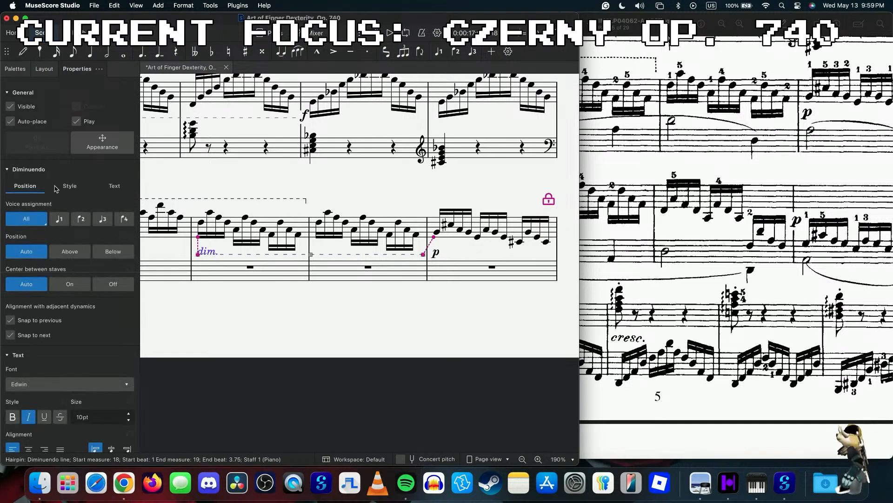
click(88, 188)
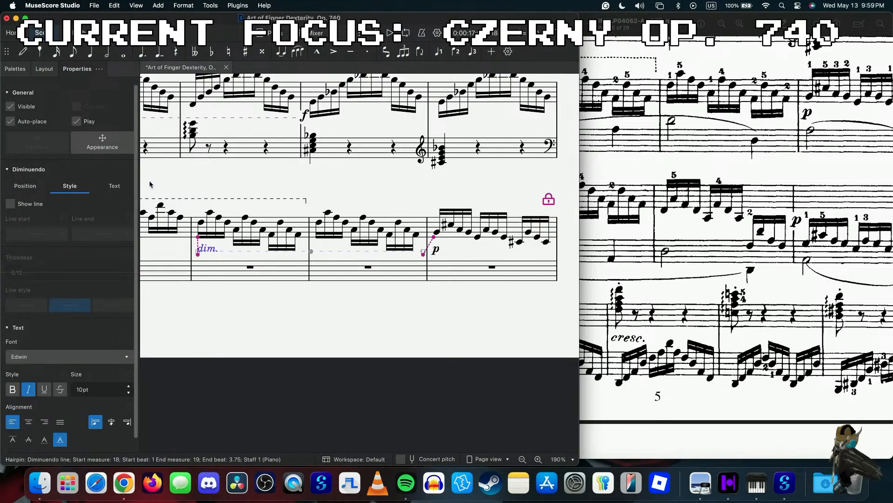
click(114, 185)
click(18, 288)
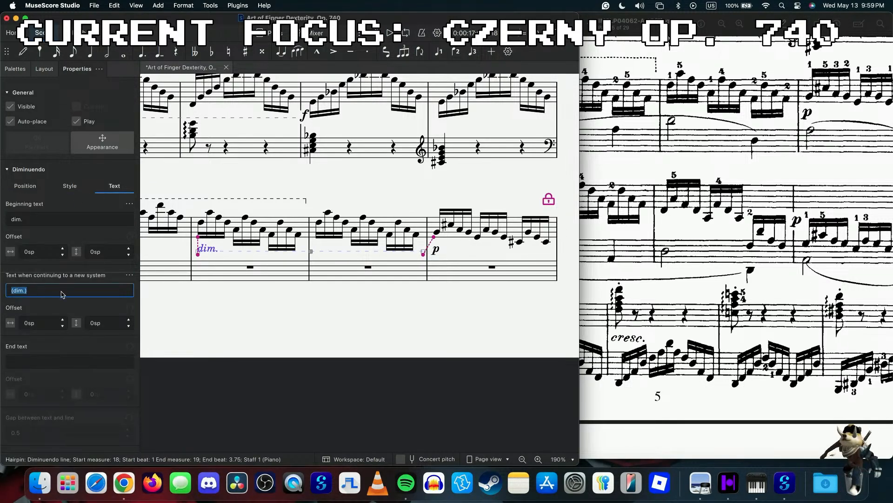
click(209, 339)
- Play back the system from the first note of measure 17 to check the dynamics
scroll(209, 339, left, 5)
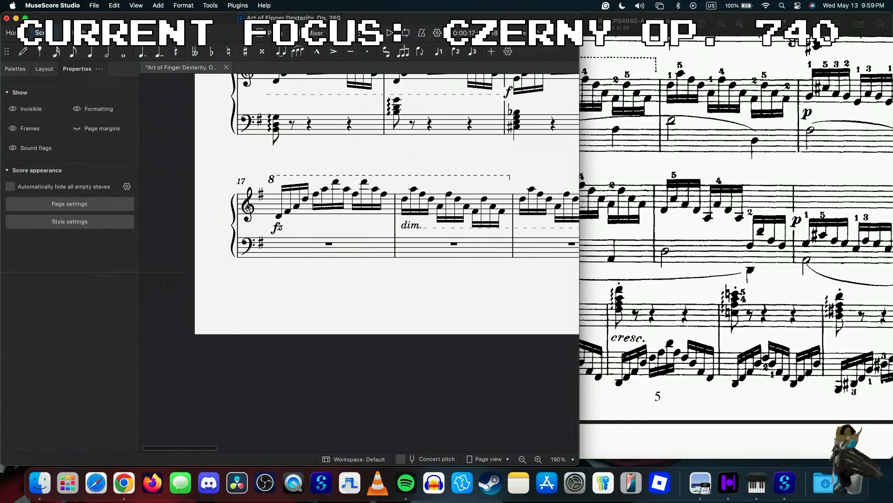
click(278, 215)
key(space)
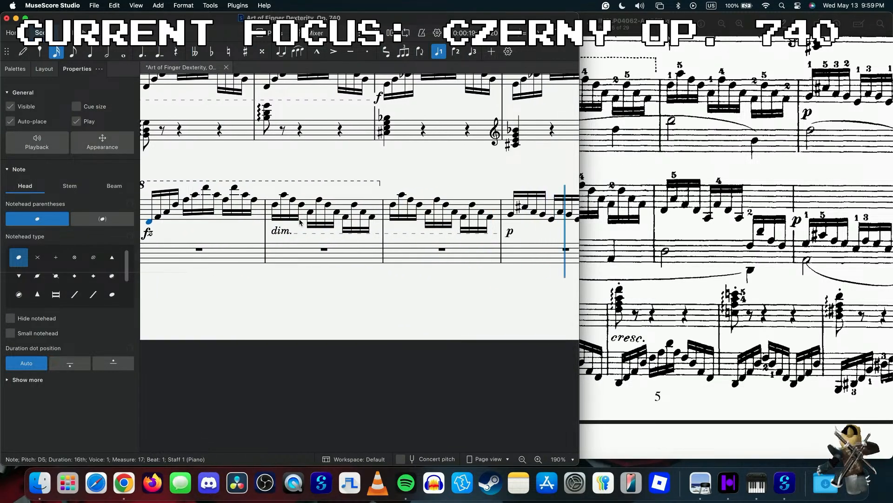
key(space)
- Enter a dotted half-note chord of D3, F#3, A3 and D4 on beat 1 of measure 17 in the lower staff
scroll(644, 199, left, 3)
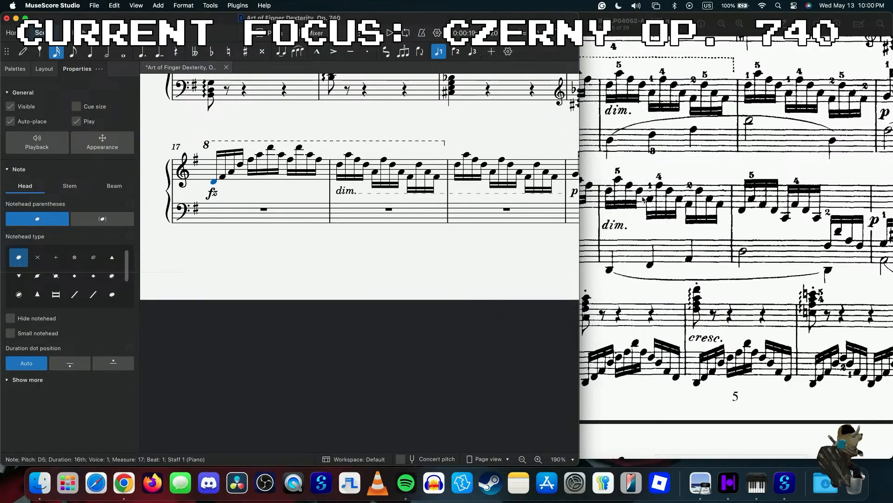
scroll(644, 199, left, 5)
click(241, 202)
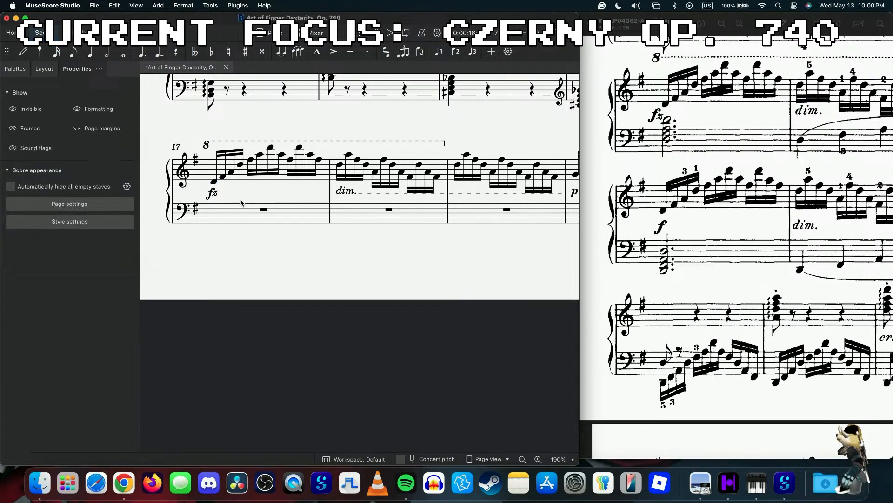
click(241, 202)
scroll(241, 205, up, 6)
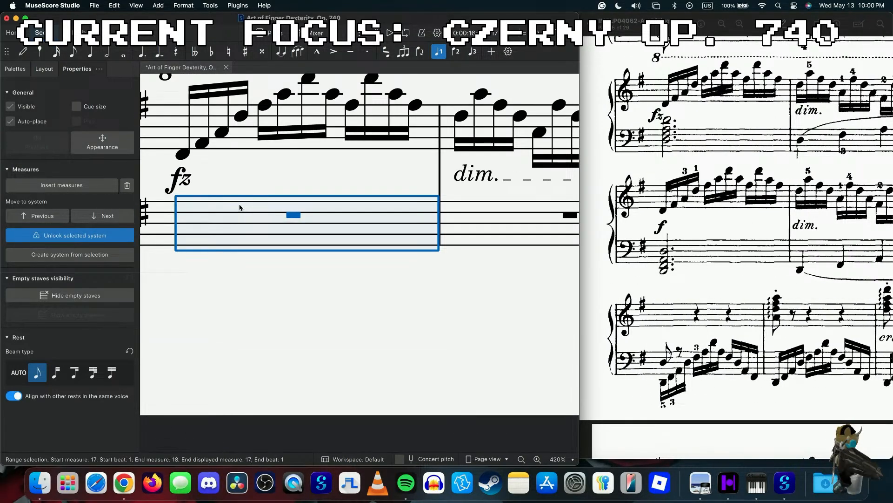
key(n)
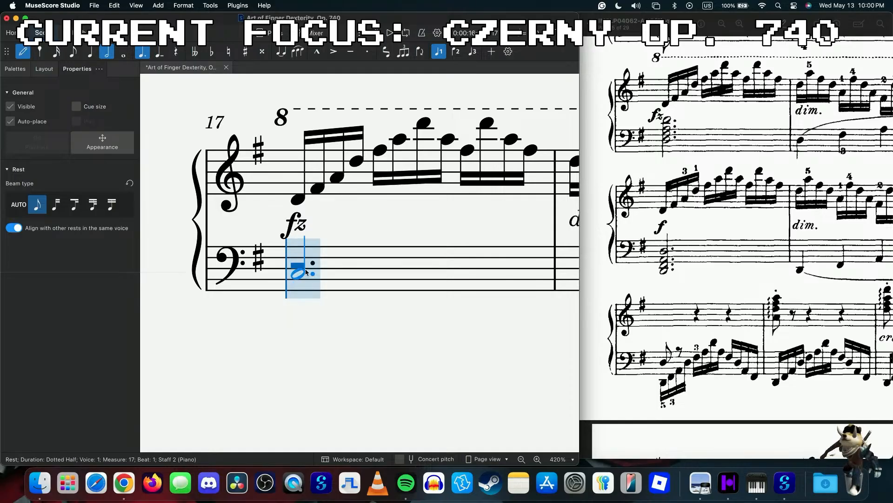
key(f)
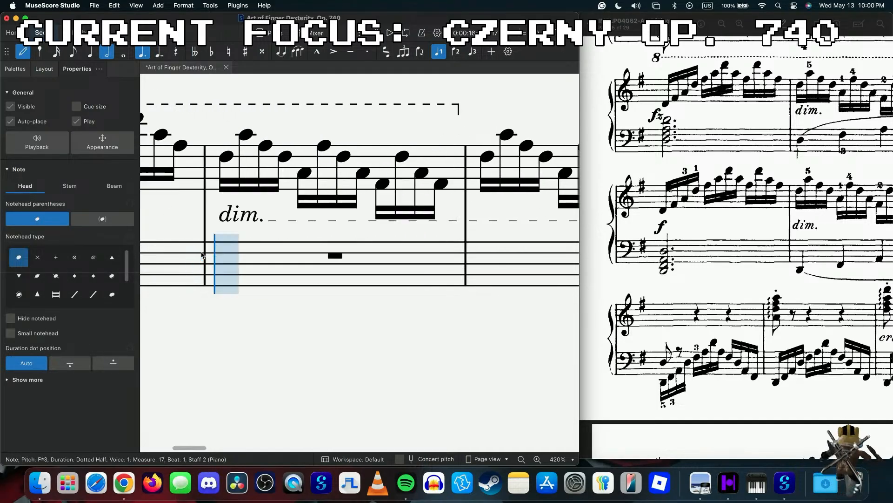
key(shift+a)
scroll(265, 240, down, 3)
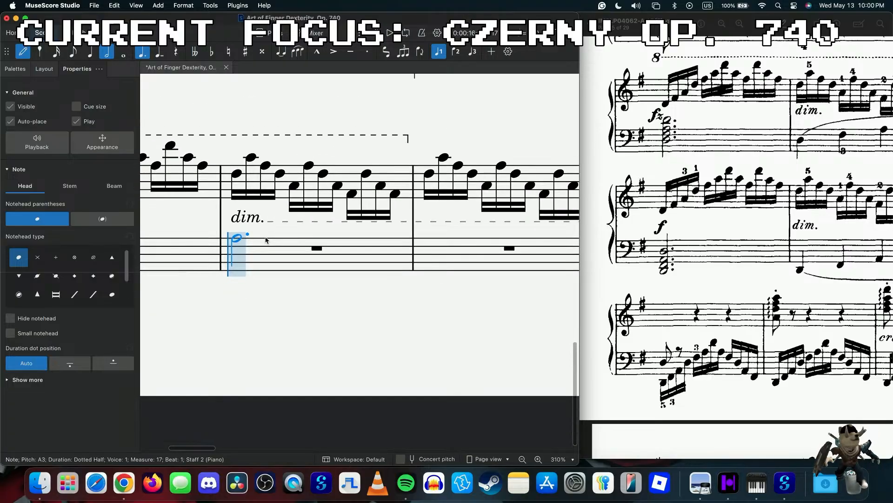
scroll(279, 237, left, 1)
key(shift+d)
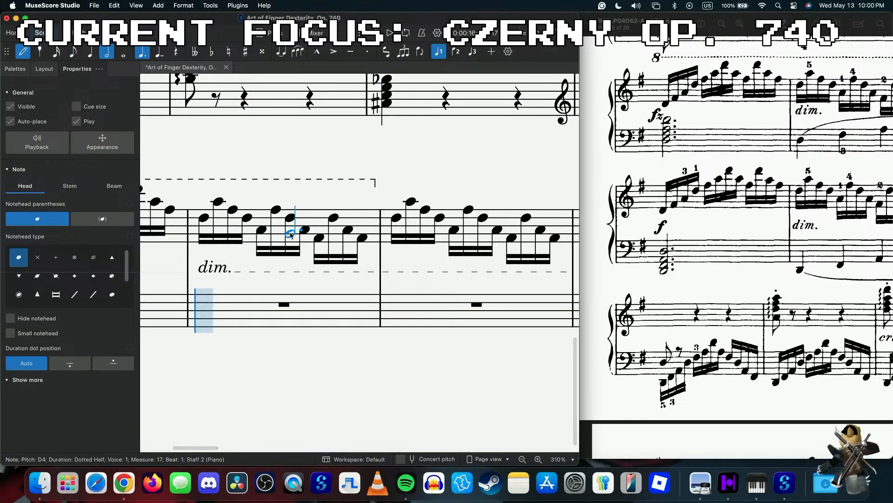
key(Escape)
scroll(216, 217, down, 2)
scroll(216, 217, left, 5)
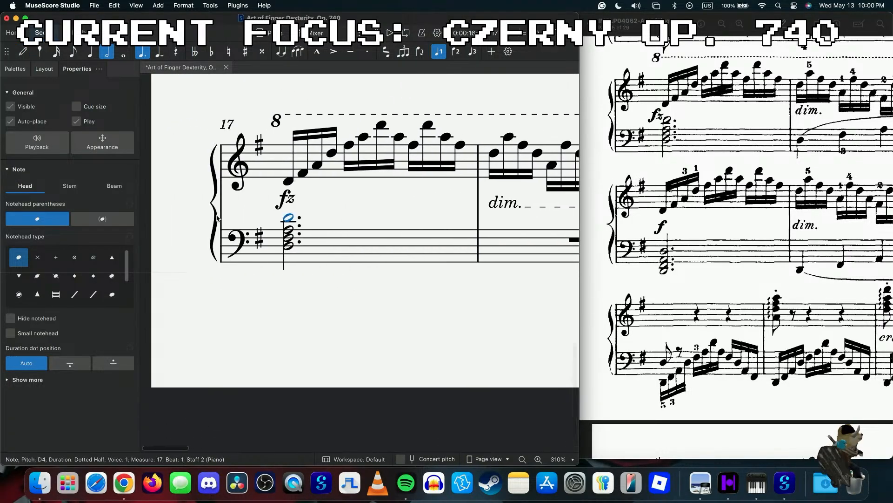
- Look through the Save & publish, Note input, Audio & MIDI and Video preferences, including where an existing FFmpeg installation is located
click(52, 5)
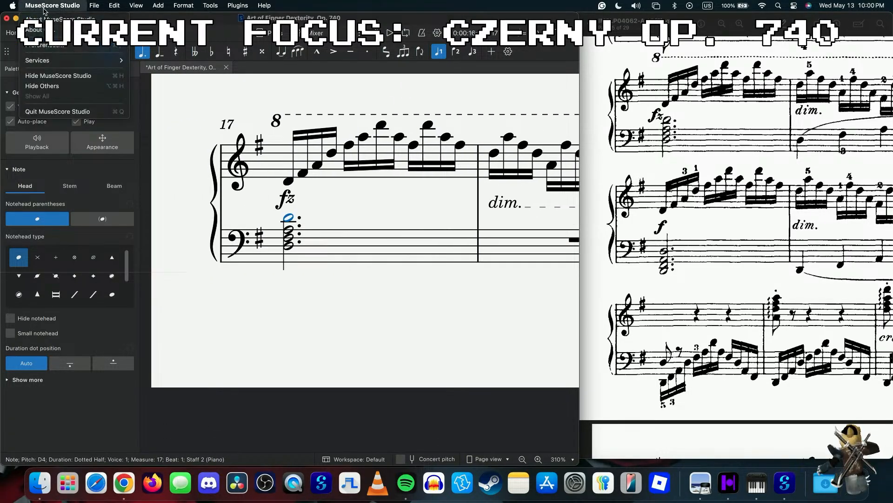
click(51, 46)
drag(302, 99, 553, 74)
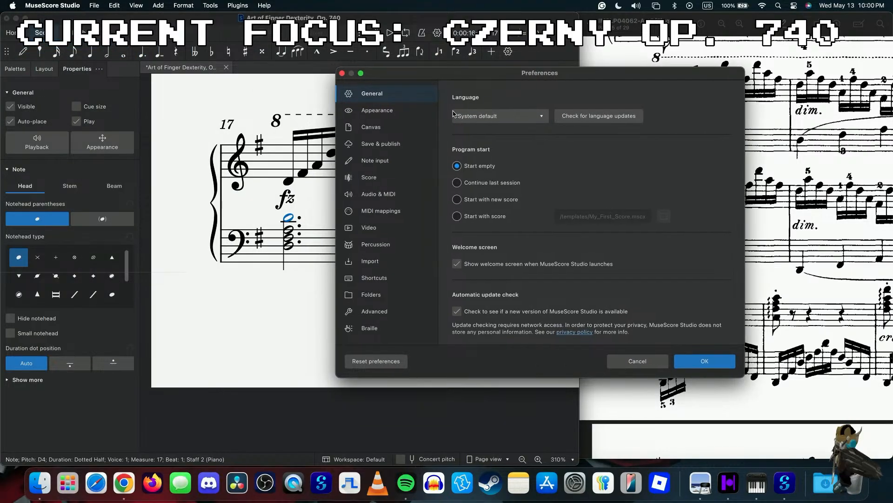
click(400, 144)
click(401, 160)
click(399, 195)
click(394, 225)
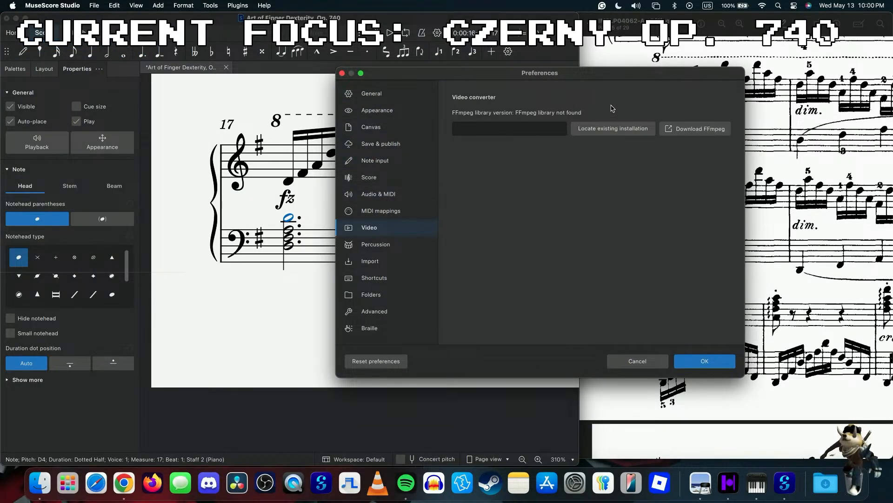
click(613, 128)
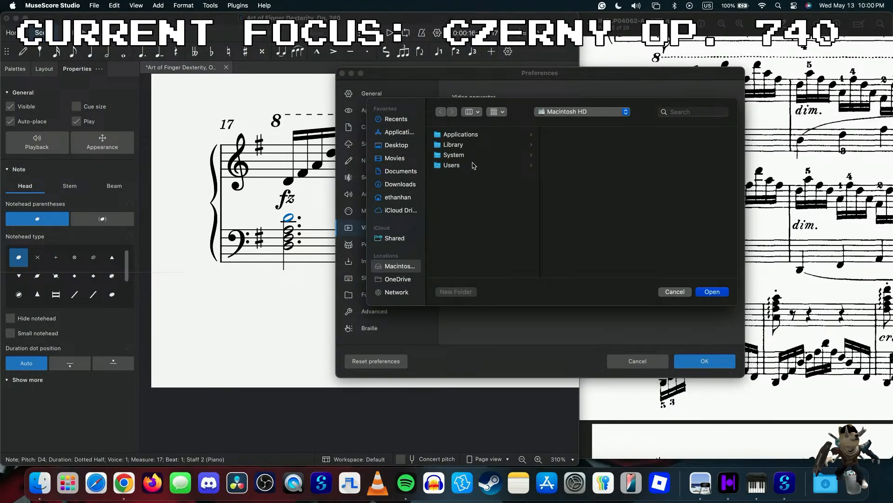
click(681, 293)
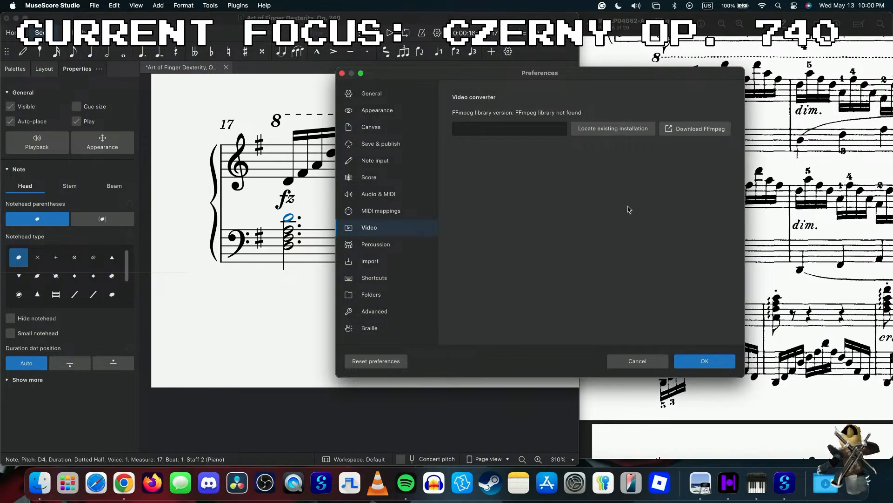
click(646, 366)
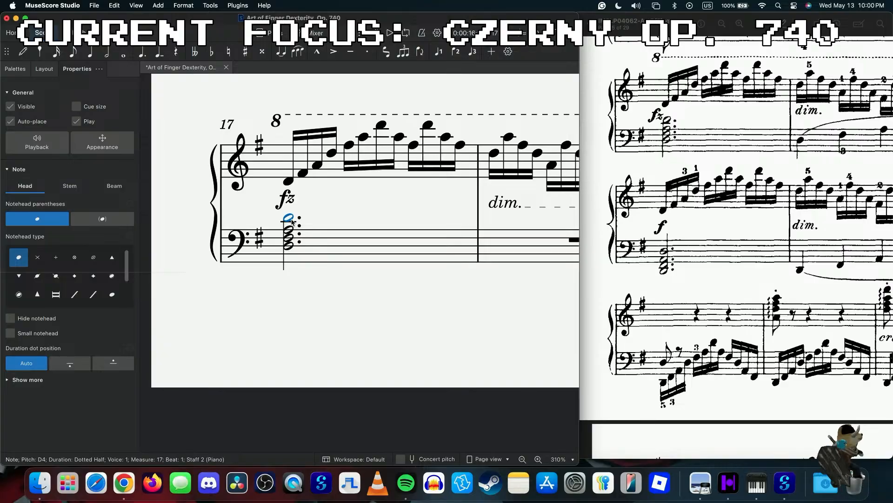
- Review the Import, Appearance, General, Canvas, Save & publish and Note input preferences
click(96, 7)
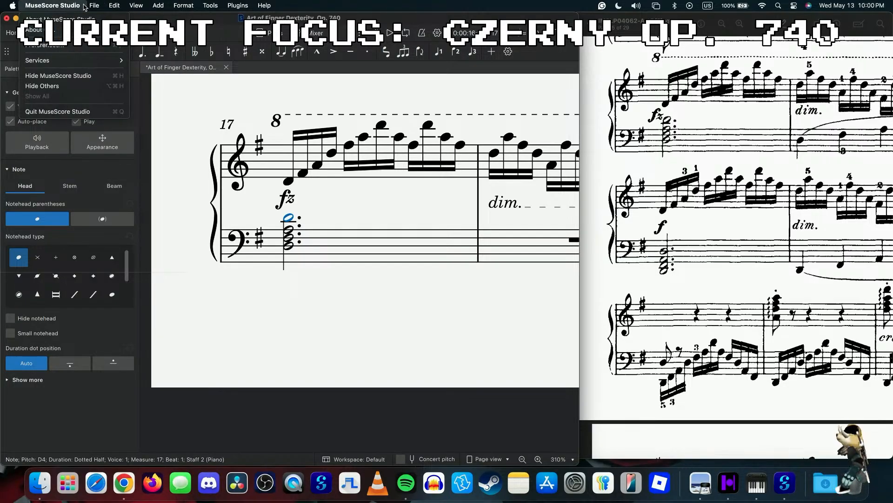
click(58, 45)
click(119, 286)
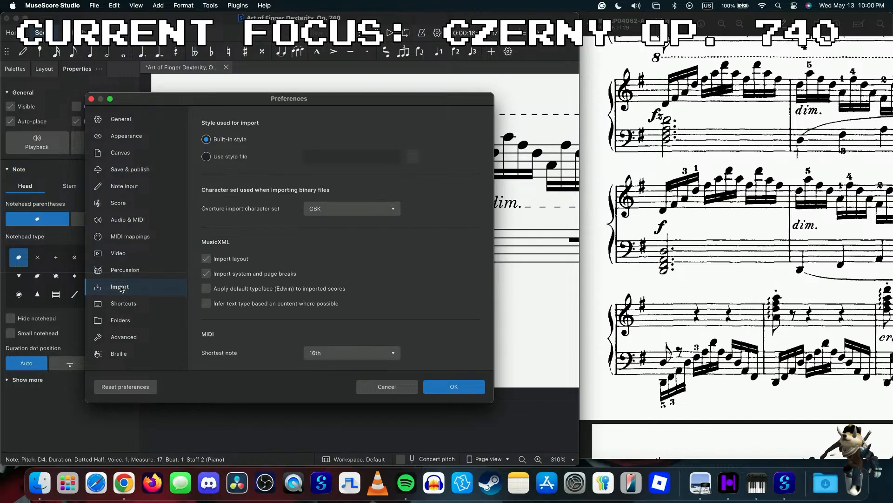
click(125, 136)
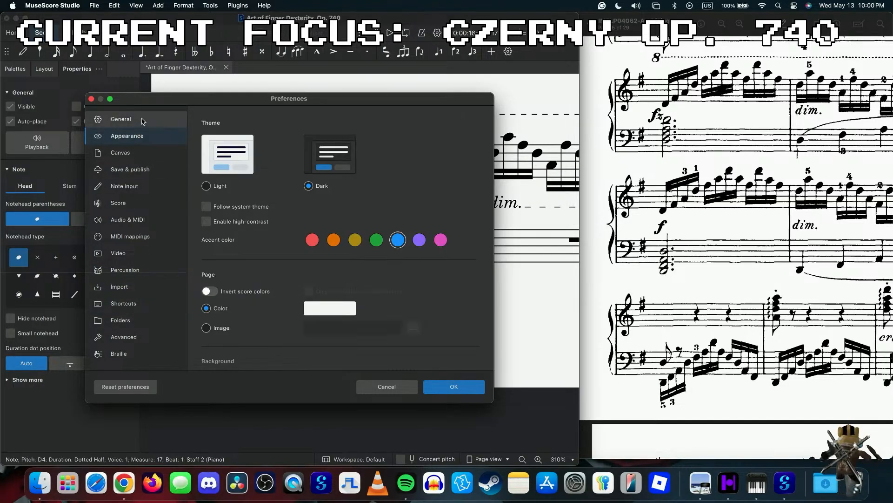
click(121, 119)
scroll(282, 228, down, 1)
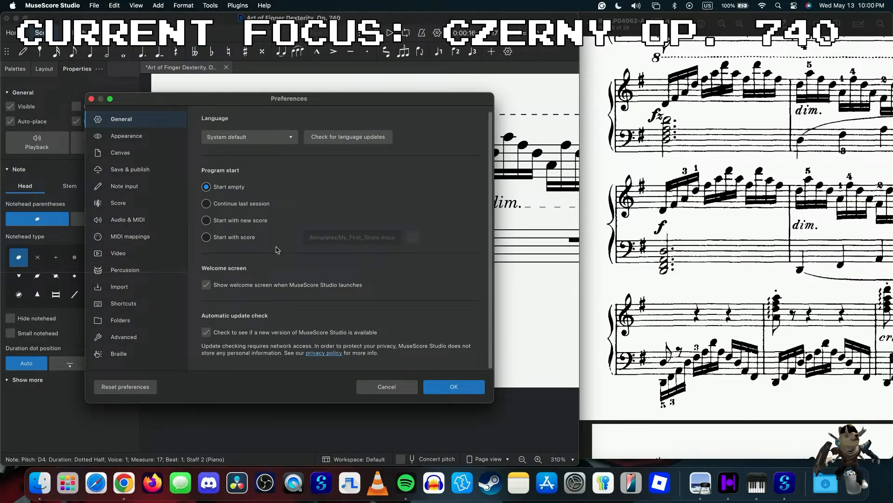
click(148, 135)
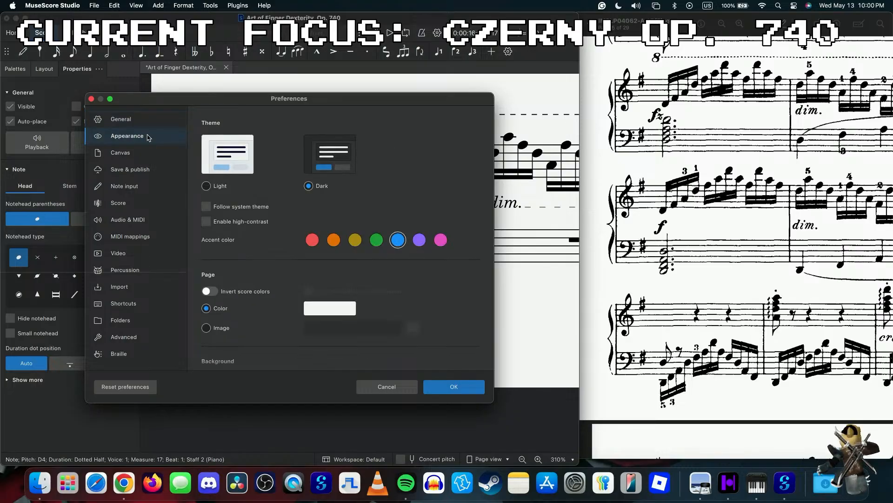
click(148, 152)
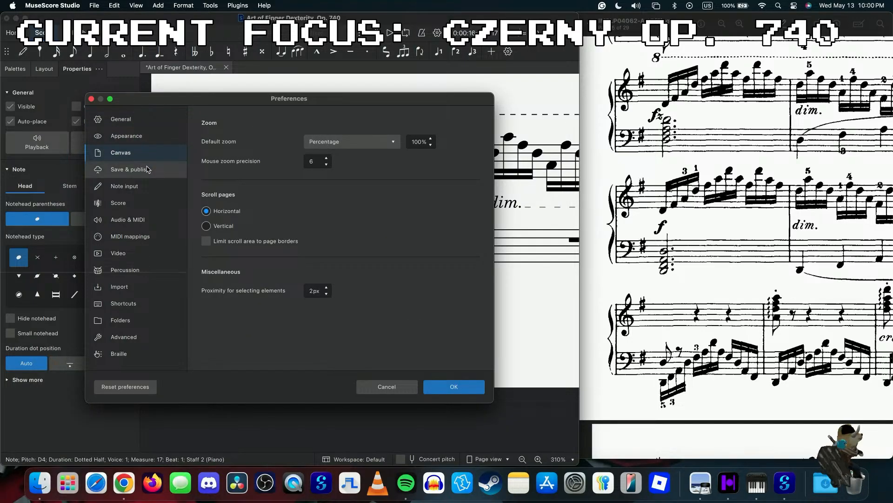
click(148, 169)
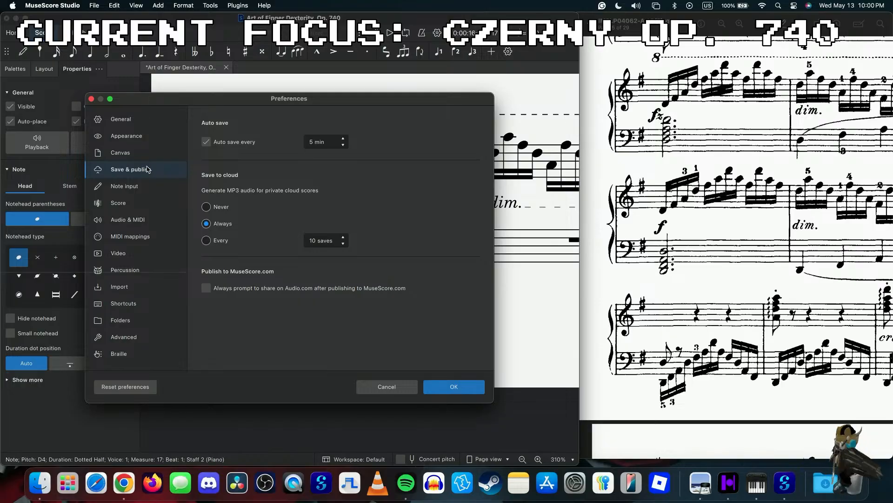
click(148, 186)
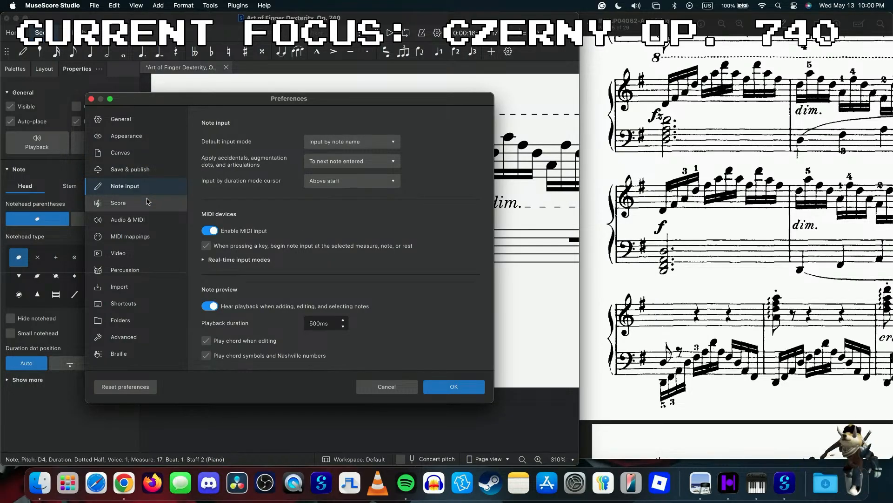
scroll(247, 251, down, 10)
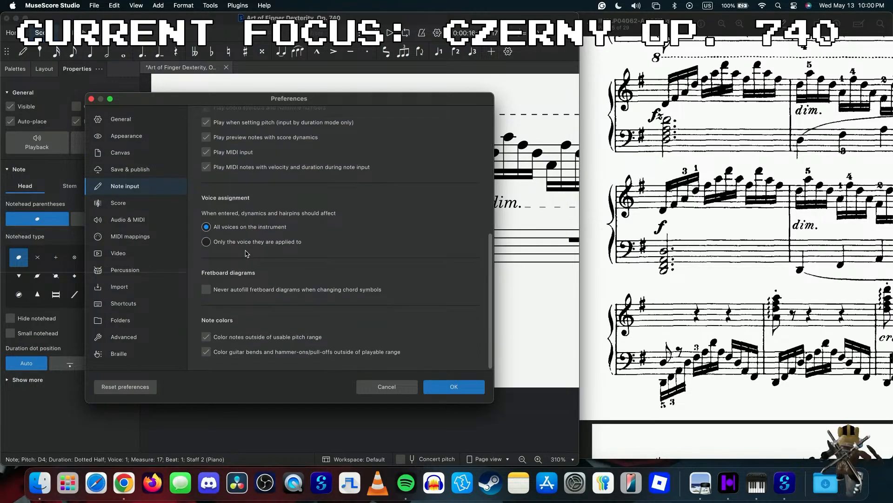
- Review the remaining preference pages from Score and Audio & MIDI to Advanced and Braille, leaving without applying changes
click(158, 203)
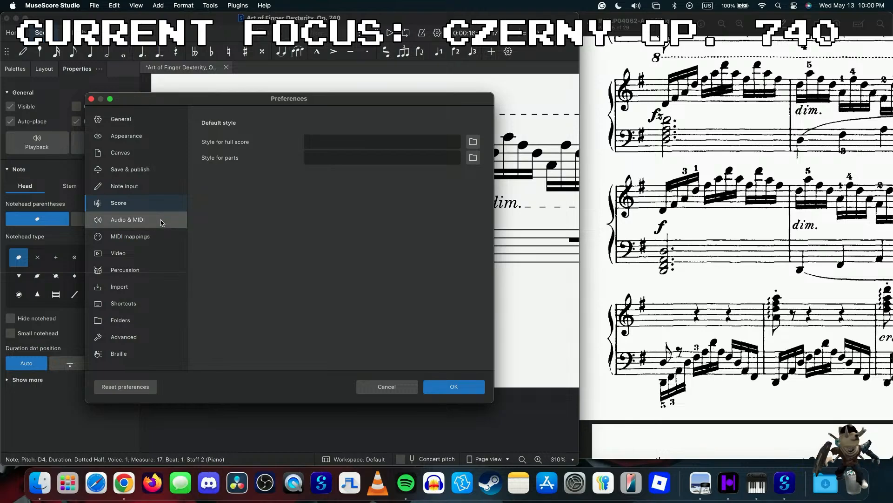
click(162, 222)
click(163, 203)
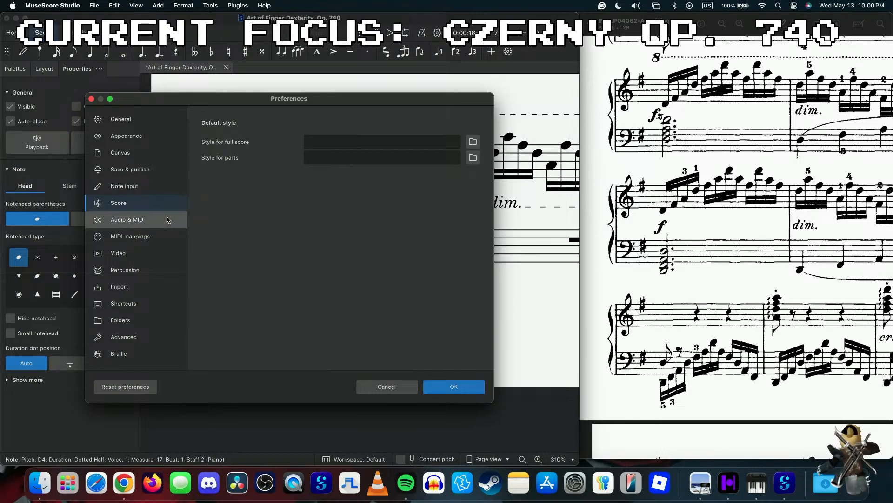
click(168, 219)
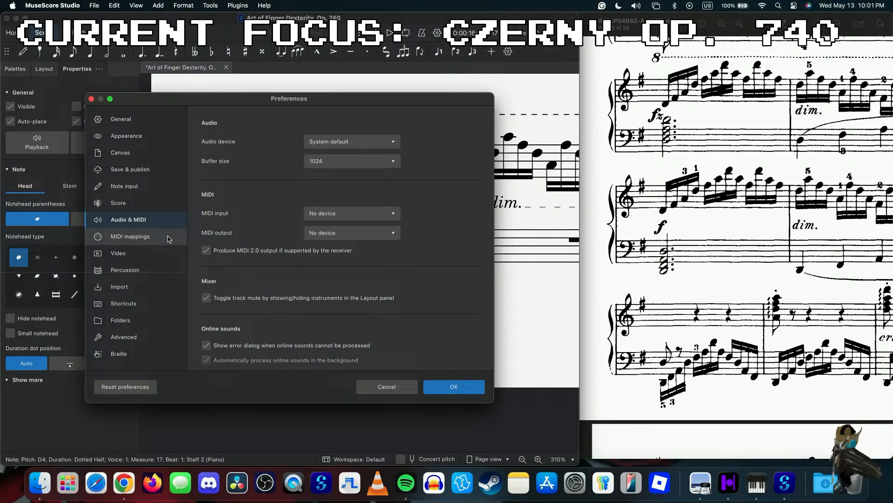
scroll(342, 242, down, 2)
click(130, 237)
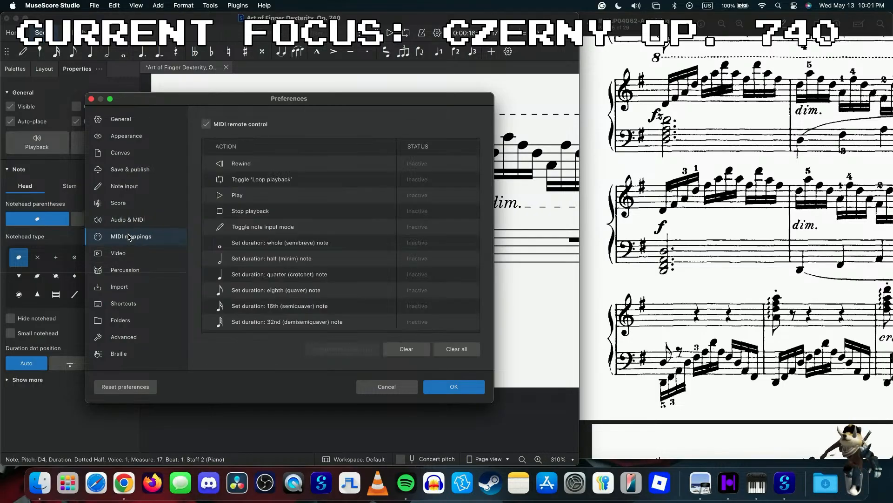
click(145, 258)
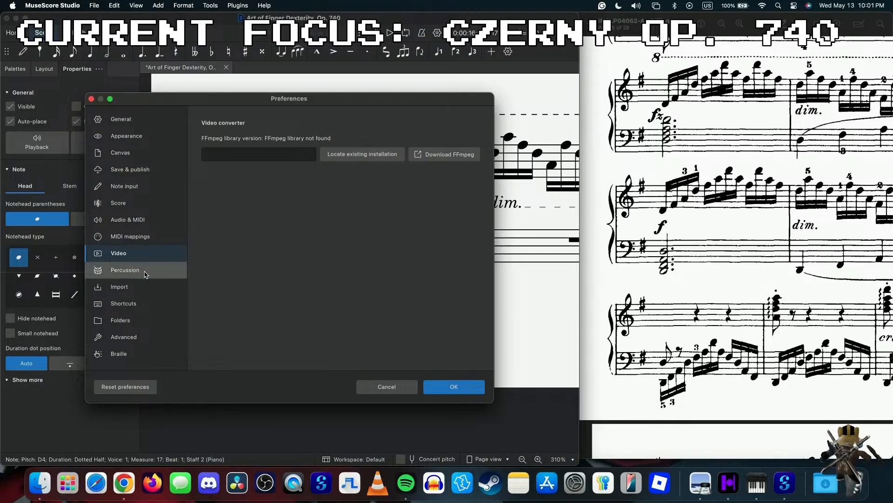
click(145, 274)
click(144, 289)
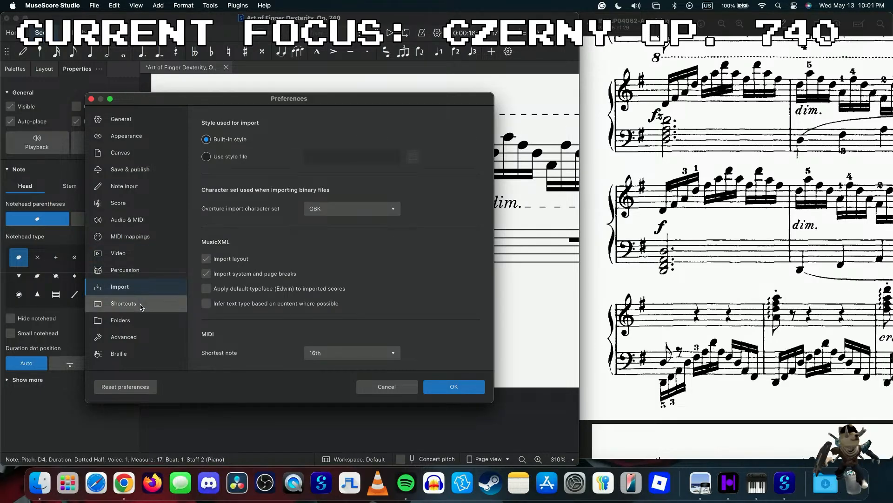
click(141, 305)
click(135, 336)
scroll(260, 204, down, 5)
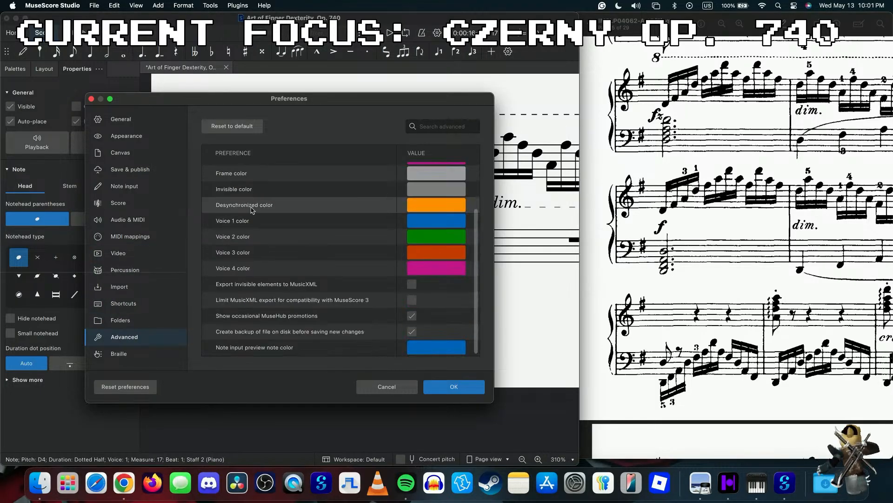
click(144, 352)
click(133, 280)
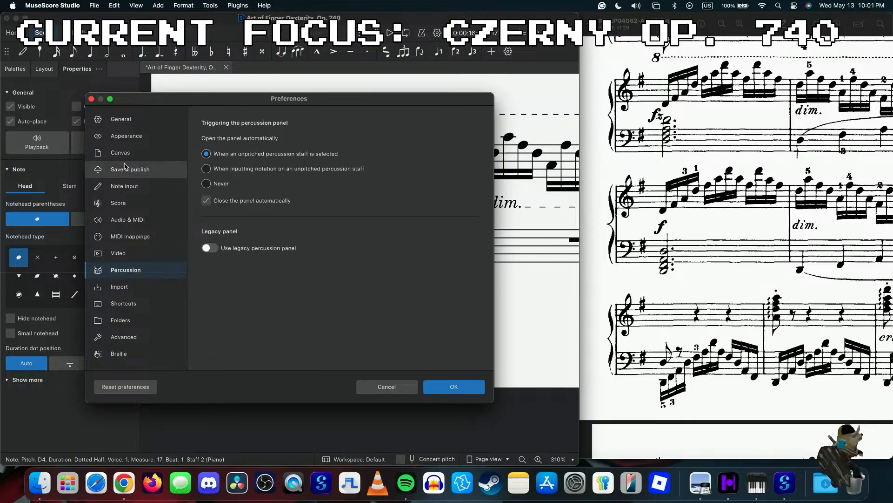
click(125, 168)
click(388, 387)
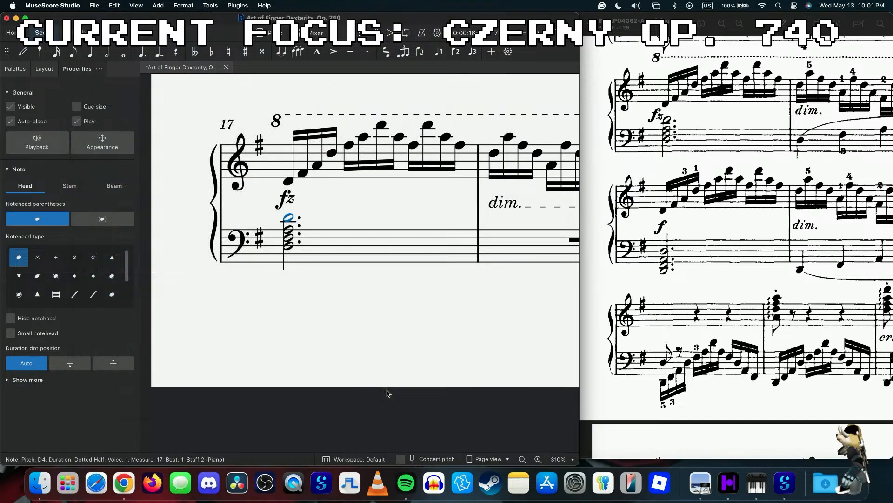
- Play back the score from the first upper-staff note of measure 17
scroll(247, 183, right, 2)
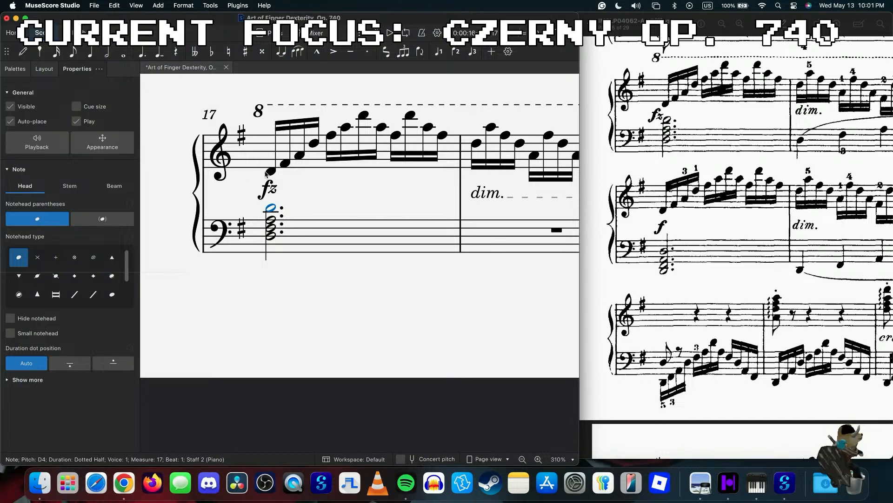
click(269, 172)
key(space)
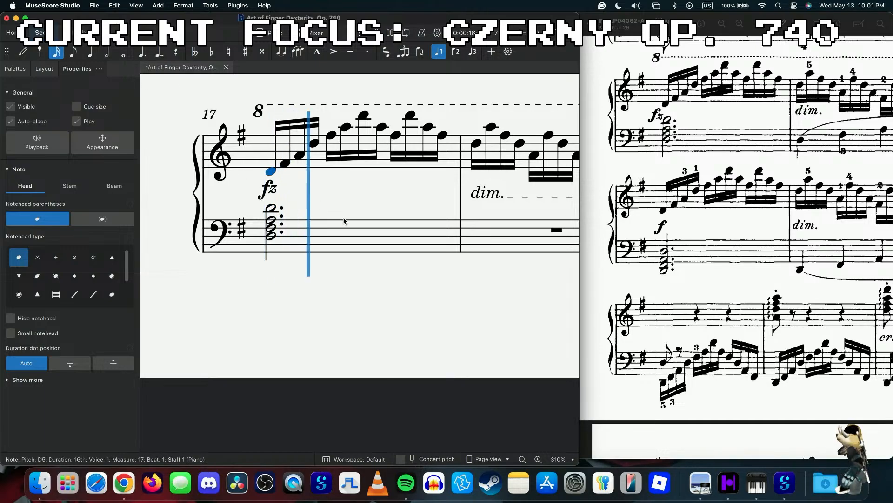
- Enter quarter notes D3, F#3 and A3 in measure 18 and a half-note D4 on beat 1 of measure 19, lower staff
scroll(610, 198, right, 4)
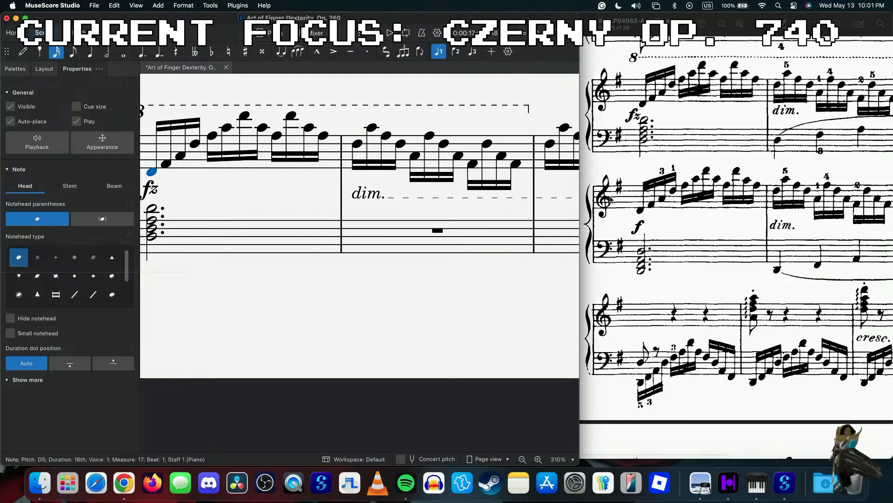
click(380, 245)
key(4)
key(n)
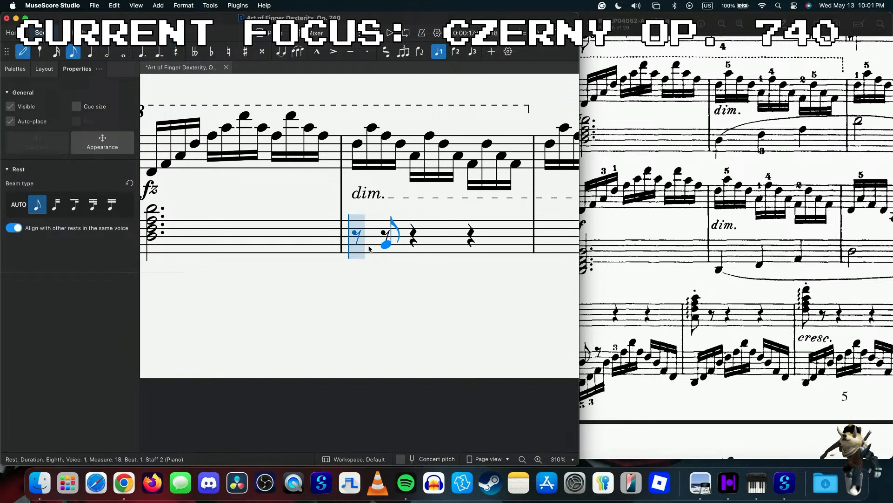
key(5)
click(357, 237)
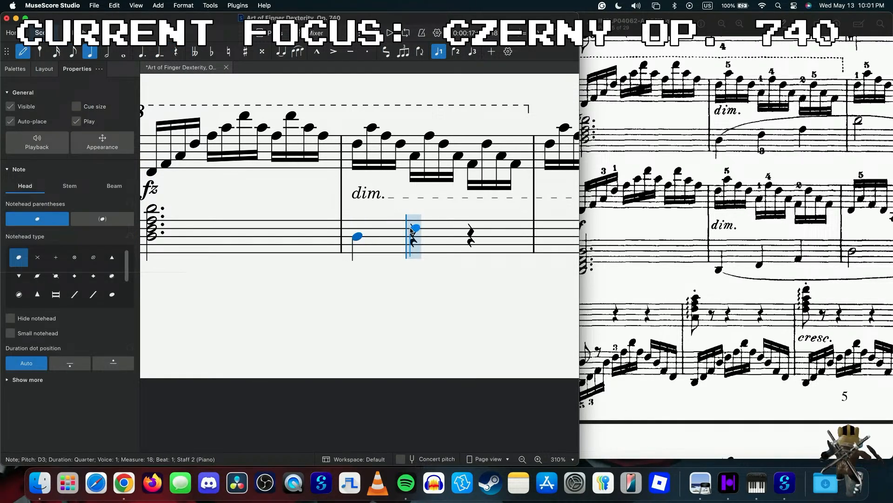
click(412, 229)
click(463, 222)
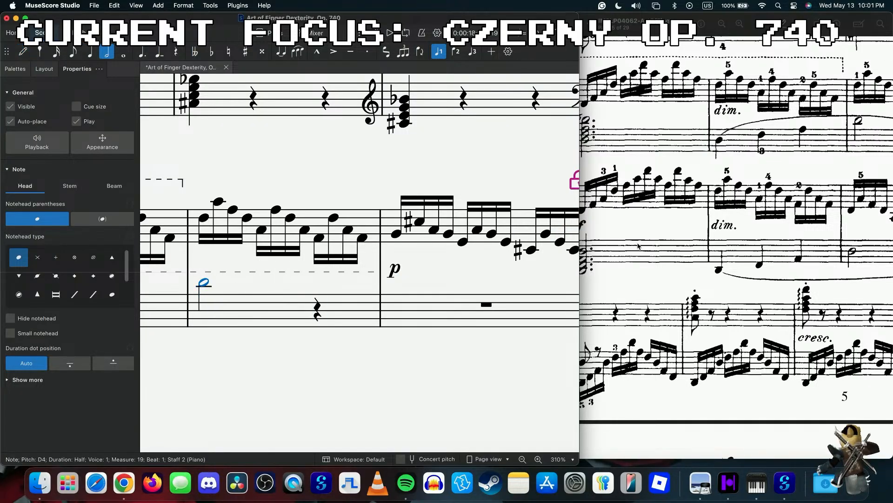
- Enter a quarter-note D3 on beat 3 of measure 19 in the lower staff
key(Escape)
click(316, 308)
key(n)
click(315, 309)
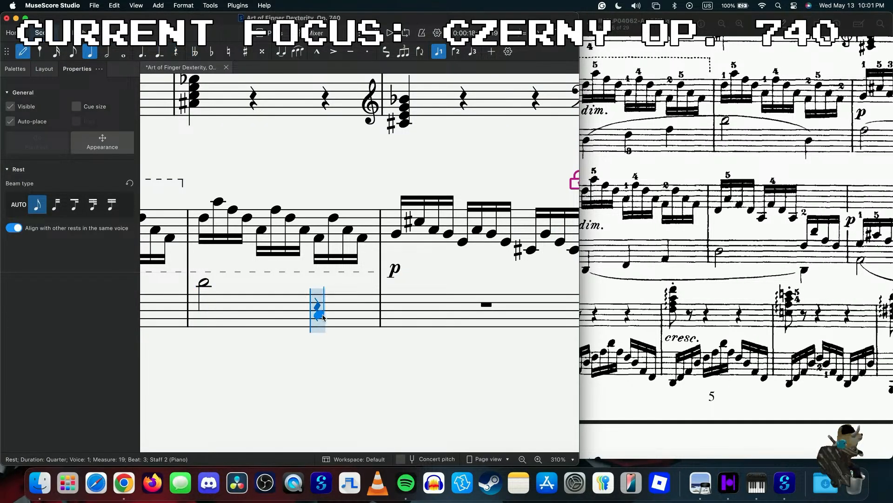
key(Escape)
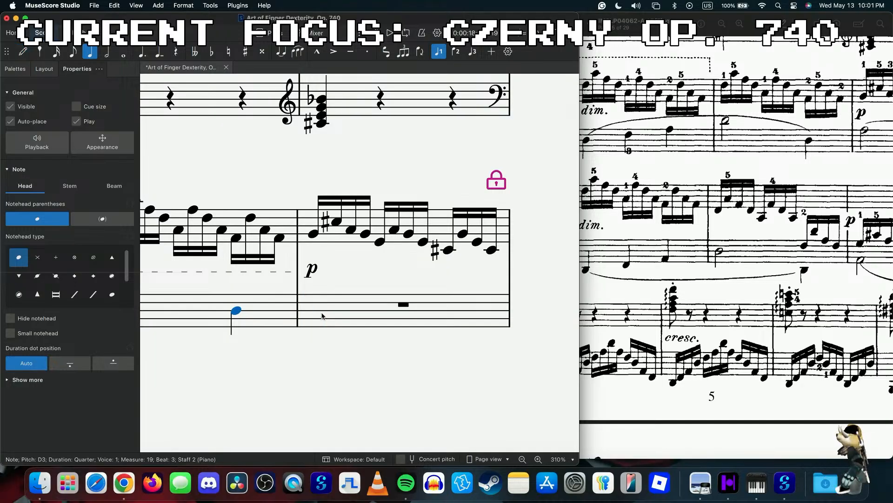
- Slur the lower-staff notes from the first of measure 18 to the last of measure 19 and play the phrase back
scroll(302, 307, left, 5)
shift+click(281, 302)
click(281, 302)
key(space)
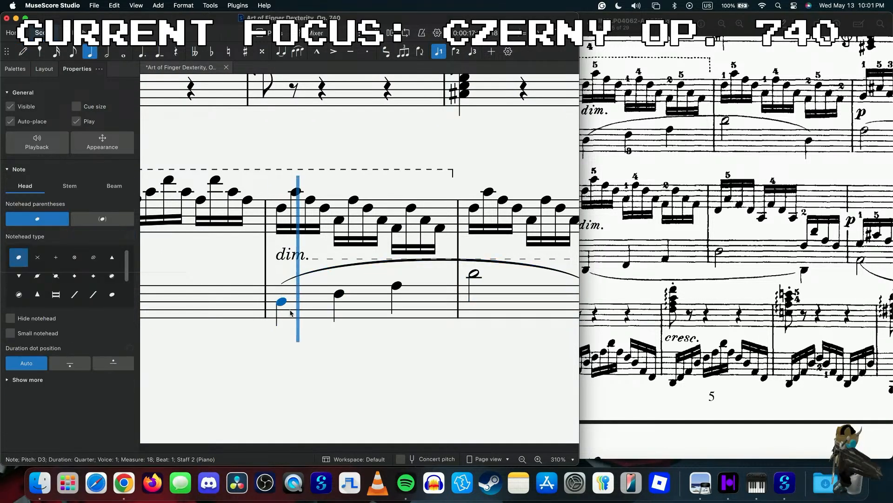
key(super+minus)
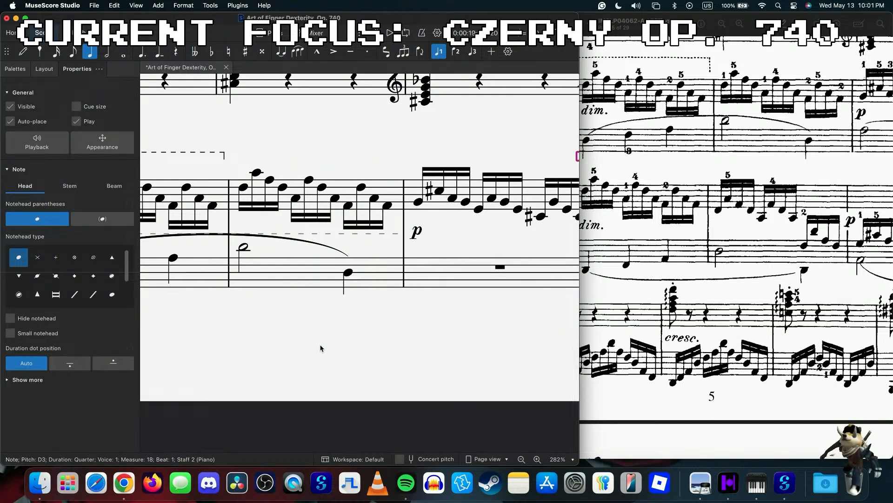
- Enter a half-note B3 on beat 1 and a quarter-note A2 on beat 3 of measure 20 in the lower staff
scroll(749, 253, right, 5)
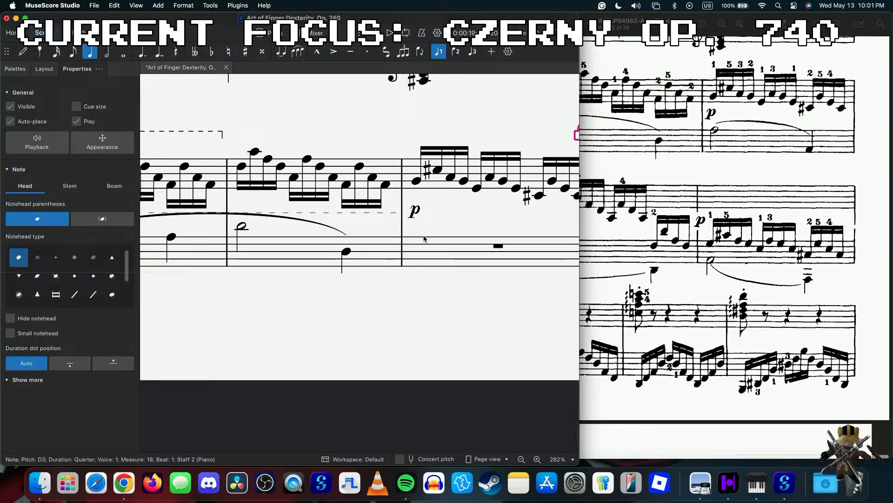
click(498, 245)
key(n)
scroll(354, 313, up, 3)
key(6)
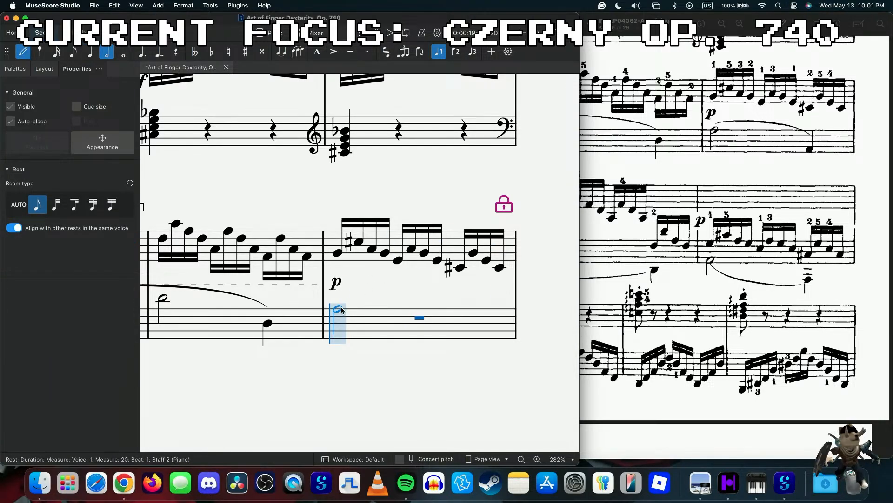
click(342, 310)
key(4)
key(5)
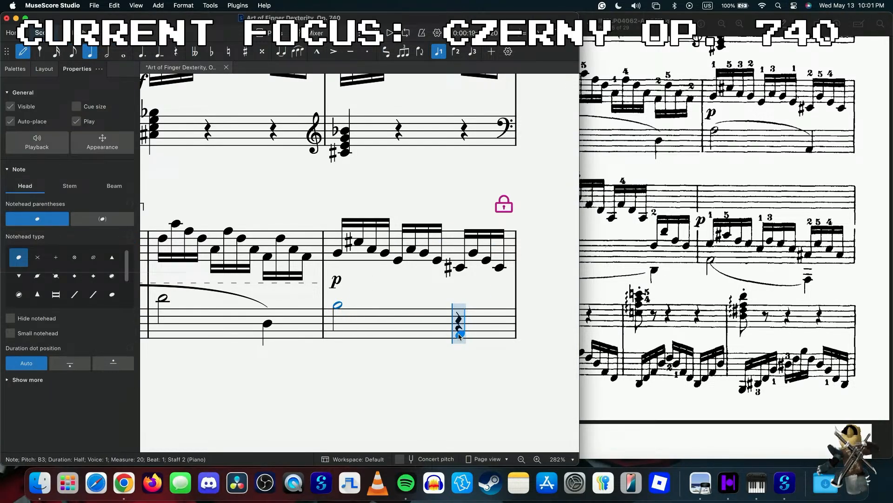
key(a)
key(Escape)
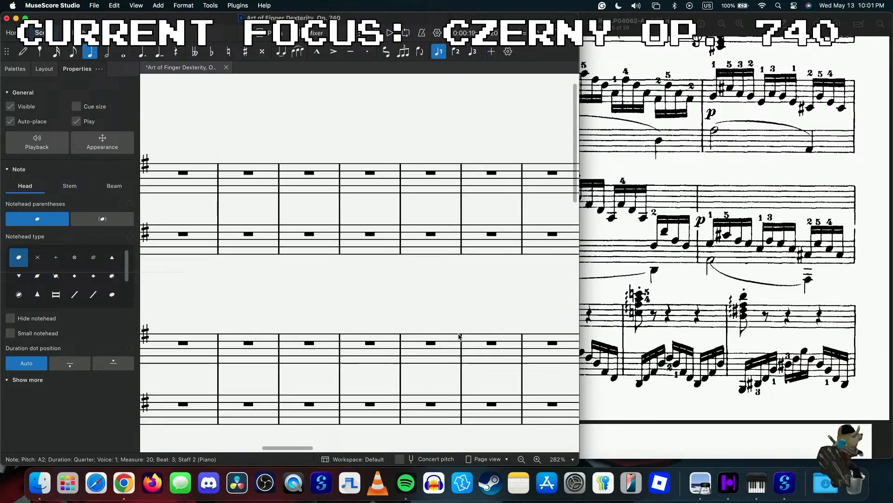
- Add a slur from the half-note B3 to the quarter-note A2 in measure 20 of the lower staff
scroll(459, 337, down, 5)
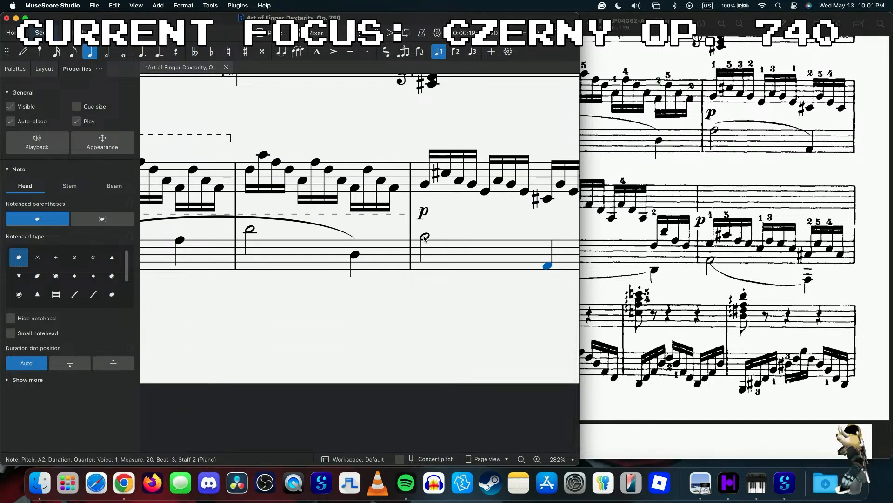
click(425, 237)
key(s)
key(Escape)
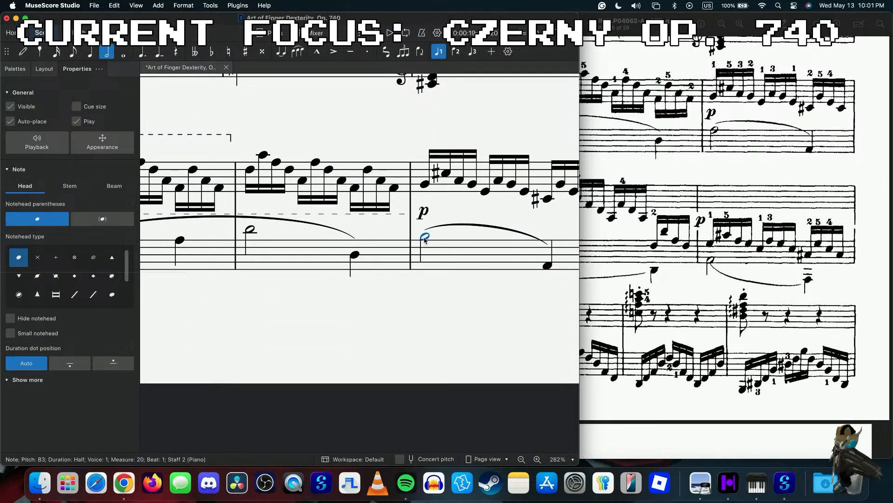
key(super+Right)
key(super+Left)
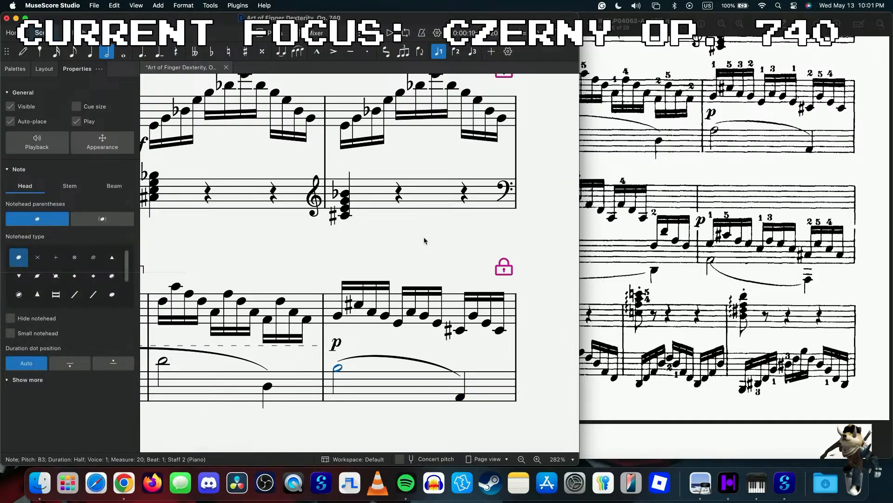
- Lower the half-note B3 on beat 1 of measure 20 in the lower staff to A3 and play it back
key(Down)
key(Down)
key(Escape)
key(space)
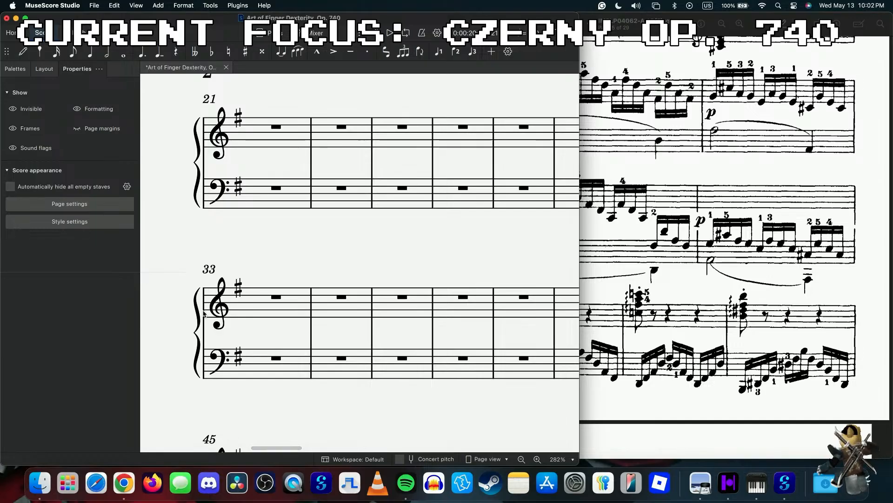
- Look through the Preferences pages from General to Braille for a setting that controls score movement during playback
click(233, 5)
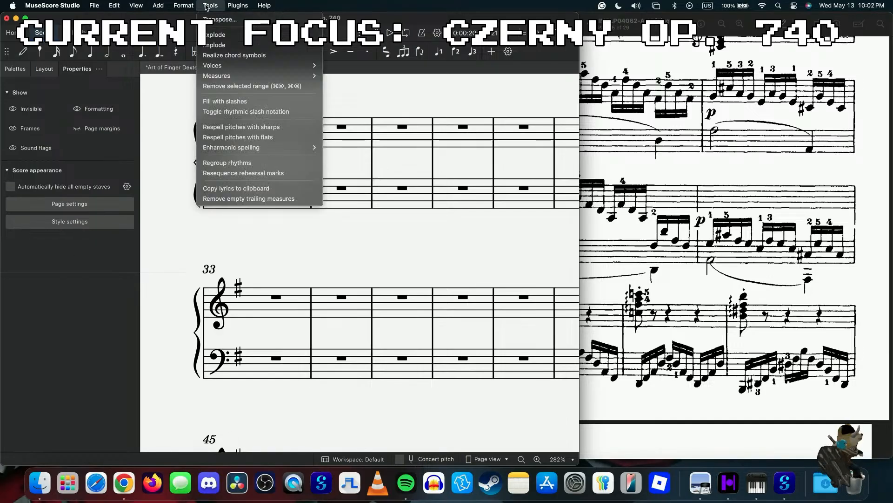
mouse_move(268, 5)
mouse_move(46, 5)
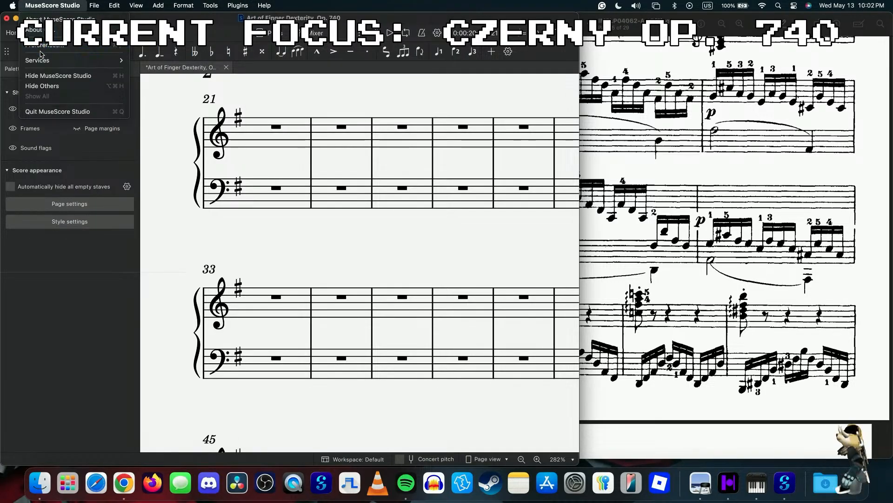
click(47, 51)
click(159, 121)
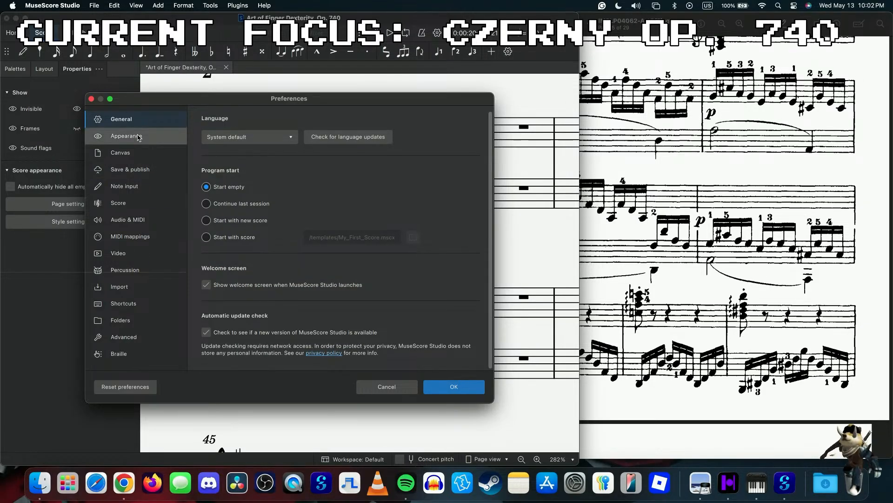
click(153, 136)
click(156, 153)
click(159, 169)
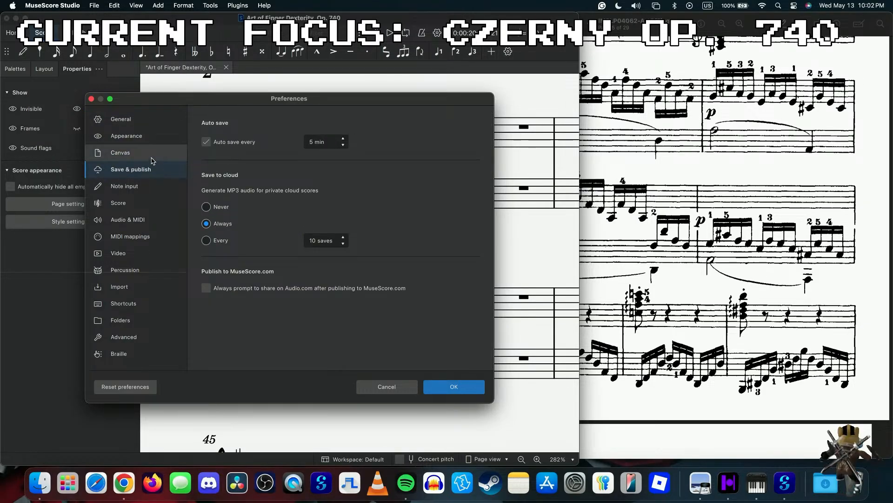
click(147, 186)
click(146, 205)
click(133, 220)
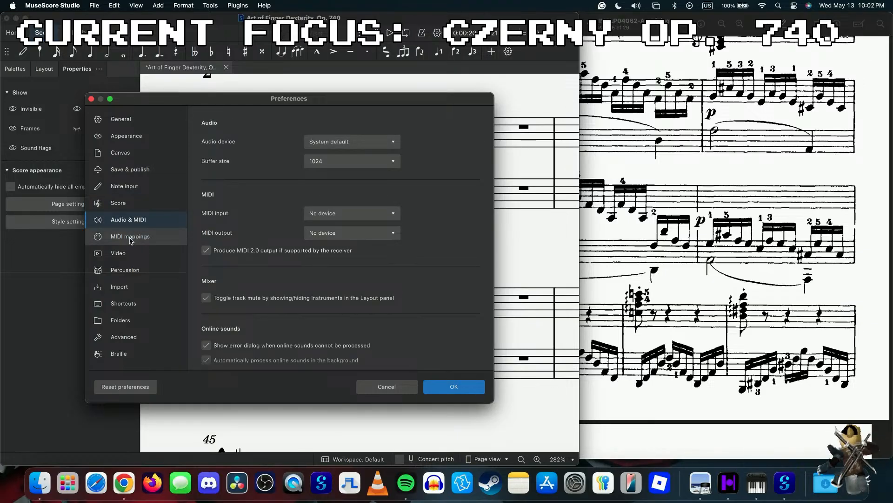
scroll(308, 250, down, 2)
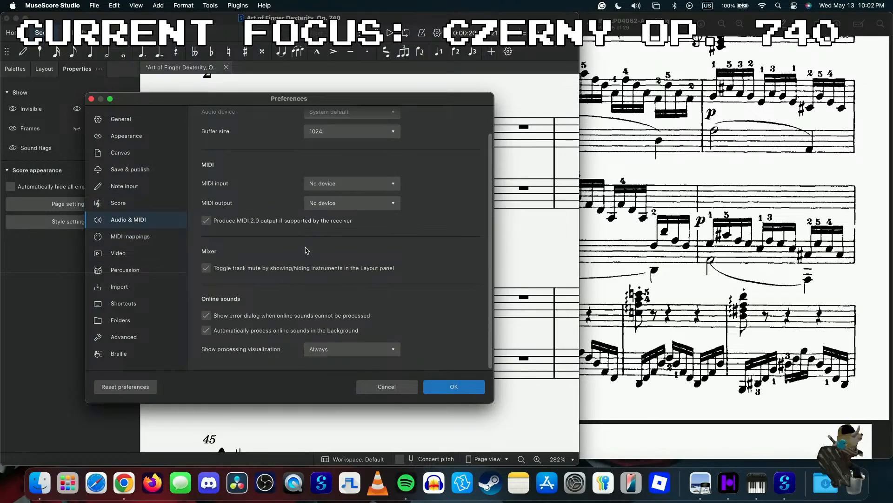
click(154, 254)
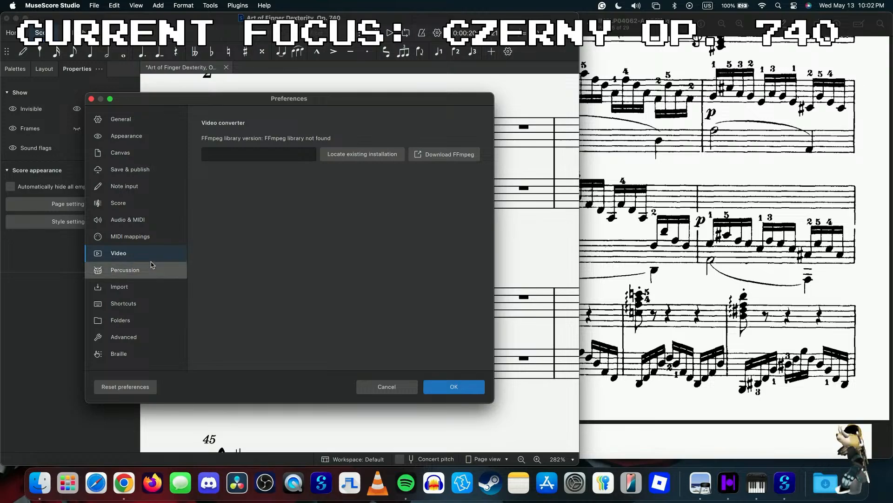
click(151, 268)
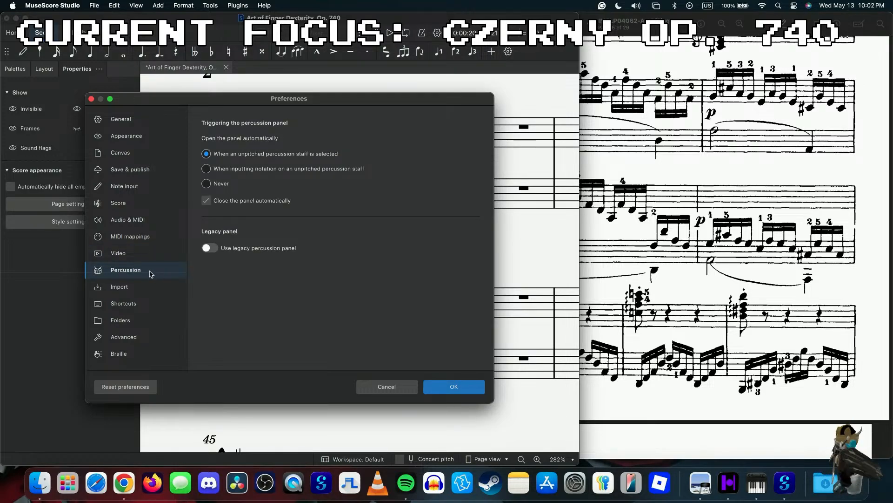
click(149, 286)
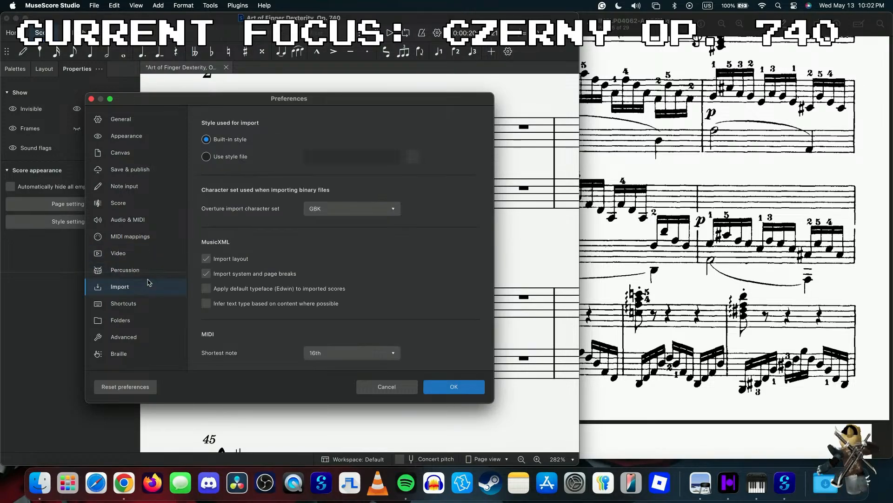
scroll(307, 241, down, 3)
click(152, 302)
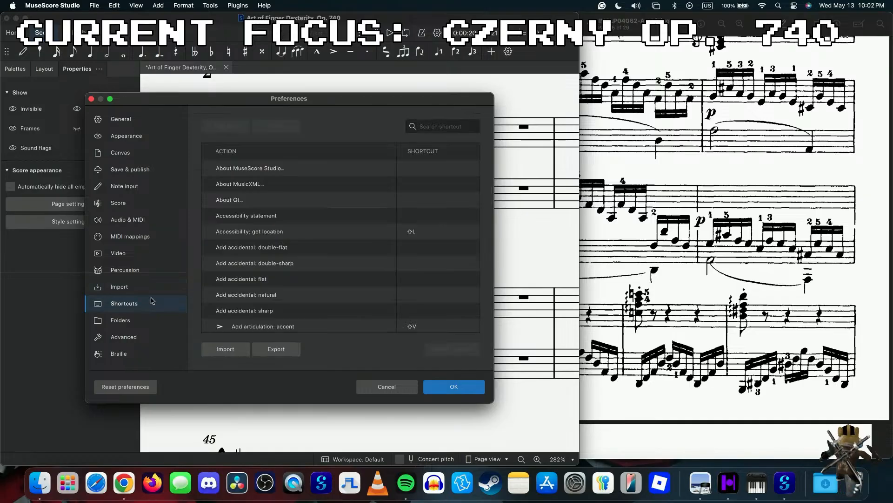
click(151, 320)
click(142, 338)
click(150, 350)
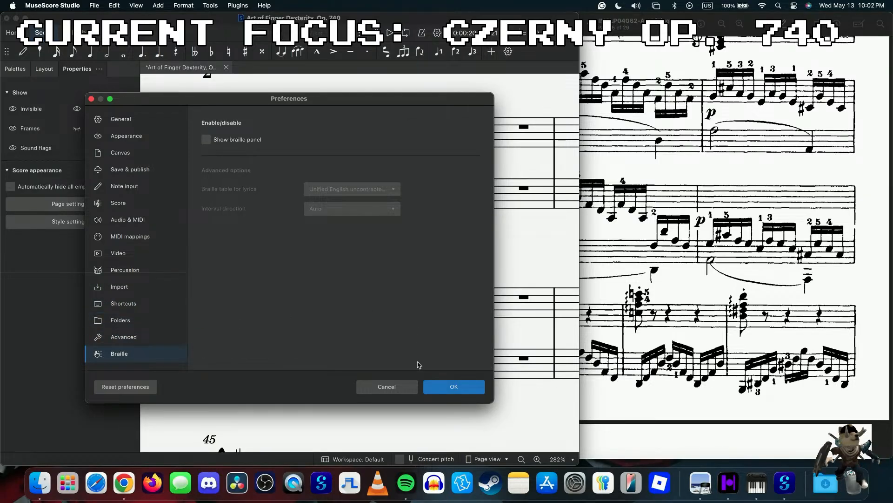
click(447, 386)
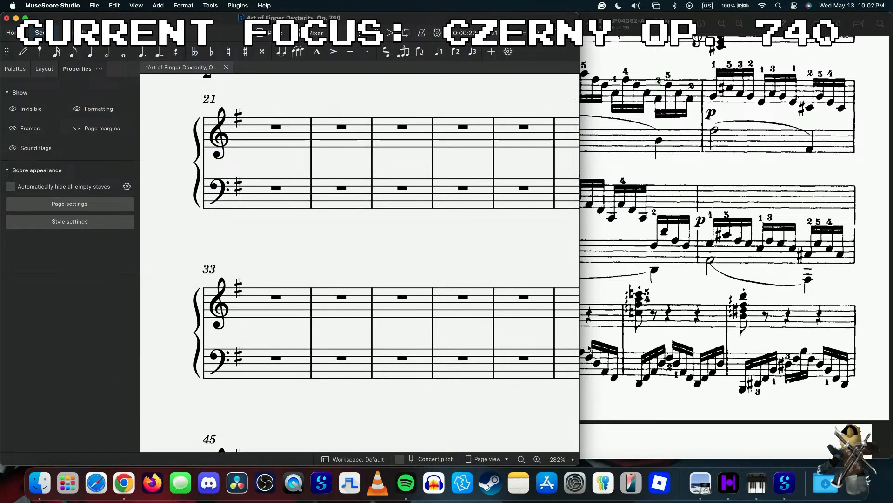
click(437, 32)
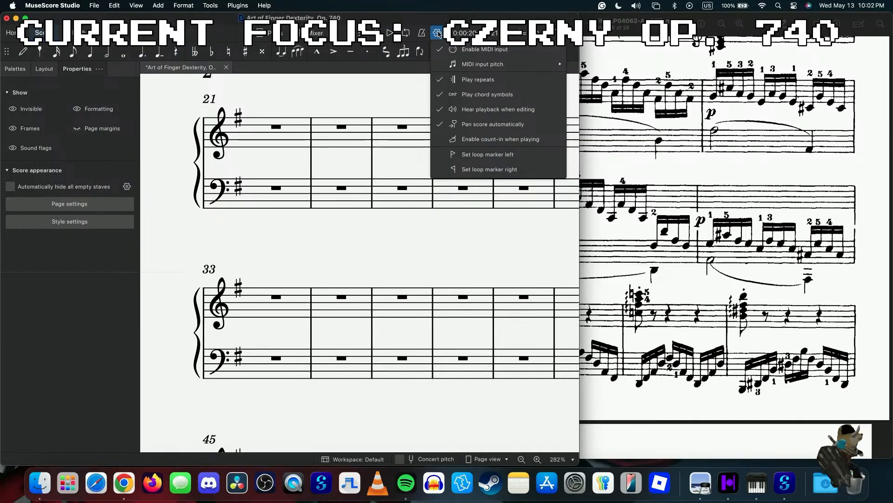
click(437, 32)
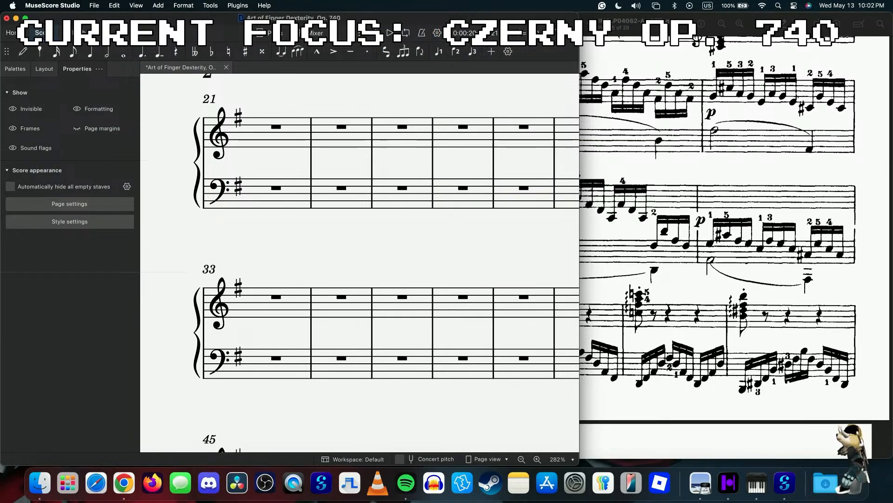
drag(579, 47, 817, 47)
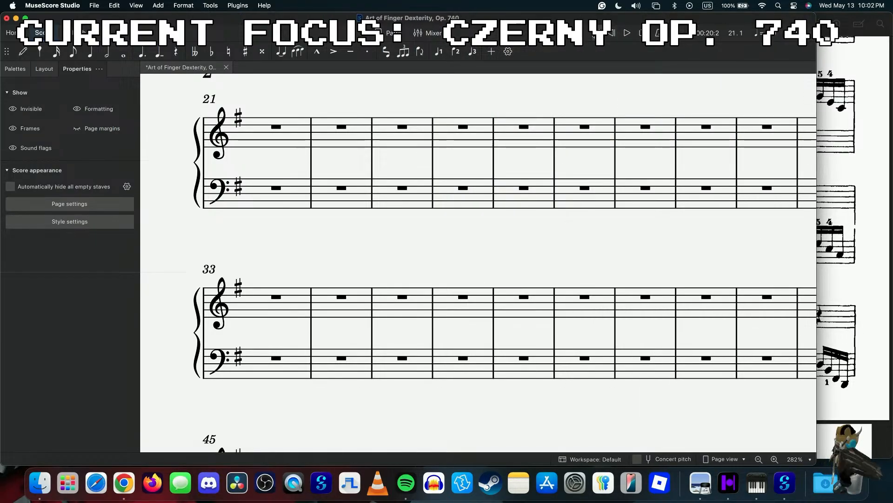
click(680, 33)
key(Escape)
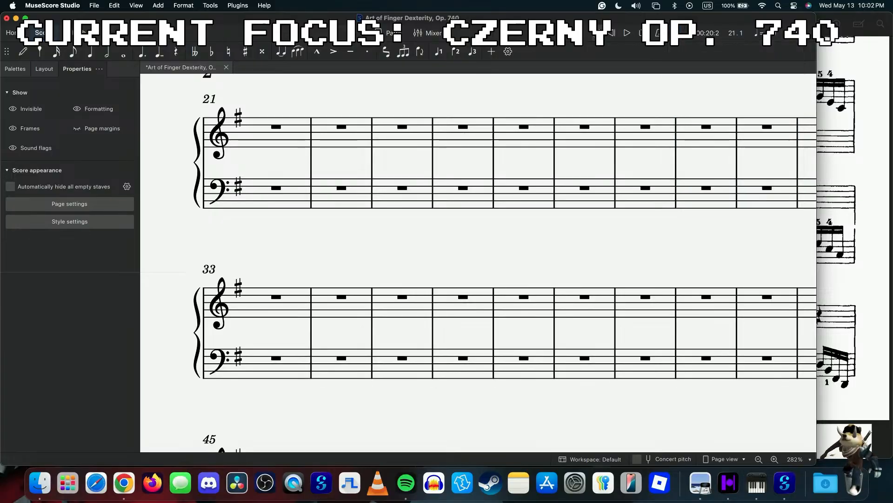
drag(600, 34, 558, 95)
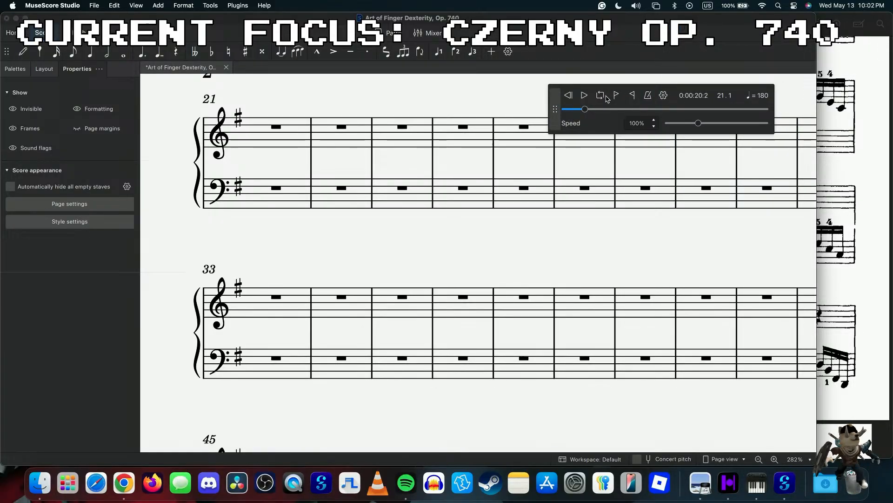
drag(555, 102, 615, 33)
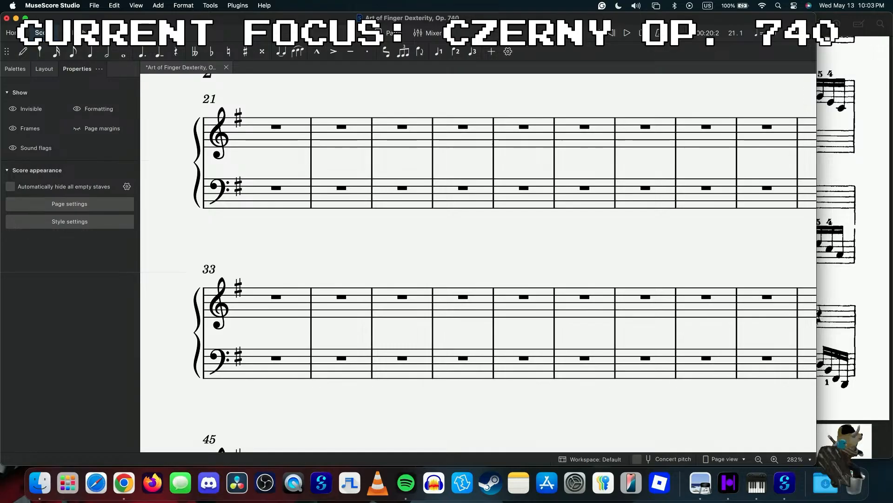
- Turn off automatic score panning and test it by playing back from the first upper-staff note of measure 18
click(682, 32)
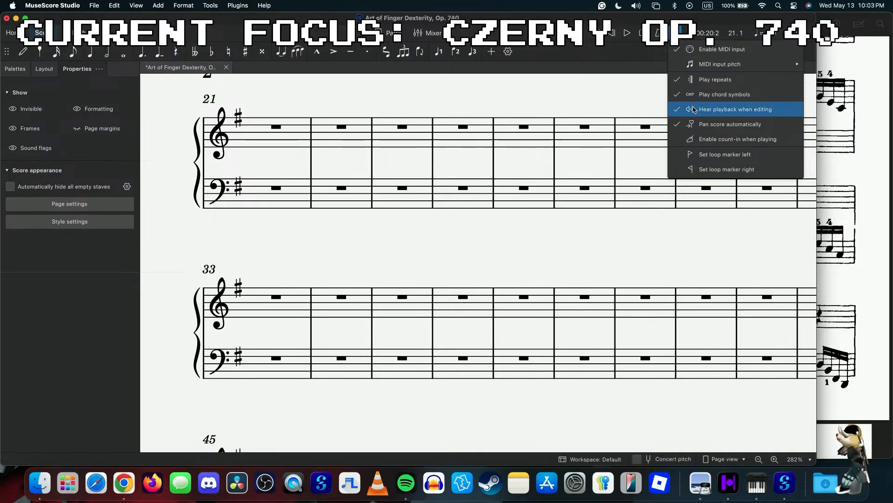
click(731, 128)
scroll(568, 203, up, 10)
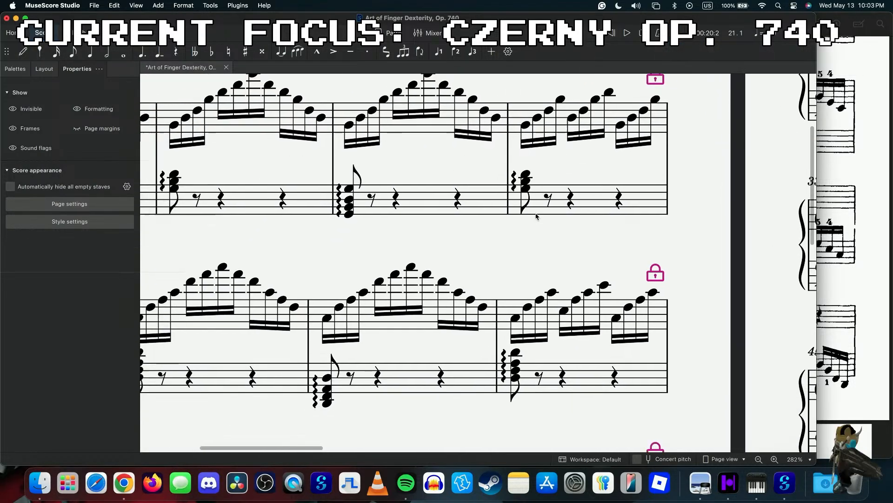
scroll(536, 216, down, 3)
click(444, 243)
key(space)
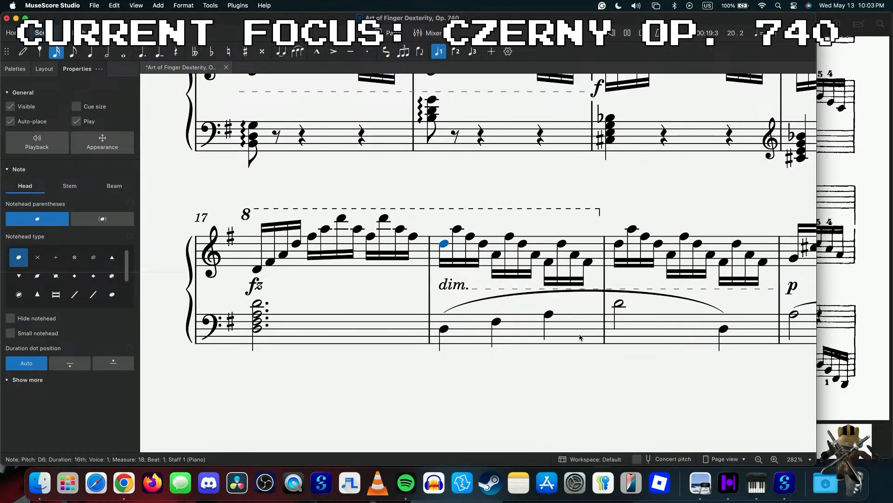
scroll(580, 337, down, 10)
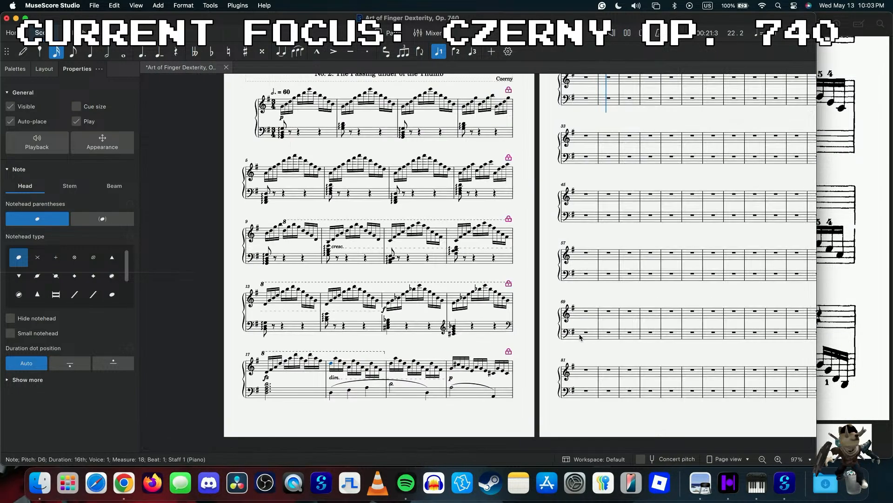
scroll(641, 333, up, 2)
scroll(641, 333, right, 5)
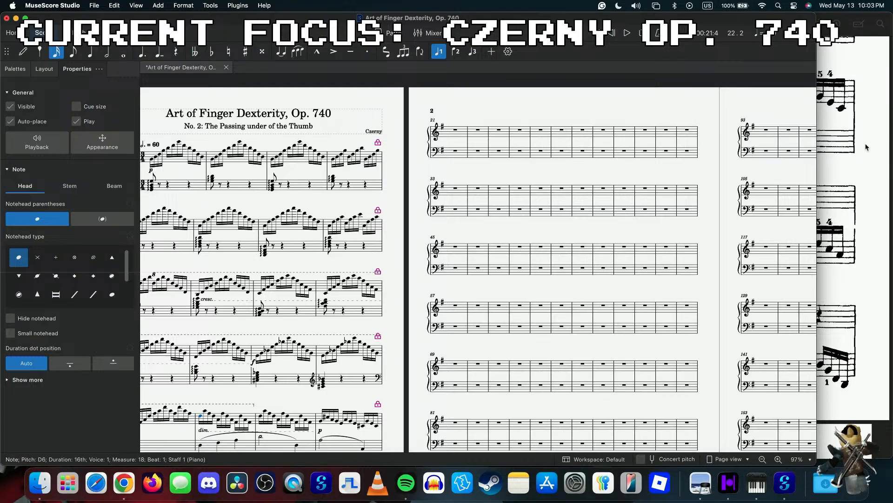
- Narrow the score window so the scanned sheet music beside it is uncovered, and find the passage that follows measure 20
drag(816, 130, 562, 126)
scroll(562, 139, right, 1)
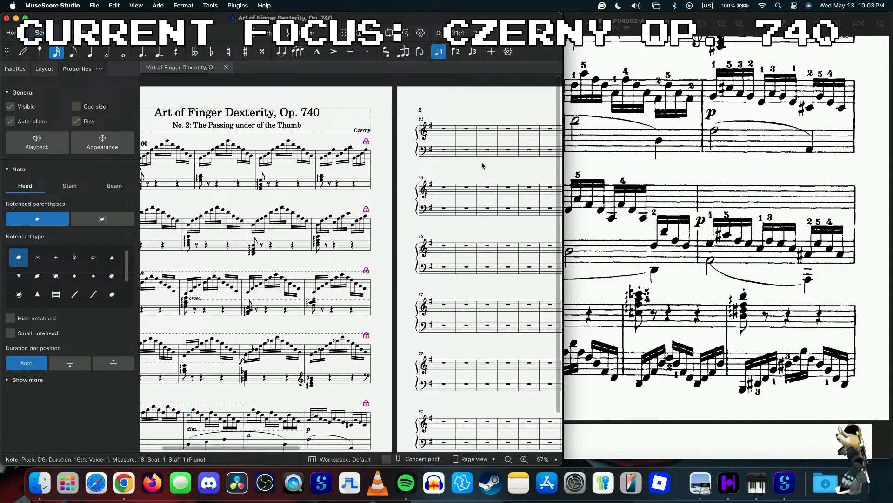
scroll(561, 163, up, 5)
scroll(717, 175, up, 2)
scroll(717, 175, left, 3)
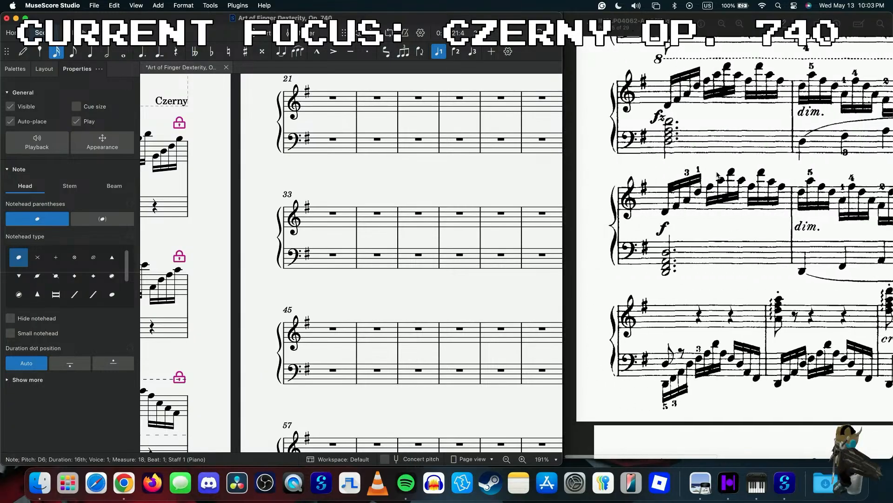
scroll(717, 175, down, 3)
scroll(404, 166, up, 5)
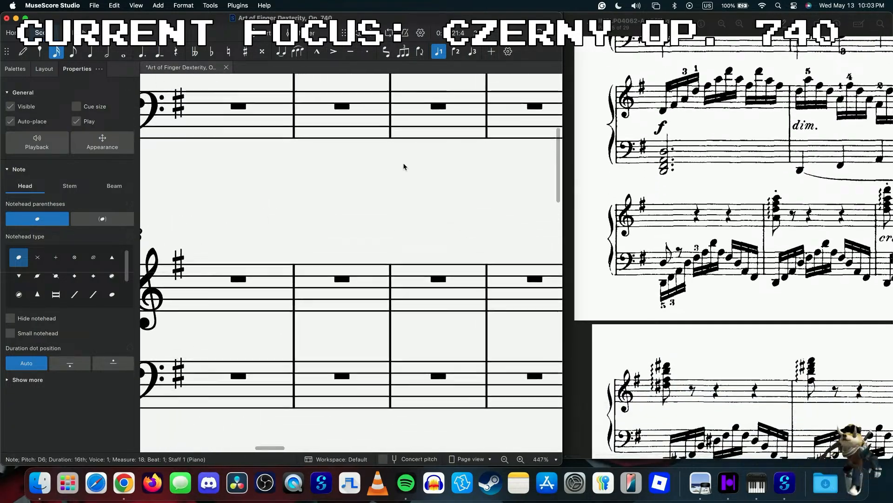
scroll(401, 176, down, 5)
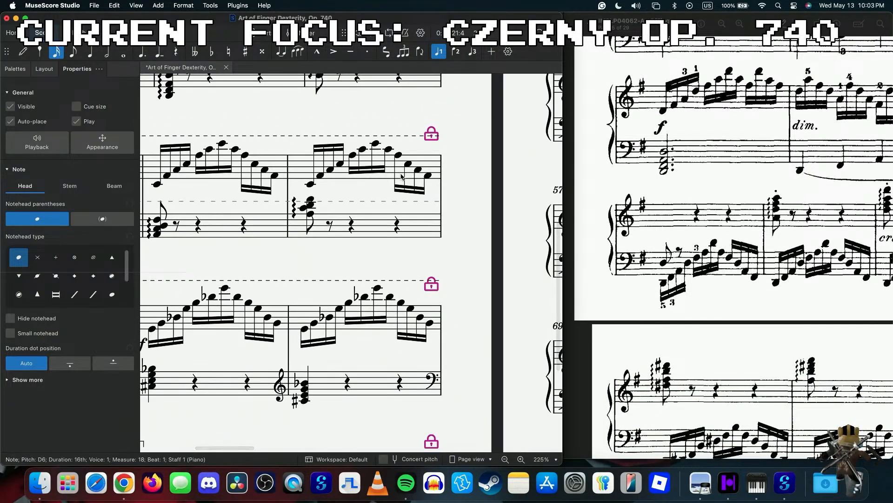
- Copy the lower-staff notes of measures 17–20 into the lower staff from measure 21 and transpose them down an octave
click(216, 278)
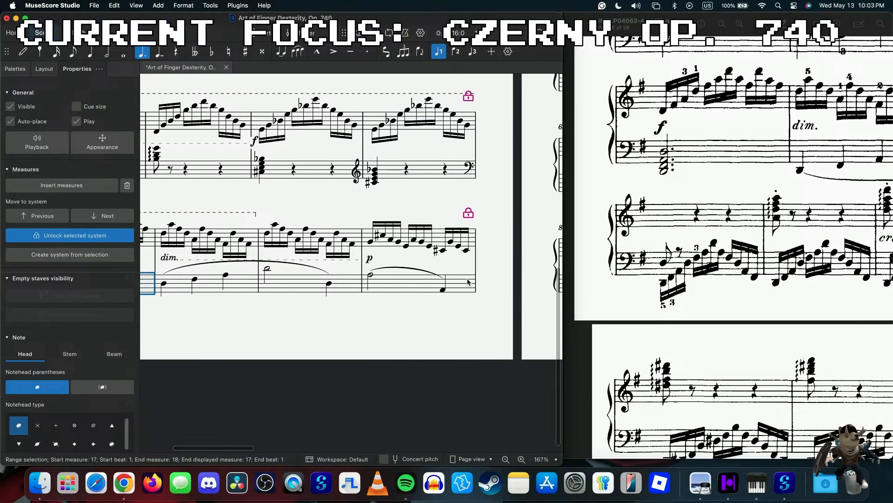
shift+click(516, 279)
scroll(321, 213, down, 10)
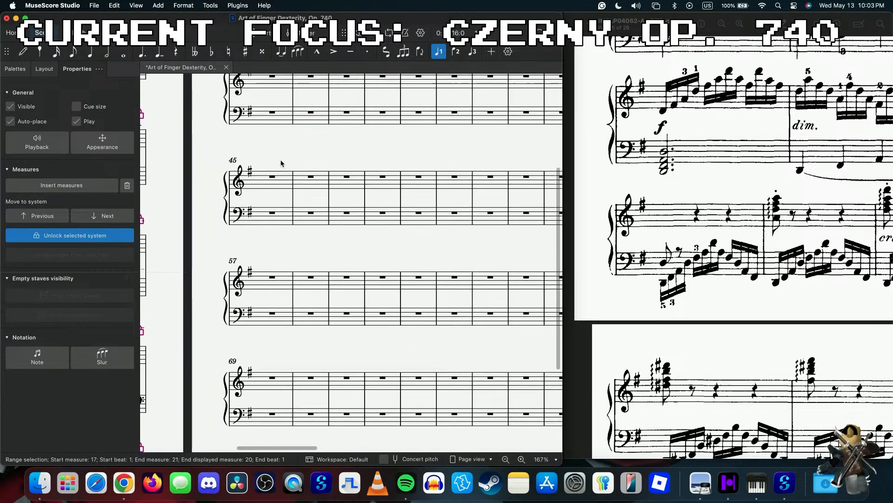
scroll(281, 161, up, 5)
key(Escape)
click(275, 216)
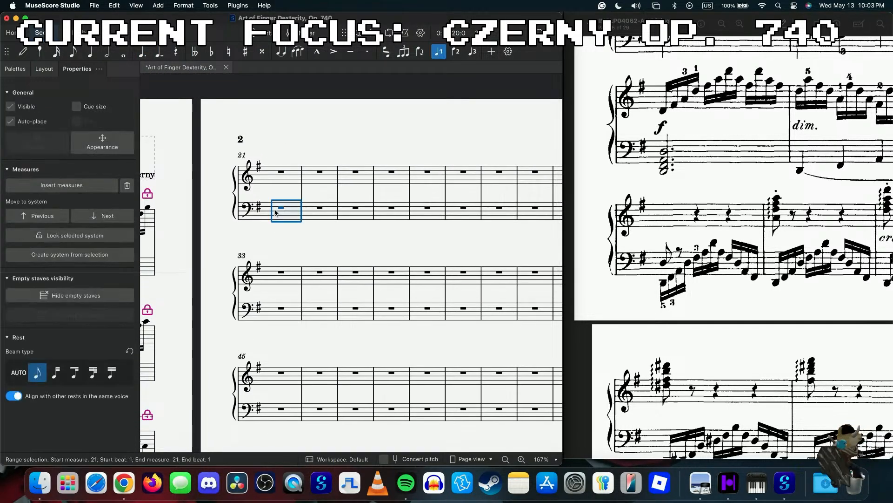
key(ctrl+v)
- Play back the pasted lower-staff phrase from the measure 21 chord and compare it with the scanned sheet music
click(278, 213)
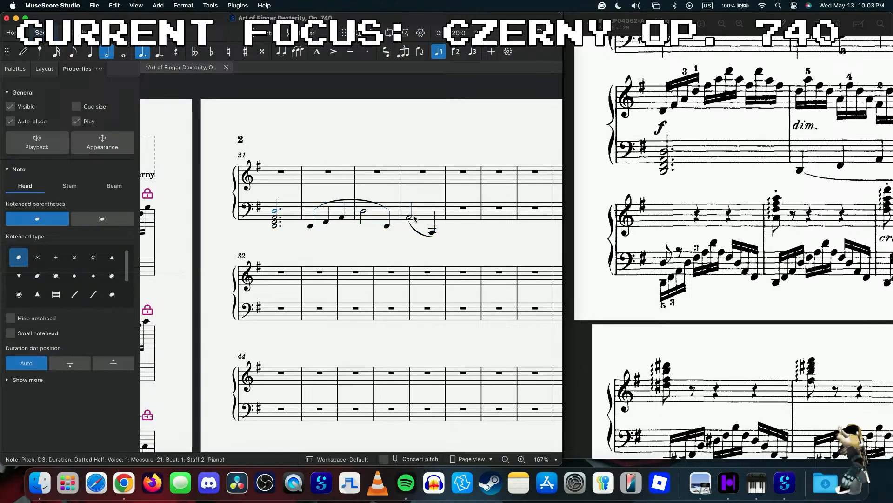
scroll(740, 241, down, 5)
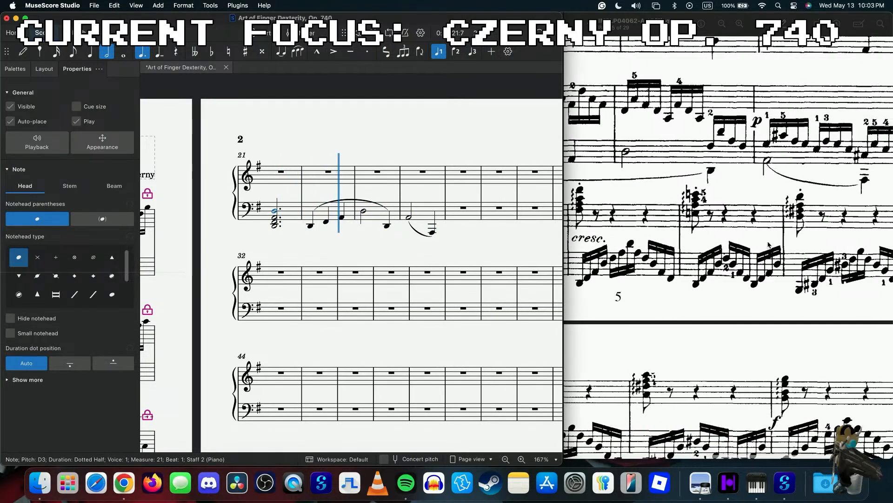
scroll(769, 245, right, 2)
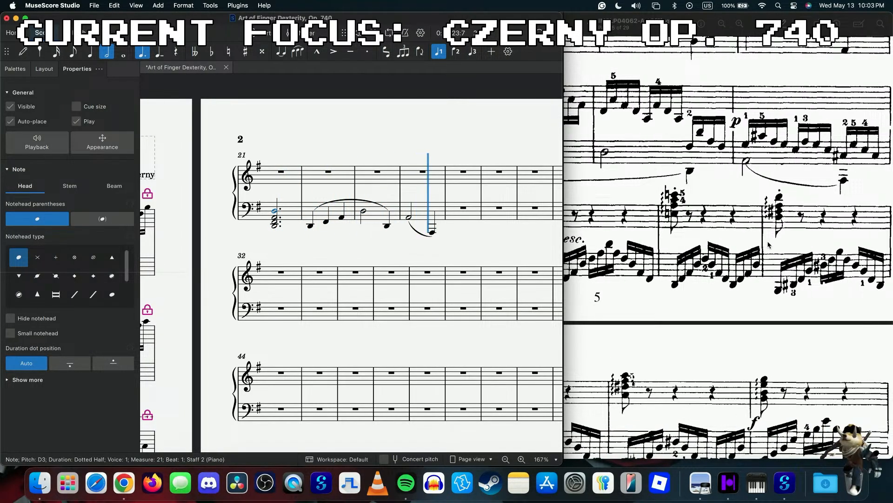
click(388, 225)
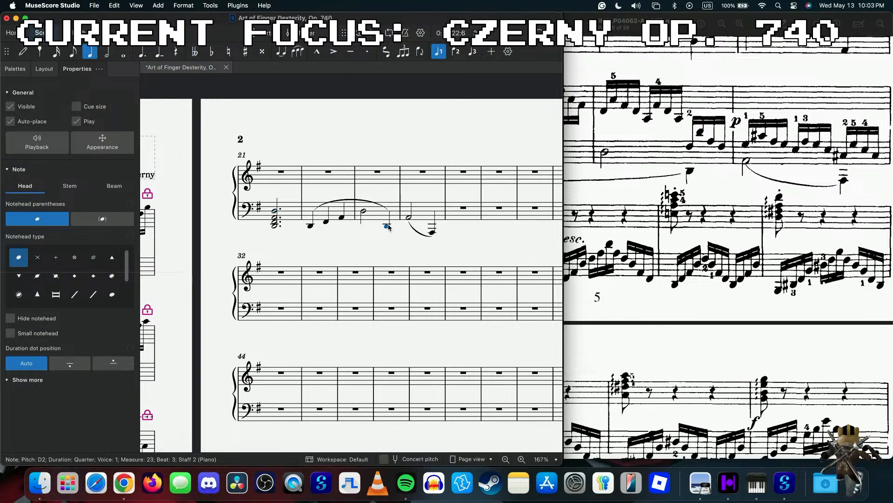
- Copy the upper-staff notes of measures 17–20, with their dynamics, into the upper staff from measure 21
click(377, 204)
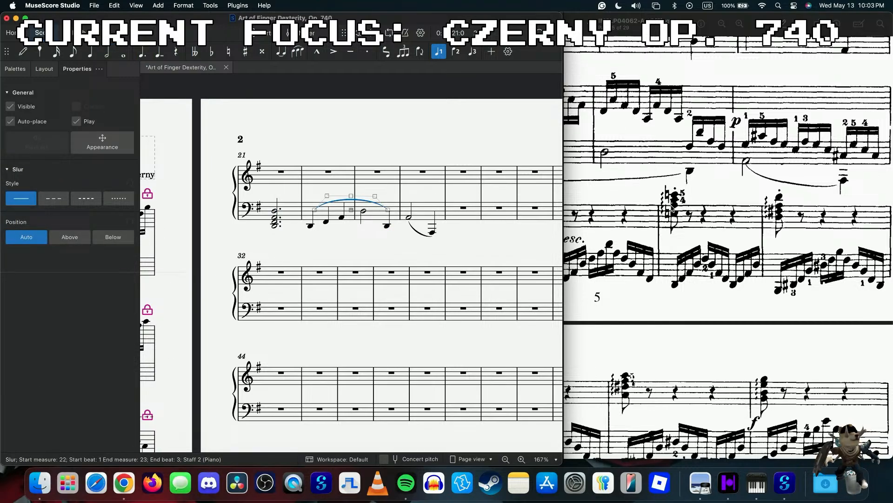
scroll(690, 207, up, 5)
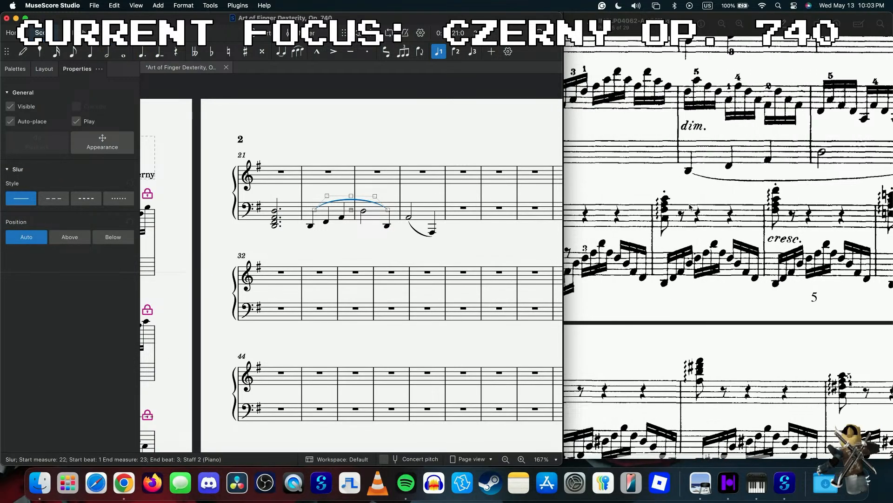
scroll(328, 201, up, 2)
scroll(328, 201, up, 10)
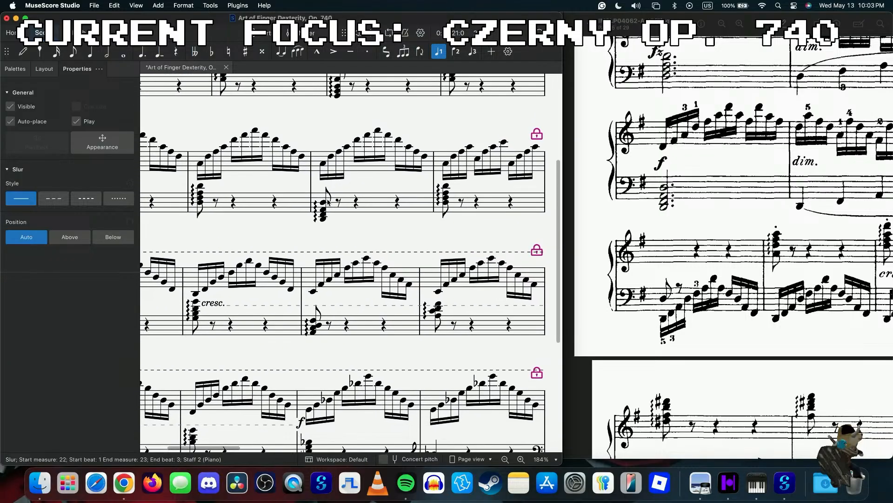
click(213, 347)
scroll(213, 347, right, 5)
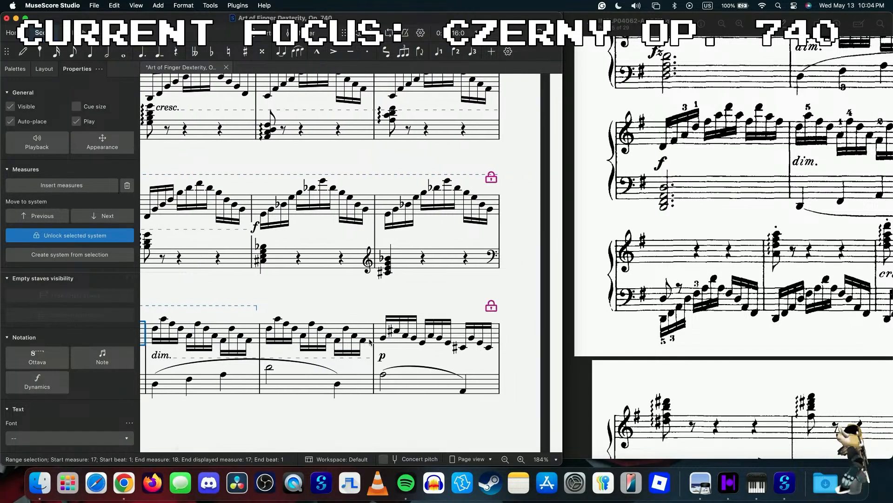
shift+click(393, 344)
scroll(393, 344, right, 8)
scroll(393, 344, up, 9)
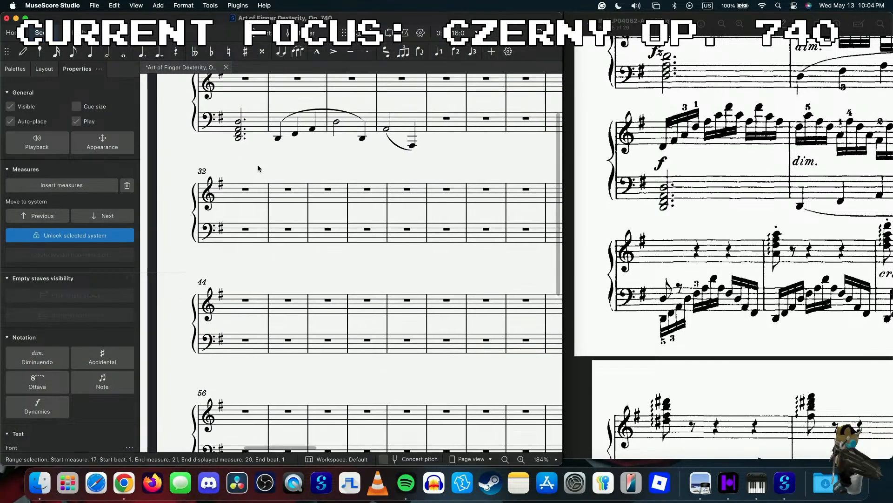
click(256, 168)
key(super+v)
scroll(368, 200, right, 5)
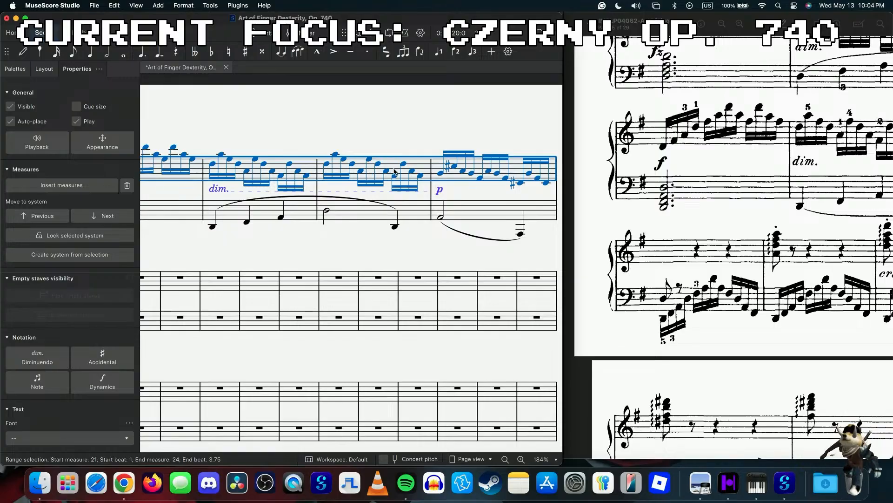
- Transpose the upper-staff notes of measures 23–24 down an octave and lock measures 21–24 together as one system
click(413, 170)
shift+click(452, 178)
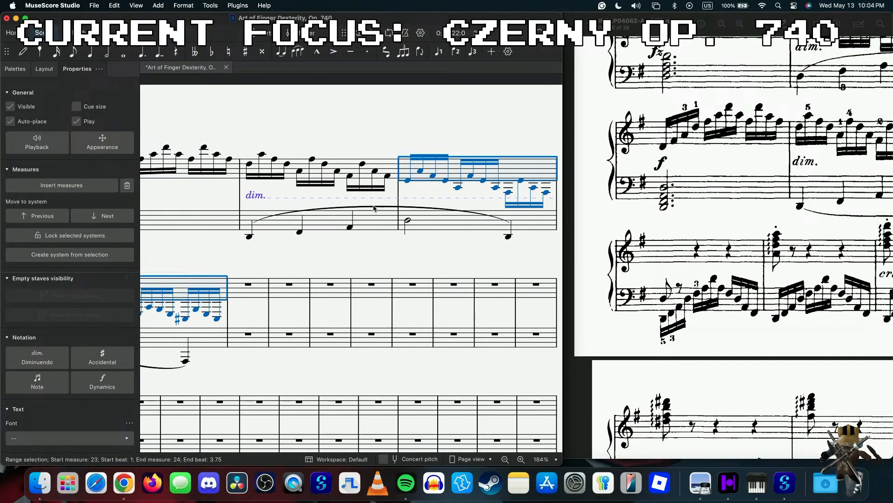
scroll(291, 293, up, 3)
scroll(290, 293, left, 3)
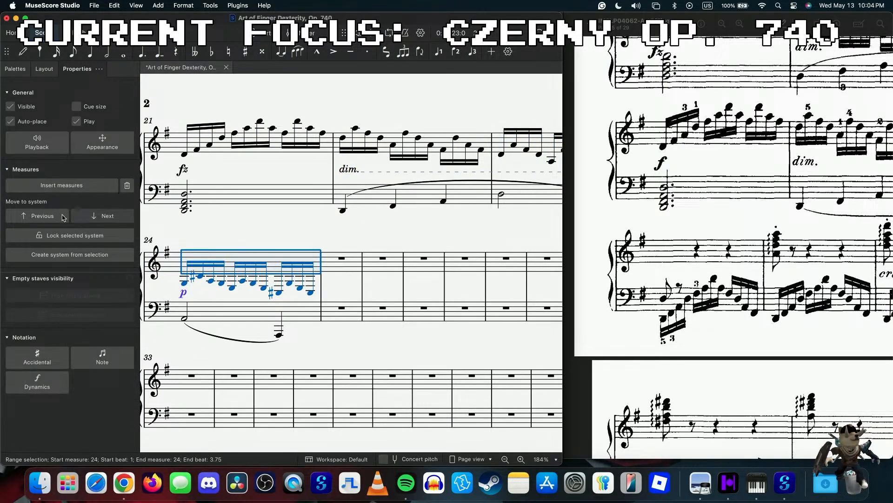
click(75, 235)
- Change the dynamic at the start of measure 21 to f
scroll(257, 205, left, 3)
scroll(257, 204, up, 3)
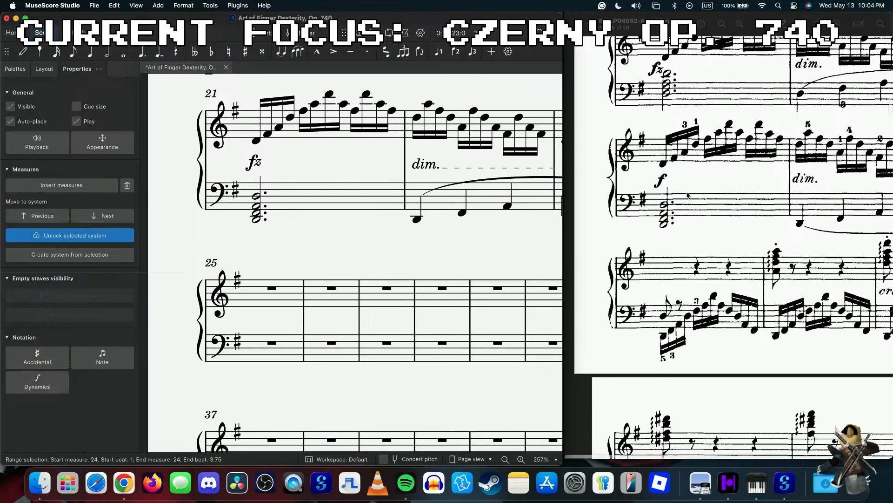
click(252, 162)
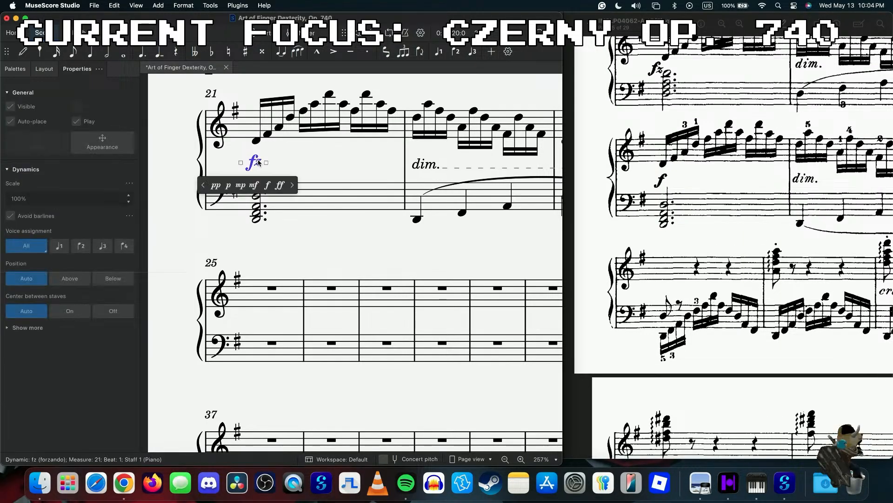
click(267, 186)
- Play back from the first upper-staff note of measure 21 and compare measures 21–24 with the scanned sheet music
click(255, 140)
key(space)
scroll(419, 186, down, 2)
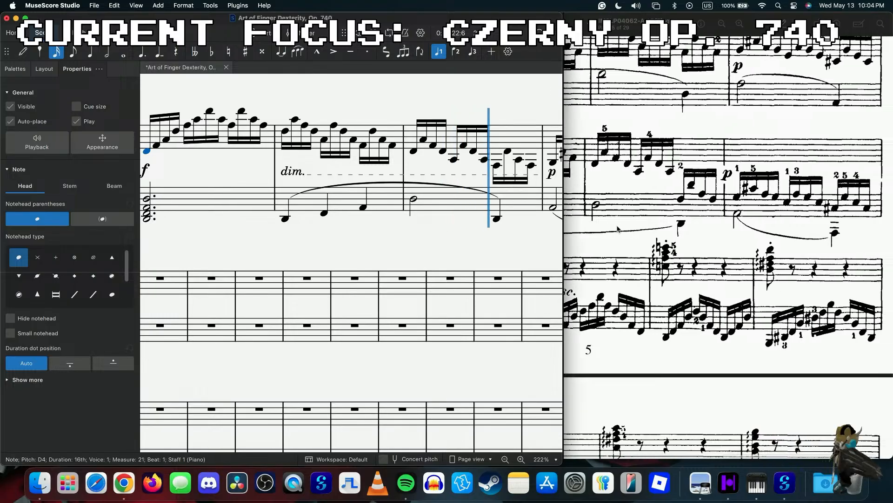
key(space)
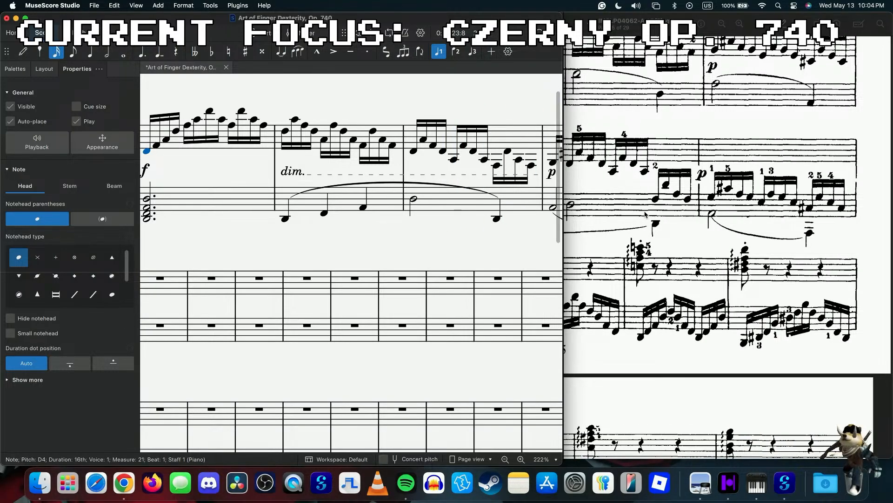
scroll(279, 165, left, 2)
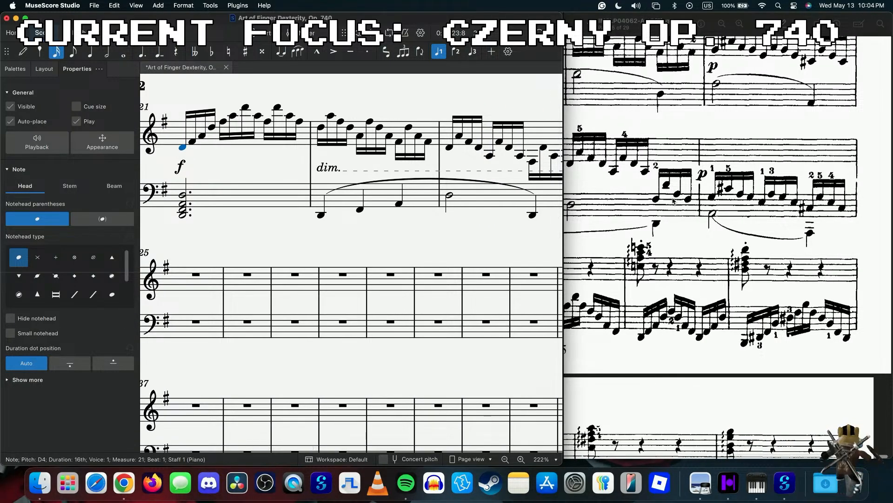
scroll(372, 216, right, 2)
scroll(372, 216, right, 3)
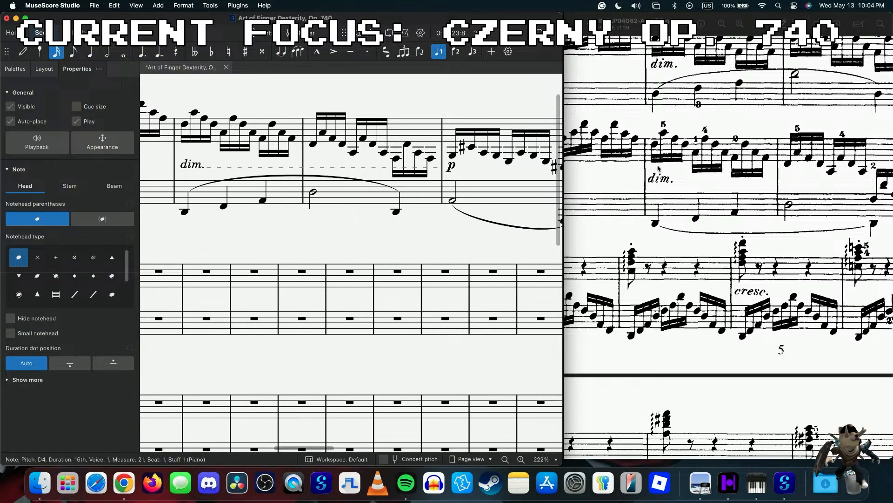
- Move the upper-staff sixteenth notes from beat 3 of measure 23 through the end of measure 24 onto the staff below
click(400, 156)
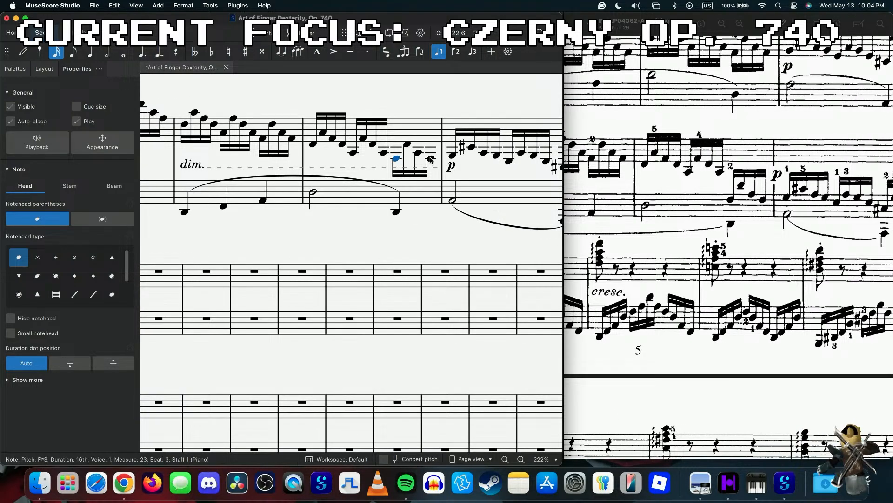
shift+click(432, 159)
scroll(465, 162, right, 4)
shift+click(479, 164)
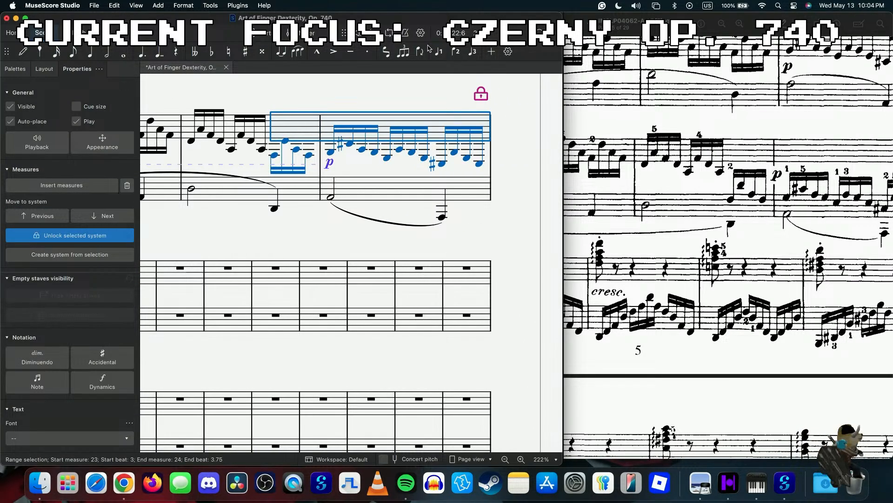
click(390, 53)
click(405, 84)
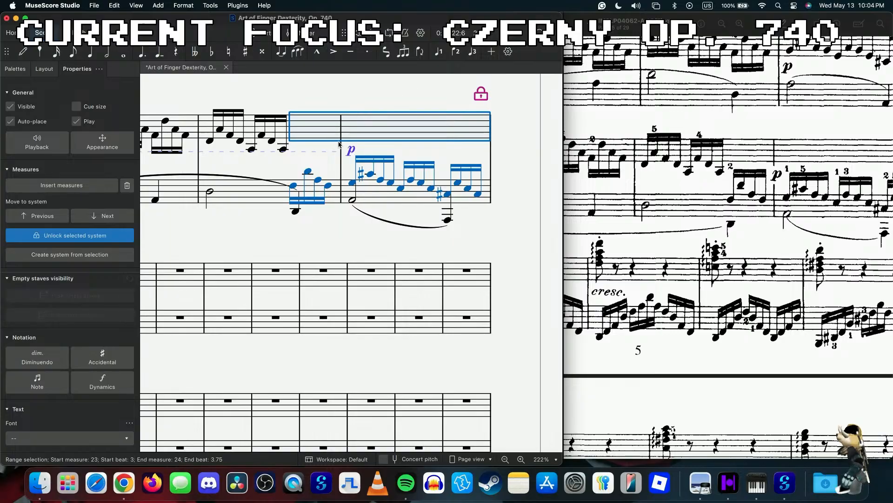
- Set the beam of measure 23's cross-staff sixteenth group upward and the stem of the D2 quarter note beneath it downward
click(308, 200)
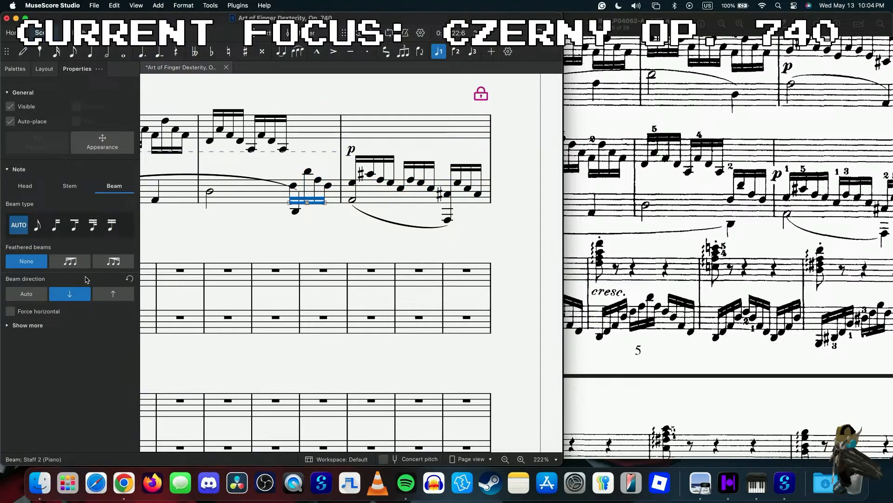
click(113, 294)
click(296, 210)
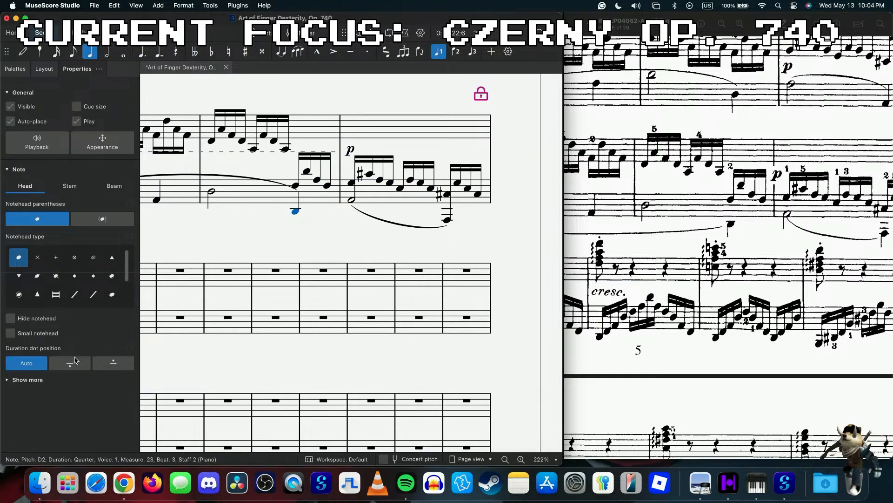
click(114, 186)
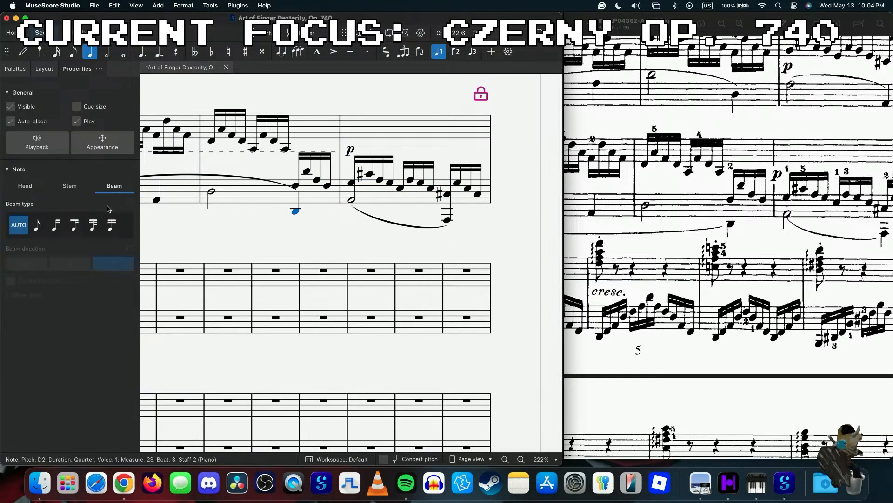
click(74, 187)
click(69, 233)
- Point the stems of the A2 half note and A1 quarter note in measure 24's lower staff downward
key(Right)
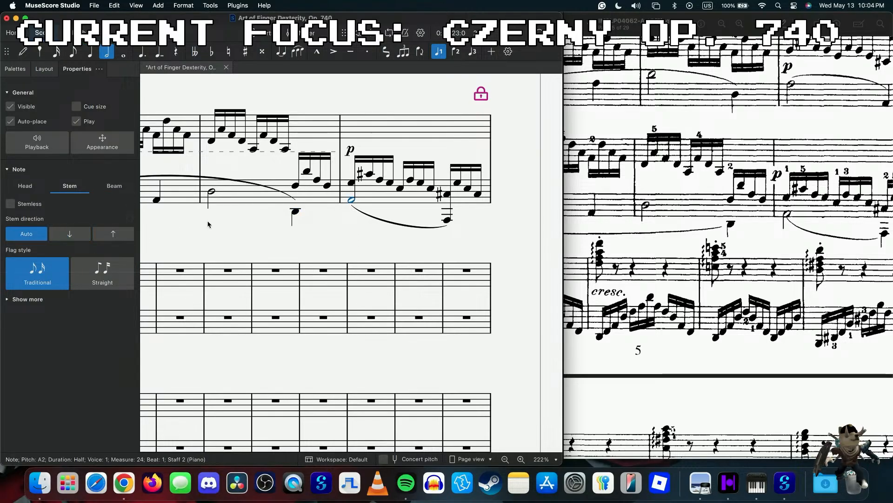
key(x)
key(Right)
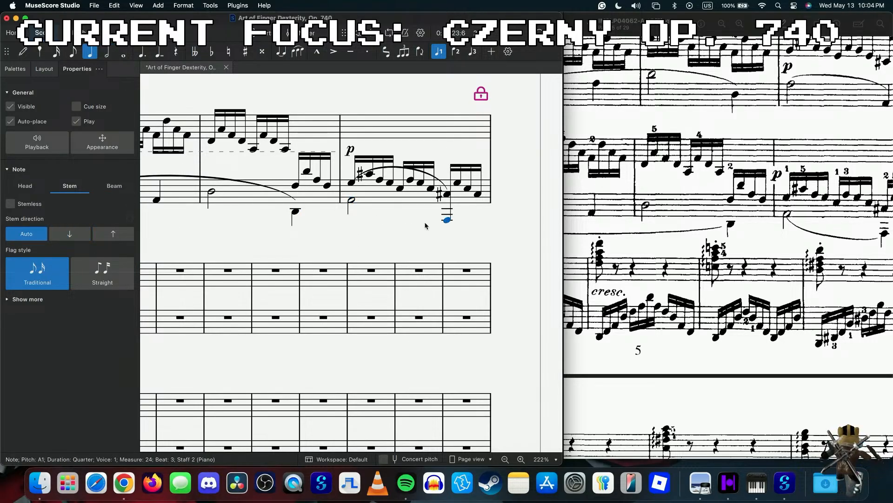
click(69, 234)
- Place the lower-staff slurs of measure 24 and measures 22–23 below the notes
click(397, 166)
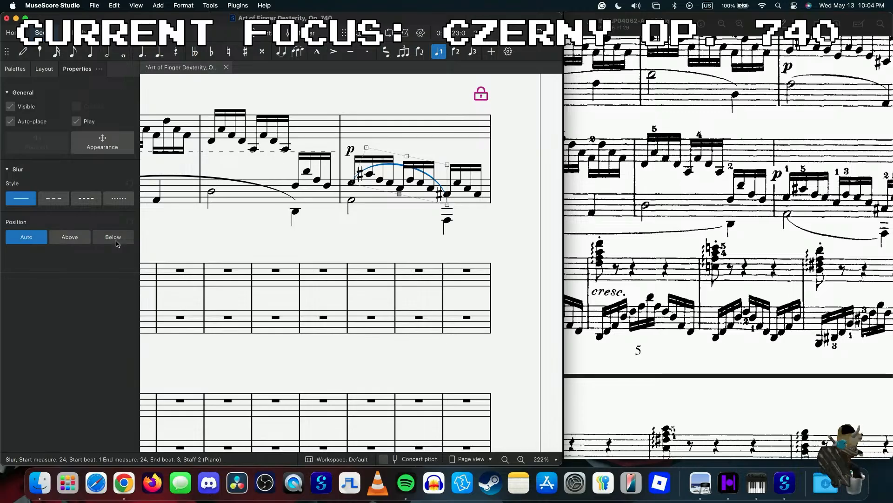
click(116, 238)
key(shift+Left)
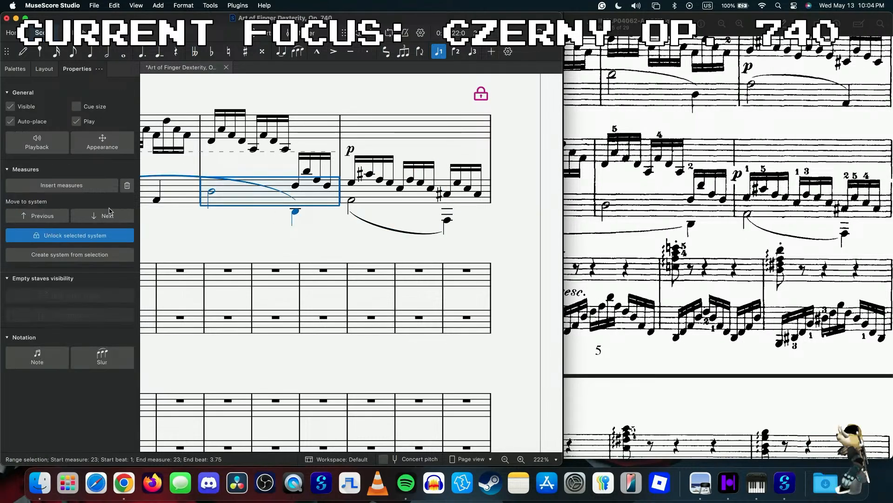
click(196, 179)
click(106, 238)
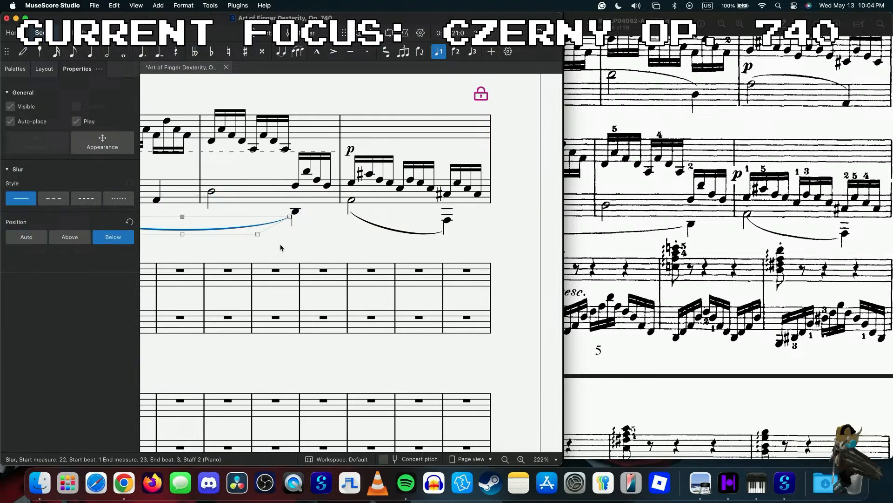
- Flatten the curve of the lower-staff slur spanning measures 22–23
scroll(279, 232, left, 5)
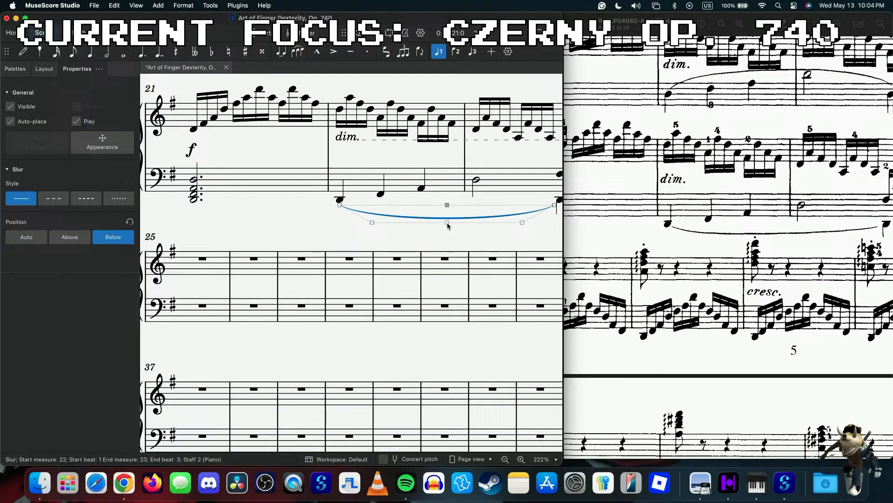
drag(447, 222, 447, 213)
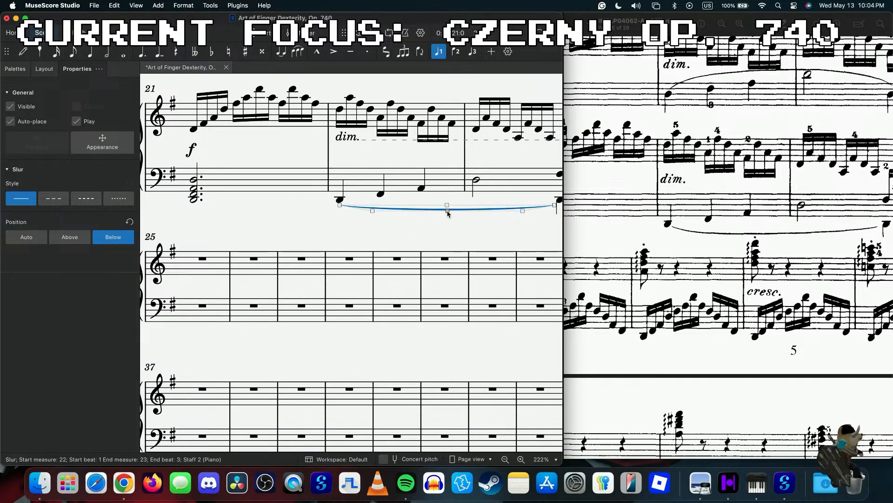
click(194, 181)
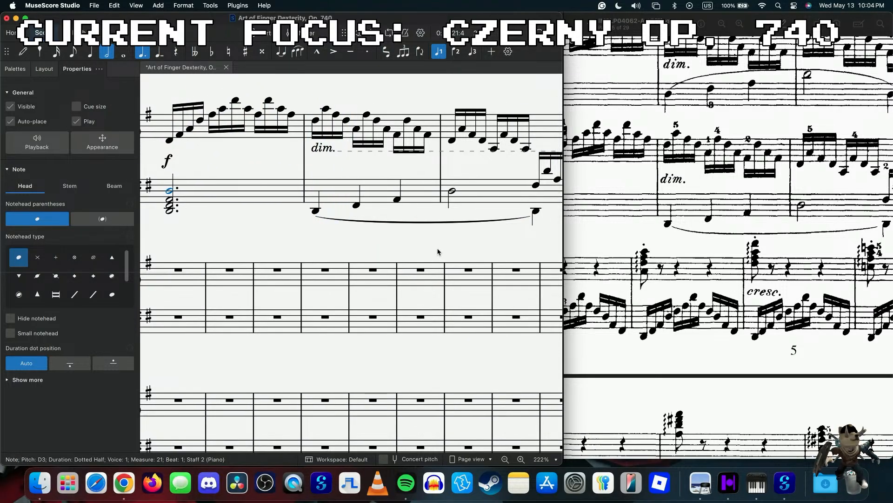
- Lower the dim. line starting at measure 22 so it sits clear of the beams above it
click(312, 148)
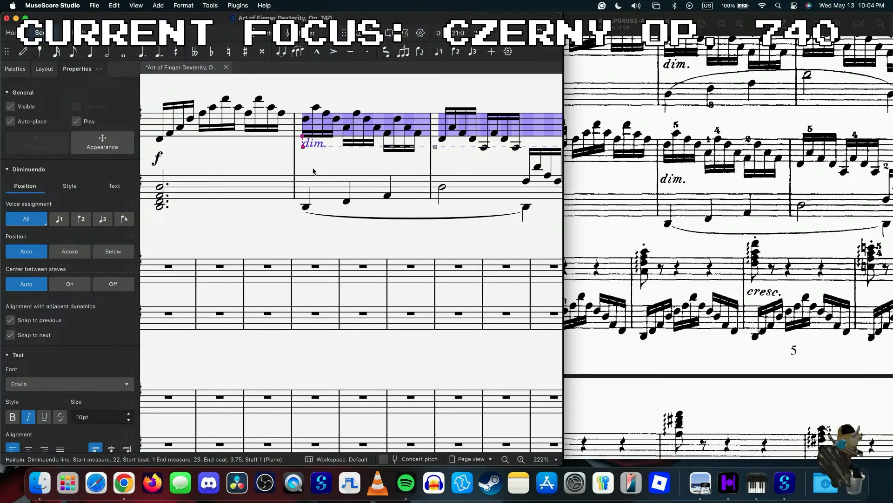
click(317, 134)
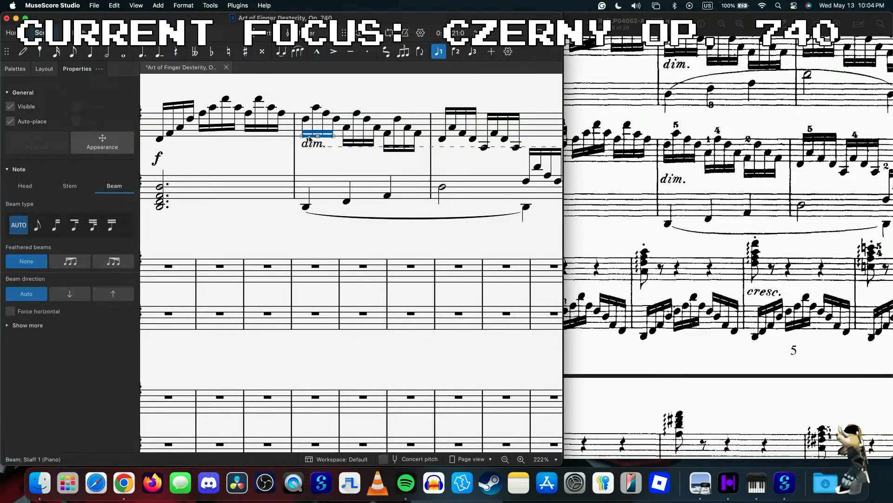
click(310, 148)
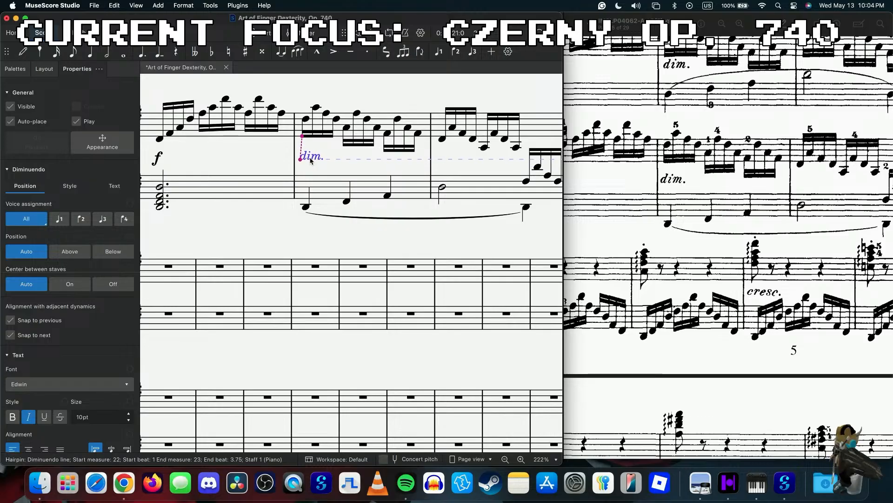
drag(312, 159, 312, 159)
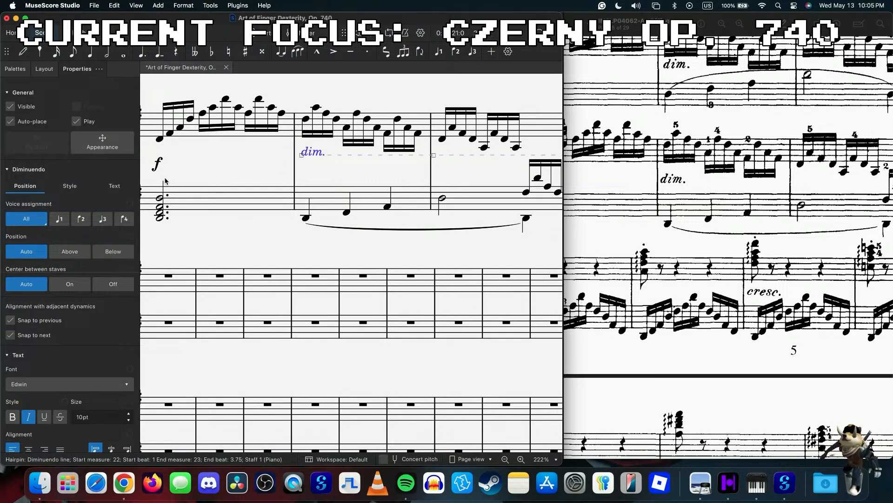
- Raise the f dynamic at the start of measure 21 to align with the dim. marking
scroll(158, 168, left, 5)
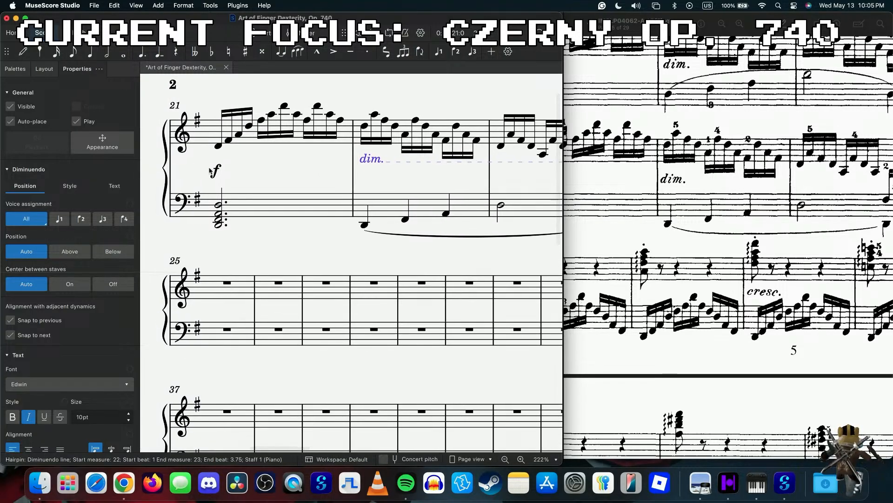
click(215, 170)
drag(215, 171, 217, 163)
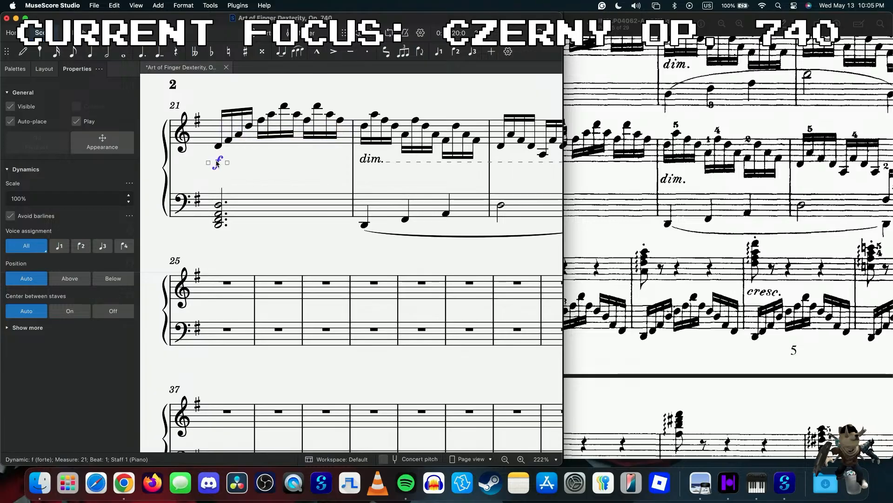
key(Escape)
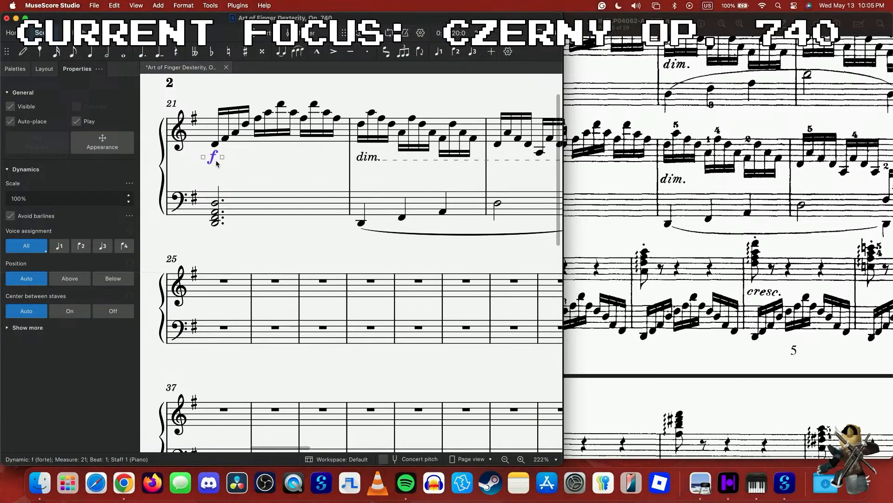
- Play back the passage from measure 23 and compare it with the scanned score
click(216, 161)
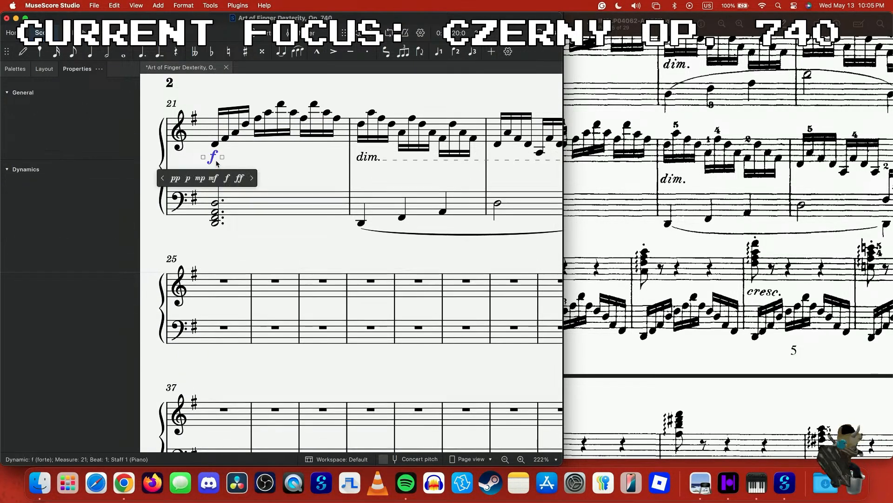
scroll(397, 202, right, 10)
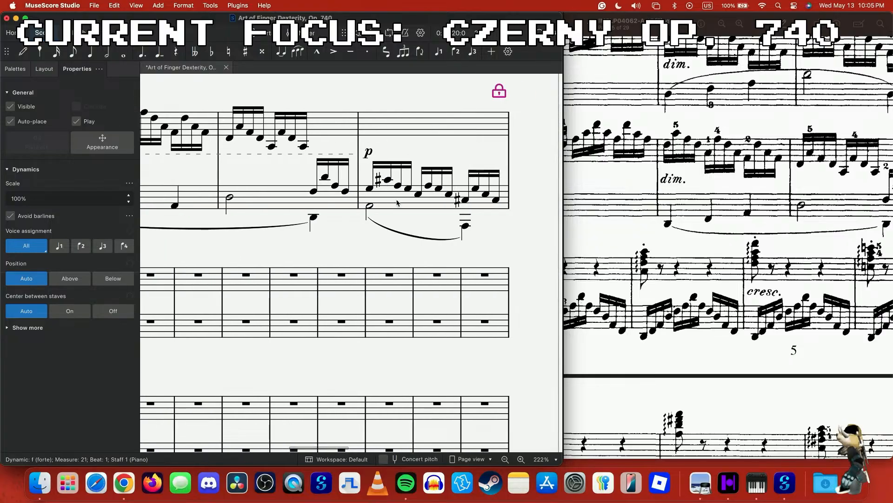
click(314, 197)
key(space)
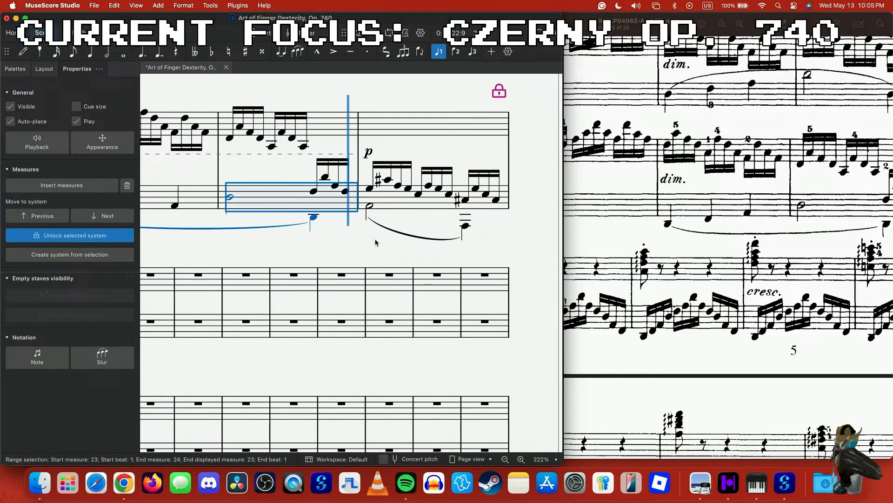
scroll(706, 268, right, 5)
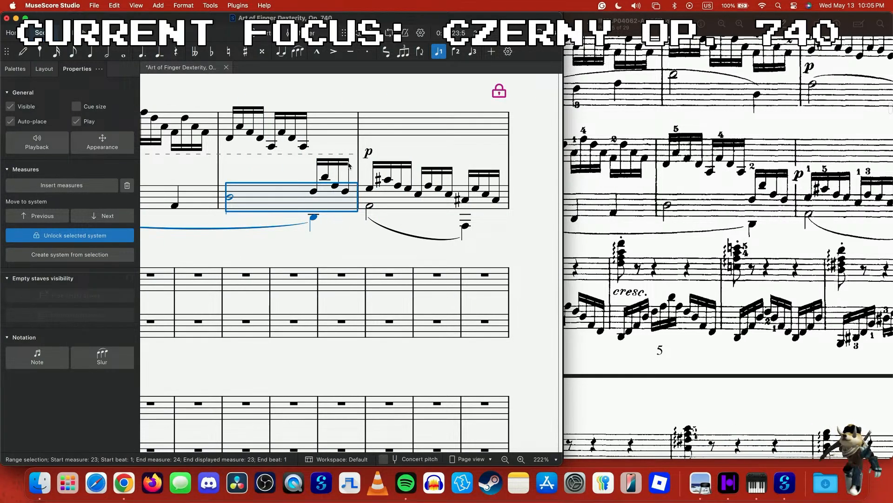
click(338, 161)
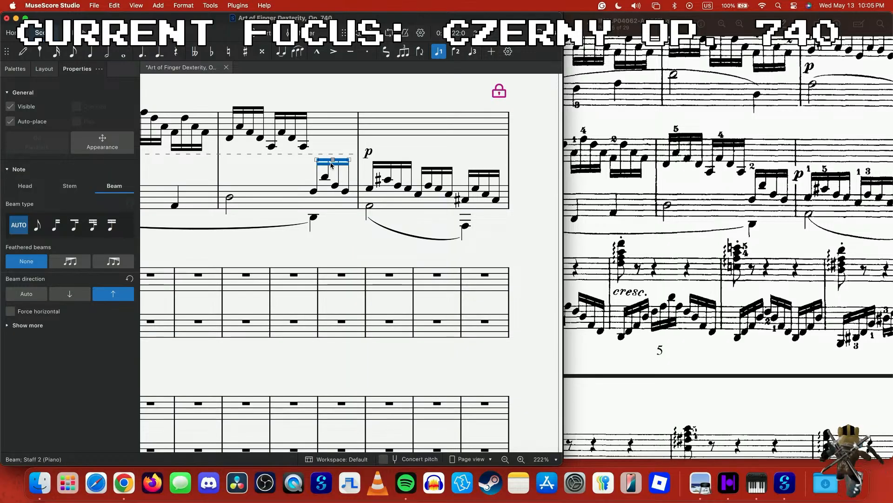
key(ctrl+z)
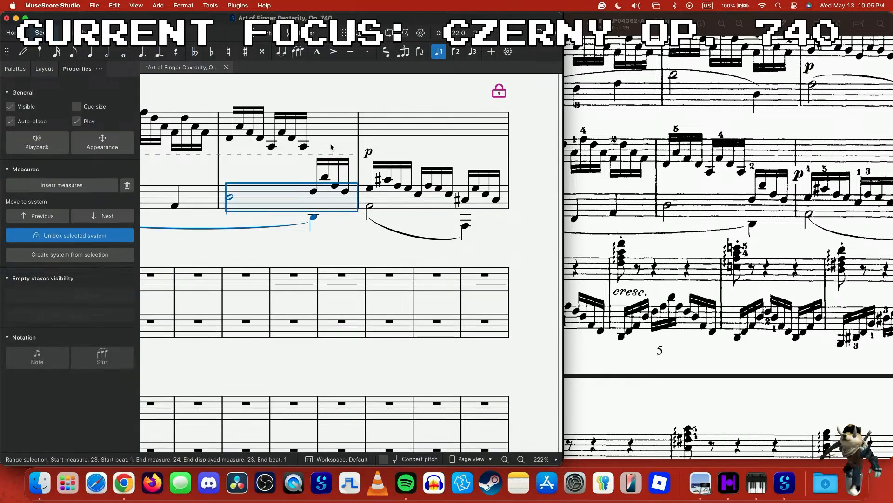
- Shift the p dynamic at the start of measure 24 slightly left onto the barline
click(368, 152)
mouse_move(368, 153)
mouse_down()
mouse_move(367, 175)
mouse_move(360, 152)
mouse_up()
scroll(353, 177, left, 3)
click(343, 198)
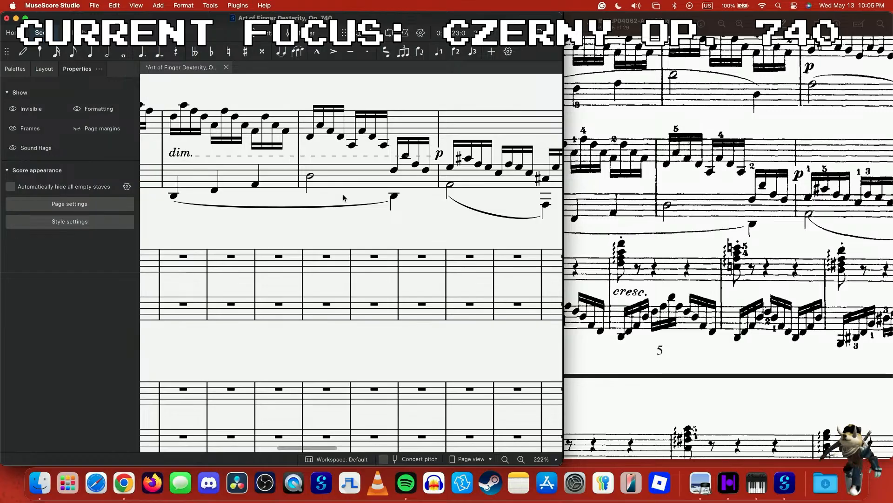
- Play back the system from measure 21 to check it
scroll(343, 198, left, 4)
click(326, 131)
scroll(512, 255, right, 2)
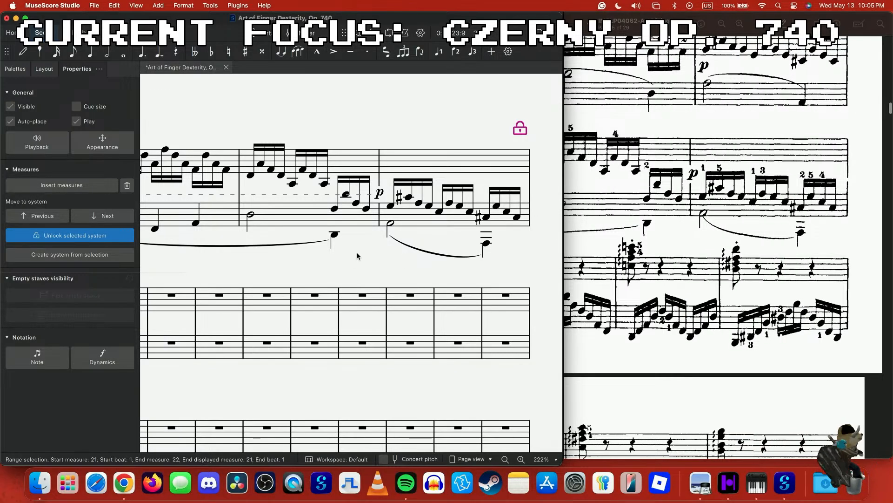
key(space)
click(337, 195)
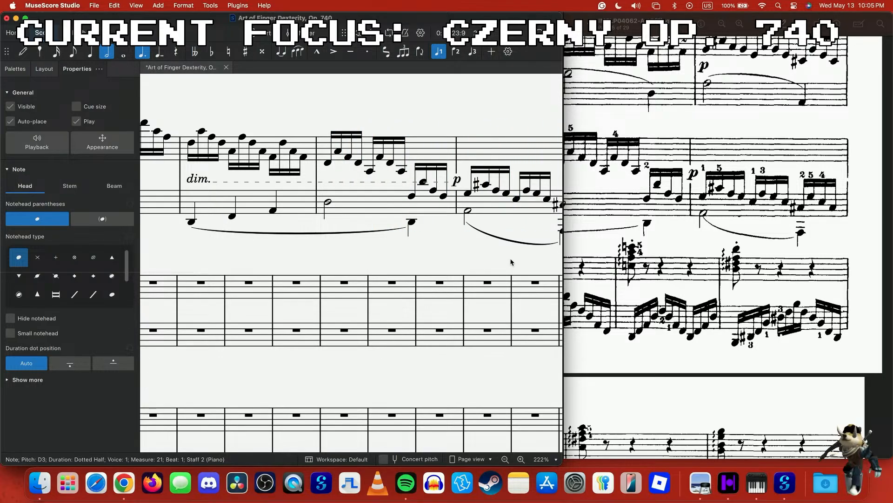
- Enter the sixteenth notes D2, F♯2, A2 and D3 on beat 1 of measure 25 in the lower staff
scroll(830, 259, up, 5)
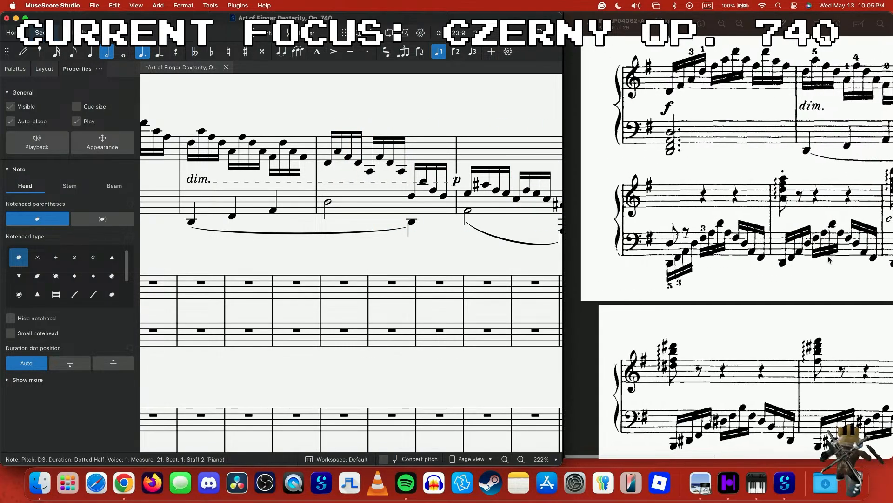
scroll(829, 260, down, 5)
scroll(355, 251, down, 2)
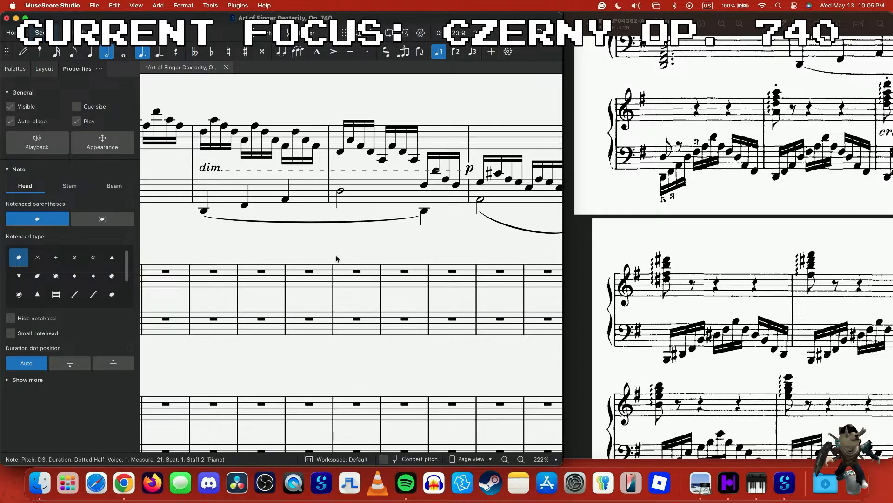
scroll(336, 259, left, 3)
scroll(322, 248, down, 3)
scroll(339, 249, up, 3)
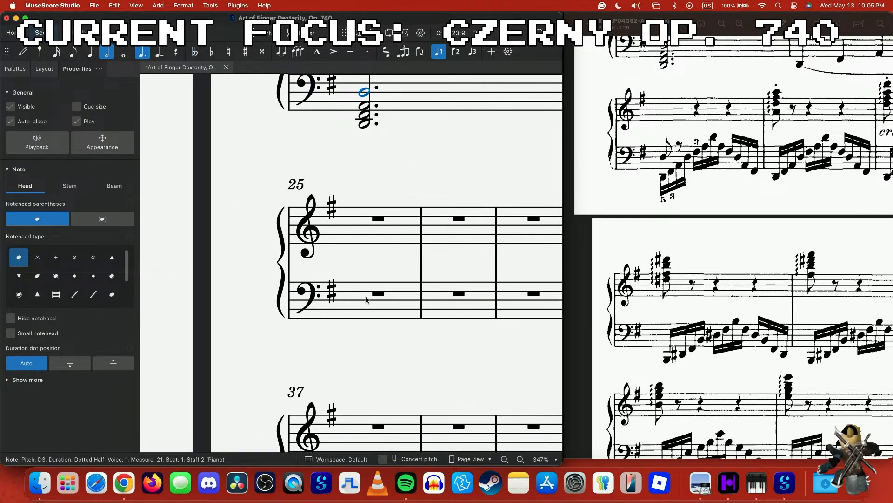
click(366, 299)
key(n)
key(2)
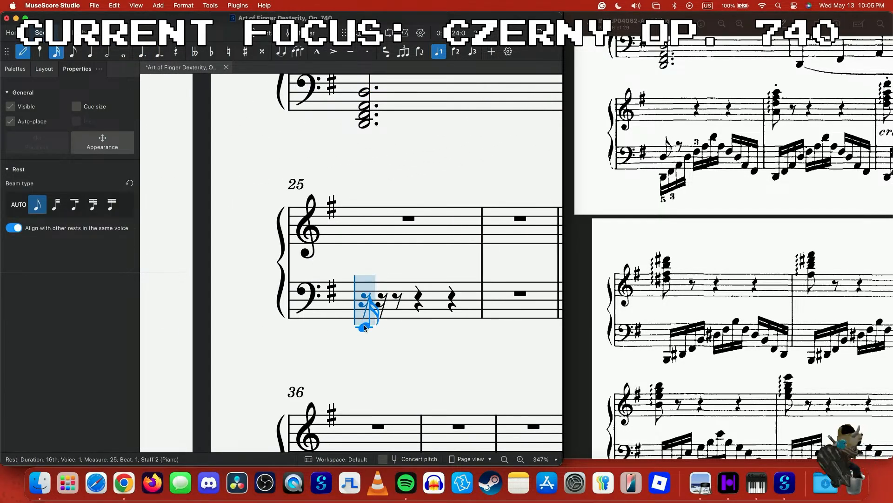
click(363, 333)
click(387, 324)
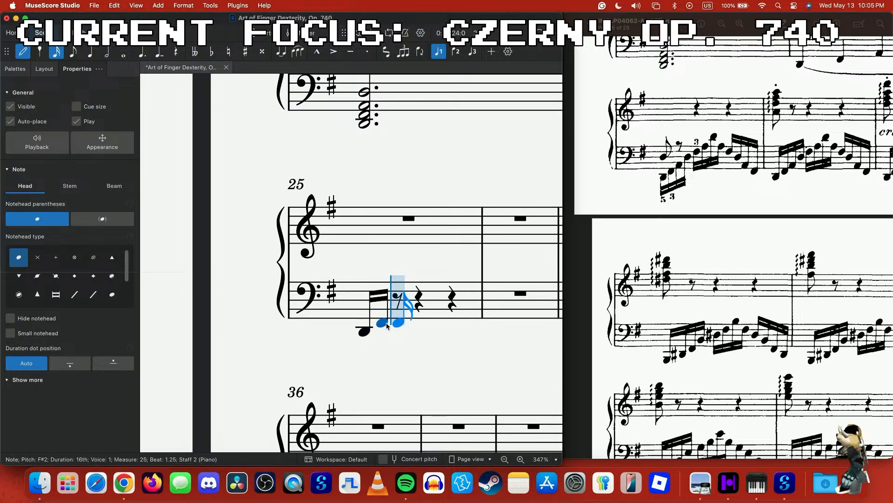
click(396, 314)
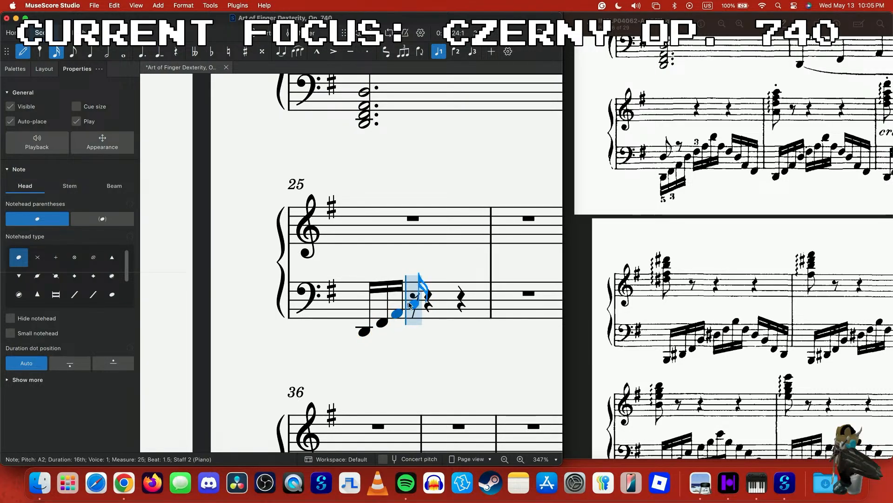
click(413, 300)
- Fill beats 2 and 3 of measure 25's lower staff with sixteenths F♯3, A3, D4, A3, F♯3, D3, A2 and F♯2
click(424, 293)
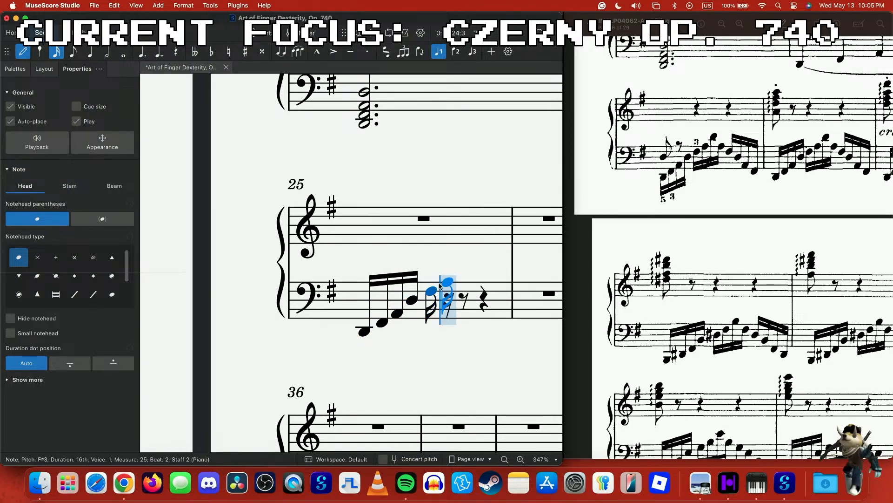
click(443, 283)
click(462, 268)
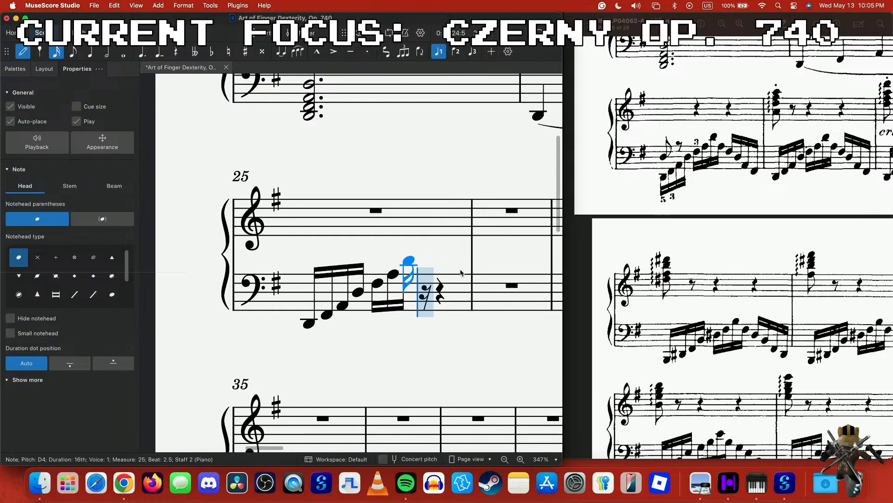
click(426, 274)
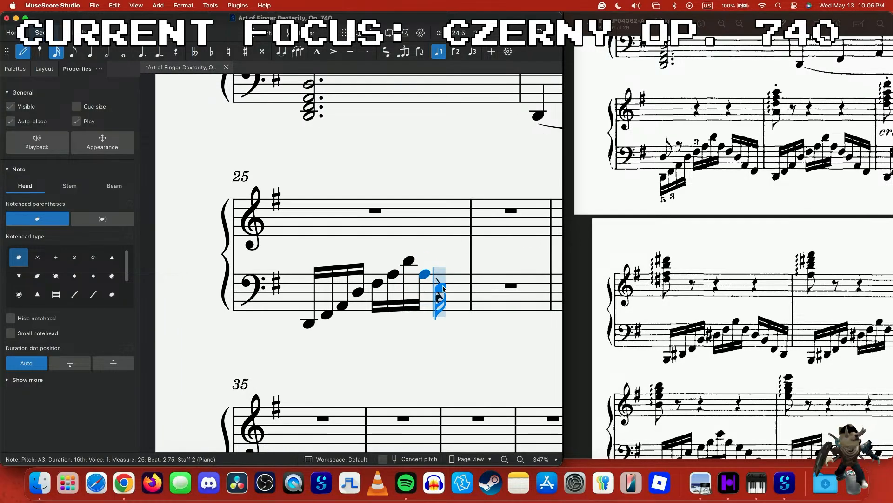
click(443, 287)
click(454, 297)
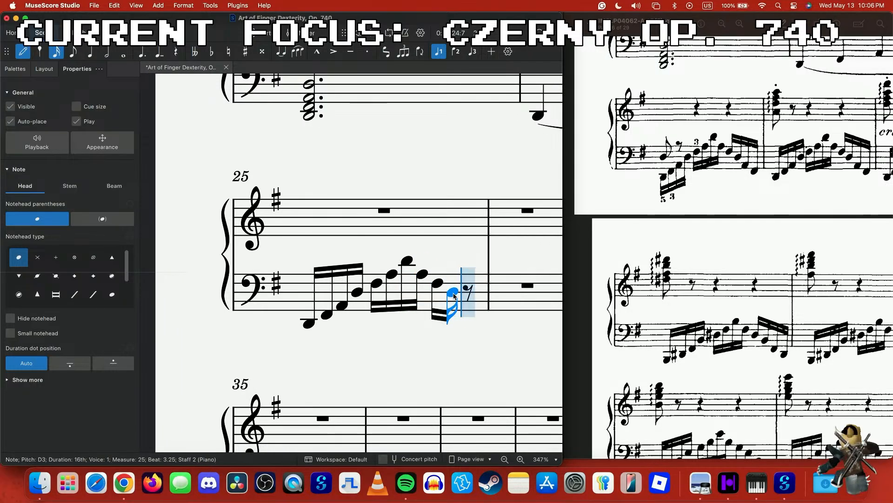
click(467, 308)
click(478, 317)
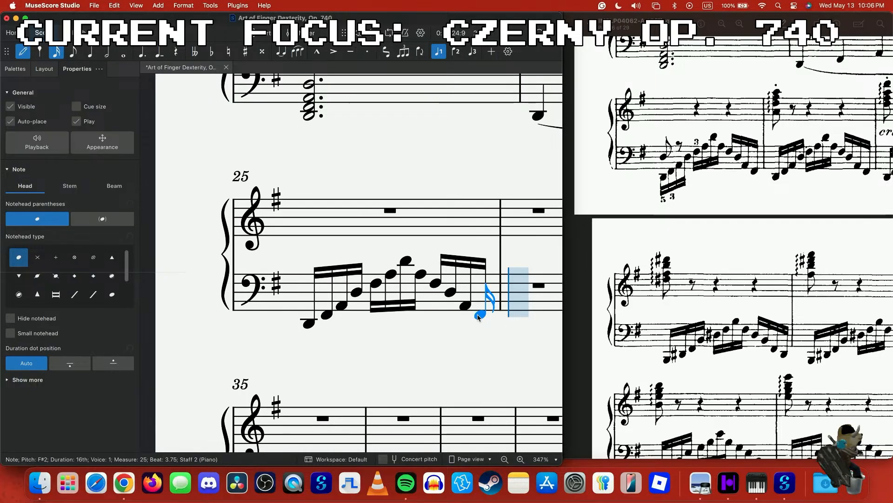
key(Escape)
- Repeat the lower-staff notes of measure 25 in measure 26
click(429, 309)
scroll(442, 302, right, 4)
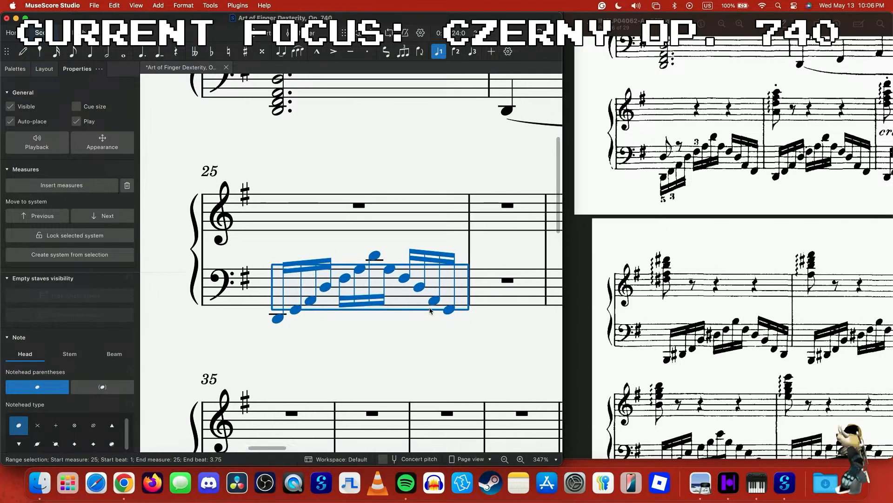
key(r)
scroll(742, 261, right, 3)
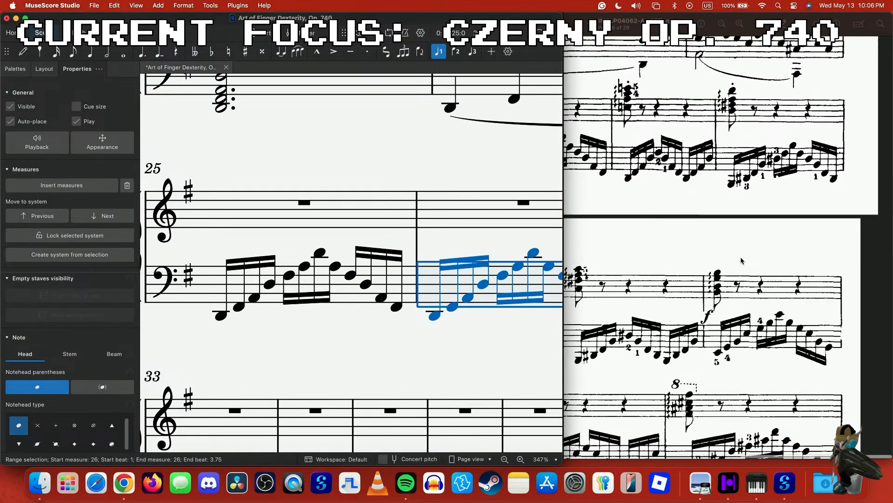
scroll(741, 261, left, 4)
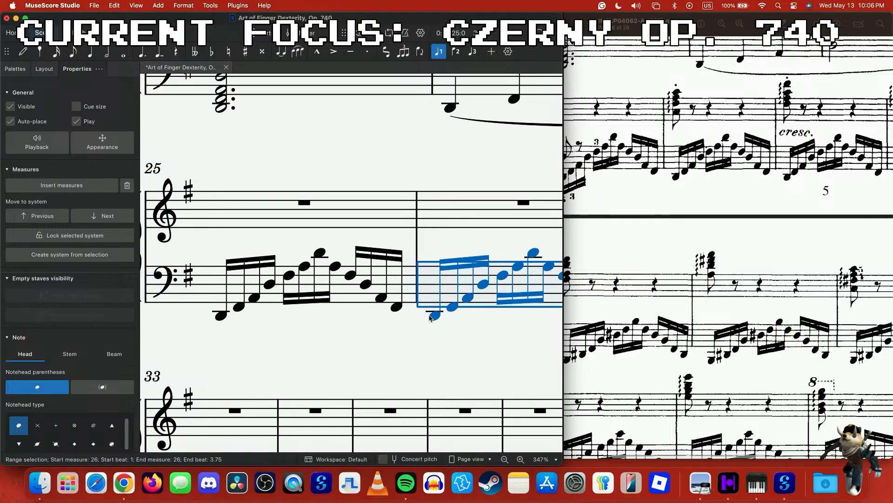
click(430, 317)
scroll(428, 315, left, 3)
scroll(418, 354, right, 2)
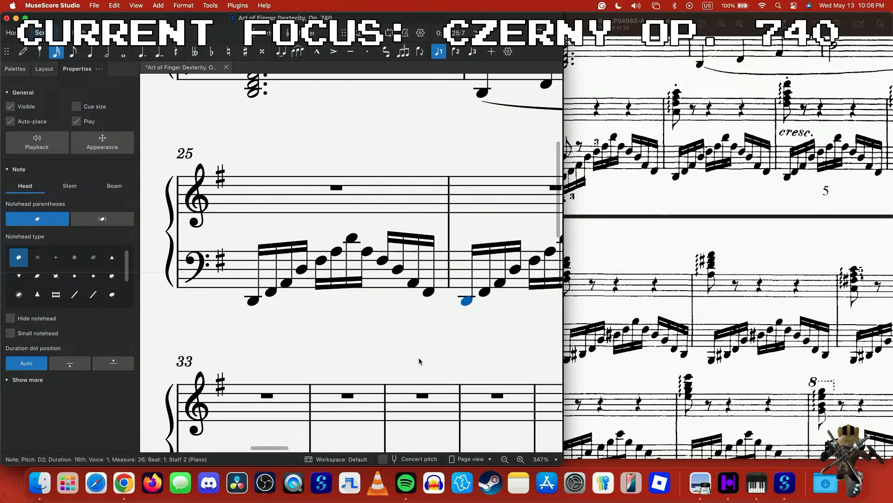
- Set the beam direction of the first sixteenth group in measure 25 to down
scroll(419, 363, left, 5)
click(427, 234)
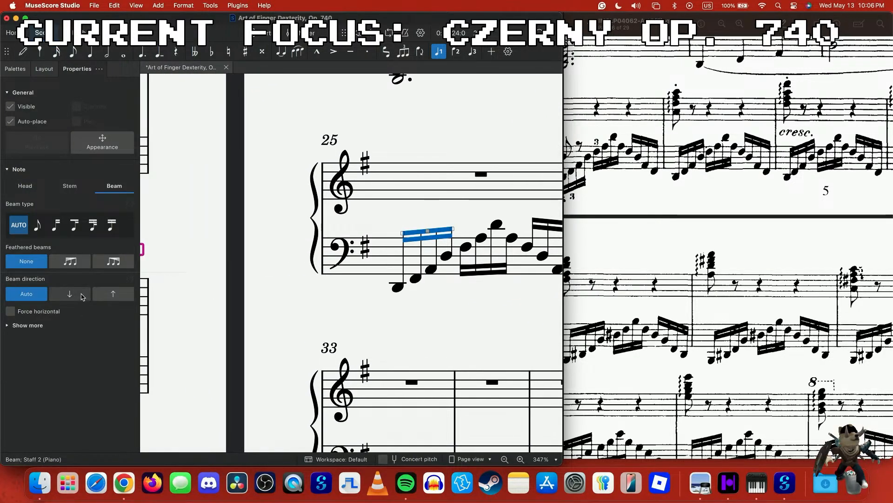
click(82, 296)
- Enter an eighth note G4 on beat 1 of the upper staff in measure 25, with rests filling the remainder
click(465, 177)
key(5)
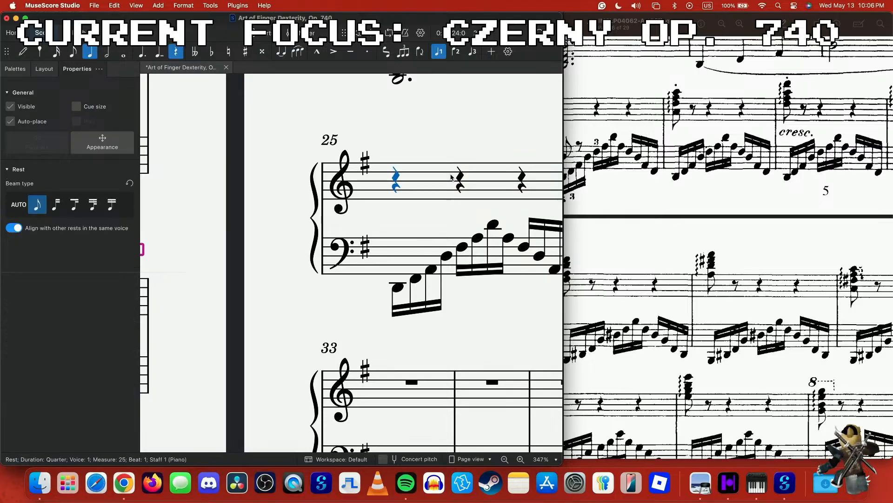
key(3)
key(n)
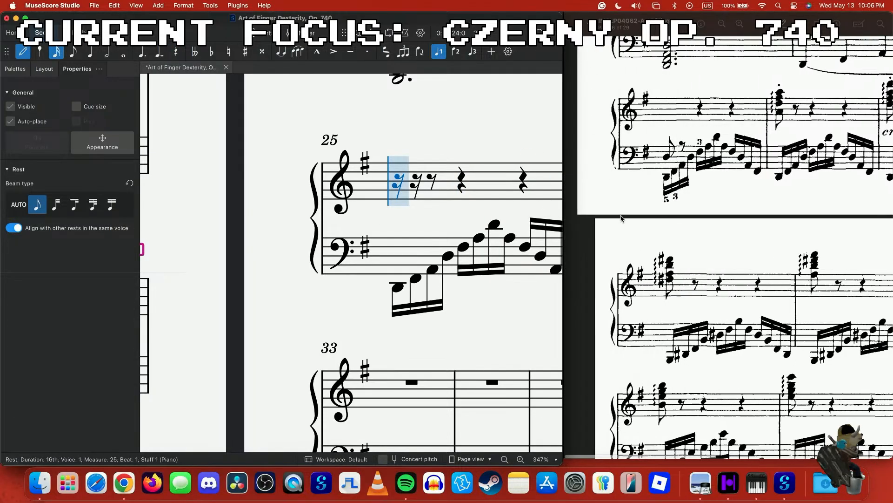
click(394, 191)
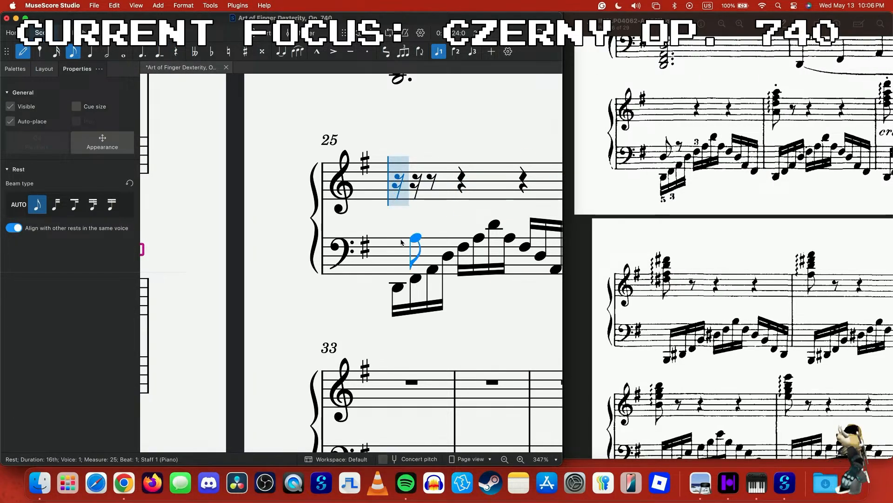
click(398, 191)
key(Escape)
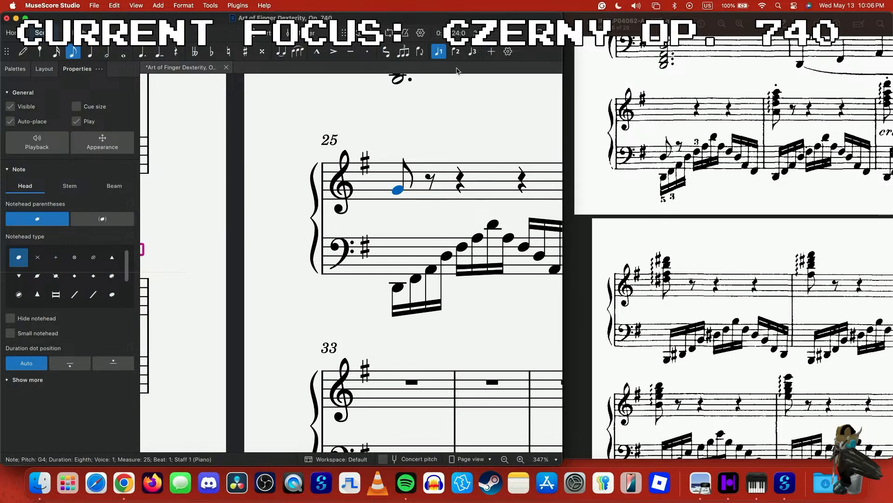
- Move the upper-staff eighth note of measure 25 across to the lower staff and lower its pitch to D3
click(387, 52)
click(393, 84)
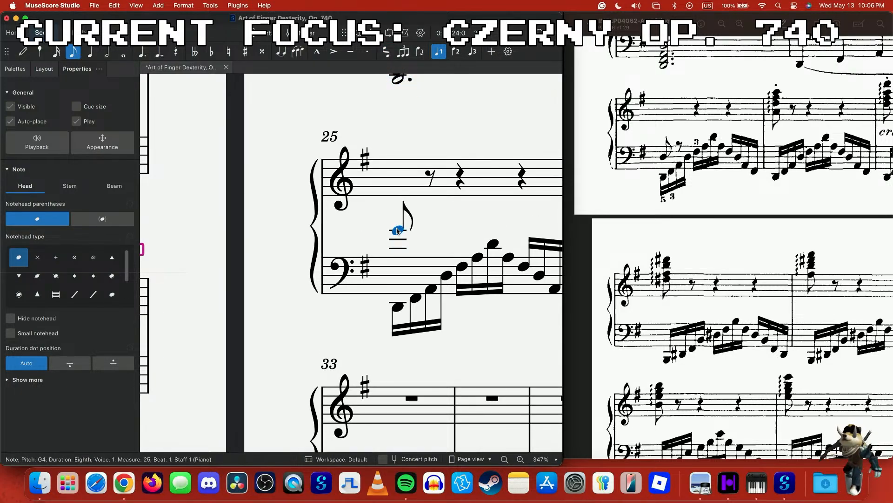
drag(398, 236, 399, 280)
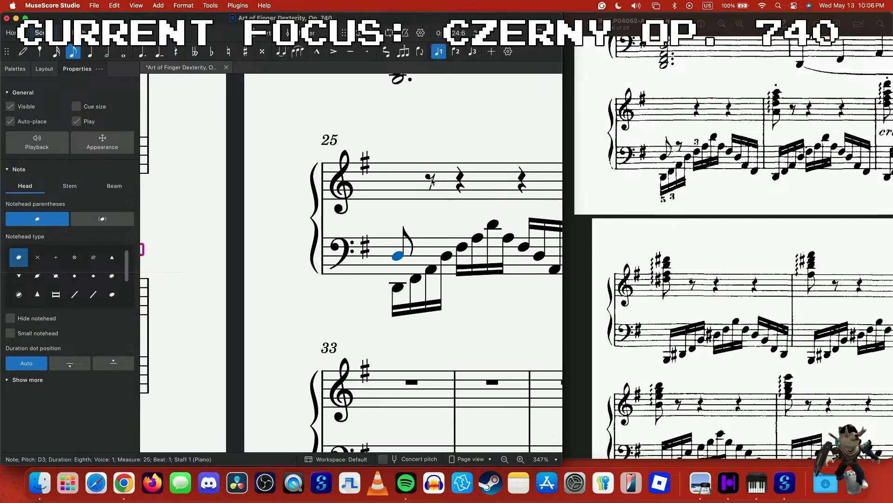
- Move measure 25's eighth rest across to the lower staff, raise it clear of the notes, and play back the measure
click(430, 182)
click(391, 54)
click(409, 84)
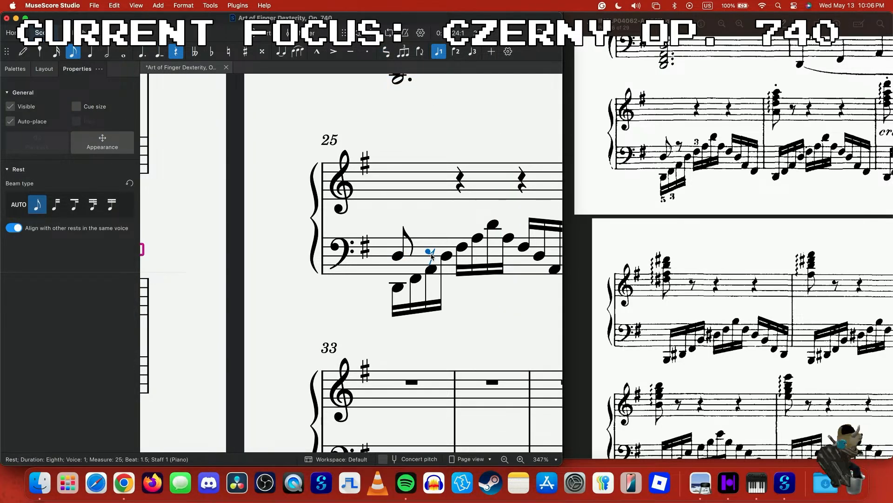
click(398, 254)
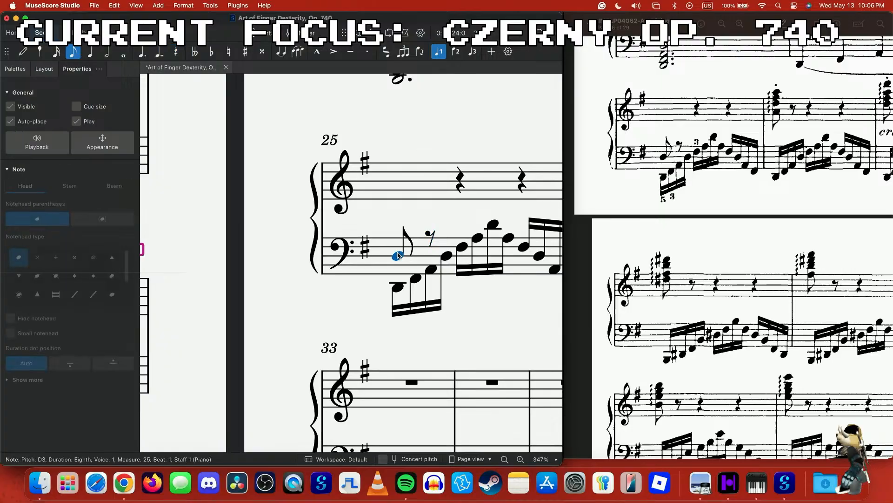
key(space)
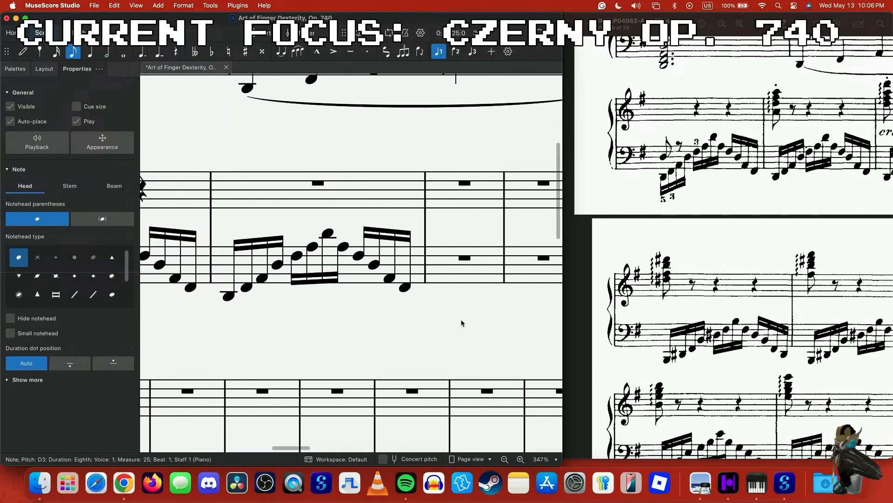
- Enter an eighth-note chord A4, D5, F♯5, A5 on beat 1 of the upper staff in measure 26, followed by rests
click(342, 187)
scroll(388, 207, down, 3)
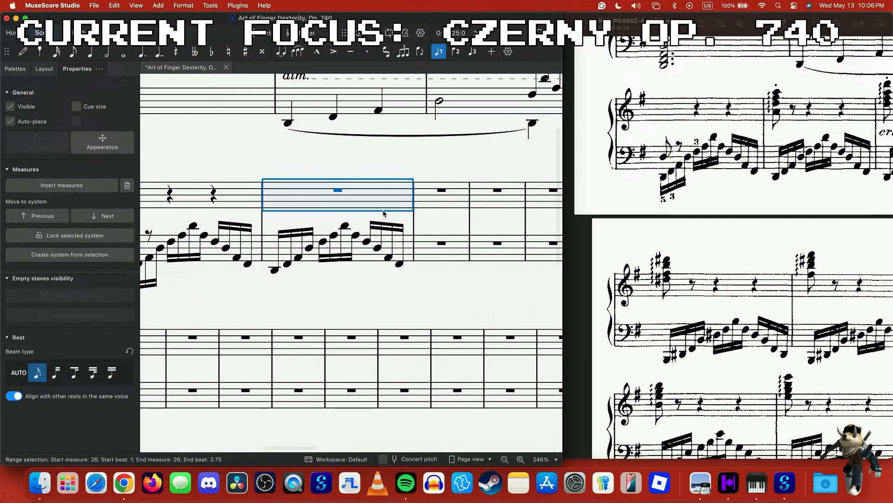
scroll(783, 210, right, 5)
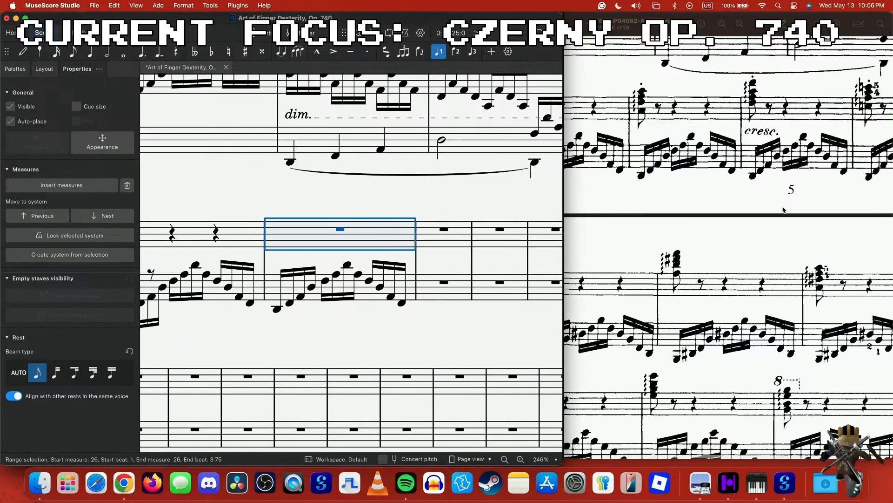
key(n)
key(4)
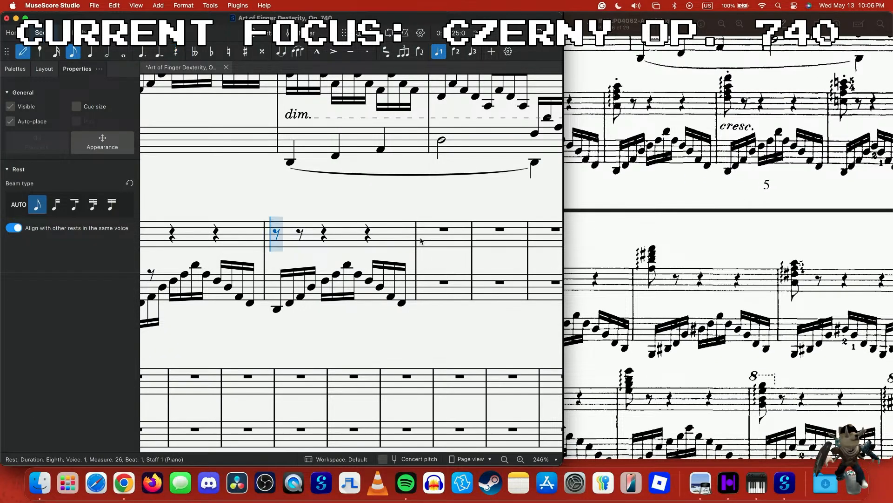
key(a)
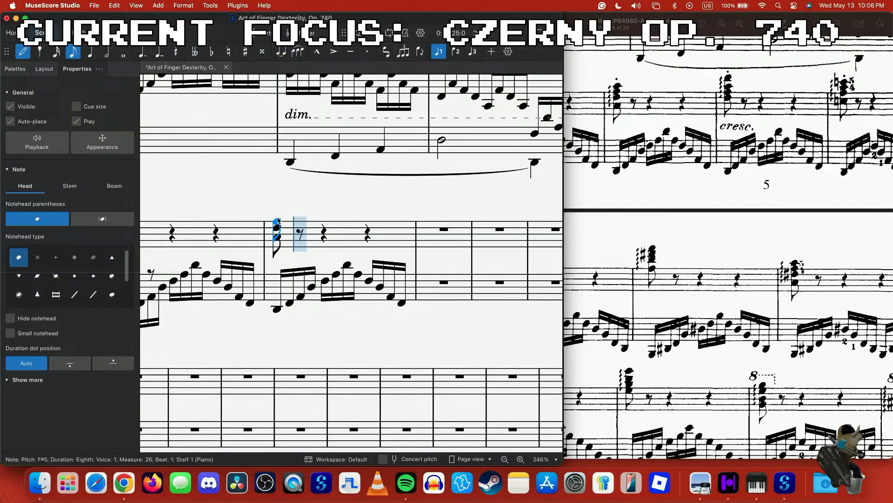
key(Escape)
- Add a plain arpeggio line and a staccato dot to the beat 1 chord in measure 26's upper staff
click(23, 71)
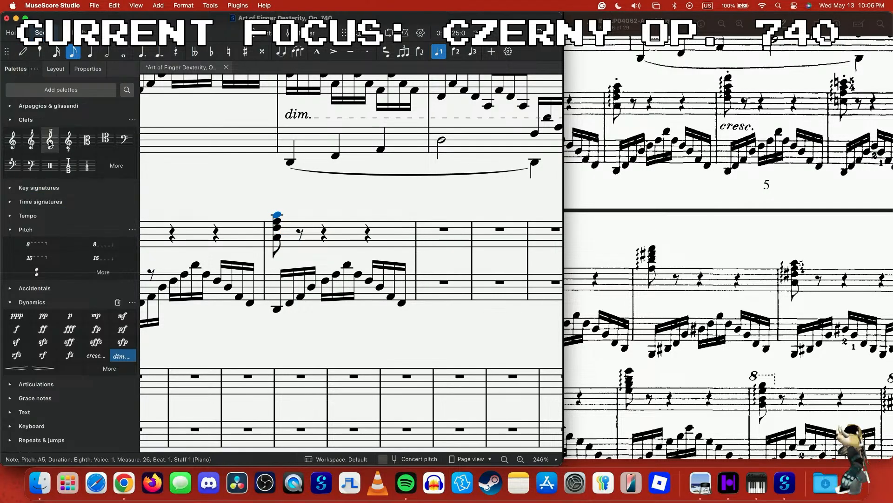
click(14, 107)
click(14, 127)
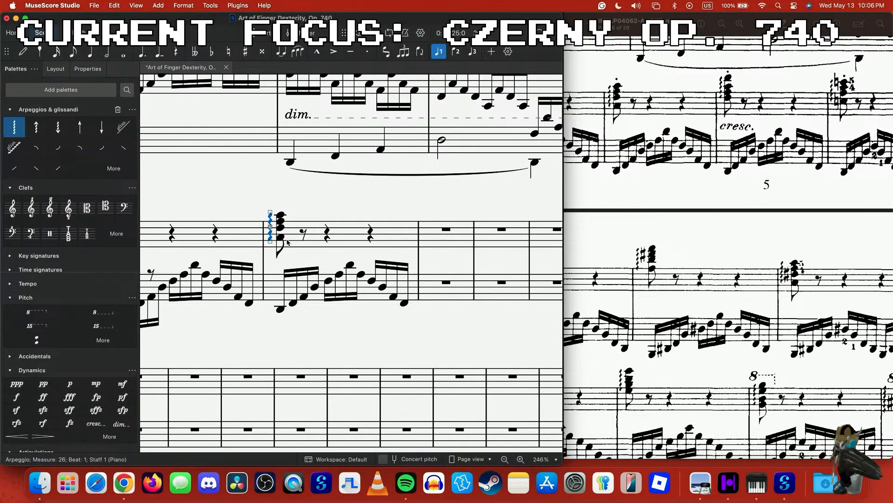
click(281, 238)
key(space)
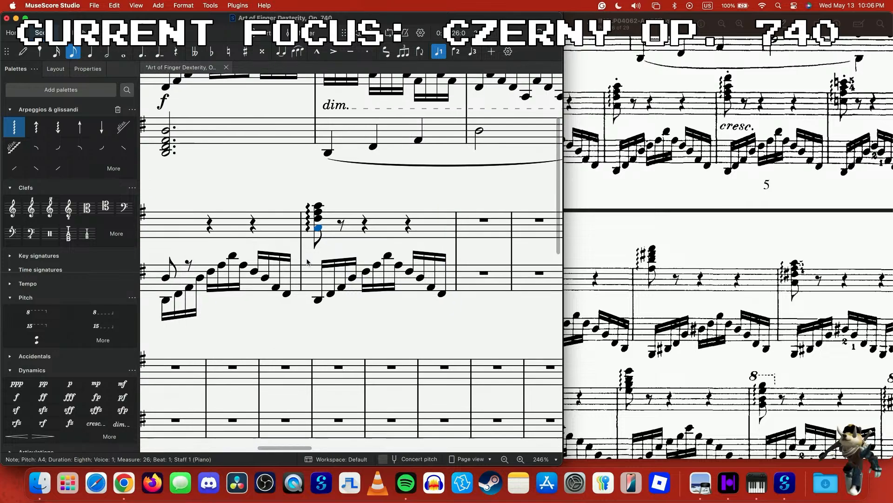
click(414, 198)
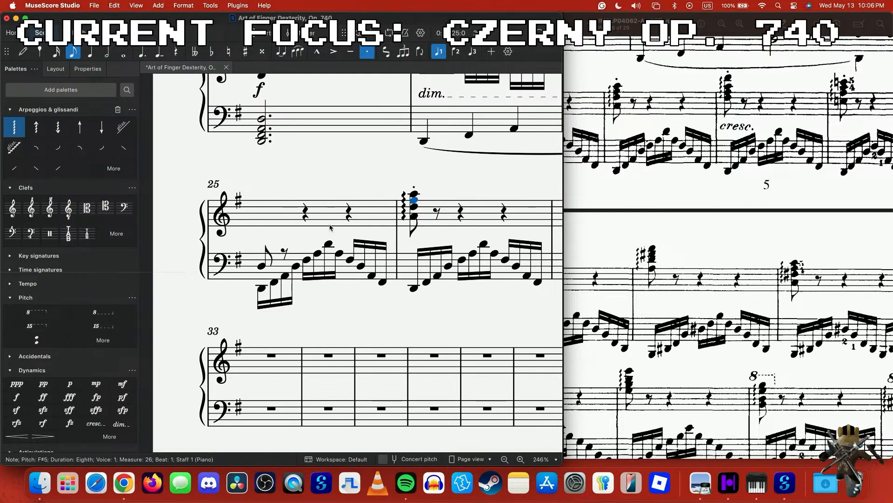
- Play back the score starting at measure 25's beat 1 eighth note in the lower staff
click(260, 267)
key(space)
key(space)
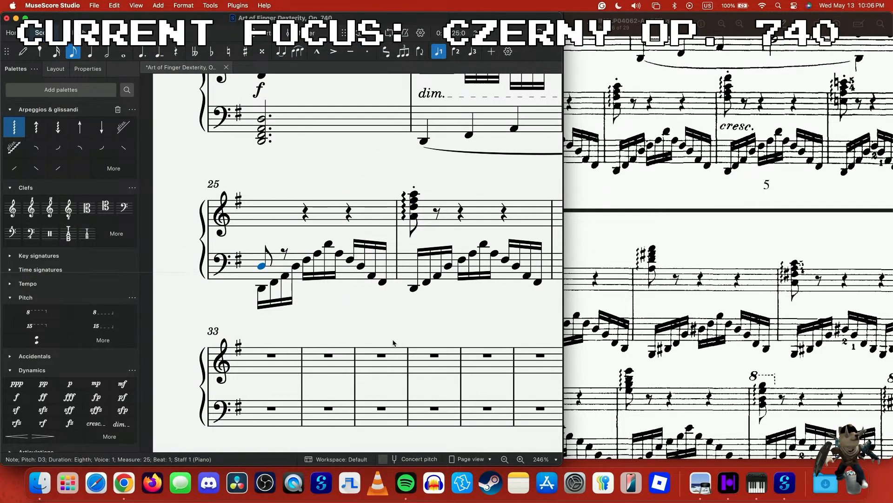
- Switch to Spotify and listen to the No. 2 in G Major recording from about 0:25
click(400, 484)
click(437, 397)
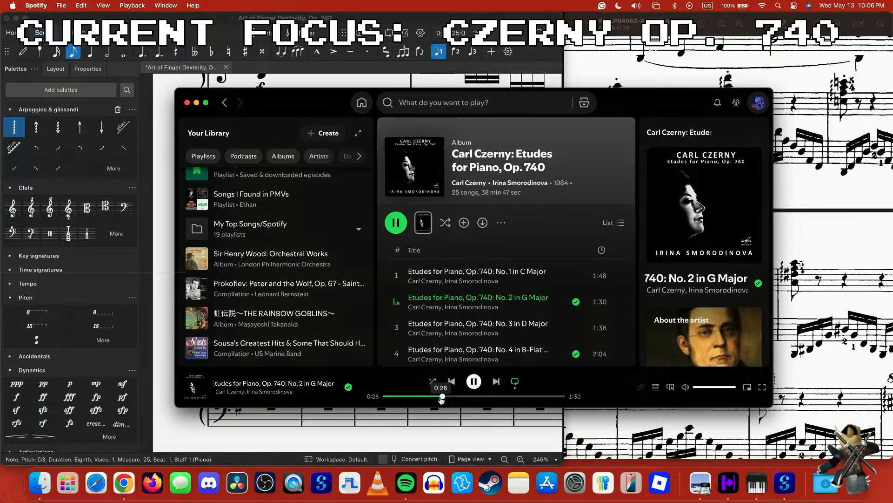
click(434, 396)
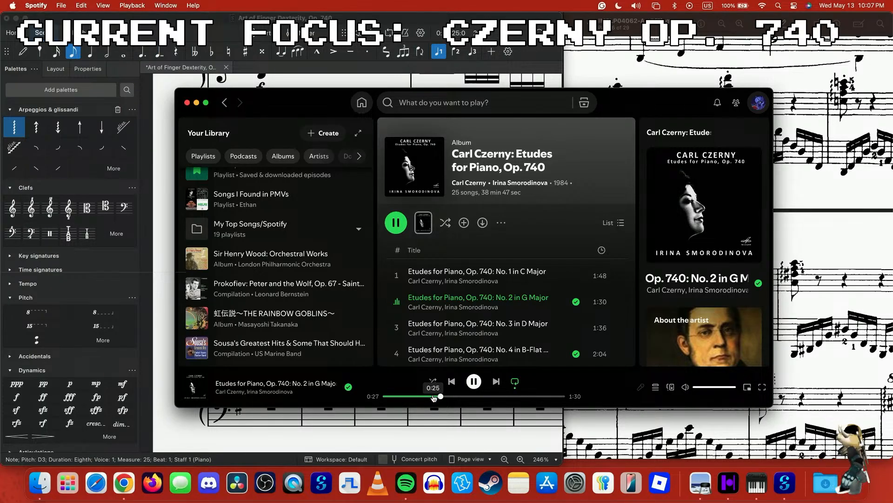
- Return to MuseScore and play back measures 25 and 26 for comparison with the recording
click(172, 197)
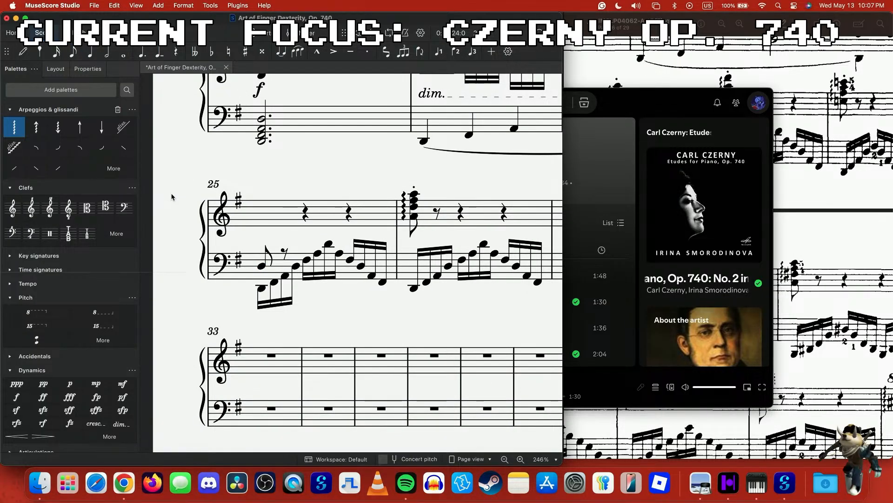
key(super+Tab)
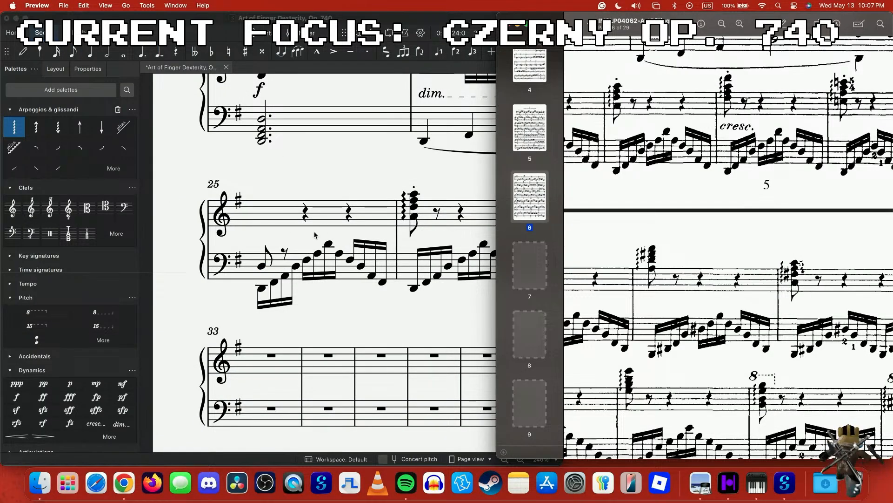
click(263, 260)
key(space)
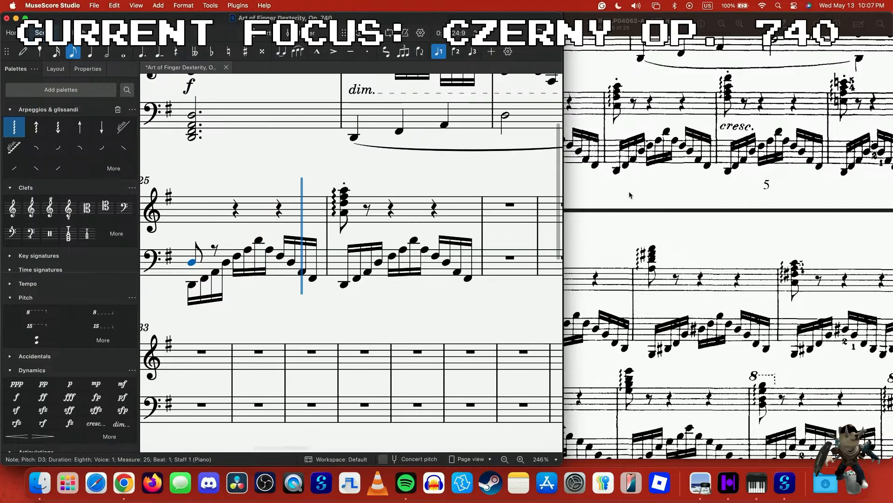
- Copy the first and last sixteenth groups of measure 26's lower staff to beats 1 and 2 of measure 27
scroll(630, 194, right, 3)
scroll(629, 194, right, 3)
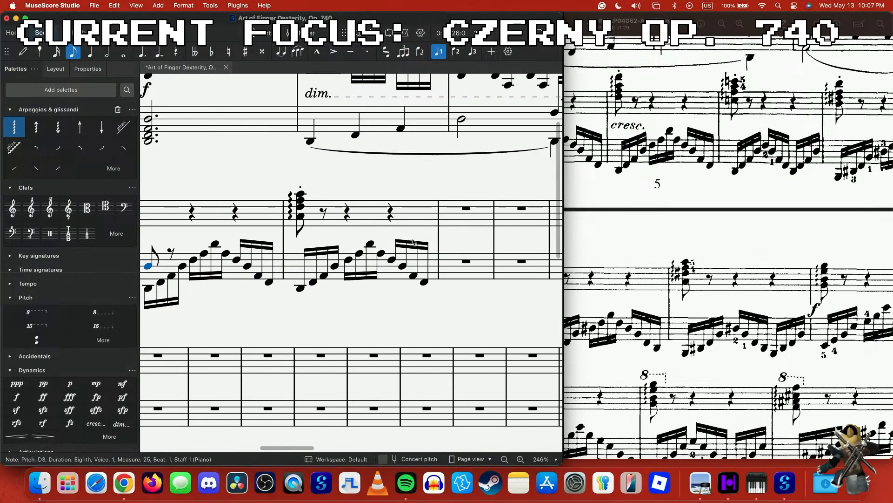
scroll(708, 206, right, 3)
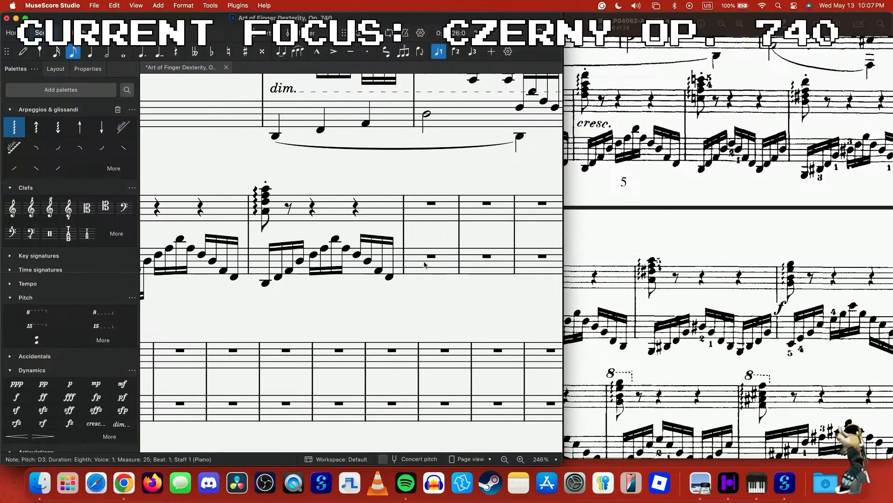
shift+click(301, 259)
key(ctrl+c)
click(420, 266)
key(ctrl+v)
click(357, 259)
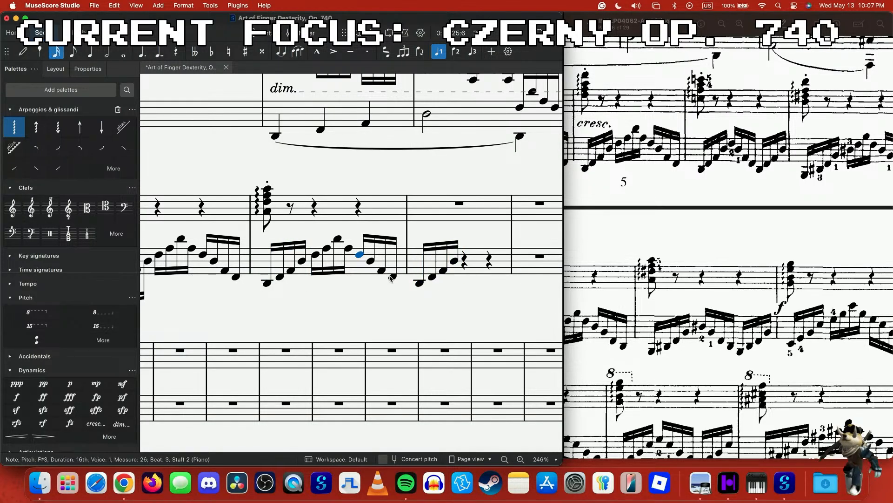
shift+click(392, 276)
key(ctrl+c)
click(466, 262)
key(ctrl+v)
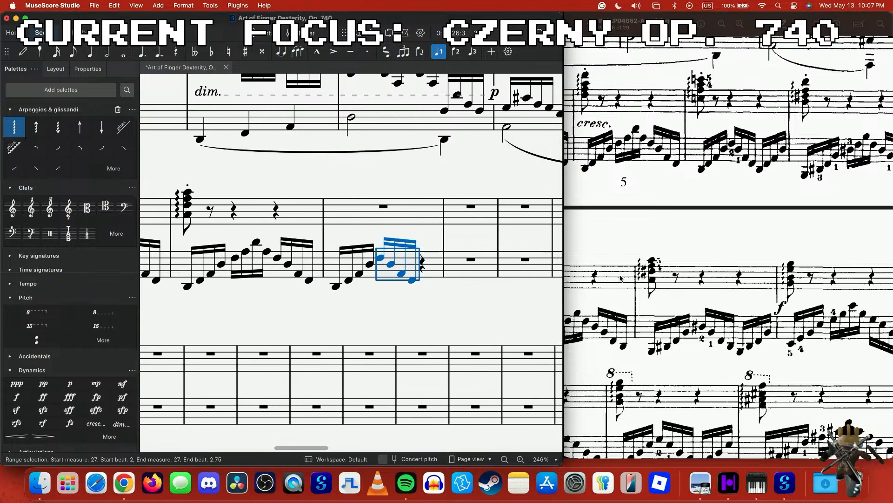
- Copy measure 27's first lower-staff sixteenth group to beat 3 of the same measure
click(336, 285)
shift+click(371, 264)
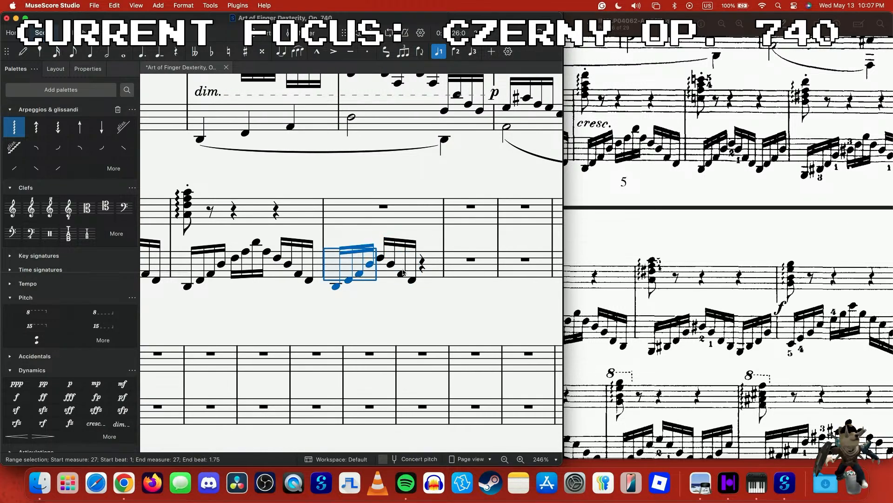
key(ctrl+c)
click(421, 266)
key(ctrl+v)
scroll(412, 299, right, 1)
click(328, 289)
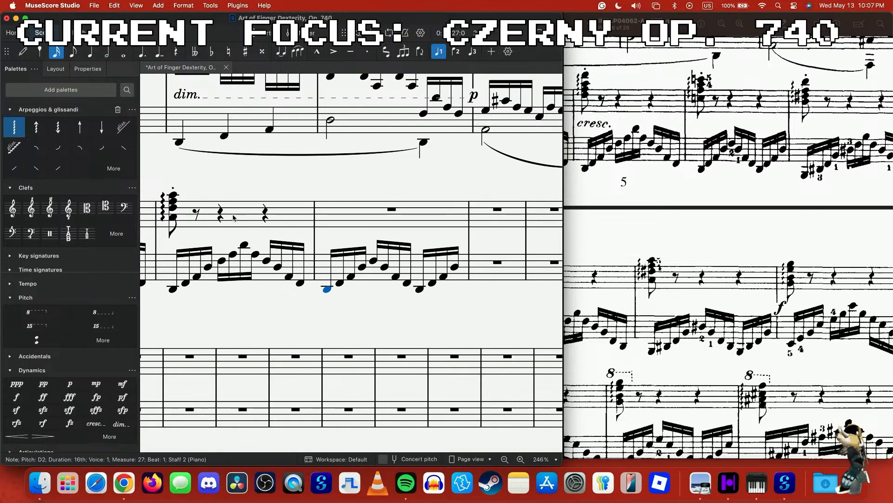
- Copy measure 26's upper staff, with its arpeggiated staccato chord and rests, into measure 27
click(256, 214)
key(super+c)
click(343, 217)
key(super+v)
click(329, 217)
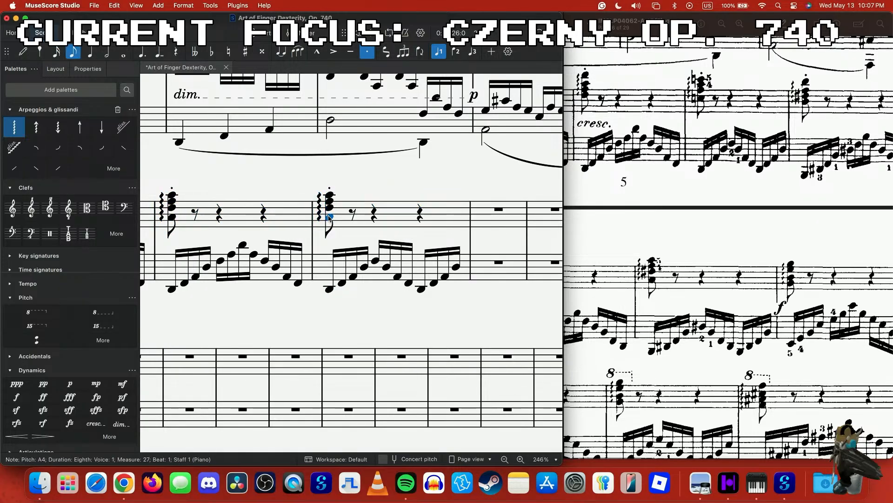
click(346, 219)
- Move the lower-staff sixteenth run from measure 27 to measure 28 to match the scan
scroll(636, 236, left, 5)
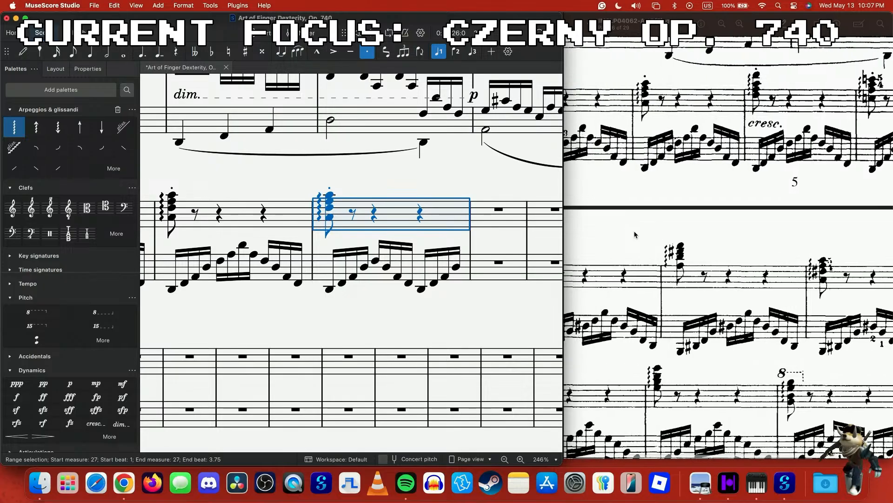
scroll(306, 297, left, 5)
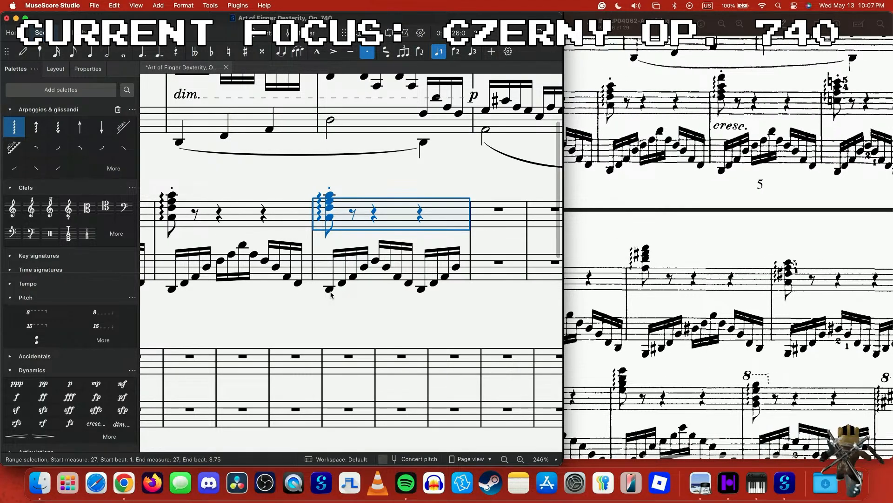
scroll(305, 297, right, 5)
click(427, 269)
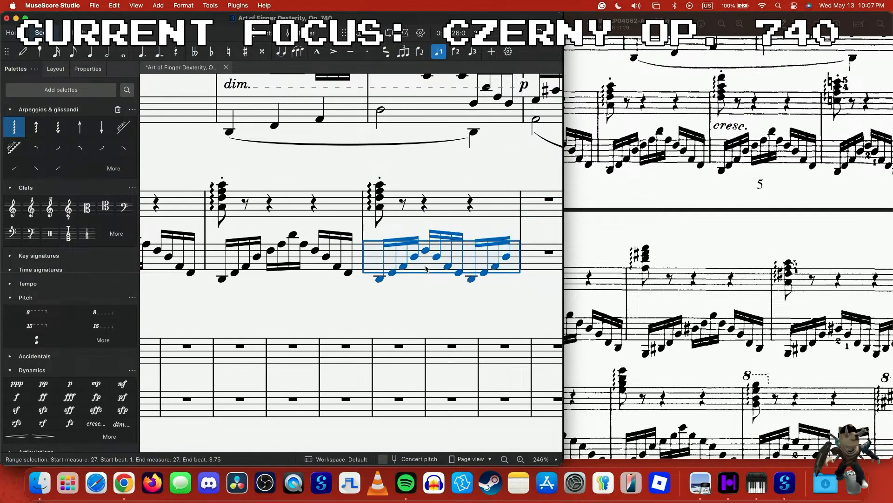
key(Delete)
scroll(428, 265, right, 3)
click(428, 266)
key(super+v)
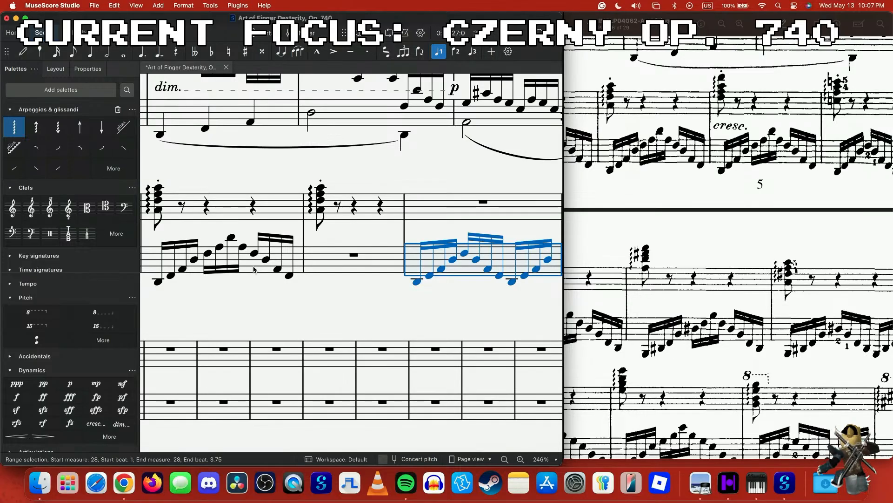
- Copy measure 26's lower-staff sixteenth run into measure 27 and play back both measures
click(254, 269)
key(Delete)
key(super+v)
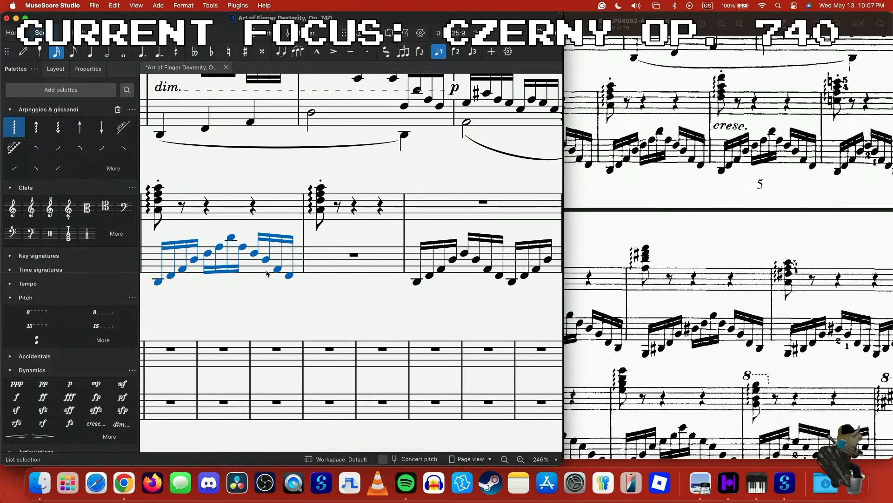
click(311, 269)
key(super+v)
scroll(312, 269, left, 3)
click(242, 275)
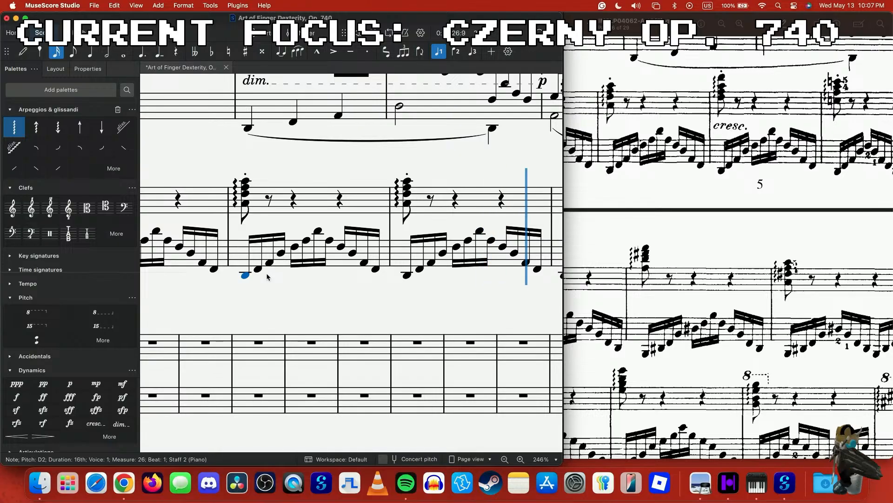
- Add a cresc. line at the beat 1 chord of measure 27's upper staff
scroll(311, 277, right, 3)
click(326, 198)
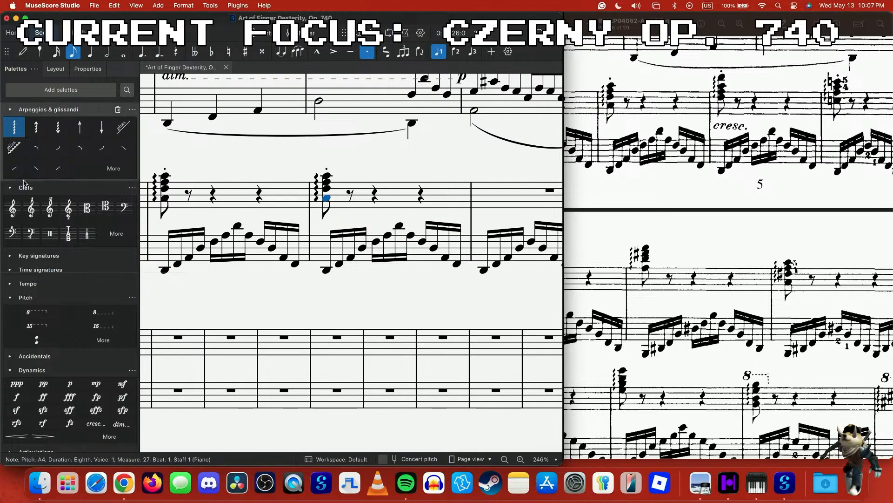
scroll(47, 345, down, 2)
click(96, 392)
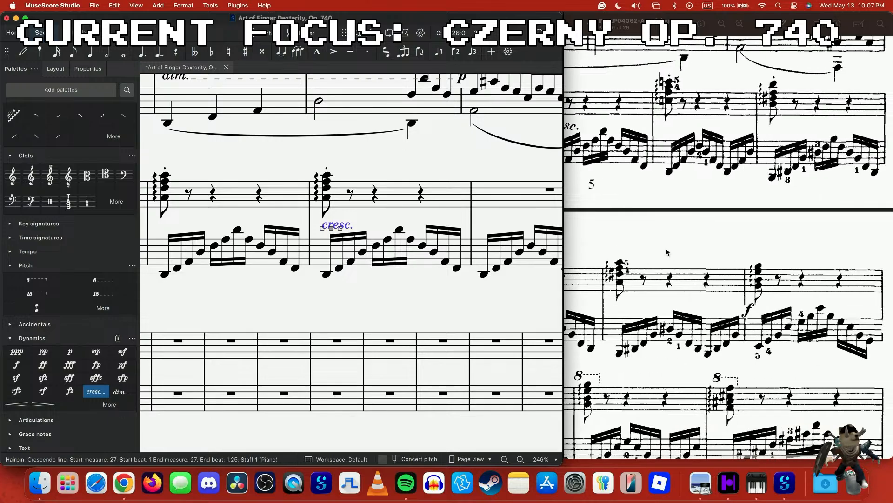
- Following the scan, extend the cresc. line below the upper staff across the system so it ends at measure 30, beat 1
scroll(666, 251, down, 5)
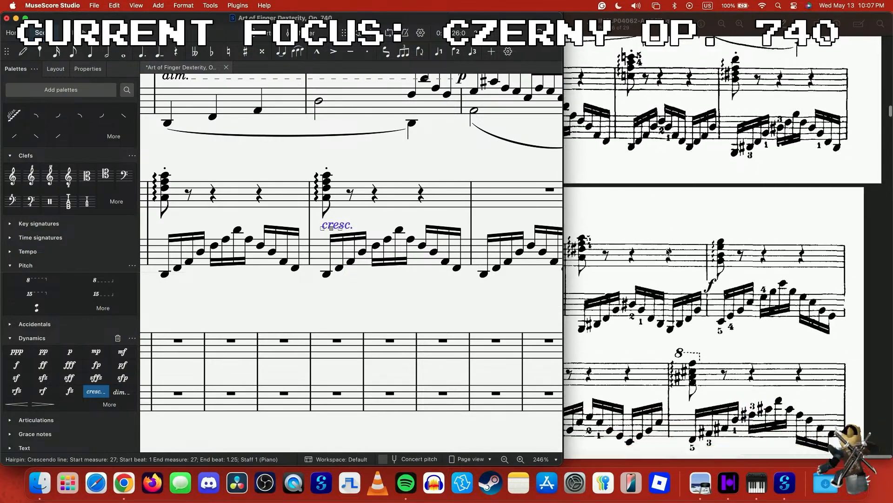
scroll(666, 252, down, 5)
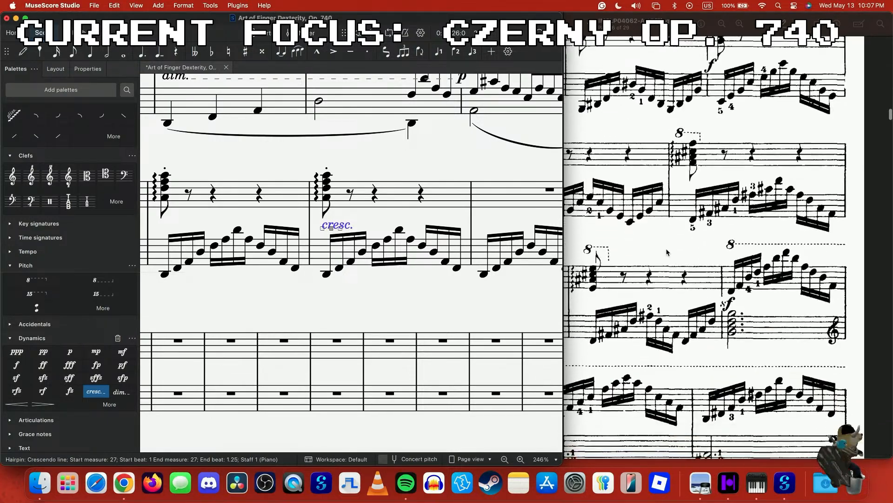
scroll(666, 252, left, 2)
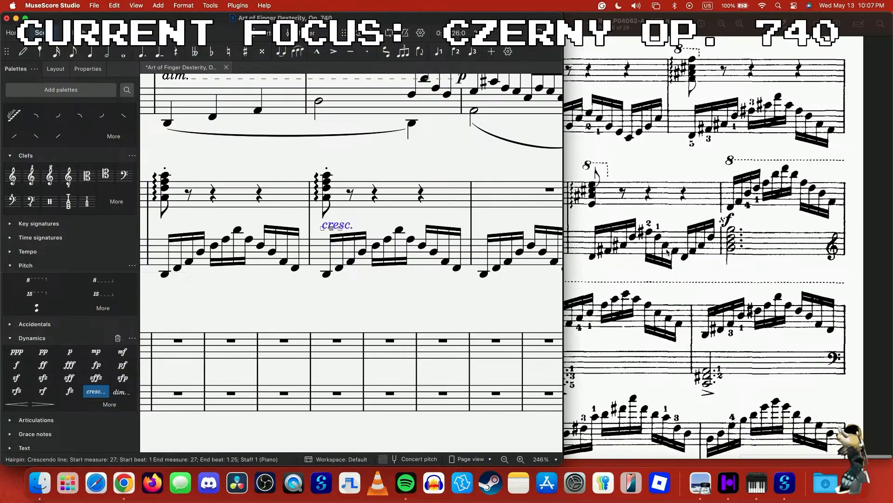
scroll(670, 252, up, 3)
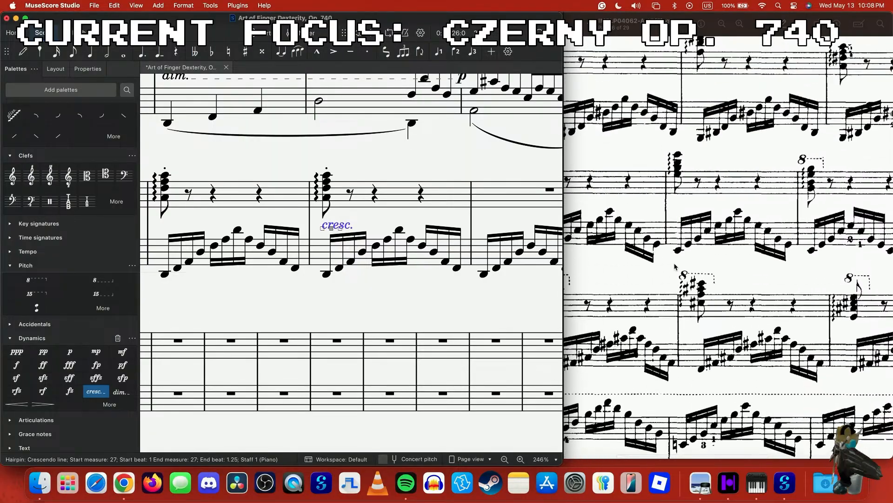
scroll(337, 241, down, 5)
scroll(337, 241, left, 3)
scroll(337, 241, down, 2)
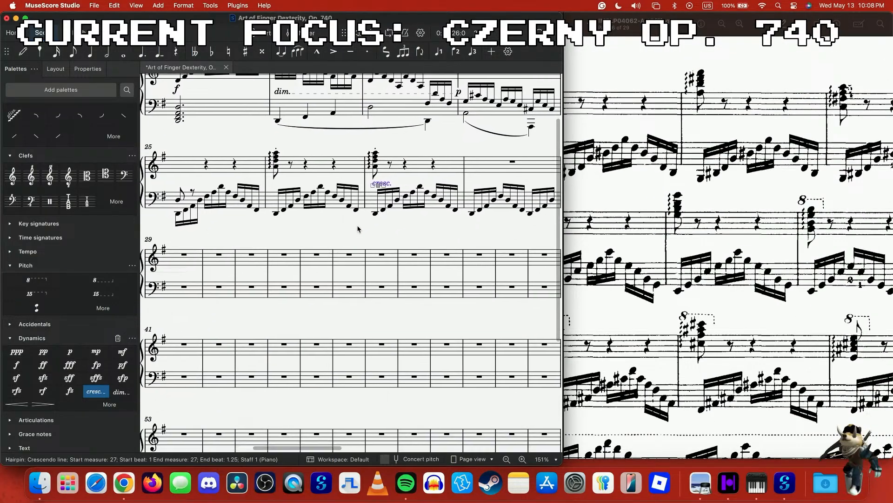
drag(404, 179, 209, 264)
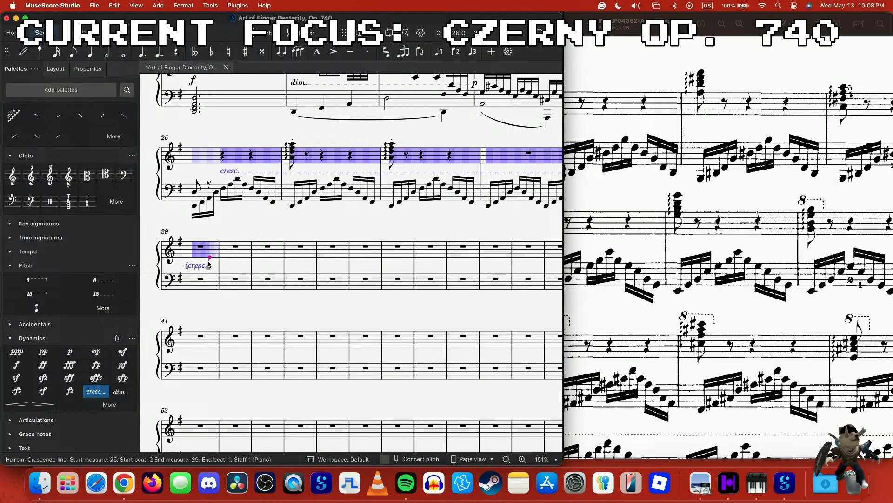
drag(247, 263, 171, 281)
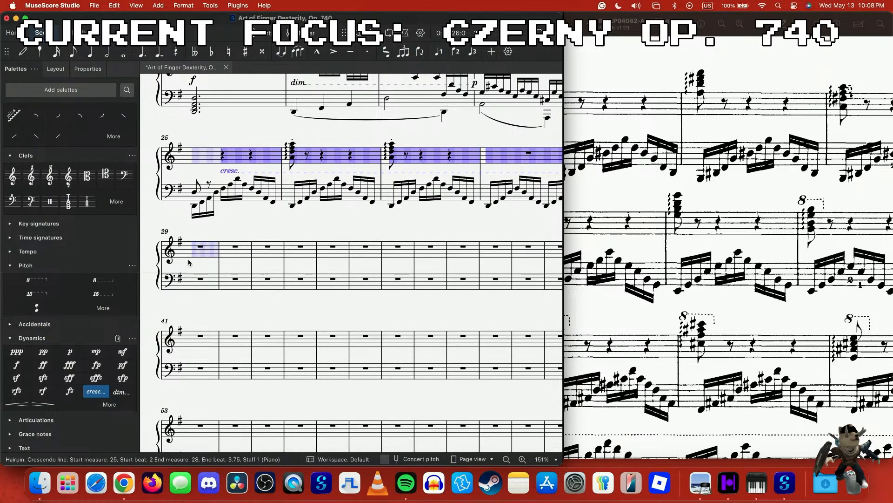
drag(193, 262, 255, 259)
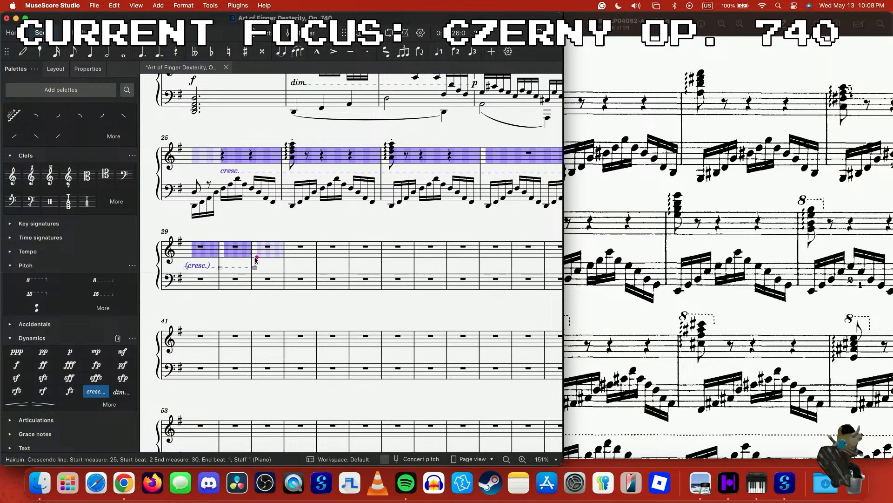
key(ctrl+d)
click(307, 265)
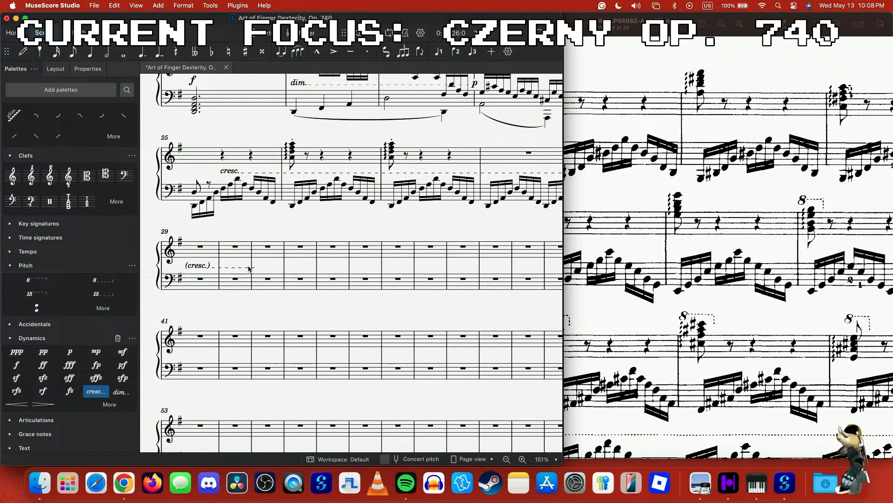
- Move the start of the cresc. line from measure 25 to beat 1 of measure 27 to match the scan
scroll(264, 232, left, 3)
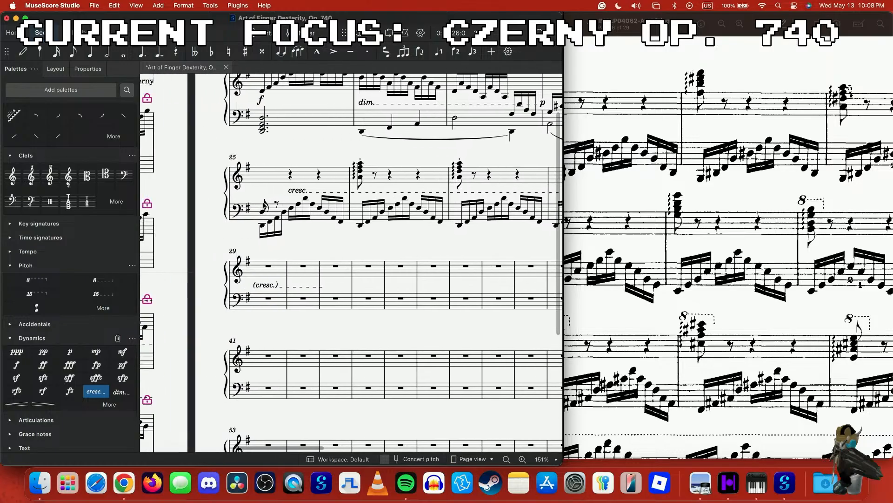
click(304, 194)
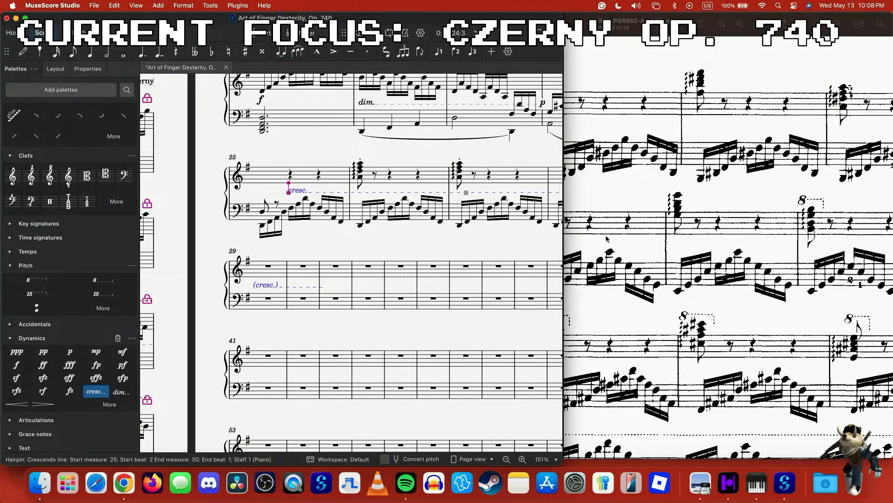
scroll(606, 238, right, 3)
scroll(607, 239, up, 5)
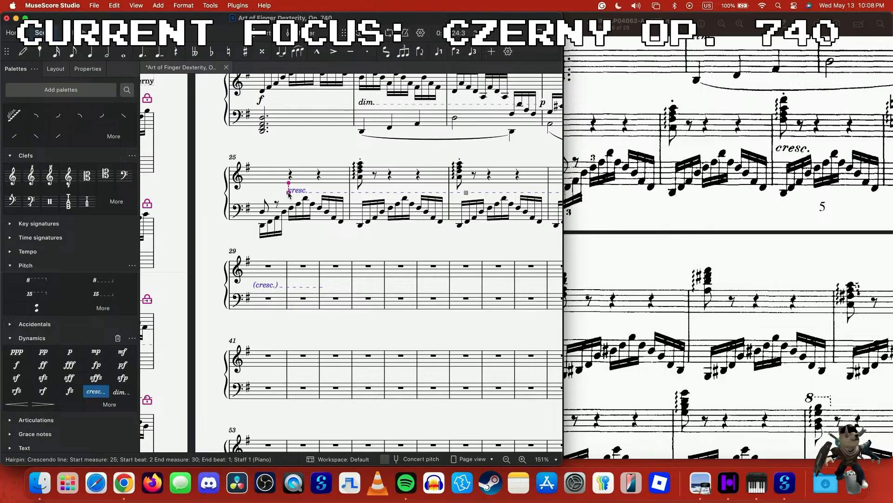
drag(289, 191, 456, 196)
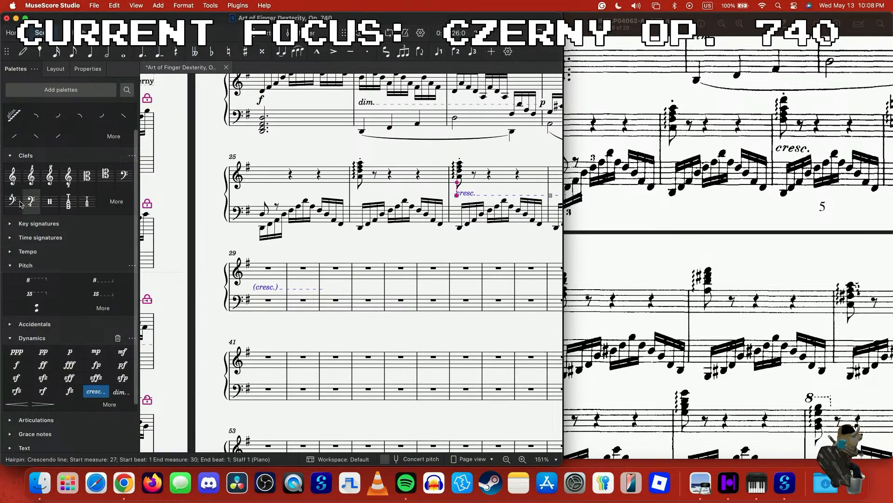
- Clear the crescendo line's text for continuing to a new system
click(88, 69)
click(69, 186)
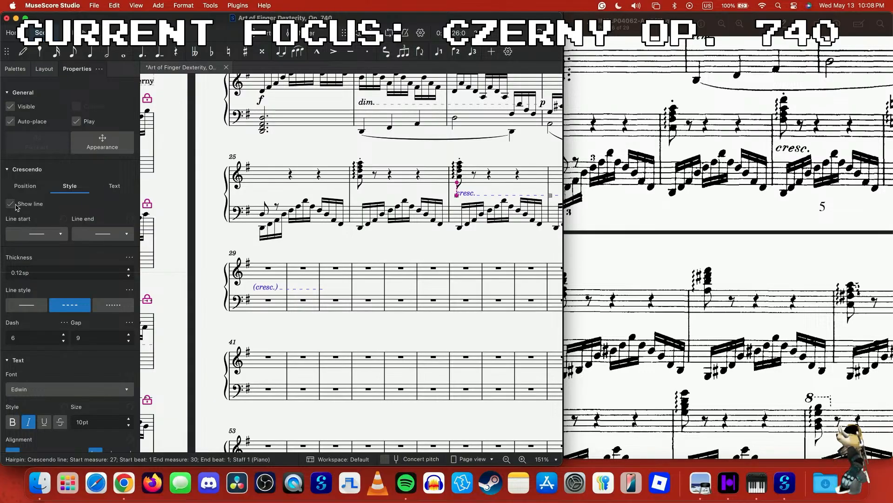
click(115, 186)
click(70, 290)
key(BackSpace)
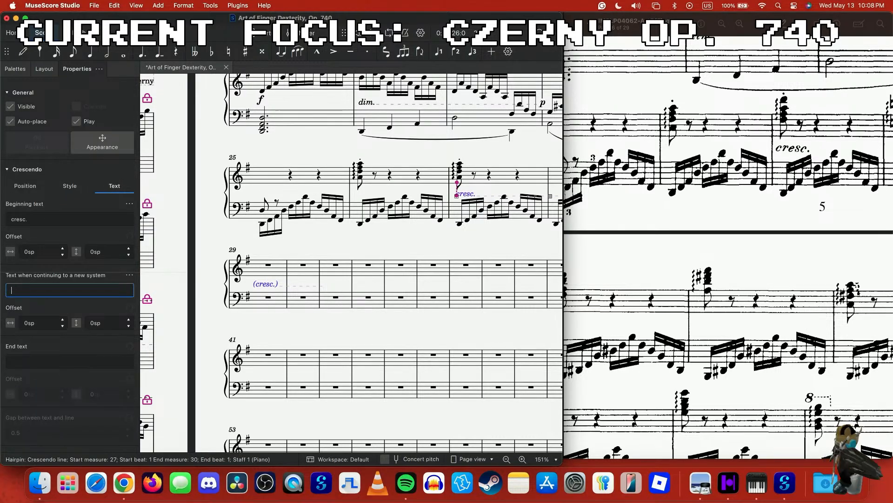
- Play back the passage from the first lower-staff note of measure 25 into measure 27
click(275, 242)
click(264, 209)
key(space)
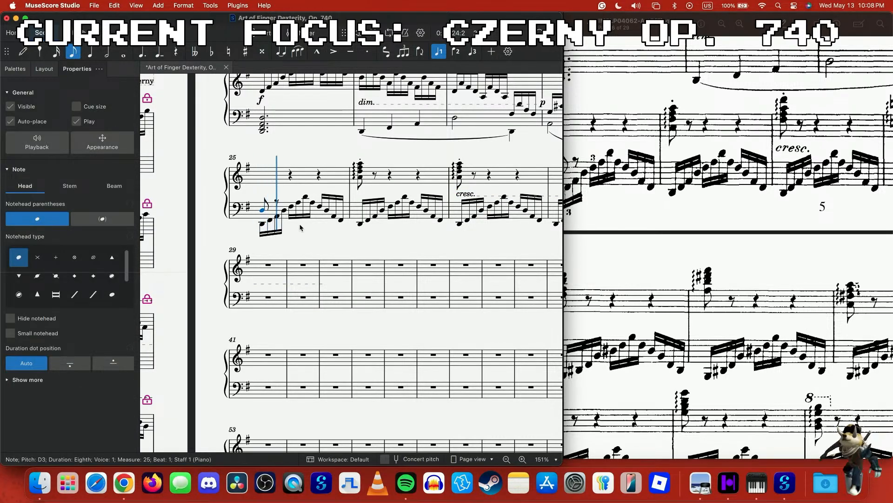
scroll(303, 222, up, 2)
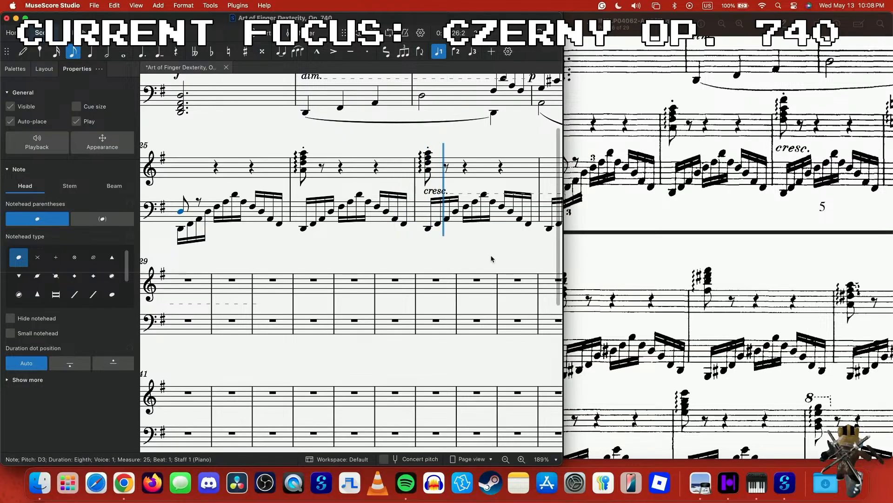
scroll(463, 260, up, 1)
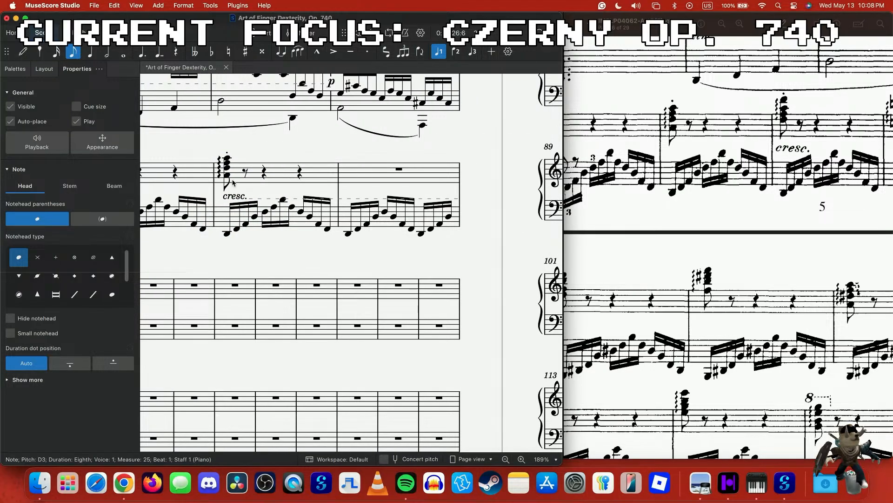
- Move the lowest note of measure 27's arpeggiated chord up to D6 and play back from measure 26
click(228, 180)
key(Up)
key(Up)
key(Up)
key(Up)
key(Up)
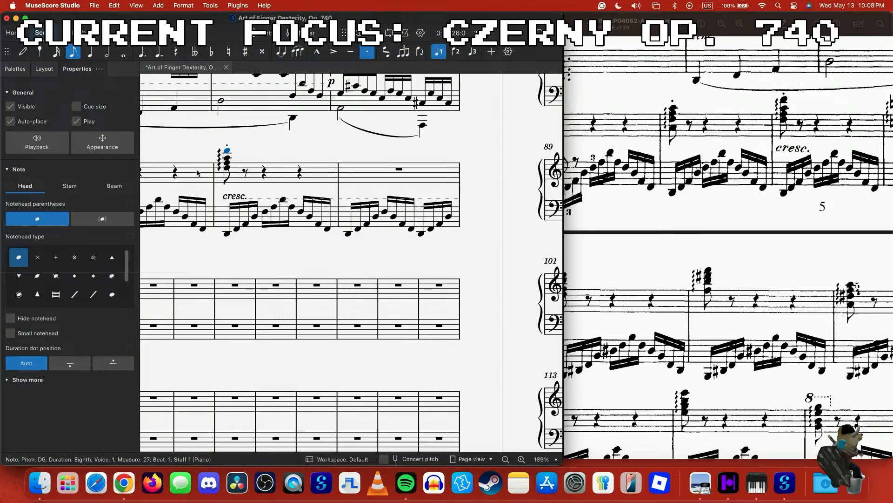
key(ctrl+Left)
key(space)
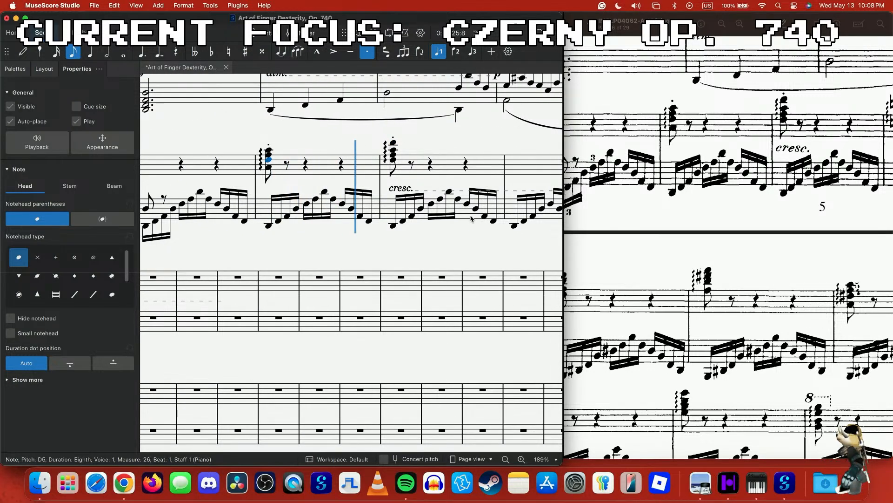
key(space)
- Copy measure 26's upper staff, with its arpeggiated staccato chord and rests, into measure 28
scroll(724, 184, right, 4)
scroll(454, 147, right, 2)
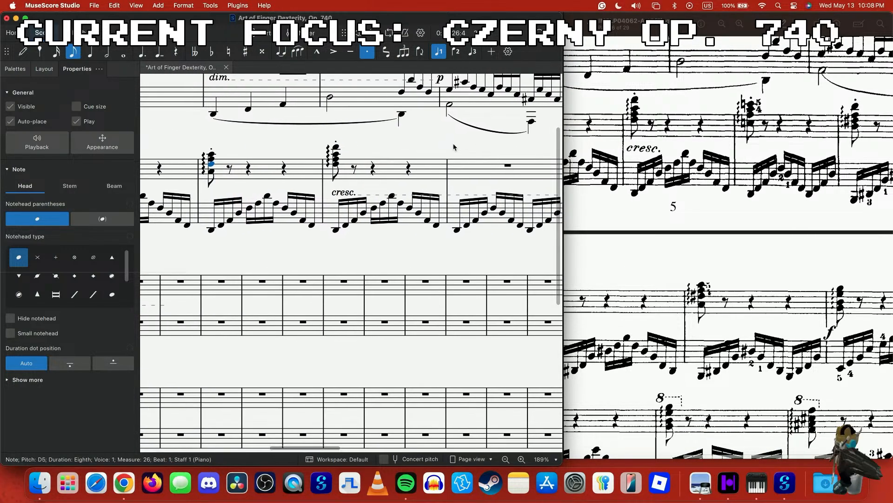
scroll(454, 147, right, 2)
key(Escape)
scroll(332, 262, left, 5)
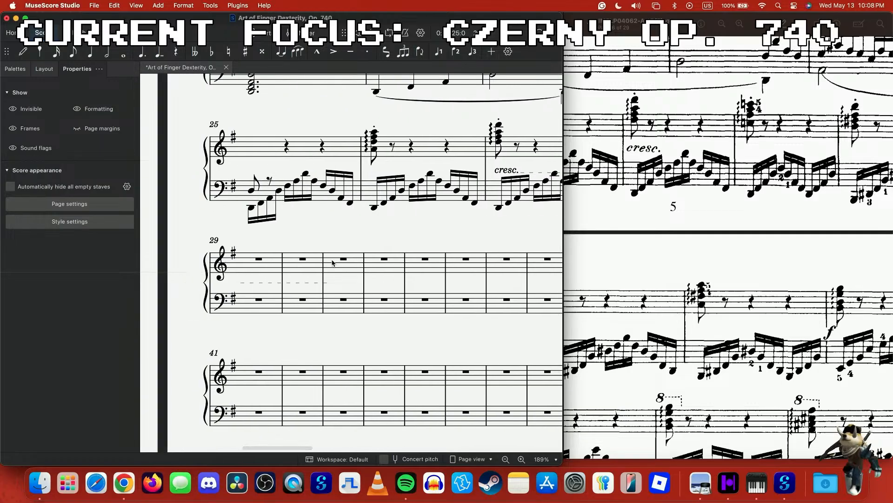
scroll(332, 262, right, 8)
click(507, 146)
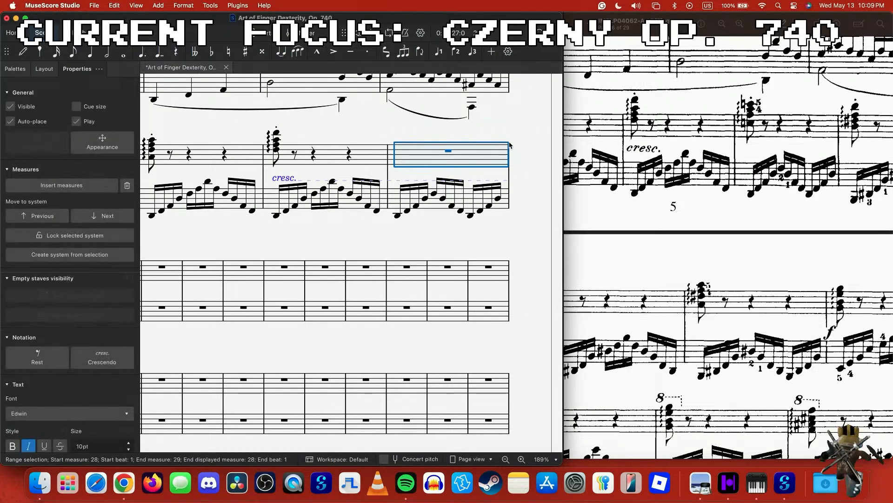
click(374, 162)
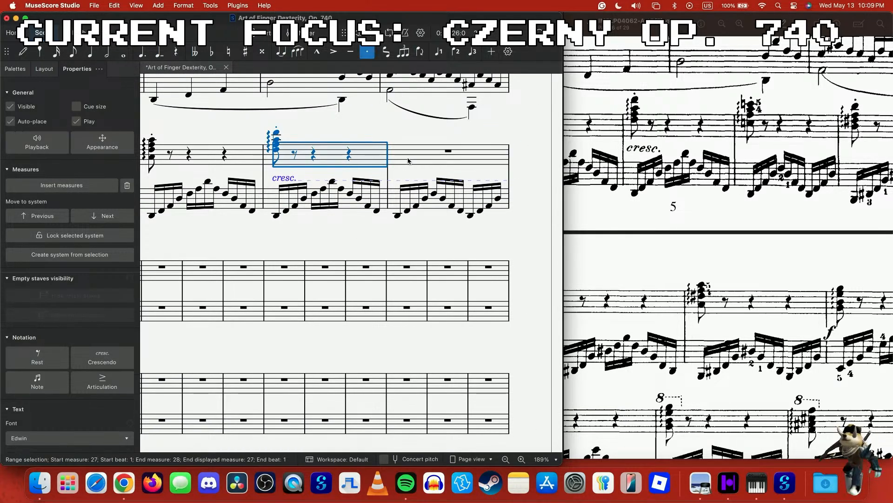
click(245, 164)
click(440, 158)
scroll(440, 162, up, 2)
scroll(656, 201, right, 2)
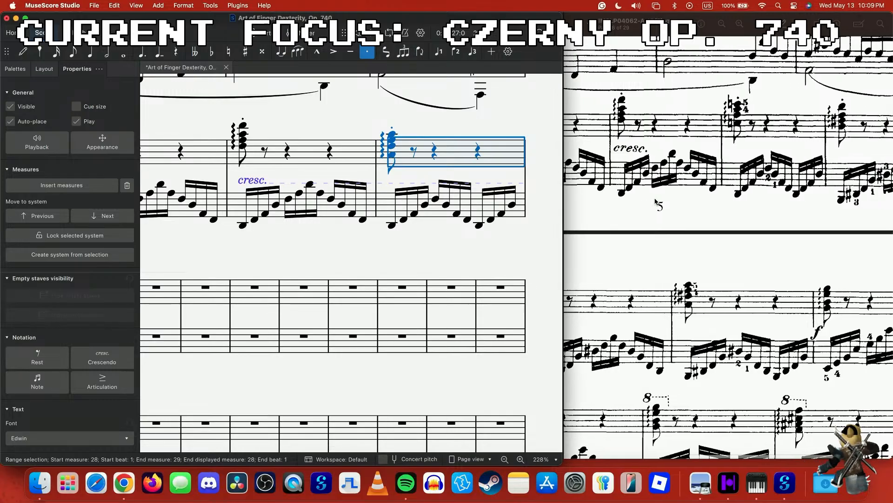
- Edit measure 28's arpeggiated chord so that its top note is C6 natural, as in the scan
scroll(399, 145, up, 1)
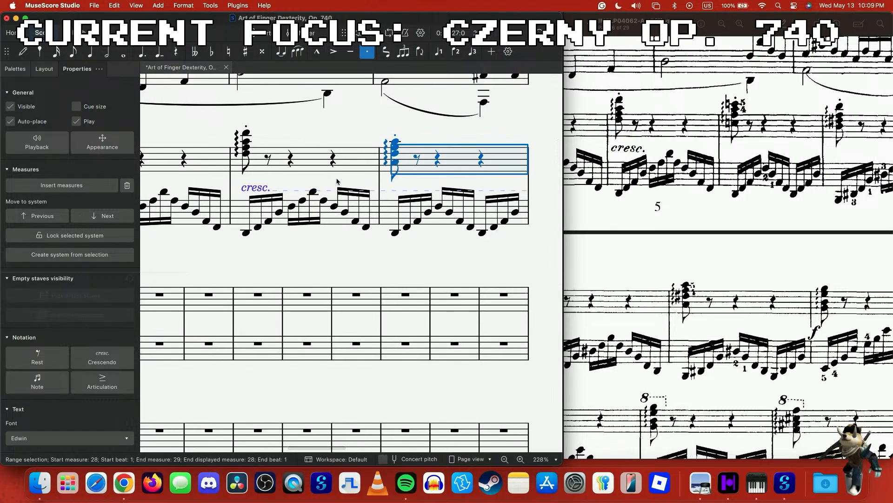
click(398, 144)
key(Down)
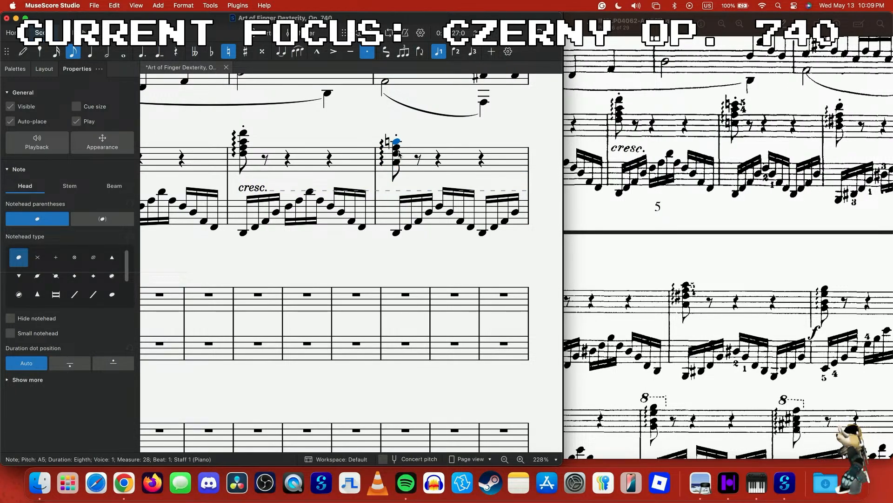
key(Up)
key(Up)
key(Up)
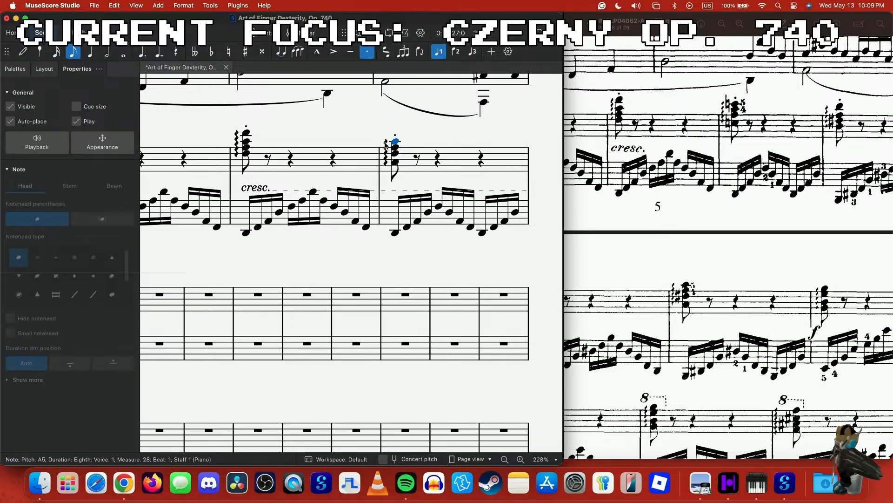
key(equal)
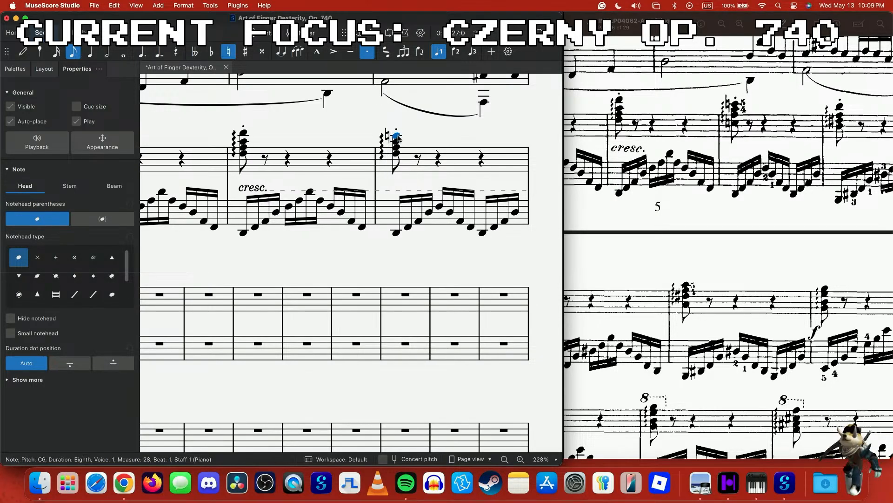
- Lower the D5 in measure 28's arpeggiated chord to C5 natural and play back from measure 27
click(397, 155)
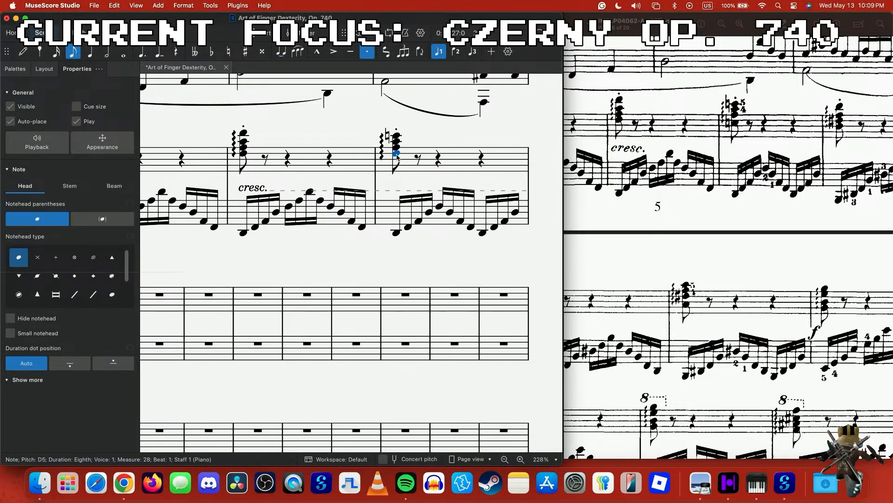
key(Down)
key(Down)
key(Up)
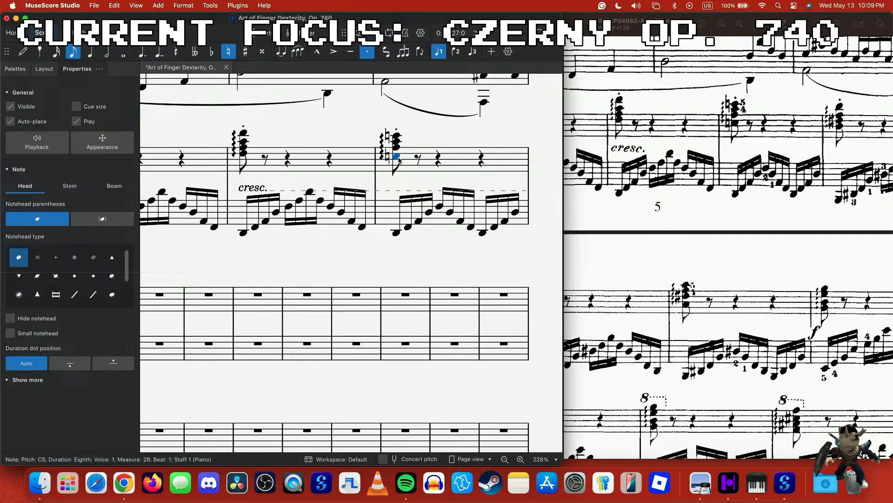
click(243, 147)
key(space)
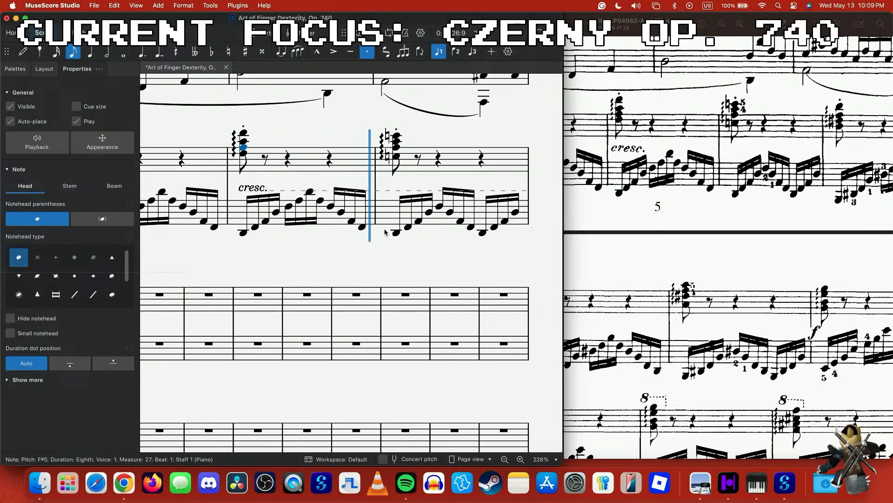
key(space)
- Move measure 29 up to the end of the system that starts at measure 25, locking that system
scroll(693, 210, right, 5)
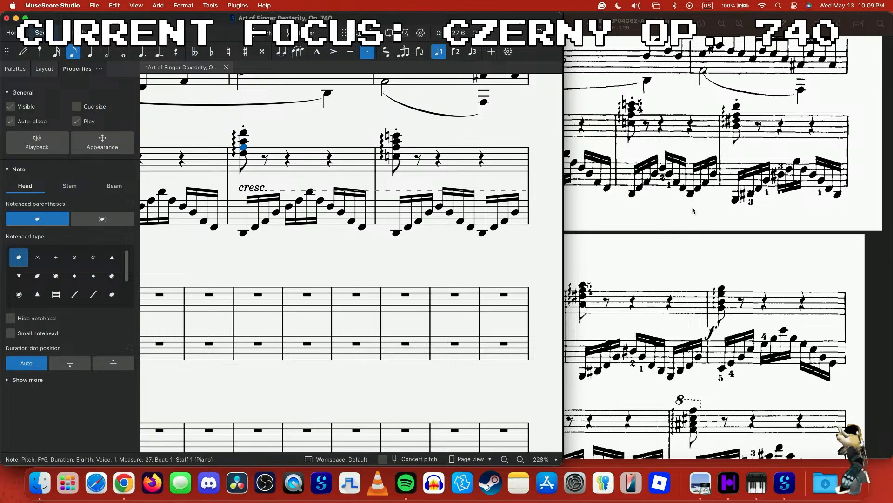
scroll(693, 210, left, 5)
scroll(481, 261, left, 10)
click(383, 290)
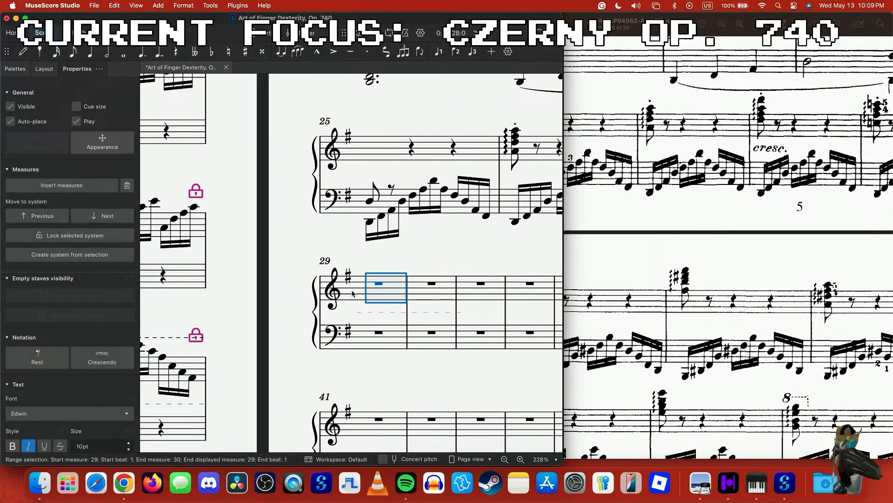
key(super+alt+k)
scroll(497, 244, right, 5)
scroll(696, 213, right, 2)
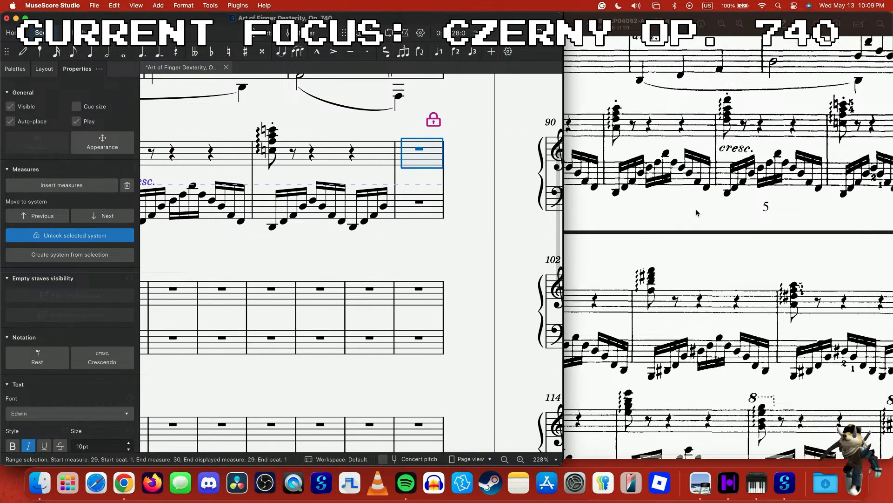
- Enter the first beat of measure 29's lower staff as sixteenth notes B1, D♯2, F♯2 and B2
scroll(696, 212, right, 10)
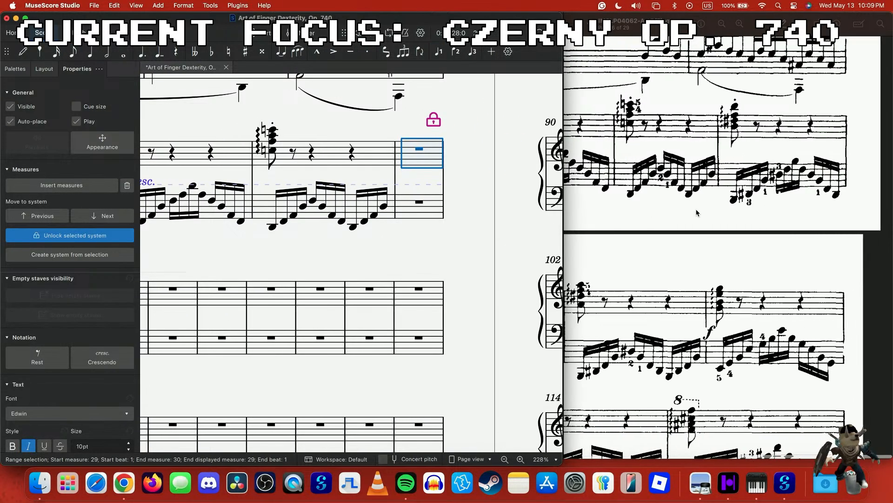
click(416, 206)
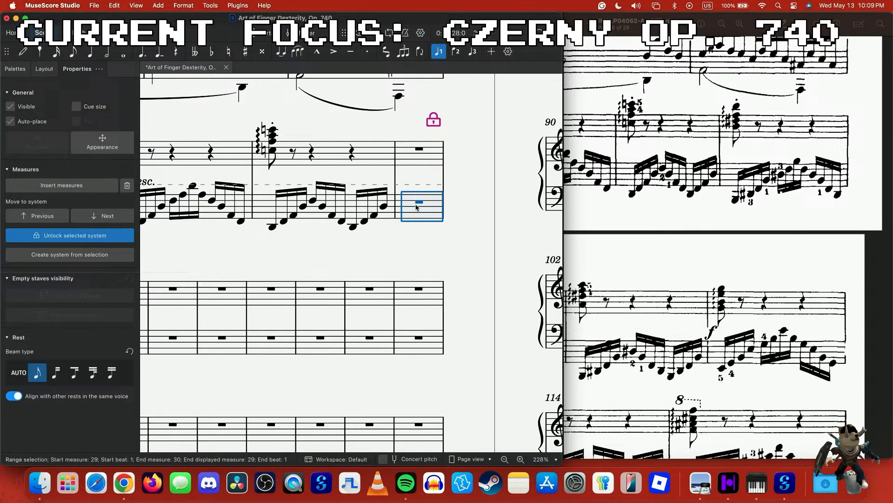
key(n)
key(3)
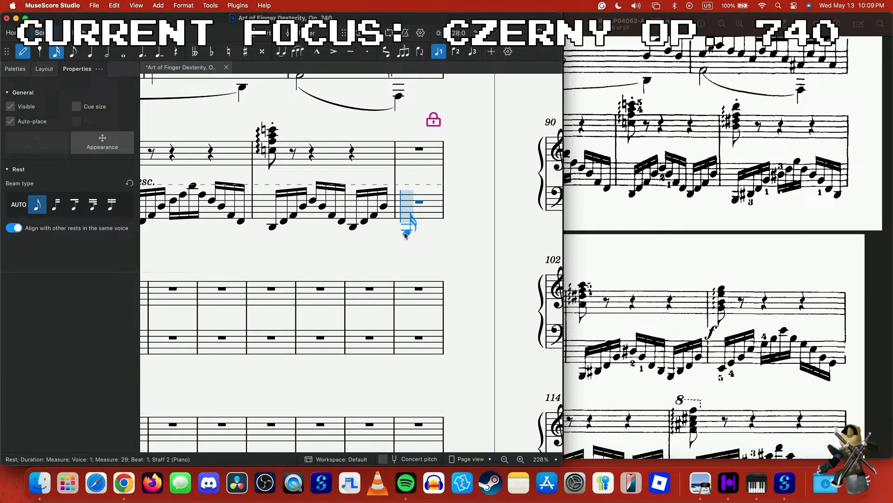
click(405, 235)
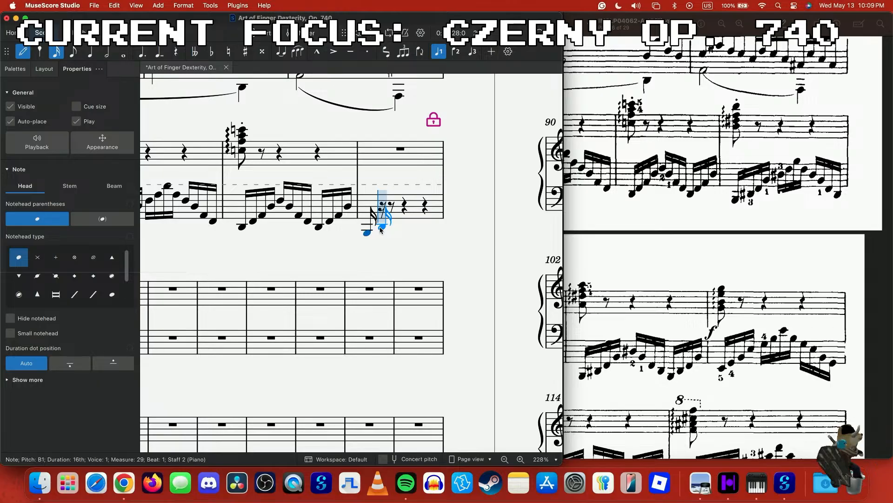
click(388, 229)
click(394, 221)
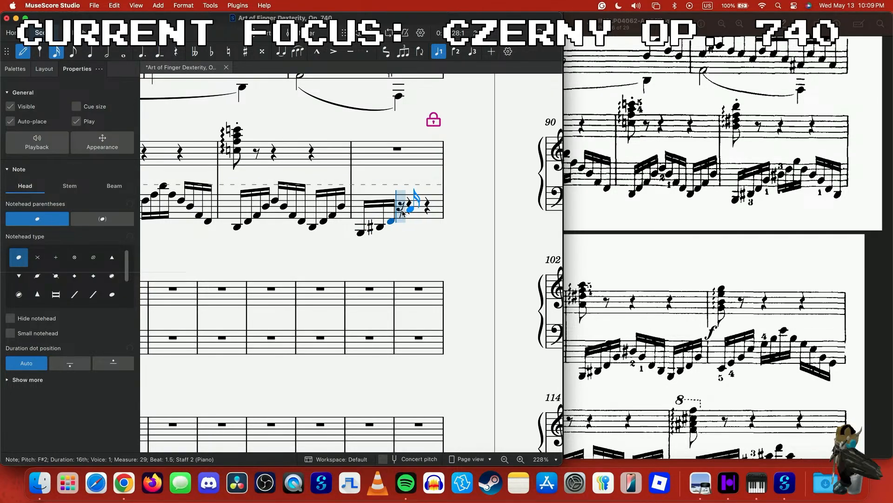
click(409, 210)
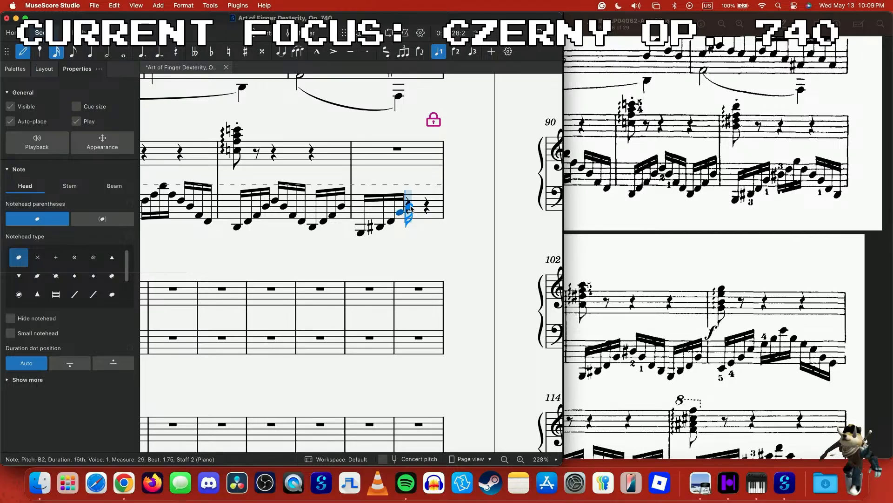
- Complete measure 29's lower staff with sixteenths D♯3, F♯3, B3, F♯3, D♯3, B2, F♯2 and D♯2, and play the measure back
click(410, 203)
click(411, 196)
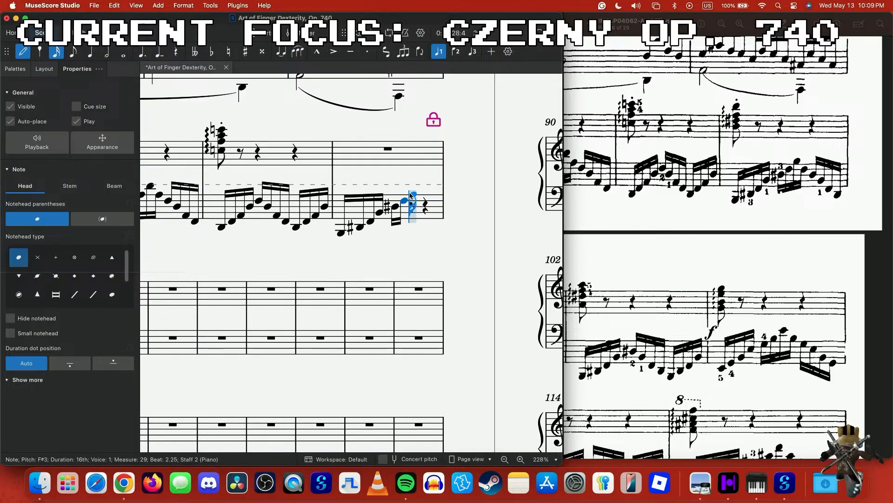
click(412, 192)
click(426, 207)
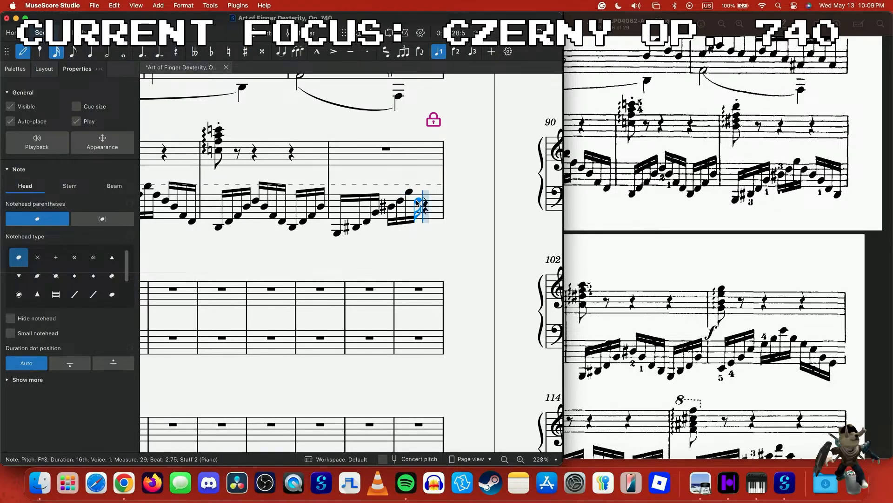
click(426, 208)
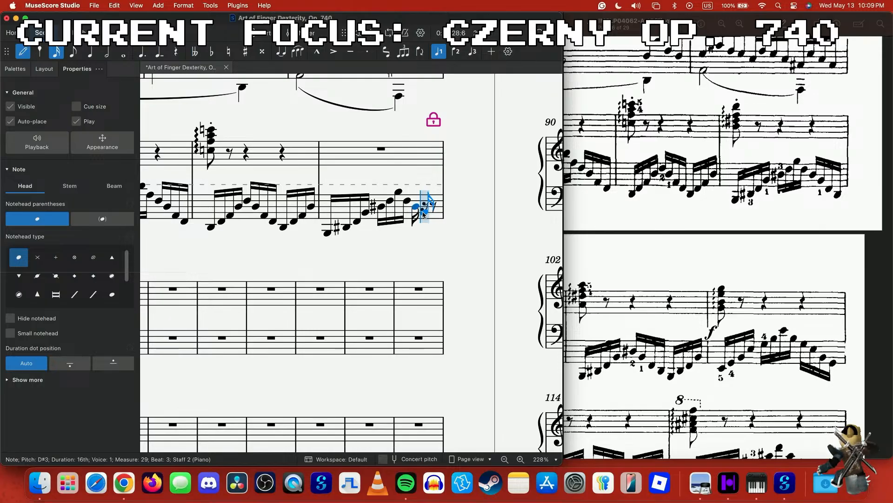
click(432, 208)
click(434, 215)
click(436, 228)
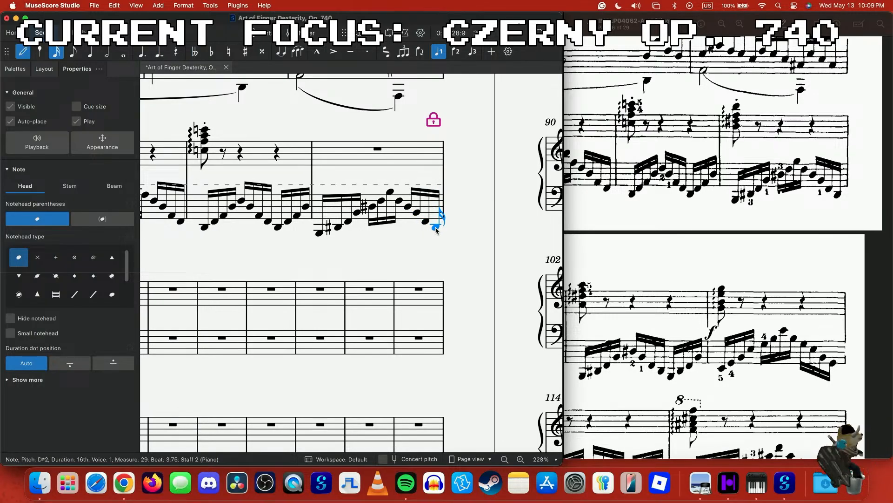
key(Escape)
click(317, 231)
key(space)
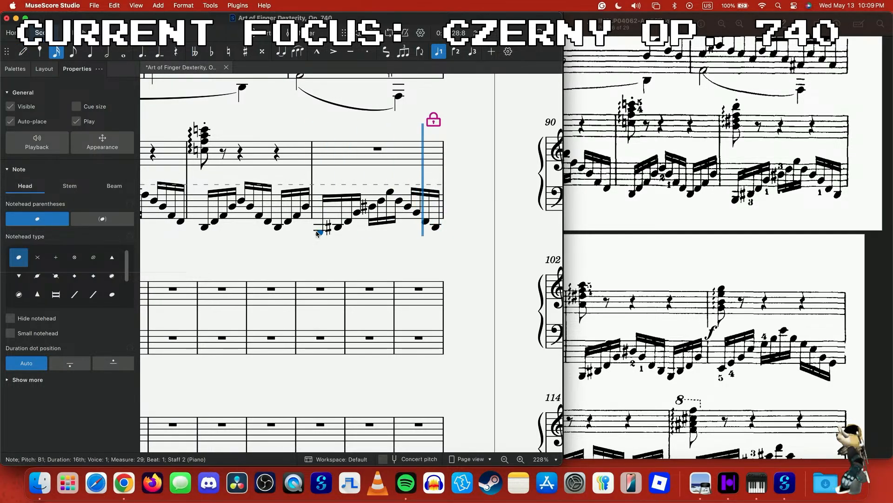
key(space)
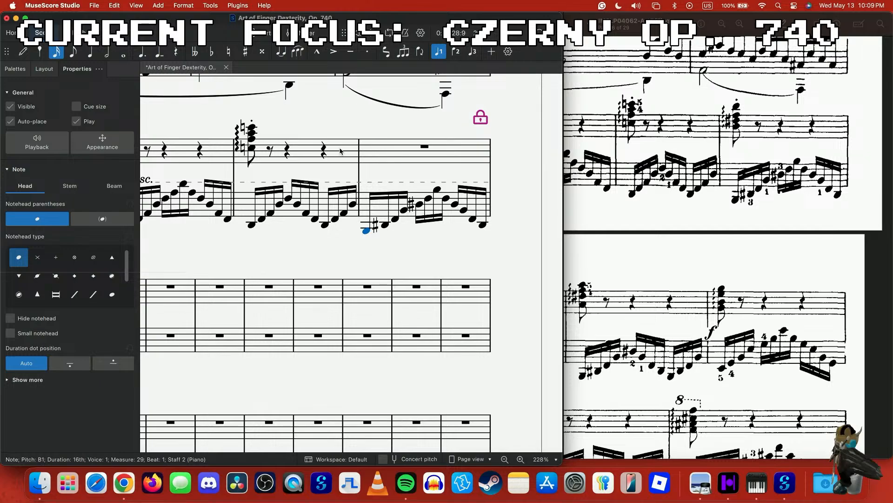
- Repeat measure 28's upper staff in measure 29 and change its arpeggiated chord to B4, D♯5, F♯5 and B5
click(340, 151)
key(r)
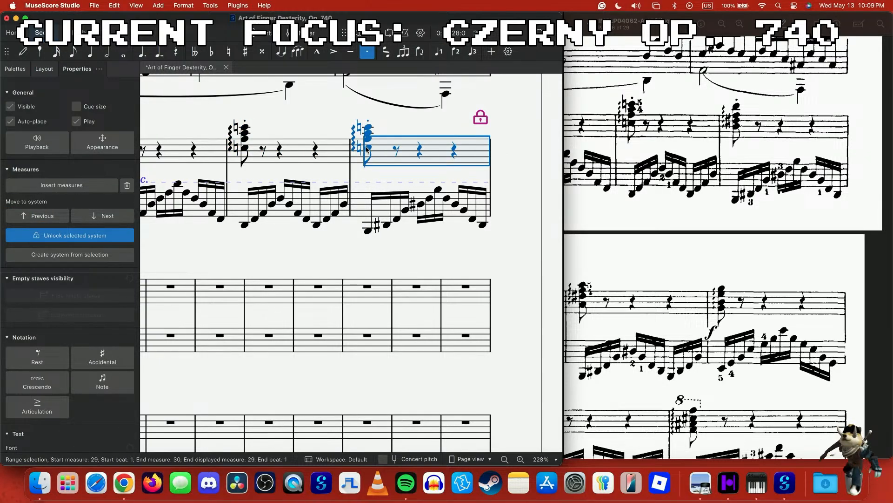
click(368, 149)
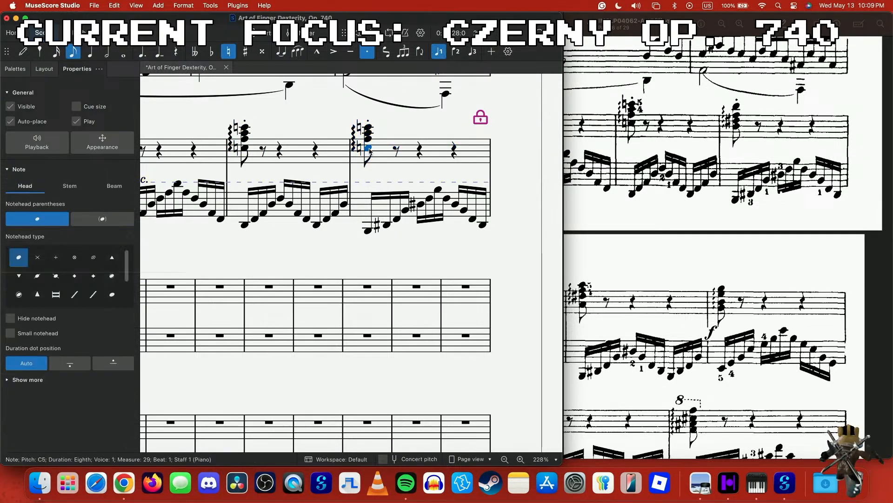
key(Down)
key(Up)
key(Up)
key(Up)
key(Up)
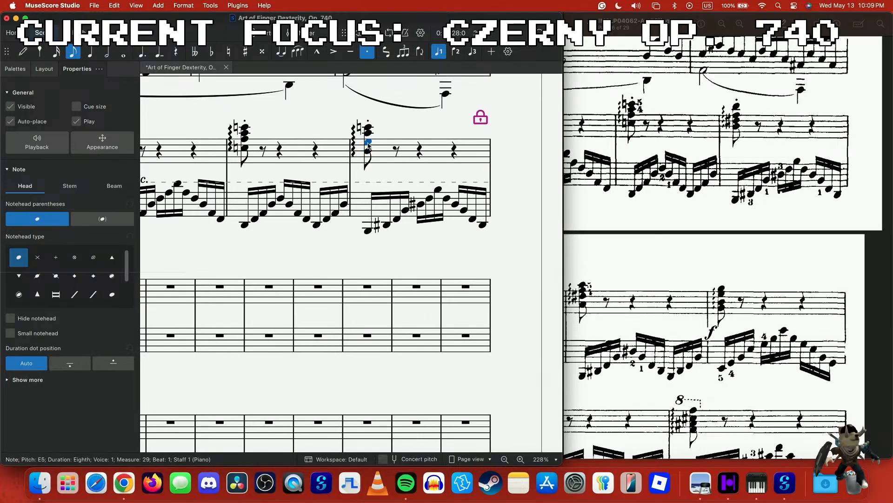
key(Up)
key(Up)
key(Up)
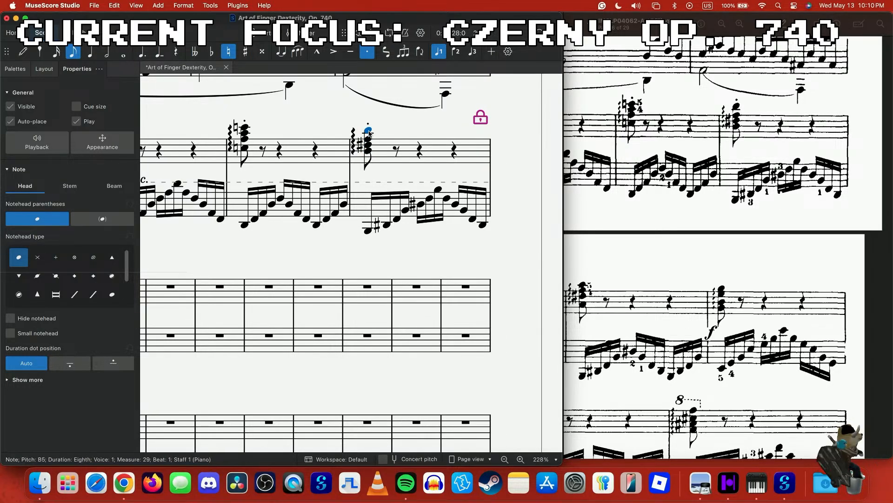
- Play back from measure 28 and check the individual notes of measure 29's arpeggiated chord
click(245, 133)
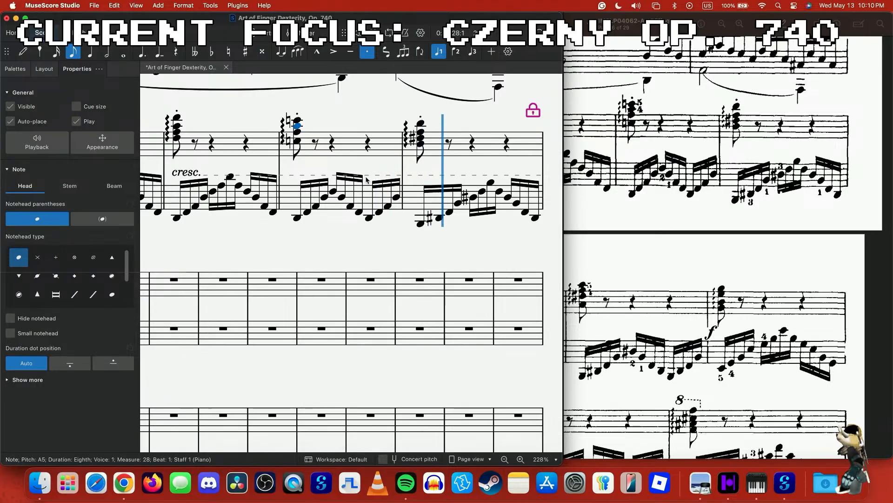
key(space)
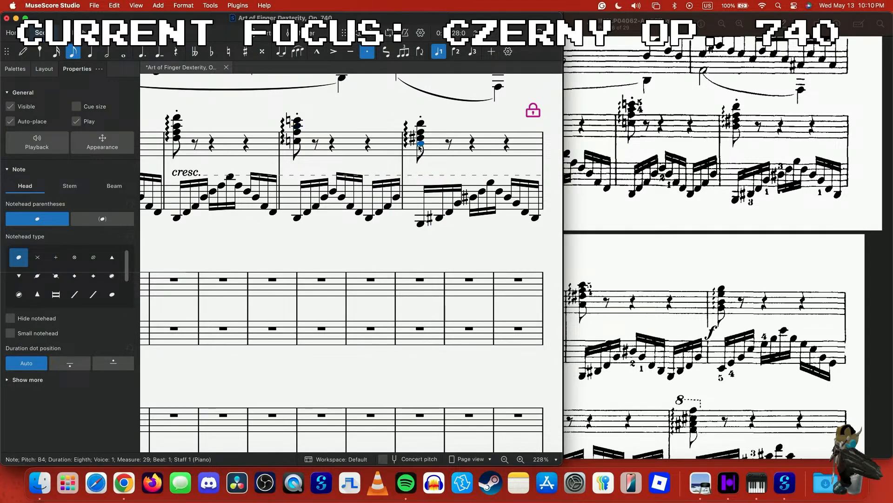
click(422, 134)
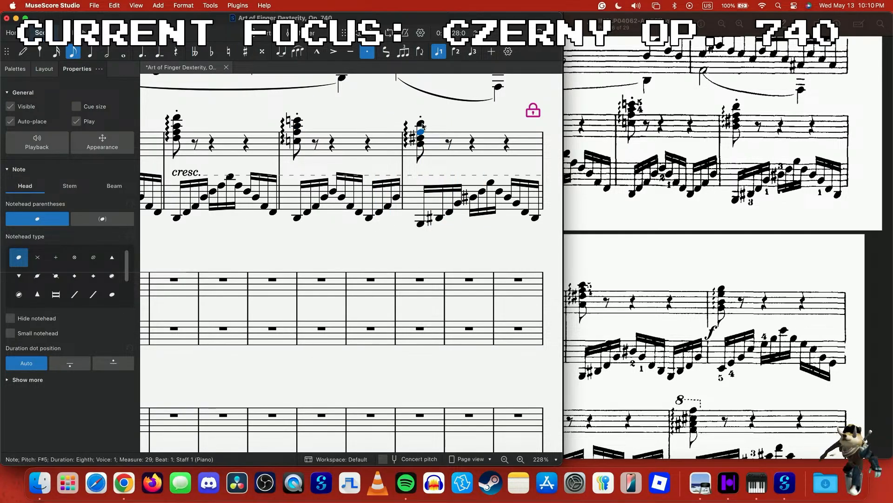
click(422, 124)
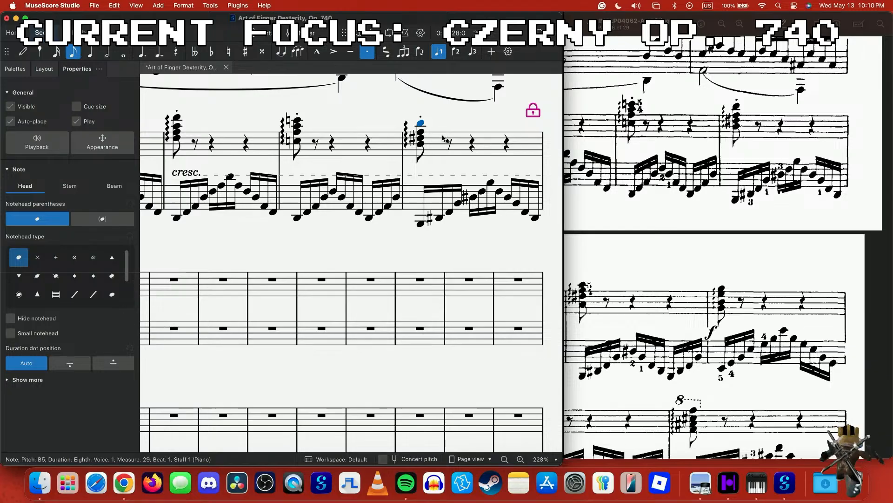
- Repeat measure 29's lower-staff sixteenth-note figure in measure 30, comparing it with the next system of the scan
scroll(432, 221, down, 10)
scroll(432, 222, left, 2)
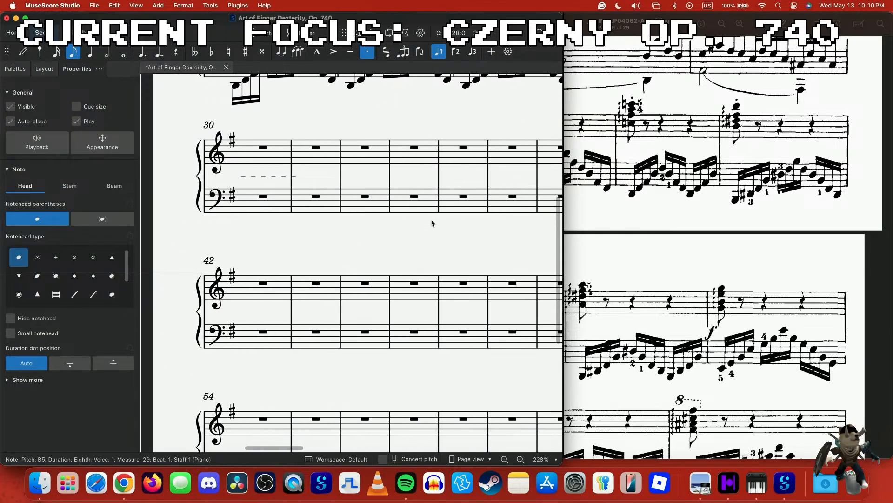
scroll(667, 214, down, 3)
scroll(667, 214, up, 3)
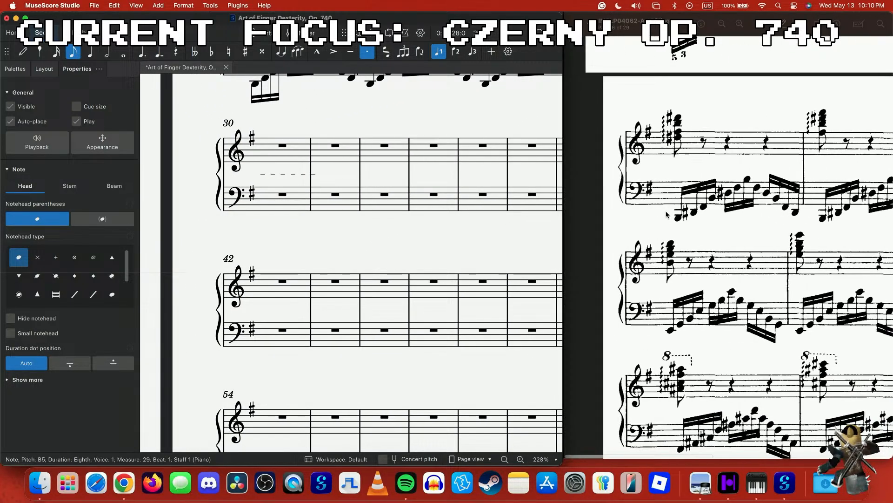
scroll(371, 181, up, 3)
scroll(370, 181, right, 2)
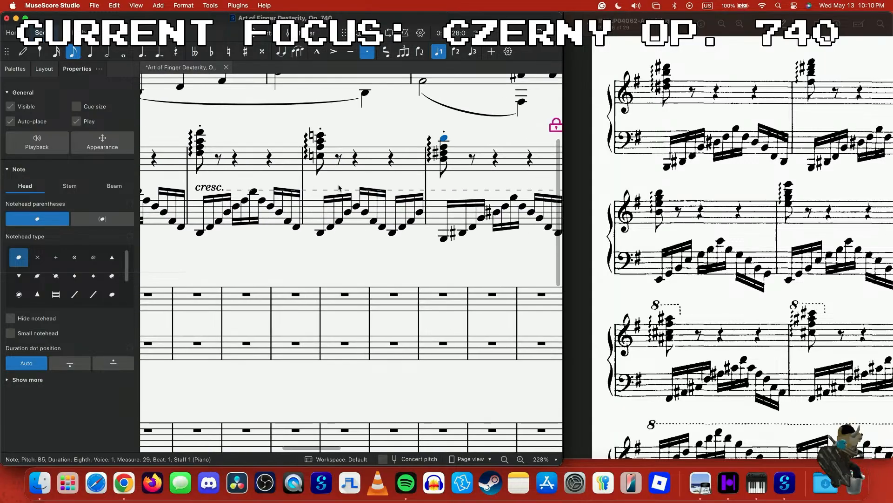
click(459, 216)
scroll(460, 216, down, 3)
scroll(460, 217, left, 2)
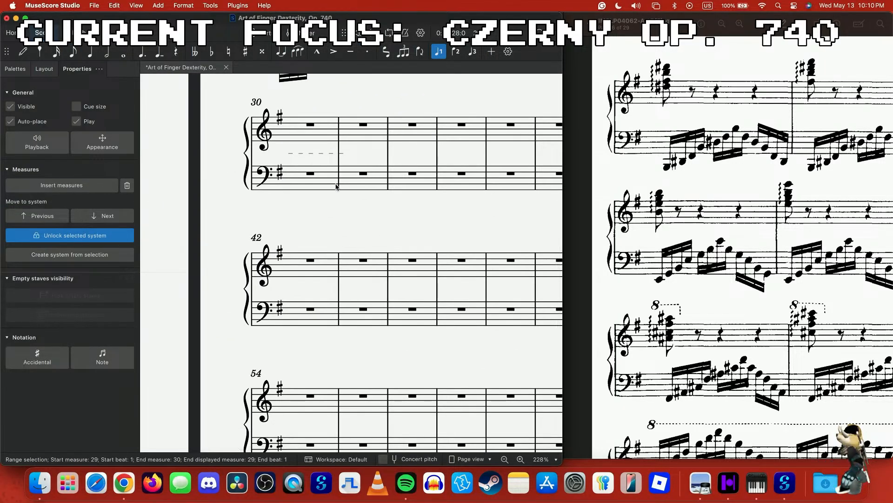
key(r)
scroll(650, 228, right, 3)
scroll(650, 227, up, 1)
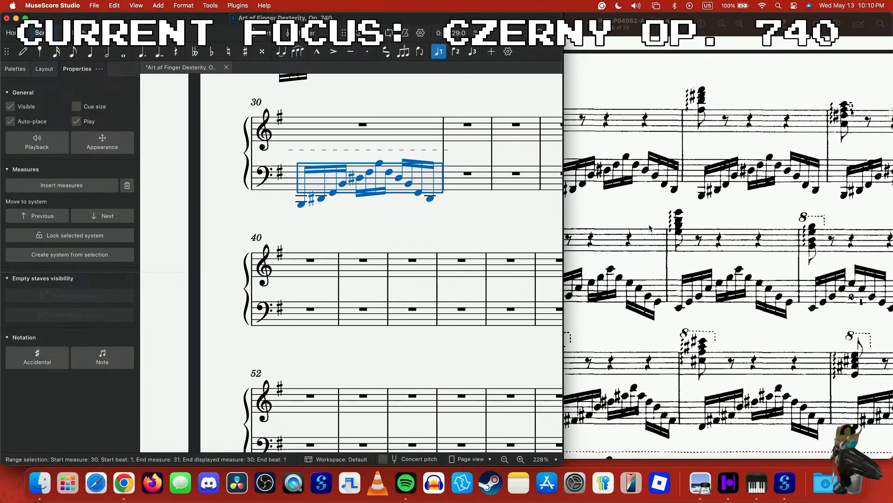
- Switch to Spotify and listen to the Etude No. 2 in G Major recording from 0:24, then stop it
scroll(416, 172, up, 5)
scroll(416, 172, right, 3)
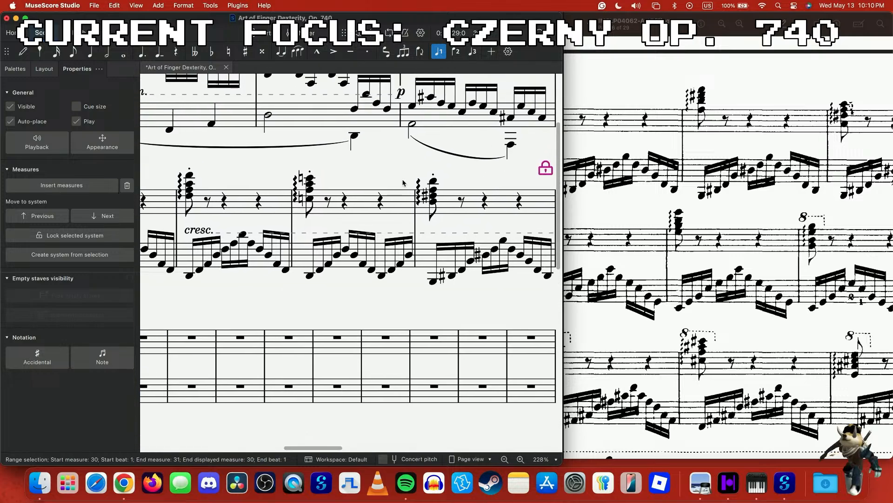
click(406, 482)
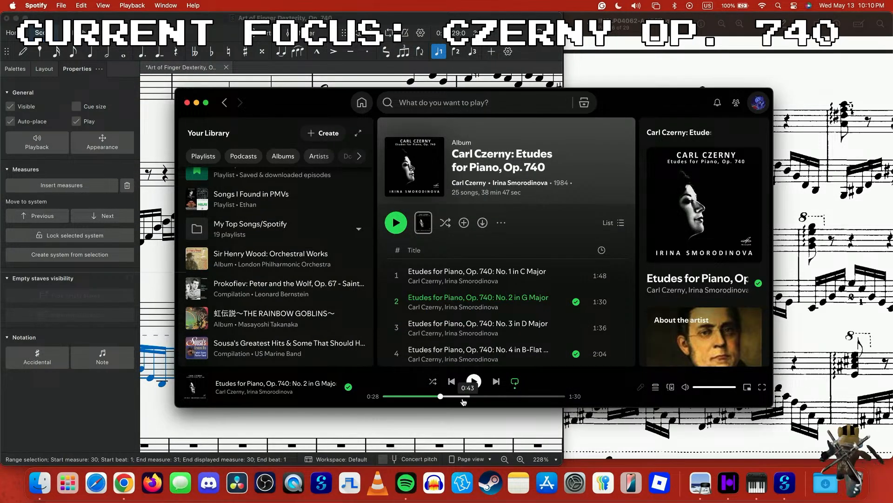
click(432, 397)
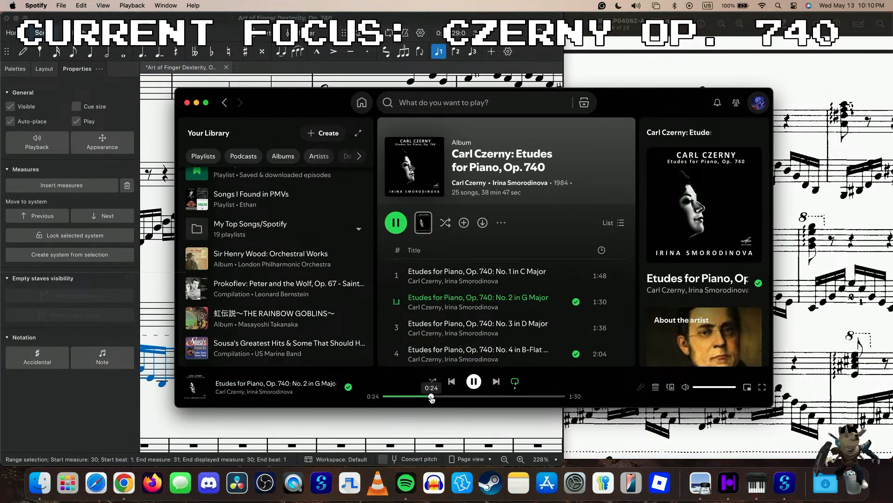
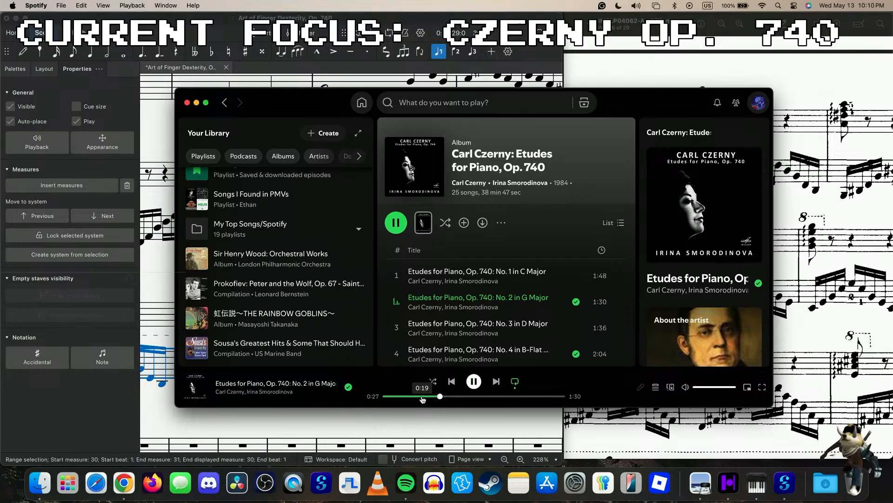
click(396, 222)
- Return to the MuseScore score and remove the long crescendo line that starts at measure 27
click(175, 278)
scroll(232, 278, up, 2)
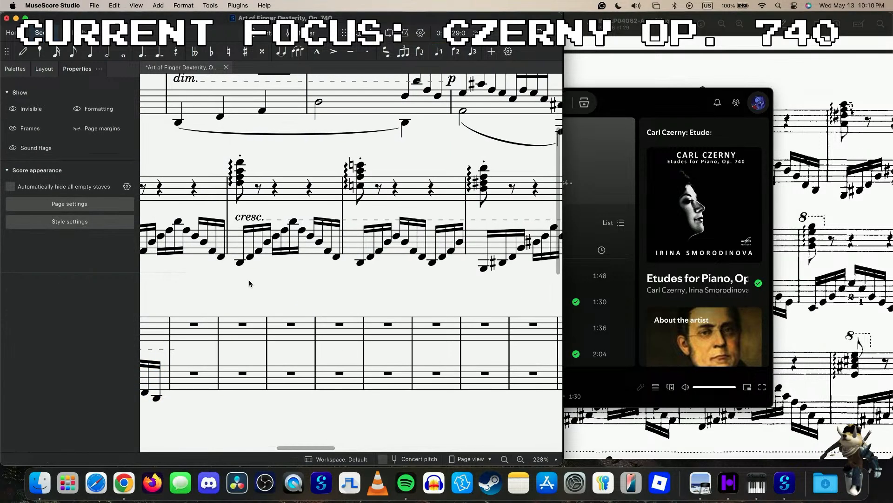
click(251, 223)
scroll(251, 223, right, 3)
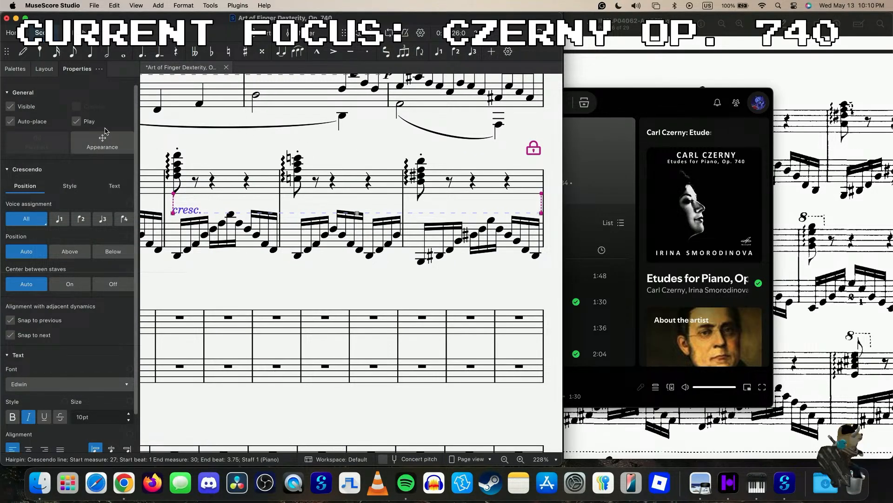
scroll(235, 312, left, 2)
scroll(395, 217, left, 5)
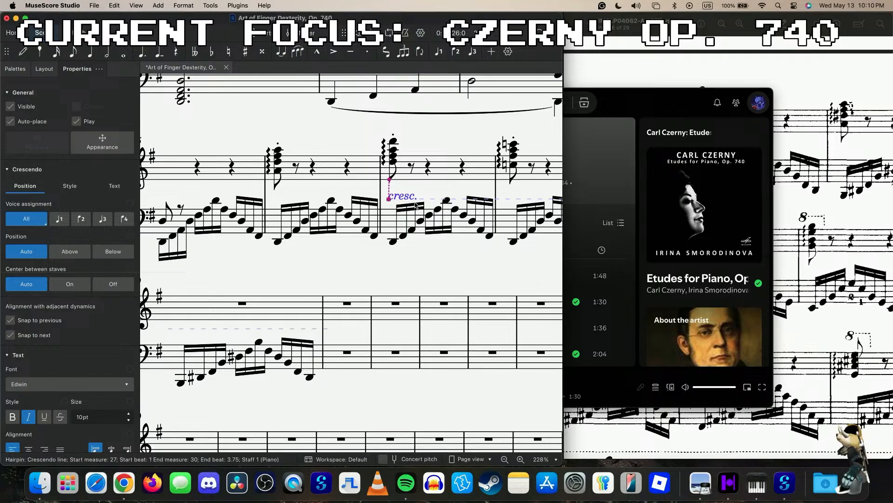
key(super+z)
- Add a short cresc. marking at measure 27's first chord and turn off its playback
click(15, 68)
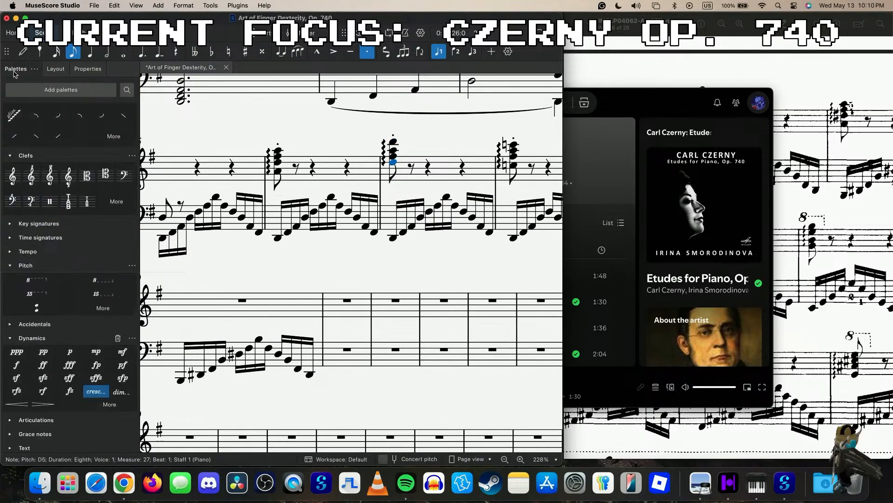
click(96, 391)
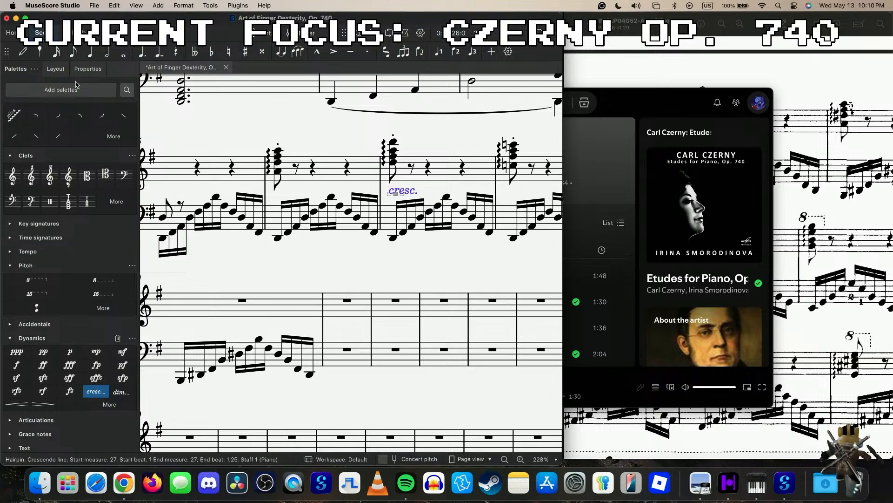
click(87, 69)
scroll(307, 298, down, 3)
scroll(307, 298, left, 4)
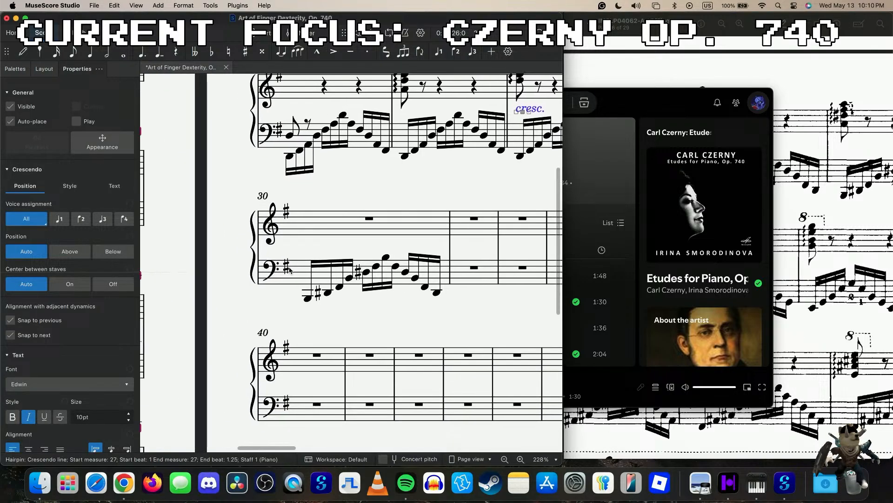
- Play back the lower-staff sixteenth-note figure from measure 30's first note to check how it sounds
click(307, 299)
key(space)
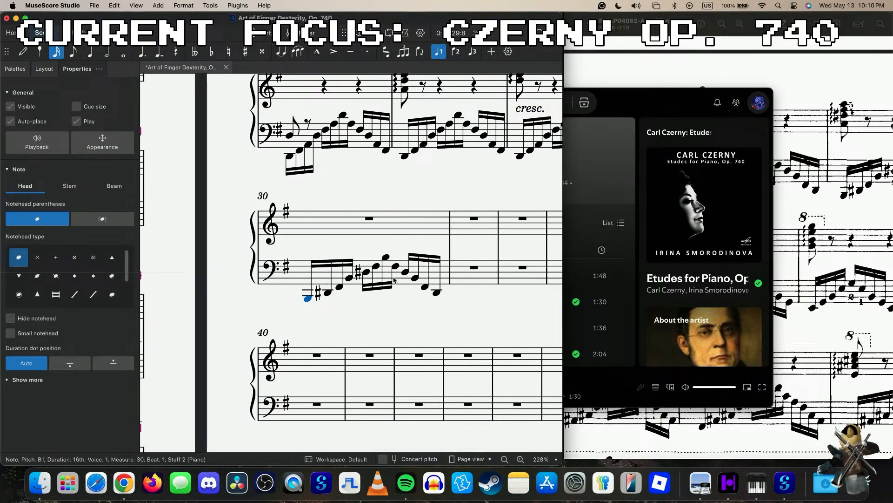
scroll(465, 233, right, 10)
click(601, 192)
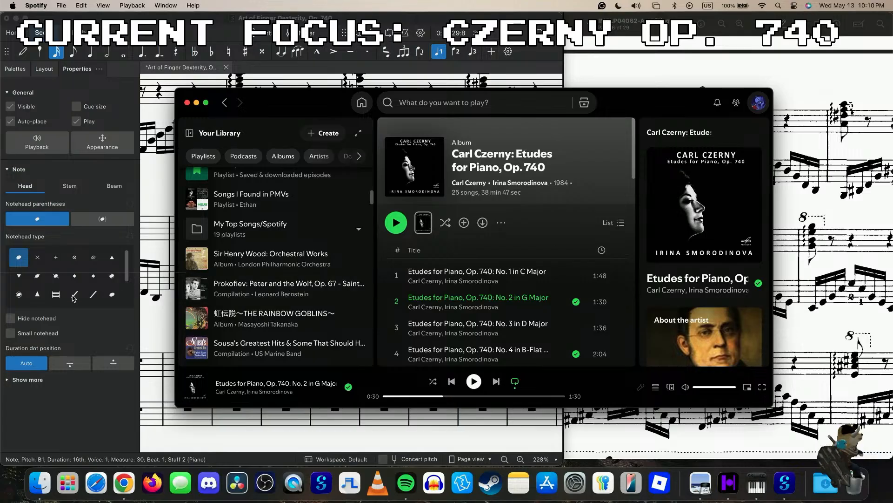
click(148, 326)
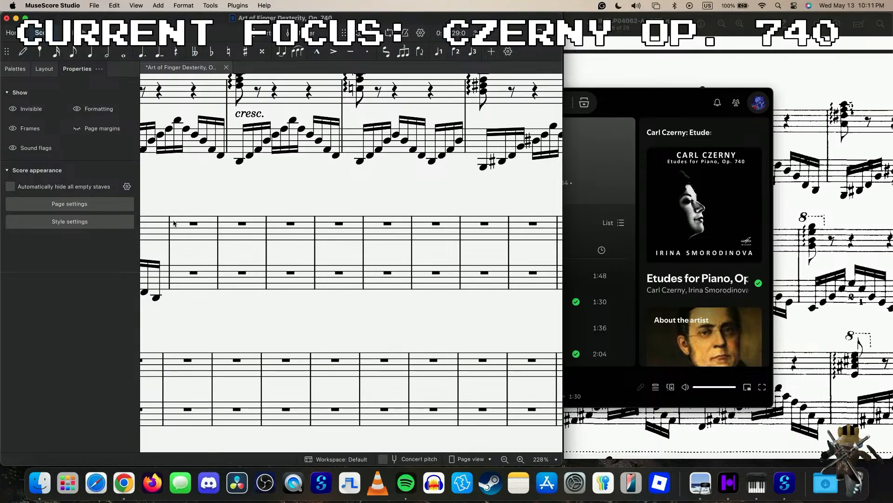
scroll(173, 223, left, 5)
click(234, 294)
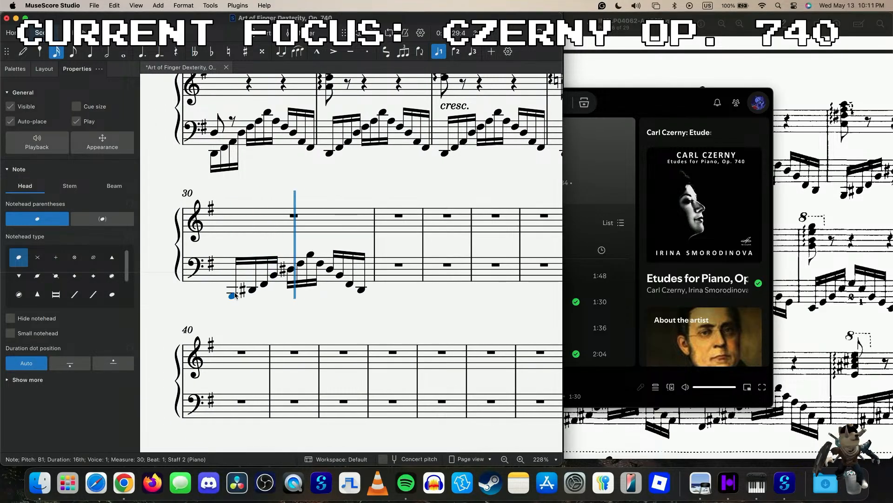
key(space)
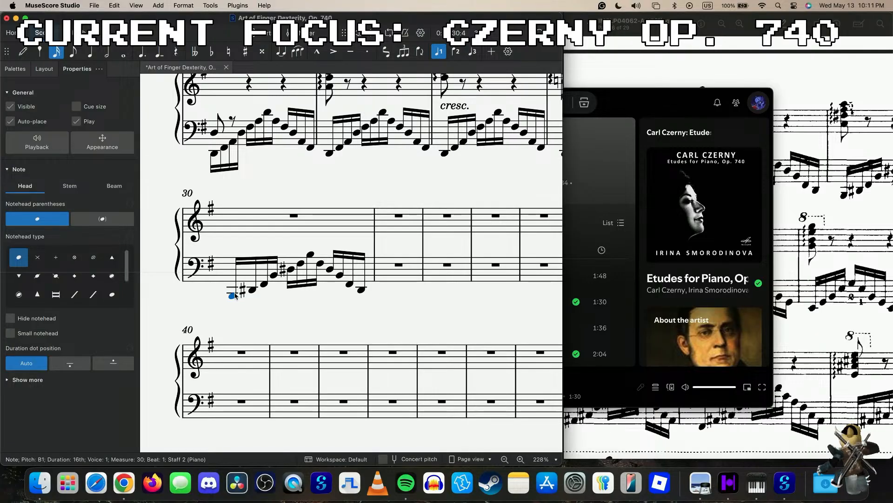
scroll(279, 313, up, 2)
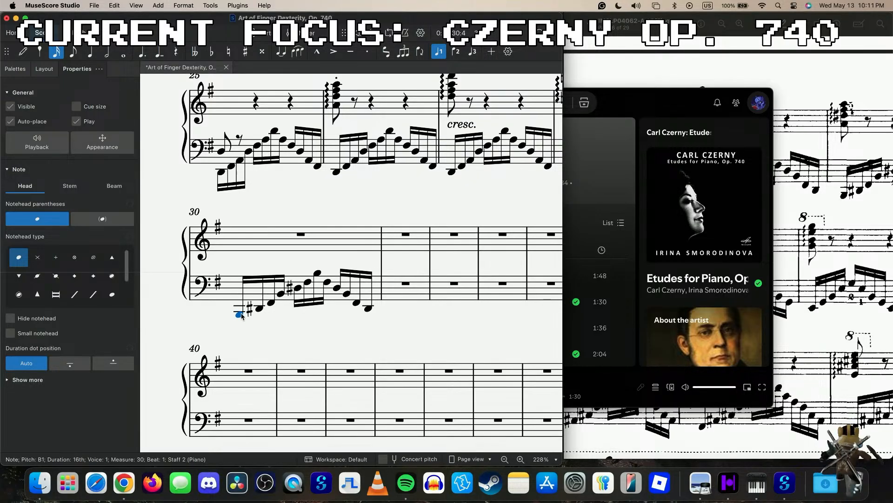
key(space)
key(space)
- Check the following measures in the scan and copy measure 30's lower-staff figure into measure 31
click(799, 164)
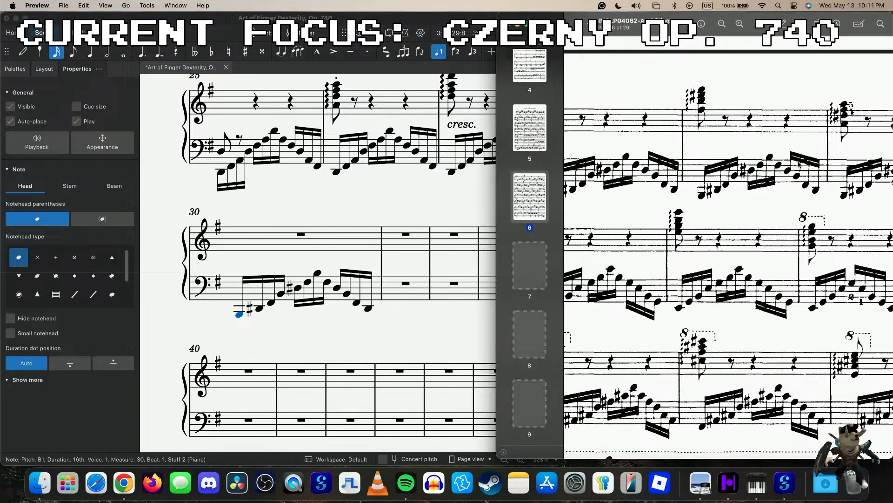
scroll(799, 163, down, 3)
click(417, 215)
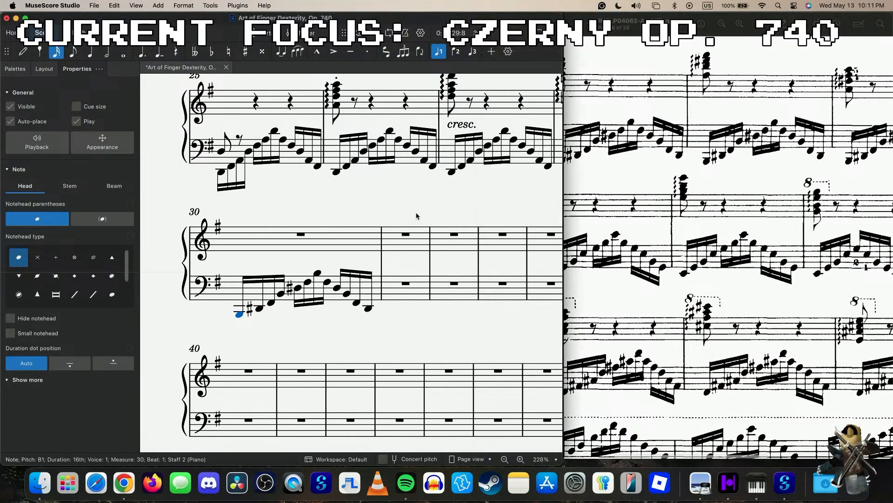
key(Escape)
scroll(653, 169, right, 5)
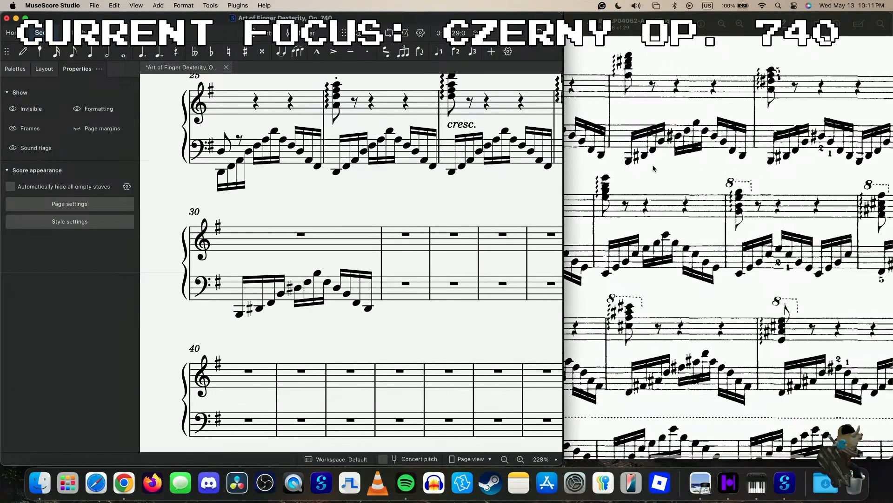
scroll(654, 168, right, 5)
click(336, 282)
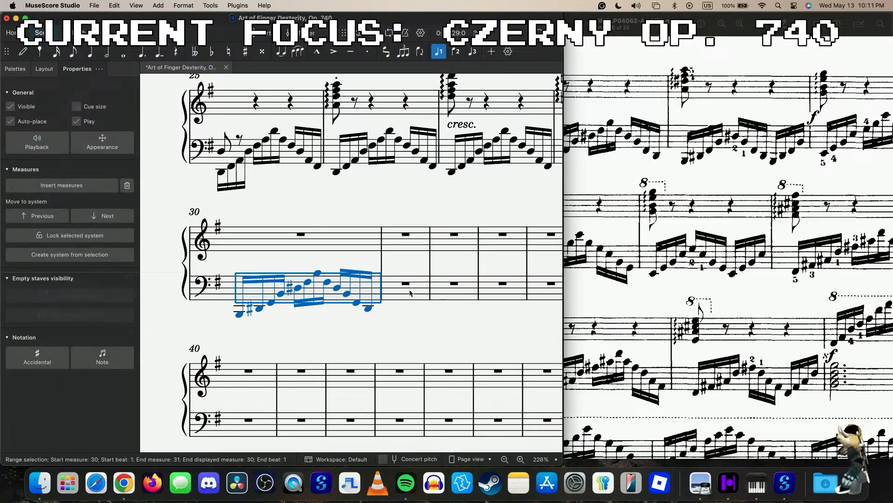
click(417, 294)
key(super+v)
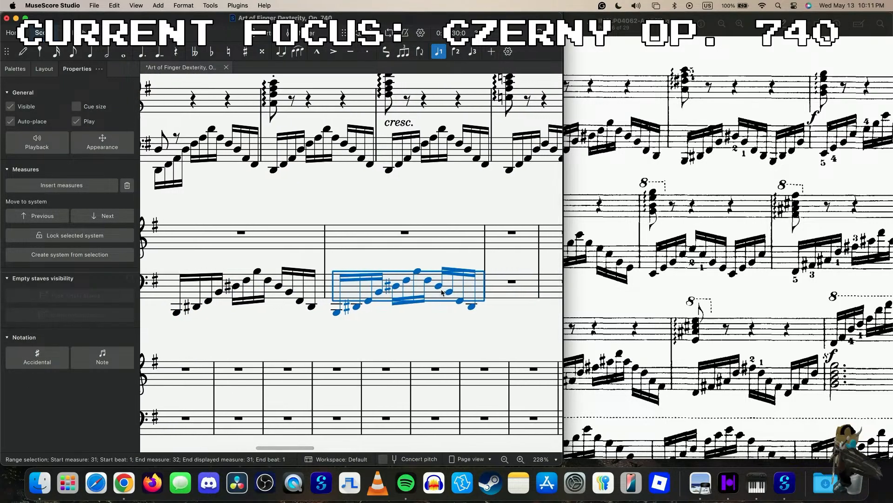
- Copy the first four sixteenth notes of measure 31's lower staff to beats 1 and 3 of measure 32
click(440, 287)
scroll(440, 287, right, 3)
click(437, 281)
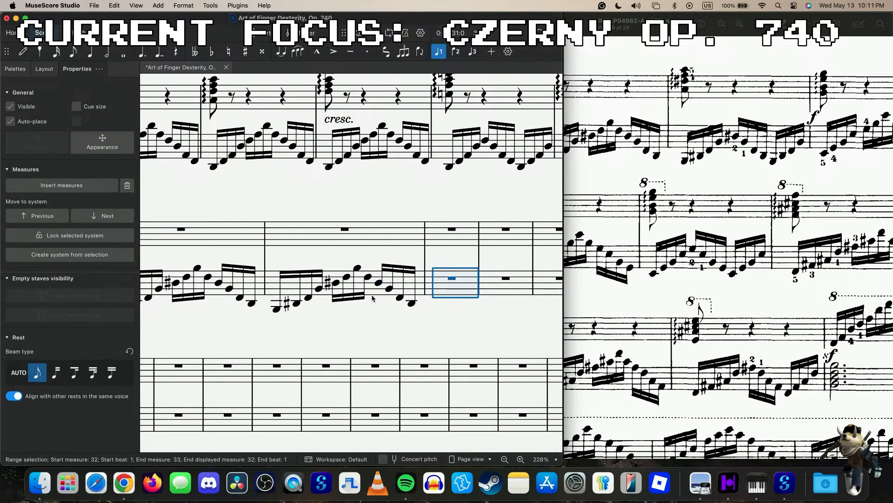
click(276, 308)
shift+click(319, 289)
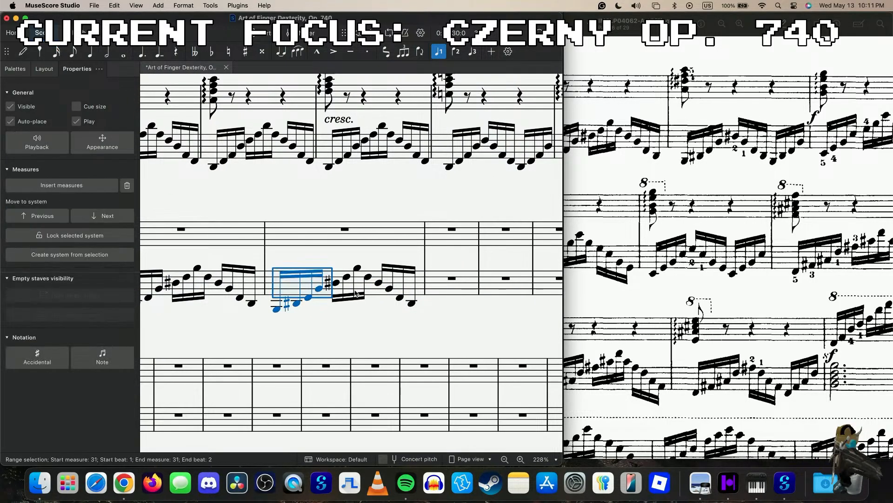
click(439, 285)
key(super+v)
click(510, 283)
key(super+v)
- Copy the four descending sixteenths starting on D#3 at beat 3 of measure 31 to beat 2 of measure 32
click(368, 283)
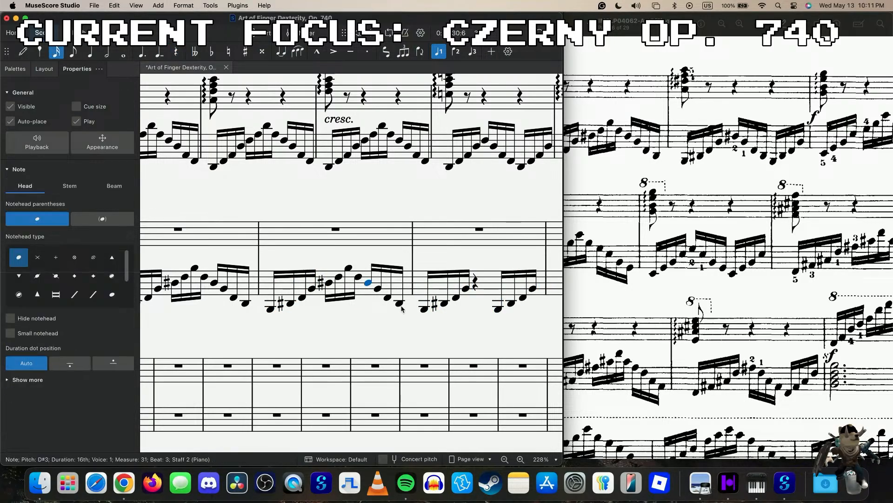
shift+click(402, 308)
key(super+c)
click(476, 285)
key(super+v)
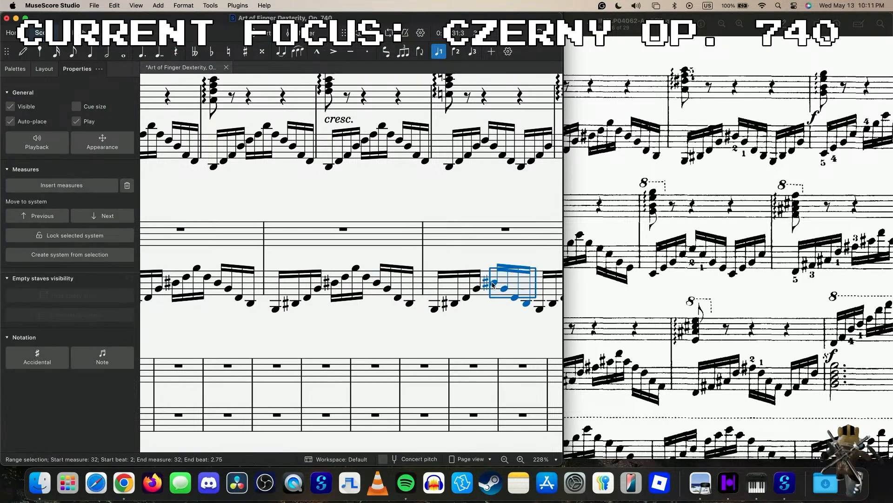
click(435, 309)
- Copy measure 28's upper-staff arpeggiated chord and rests into the upper staff of measure 30
scroll(436, 312, right, 5)
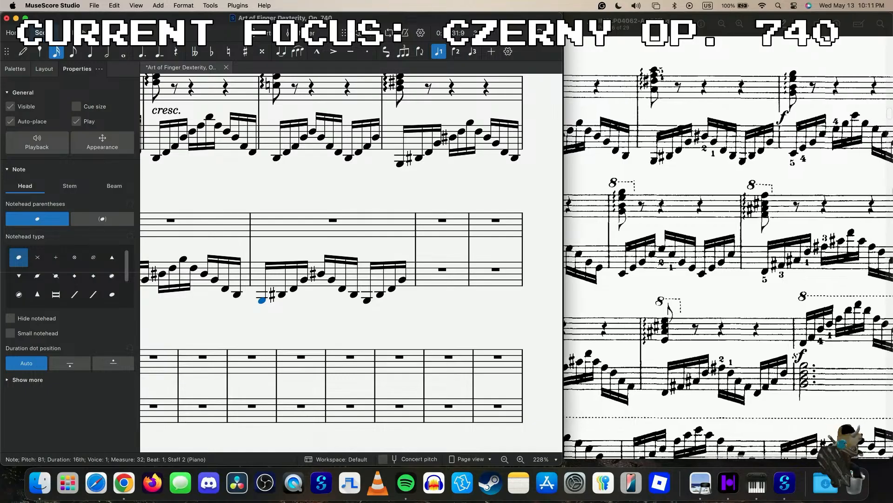
scroll(744, 177, left, 5)
scroll(352, 261, left, 5)
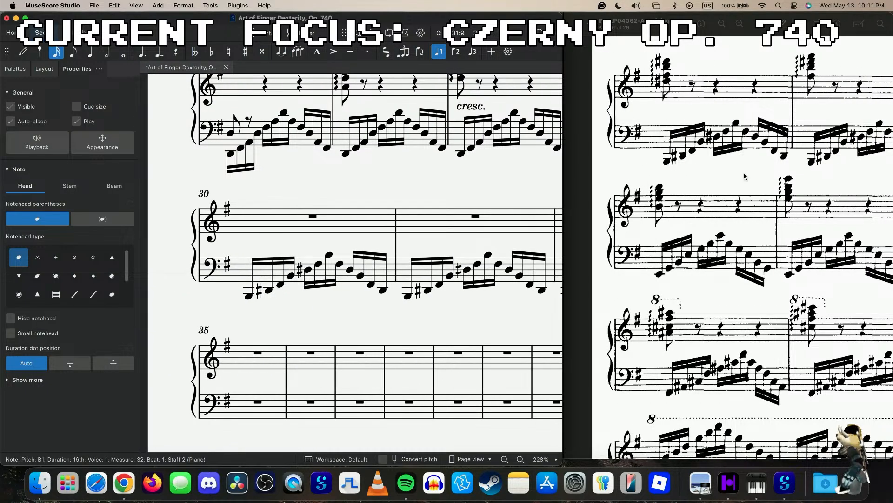
scroll(745, 176, up, 2)
click(297, 222)
scroll(353, 228, up, 5)
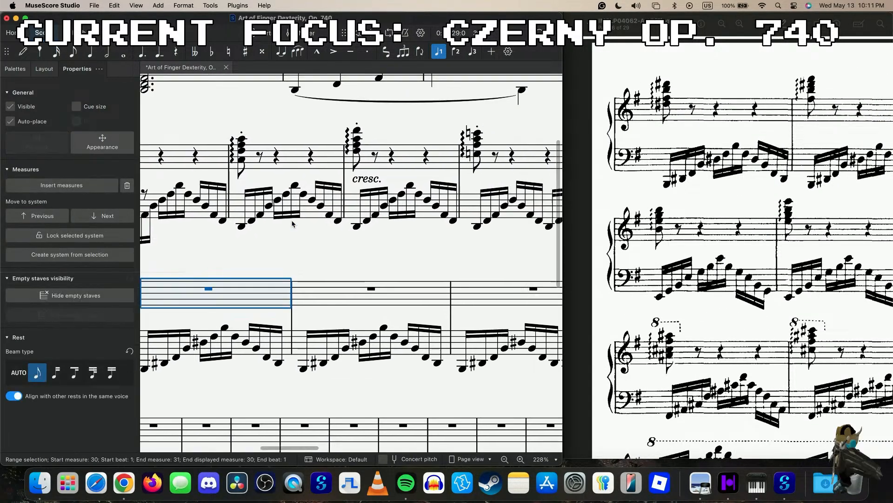
click(399, 237)
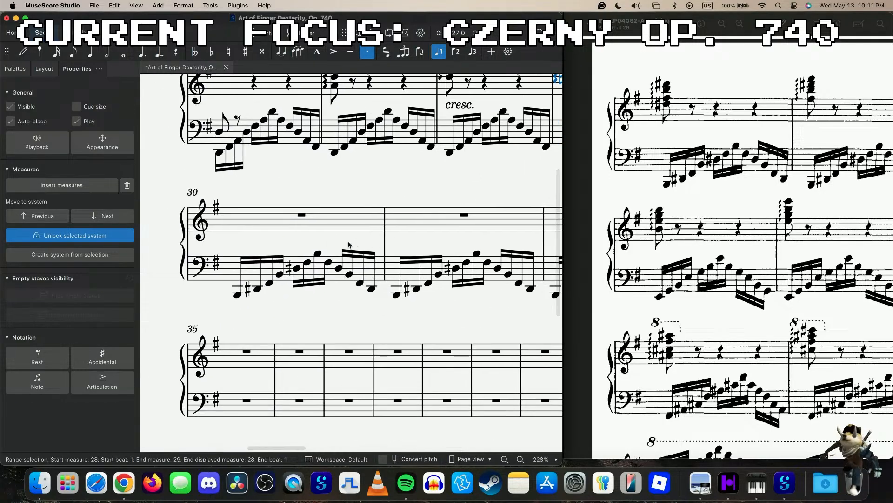
scroll(341, 226, left, 2)
scroll(341, 226, up, 4)
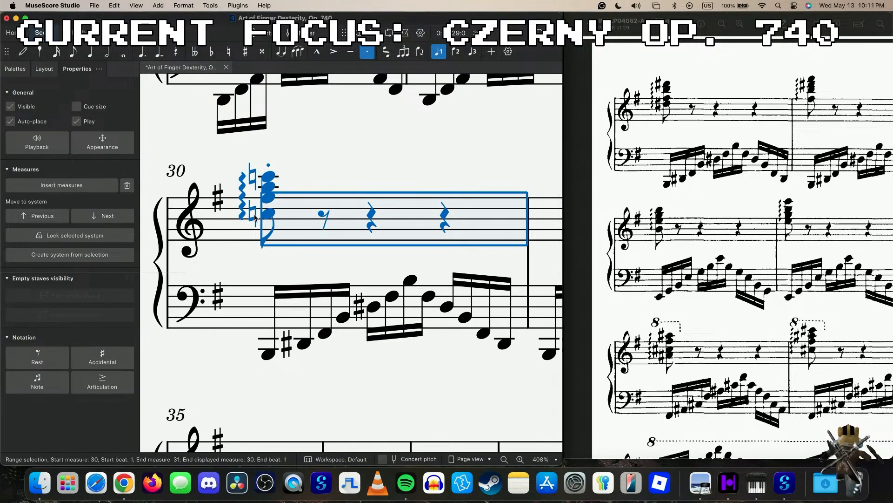
- Change measure 30's upper-staff chord to D#5, F#5, B5 and D#6, play it back and remove its staccato dot
click(300, 217)
key(Up)
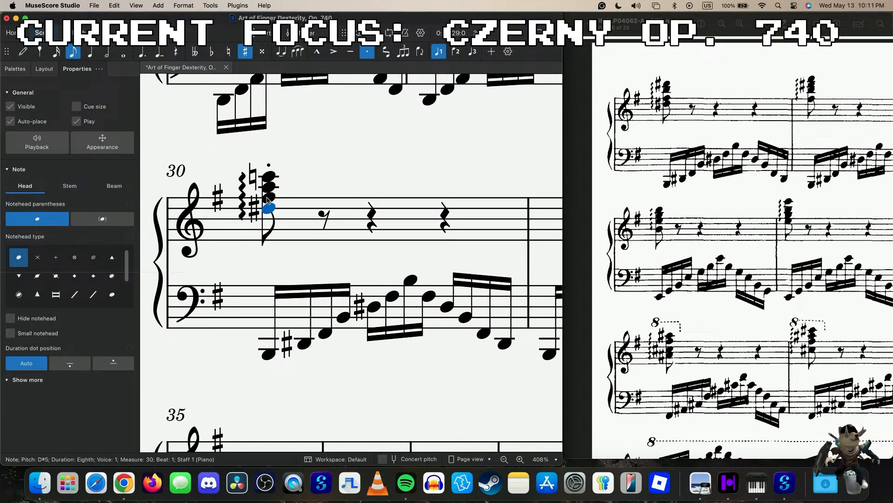
key(ctrl+alt+Up)
key(shift+a)
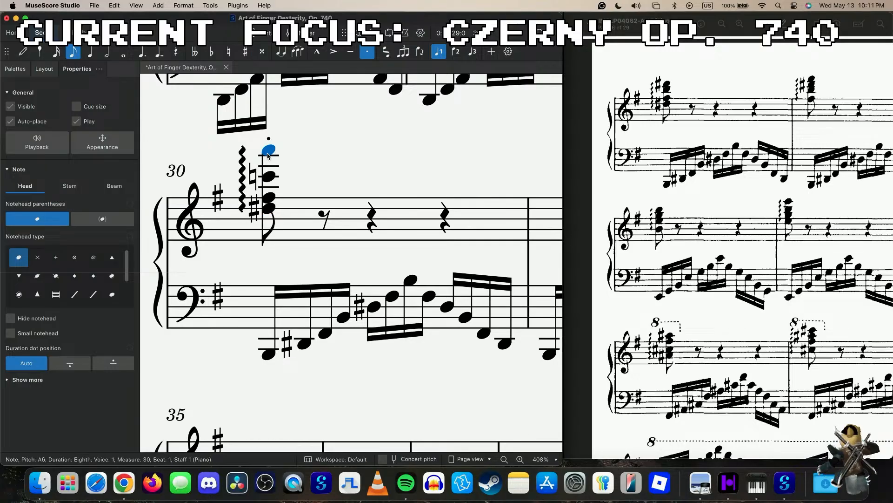
drag(268, 154, 281, 184)
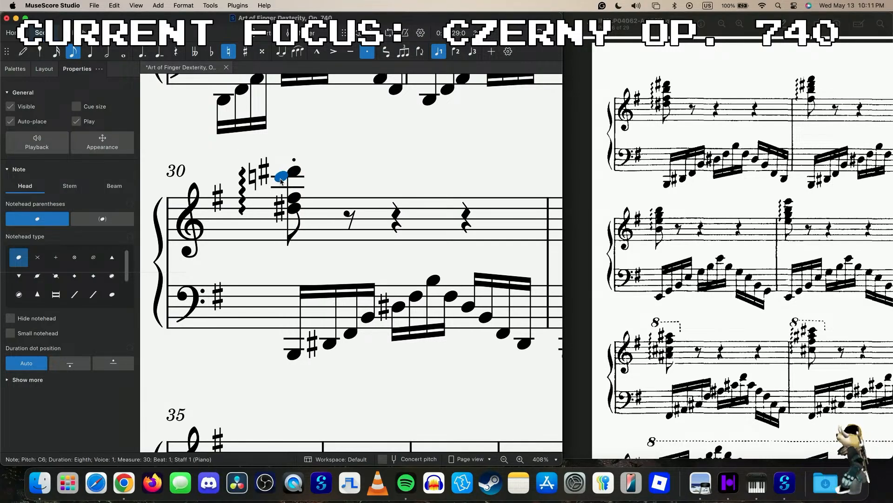
key(space)
key(space)
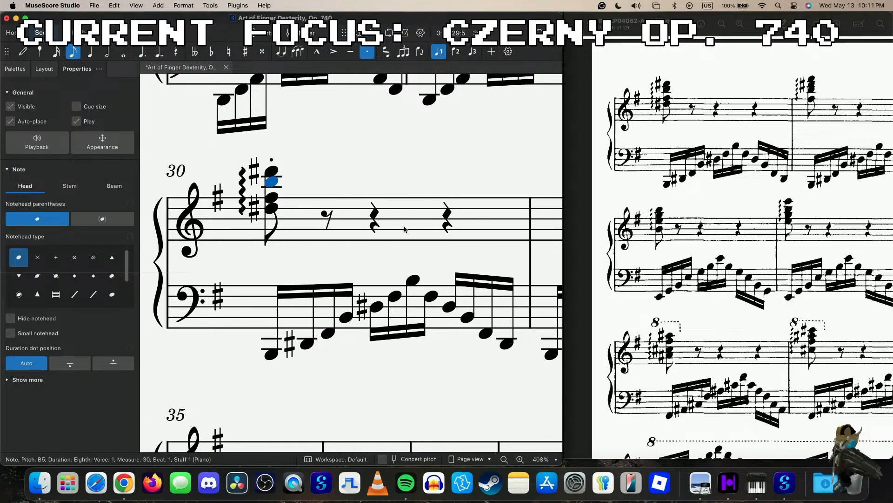
scroll(301, 225, up, 2)
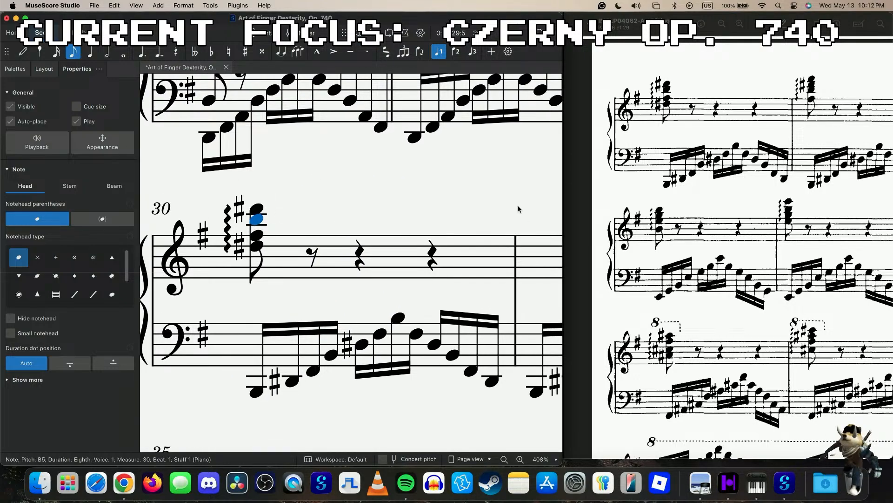
- Compare the measures around the page turn in the scan and play the score back from measure 25
scroll(688, 215, up, 10)
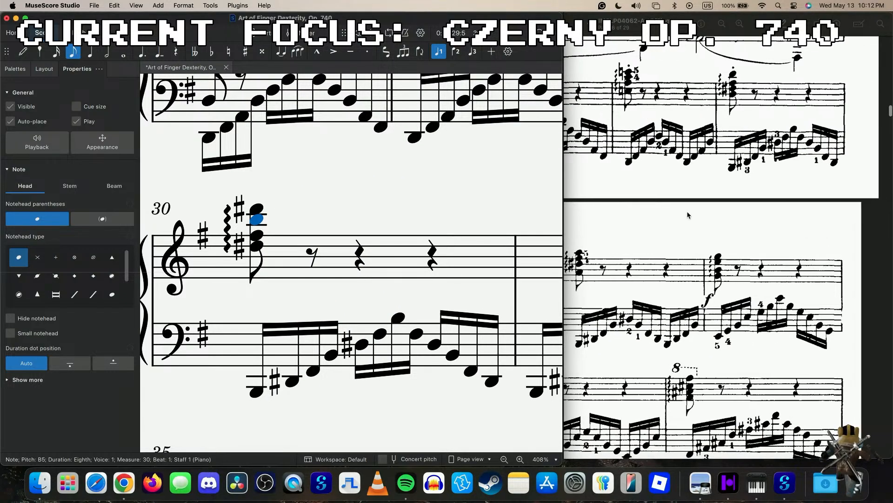
scroll(688, 214, down, 3)
scroll(334, 210, up, 5)
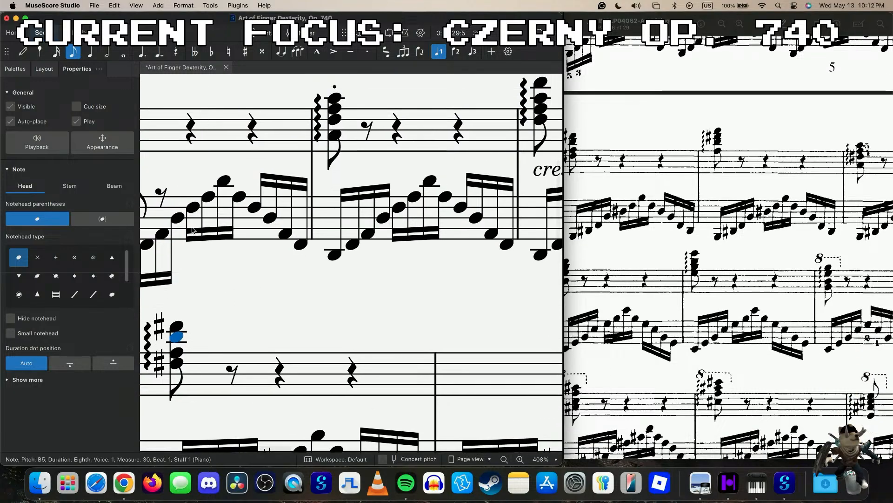
scroll(348, 189, left, 3)
click(238, 216)
key(space)
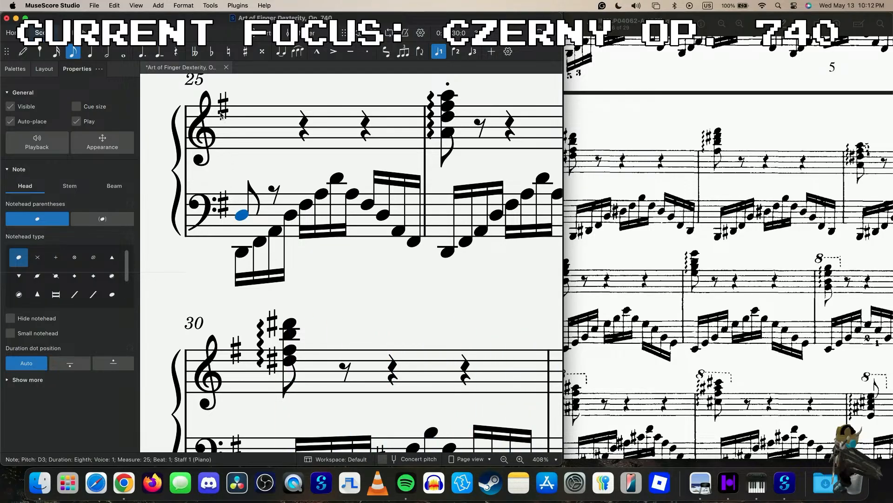
key(space)
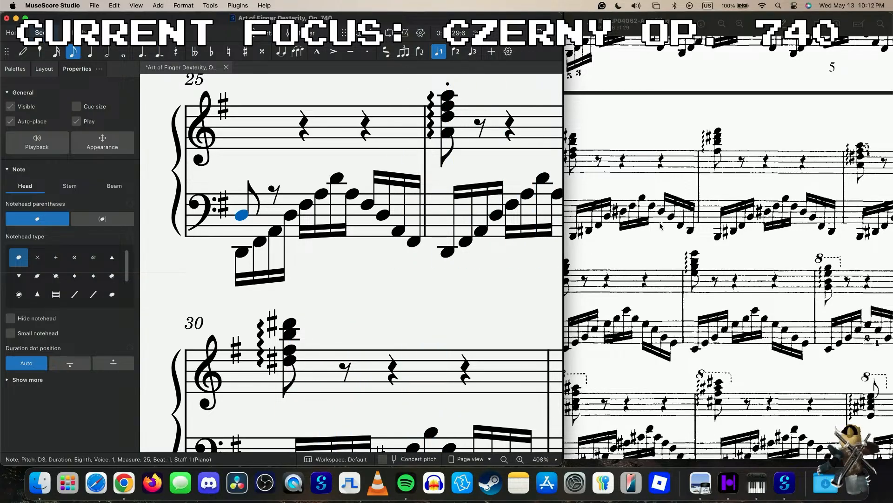
- Copy measure 30's upper-staff arpeggiated chord and rests into the upper staff of measure 31
scroll(501, 246, right, 3)
scroll(501, 245, right, 5)
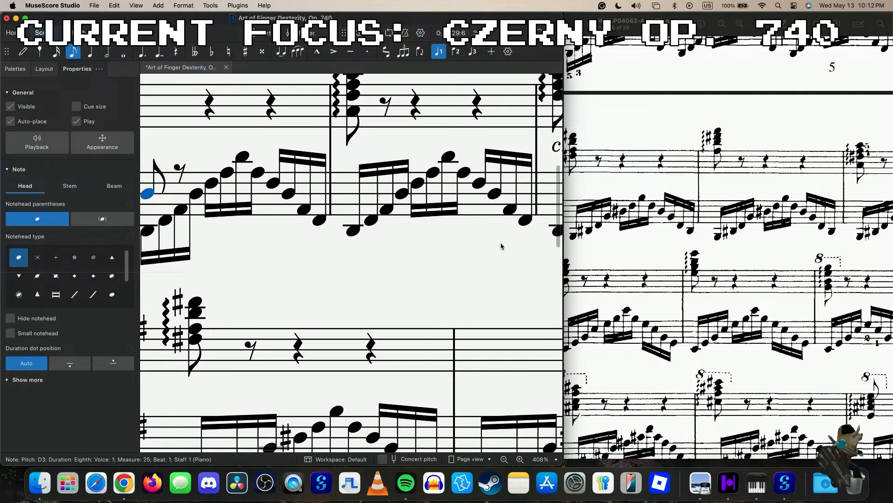
scroll(719, 208, right, 3)
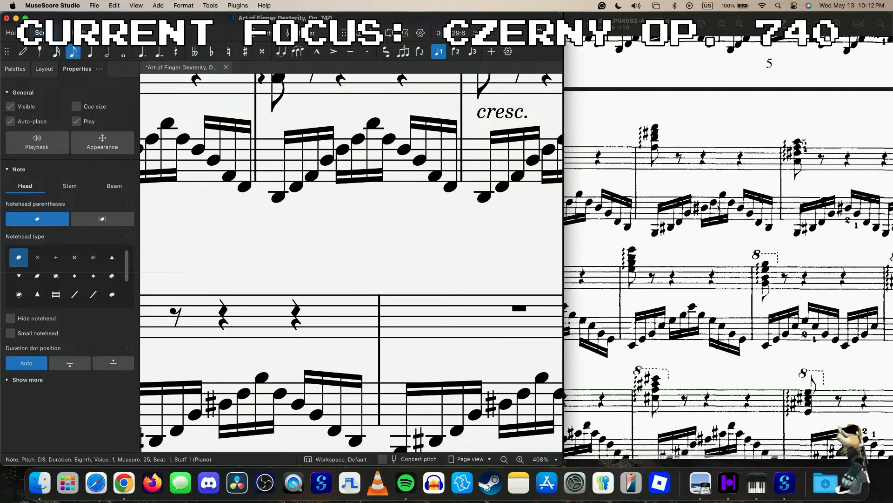
scroll(379, 278, left, 4)
click(379, 278)
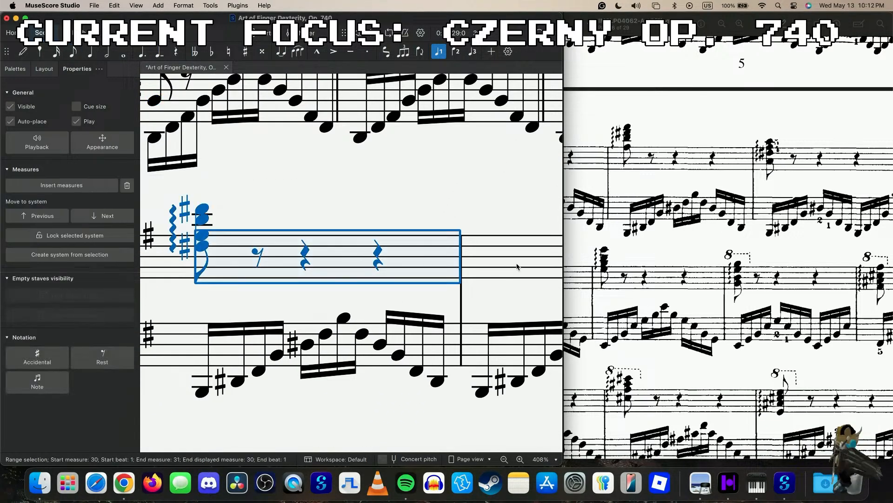
click(512, 270)
- Move the lowest note of measure 31's upper-staff chord up to F#6 and play the measure back
click(432, 251)
key(super+Up)
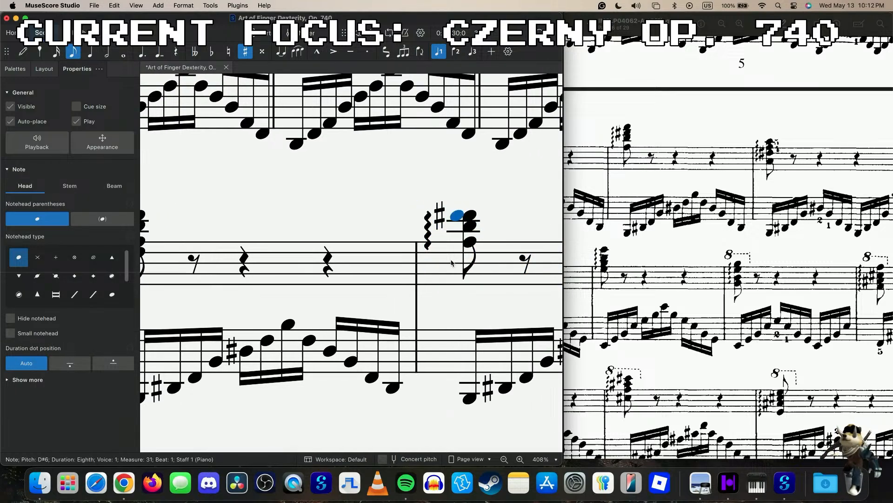
key(Up)
key(Up)
key(Up)
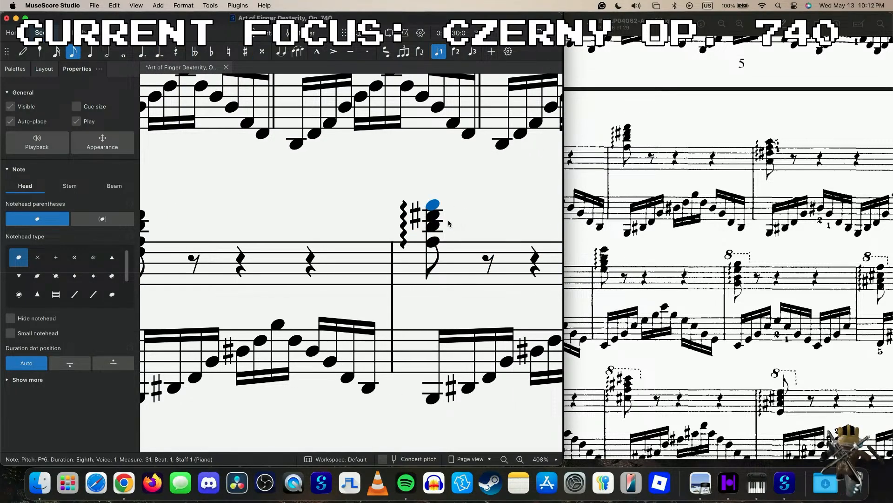
key(space)
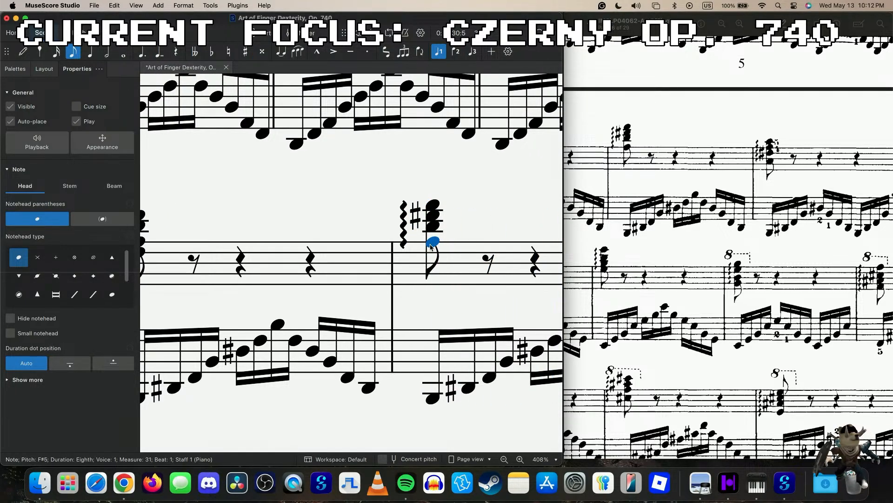
- Add a crescendo hairpin from measure 29's upper-staff chord and pull its end back to the end of measure 30
scroll(416, 277, down, 6)
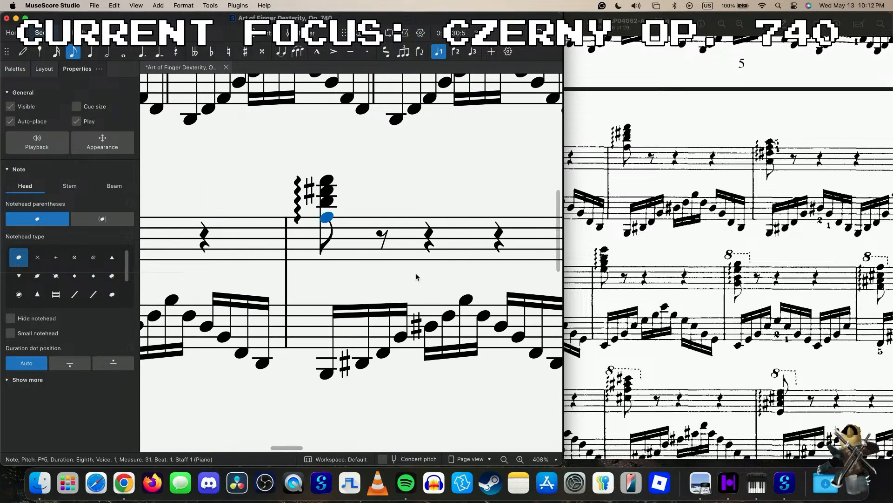
click(281, 139)
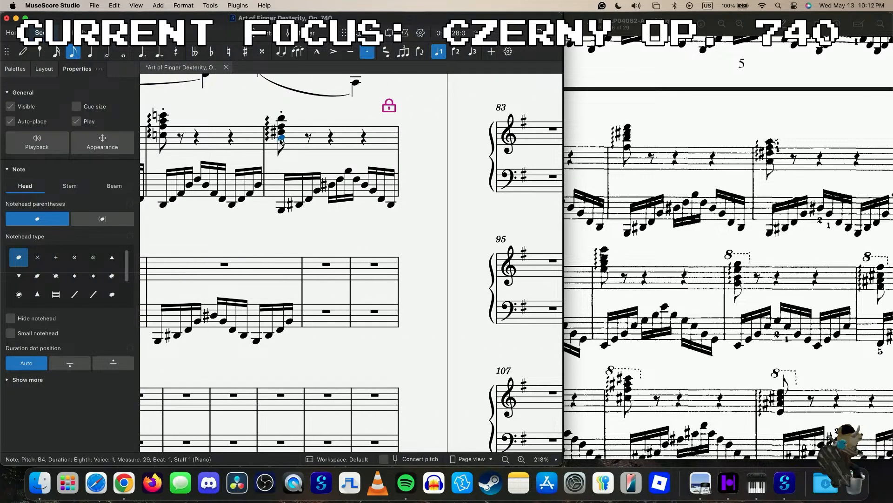
click(15, 69)
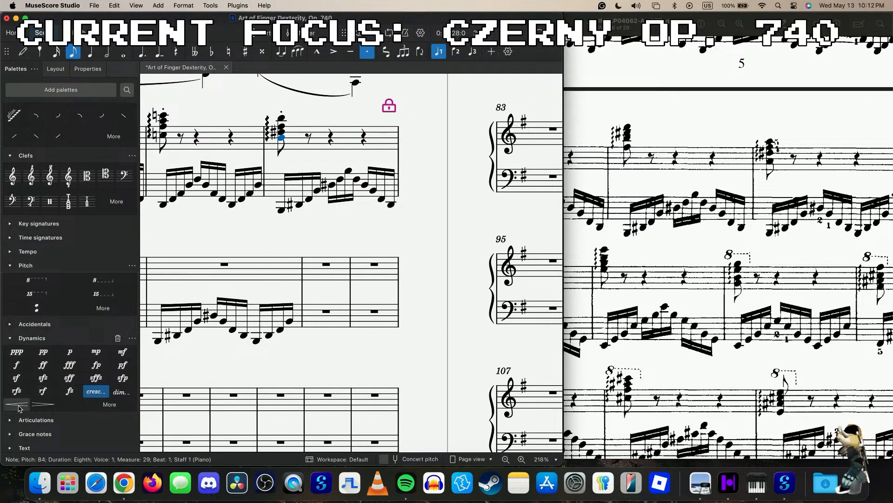
scroll(209, 294, left, 5)
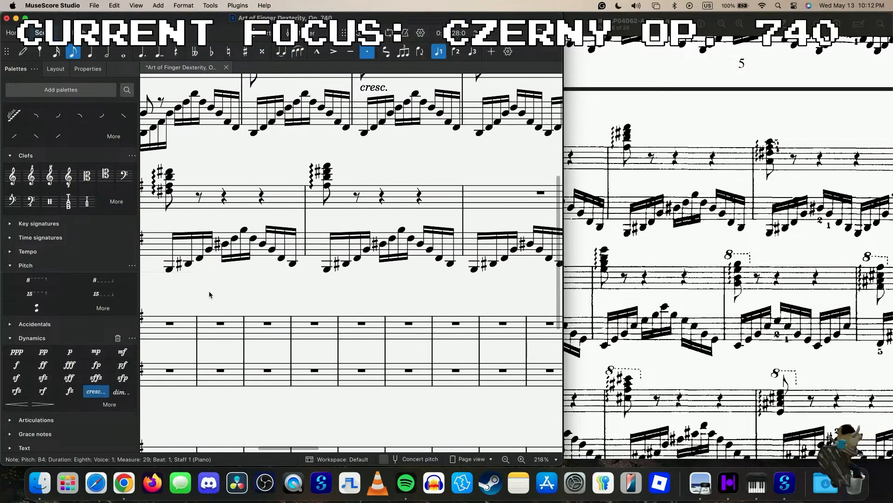
shift+click(327, 186)
click(16, 403)
scroll(299, 307, right, 3)
scroll(299, 307, up, 2)
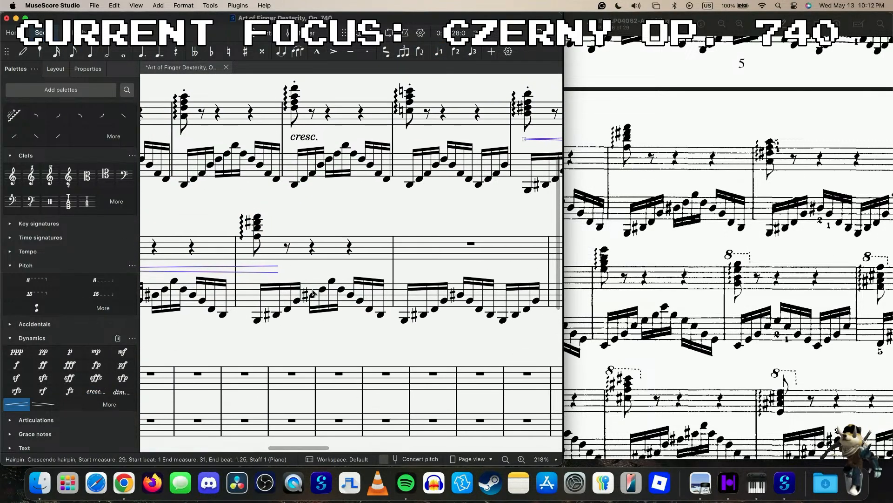
click(279, 270)
drag(278, 271, 241, 272)
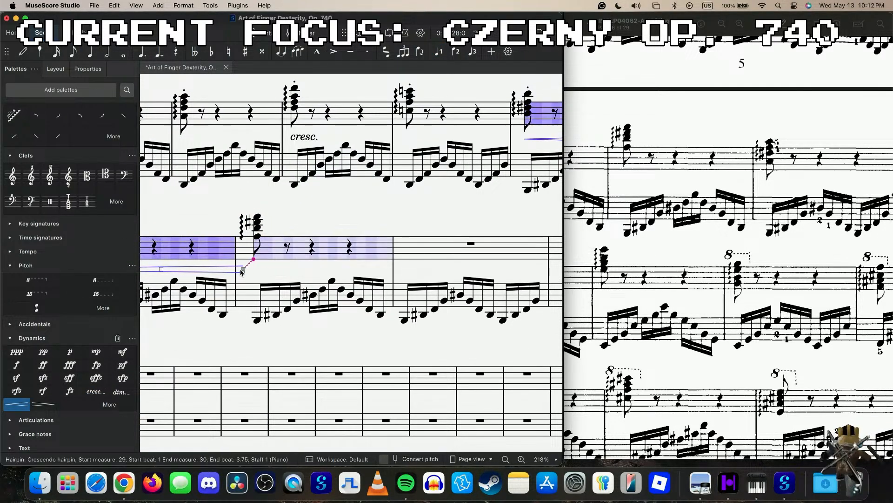
- Place an ff dynamic in measure 31 and extend a crescendo hairpin from it to an f dynamic at measure 33
key(ctrl+d)
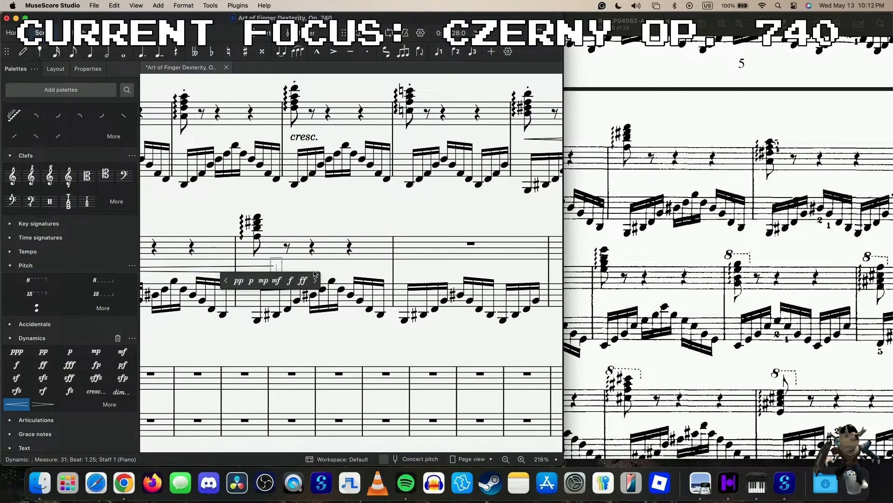
click(303, 280)
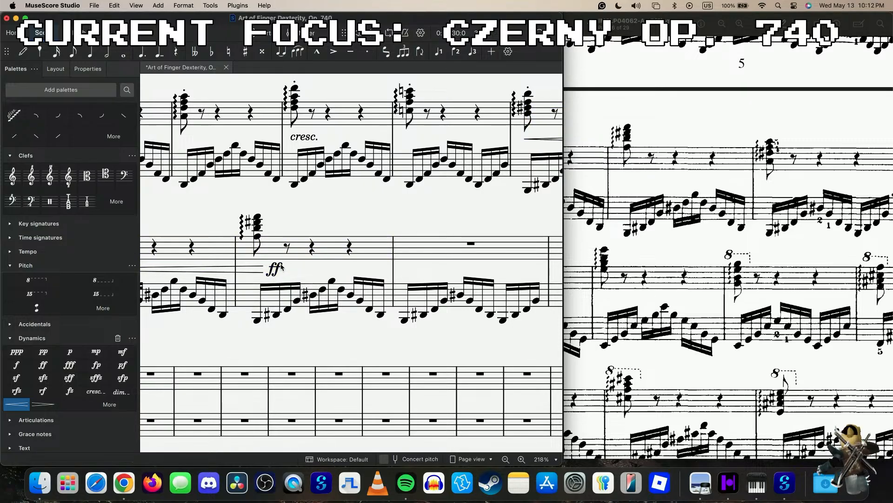
click(231, 272)
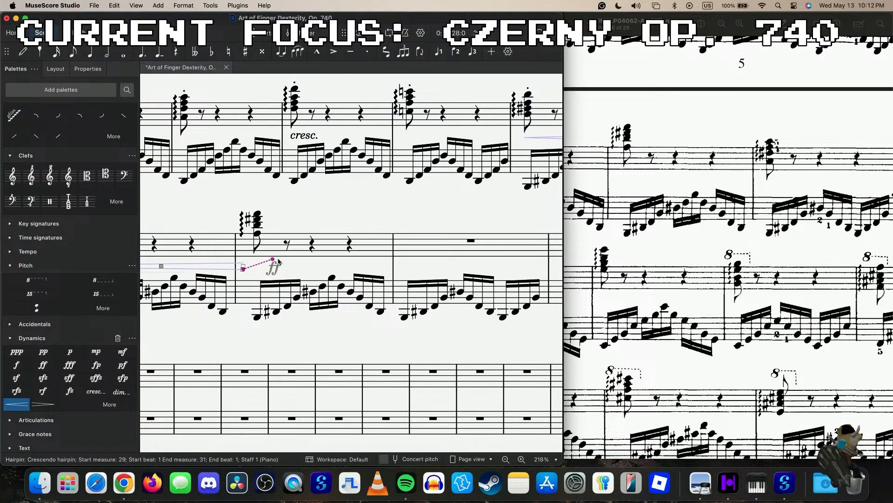
click(280, 268)
drag(289, 271, 511, 267)
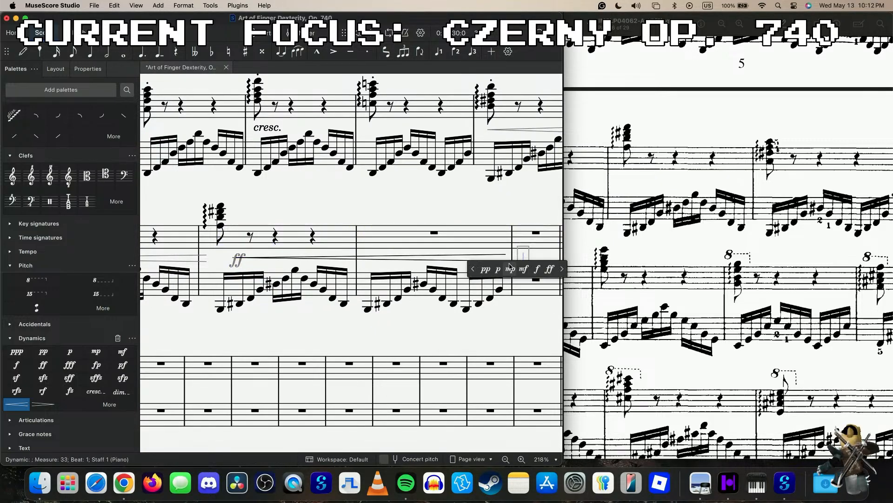
click(537, 270)
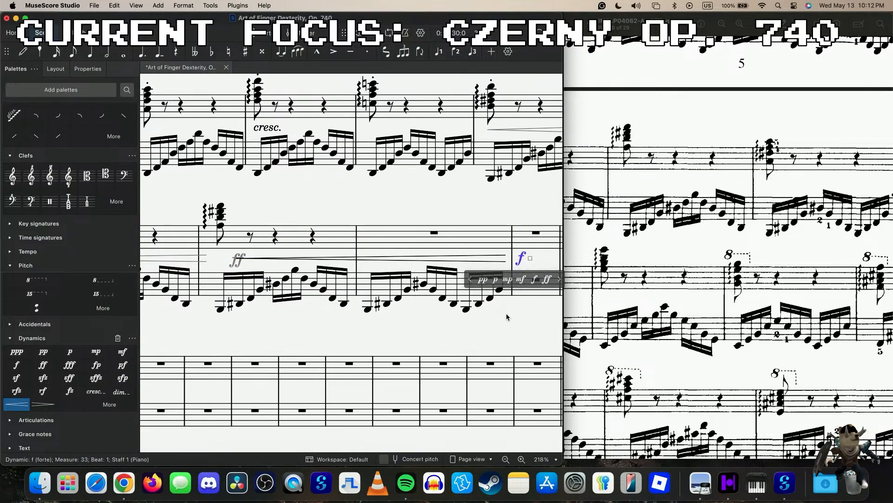
- Replace the hairpin between measure 31's ff and measure 33's f with a diminuendo hairpin
click(437, 259)
key(Delete)
click(237, 259)
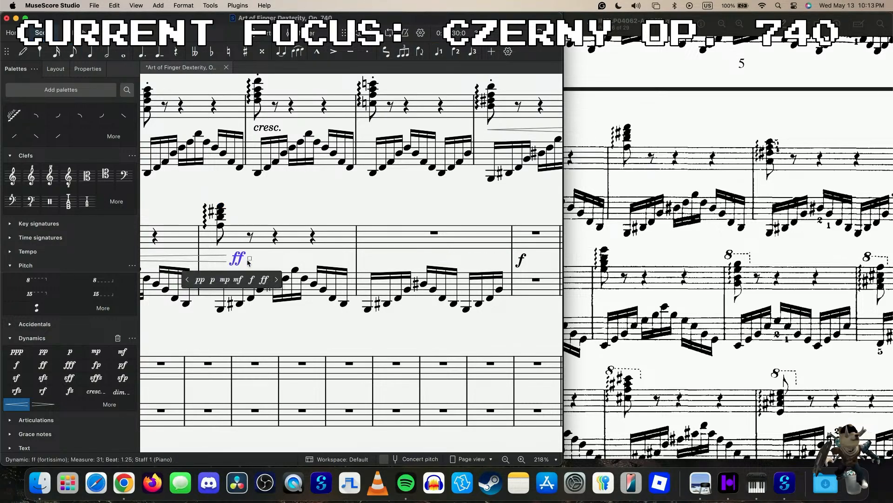
drag(250, 261, 510, 265)
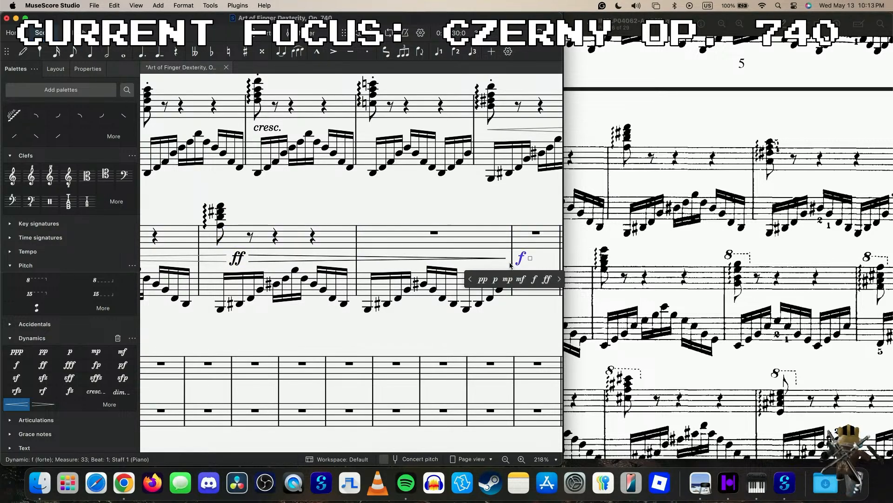
click(544, 264)
click(521, 258)
click(489, 257)
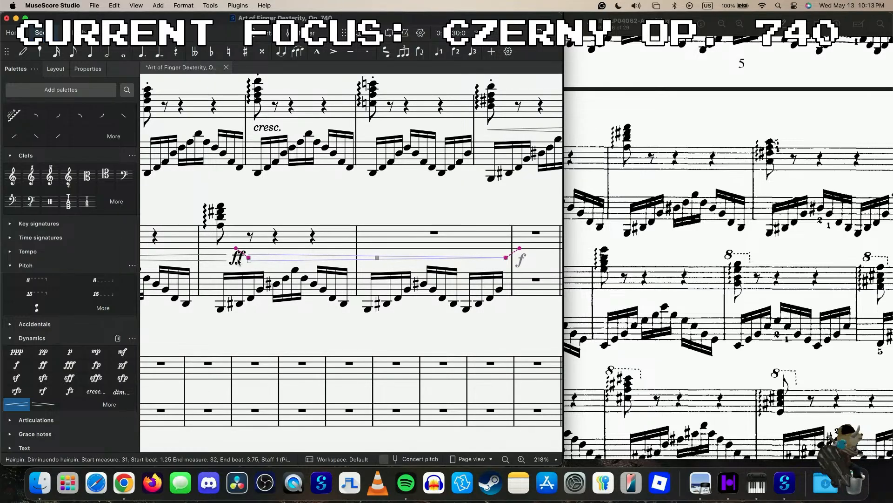
- Move the ff dynamic back to beat 1 of measure 31
click(237, 259)
scroll(288, 256, left, 5)
drag(329, 255, 323, 254)
scroll(268, 255, left, 4)
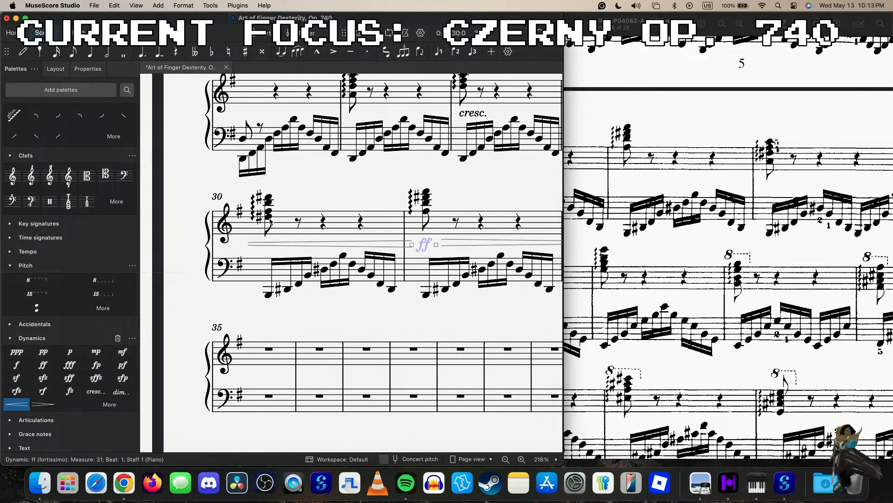
- Play the score back from measure 30, from measure 28 and from measure 25 to check the new dynamics
click(269, 216)
key(space)
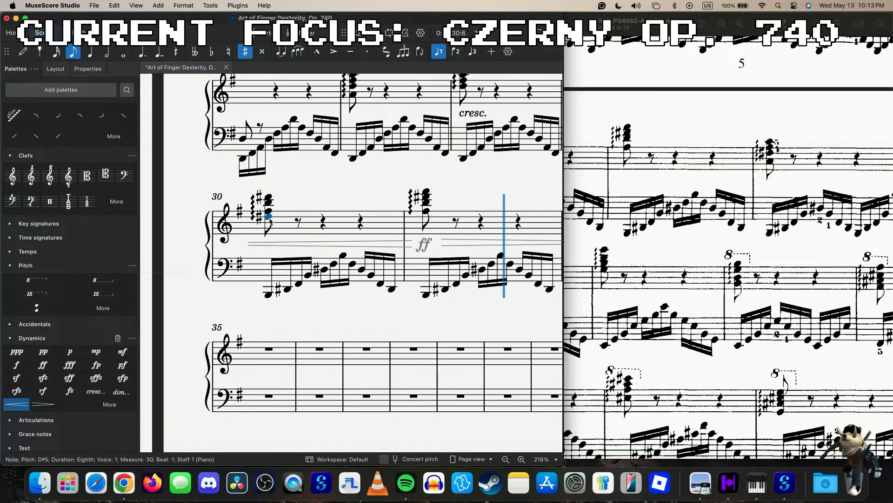
scroll(270, 222, up, 5)
scroll(270, 222, right, 4)
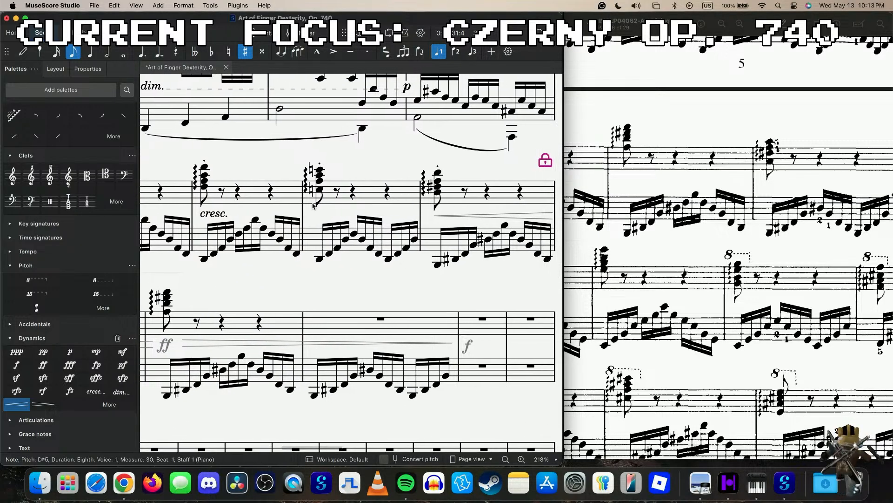
click(319, 189)
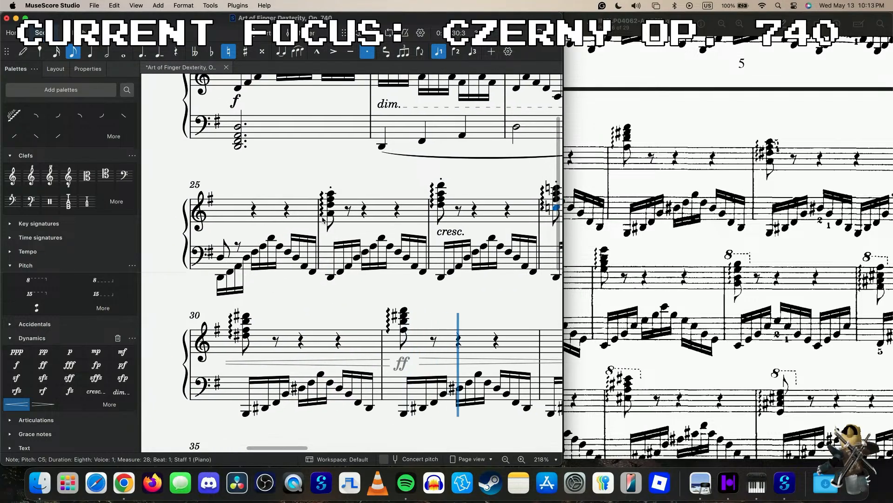
key(space)
scroll(279, 209, left, 5)
scroll(279, 209, down, 1)
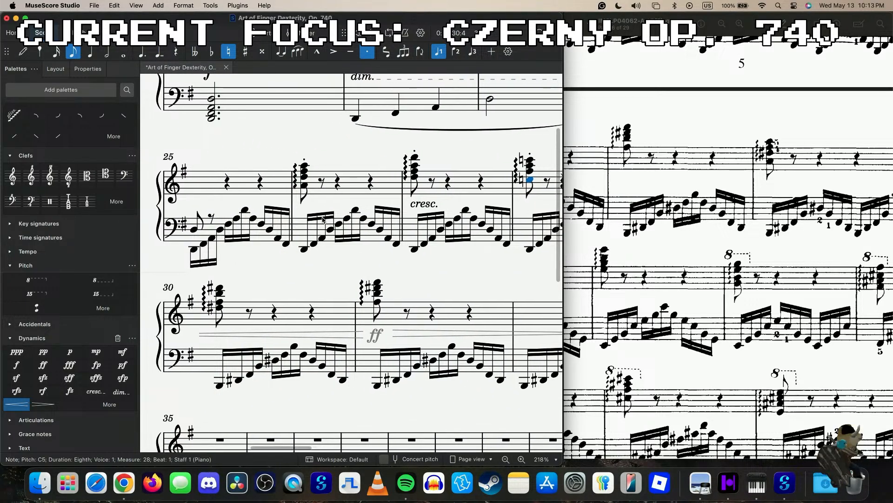
click(200, 231)
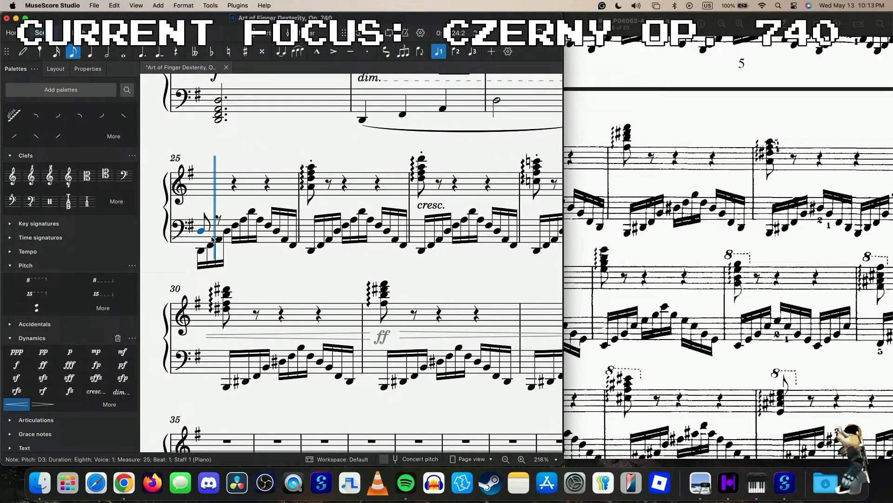
scroll(212, 240, down, 5)
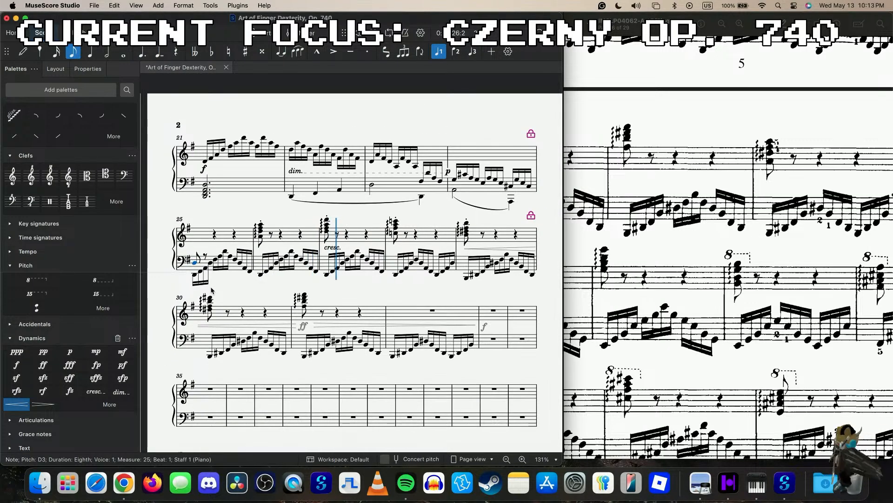
- Delete the ff dynamic in measure 31 and the hairpins on either side of it
scroll(213, 290, right, 2)
scroll(212, 290, up, 1)
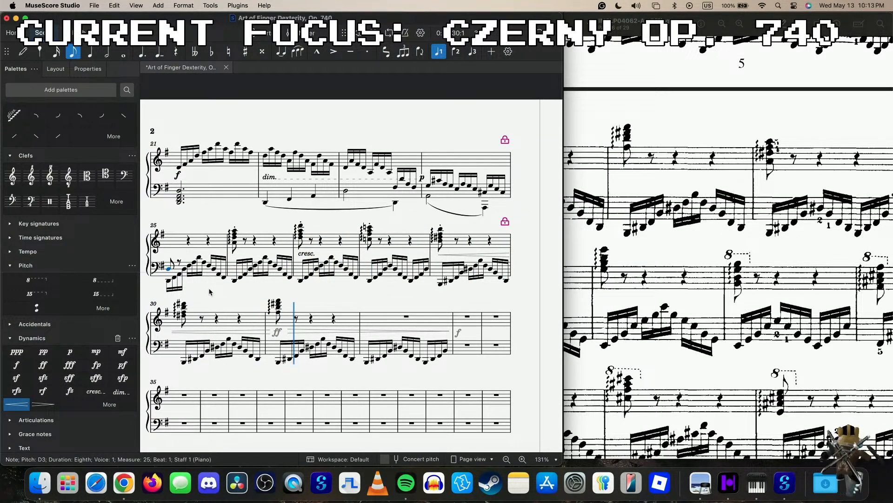
click(313, 331)
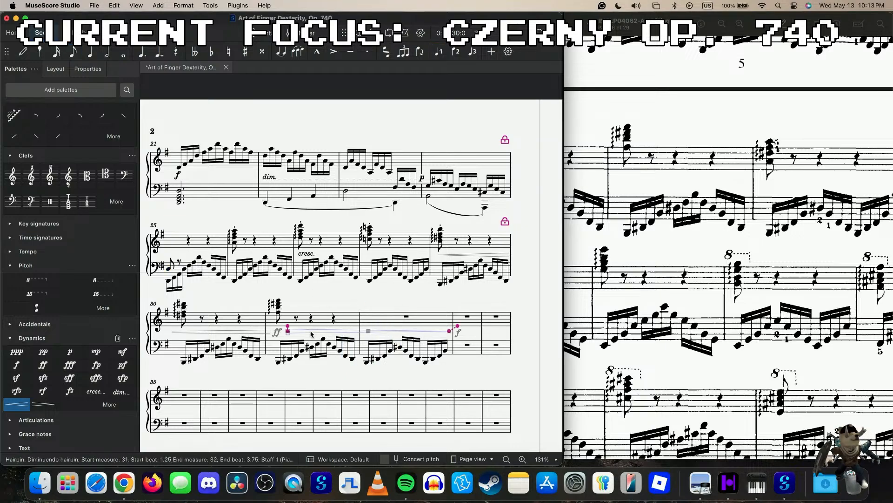
key(Delete)
click(278, 335)
key(Delete)
key(ctrl+Left)
key(ctrl+Left)
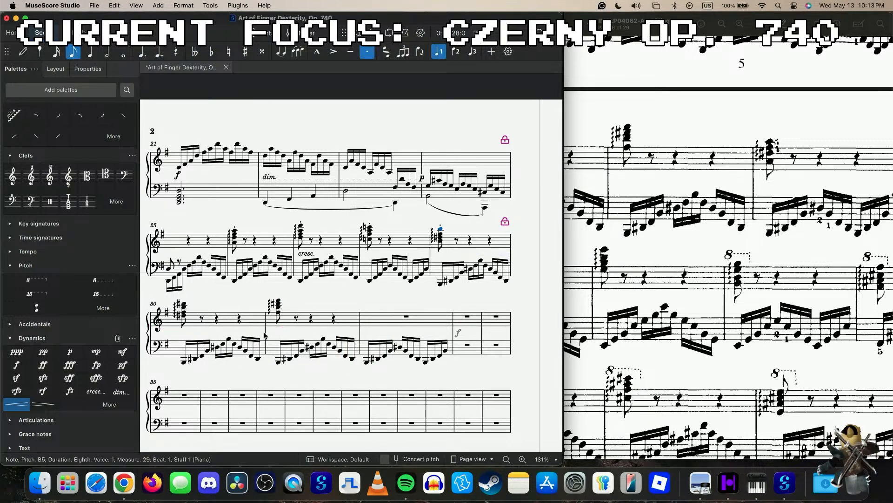
- Add an f dynamic to the upper-staff chord at the start of measure 31
scroll(442, 244, up, 5)
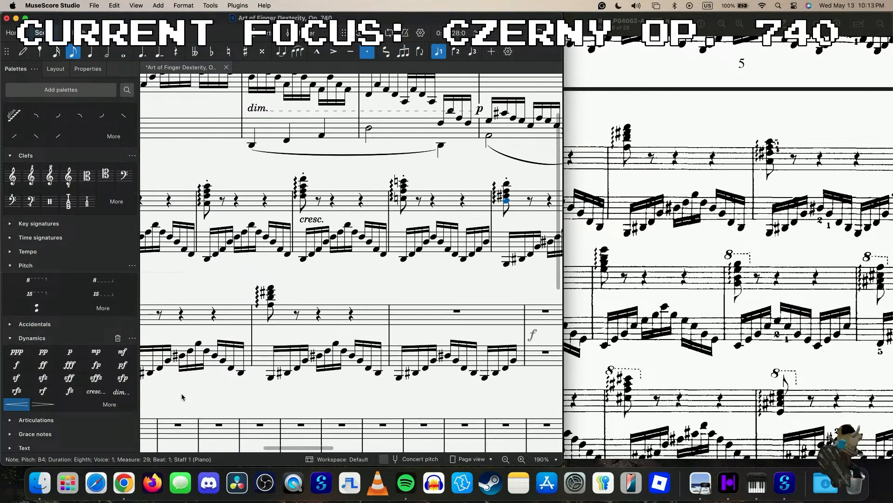
click(328, 278)
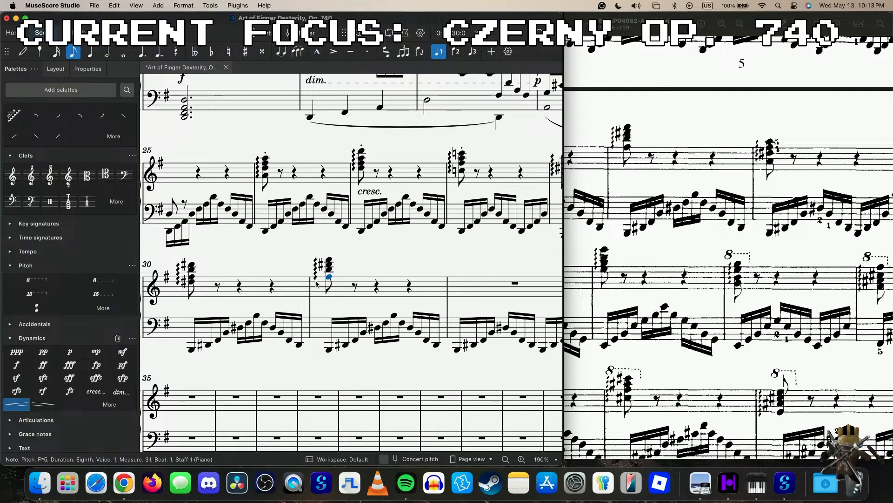
click(16, 364)
- Add a crescendo hairpin from the chord in measure 29 to the chord in measure 31
scroll(383, 185, right, 5)
key(ctrl+Left)
key(ctrl+Left)
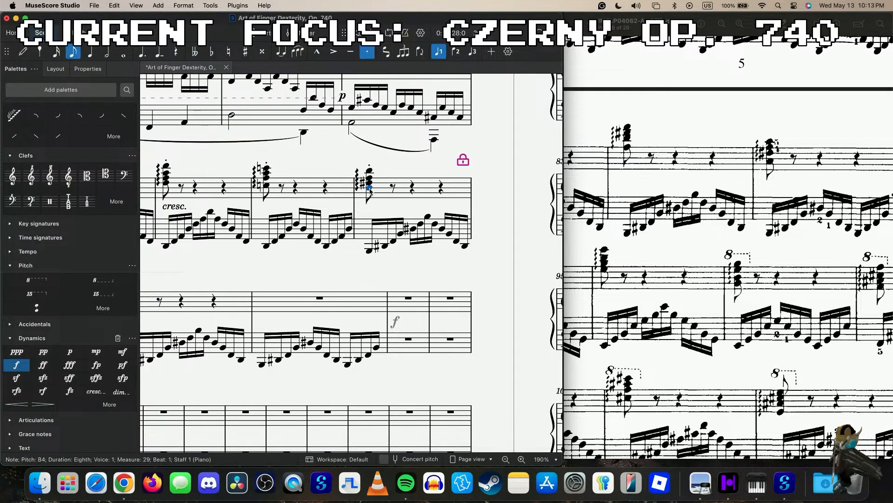
shift+click(420, 296)
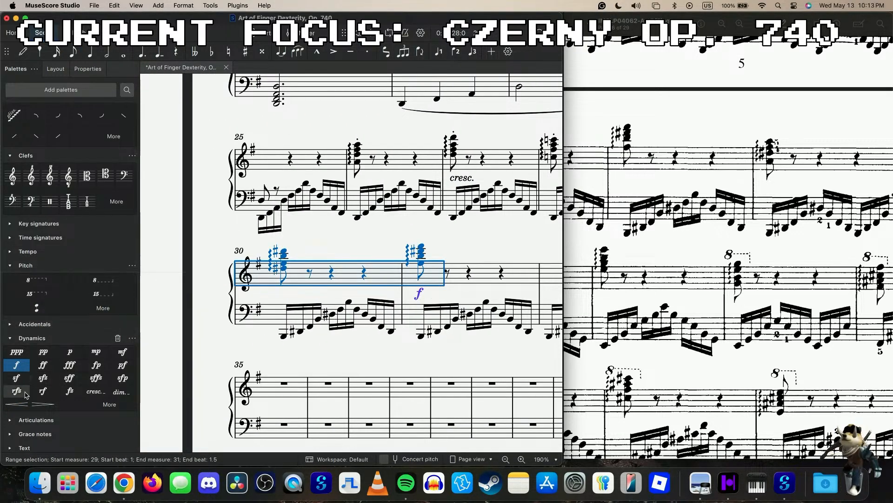
click(16, 403)
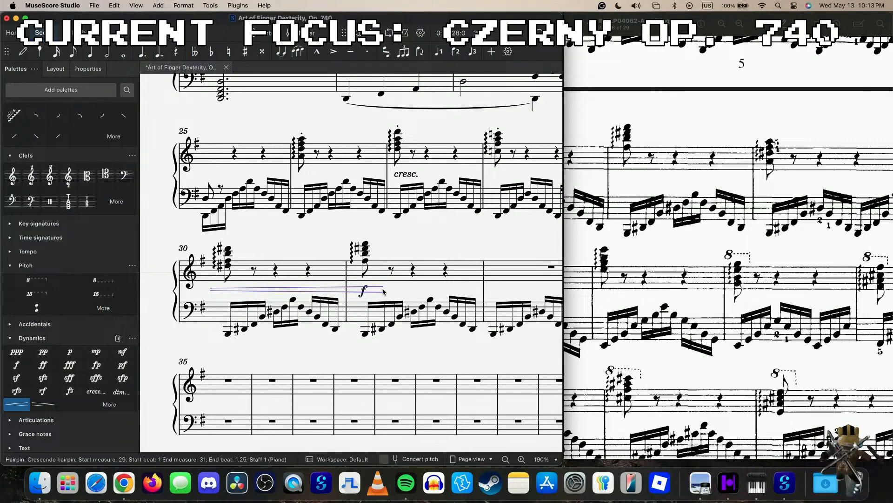
- Add a diminuendo hairpin from the f in measure 31 to measure 33, ending in an mp dynamic
click(383, 289)
drag(383, 289, 513, 289)
click(363, 289)
click(517, 288)
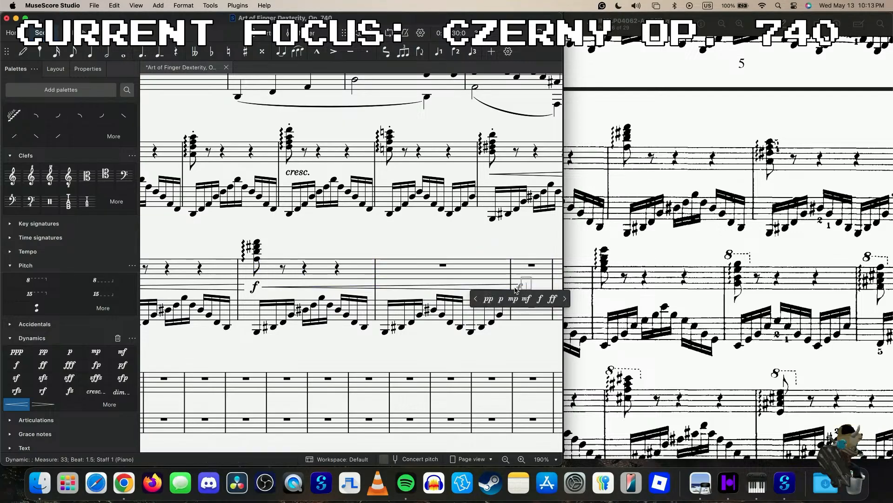
click(513, 299)
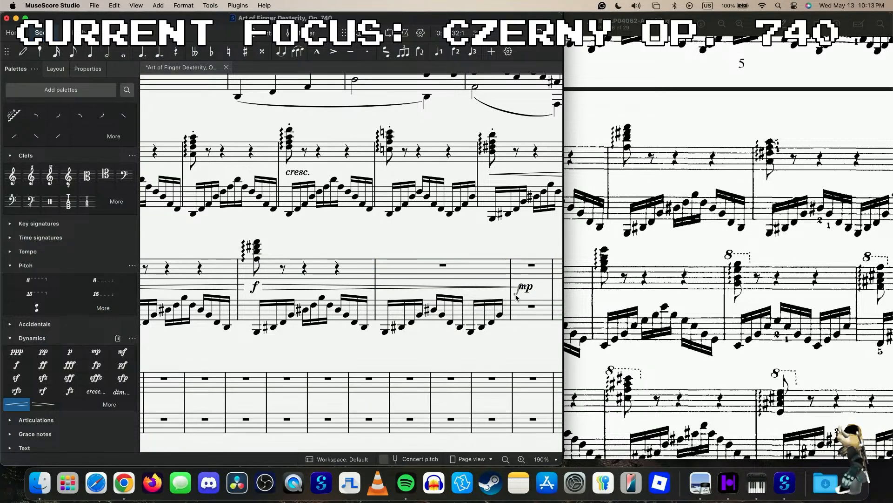
- Make the f in measure 31 and the mp in measure 33 invisible, and play back from measure 26
click(526, 288)
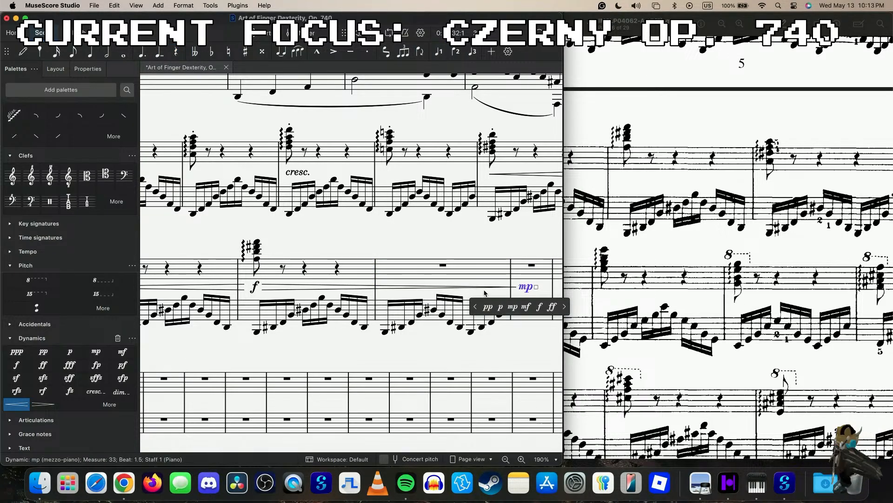
click(253, 288)
click(193, 155)
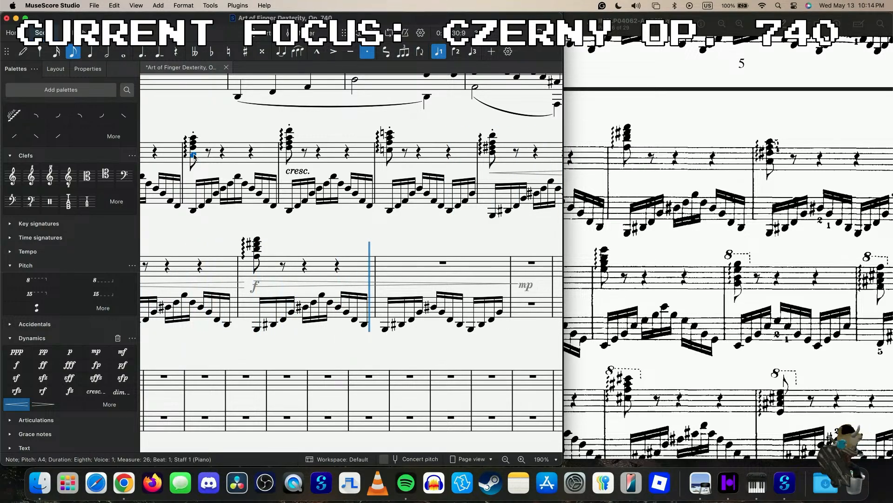
- Try pasting a copy of measure 31's upper staff into measure 32
click(361, 266)
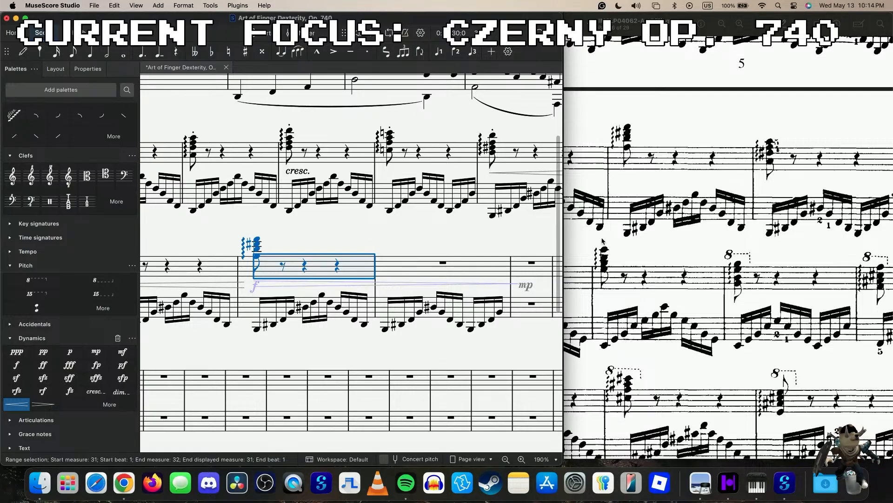
click(404, 273)
key(super+v)
scroll(416, 295, left, 5)
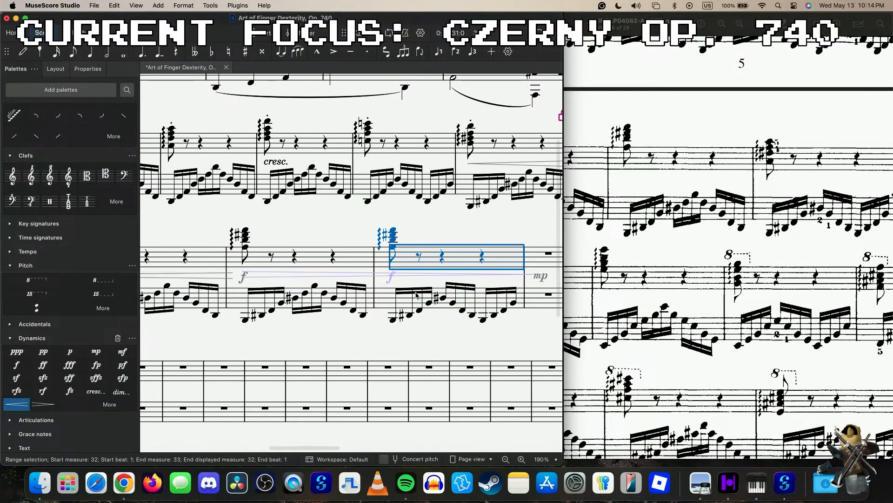
- Copy the upper-staff content of measure 30 into measure 32
click(343, 270)
scroll(344, 270, right, 3)
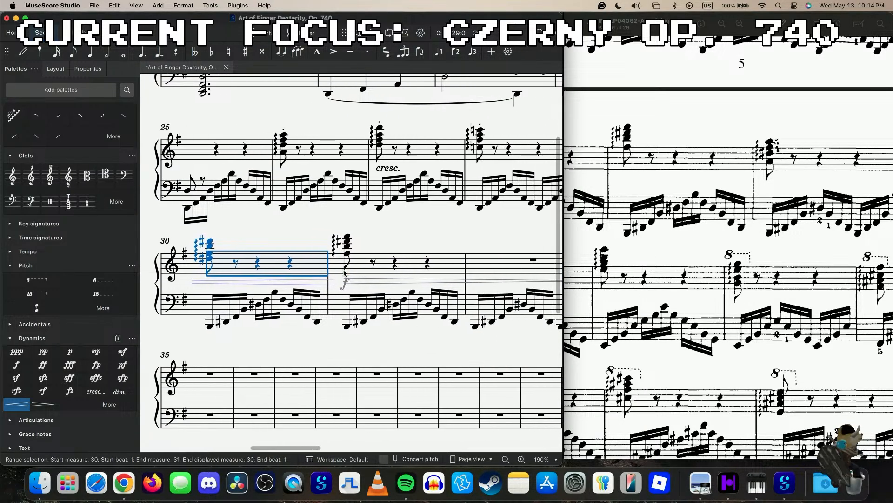
click(469, 264)
scroll(462, 264, right, 5)
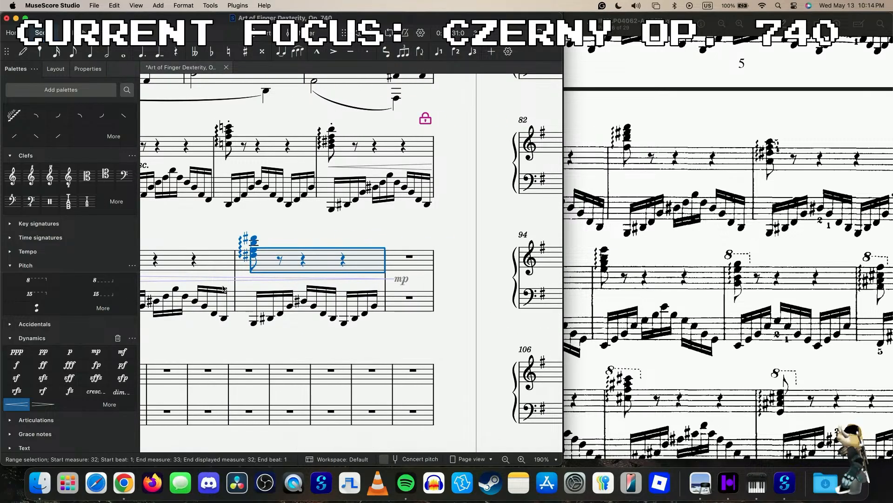
- Re-pitch the copied chord in measure 32 to A4, D♯5, F♯5 and A5, and play it back
scroll(462, 263, up, 5)
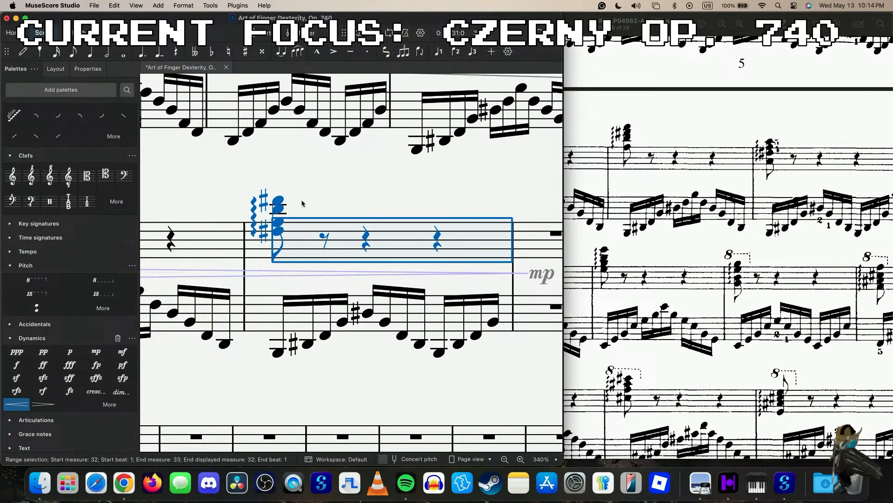
click(279, 223)
click(280, 211)
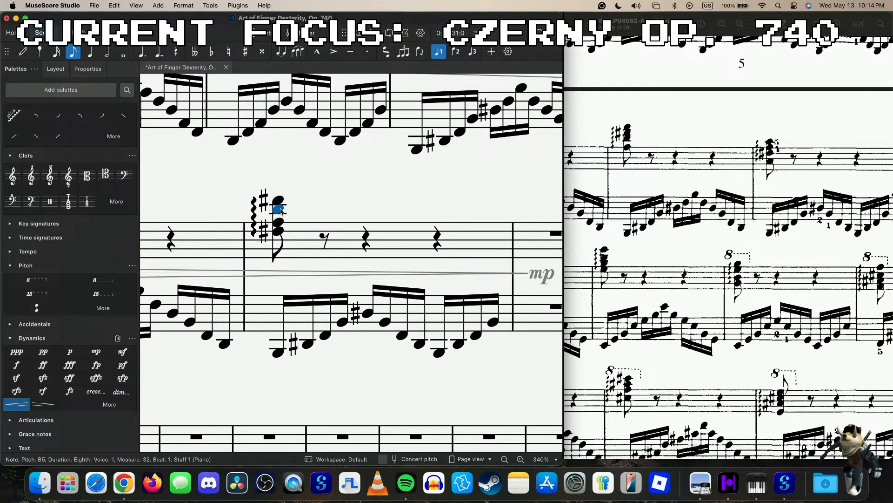
drag(282, 202, 280, 249)
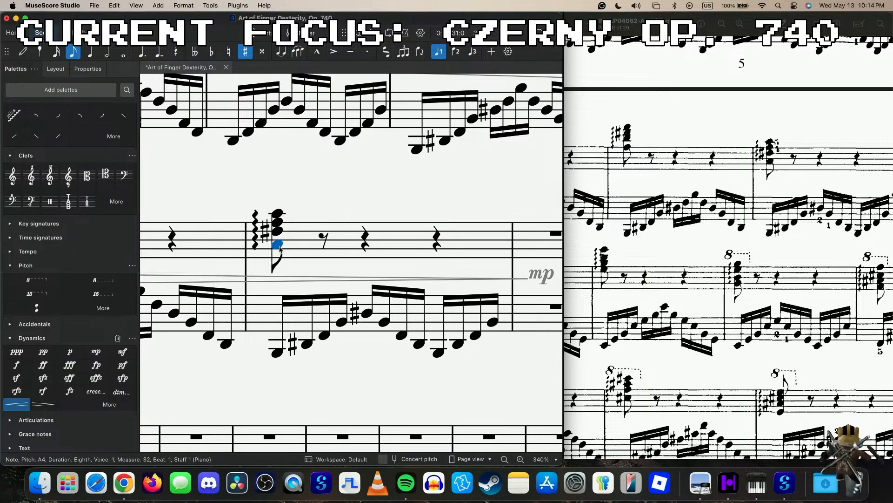
key(space)
key(space)
- Enter the sixteenth notes E2, G2, B2 and E3 on beat 1 of measure 33's lower staff
scroll(676, 263, down, 5)
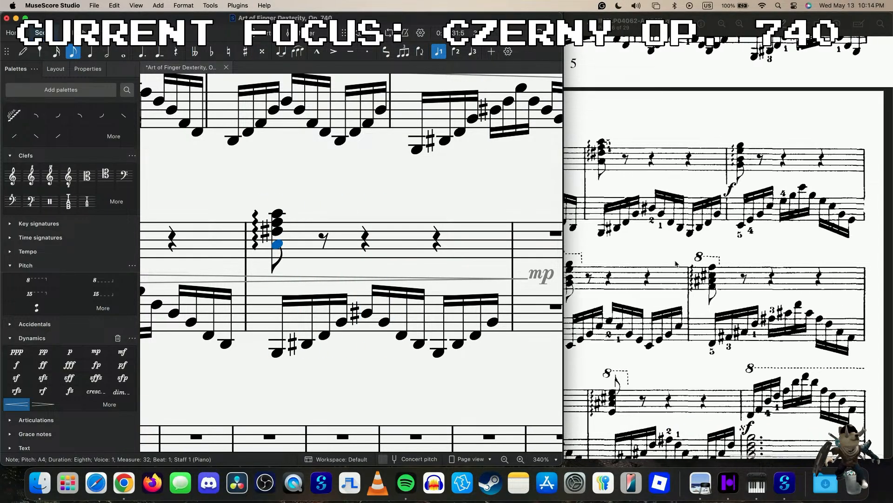
scroll(419, 261, right, 5)
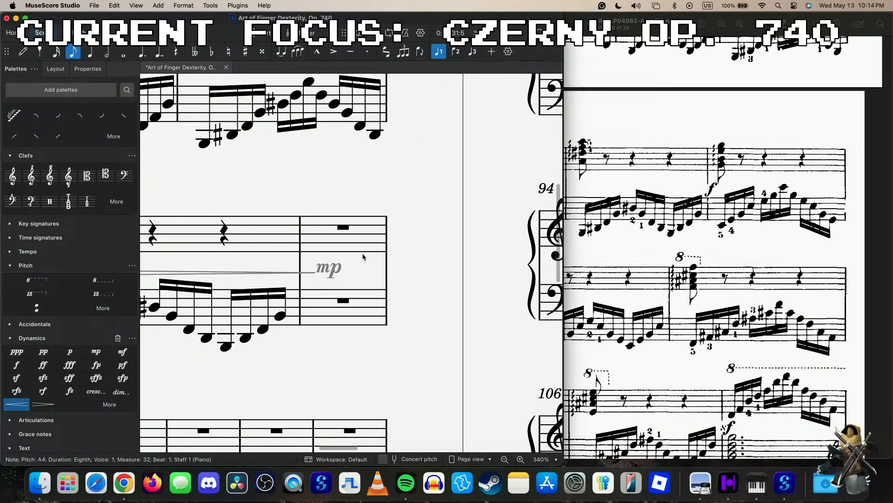
scroll(360, 279, left, 1)
click(355, 298)
key(3)
key(n)
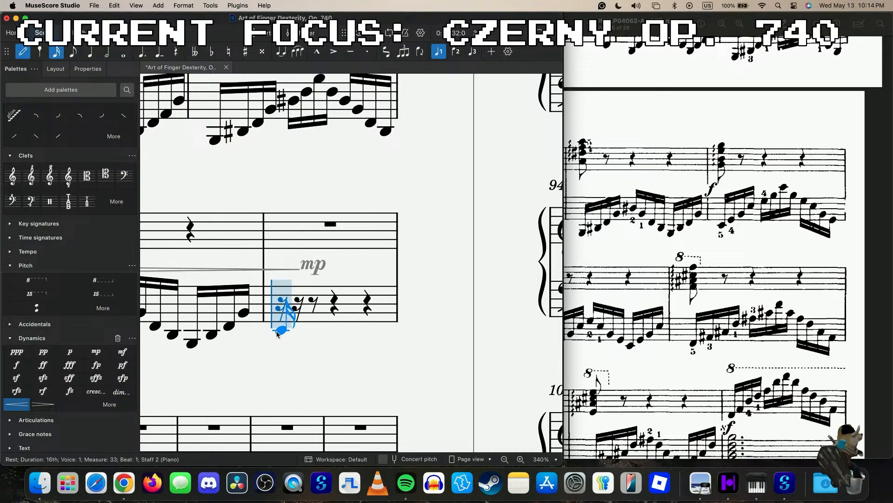
click(279, 331)
click(300, 323)
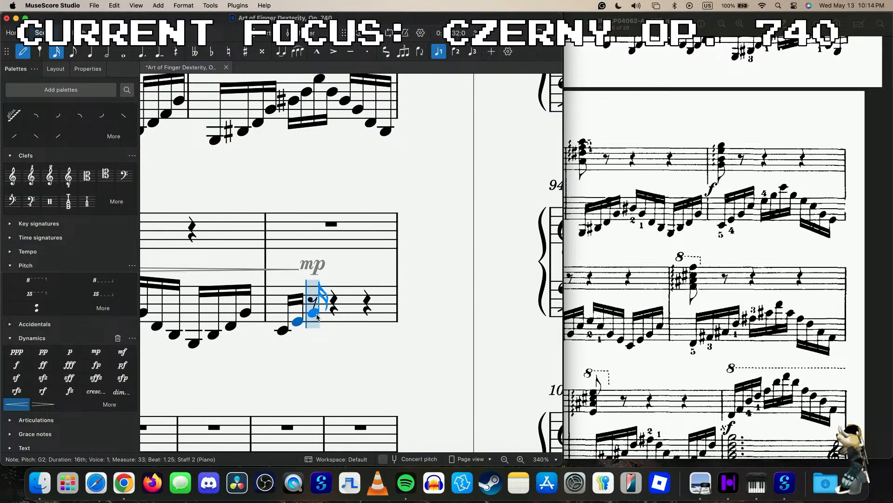
click(321, 304)
scroll(342, 327, right, 10)
scroll(342, 327, left, 10)
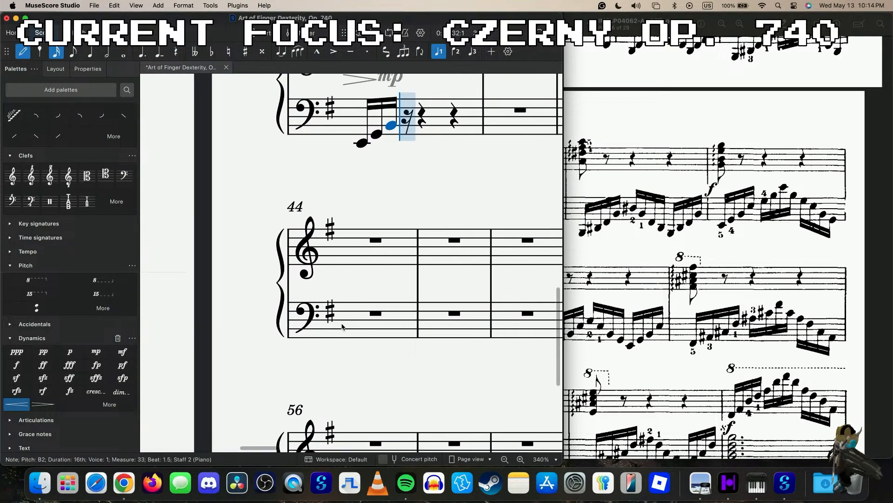
scroll(405, 312, up, 3)
click(395, 190)
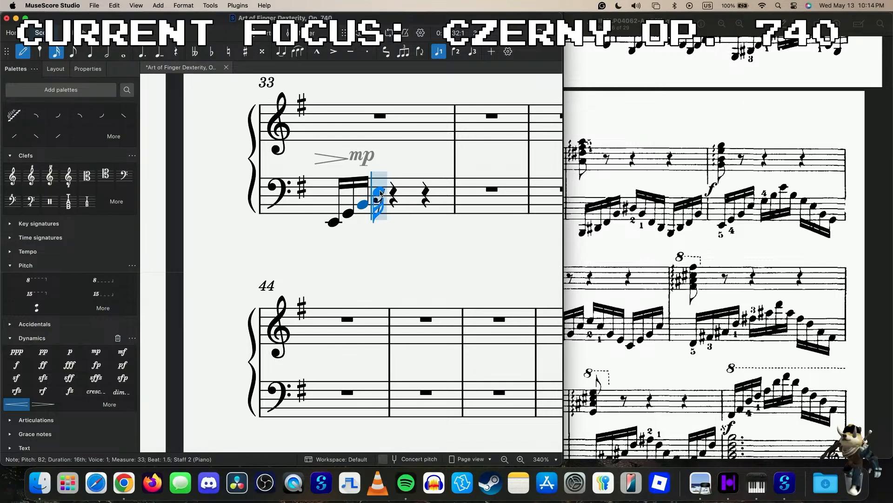
- Enter the sixteenth notes G3, B3, E4 and B3 on beat 2 of measure 33's lower staff
scroll(343, 185, up, 5)
scroll(343, 185, right, 2)
scroll(343, 185, down, 1)
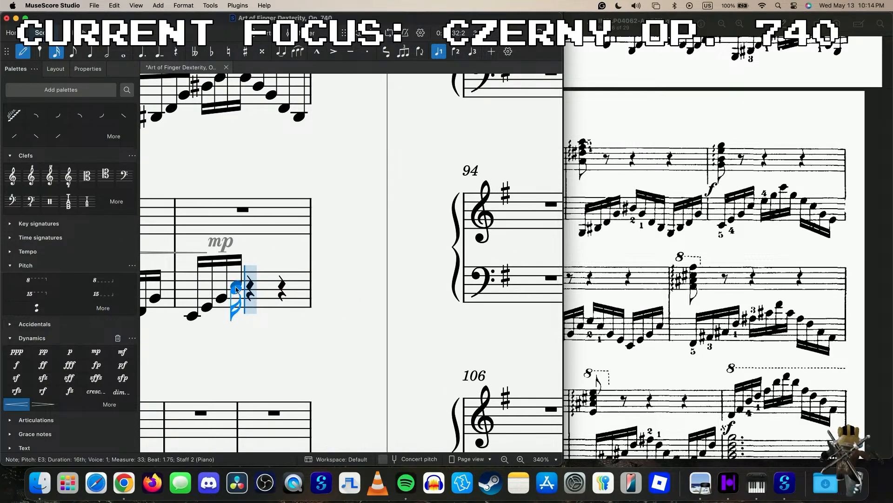
click(249, 278)
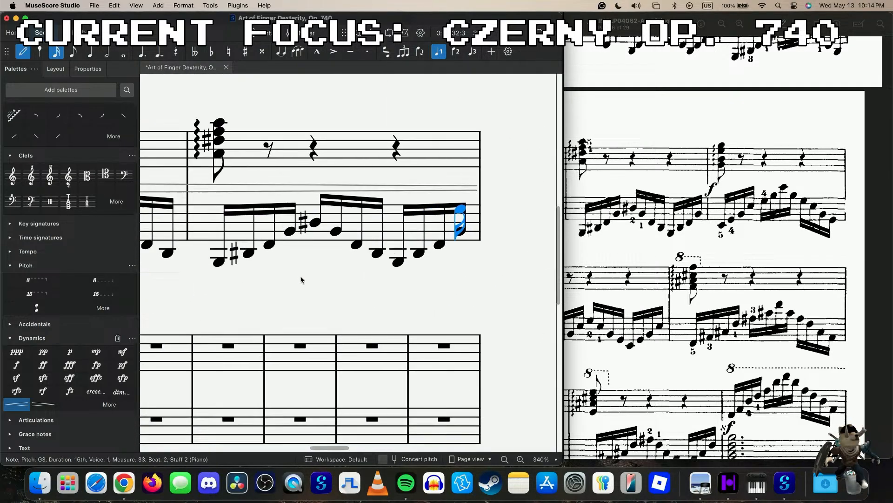
click(330, 217)
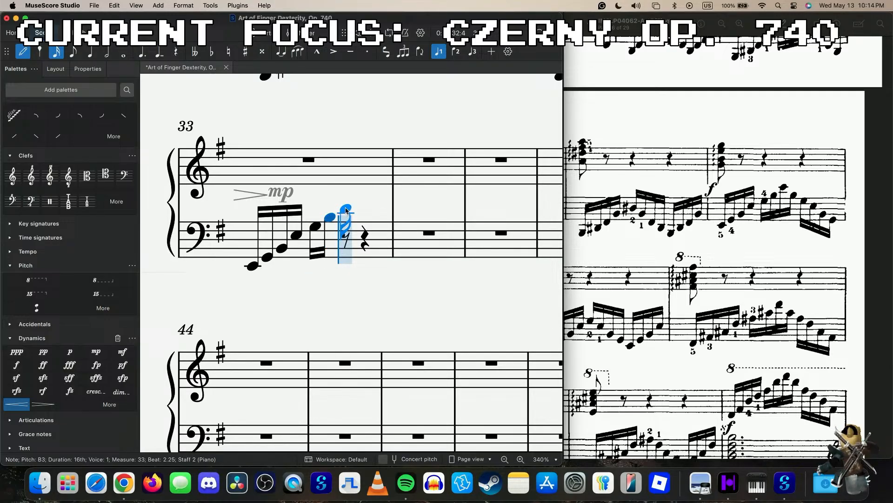
click(350, 208)
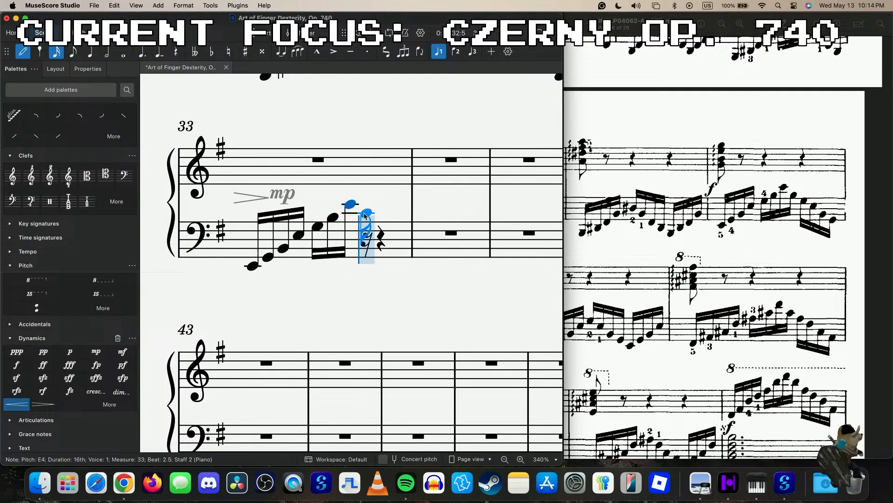
click(365, 217)
- Enter the sixteenth notes G3, E3, B2 and G2 on beat 3 of measure 33's lower staff
click(380, 225)
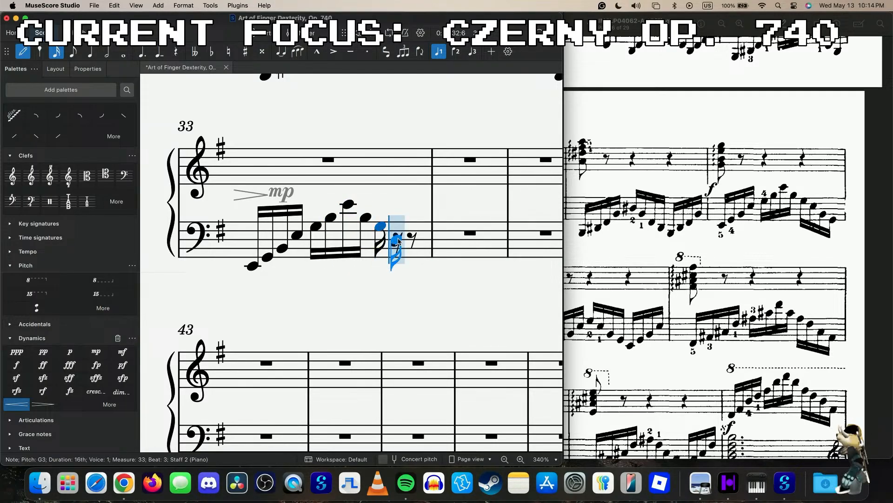
click(410, 248)
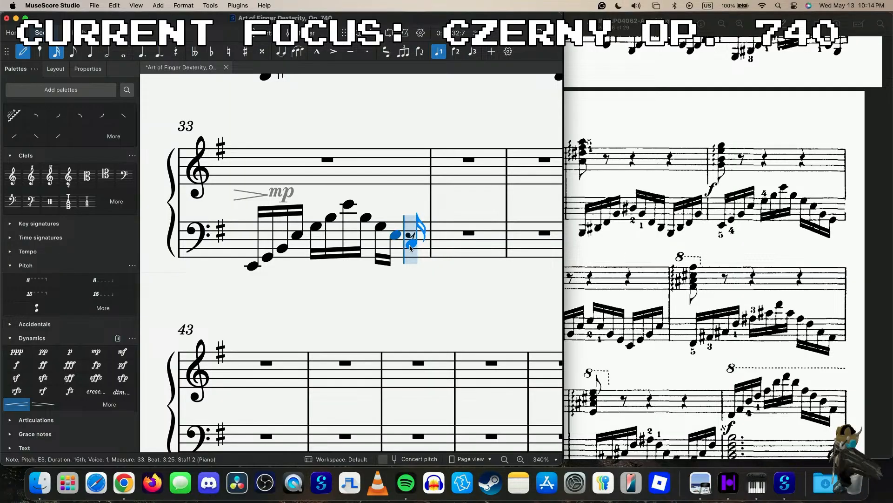
click(410, 249)
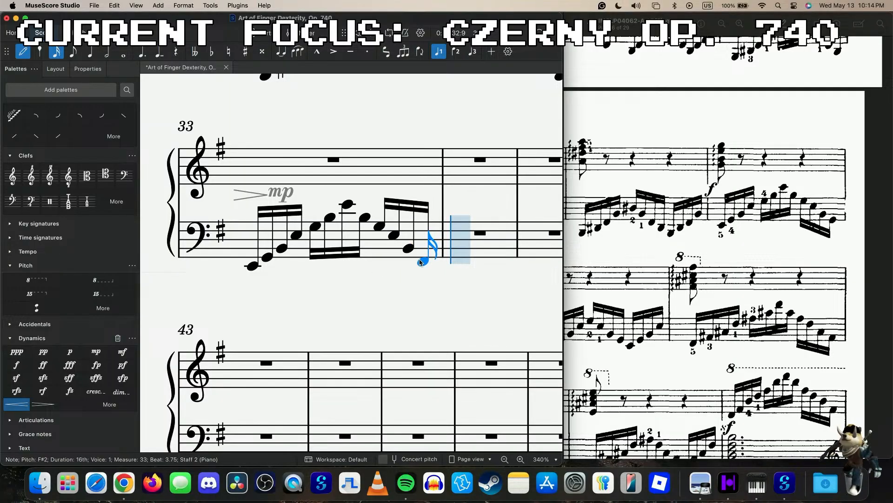
key(Up)
key(Up)
key(Down)
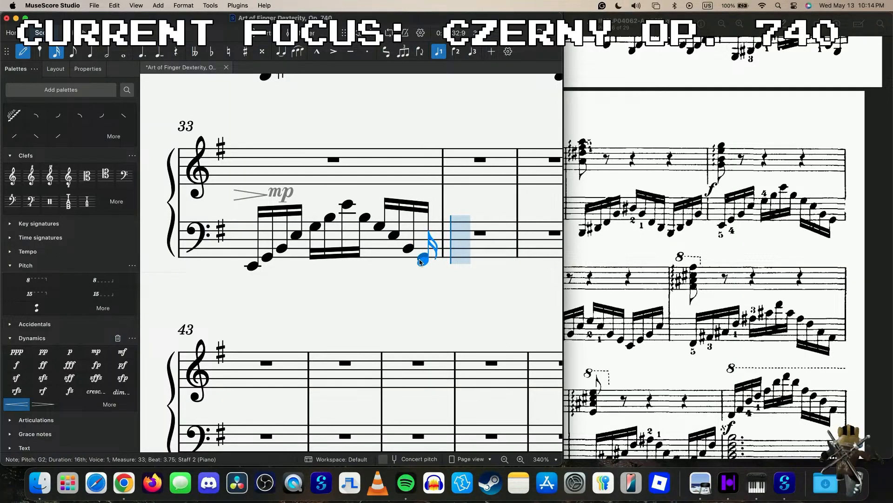
- Leave note input and play back measure 33 from its first lower-staff note
key(Escape)
click(253, 266)
key(space)
key(space)
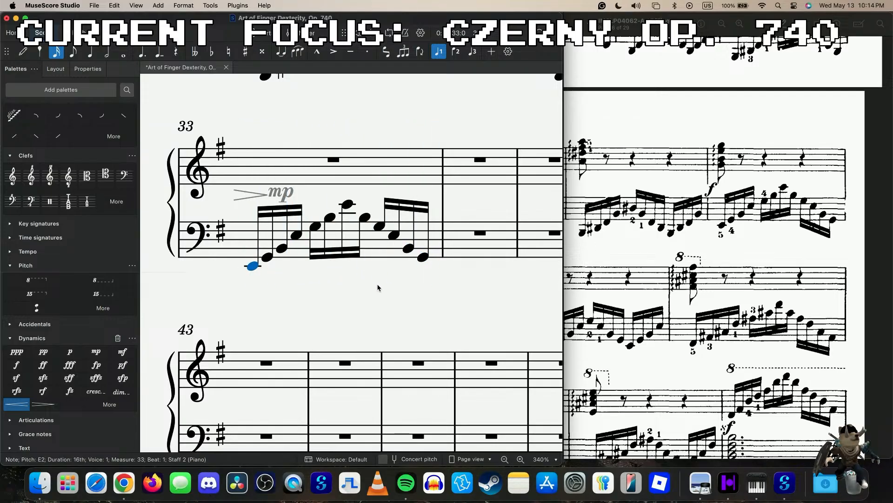
- Move measure 33 up into the previous system
click(368, 252)
click(87, 70)
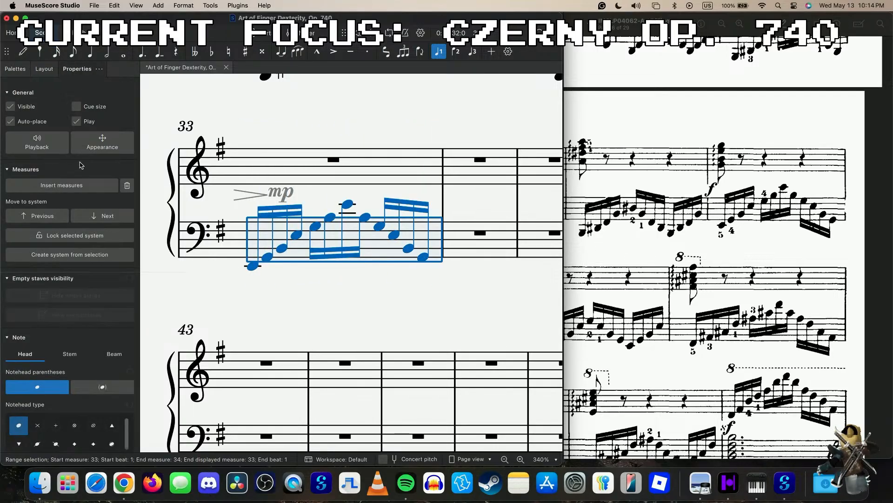
click(57, 219)
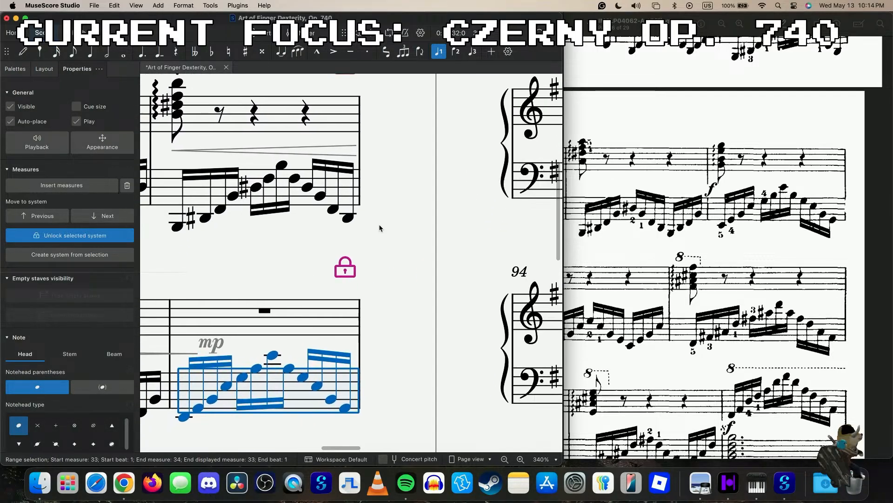
- Play back measure 33 from its first lower-staff note, E2
scroll(279, 303, down, 3)
click(239, 318)
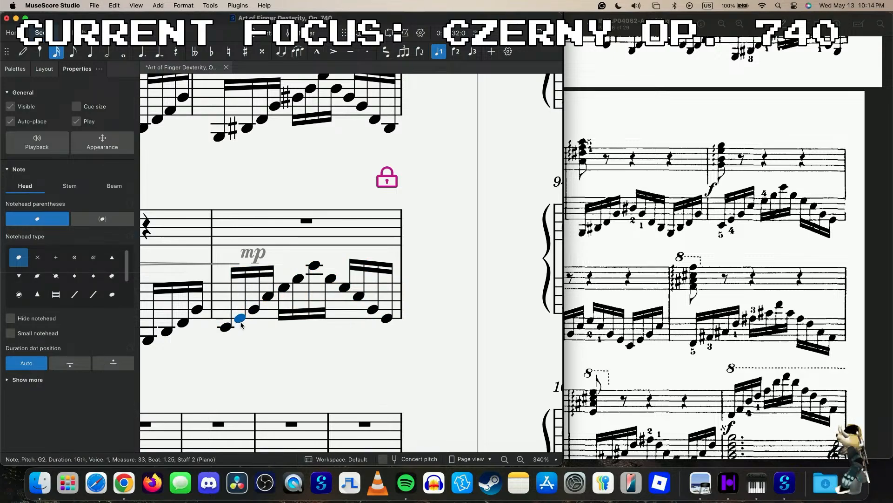
key(Right)
key(Left)
key(Left)
key(space)
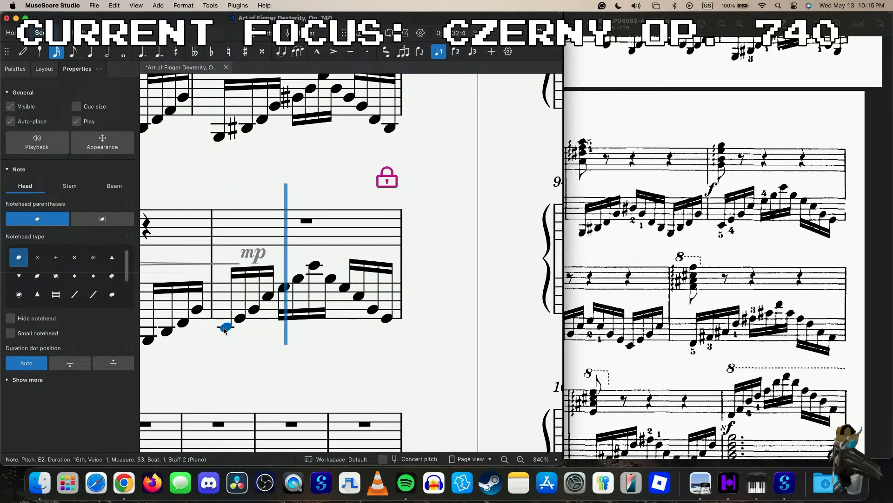
key(space)
- Play back the diminuendo passage through measures 31 and 32 to check how it leads into measure 33
click(314, 266)
scroll(326, 260, left, 3)
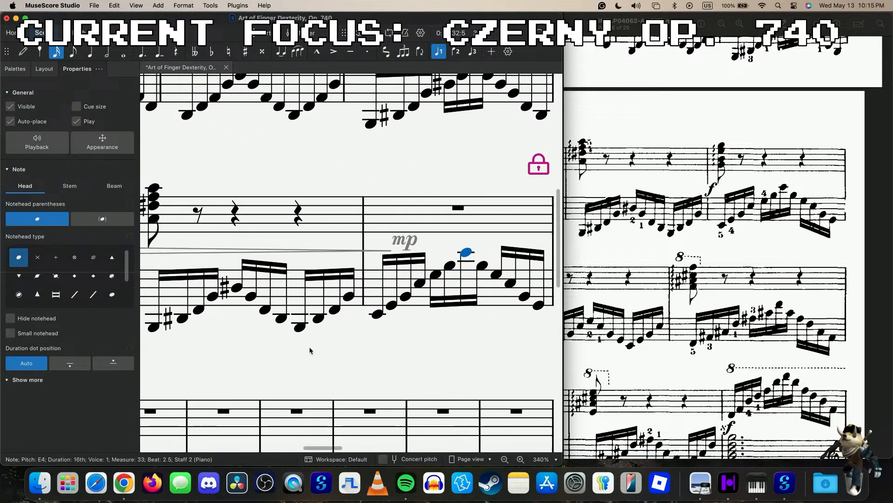
click(407, 242)
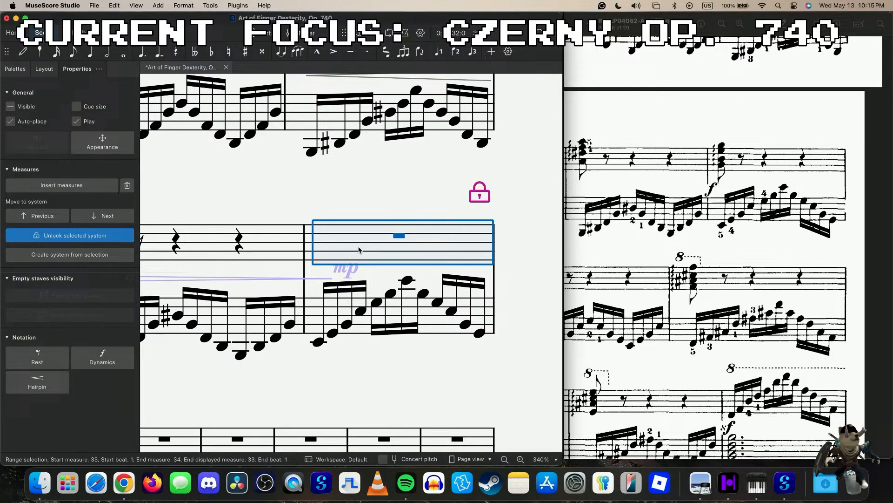
key(space)
key(space)
scroll(326, 326, up, 5)
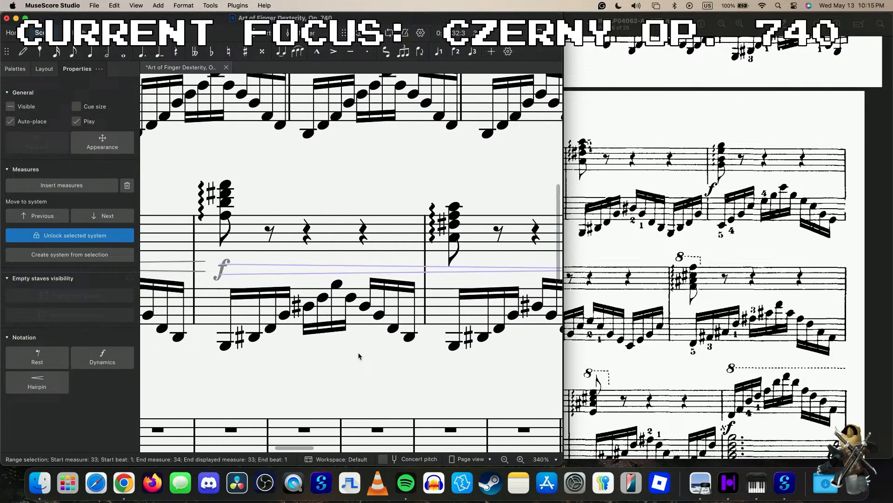
scroll(279, 335, left, 2)
key(Escape)
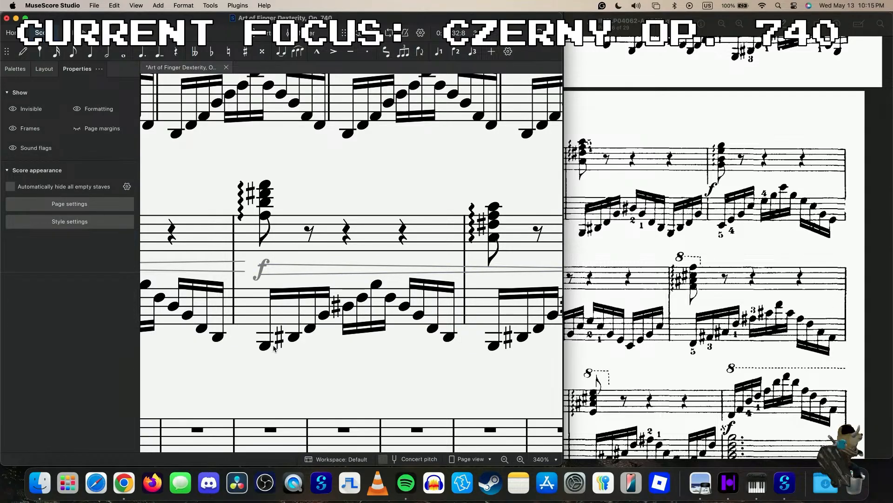
key(space)
scroll(270, 349, down, 5)
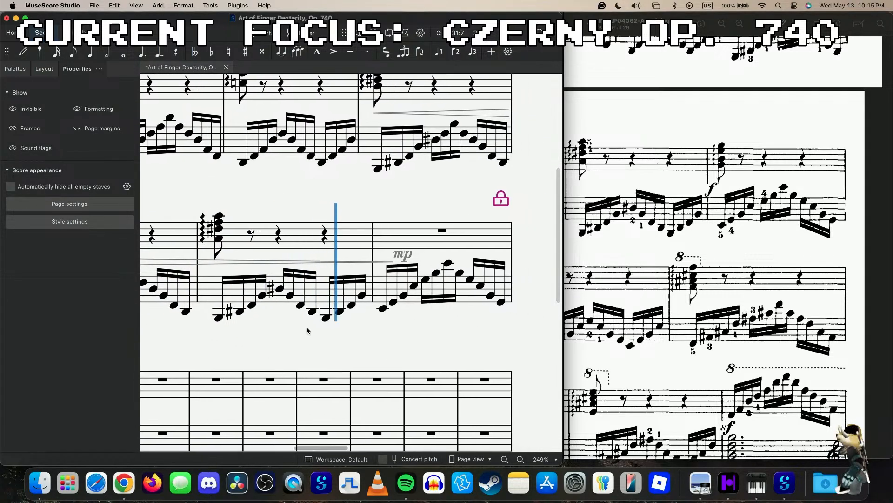
- Change the hidden mp dynamic in measure 33 to p and play back from measure 31's first lower-staff note
click(403, 254)
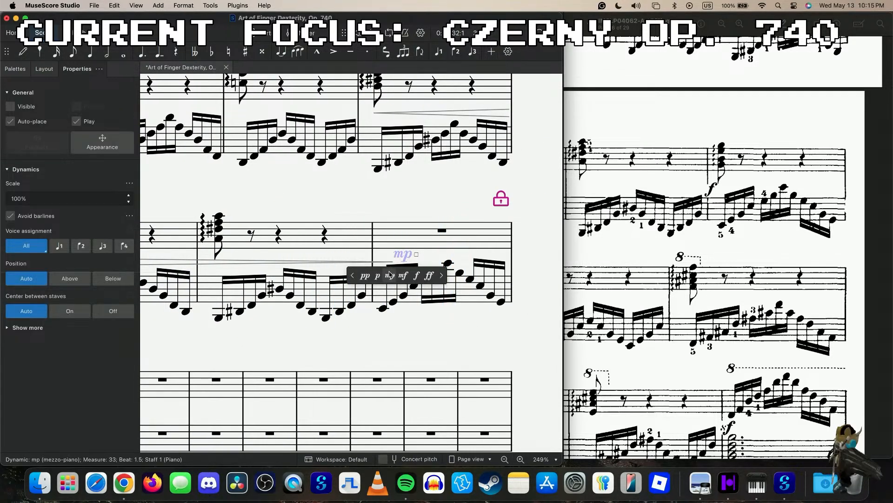
click(377, 275)
scroll(229, 308, right, 5)
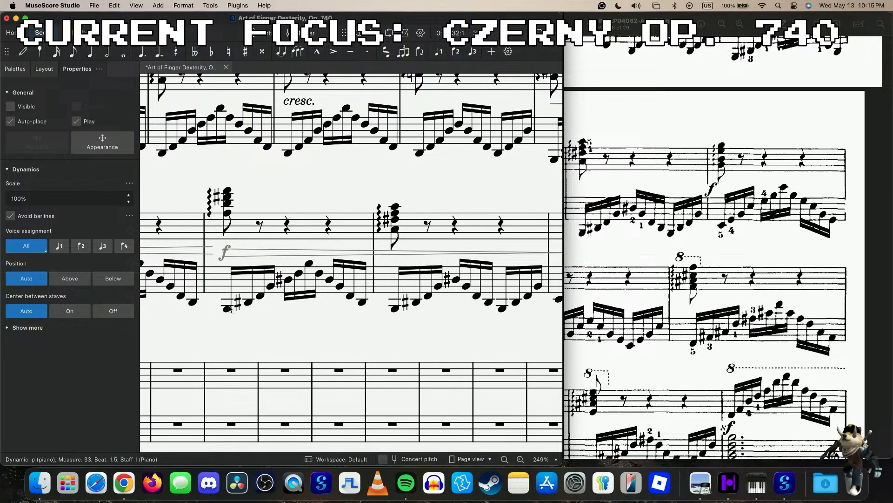
click(229, 308)
key(space)
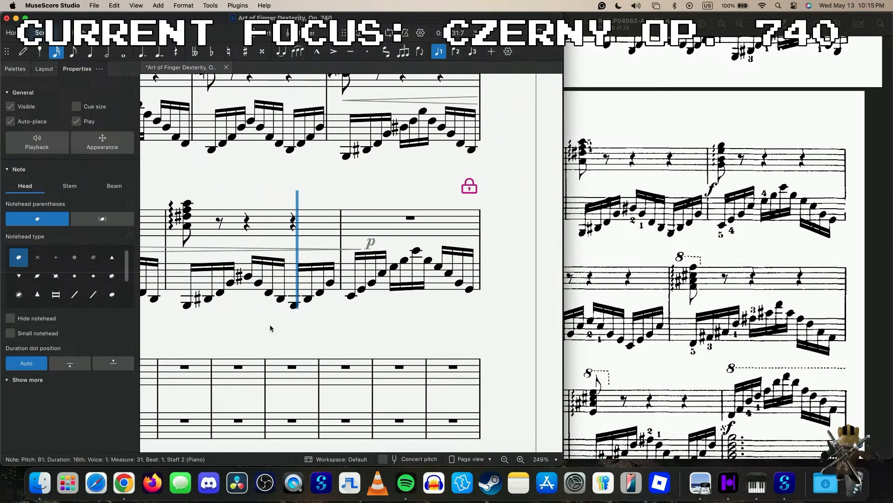
click(402, 215)
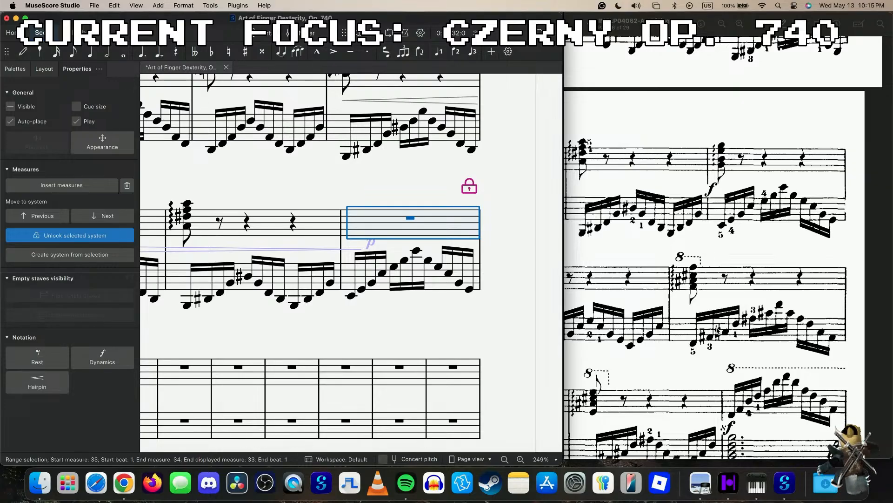
- Compare measure 33 with the scanned score and change its hidden dynamic to mf
scroll(717, 329, down, 6)
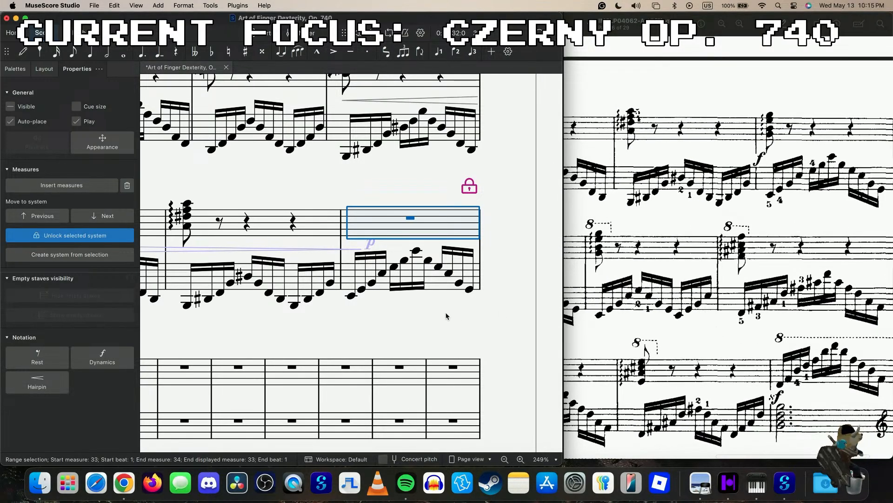
double_click(371, 242)
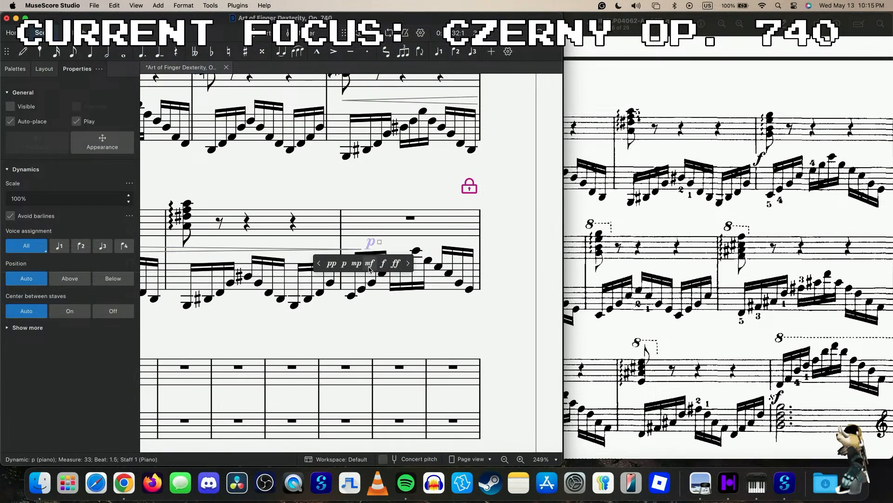
click(370, 264)
click(359, 236)
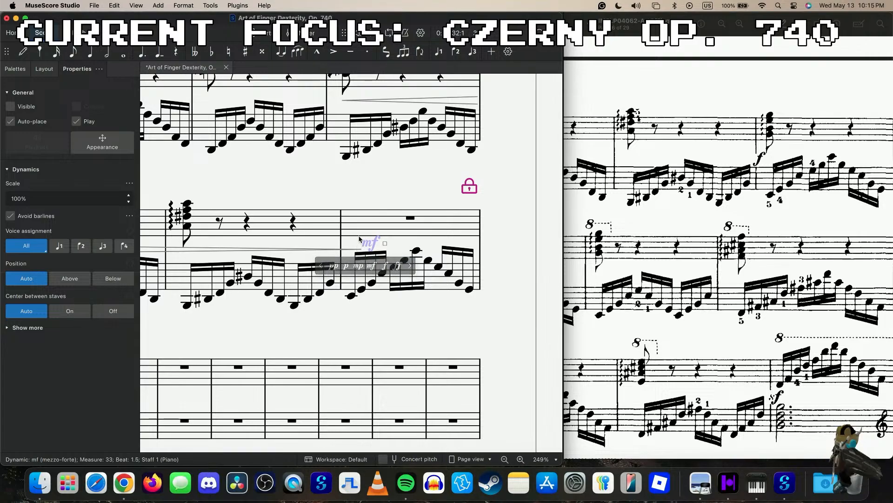
- Copy measure 32's upper-staff arpeggiated chord and rests into the upper staff of measure 33
click(290, 226)
click(321, 230)
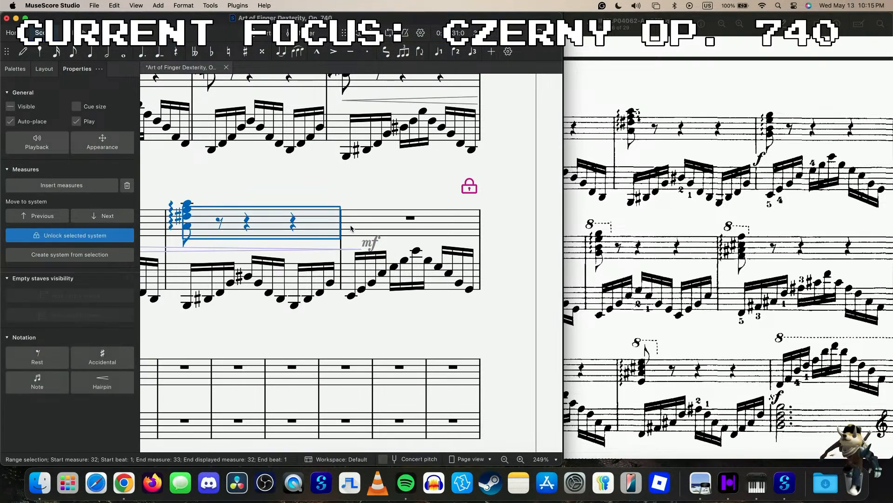
key(ctrl+c)
click(366, 229)
key(ctrl+v)
click(336, 255)
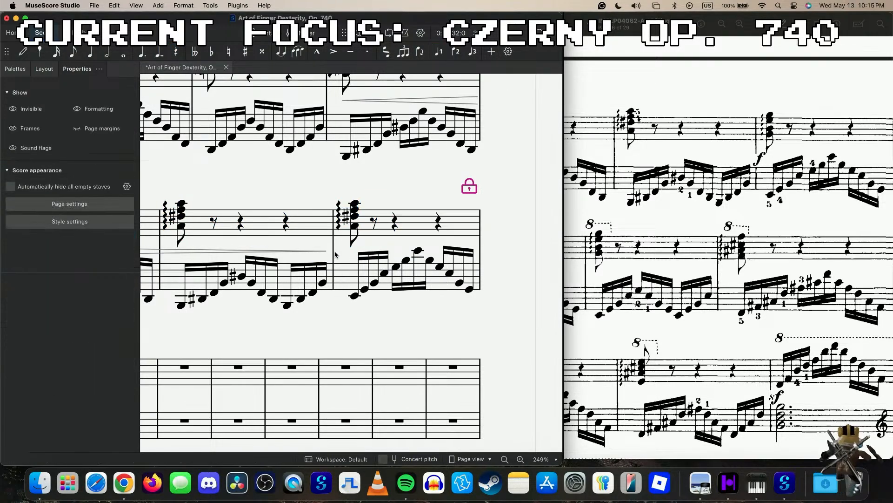
- Make the diminuendo hairpin across measures 31 and 32 visible and stretch its end slightly toward measure 33
click(324, 252)
key(v)
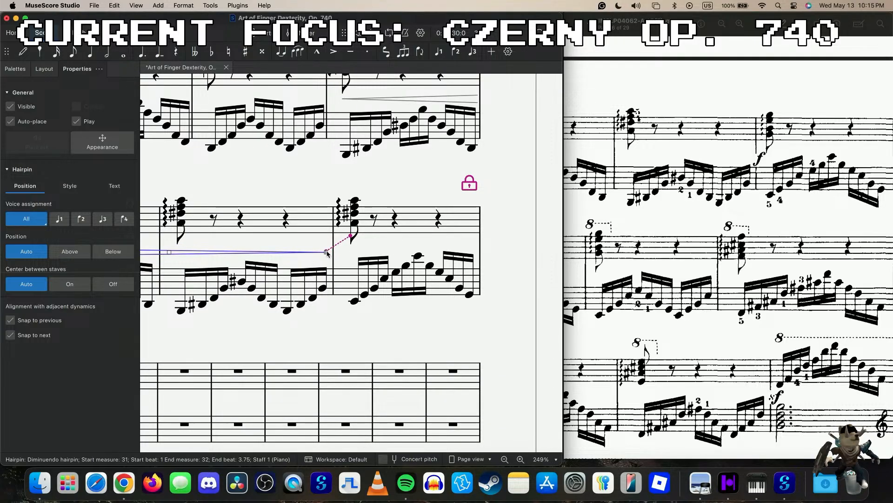
drag(326, 252, 339, 256)
- Turn on loop playback and set a right loop marker with measure 33's upper staff selected
key(super+d)
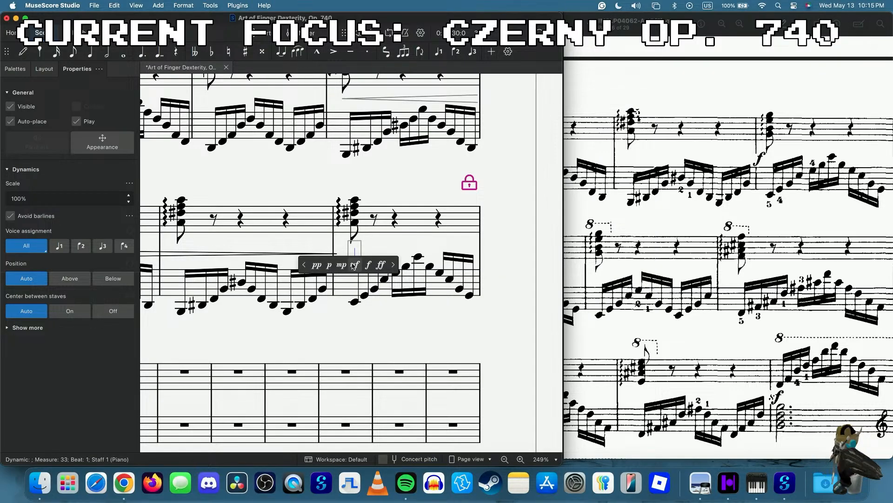
click(359, 33)
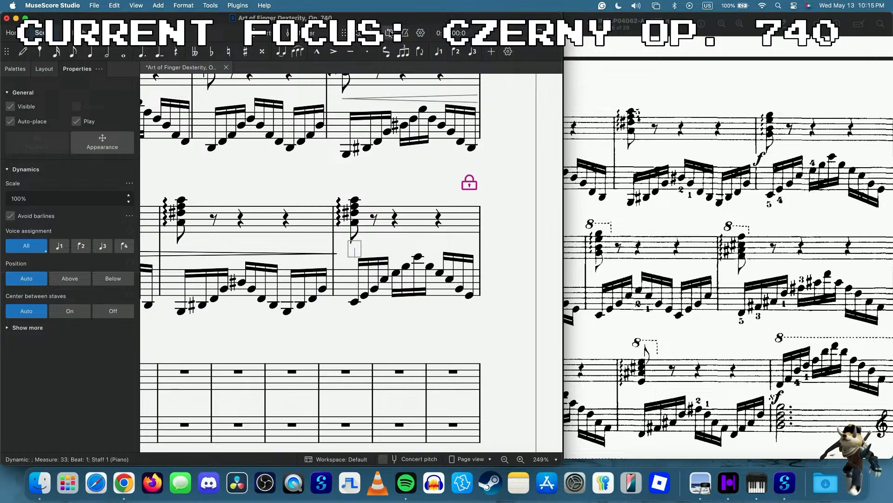
click(465, 224)
key(ctrl+minus)
key(ctrl+minus)
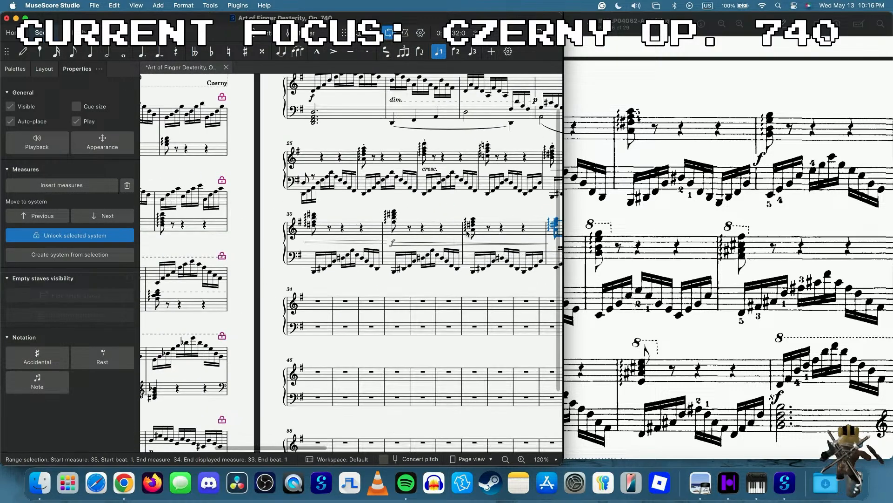
click(421, 33)
click(422, 34)
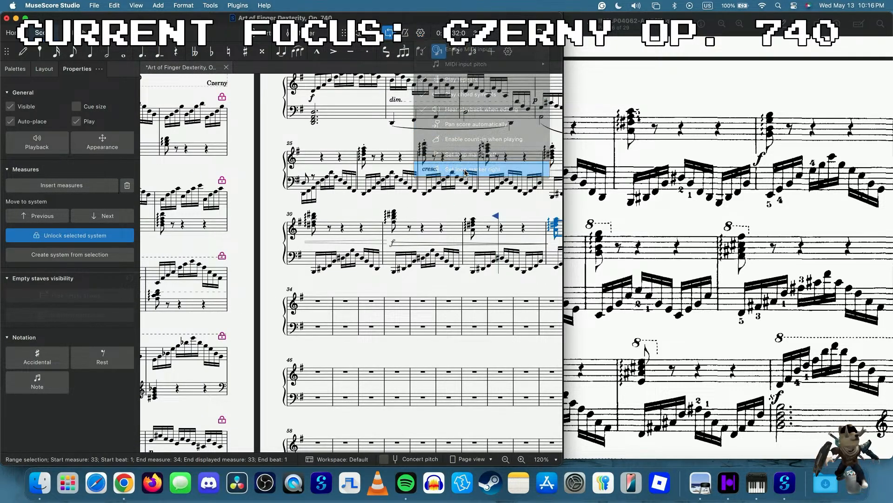
- Set the right loop marker at measure 33's last lower-staff note and turn on automatic score panning
scroll(530, 261, right, 4)
click(507, 263)
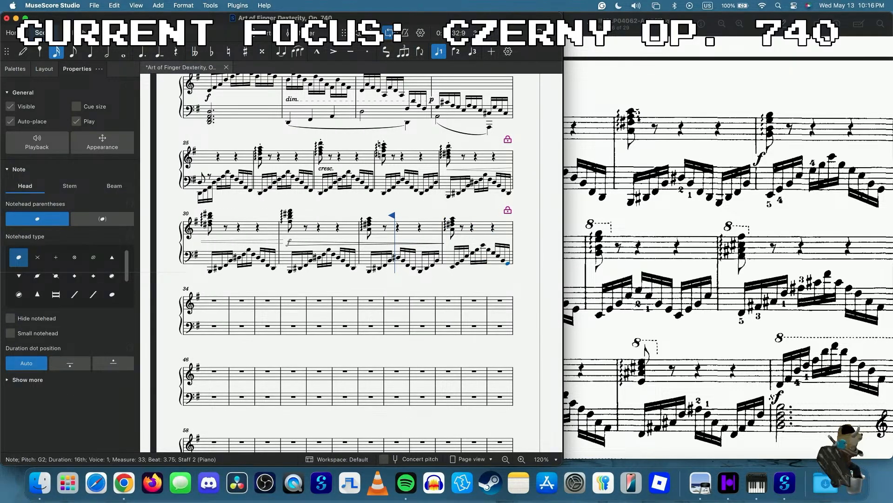
click(420, 32)
click(450, 171)
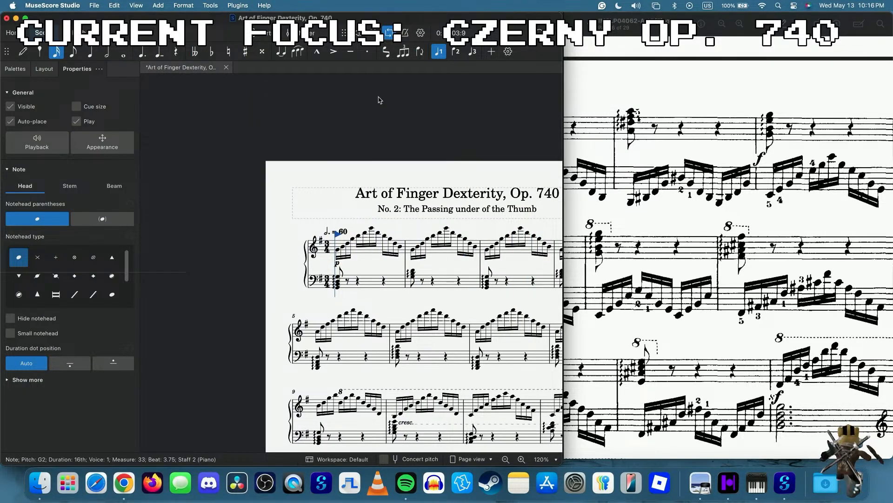
click(421, 33)
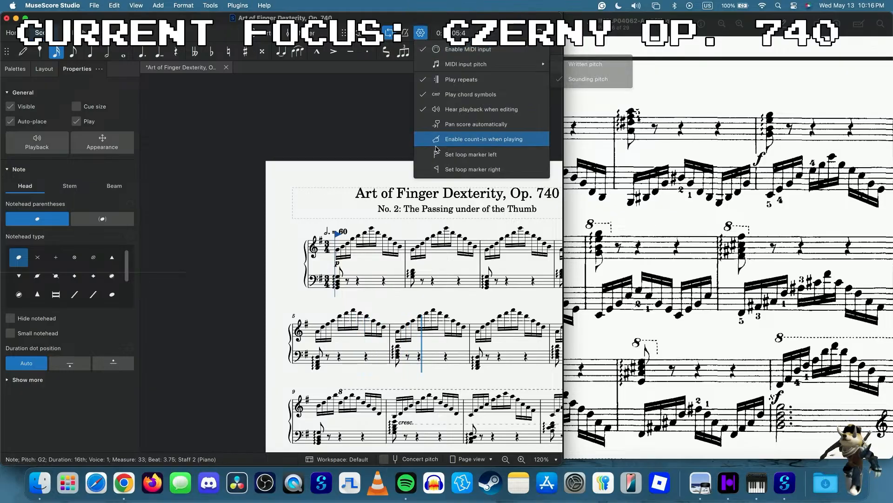
click(454, 125)
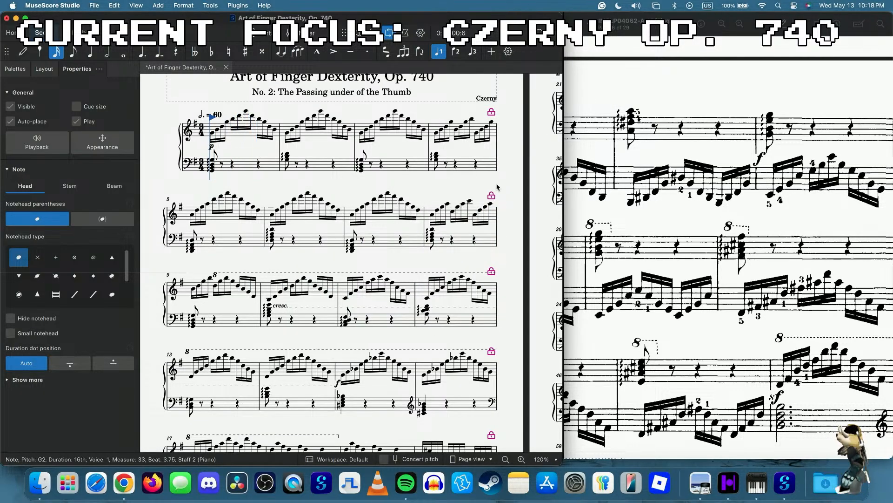
- Add an f dynamic to the arpeggiated chord on beat 1 of measure 33's upper staff
key(super+equal)
key(super+equal)
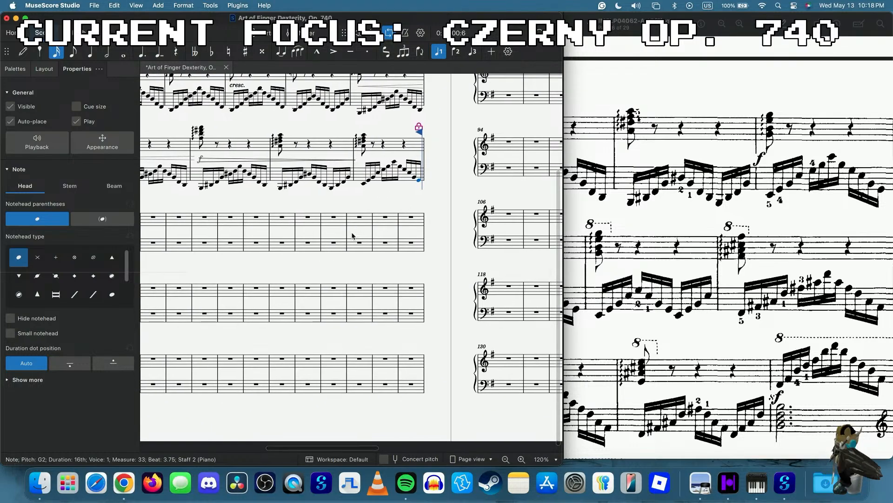
scroll(352, 235, up, 3)
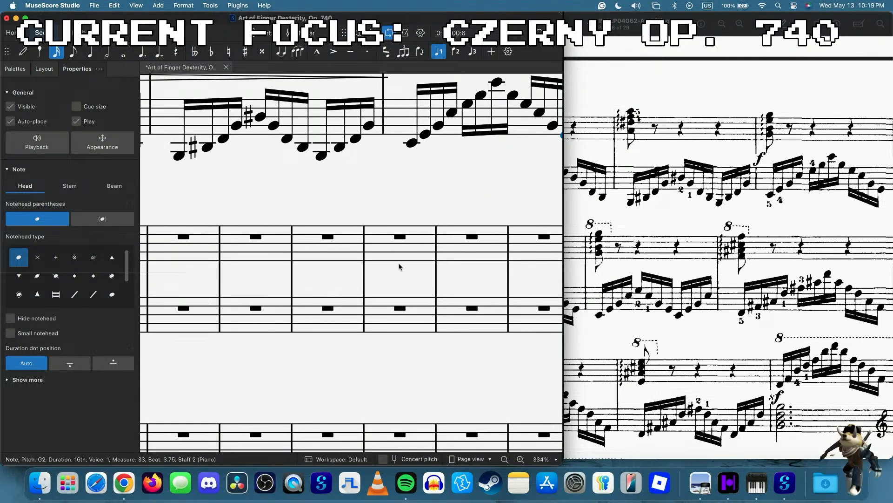
scroll(399, 265, up, 3)
scroll(595, 258, right, 3)
scroll(326, 186, up, 3)
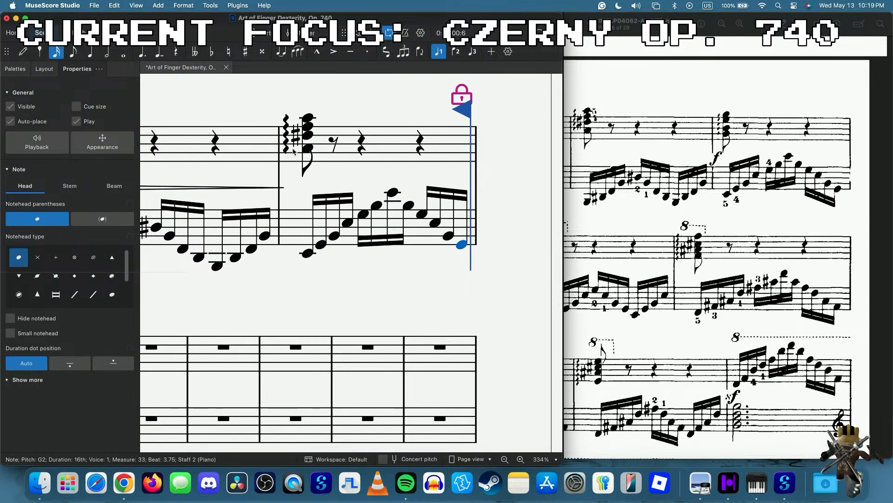
click(308, 157)
click(309, 149)
click(15, 69)
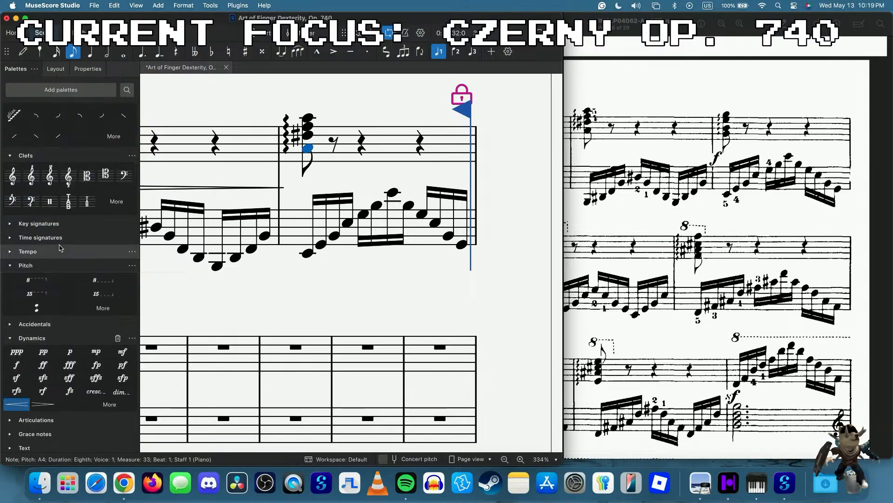
click(16, 365)
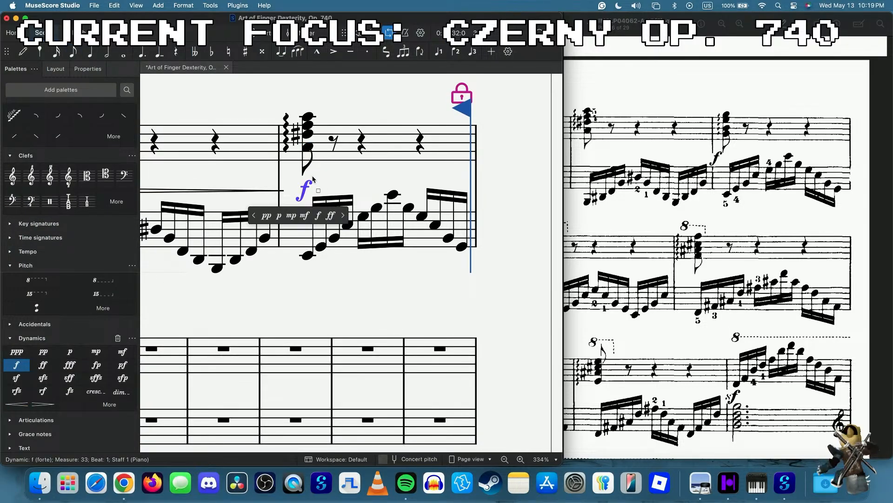
- Pull the diminuendo hairpin's end back toward the barline before measure 33 and turn off playback for measure 33's f dynamic
click(279, 190)
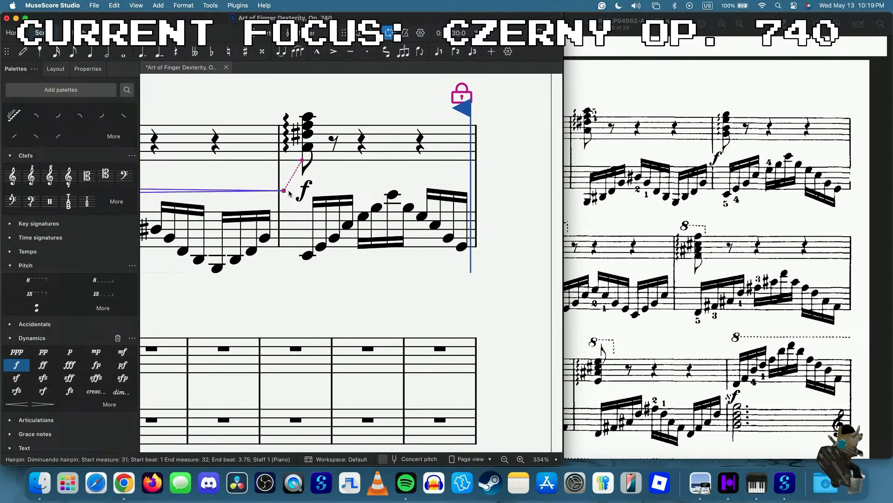
drag(284, 191, 277, 182)
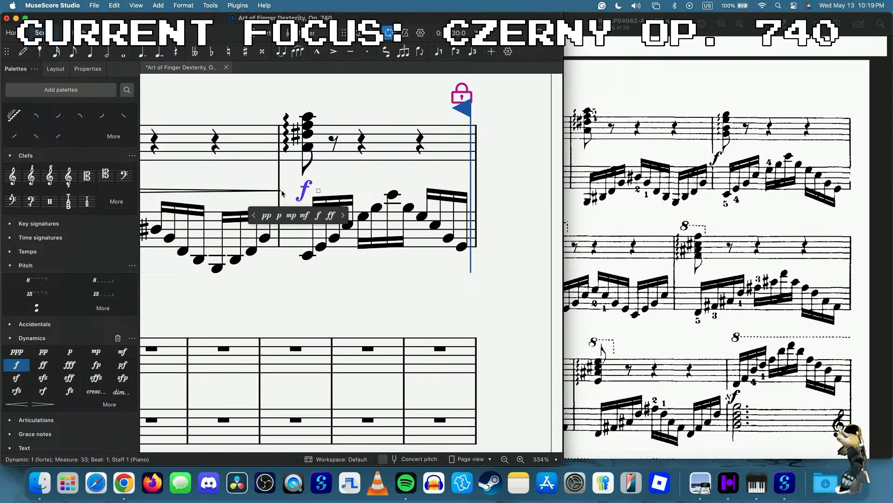
click(308, 187)
click(88, 69)
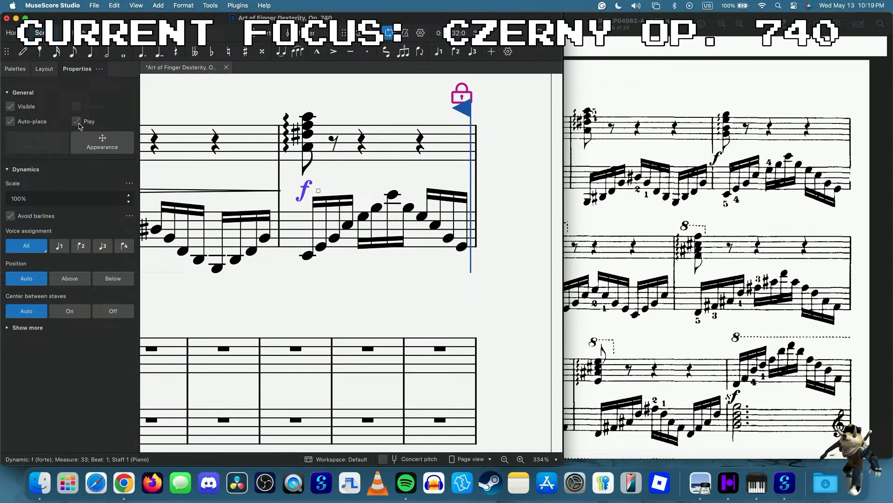
click(289, 193)
drag(280, 188, 283, 189)
- Extend the diminuendo hairpin's end to beat 1 of measure 33
click(304, 191)
click(348, 168)
click(283, 187)
key(shift+Right)
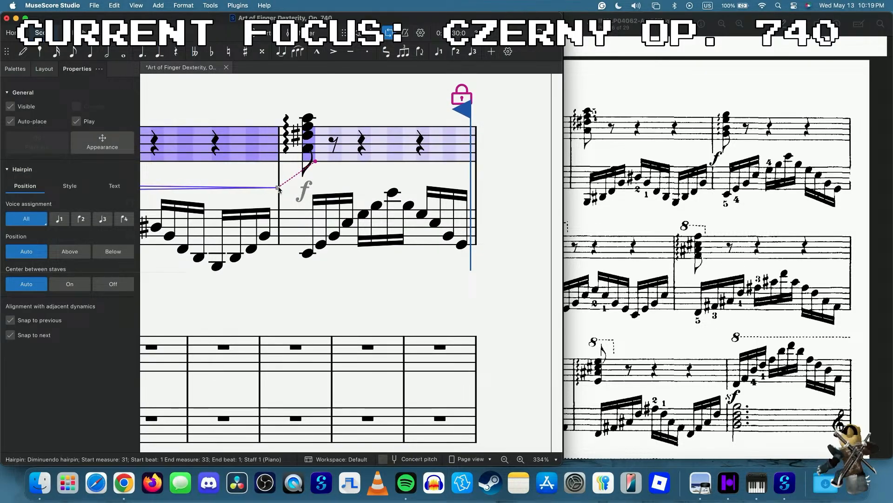
- Add a hidden mf dynamic on beat 1 of measure 33 and hide the diminuendo hairpin across measures 31 and 32
click(305, 191)
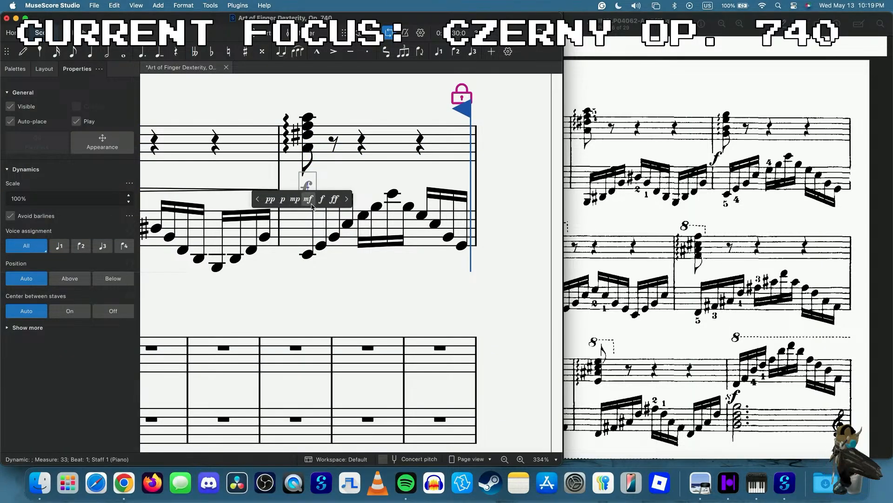
click(309, 199)
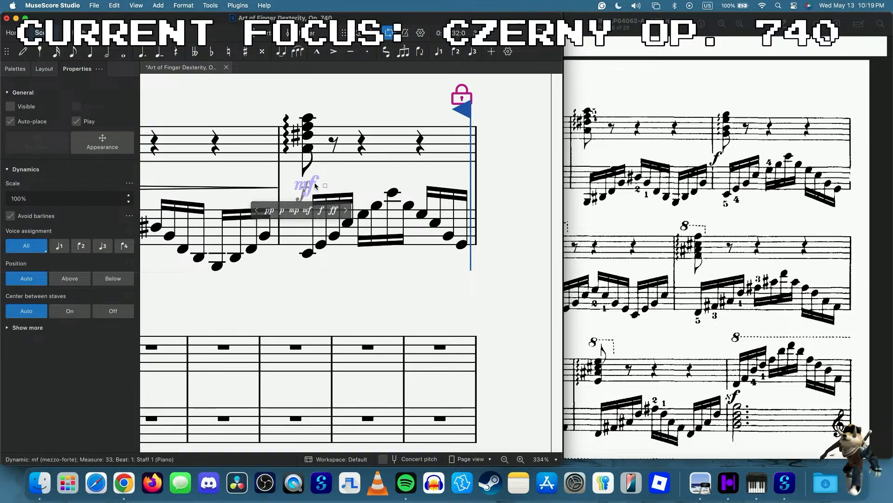
key(super+z)
key(super+z)
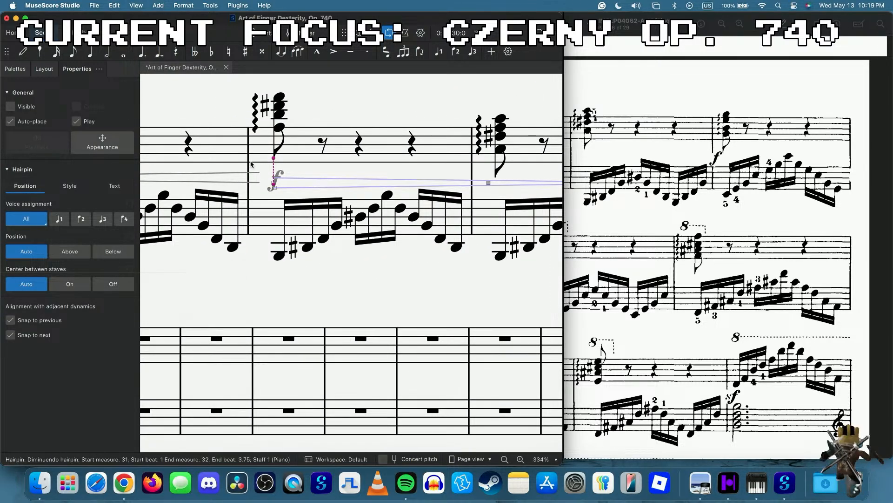
- Play back the passage from beat 1 of measure 24 into measure 33 to check the dynamics
scroll(209, 177, down, 5)
scroll(279, 153, up, 3)
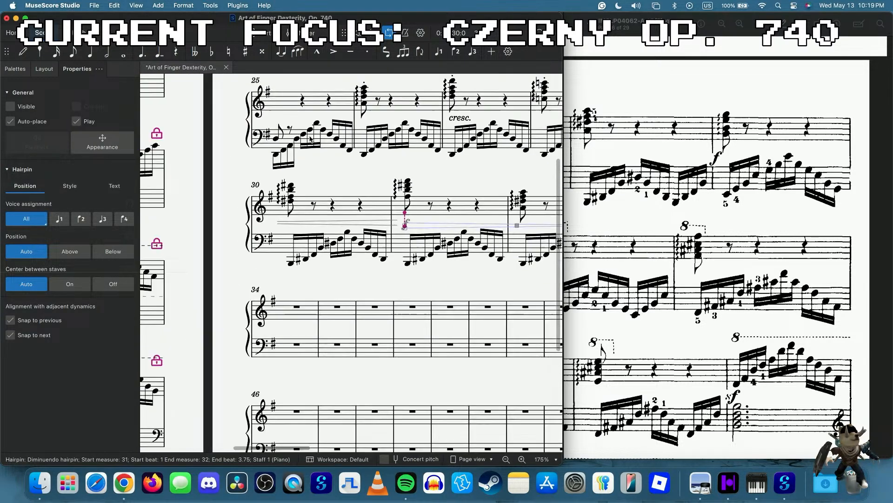
scroll(311, 139, down, 1)
scroll(372, 154, up, 2)
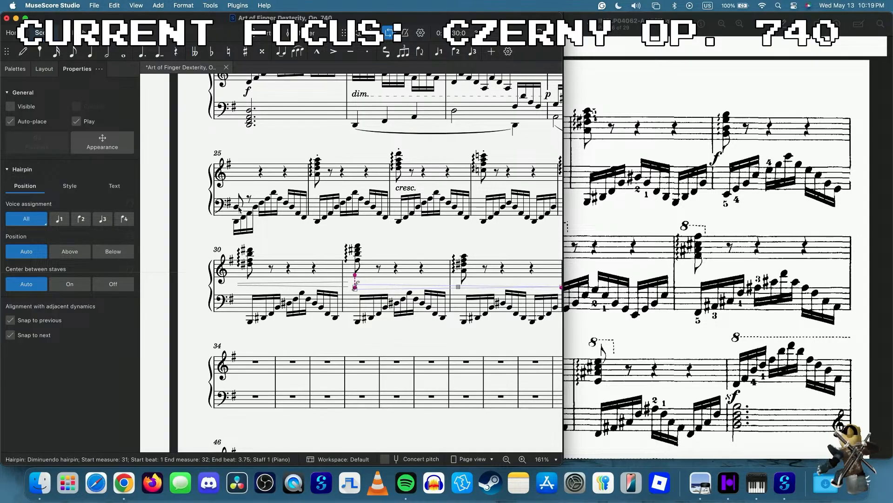
click(238, 209)
scroll(265, 202, right, 10)
scroll(265, 202, up, 3)
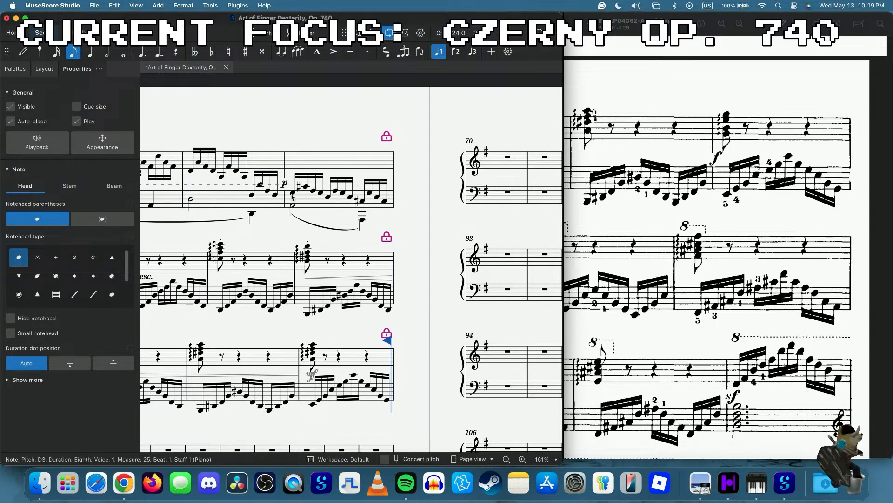
click(292, 194)
scroll(294, 195, left, 5)
scroll(293, 196, down, 2)
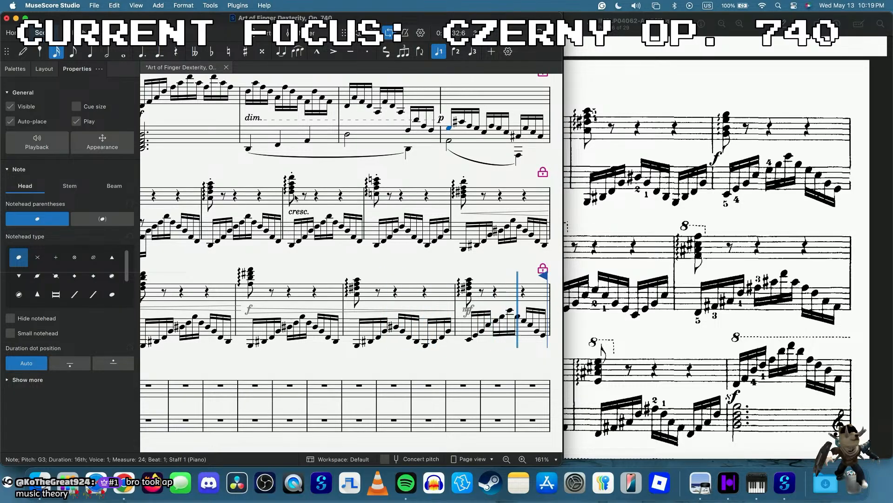
key(space)
- Delete the hidden hairpins leading into and out of measure 31
ctrl+scroll(270, 353, up, 5)
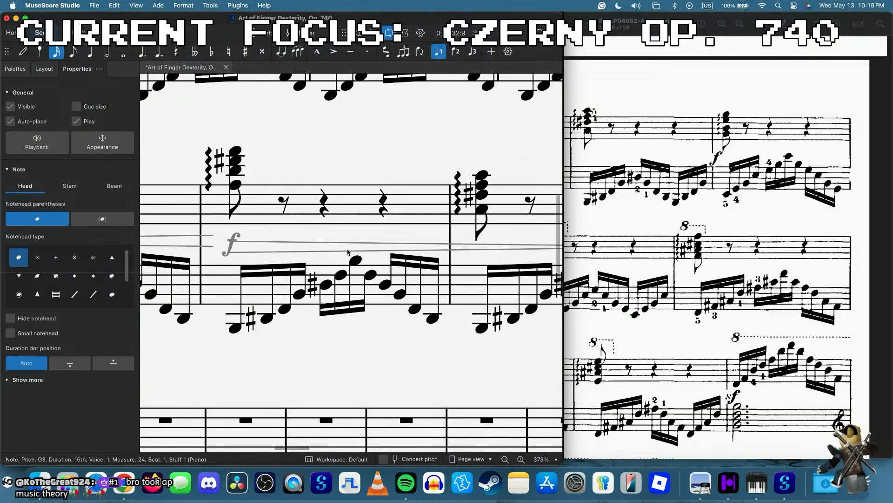
ctrl+scroll(298, 251, down, 5)
click(290, 251)
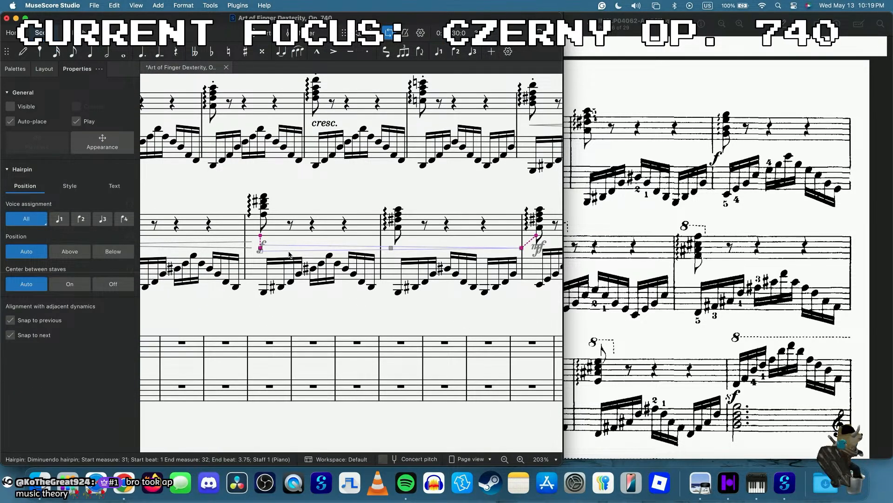
click(262, 245)
key(ctrl+Left)
key(ctrl+Left)
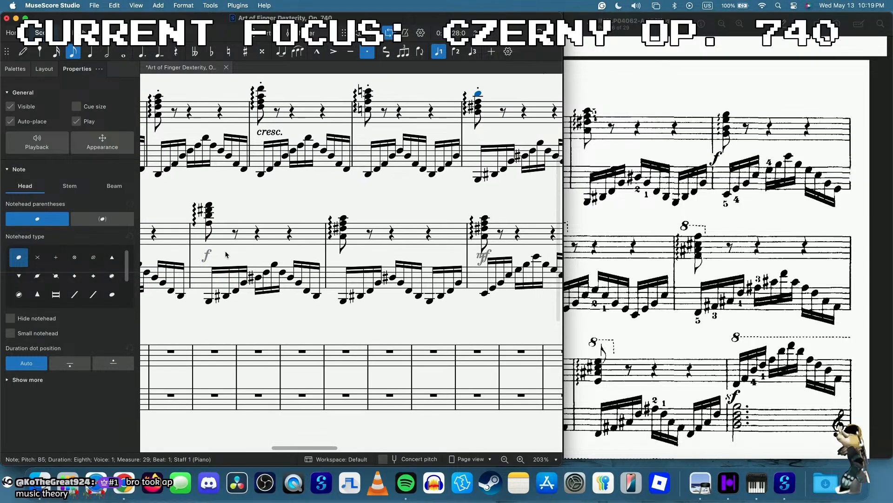
- Delete the hidden f dynamic in measure 31 and the hidden mf in measure 33, keeping measure 33's f visible
click(208, 255)
scroll(326, 261, right, 3)
click(432, 271)
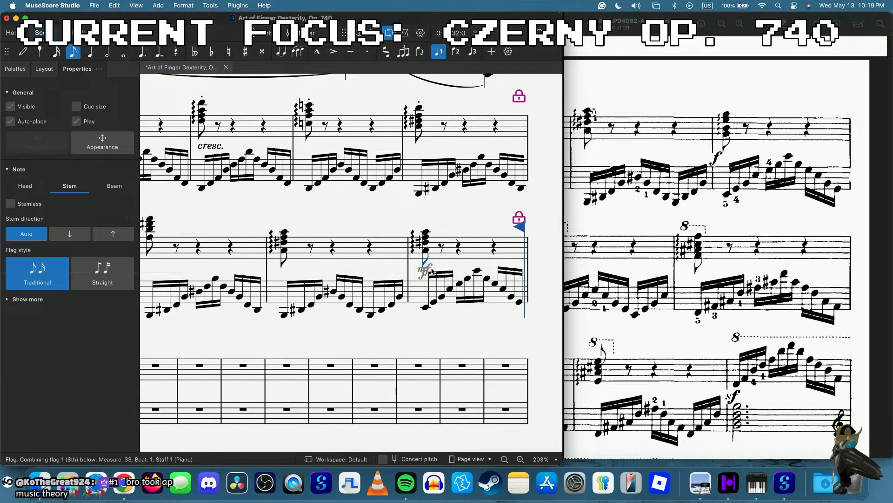
click(431, 272)
click(426, 267)
click(425, 278)
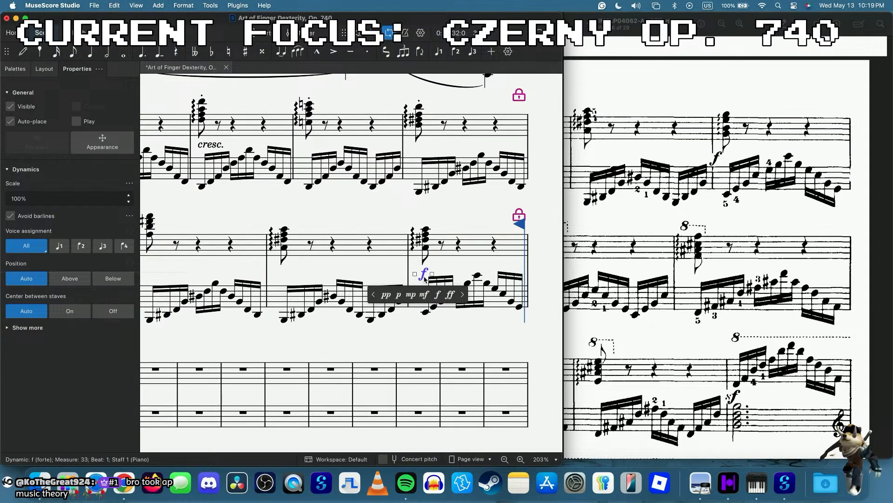
- Change the arpeggiated chord on beat 1 of measure 33 to G4, B4, E5 and G5, and check it by playback
click(425, 255)
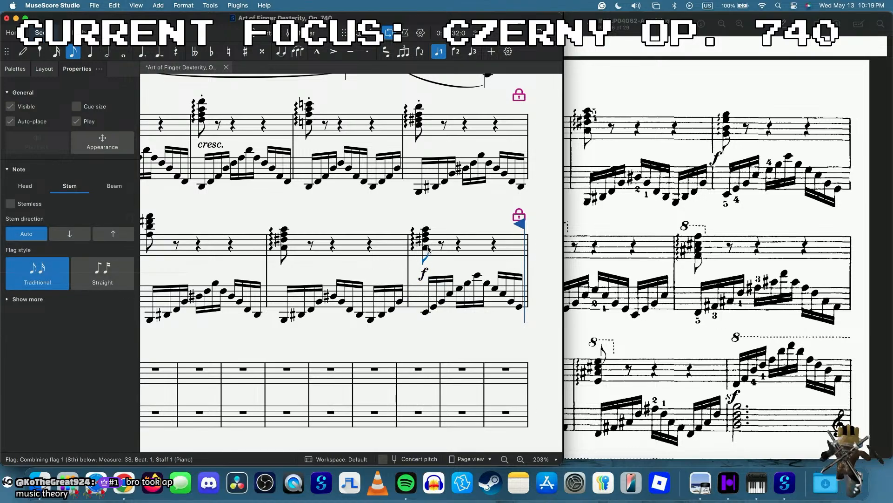
click(426, 246)
scroll(427, 245, up, 3)
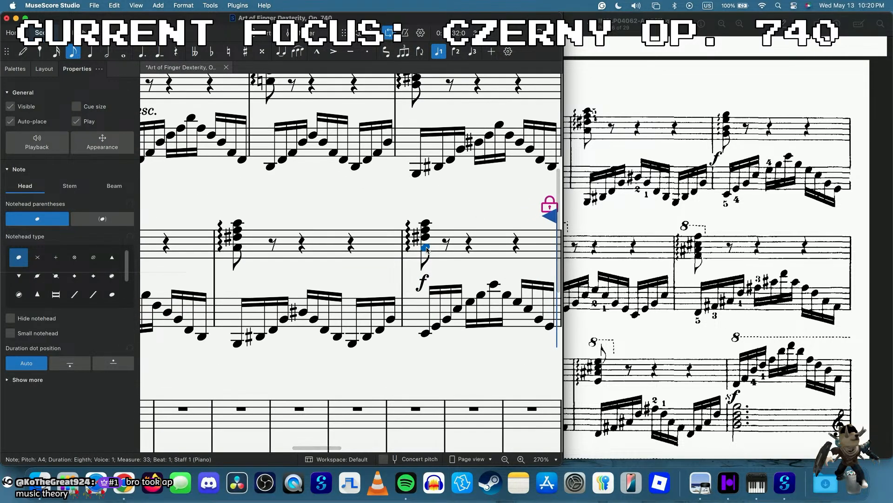
click(427, 242)
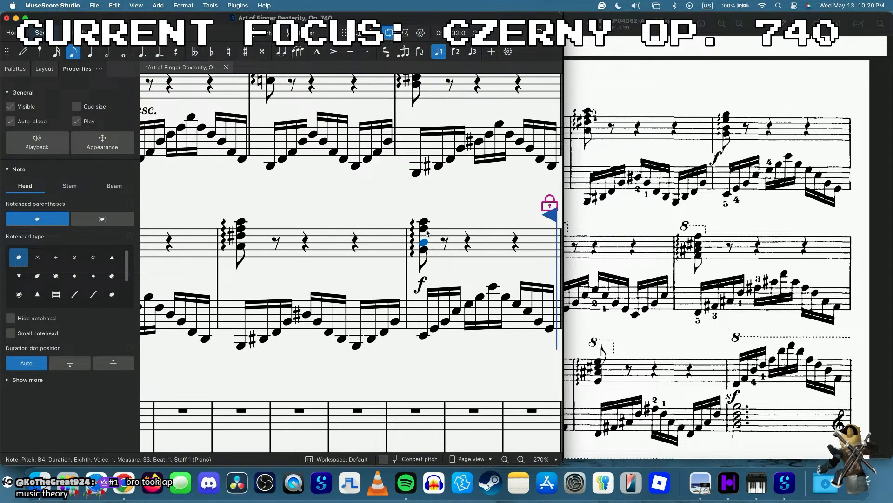
click(425, 235)
key(Up)
key(Up)
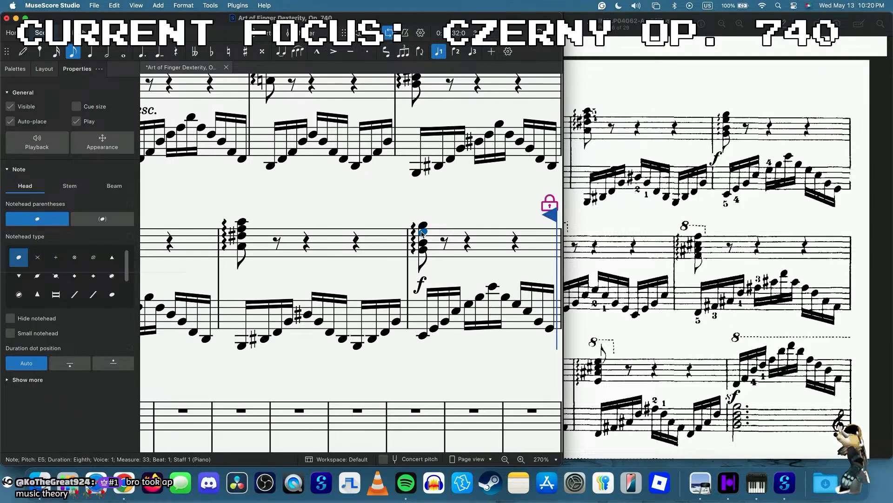
key(space)
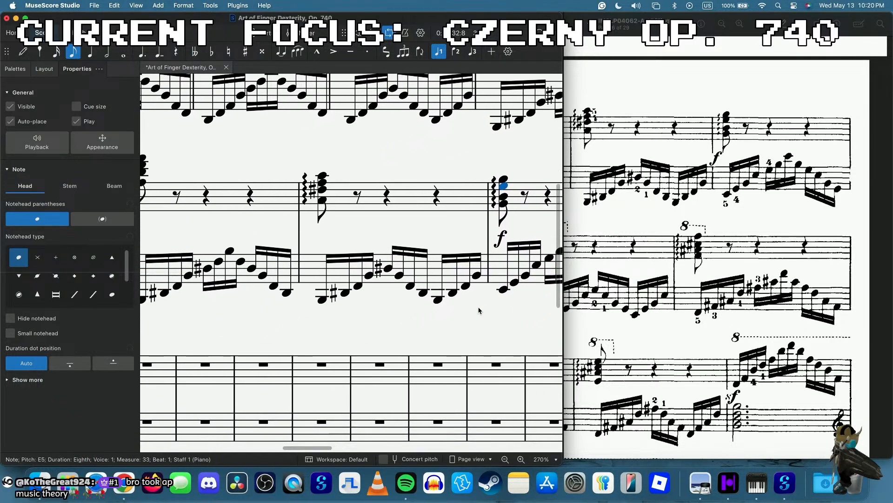
- Copy measure 33's lower-staff sixteenth-note figure into the lower staff of measures 34 and 35
scroll(590, 278, left, 10)
scroll(357, 322, right, 10)
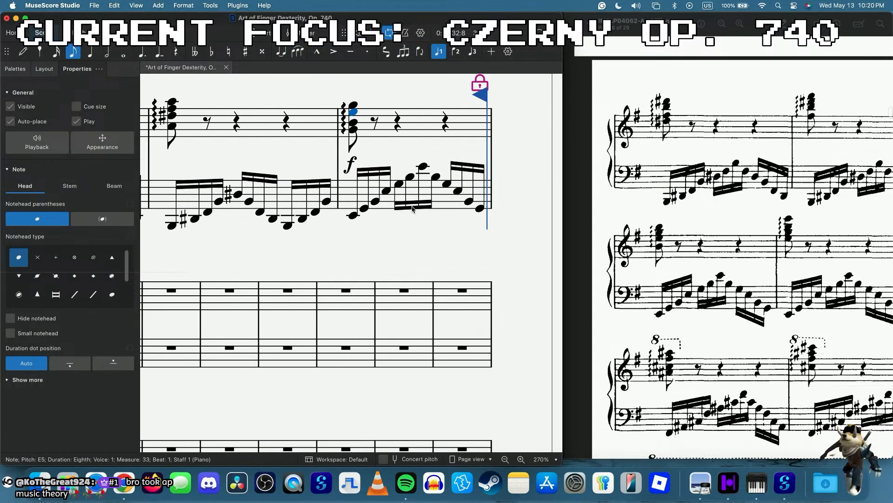
click(435, 203)
key(alt+Down)
scroll(442, 202, down, 2)
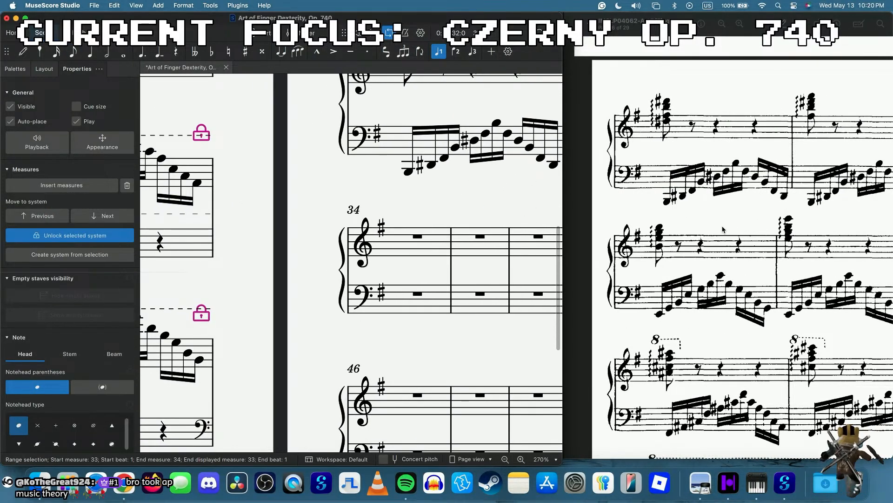
click(432, 301)
key(ctrl+v)
scroll(447, 305, right, 5)
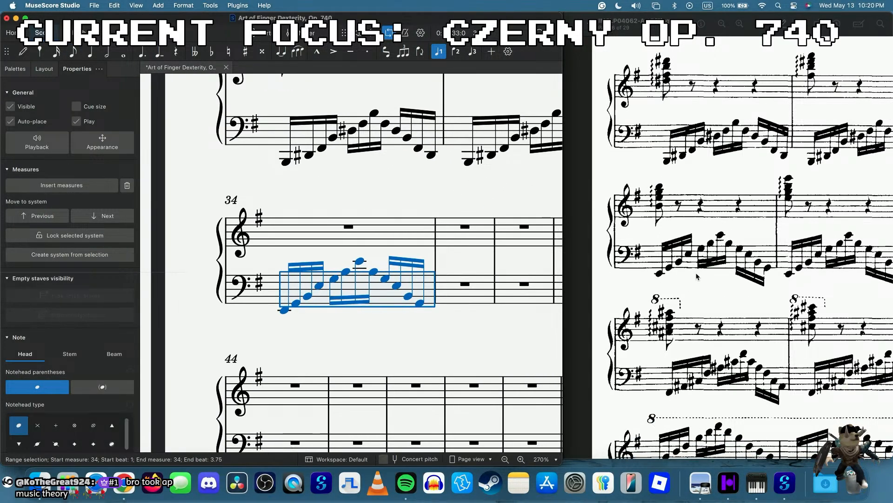
click(356, 297)
key(ctrl+v)
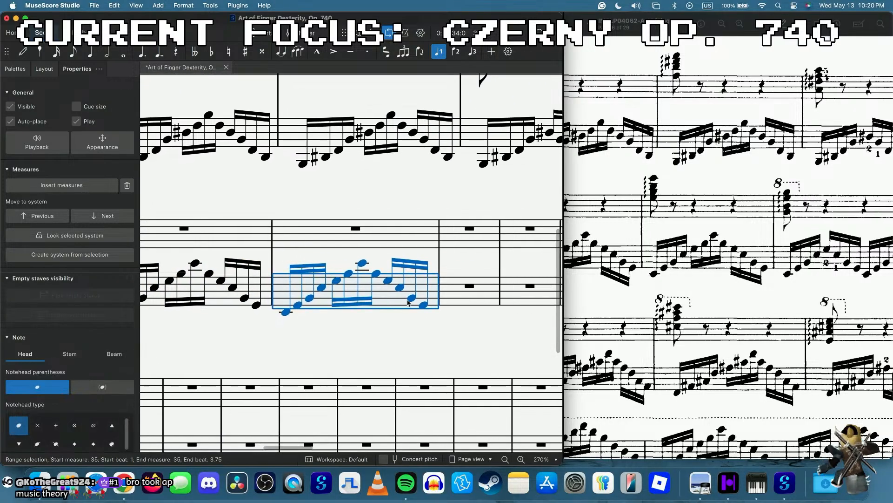
- Copy measure 35's rising beat 1 sixteenth group into beats 1 and 3 of measure 36's lower staff
scroll(317, 308, right, 1)
click(264, 312)
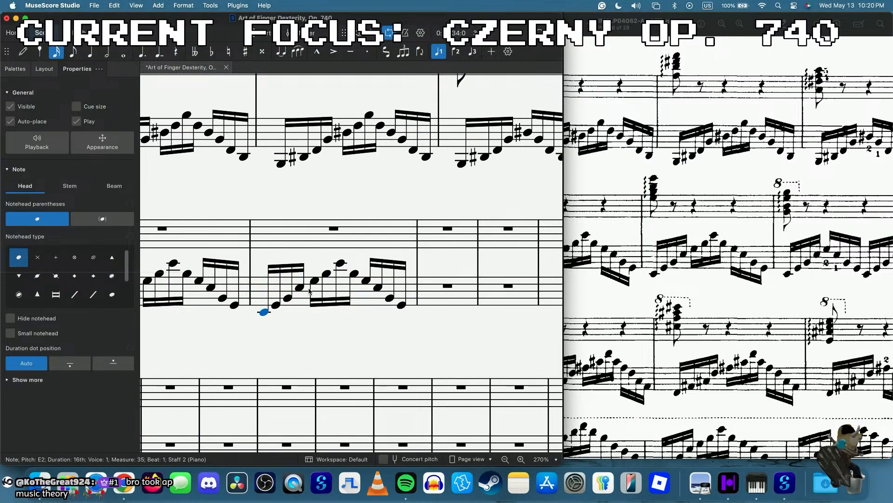
shift+click(300, 287)
key(ctrl+c)
click(446, 292)
key(ctrl+v)
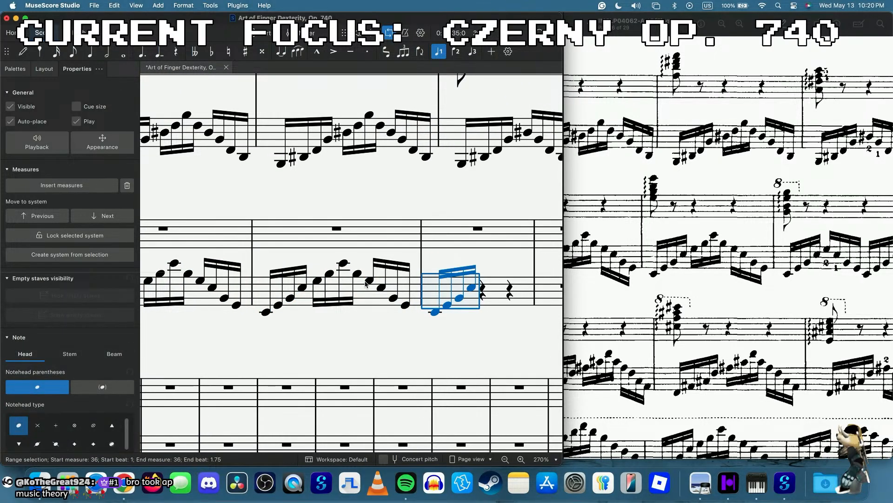
click(369, 281)
click(510, 291)
key(ctrl+v)
- Copy measure 35's descending beat 3 sixteenth group into beat 2 of measure 36's lower staff
click(363, 281)
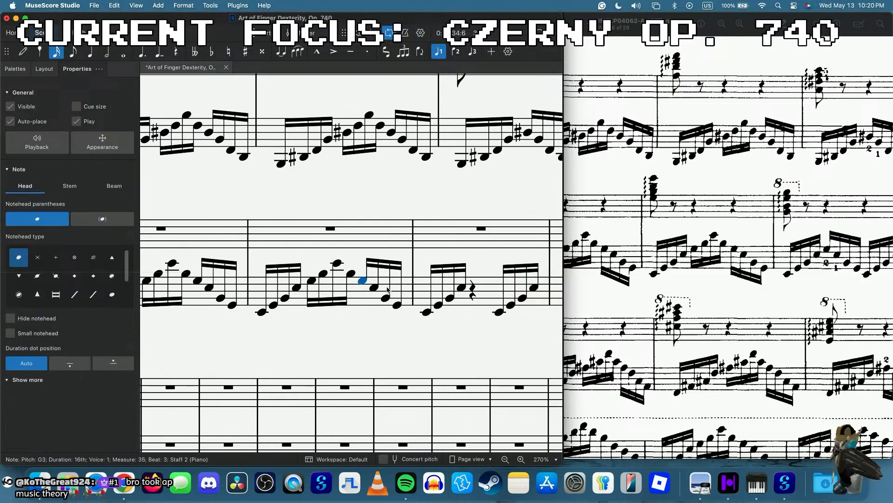
shift+click(398, 305)
key(ctrl+c)
click(474, 291)
key(ctrl+v)
- Copy measure 33's upper-staff chord and rests into measure 34 and delete the f dynamic copied with them
scroll(522, 329, right, 3)
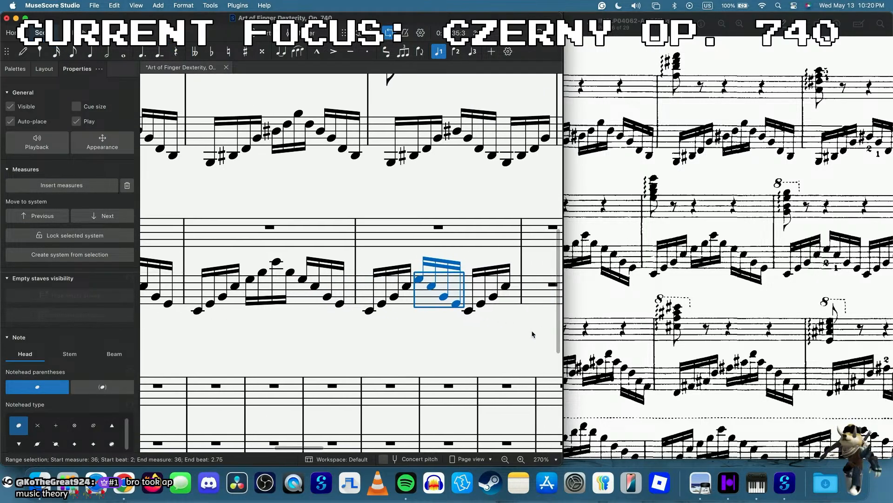
scroll(708, 315, right, 3)
scroll(708, 315, right, 2)
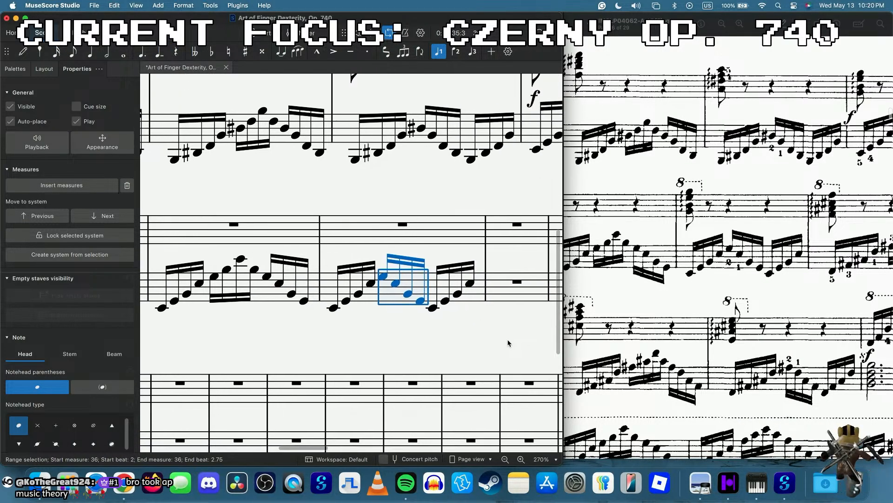
scroll(509, 343, right, 2)
scroll(309, 255, right, 4)
scroll(309, 255, up, 3)
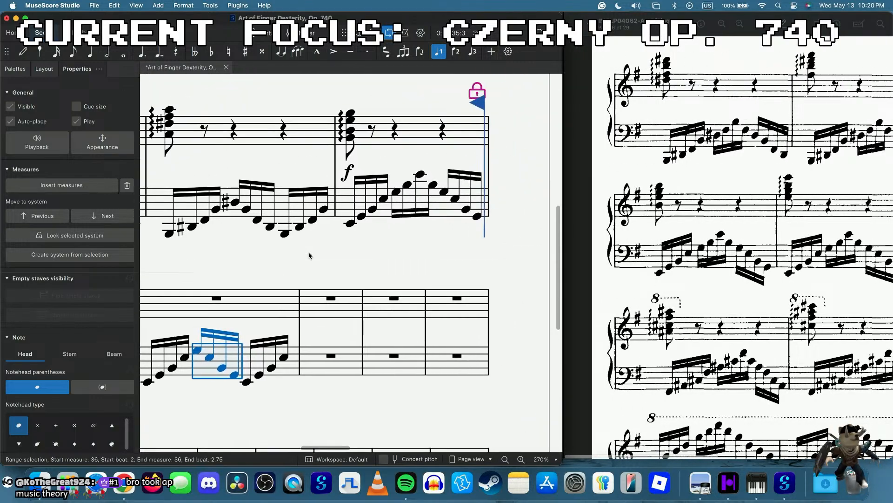
click(377, 173)
key(super+c)
scroll(378, 174, left, 8)
scroll(378, 174, down, 2)
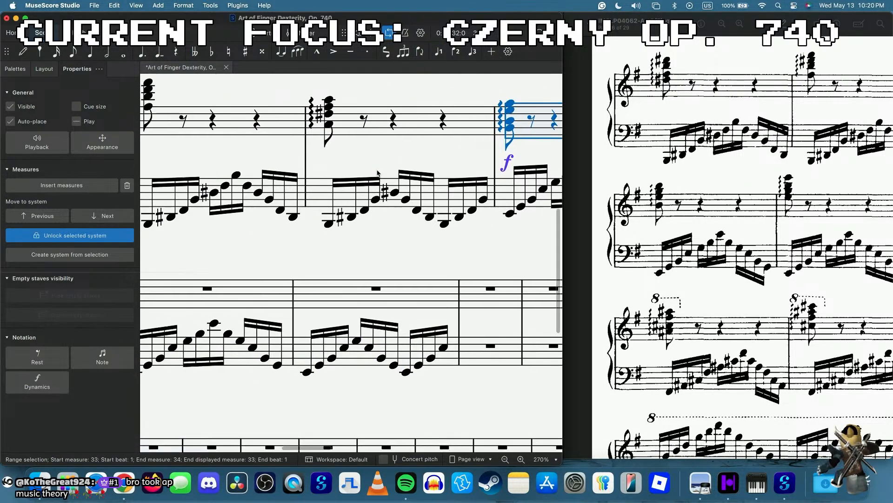
click(295, 250)
key(super+v)
click(175, 283)
key(BackSpace)
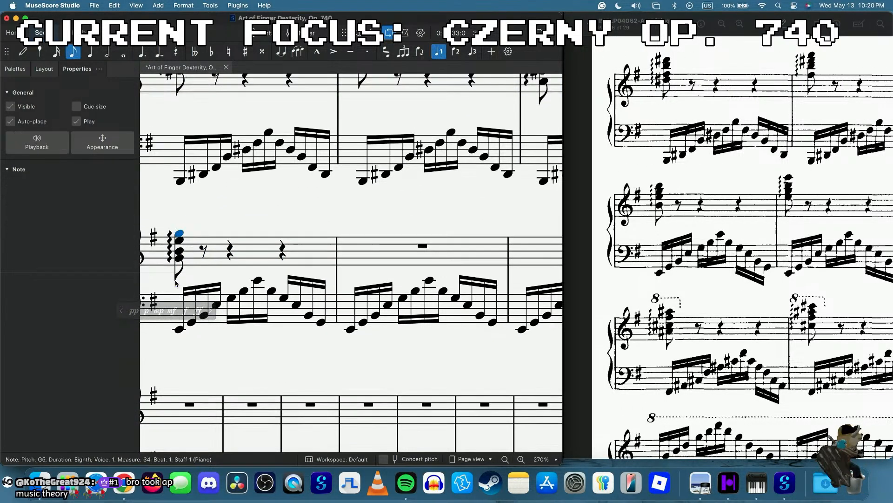
- Raise the lowest note of measure 34's upper-staff arpeggiated chord to B5 and play back the score
scroll(260, 268, left, 4)
click(263, 267)
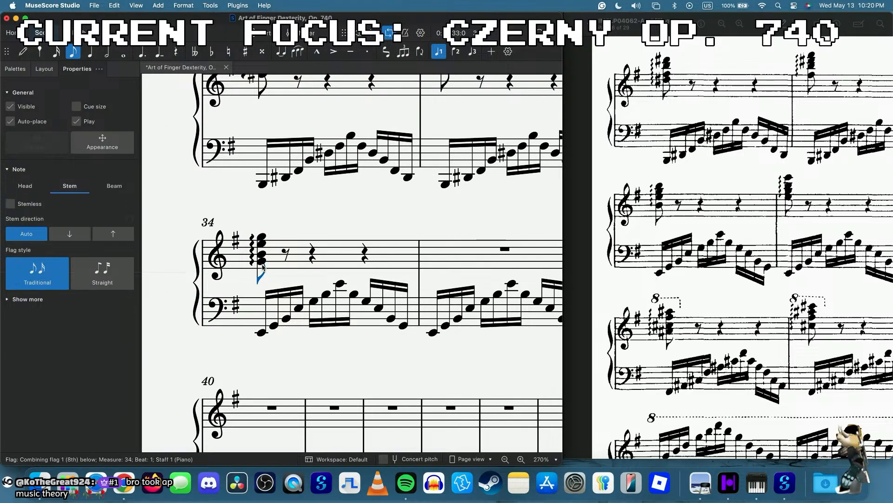
key(alt+3)
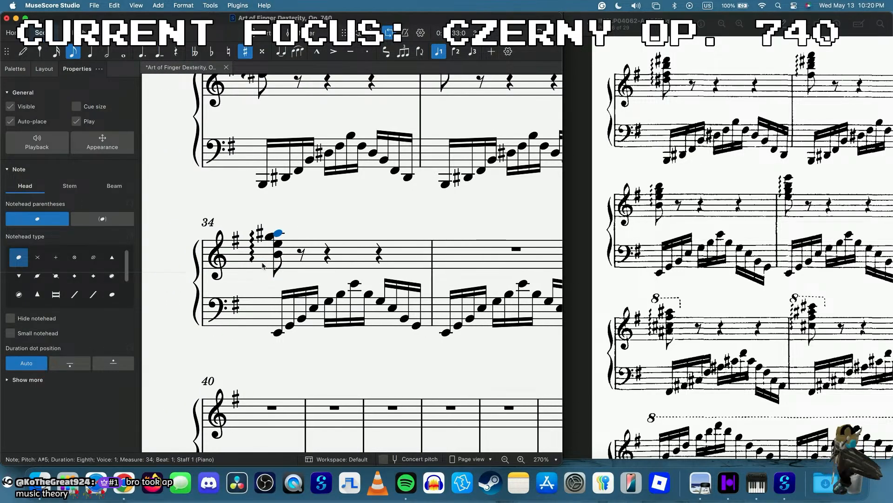
key(space)
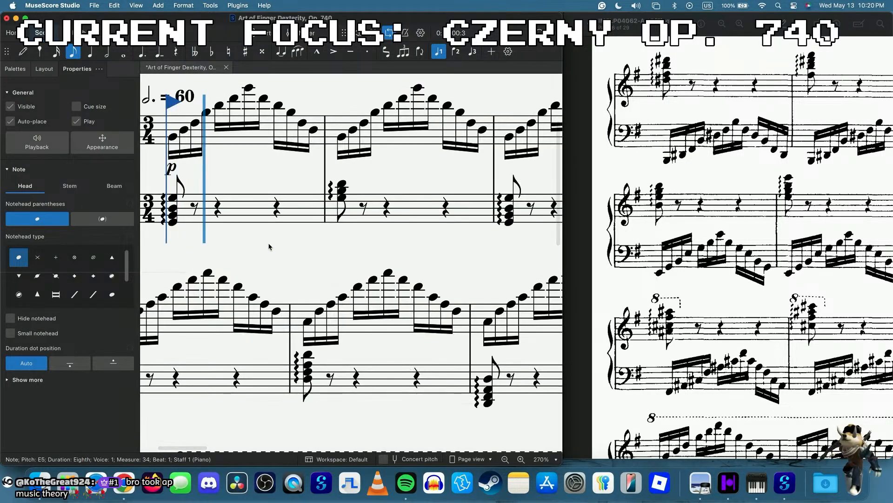
key(space)
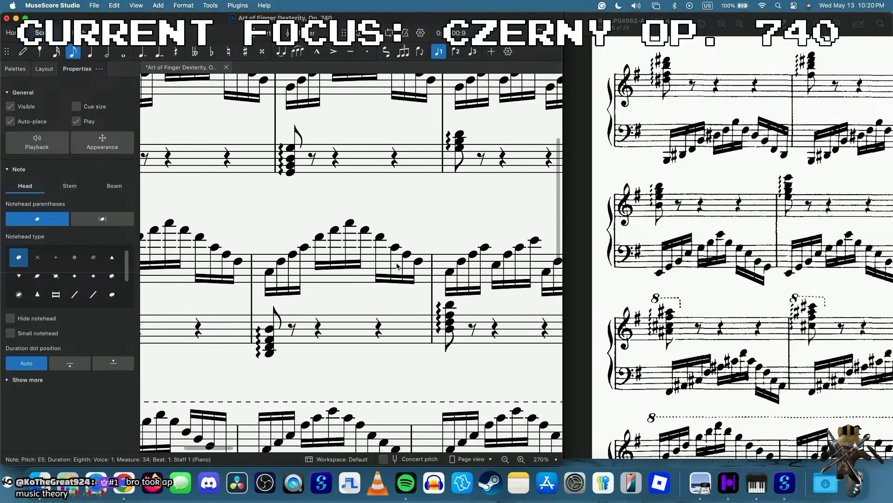
- Open the playback options for automatic score panning, and play back measure 34 from its upper-staff chord
click(420, 33)
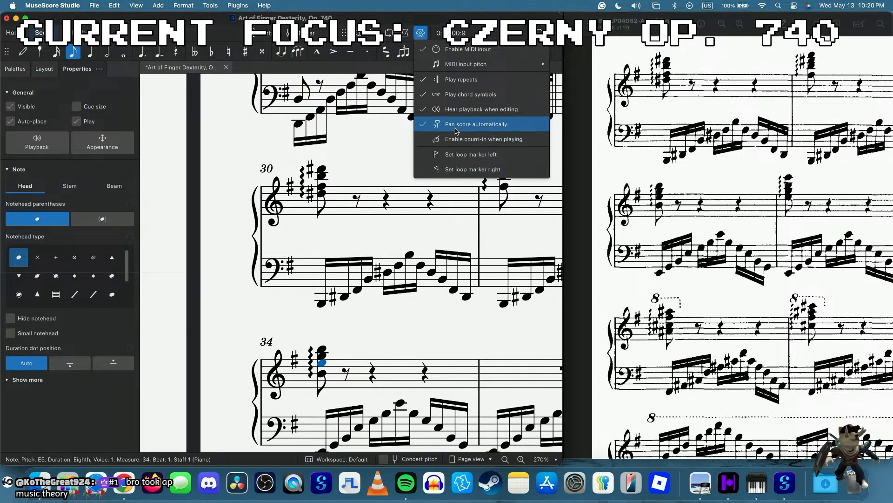
click(392, 207)
scroll(392, 206, down, 5)
scroll(392, 206, up, 5)
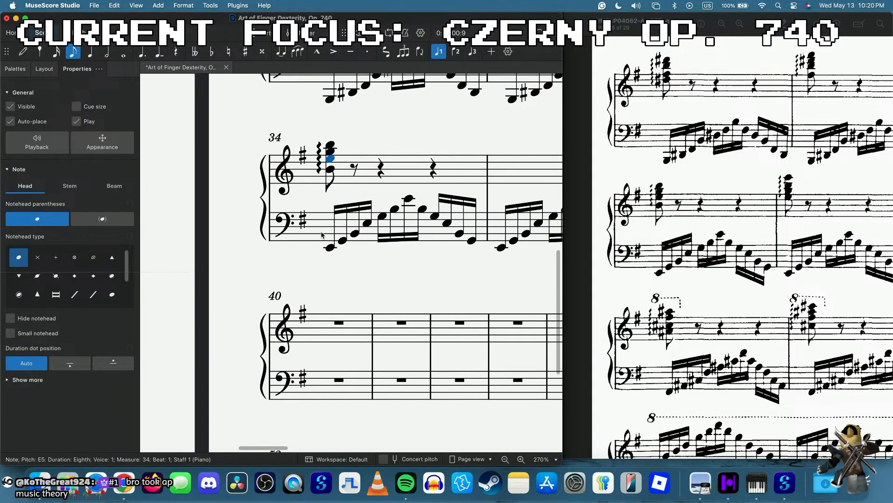
click(331, 170)
key(space)
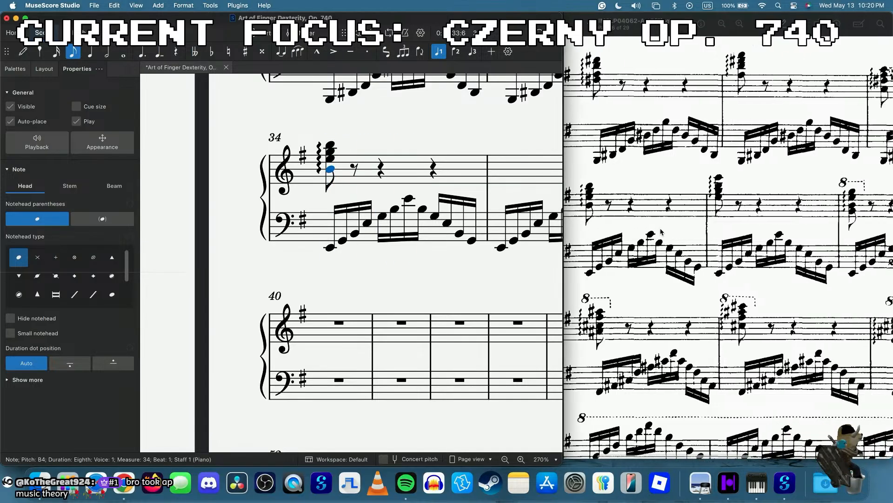
- Copy measure 34's upper-staff chord and rests into the upper staff of measure 35
scroll(279, 182, right, 5)
scroll(279, 182, up, 1)
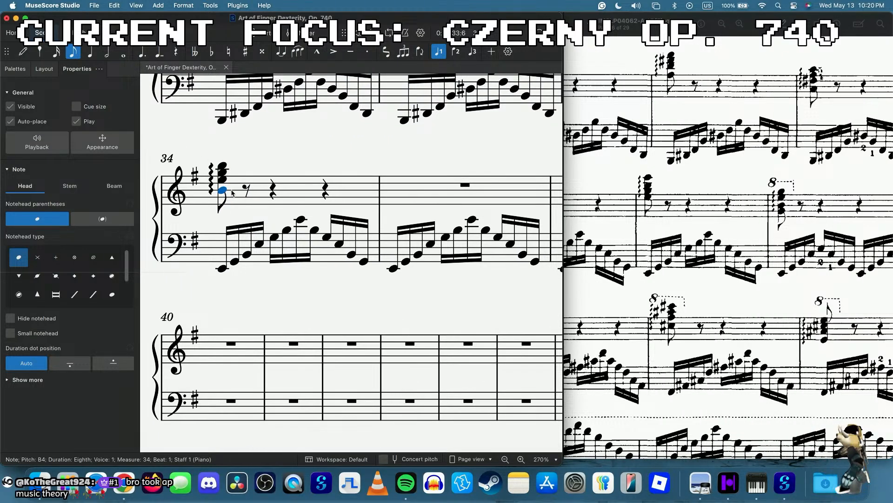
click(287, 196)
key(ctrl+c)
click(419, 195)
key(ctrl+v)
- Raise the lowest note of measure 35's upper-staff chord to E6 and play the measure back
click(395, 189)
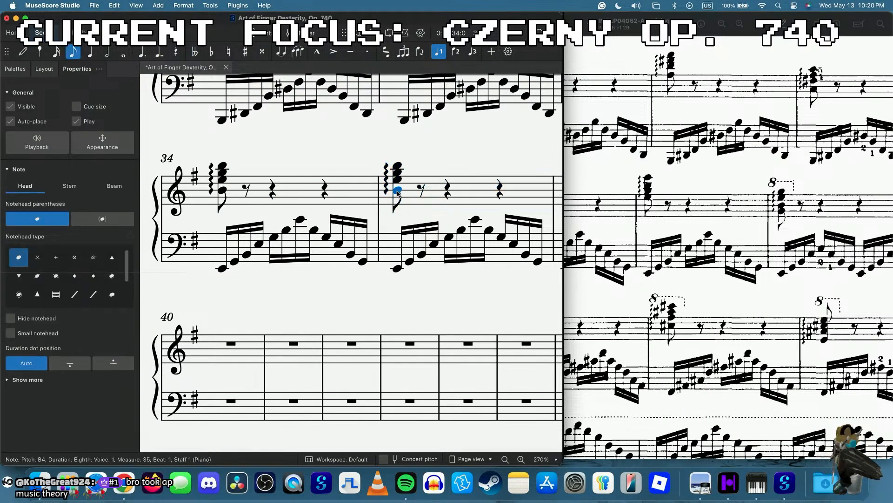
drag(395, 189, 398, 158)
key(ctrl+z)
key(Escape)
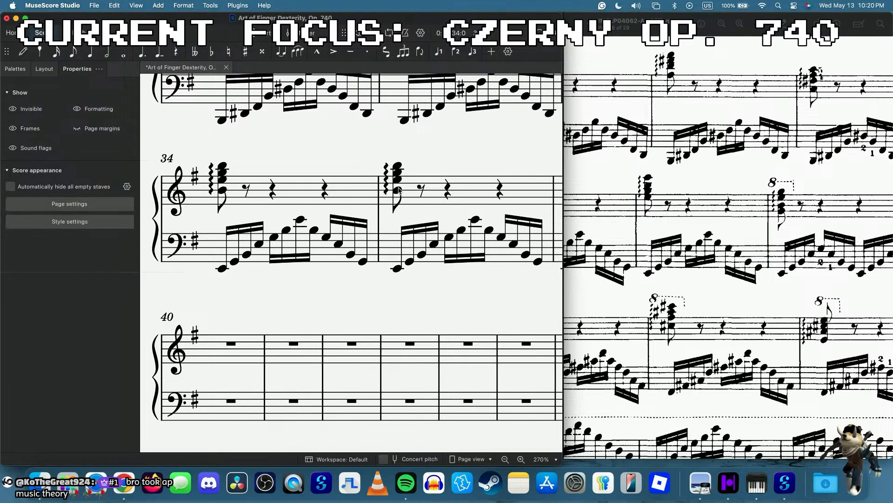
click(398, 191)
drag(399, 196, 410, 159)
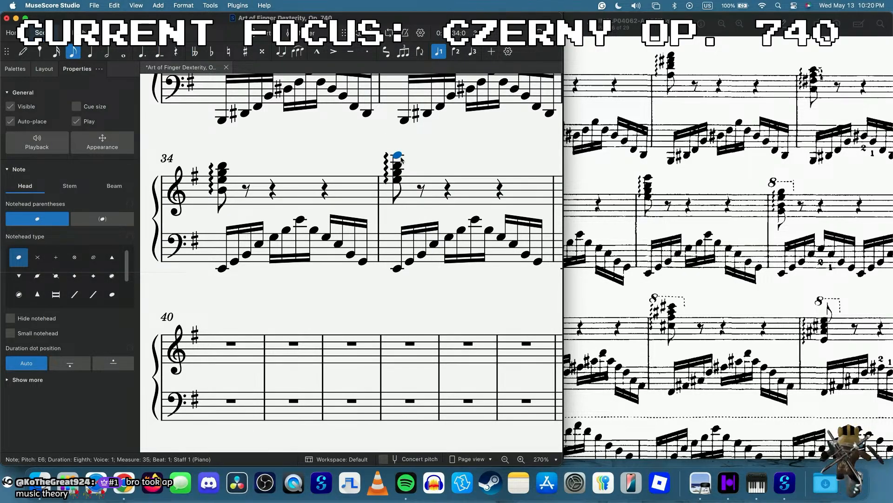
key(space)
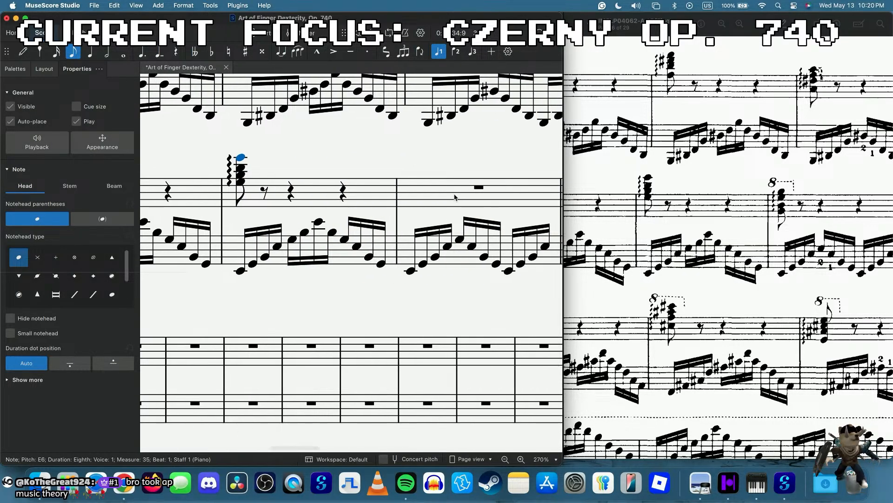
- Copy measure 33's upper-staff chord and rests into measure 36 and delete the f dynamic copied with them
click(454, 197)
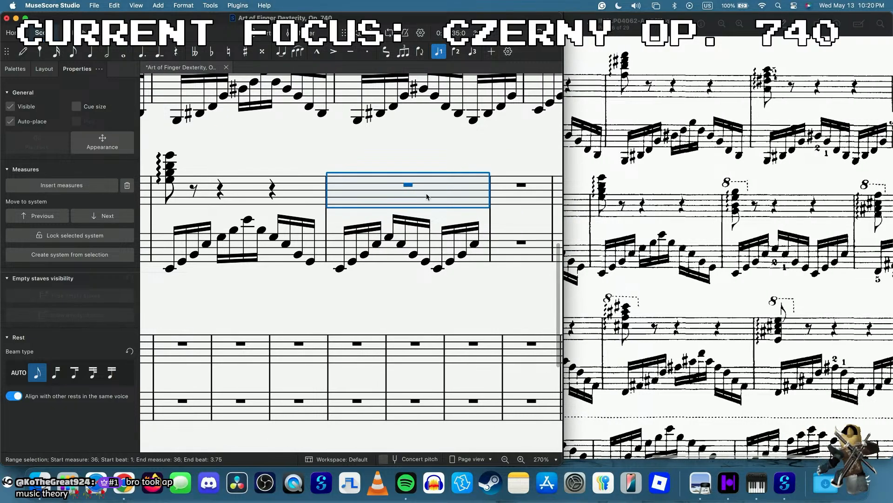
scroll(377, 192, left, 5)
scroll(314, 193, right, 7)
scroll(313, 193, up, 4)
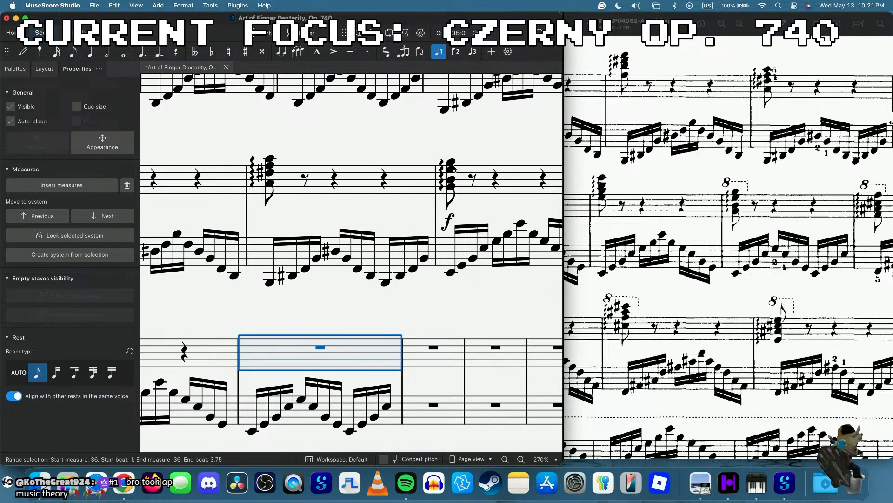
click(470, 178)
click(490, 179)
click(350, 348)
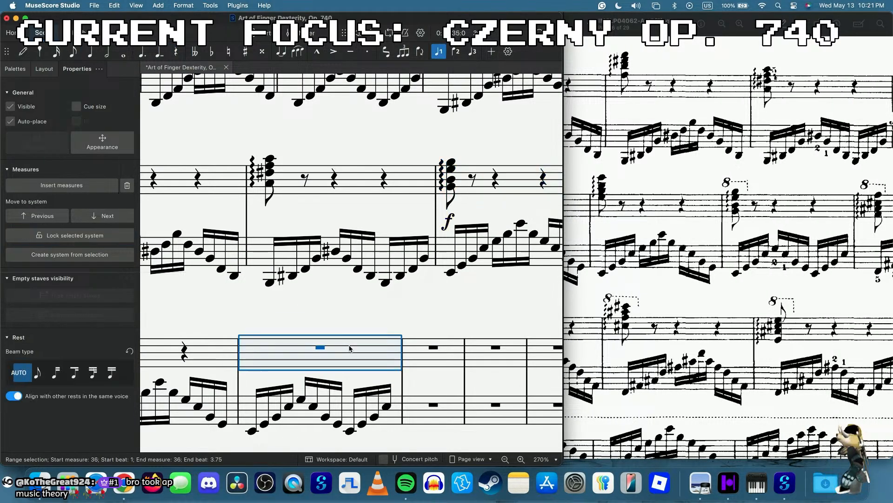
key(super+v)
key(Escape)
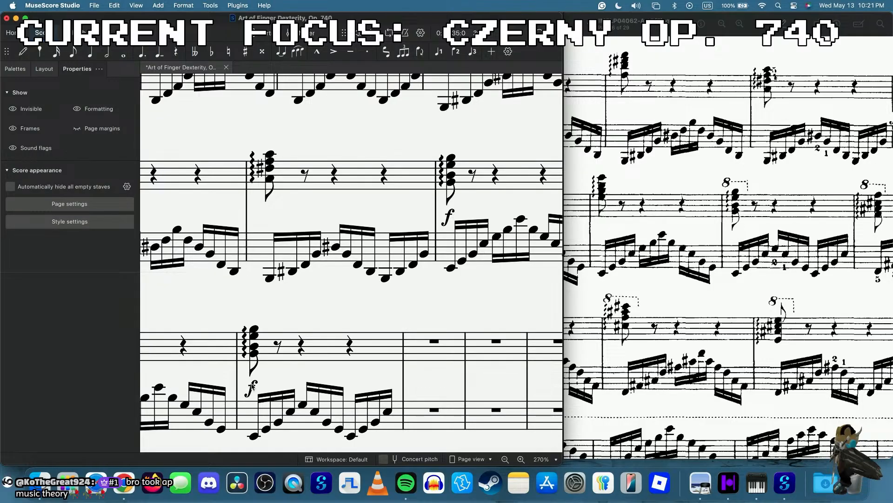
click(251, 387)
key(Delete)
- Add an 8va line above measure 36's upper-staff chord and play the measure back
click(254, 335)
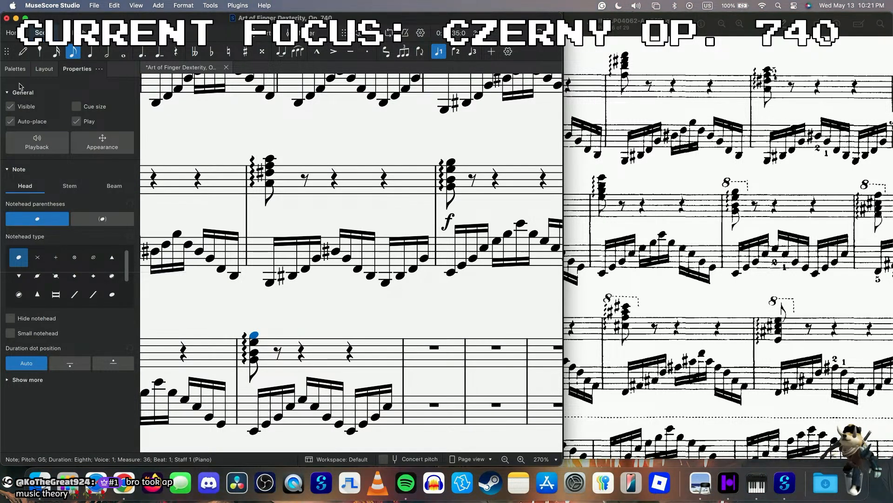
click(15, 68)
click(26, 297)
click(46, 312)
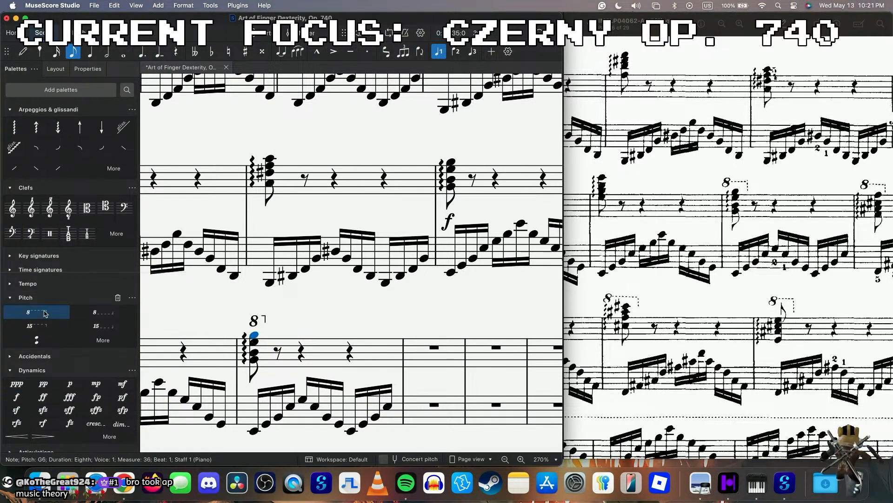
key(space)
key(space)
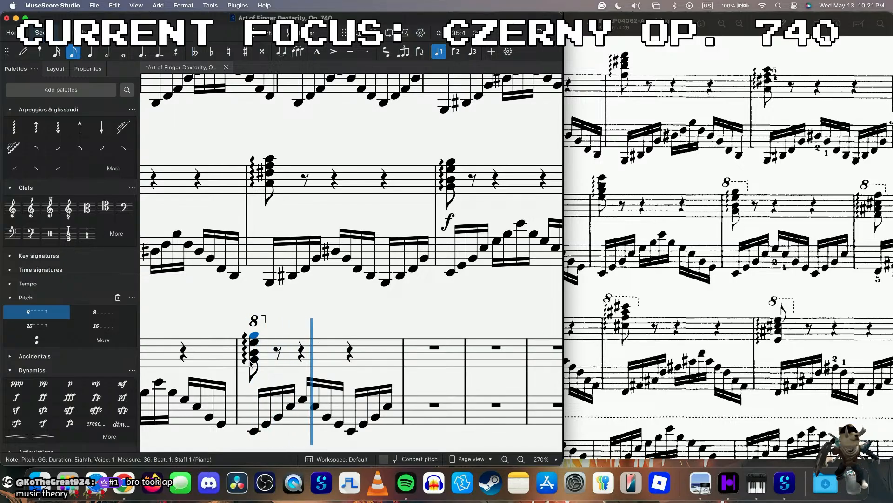
- Extend the start of measure 36's 8va line back over the arpeggio sign and shift the line slightly upward, checking by playback
scroll(259, 333, up, 5)
click(252, 293)
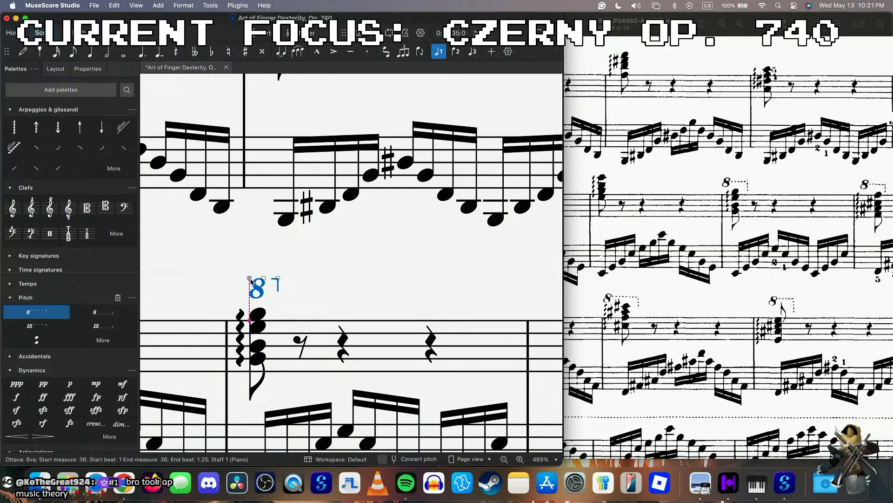
drag(251, 281, 234, 283)
click(252, 315)
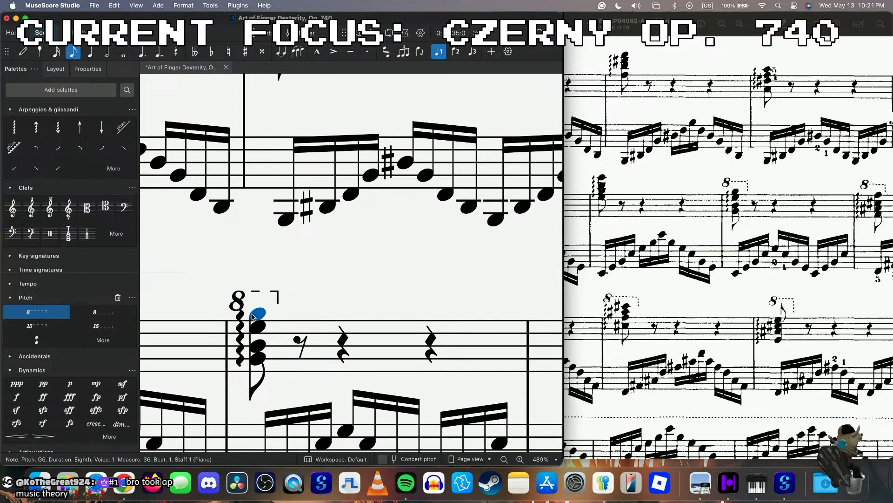
key(space)
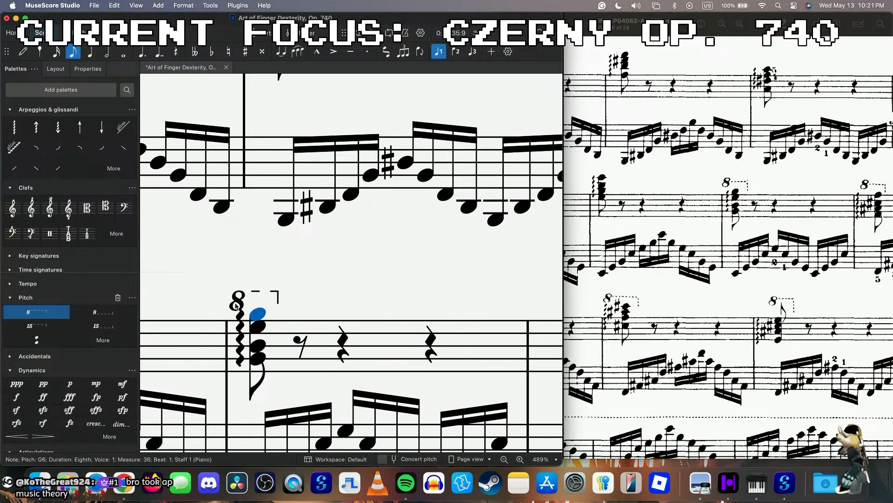
click(237, 304)
click(258, 317)
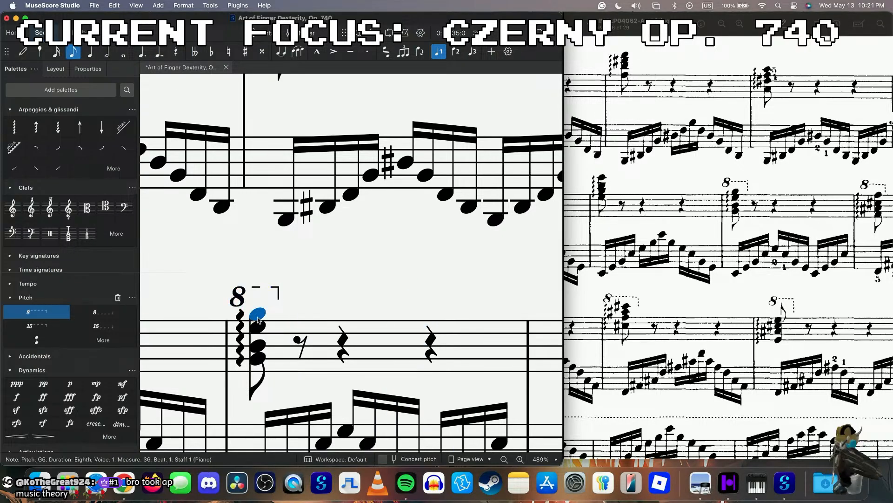
- Duplicate measure 36's upper-staff chord, rests and 8va line into the upper staff of measure 37
scroll(258, 320, down, 5)
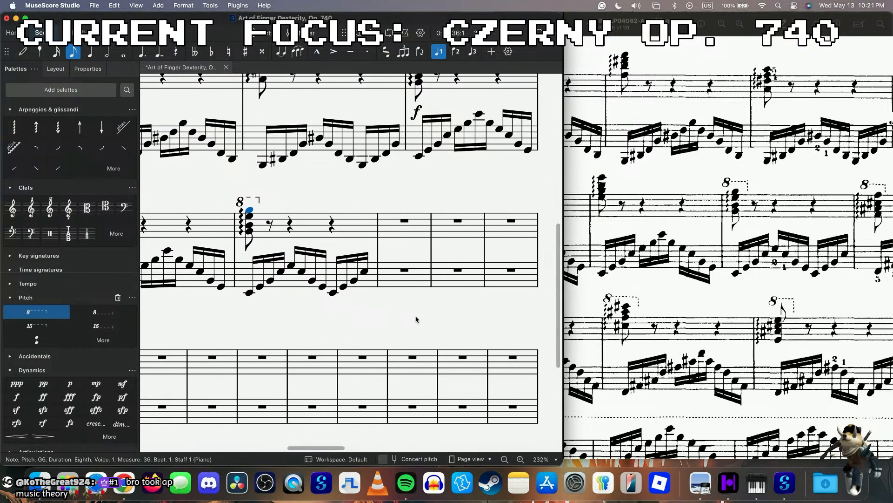
scroll(697, 312, down, 5)
scroll(432, 270, right, 2)
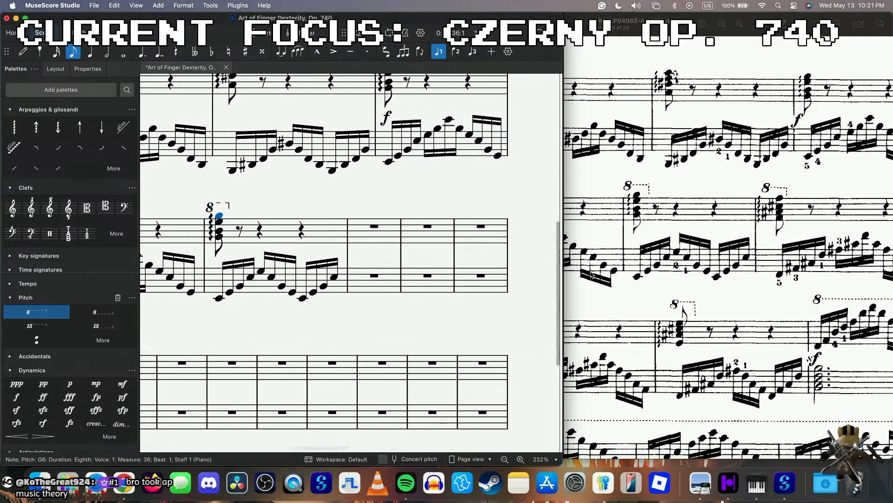
scroll(343, 244, right, 3)
click(334, 243)
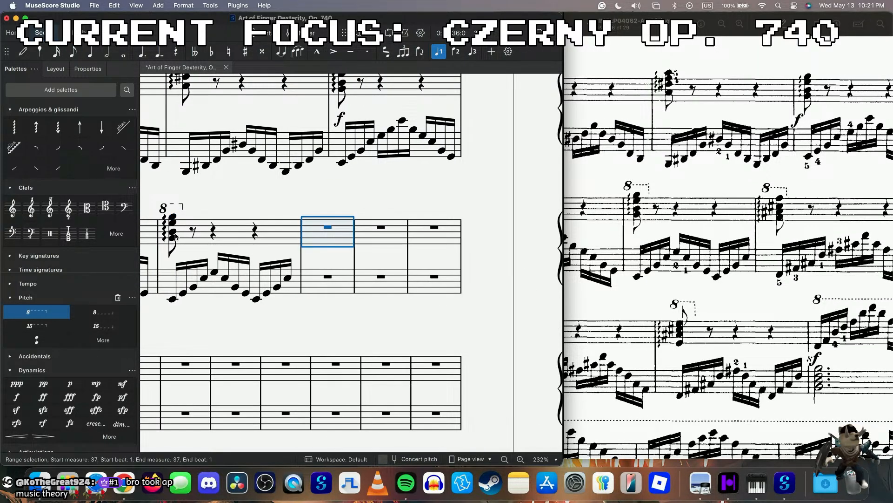
click(200, 235)
key(r)
scroll(321, 224, up, 5)
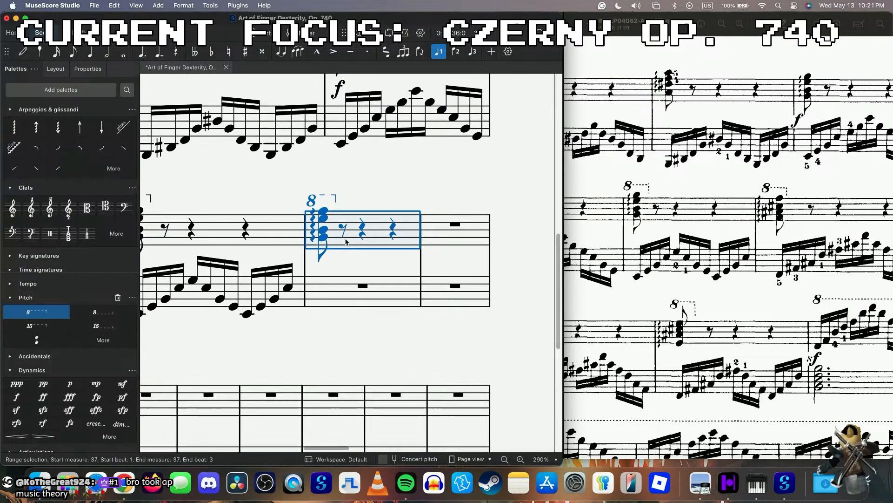
- Change measure 37's upper-staff chord to F#5, A#5, C#6 and F#6 under the 8va line, checking it by playback
click(314, 191)
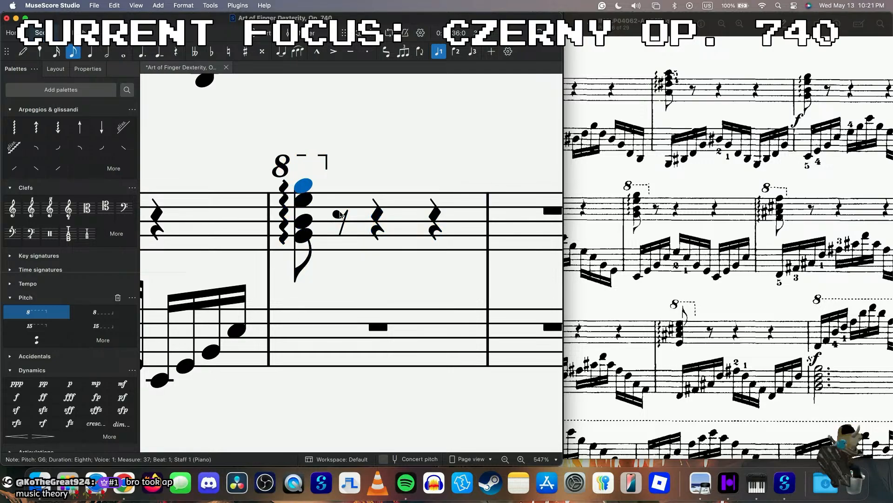
key(Down)
drag(296, 201, 299, 236)
key(Up)
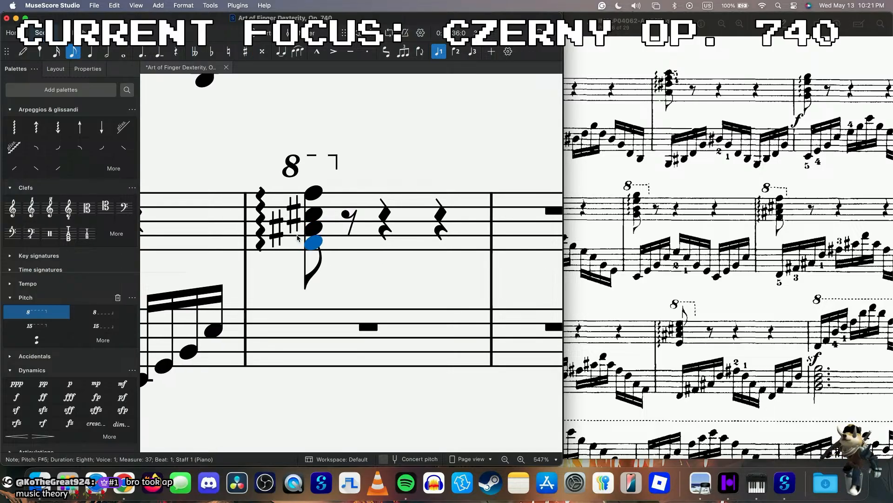
key(space)
key(space)
scroll(375, 263, down, 5)
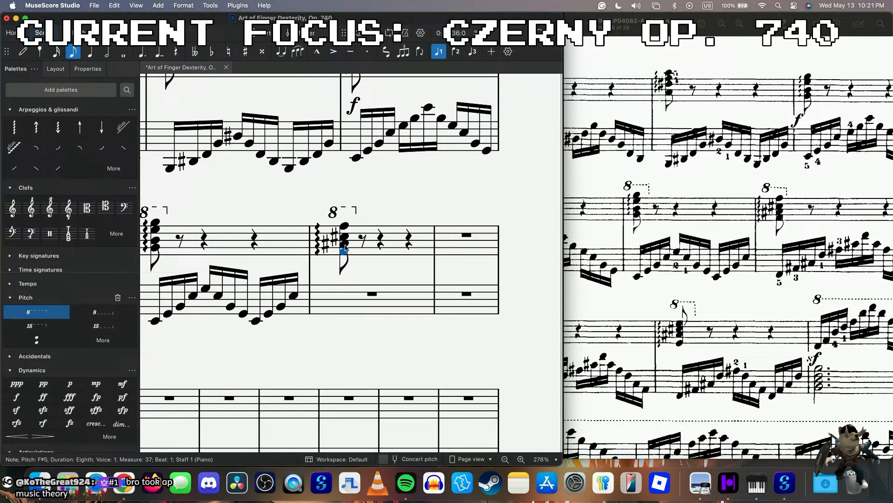
drag(346, 247, 347, 238)
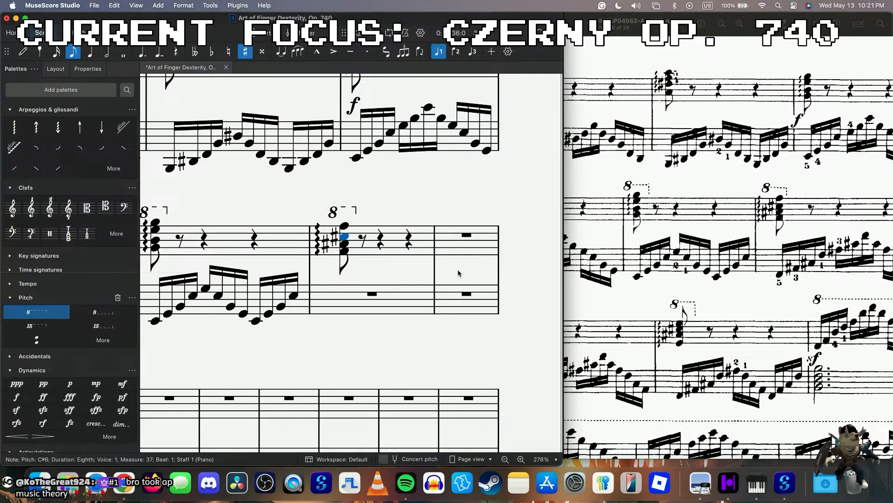
- Add a system break after measure 37 to match the scanned score
scroll(535, 298, down, 2)
scroll(530, 295, right, 5)
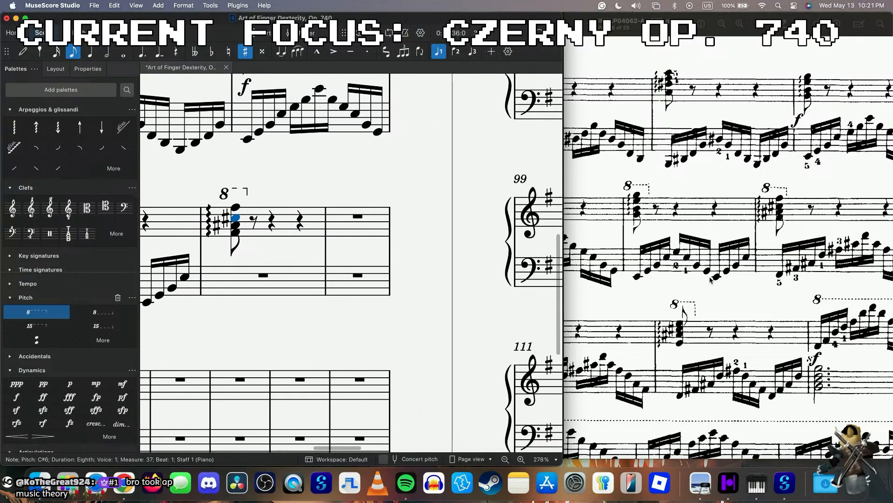
scroll(790, 280, right, 3)
click(311, 238)
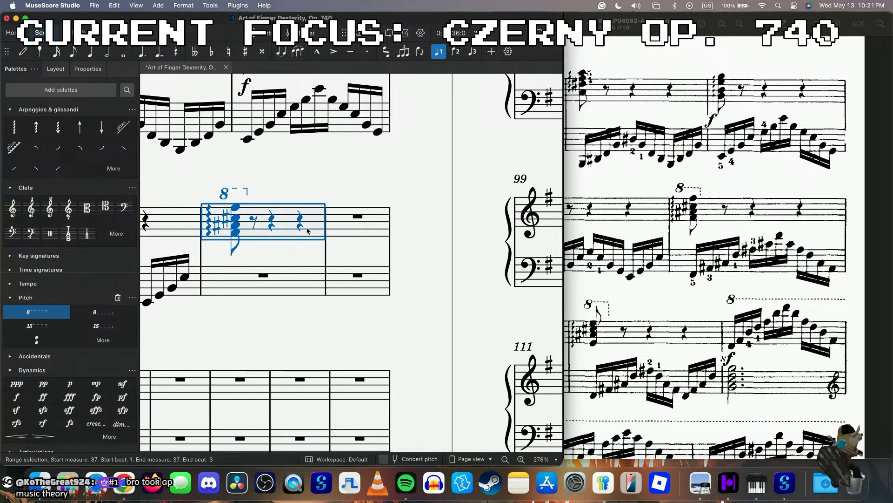
key(Return)
- Enter the sixteenth notes F#2, A#2, C#3 and F#3 on beat 1 of measure 37's lower staff
click(332, 293)
scroll(328, 292, left, 3)
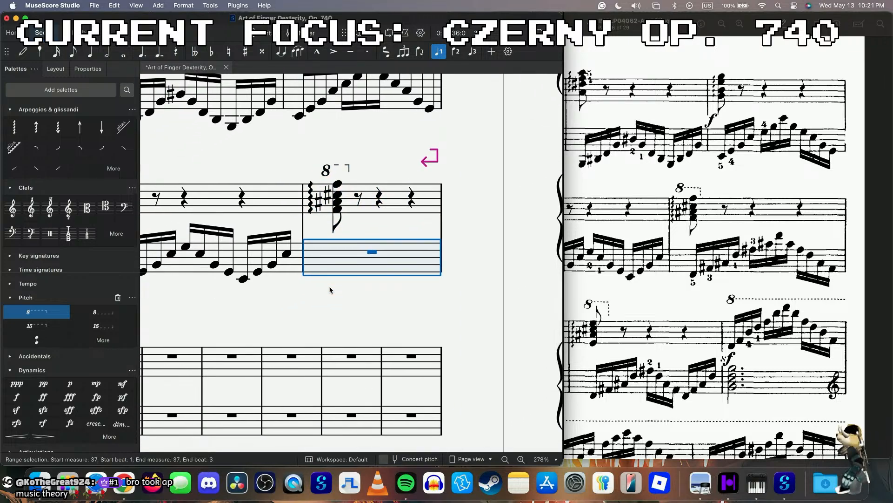
key(n)
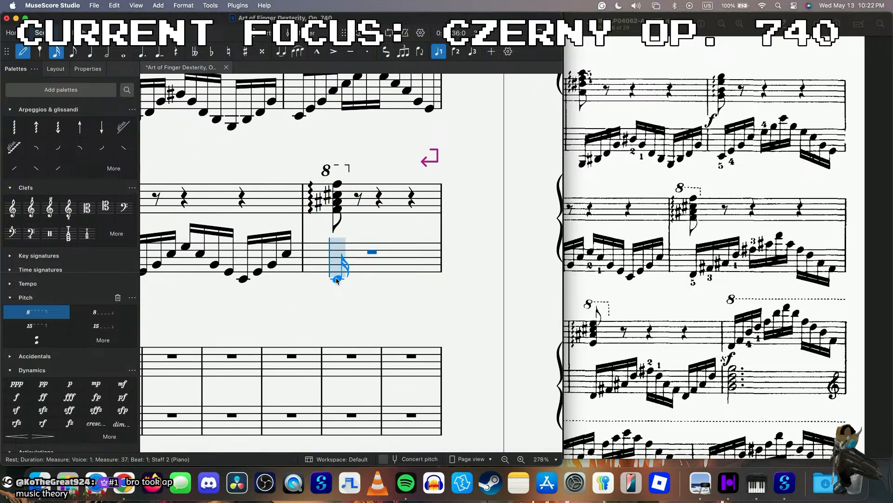
click(338, 279)
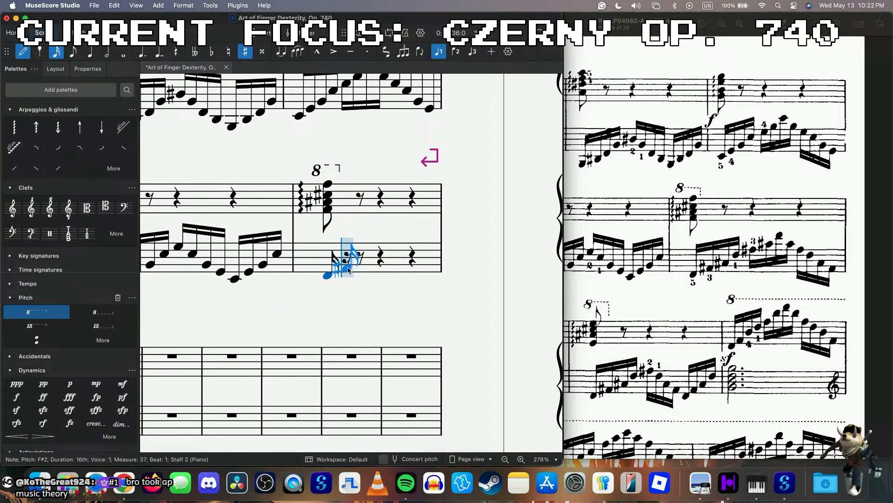
click(349, 269)
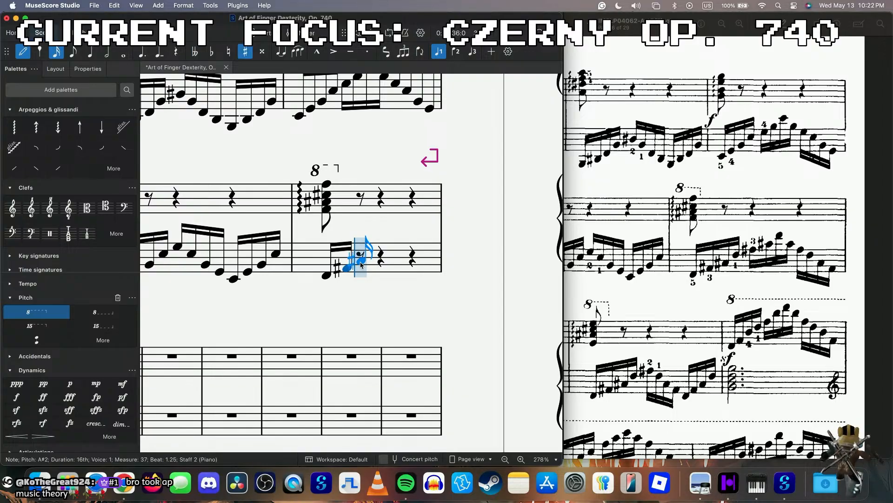
click(361, 261)
click(370, 254)
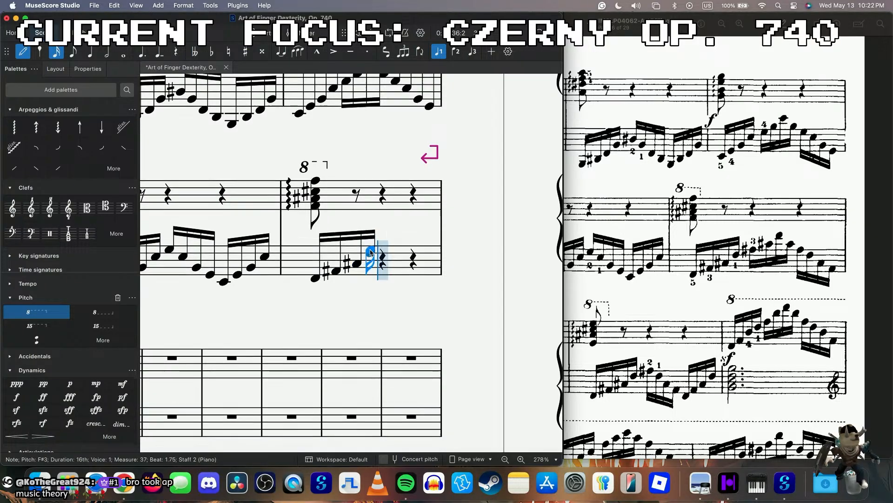
- Complete measure 37's lower staff with the sixteenths A#3, C#4, F#4, C#4, A#3, F#3, C#3 and A#2
click(384, 241)
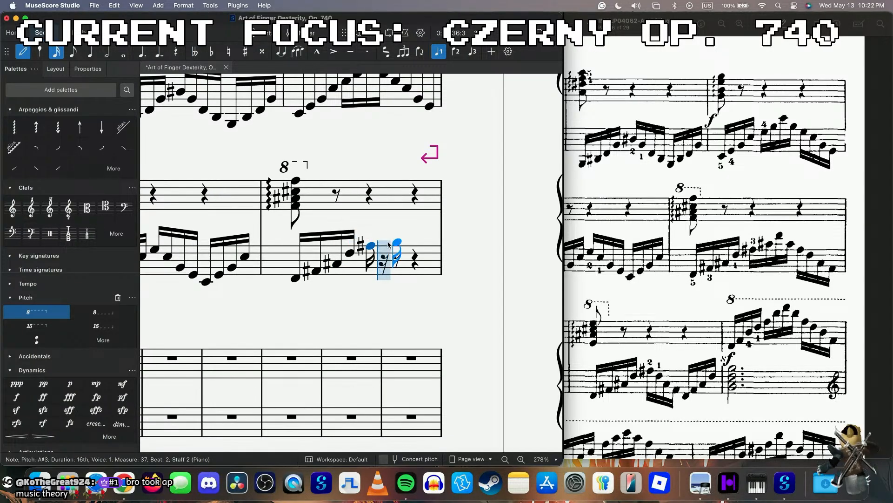
click(386, 240)
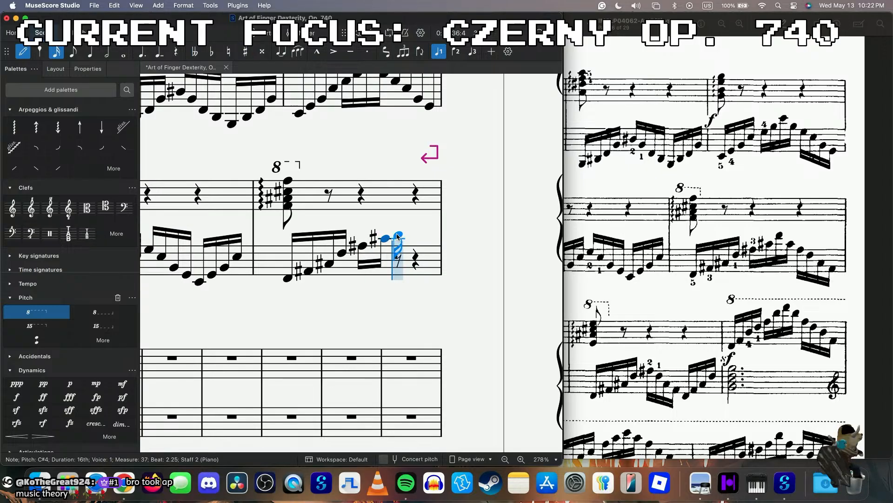
click(398, 229)
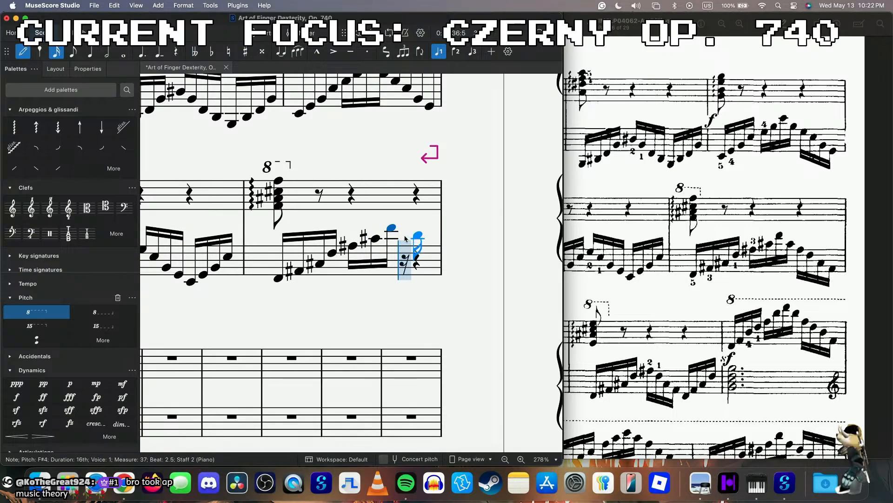
click(411, 239)
click(426, 247)
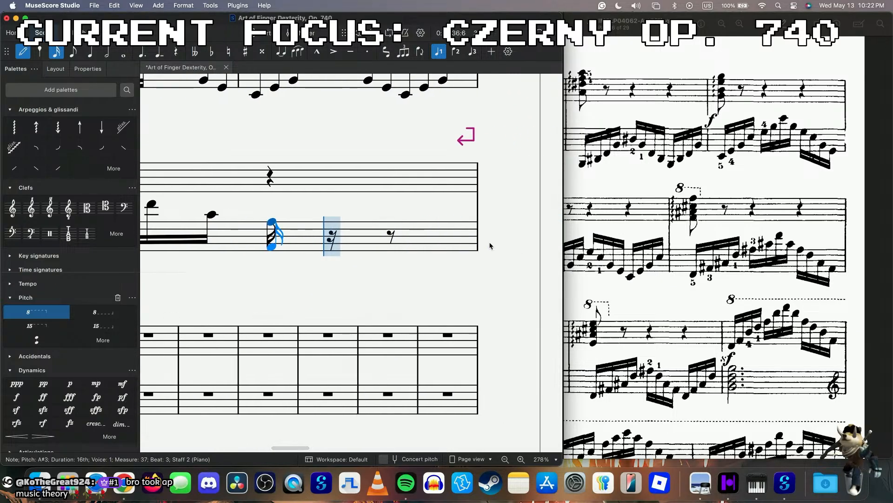
click(391, 239)
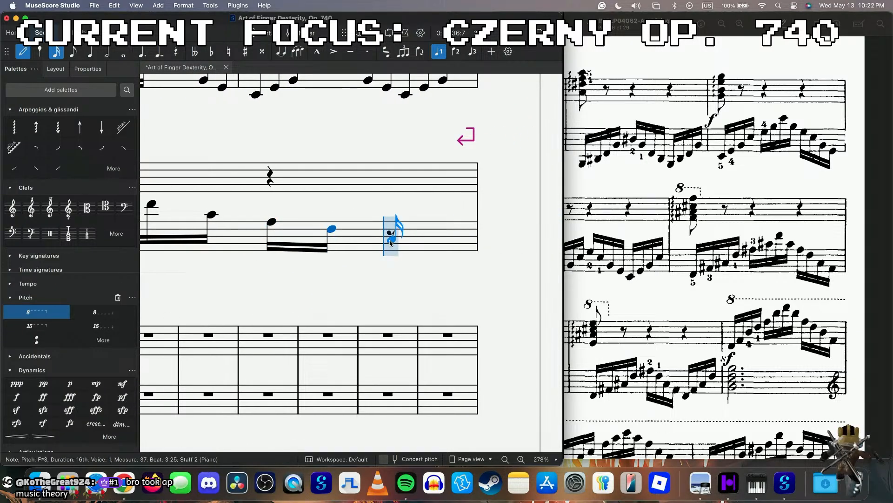
click(417, 252)
key(Escape)
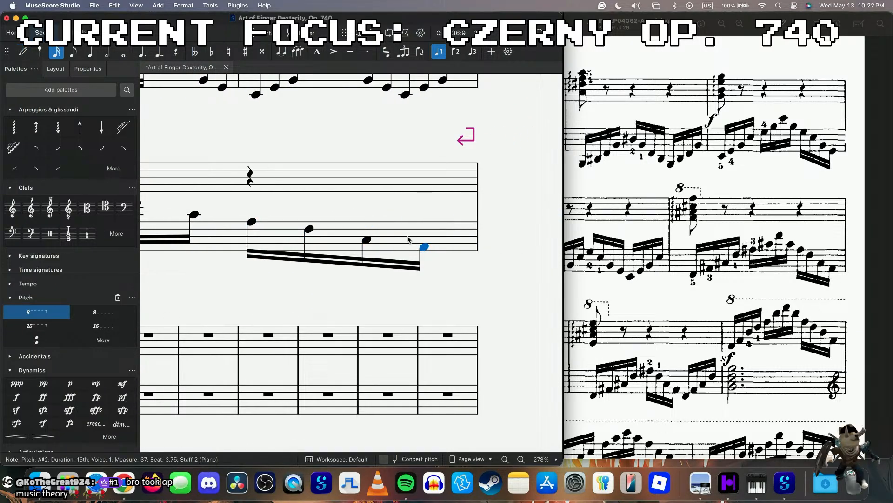
- Lock the system containing measures 34 to 37
click(396, 229)
click(87, 68)
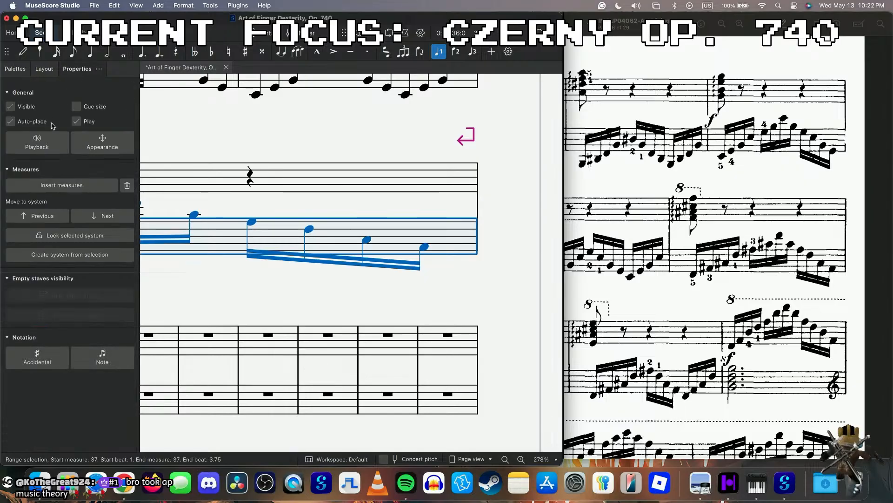
click(34, 211)
click(74, 235)
- Play back the system from measure 34 and again from measure 36 to check it against the scan
scroll(348, 183, down, 5)
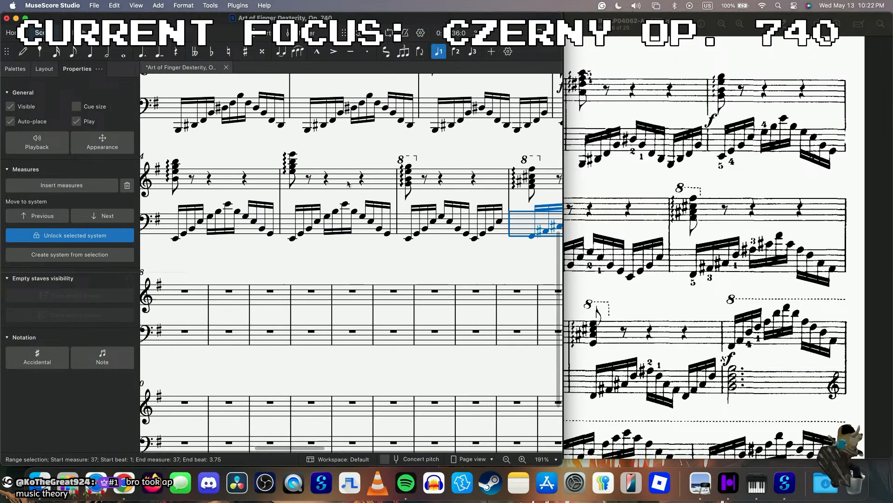
scroll(348, 183, left, 4)
click(355, 226)
scroll(356, 228, down, 4)
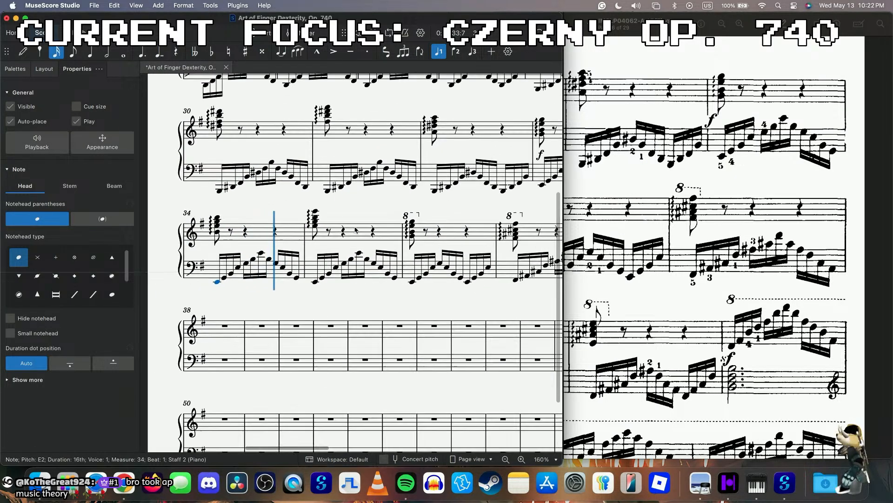
scroll(356, 228, right, 1)
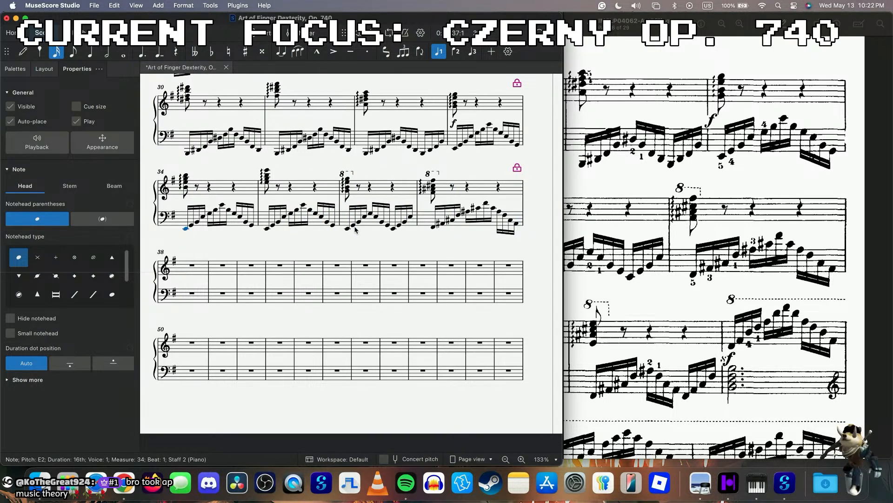
click(346, 229)
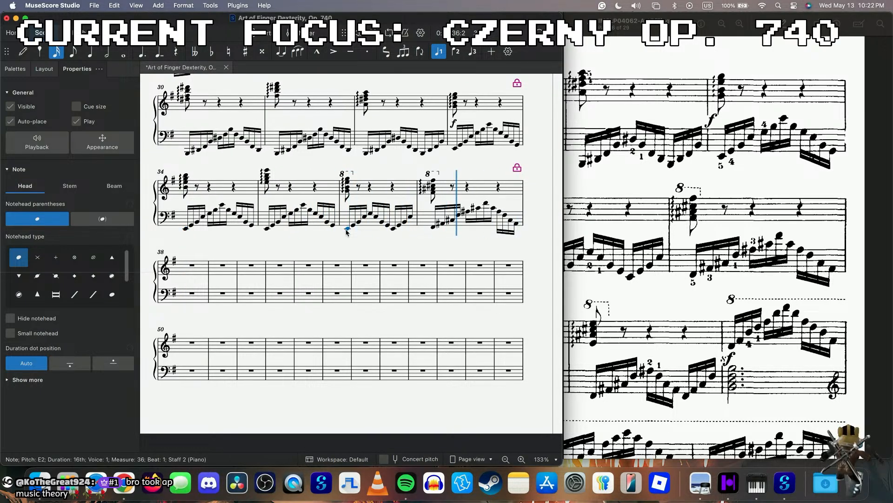
scroll(656, 235, left, 2)
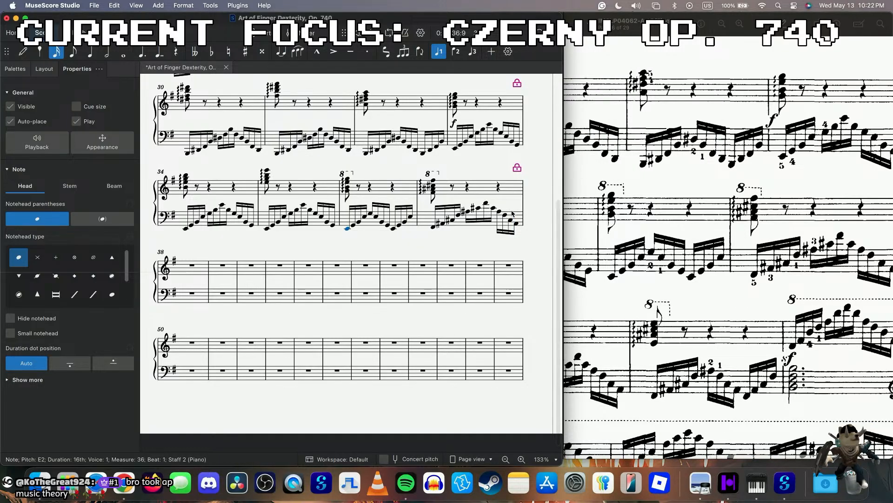
- Copy measure 37's lower-staff arpeggio into the lower staff of measures 38 and 39
click(515, 216)
scroll(697, 240, left, 6)
scroll(697, 240, down, 3)
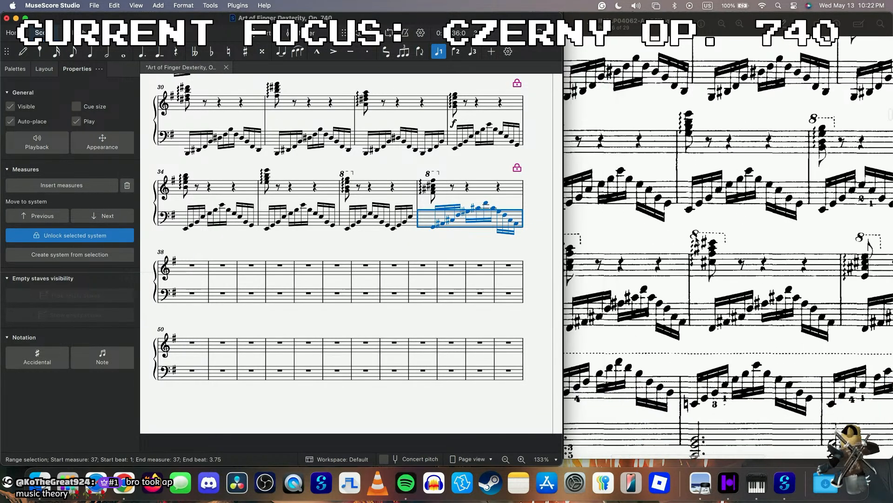
click(185, 299)
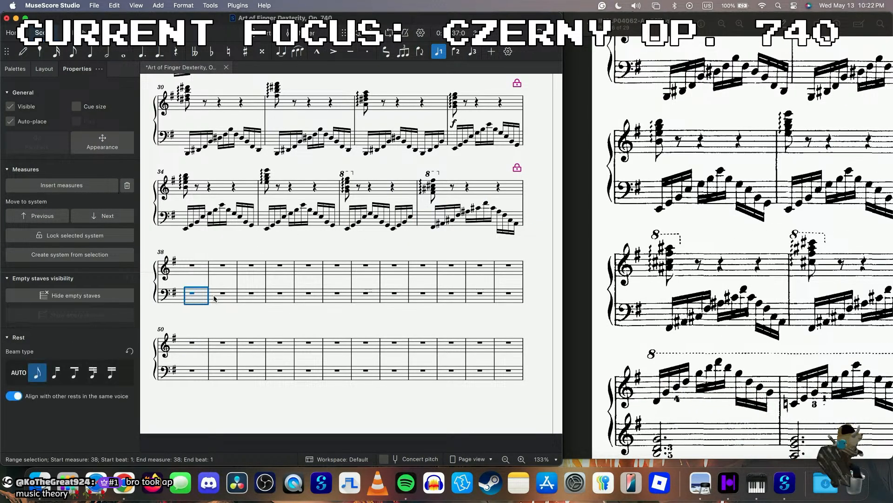
key(ctrl+v)
scroll(746, 289, right, 6)
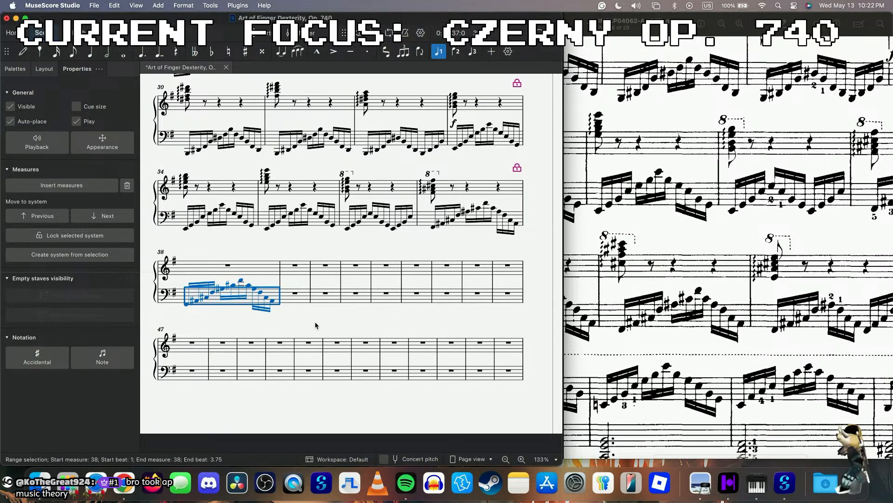
click(297, 293)
key(ctrl+v)
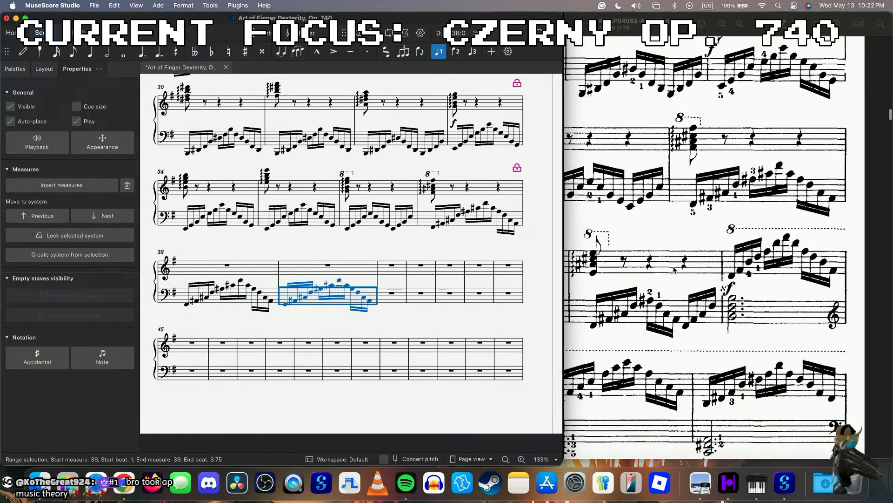
- Copy the first four lower-staff sixteenths of measure 39 to beats 1 and 3 of measure 40
scroll(439, 291, down, 1)
scroll(439, 292, down, 1)
scroll(365, 279, up, 4)
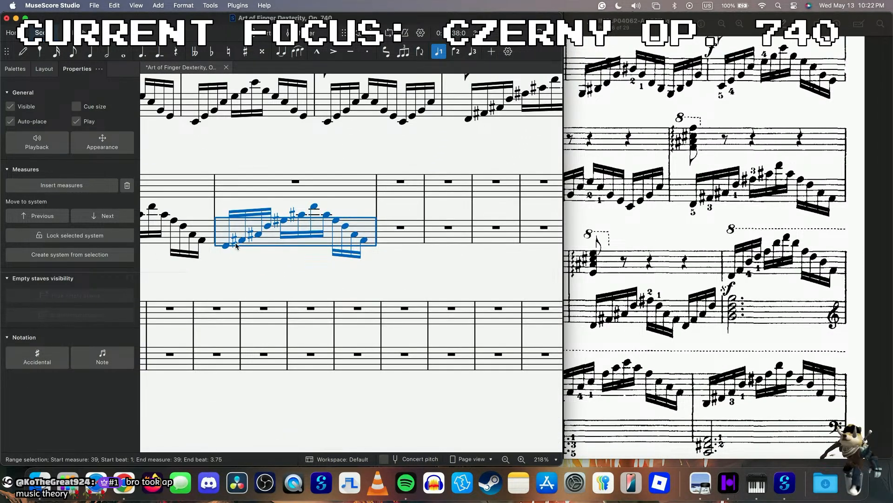
click(226, 245)
shift+click(272, 227)
key(ctrl+c)
click(404, 238)
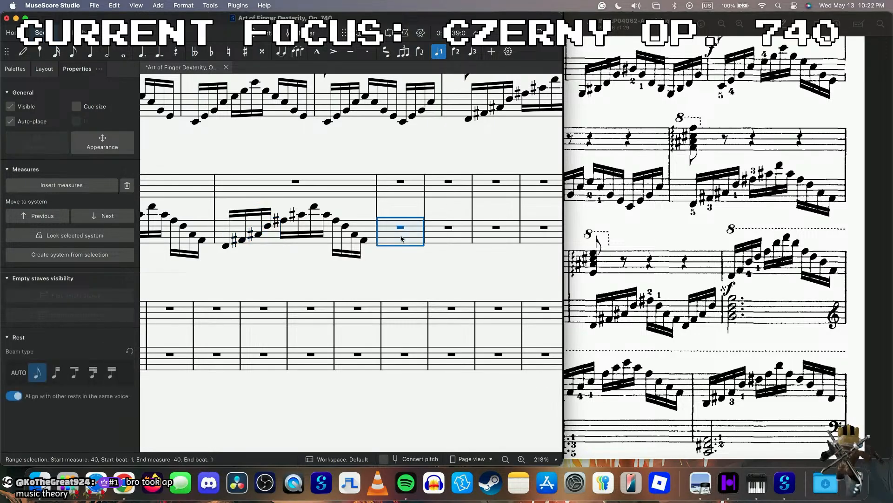
key(ctrl+v)
click(458, 230)
key(ctrl+v)
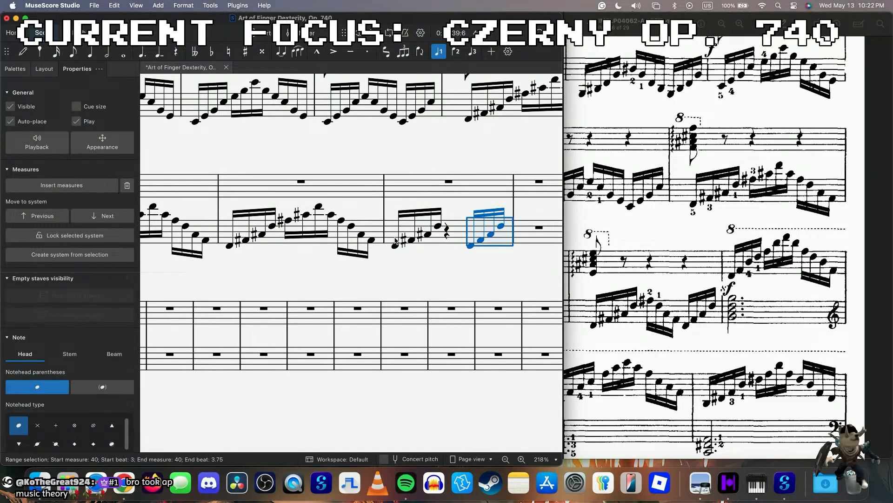
- Copy measure 39's last four lower-staff sixteenths to beat 2 of measure 40, checking the measure by playback
click(343, 222)
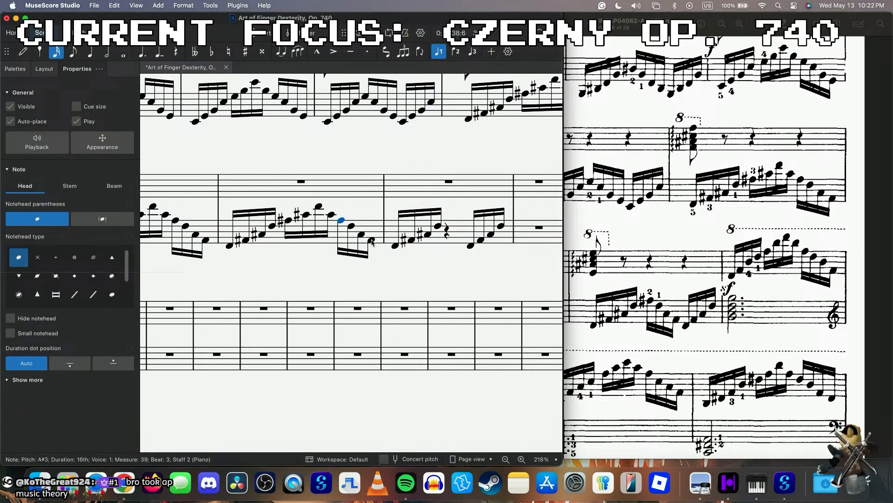
shift+click(372, 241)
key(ctrl+c)
click(446, 230)
key(ctrl+v)
click(388, 245)
key(space)
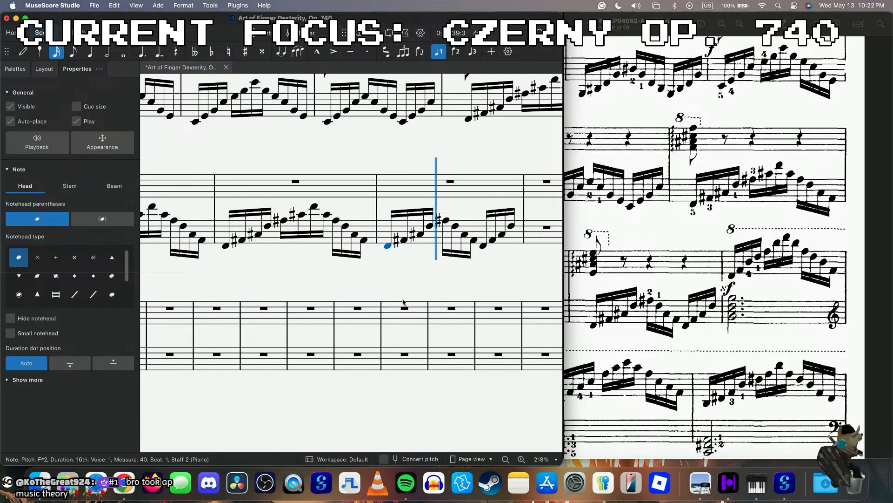
key(space)
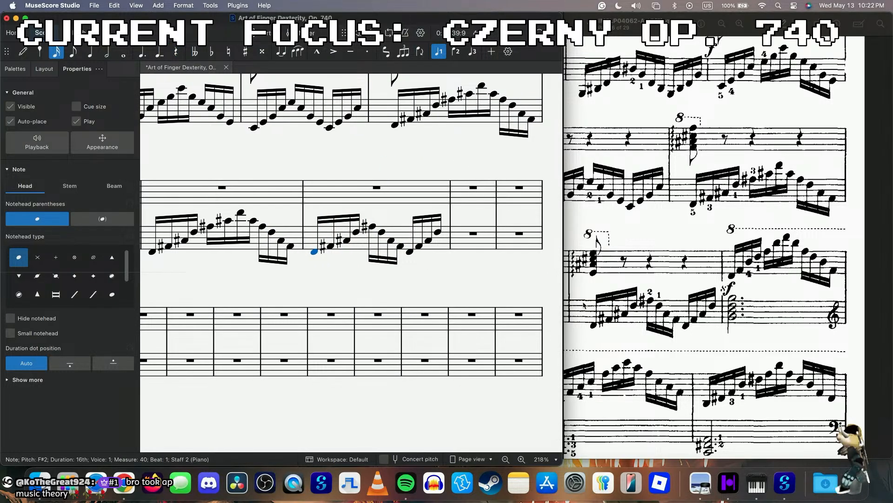
- Enter a dotted half-note chord of B2, D3, G3 and B3 in the lower staff of measure 41
scroll(512, 289, right, 2)
click(431, 246)
key(n)
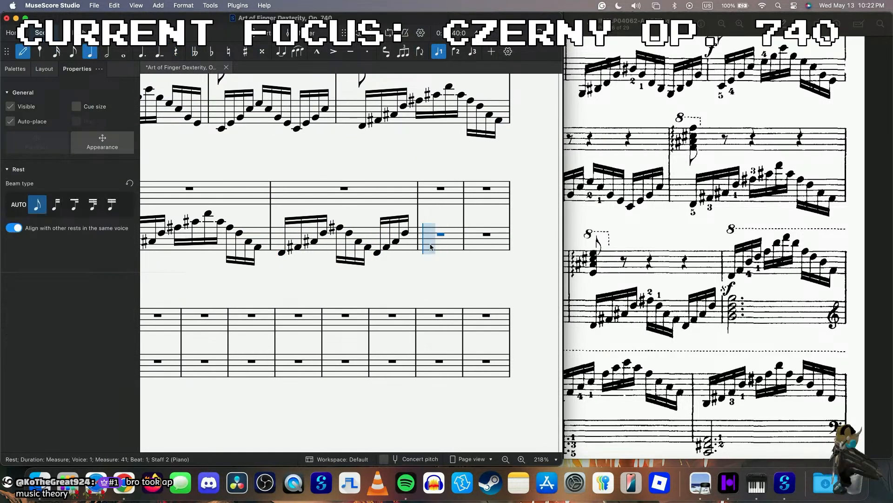
key(6)
key(period)
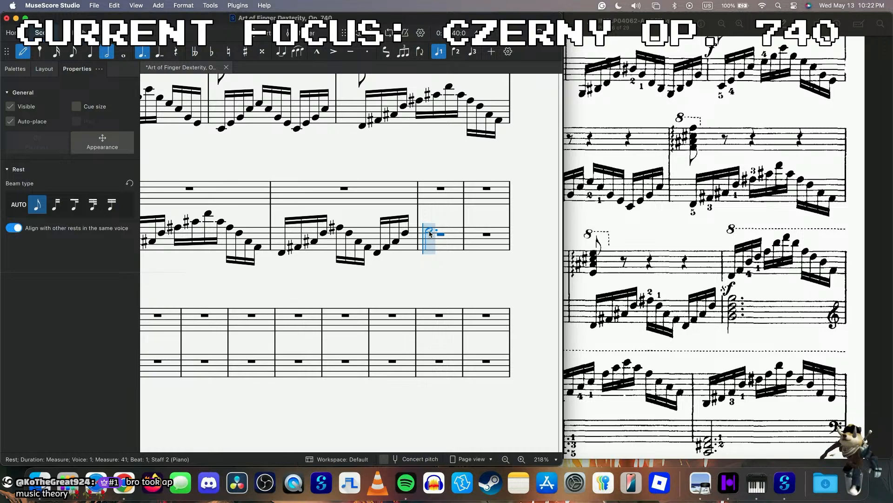
key(g)
key(Up)
key(Up)
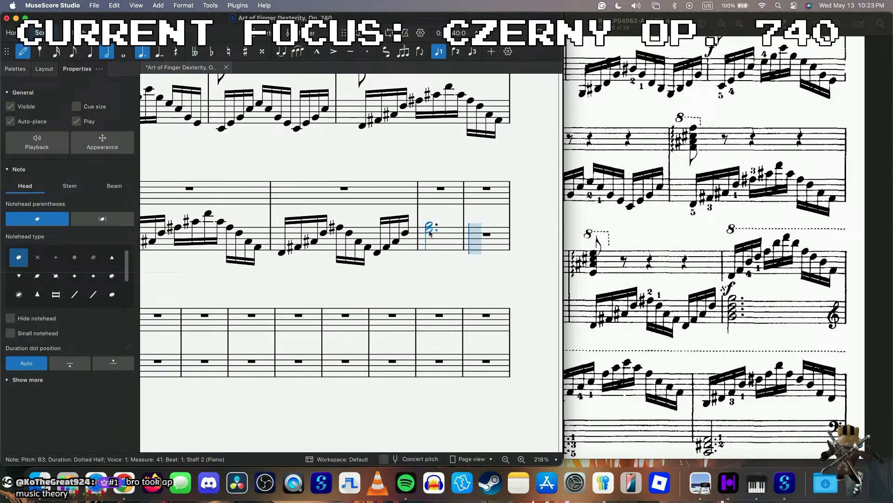
shift+click(431, 240)
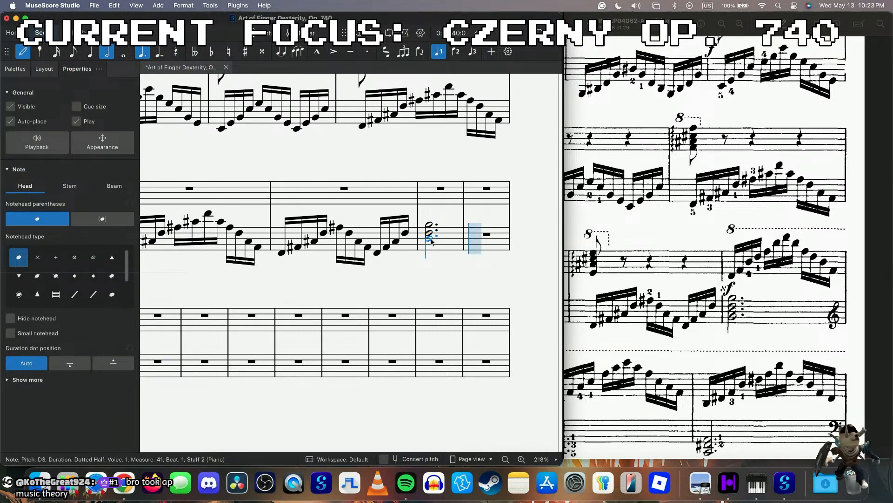
shift+click(432, 246)
key(Escape)
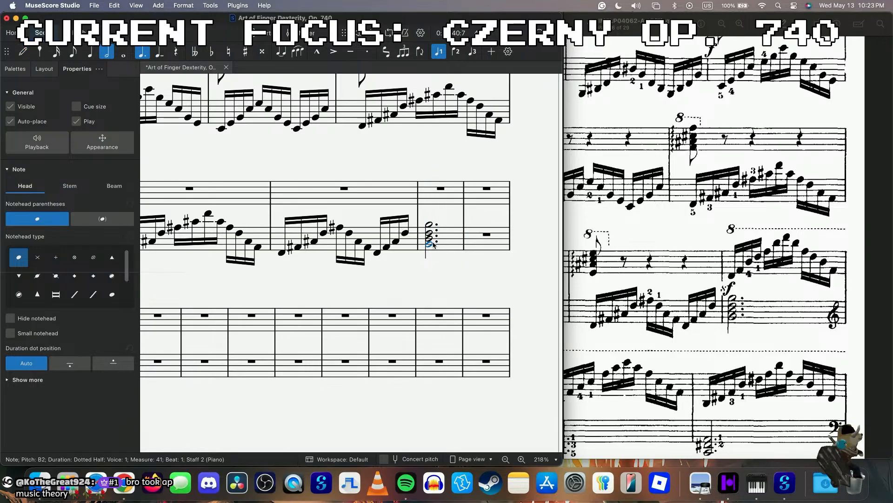
- Check the individual notes of measure 41's lower-staff chord against the scanned score
super+click(430, 239)
click(430, 242)
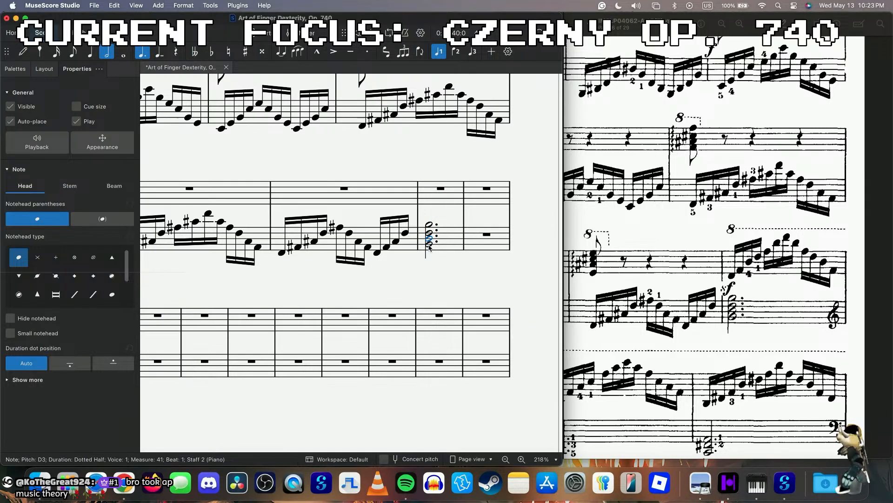
key(alt+Up)
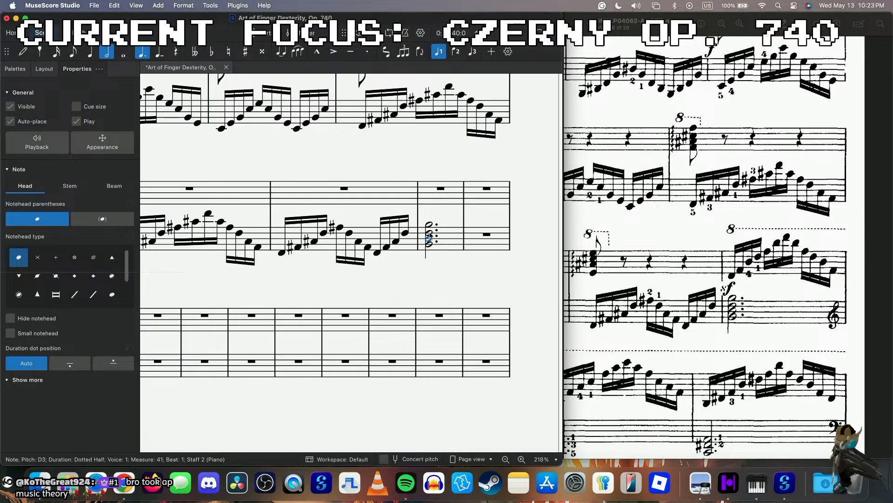
key(alt+Up)
click(429, 243)
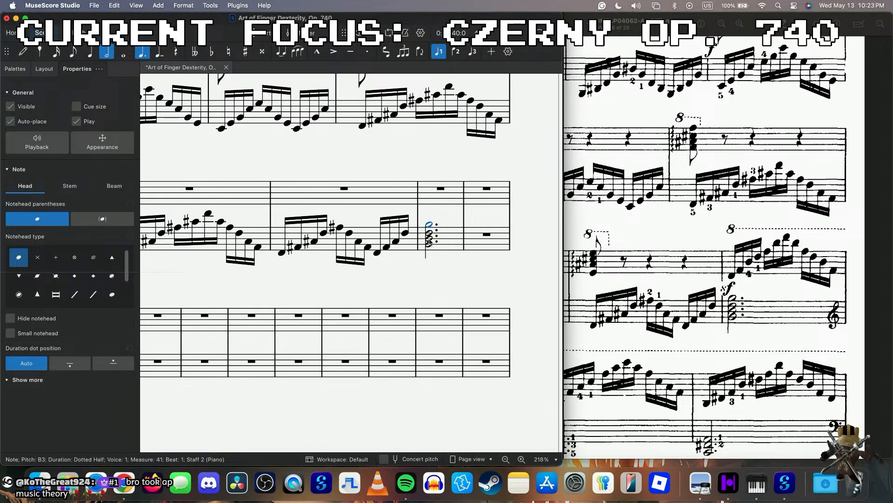
- Check the lower notes of measure 41's lower-staff chord and play it back
key(alt+Up)
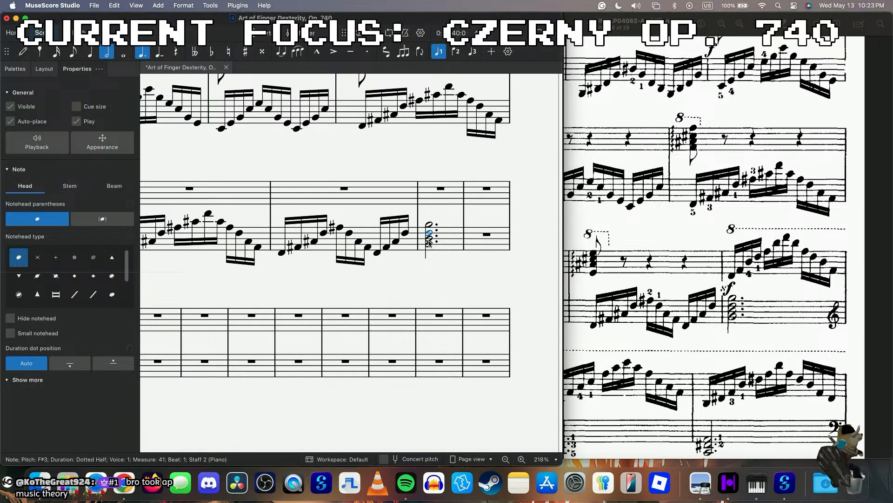
click(429, 242)
key(space)
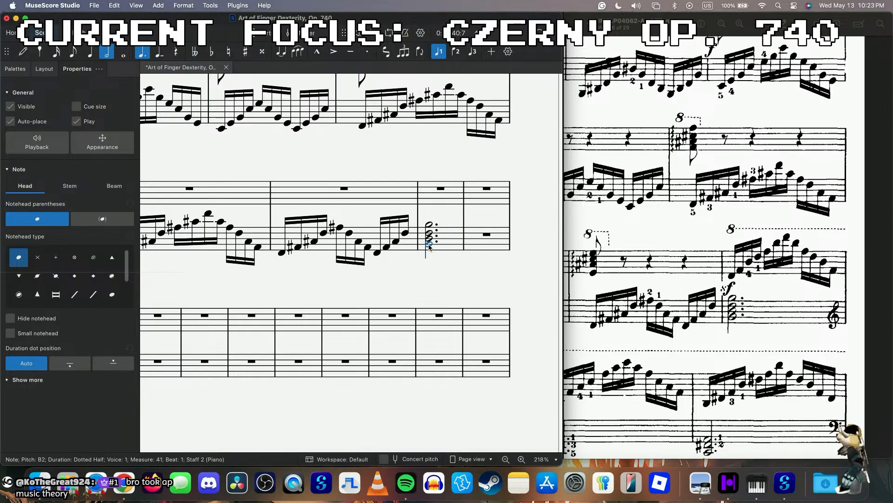
- Add a treble clef to the lower staff at measure 42 and a system break after measure 41
click(467, 235)
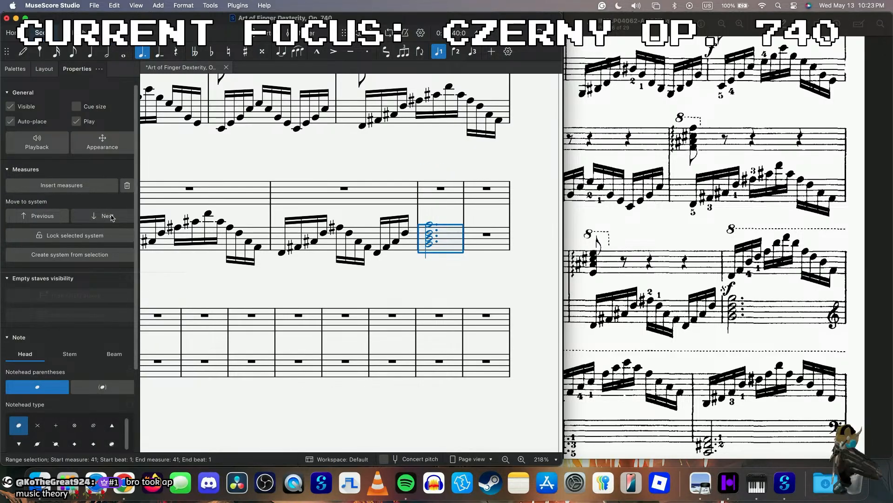
click(16, 68)
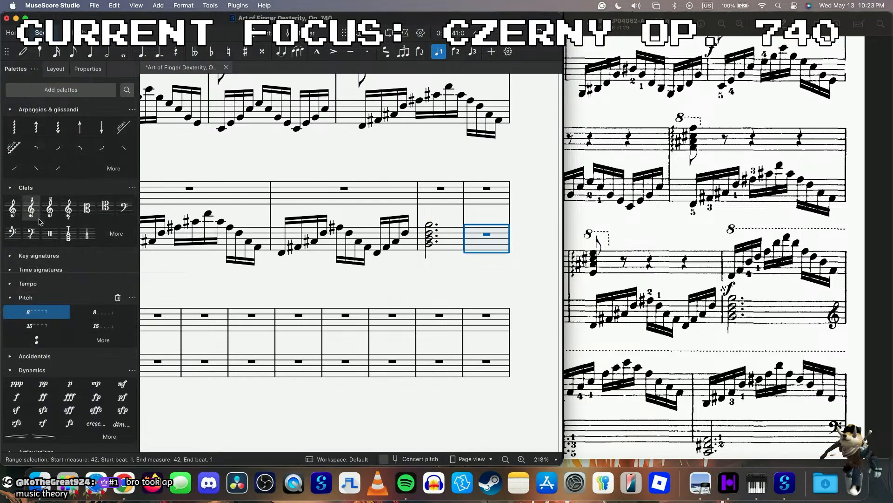
click(13, 207)
click(451, 201)
key(Return)
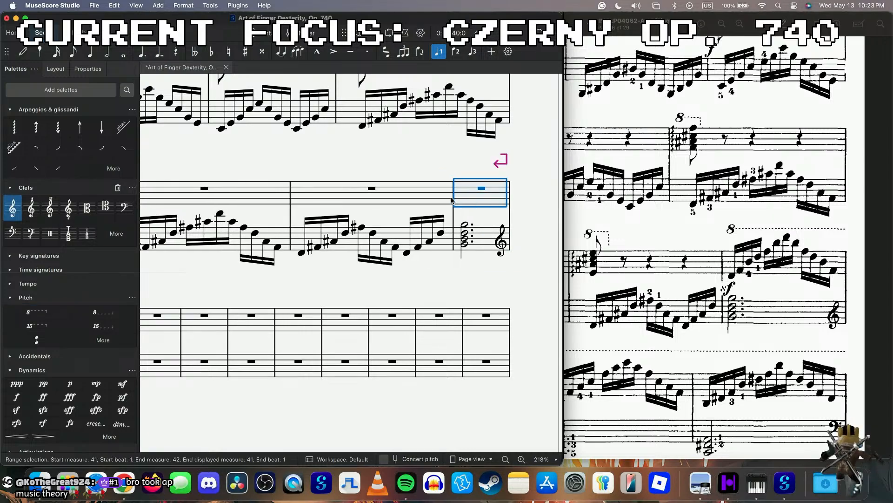
scroll(415, 294, left, 5)
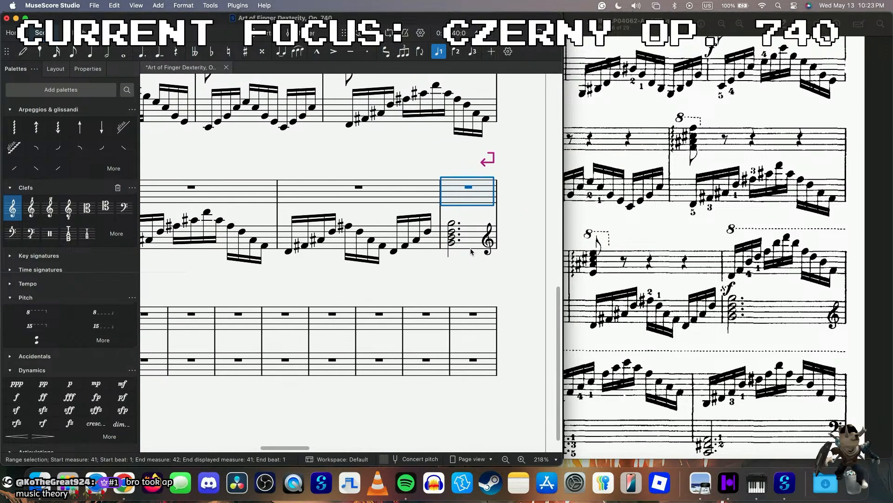
scroll(415, 294, up, 2)
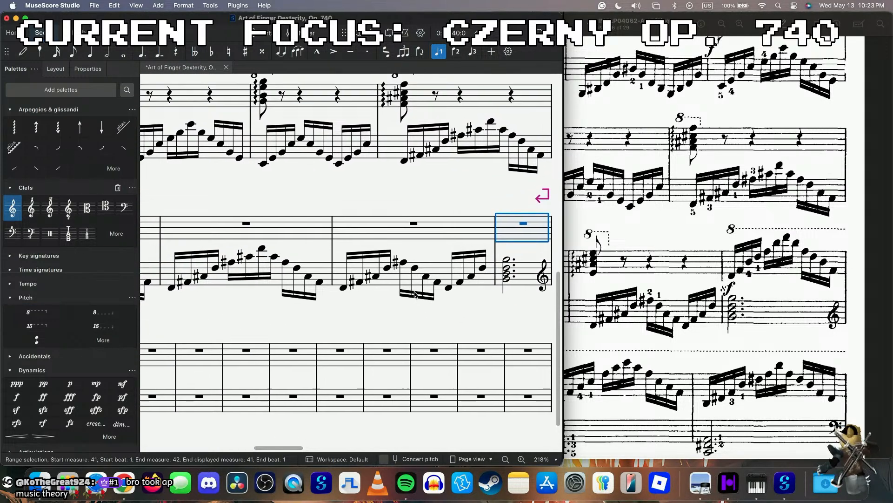
click(506, 262)
scroll(505, 280, up, 1)
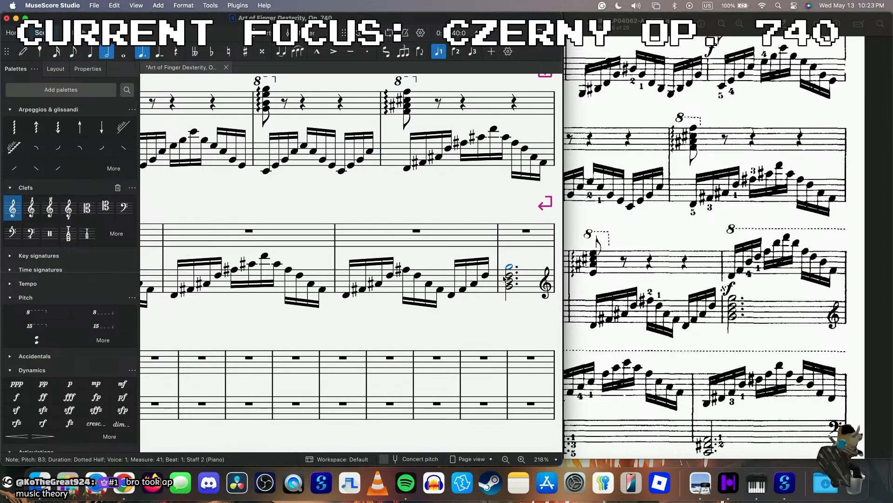
- Repeat measure 37's upper-staff arpeggiated chord, rests and octave line in measure 38
scroll(712, 252, left, 10)
scroll(270, 258, left, 1)
scroll(270, 258, left, 3)
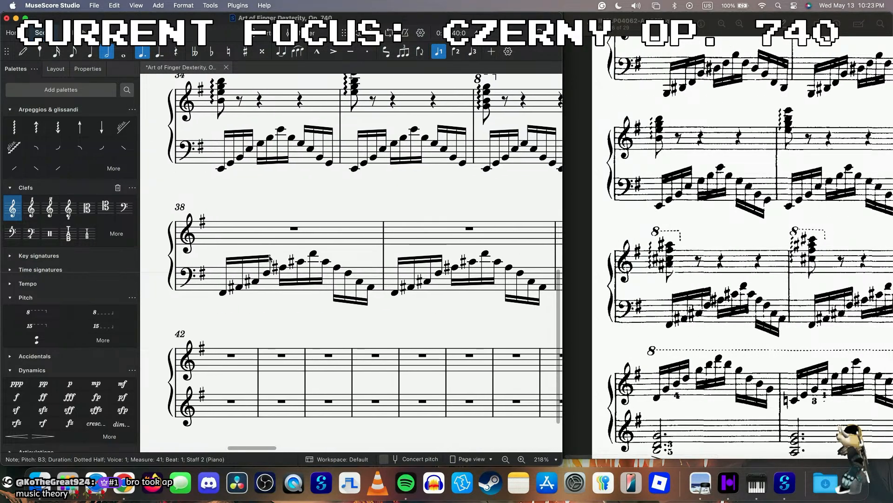
scroll(409, 153, right, 4)
scroll(408, 152, up, 2)
click(408, 153)
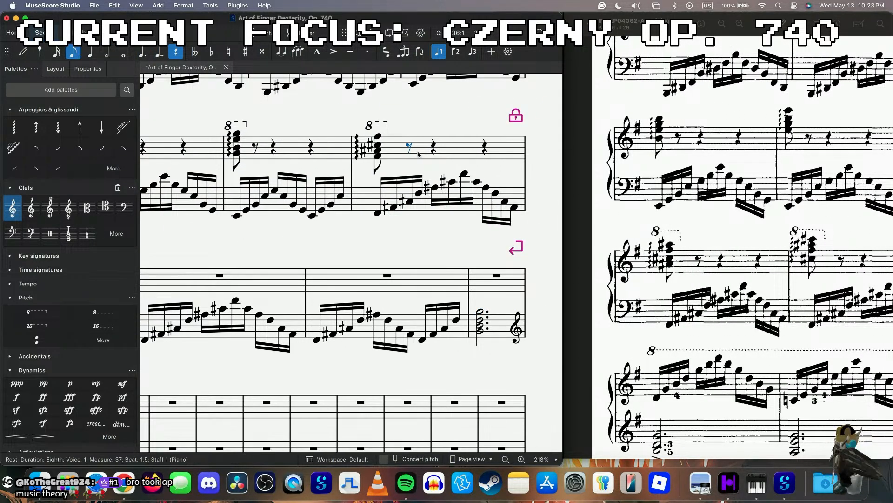
click(417, 155)
scroll(419, 158, up, 2)
scroll(428, 162, left, 3)
scroll(435, 167, right, 3)
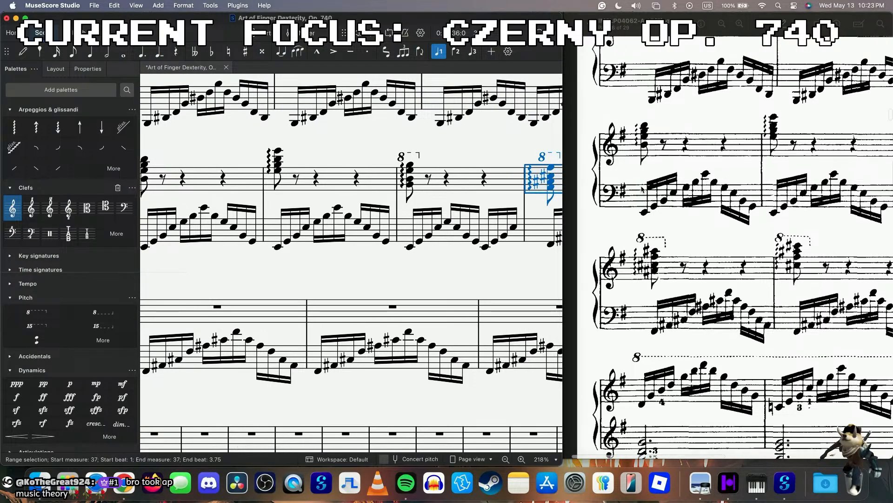
scroll(642, 190, up, 2)
scroll(641, 189, down, 2)
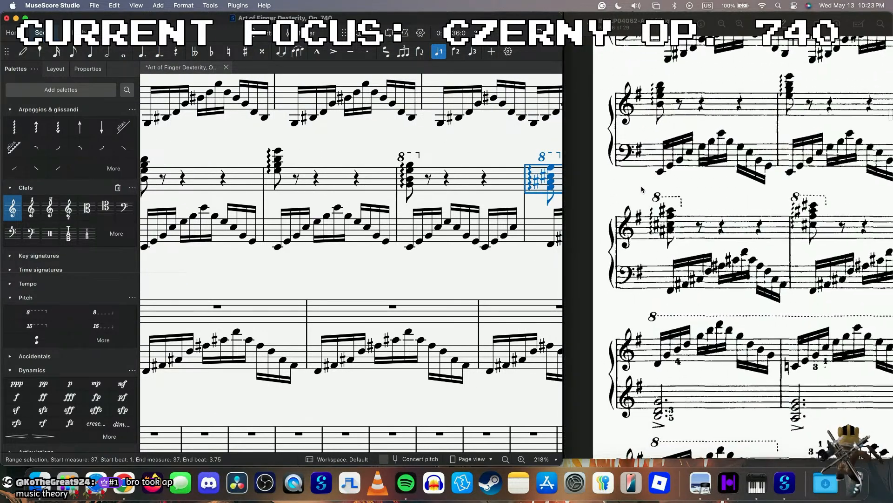
key(r)
scroll(668, 237, down, 2)
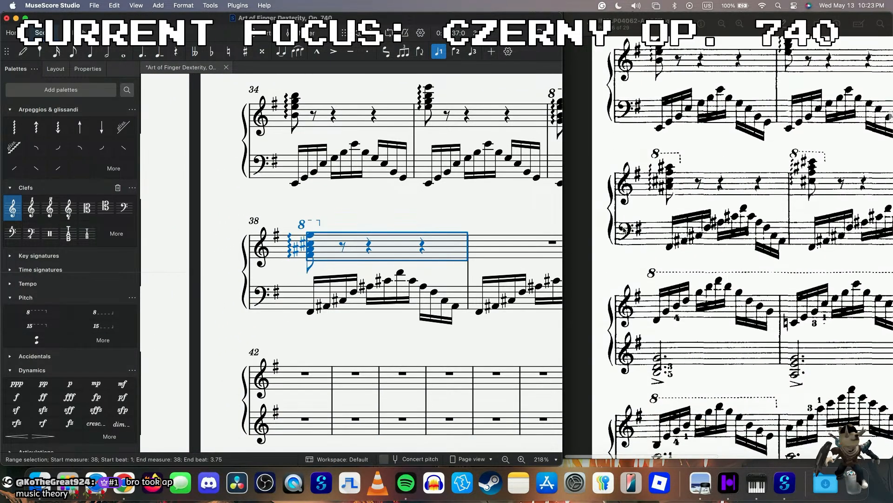
- Replace the lowest note, F#5, with A#6 in measure 38's upper-staff chord
scroll(354, 242, up, 3)
click(292, 262)
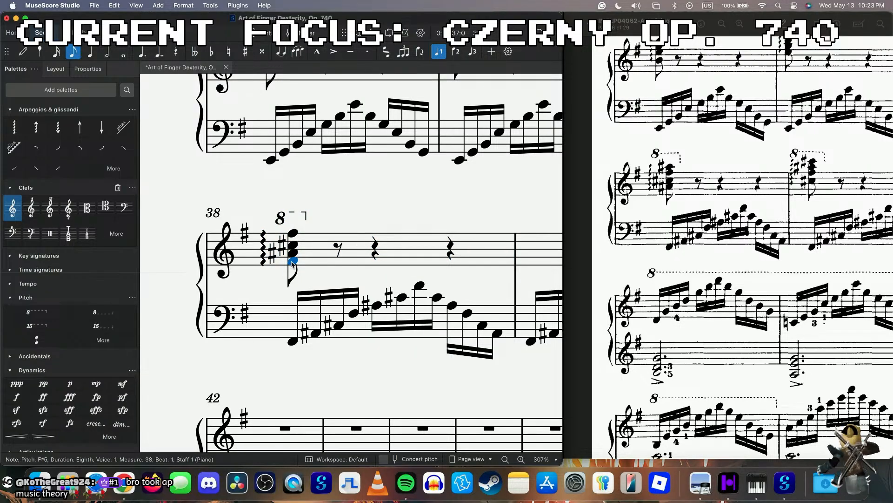
key(shift+a)
key(Up)
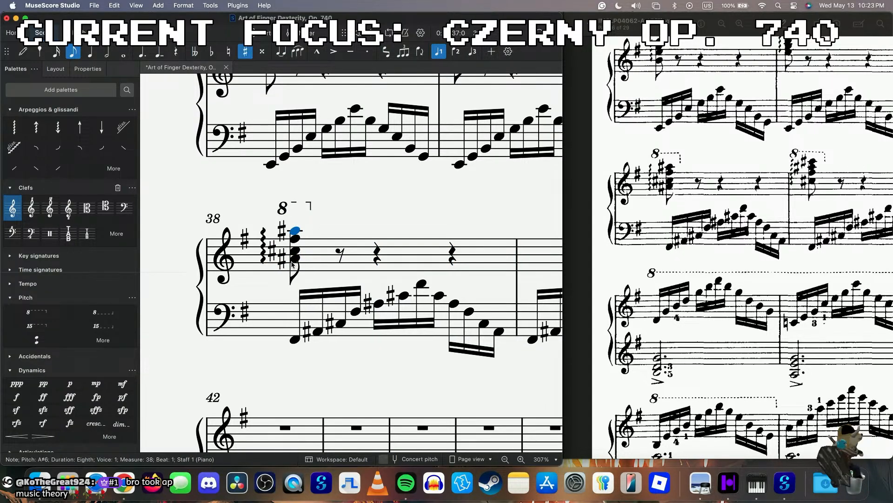
key(ctrl+Down)
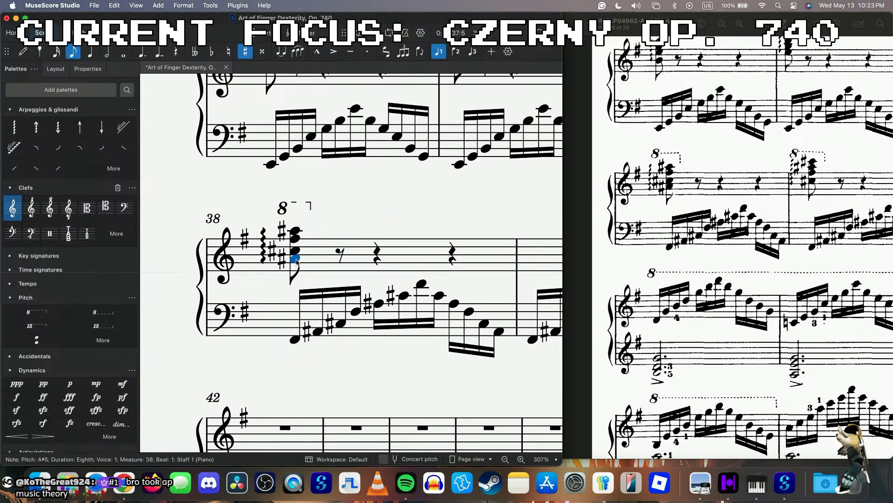
- Copy measure 38's upper-staff content into measure 39
click(327, 264)
key(super+c)
scroll(336, 267, right, 5)
click(318, 265)
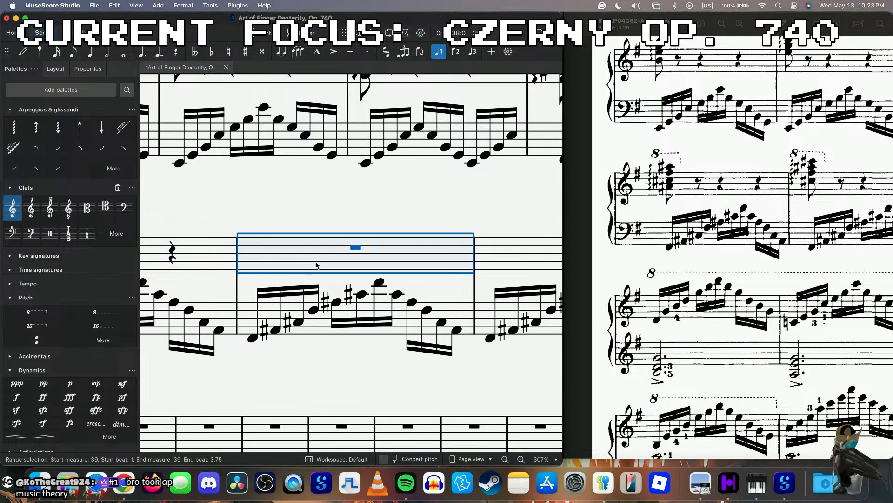
key(super+v)
- Replace the lowest note, A#5, with C#7 in measure 39's upper-staff chord
scroll(708, 241, right, 1)
scroll(708, 241, right, 1)
click(272, 255)
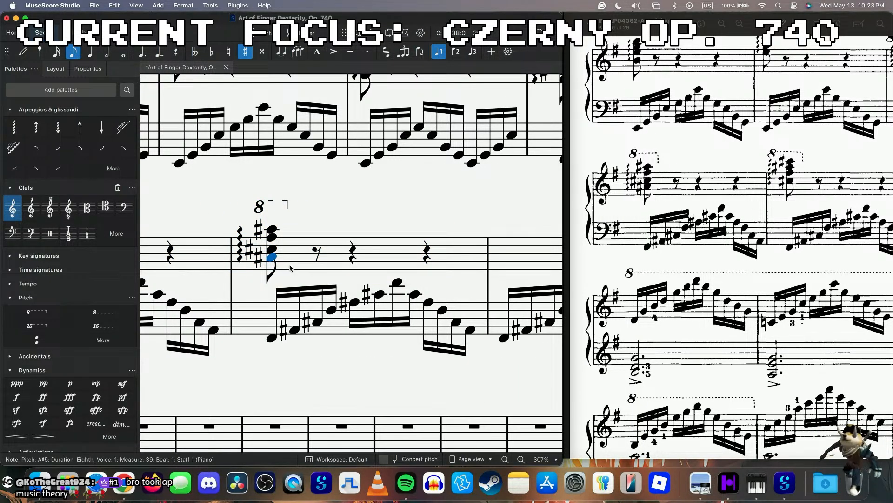
key(ctrl+Up)
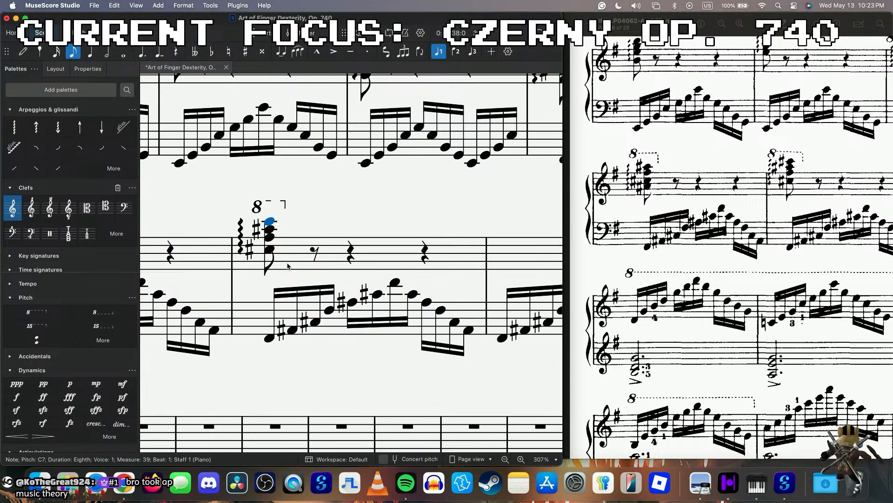
key(Up)
- Play back measures 38 and 39 to check their upper-staff chords against the left-hand figures
click(272, 251)
key(space)
key(space)
scroll(271, 252, left, 5)
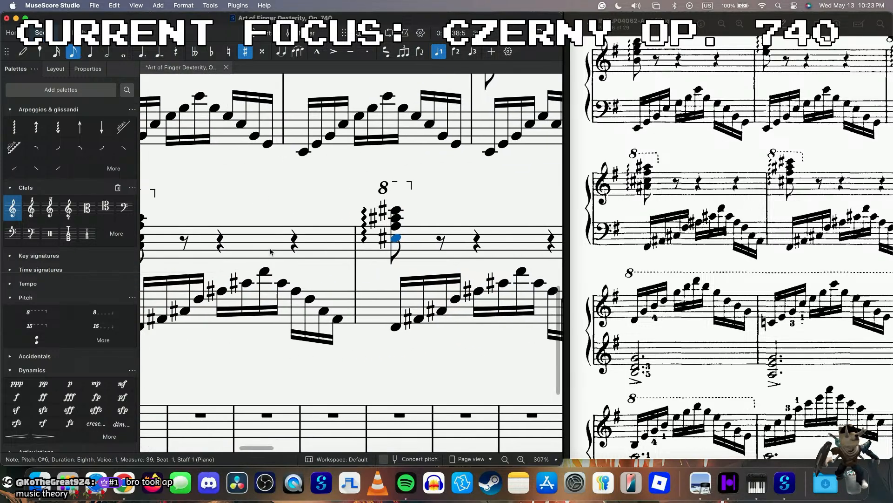
click(273, 235)
key(space)
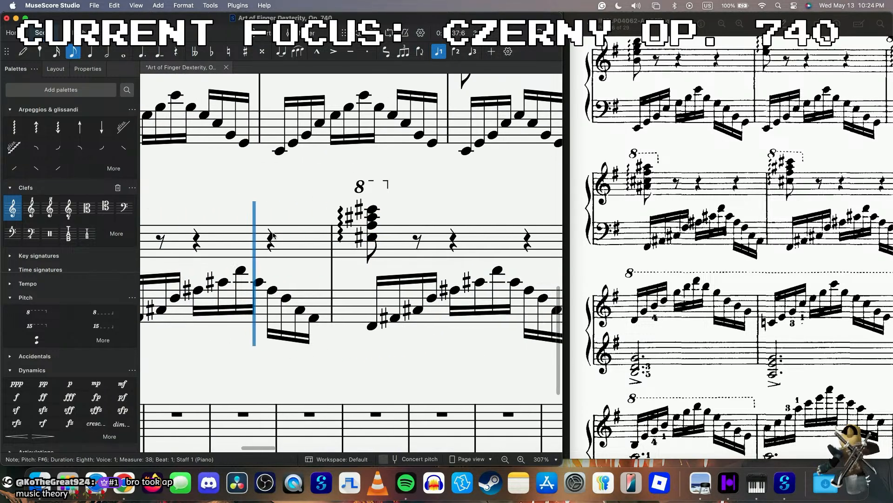
key(space)
- Copy measure 39's upper-staff content into measure 40 and lower its chord by an octave
scroll(726, 232, right, 5)
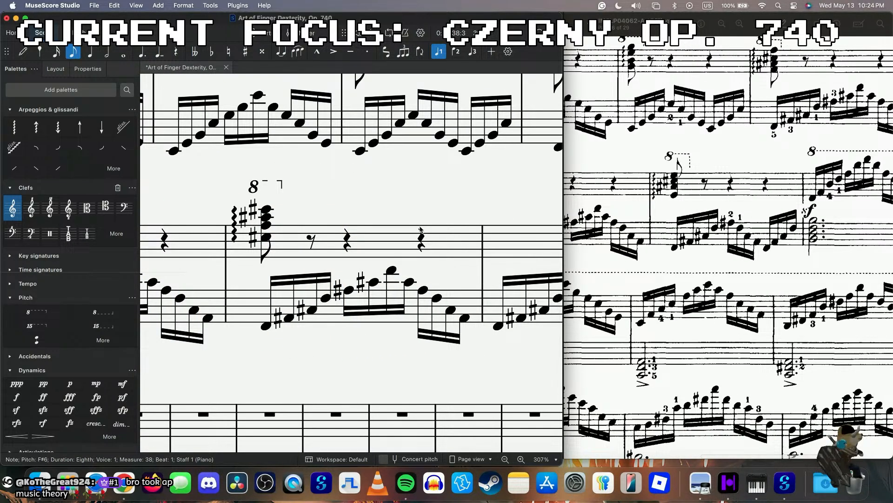
shift+click(420, 233)
key(ctrl+c)
scroll(372, 242, right, 5)
click(363, 240)
key(ctrl+v)
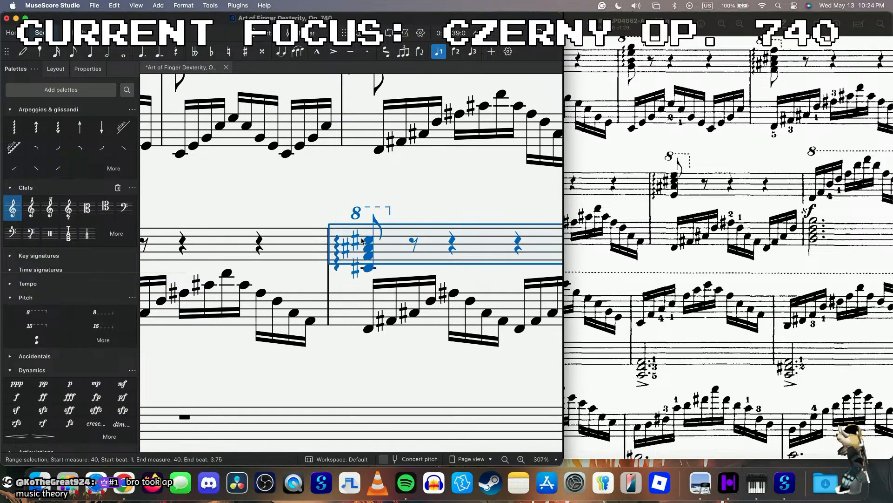
- Replace F#5 with E6 and the lowest C#5 with E5 in measure 40's upper-staff chord, then play back from measure 38
click(369, 269)
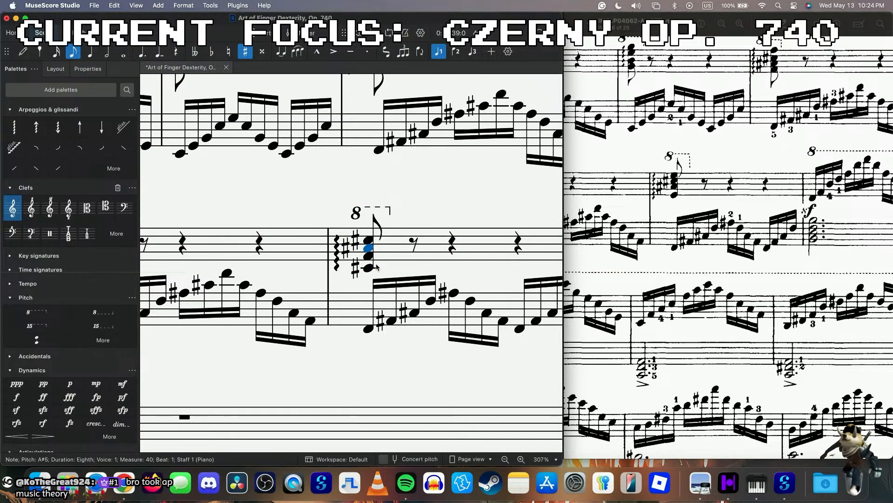
key(alt+Down)
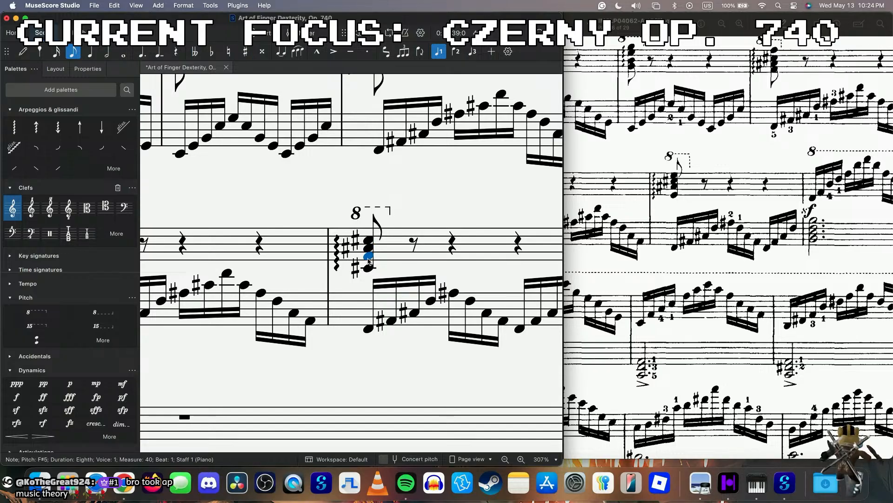
drag(369, 261, 371, 237)
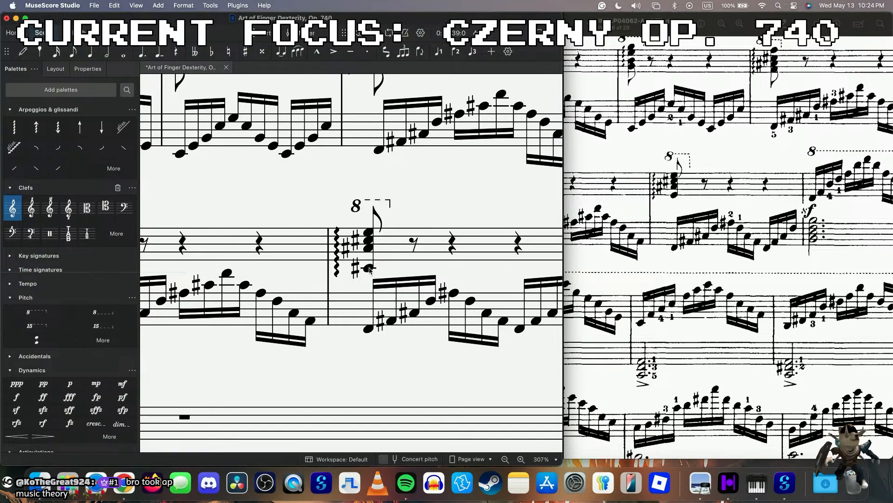
key(ctrl+Down)
scroll(371, 262, left, 3)
scroll(370, 262, left, 4)
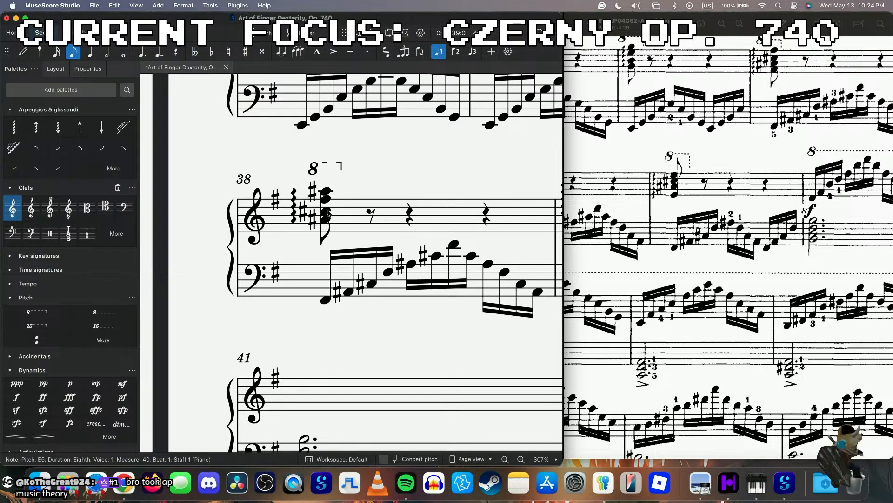
click(329, 213)
key(space)
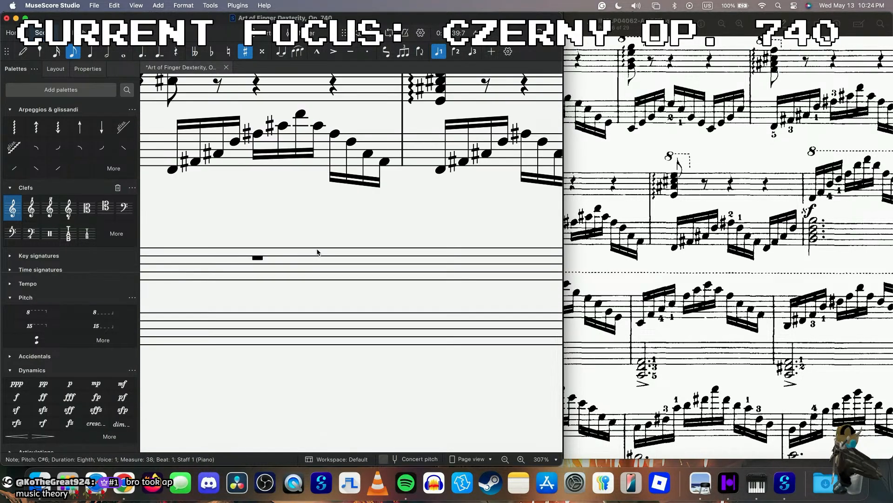
- Move measure 41 to the previous system so it ends the line starting at measure 38
click(317, 252)
click(99, 69)
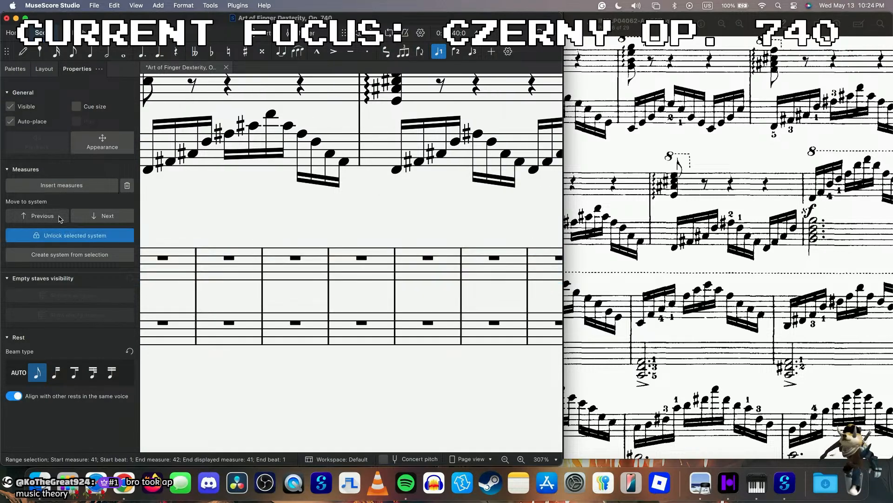
click(75, 235)
scroll(353, 230, right, 3)
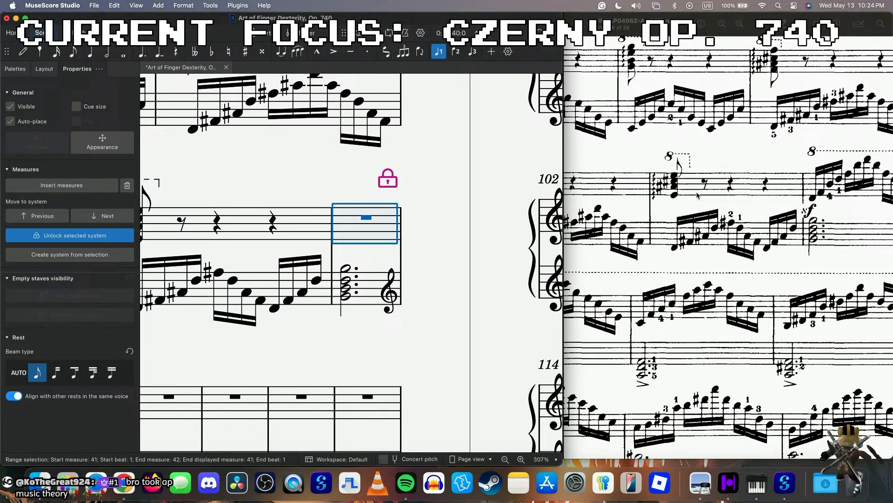
- Examine the scanned upper-staff run and octave line from measure 41 into the following systems
scroll(697, 195, right, 5)
click(368, 217)
key(n)
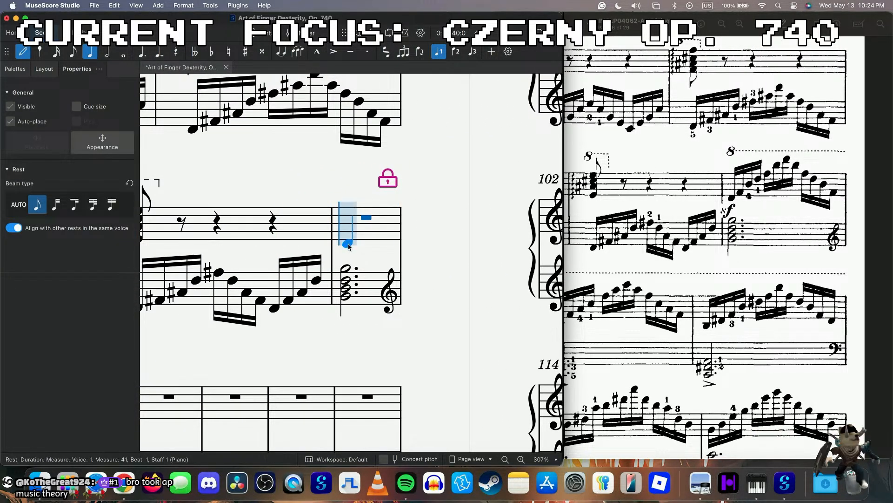
key(Escape)
scroll(351, 244, up, 4)
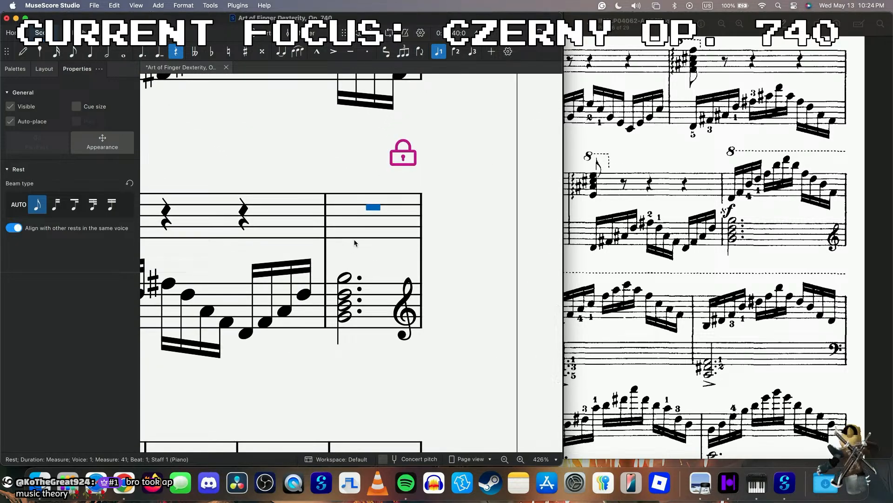
scroll(690, 276, up, 5)
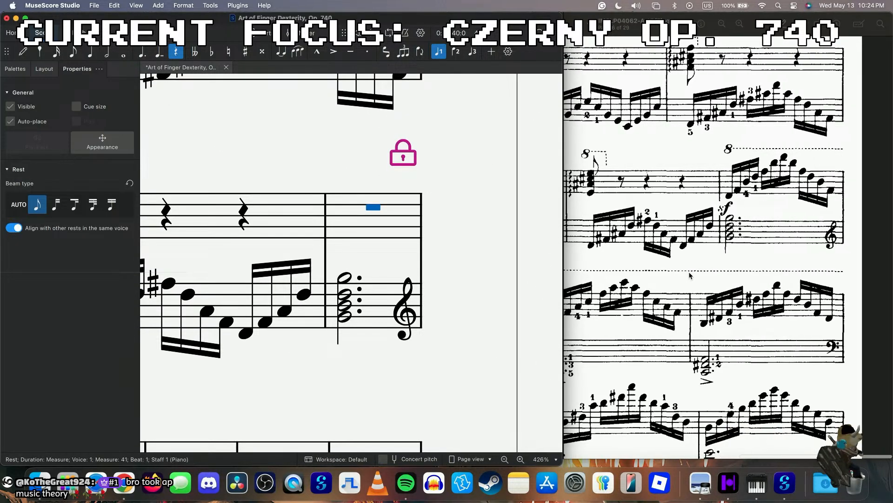
scroll(689, 275, down, 5)
scroll(690, 276, right, 2)
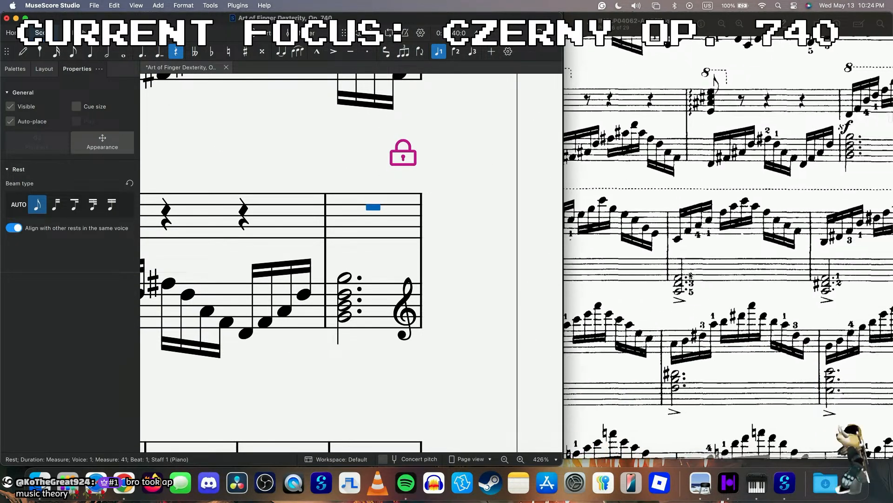
scroll(690, 275, down, 2)
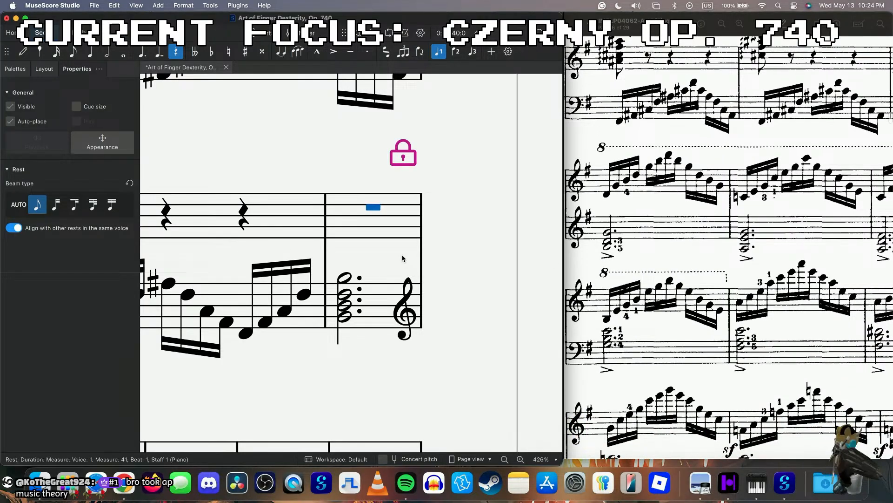
- Apply an 8va line to the upper staff across measures 41 to 45
scroll(403, 258, down, 5)
scroll(230, 200, left, 3)
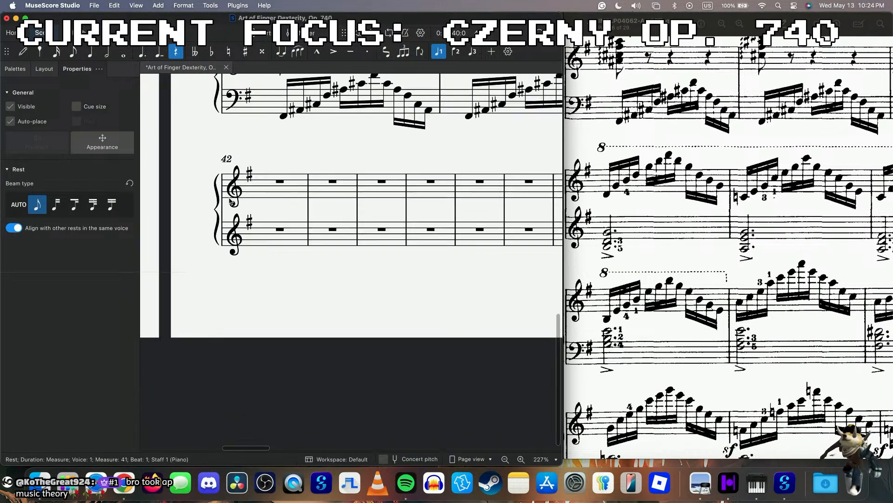
scroll(232, 201, down, 2)
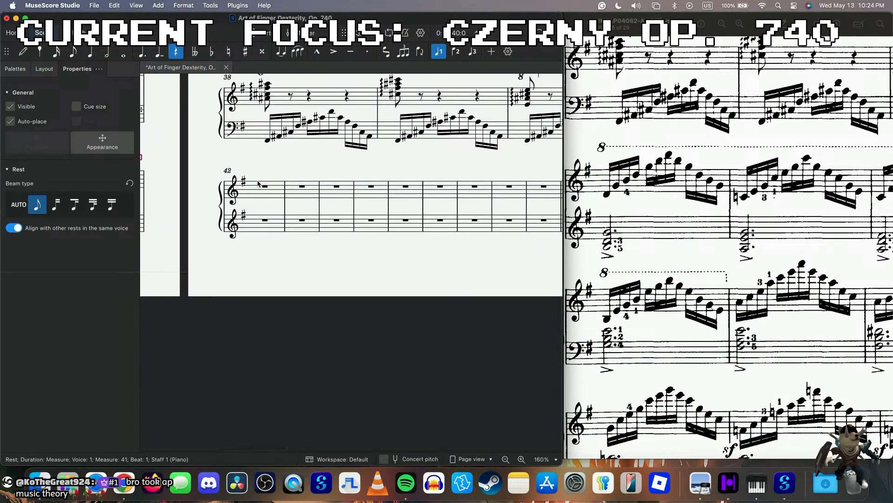
shift+click(390, 195)
click(18, 69)
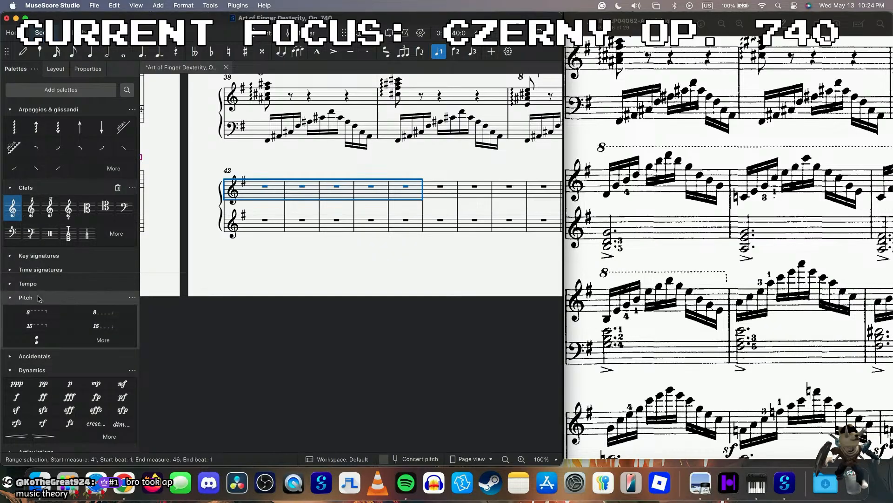
click(36, 312)
click(340, 214)
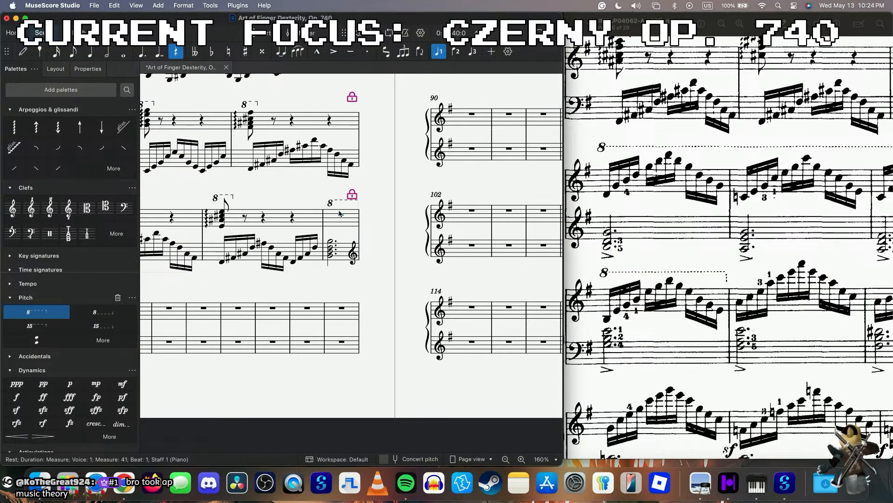
- Enter the sixteenth notes D5, F#5, B5 and D6 on beat 1 of measure 41's upper staff
scroll(339, 213, up, 2)
click(330, 229)
key(2)
key(n)
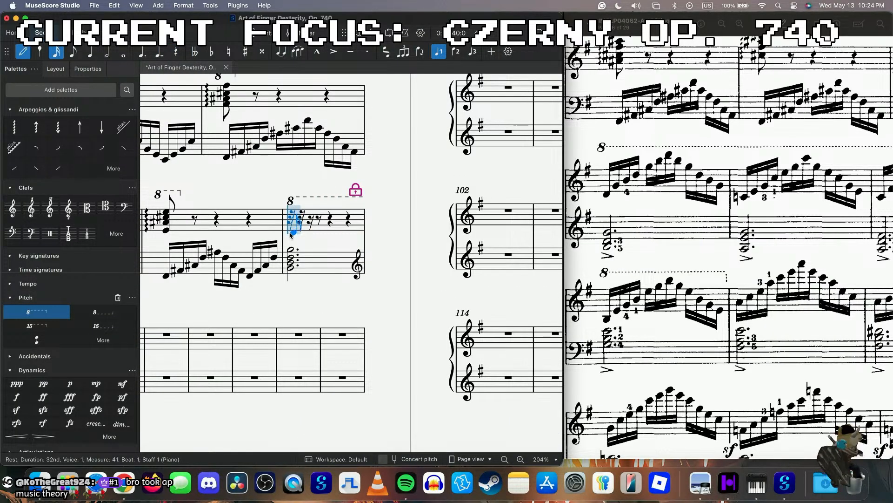
scroll(632, 248, up, 3)
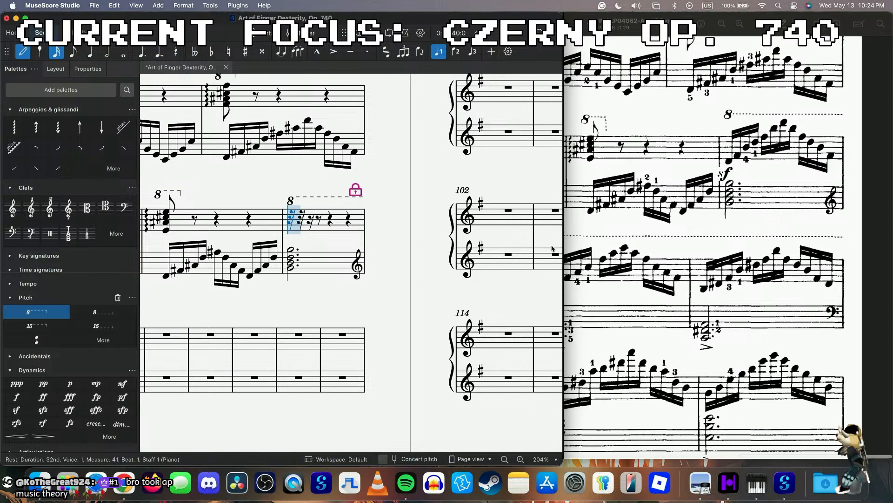
click(298, 233)
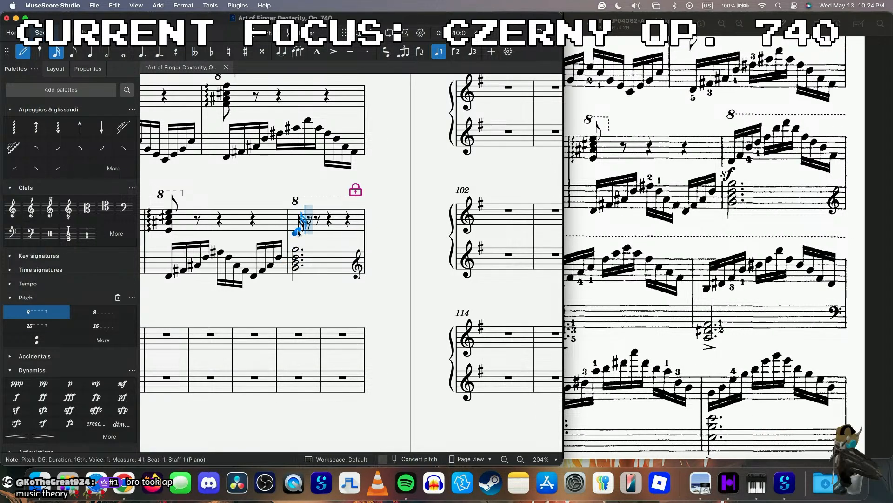
click(307, 229)
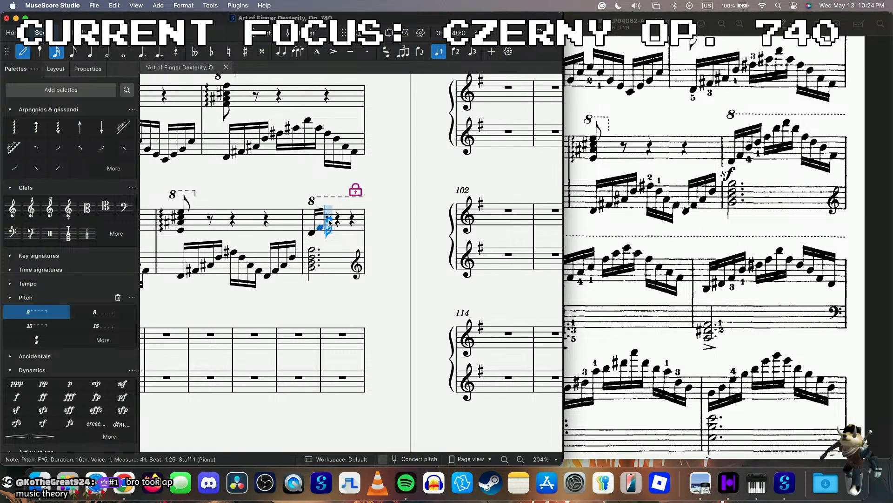
click(330, 221)
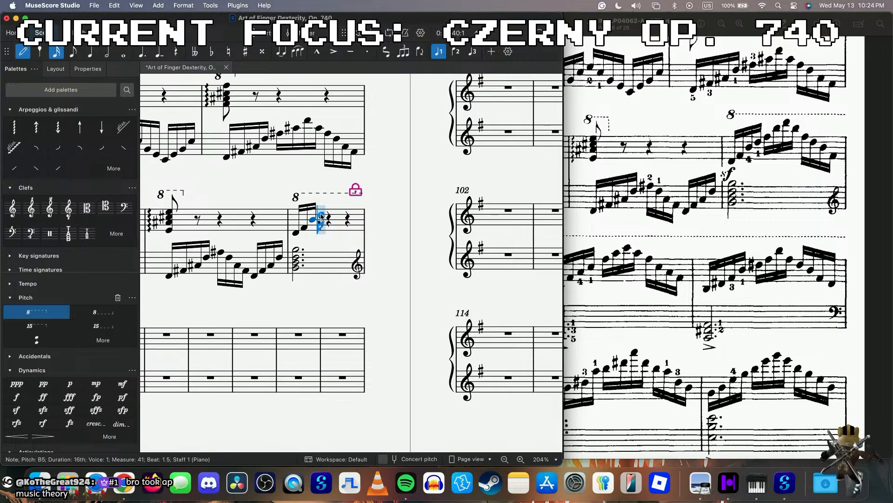
click(328, 214)
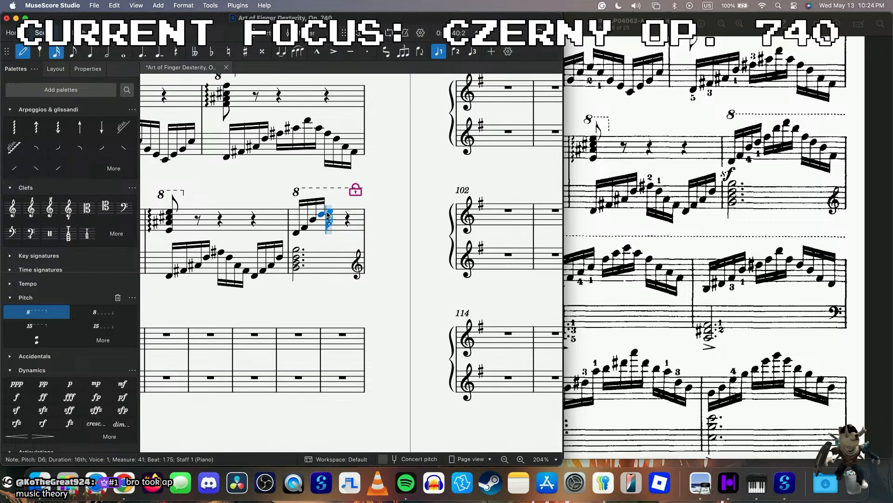
- Complete measure 41's upper-staff sixteenth run with F#6, B6, D7, B6, F#6, D6, B5, F#5, and play it back
click(340, 206)
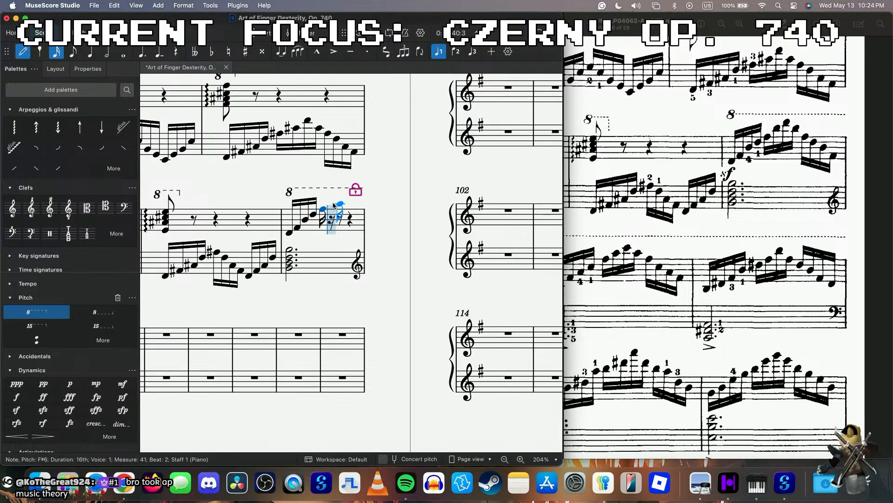
click(338, 201)
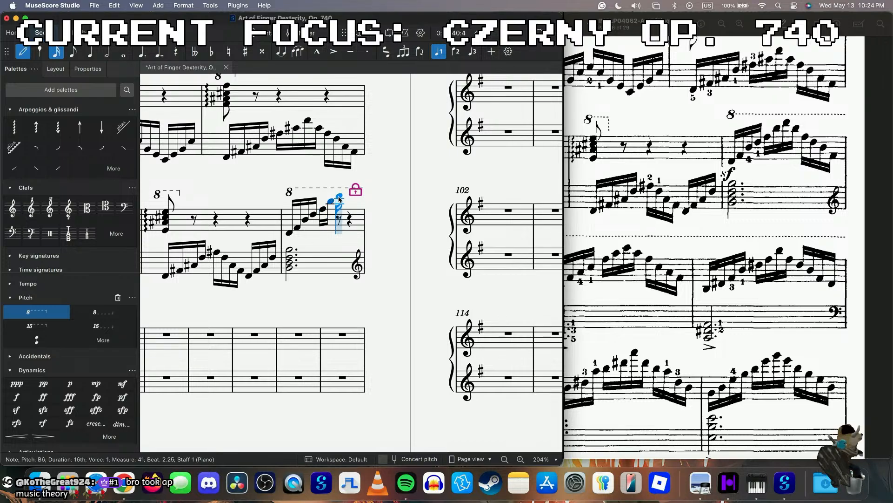
click(351, 205)
click(341, 201)
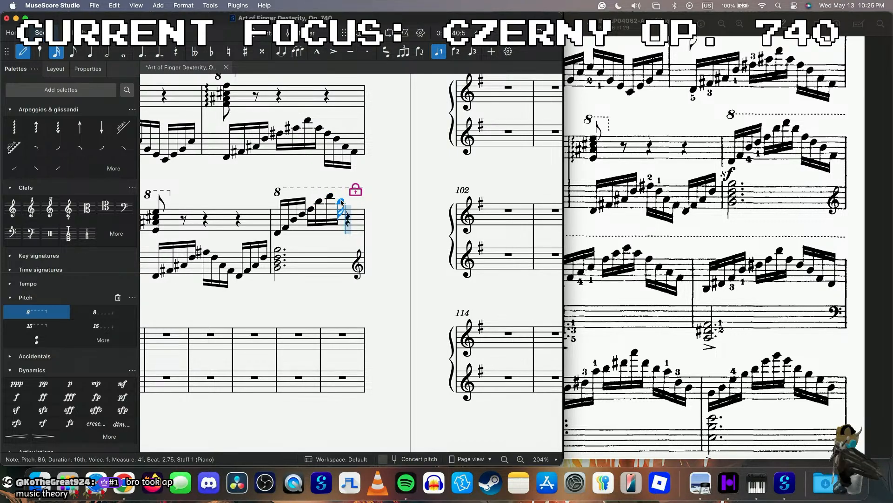
click(348, 210)
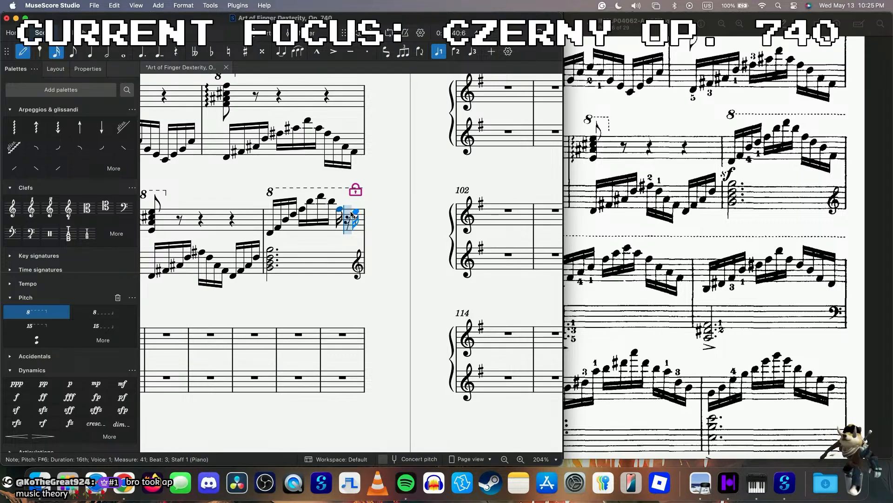
click(348, 216)
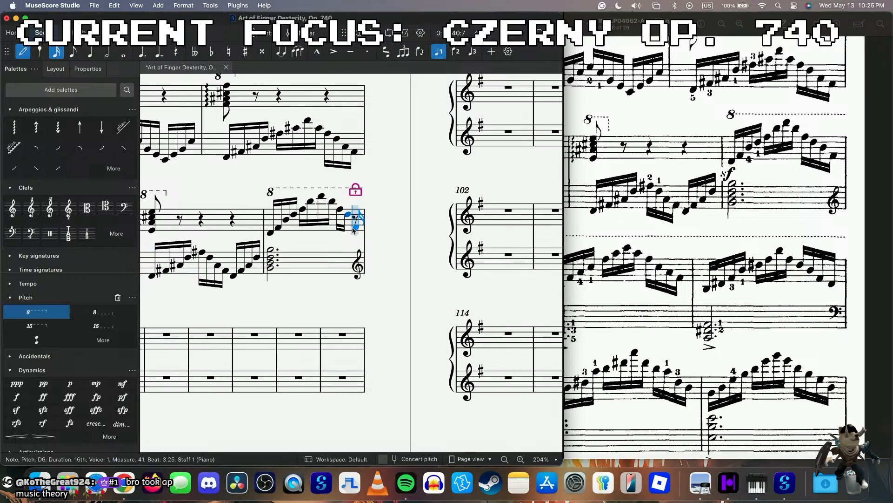
click(355, 228)
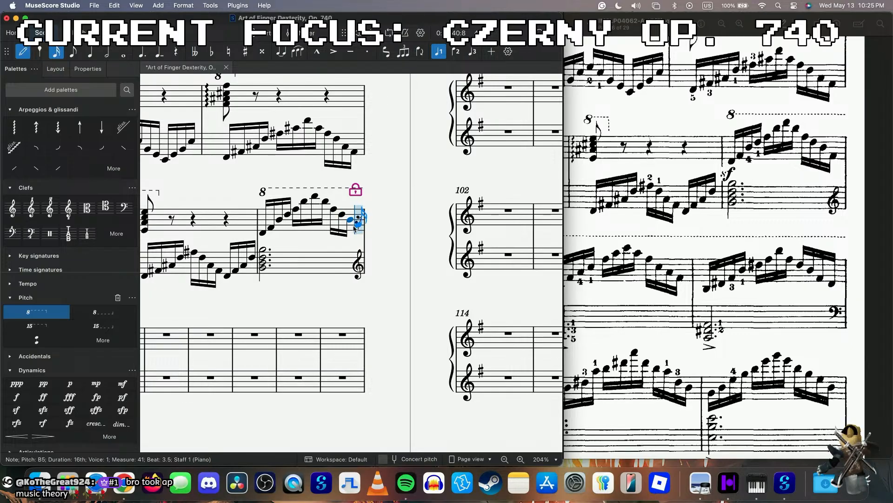
click(355, 229)
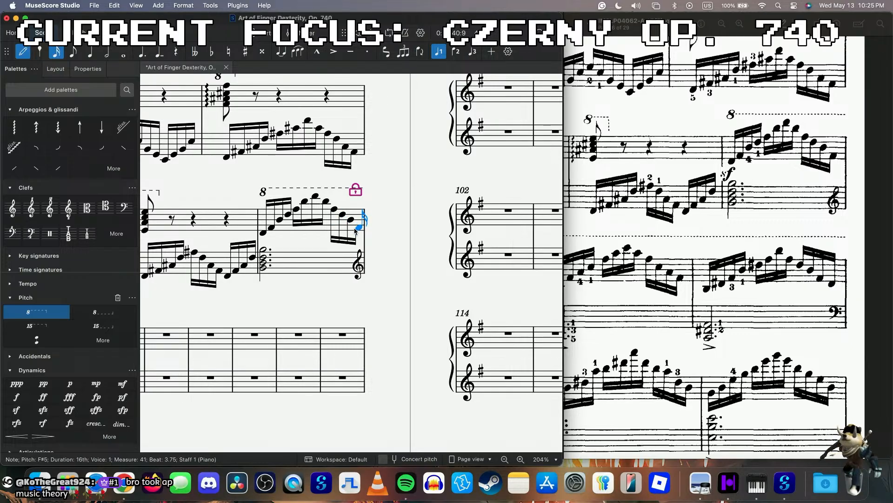
click(264, 233)
key(space)
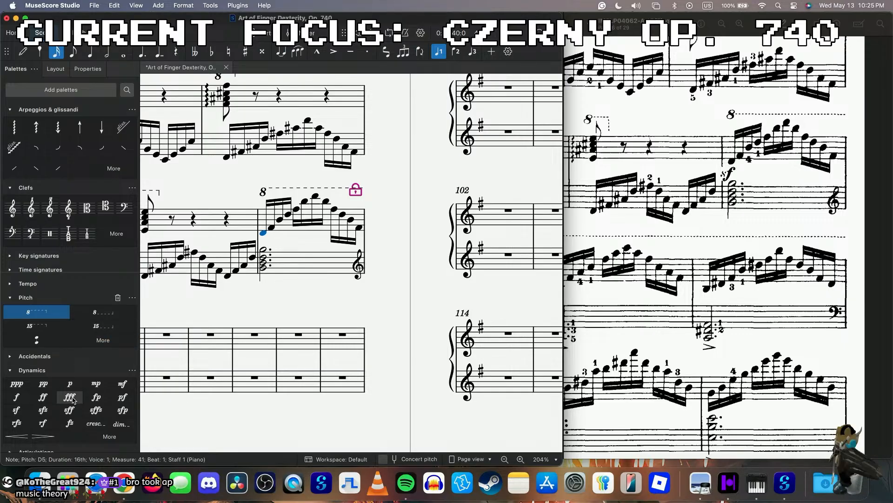
- Add an mf dynamic at measure 31's upper-staff chord
scroll(266, 302, down, 6)
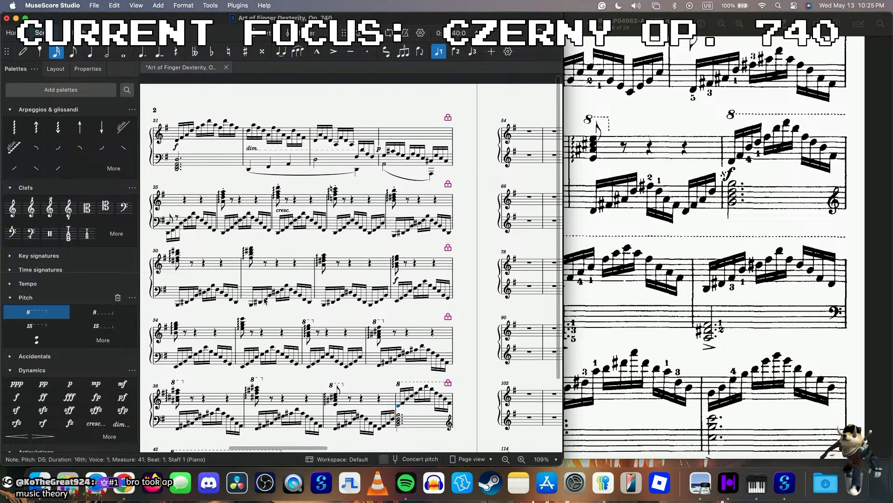
scroll(265, 302, up, 6)
scroll(480, 158, right, 2)
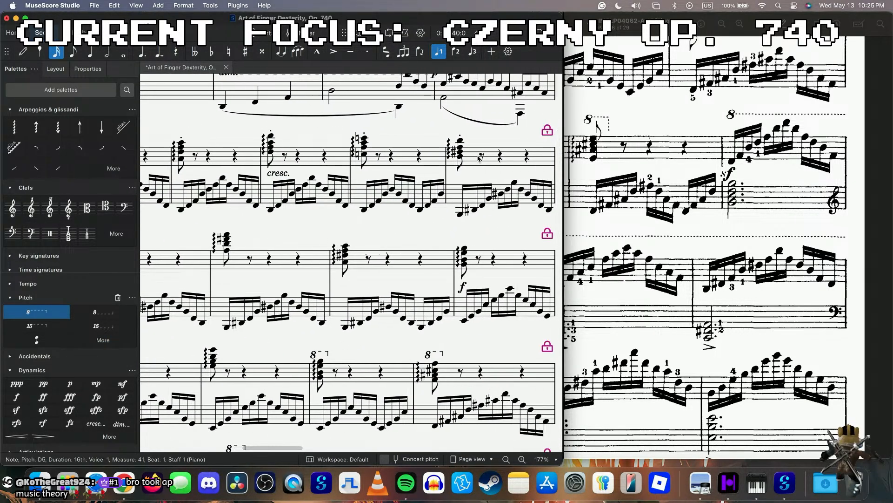
click(459, 157)
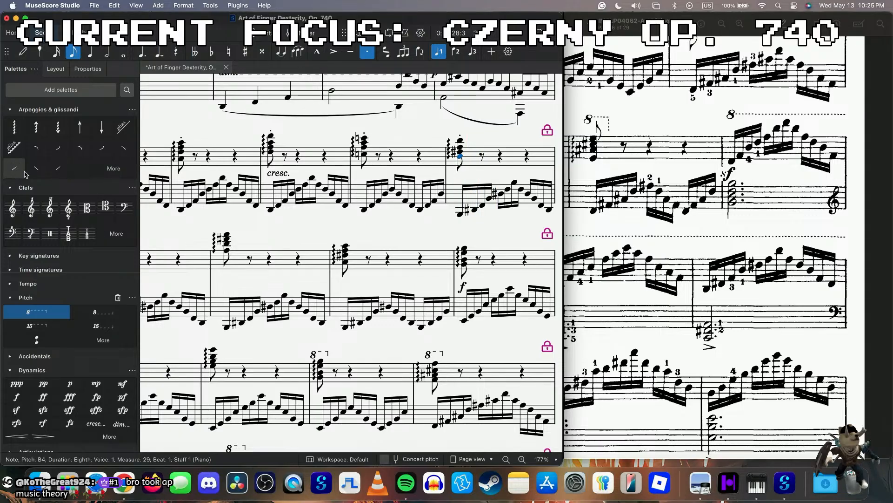
scroll(54, 132, down, 3)
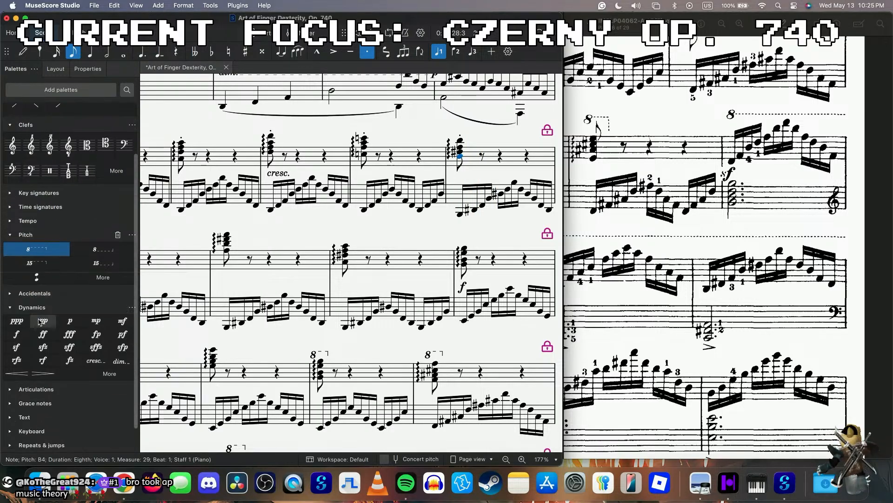
scroll(295, 248, left, 2)
scroll(296, 248, left, 1)
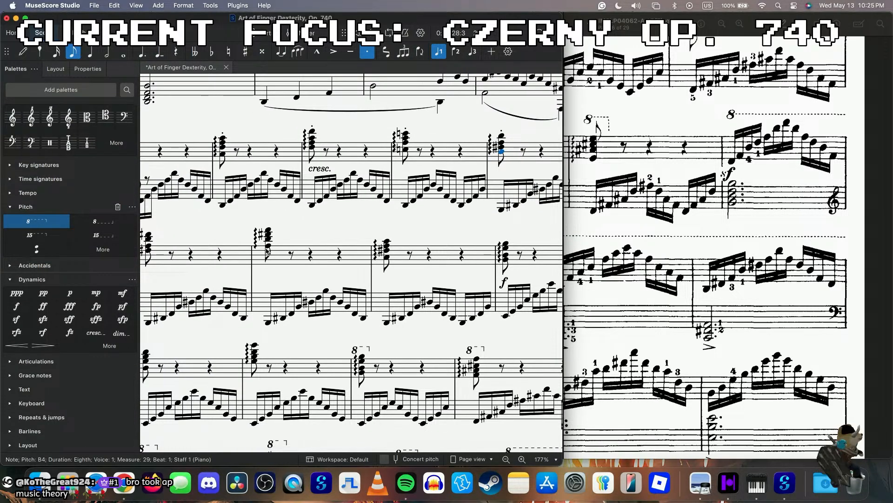
click(268, 245)
click(17, 306)
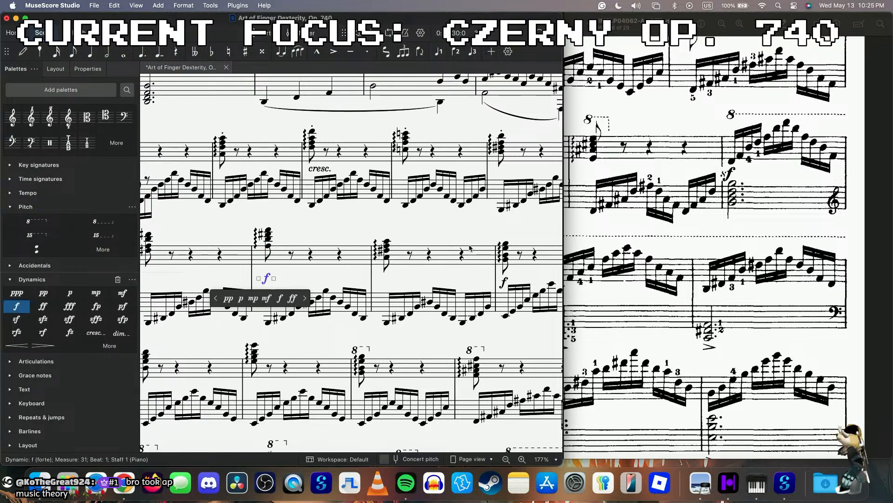
click(268, 299)
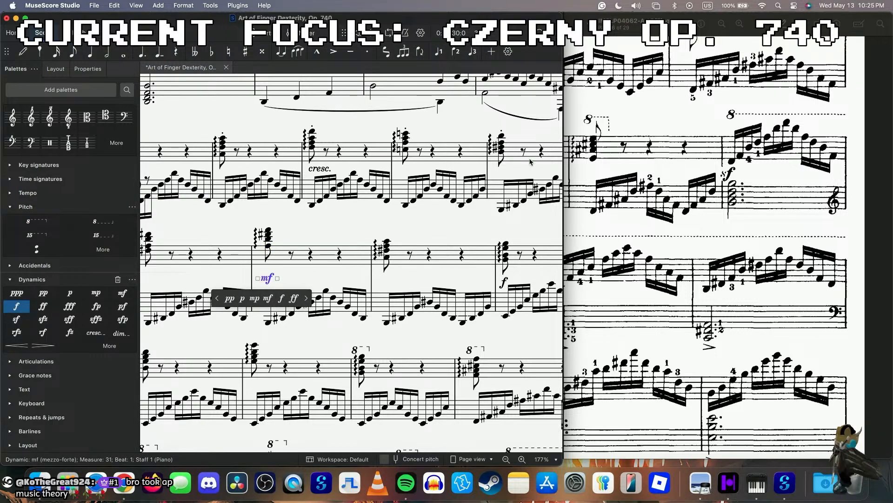
- Add a crescendo hairpin from measure 29's upper-staff chord to the mf in measure 31
click(501, 151)
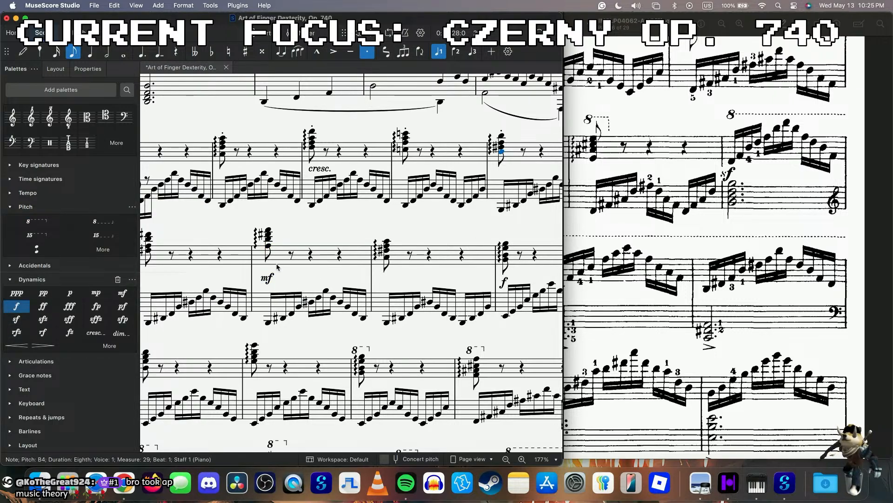
shift+click(269, 249)
click(17, 345)
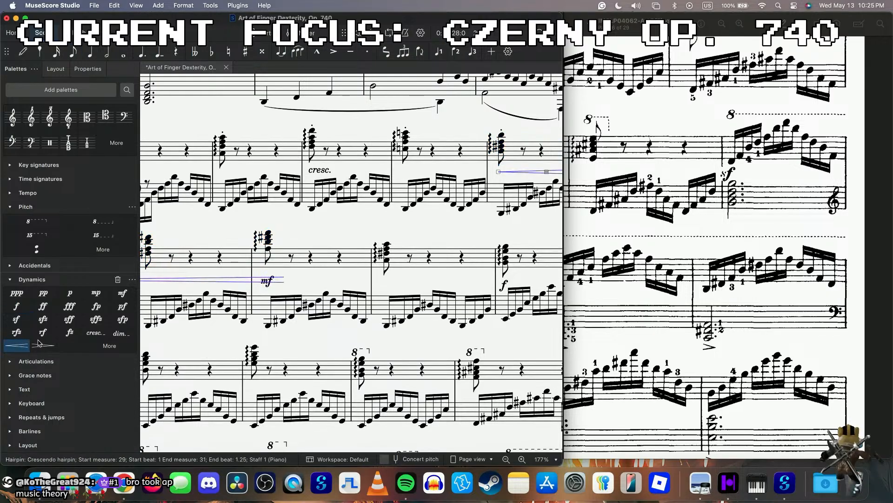
- Add a hairpin from the mf in measure 31 up to measure 33 and change measure 33's dynamic to mp
drag(281, 278, 404, 276)
click(268, 280)
key(shift+comma)
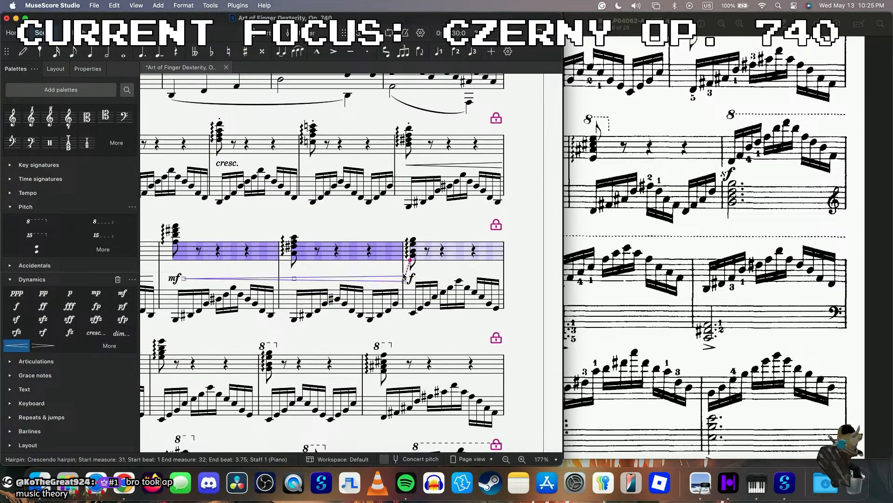
key(alt+Right)
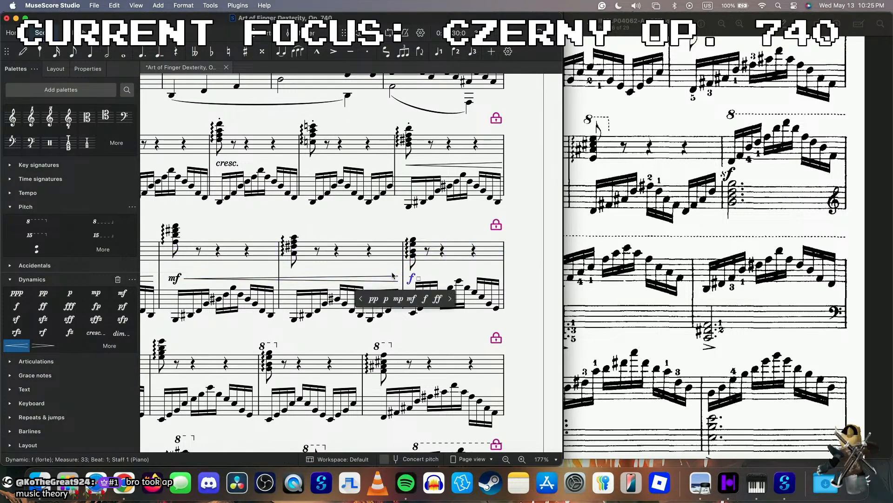
click(398, 298)
key(Escape)
click(414, 277)
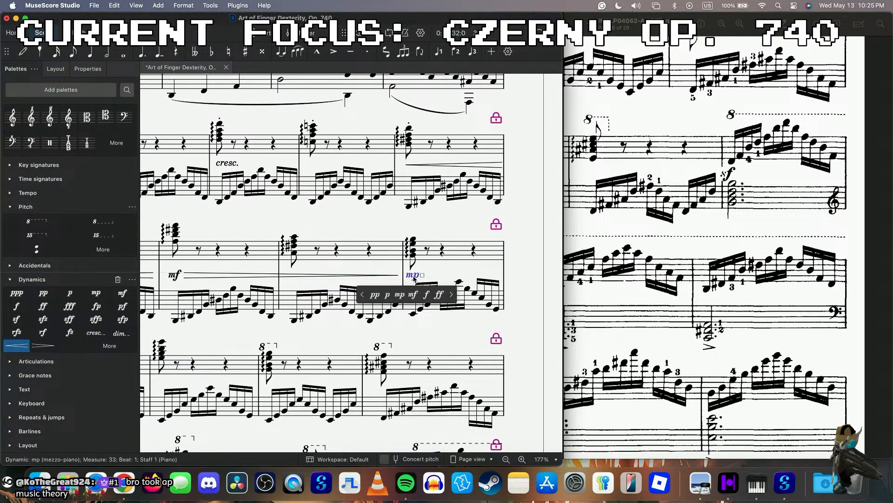
- Hide the mp, the mf and both hairpins across measures 29 to 33, and play back from measure 29
scroll(409, 284, up, 1)
scroll(405, 287, left, 3)
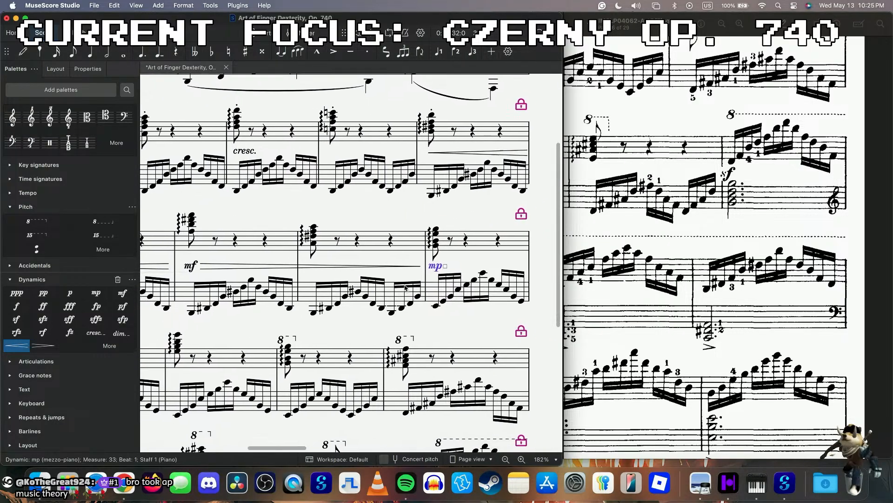
key(alt+Left)
key(alt+Left)
key(alt+Left)
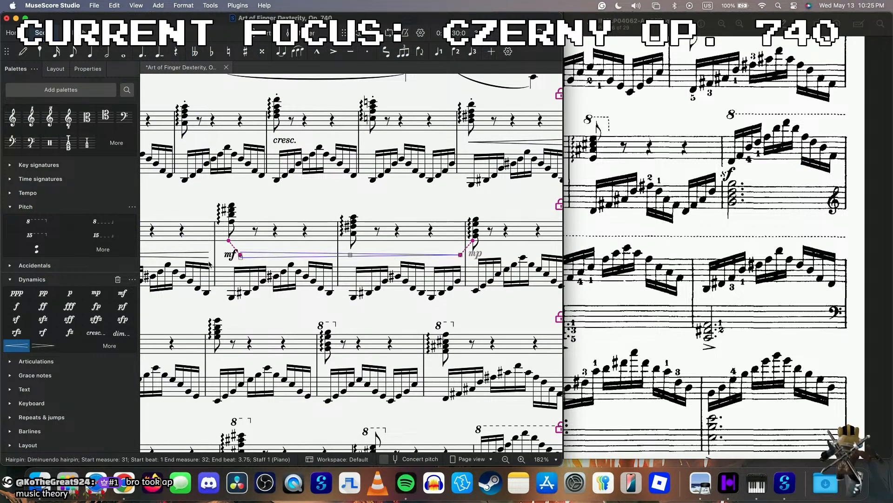
key(space)
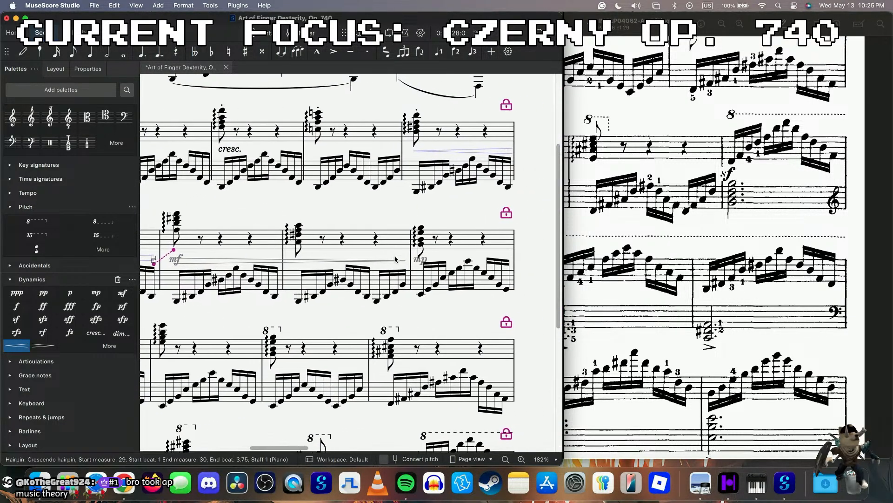
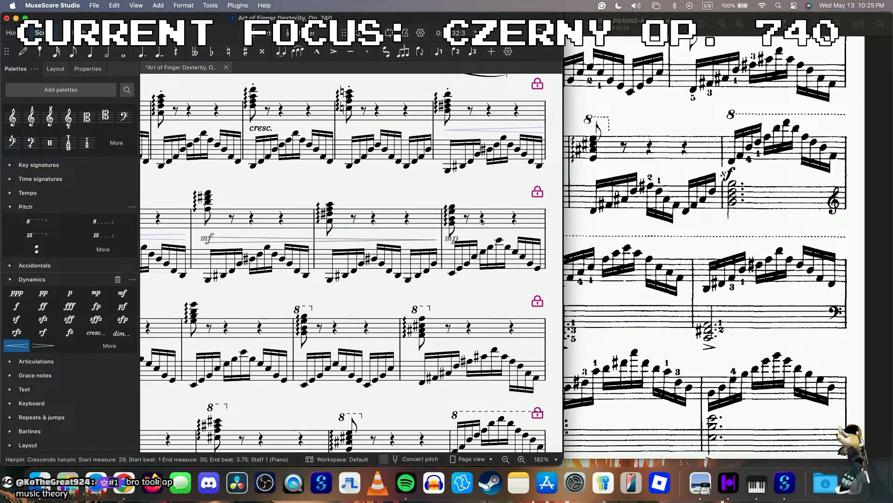
- Add an f dynamic on beat 2 of measure 33's upper staff
click(482, 218)
click(17, 306)
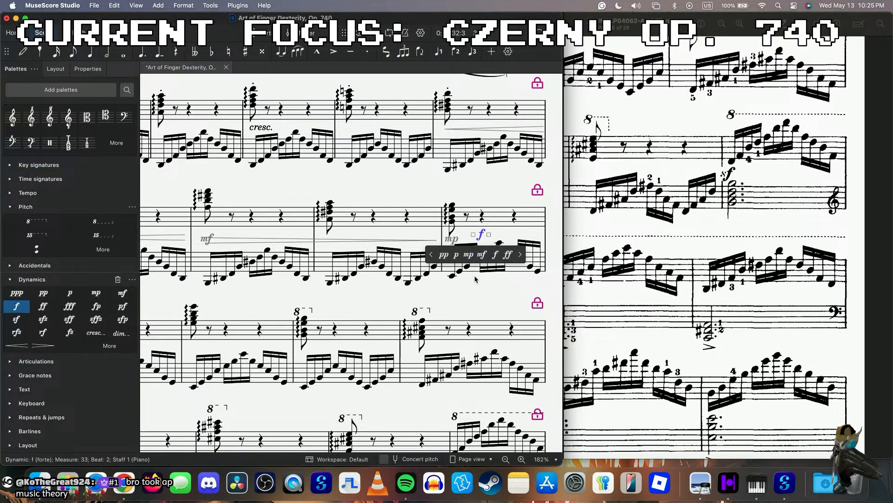
- Move the f dynamic in measure 33 onto beat 1 and play back from measure 30
click(77, 68)
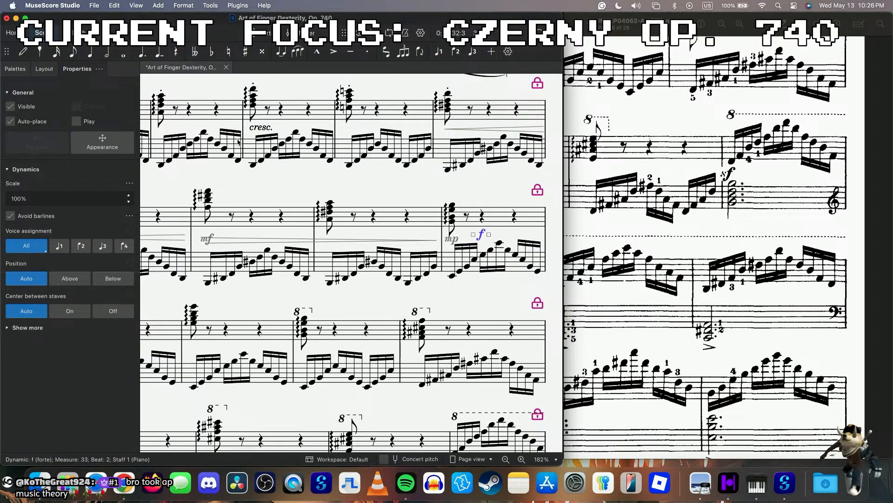
drag(481, 228, 455, 239)
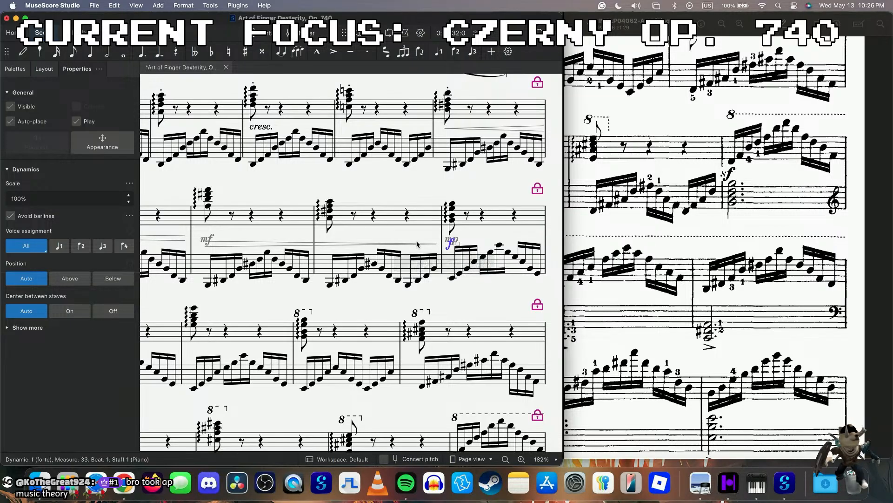
click(324, 242)
scroll(324, 254, left, 2)
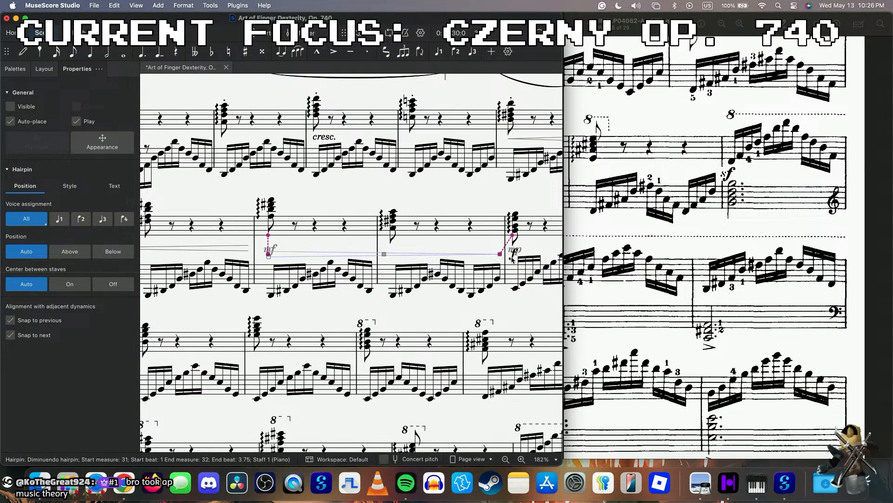
scroll(511, 259, left, 3)
click(282, 213)
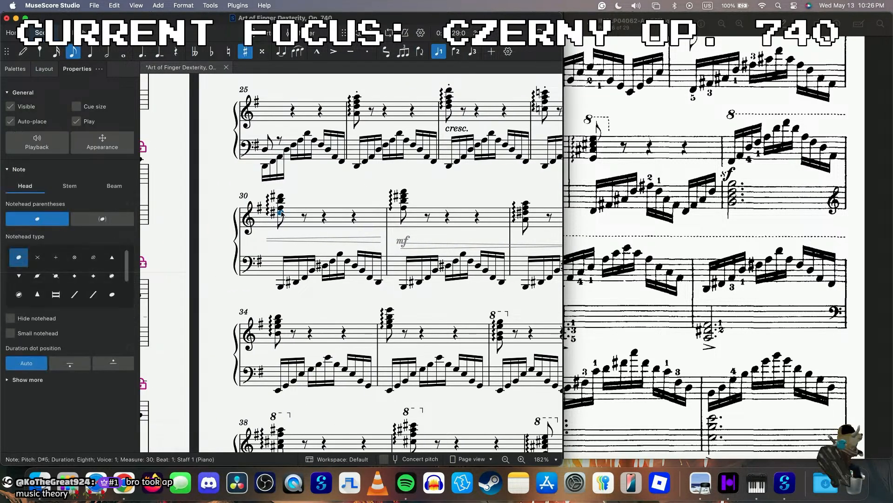
key(space)
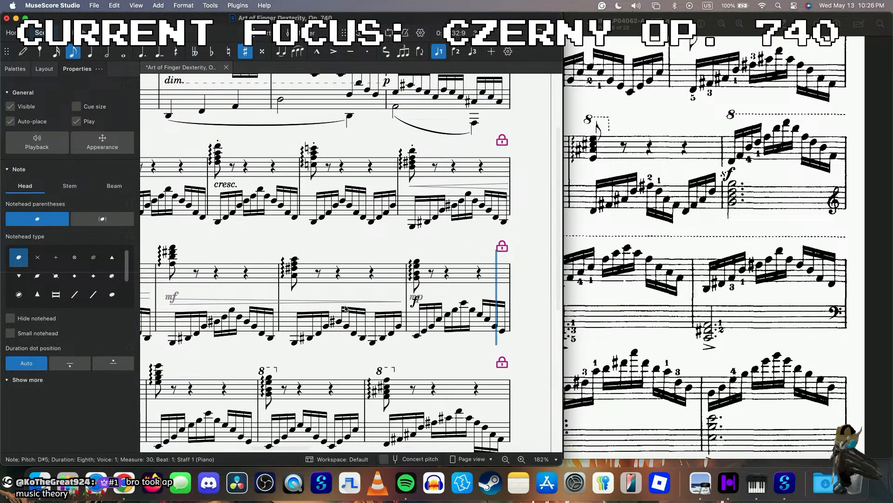
key(space)
- Exclude measure 33's f dynamic from playback and listen again from measure 32
click(415, 300)
click(84, 123)
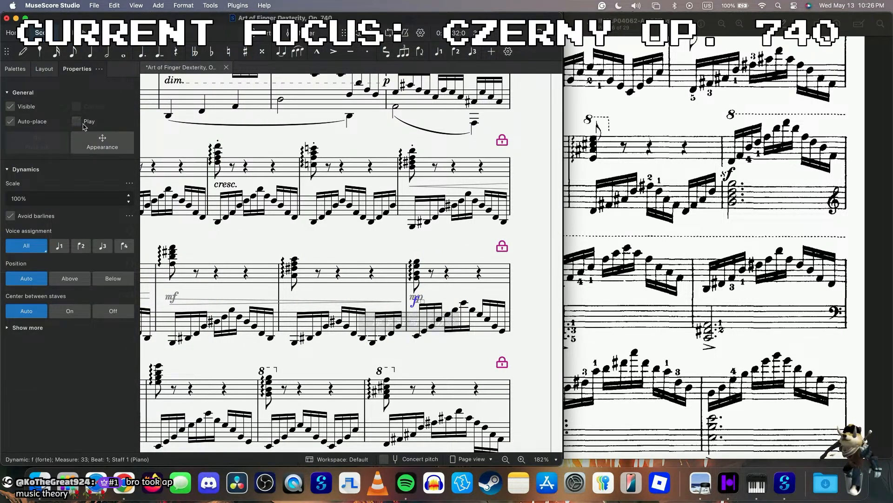
click(293, 277)
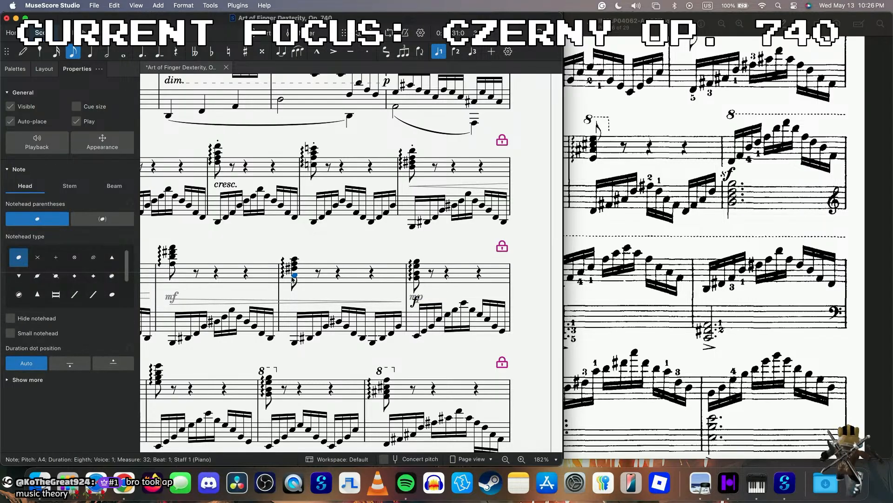
key(space)
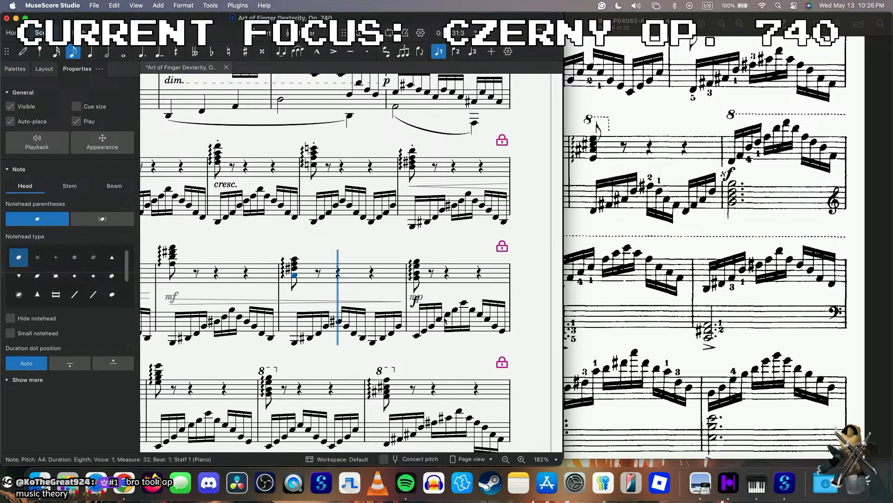
- Return the f dynamic to beat 2 of measure 33 and play back from measure 31
click(421, 298)
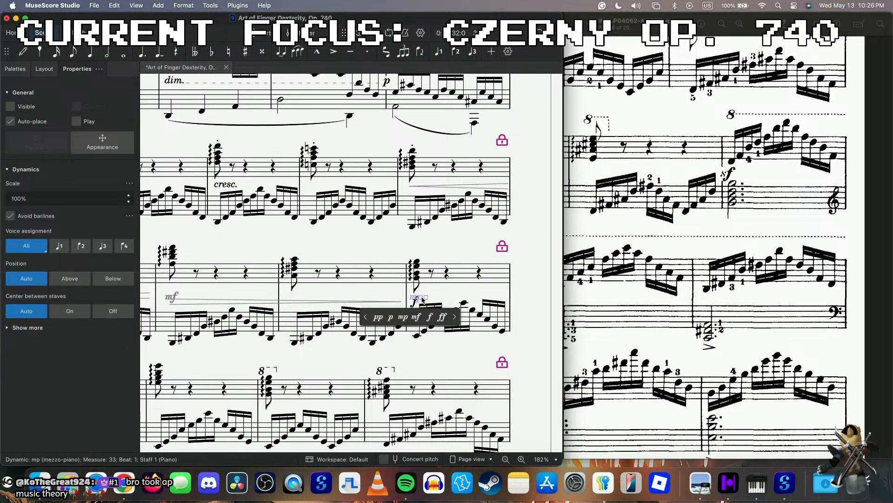
key(shift+Right)
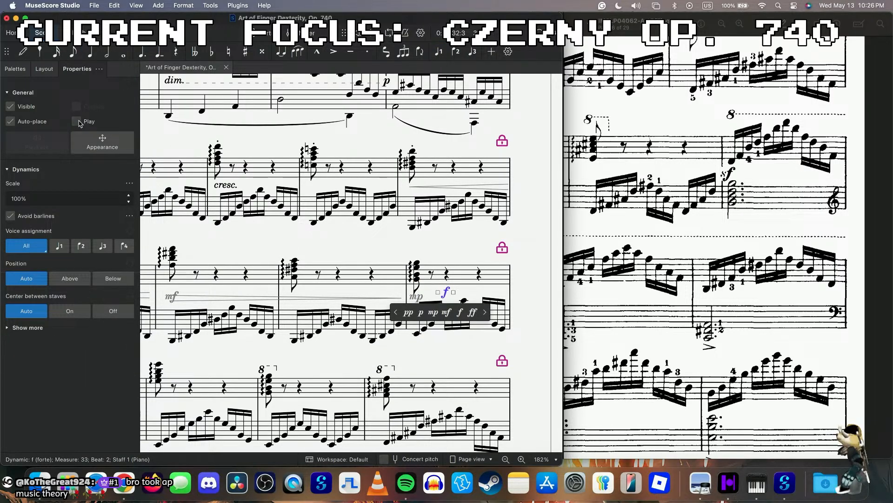
click(421, 298)
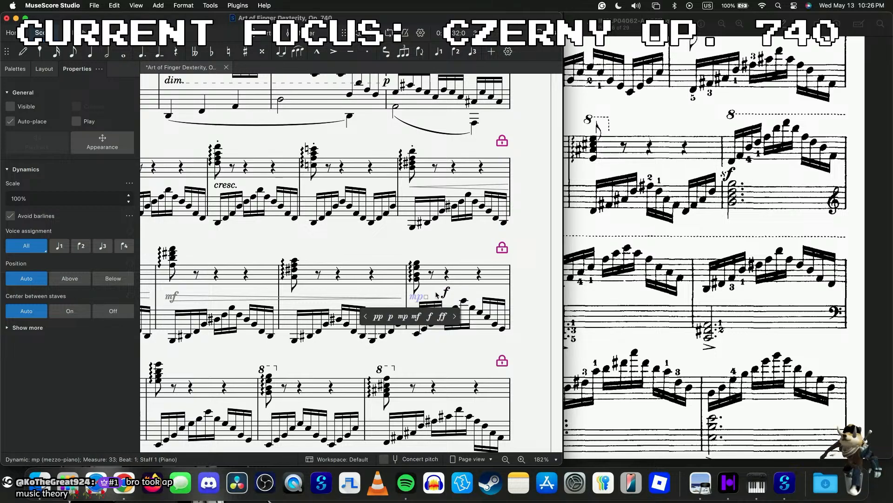
click(169, 297)
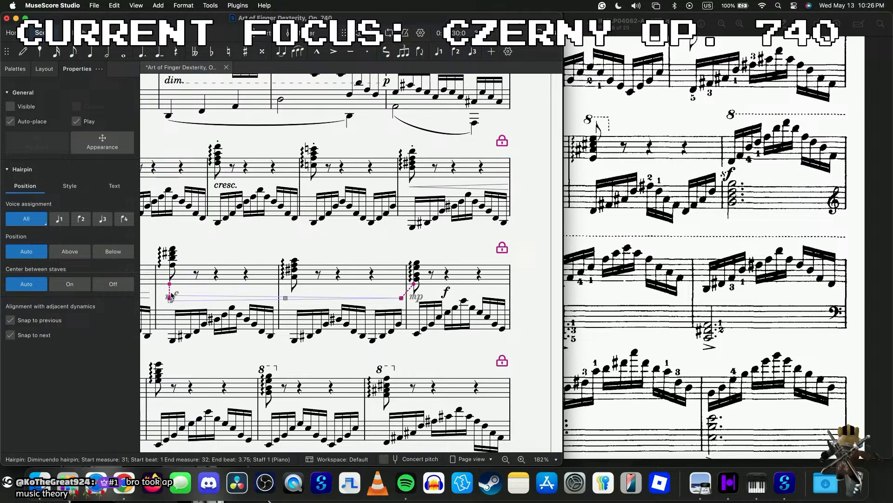
click(417, 297)
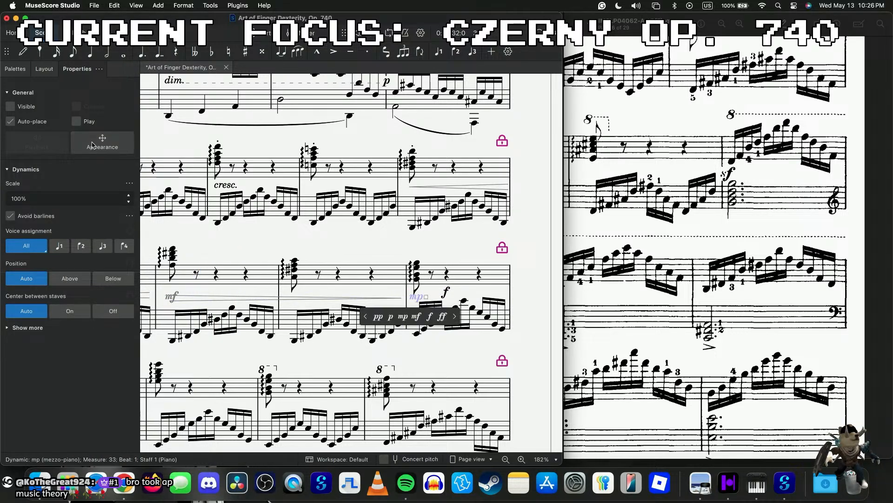
click(173, 265)
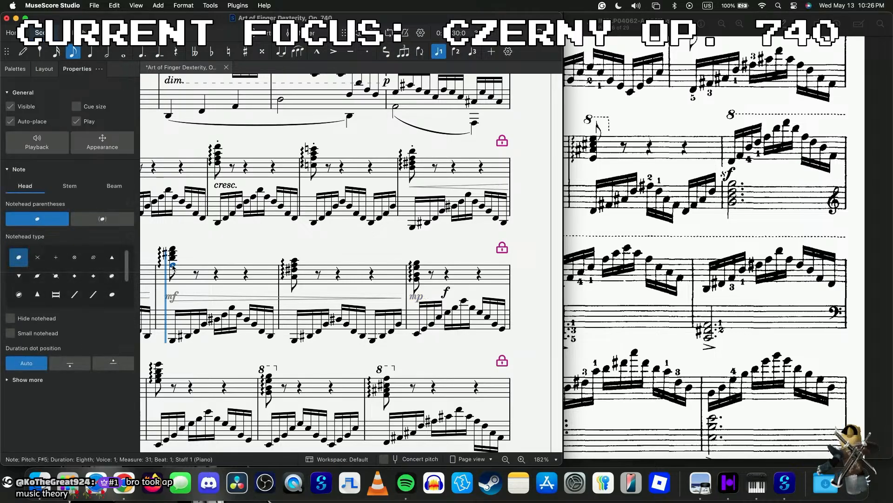
key(space)
scroll(276, 313, up, 5)
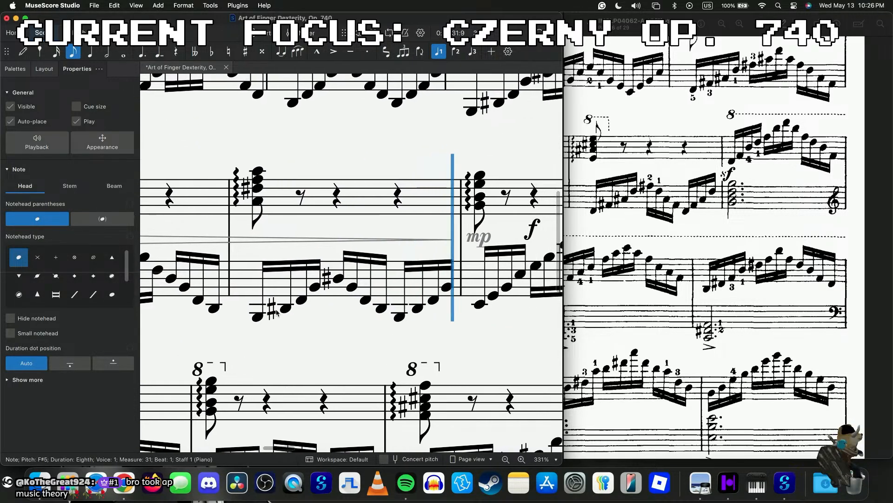
- Move the f back onto beat 1 of measure 33, turn off its playback, and play from measure 30
click(470, 236)
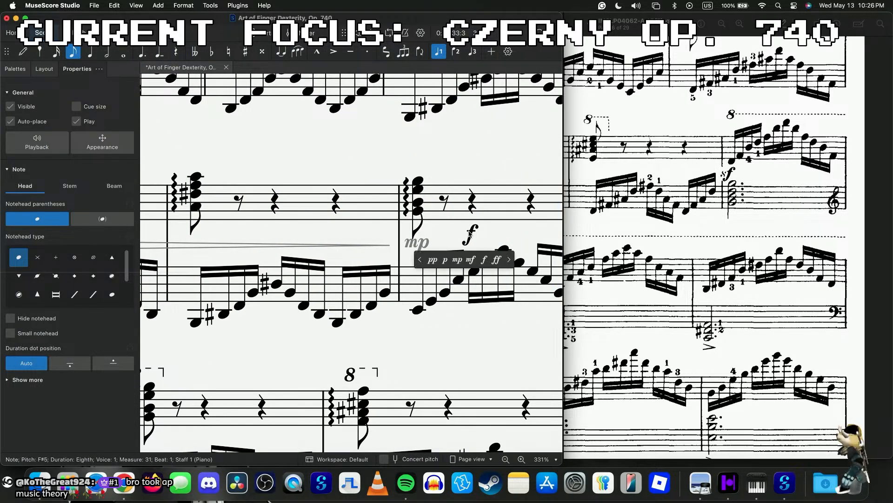
drag(470, 236, 424, 242)
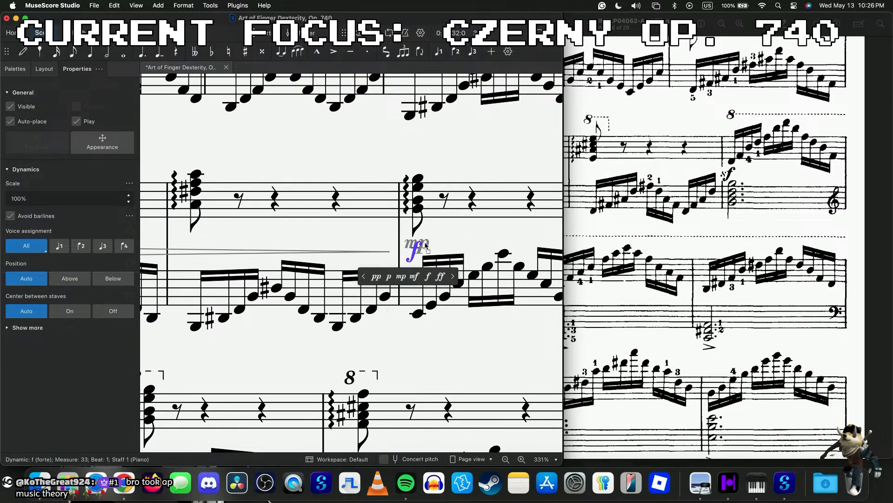
click(77, 122)
click(425, 245)
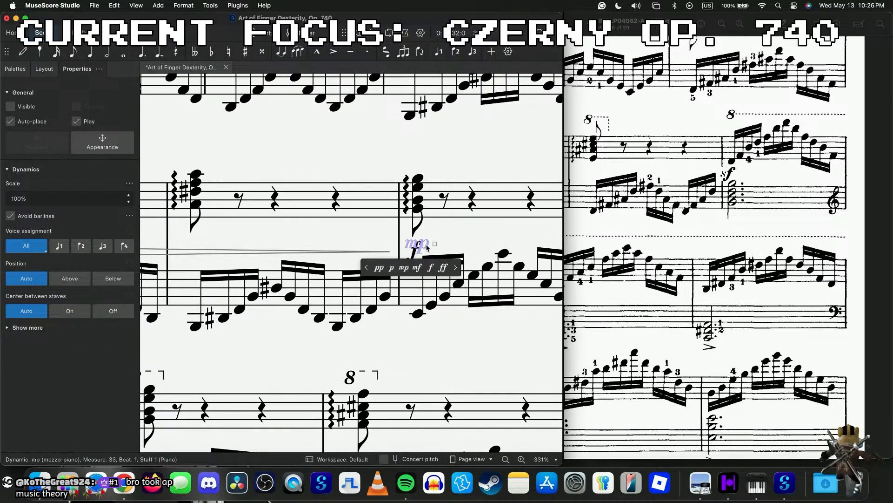
scroll(273, 173, left, 4)
scroll(272, 175, left, 5)
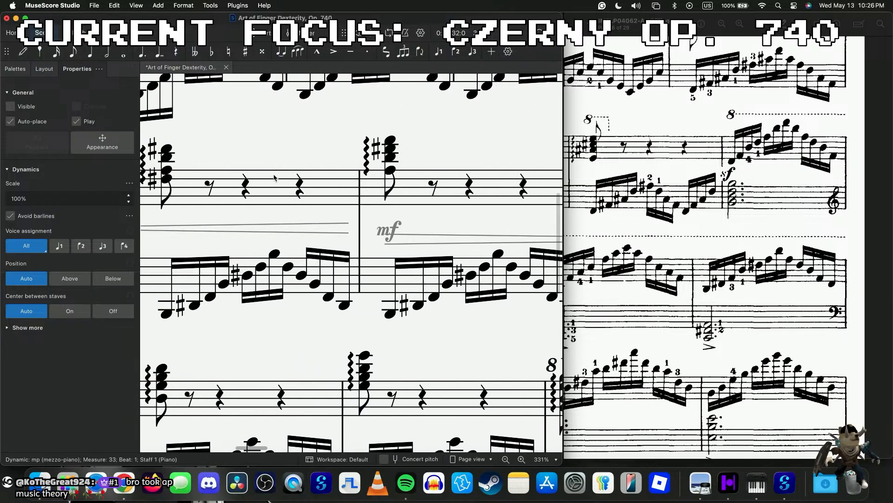
click(186, 182)
key(space)
scroll(239, 218, down, 4)
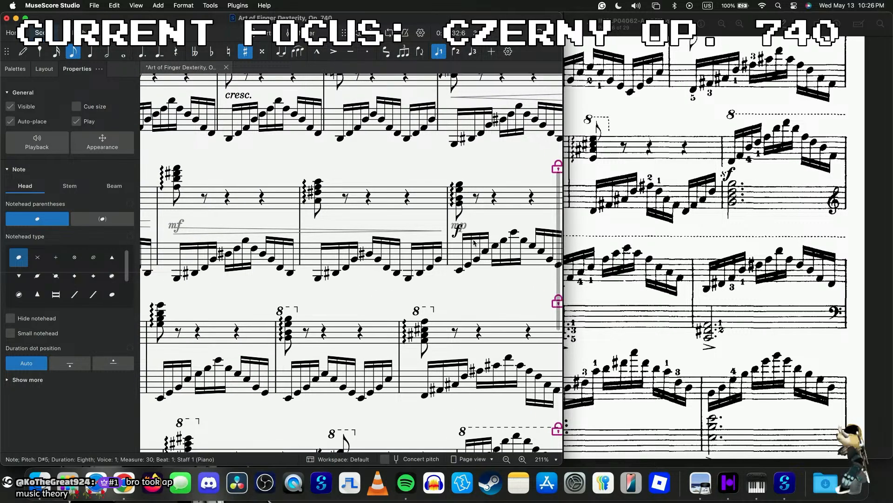
- Undo adding the f in measure 33 and hiding the mf, mp and hairpins across measures 29 to 33
click(460, 229)
key(alt+Left)
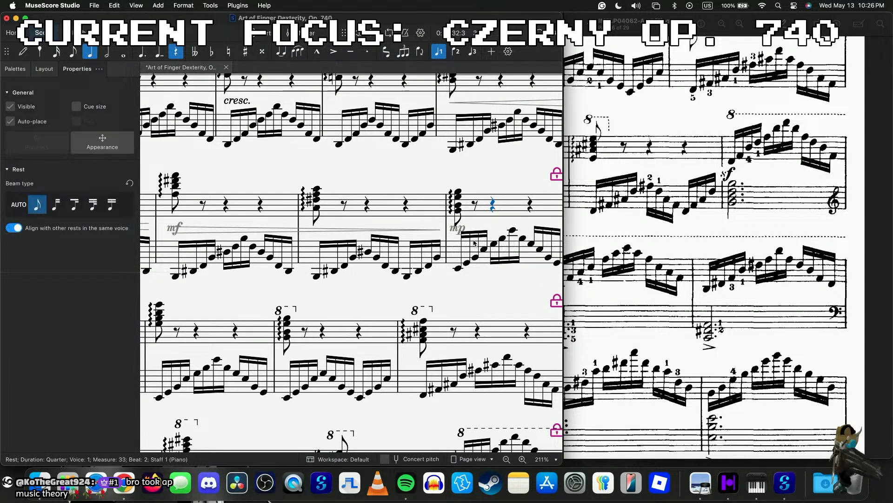
key(alt+Left)
key(alt+Right)
key(alt+Right)
click(458, 210)
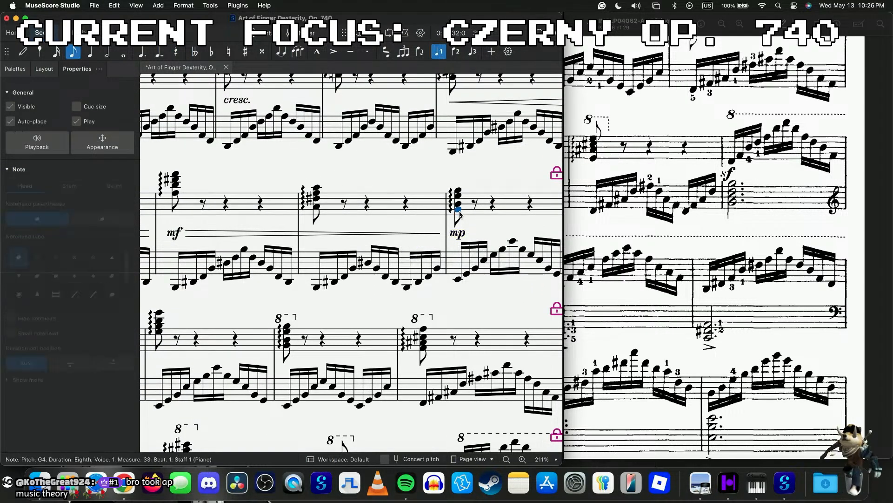
click(493, 205)
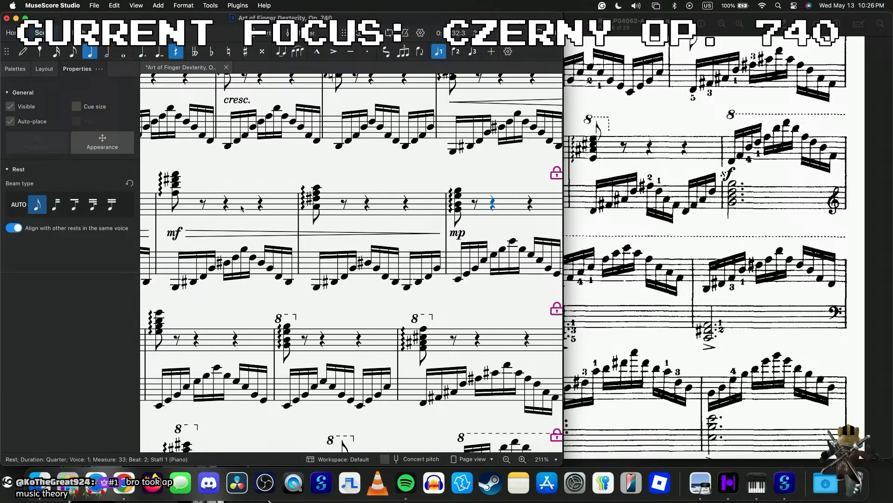
key(super+f)
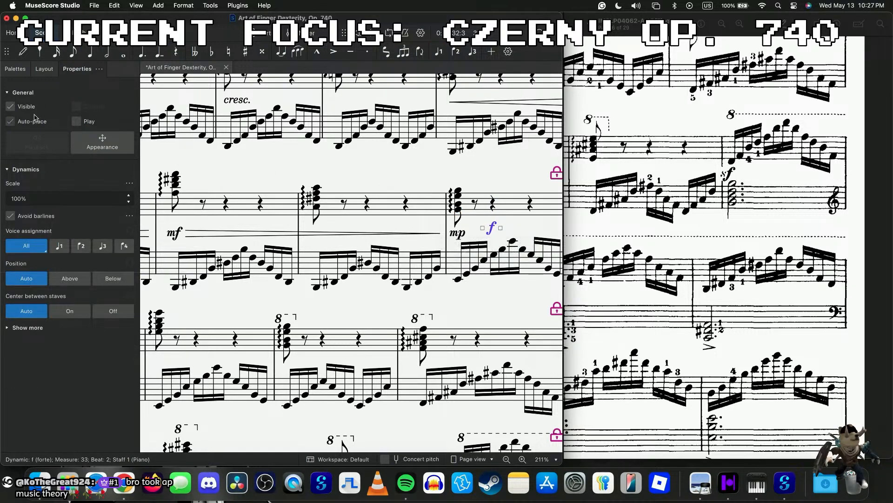
key(super+z)
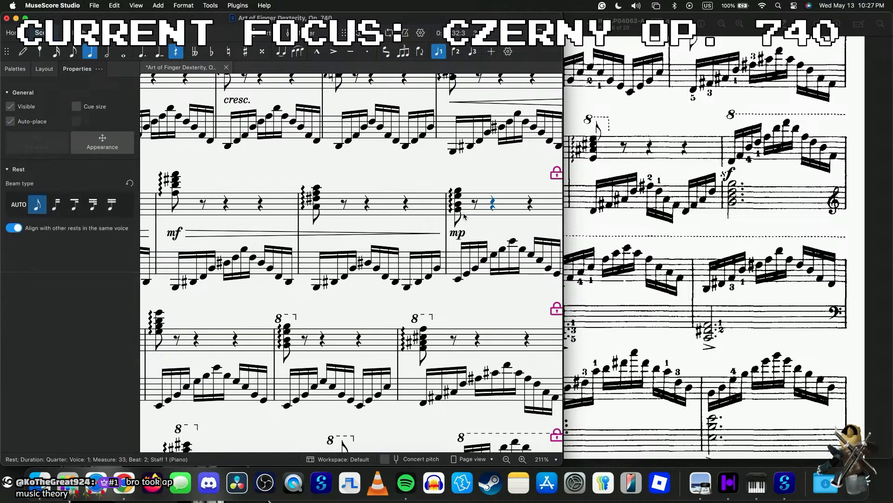
- Add an f to measure 33's first chord, make it invisible and excluded from playback, and play back from measure 28
click(459, 200)
key(super+f)
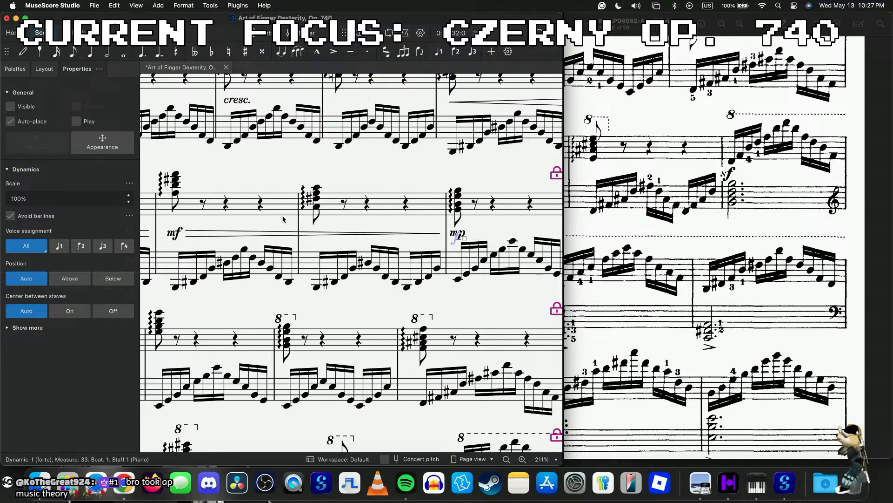
click(177, 194)
key(space)
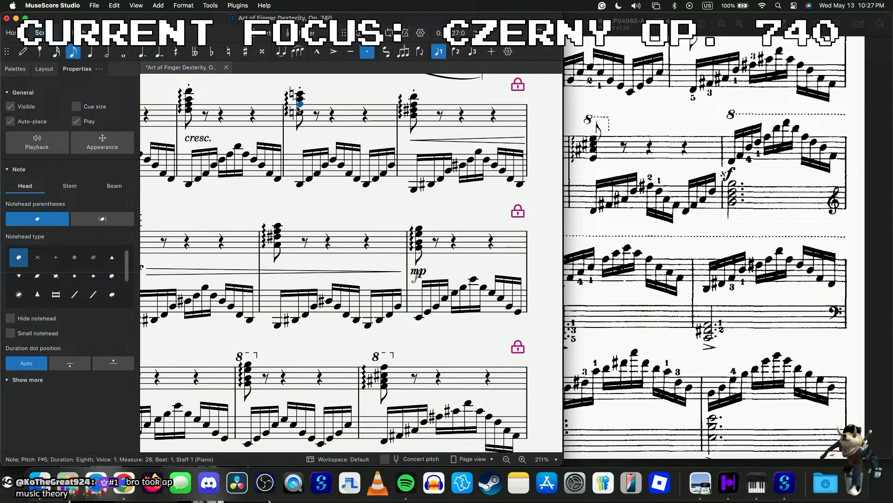
key(space)
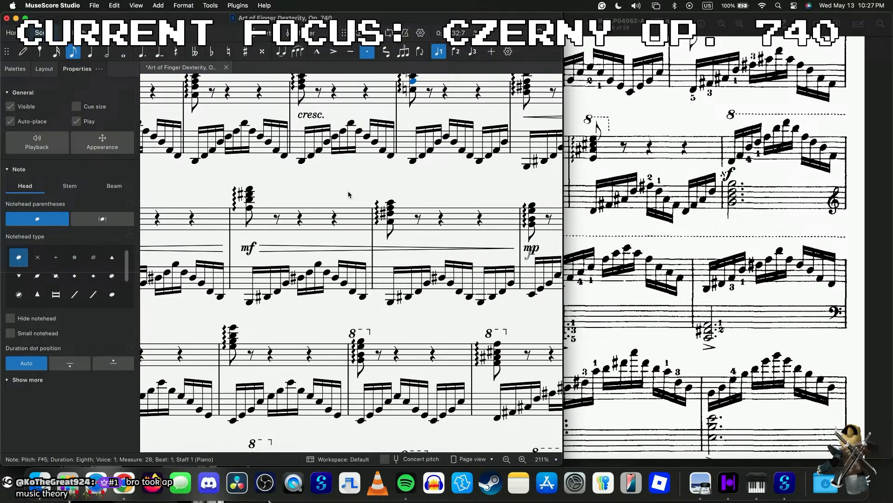
- Change measure 31's mf dynamic to f and play back the passage from measure 26
click(246, 248)
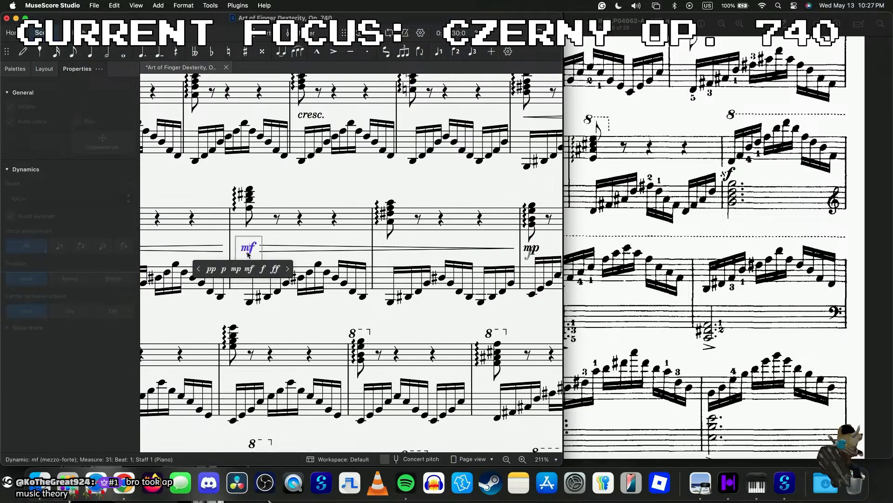
click(262, 270)
scroll(262, 272, up, 2)
scroll(262, 272, left, 2)
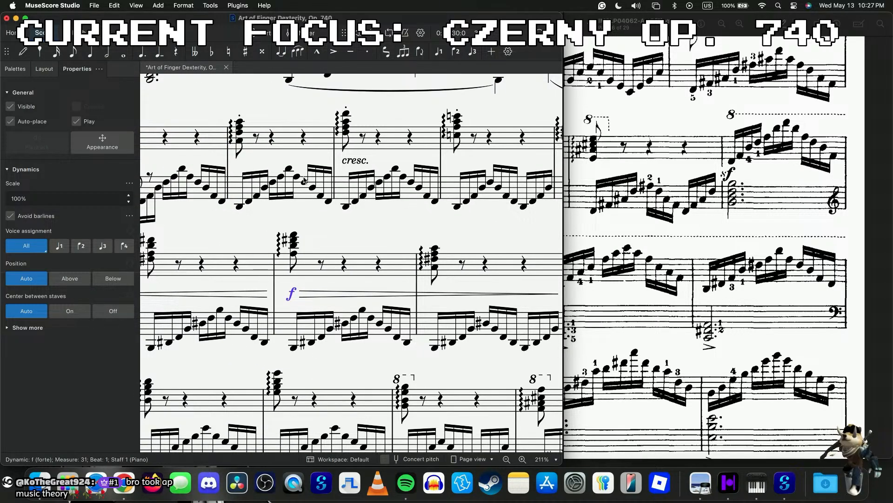
scroll(375, 145, up, 3)
scroll(374, 146, left, 2)
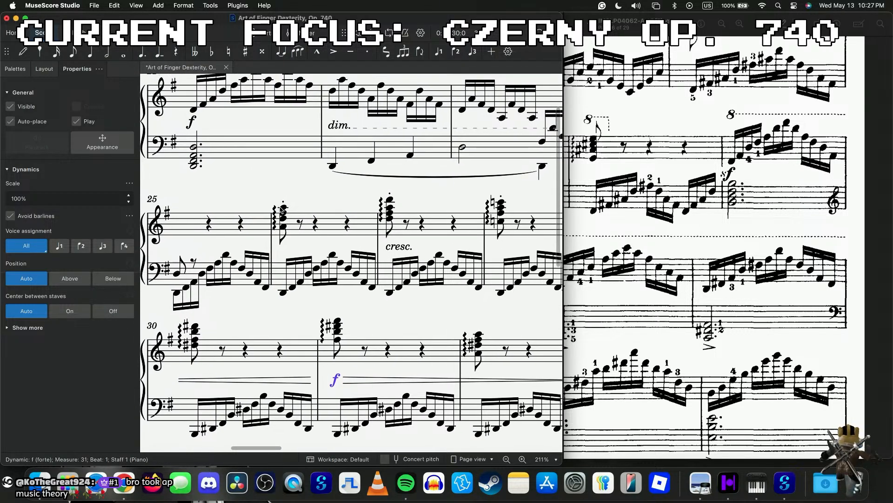
click(283, 209)
scroll(281, 209, right, 4)
scroll(280, 210, down, 3)
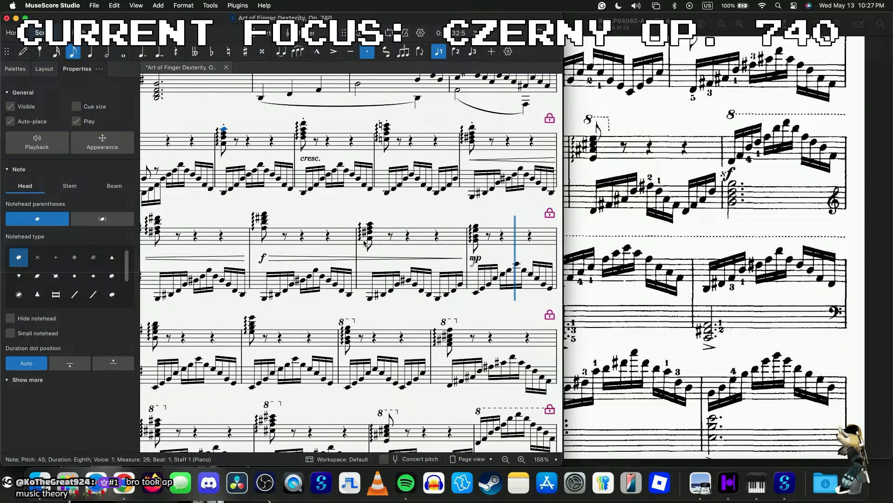
- Set measure 31's dynamic to mf and replace its hairpin with a new one extending to the mp in measure 33
click(263, 257)
double_click(264, 257)
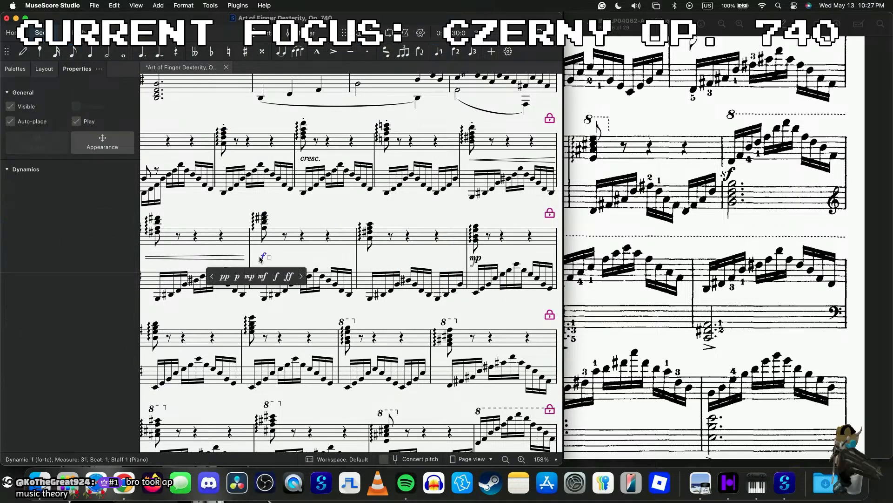
click(266, 278)
scroll(315, 262, up, 3)
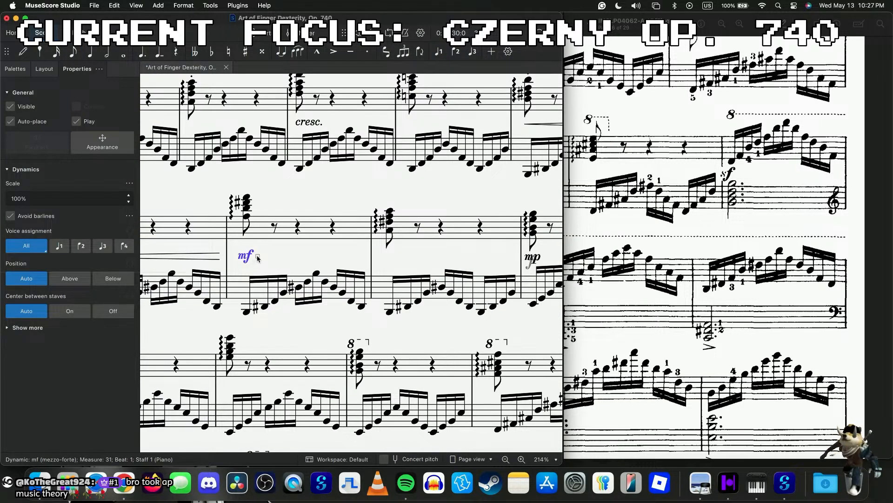
drag(257, 257, 519, 258)
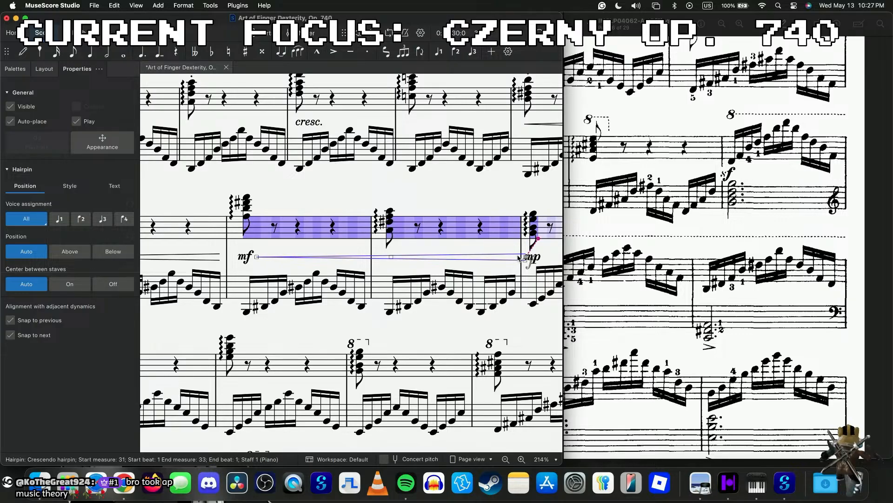
- Play back the passage from measure 31's first chord
key(Escape)
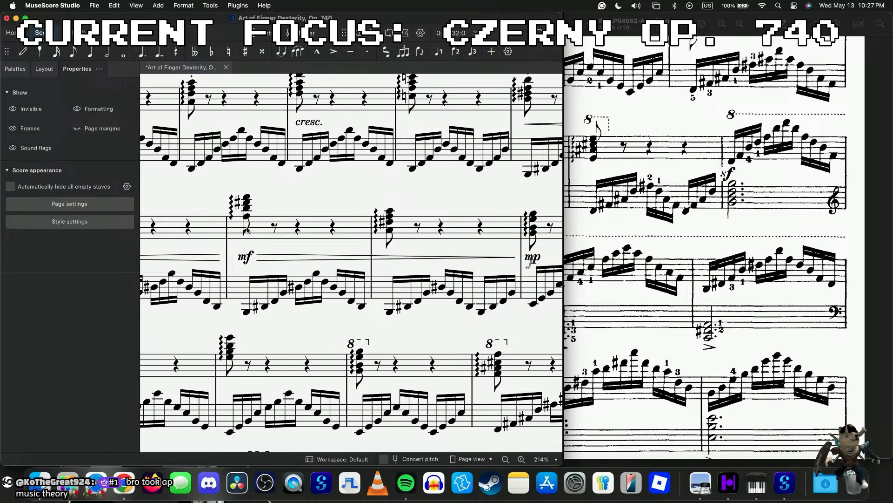
click(245, 227)
key(space)
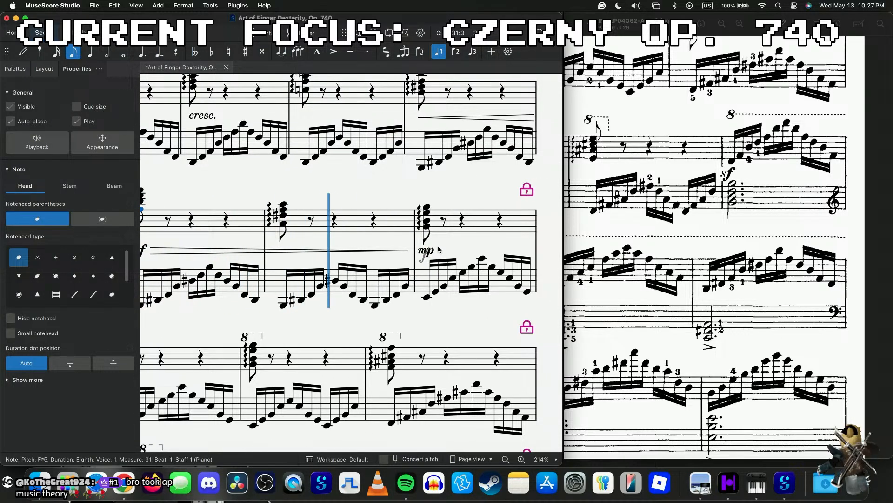
key(space)
- Change measure 33's mp dynamic to p and play back the passage from measure 31
click(426, 251)
click(401, 272)
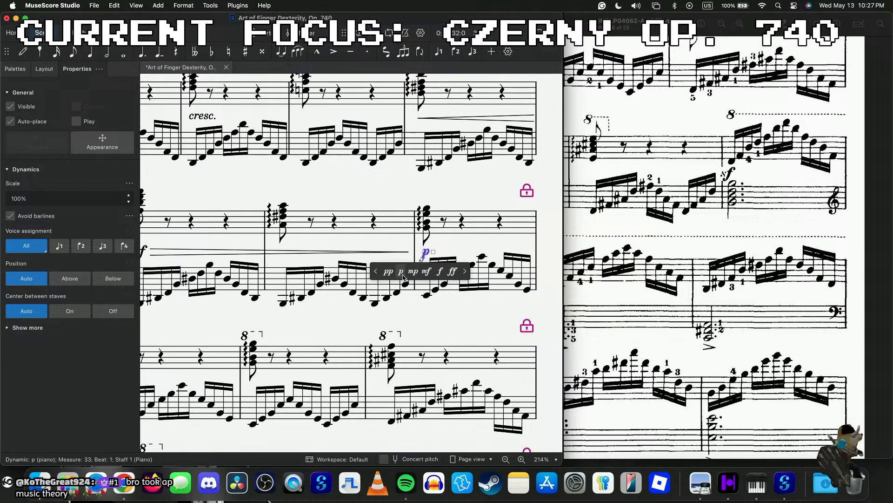
scroll(403, 278, left, 5)
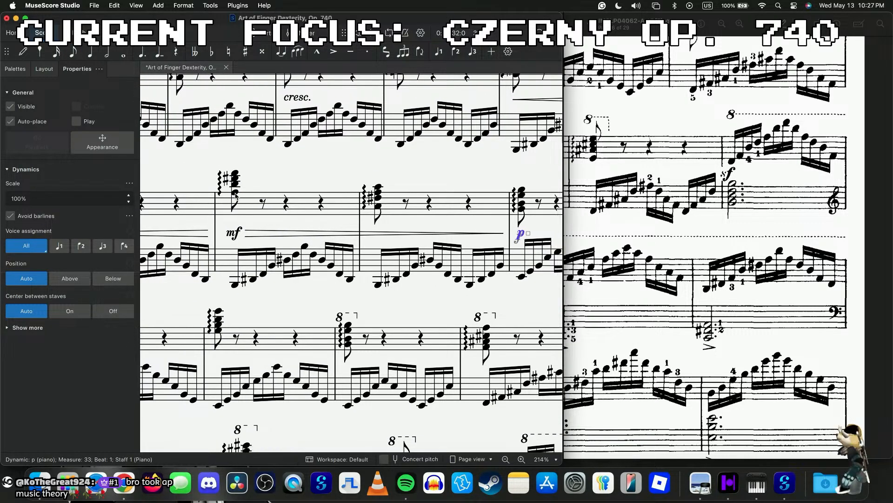
click(236, 195)
key(space)
scroll(242, 210, down, 5)
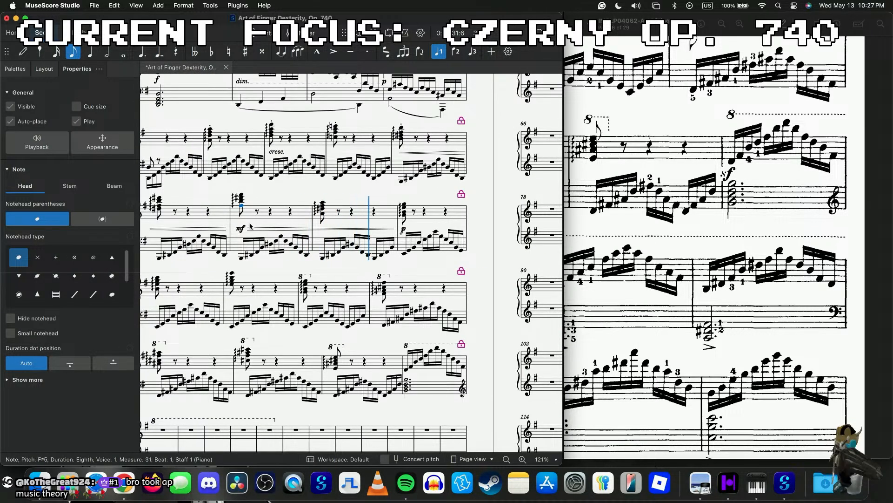
- Select measure 33's p dynamic apart from the overlapping hidden f and include the p in playback
click(403, 254)
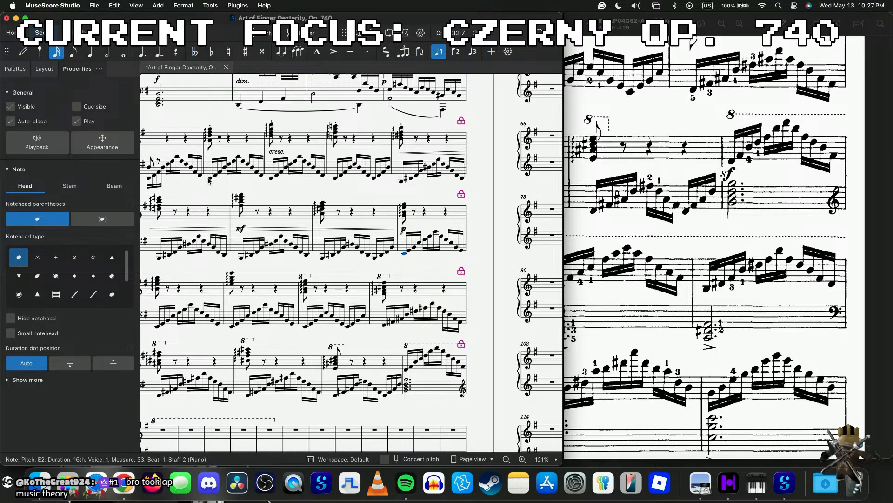
click(209, 179)
scroll(402, 241, up, 5)
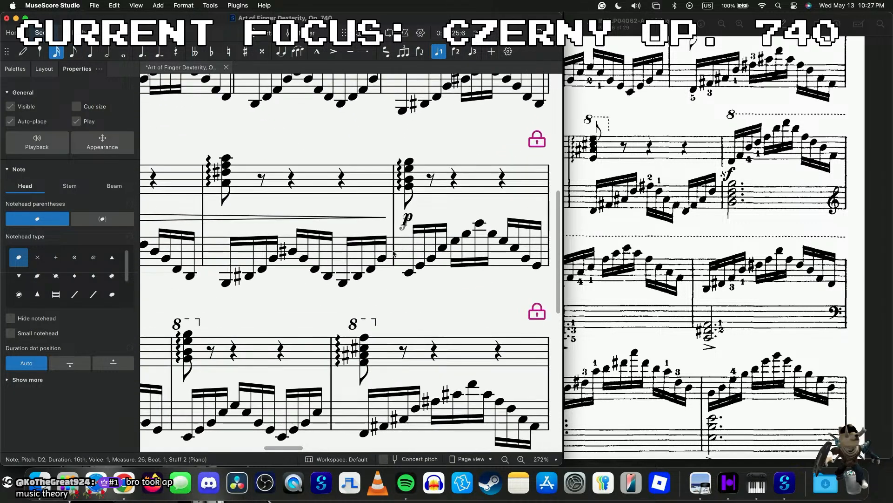
click(404, 228)
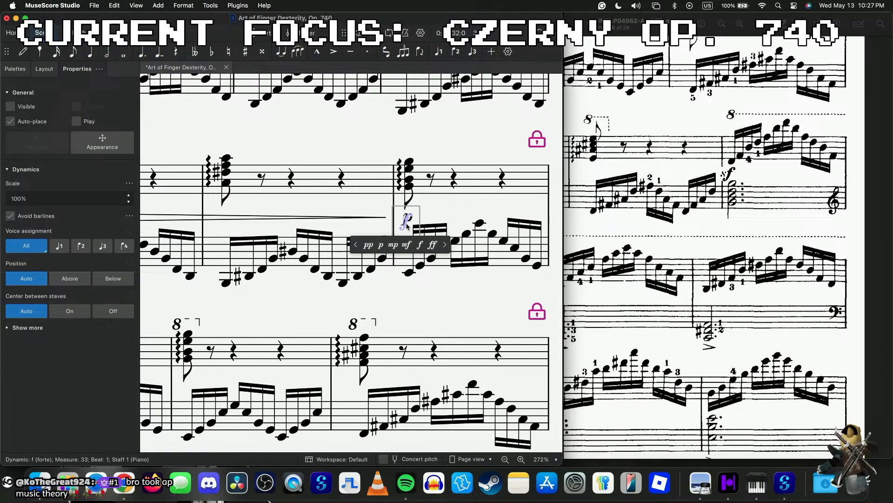
key(Escape)
click(407, 221)
key(Escape)
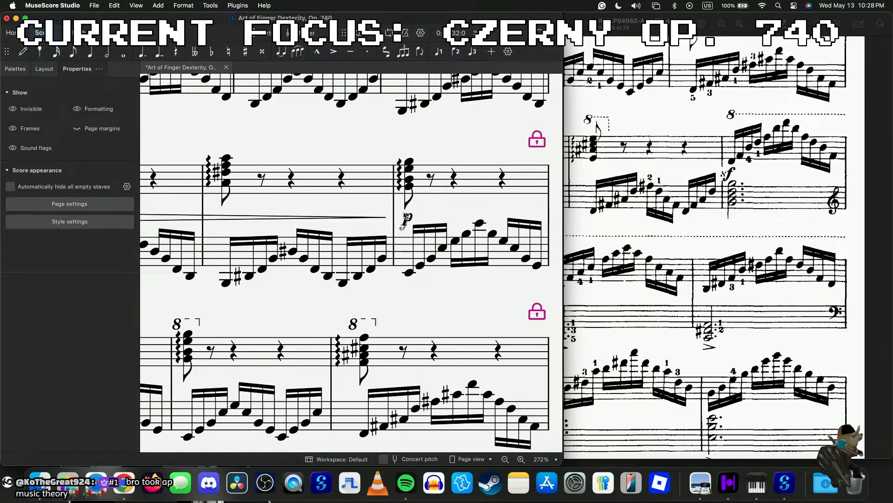
click(406, 217)
scroll(407, 217, up, 5)
scroll(176, 167, down, 6)
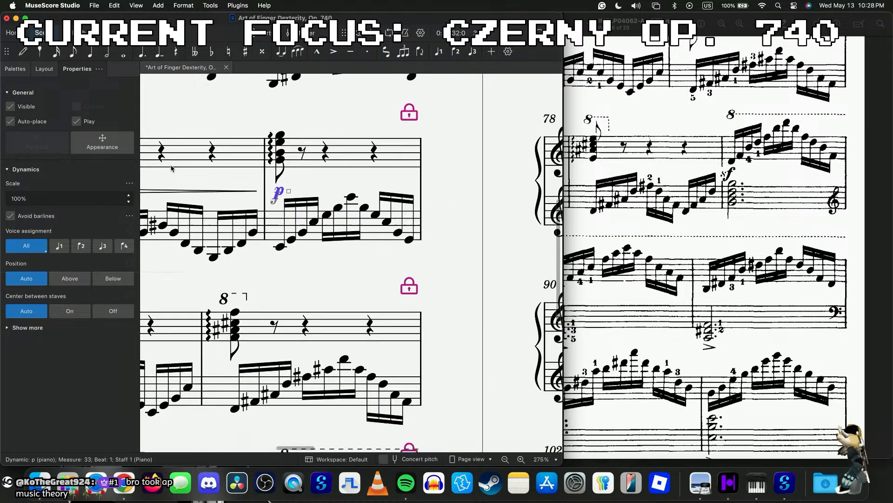
- Play back from measure 31 through measure 36 to check the diminuendo into the p
scroll(194, 164, left, 5)
click(192, 156)
key(space)
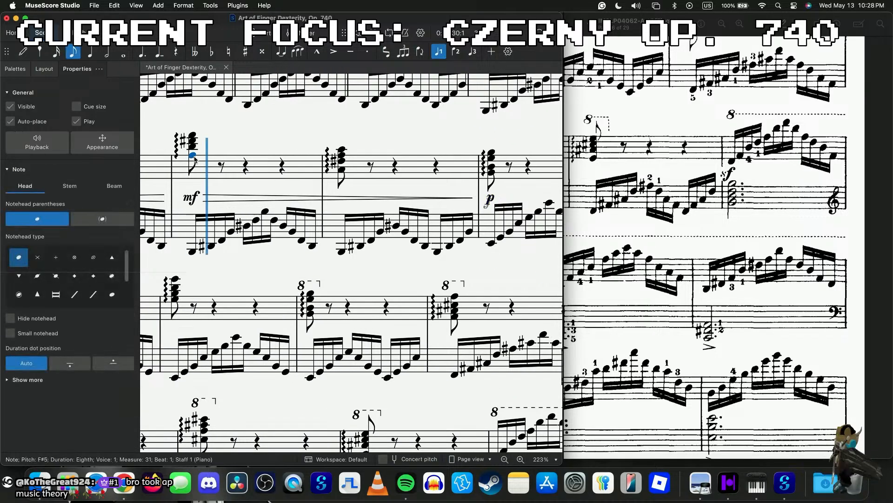
scroll(305, 261, down, 3)
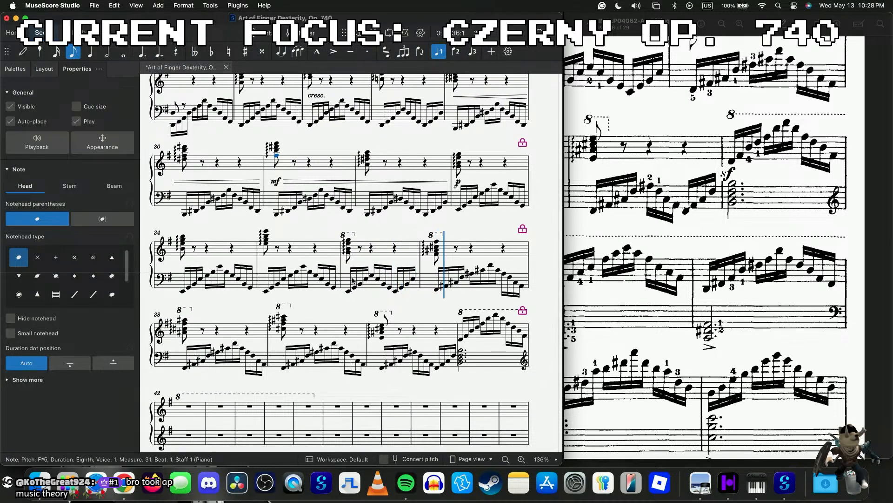
- Switch to Spotify and play the recording of Etudes for Piano, Op. 740: No. 2 in G Major from 0:30 for comparison
click(406, 483)
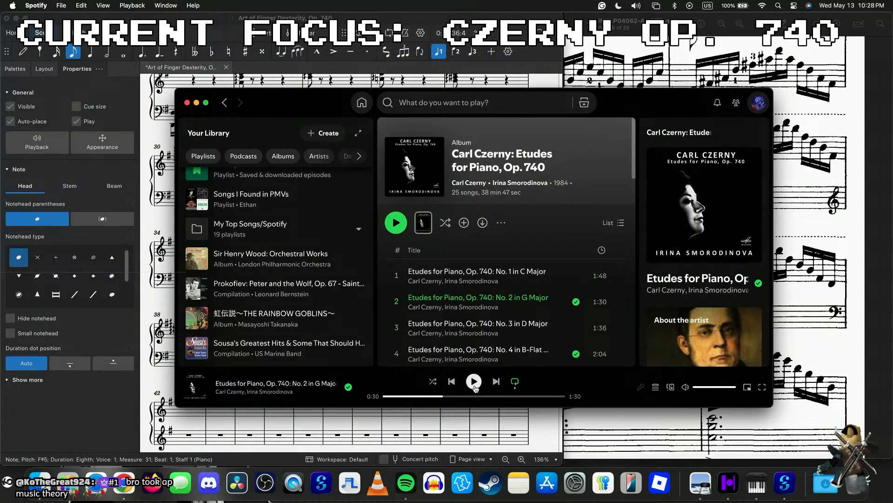
click(475, 386)
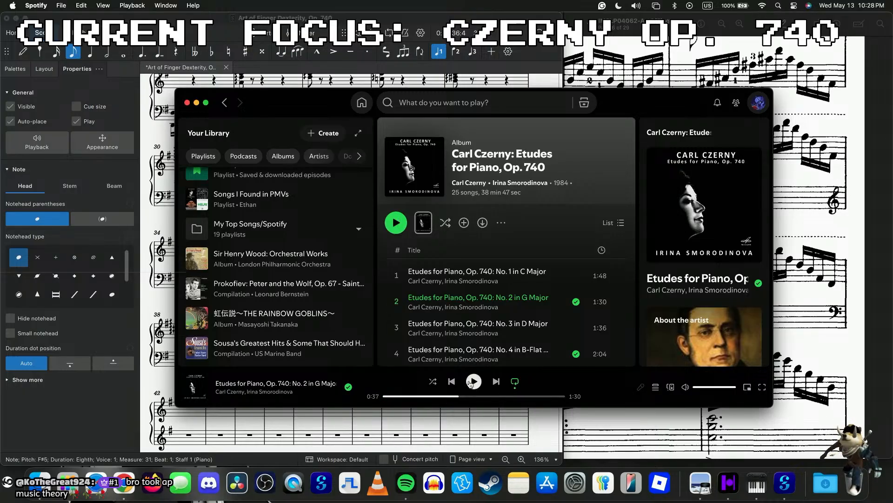
- Switch back to MuseScore and make measure 33's p, measure 31's mf and the two hairpins across measures 29 to 32 invisible
click(315, 58)
scroll(385, 320, down, 1)
scroll(385, 319, up, 5)
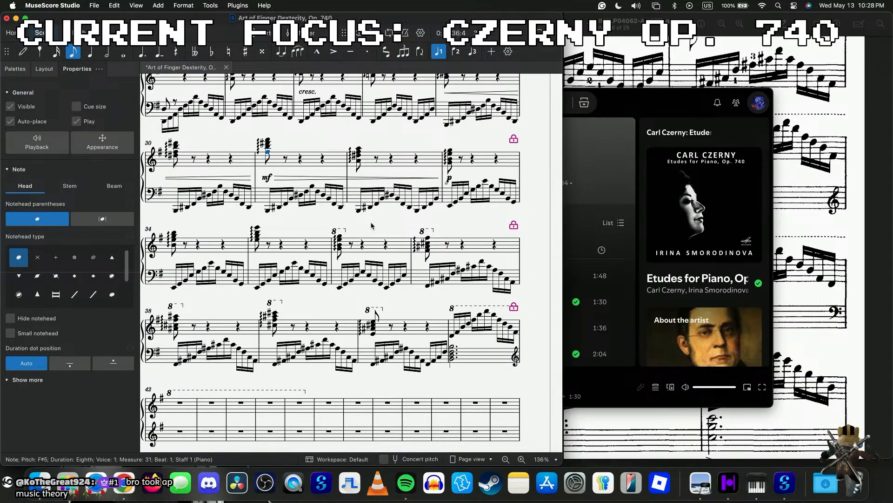
scroll(483, 246, right, 5)
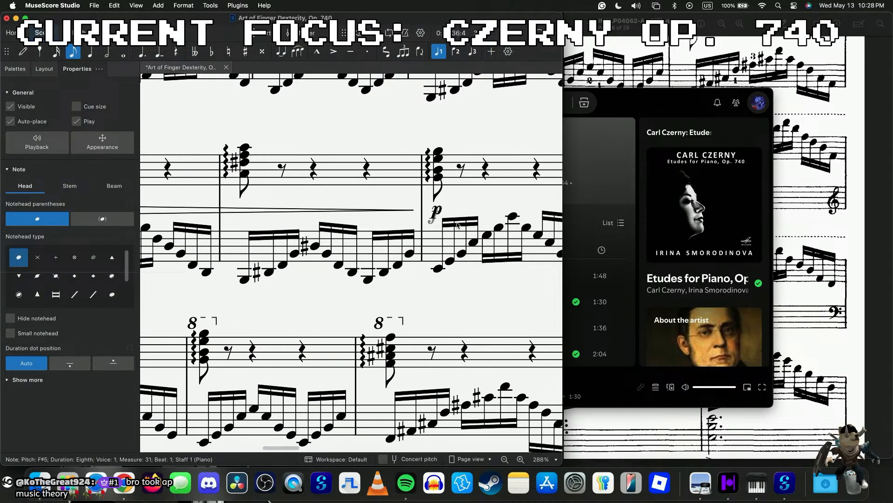
click(435, 211)
click(454, 204)
click(435, 212)
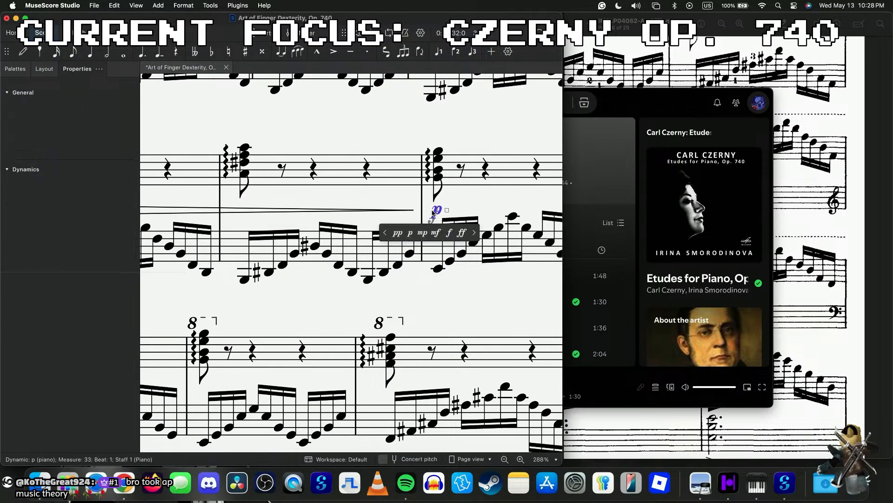
click(284, 209)
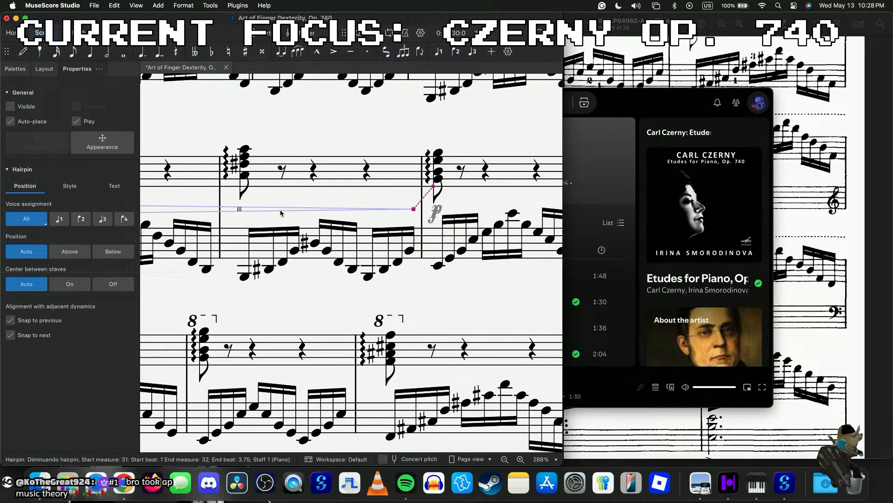
scroll(284, 209, down, 4)
click(260, 215)
click(226, 219)
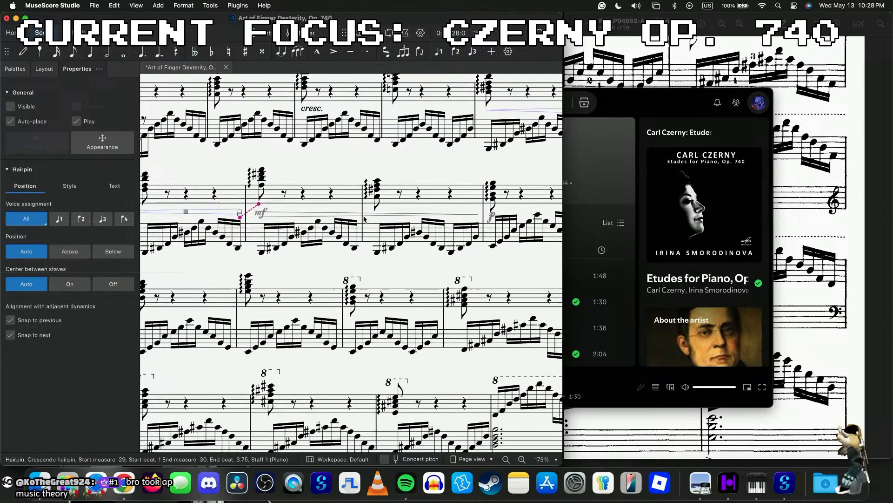
- Make measure 33's hidden f dynamic visible and play back the passage from measure 31
scroll(253, 207, right, 3)
click(408, 224)
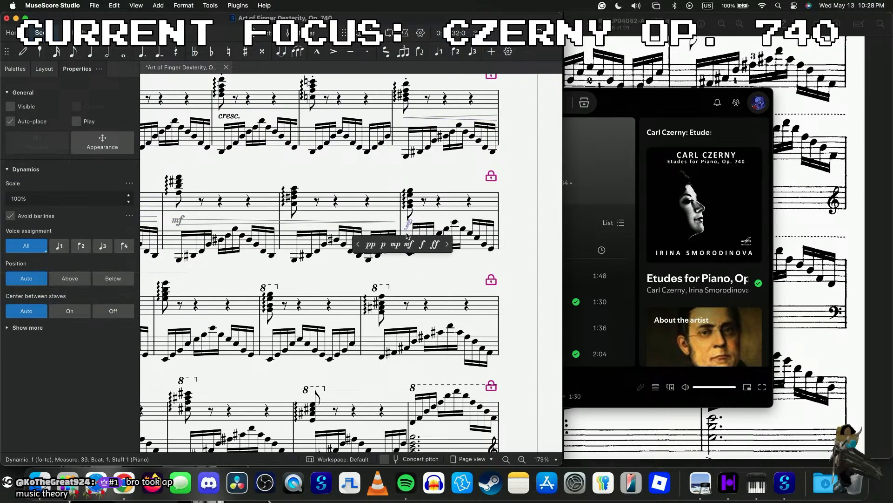
click(421, 242)
scroll(304, 217, left, 3)
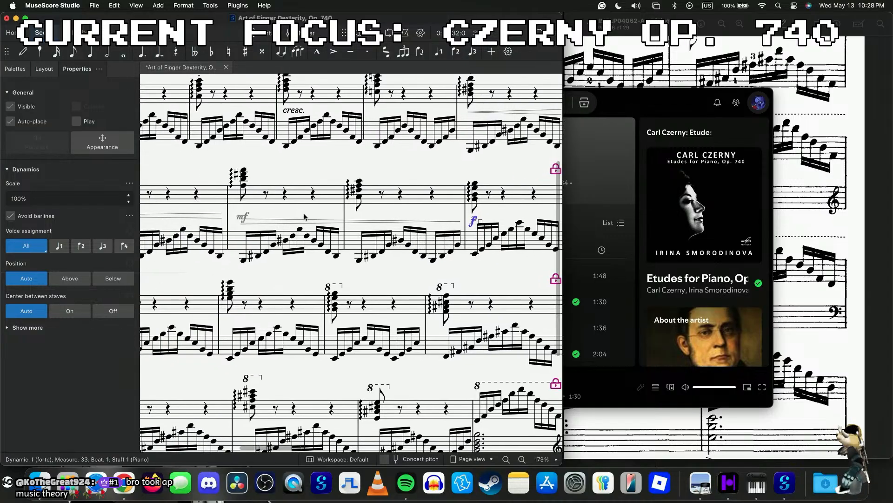
click(242, 184)
key(space)
scroll(240, 200, right, 2)
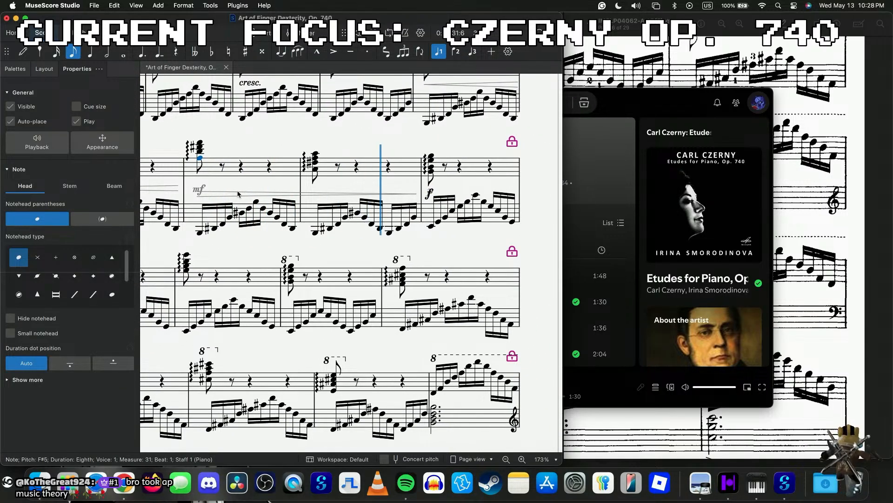
- Change measure 33's hidden p dynamic to mp and play back the passage from measure 31
scroll(438, 225, up, 5)
scroll(438, 224, right, 3)
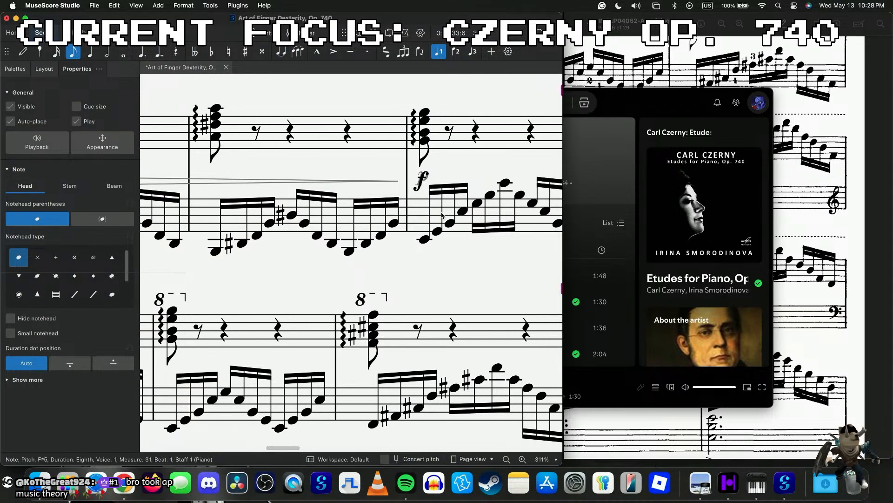
click(423, 178)
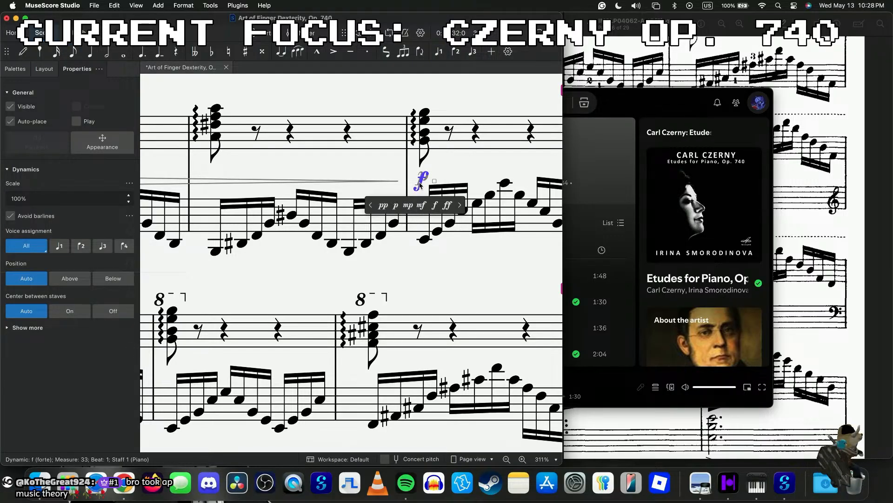
click(396, 205)
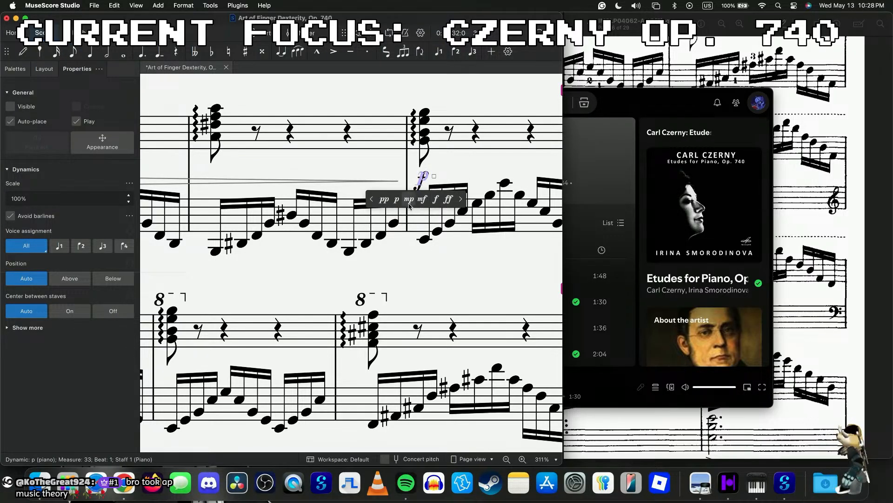
click(407, 201)
key(Escape)
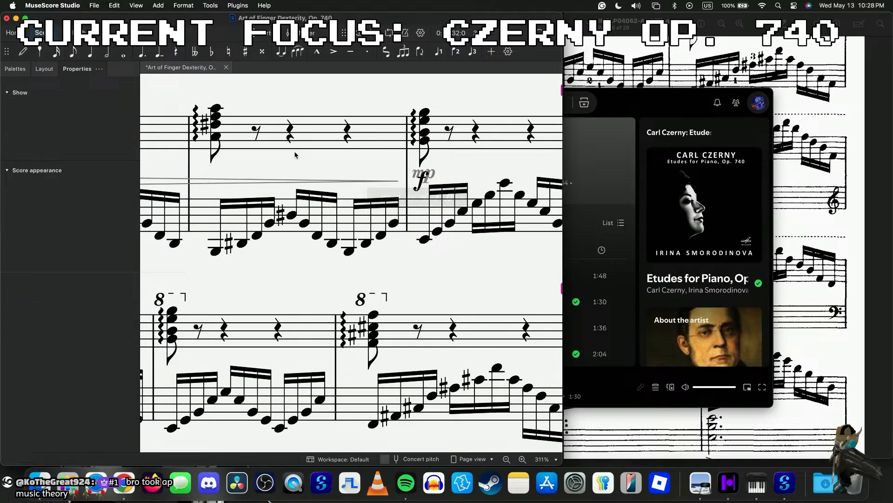
scroll(294, 155, left, 3)
click(306, 119)
scroll(307, 120, down, 5)
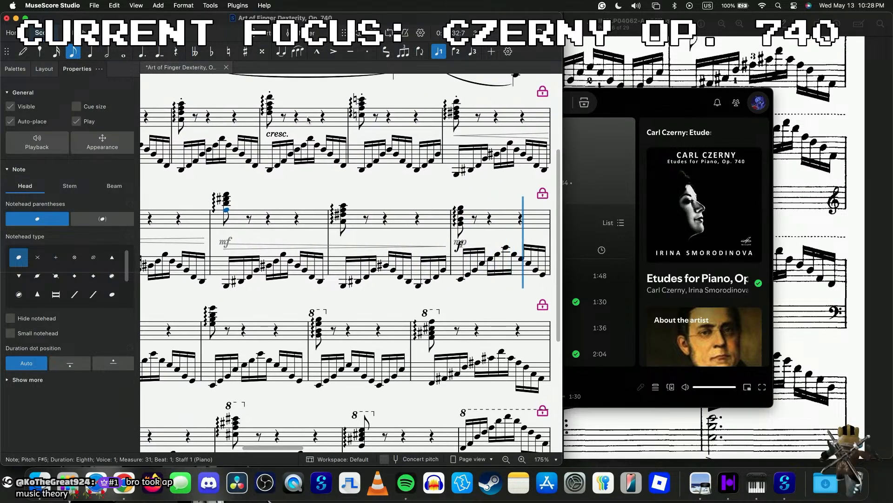
- Check measure 33's hidden mp dynamic and play back the passage from measure 30
click(458, 243)
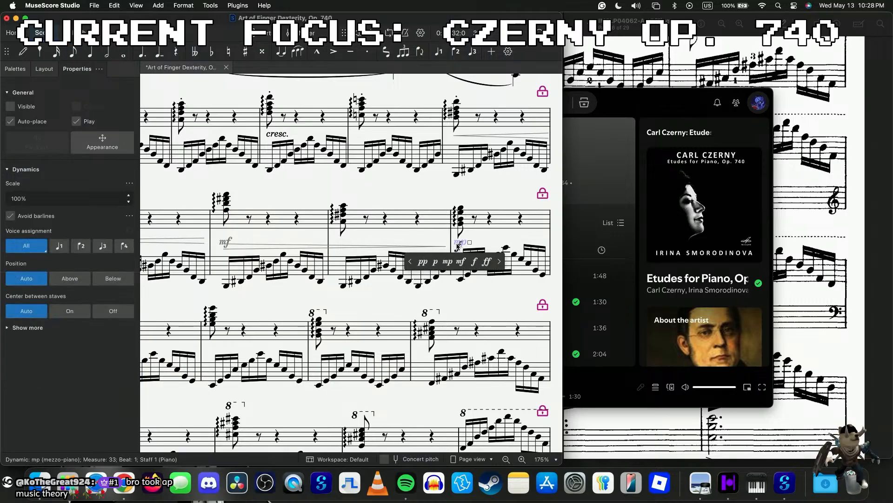
scroll(279, 201, left, 5)
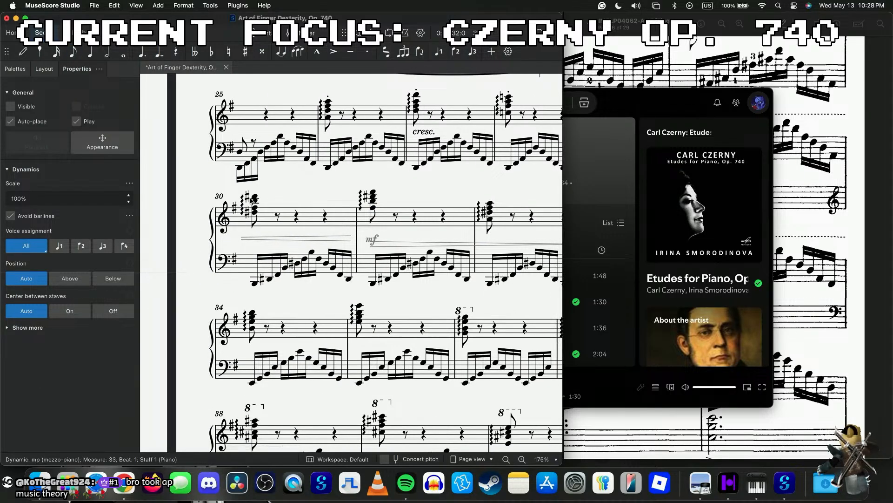
click(254, 200)
key(super+minus)
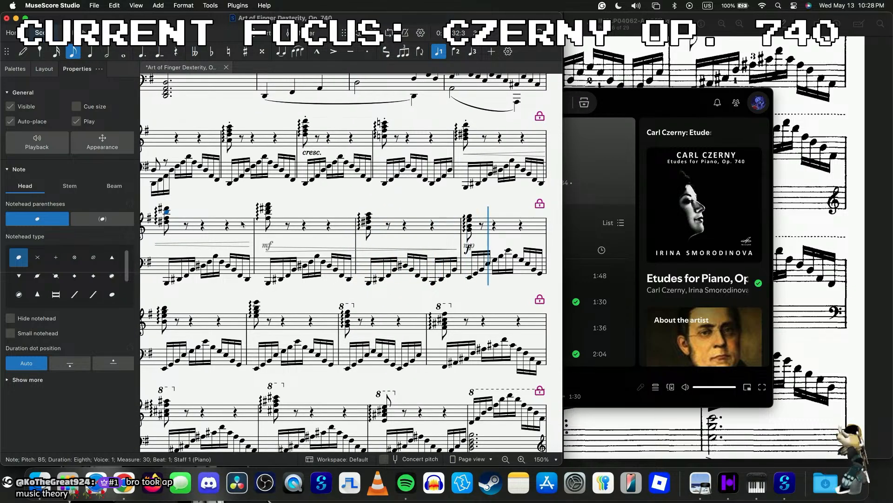
- Change measure 31's hidden mf dynamic to f and play back the passage from measure 27
click(274, 247)
click(282, 265)
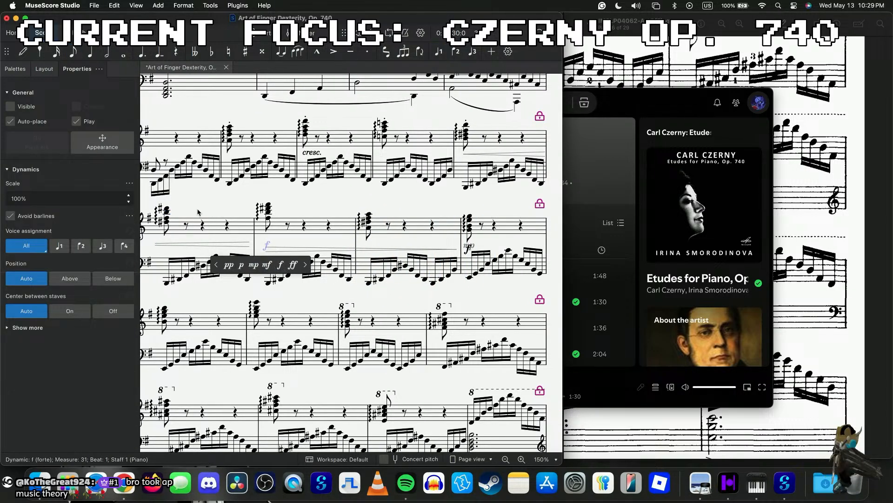
click(305, 135)
key(space)
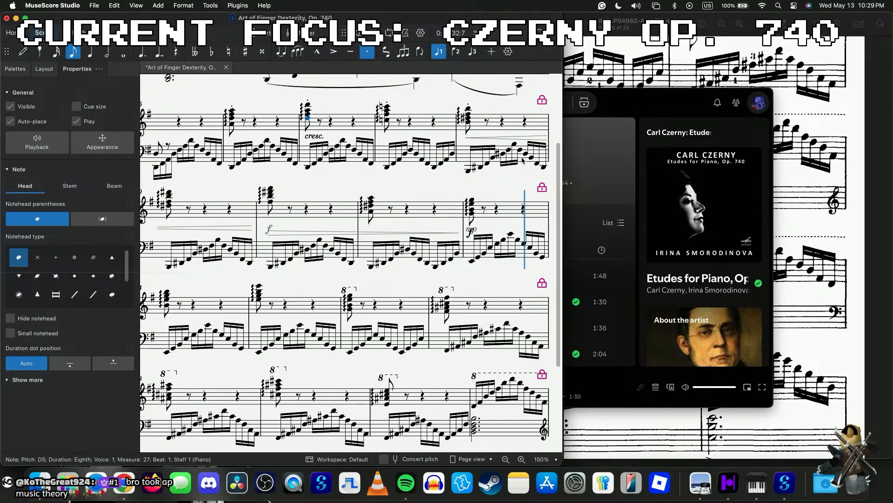
- Set measure 33's hidden dynamic to p and measure 31's to mf, and play back from measure 30
click(474, 231)
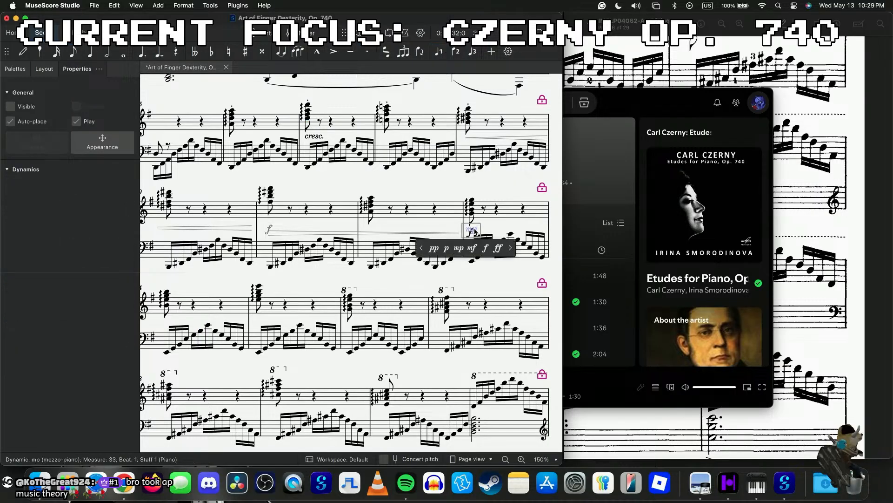
click(445, 249)
click(274, 229)
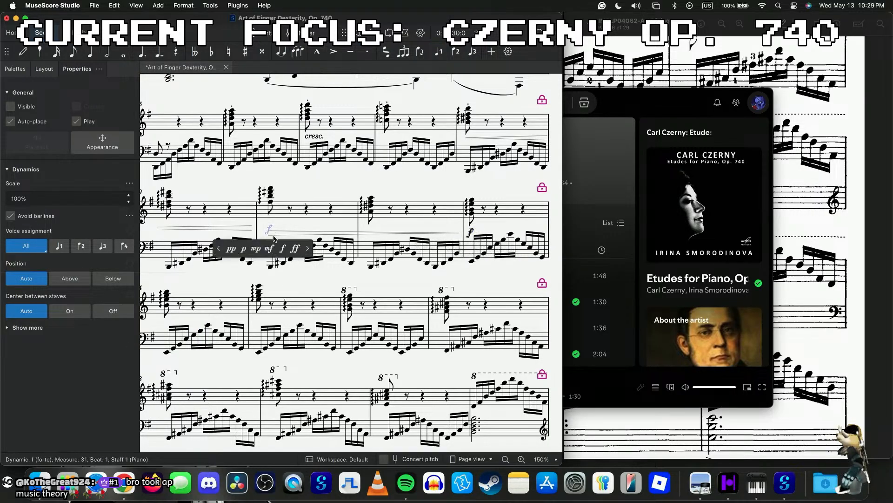
click(269, 248)
key(space)
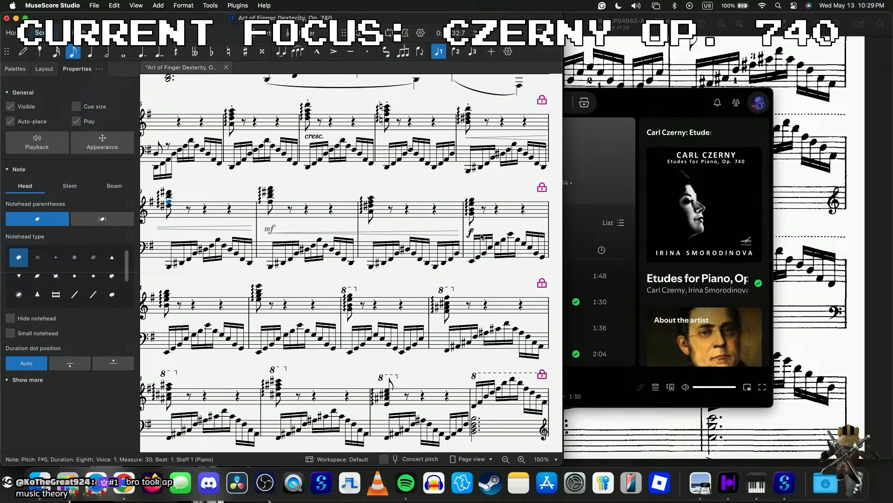
- Undo the latest dynamic and visibility changes in measures 31 to 33, back to the visible mf and p
scroll(482, 237, up, 5)
scroll(428, 229, left, 3)
key(super+z)
key(super+z)
key(super+z)
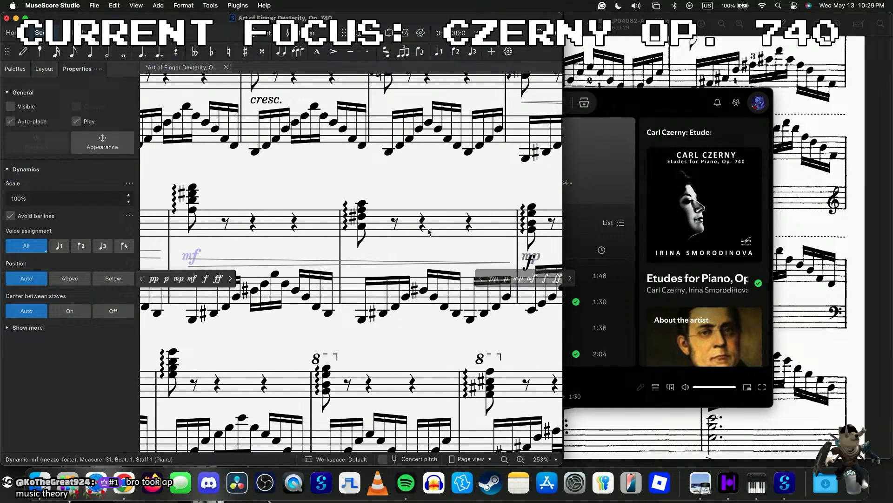
key(super+z)
key(super+z)
key(Escape)
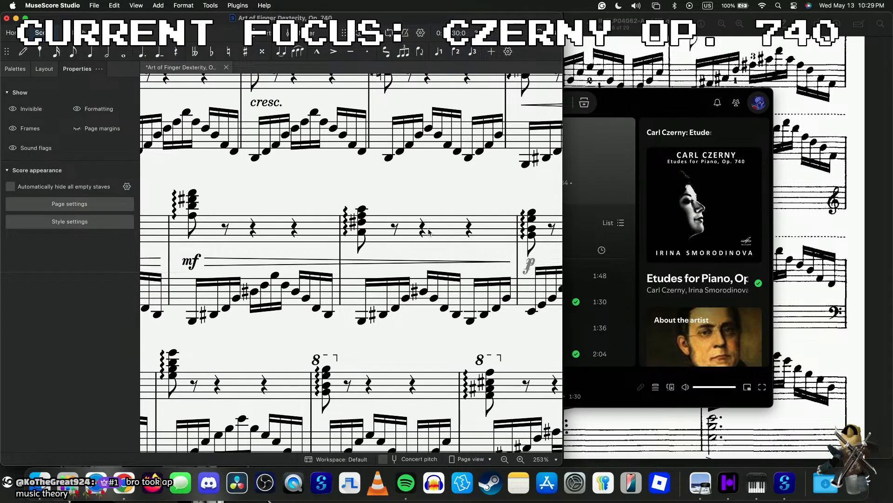
- Check measure 33's p dynamic and play back the passage from measure 31
click(529, 265)
scroll(339, 301, down, 3)
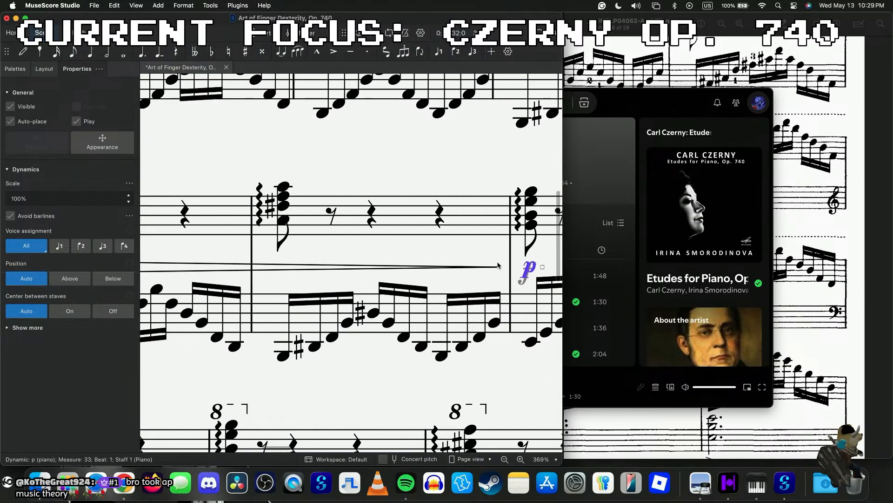
click(312, 227)
key(n)
scroll(268, 211, down, 3)
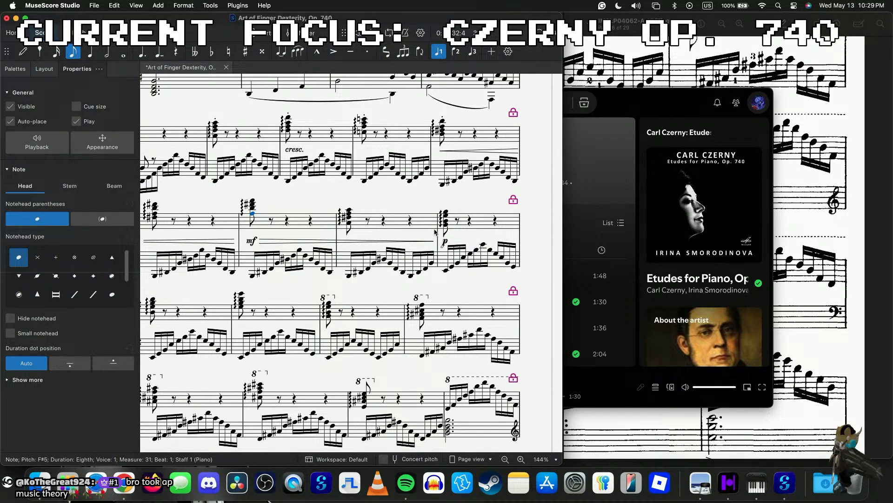
- Try setting measure 31's dynamic to f and measure 33's hidden f to mf, and undo both changes
click(445, 241)
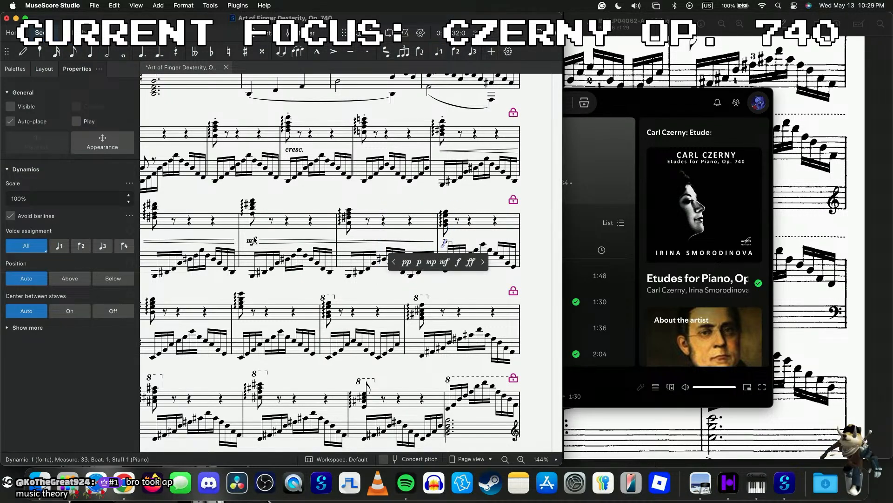
click(252, 241)
click(267, 260)
click(445, 242)
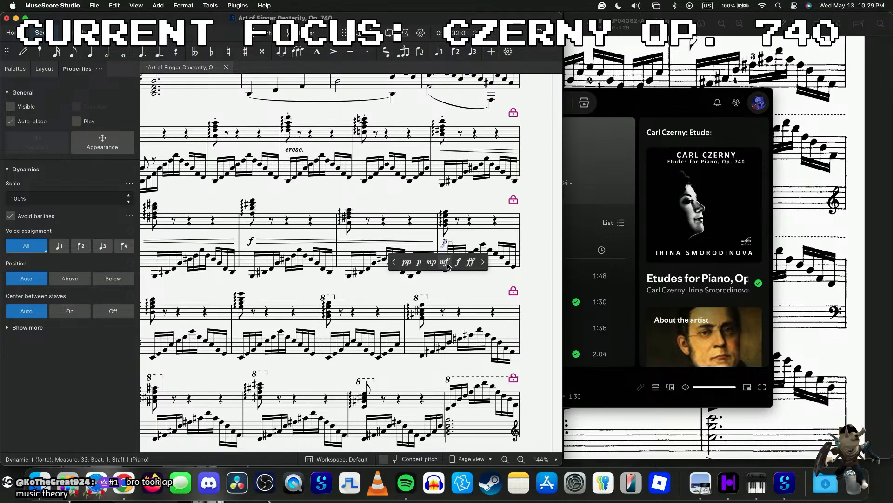
click(446, 263)
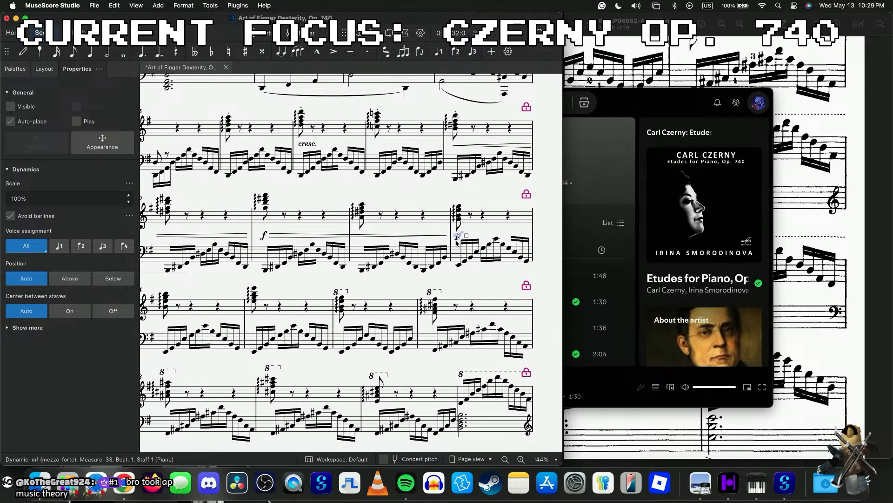
scroll(457, 242, up, 5)
key(alt+Left)
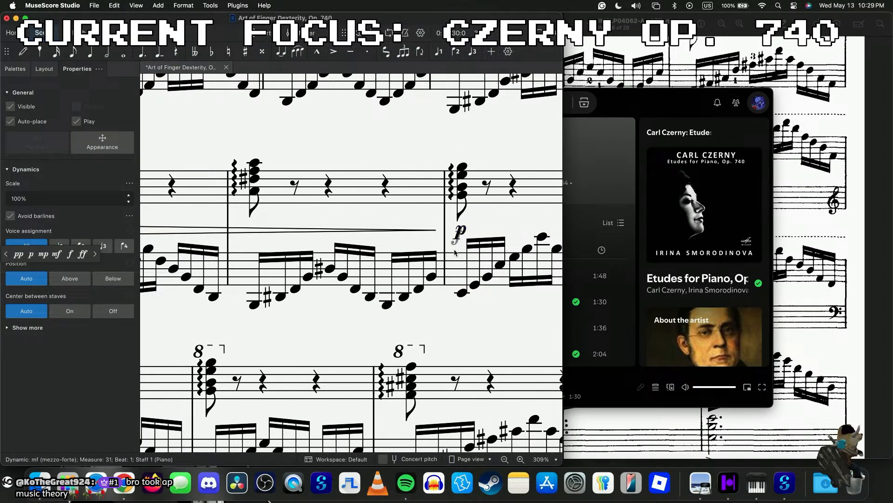
- Change measure 33's p dynamic to mf and measure 31's mf to f, and play back the passage from measure 27
click(463, 231)
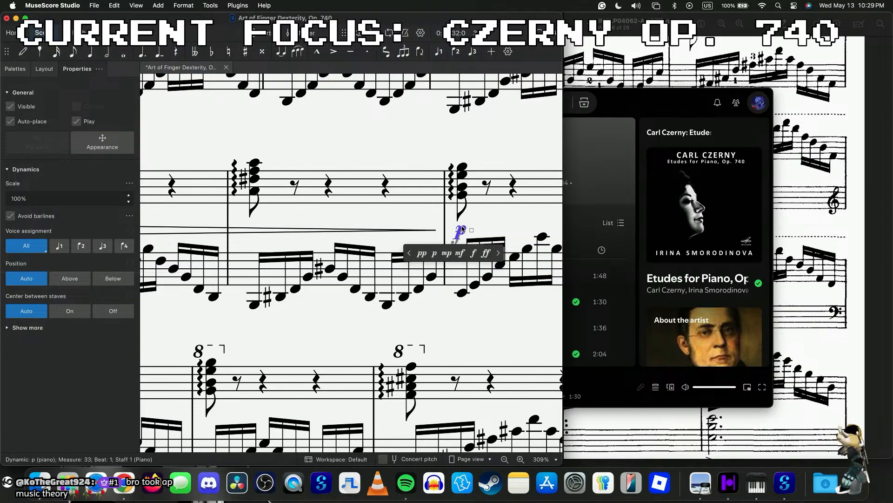
click(459, 253)
scroll(240, 235, down, 2)
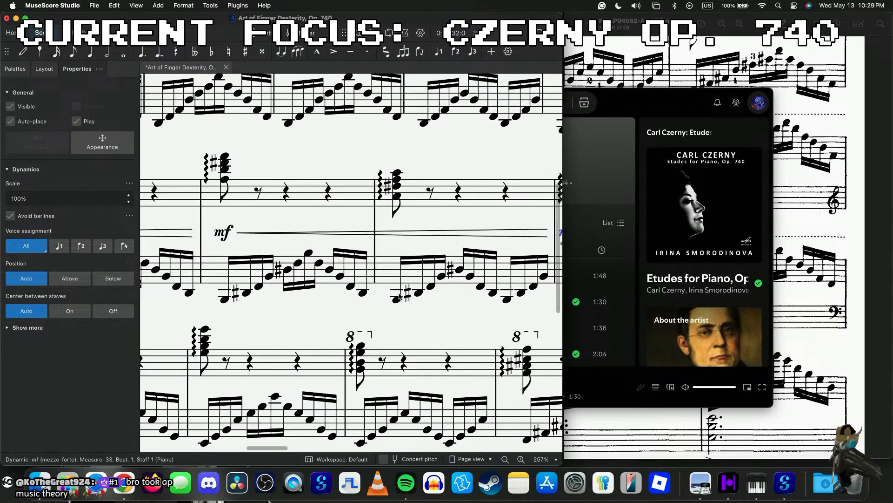
click(231, 233)
click(237, 256)
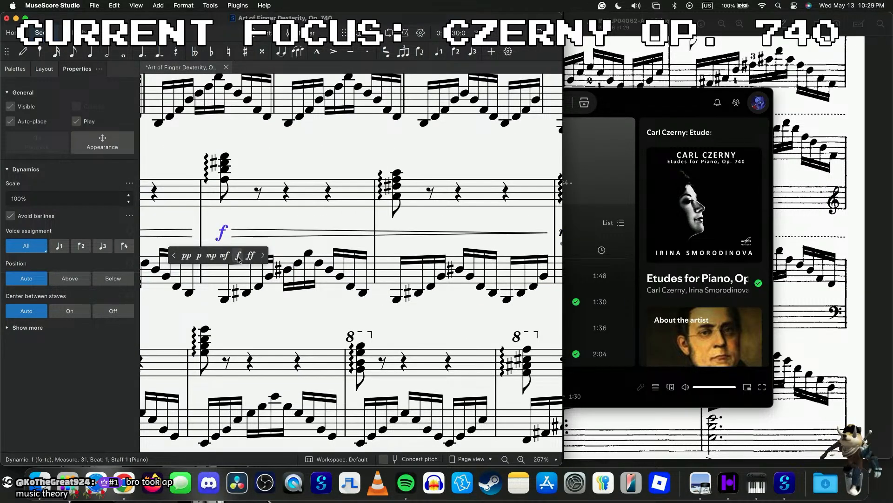
scroll(228, 246, down, 4)
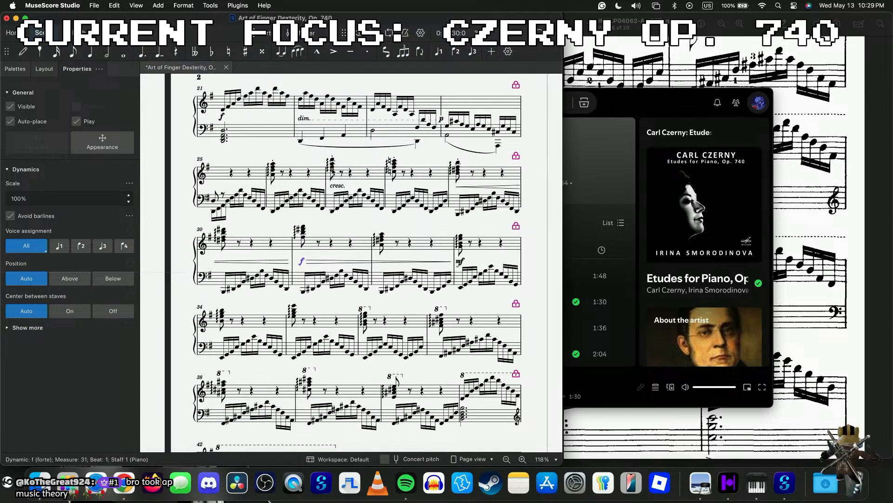
click(333, 172)
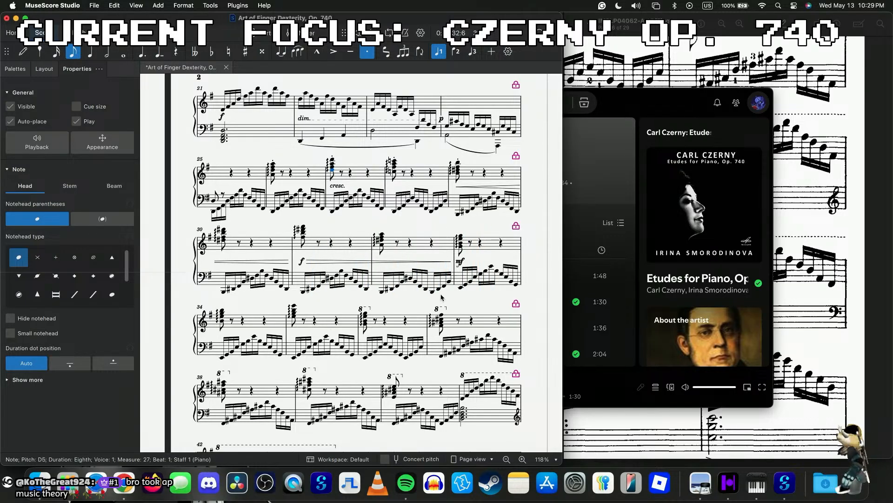
- Hide measure 33's mf, measure 31's f and the hairpins of measures 29 to 32, and show measure 33's silent f
scroll(424, 278, up, 3)
scroll(396, 242, down, 2)
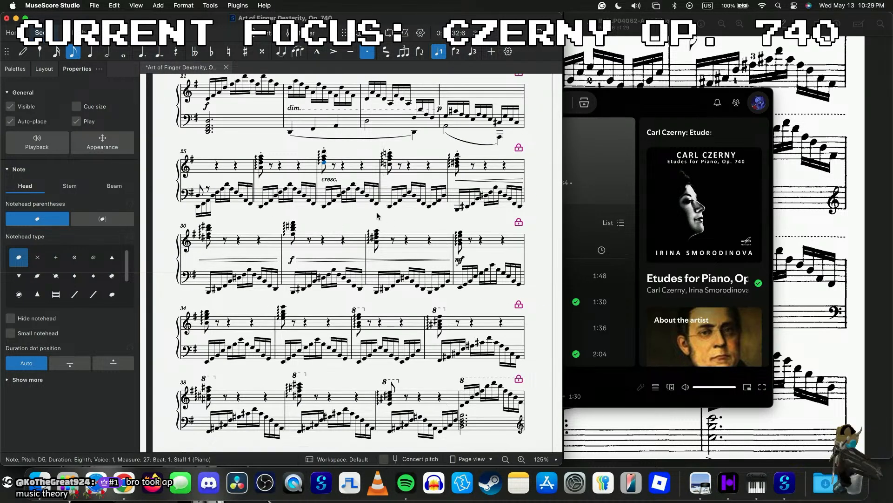
click(461, 260)
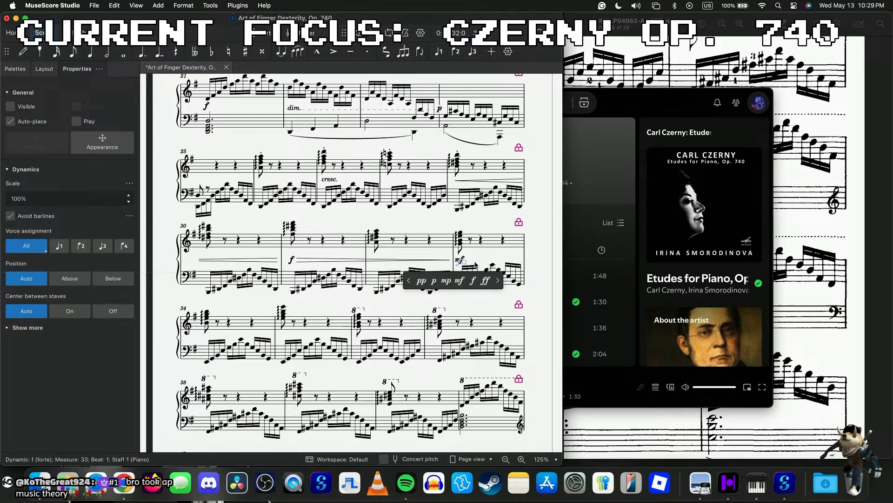
key(v)
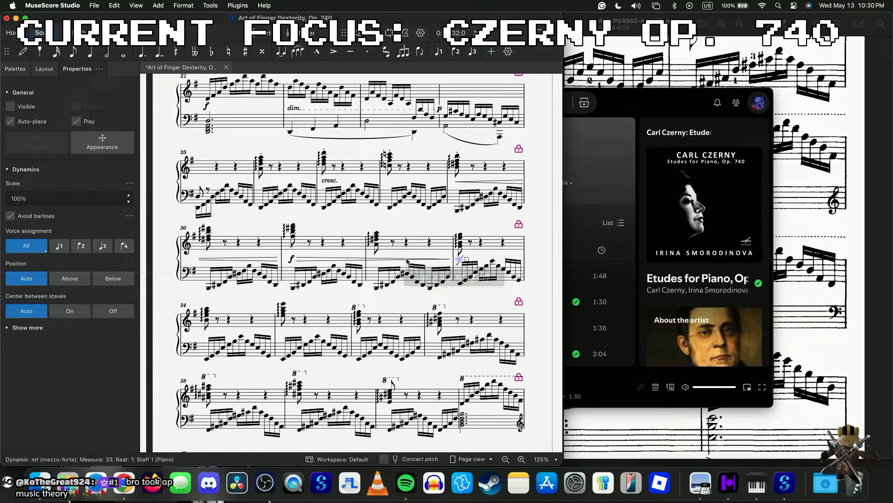
click(291, 258)
key(v)
click(257, 258)
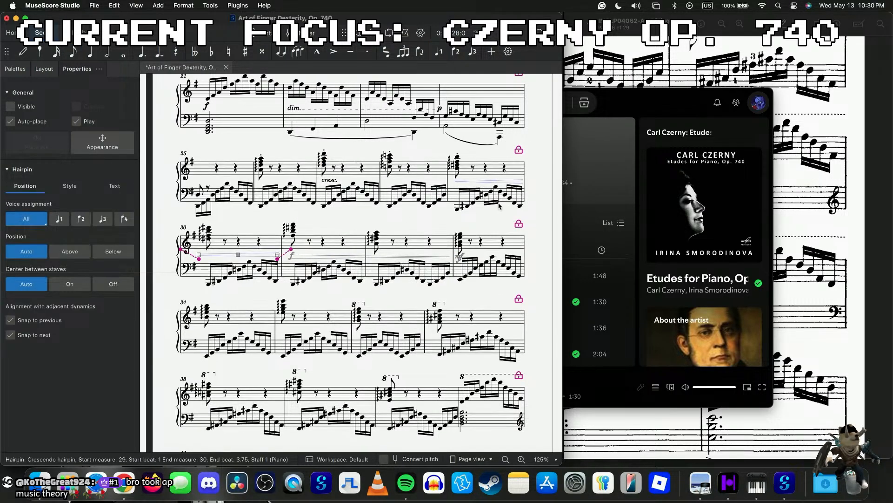
click(459, 261)
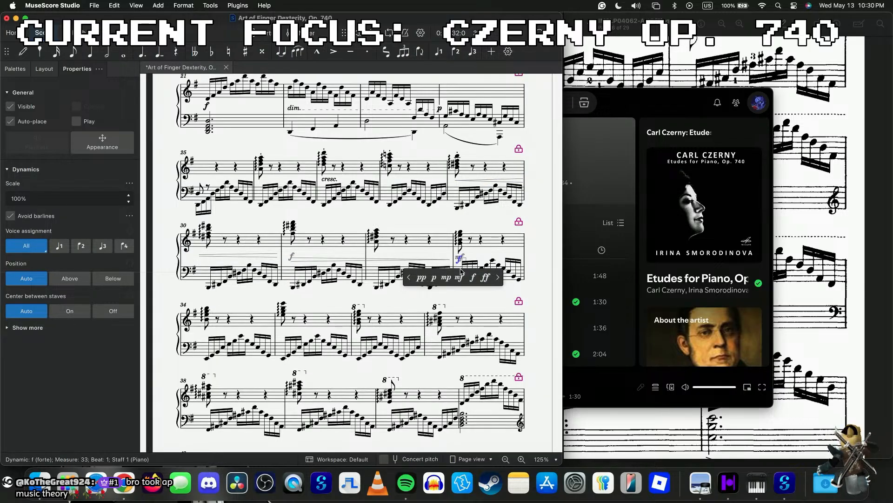
- Try moving the hidden diminuendo hairpin of measures 31 and 32 upward, and undo the move
scroll(441, 271, up, 8)
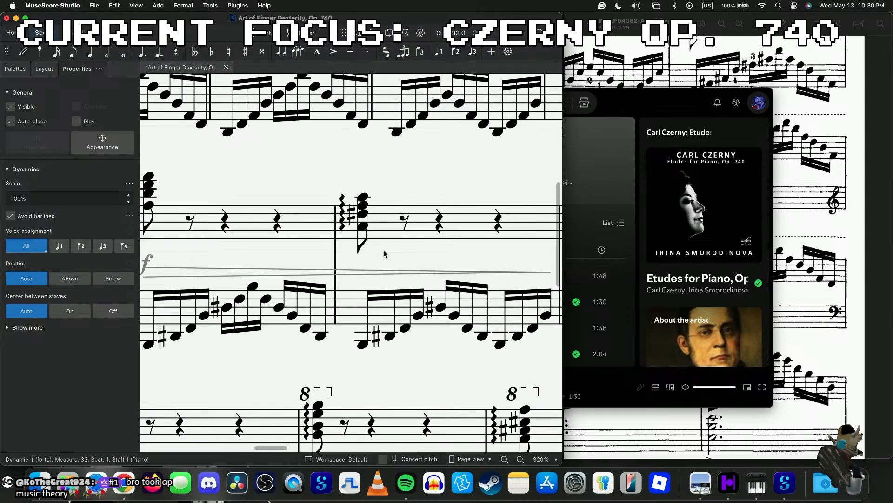
scroll(433, 278, right, 5)
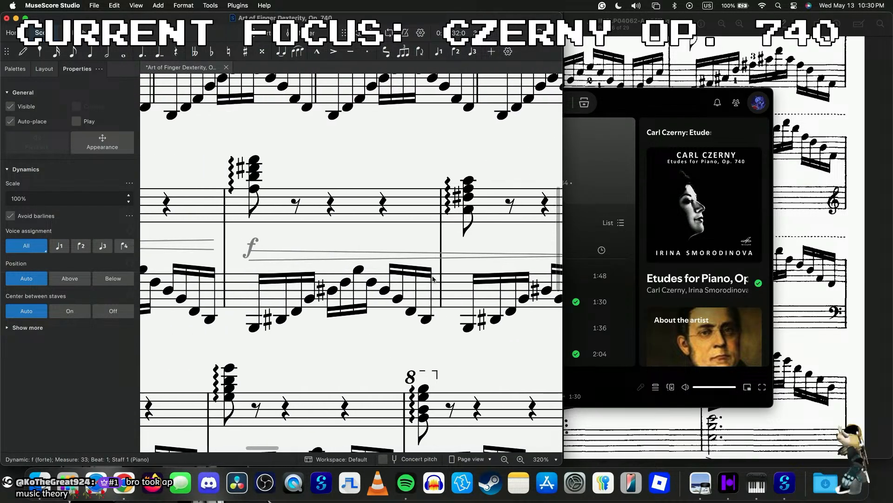
scroll(511, 274, left, 7)
scroll(537, 273, right, 1)
scroll(538, 274, right, 1)
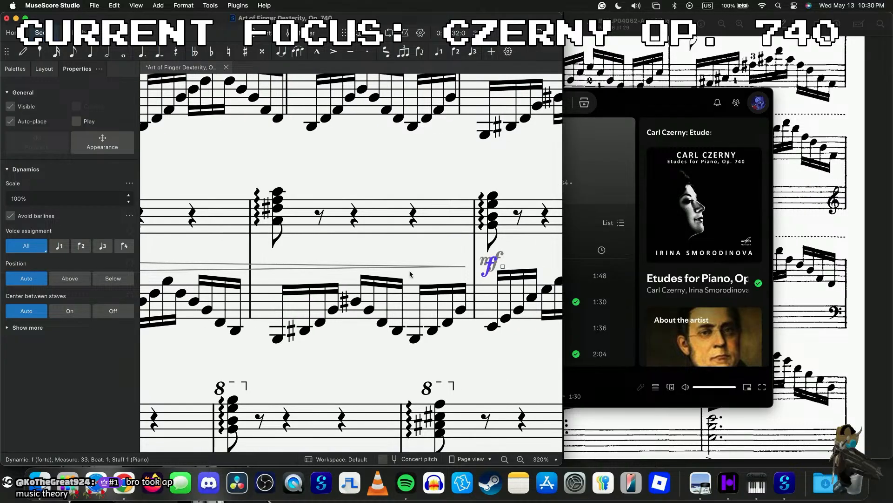
click(406, 267)
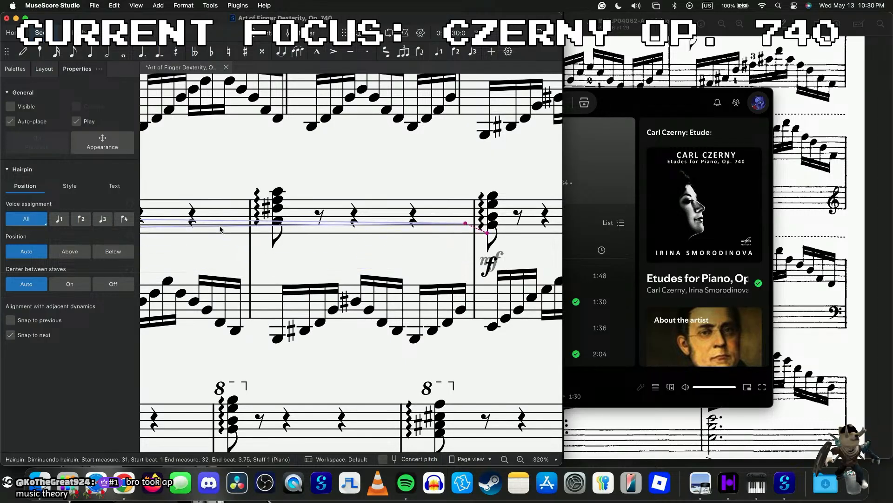
click(167, 267)
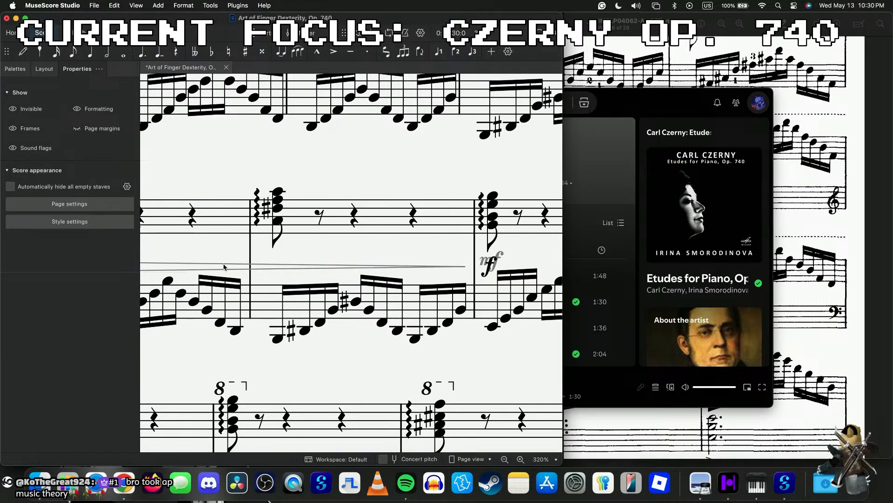
scroll(233, 272, down, 5)
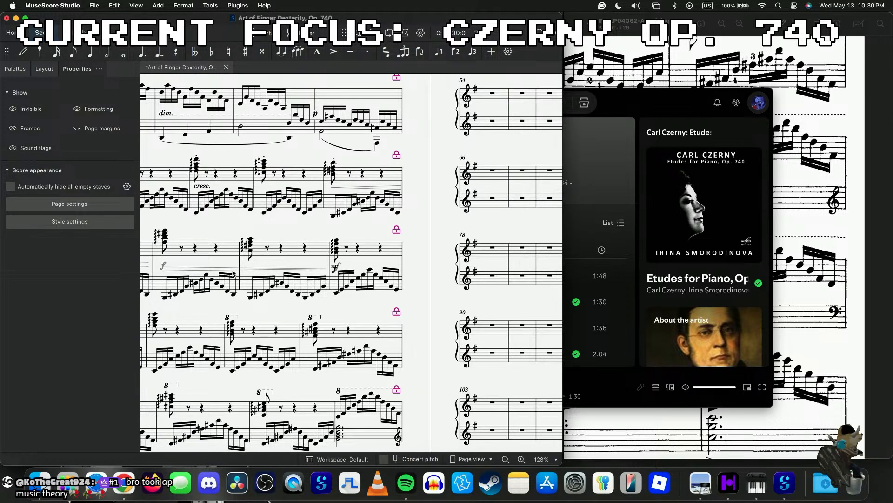
- Play back the passage from measure 31 to hear the dynamics leading into measure 33
click(234, 273)
key(Escape)
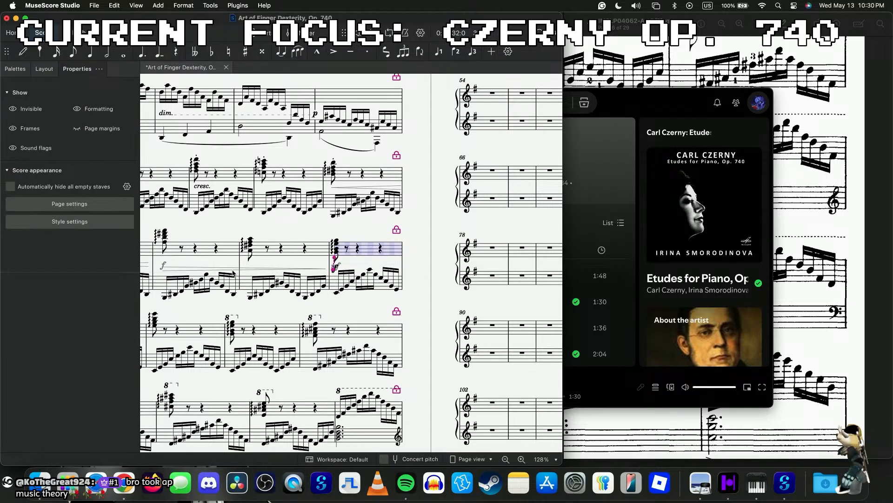
click(163, 242)
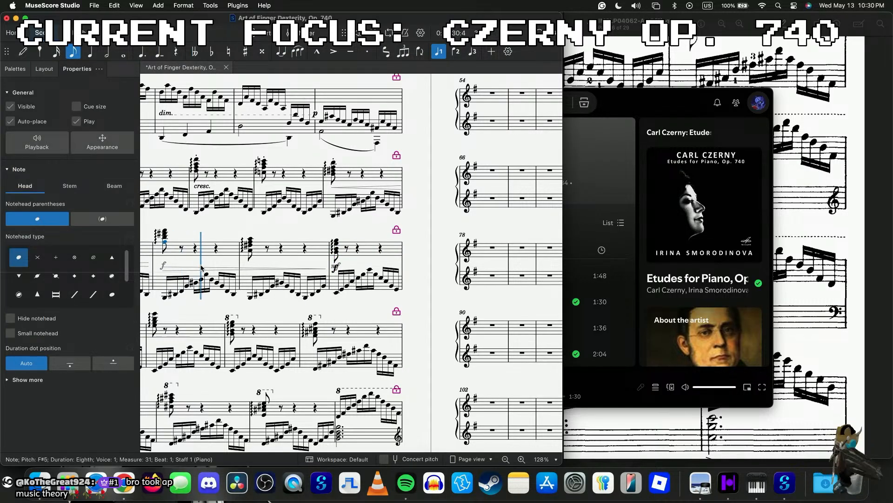
scroll(216, 268, left, 2)
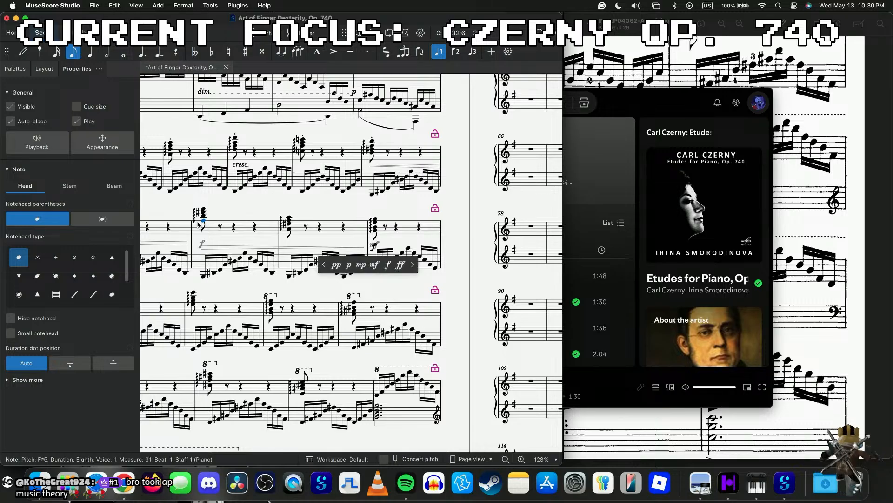
- Undo the visibility changes to the dynamics and hairpins in measures 29 to 33, and select measure 33's mf
key(Escape)
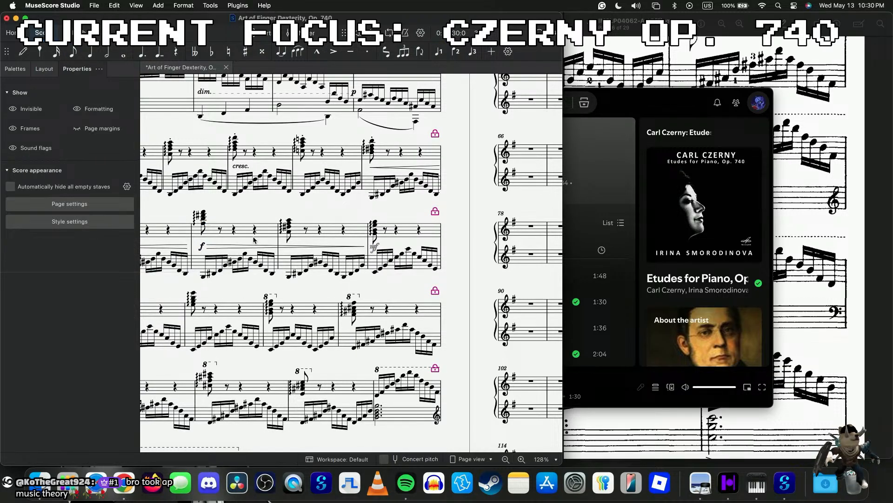
scroll(253, 239, up, 5)
click(483, 264)
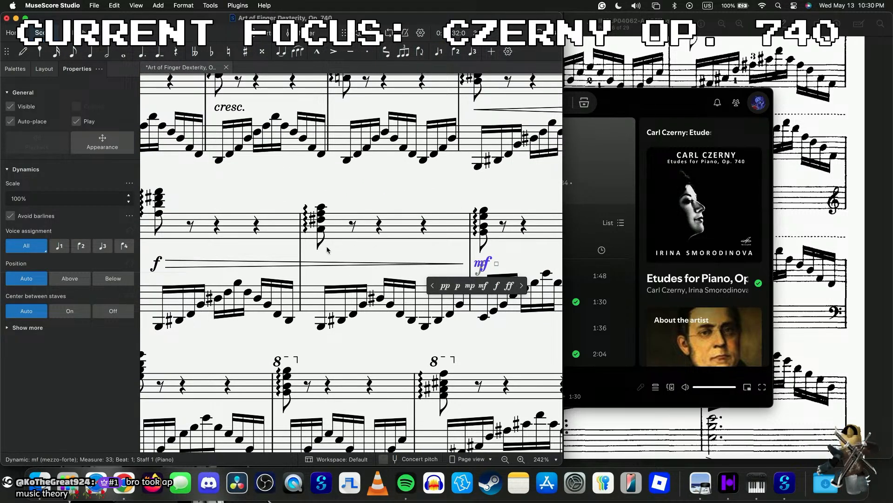
- Try changing measure 33's hidden f dynamic to p, undo it, and start playback from measure 31
scroll(327, 250, down, 3)
click(204, 212)
scroll(203, 214, down, 4)
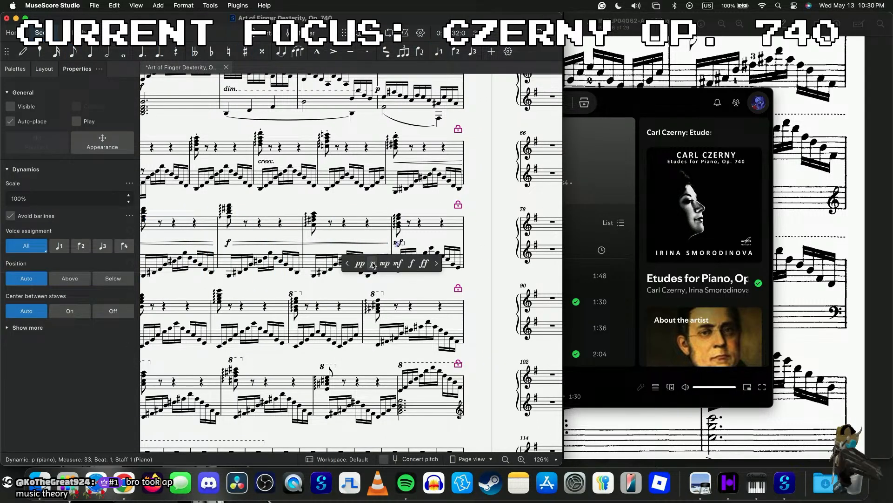
click(228, 216)
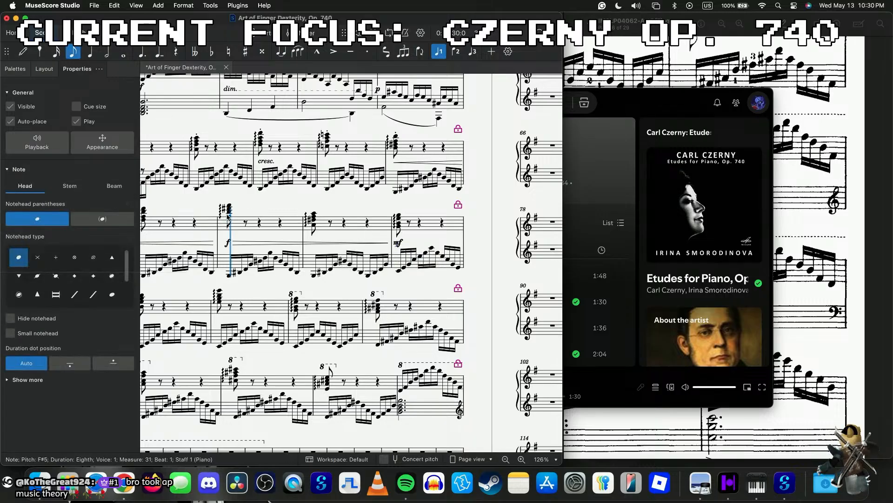
- Change measure 33's visible mf dynamic to p and play back the passage from measure 31
click(402, 242)
scroll(402, 242, up, 10)
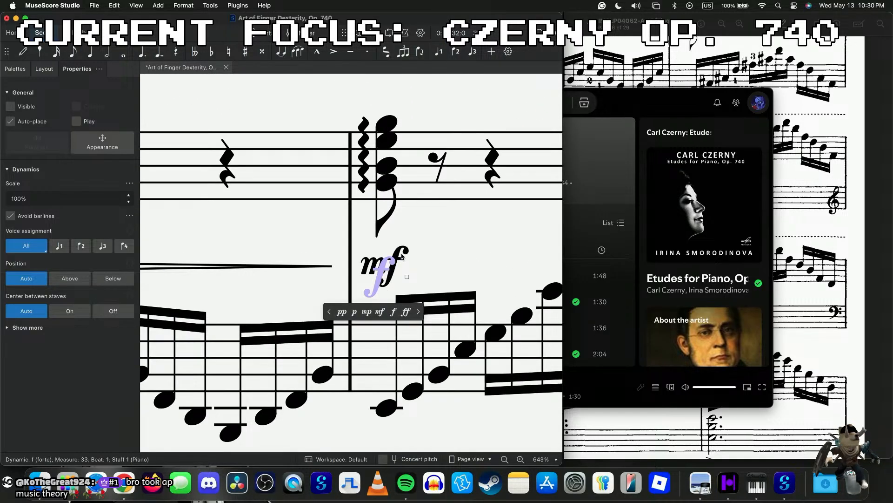
click(402, 255)
click(358, 302)
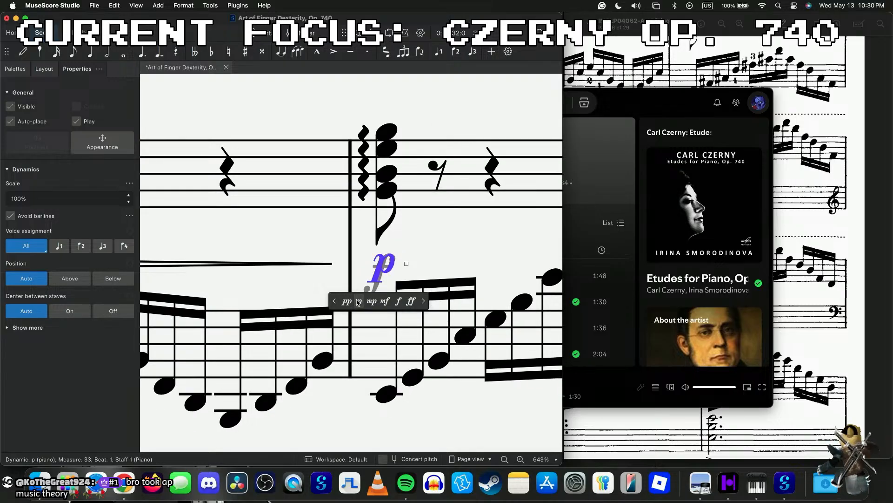
click(232, 225)
scroll(232, 225, down, 8)
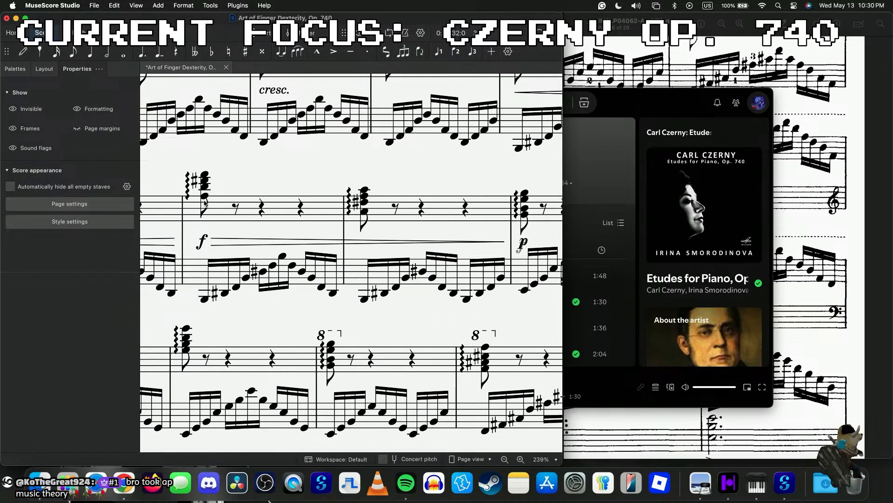
click(205, 201)
key(space)
scroll(284, 261, down, 3)
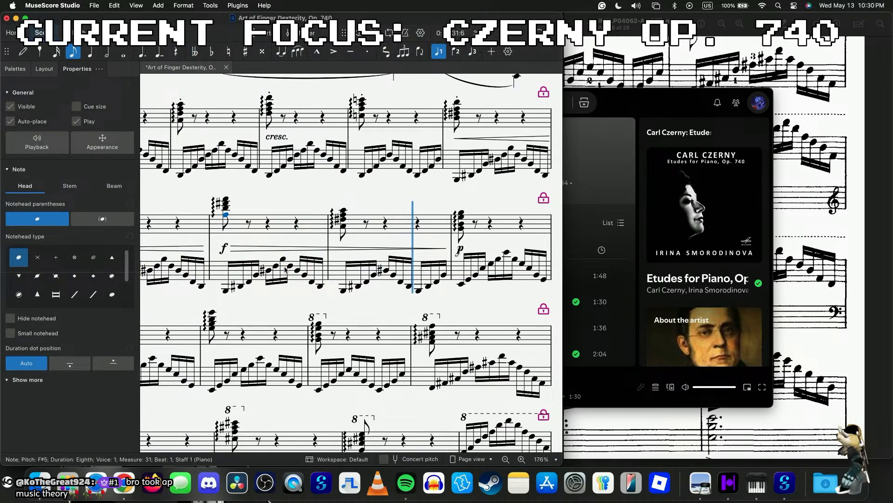
- Change measure 33's visible p dynamic to mf
click(461, 250)
scroll(461, 250, up, 5)
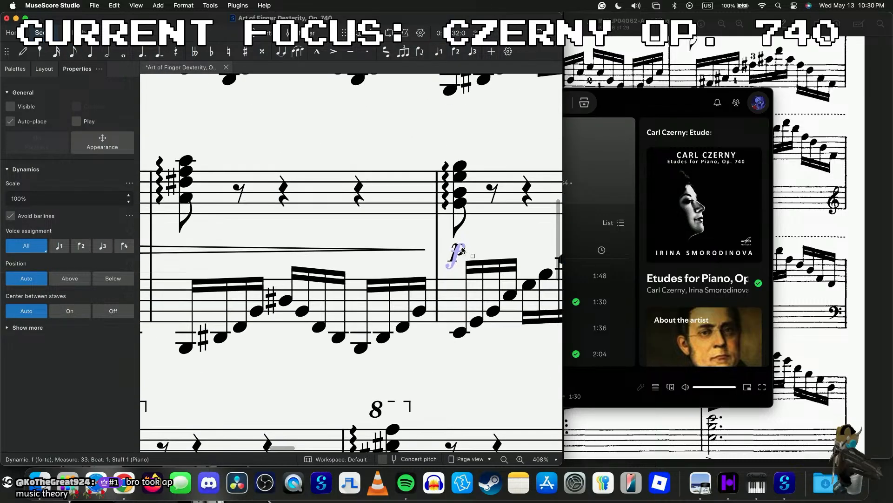
click(430, 283)
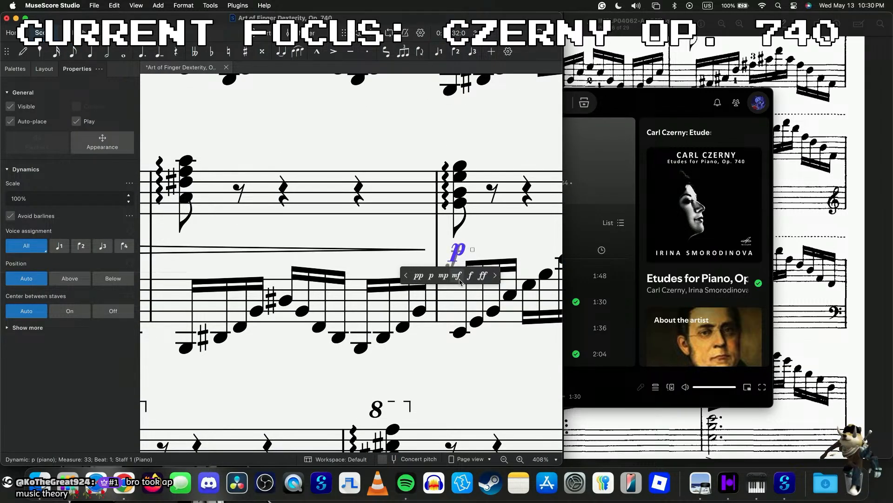
click(457, 276)
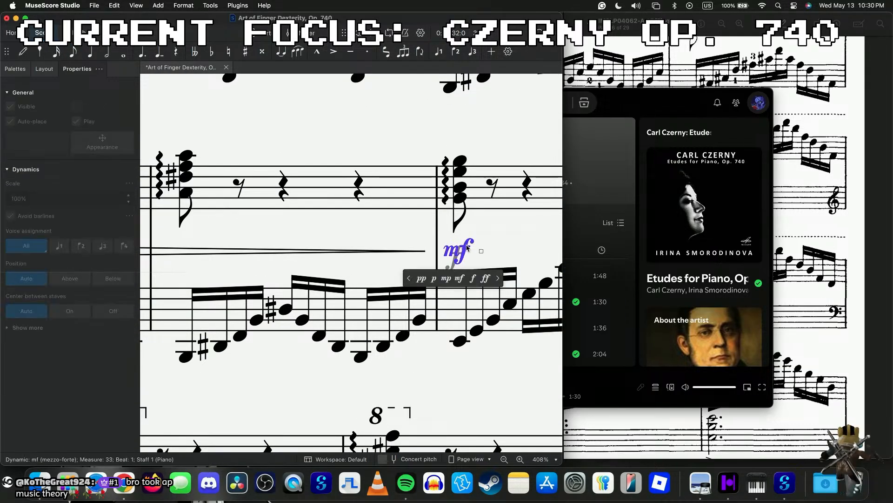
- Hide measure 33's mf, measure 31's f, and the crescendo and diminuendo hairpins spanning measures 29 to 32
scroll(468, 248, down, 5)
click(267, 246)
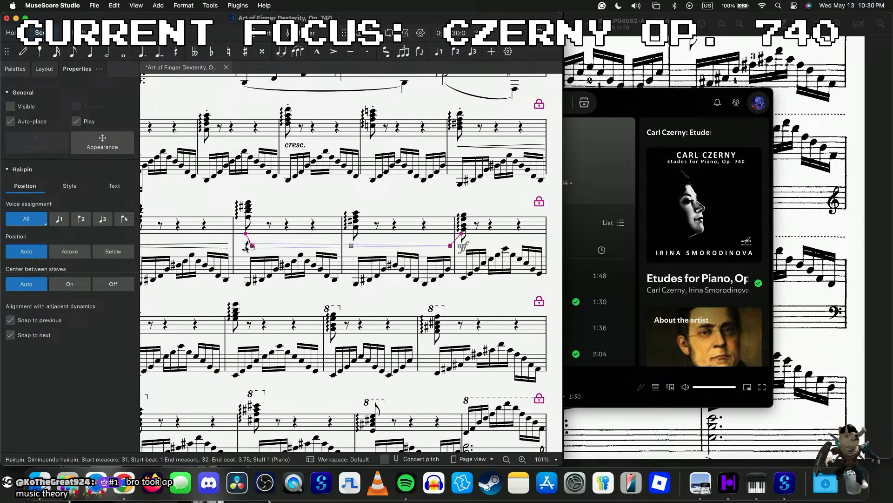
click(219, 241)
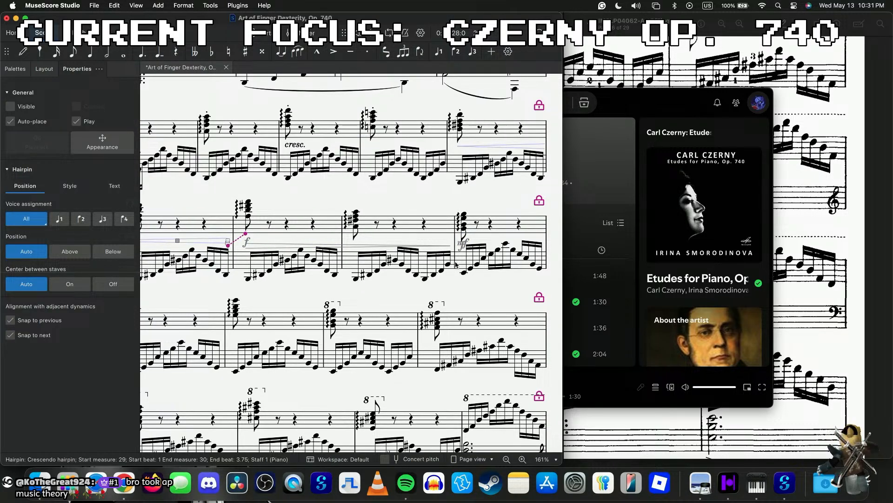
click(461, 251)
scroll(460, 251, up, 4)
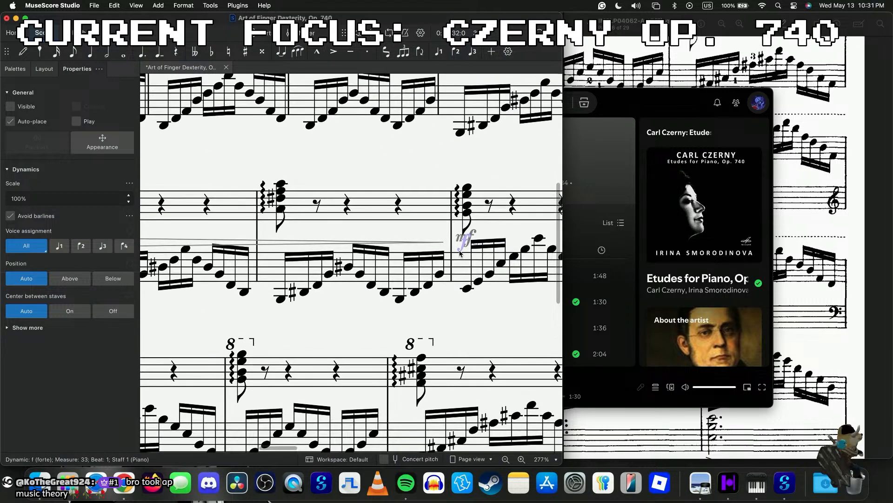
- Play back the passage from measure 30 into measure 33, and select measure 33's hidden f dynamic
scroll(355, 232, down, 3)
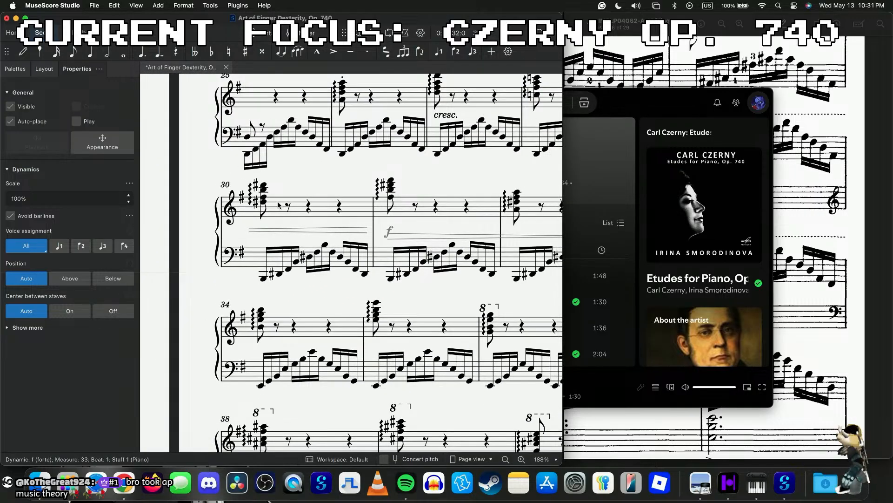
click(263, 201)
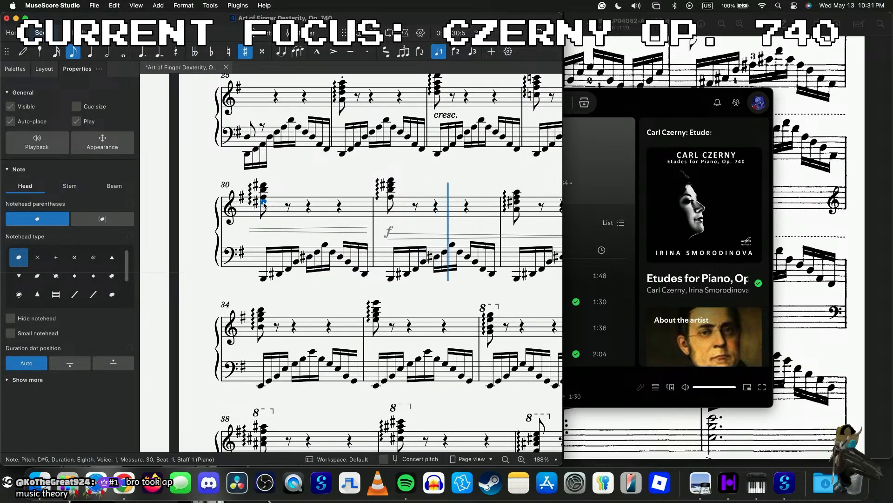
scroll(264, 205, up, 4)
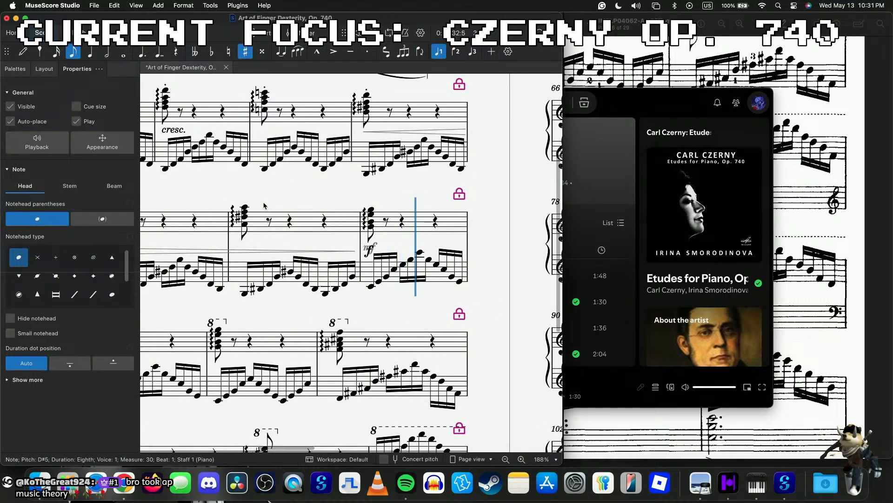
click(370, 265)
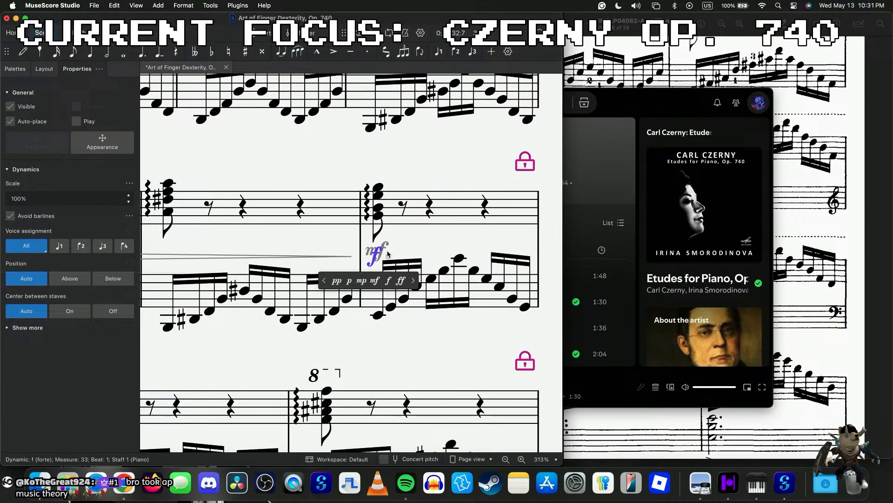
- Play back from measure 34, and add a fortissimo (ff) dynamic to the first treble note of measure 41
scroll(460, 253, down, 7)
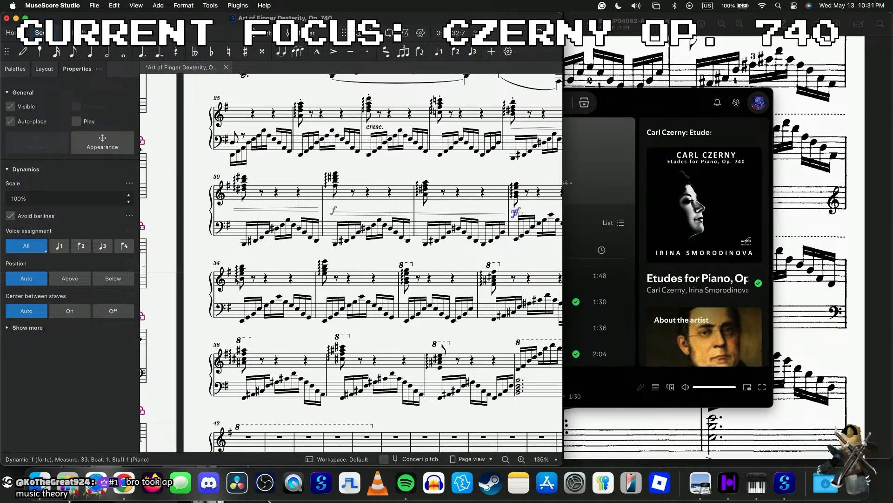
key(space)
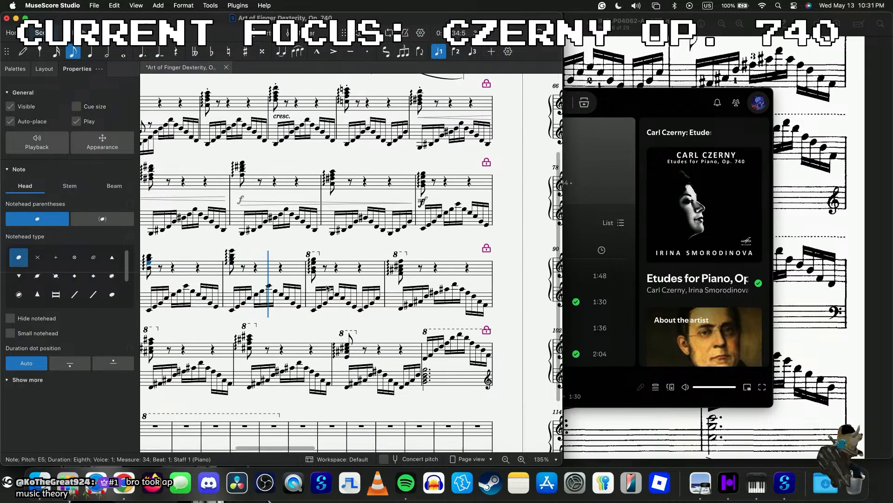
click(401, 277)
ctrl+click(400, 274)
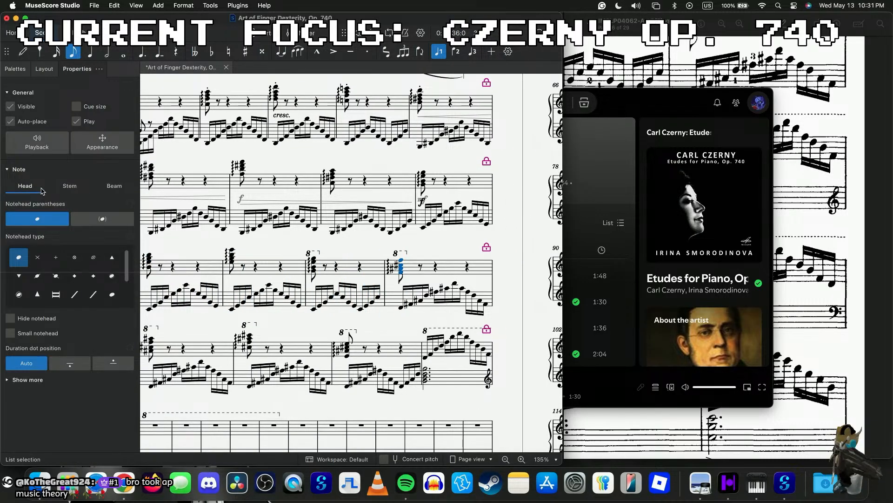
click(13, 69)
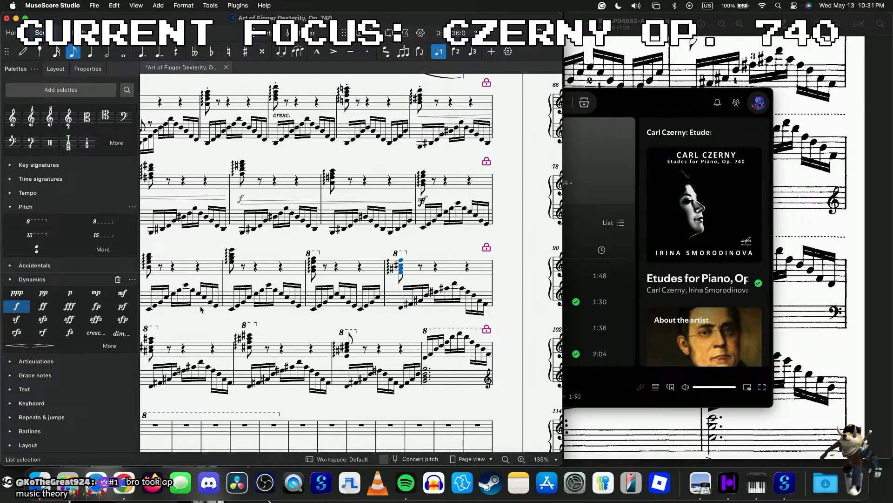
click(425, 358)
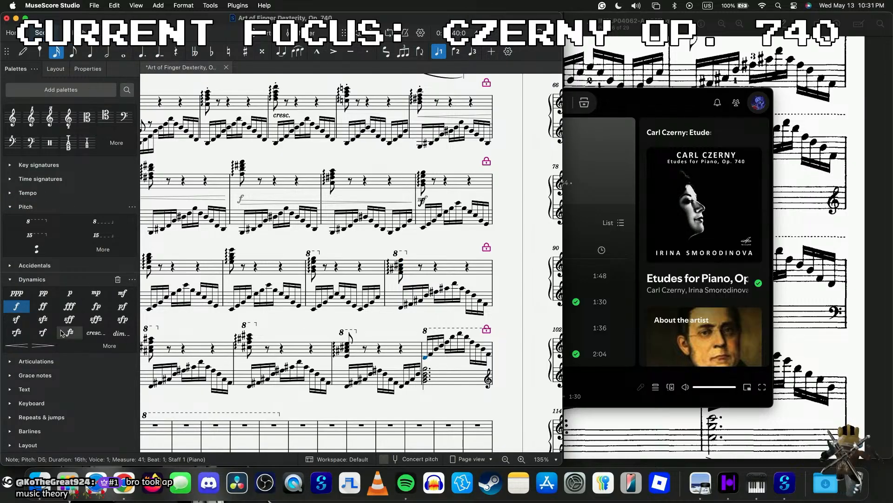
click(42, 307)
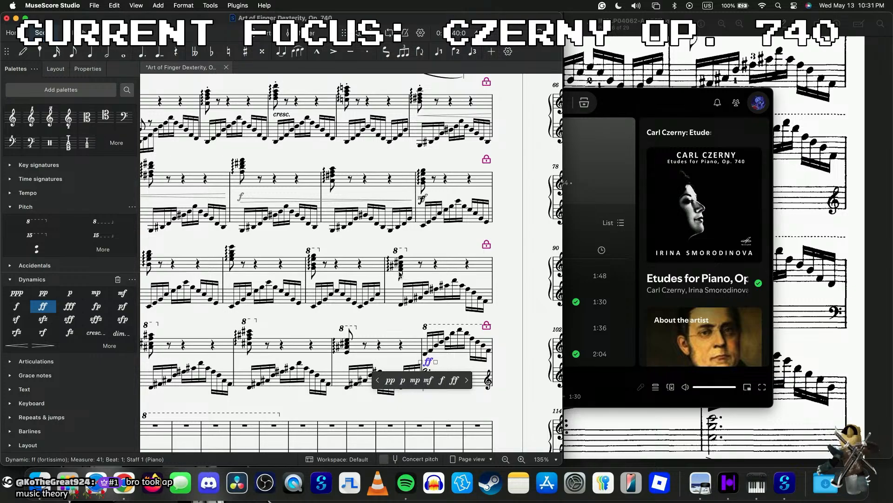
- Check the reference recording in Spotify, and return to MuseScore to add a crescendo hairpin from measure 37 to the first beat of measure 41
key(super+Tab)
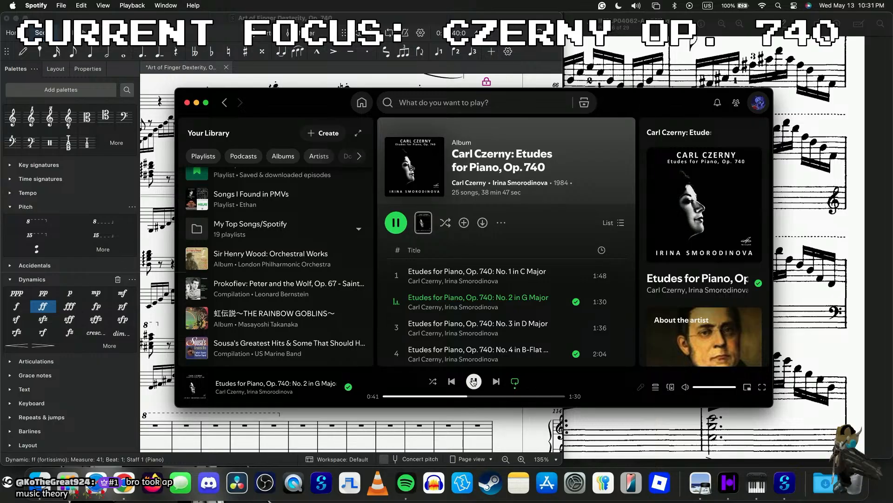
click(503, 424)
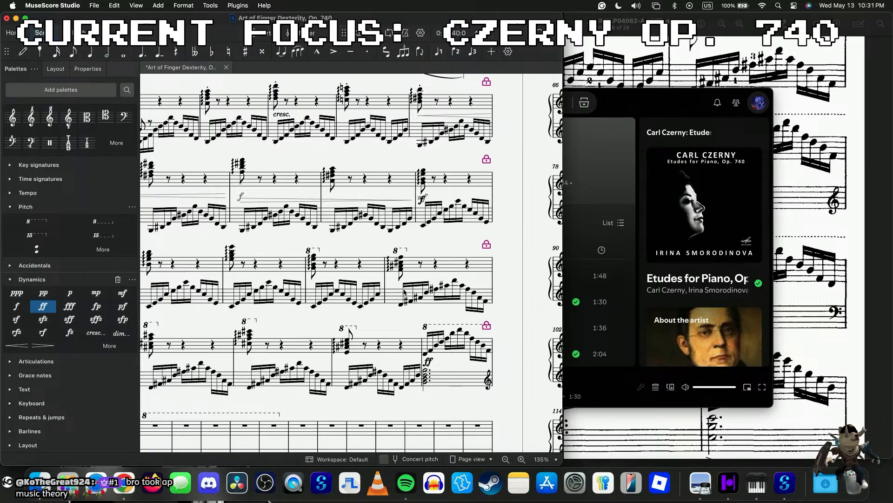
click(401, 272)
scroll(419, 303, down, 2)
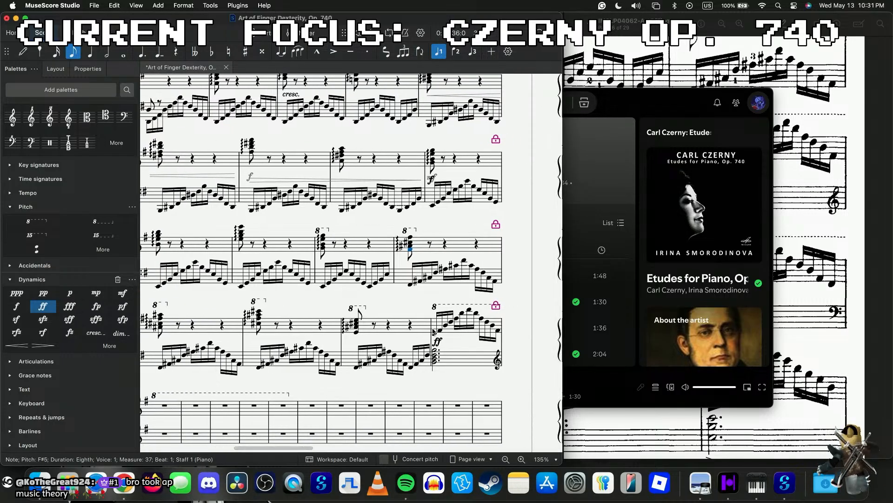
shift+click(437, 343)
click(18, 346)
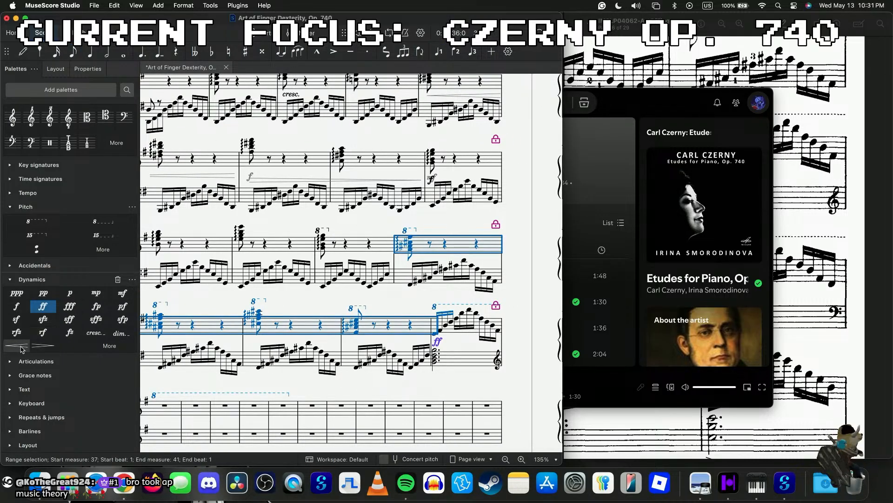
- Inspect the hairpin's end at the ff and play back from measure 37 to check the crescendo into measure 41
scroll(472, 365, up, 5)
click(444, 357)
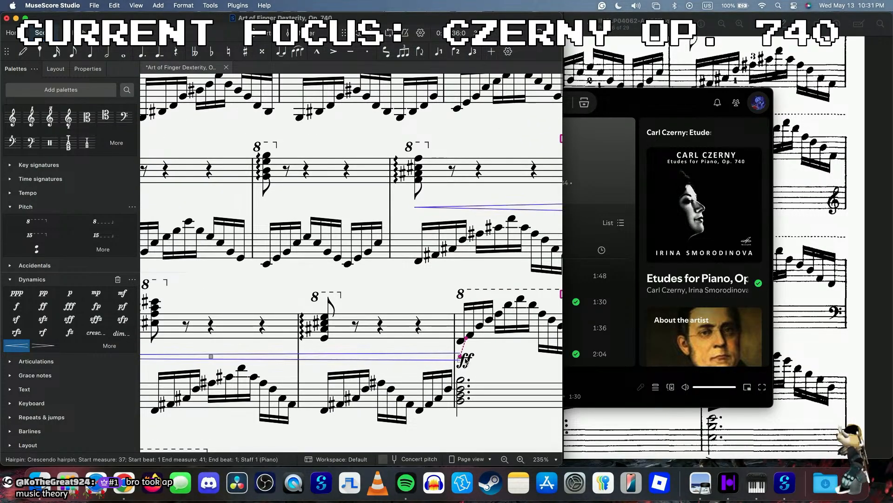
click(454, 362)
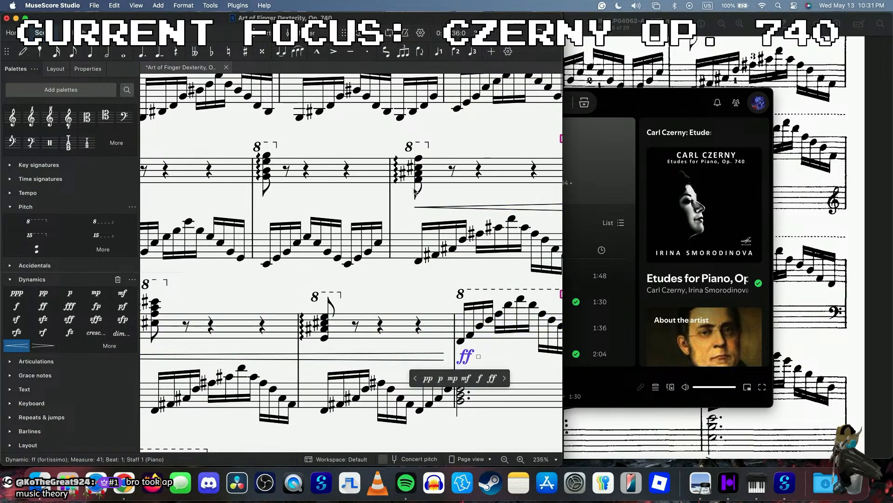
click(418, 180)
scroll(407, 279, down, 5)
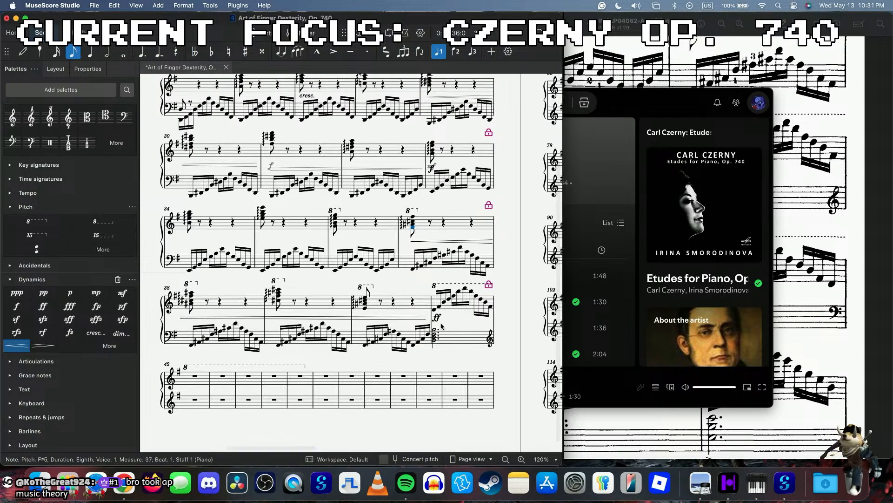
click(438, 319)
click(413, 233)
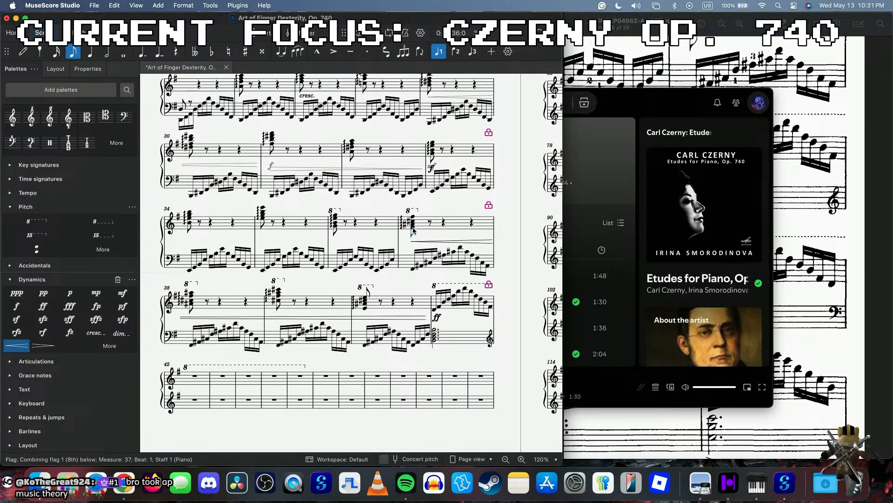
click(413, 230)
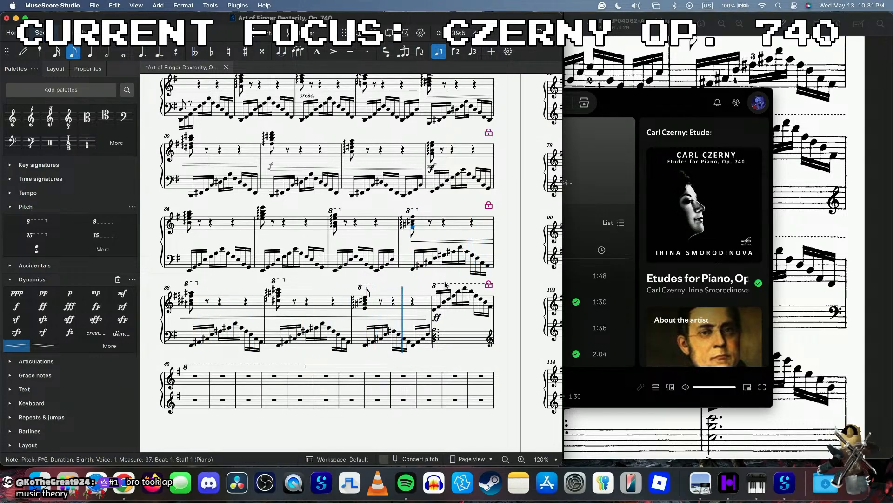
click(438, 317)
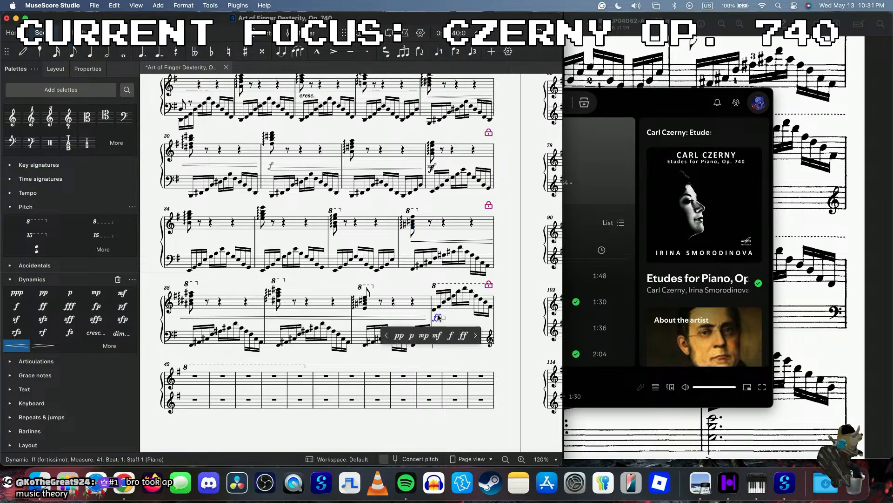
- Compare the dynamics leading into measure 41 with the scanned score in Preview
scroll(440, 319, up, 5)
click(826, 198)
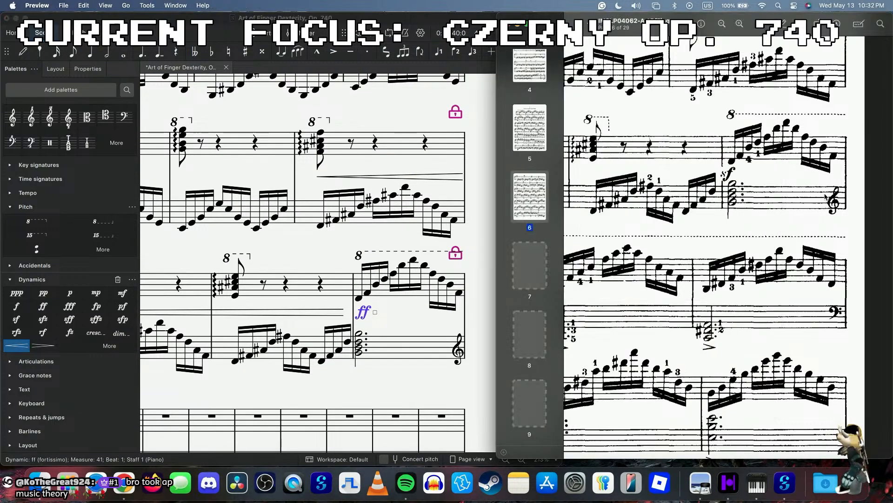
scroll(672, 282, up, 3)
scroll(672, 282, left, 3)
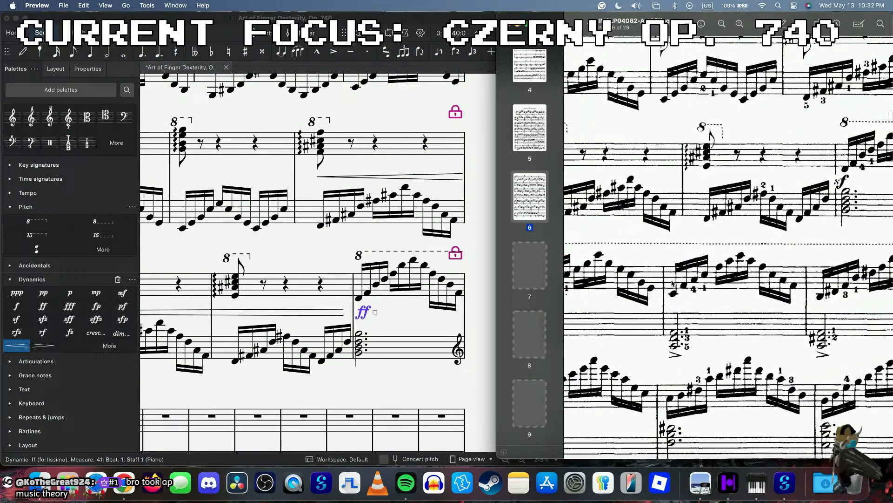
scroll(672, 282, up, 2)
scroll(672, 282, right, 3)
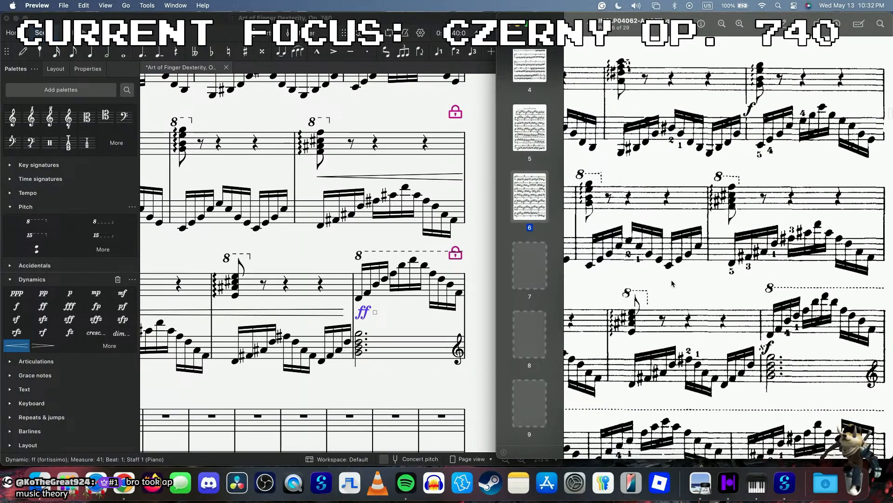
scroll(351, 303, left, 5)
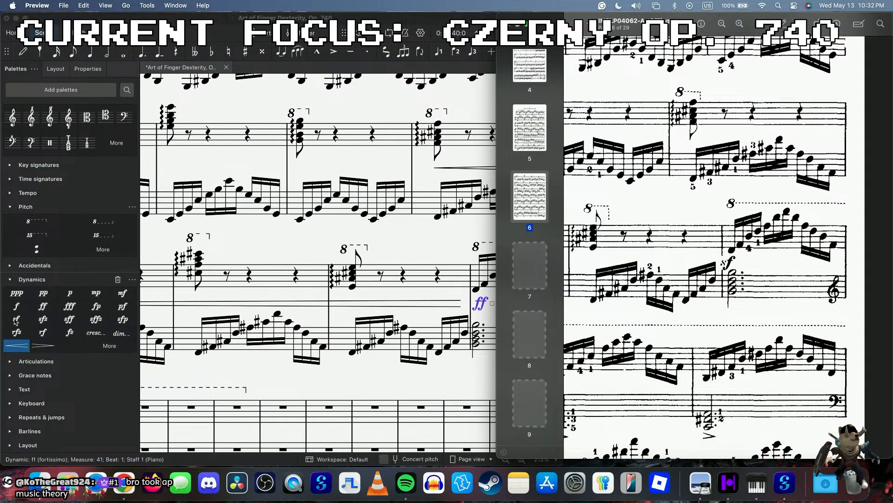
scroll(261, 276, left, 4)
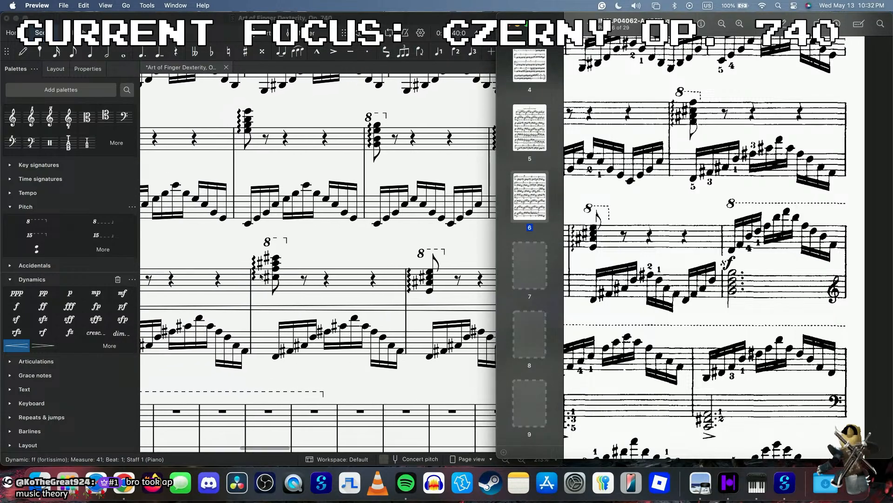
scroll(594, 205, down, 5)
scroll(594, 205, left, 3)
scroll(594, 205, up, 10)
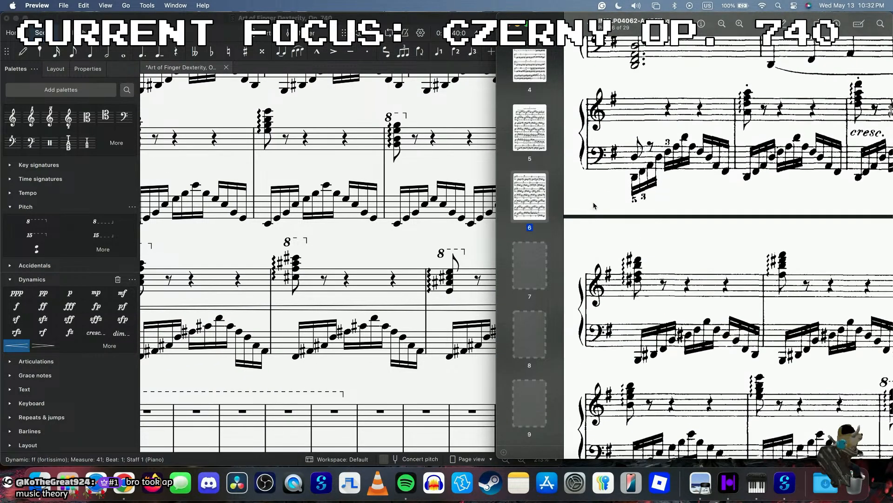
scroll(594, 205, right, 2)
scroll(594, 205, down, 10)
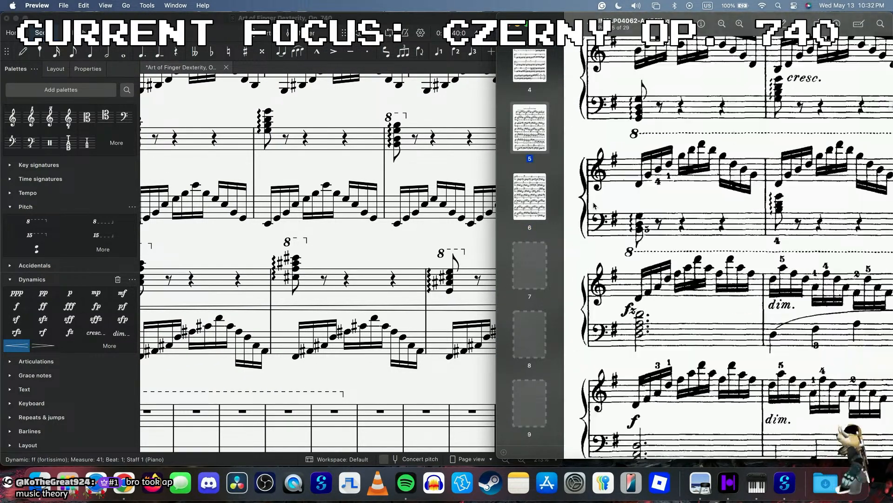
scroll(594, 205, up, 4)
scroll(594, 206, right, 3)
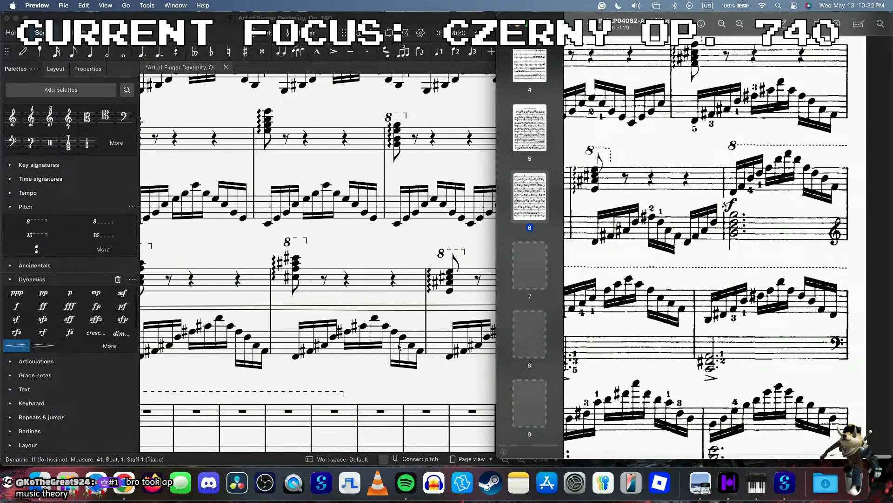
- Add a sforzando (sf) dynamic to the first treble note of measure 41 in MuseScore and exclude it from playback
scroll(432, 330, down, 2)
scroll(433, 329, right, 4)
click(470, 267)
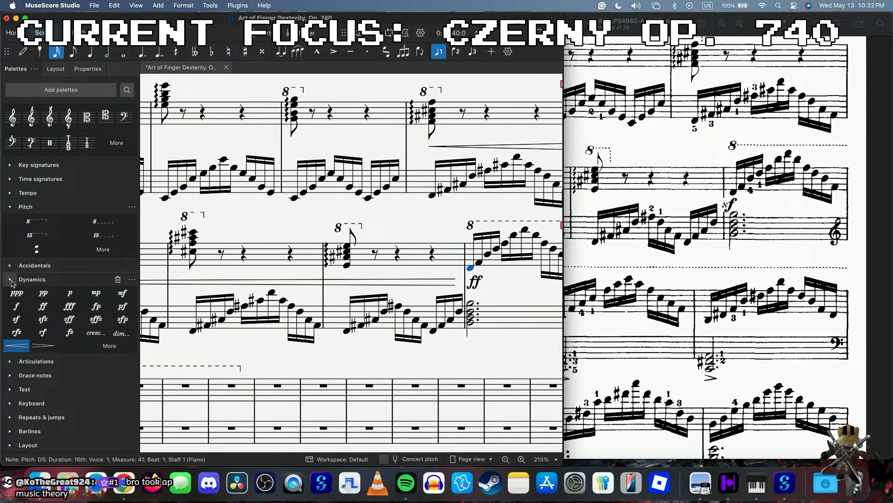
click(26, 322)
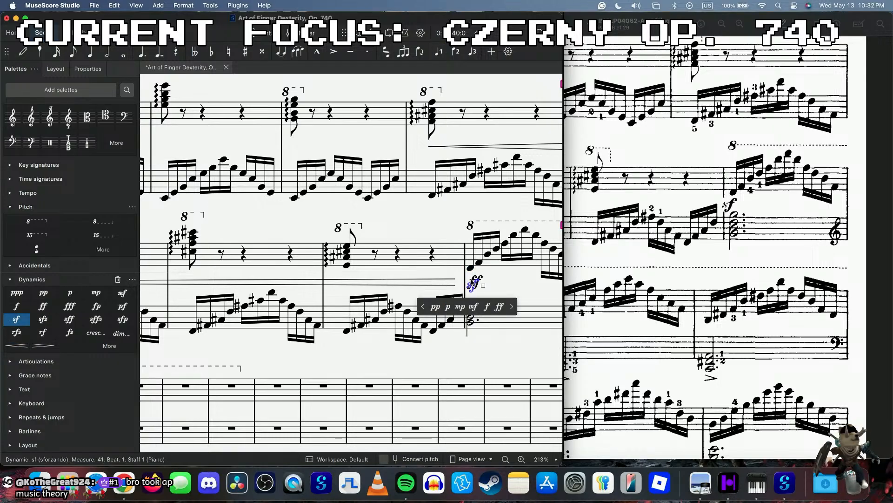
click(87, 69)
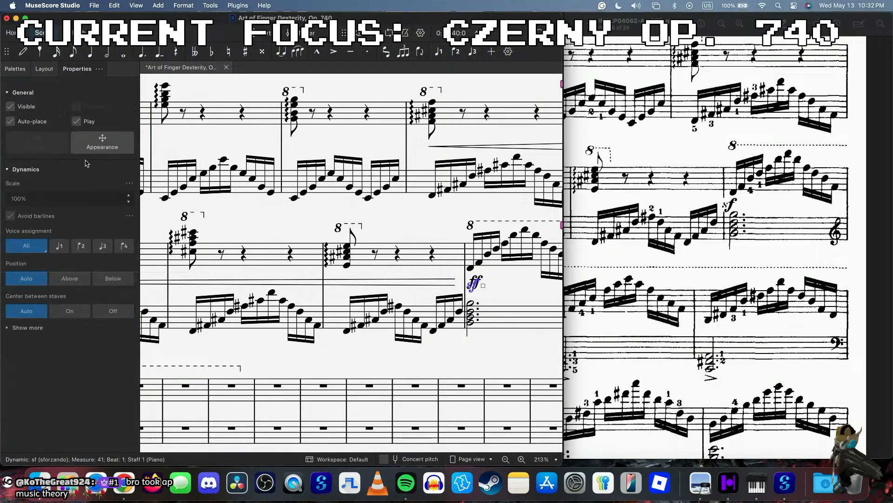
click(76, 121)
- Make the ff dynamic in measure 41 invisible
click(477, 281)
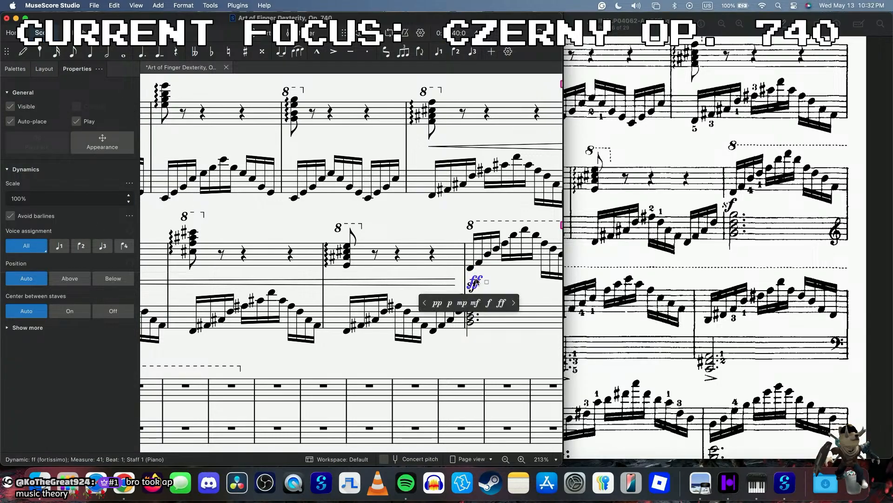
click(347, 256)
click(475, 282)
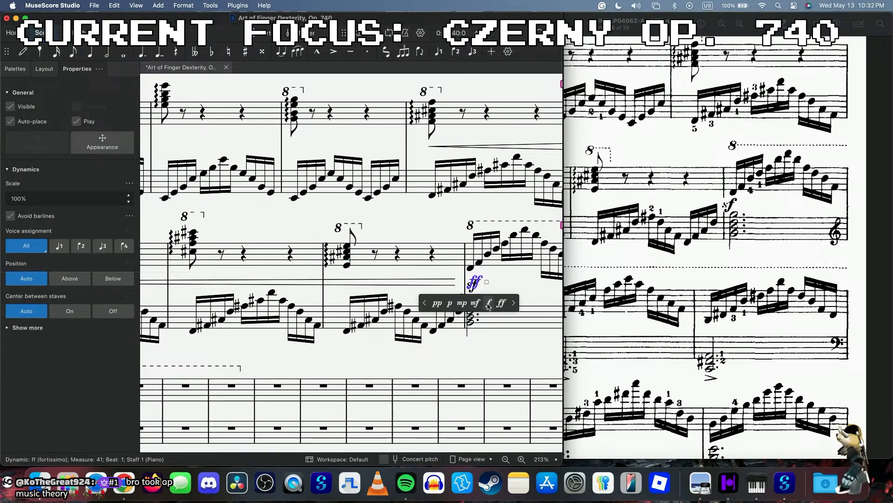
- Play back from measures 39 and 40 to check the passage into measure 41 and inspect the overlapping sf and ff dynamics
click(193, 255)
key(space)
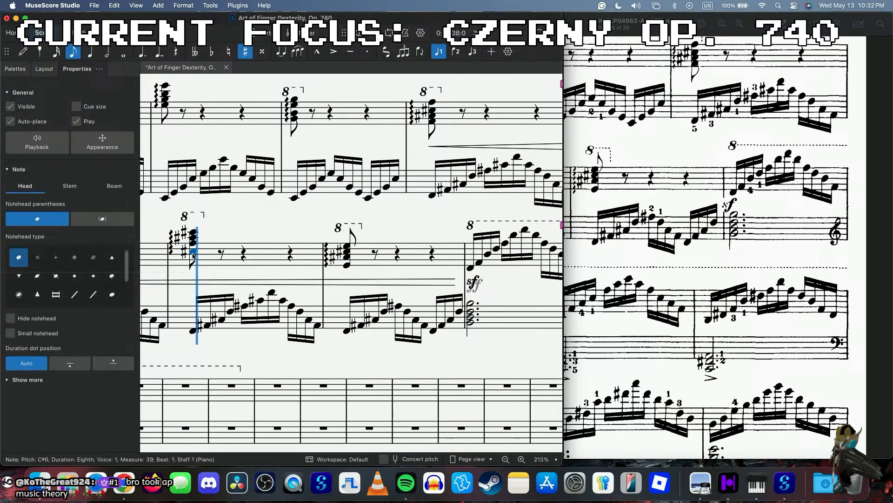
scroll(350, 334, down, 5)
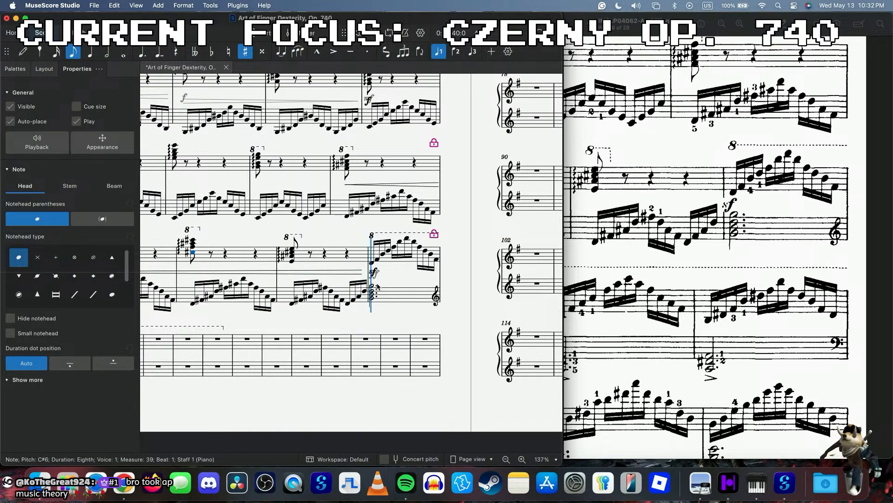
scroll(378, 286, up, 6)
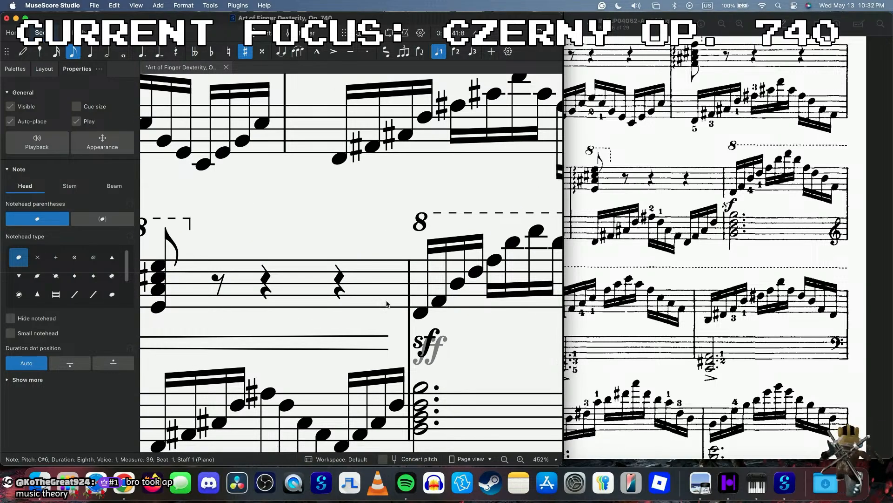
scroll(403, 324, down, 1)
click(420, 344)
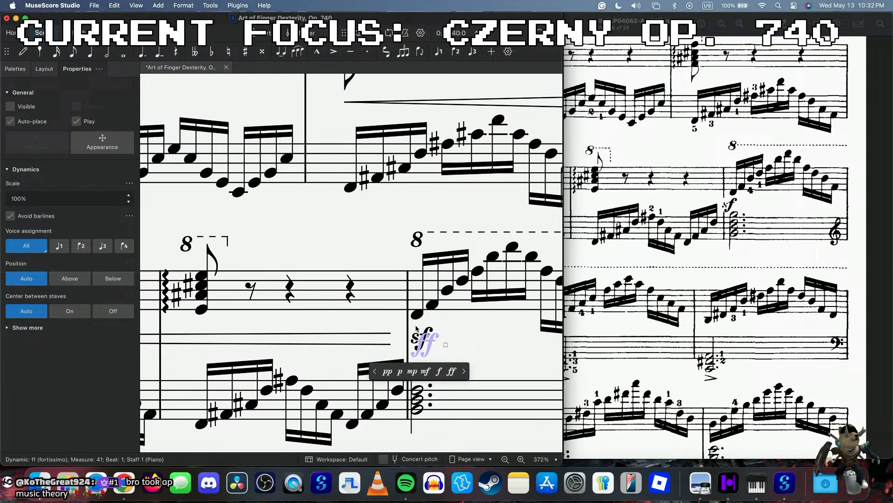
click(201, 310)
key(space)
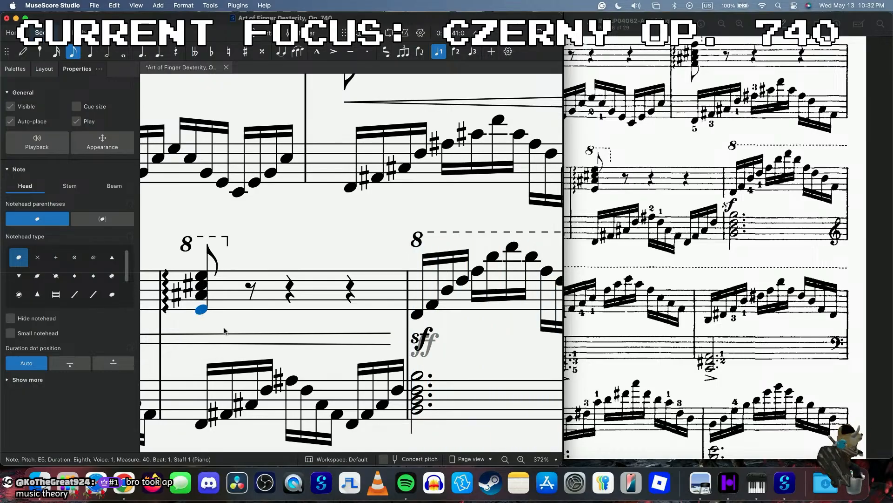
scroll(307, 379, down, 4)
scroll(306, 378, down, 3)
scroll(306, 373, down, 2)
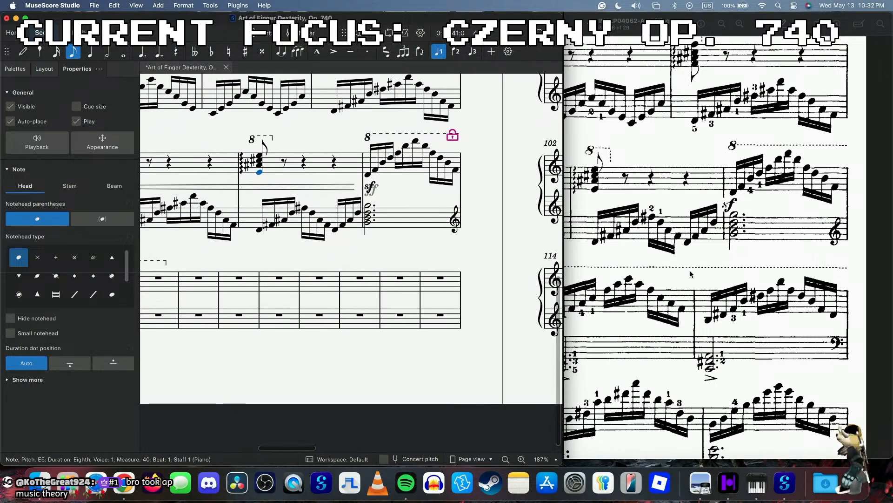
- Enter D5, G5, B5 and D6 as sixteenth notes on beat 1 of the treble staff in measure 42, following the scanned score
scroll(690, 274, down, 4)
scroll(691, 274, down, 10)
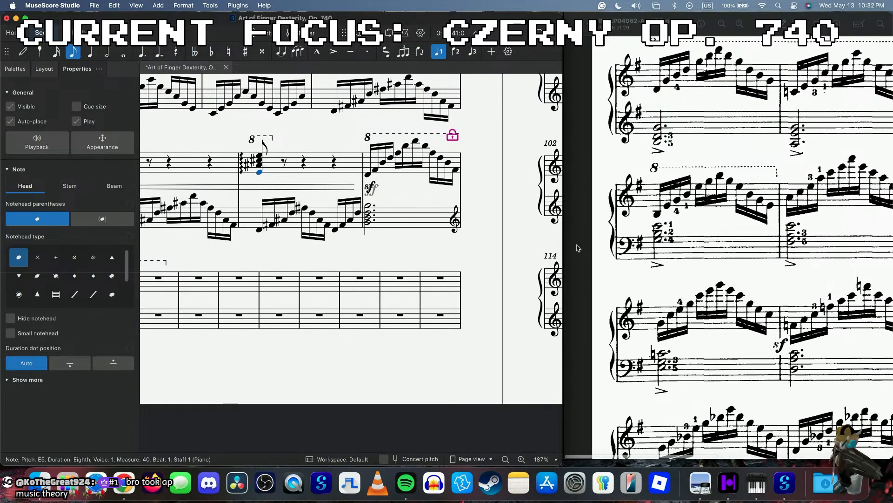
scroll(234, 256, down, 1)
scroll(282, 231, left, 5)
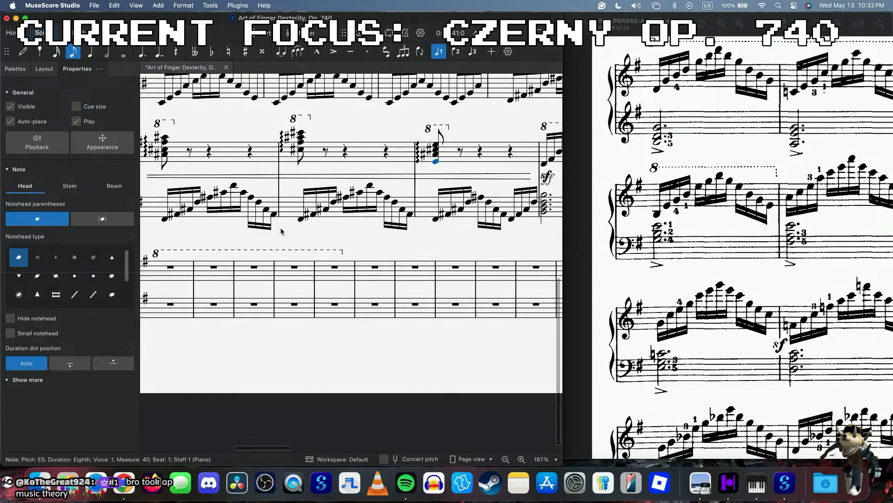
click(235, 263)
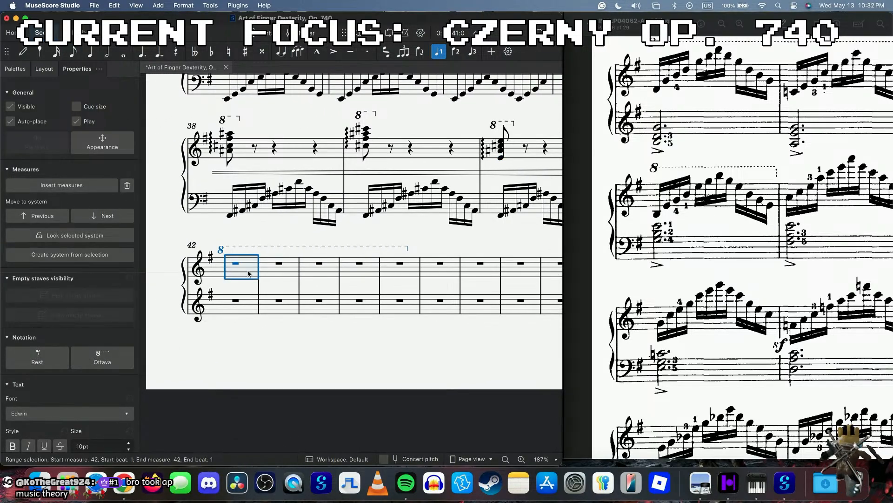
key(n)
key(3)
click(220, 281)
scroll(219, 281, up, 3)
scroll(216, 282, up, 2)
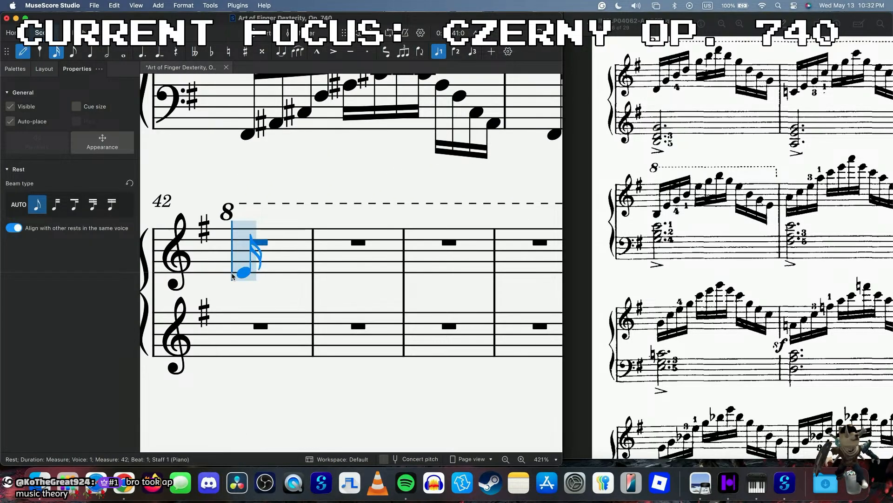
click(235, 279)
click(263, 261)
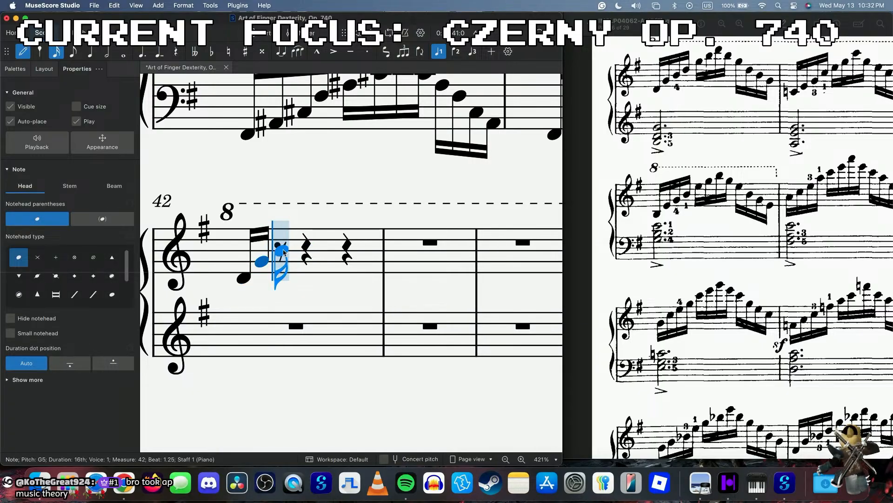
click(282, 252)
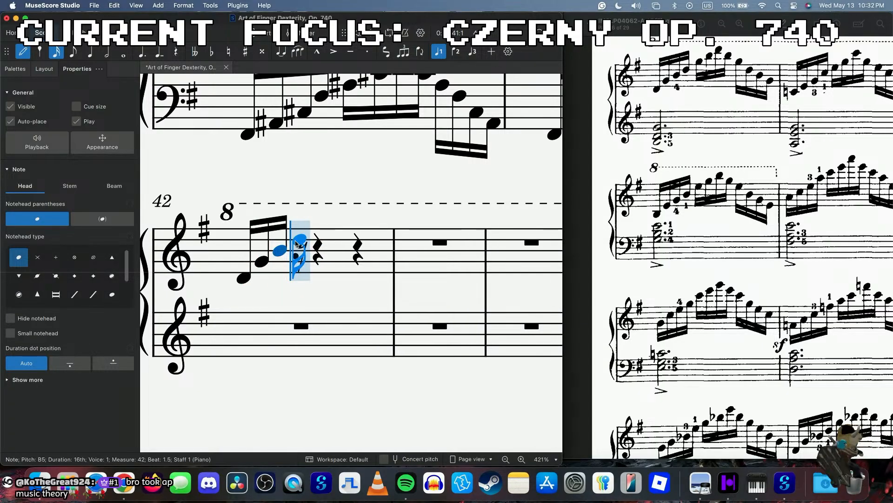
click(296, 242)
- Complete measure 42's treble with sixteenths G6, B6, D7, B6, G6, D6, B5 and G5, and play the measure back
click(321, 223)
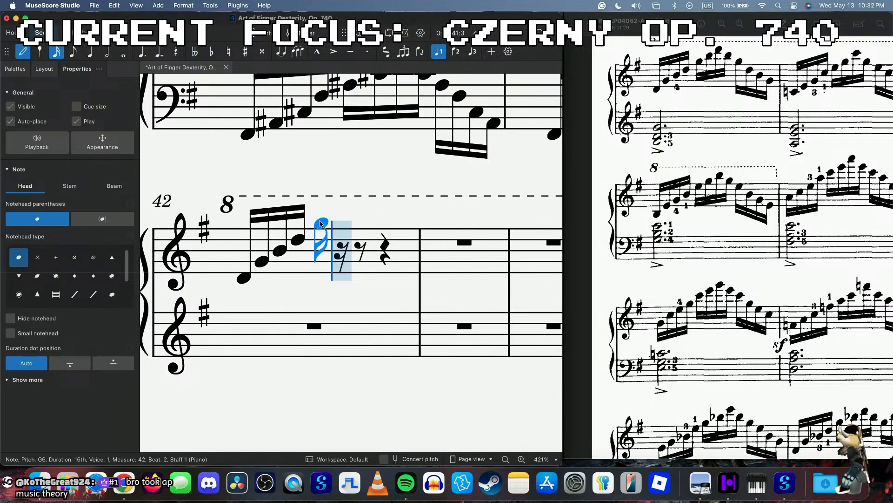
click(339, 213)
click(367, 201)
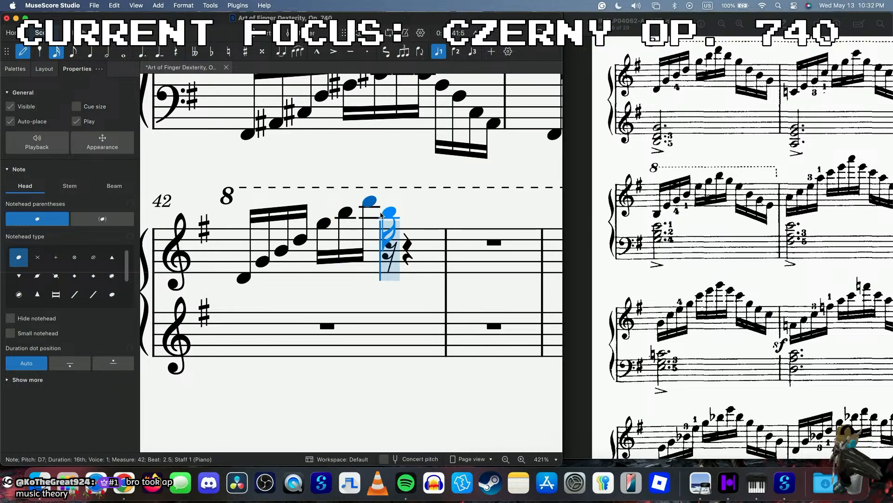
click(380, 213)
click(411, 224)
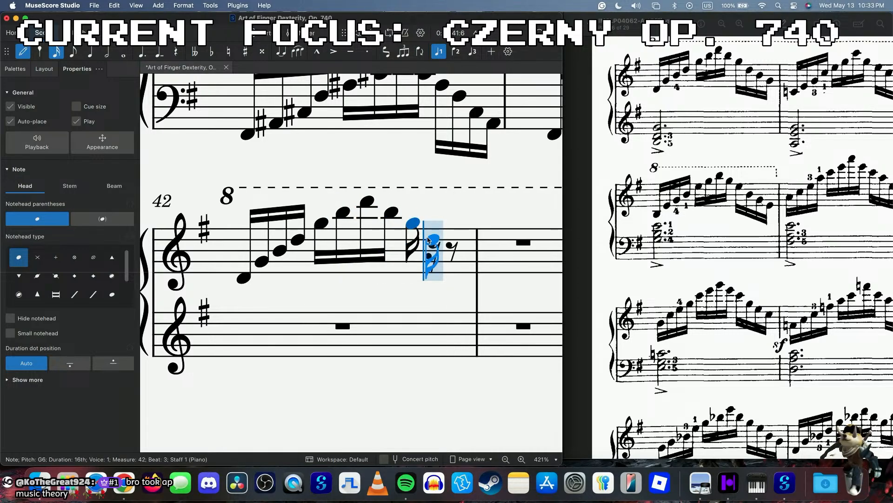
click(432, 240)
click(447, 250)
click(457, 262)
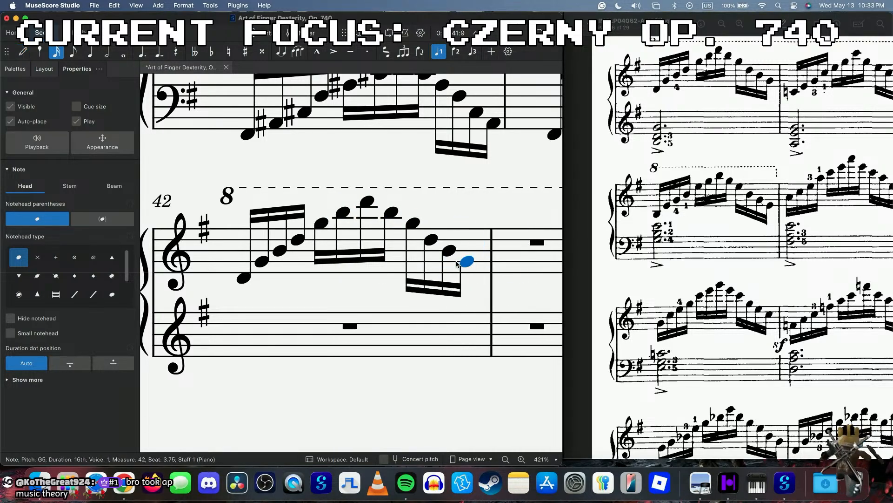
key(space)
key(space)
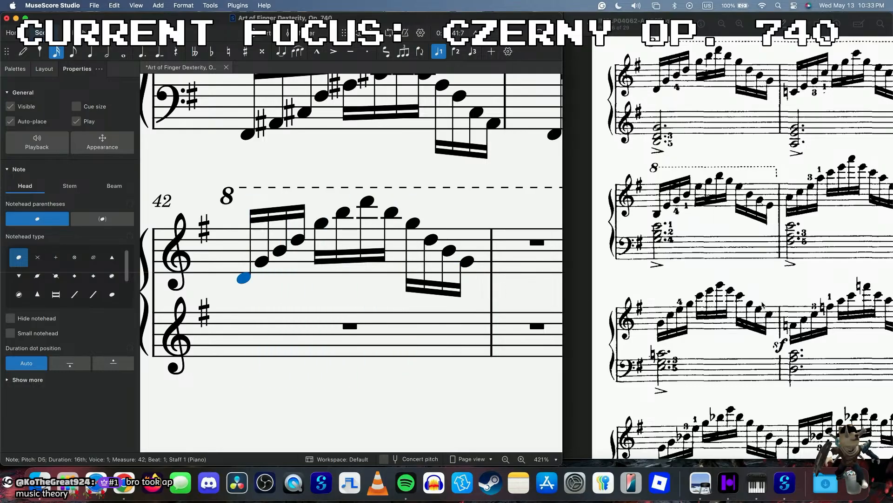
- Begin measure 43 in the treble staff with sixteenth notes C5, E5, G5, C6, E6 and G6
scroll(762, 304, right, 5)
scroll(461, 301, right, 4)
scroll(461, 301, down, 1)
scroll(460, 302, right, 2)
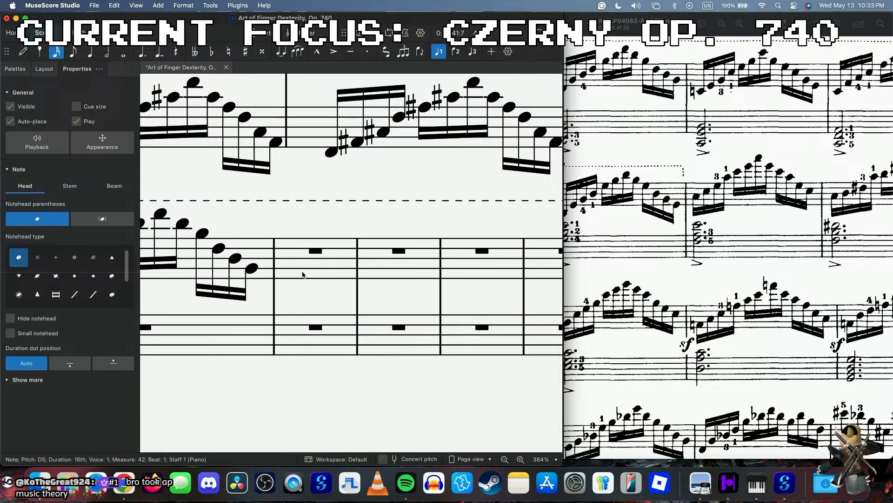
click(301, 275)
key(n)
key(3)
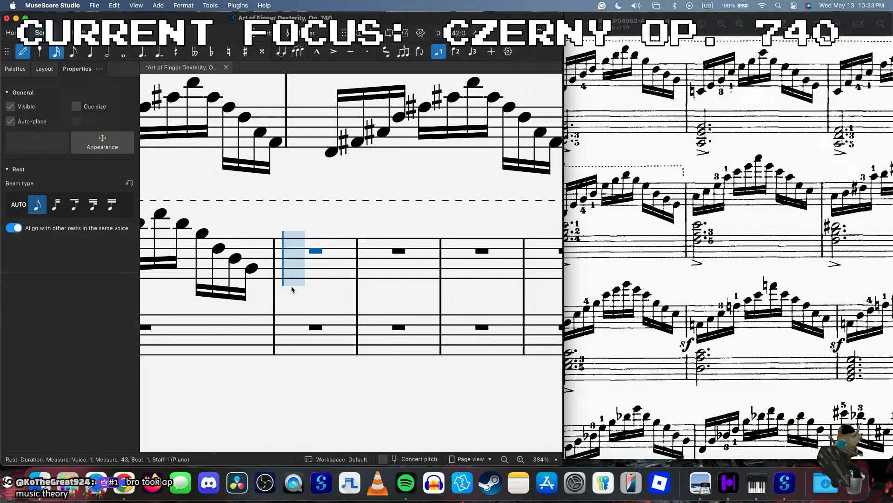
click(293, 288)
click(327, 275)
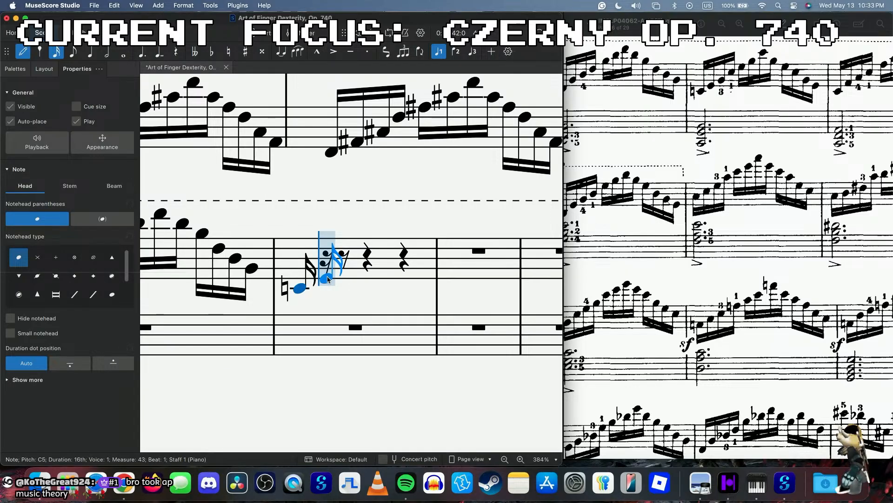
key(g)
key(c)
key(e)
key(g)
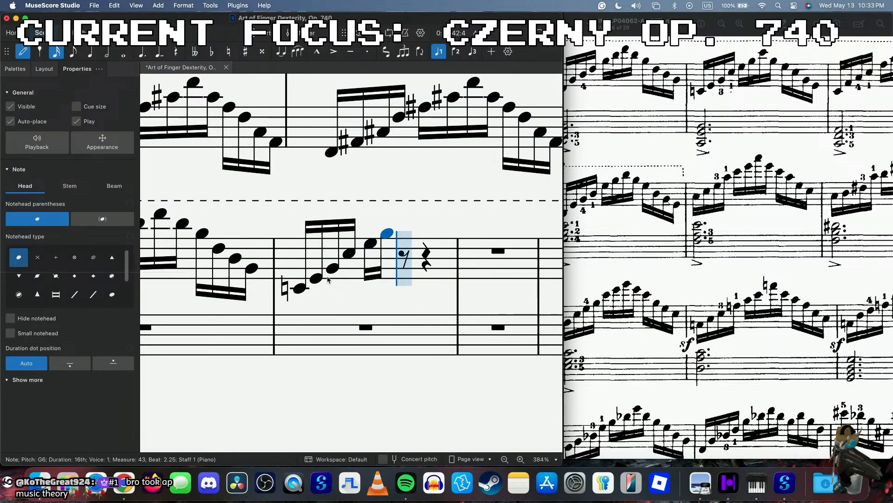
- Complete measure 43's treble with sixteenth notes C7, G6, E6, C6, G5 and E5, leaving measure 44 without notes
key(c)
key(g)
key(e)
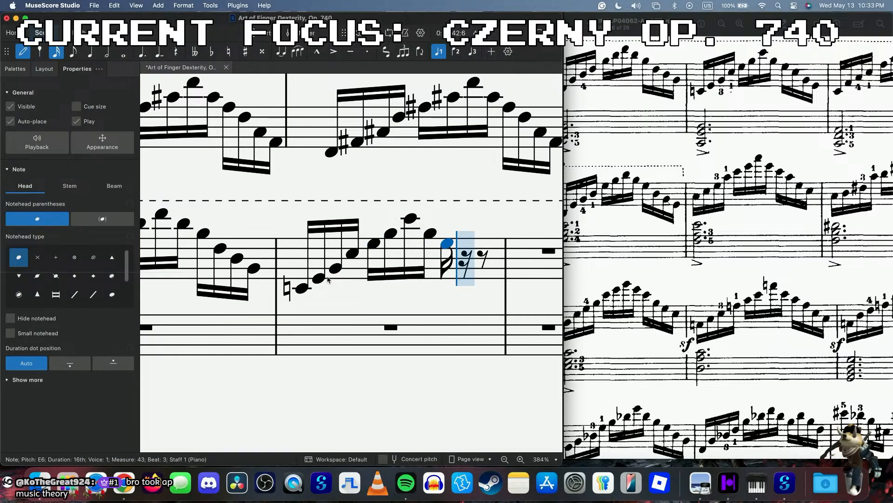
key(c)
key(g)
key(e)
key(c)
key(Escape)
key(Delete)
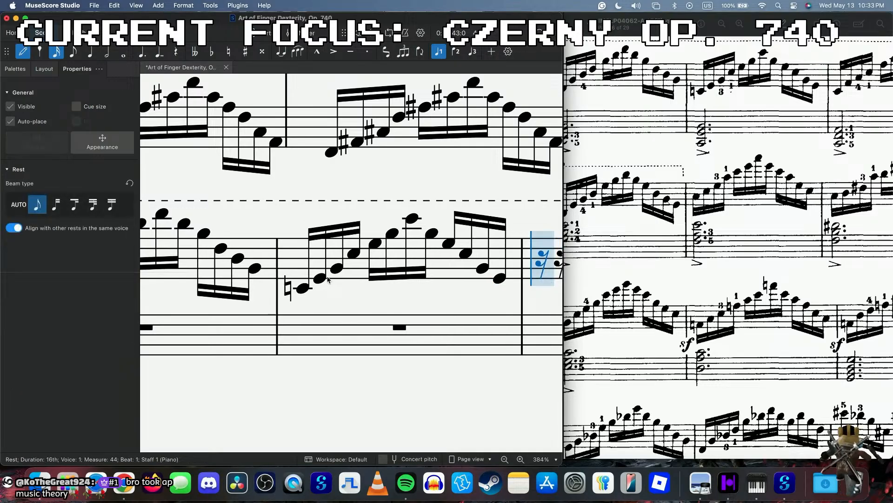
- Play back measure 43 and flip the stems of its last four treble sixteenths downward
click(302, 291)
key(space)
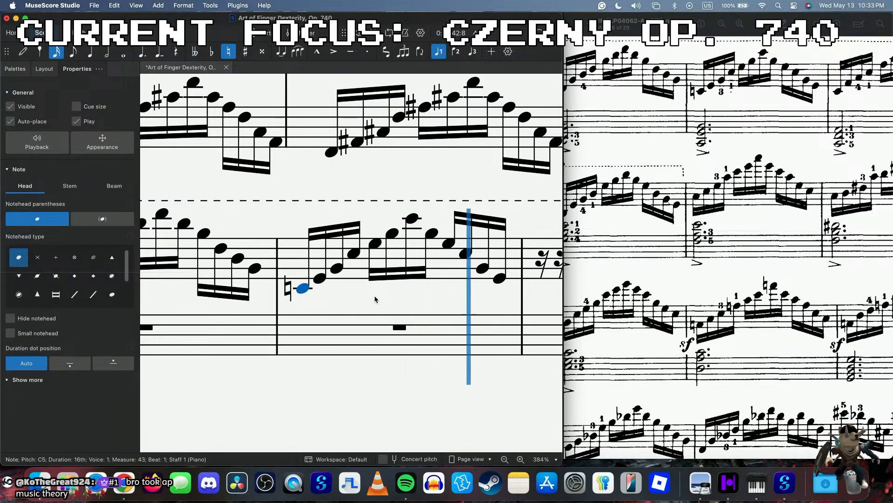
key(space)
scroll(414, 292, right, 2)
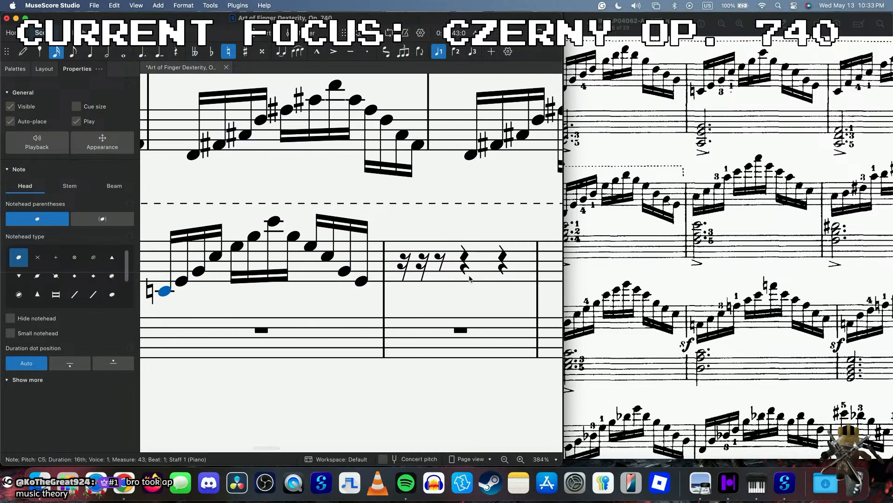
click(353, 228)
scroll(419, 232, left, 3)
scroll(419, 233, down, 1)
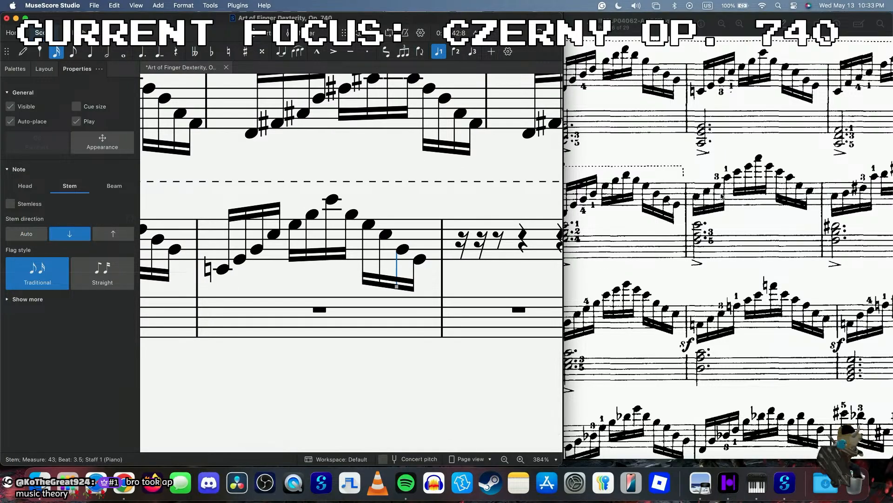
- Begin measure 44 in the treble staff with sixteenth notes C5, F#5, A5, C6, F#6 and A6, following the scan
scroll(721, 196, left, 3)
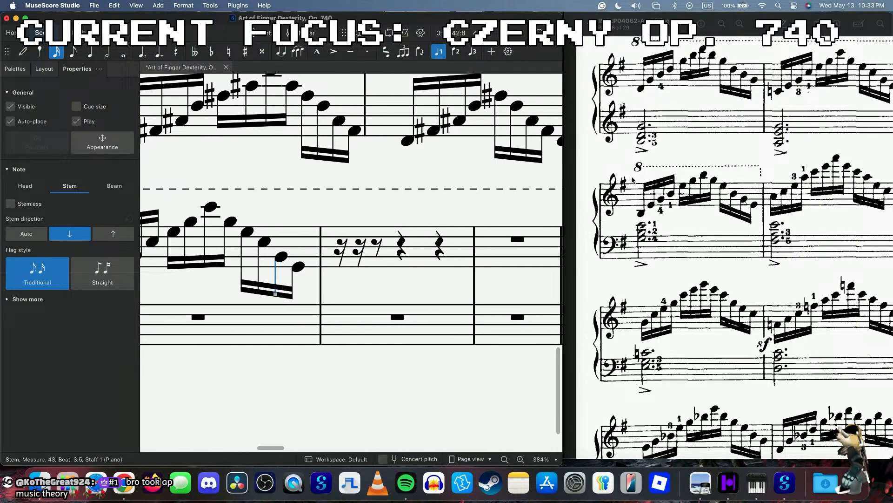
scroll(645, 181, right, 5)
click(344, 255)
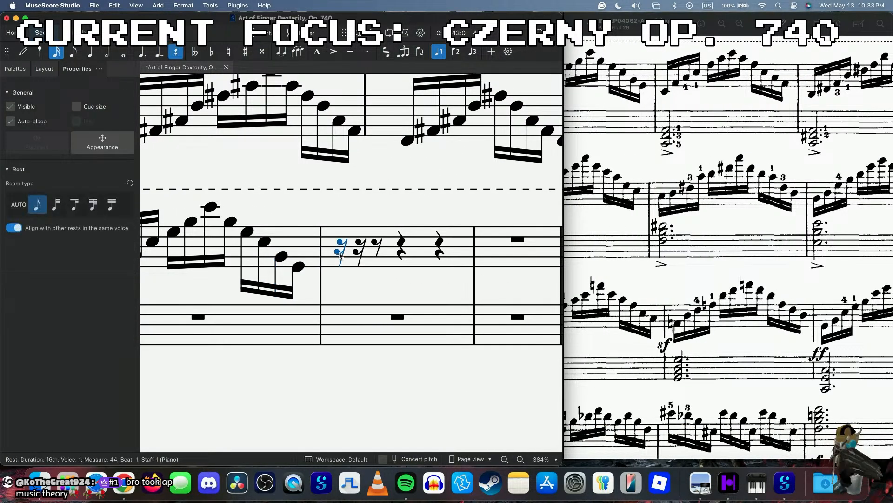
key(n)
key(f)
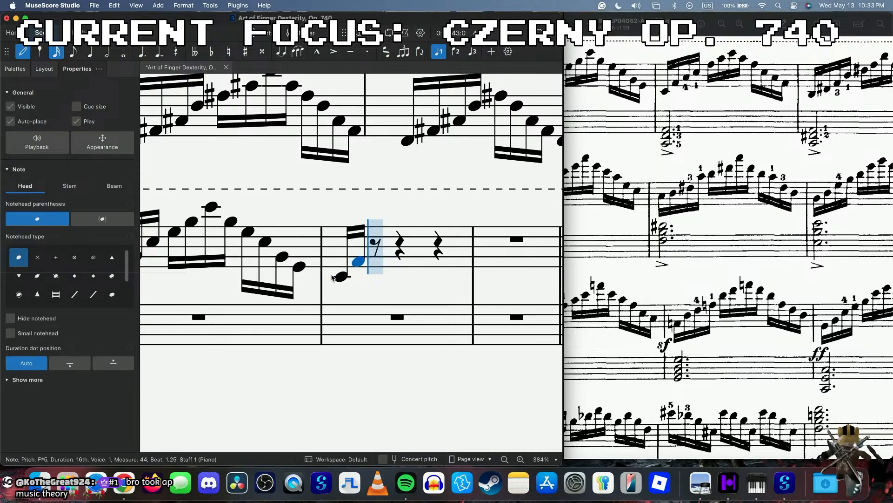
key(a)
key(c)
key(f)
key(a)
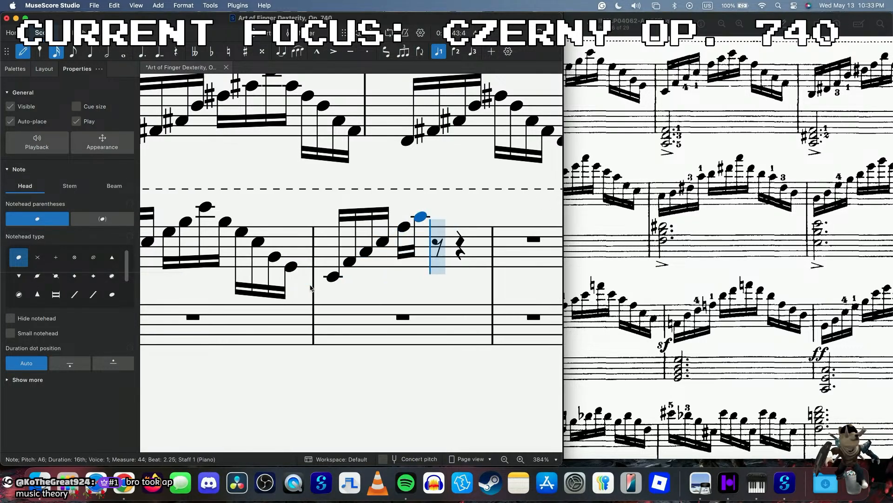
- Complete measure 44's treble with sixteenth notes C7, A6, F#6, C6, A5 and F#5, and play the measure back
key(c)
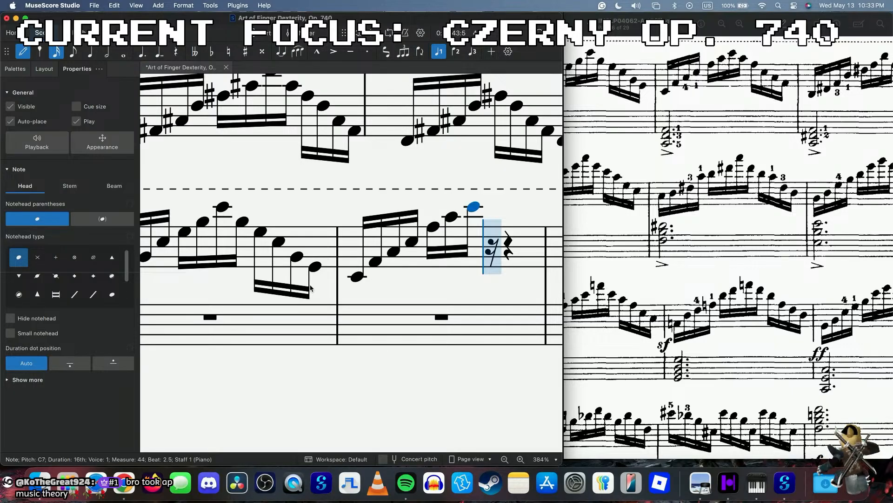
key(a)
key(f)
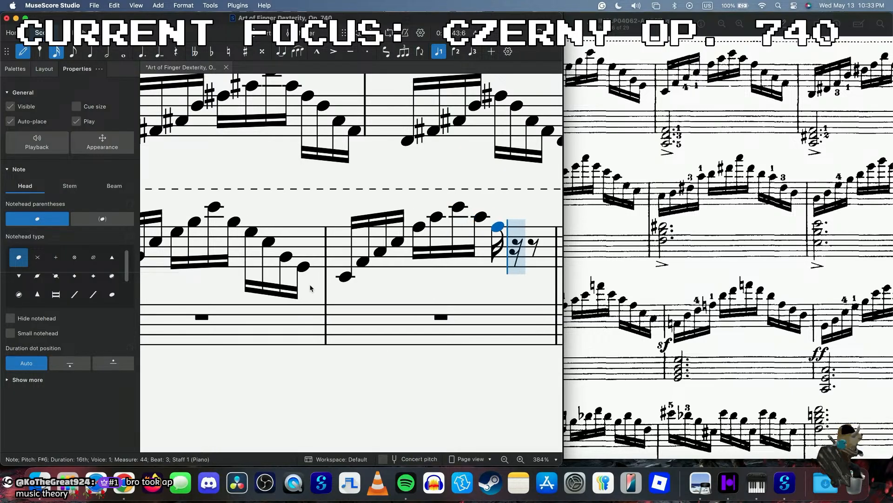
key(c)
key(a)
key(f)
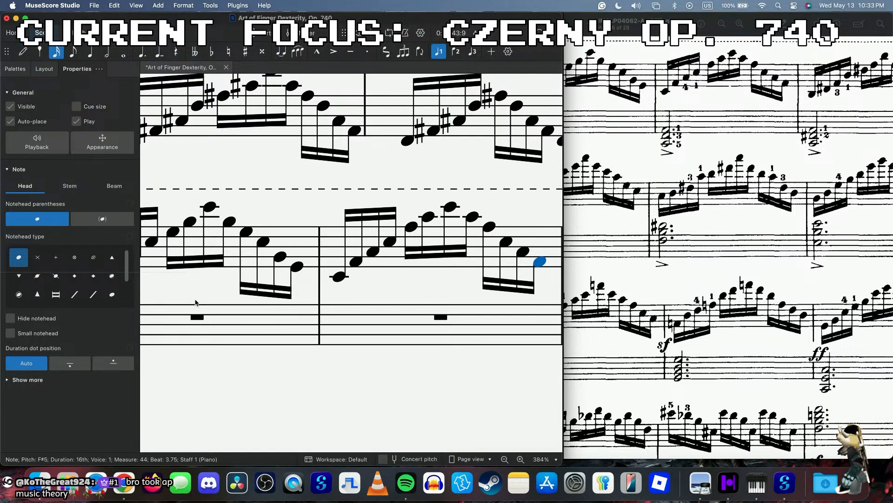
click(339, 277)
key(space)
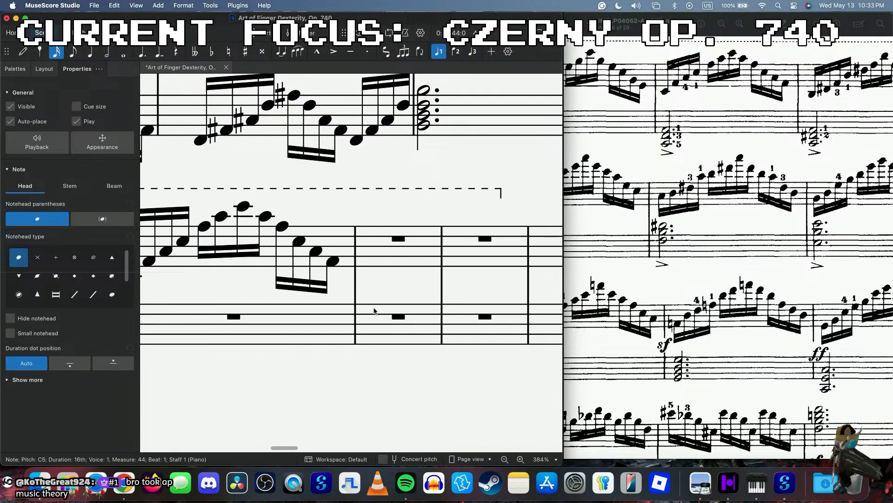
- Begin measure 45 in the treble staff with sixteenth notes B4, D#5, F#5, B5, D6 and F#6
scroll(668, 254, right, 5)
click(376, 268)
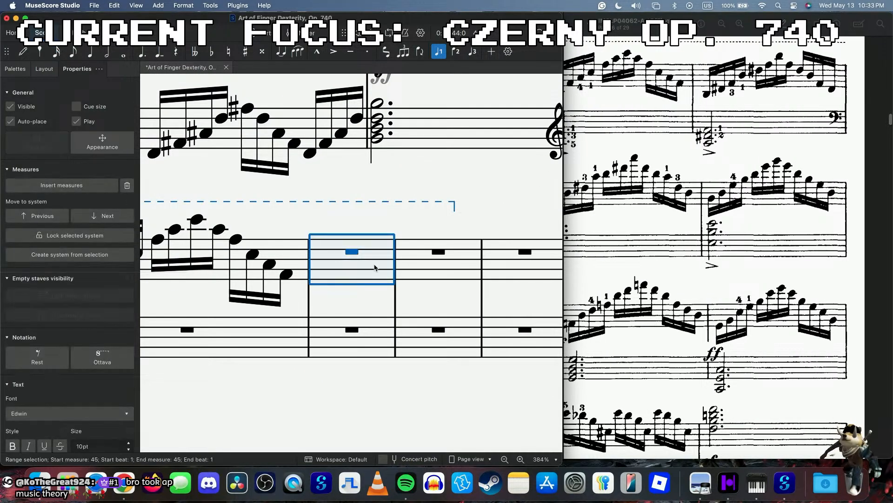
key(n)
key(2)
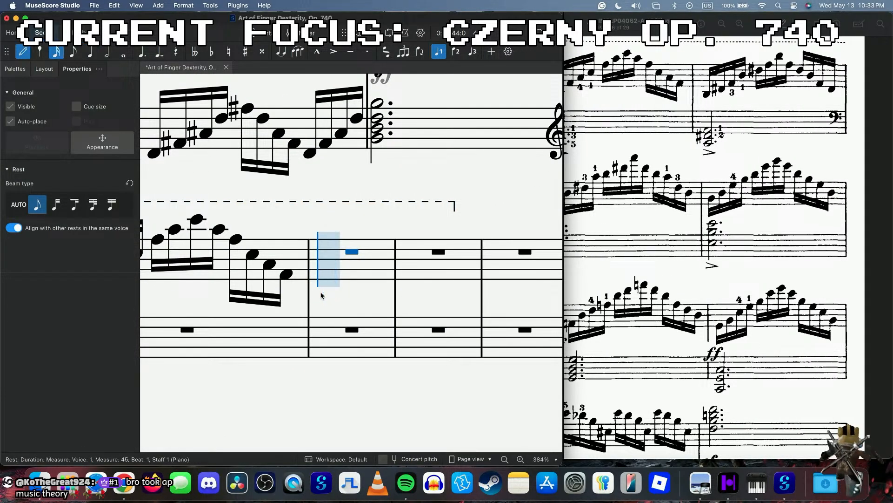
click(321, 295)
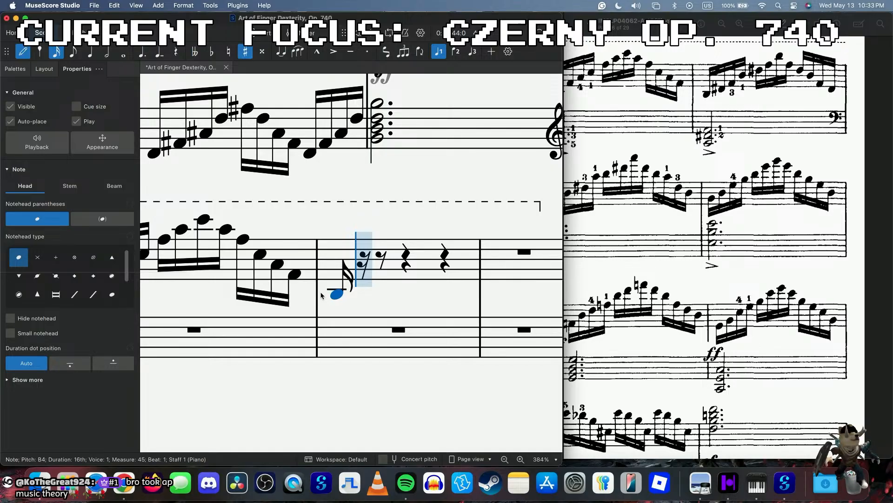
key(d)
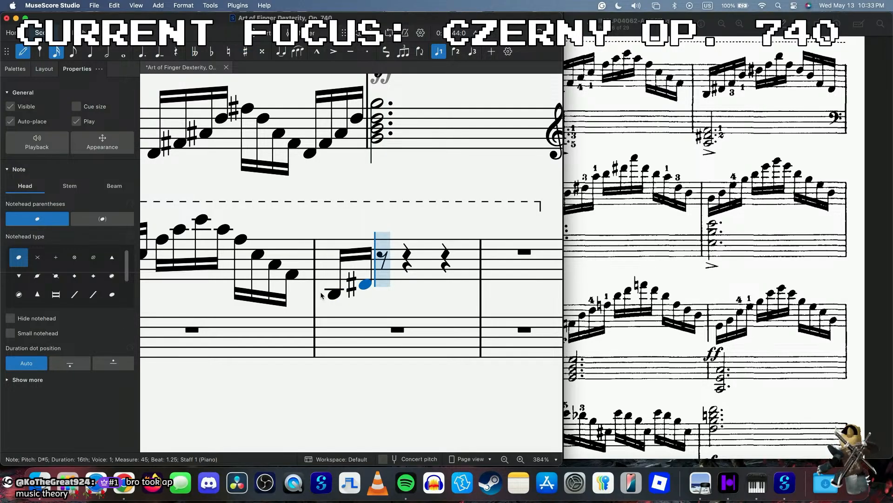
key(f)
key(b)
key(d)
key(f)
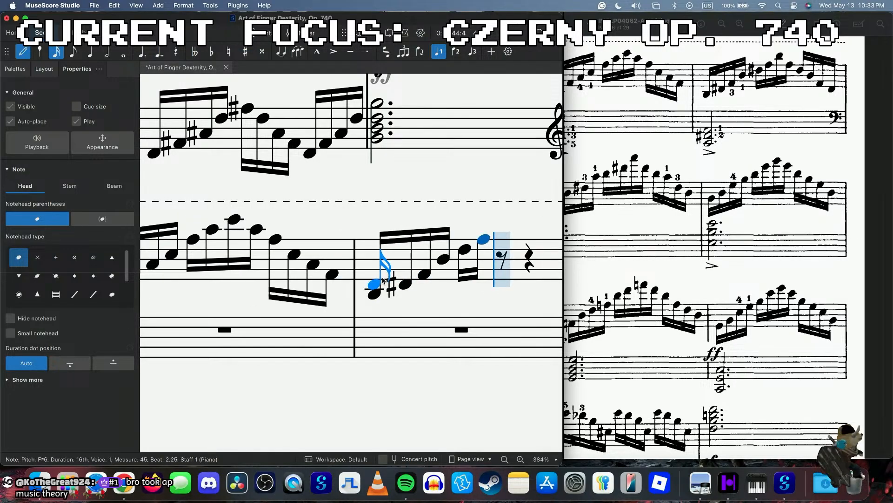
- Sharpen the D6 in measure 45's treble and complete the measure with sixteenth notes B6, F#6, D#6, B5, F#5 and D#5
key(Escape)
click(465, 251)
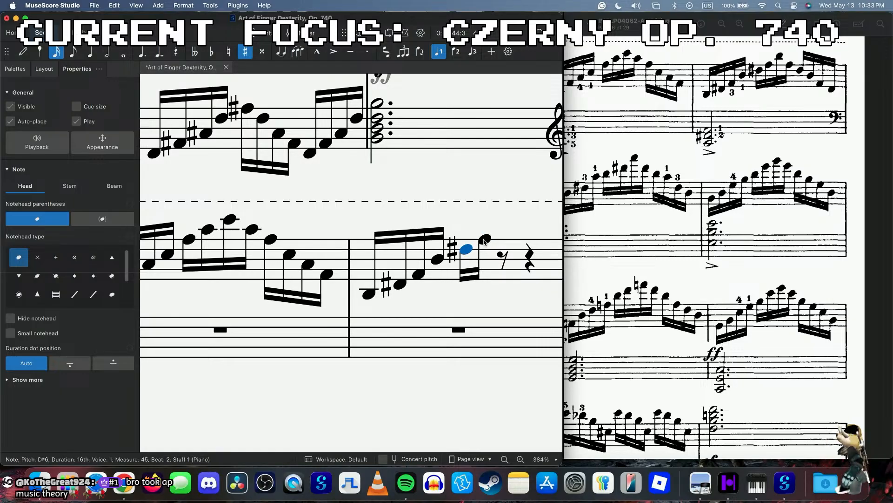
click(503, 256)
key(n)
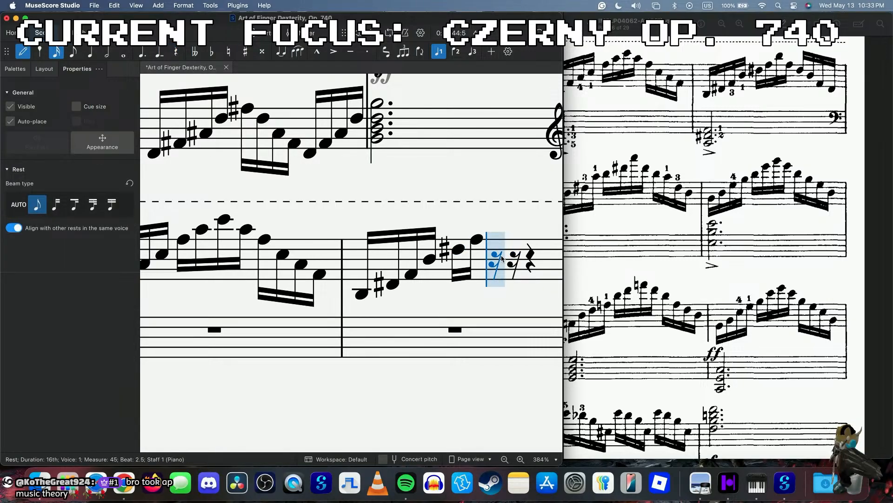
key(b)
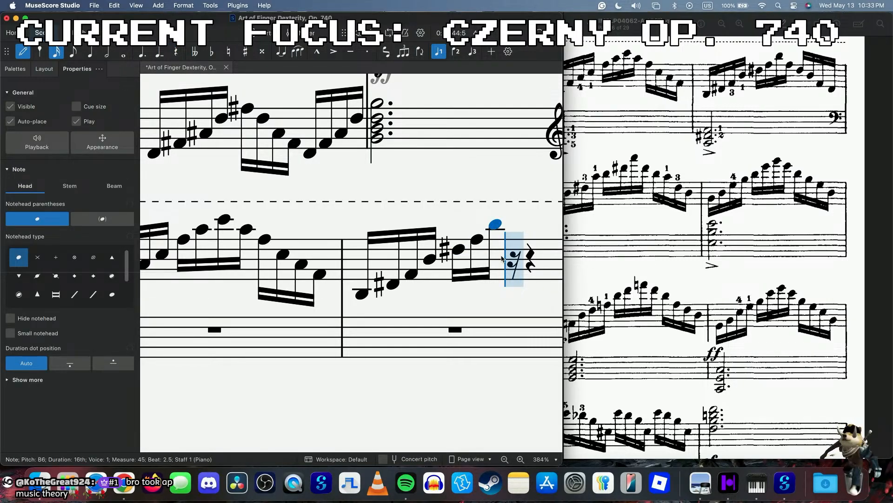
key(f)
key(d)
key(b)
key(f)
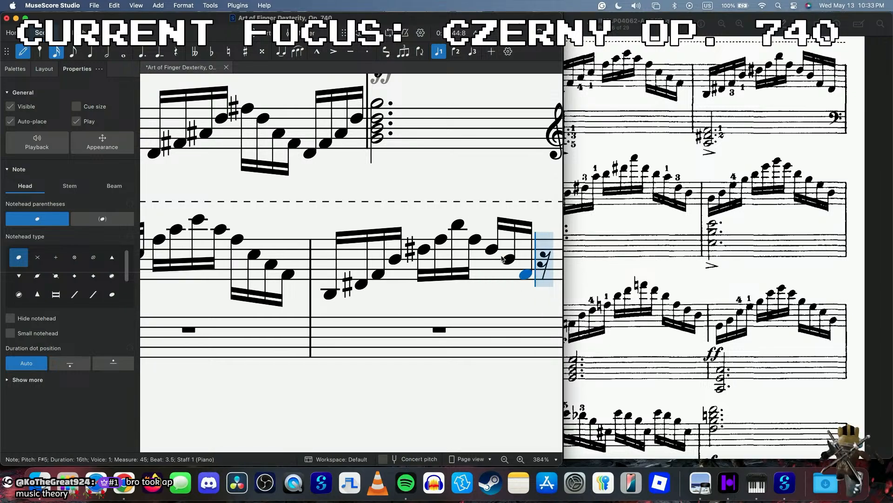
key(d)
- Play back measure 45 from its first note, then lock the system that contains it
click(331, 294)
key(space)
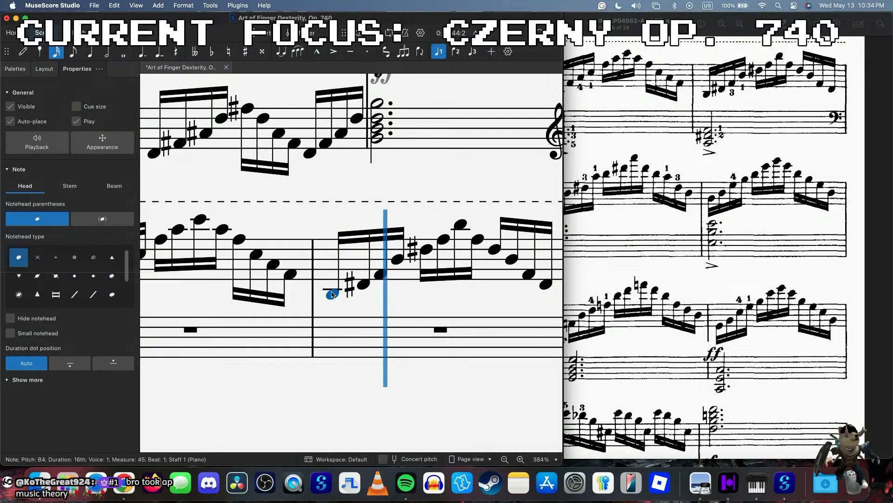
key(shift+End)
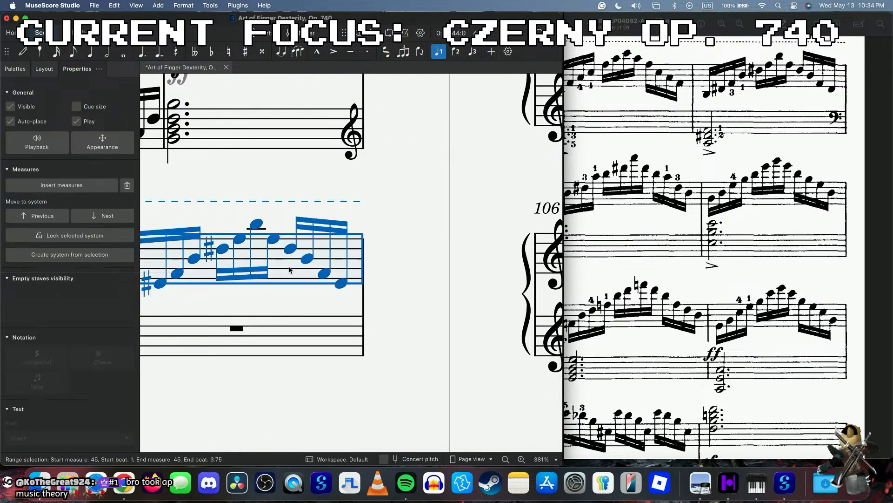
click(69, 235)
- Play back the score from the start of measure 17 through measure 45, following the music
scroll(250, 243, down, 10)
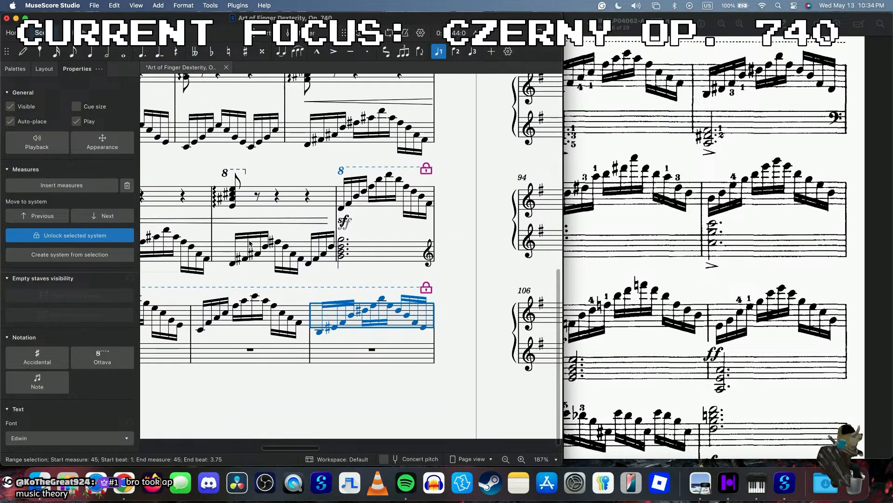
scroll(248, 250, up, 5)
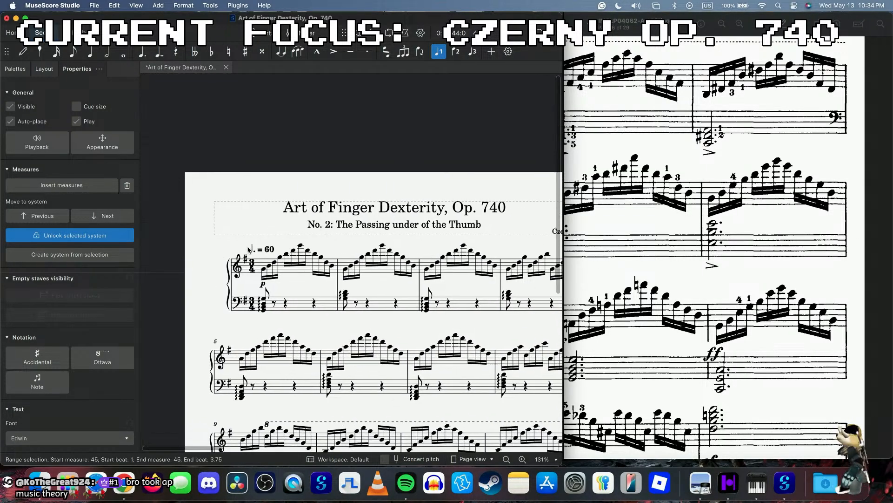
scroll(248, 250, right, 5)
scroll(248, 250, down, 2)
scroll(248, 250, left, 5)
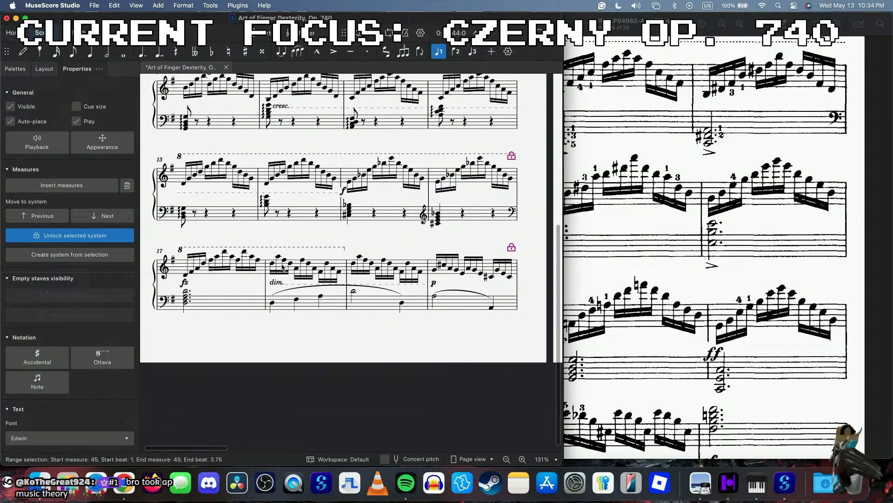
click(275, 275)
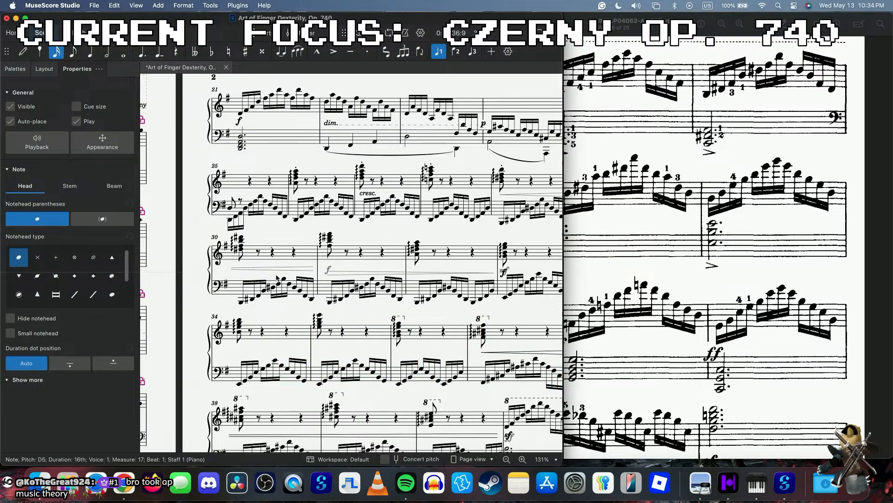
scroll(277, 278, down, 6)
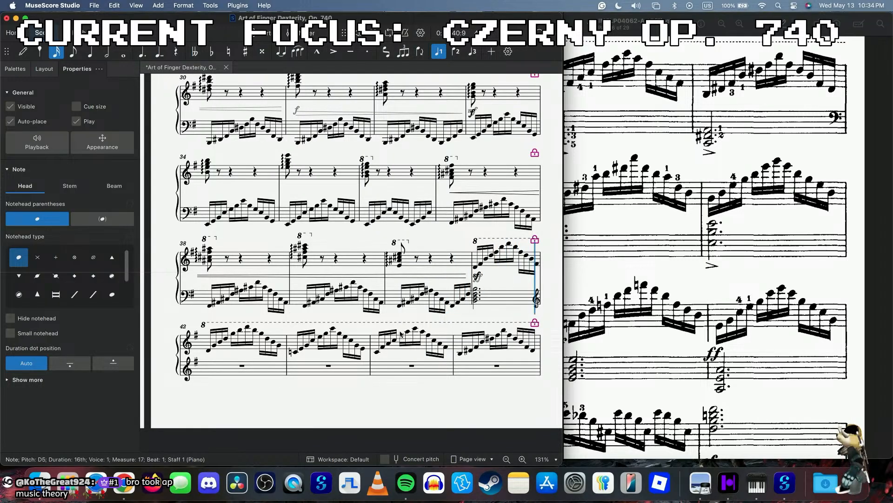
scroll(366, 319, down, 1)
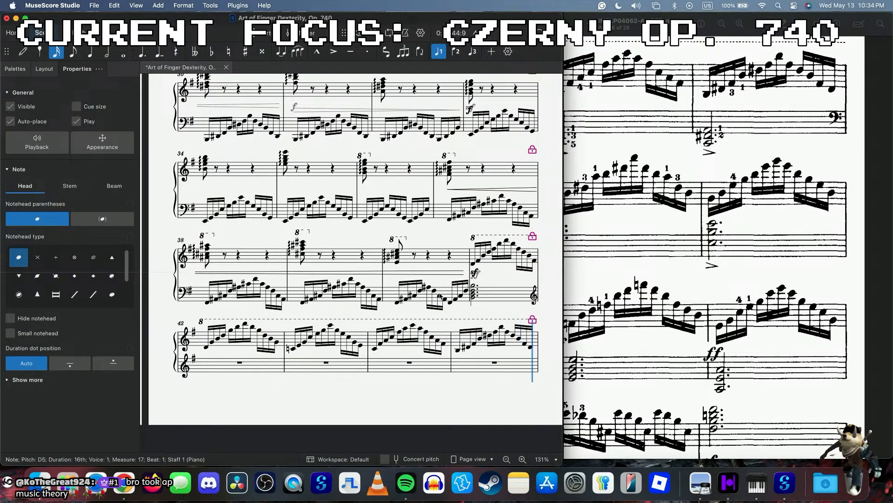
- Enter an accented dotted half note B4 on beat 1 of measure 42's lower staff
scroll(266, 307, up, 5)
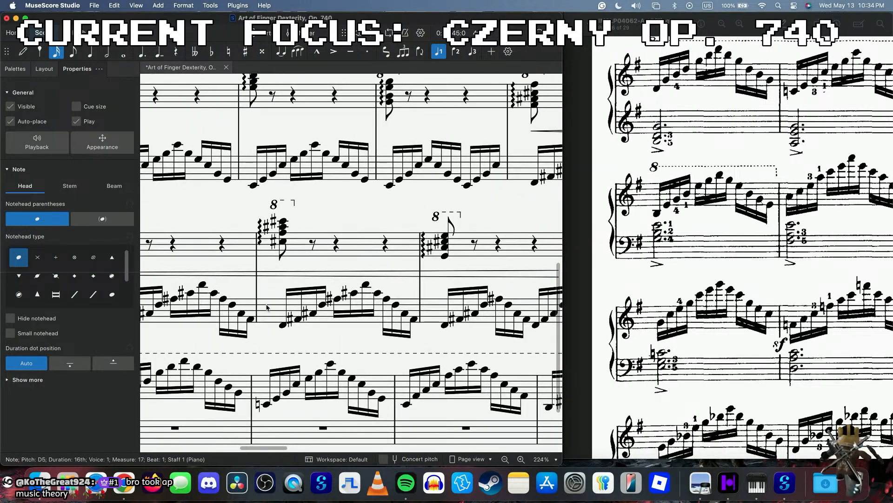
click(283, 298)
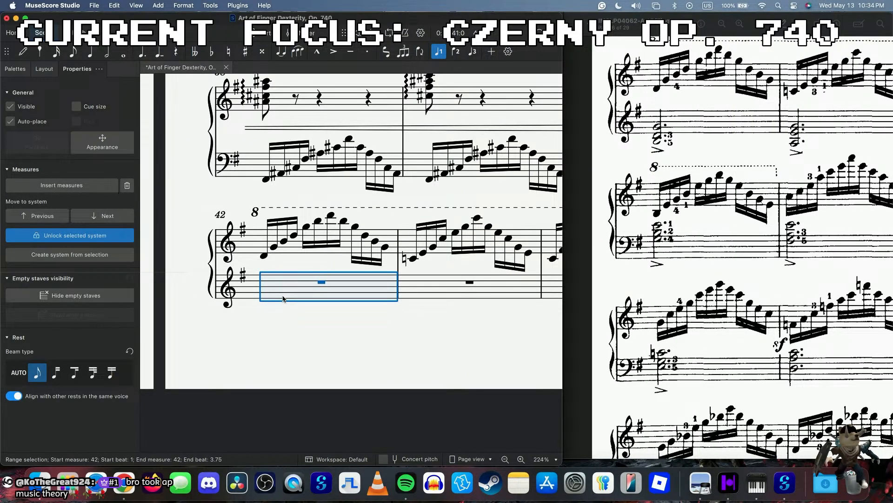
key(5)
key(period)
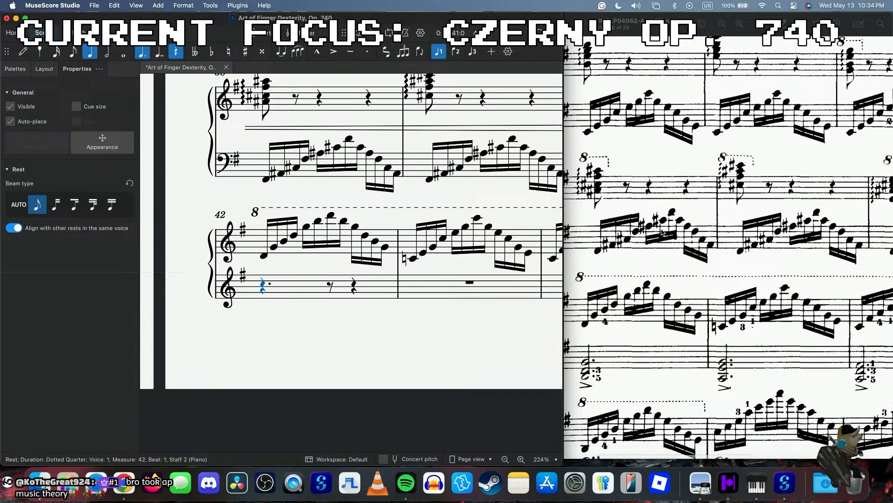
scroll(341, 252, up, 3)
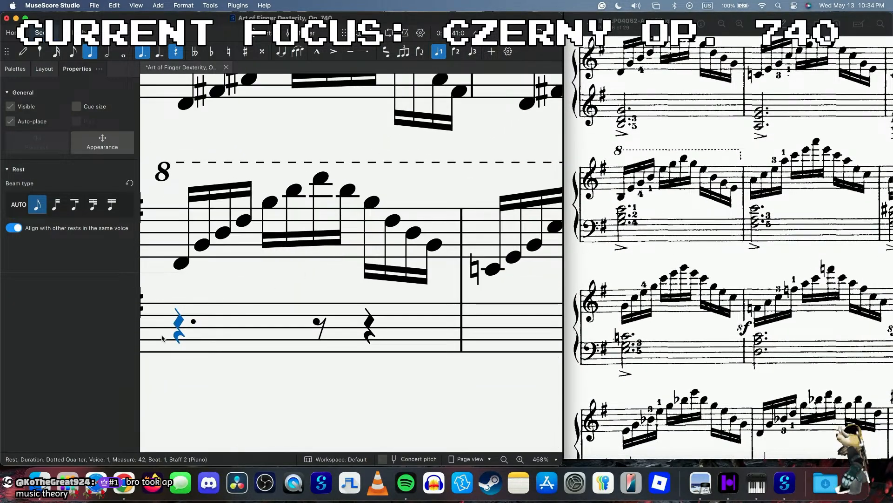
key(6)
key(n)
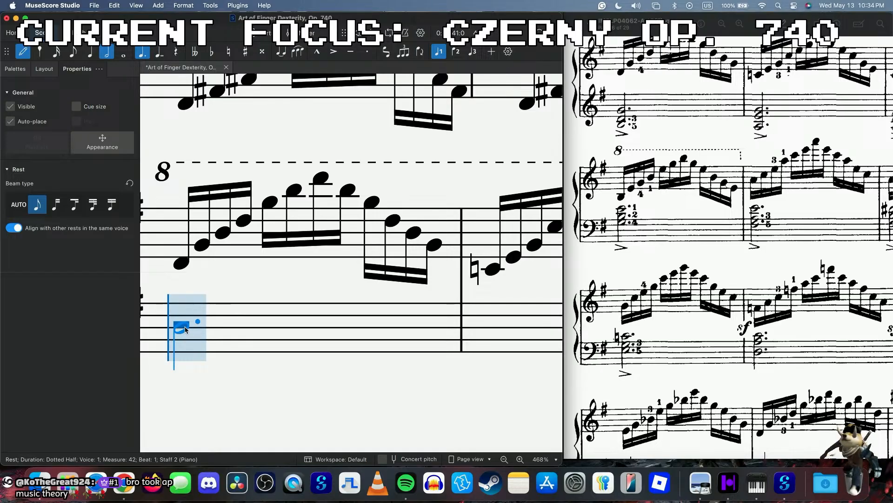
key(shift+v)
click(185, 328)
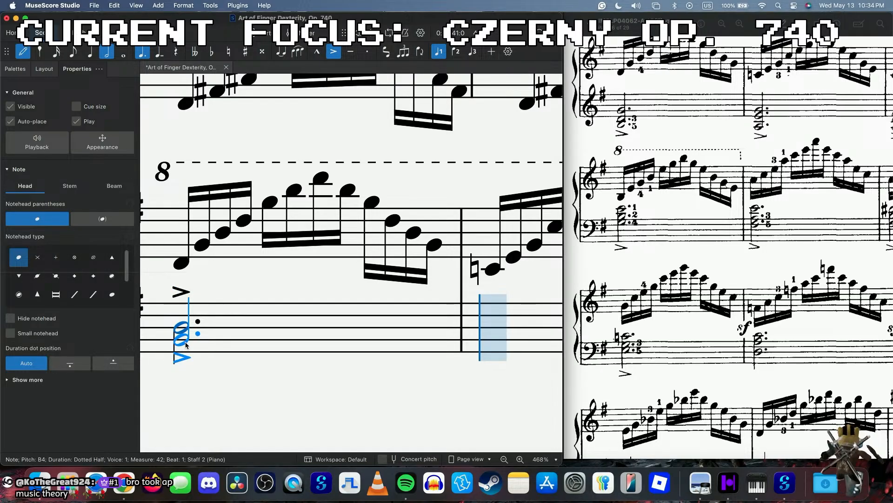
- Add D4 and B3 to measure 42's lower-staff chord and lower its top note to G4
shift+click(186, 358)
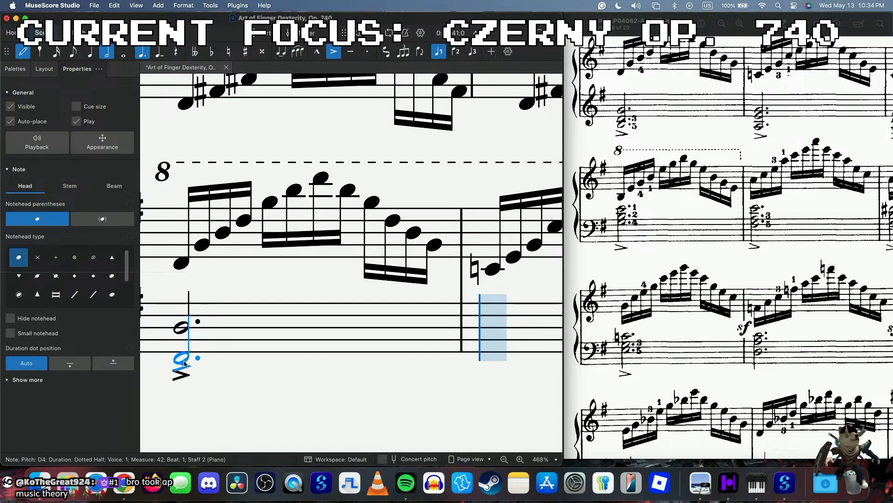
shift+click(185, 374)
key(Escape)
drag(184, 328, 183, 338)
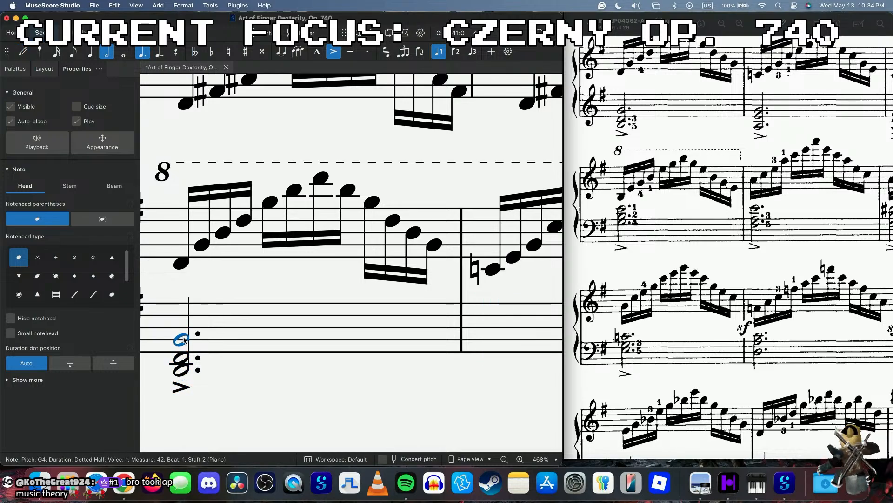
- Enter a dotted half-note chord of A3, E4 and G4 in measure 43's lower staff and add an accent
scroll(414, 349, right, 2)
scroll(414, 349, down, 2)
click(416, 328)
key(n)
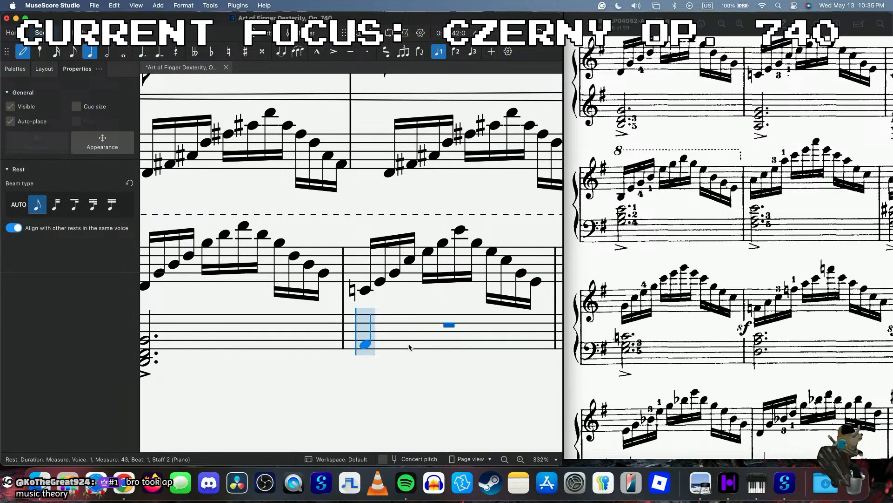
key(6)
key(period)
click(372, 346)
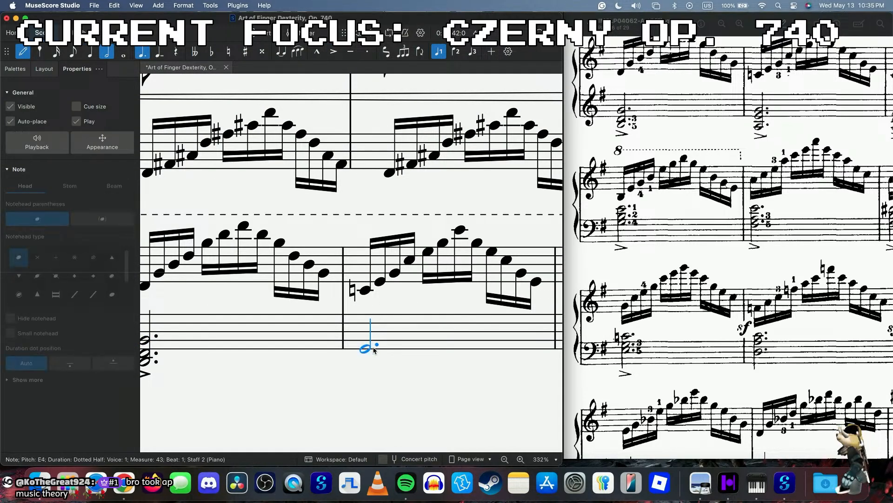
shift+click(372, 366)
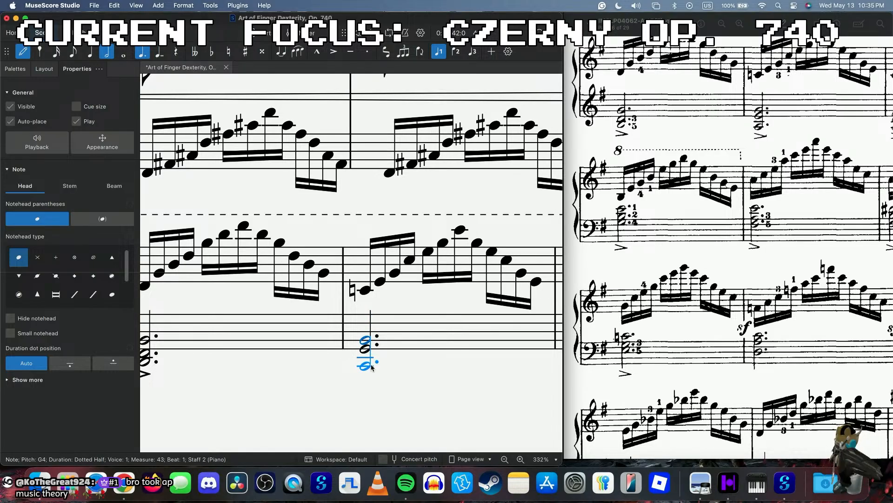
scroll(422, 370, right, 1)
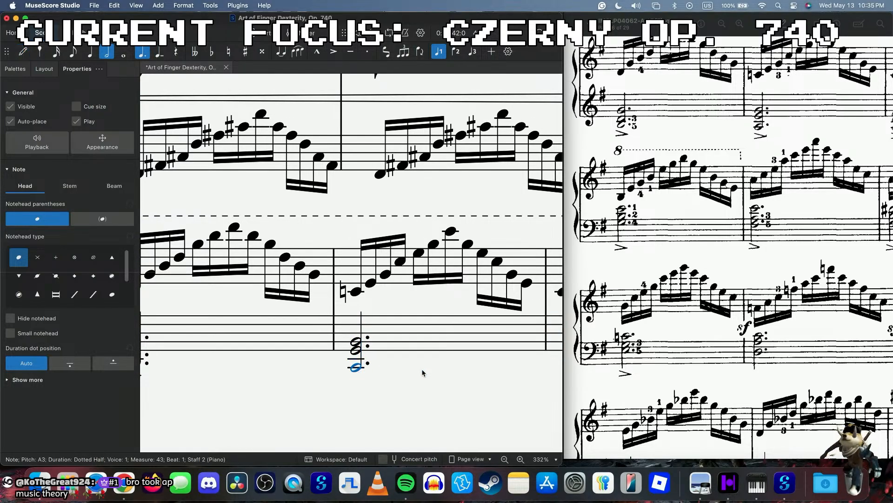
key(shift+v)
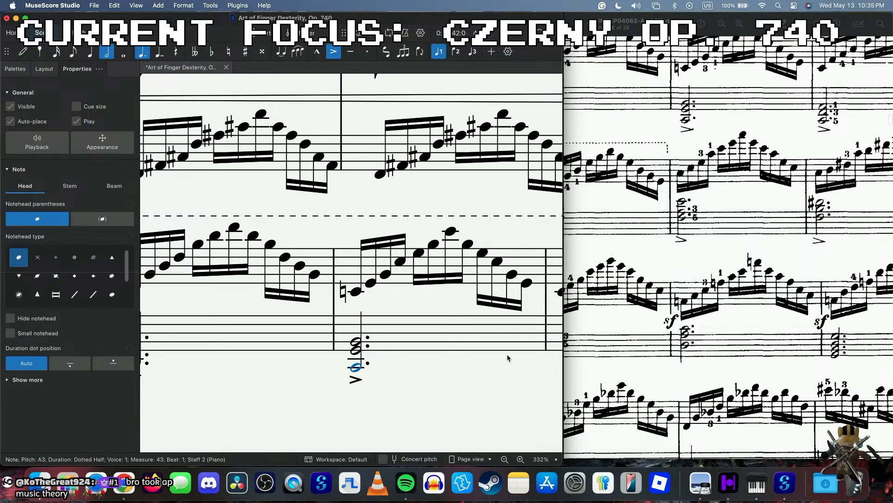
- Play back measures 42 and 43 to check the new lower-staff chords
scroll(407, 320, left, 3)
key(space)
scroll(423, 334, down, 3)
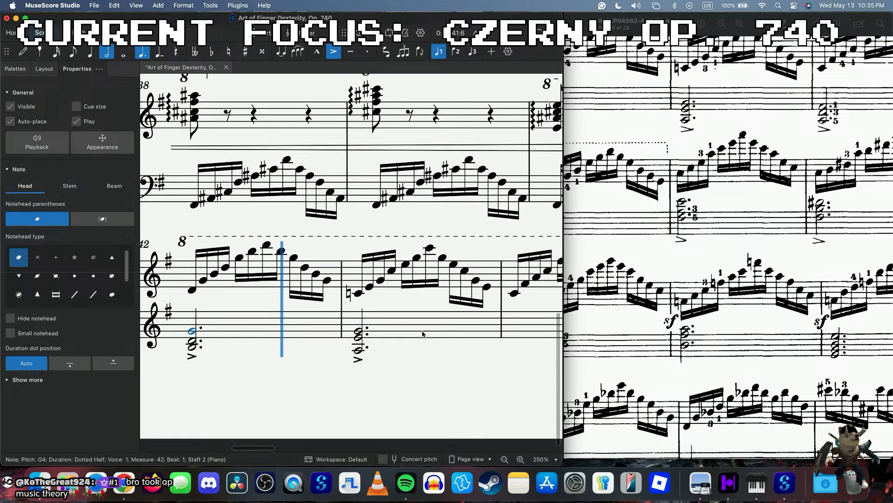
key(space)
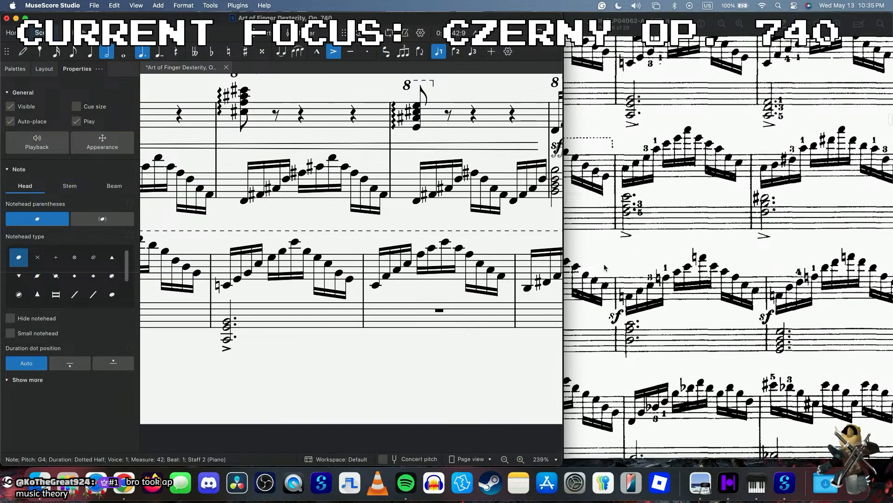
- Enter an accented dotted half-note chord spanning A3 to F#4 in measure 44's lower staff, following the scan
click(387, 313)
key(n)
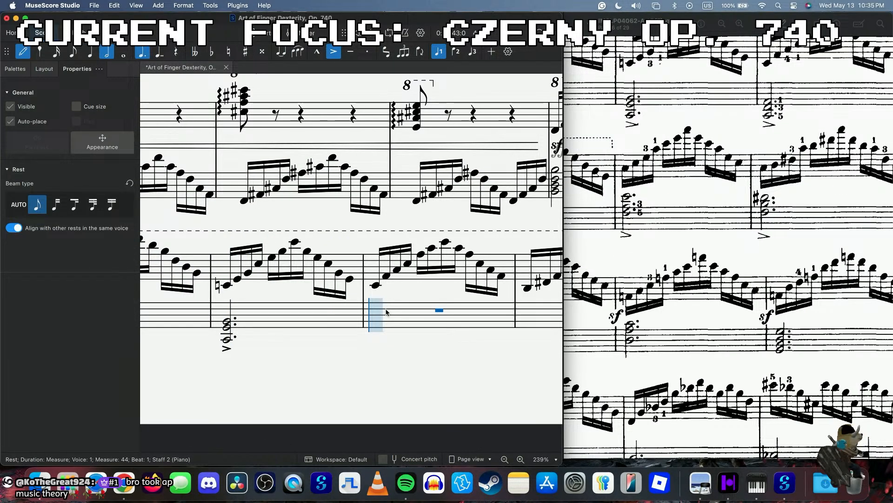
key(r)
key(Down)
click(380, 328)
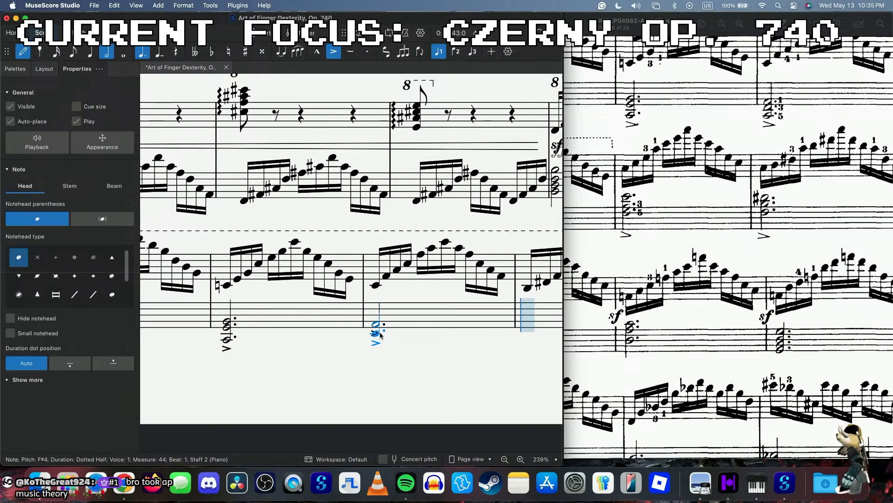
shift+click(380, 336)
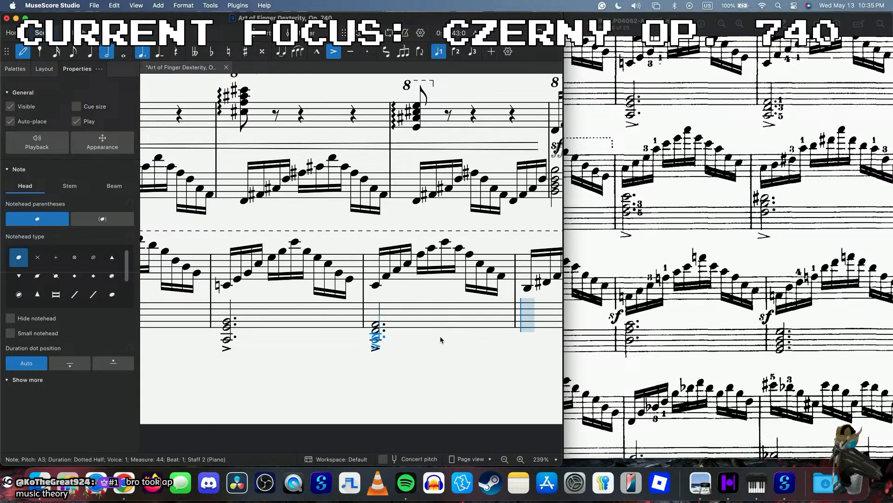
- Enter an accented dotted half-note chord of A3, D#4 and F#4 in measure 45's lower staff
scroll(450, 335, right, 3)
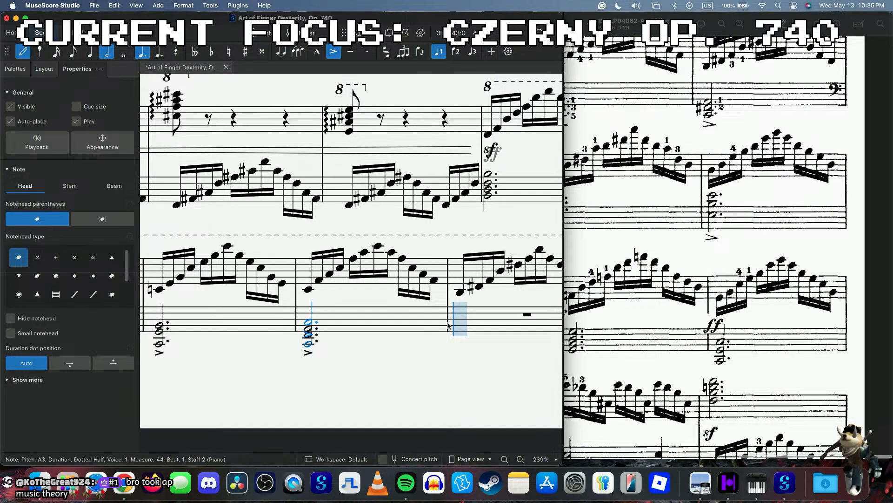
click(456, 331)
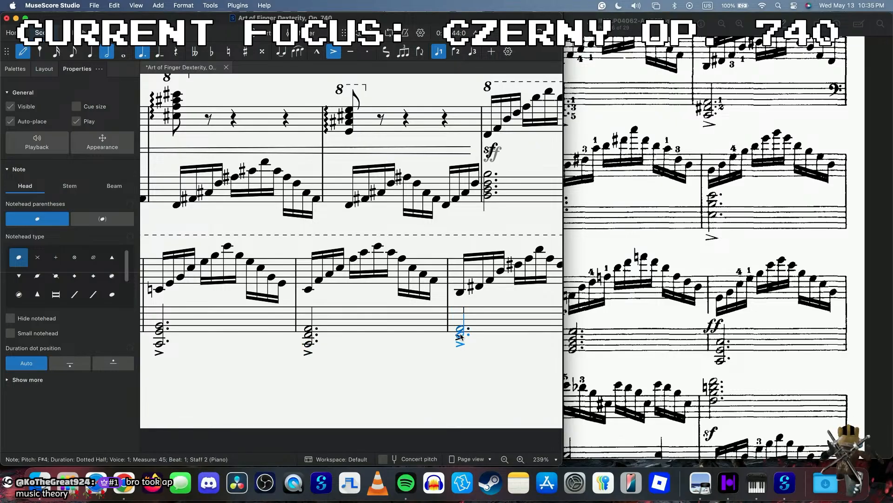
shift+click(462, 343)
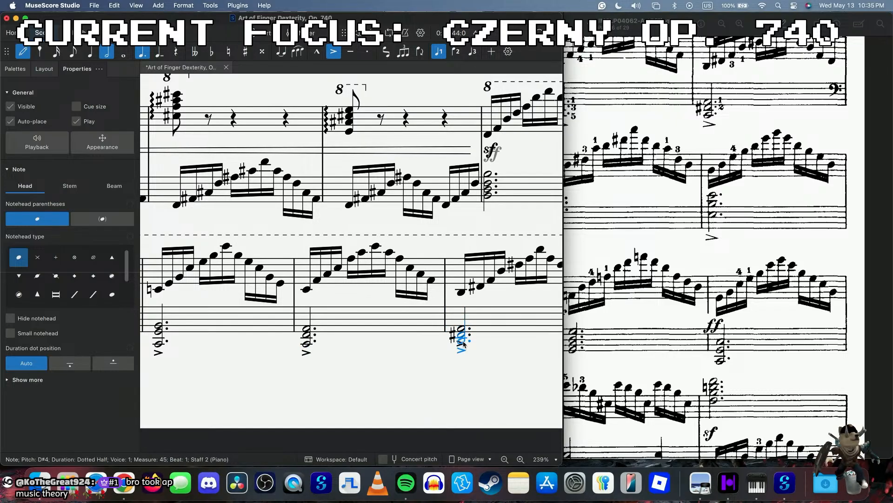
key(Escape)
click(463, 344)
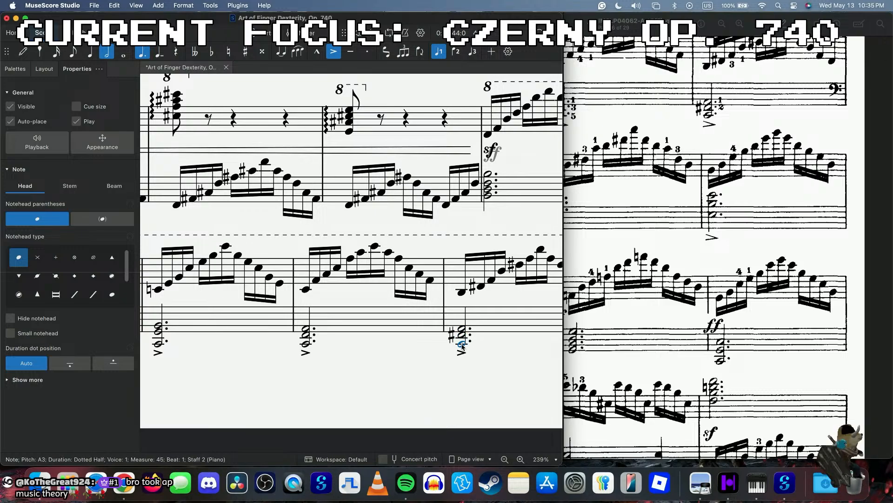
key(n)
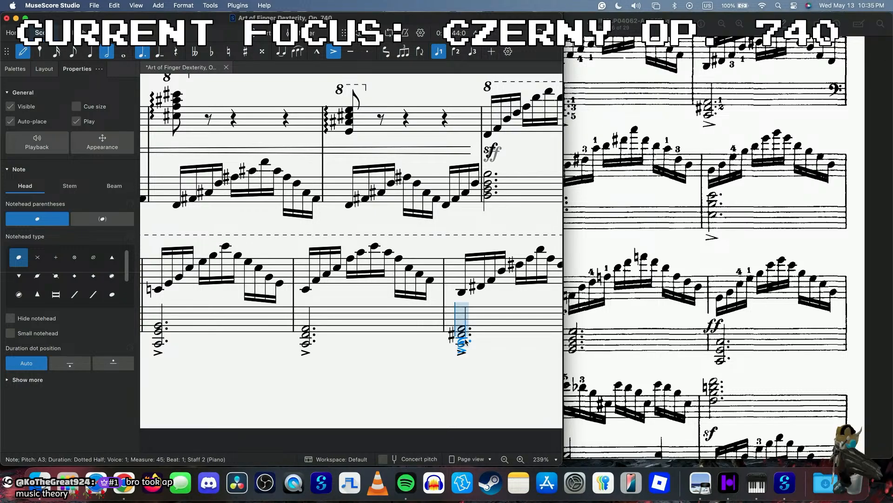
key(Escape)
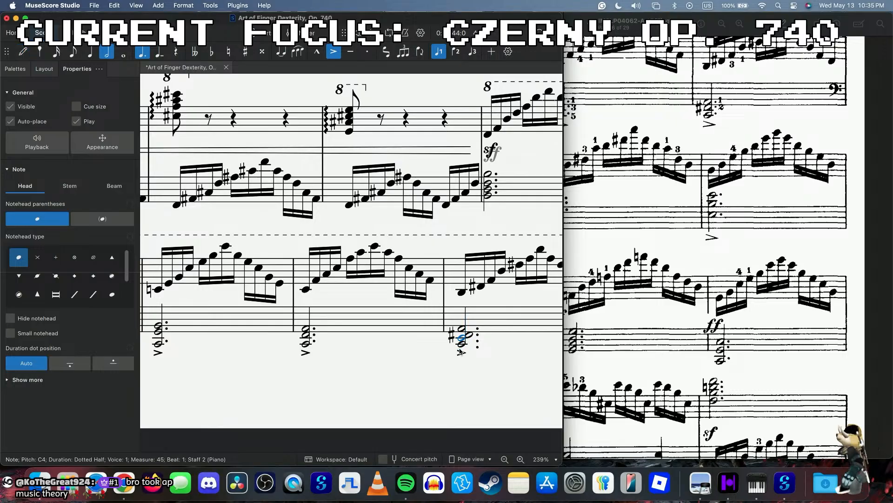
click(468, 338)
click(463, 330)
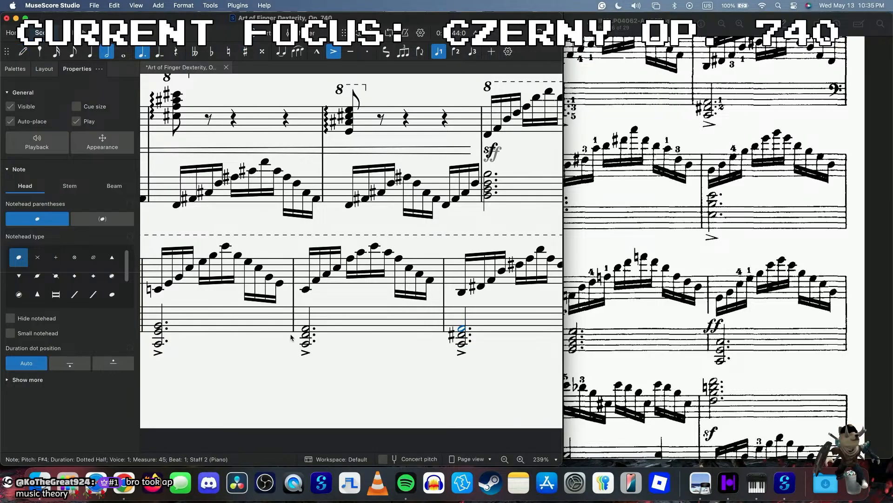
- Play back from the start of measure 42 to check the new lower-staff chords
scroll(291, 337, left, 5)
click(184, 281)
key(space)
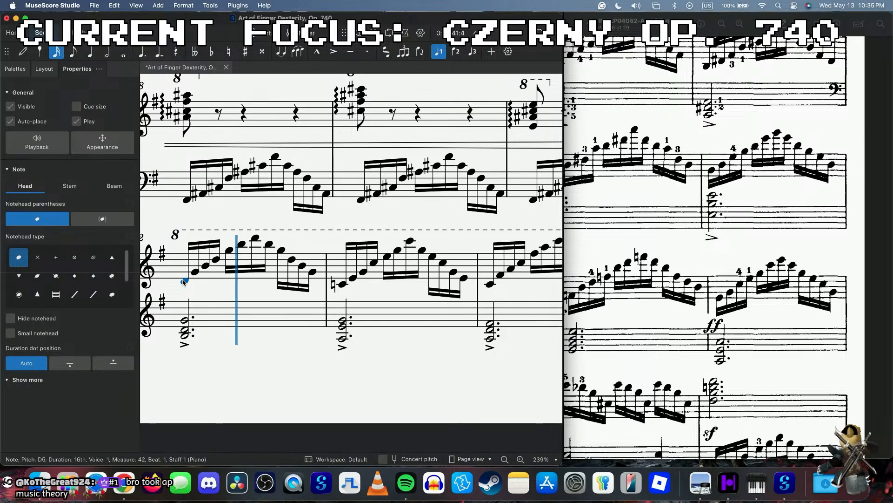
scroll(188, 285, down, 5)
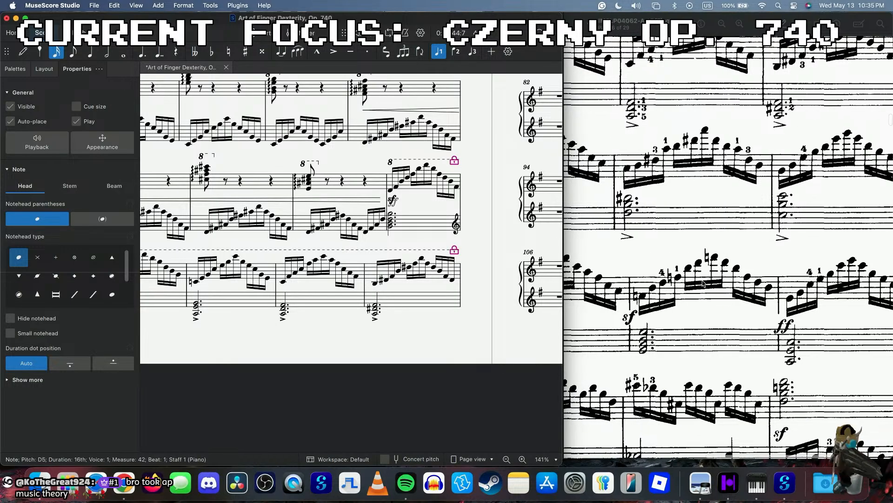
- Start measure 46's upper-staff run with ascending sixteenth notes B4, E5, G5 and B5
scroll(507, 238, right, 10)
scroll(507, 238, up, 10)
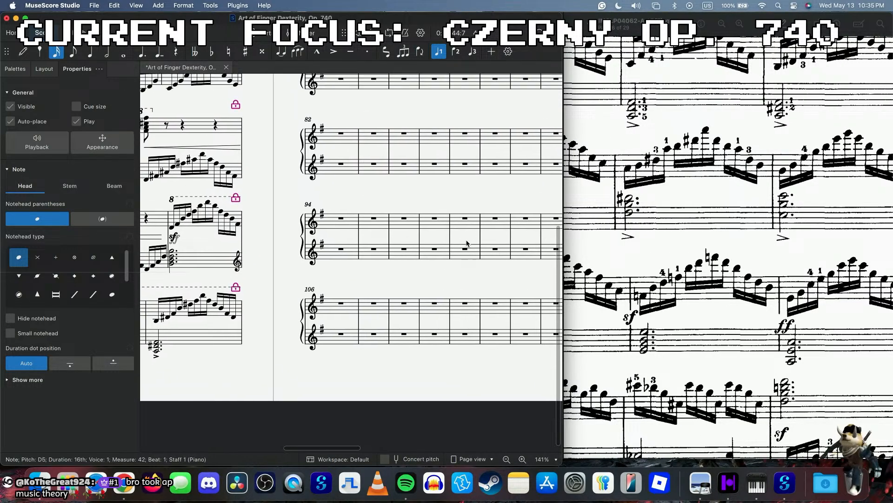
scroll(745, 188, up, 5)
scroll(744, 188, left, 4)
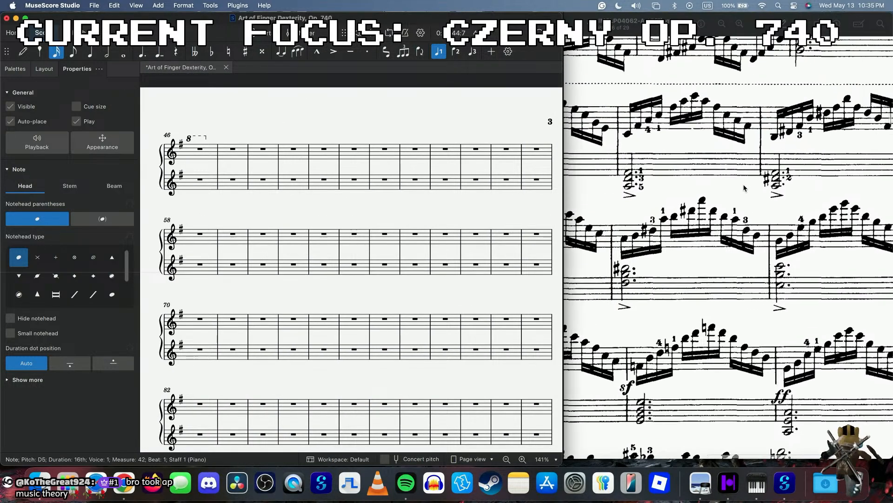
scroll(745, 188, down, 5)
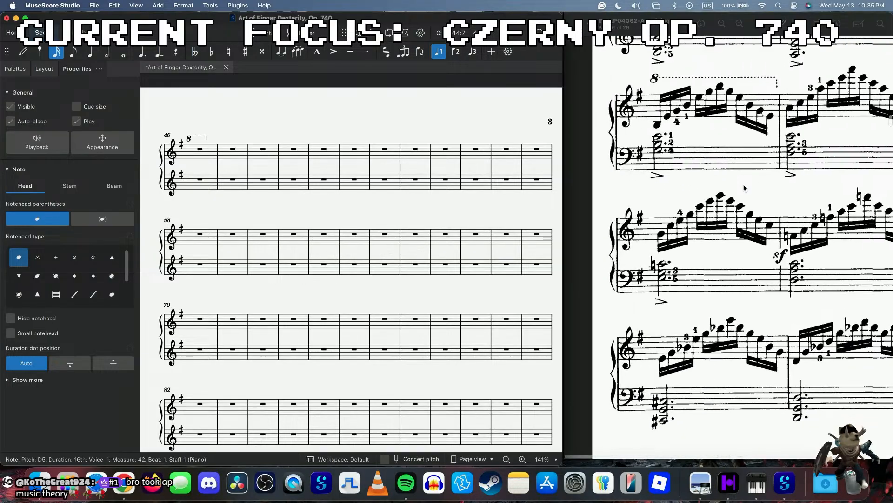
scroll(744, 188, down, 2)
scroll(397, 186, left, 1)
scroll(397, 185, left, 2)
scroll(252, 150, up, 5)
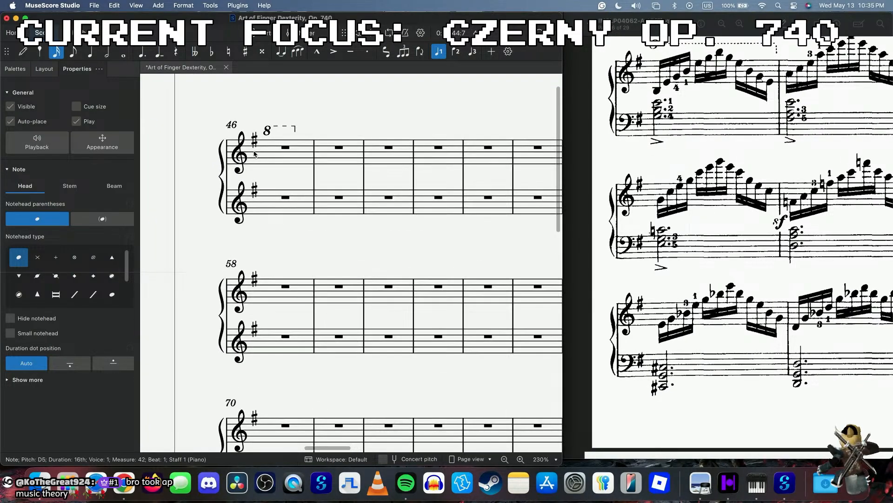
click(271, 158)
key(4)
key(n)
key(3)
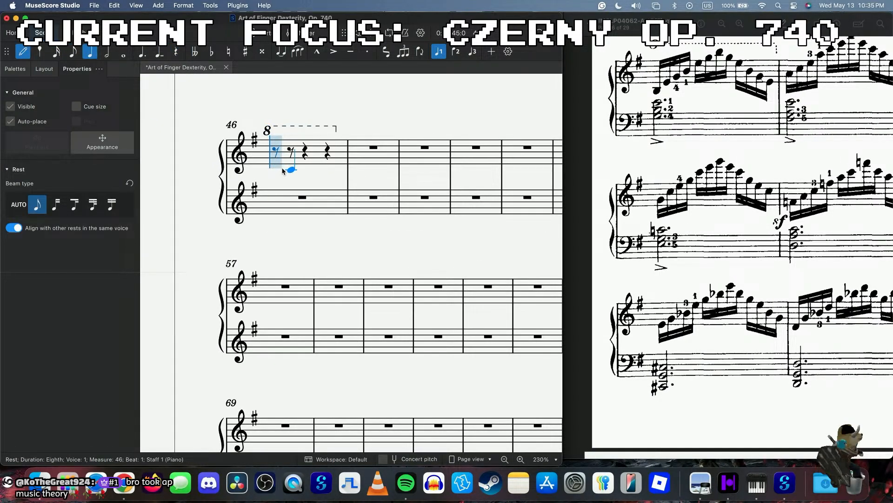
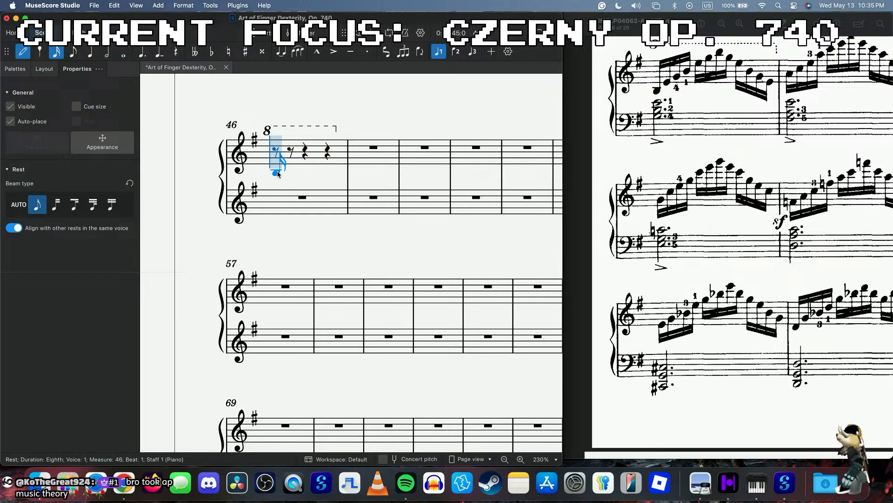
click(277, 172)
click(295, 158)
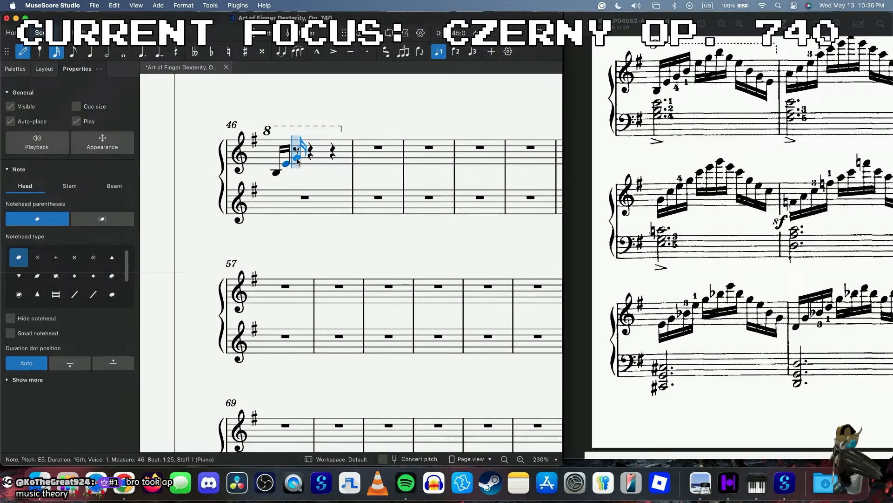
click(307, 154)
click(315, 147)
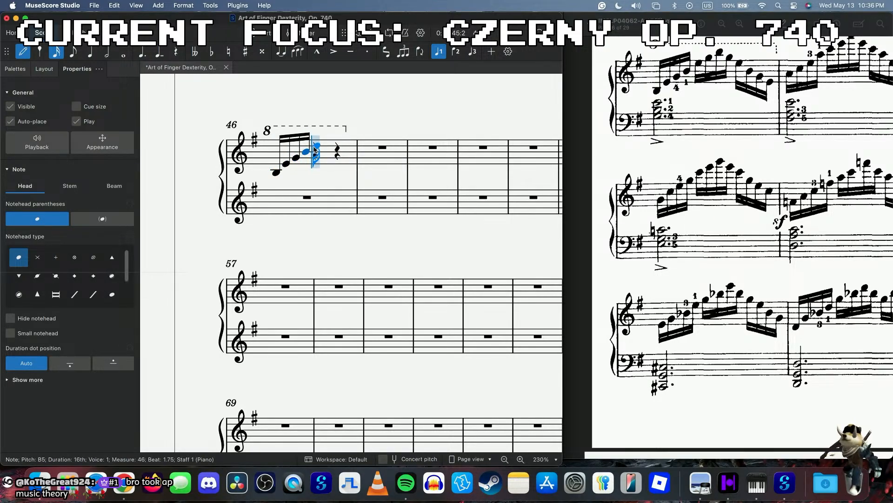
- Complete measure 46's run with sixteenth notes E6, G6, B6, G6, E6, B5, G5 and E5
click(324, 142)
click(333, 137)
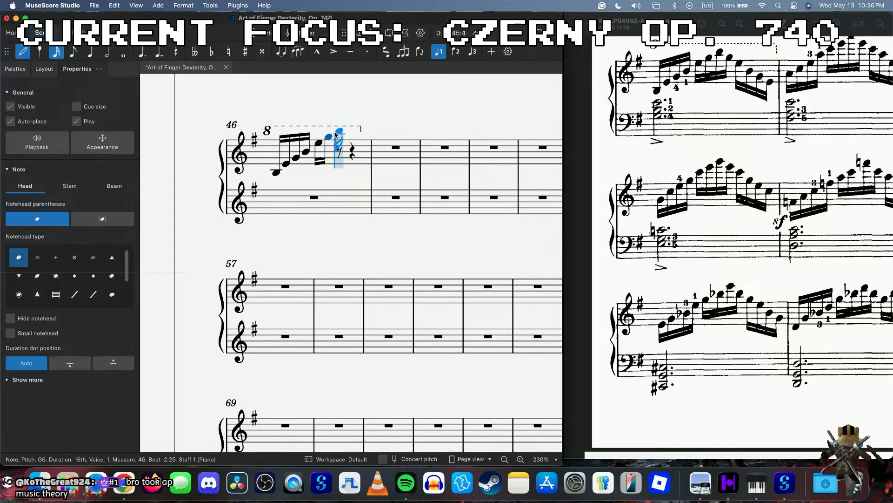
click(338, 132)
click(353, 138)
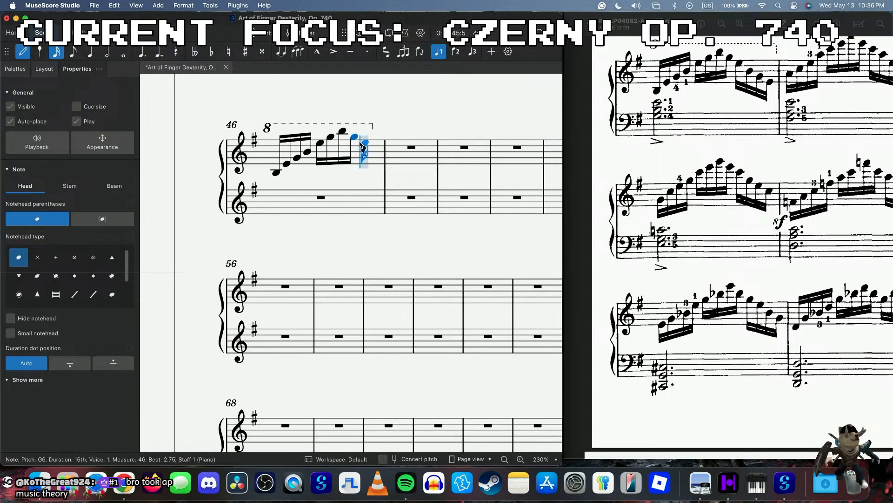
click(368, 149)
click(371, 151)
click(380, 157)
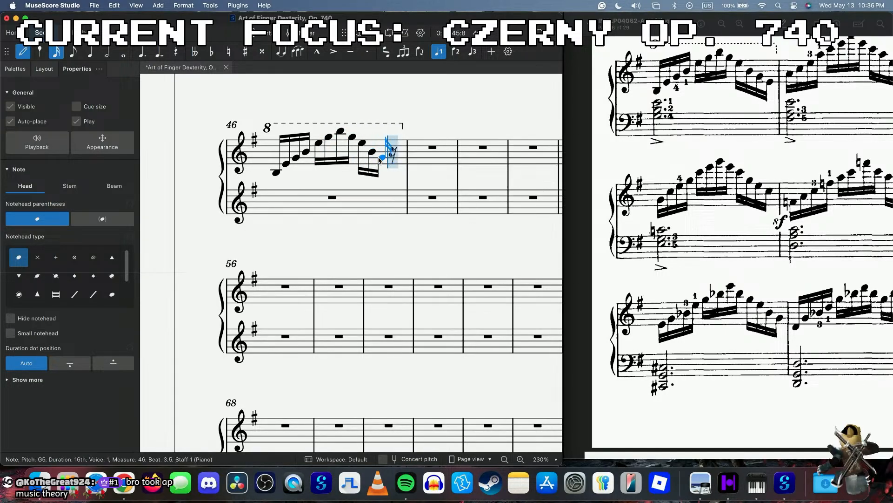
click(389, 164)
- Flip the beam of measure 46's last sixteenth-note group below the notes and play back the measure
click(277, 171)
key(space)
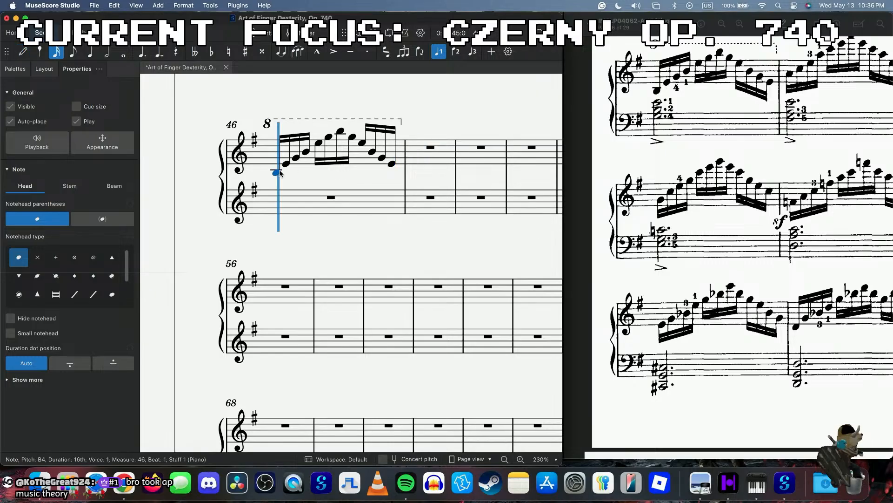
click(380, 132)
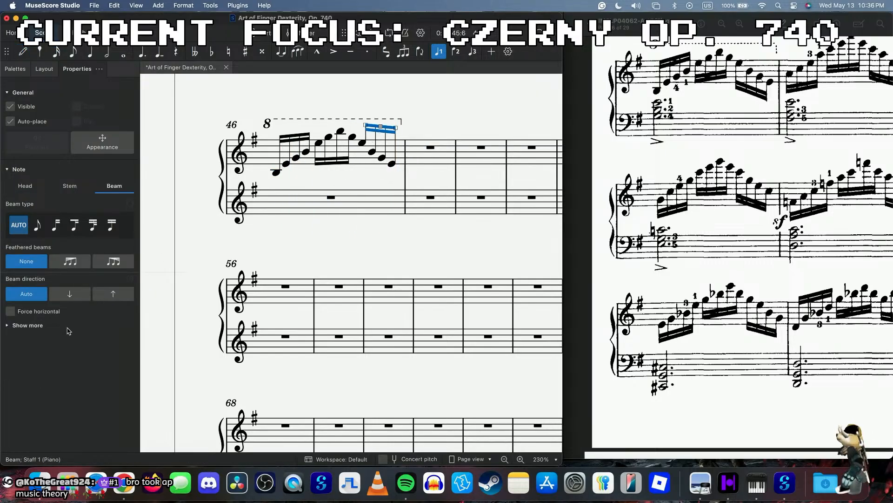
click(27, 294)
click(275, 172)
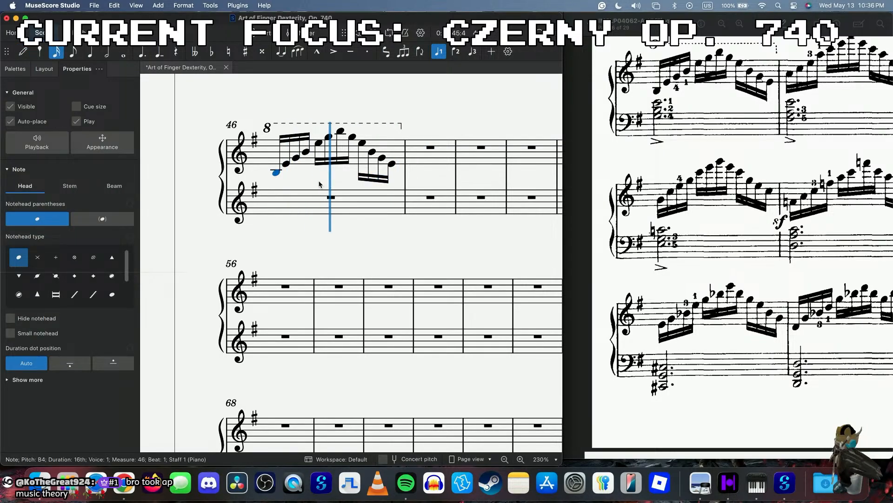
- Change the lower staff to bass clef from measure 46
click(294, 203)
click(19, 70)
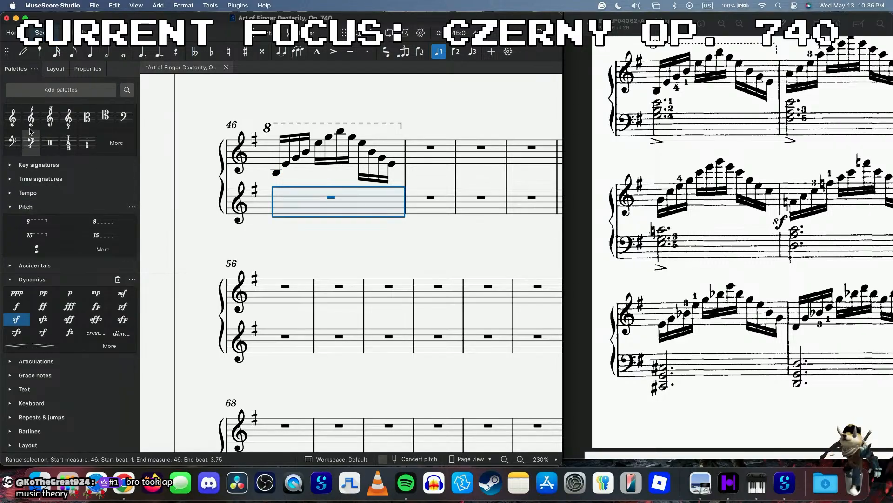
click(124, 117)
- Enter an accented dotted half-note chord of G3, B3 and E4 in measure 46's lower staff
key(n)
key(6)
key(period)
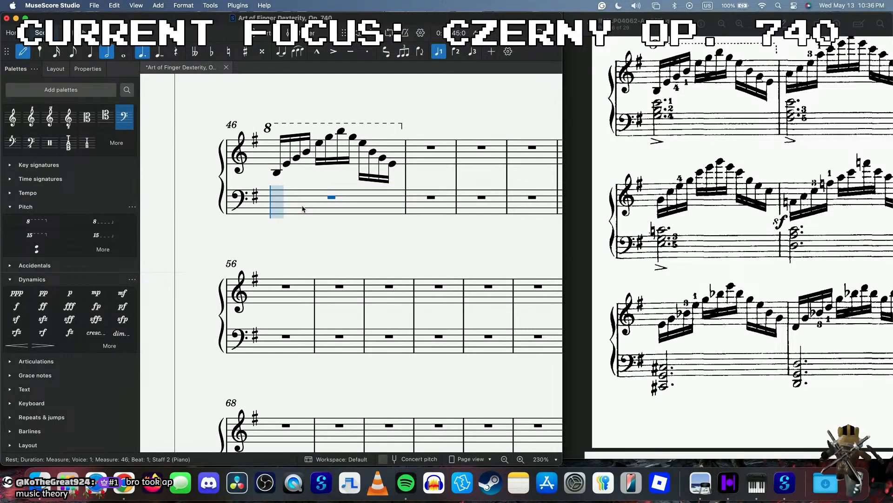
key(shift+v)
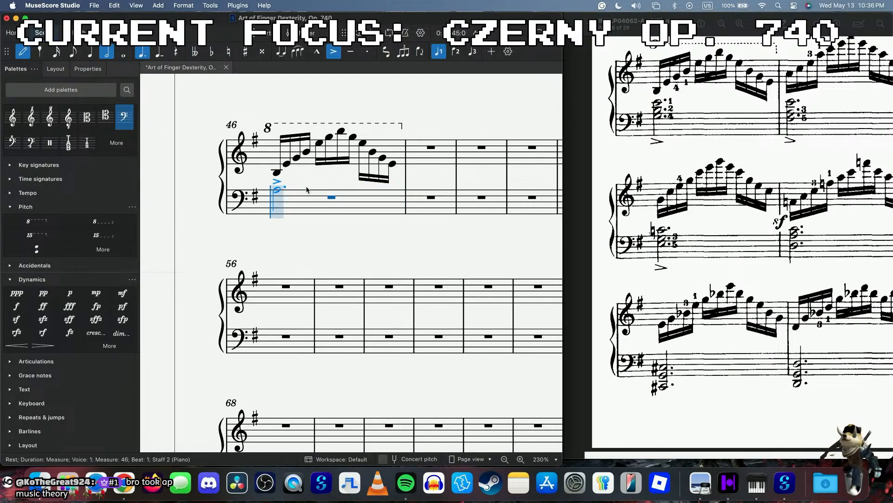
click(282, 188)
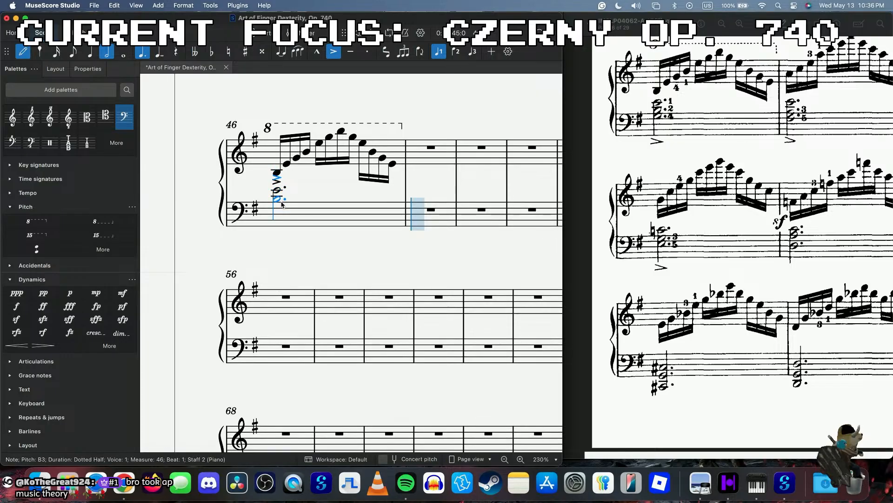
key(Escape)
- Place the accent of measure 46's bass chord below the staff
scroll(348, 209, right, 2)
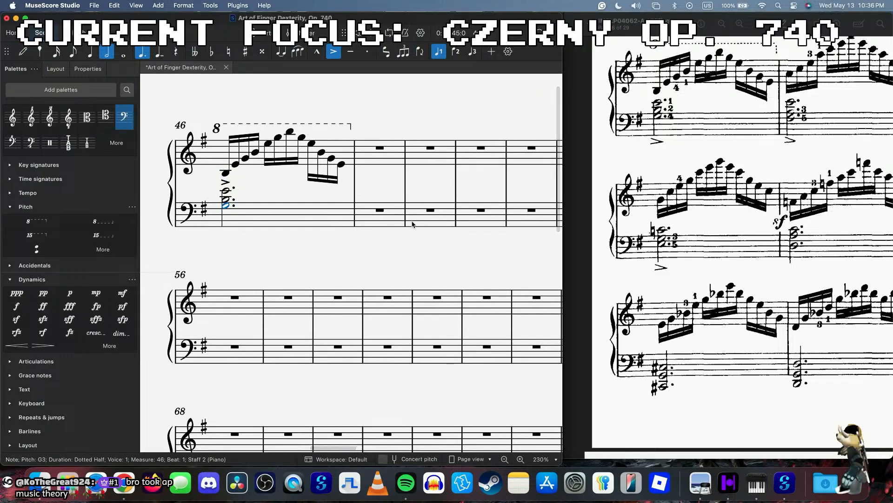
scroll(719, 204, right, 3)
click(225, 182)
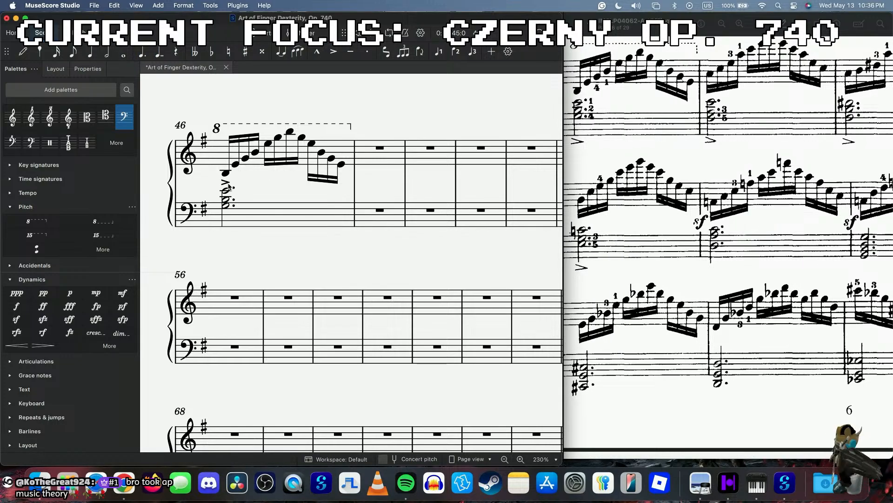
click(77, 68)
click(113, 199)
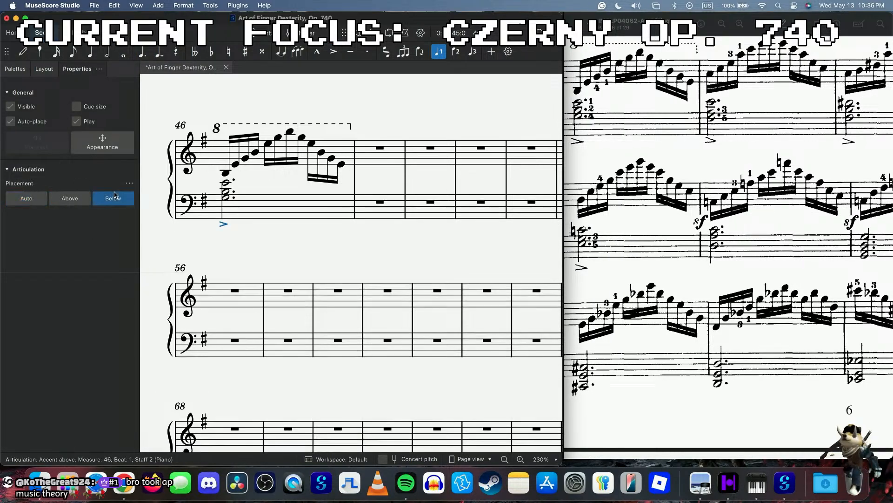
- Enter measure 47's ascending treble sixteenths A4, C5, E5, A5, C6, E6 and A6
scroll(362, 213, right, 2)
scroll(361, 213, up, 2)
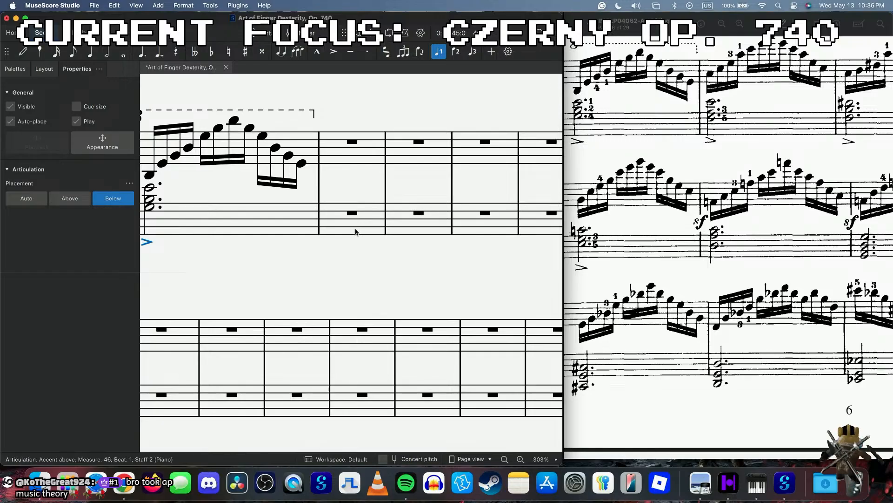
click(341, 227)
click(359, 139)
scroll(712, 121, right, 2)
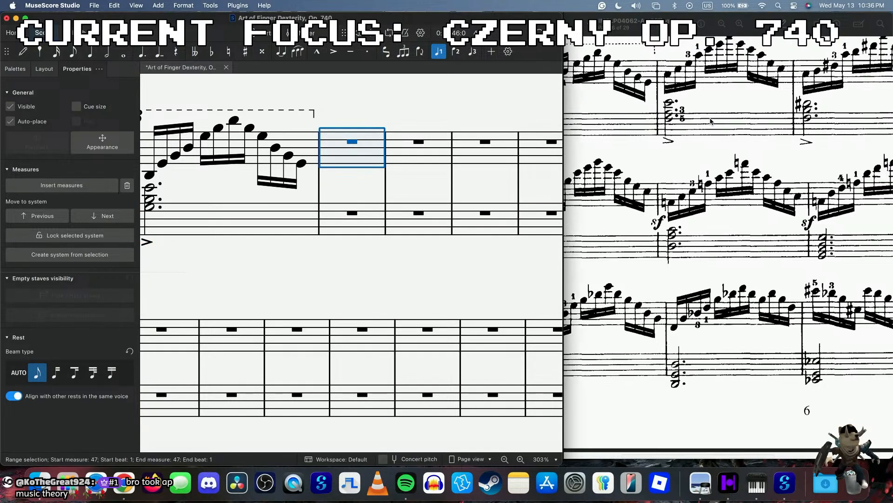
scroll(548, 141, right, 3)
scroll(548, 141, up, 2)
key(n)
key(3)
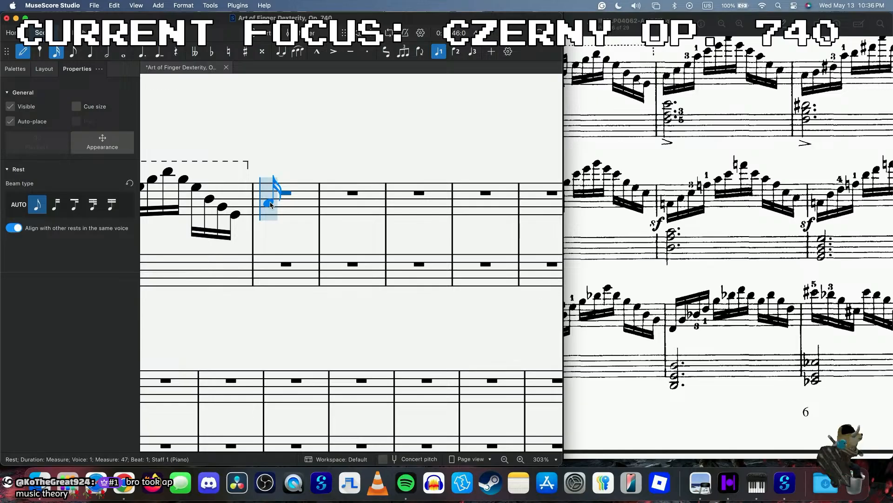
click(271, 204)
key(c)
key(e)
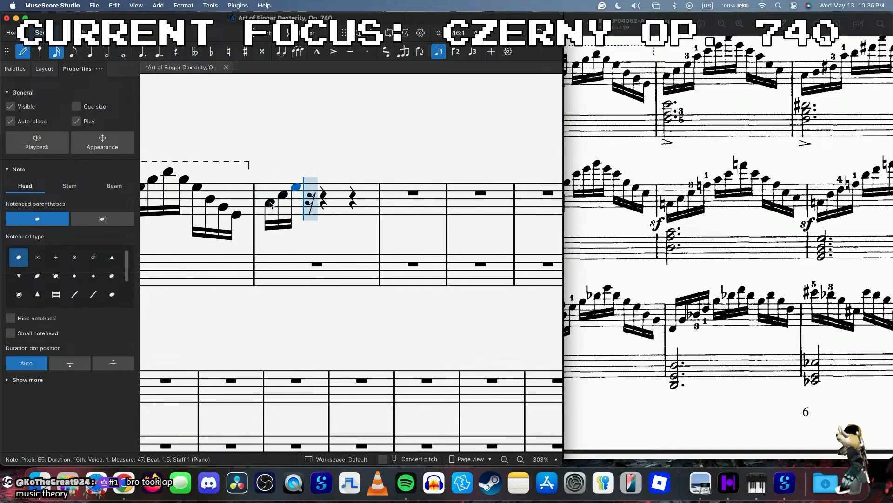
key(a)
key(c)
key(e)
key(a)
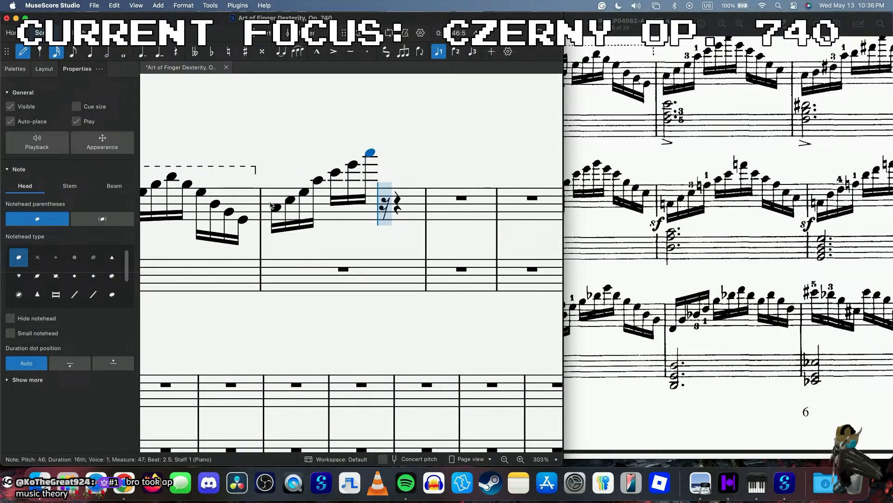
- Complete measure 47's treble run with sixteenths E6, C6, A5, E5 and C5, and play back the measure
key(e)
key(c)
key(a)
key(e)
key(c)
key(Escape)
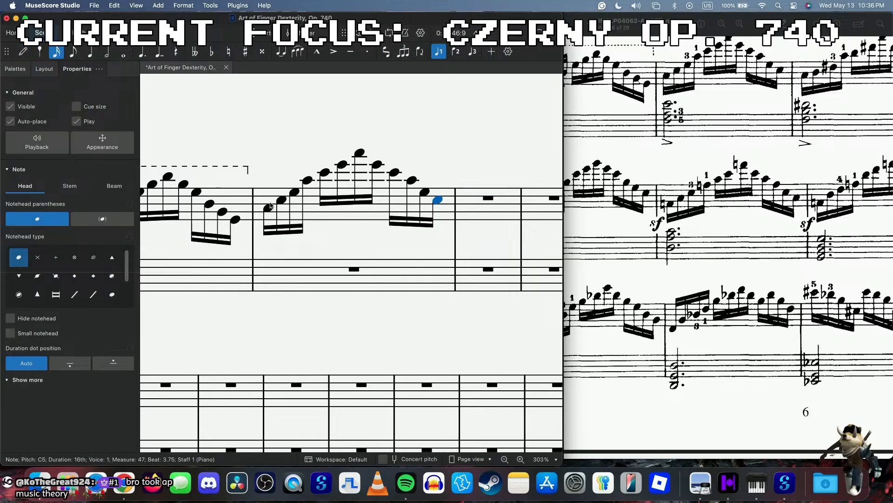
click(269, 207)
key(space)
key(space)
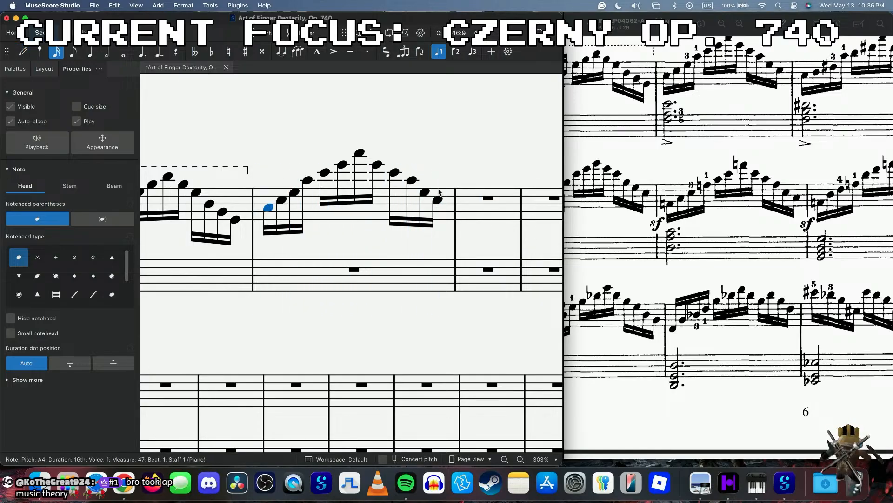
- Enter sixteenth notes A4, B4 and D#5 at the start of measure 48's treble staff
scroll(415, 217, right, 3)
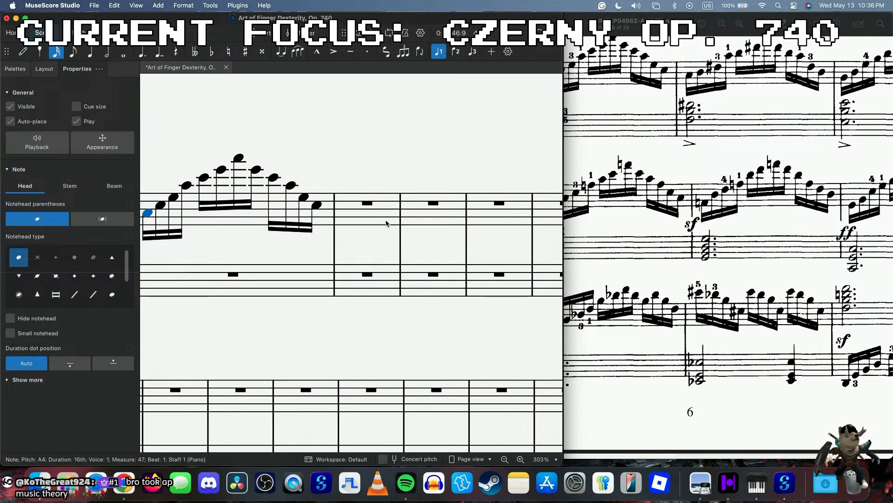
click(379, 220)
key(n)
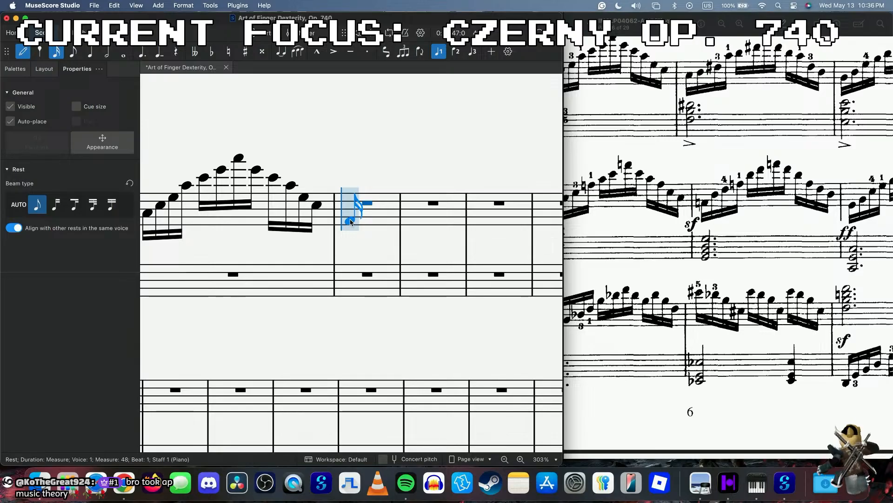
click(353, 214)
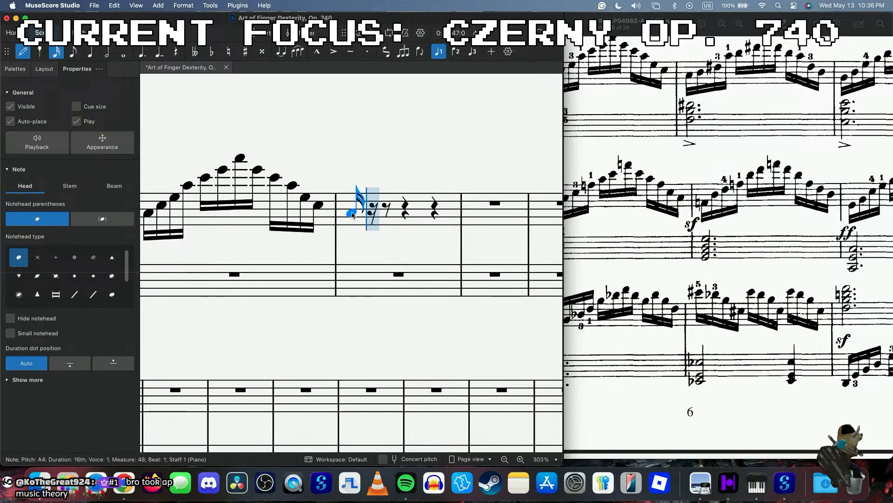
key(b)
key(d)
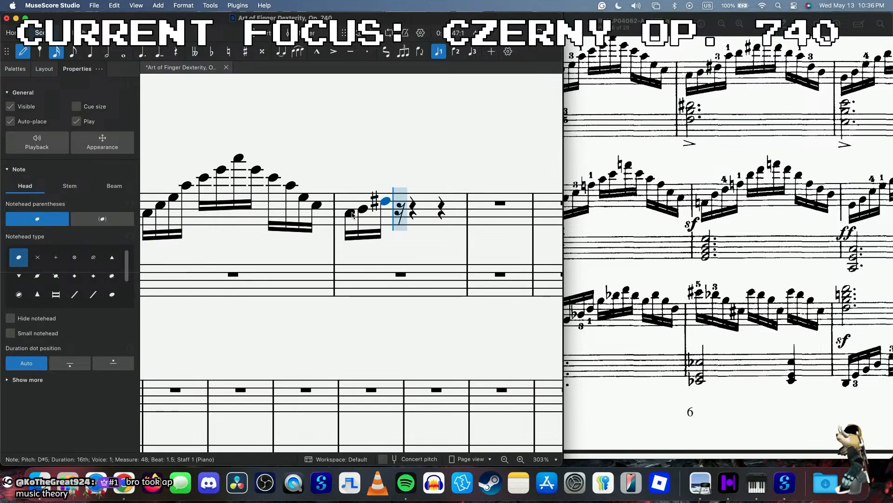
key(a)
key(b)
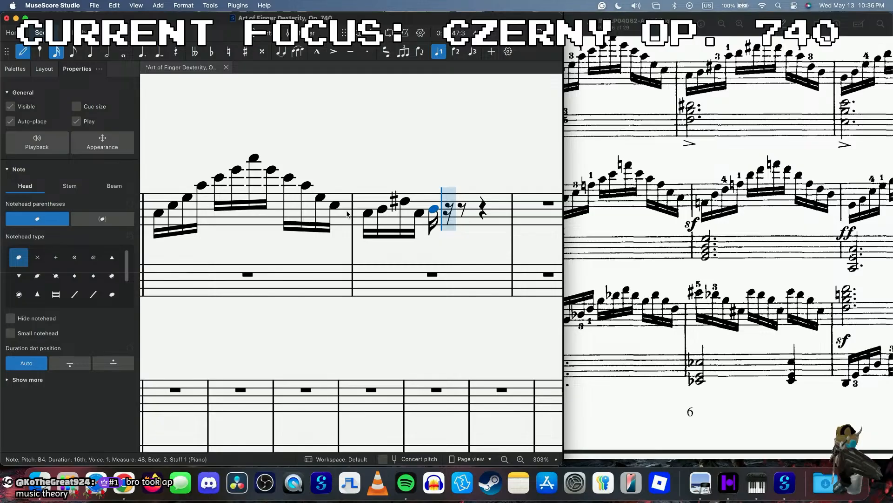
key(Delete)
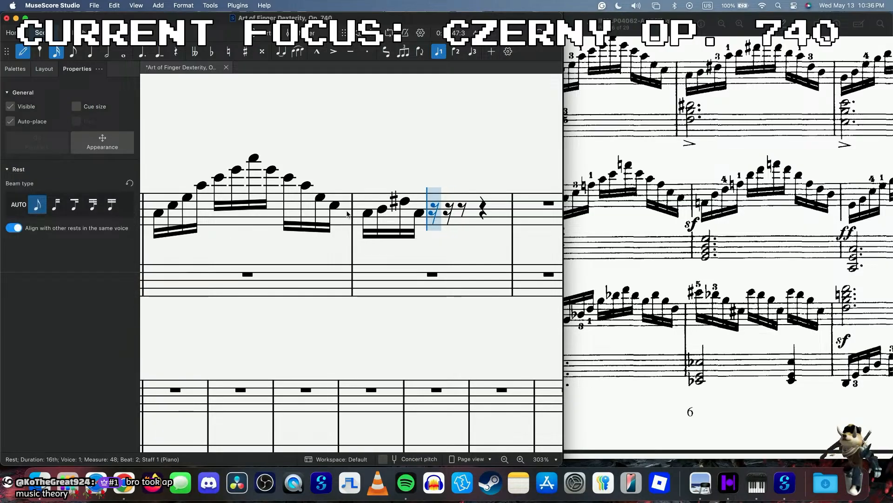
key(Left)
key(Delete)
key(Left)
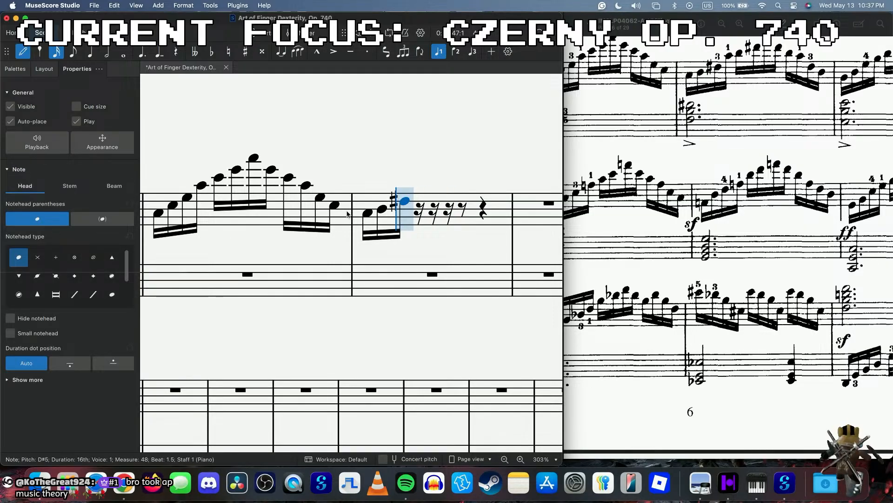
- Enter A5 and B5 as the fourth and fifth sixteenths of measure 48's treble run
key(Right)
key(a)
key(ctrl+Up)
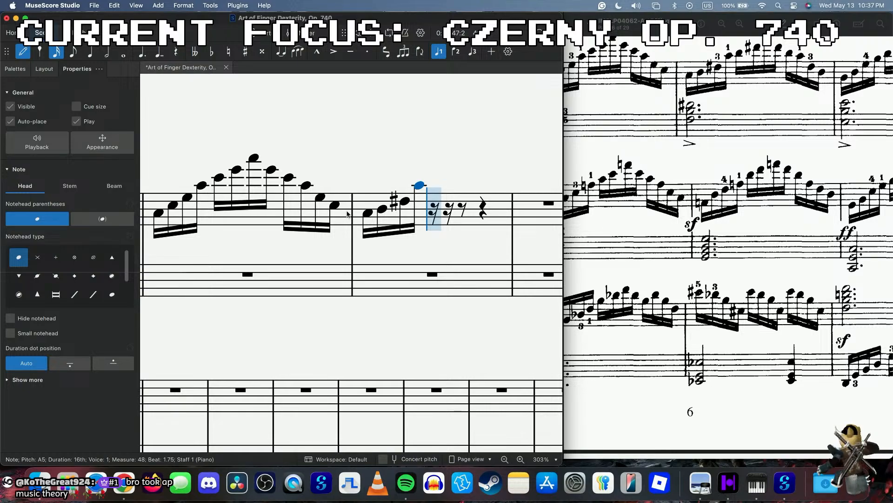
key(ctrl+Down)
key(Up)
key(Up)
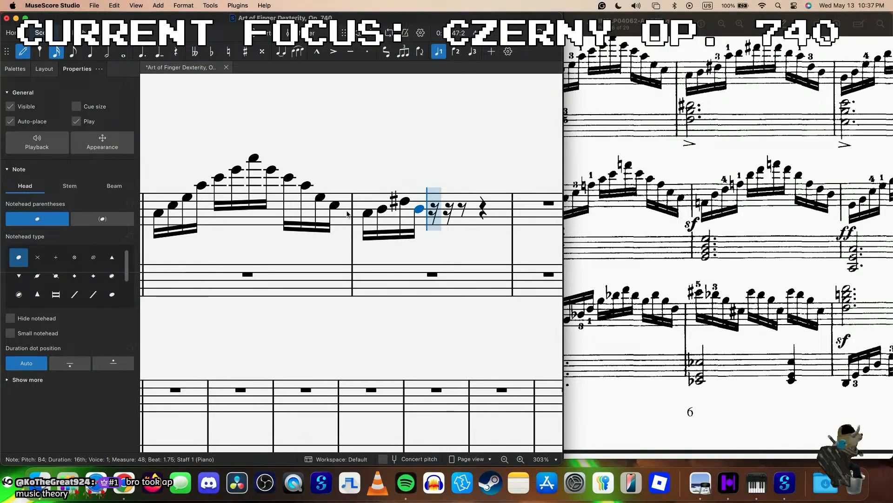
key(a)
key(Left)
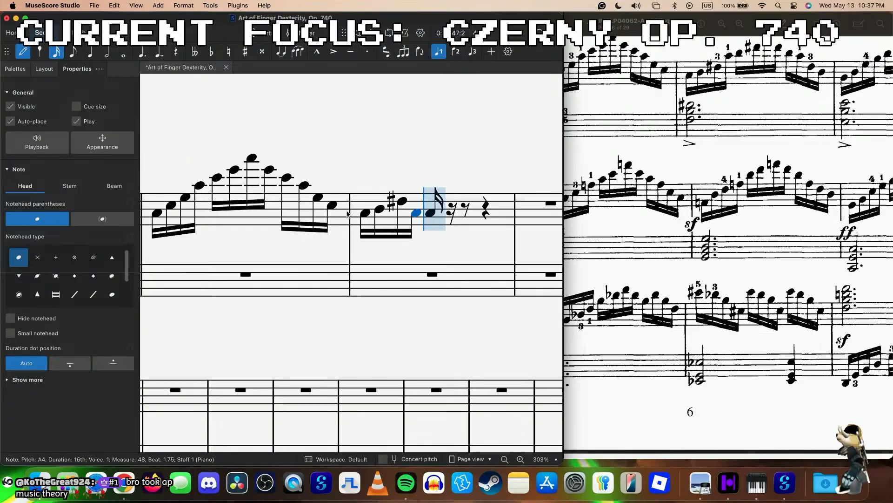
key(ctrl+Up)
key(Down)
key(Right)
key(ctrl+Up)
key(Up)
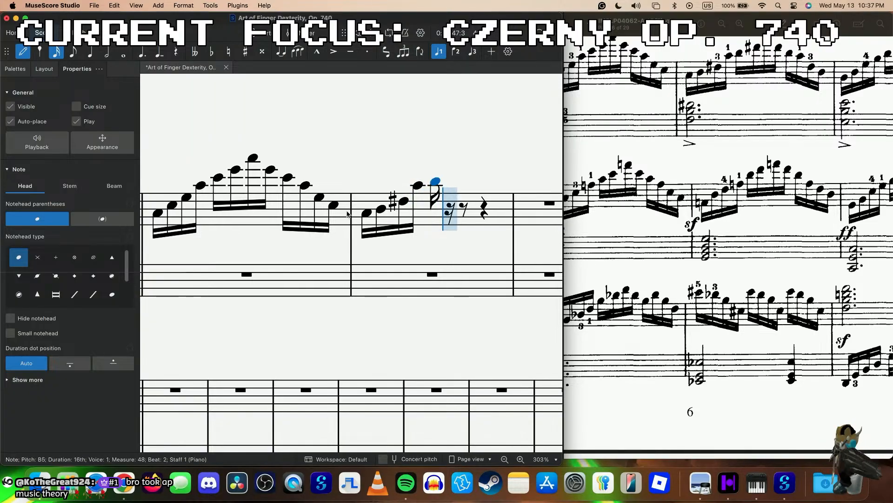
- Continue measure 48's treble run with sixteenths D#6, A5, D#6, B5, A5 and D#5
key(d)
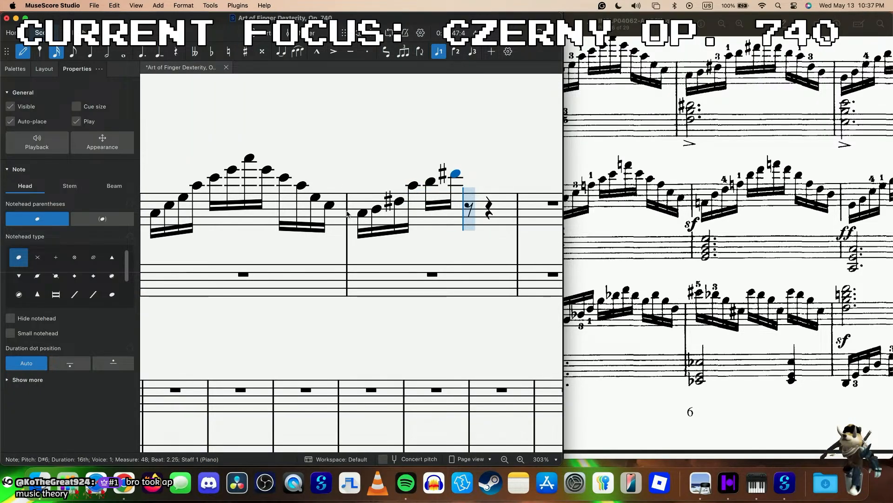
key(a)
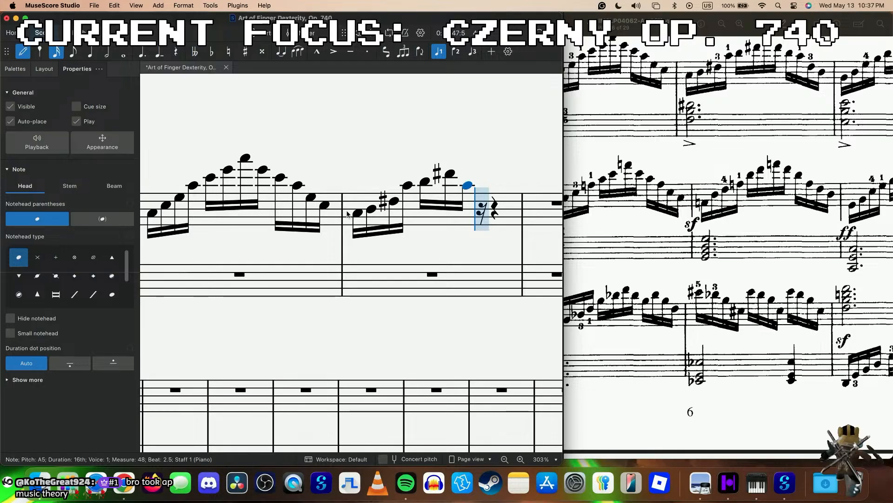
key(d)
key(b)
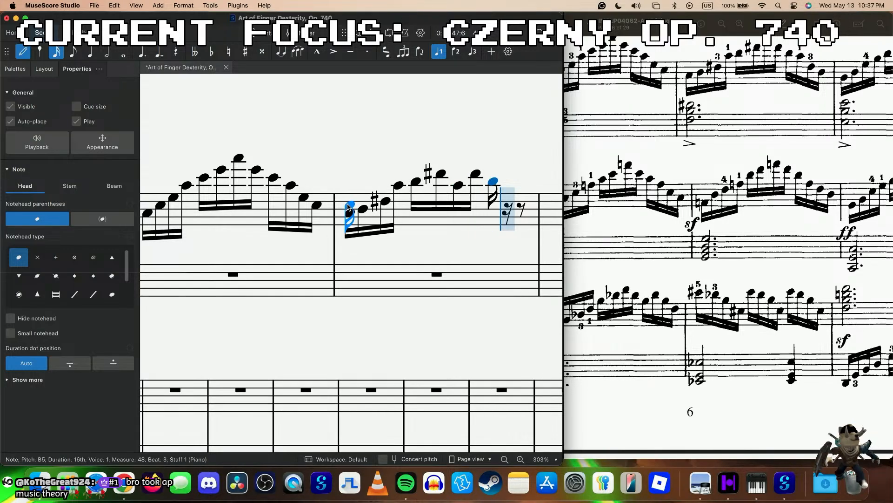
key(a)
key(b)
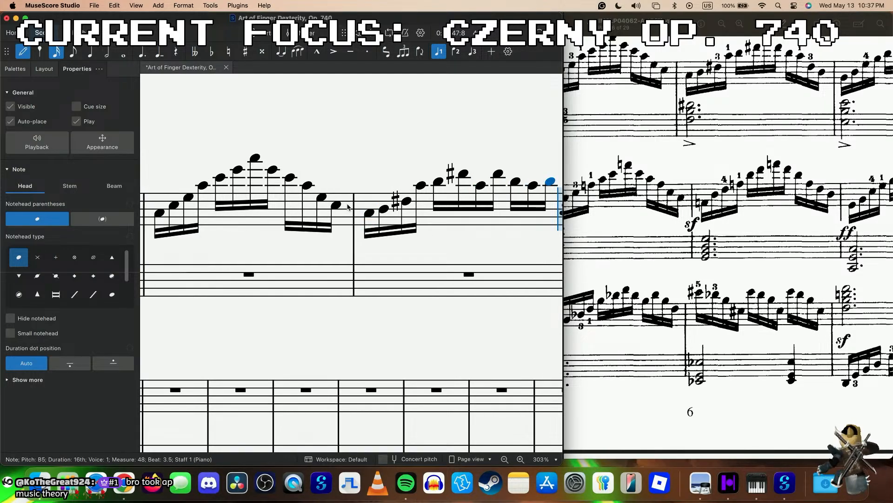
key(ctrl+z)
key(d)
key(ctrl+Down)
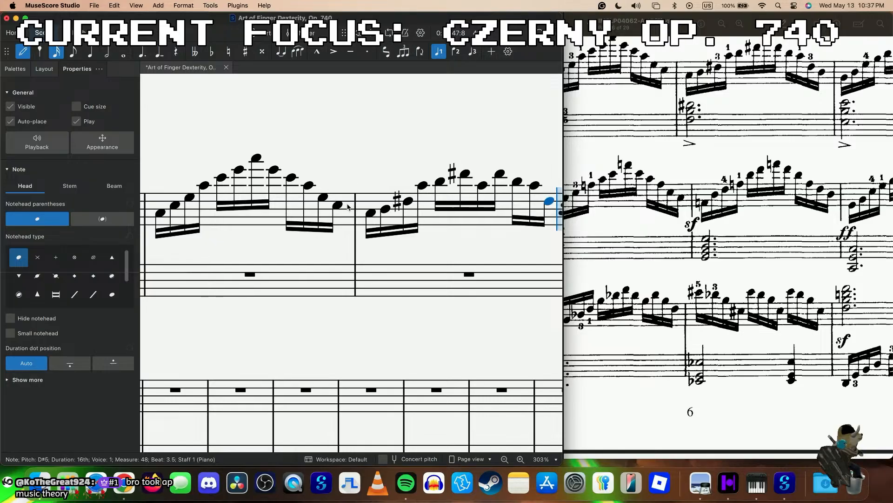
- Raise the A5 between measure 48's two D#6 notes by an octave and play back the measure
key(Escape)
click(483, 186)
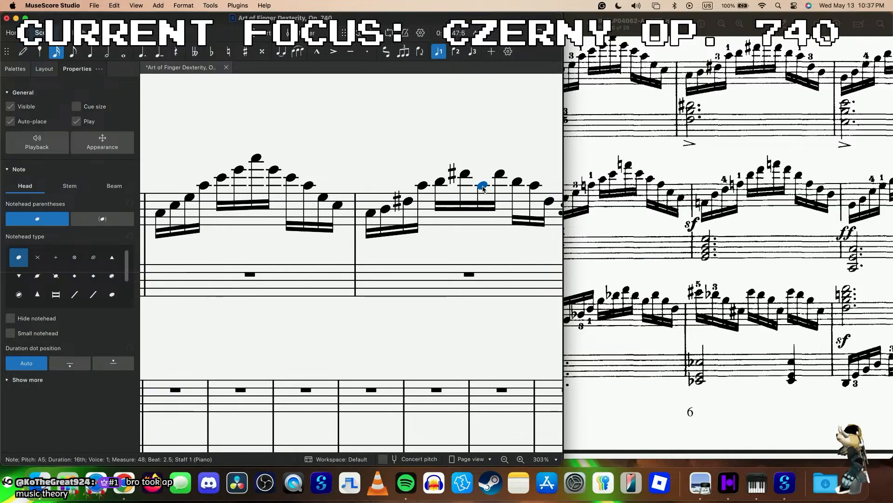
key(ctrl+Up)
click(373, 217)
key(space)
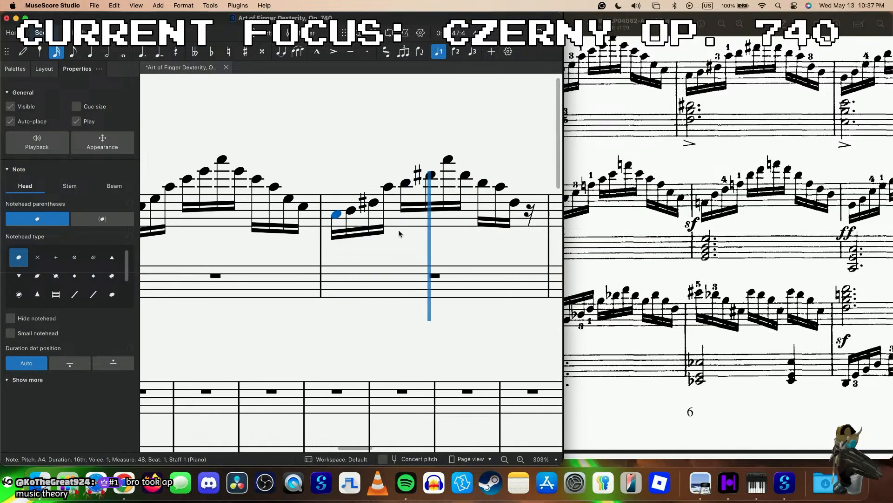
key(space)
- Replace measure 48's final sixteenth rest with B4 and play back the measure
shift+click(482, 213)
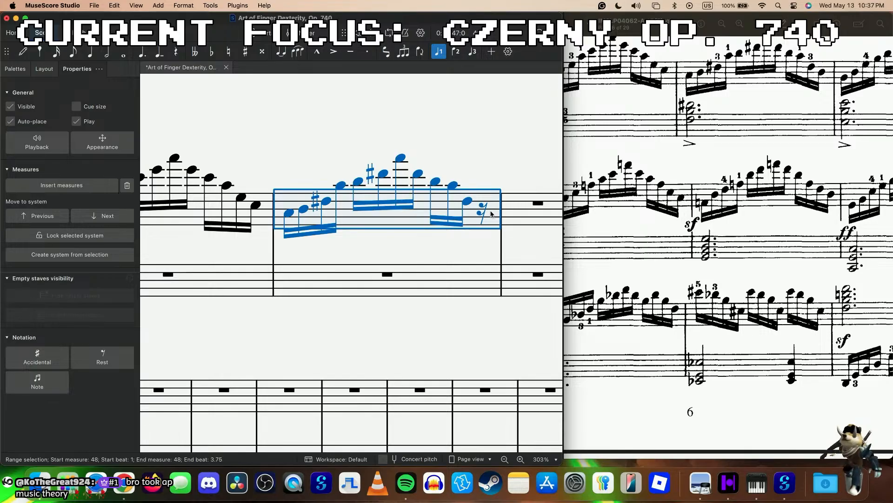
click(482, 213)
key(space)
key(space)
key(b)
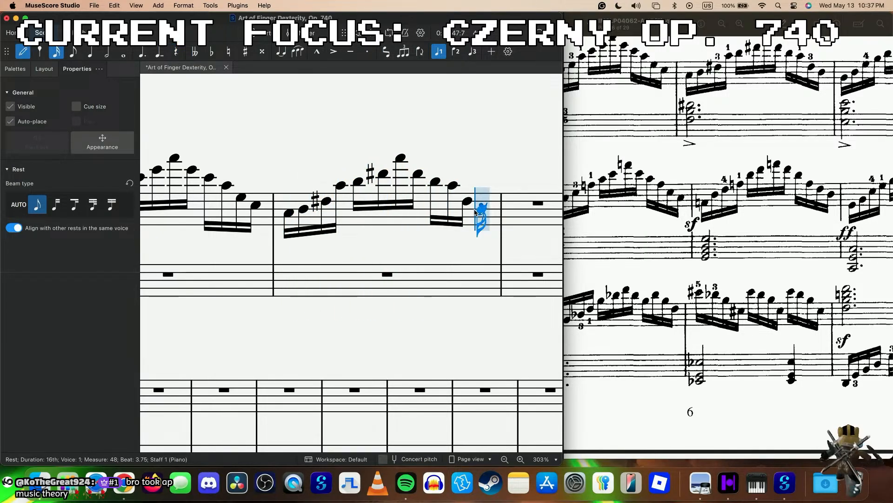
key(super+Left)
key(space)
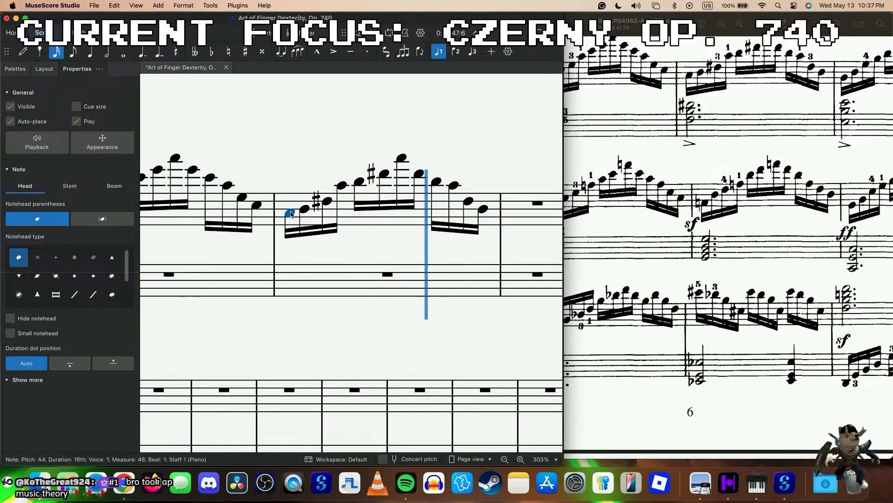
key(space)
- Enter ascending sixteenths G4, B4, E5, G5 and B5 at the start of measure 49's treble staff
drag(467, 240, 451, 239)
scroll(614, 219, right, 4)
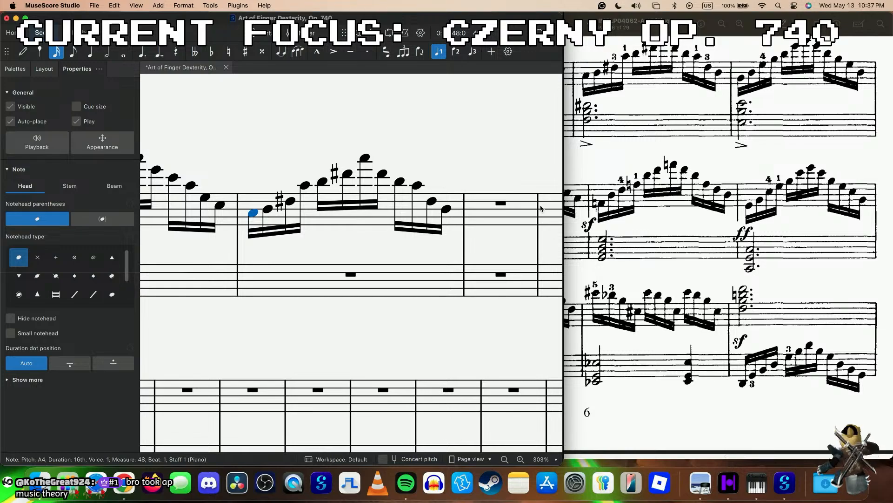
drag(540, 208, 442, 218)
click(403, 231)
key(n)
key(3)
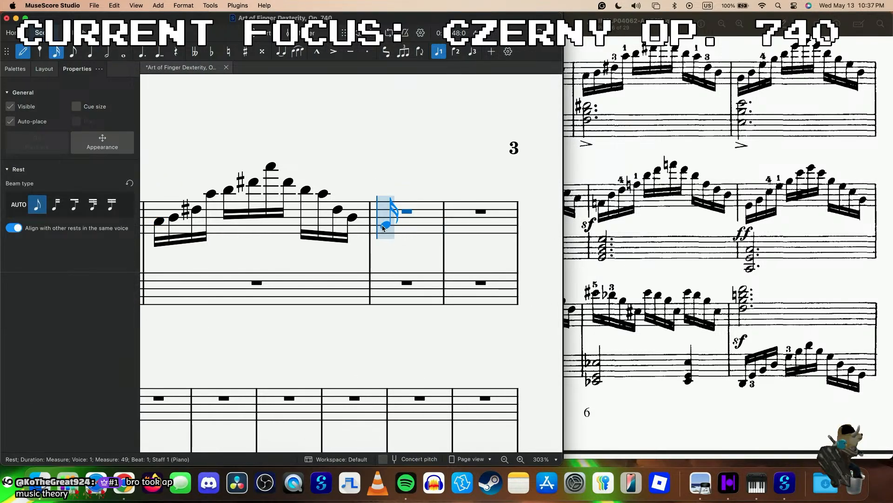
click(382, 227)
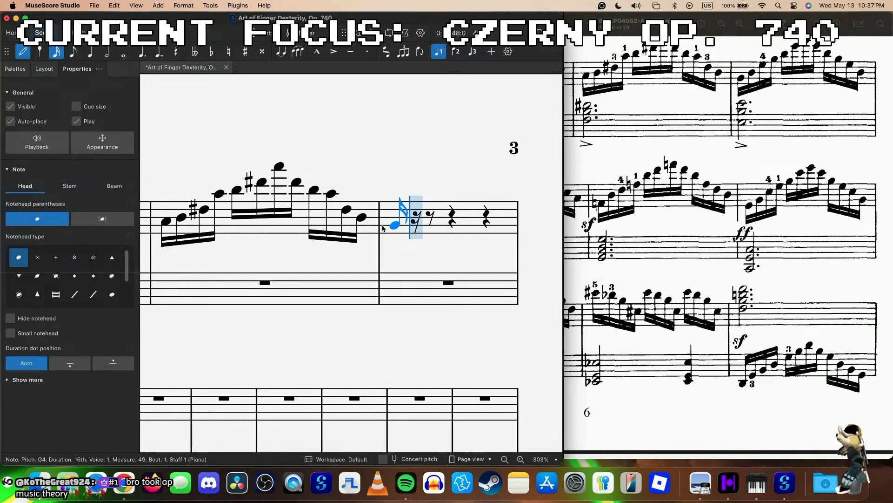
key(b)
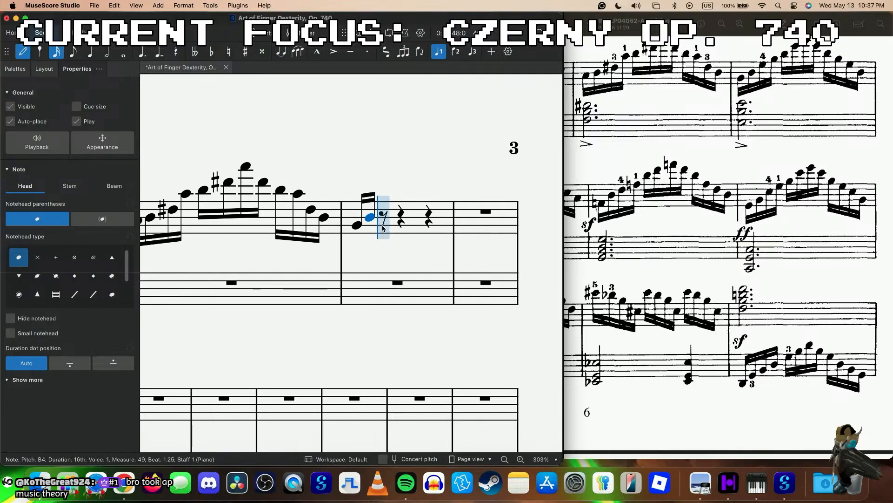
key(d)
key(f)
key(b)
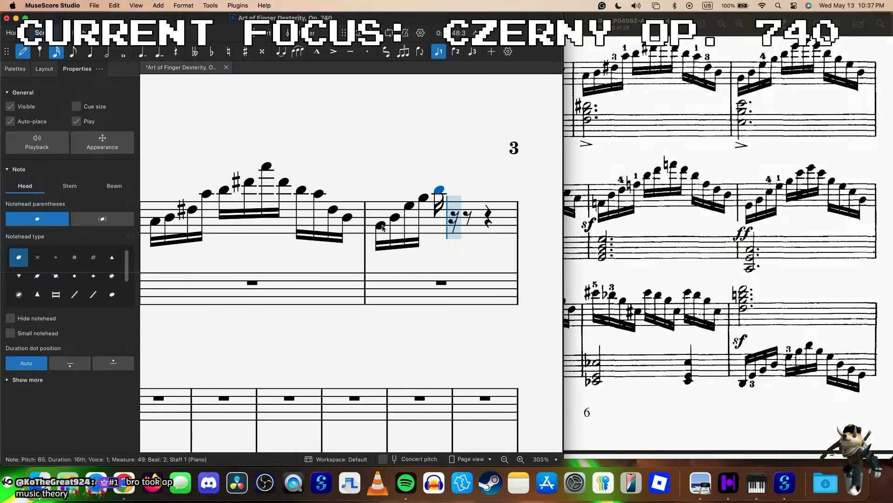
- Continue measure 49's treble run with sixteenths E6, B5, G5, E5, B4 and G4
key(e)
key(b)
key(g)
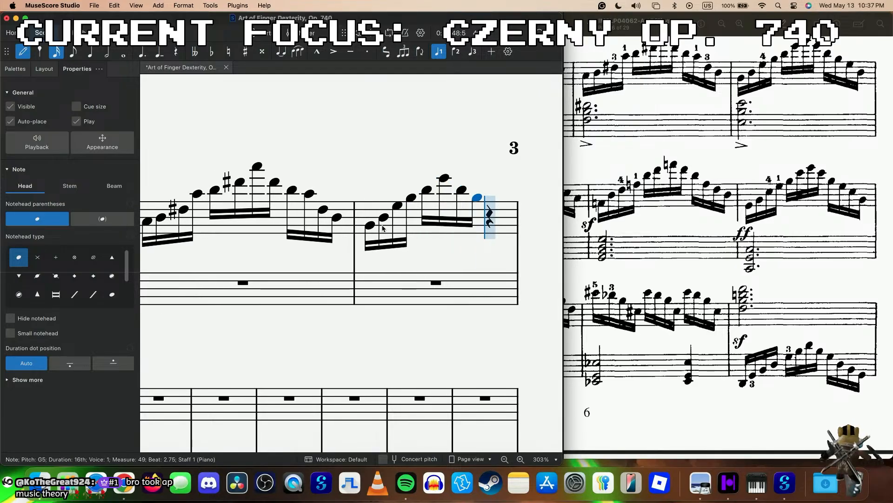
key(e)
key(b)
key(g)
key(Escape)
scroll(383, 228, down, 5)
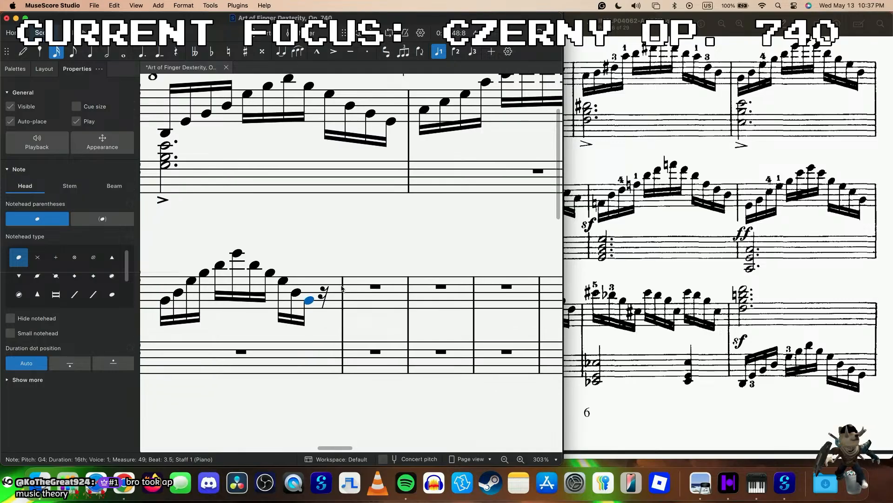
- Enter E4 as measure 49's last treble sixteenth and raise the B5 right after E6 to G6
click(326, 295)
key(e)
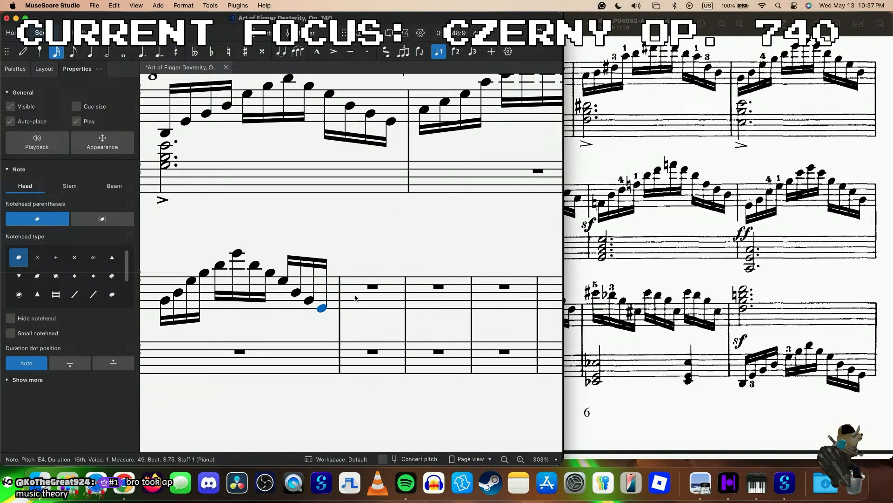
click(253, 266)
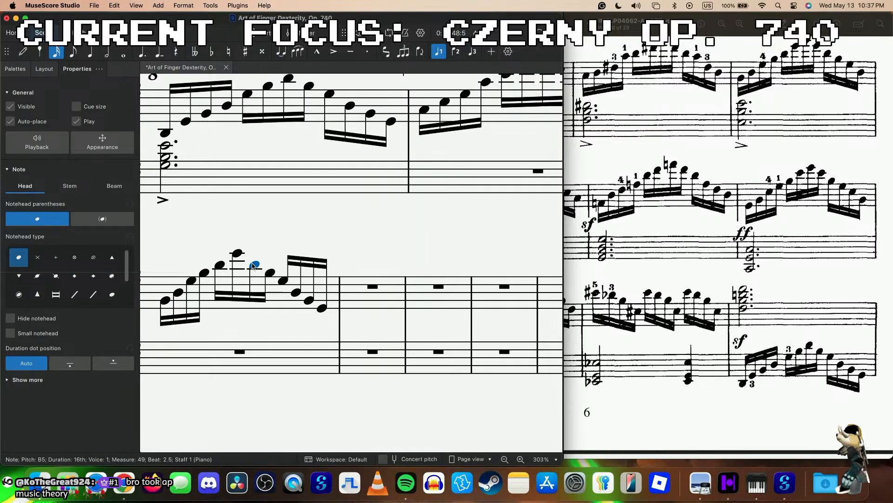
drag(255, 266, 259, 244)
- Shift measure 49's descending treble notes G5, E5, B4 and G4 one sixteenth later
click(272, 280)
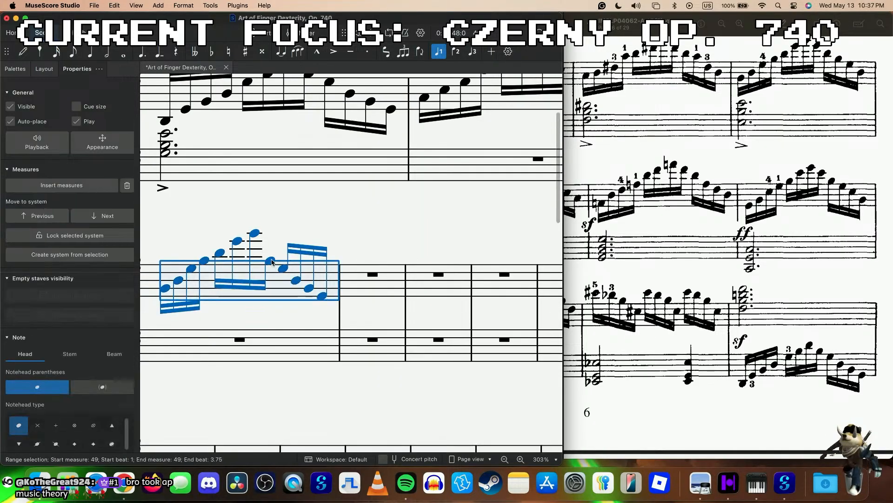
scroll(275, 275, down, 1)
click(271, 257)
shift+click(301, 285)
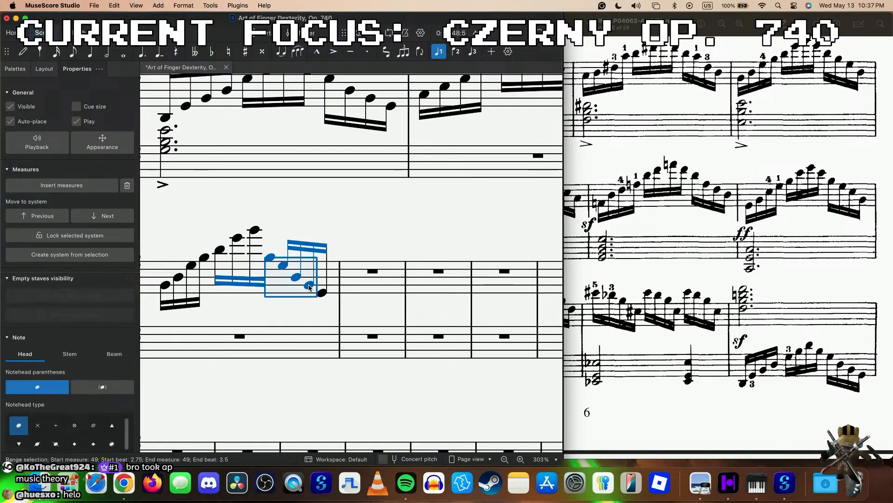
key(Delete)
click(285, 275)
key(ctrl+z)
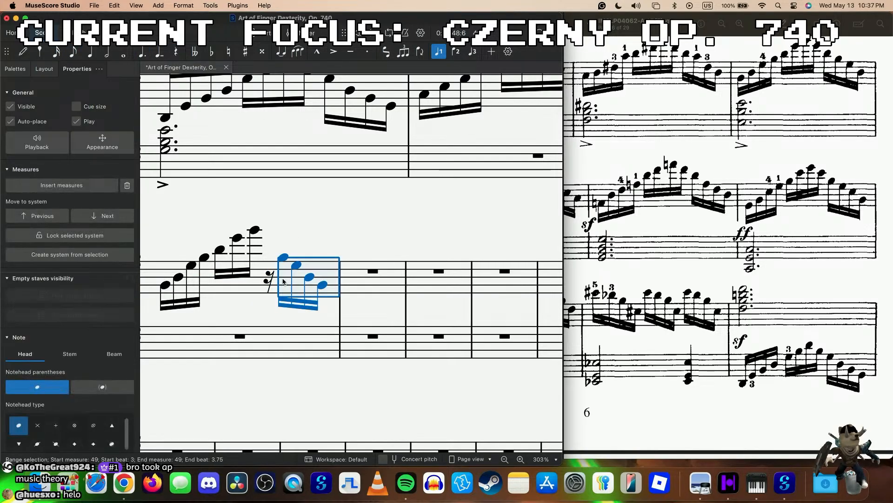
- Replace the sixteenth rest after measure 49's G6 with E6 and play back the measure
click(272, 282)
click(270, 258)
click(269, 272)
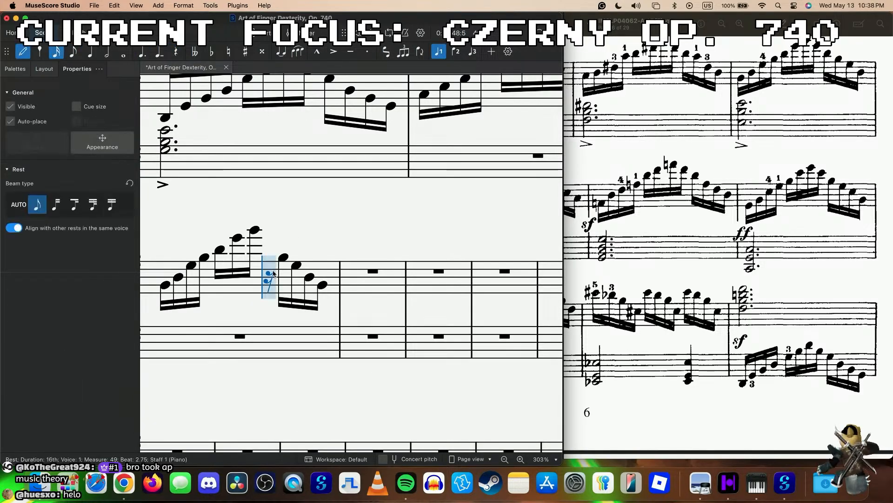
click(272, 237)
click(165, 285)
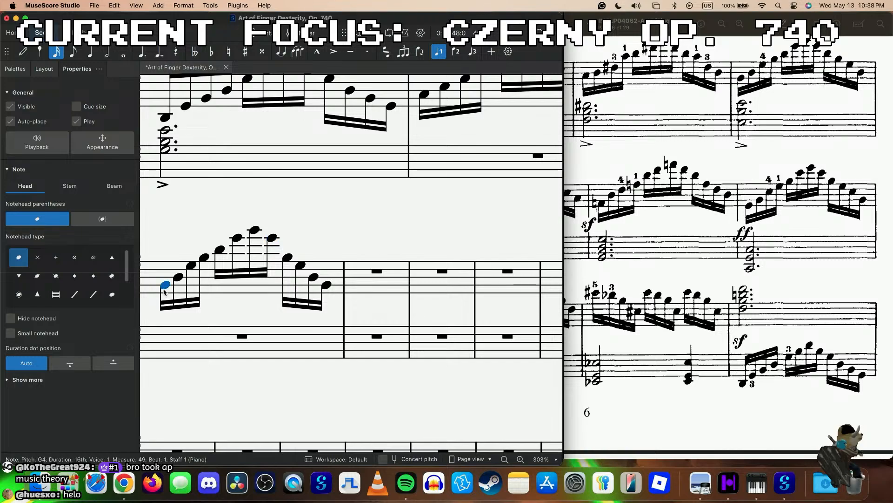
key(space)
key(space)
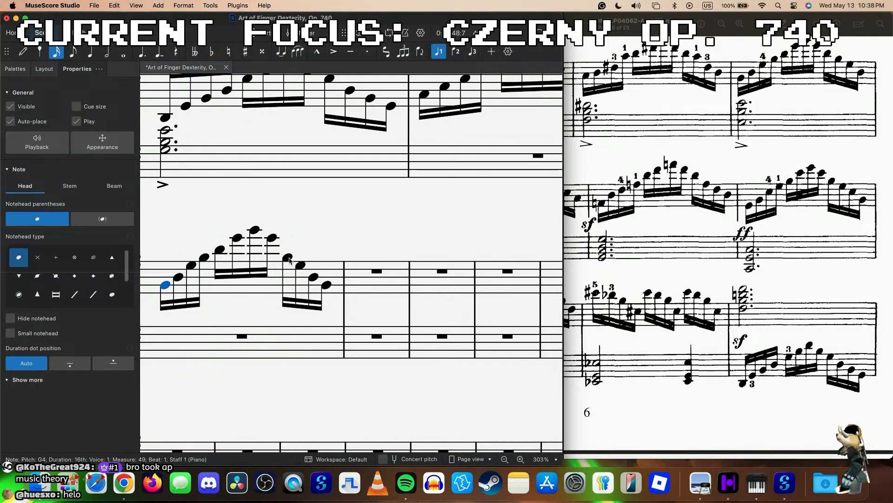
- Shift measure 49's descending treble notes G5, E5 and B4 one sixteenth later
click(290, 258)
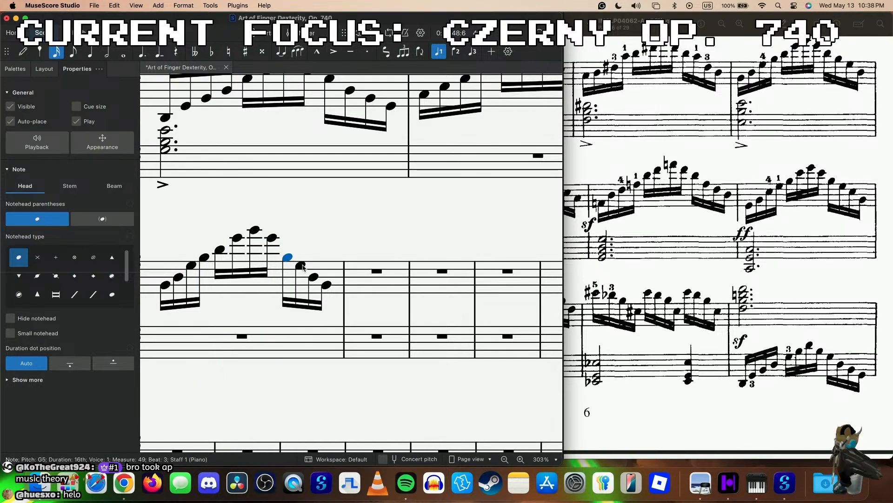
shift+click(316, 279)
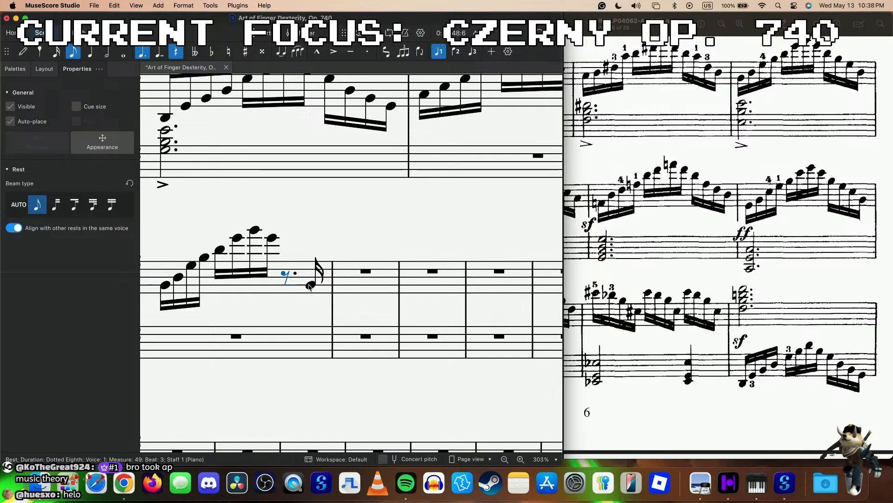
key(period)
click(300, 275)
key(super+v)
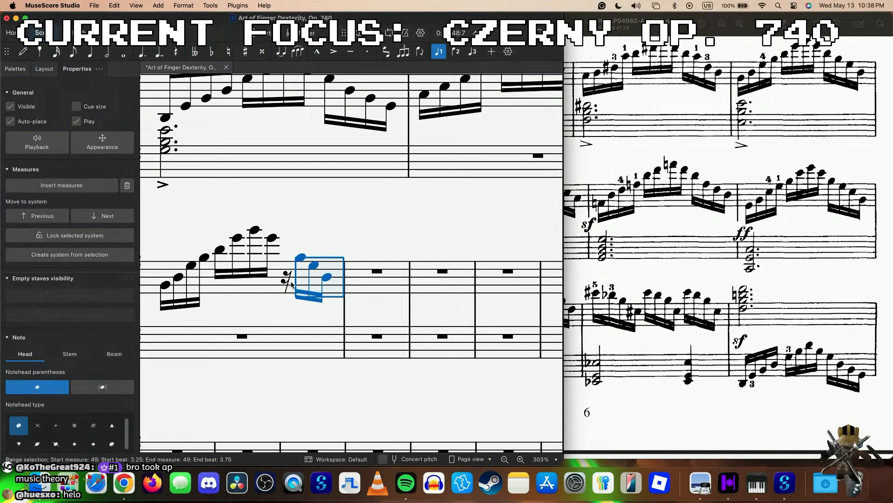
- Replace the sixteenth rest on measure 49's third beat with B5 and play back the measure
click(291, 282)
key(Return)
key(super+z)
key(n)
key(b)
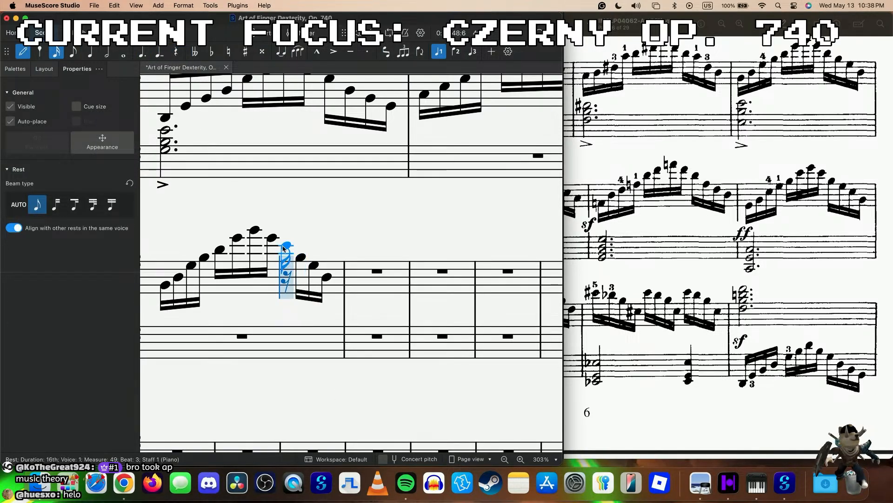
key(Escape)
click(170, 284)
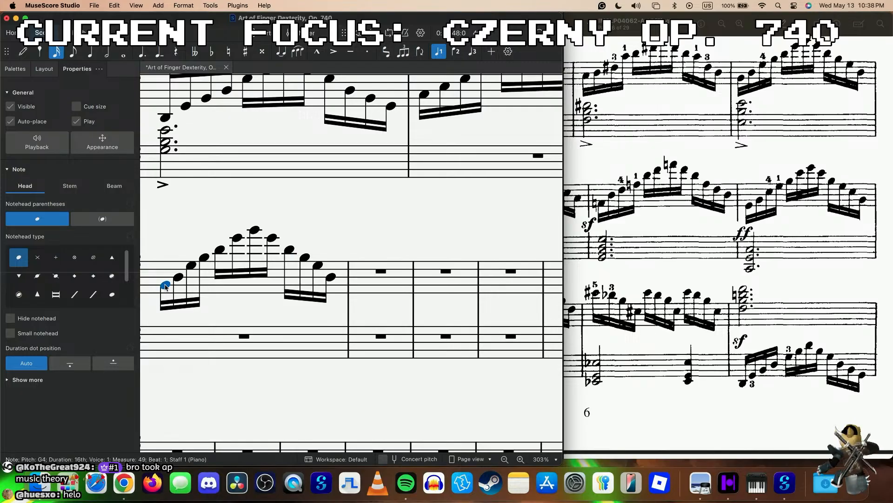
key(space)
key(space)
- Move measure 49 up to the previous system so it follows measures 46 to 48
scroll(287, 300, right, 2)
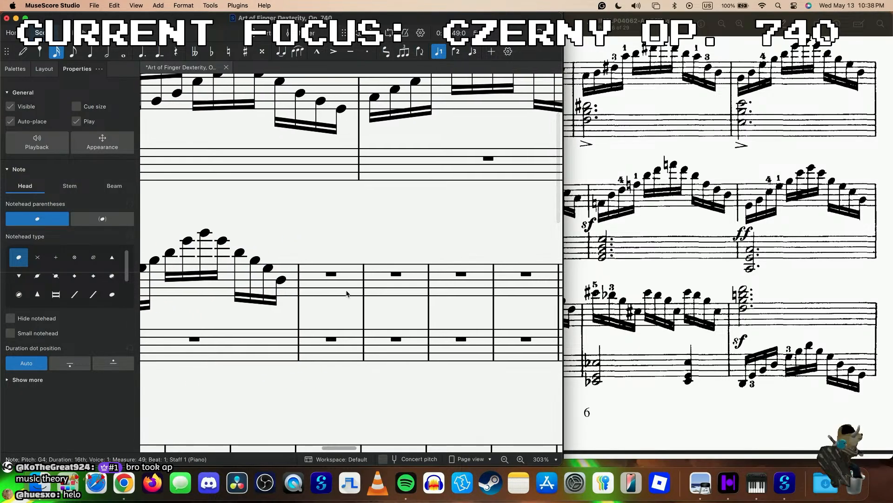
click(289, 288)
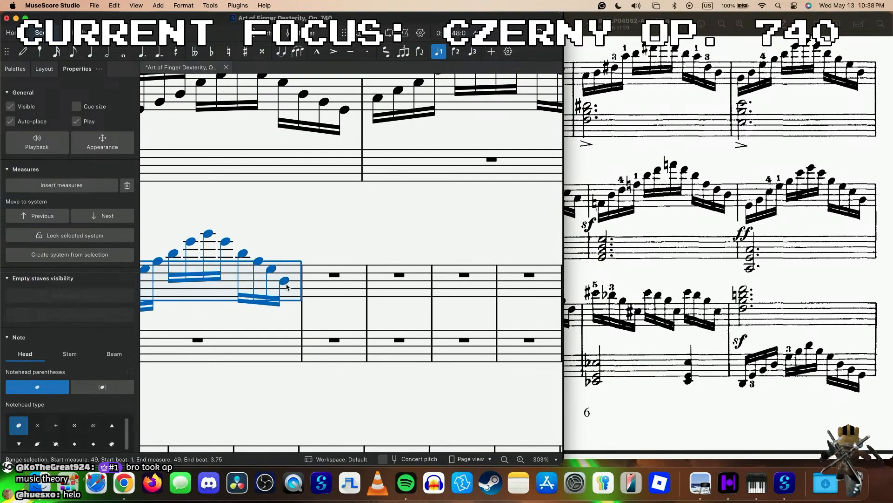
click(42, 216)
scroll(335, 231, down, 3)
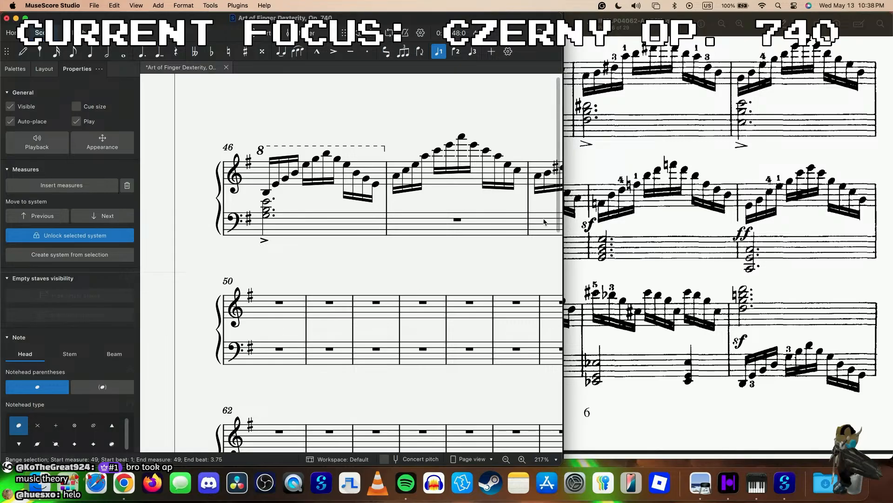
- Copy measure 46's accented lower-staff chord into the lower staff of measure 47
scroll(437, 206, right, 2)
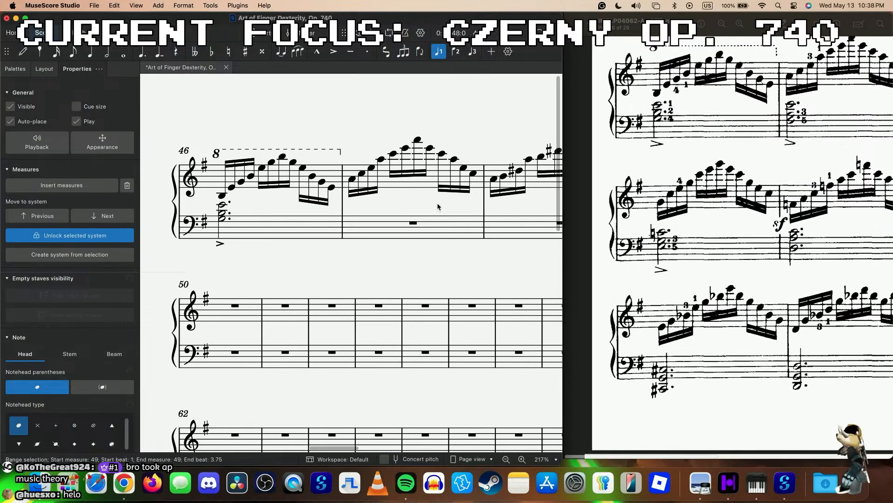
click(308, 231)
key(ctrl+c)
click(399, 231)
key(ctrl+v)
ctrl+scroll(396, 240, up, 2)
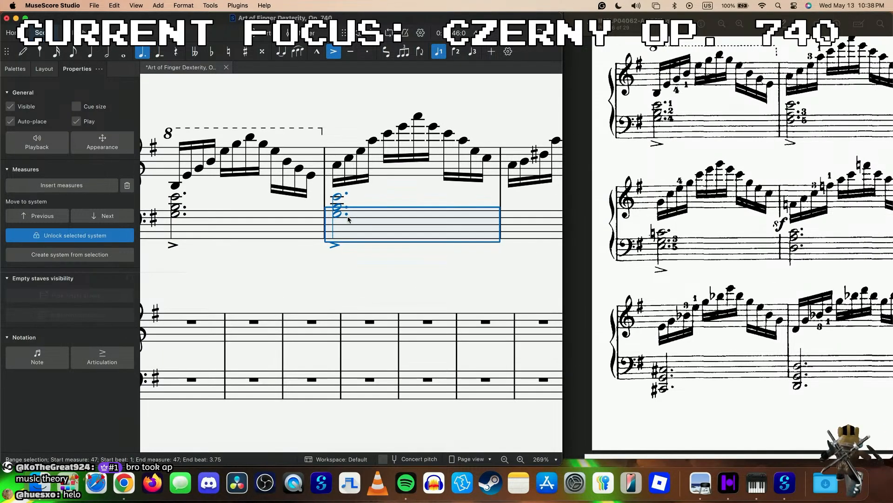
- Change measure 47's lower-staff chord to F#3, A3 and E4, and play back from measure 46's chord
drag(338, 215, 338, 218)
click(341, 201)
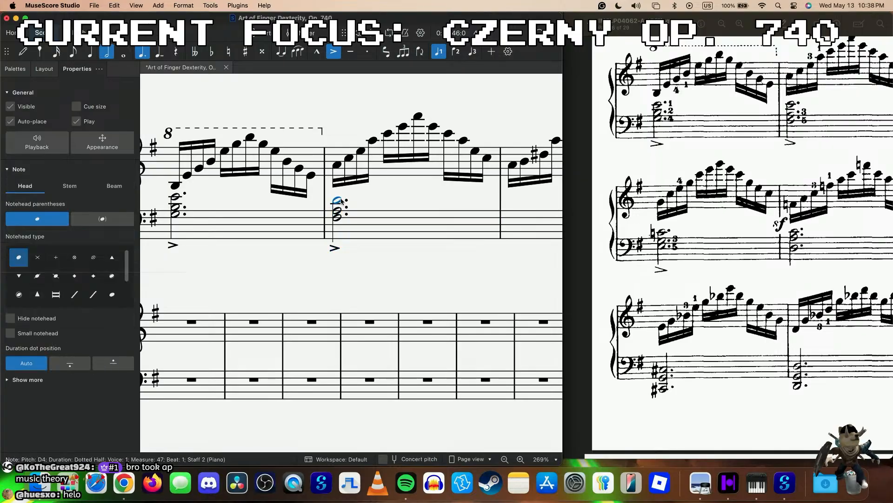
key(Up)
key(Up)
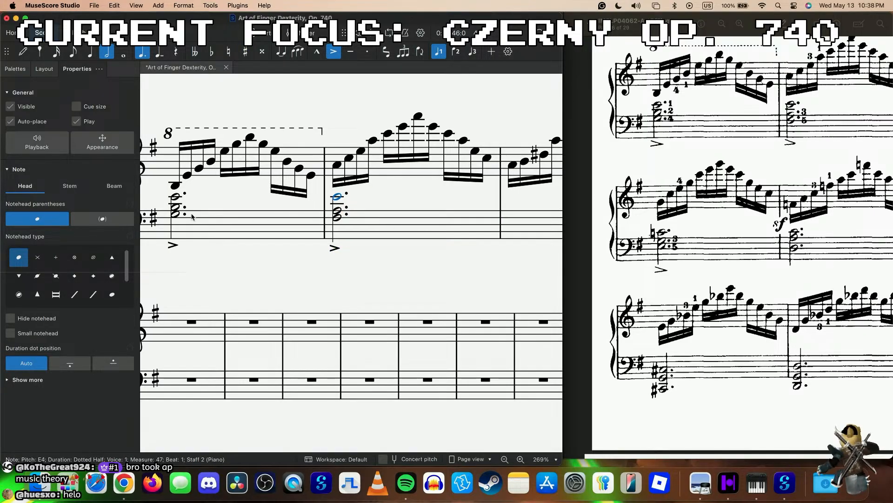
click(174, 209)
key(space)
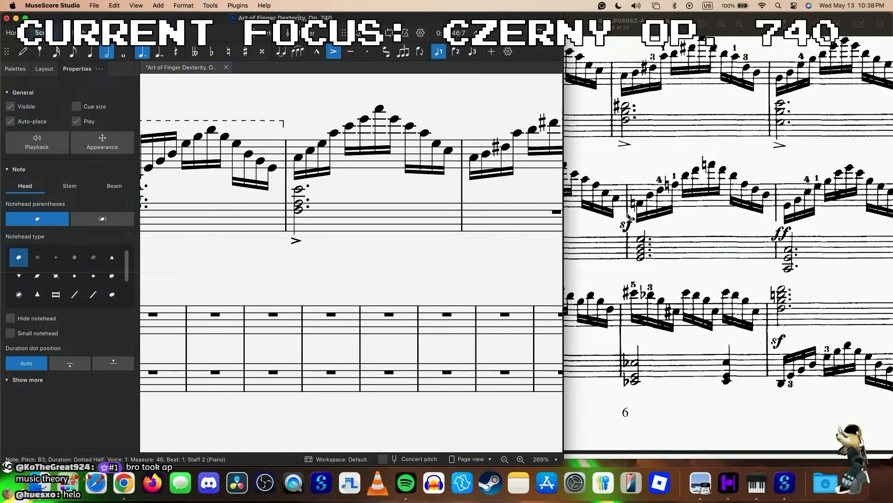
- Paste measure 47's accented chord into measure 48's lower staff, change it to F#3, B3 and D#4, and play it back
click(479, 218)
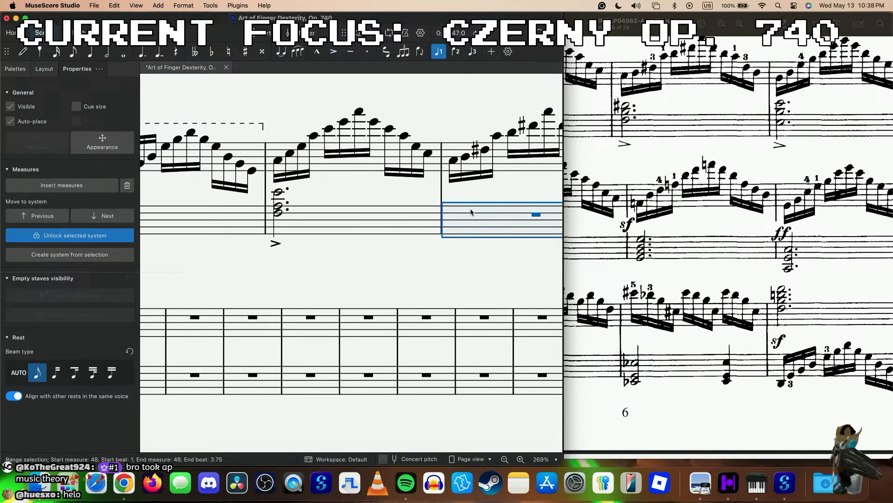
key(super+v)
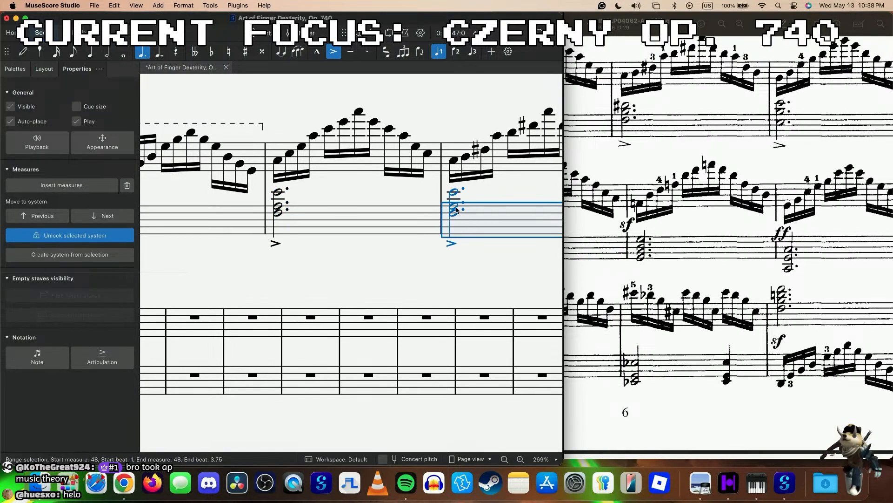
click(455, 212)
click(456, 203)
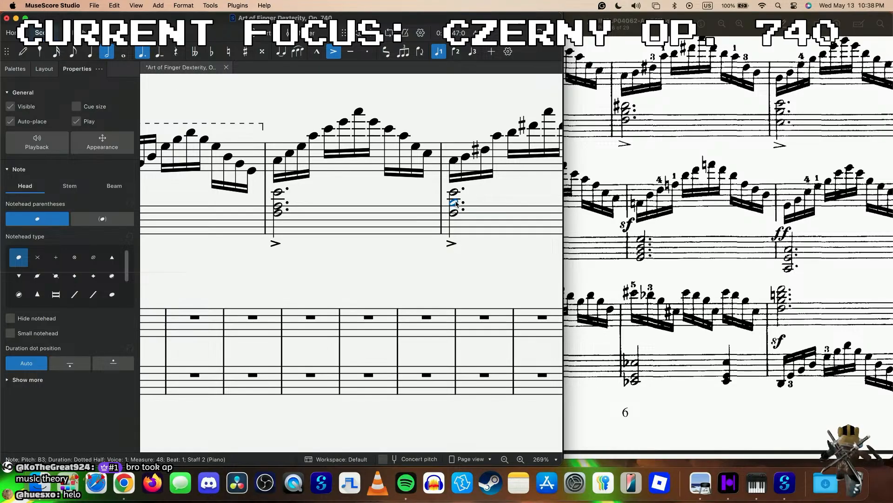
click(456, 195)
key(Down)
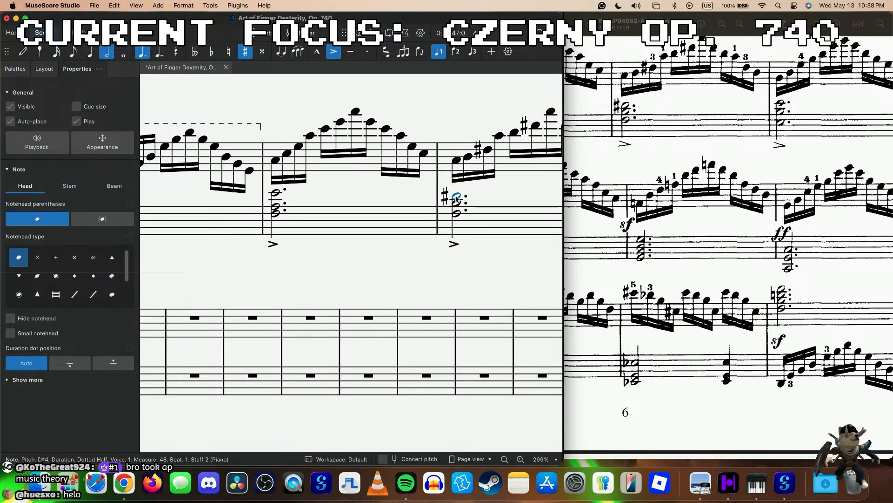
key(space)
key(space)
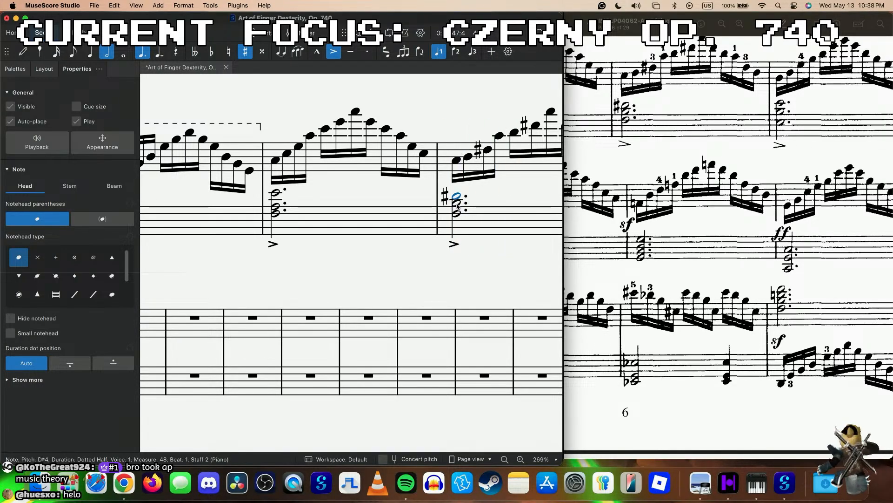
click(457, 203)
- Paste the accented chord into measure 49's lower staff and change it to E3, B3 and E4
scroll(419, 209, right, 5)
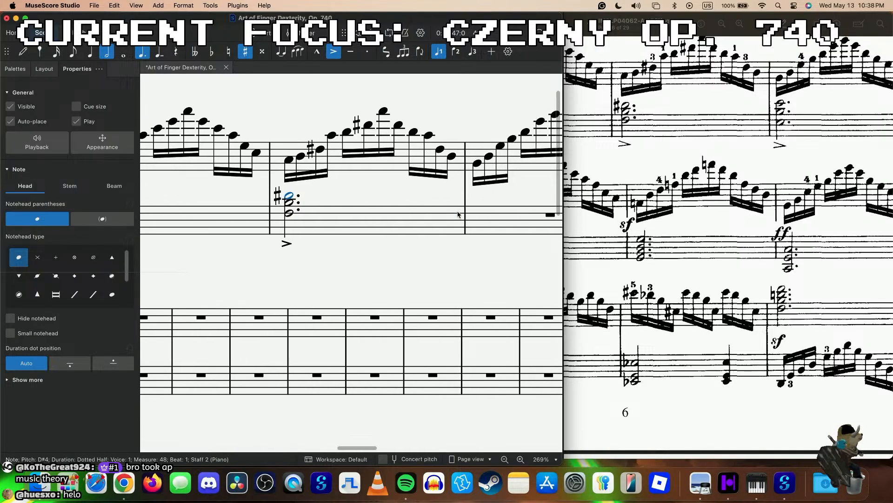
click(424, 220)
scroll(703, 197, right, 1)
scroll(701, 197, right, 2)
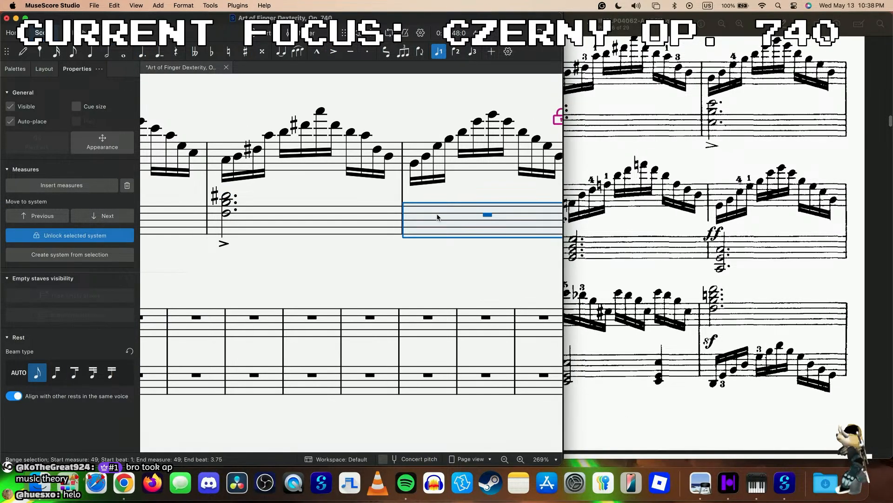
key(super+v)
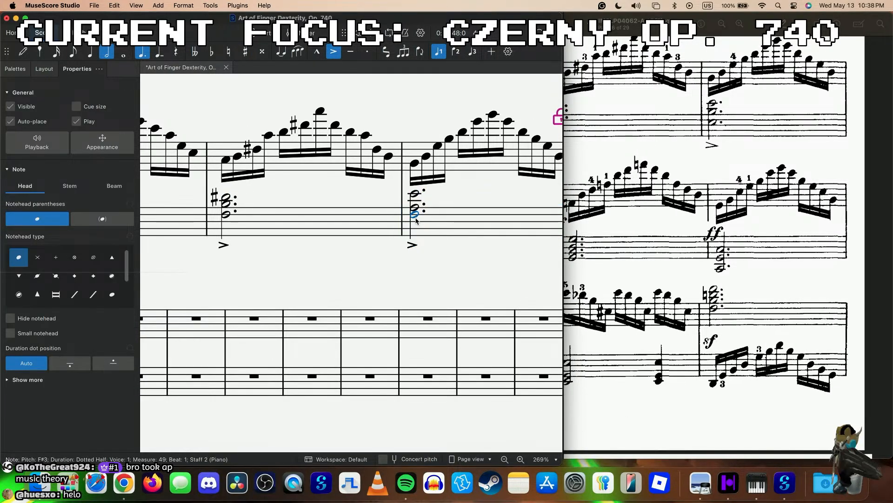
key(Down)
key(Down)
click(416, 206)
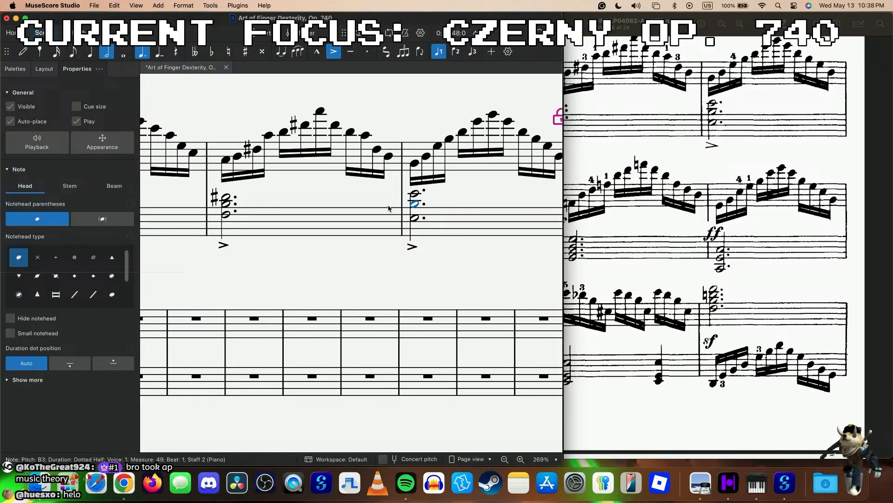
- Play back measures 46 through 49 from the first lower-staff chord
scroll(389, 208, left, 10)
click(276, 194)
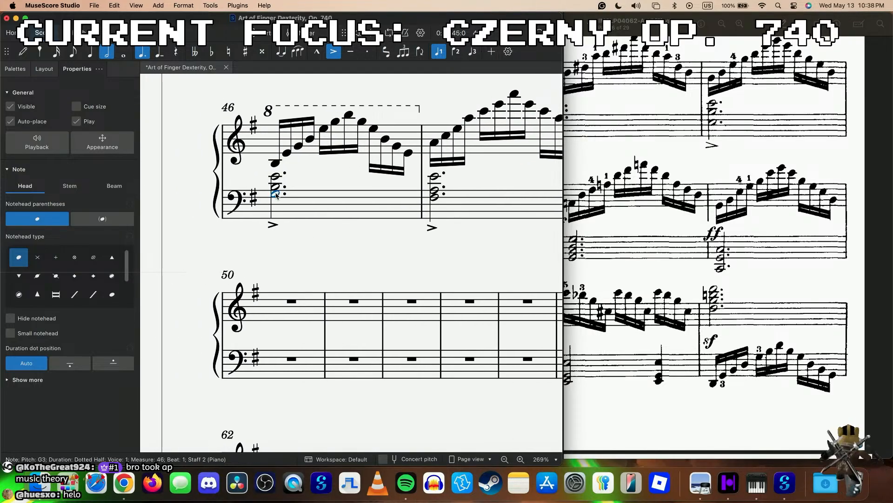
key(space)
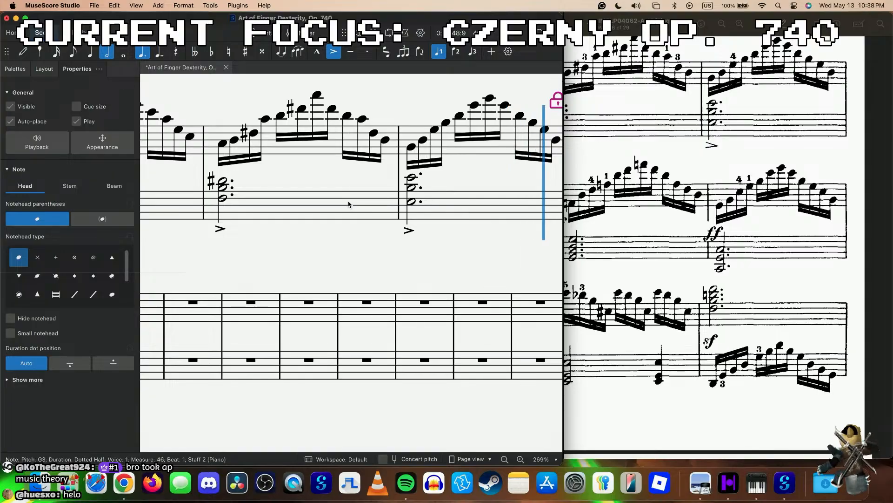
key(space)
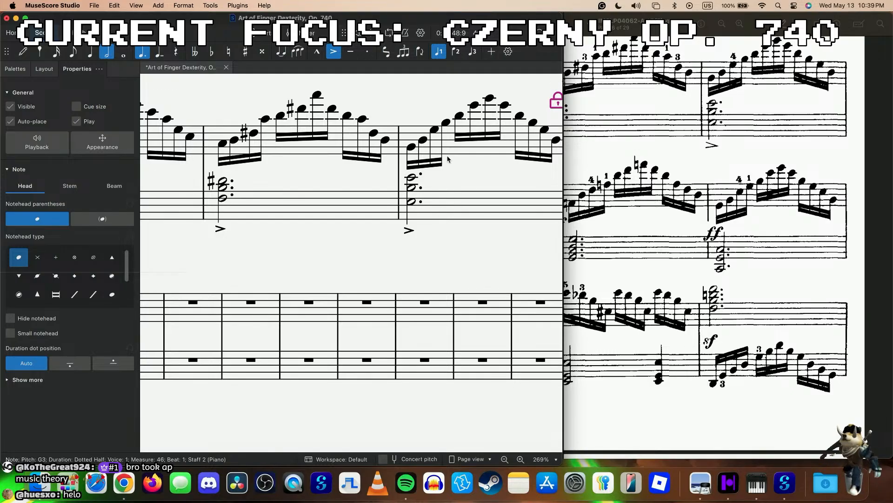
- Play back the score from measure 48's first treble note
click(222, 144)
key(space)
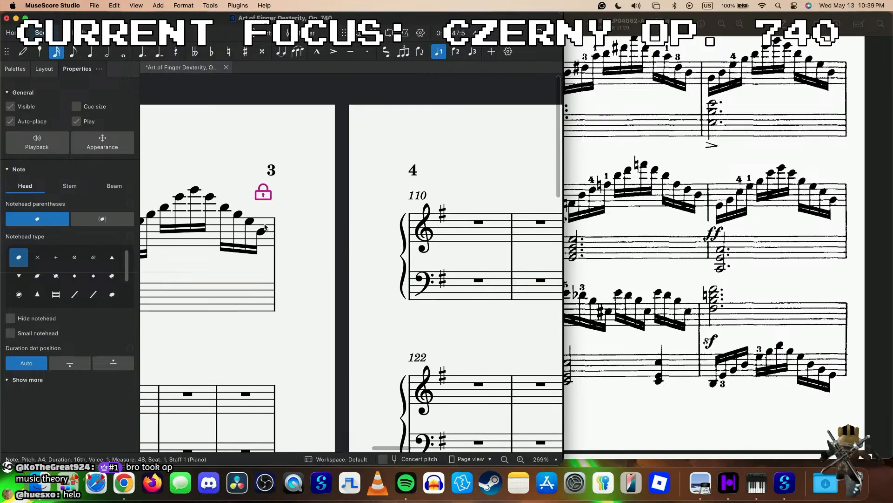
key(space)
scroll(678, 132, left, 3)
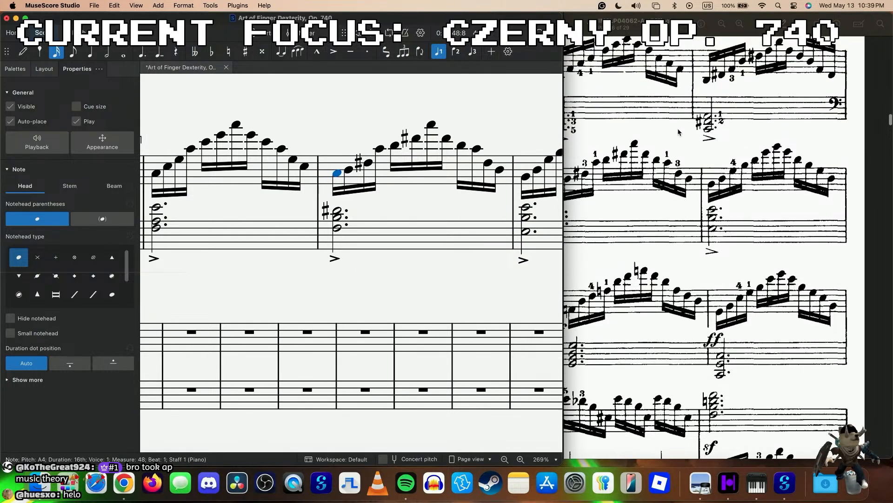
- Compare the scan's systems after measure 49 with the empty measures from measure 50 onward in the score
scroll(679, 131, down, 15)
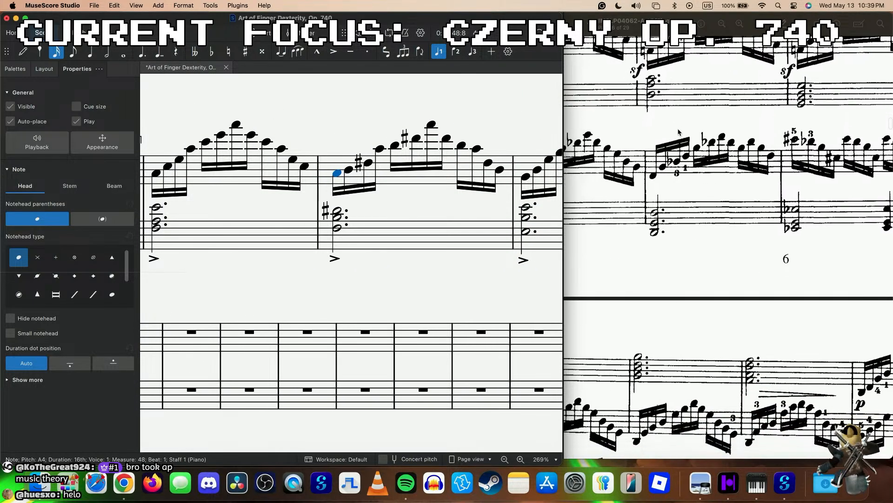
scroll(679, 132, up, 15)
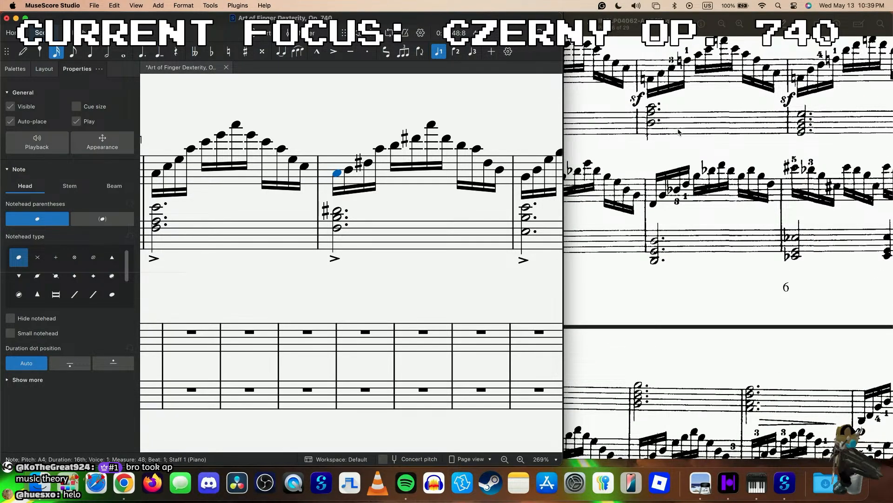
scroll(701, 146, down, 5)
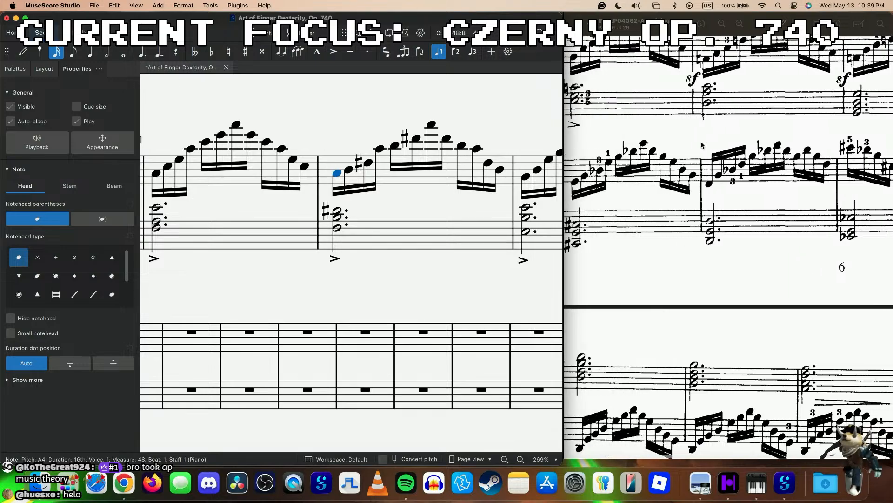
scroll(701, 145, up, 6)
scroll(702, 145, up, 10)
scroll(702, 145, right, 2)
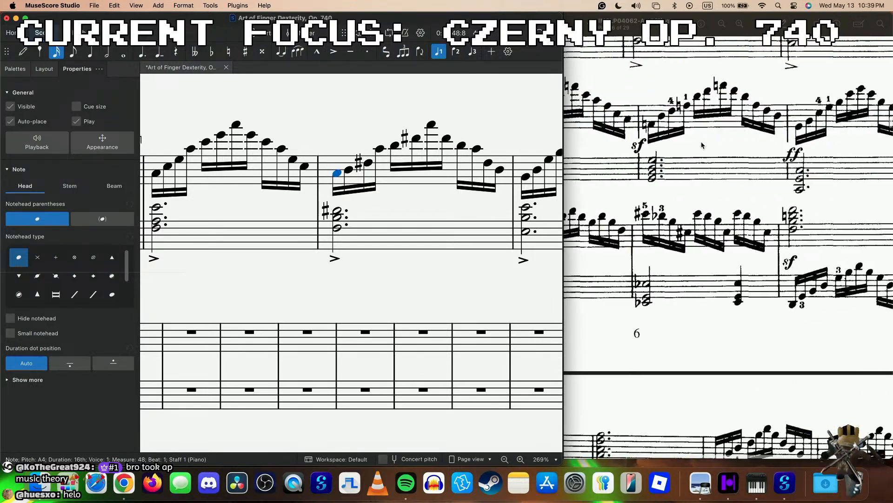
scroll(702, 146, down, 1)
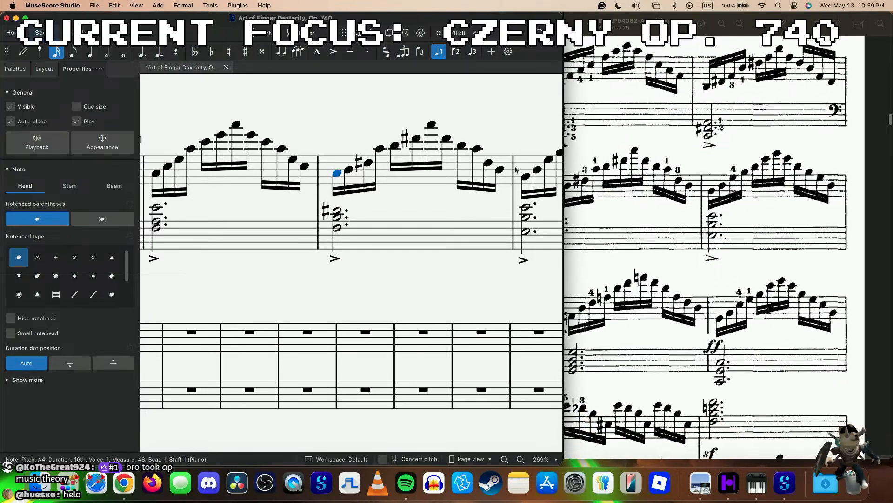
scroll(496, 176, down, 5)
scroll(496, 175, down, 5)
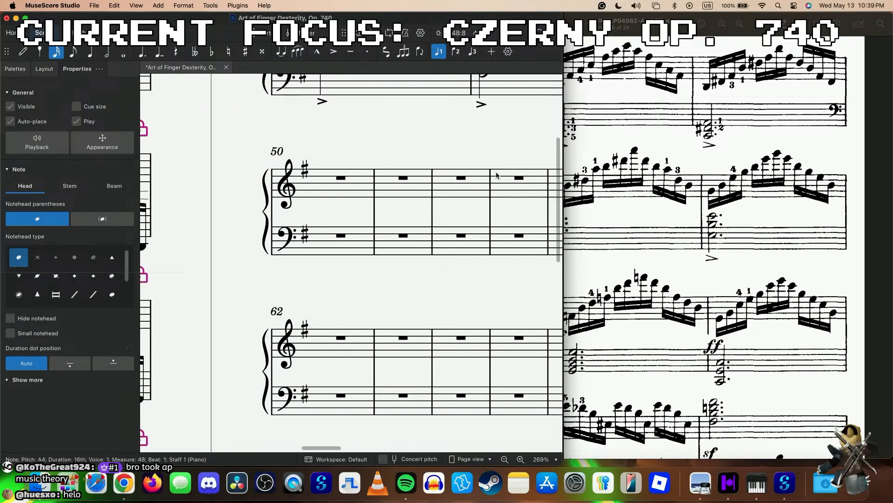
scroll(689, 185, down, 5)
scroll(689, 186, down, 3)
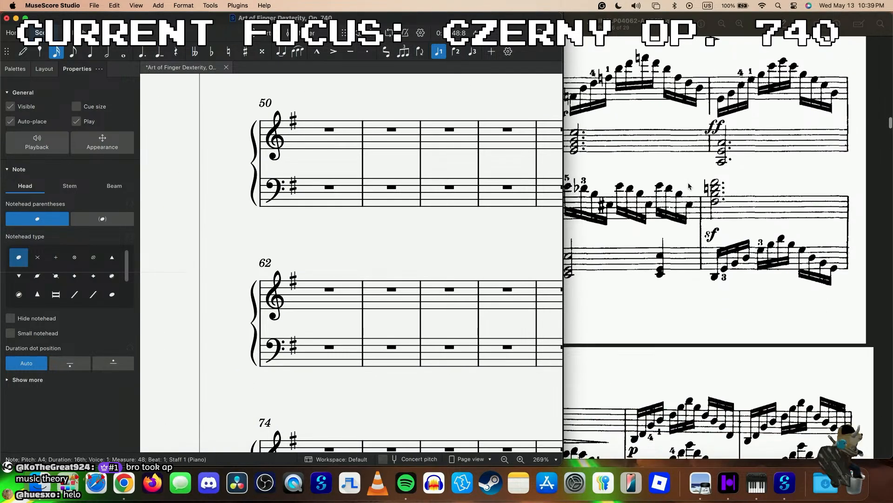
- Paste the accented dotted-half chord into measure 50's lower staff and change it to E3, G3 and C4 with an explicit natural
scroll(689, 186, up, 5)
scroll(334, 179, up, 4)
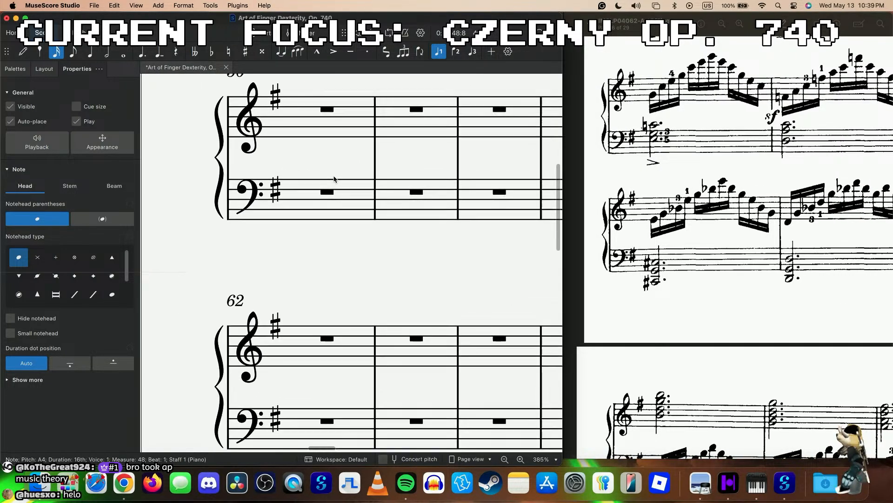
click(318, 200)
scroll(318, 203, up, 1)
key(super+v)
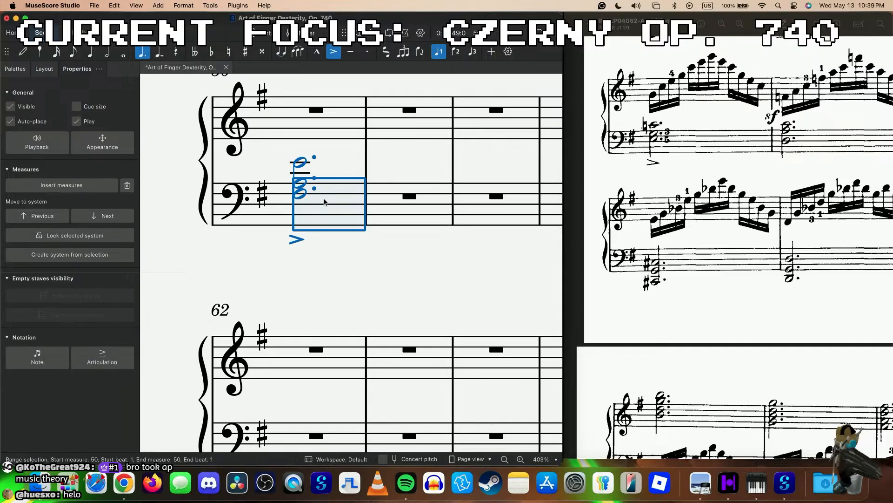
click(302, 162)
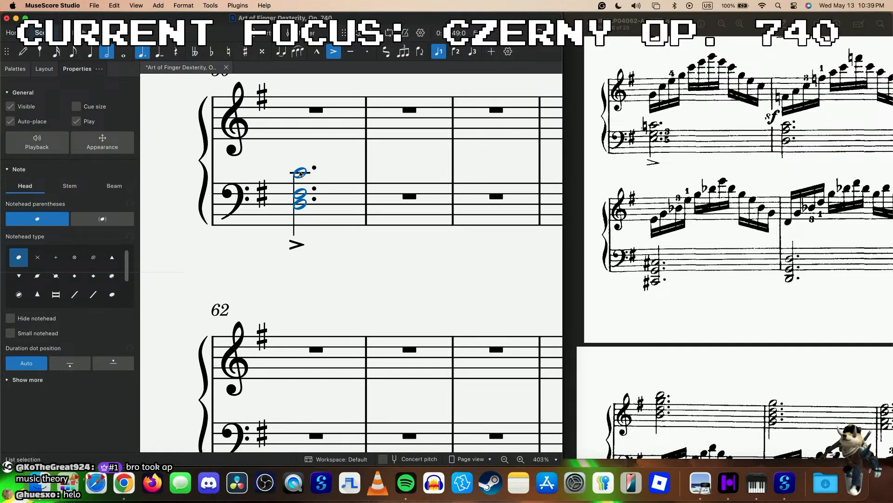
click(301, 173)
key(alt+n)
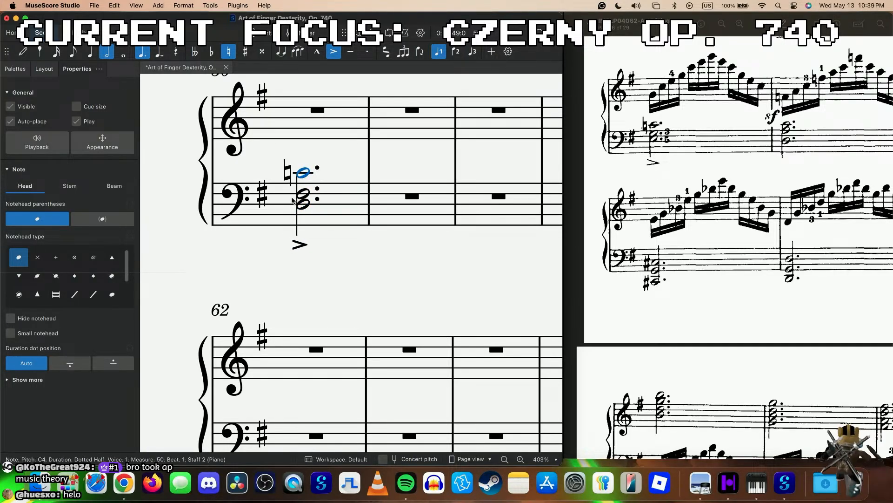
click(305, 190)
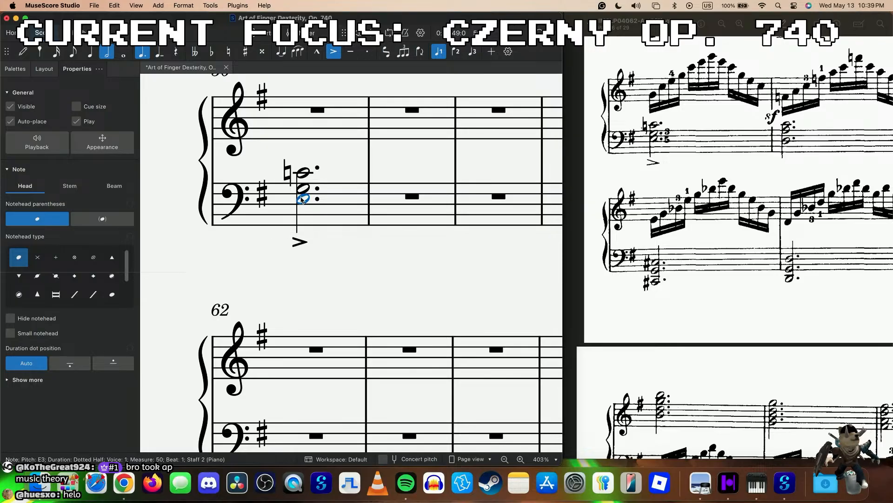
- Copy measure 50's chord into measure 51's lower staff, drop its accent and natural sign, and change it to D3, A3 and C4
scroll(339, 207, right, 3)
click(330, 214)
scroll(625, 194, right, 2)
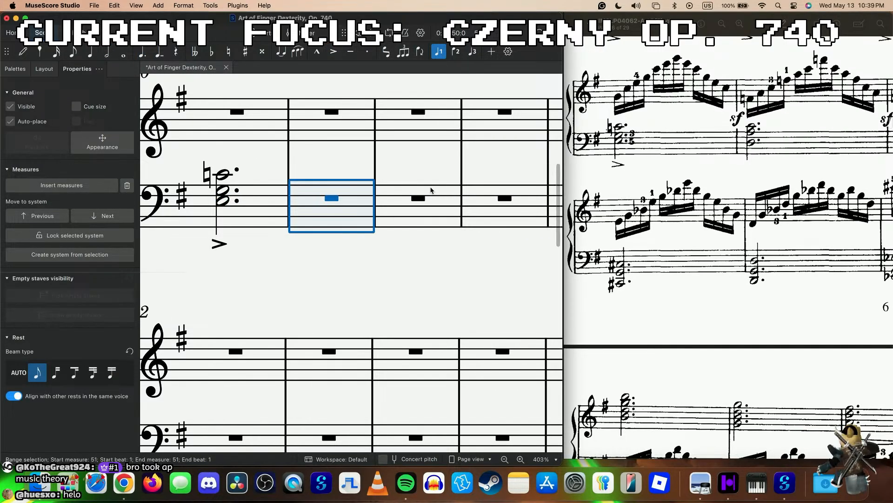
click(278, 205)
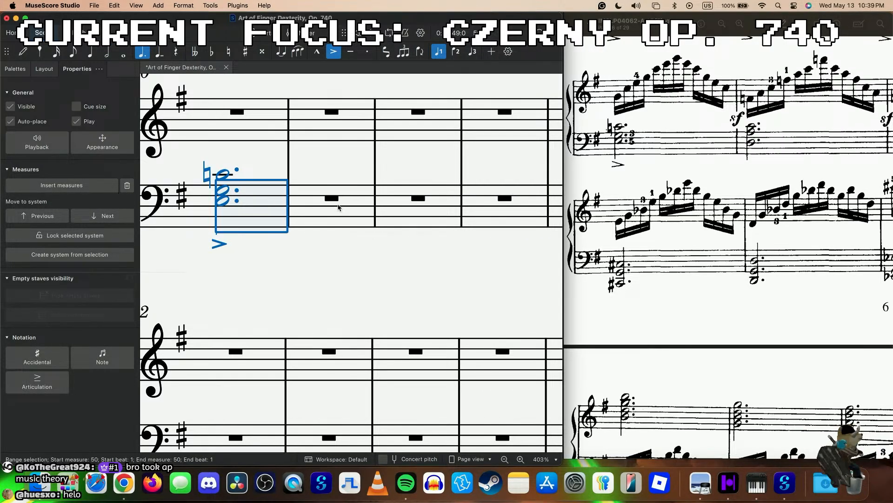
click(330, 205)
key(ctrl+v)
key(alt+Up)
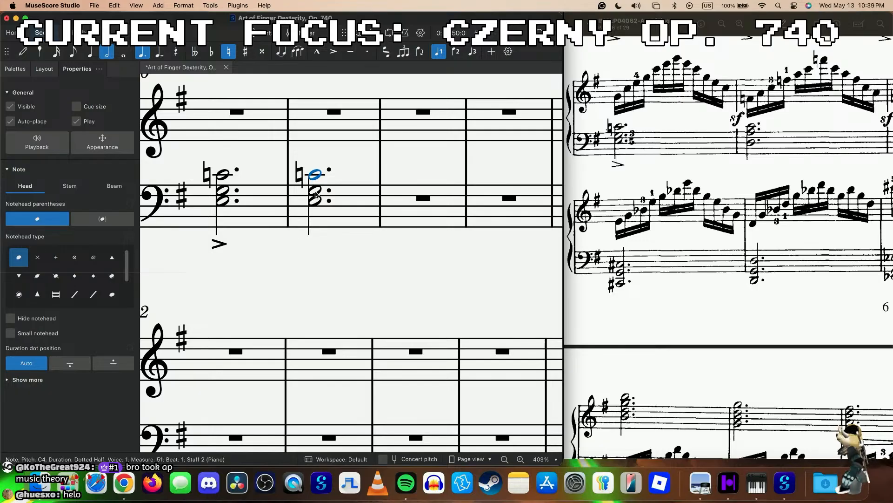
key(alt+Down)
key(alt+Down)
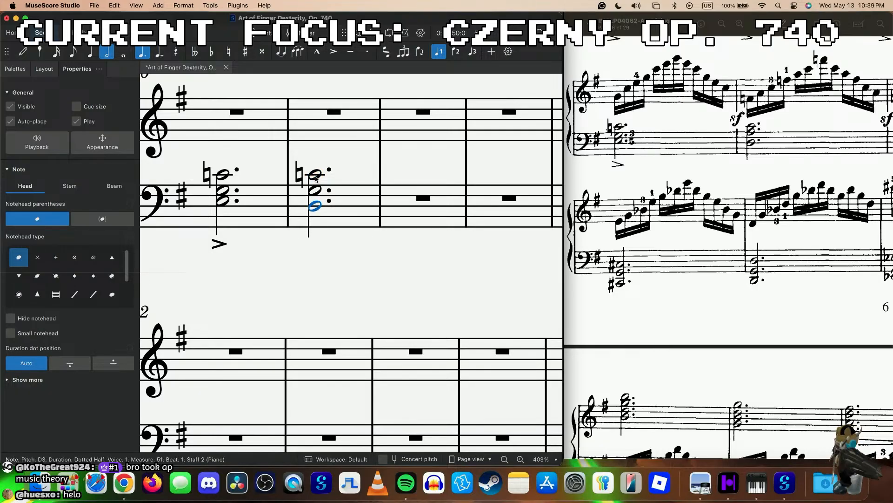
click(316, 175)
key(Down)
key(Up)
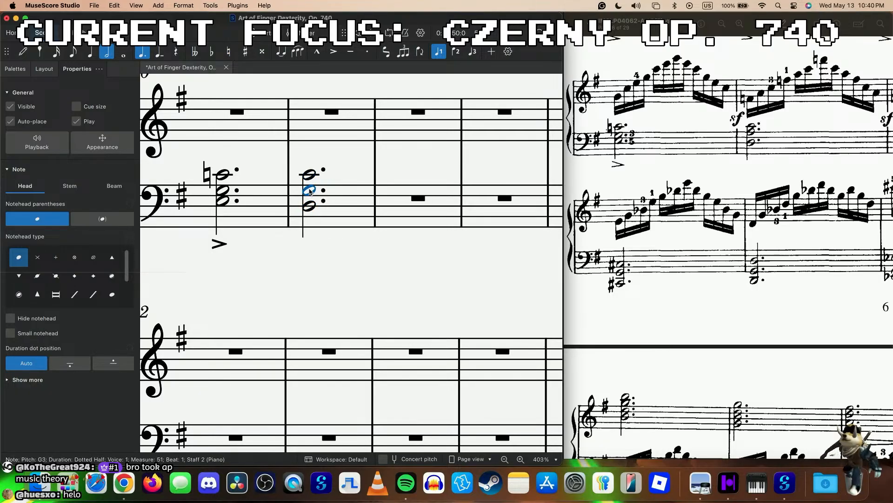
drag(310, 191, 311, 187)
- Enter a dotted-half chord of G2, B2, D3 and G3 in measure 52's lower staff
scroll(326, 182, right, 3)
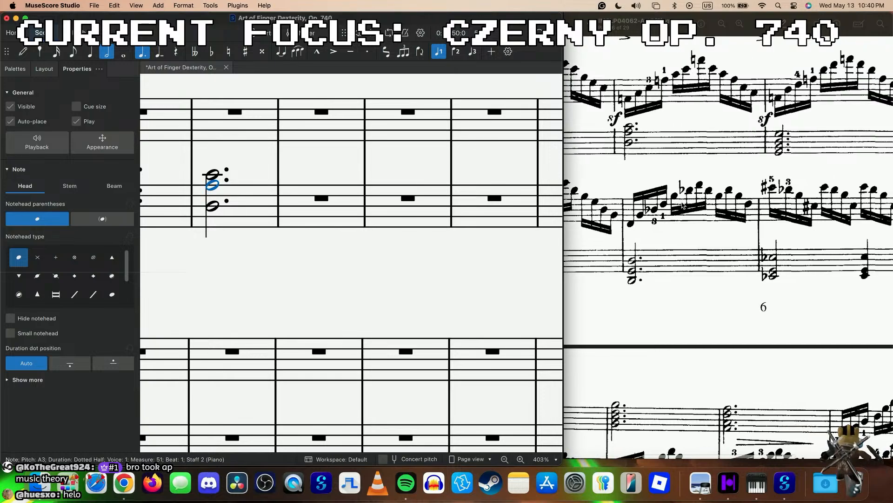
click(322, 198)
key(n)
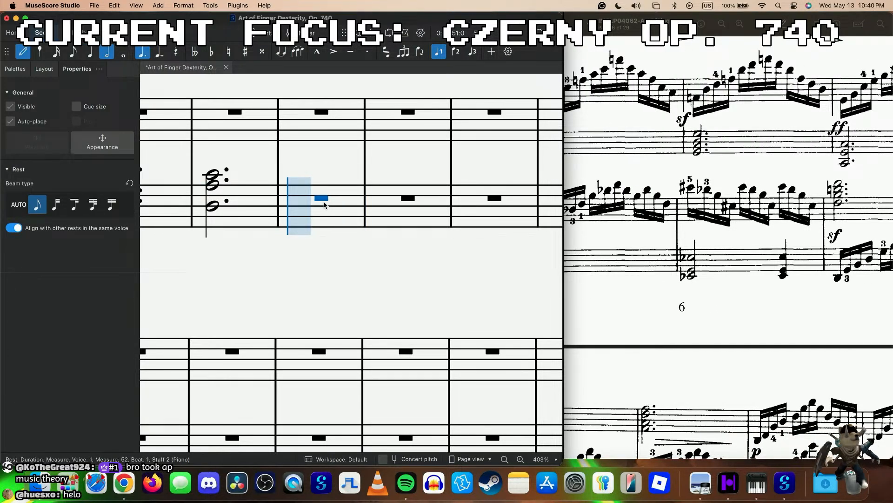
click(298, 228)
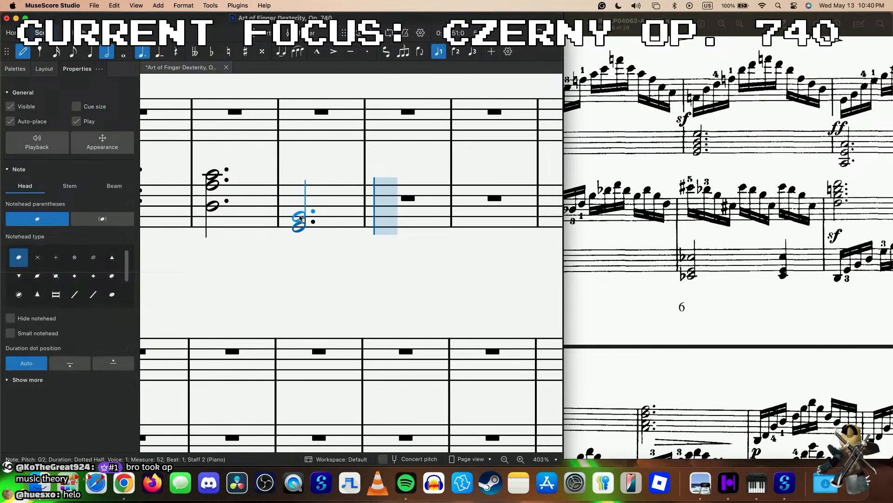
shift+click(299, 205)
shift+click(299, 216)
shift+click(301, 191)
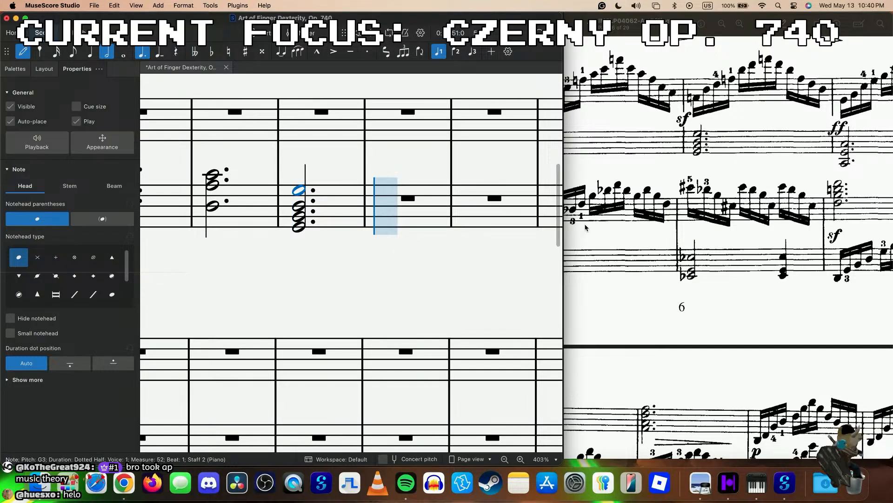
- Enter a dotted-half chord of C2, G2 and C3 in measure 53's lower staff
click(389, 212)
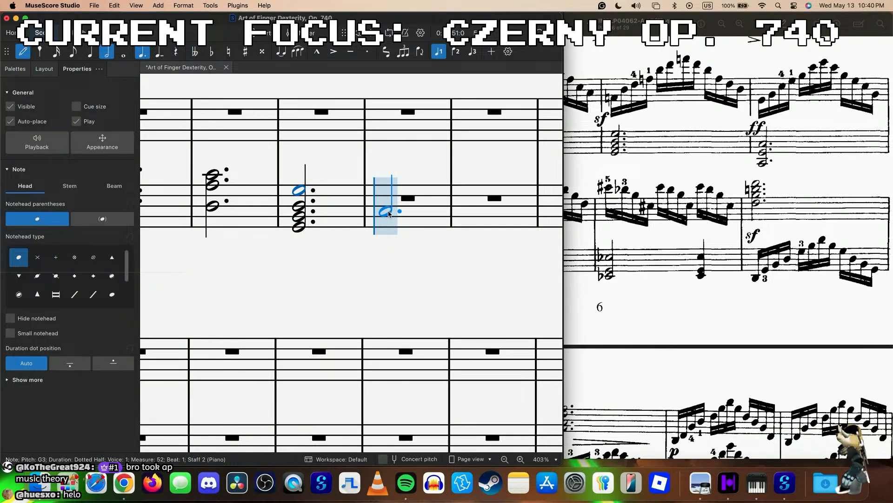
shift+click(389, 227)
shift+click(389, 242)
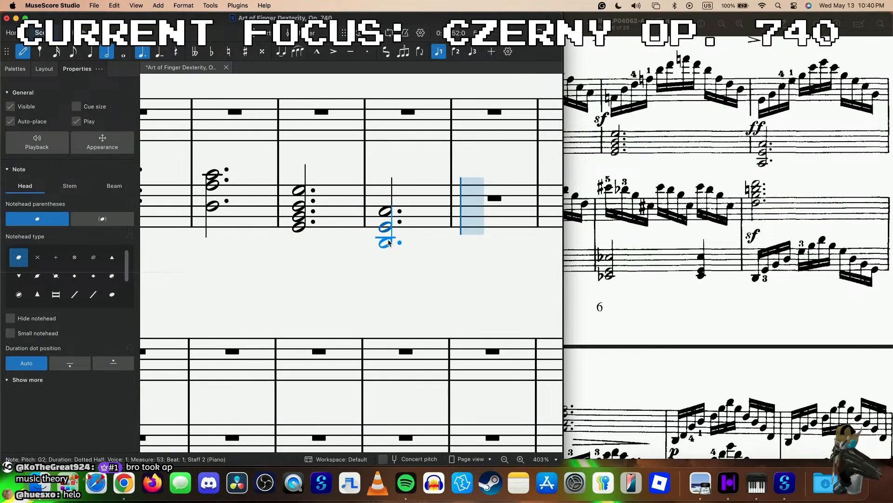
key(Down)
key(Down)
key(Escape)
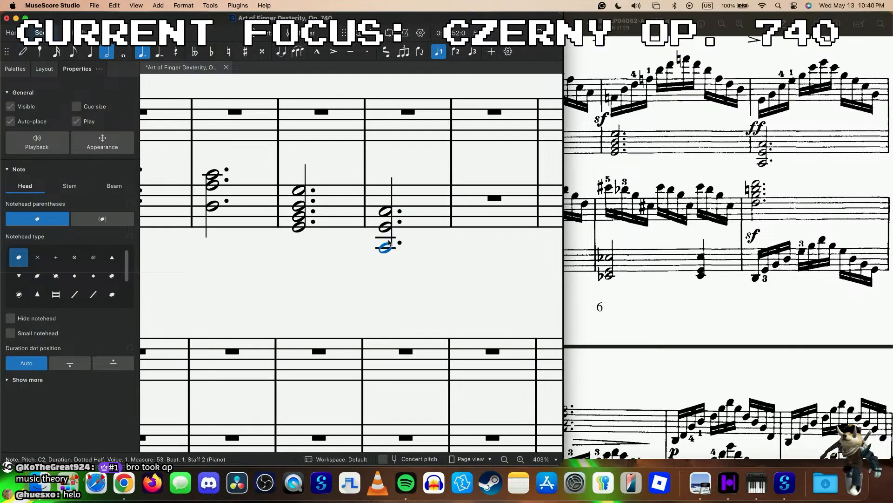
key(n)
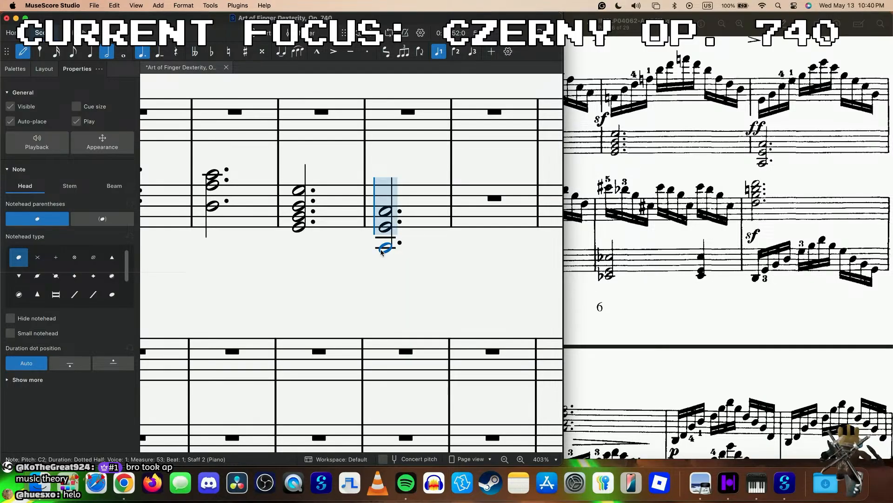
- Break the system after measure 53 and lock measures 50 to 53 as one system
key(space)
click(436, 126)
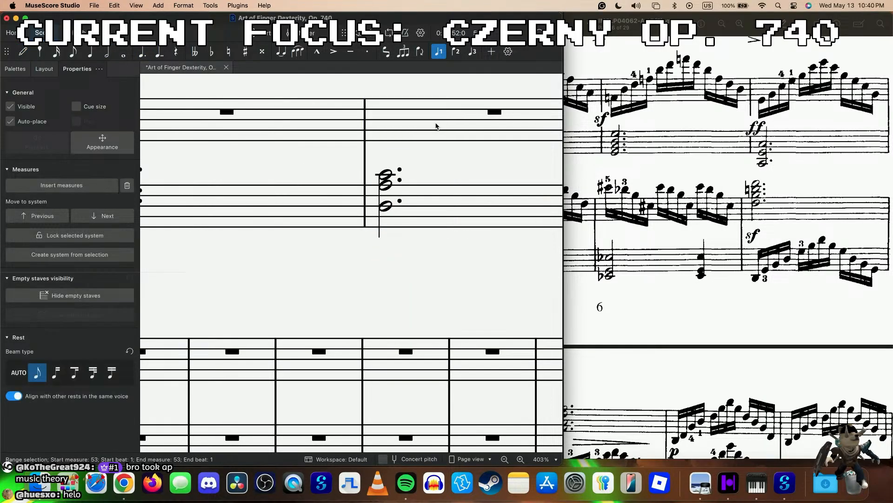
scroll(436, 126, down, 5)
click(443, 162)
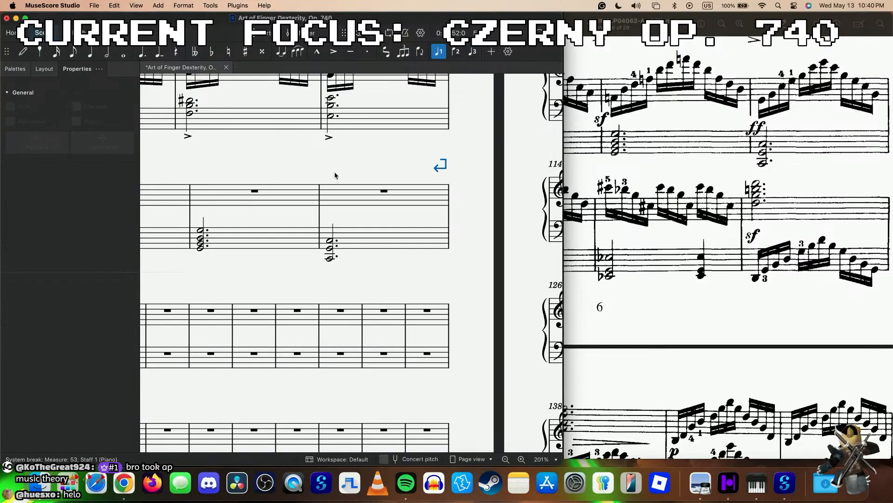
key(F9)
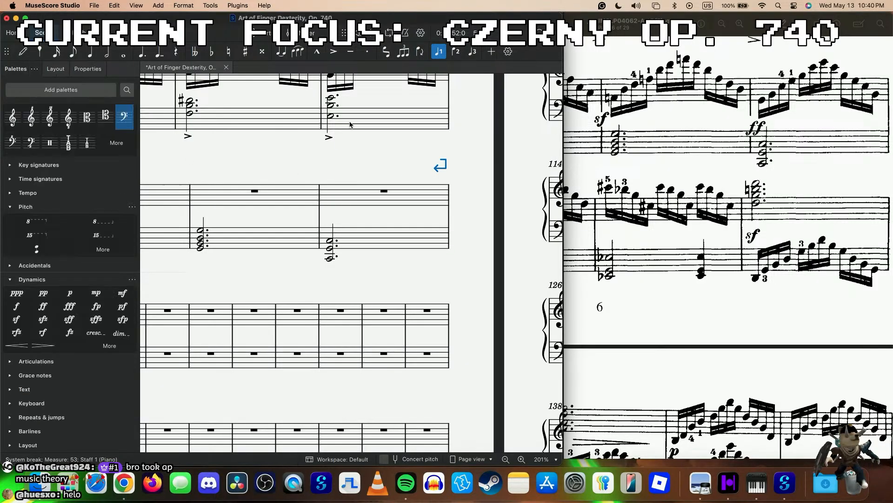
click(350, 200)
click(88, 68)
click(54, 235)
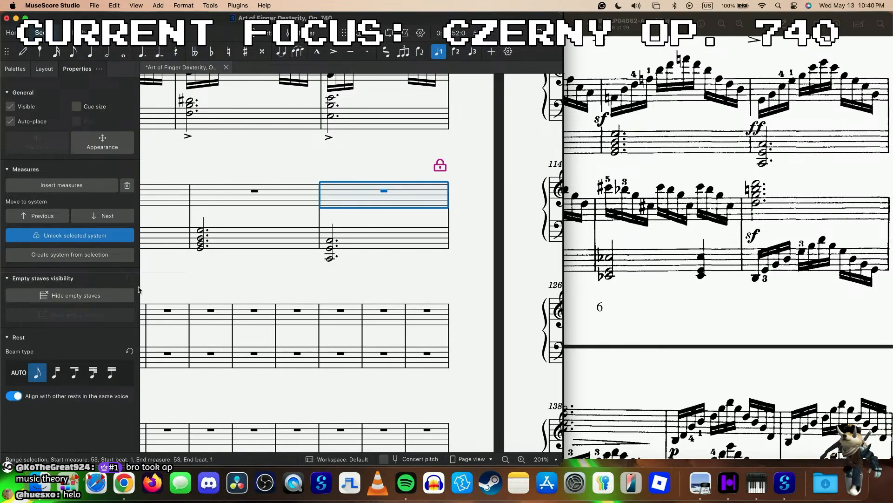
- Play back measures 50 to 53 from the first lower-staff chord, following along in the score
scroll(233, 261, left, 5)
click(277, 226)
key(space)
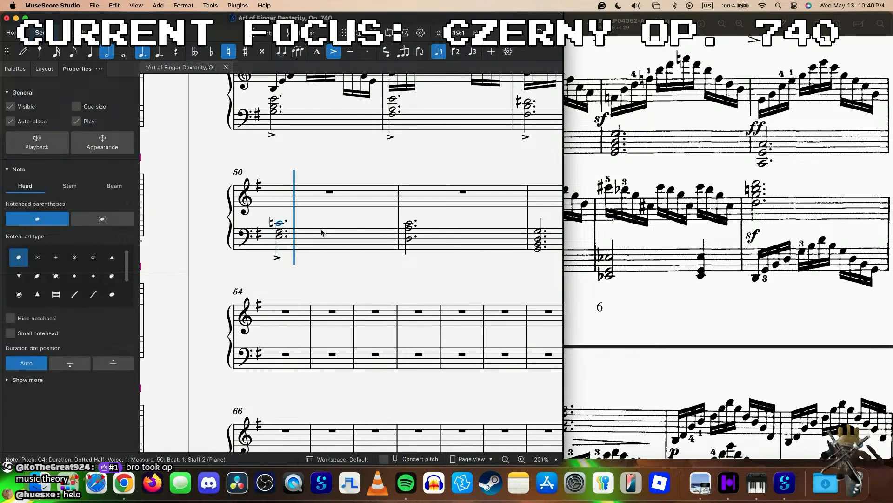
scroll(354, 260, left, 3)
scroll(691, 270, left, 10)
scroll(691, 269, right, 10)
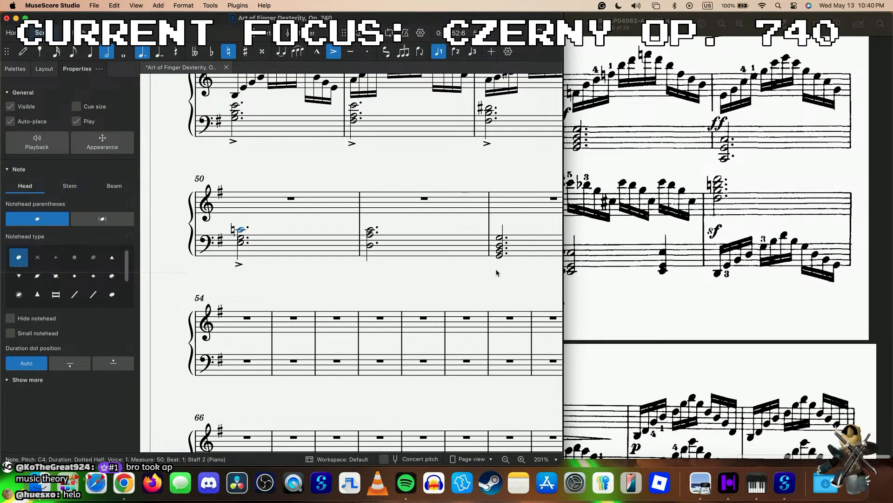
scroll(496, 273, right, 4)
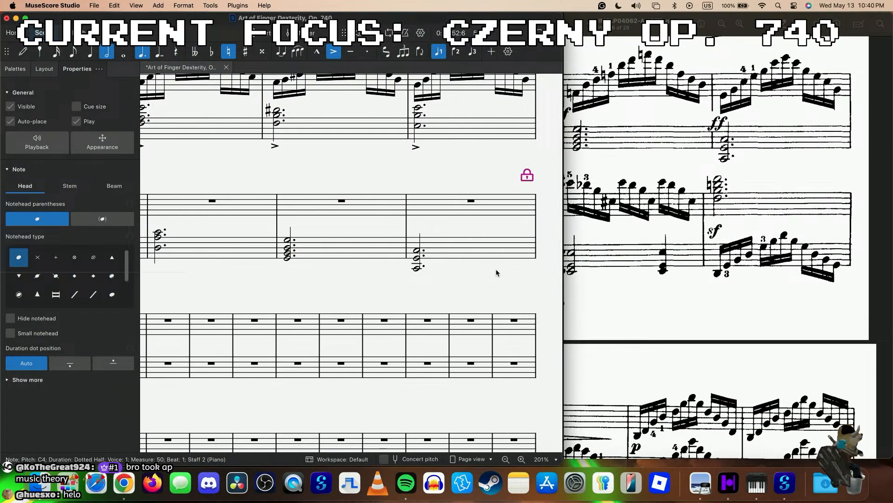
key(space)
- Enter the sixteenth notes G4, C5, E5 and G5 on beat 1 of measure 50's upper staff
click(186, 228)
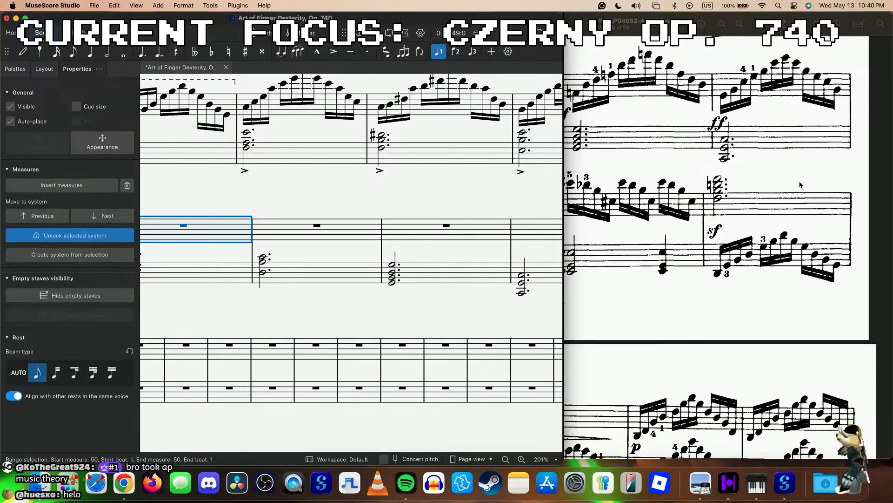
scroll(751, 178, left, 5)
scroll(503, 202, left, 3)
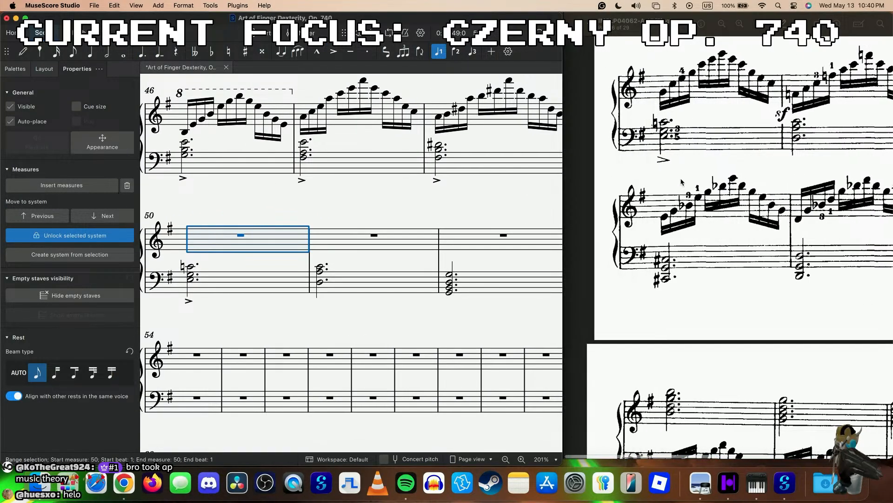
scroll(631, 160, up, 5)
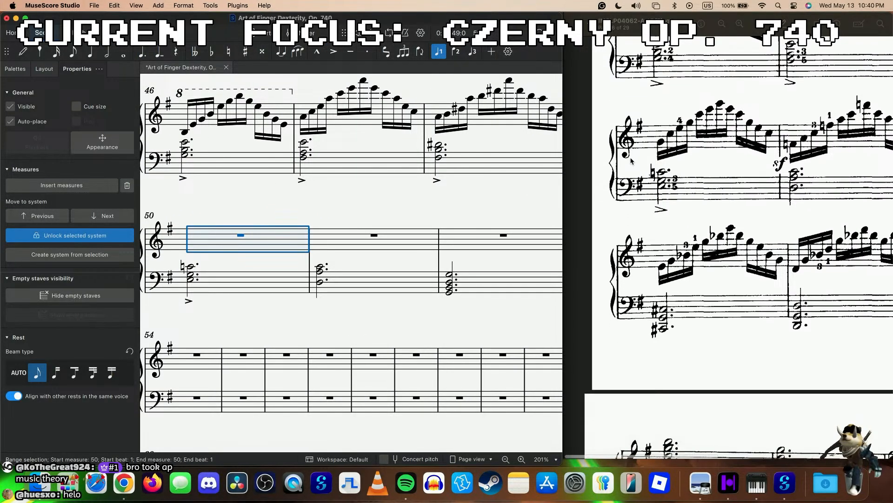
key(n)
key(3)
click(181, 249)
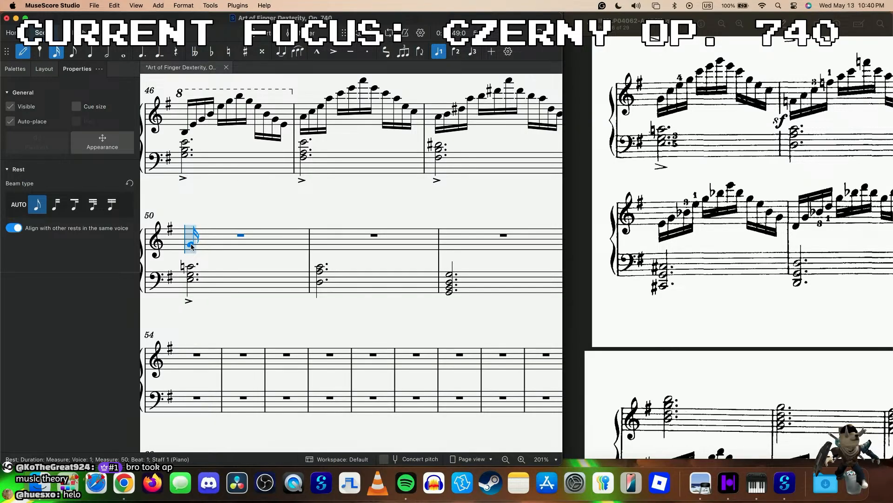
click(191, 246)
key(c)
key(e)
key(g)
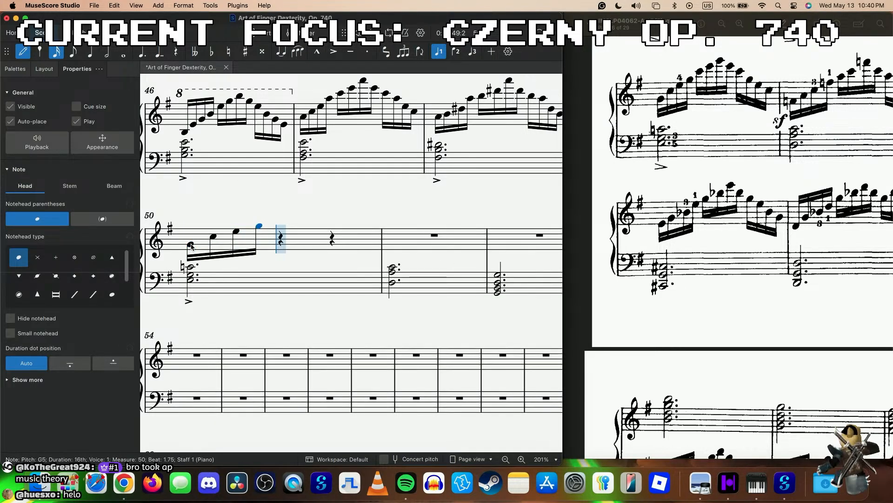
- Enter the sixteenth notes C6, E6, G6 and E6 on beat 2 of measure 50's upper staff
key(c)
key(e)
key(g)
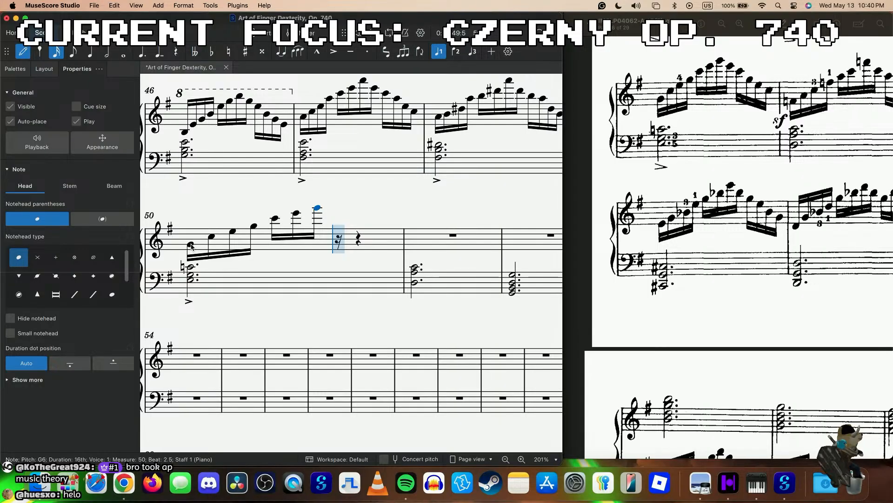
key(c)
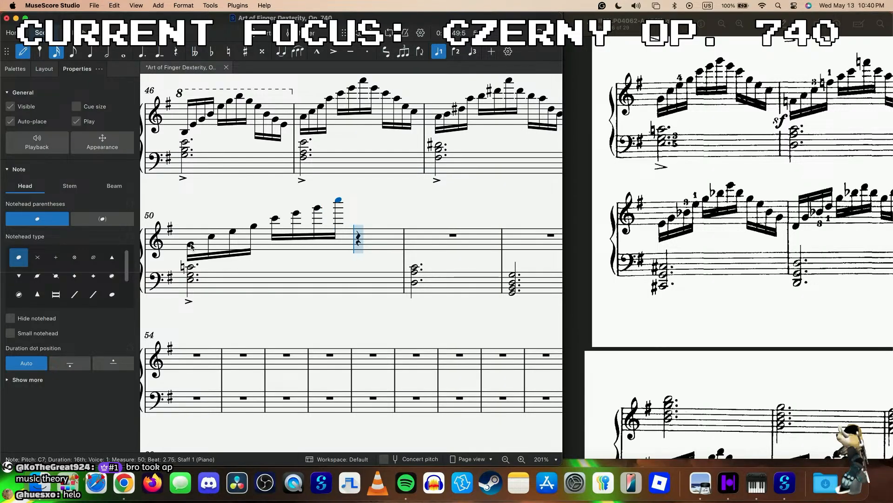
key(super+z)
key(c)
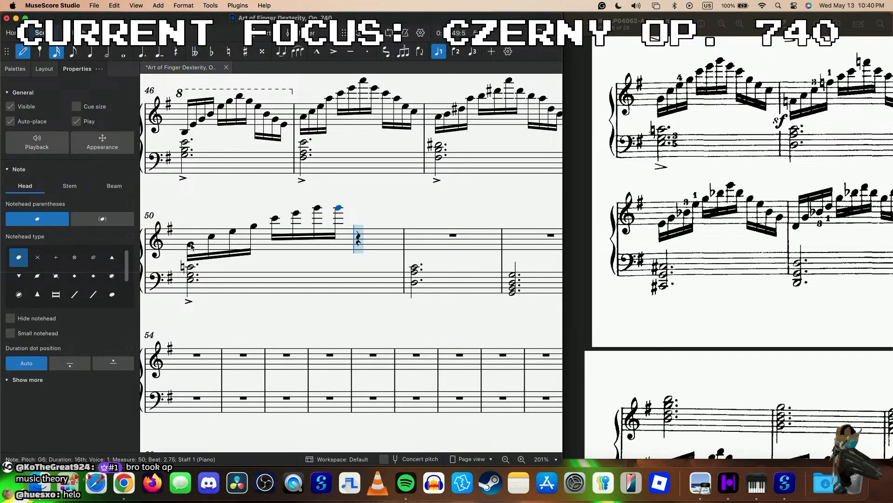
key(super+z)
key(e)
key(c)
key(super+z)
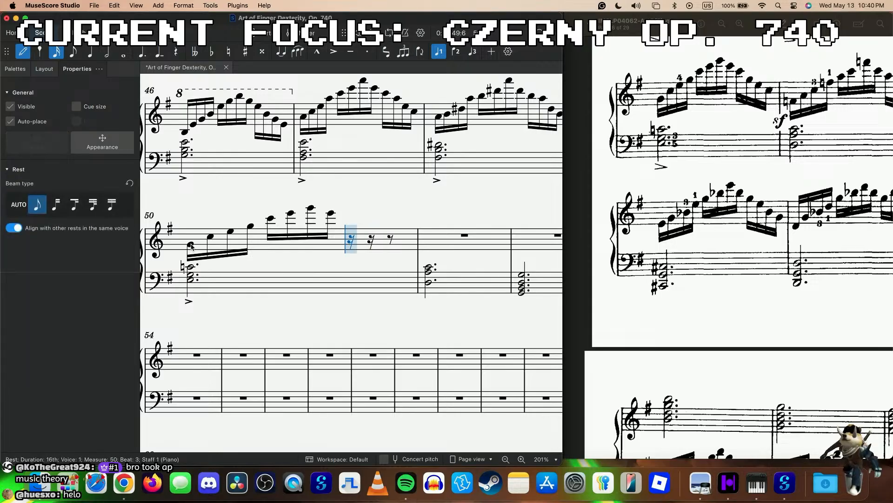
- Enter the sixteenths C6, G5, E5 and C5 on beat 3 of measure 50, and play the measure back from its first treble note
key(c)
key(g)
key(e)
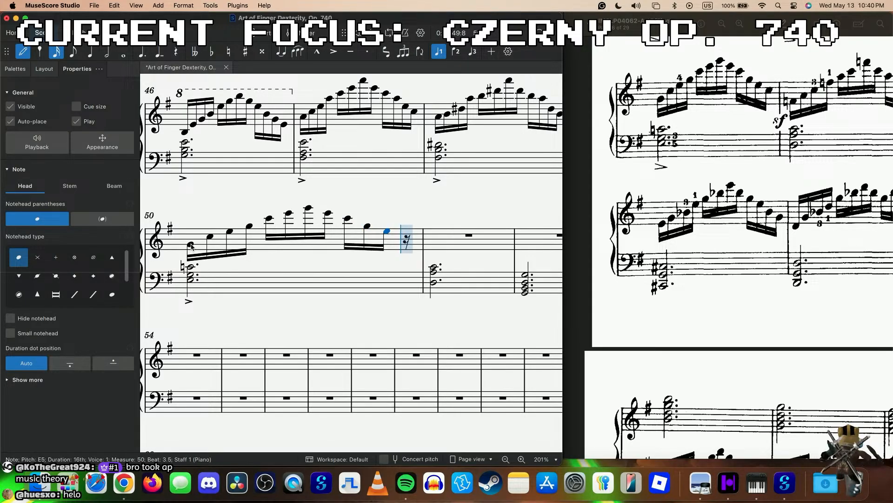
key(c)
key(Escape)
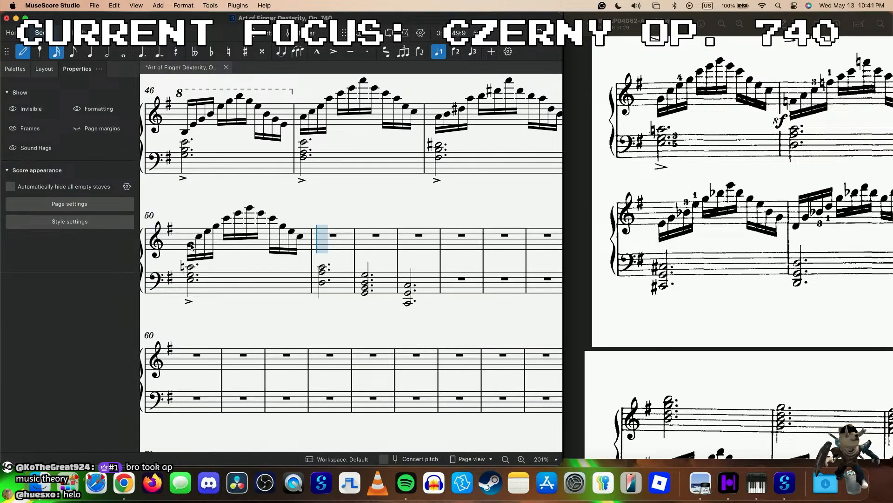
click(191, 245)
key(space)
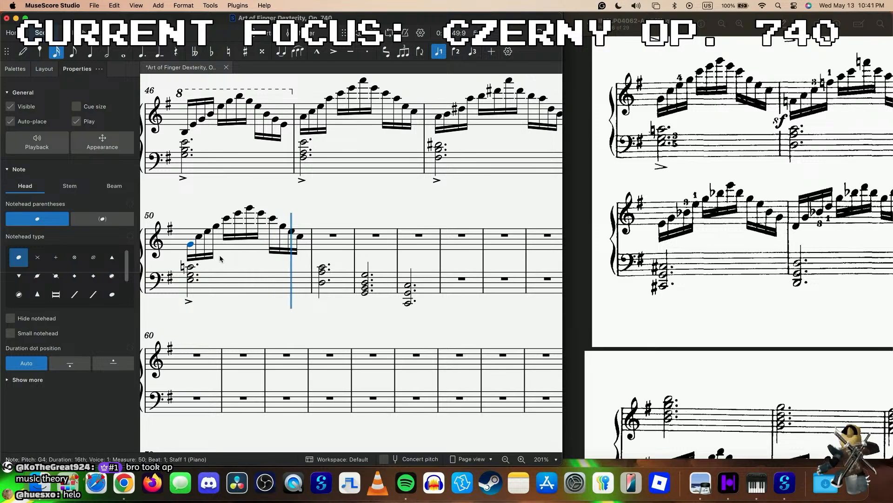
- Move measure 54 to the next system so that measures 50 to 53 form one system
scroll(205, 256, down, 4)
click(242, 258)
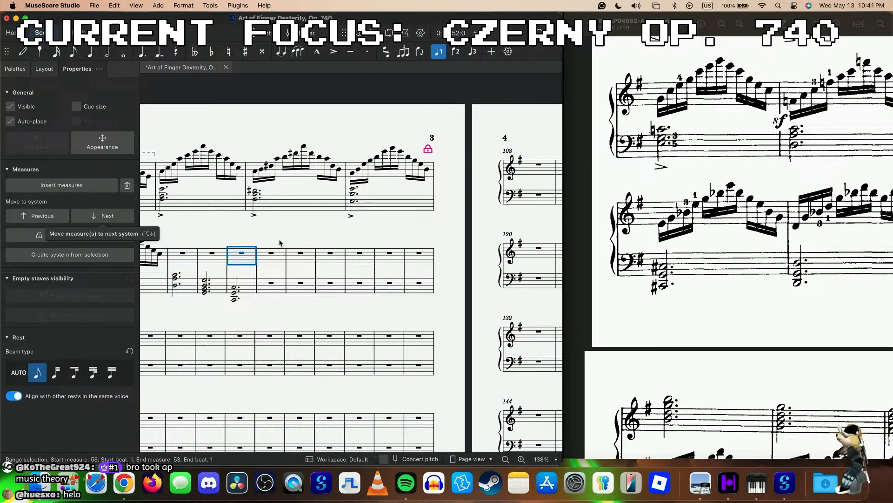
click(270, 260)
key(alt+Down)
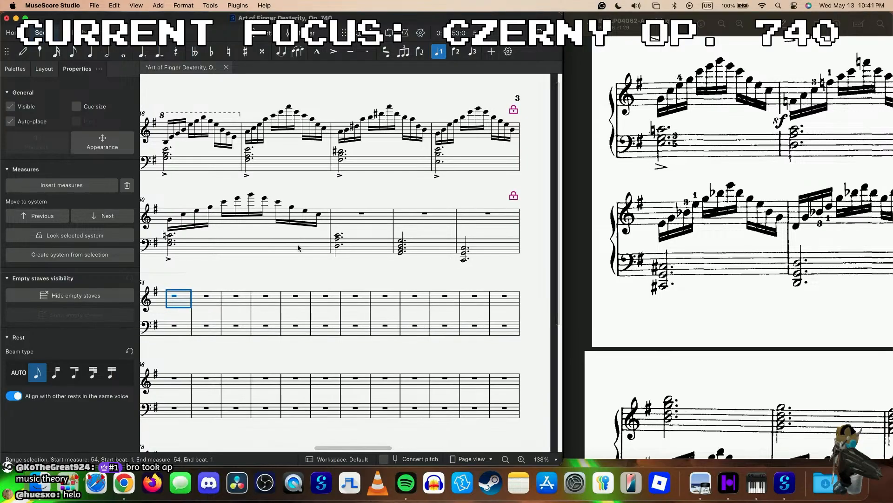
- Enter the sixteenths F-natural 4, A4, C5 and F-sharp 5 on beat 1 of measure 51's upper staff
scroll(784, 257, right, 3)
scroll(784, 258, right, 3)
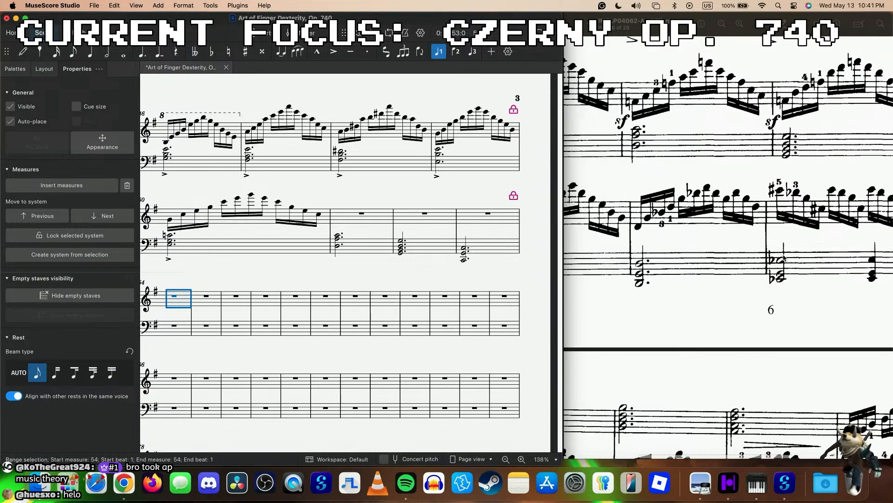
click(384, 218)
key(n)
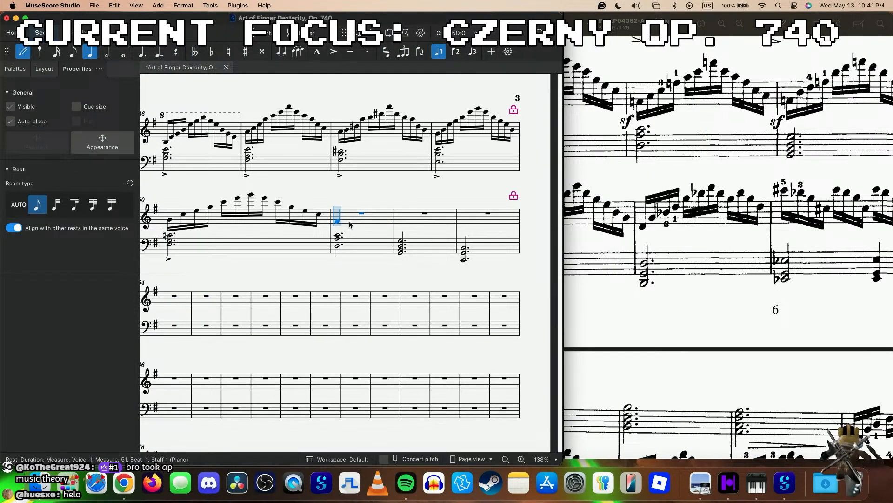
scroll(350, 225, up, 5)
key(3)
key(=)
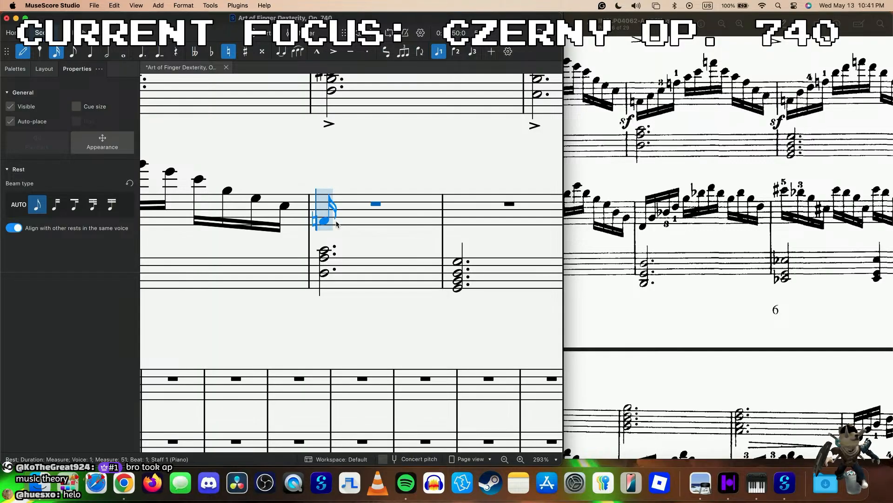
click(336, 223)
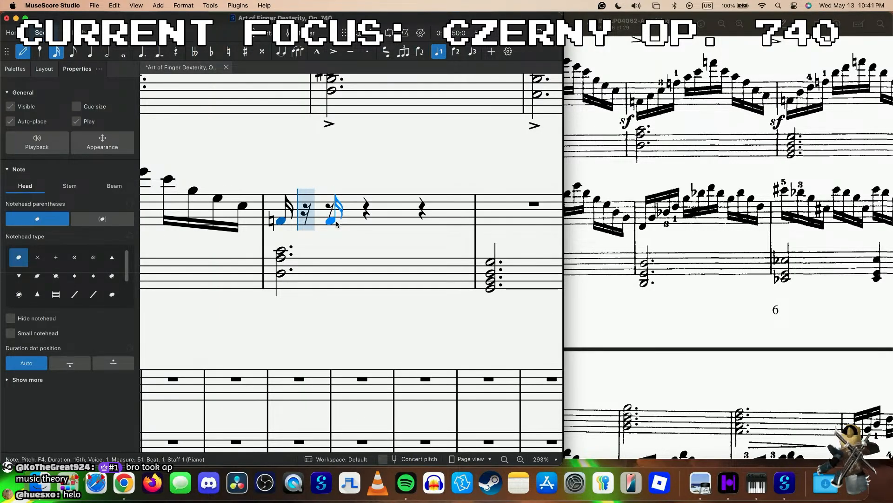
key(a)
key(c)
key(f)
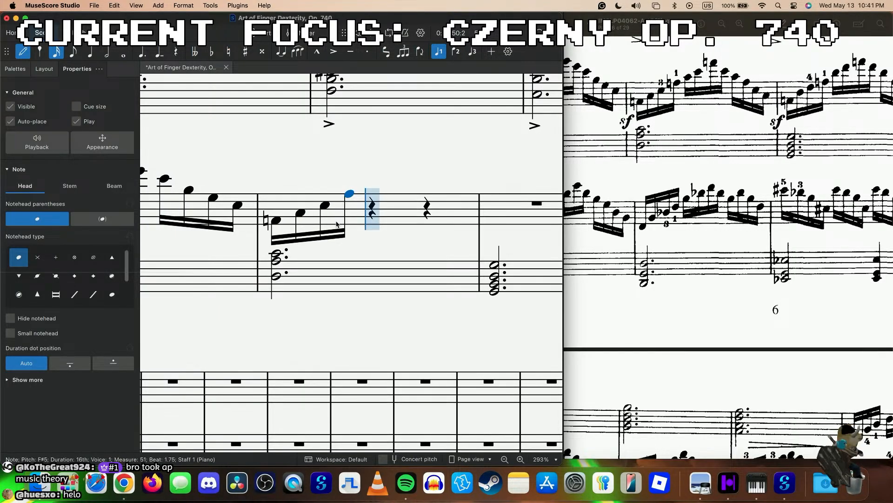
- Enter the sixteenths A5, C6, F-sharp 6, C6, A5, F-sharp 5, C5 and A4 on beats 2 and 3 of measure 51
key(a)
key(c)
key(f)
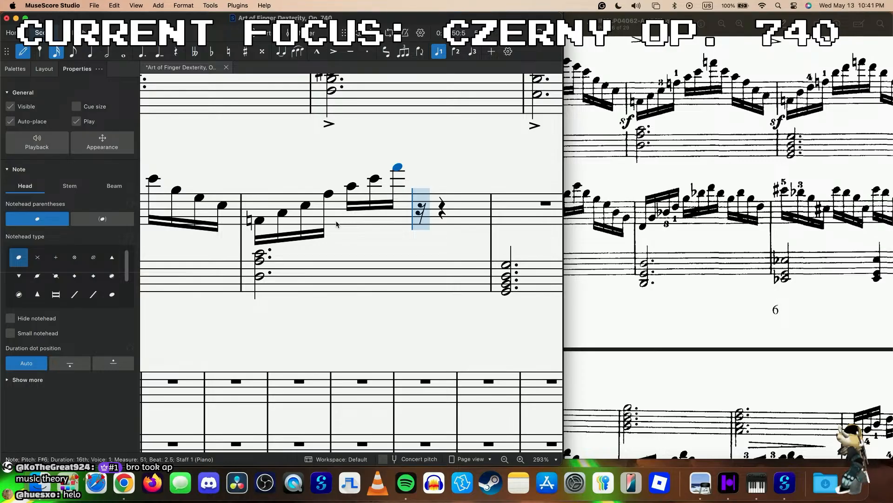
key(c)
key(a)
key(f)
key(c)
key(a)
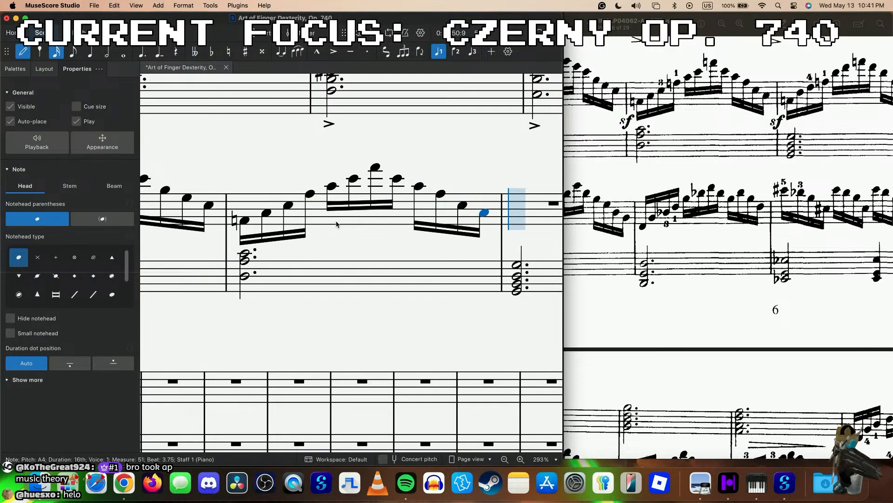
key(Escape)
- Lower the two F-sharp 5 notes and the F-sharp 6 in measure 51's treble run to F natural
click(311, 194)
key(Down)
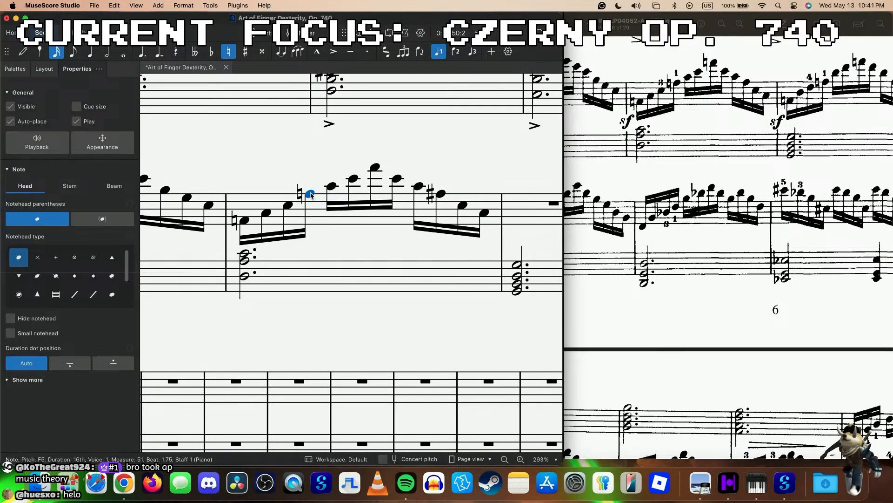
click(439, 193)
key(Down)
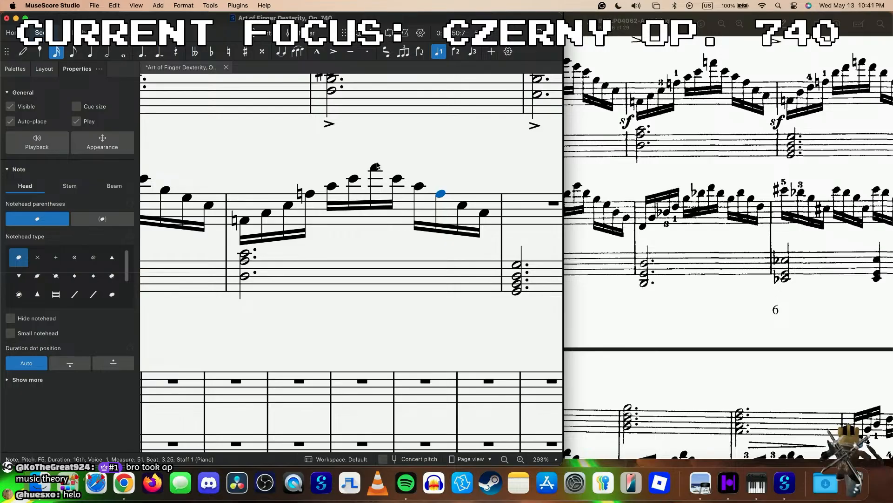
click(376, 166)
key(Down)
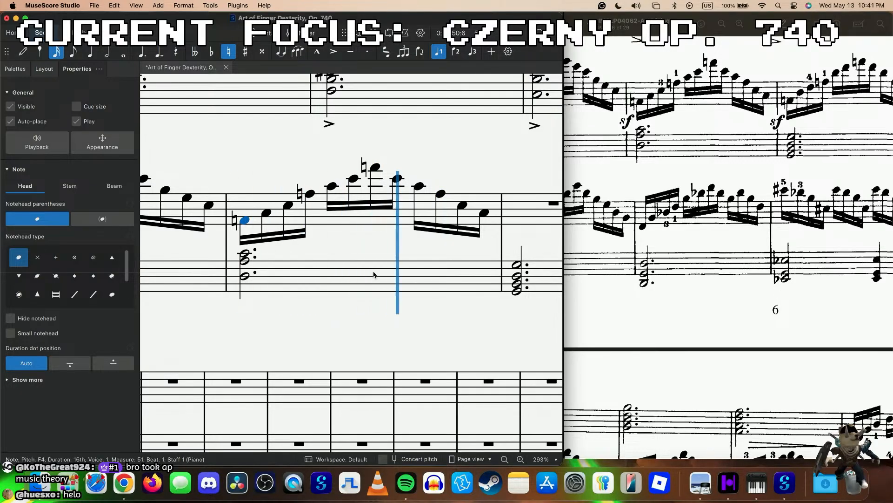
- Play back measure 51 from its first treble note
key(space)
scroll(347, 282, left, 3)
scroll(347, 283, up, 2)
scroll(347, 283, down, 4)
scroll(347, 283, up, 1)
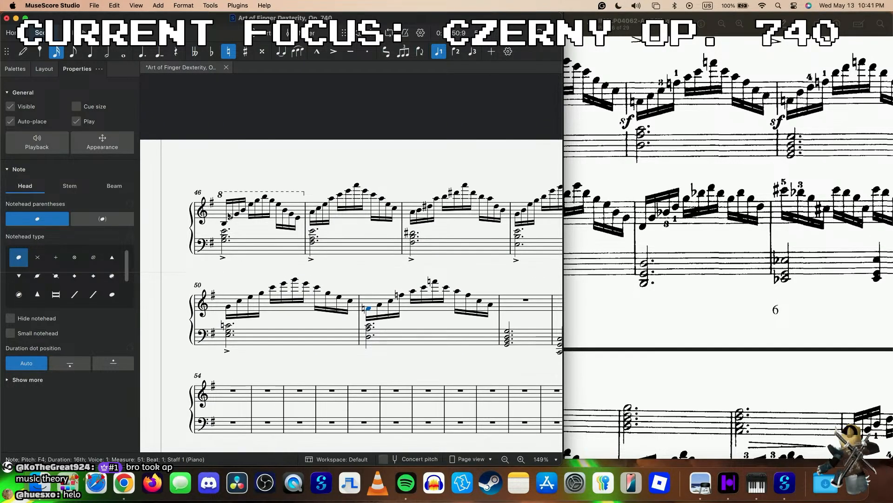
- Play back from the first treble note of measure 46 through measure 51, following along in the score
click(225, 223)
key(space)
scroll(317, 278, right, 3)
scroll(317, 278, right, 2)
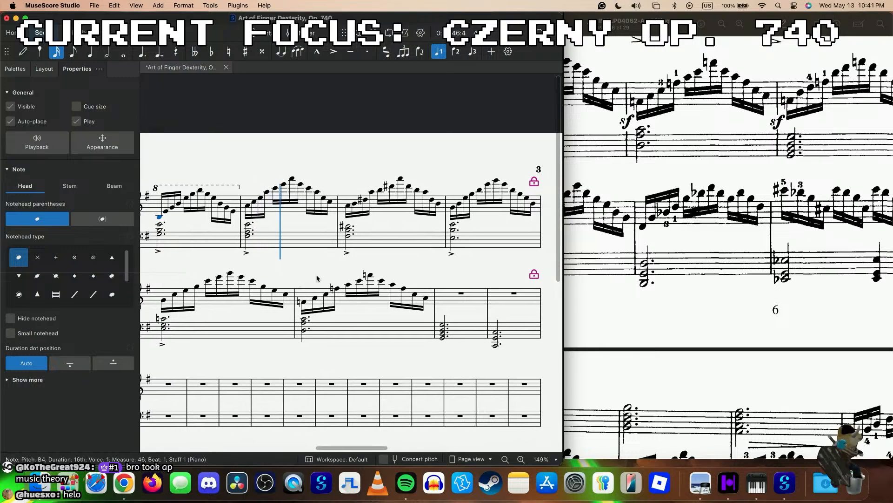
scroll(353, 271, left, 2)
scroll(353, 271, down, 1)
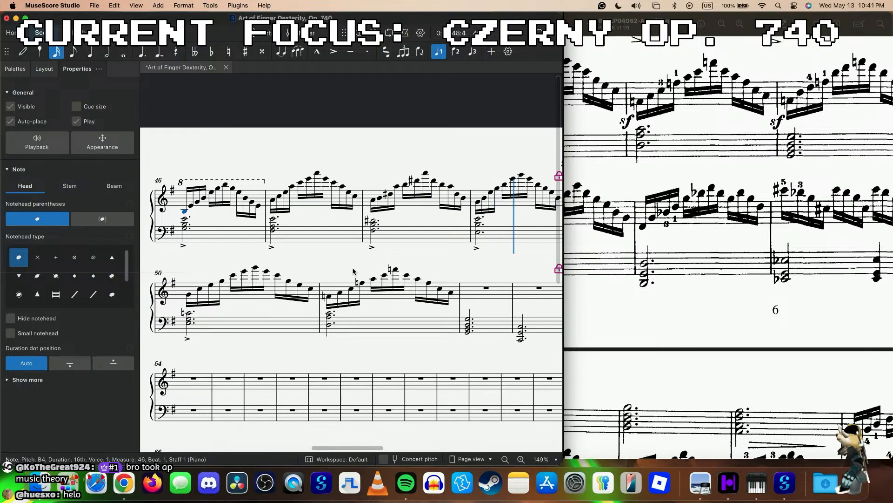
scroll(353, 270, right, 3)
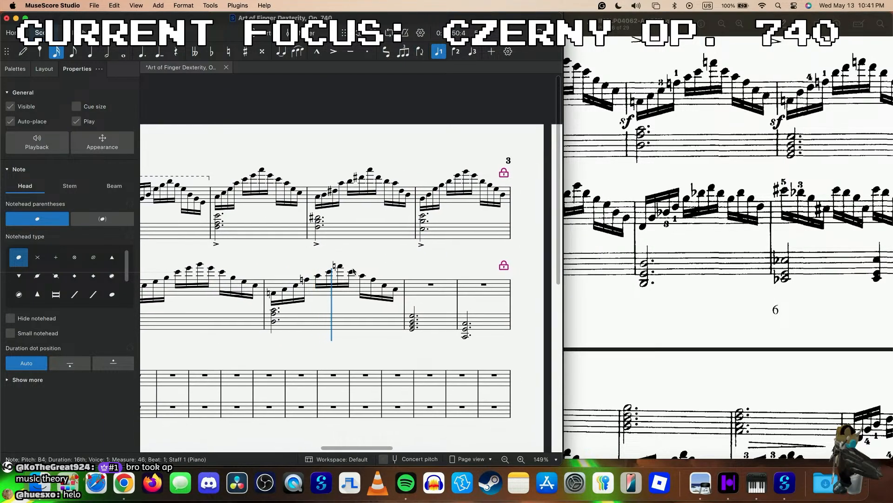
scroll(737, 214, right, 3)
key(space)
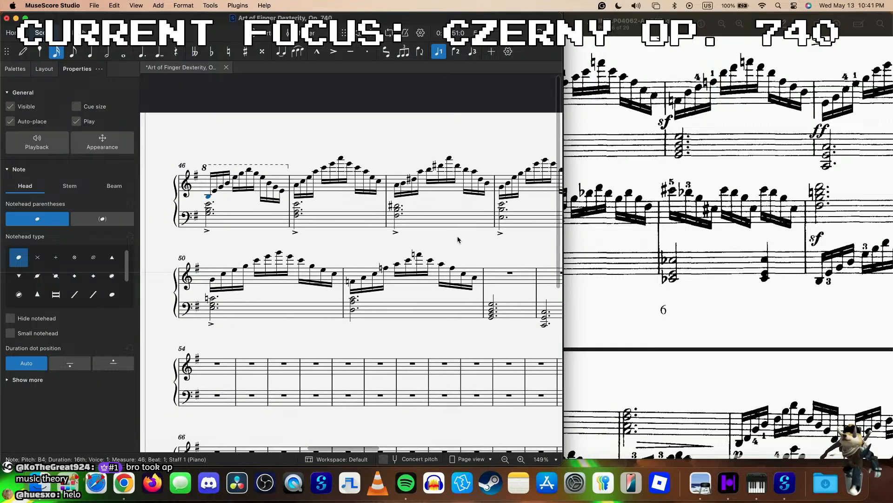
- Add an sf dynamic to the first treble note of measure 51, and play back from the first treble note of measure 50
click(374, 276)
click(15, 69)
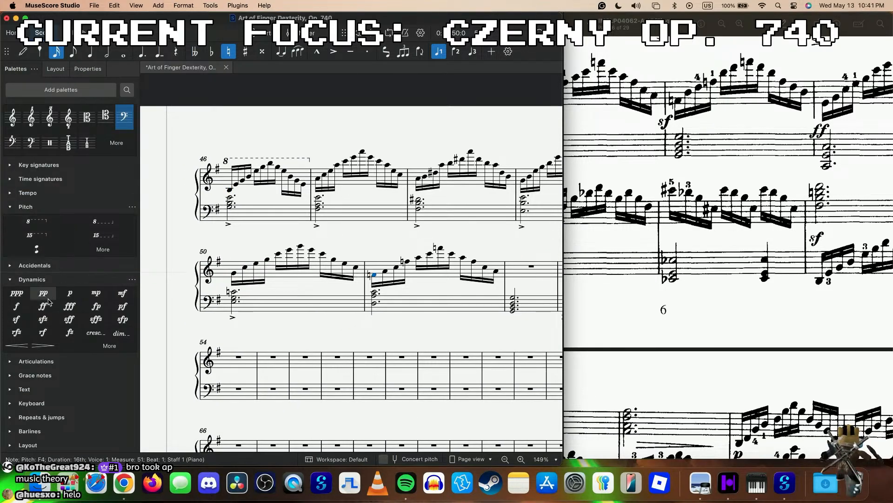
click(15, 320)
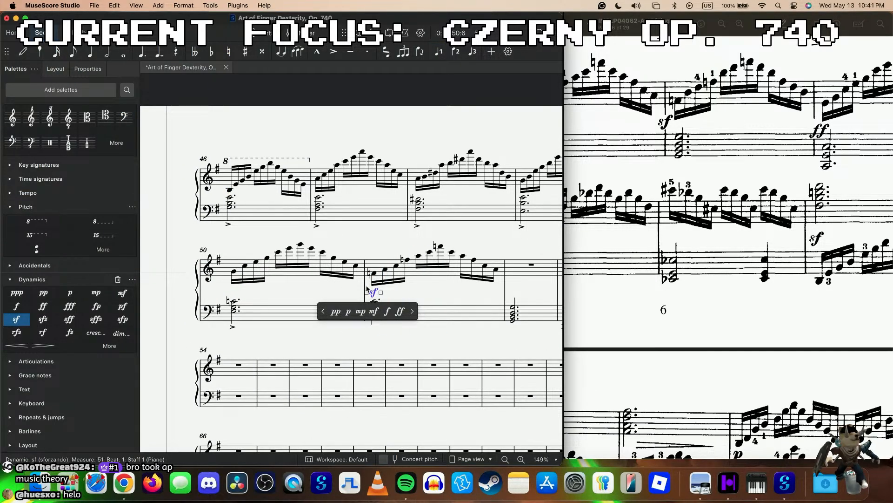
click(228, 272)
key(space)
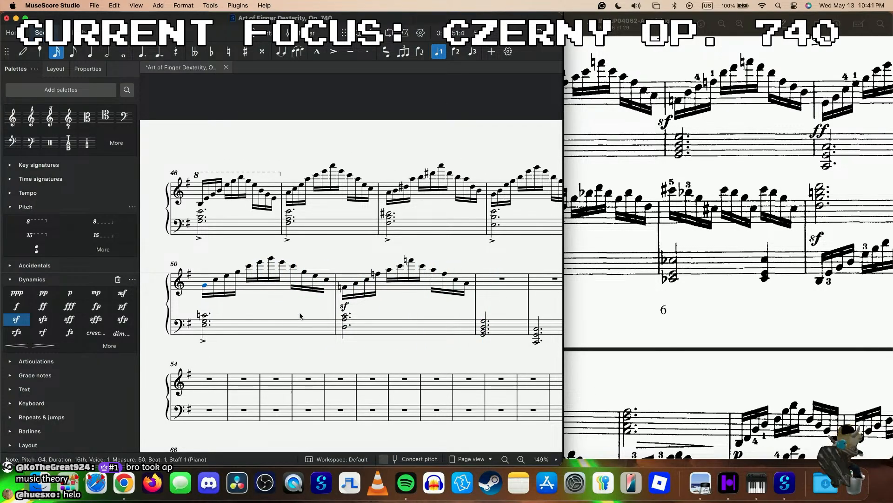
- Show the properties of measure 51's sf dynamic, and play back from the first treble note of measure 50
scroll(732, 235, down, 5)
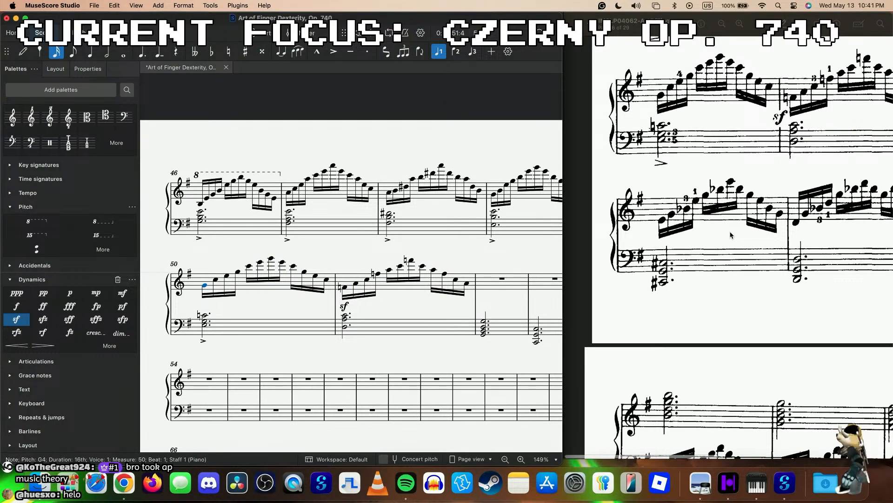
scroll(338, 291, up, 5)
click(350, 321)
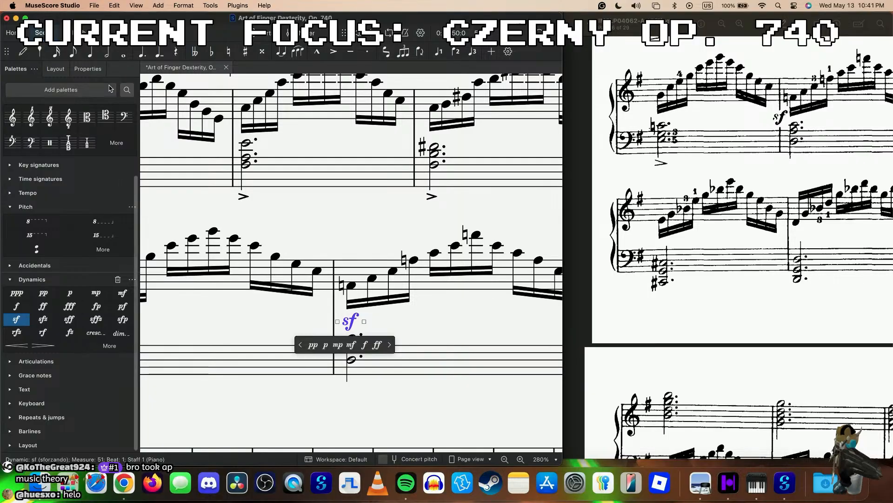
click(77, 68)
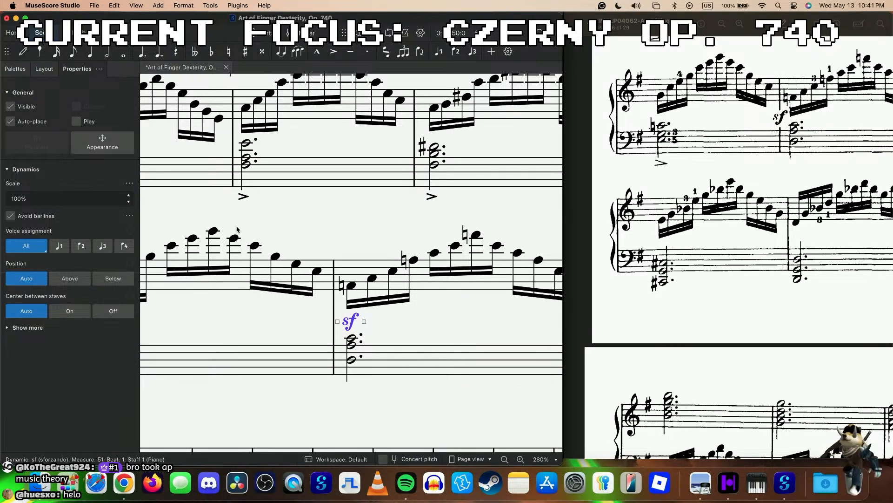
scroll(237, 229, up, 5)
key(super+Left)
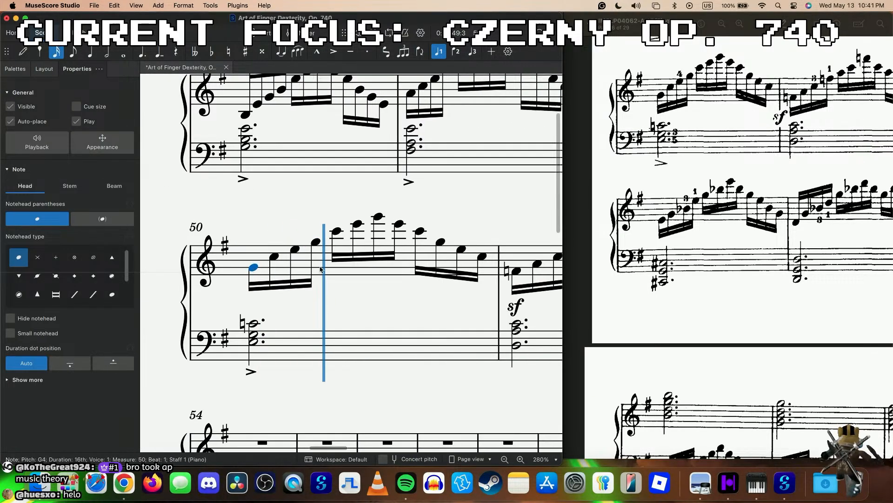
scroll(320, 269, down, 2)
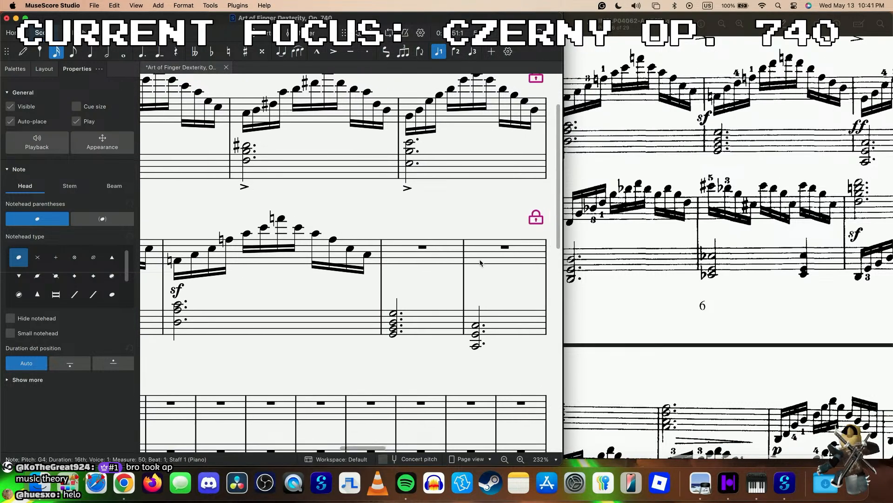
- Repeat measure 51's treble run with its sf dynamic into measure 52, and play back from measure 50's first treble note
click(277, 265)
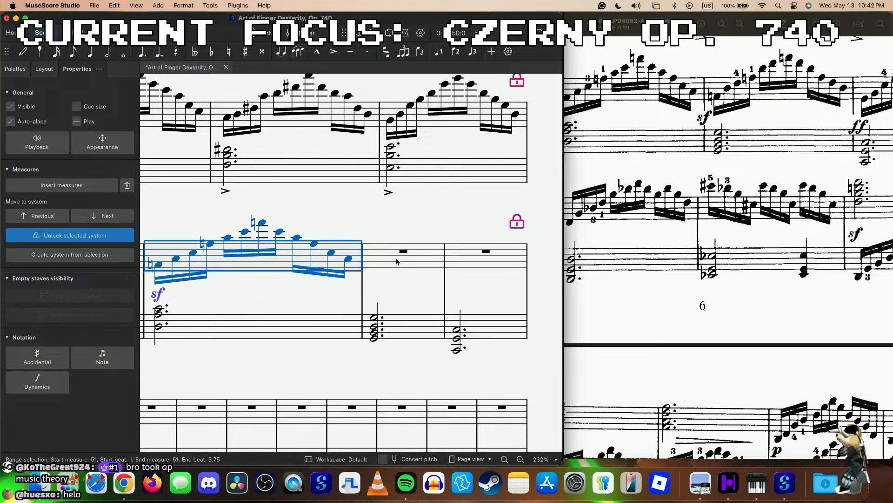
key(r)
scroll(527, 304, down, 5)
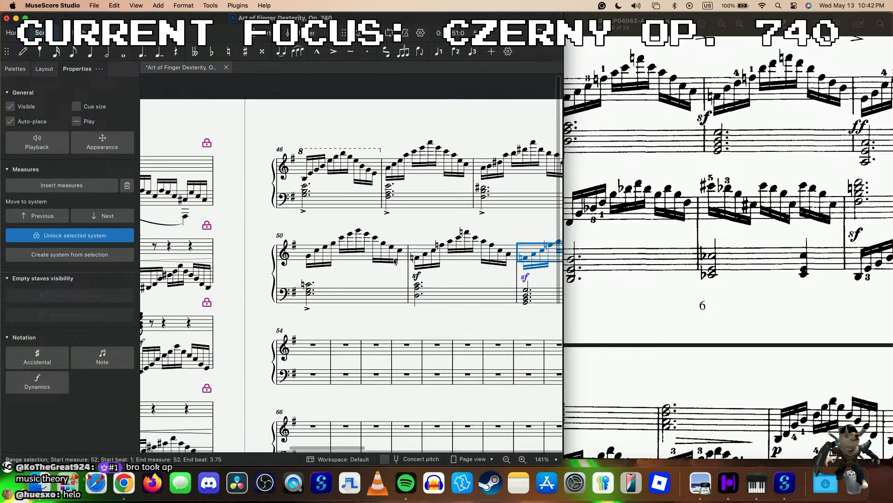
click(525, 278)
click(307, 257)
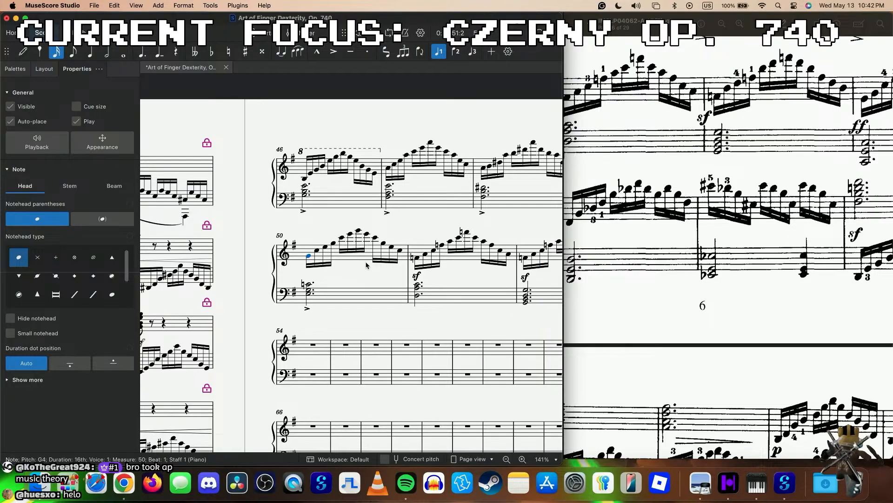
scroll(366, 266, up, 7)
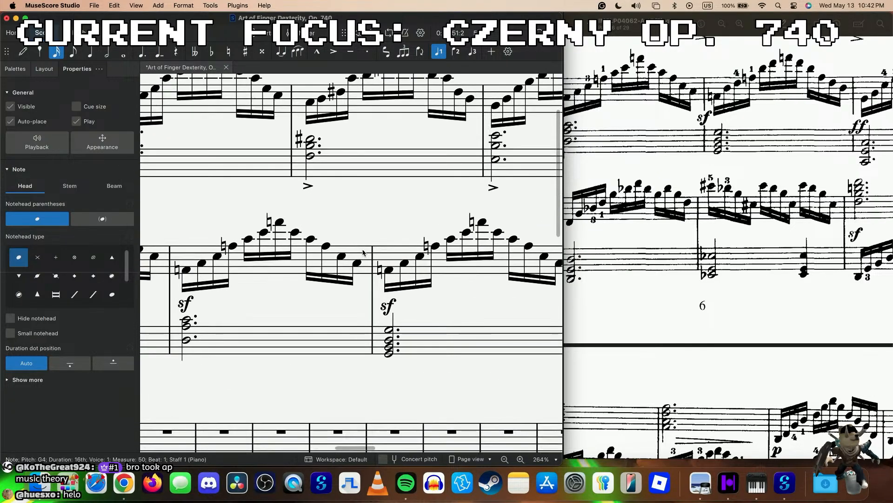
- In measure 52's treble run, raise every A to B and every C to D, keeping the F naturals
click(403, 263)
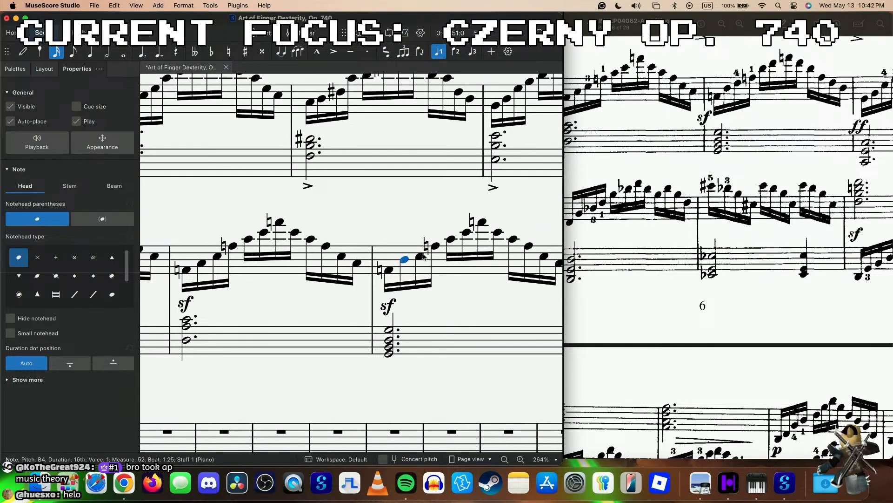
key(Up)
key(Up)
click(452, 238)
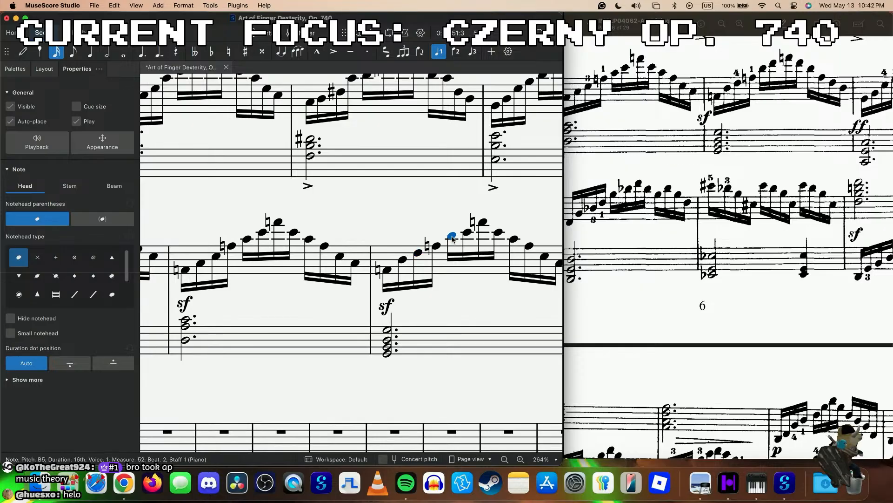
click(465, 231)
scroll(465, 232, right, 3)
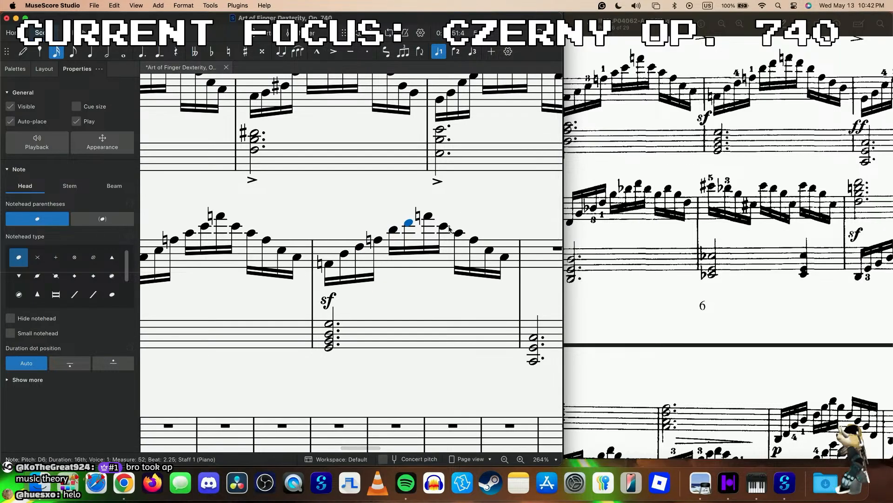
click(456, 232)
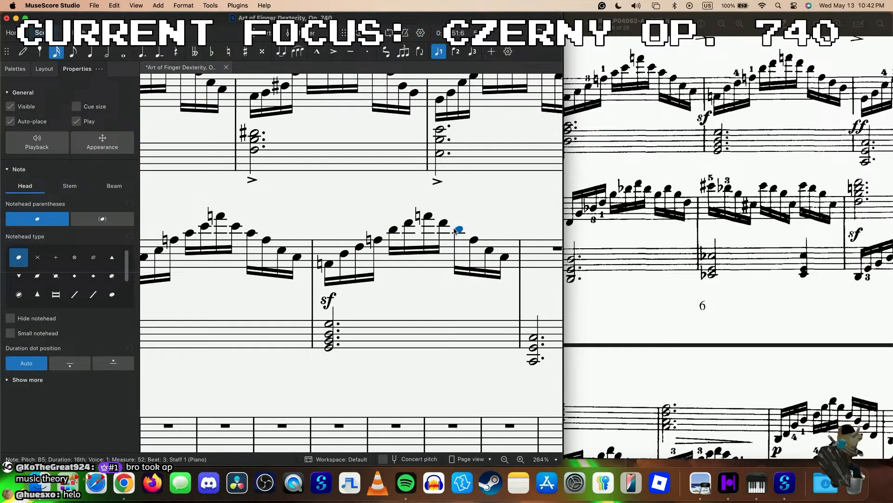
click(487, 249)
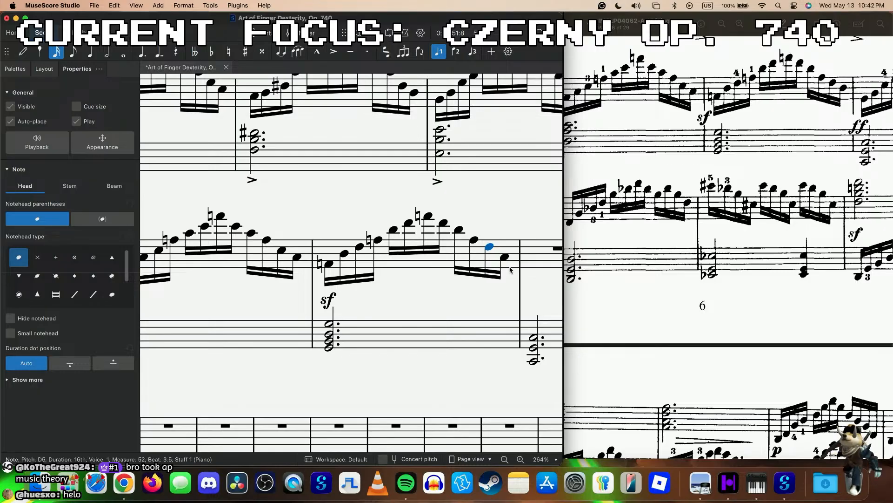
key(Up)
key(Up)
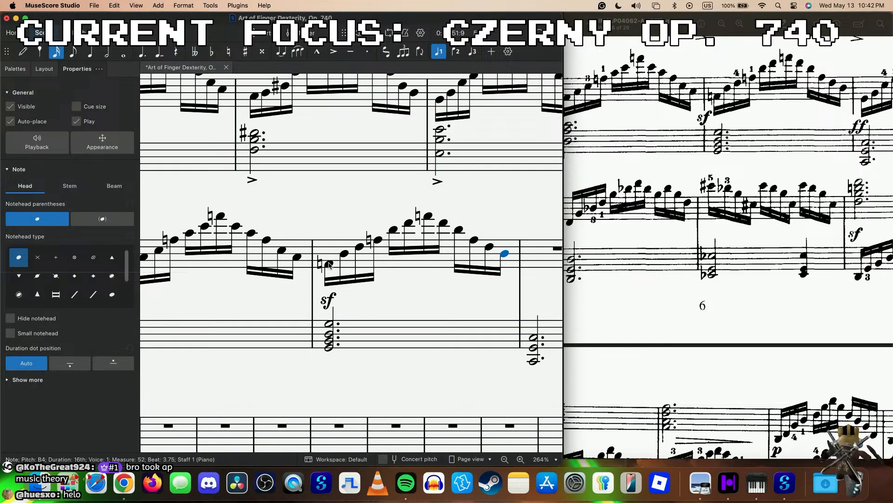
- Play back measure 52 from its first treble note, and replay from the first treble note of measure 51
click(329, 265)
key(space)
key(space)
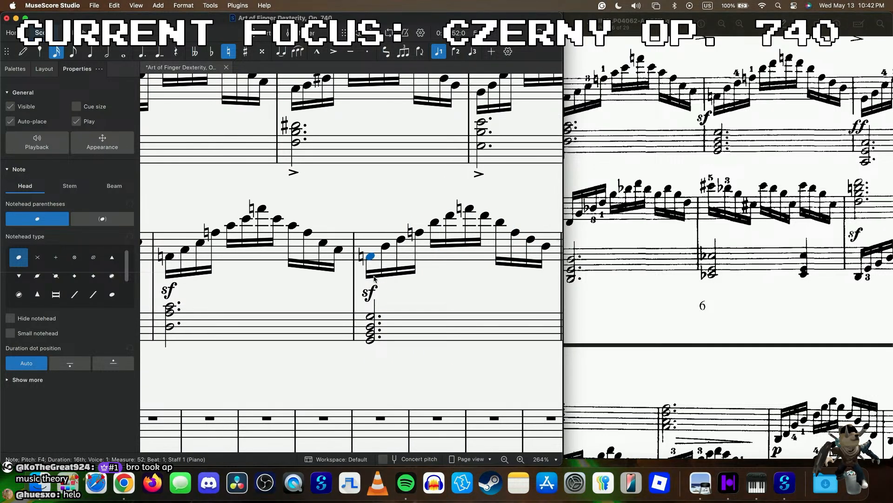
key(space)
click(381, 249)
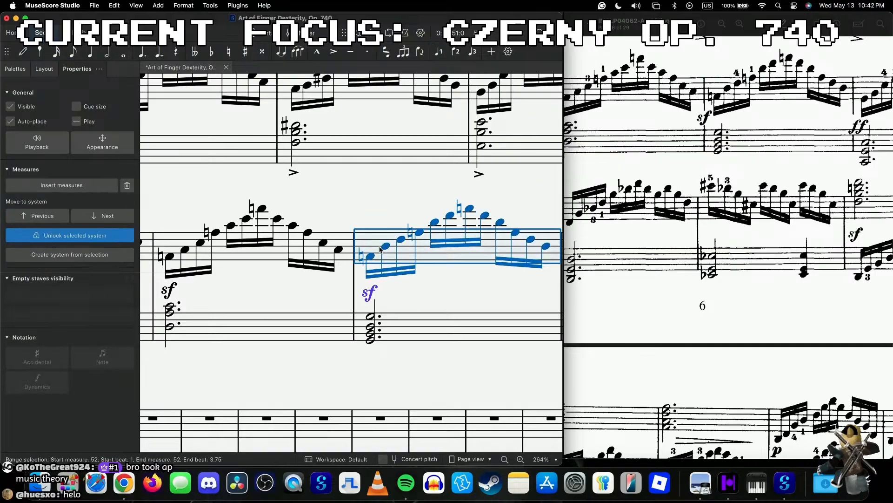
click(170, 256)
key(space)
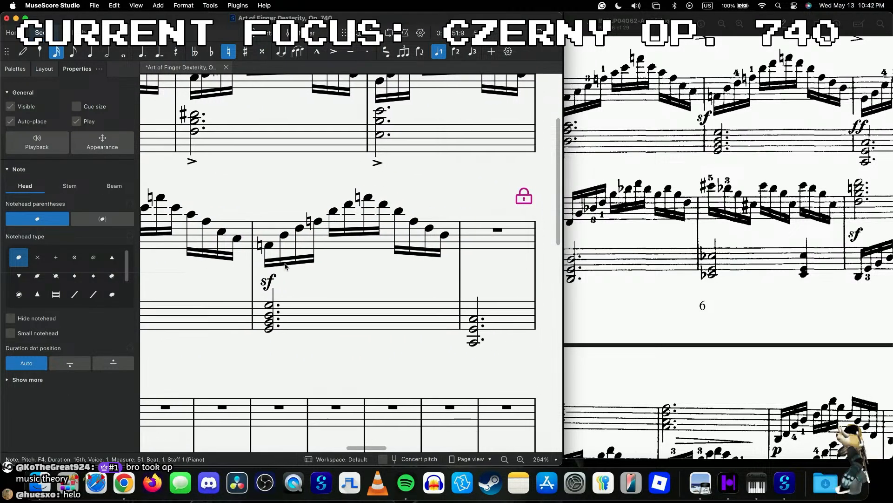
key(space)
- Enter the sixteenth-note run E4, G4, C5, E5, G5, C6, E6, C6, G5, E5, C5, G4 in measure 53's treble staff
scroll(704, 254, right, 2)
key(n)
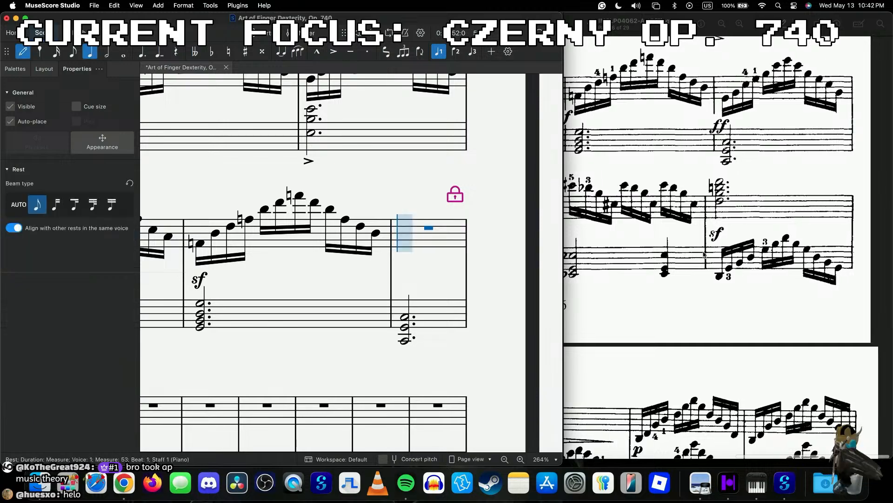
key(3)
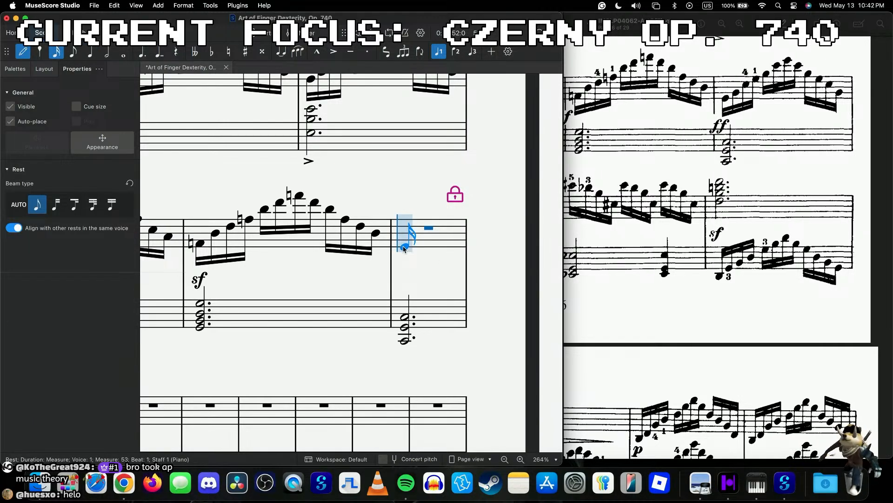
key(e)
key(g)
key(c)
key(e)
key(g)
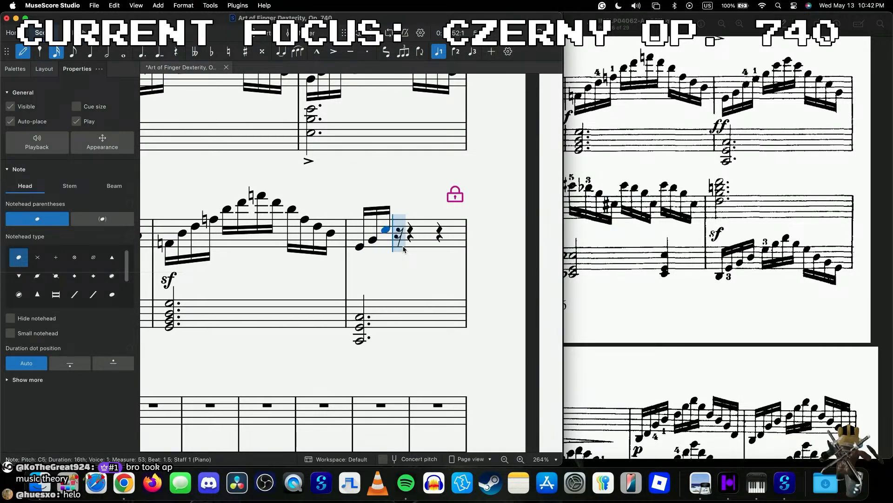
key(c)
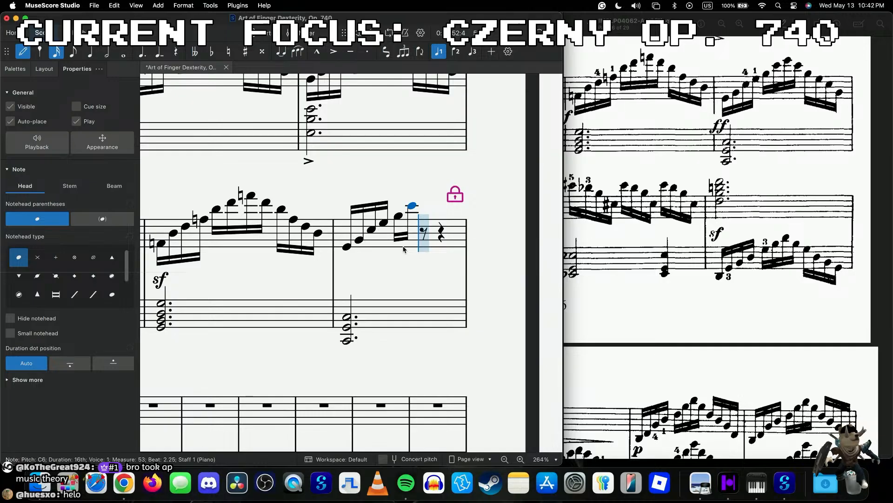
key(e)
key(c)
key(g)
key(e)
key(c)
key(g)
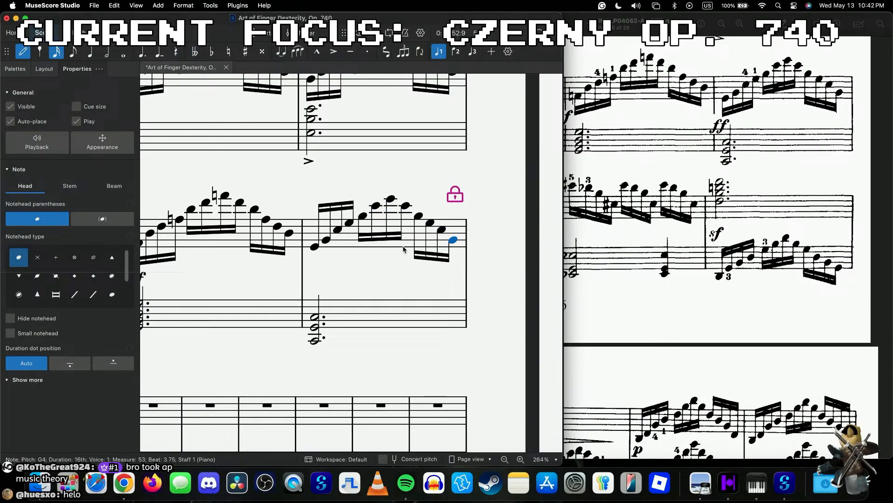
key(Escape)
- Play back measure 53, and set the beam direction of its first four-note treble group to down
click(320, 248)
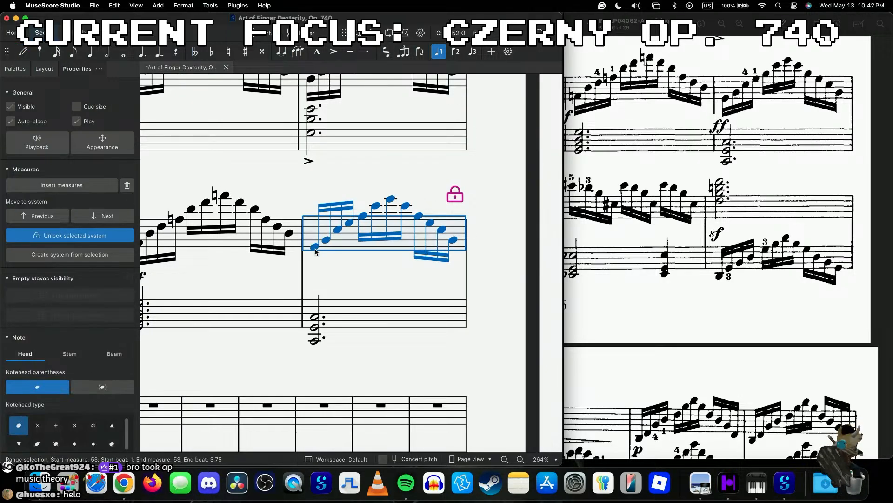
key(space)
click(335, 205)
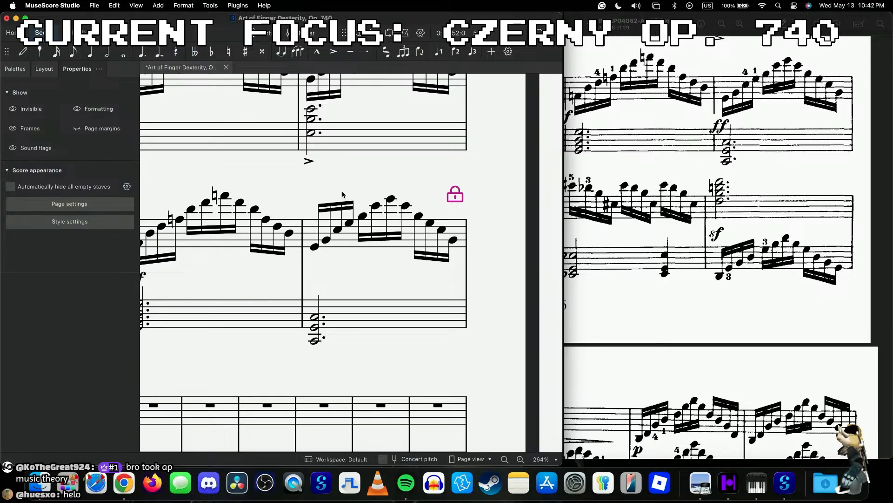
click(70, 293)
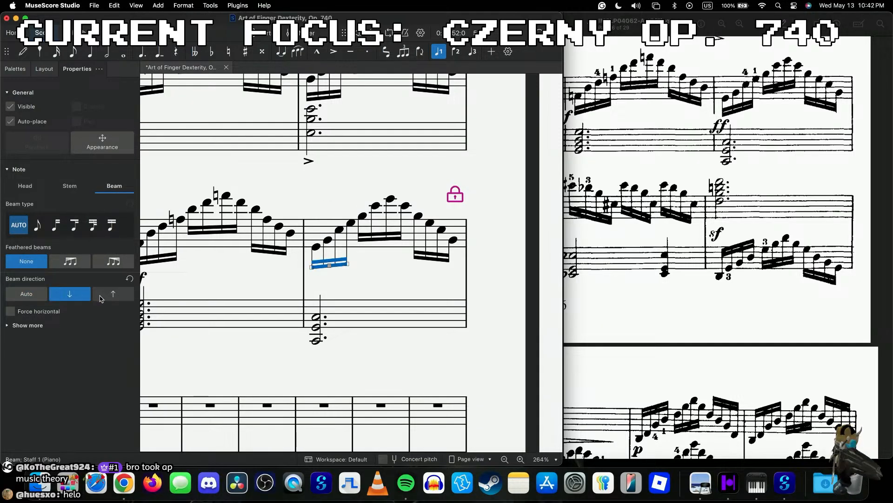
- Add an ff dynamic to the first treble note of measure 53 and show its properties
scroll(305, 292, left, 5)
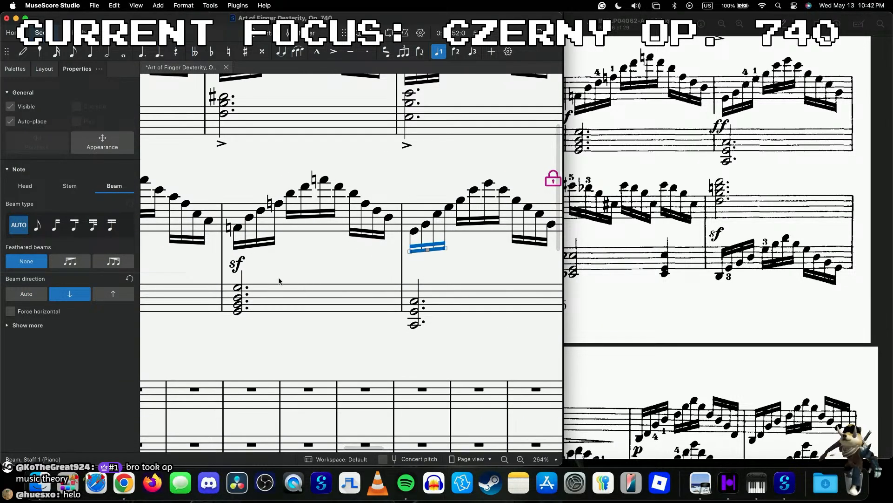
click(414, 231)
click(16, 69)
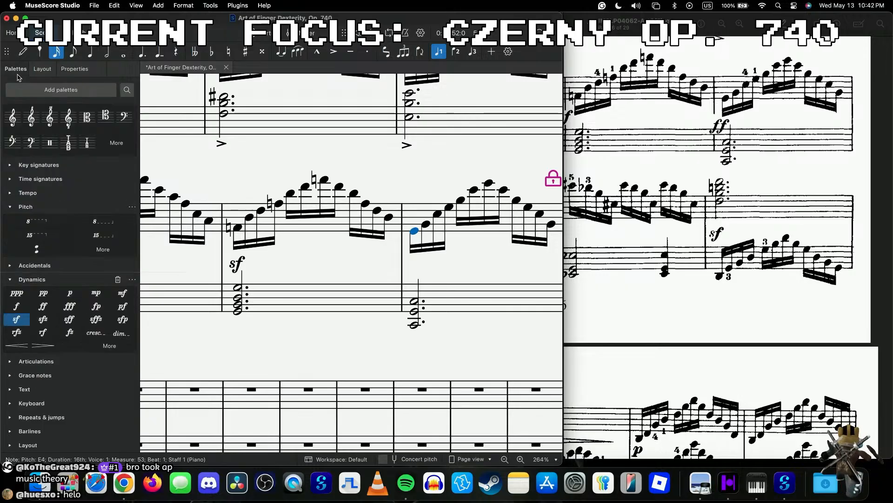
click(43, 307)
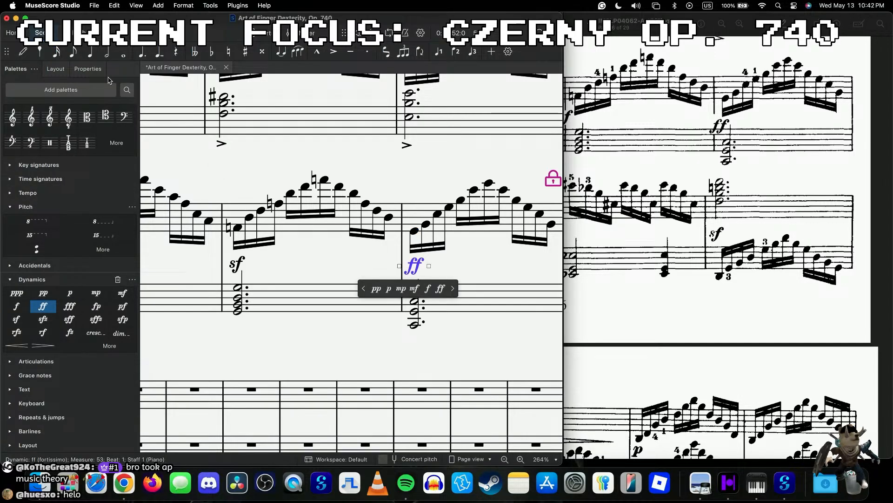
click(88, 68)
- Play back from the first treble note of measure 50 through measure 53
scroll(259, 314, down, 5)
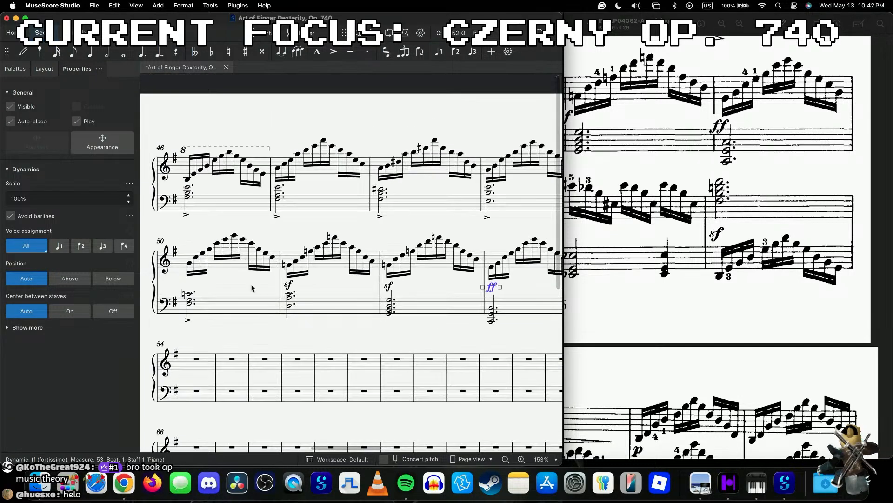
click(229, 259)
key(space)
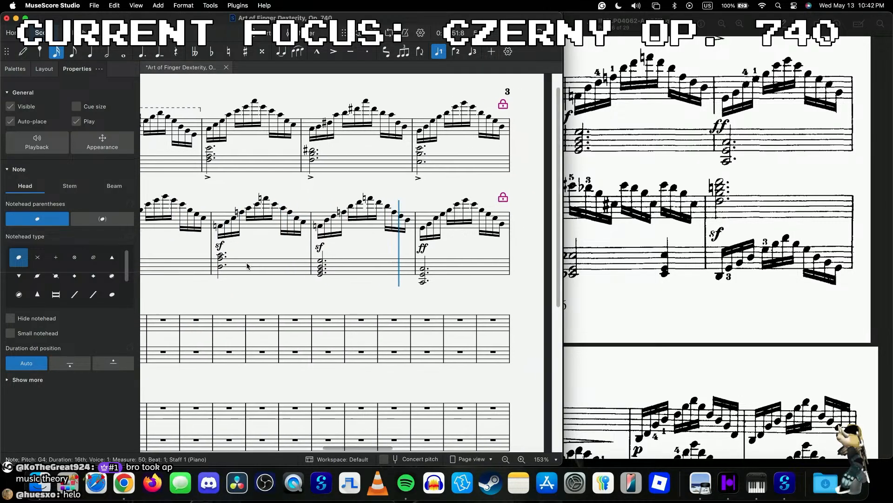
key(space)
- Enter the sixteenth-note run E4, G4, B♭4, E5, G5, B♭5, E6, B♭5, G5, E5, B♭4, G4 in measure 54's treble staff and play it back
scroll(749, 202, up, 3)
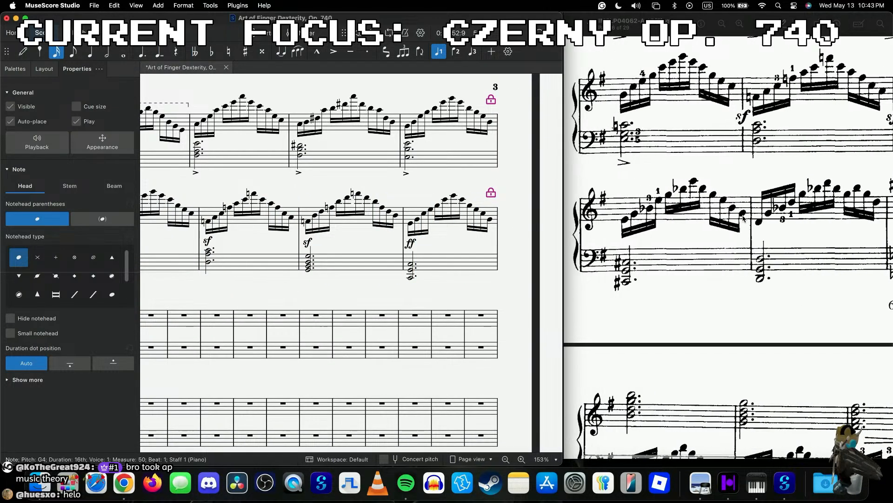
scroll(749, 201, right, 2)
scroll(749, 202, down, 10)
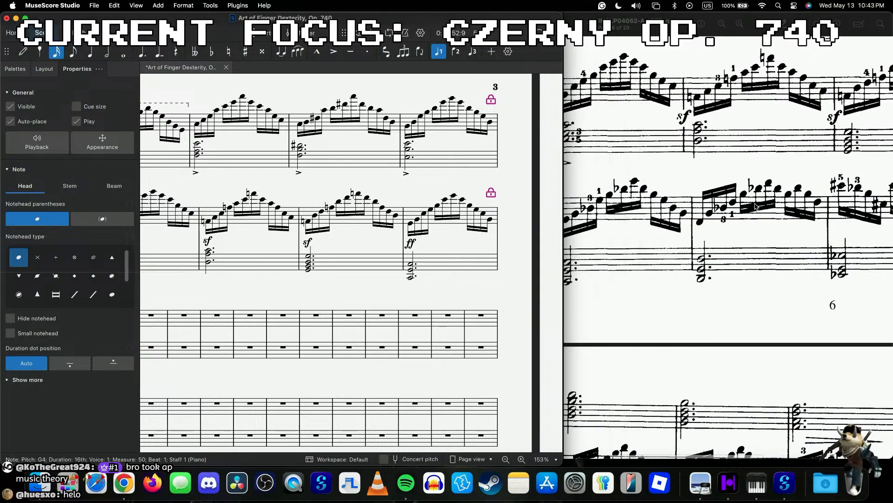
scroll(424, 258, up, 3)
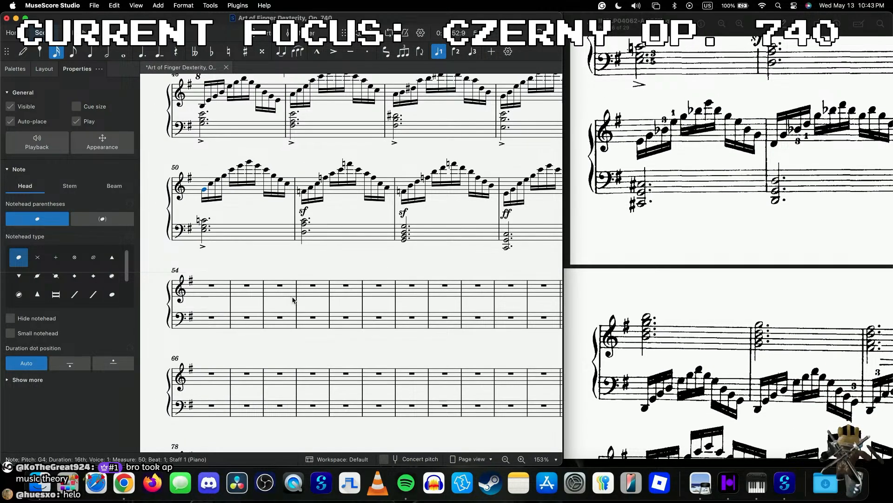
click(210, 288)
scroll(211, 289, up, 2)
key(n)
click(198, 300)
key(2)
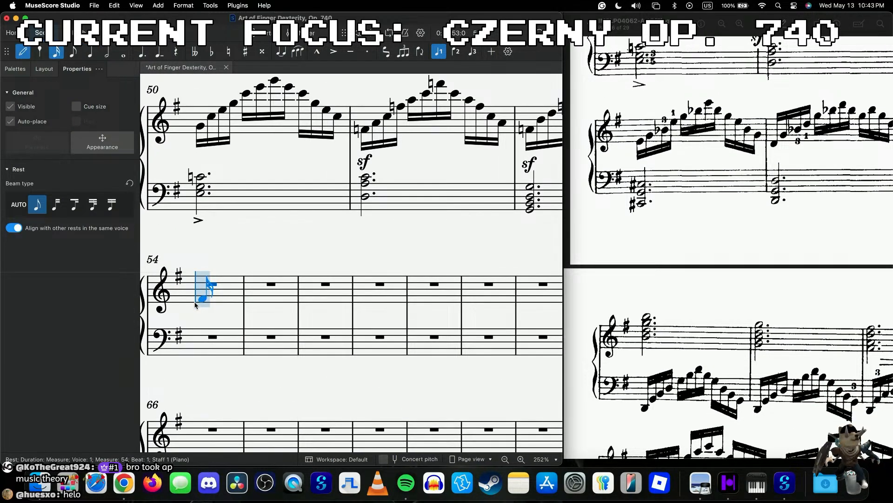
click(200, 303)
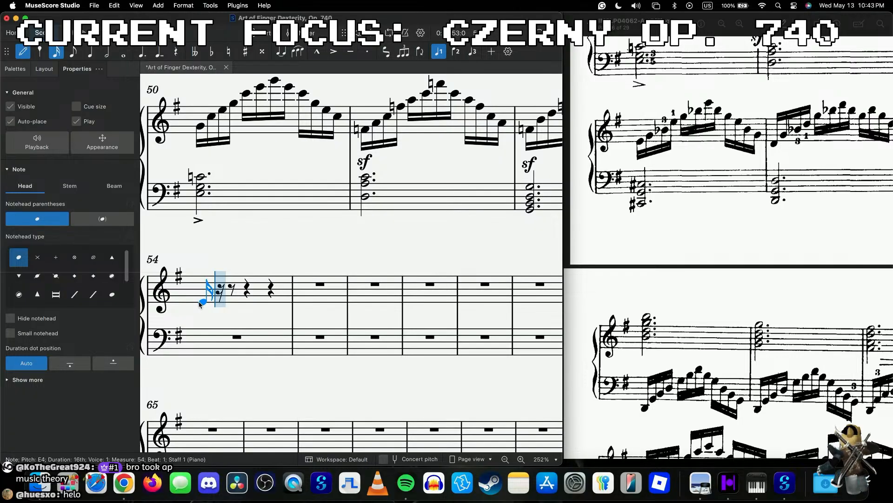
key(g)
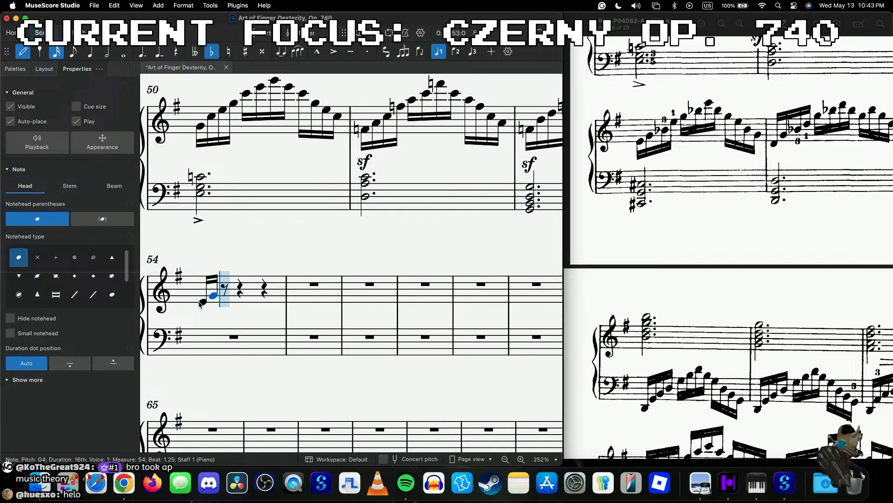
key(b)
key(d)
key(g)
key(minus)
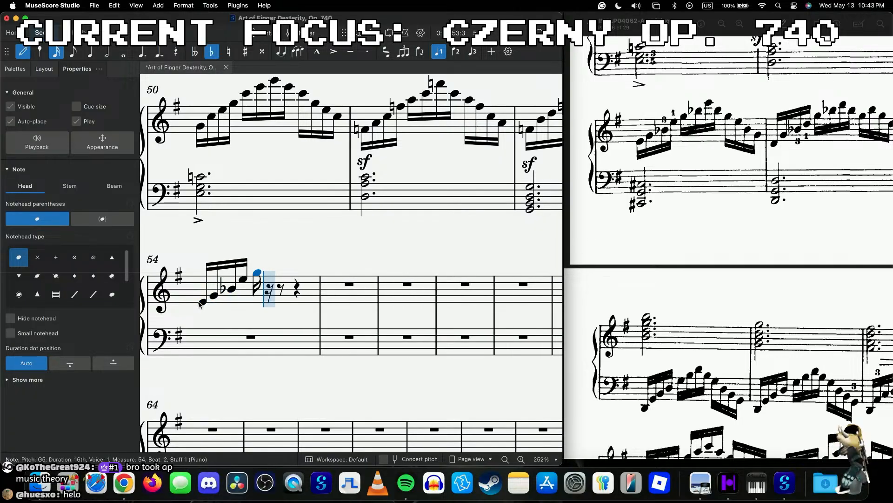
key(b)
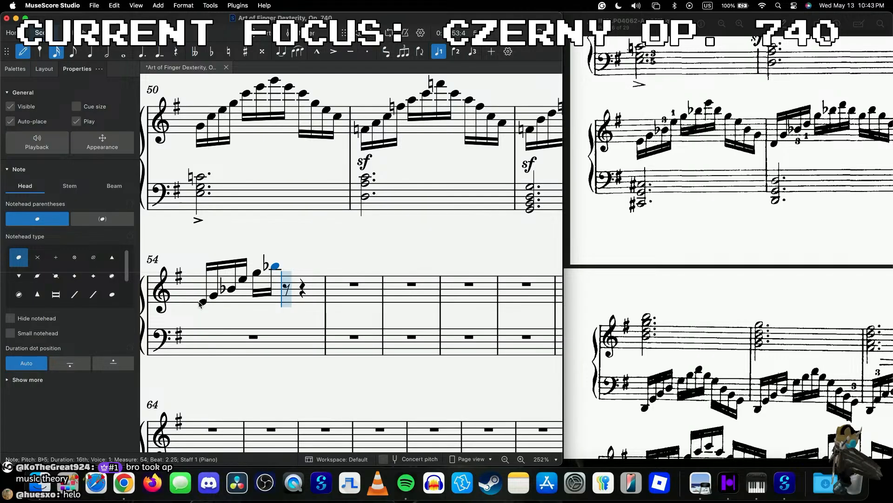
key(e)
key(b)
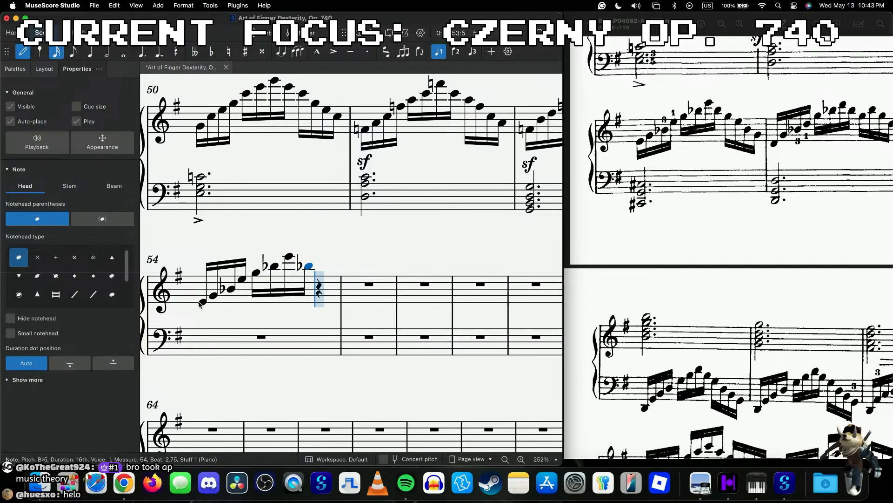
key(g)
key(e)
key(b)
key(g)
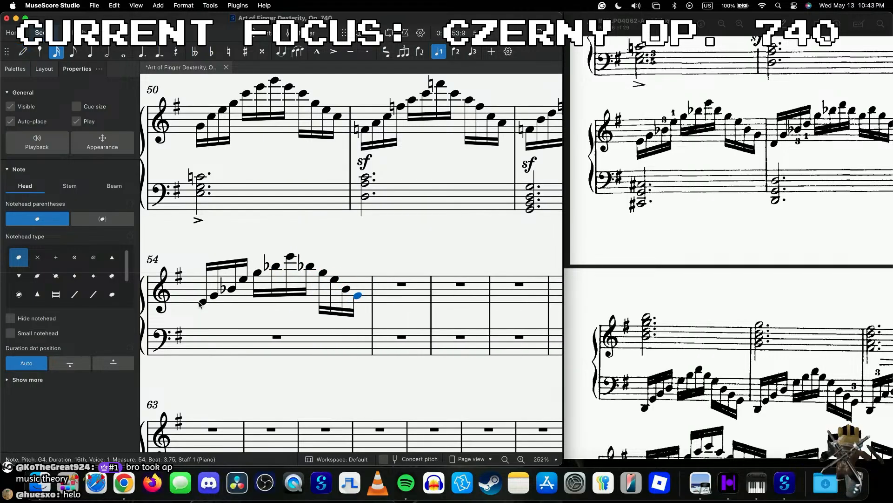
key(Escape)
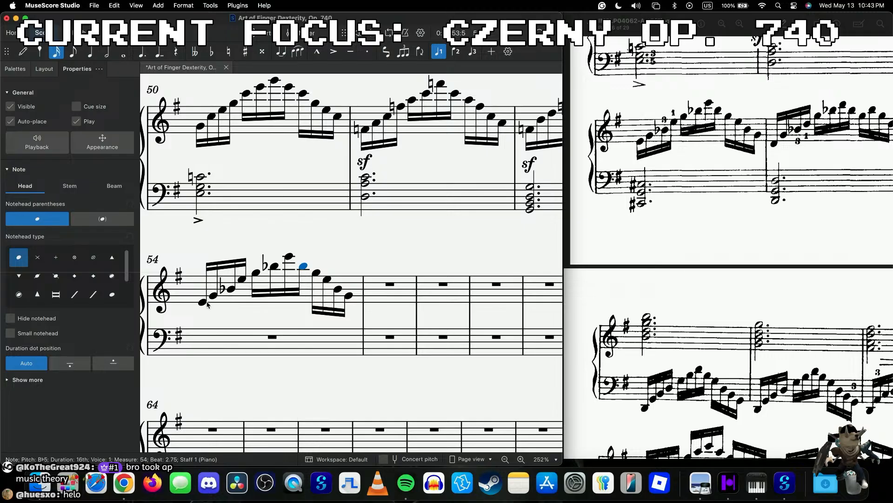
click(204, 303)
key(space)
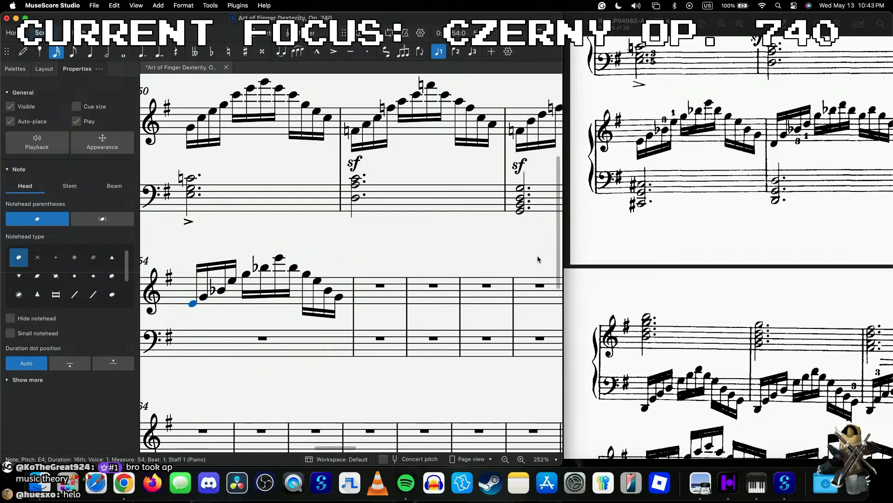
- Enter the sixteenth-note run D4, G4, B♭4, D5, G5, B♭5, D6, B♭5, G5, D5, B♭4, G4 in measure 55's treble staff
click(337, 298)
key(n)
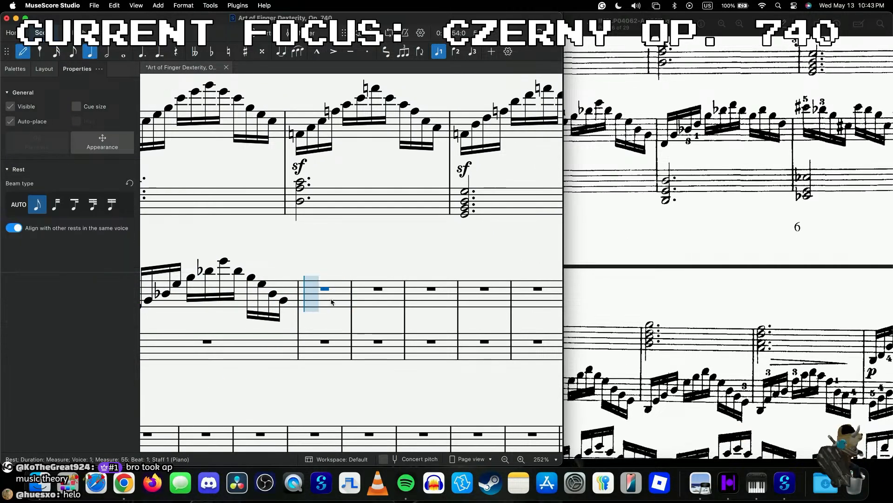
click(312, 309)
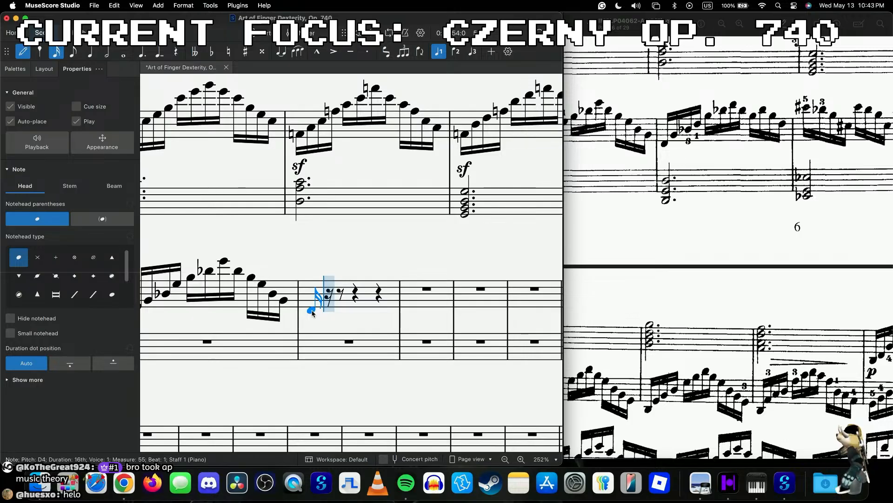
key(g)
key(b)
key(Down)
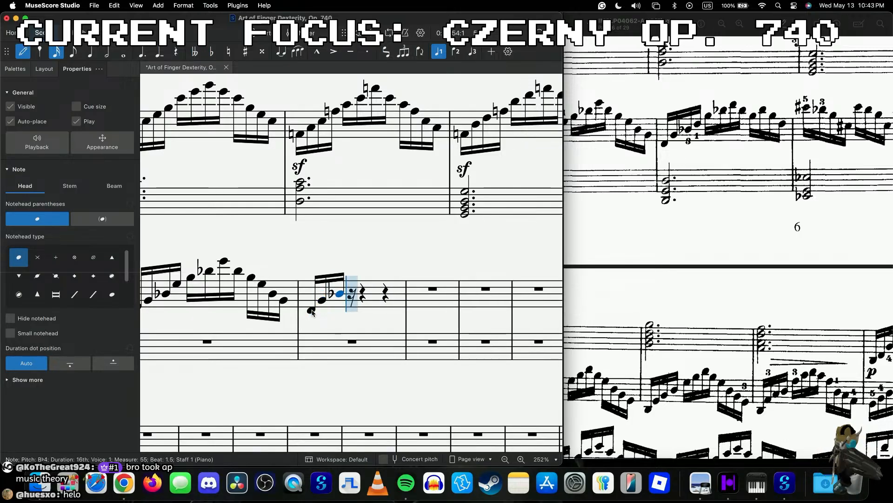
key(d)
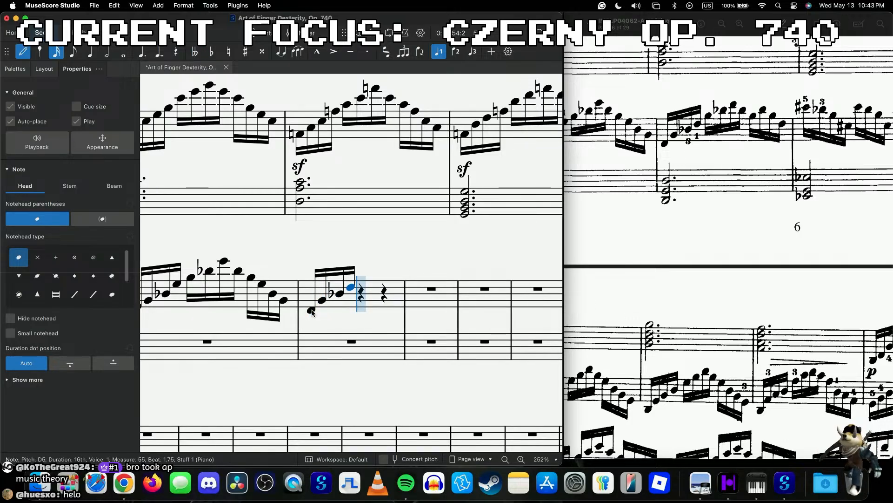
key(g)
key(b)
key(Down)
key(d)
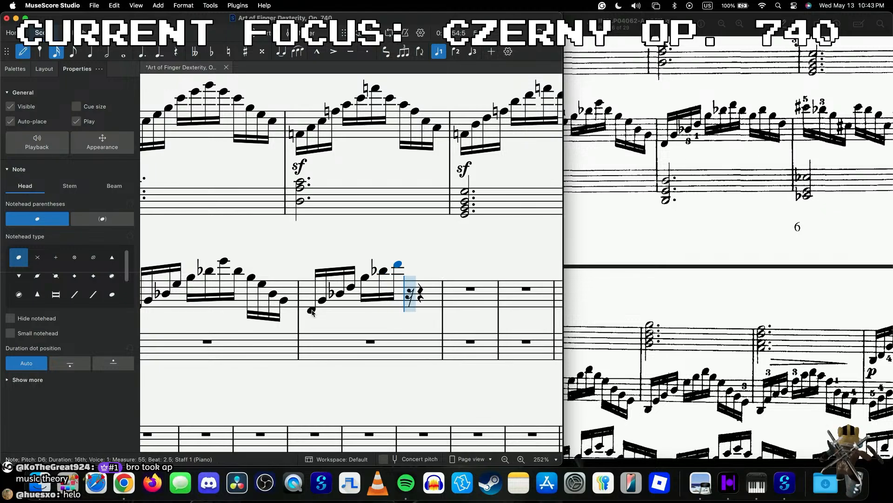
key(b)
key(g)
key(d)
key(b)
key(g)
key(Escape)
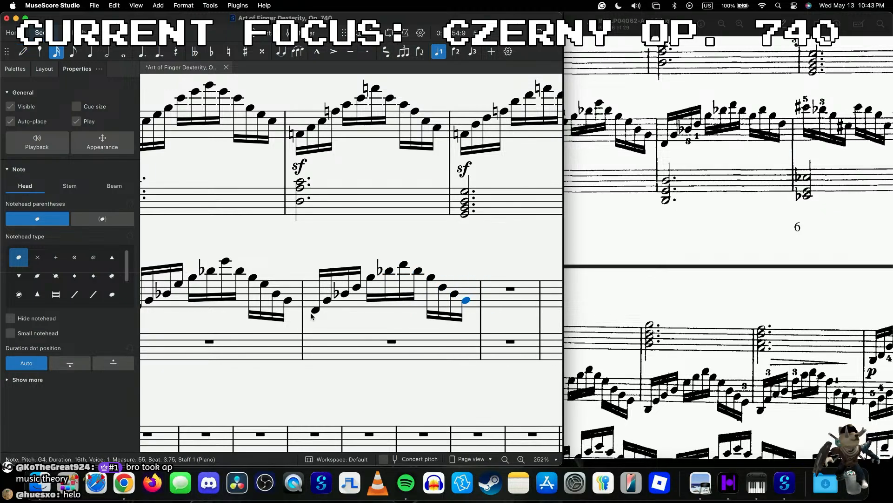
- Play back measure 55 and correct the last three notes of its treble run to B♭5, G5 and D5
key(space)
key(space)
scroll(330, 300, up, 5)
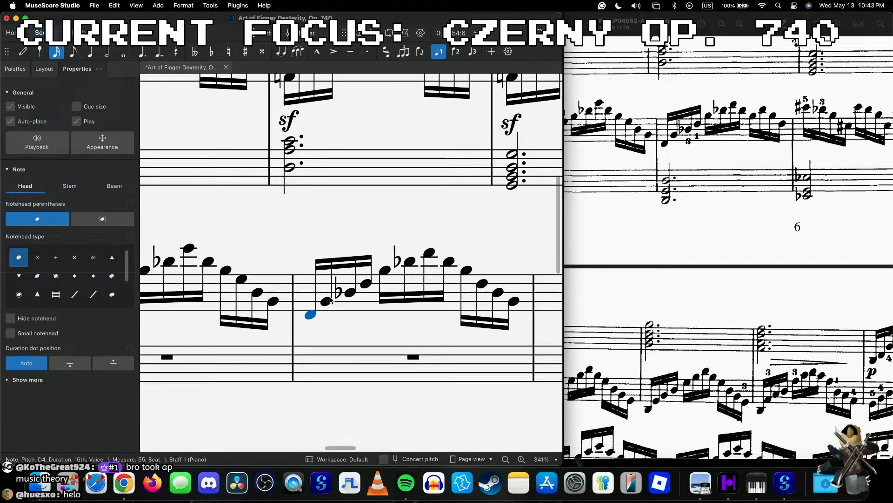
scroll(330, 300, right, 2)
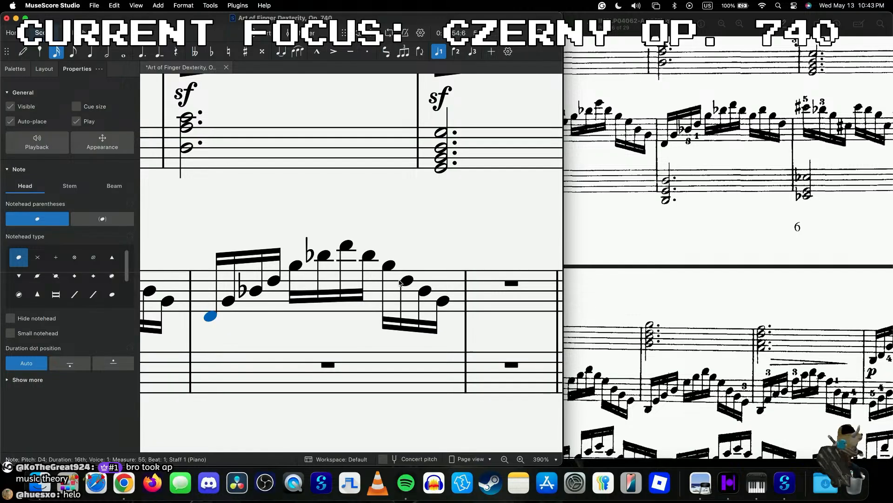
drag(400, 282, 409, 259)
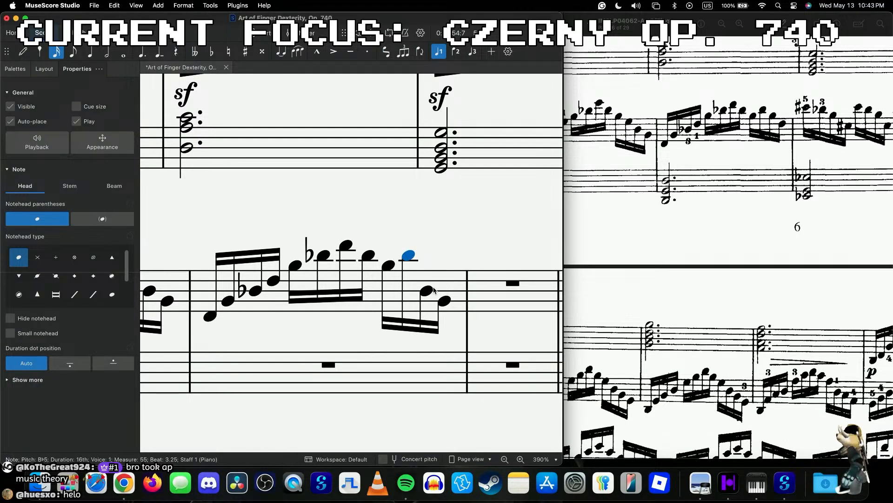
drag(432, 292, 445, 280)
click(208, 317)
key(space)
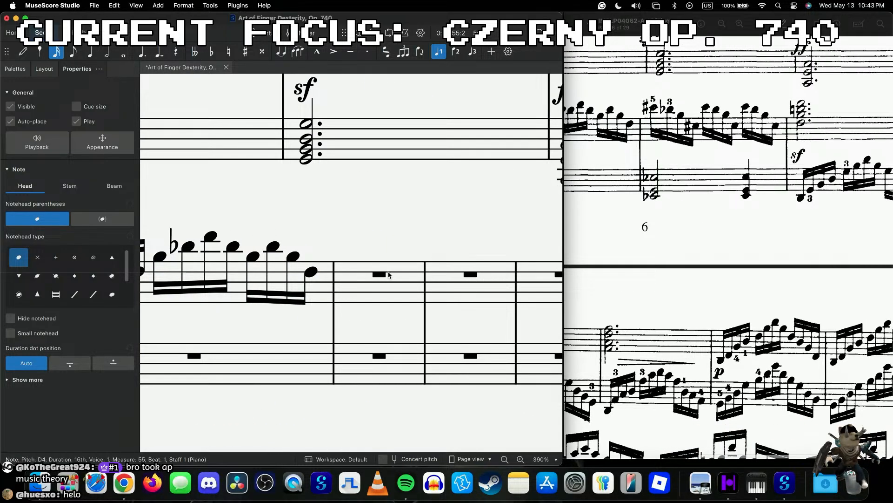
- Enter the sixteenth notes C♯6, B♭5, G5, C♯5 on beat 1 of measure 56's treble staff and repeat the group on beats 2 and 3
click(367, 282)
key(n)
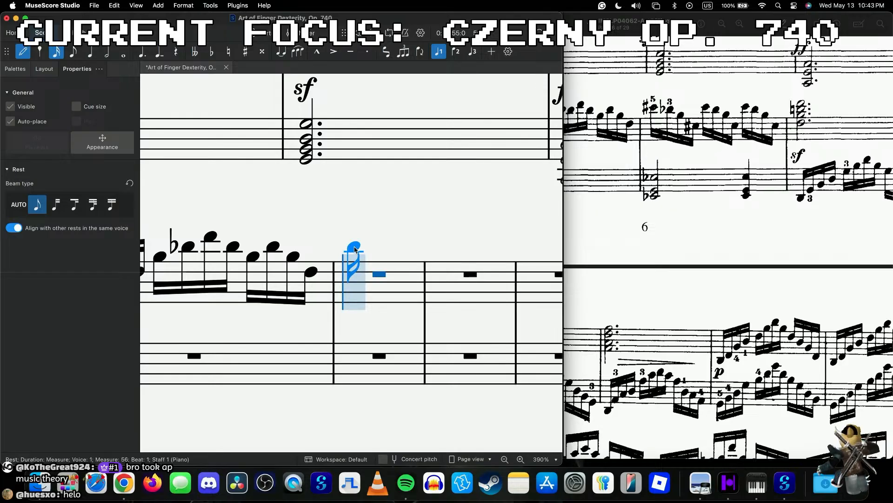
click(358, 244)
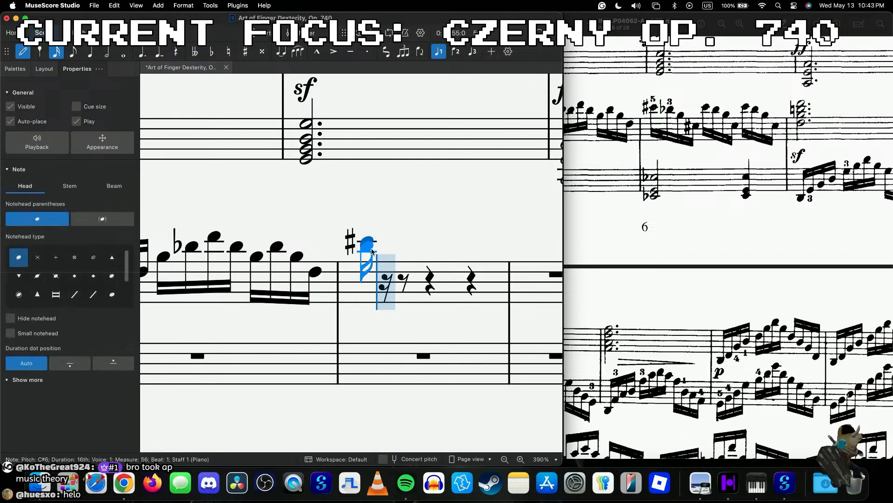
click(384, 248)
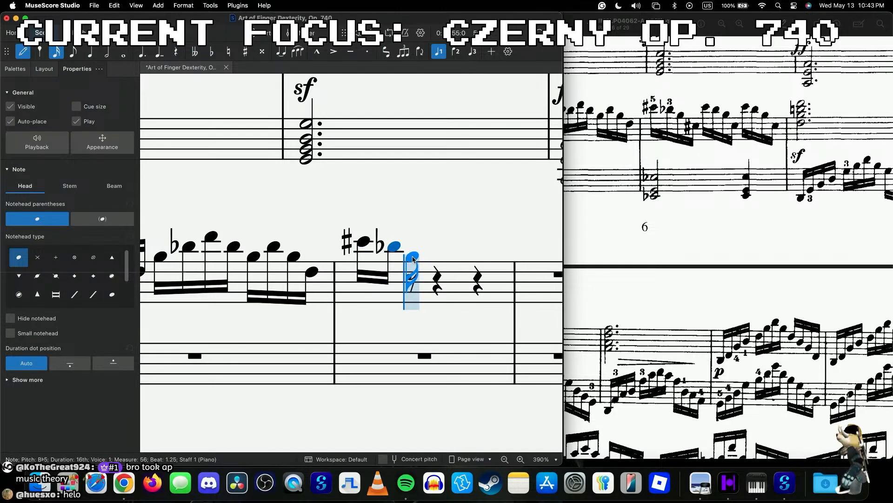
click(401, 256)
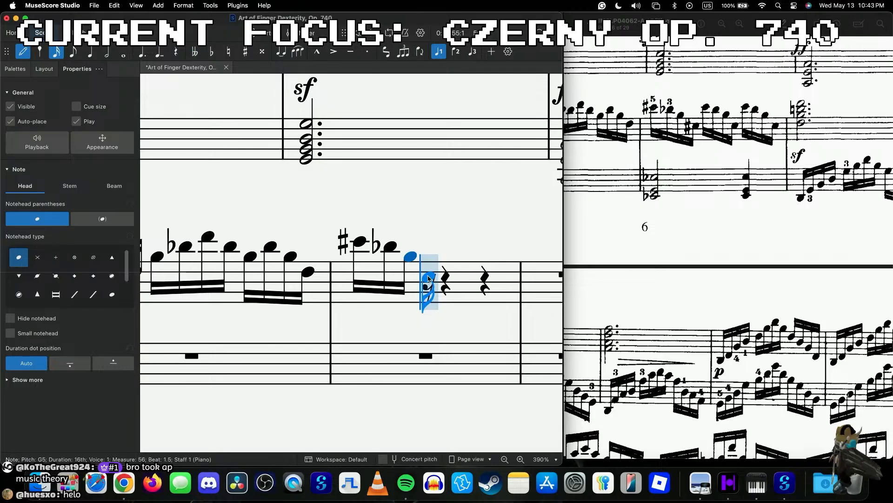
click(429, 278)
key(Escape)
click(445, 280)
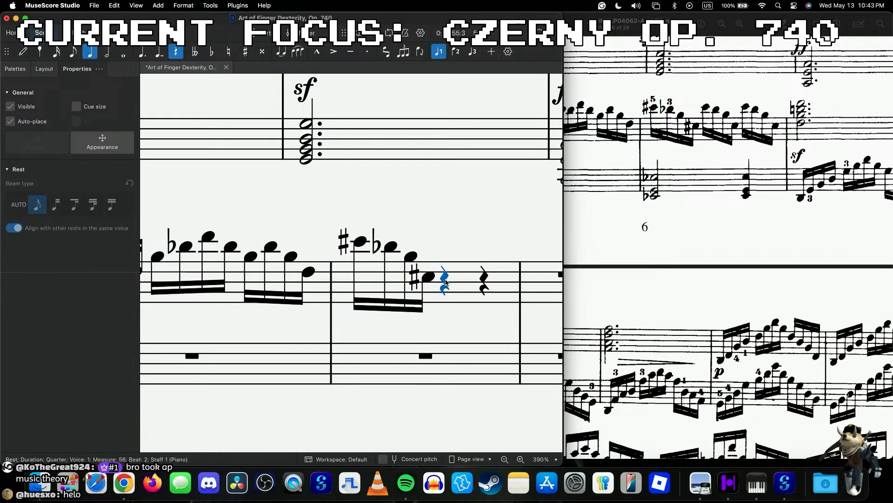
key(super+v)
scroll(433, 281, right, 3)
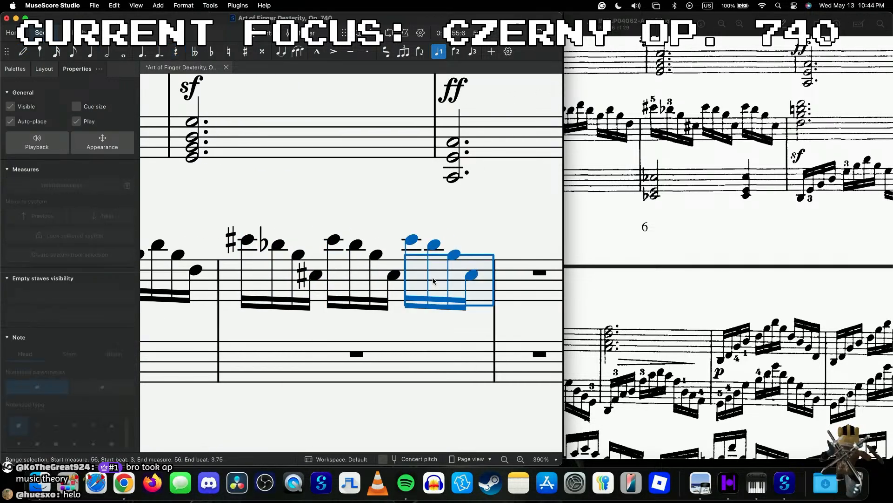
- Play back the treble run of measure 56 from its first note
scroll(433, 281, down, 5)
click(328, 262)
key(space)
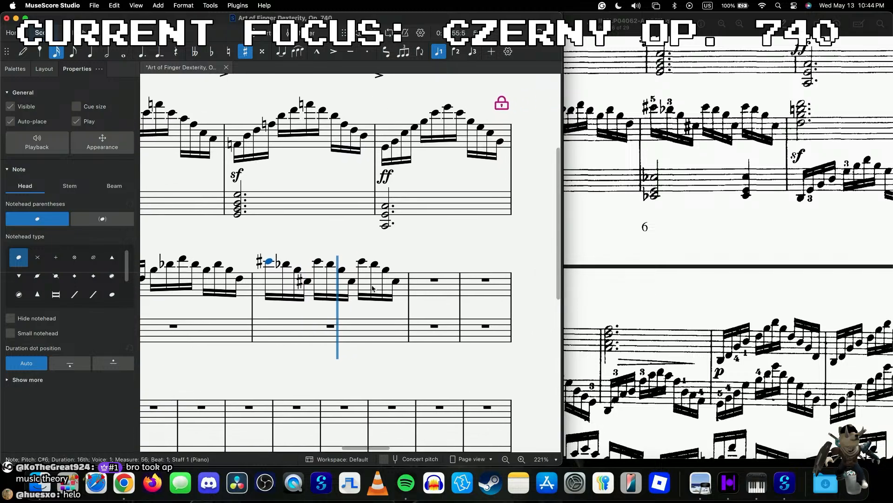
key(space)
- Add a system break after measure 57 and remove the misplaced break after measure 58
scroll(372, 289, right, 3)
click(378, 286)
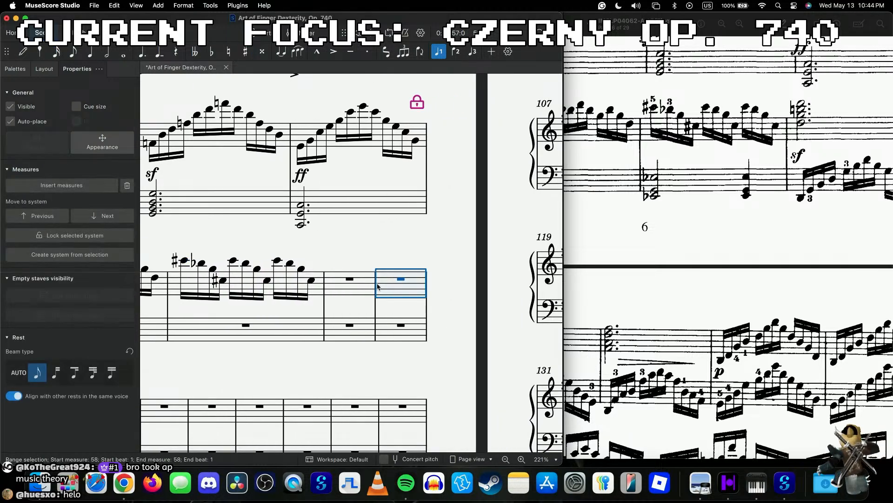
key(Return)
click(367, 283)
key(Return)
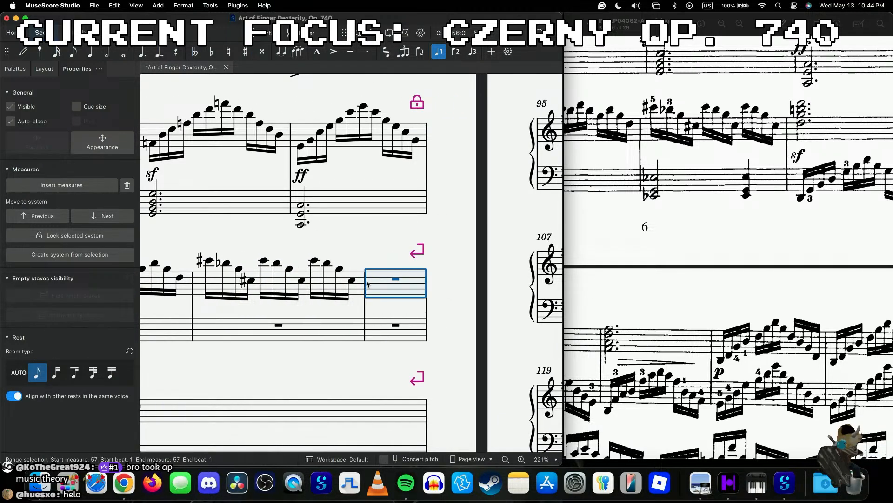
click(417, 252)
key(Delete)
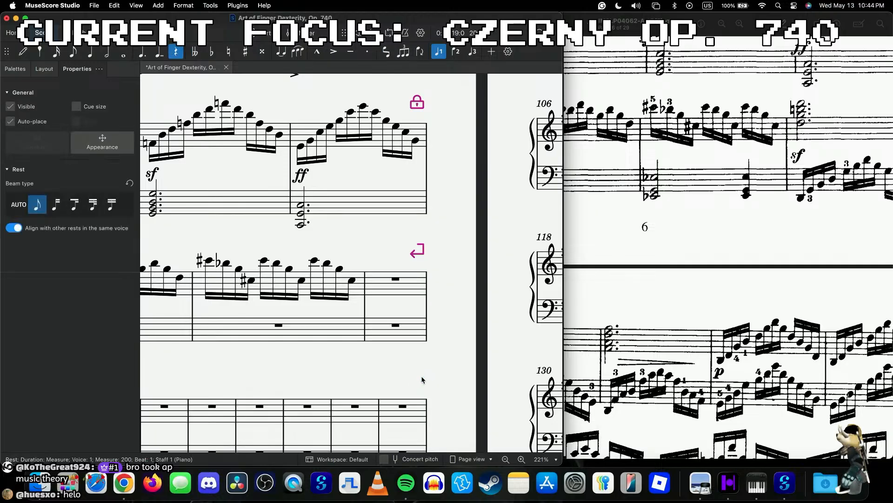
- Lock the system holding measures 54 to 57 and play back from the first treble note of measure 55
scroll(422, 378, up, 3)
scroll(423, 379, down, 4)
click(461, 349)
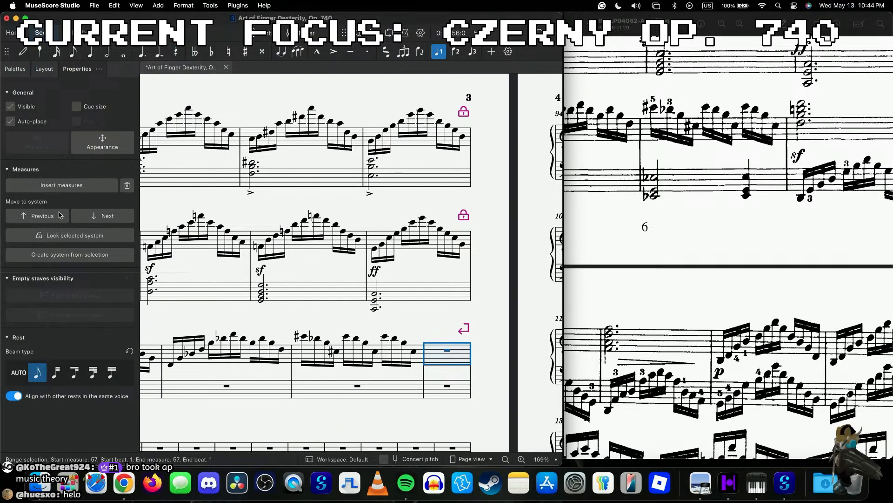
click(69, 235)
scroll(315, 289, left, 3)
scroll(314, 289, down, 2)
click(314, 289)
key(space)
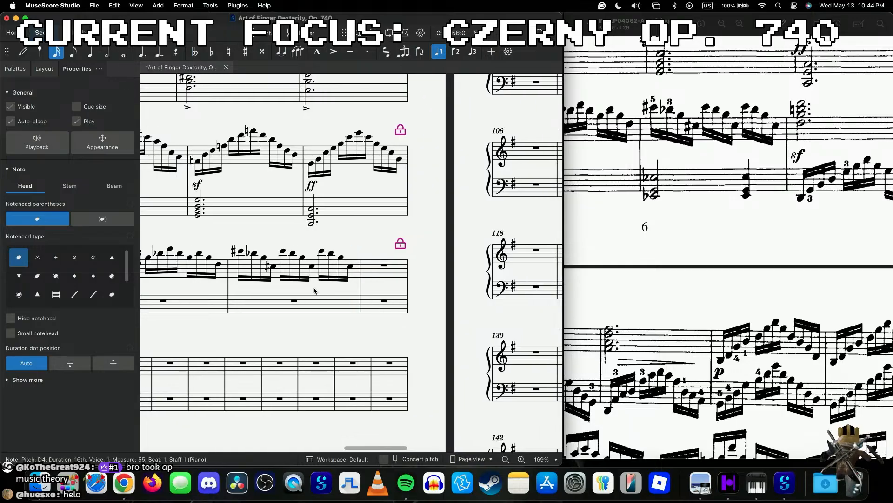
- Enter a dotted half-note chord of D6, B♮5, G5 and D5 in measure 57's treble staff
click(380, 274)
key(n)
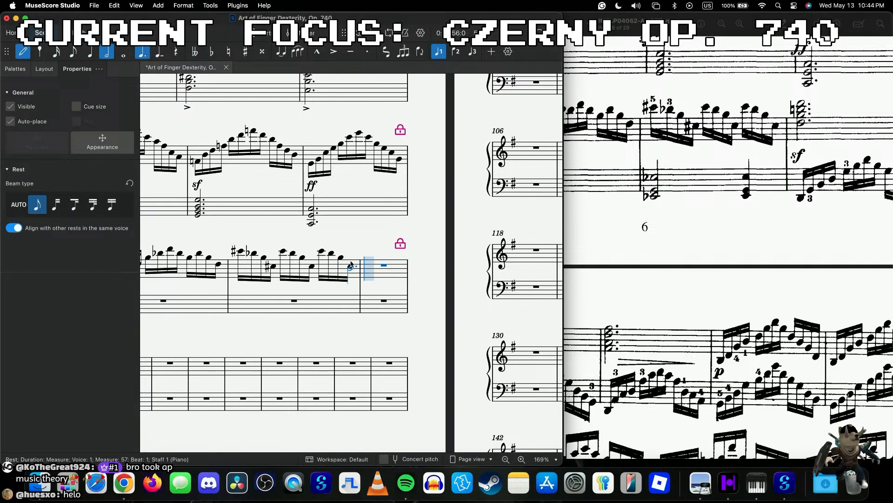
click(373, 251)
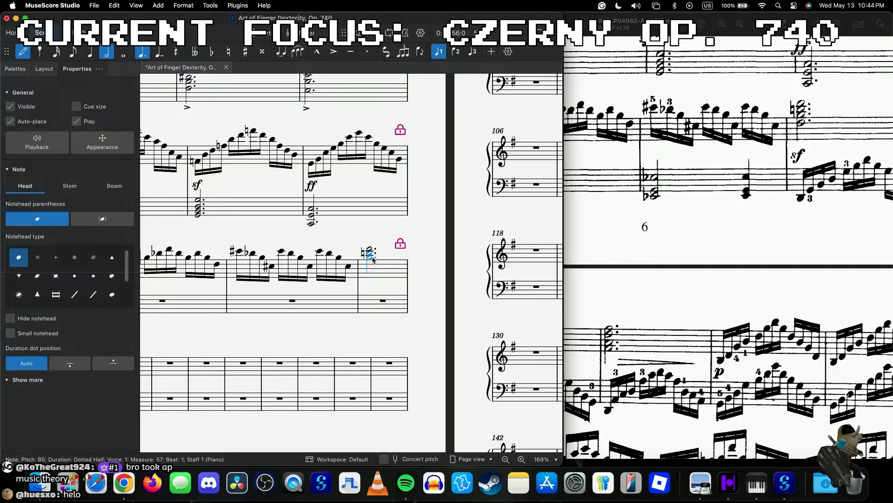
key(shift+g)
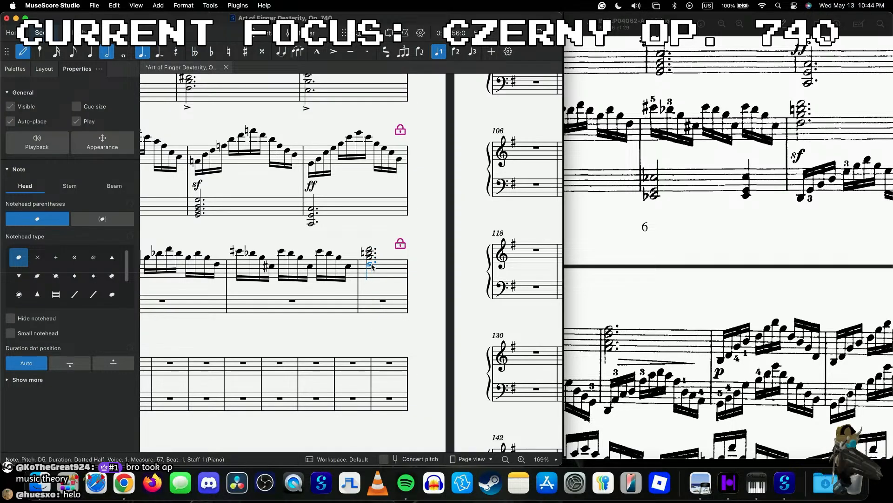
key(Escape)
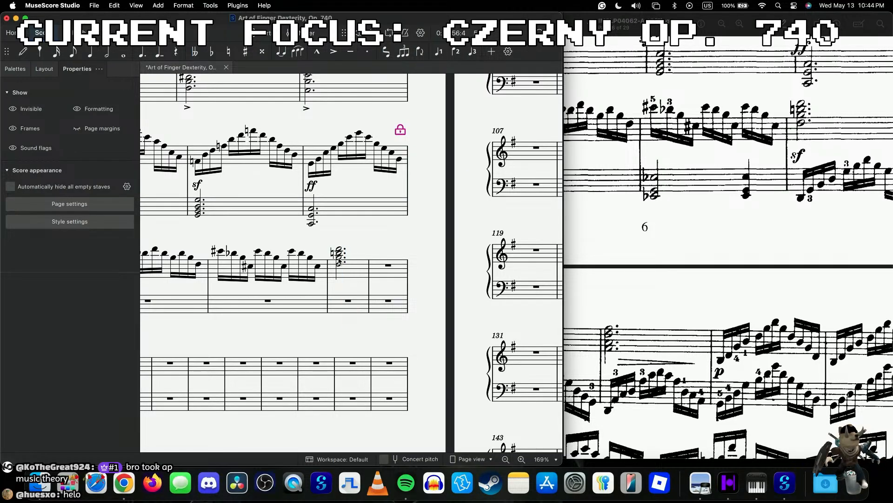
- Add a system break after measure 57 and lock the system holding measures 54 to 57
click(339, 251)
scroll(340, 266, left, 3)
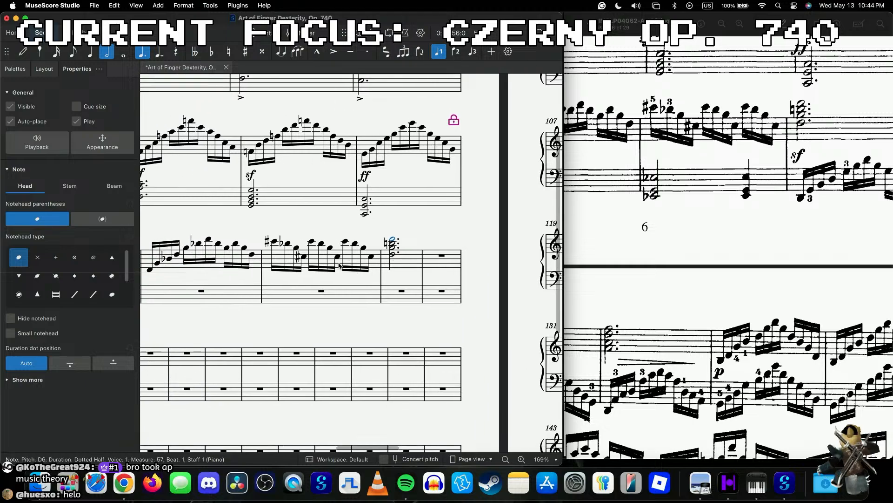
scroll(339, 266, left, 5)
click(250, 229)
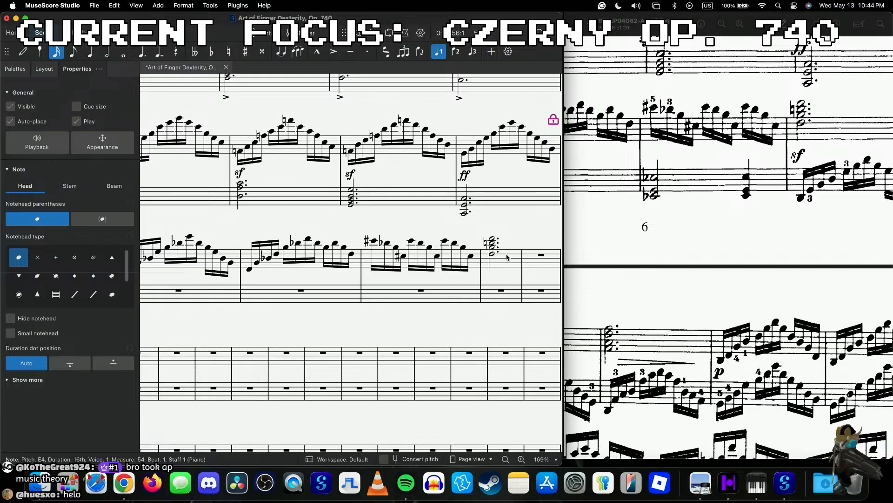
click(507, 257)
key(Return)
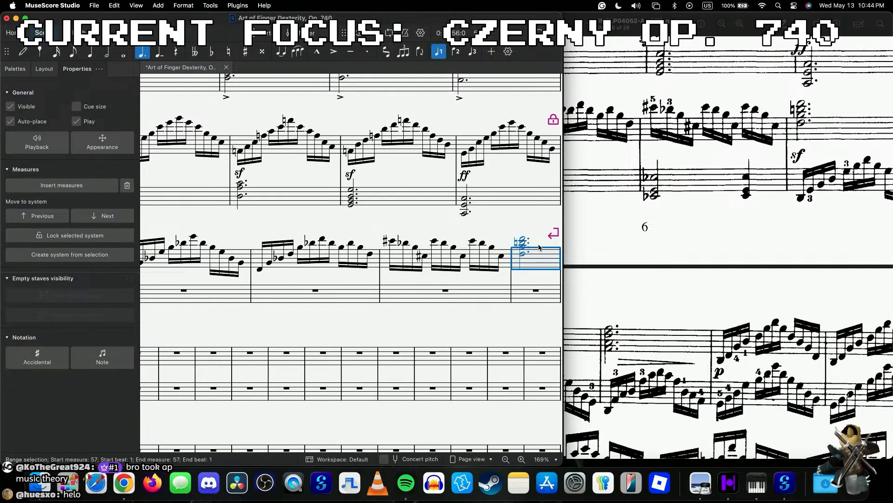
click(45, 236)
- Enter a dotted half-note chord of C♯3, G2 and C♯2 in measure 54's bass staff
click(342, 243)
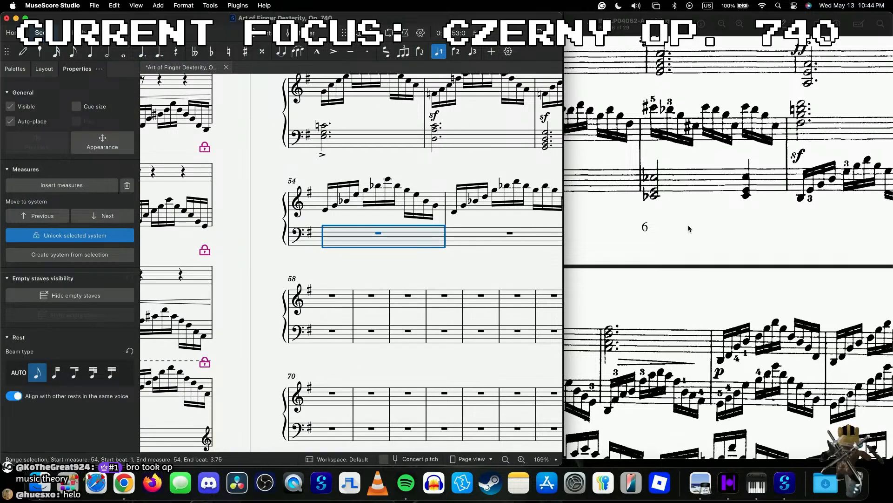
scroll(690, 229, up, 5)
scroll(349, 203, up, 5)
key(n)
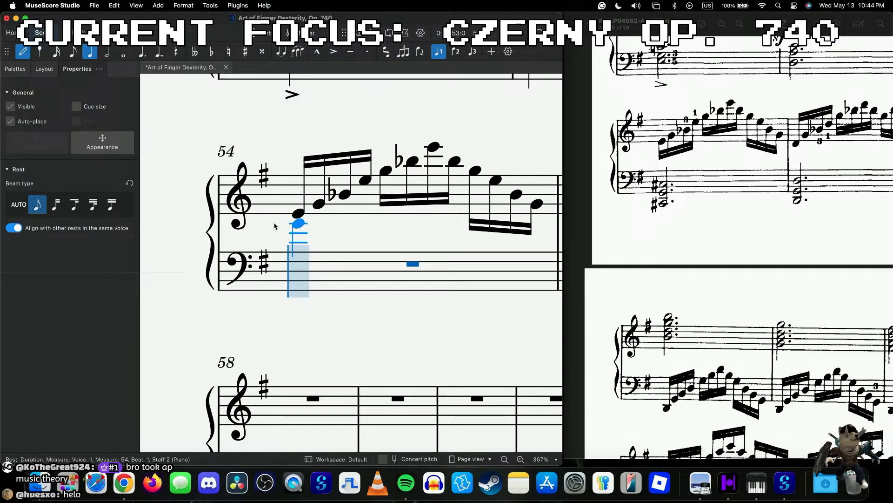
key(6)
key(period)
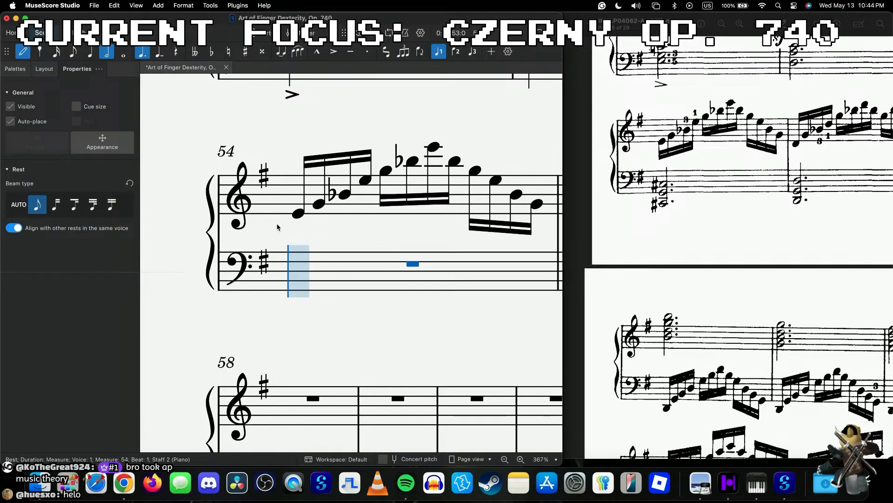
drag(293, 273, 301, 278)
click(300, 277)
click(301, 291)
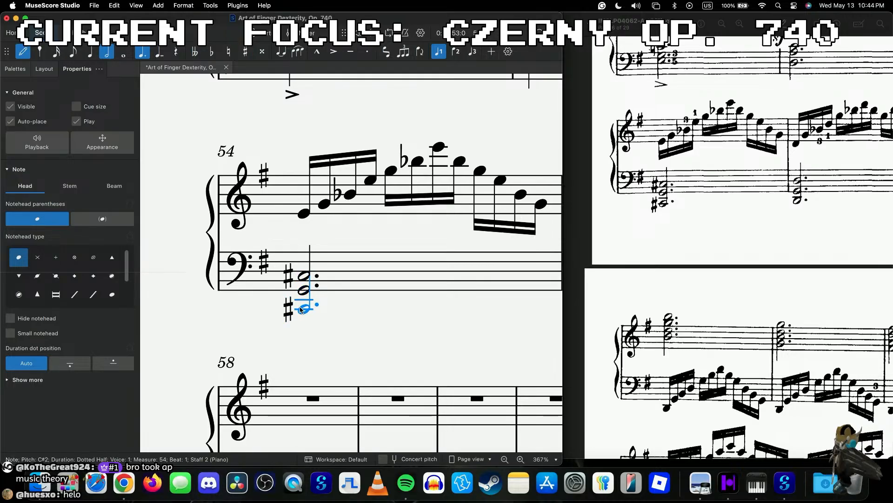
click(300, 309)
- Enter a dotted half-note chord of D3, G2 and D2 in measure 55's bass staff
scroll(419, 296, right, 2)
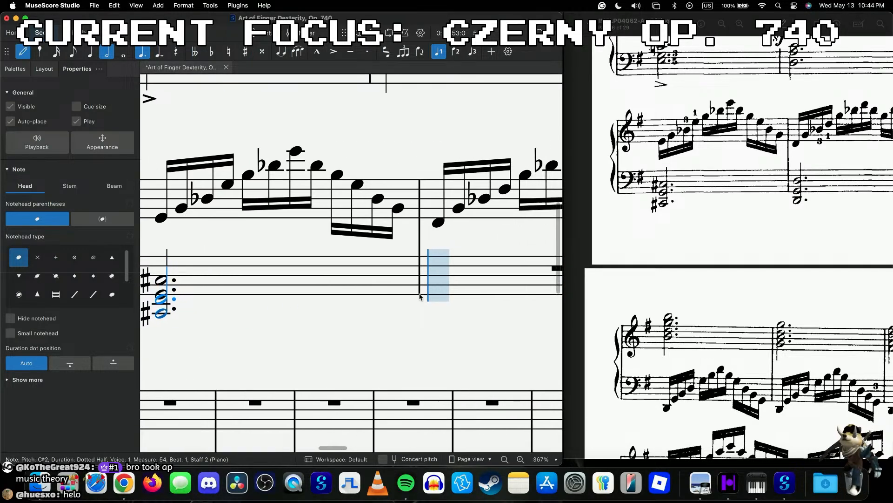
scroll(753, 299, right, 4)
click(416, 280)
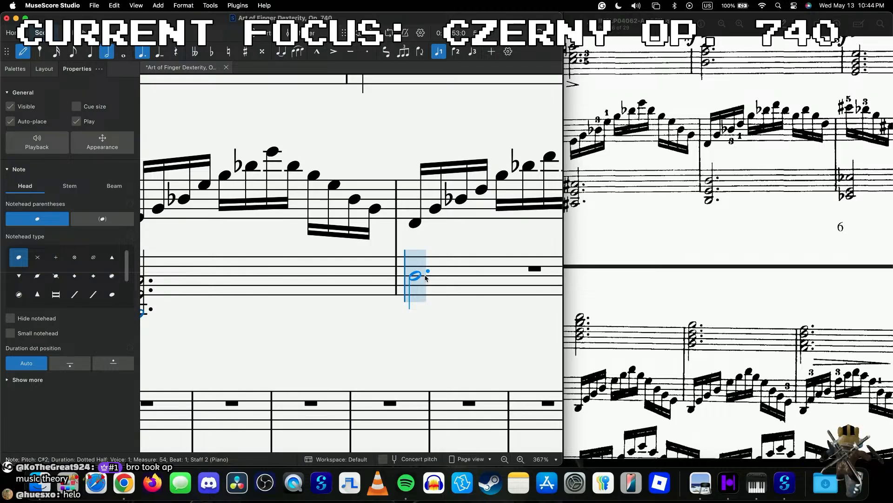
click(419, 292)
click(418, 310)
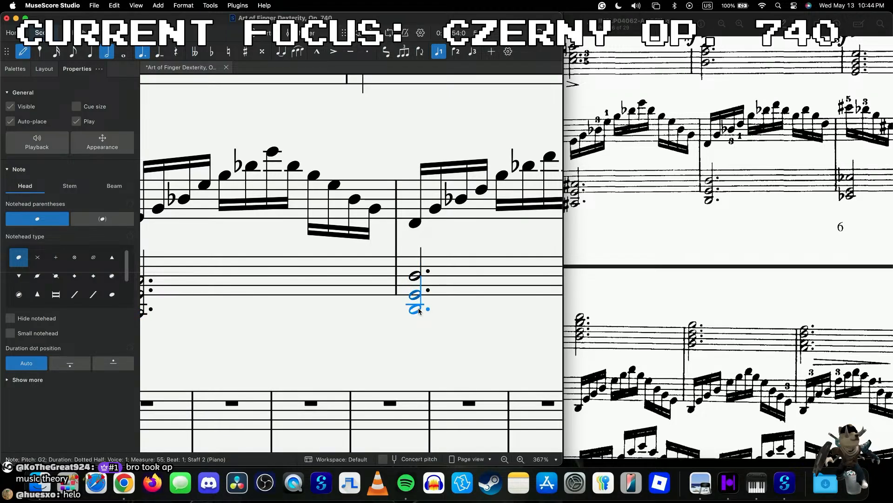
- Enter a half-note chord of E♭3, G2 and E♭2 on beat 1 of measure 56's bass staff
scroll(461, 314, right, 2)
scroll(758, 257, right, 3)
scroll(443, 270, right, 5)
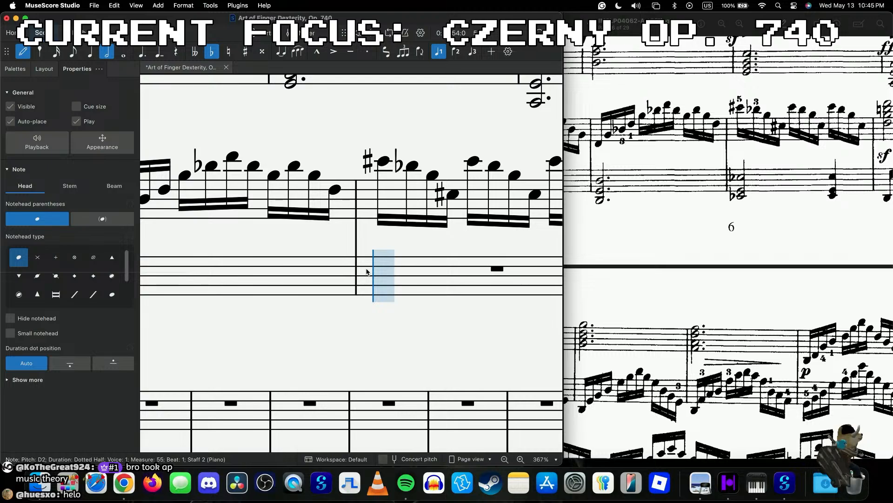
click(381, 273)
click(382, 305)
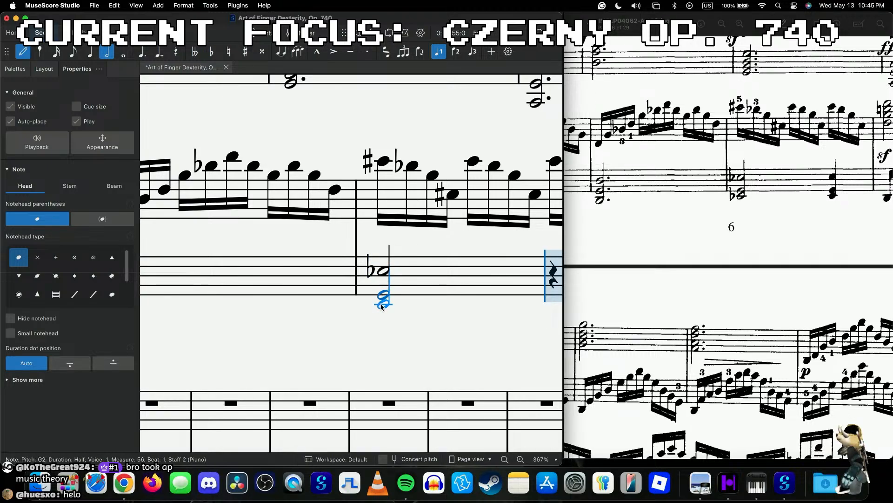
key(minus)
key(e)
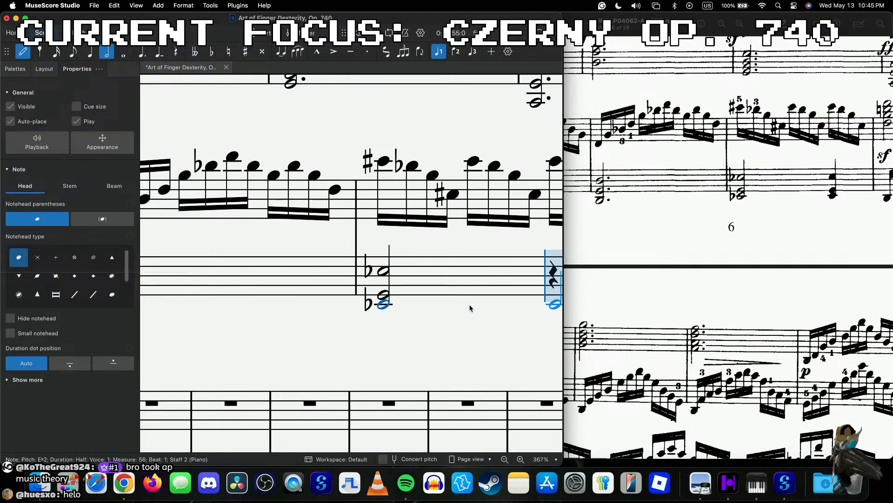
- Enter a quarter-note chord of E♭2, G2 and E♭3 on beat 3 of measure 56's bass staff
scroll(470, 308, right, 5)
key(5)
click(399, 301)
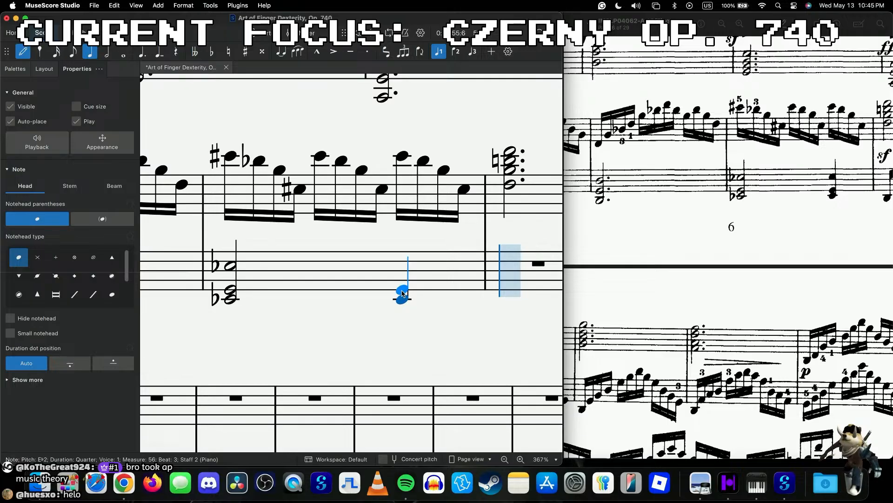
click(401, 289)
click(404, 267)
scroll(404, 268, right, 1)
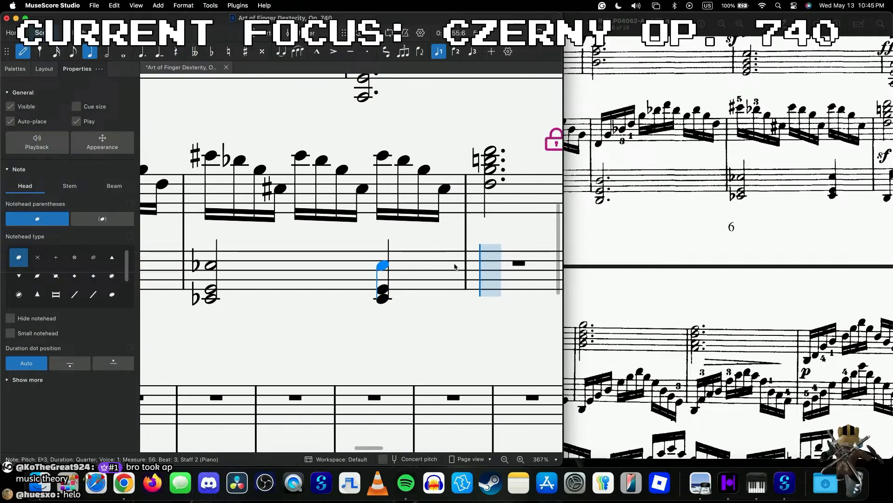
- Enter the sixteenth notes D2, G2, B2, D3 on beat 1 of measure 57's bass staff
scroll(410, 280, right, 4)
click(416, 290)
key(ctrl+z)
key(4)
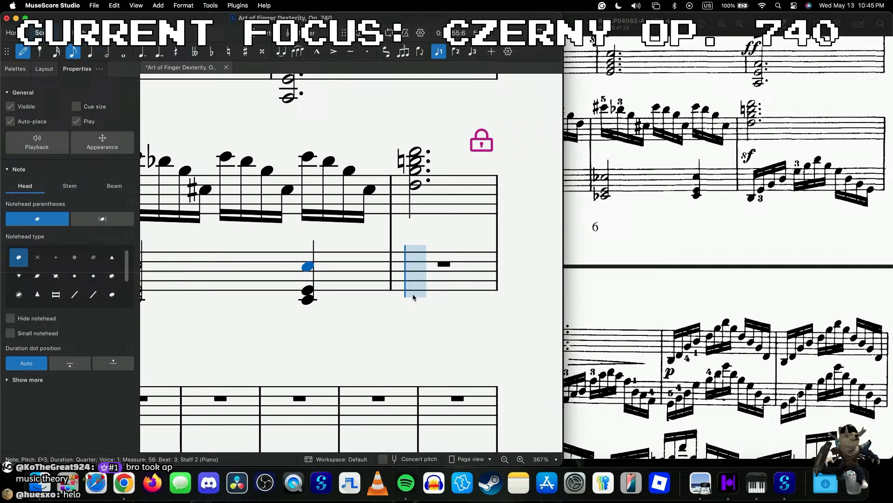
key(3)
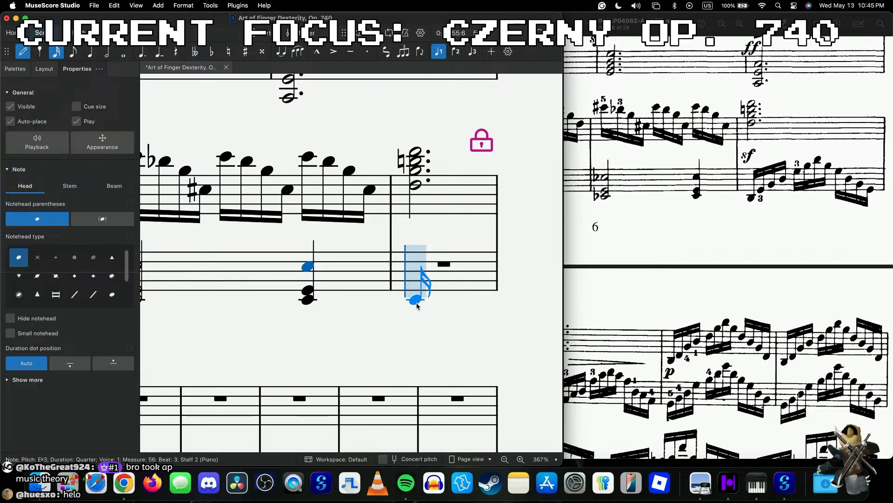
click(417, 307)
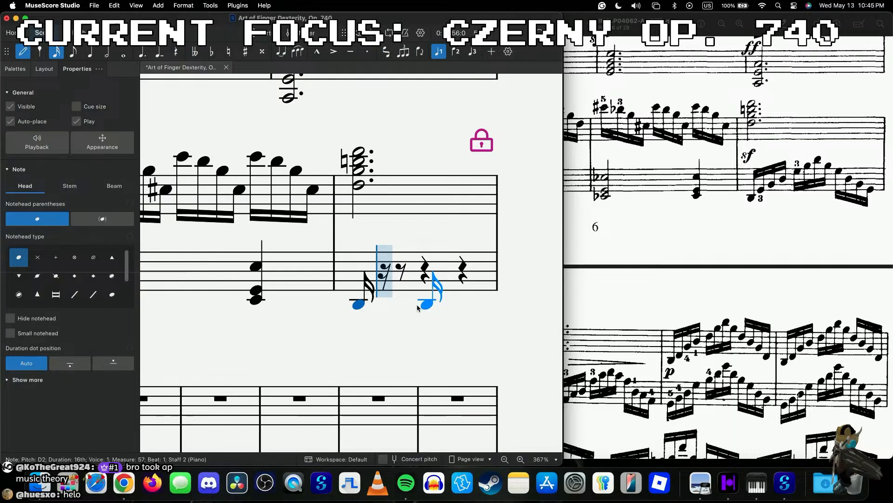
key(f)
key(a)
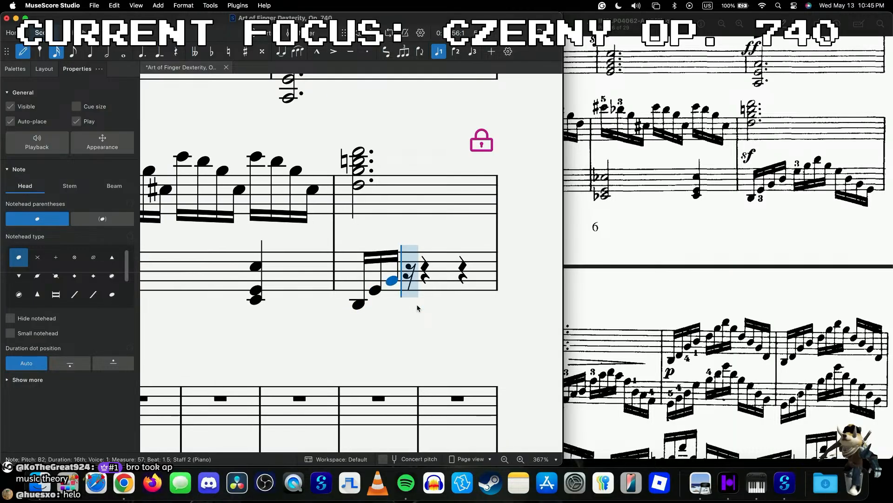
key(d)
- Enter the sixteenth notes G3, B3, D4, B3 on beat 2 and G3, D3, B2, G2 on beat 3 of measure 57's bass staff
key(g)
key(b)
key(d)
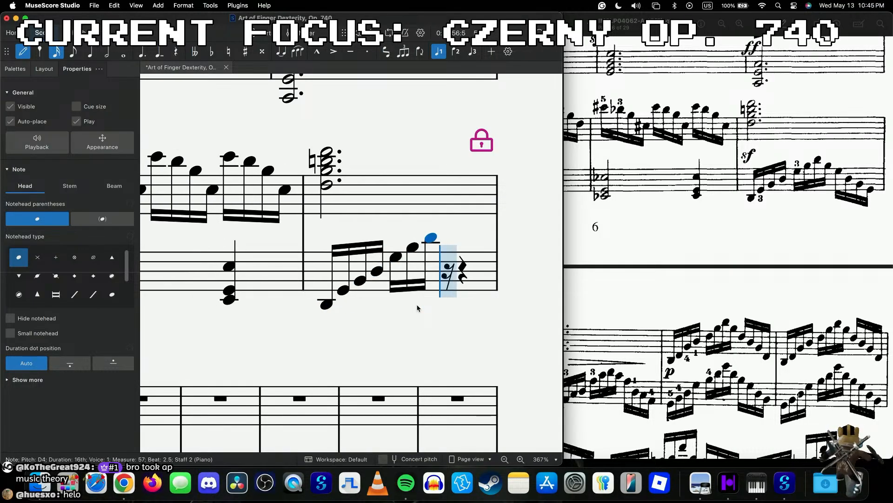
key(b)
key(g)
key(d)
key(b)
key(g)
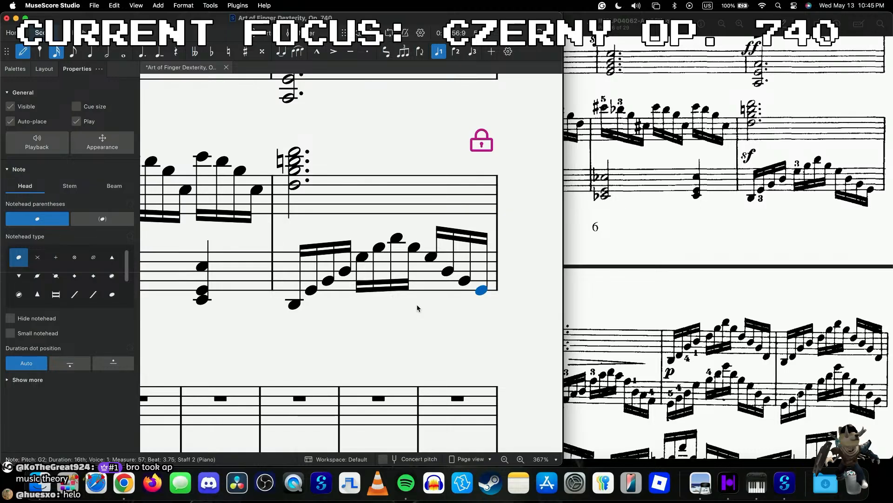
- Set the last sixteenth-note beam in measure 57's bass staff to point downward
key(Escape)
click(474, 239)
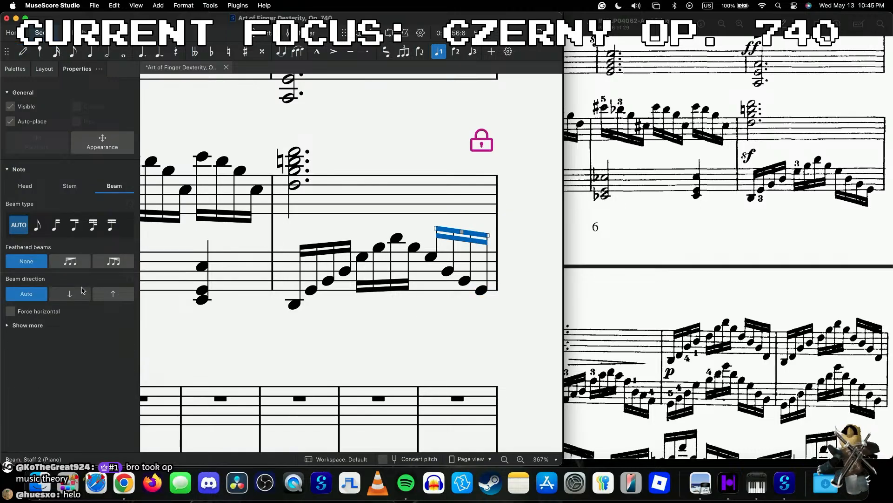
click(70, 293)
- Play back the bass staff from the first note of measure 57 and the treble staff around measure 54
scroll(317, 315, left, 3)
click(376, 276)
key(space)
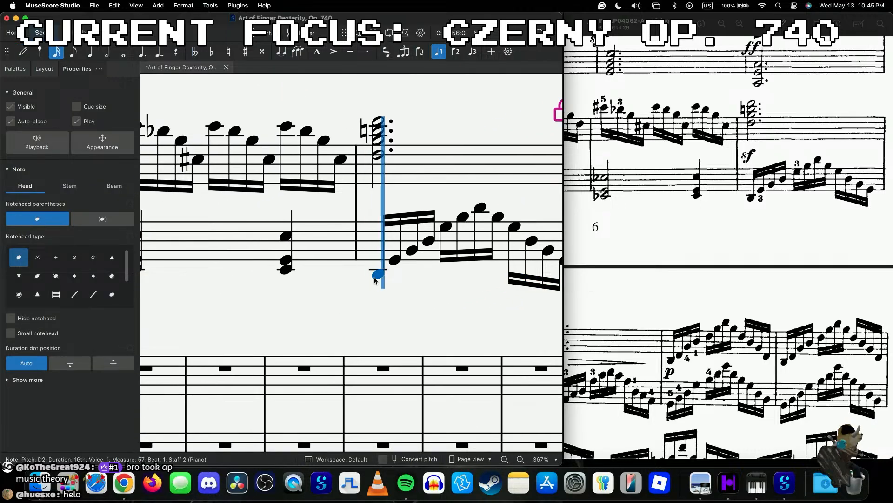
scroll(376, 278, down, 6)
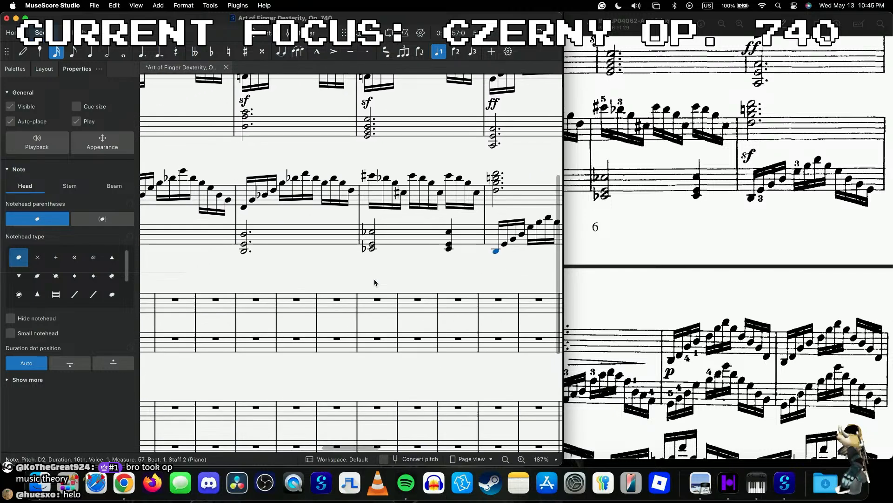
click(262, 200)
scroll(279, 210, down, 4)
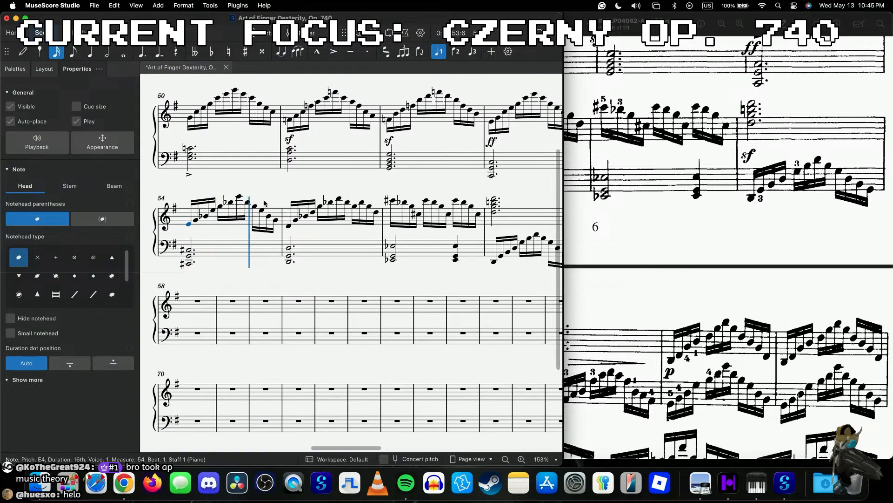
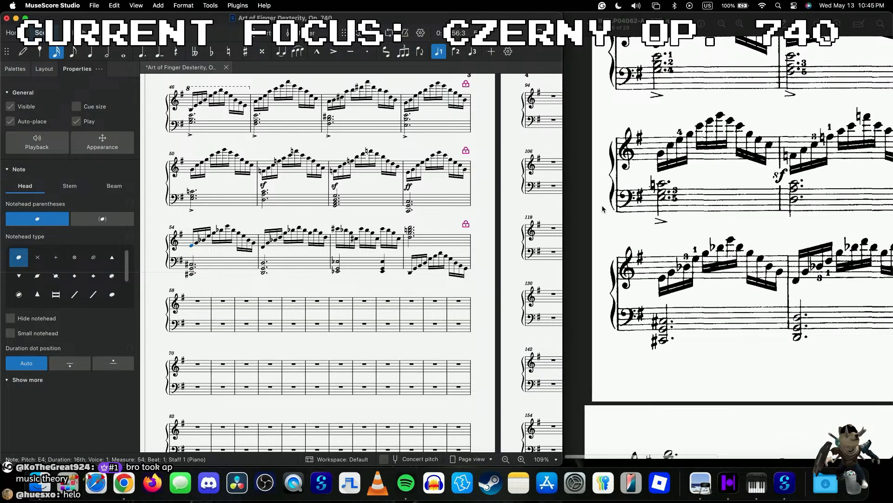
- Turn off playback of the ff in measure 53, add an f dynamic on its first note, and play from measure 52
click(410, 237)
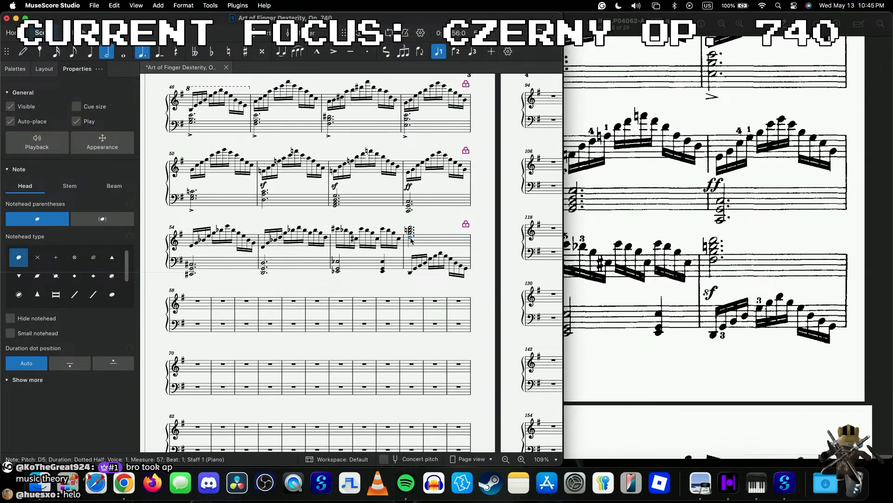
click(23, 70)
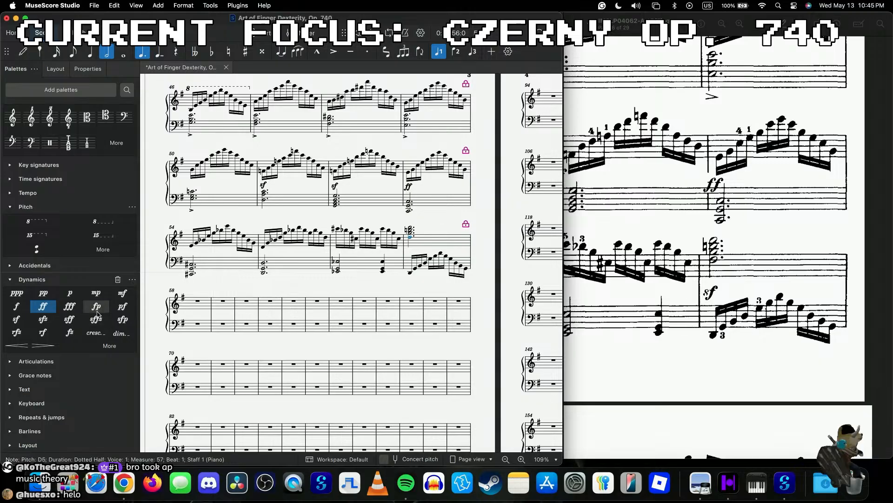
scroll(425, 215, up, 3)
click(401, 180)
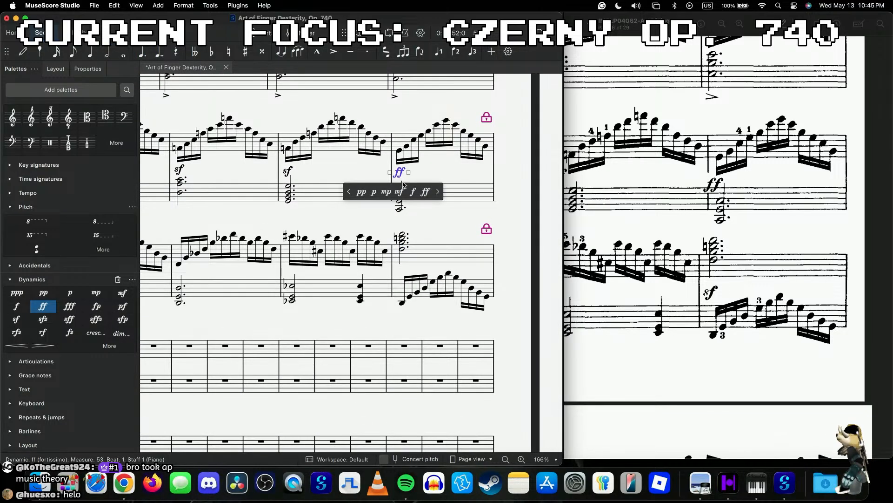
click(88, 69)
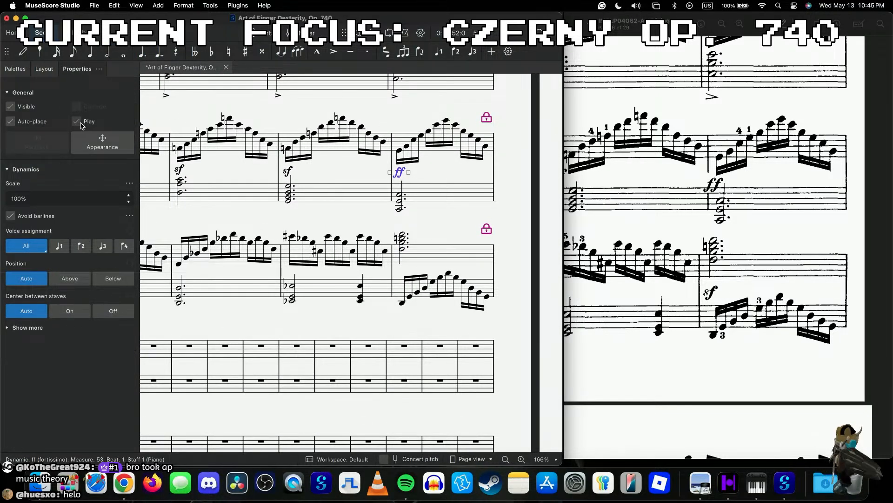
click(399, 150)
click(15, 69)
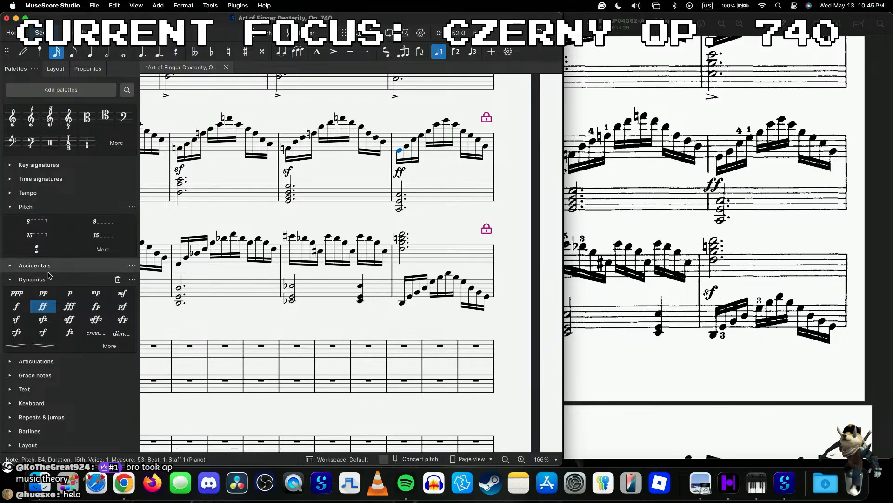
click(17, 308)
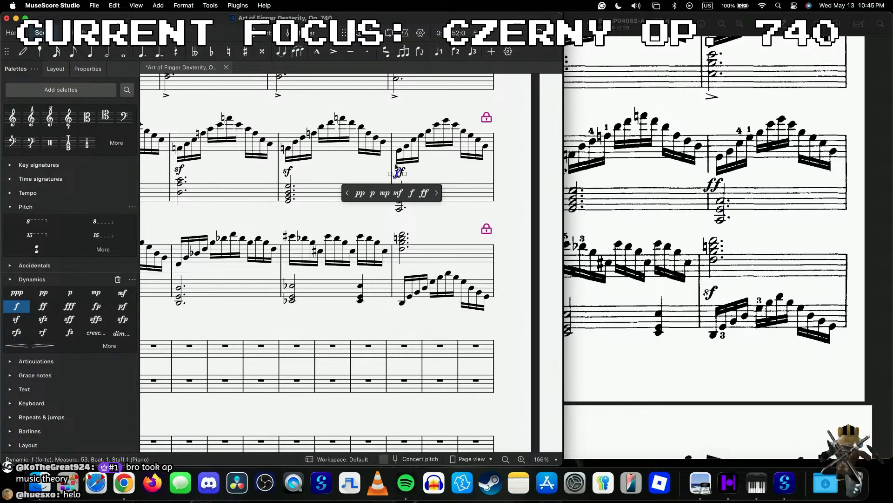
click(288, 149)
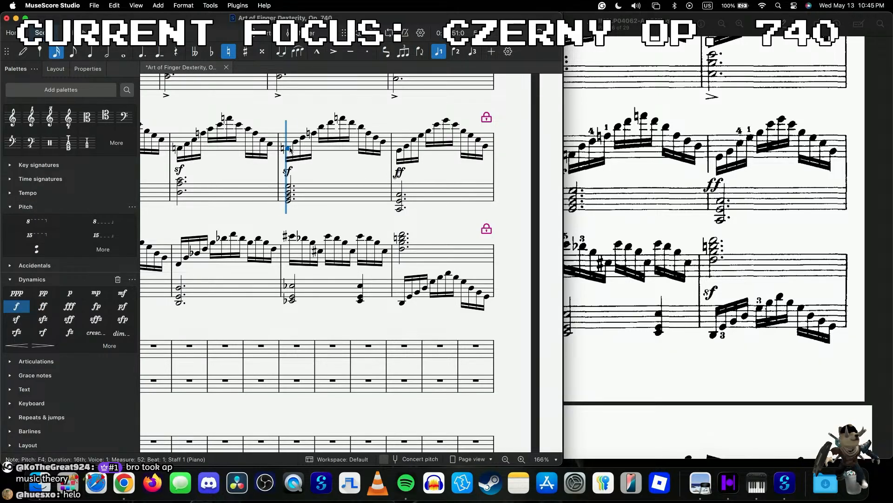
key(space)
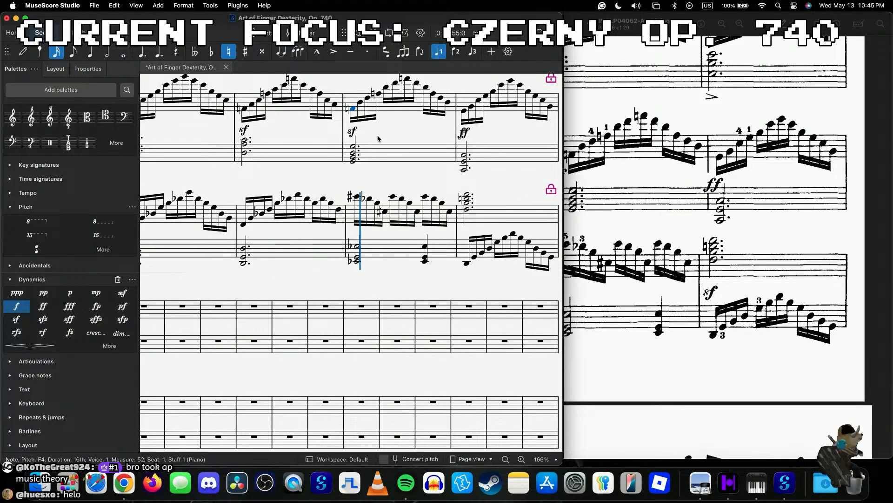
- Add a crescendo hairpin from the sf in measure 52 to the end of that measure
click(353, 133)
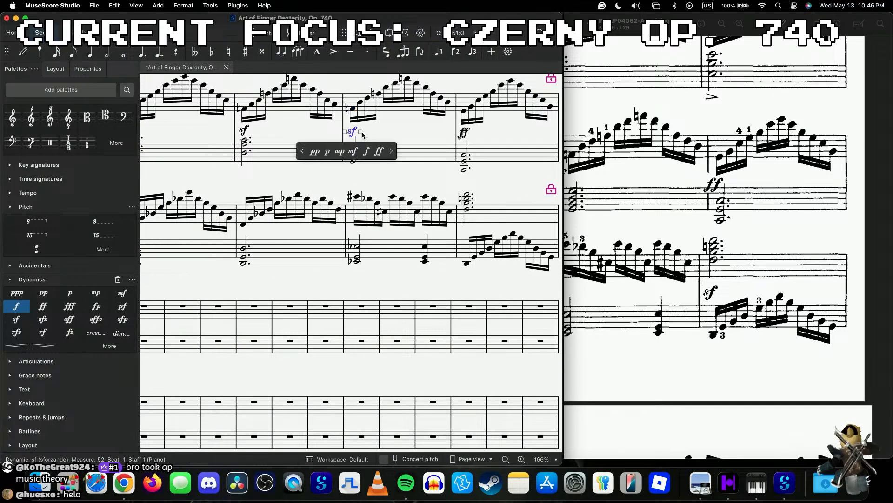
click(466, 132)
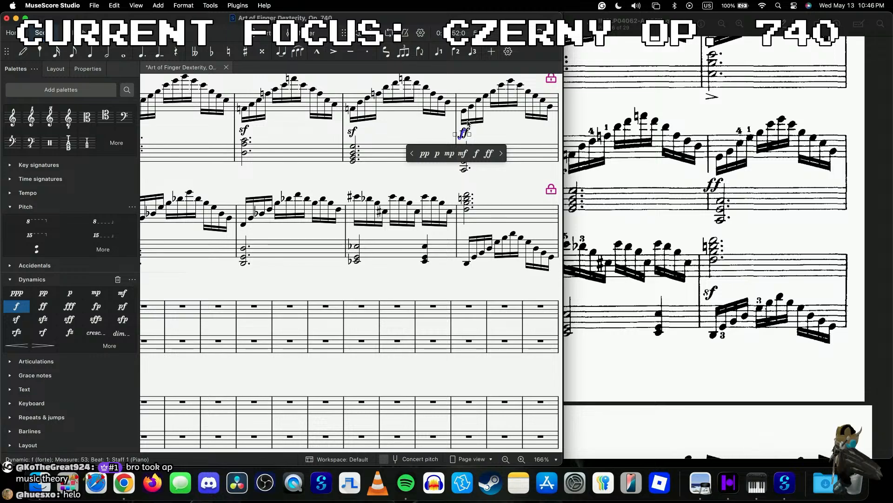
scroll(468, 122, up, 2)
click(334, 134)
drag(343, 134, 455, 135)
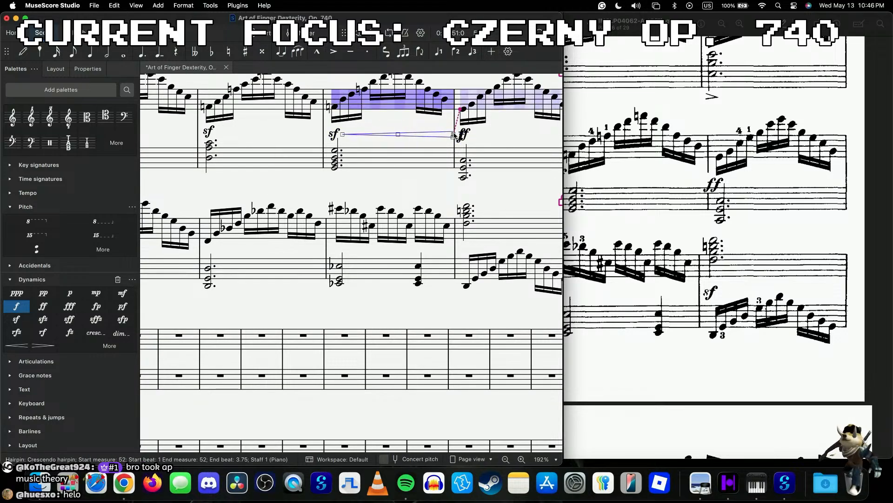
- Change the ff dynamic at the start of measure 53 to f
click(463, 134)
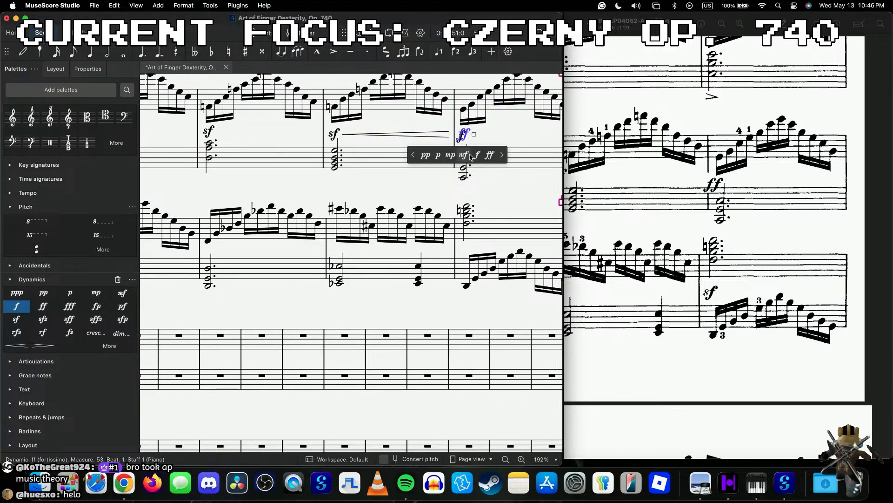
click(477, 155)
click(491, 134)
click(463, 135)
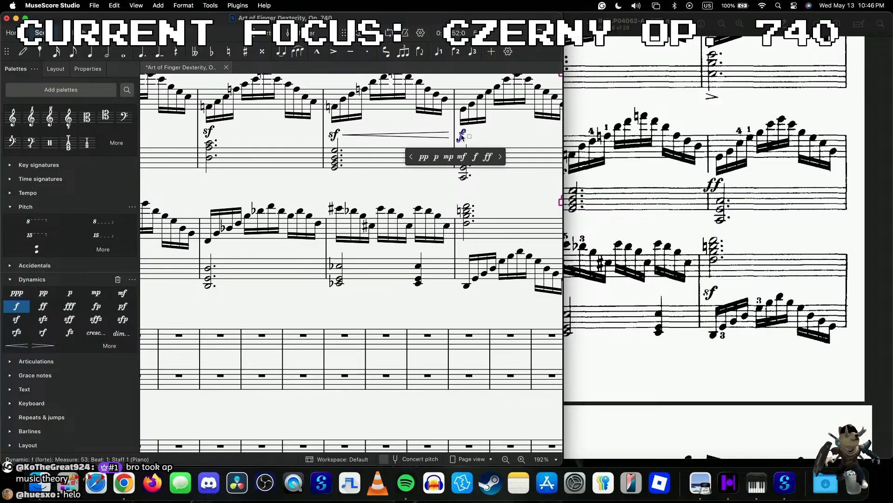
- Play back the crescendo passage from the sf in measure 52
scroll(463, 134, up, 5)
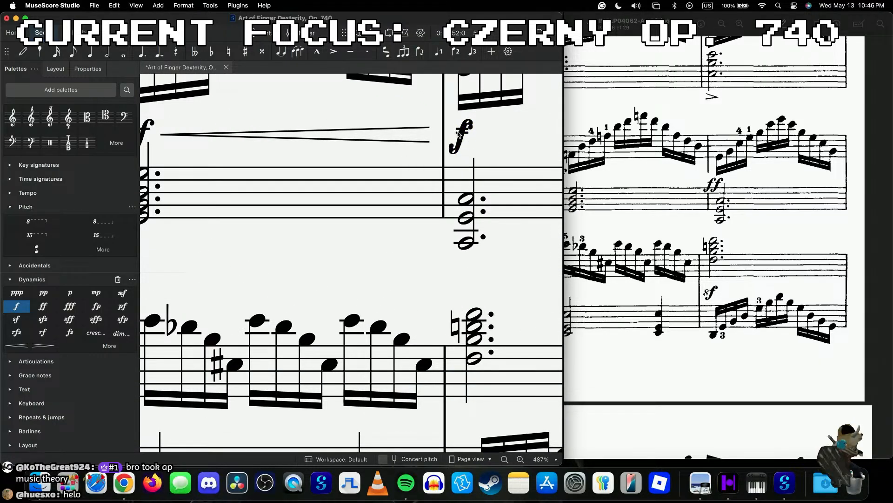
scroll(391, 140, left, 3)
scroll(391, 140, left, 1)
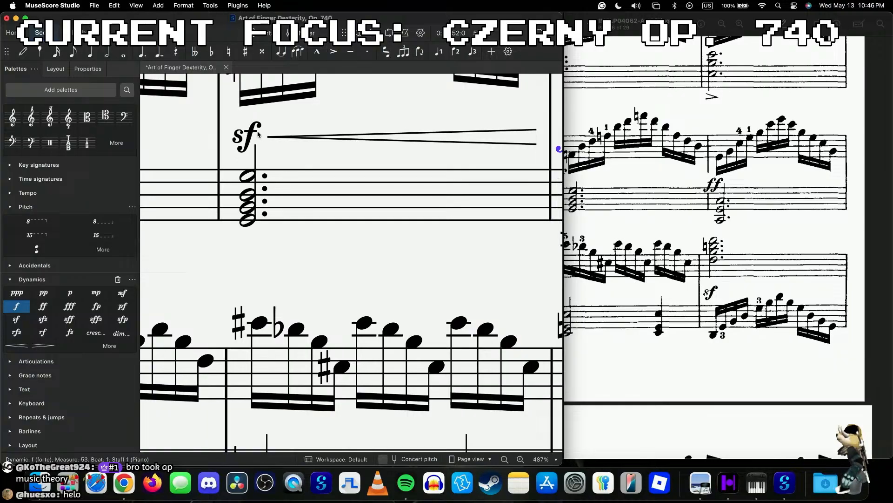
click(255, 135)
key(space)
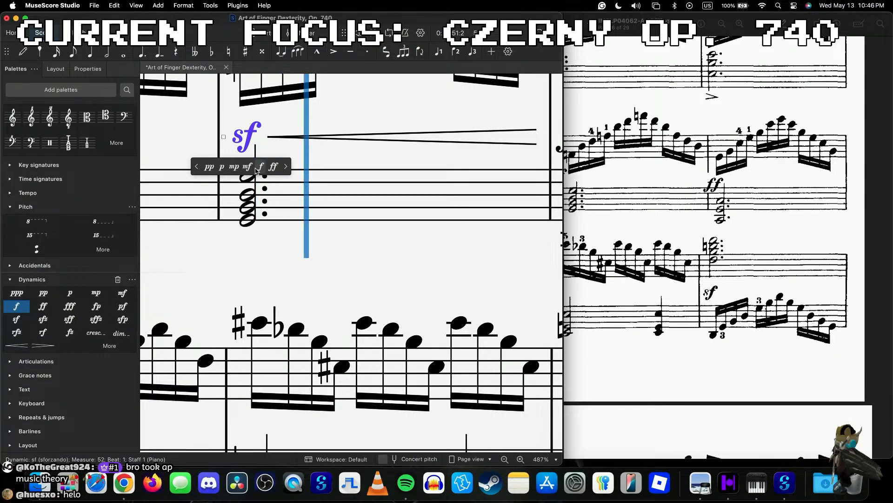
click(307, 233)
scroll(306, 232, down, 2)
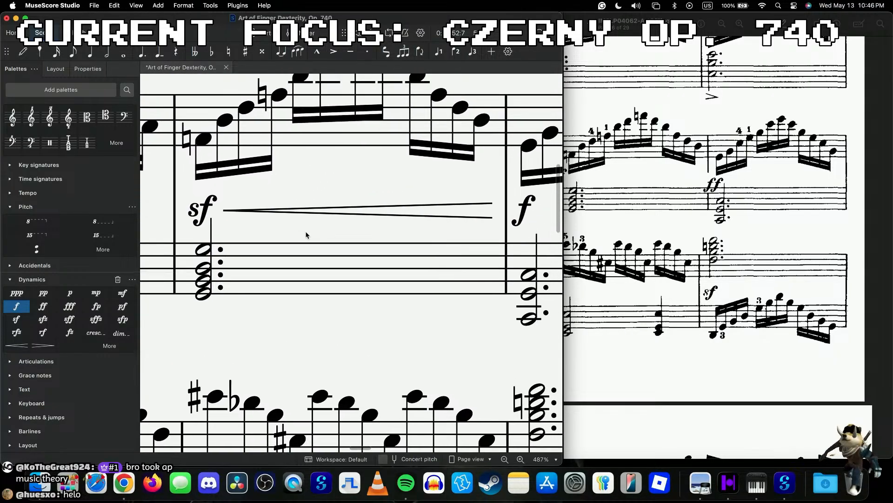
scroll(307, 233, right, 2)
- Check the properties of the f in measure 53 and replay from the first treble note of measure 52
click(420, 217)
click(87, 68)
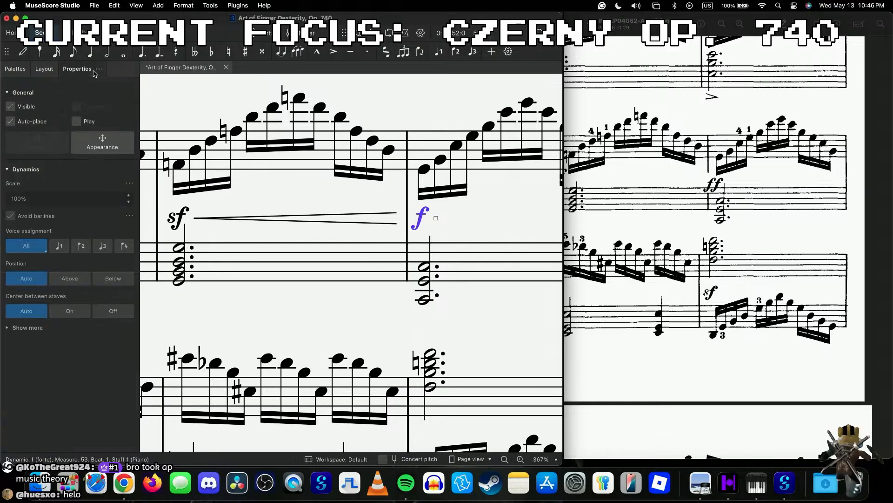
click(179, 164)
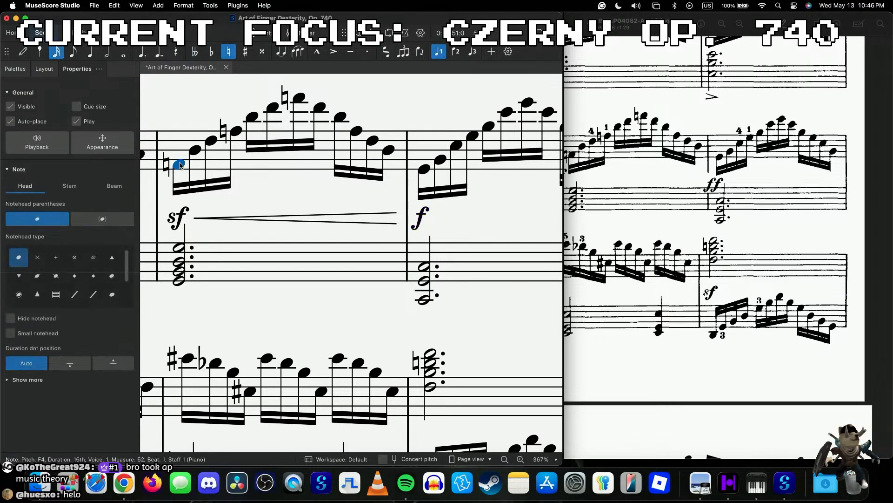
key(space)
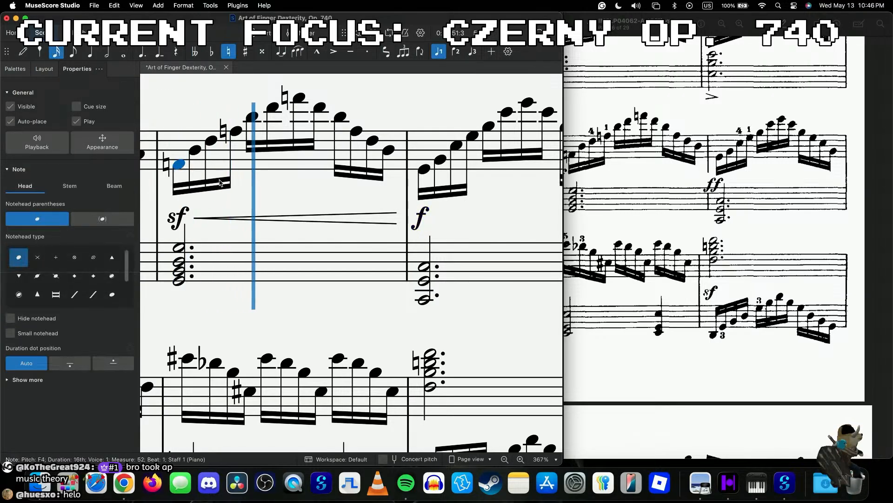
- Try to extend the crescendo hairpin to beat 1 of measure 53 with a dynamic after it, and undo the hairpin
click(279, 218)
key(ctrl+z)
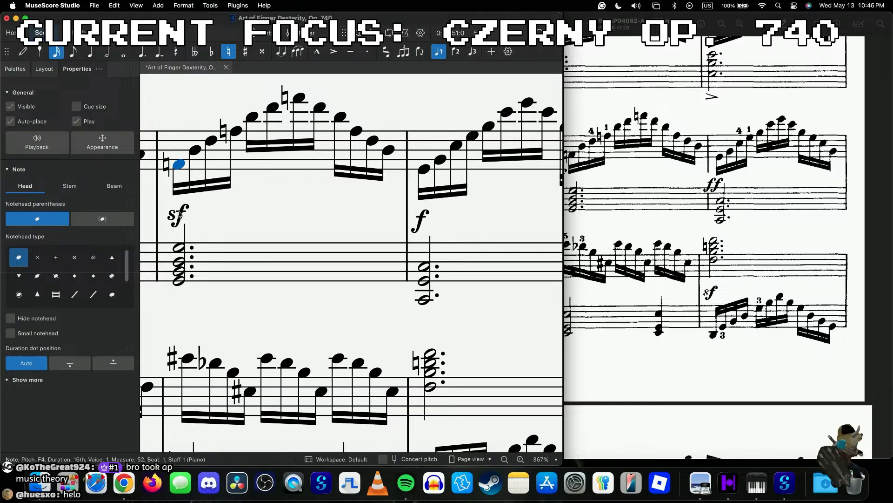
key(ctrl+z)
key(ctrl+shift+z)
key(shift+Right)
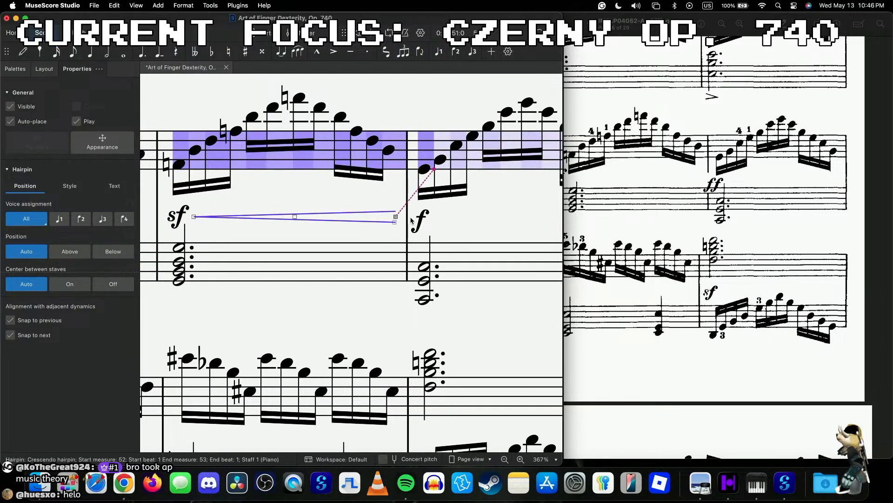
key(ctrl+d)
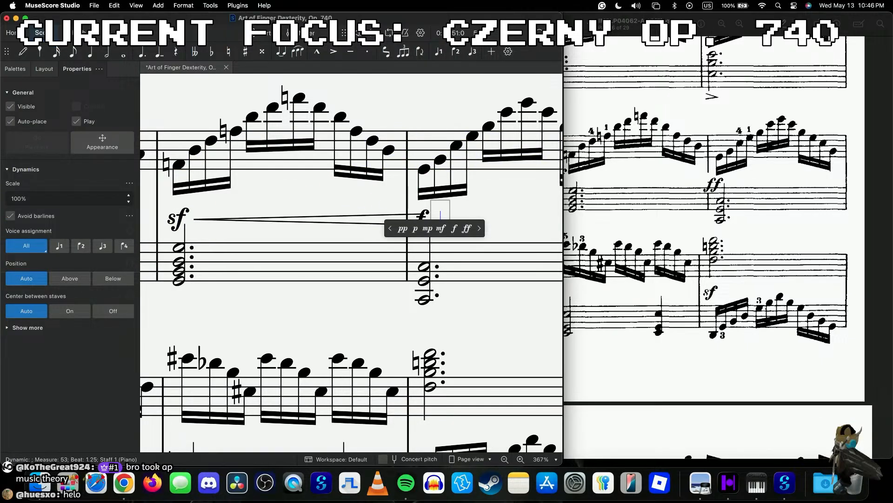
key(Escape)
key(ctrl+z)
key(ctrl+z)
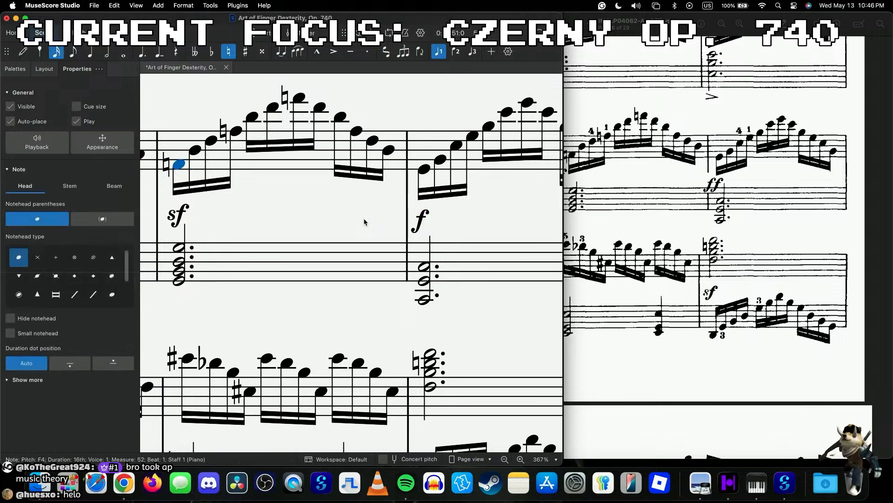
- Add diminuendo hairpins after the sf in measure 52 and the f in measure 53, and delete the measure 53 one
click(178, 215)
super+click(421, 220)
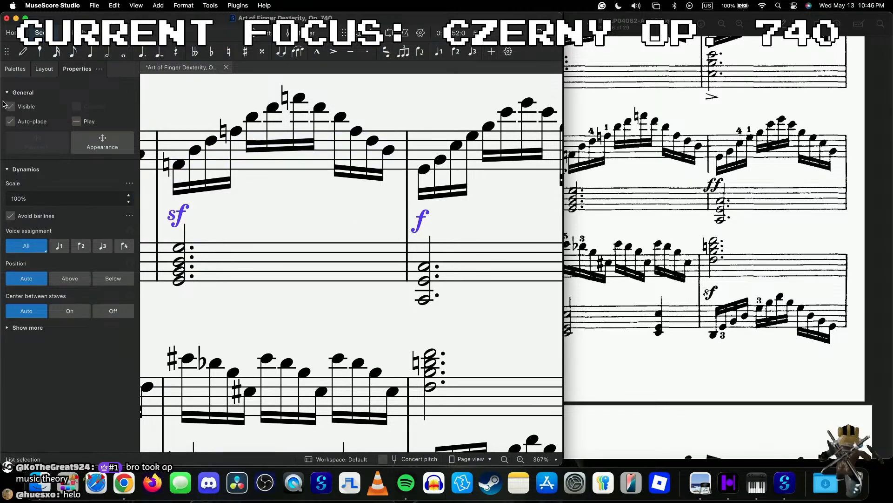
click(8, 73)
click(43, 346)
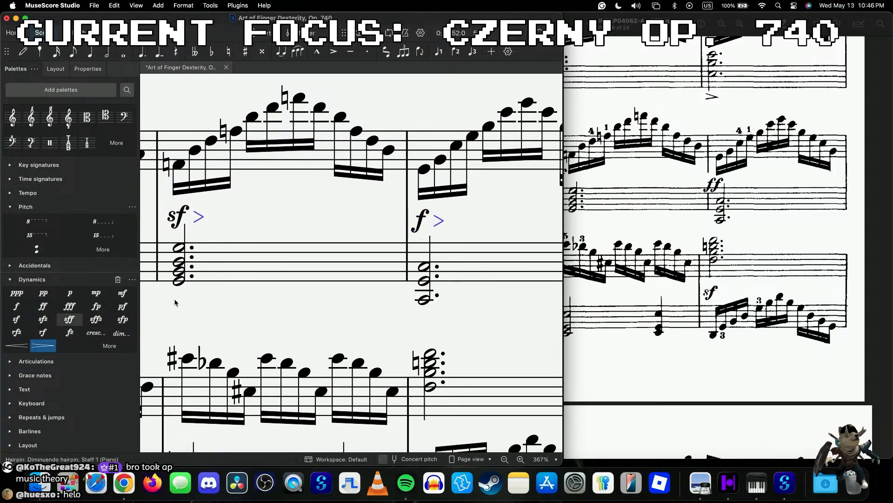
click(439, 220)
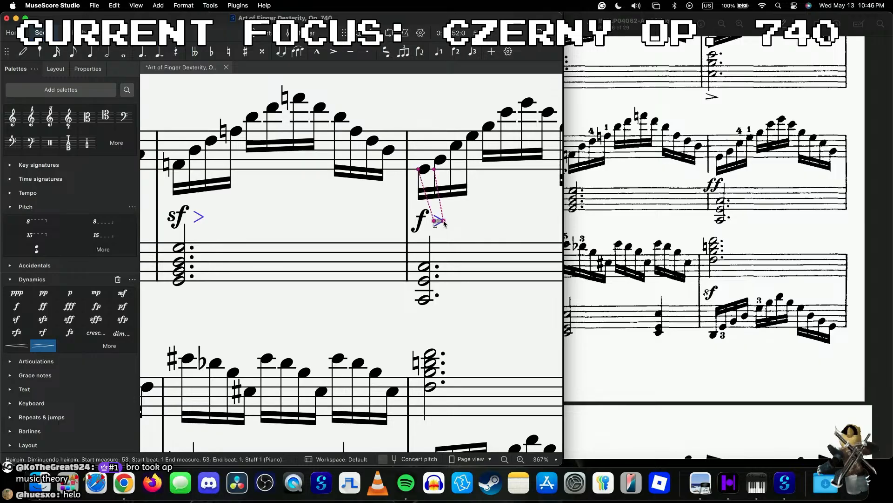
key(Delete)
- Extend the diminuendo hairpin after the sf in measure 52 across the measure to the f at the start of measure 53
click(228, 220)
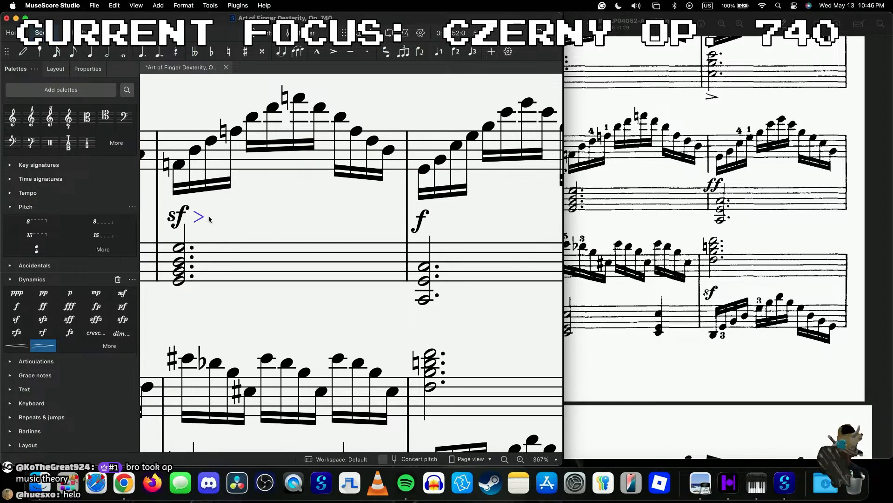
click(177, 217)
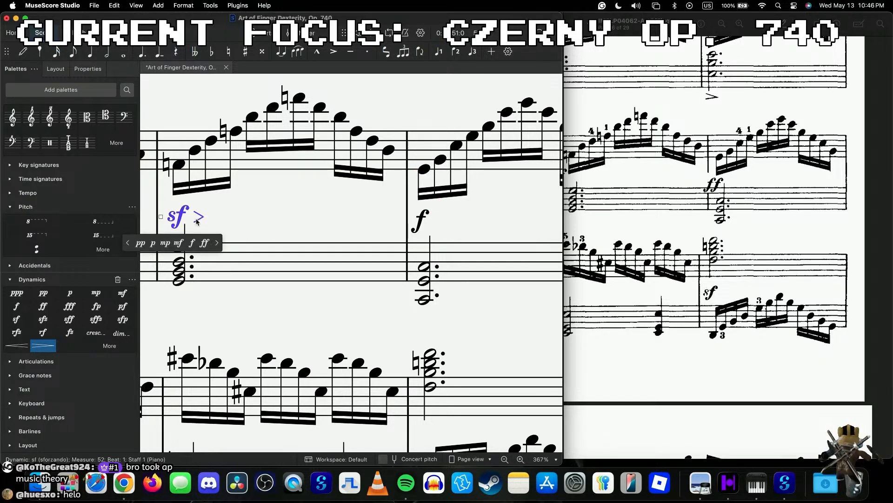
click(202, 180)
click(195, 149)
click(200, 217)
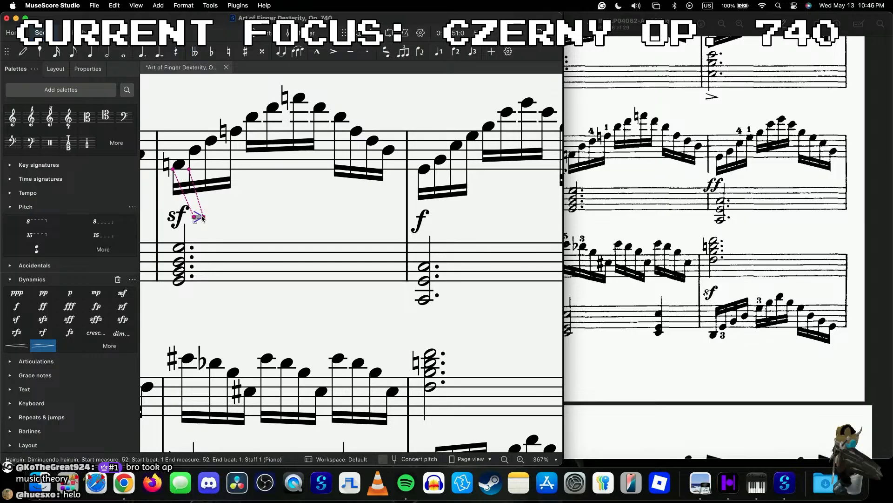
drag(203, 218, 417, 218)
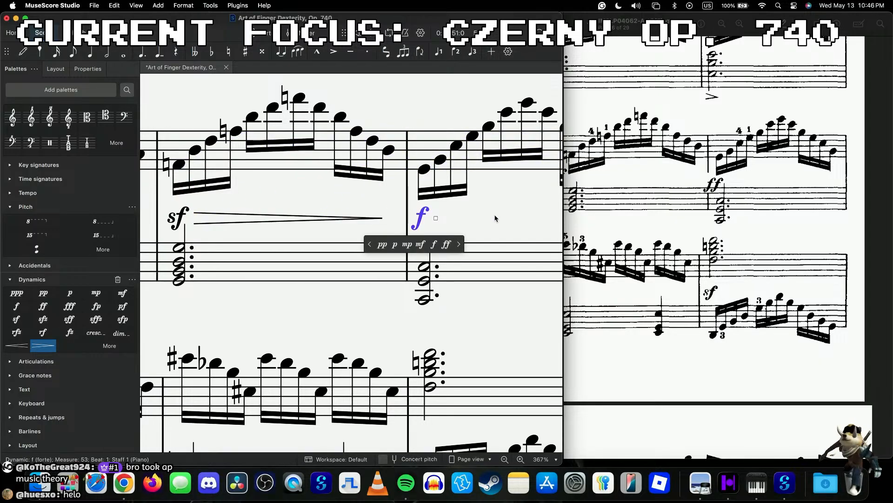
click(495, 217)
click(305, 220)
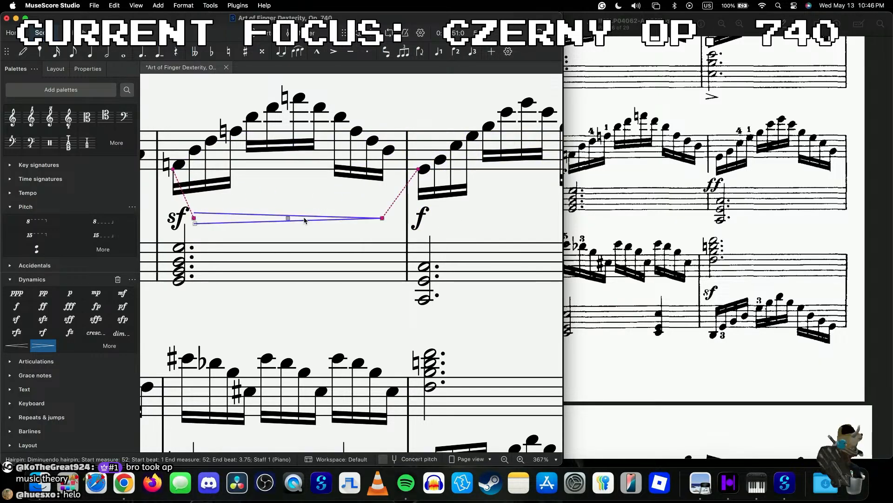
- Make the f in measure 53 invisible and add an ff dynamic on that measure's first treble note
click(418, 221)
click(78, 75)
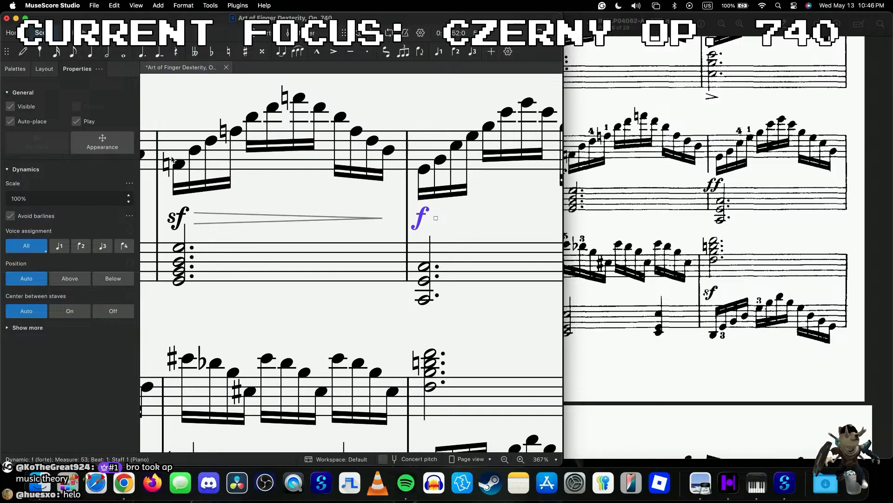
key(v)
click(424, 170)
click(446, 163)
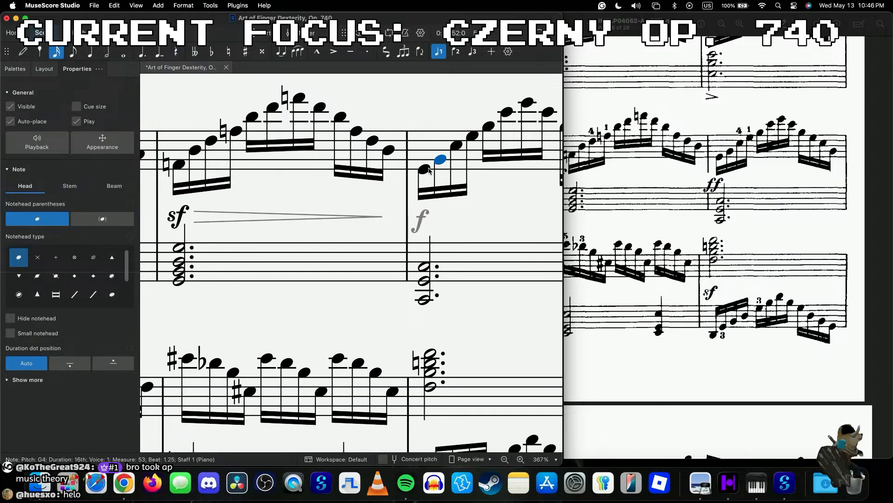
click(429, 171)
click(15, 69)
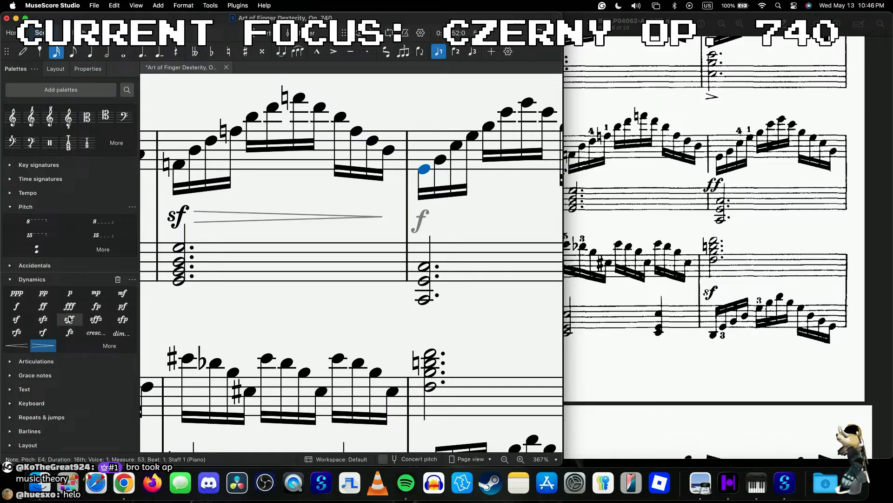
click(42, 306)
click(88, 68)
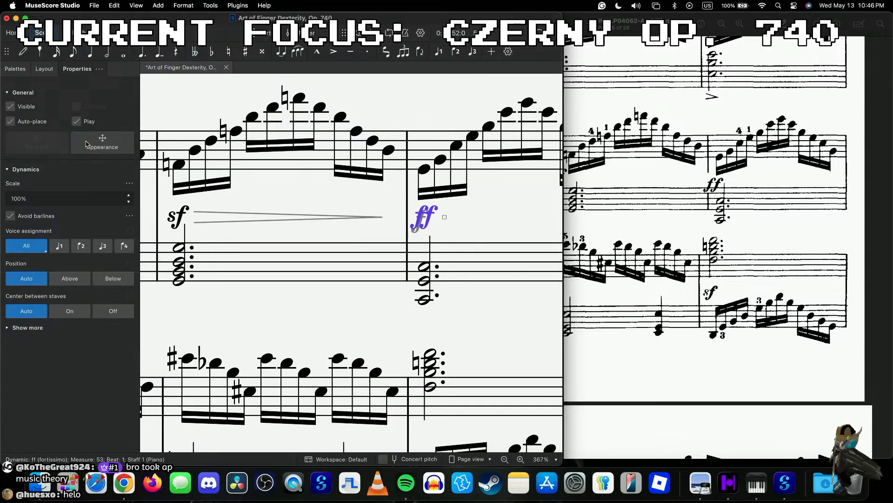
- Play back the score from the first treble note of measure 52 through the diminuendo into the ff
click(176, 164)
key(space)
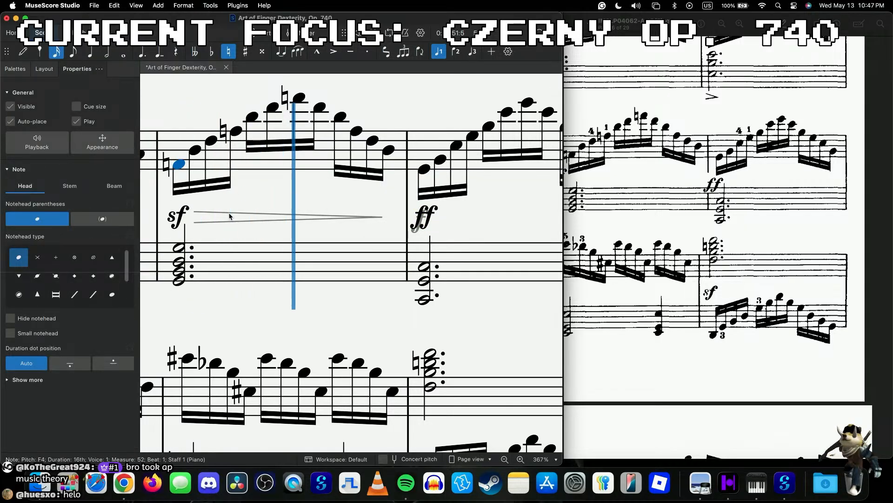
key(super+minus)
key(super+minus)
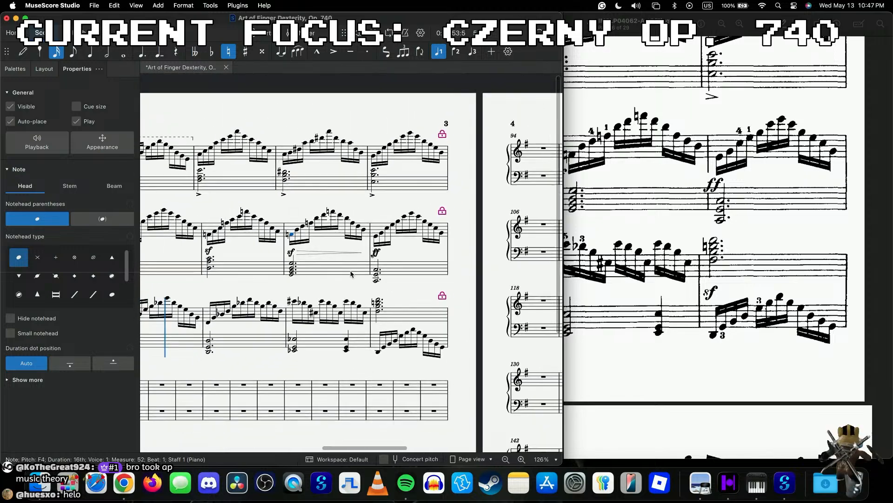
- Add an sf dynamic to the dotted half treble chord in measure 57
click(377, 311)
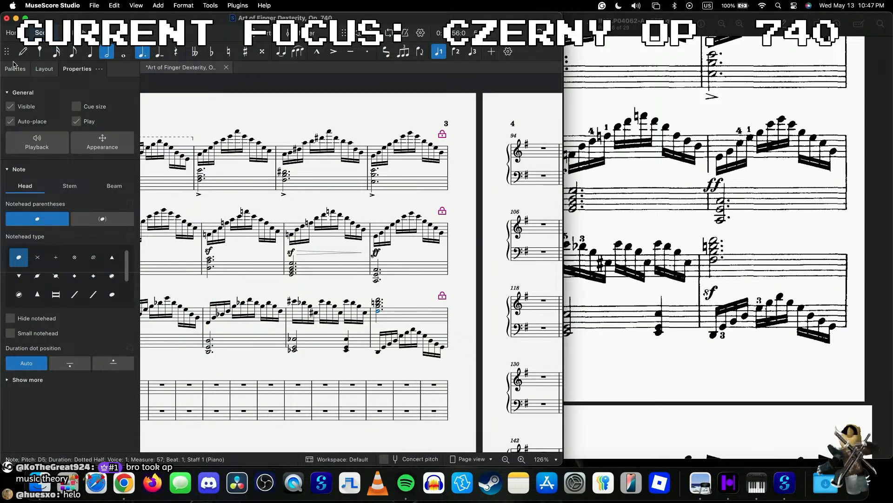
click(15, 69)
click(16, 319)
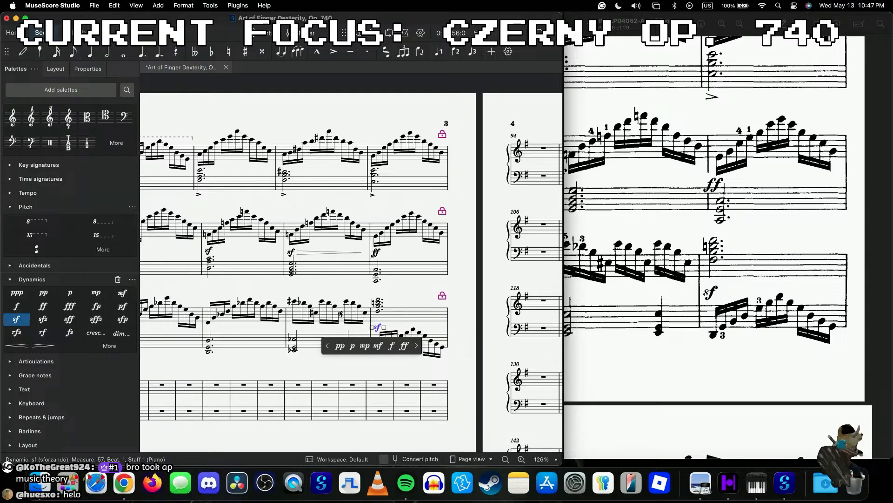
scroll(335, 315, up, 2)
key(Escape)
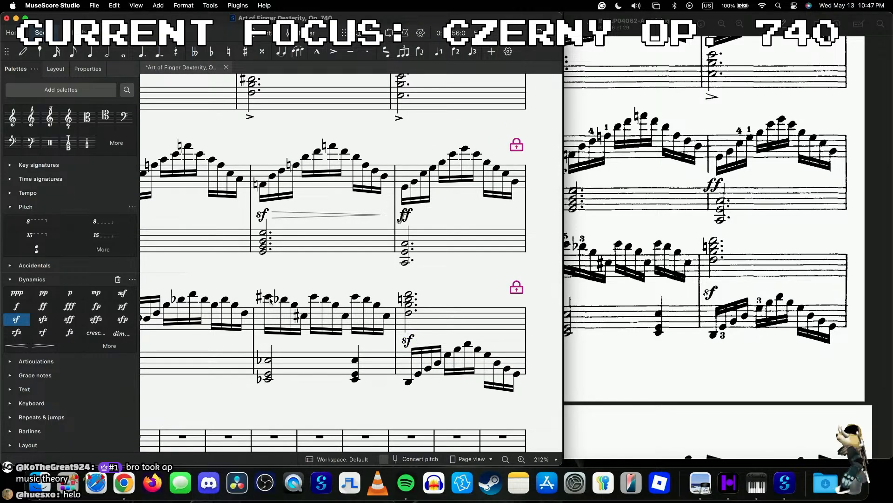
- Play back the score from the first treble note of measure 56 into the sf chord
click(267, 297)
key(space)
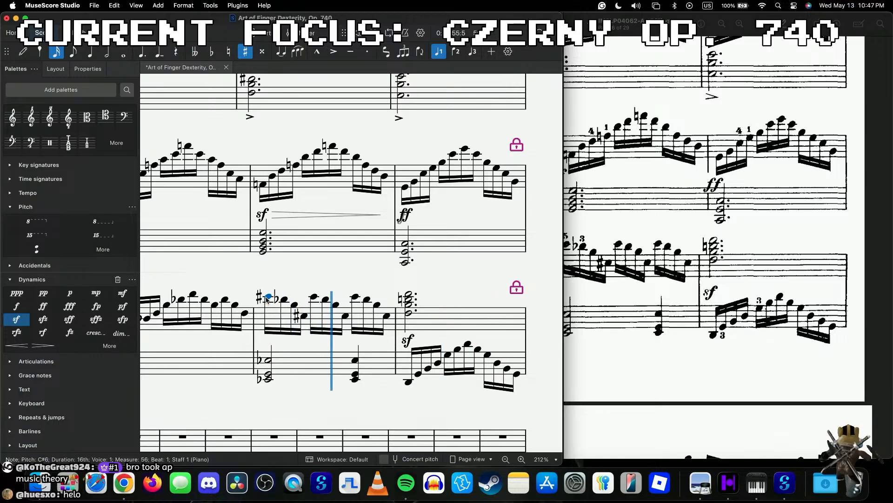
key(space)
- Enter the dotted half treble chord B4, D5, G5, B5 in measure 58, following the next page of the printed score
scroll(623, 252, down, 3)
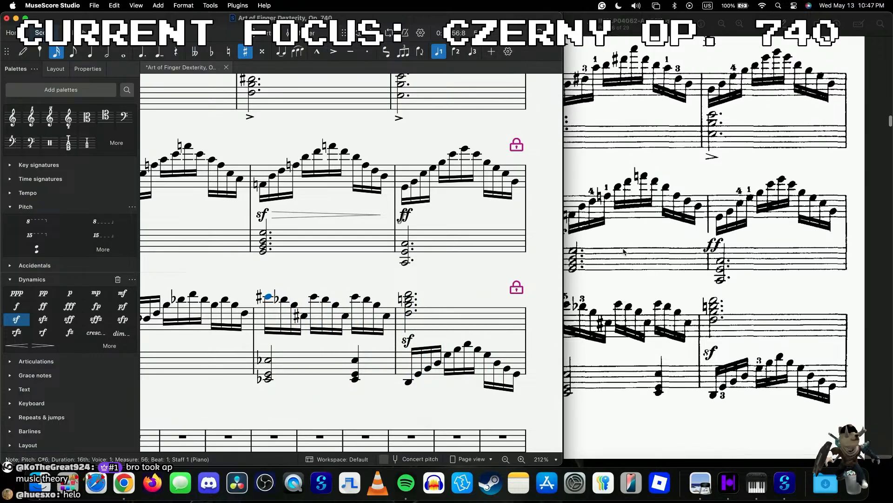
scroll(623, 251, down, 10)
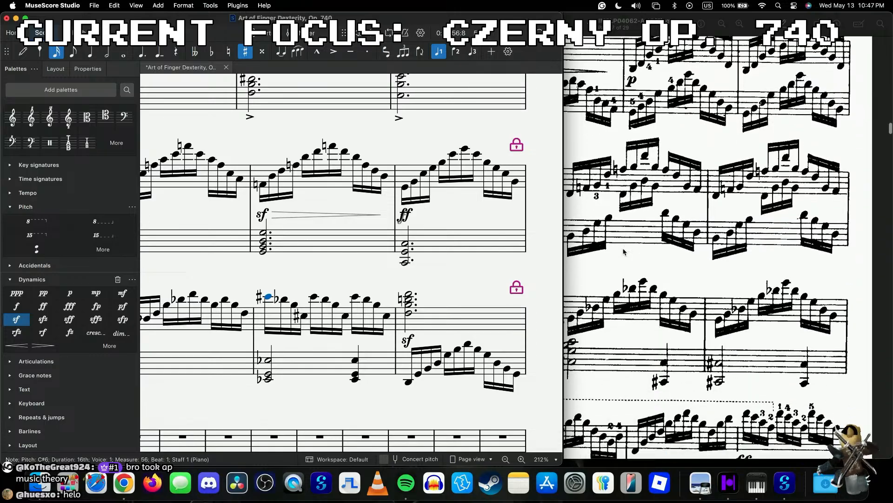
scroll(623, 251, down, 3)
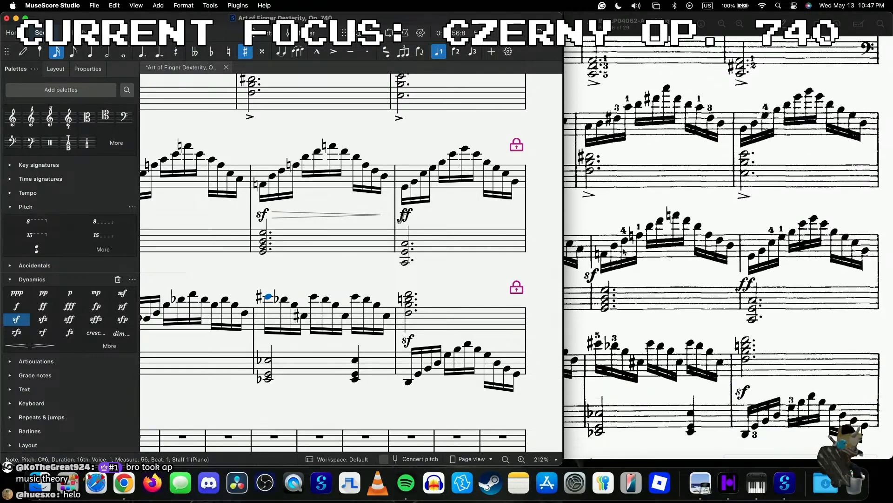
scroll(623, 251, down, 10)
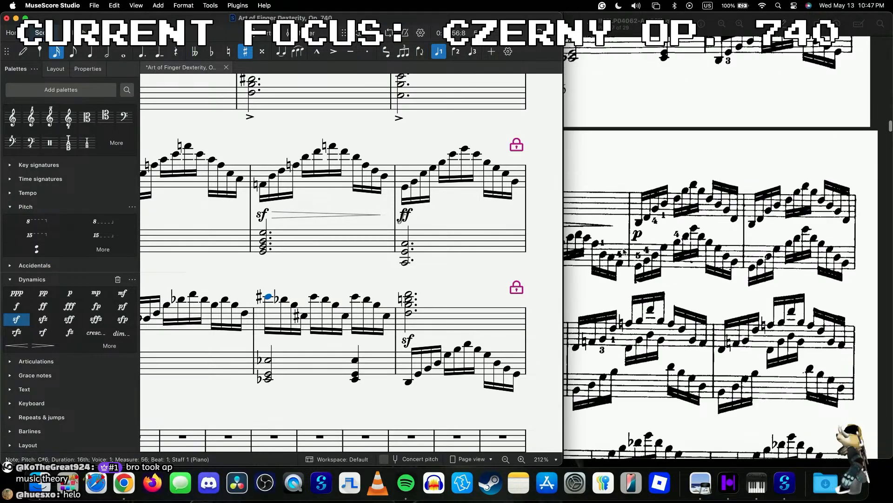
scroll(771, 96, down, 10)
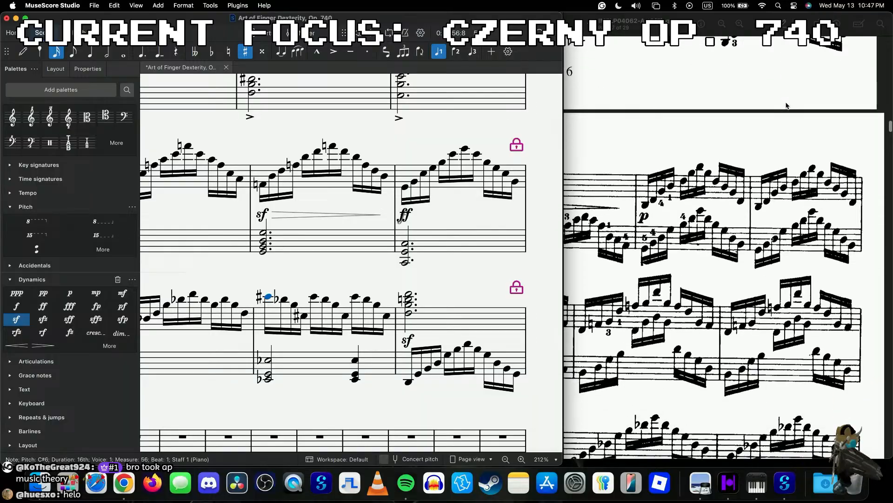
scroll(502, 192, down, 5)
scroll(502, 192, down, 3)
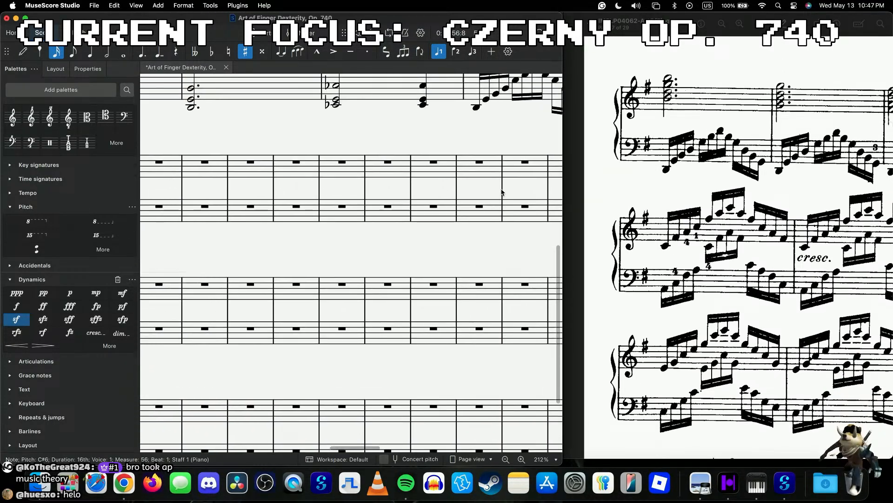
scroll(502, 192, left, 5)
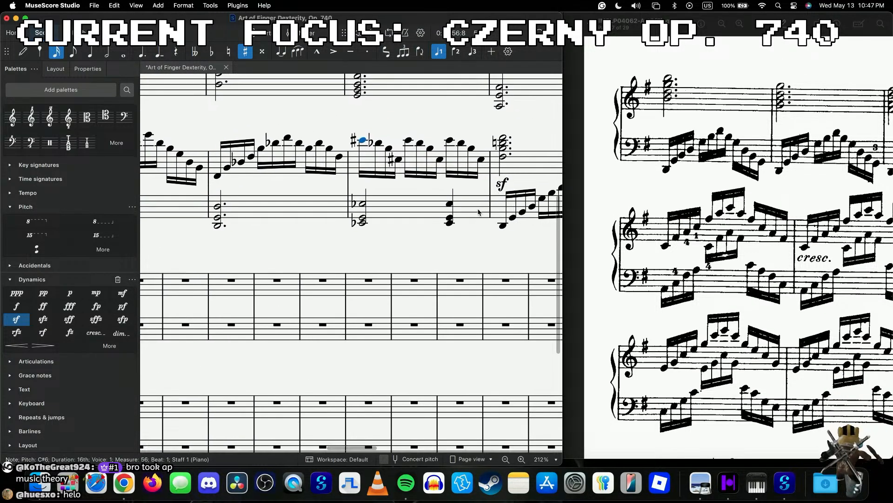
scroll(502, 192, left, 5)
click(270, 239)
scroll(300, 249, up, 5)
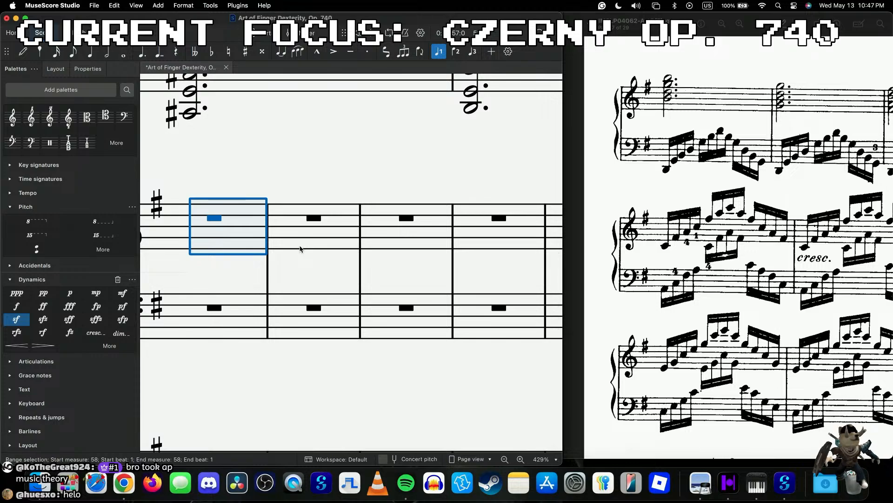
key(n)
key(6)
key(period)
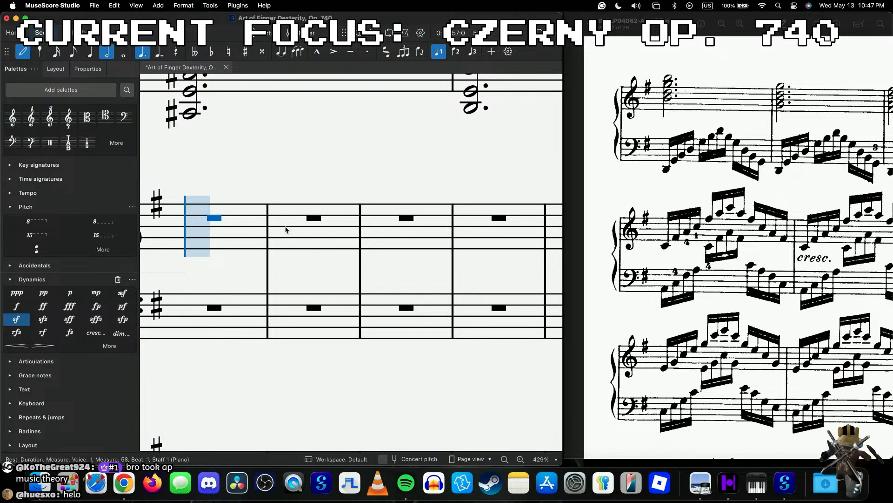
click(203, 199)
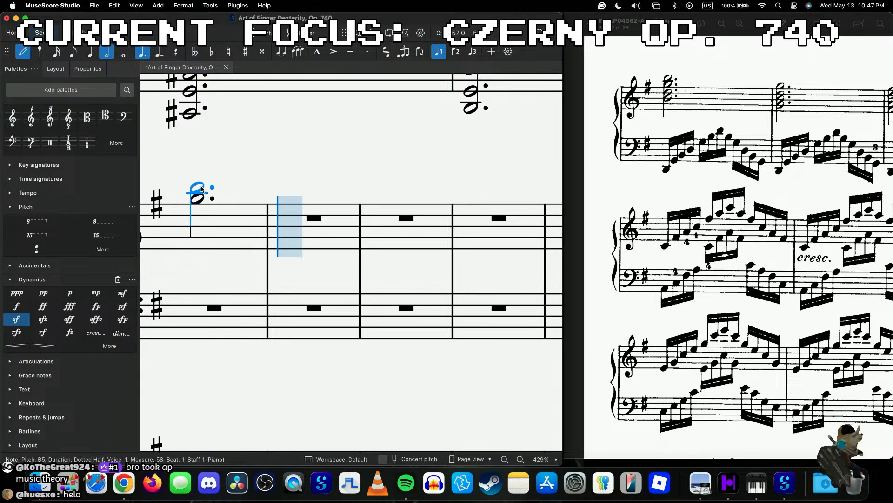
shift+click(197, 217)
shift+click(198, 225)
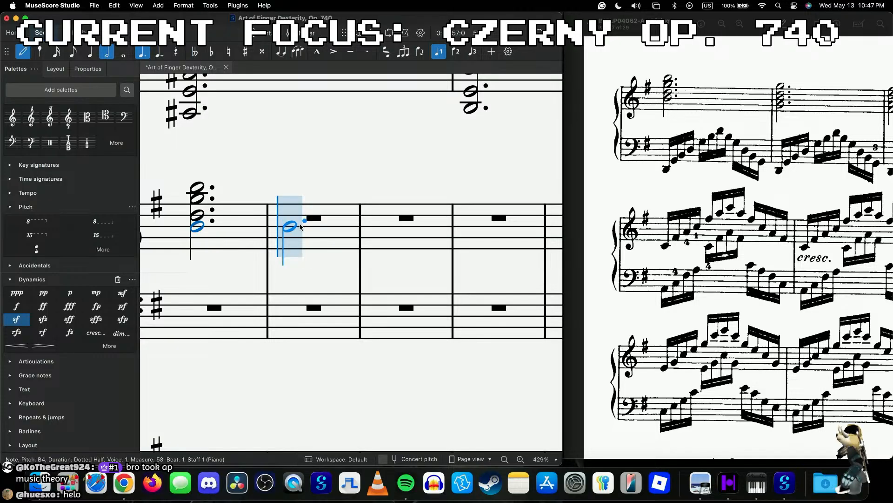
- Enter dotted half treble chords G4, B4, D5, G5 in measure 59 and F#4, A4, D5, F#5 in measure 60
click(294, 235)
shift+click(294, 223)
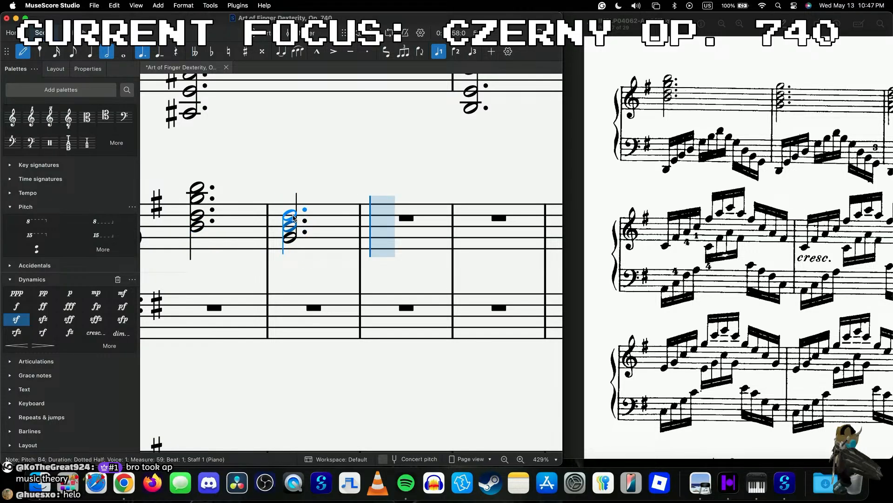
shift+click(294, 200)
scroll(635, 254, right, 5)
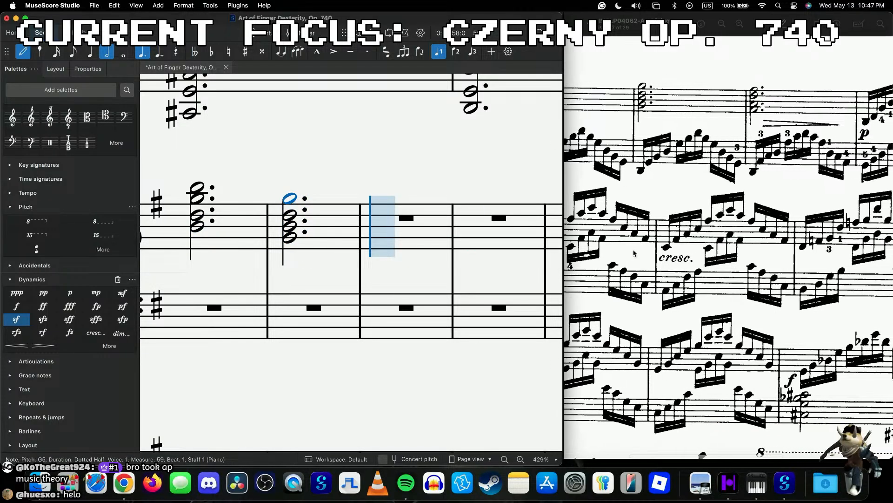
click(400, 206)
shift+click(383, 215)
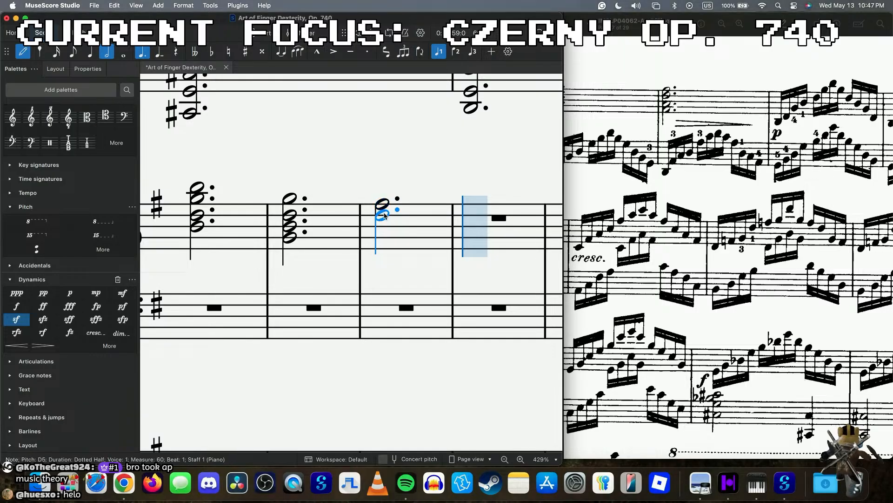
shift+click(384, 232)
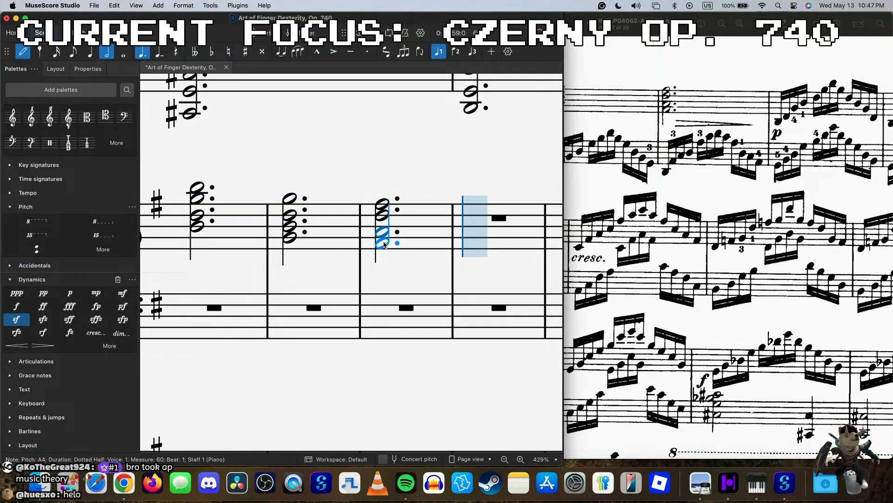
shift+click(384, 243)
- Begin treble measure 61 with a sixteenth note B3 below the staff
scroll(523, 250, right, 2)
scroll(800, 215, right, 5)
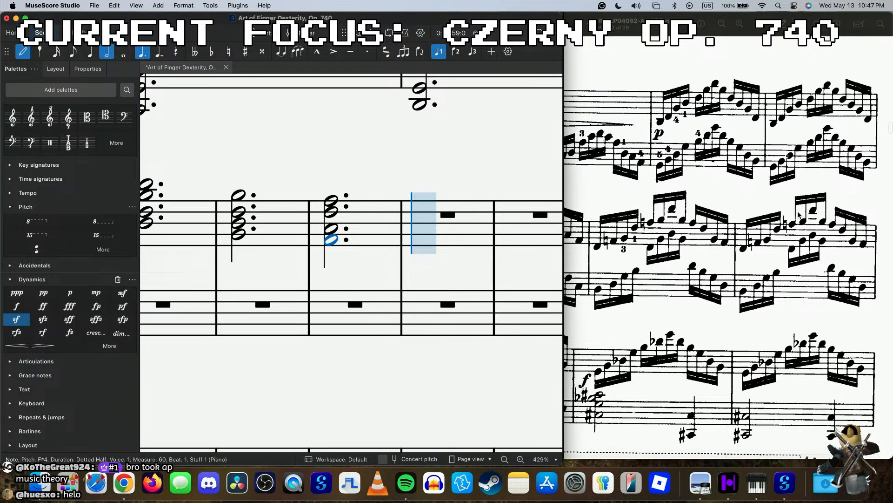
key(Escape)
key(n)
key(3)
click(426, 228)
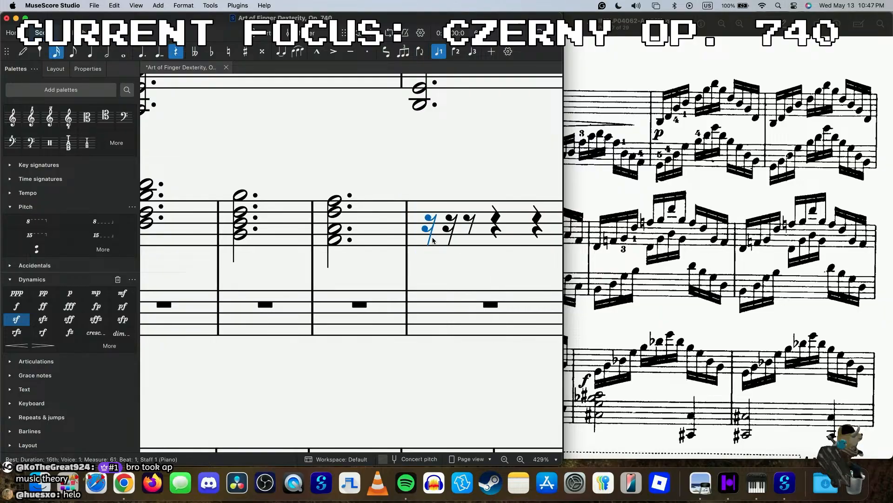
shift+click(425, 217)
shift+click(425, 252)
scroll(424, 253, right, 2)
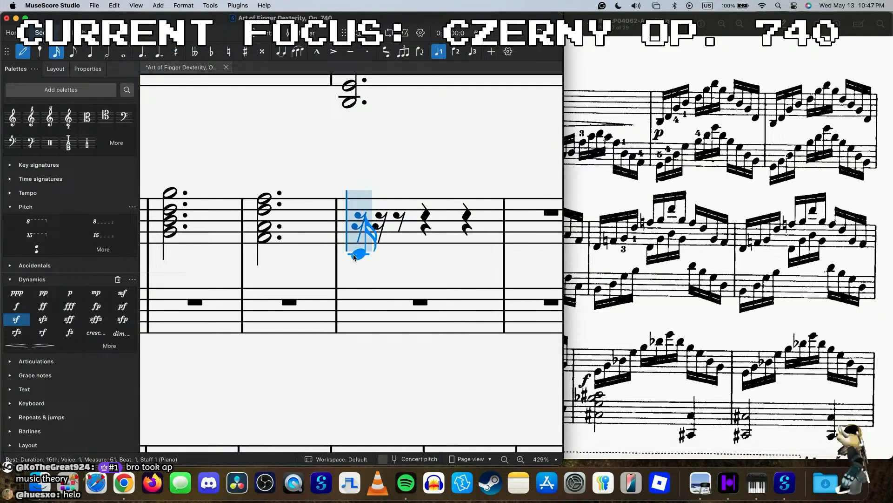
click(351, 258)
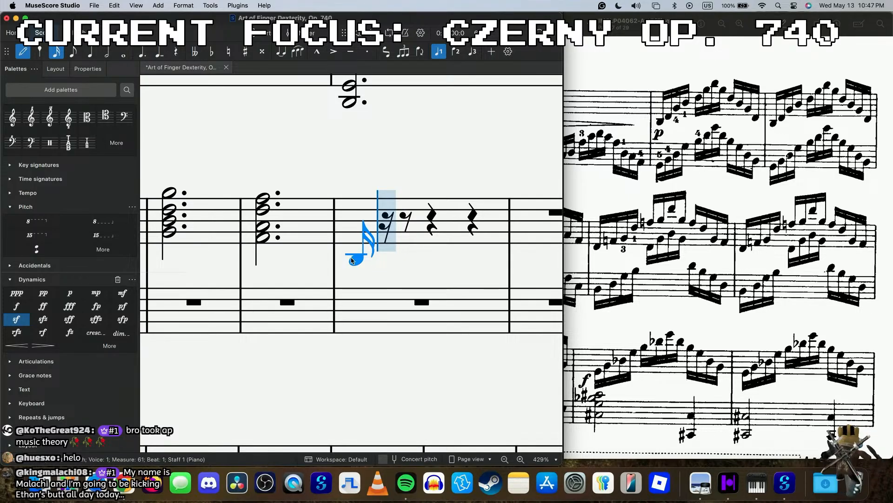
- Continue treble measure 61 with sixteenth notes D4, G4, B4, D5, G5, B5, G5, D5, B4, G4, D4
key(d)
key(g)
key(b)
key(d)
key(g)
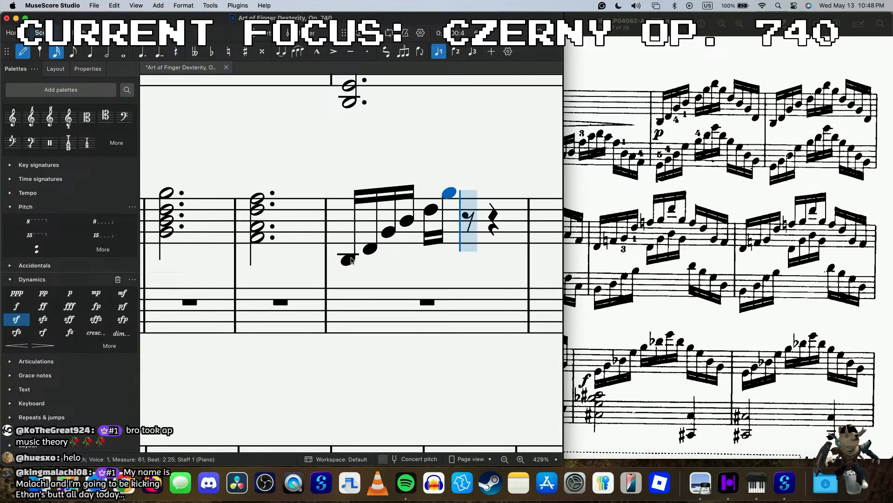
key(b)
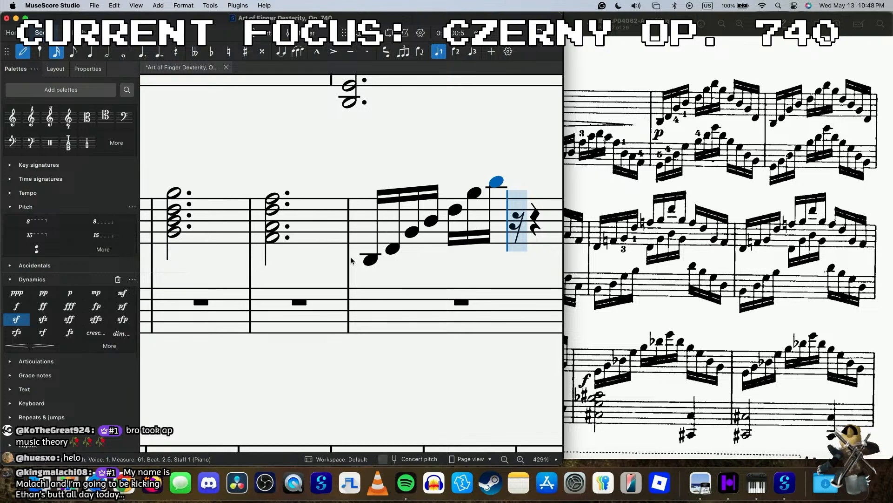
key(d)
key(Delete)
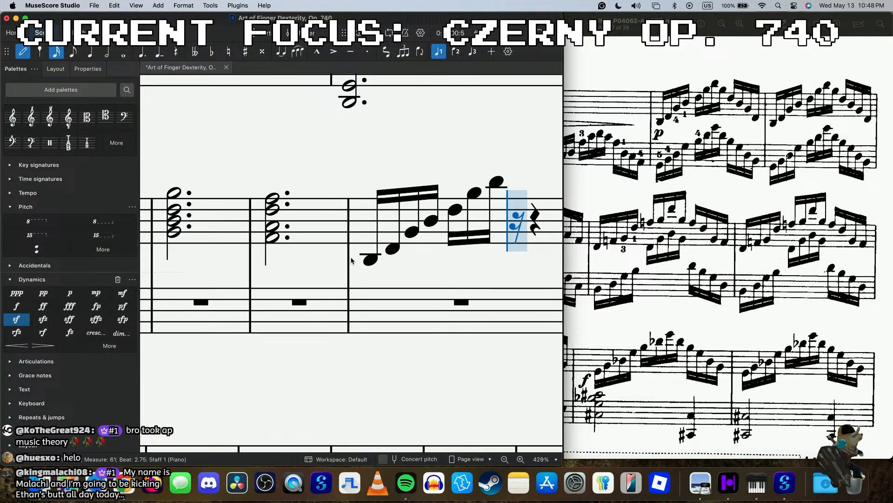
key(g)
key(d)
key(b)
key(g)
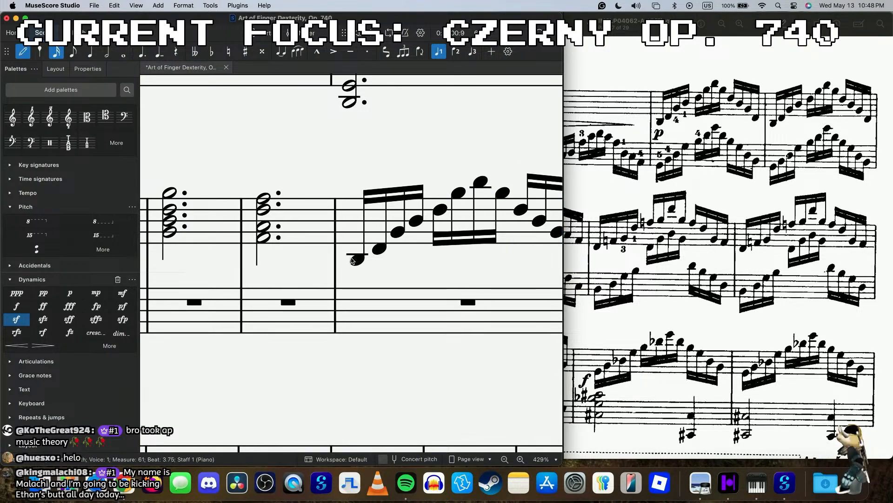
- Play back the sixteenth-note run in treble measure 61
key(super+minus)
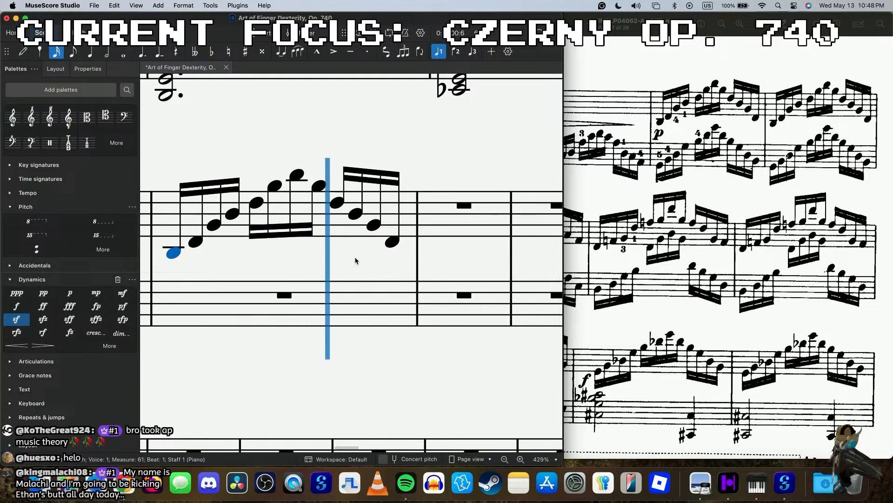
key(space)
key(super+minus)
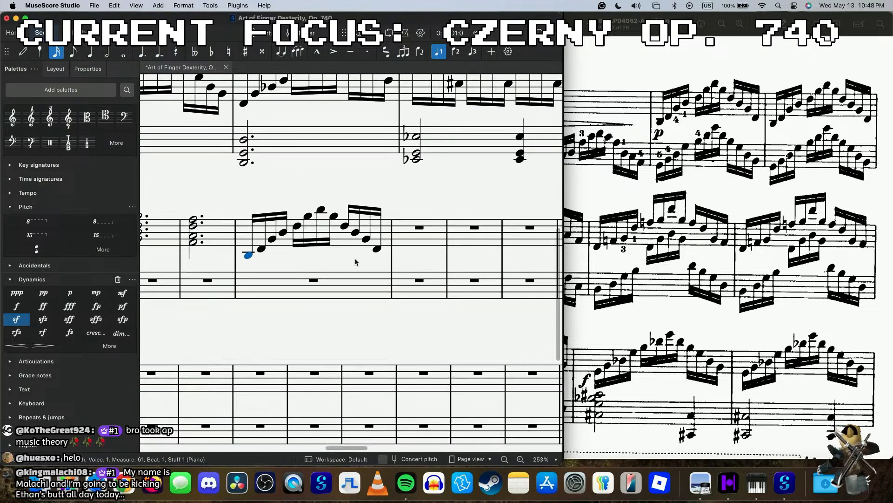
- Copy the sixteenth-note run of treble measure 61 into treble measure 62
click(334, 217)
key(super+c)
click(402, 240)
key(super+v)
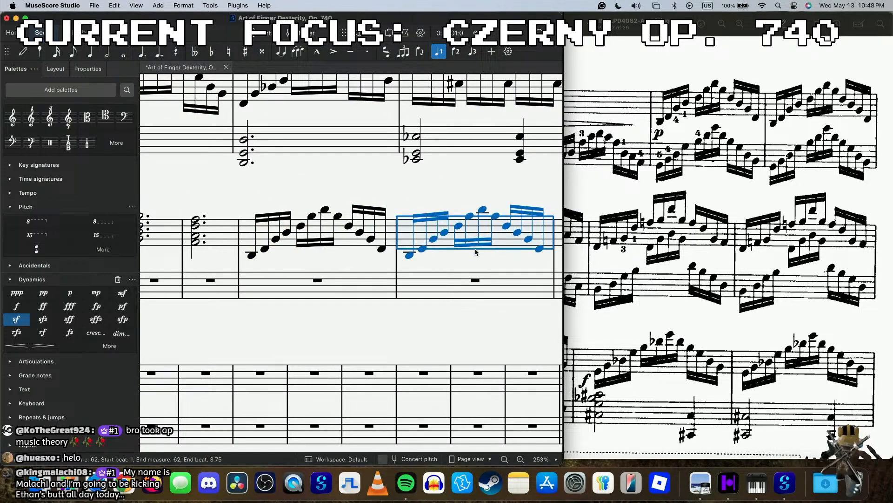
key(space)
key(space)
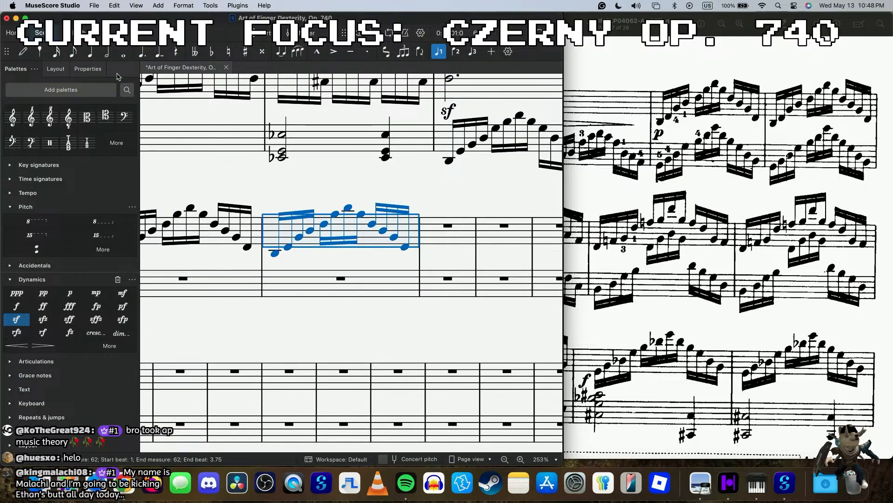
- Move measure 63 to the next system so measure 62 ends the current one
click(86, 77)
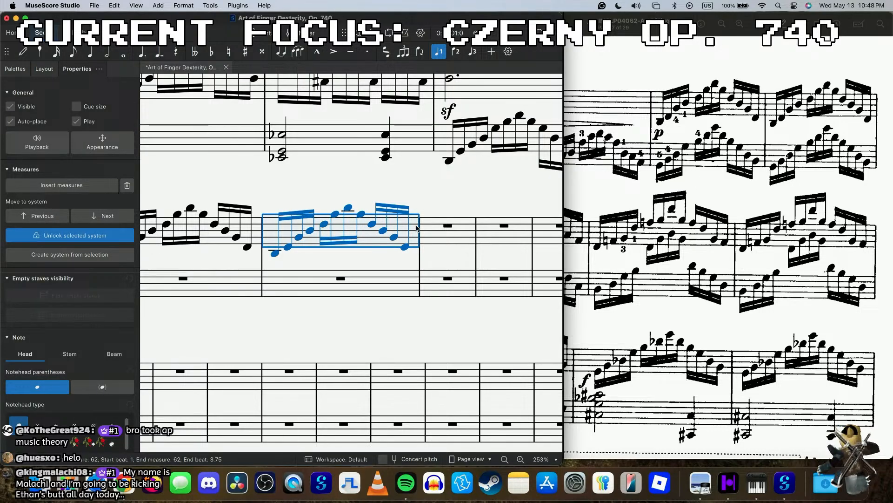
key(Right)
click(95, 216)
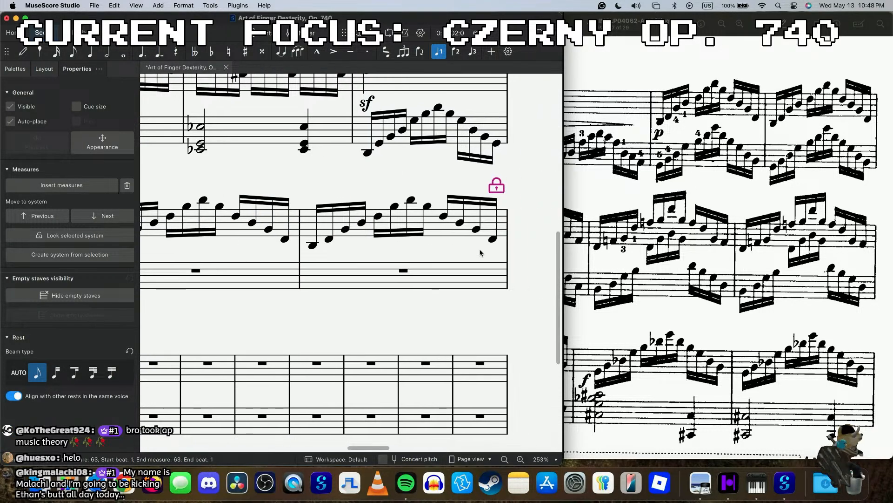
key(ctrl+z)
- Play back the score from the first treble note of measure 61
click(209, 229)
key(space)
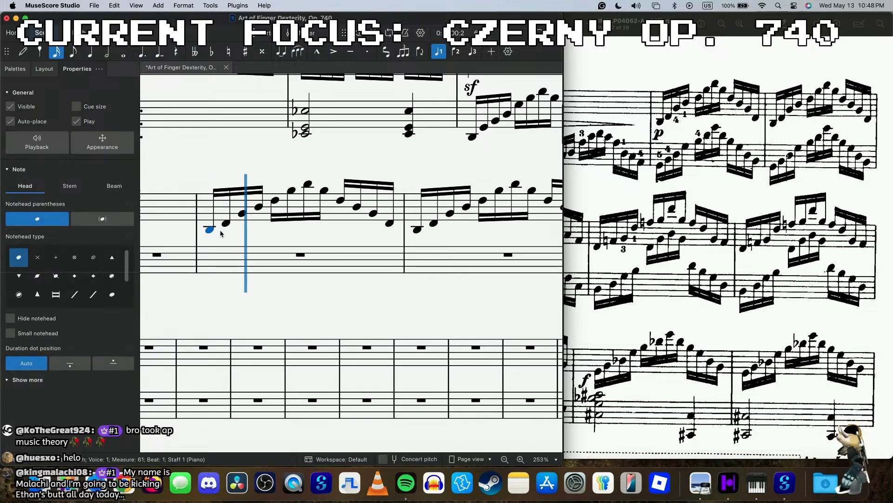
key(space)
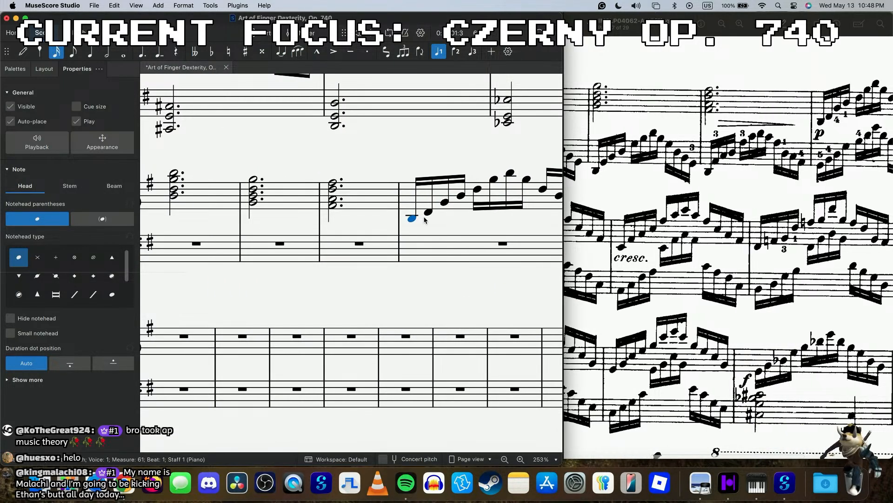
- Add a diminuendo hairpin under the treble chord in measure 60 and a p dynamic on the first note of measure 61
click(331, 205)
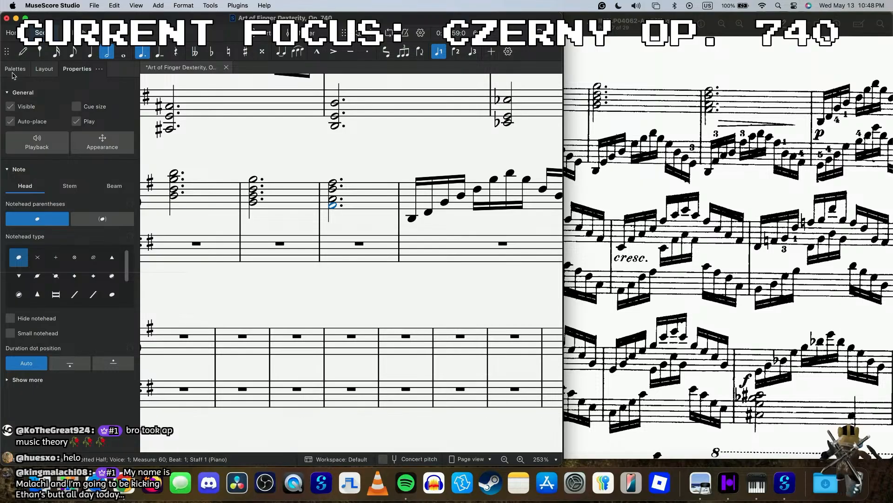
click(15, 69)
click(43, 345)
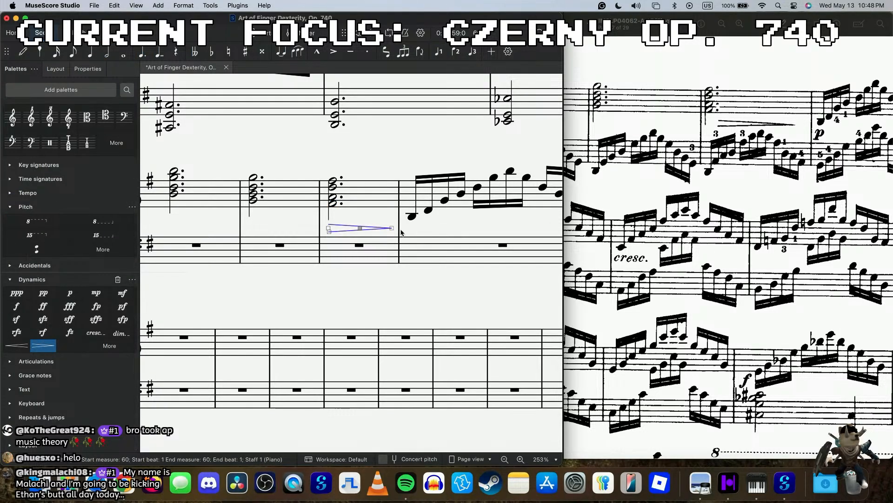
click(385, 229)
key(ctrl+d)
click(386, 246)
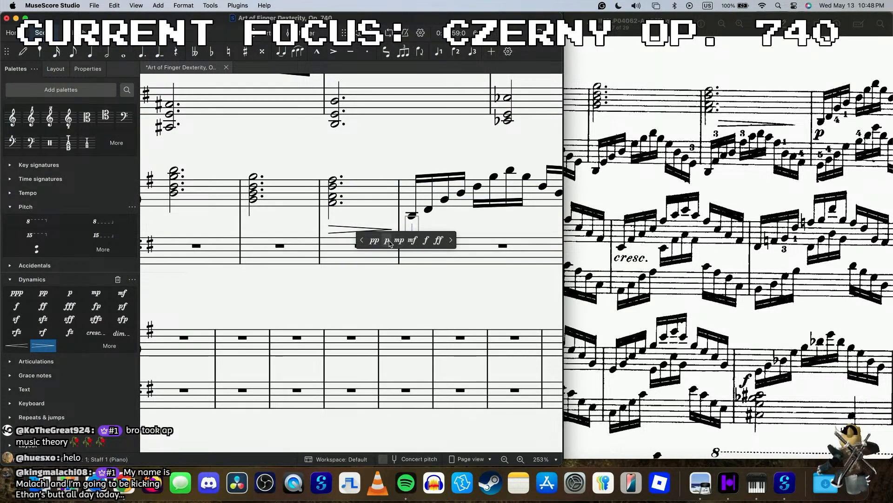
key(Escape)
- Play back the score from the treble chord in measure 58 and compare it with the printed page
click(186, 189)
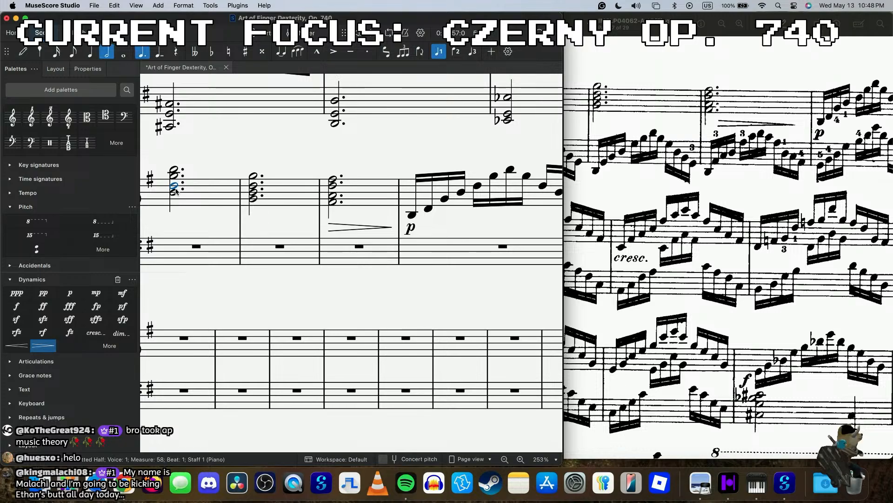
scroll(182, 190, down, 5)
scroll(179, 193, up, 2)
key(space)
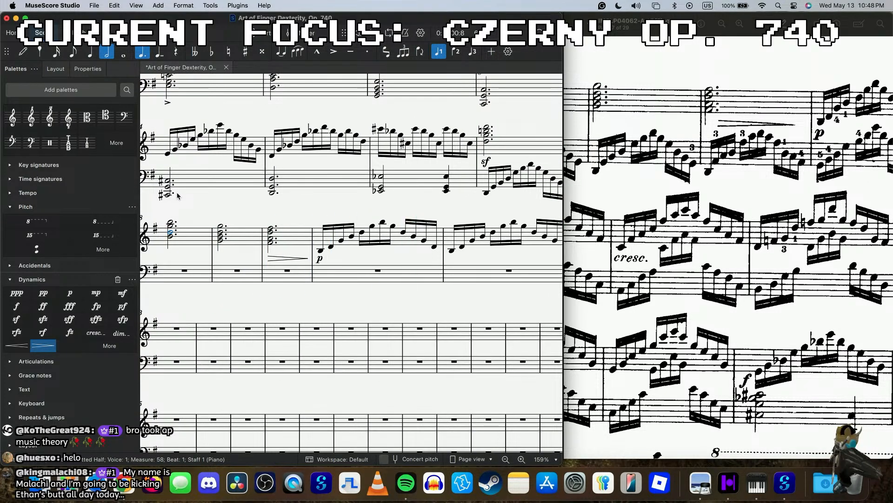
scroll(786, 240, left, 5)
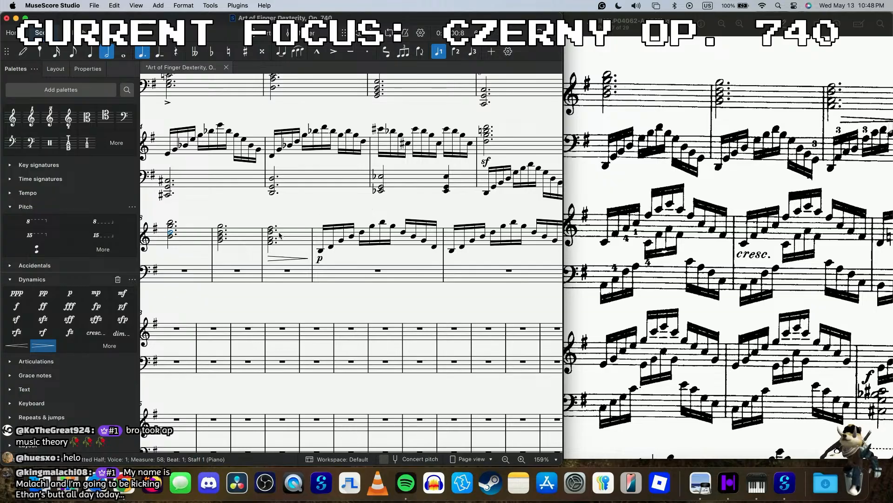
- Begin bass measure 58 with sixteenth notes D2, G2, B2
click(198, 275)
scroll(197, 263, up, 4)
scroll(196, 264, left, 2)
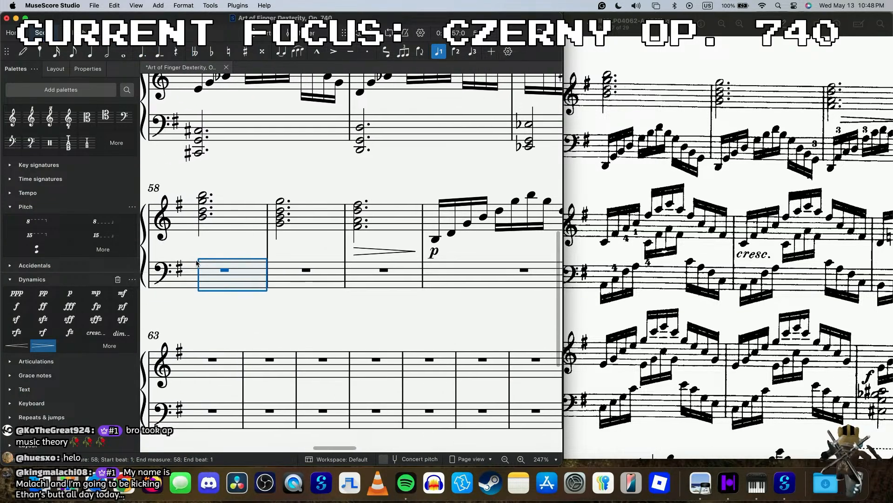
key(n)
click(202, 298)
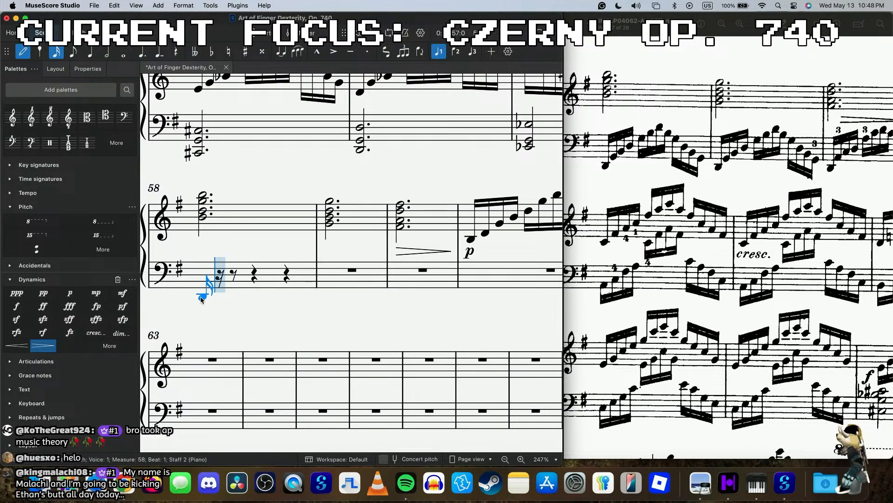
key(f)
key(a)
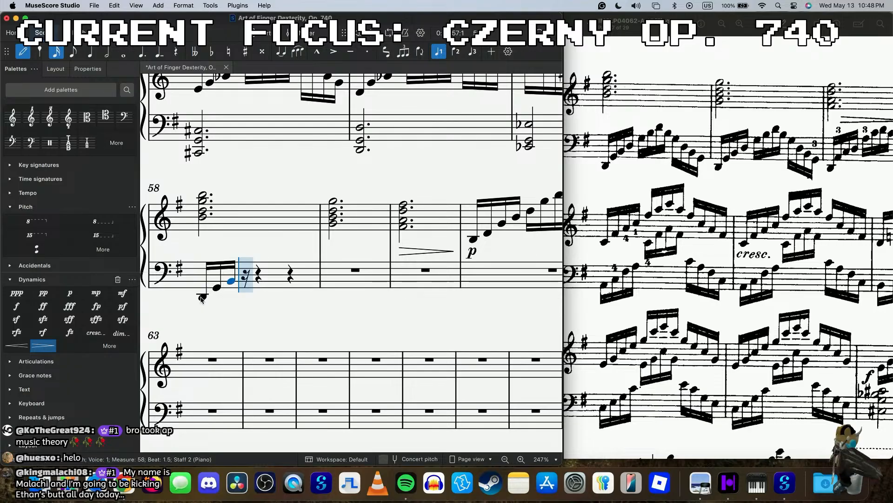
- Complete bass measure 58 with sixteenth notes D3, G3, B3, D4, B3, G3, D3, B2, G2
key(c)
key(f)
key(a)
key(c)
key(a)
key(f)
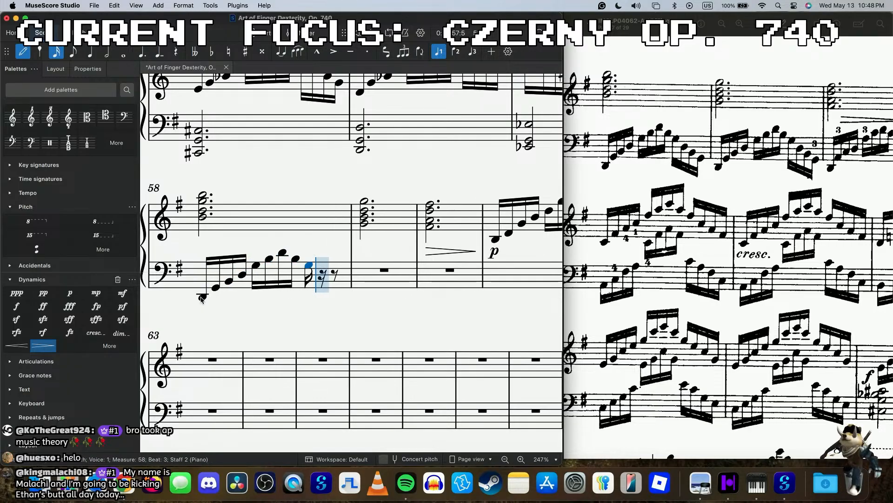
key(d)
key(a)
key(f)
key(Escape)
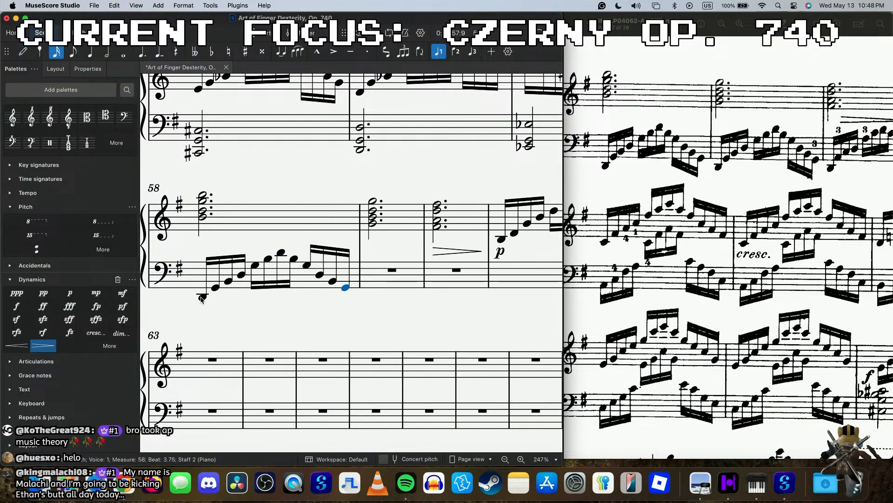
- Set the beam direction of the last four bass sixteenths in measure 58 to down
click(316, 247)
click(95, 69)
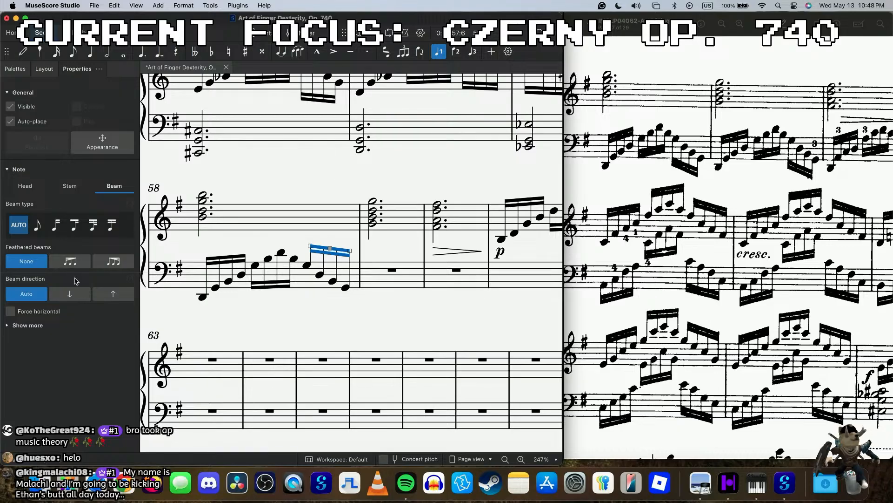
click(27, 293)
- Copy the bass sixteenth-note run of measure 58 into bass measure 59
click(373, 278)
scroll(373, 278, right, 2)
scroll(373, 278, up, 2)
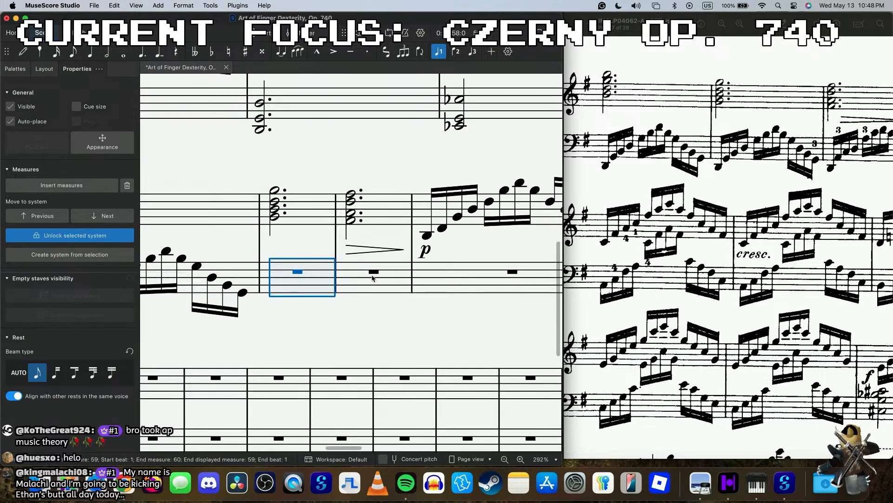
click(219, 309)
click(298, 281)
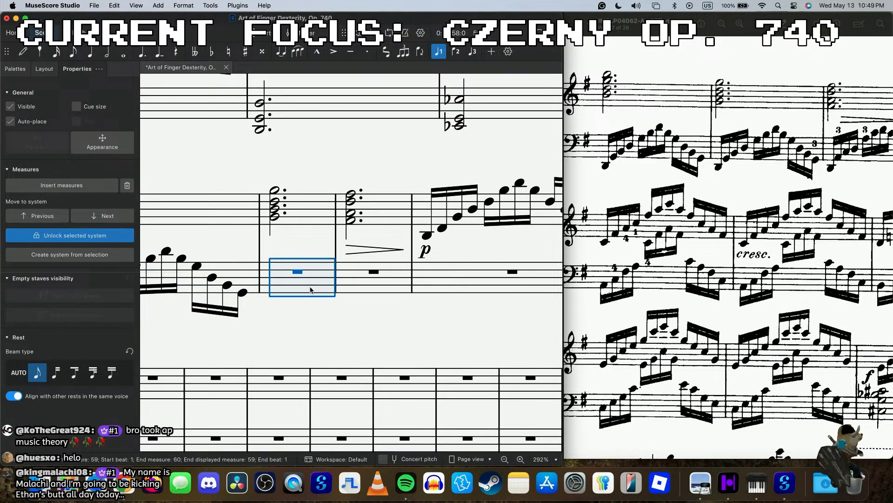
key(ctrl+v)
scroll(345, 300, right, 3)
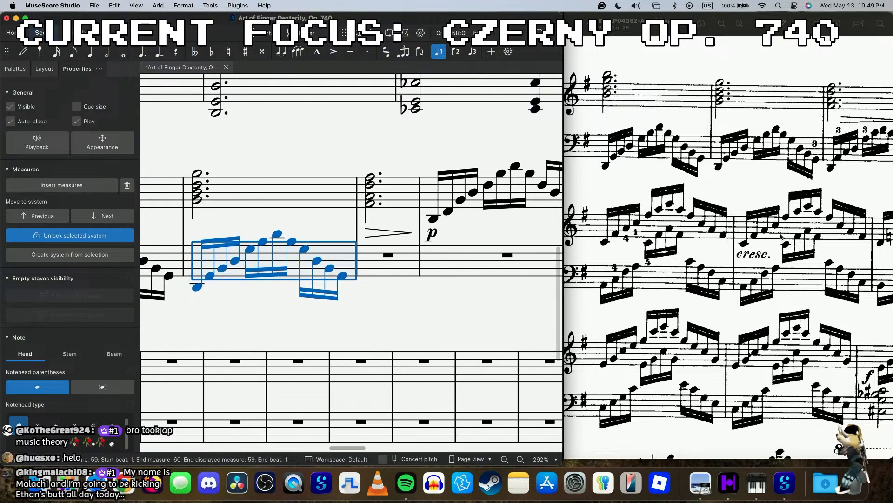
- Begin bass measure 60 with sixteenth notes D2, A2, C3, D3
scroll(780, 235, right, 3)
click(385, 267)
key(n)
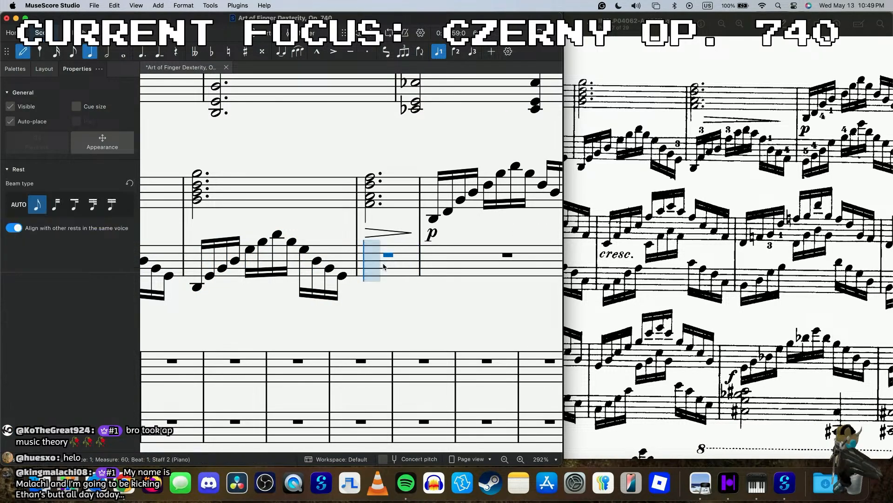
key(3)
click(372, 280)
click(371, 284)
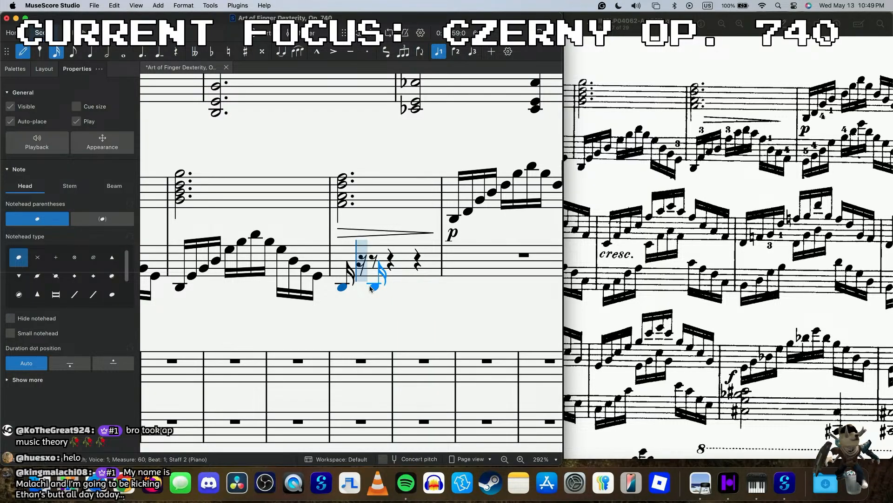
click(371, 289)
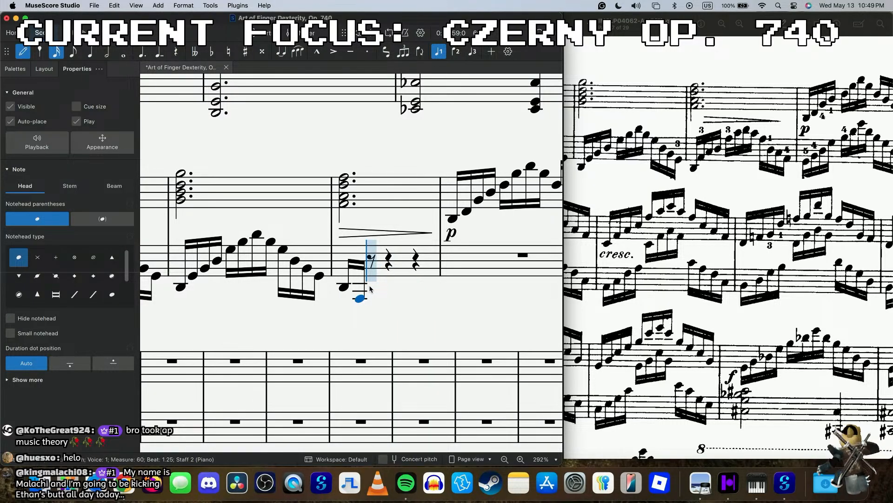
key(super+Up)
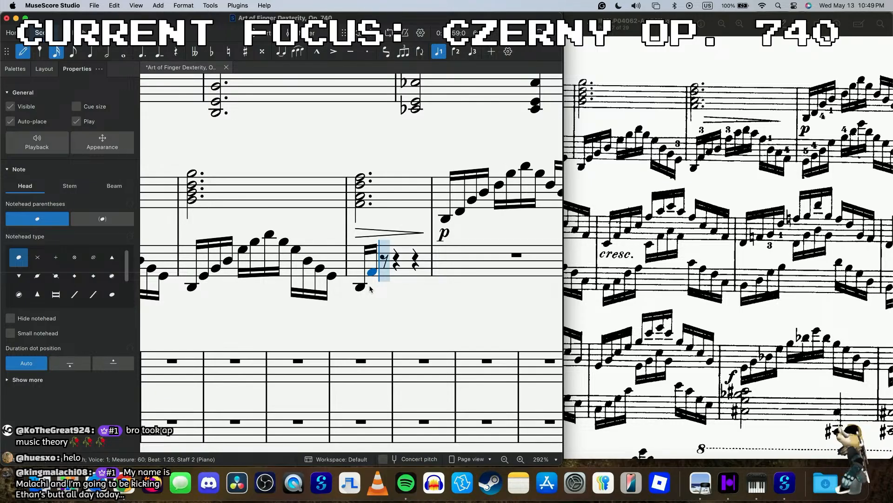
key(a)
key(d)
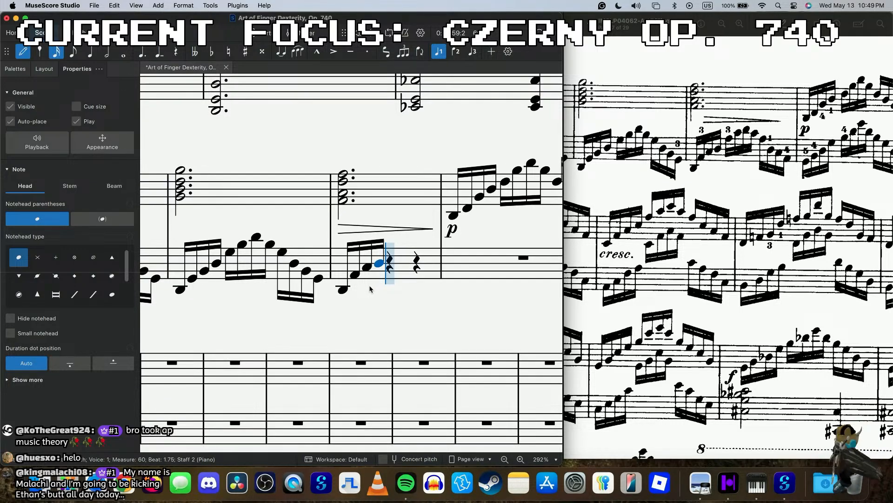
- Complete bass measure 60 with sixteenth notes A2, C3, D3, C3, A2, D3, C3, A2
key(a)
key(c)
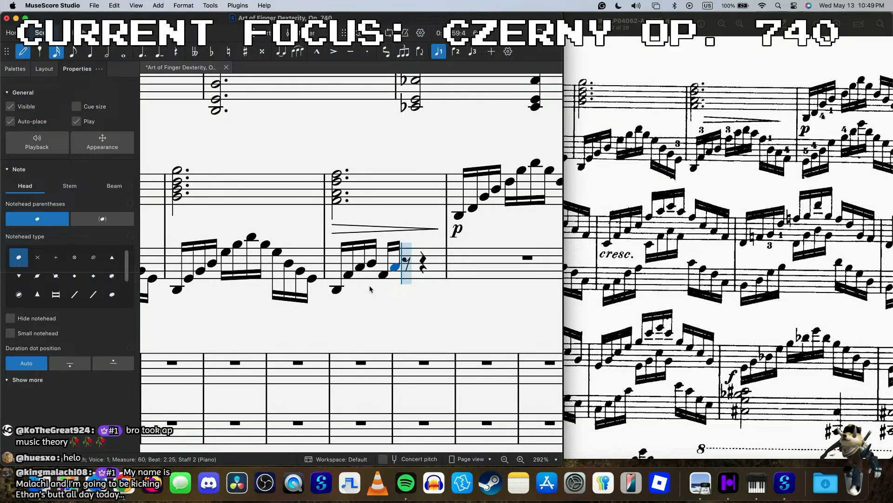
key(d)
key(c)
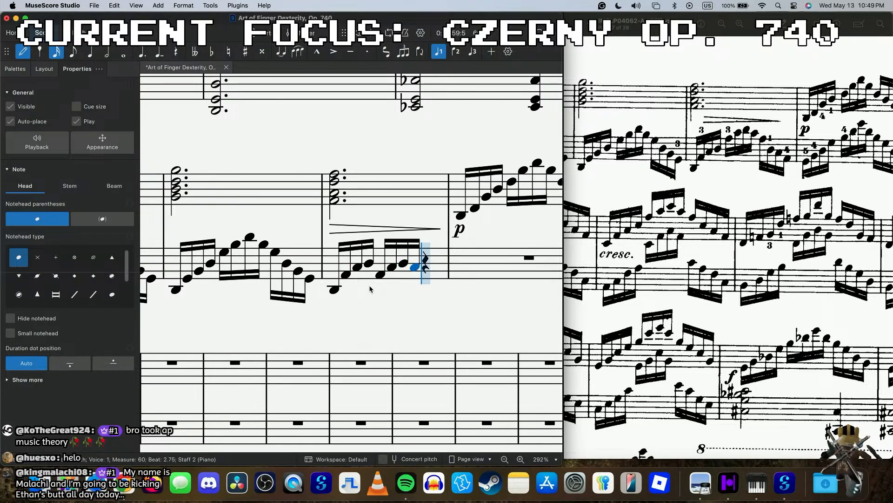
key(a)
key(d)
key(c)
key(a)
key(Escape)
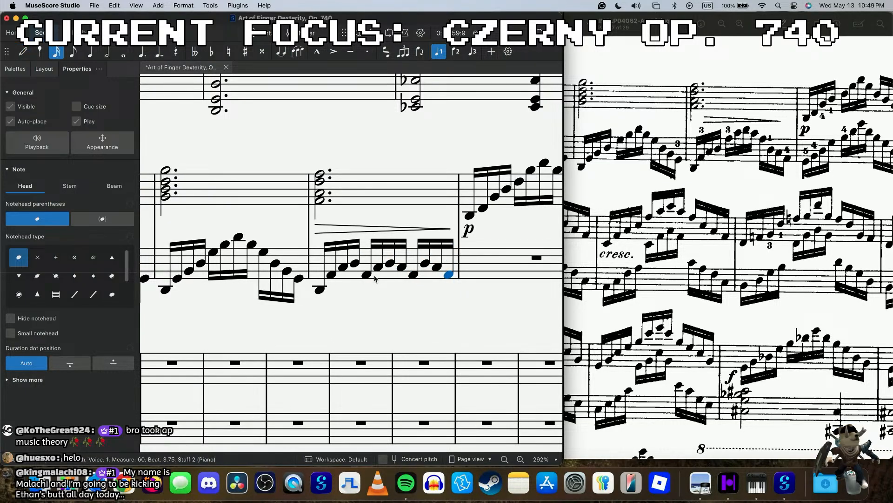
- Raise the five bass sixteenths of measure 60 from beat 2 through the first note of beat 3 by an octave
click(368, 275)
shift+click(391, 265)
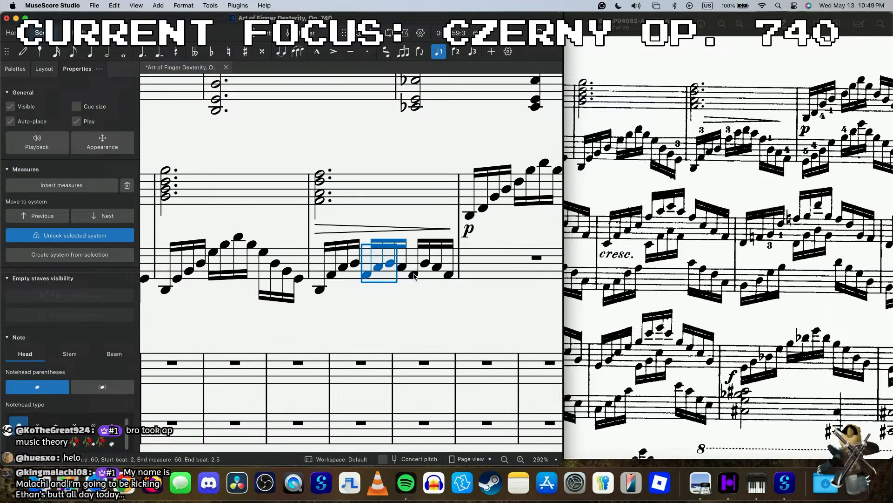
shift+click(414, 276)
key(super+Up)
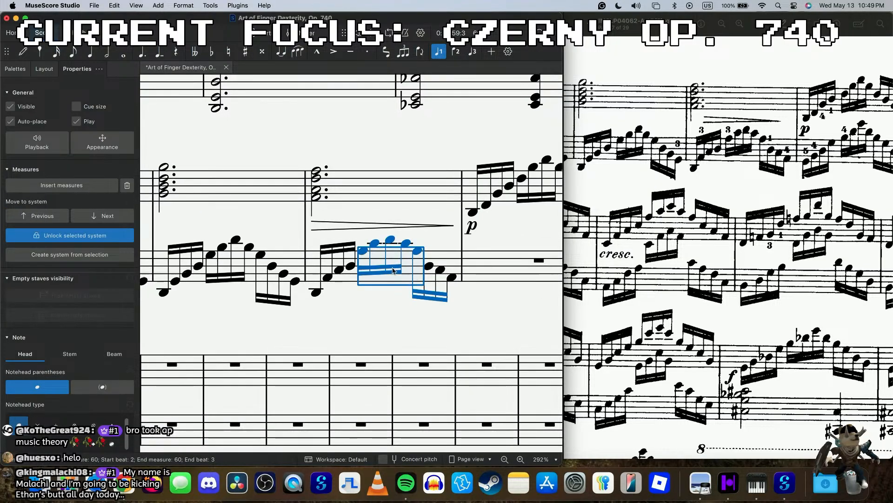
- Play back measure 60 and the passage from measure 54 onward to check the entered notes
click(429, 266)
click(317, 292)
key(space)
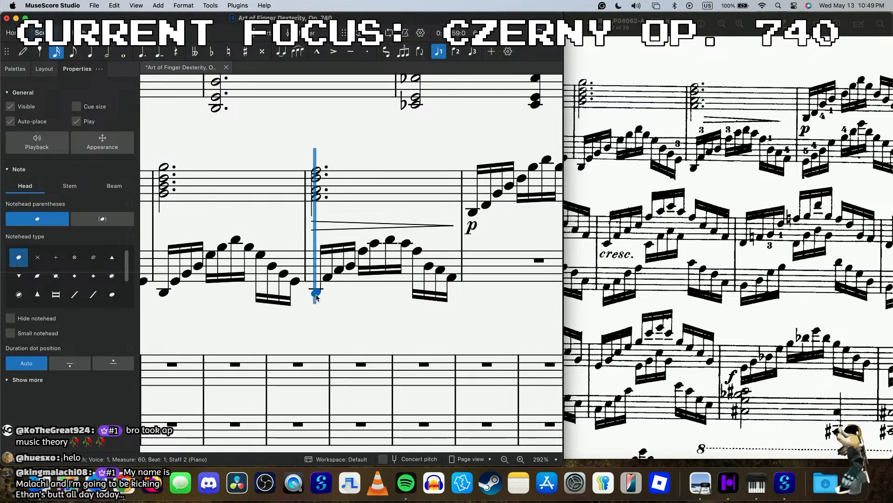
key(space)
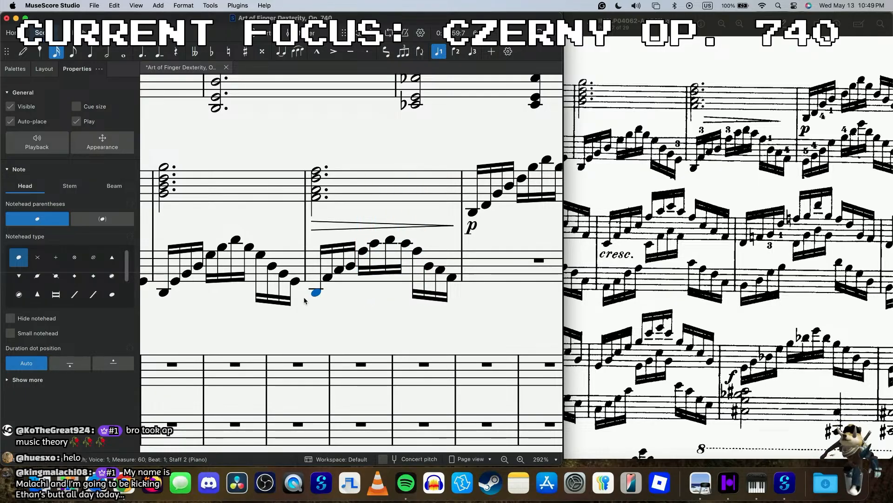
key(space)
key(space)
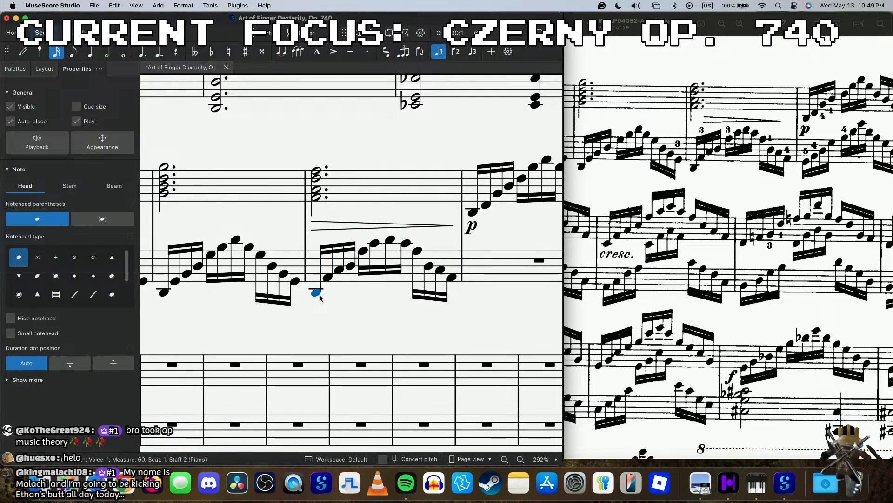
scroll(342, 279, down, 5)
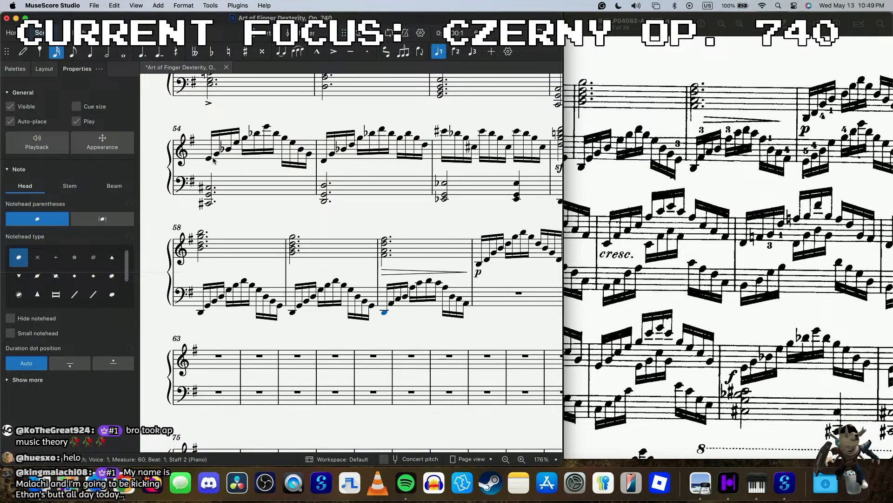
click(208, 158)
key(space)
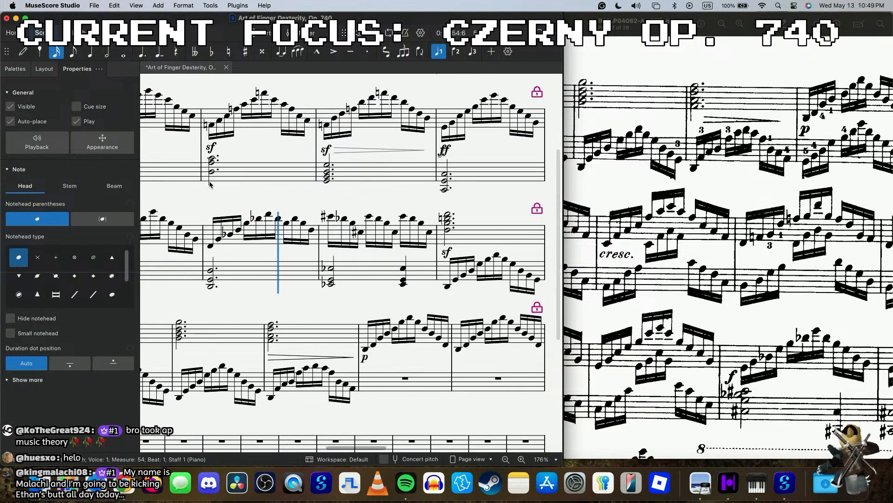
scroll(279, 205, down, 4)
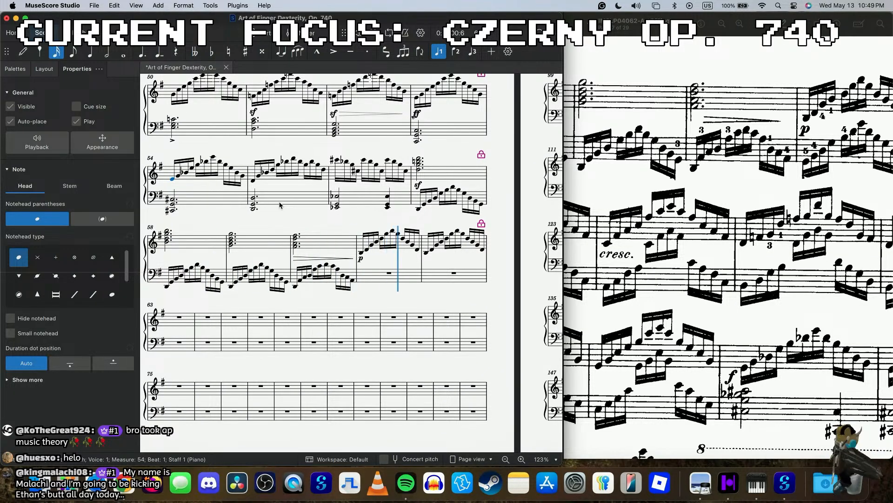
key(space)
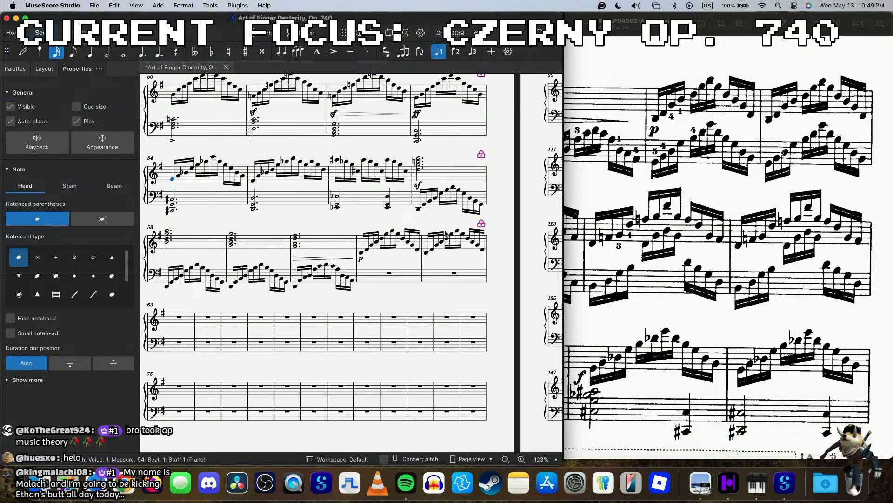
- Copy the treble sixteenth-note runs of measures 61 and 62 into the bass staff of the same measures
scroll(442, 231, up, 3)
click(387, 254)
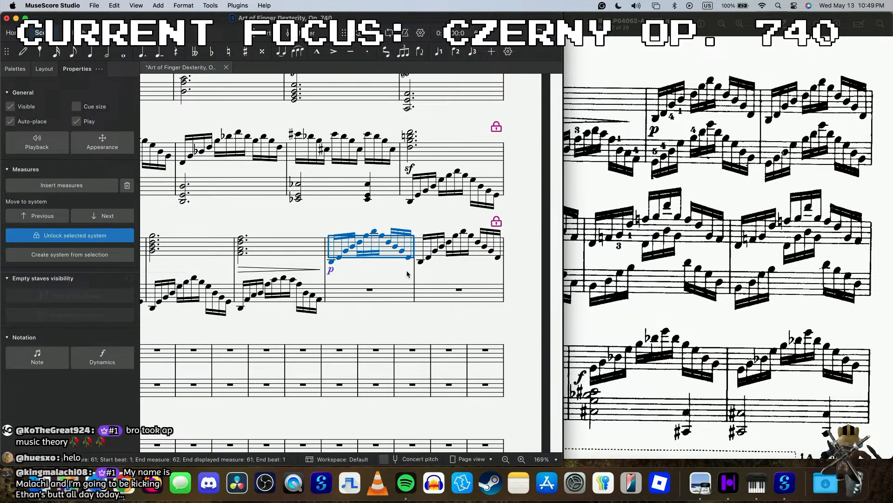
shift+click(419, 248)
key(super+c)
click(373, 296)
key(super+v)
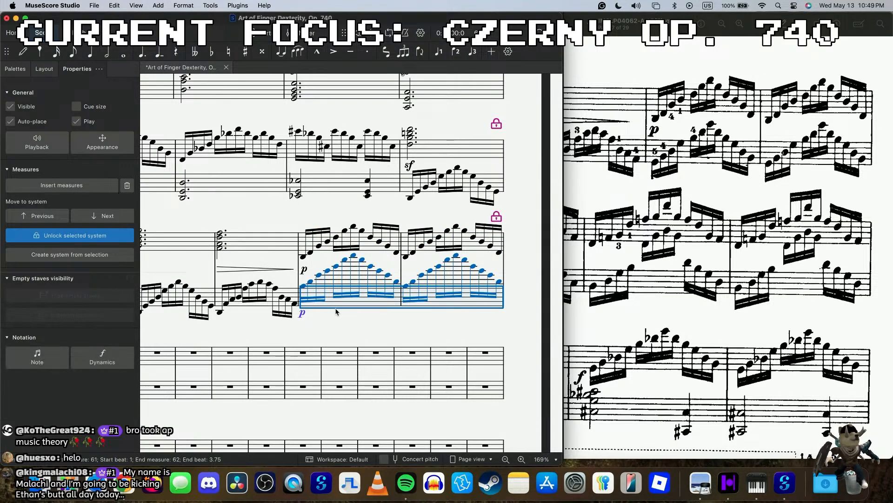
- Delete the duplicate p dynamic under bass measure 61 and lower the copied bass runs of measures 61 and 62 by an octave
click(303, 313)
key(Delete)
click(331, 298)
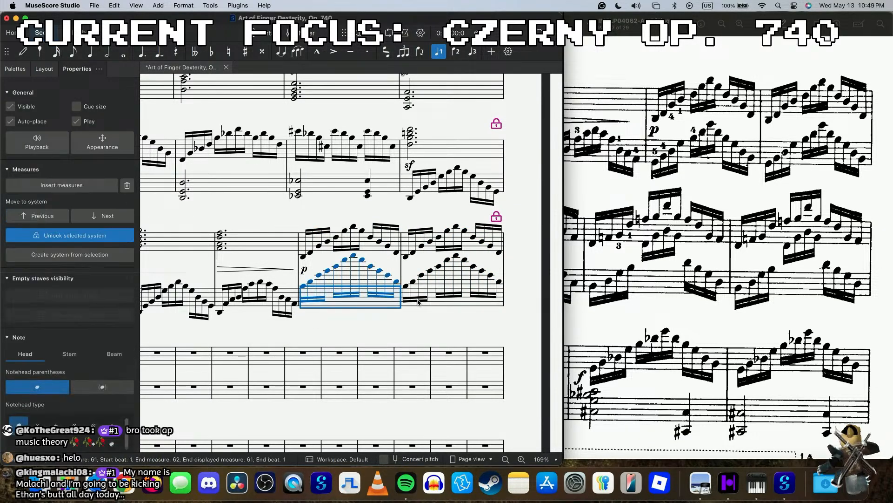
shift+click(434, 305)
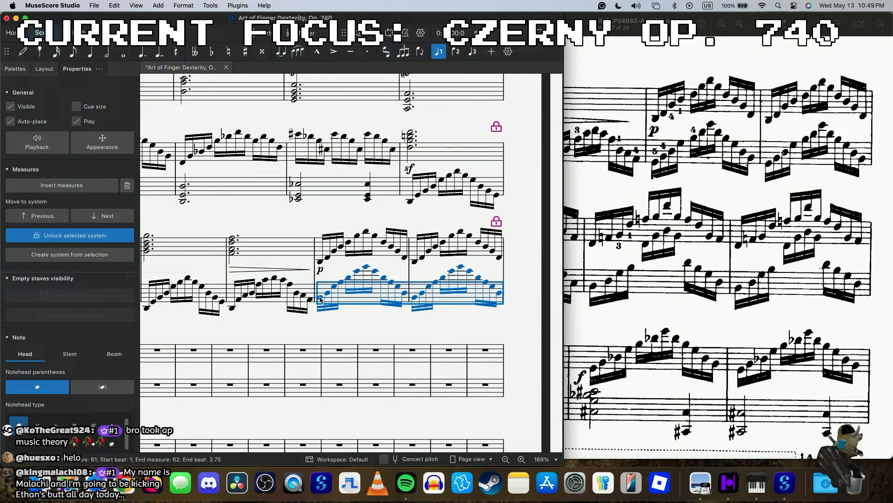
- Clear the copied sixteenth-note run from bass measure 61
click(320, 298)
scroll(325, 323, up, 5)
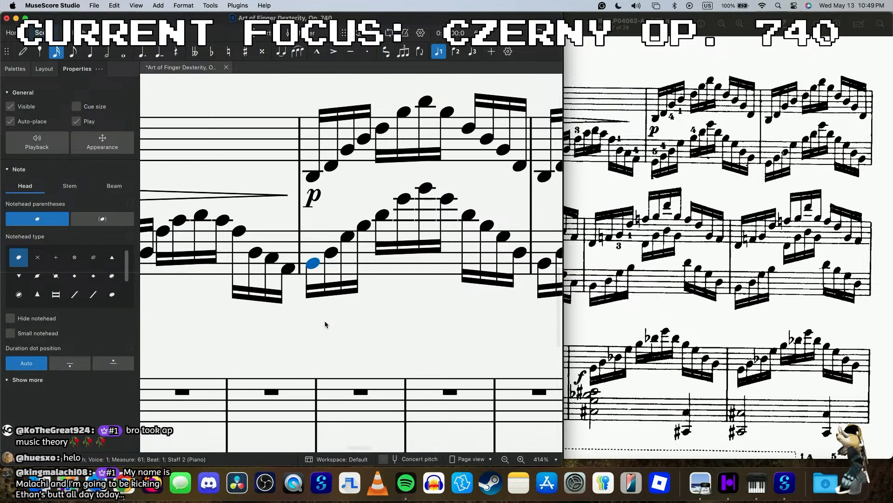
shift+click(381, 273)
key(Delete)
- Try starting bass measure 61 with sixteenth notes B2, D3, G3, B3, D4
scroll(441, 264, up, 1)
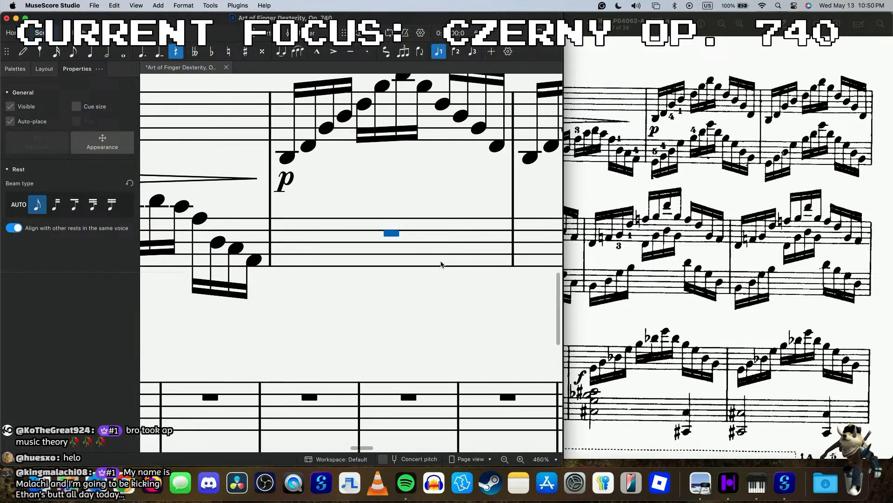
click(413, 260)
key(3)
key(n)
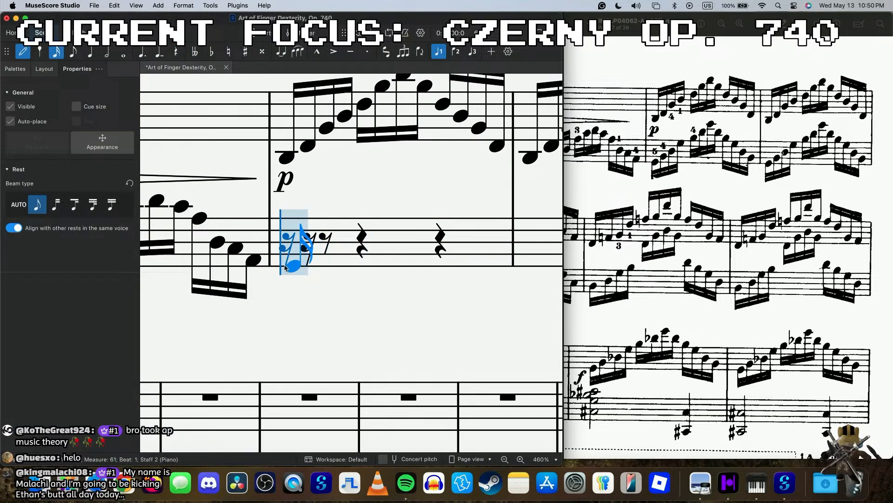
click(285, 267)
key(Escape)
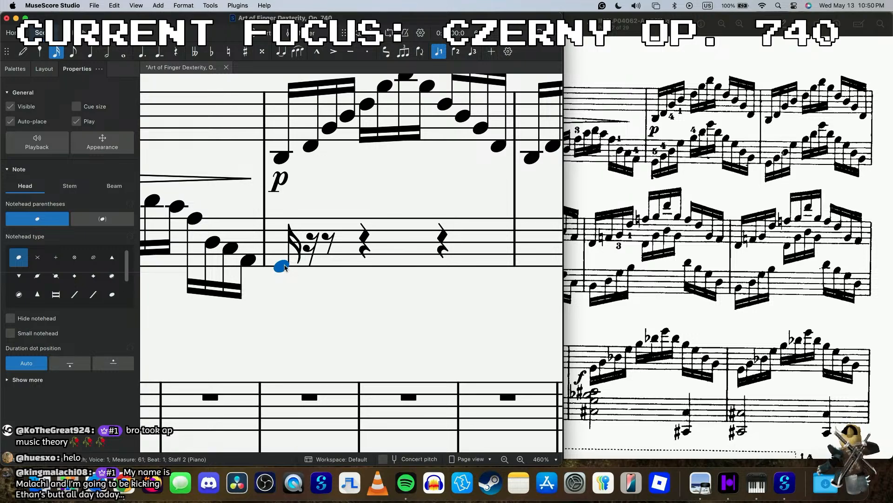
key(b)
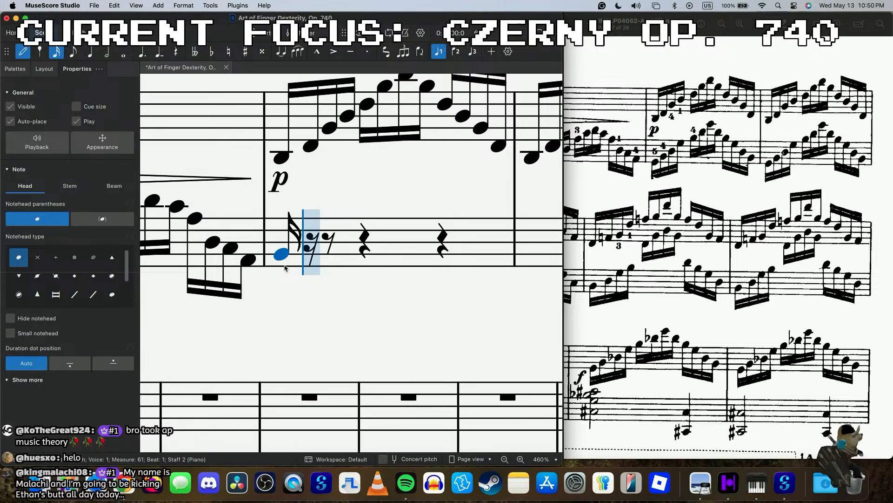
key(d)
key(e)
key(g)
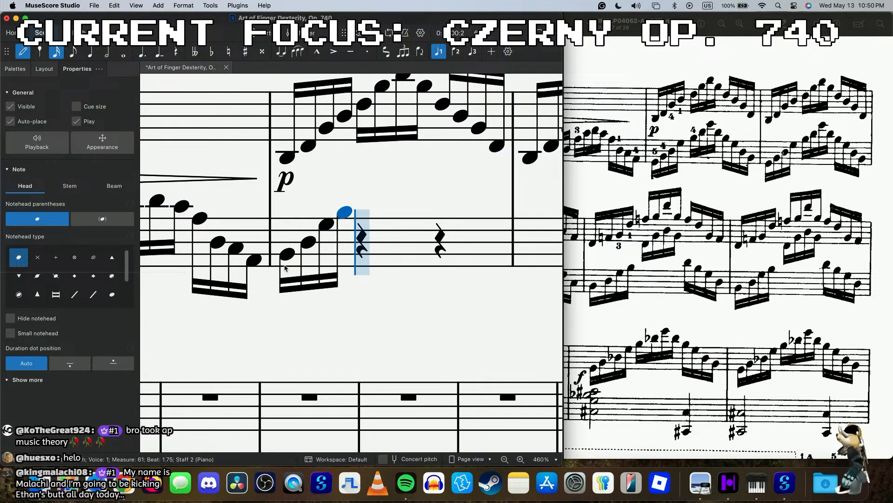
key(b)
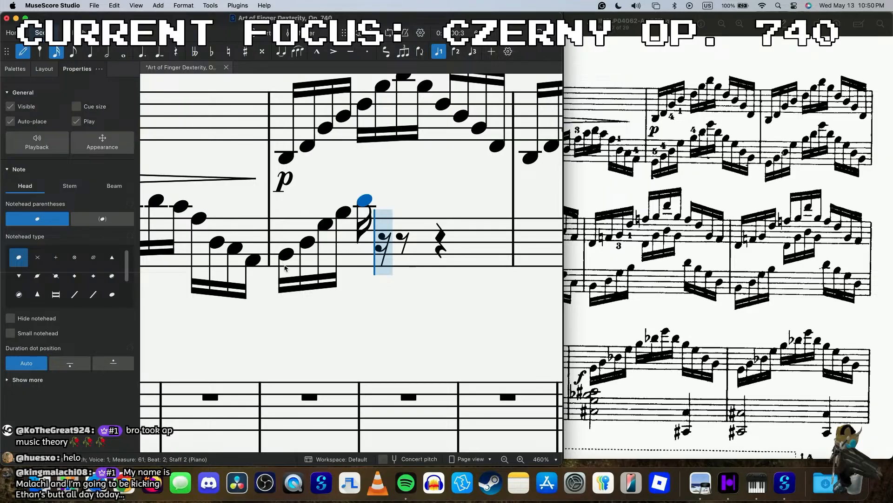
key(Escape)
- Delete the five sixteenth notes just entered in bass measure 61
click(286, 255)
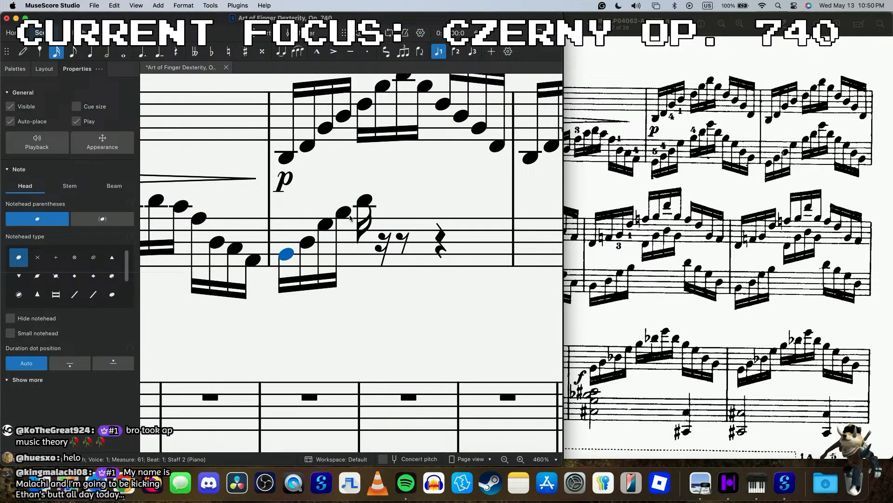
shift+click(362, 210)
key(Delete)
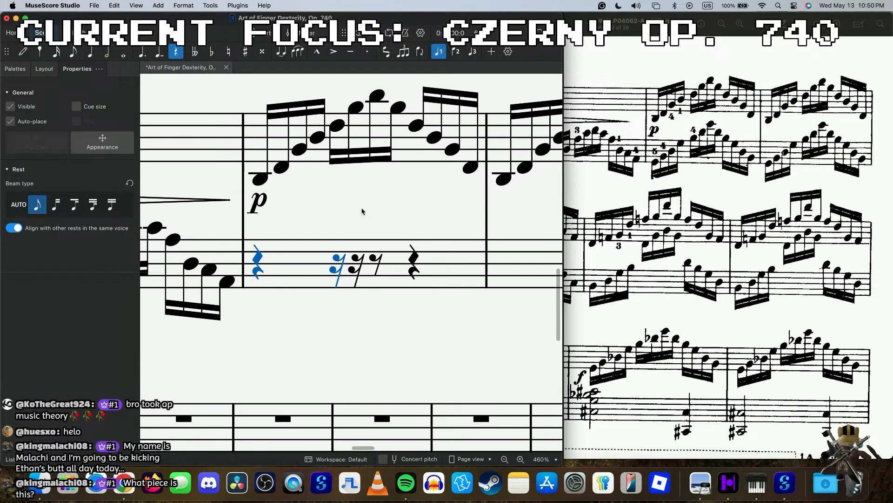
- Split the opening rest of bass measure 61 and enter a sixteenth-note G2 on beat 1
click(261, 266)
key(4)
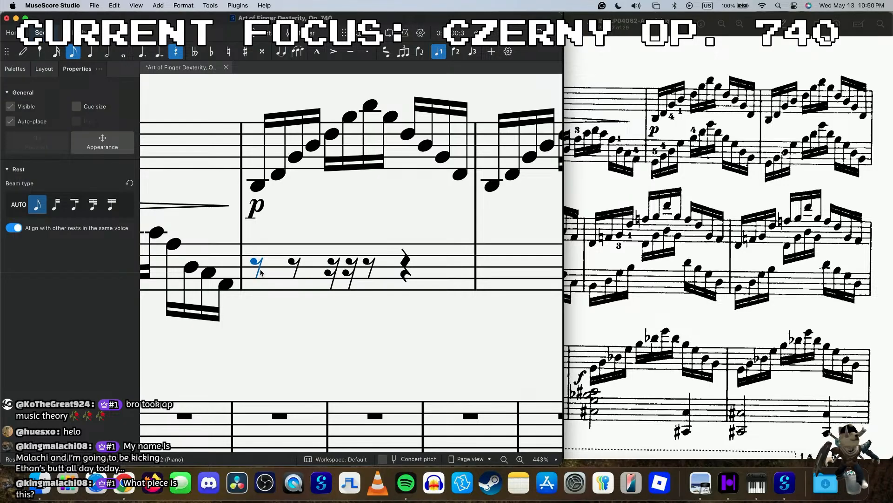
key(3)
key(n)
click(261, 294)
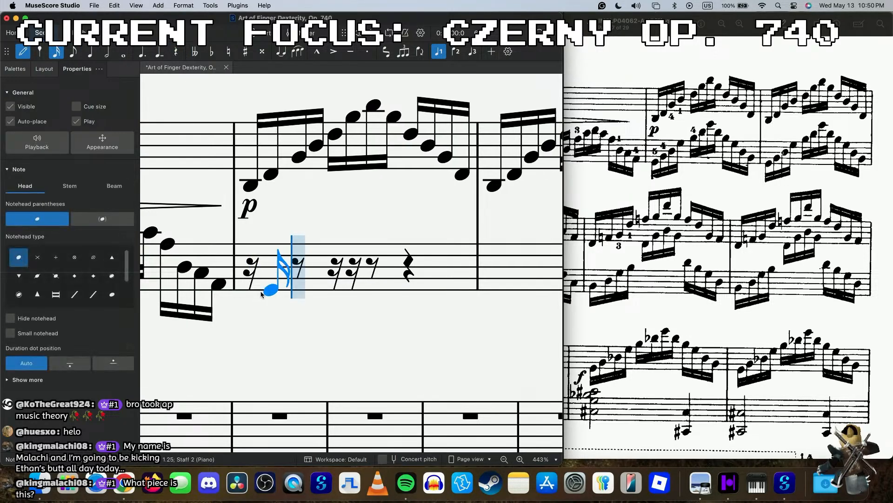
click(254, 292)
key(Escape)
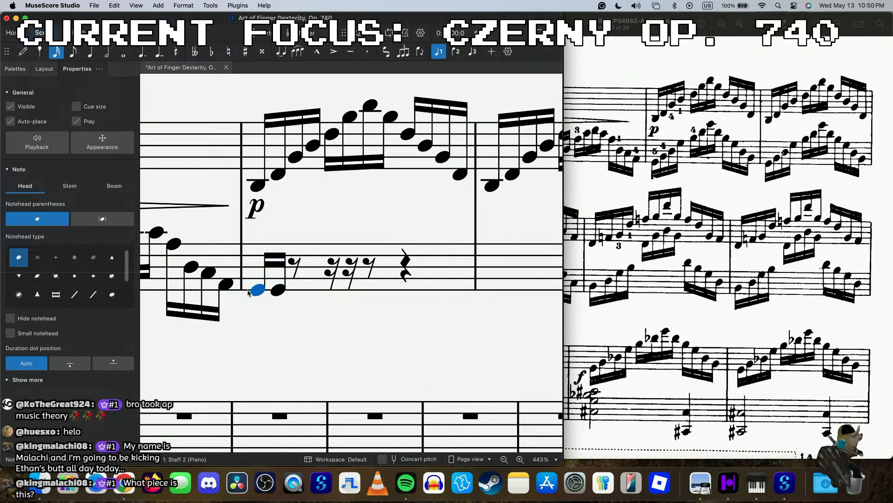
- Complete bass measure 61 with sixteenth notes B2, D3, G3, B3, D4, G4, D4, B3, G3, D3, B2
click(275, 290)
key(n)
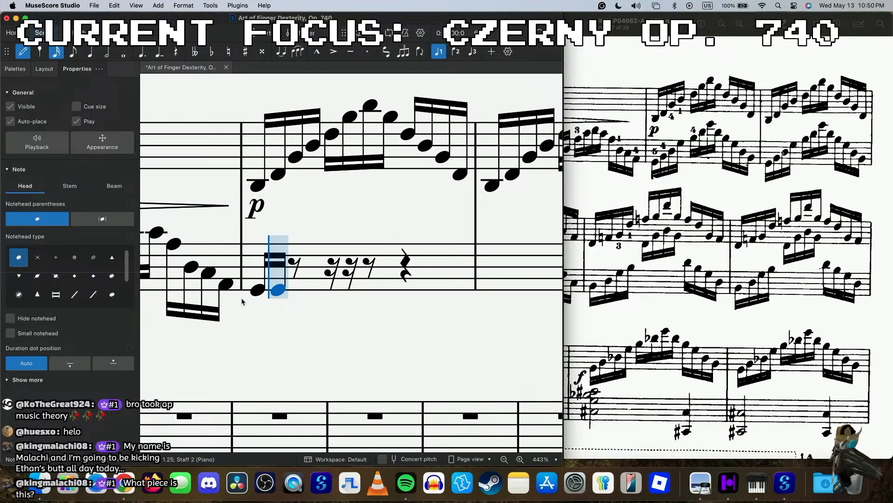
key(b)
key(d)
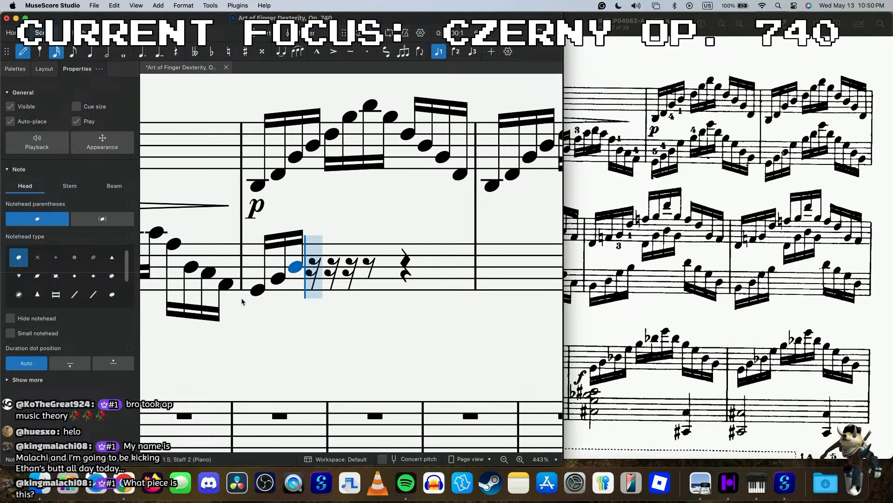
key(g)
key(b)
key(d)
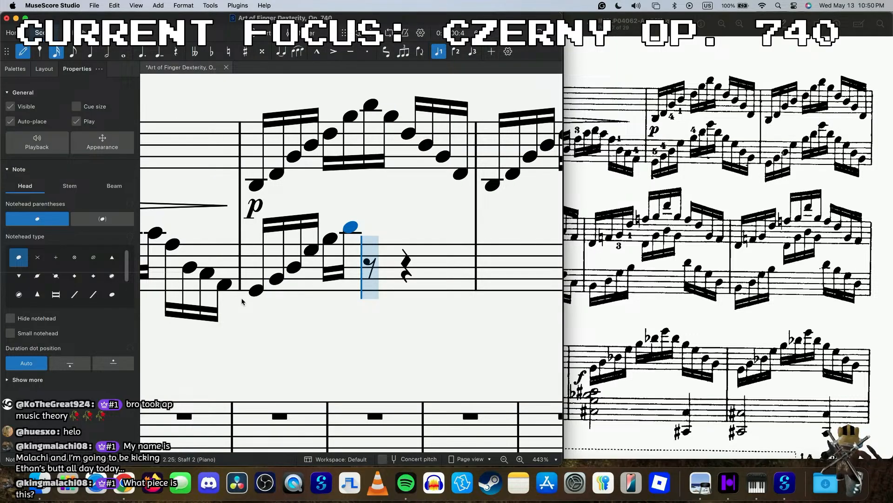
key(g)
key(d)
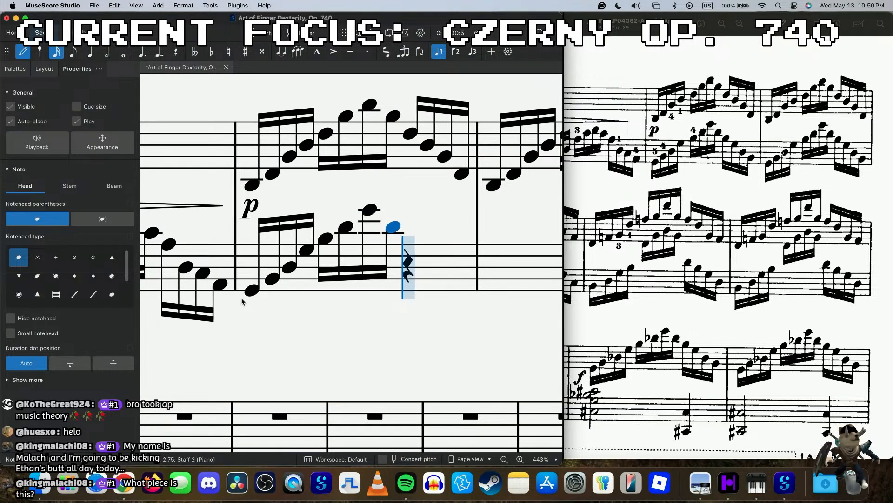
key(b)
key(g)
key(d)
key(b)
- Fill bass measure 62 with sixteenth notes G2, B2, D3, G3, B3, D4, G4, D4, B3, G3, D3, B2
key(g)
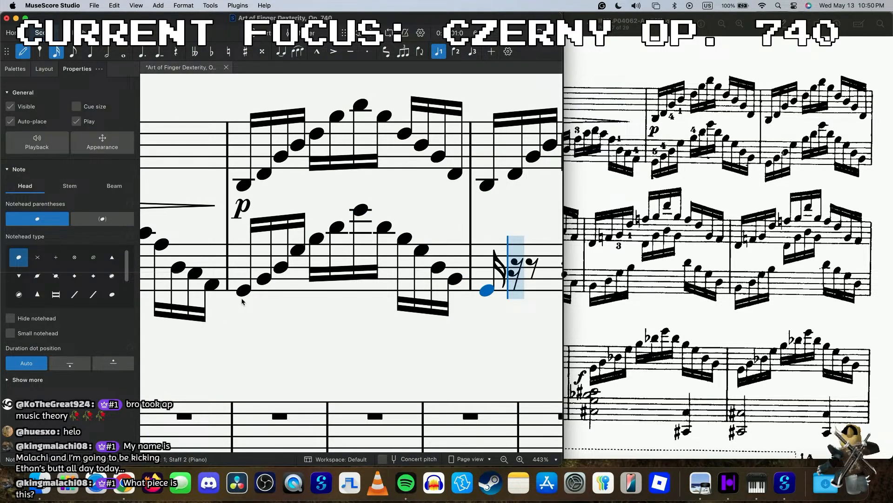
key(b)
key(d)
key(g)
key(b)
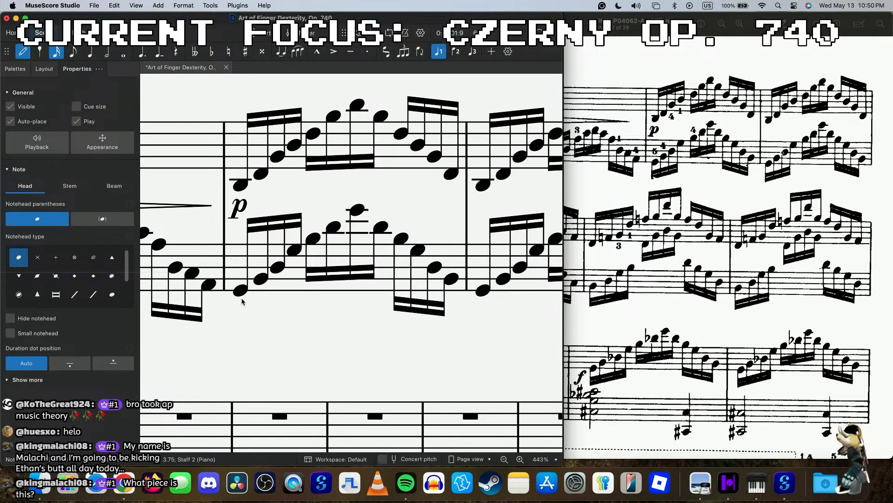
key(Escape)
- Play back measures 61 and 62 from the first bass note of measure 61
scroll(240, 301, down, 5)
scroll(240, 301, left, 3)
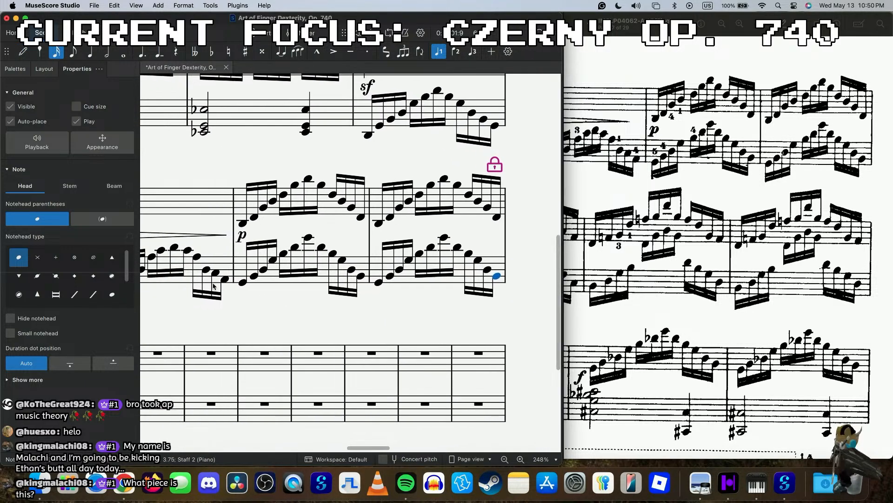
click(242, 282)
key(space)
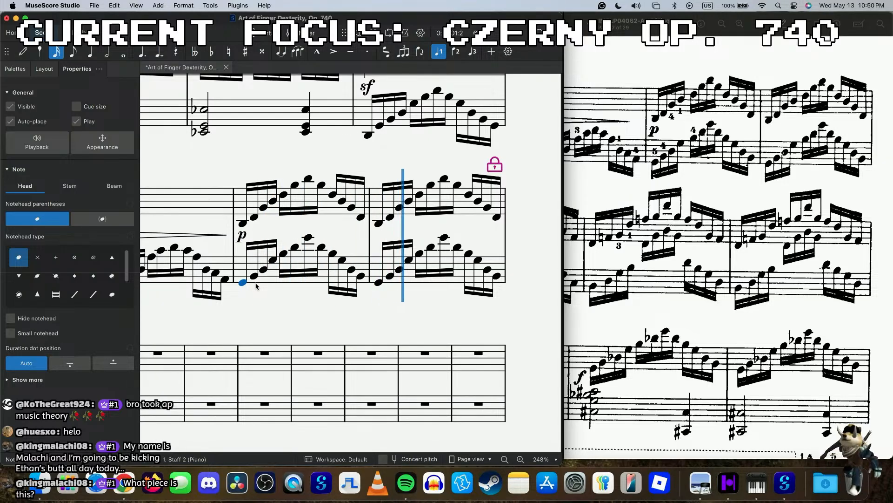
key(space)
- Play back the passage from the first bass note of measure 58 through measure 62
scroll(256, 286, down, 2)
scroll(255, 285, left, 6)
scroll(255, 285, down, 2)
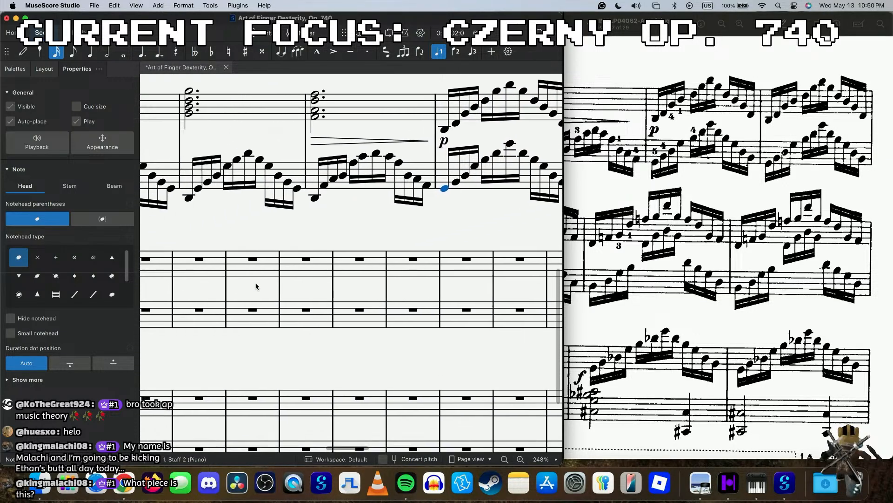
scroll(255, 286, right, 1)
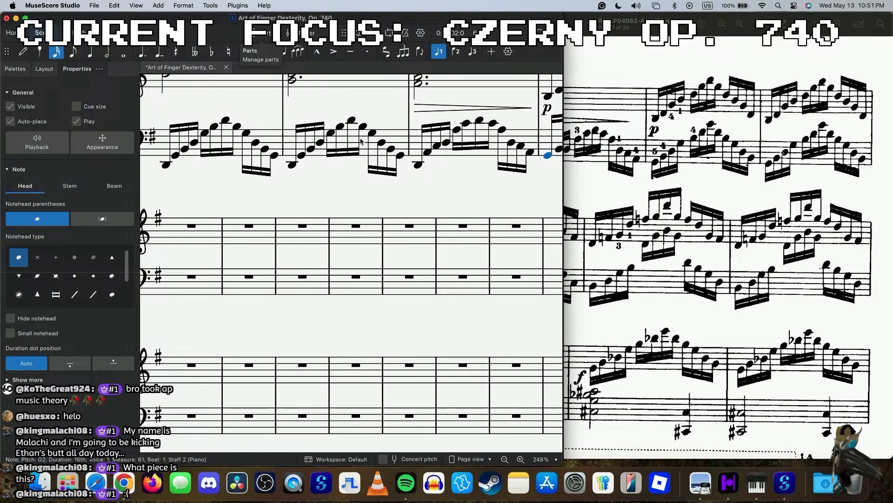
click(164, 167)
key(space)
scroll(295, 236, down, 5)
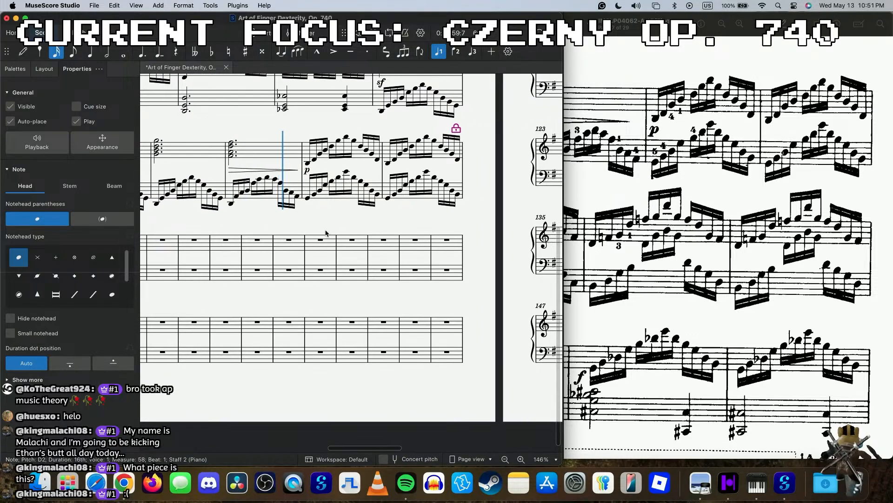
key(space)
- Start treble measure 63 with a sixteenth-note C4 on beat 1
scroll(346, 233, left, 5)
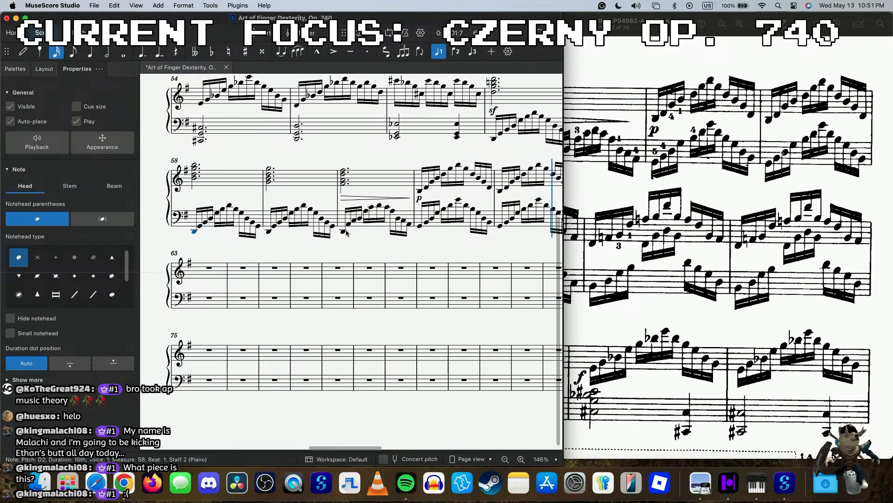
scroll(729, 248, left, 5)
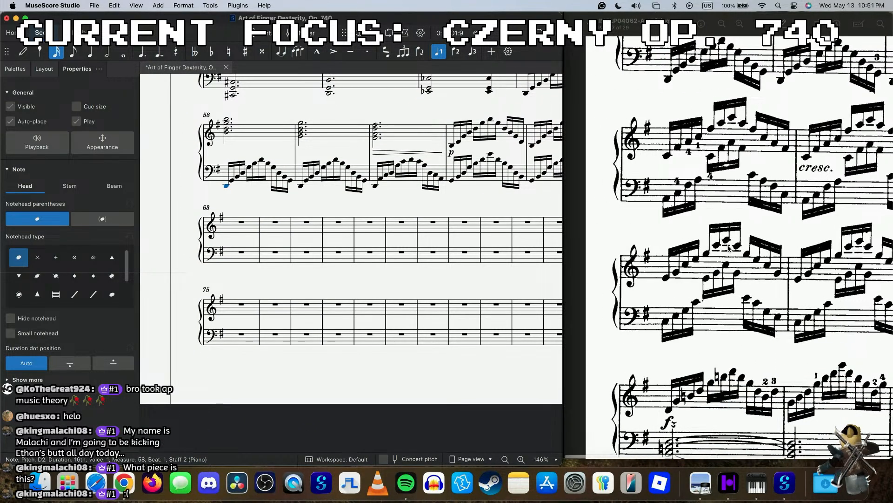
scroll(361, 228, up, 4)
click(179, 231)
scroll(181, 231, left, 3)
key(n)
key(5)
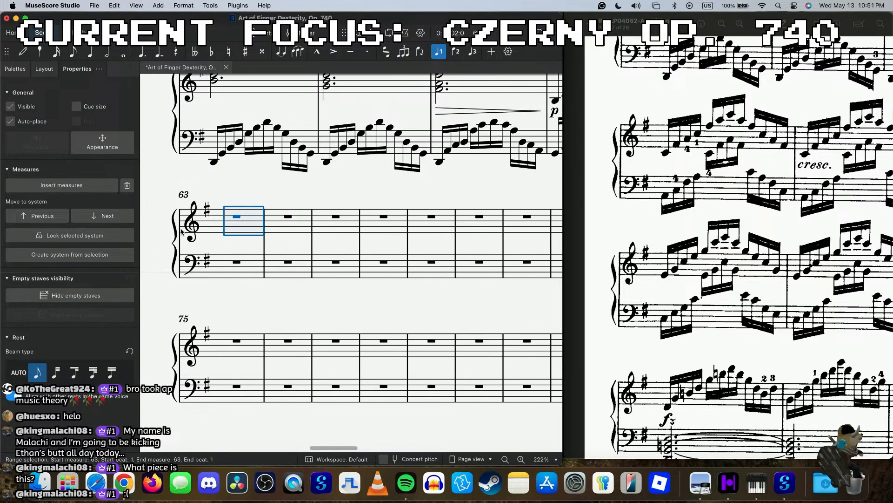
click(230, 238)
key(super+z)
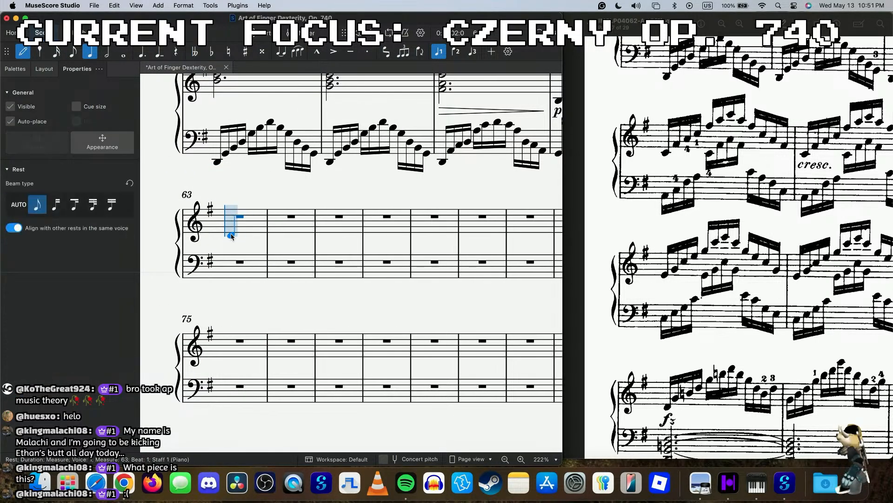
key(3)
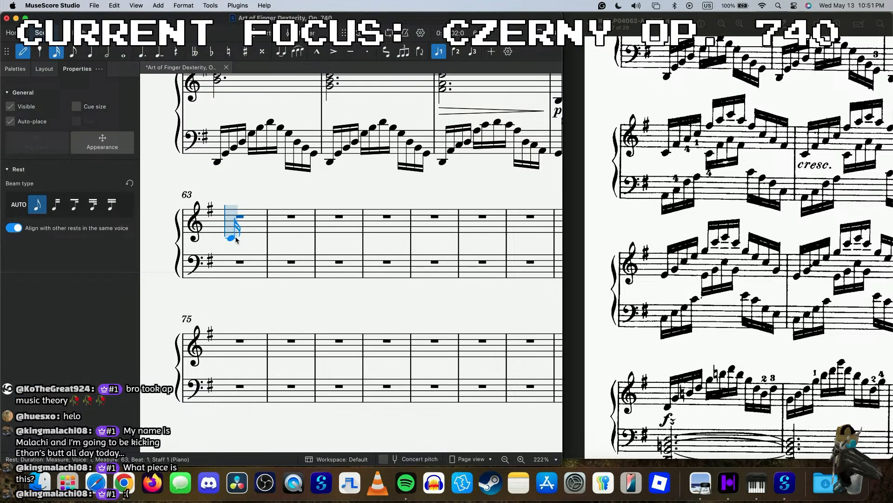
click(236, 240)
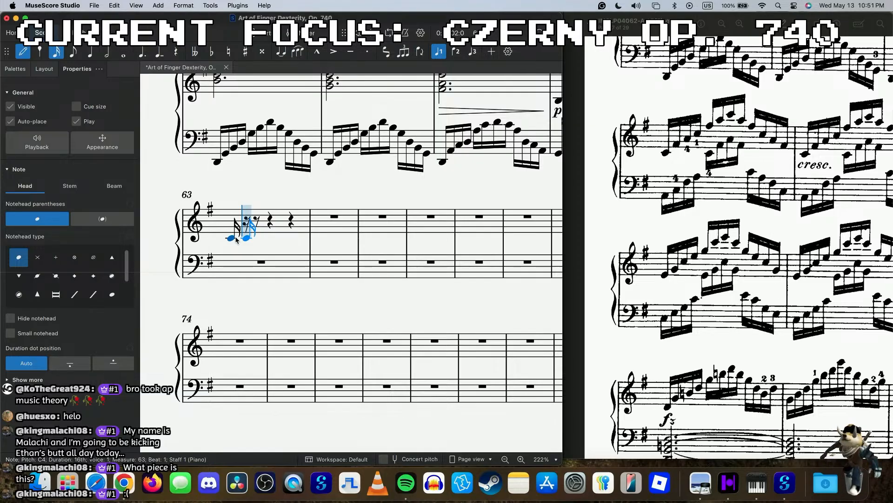
- Complete treble measure 63 with sixteenth notes F#4, A4, C5, F#5, A5, C6, A5, F#5, C5, A4, F#4
key(e)
key(g)
key(c)
key(c)
key(a)
key(f)
key(d)
key(b)
key(f)
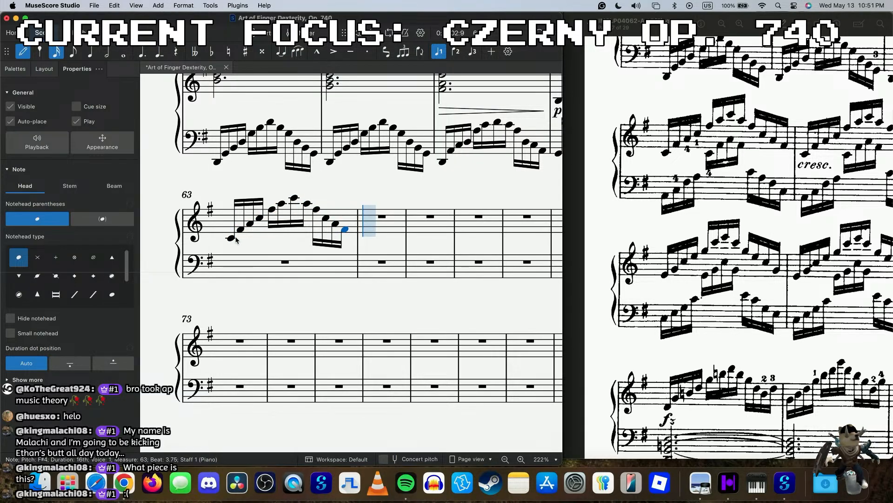
- Enter sixteenth notes C4, F#4, A4, C5, F#5, A5 at the start of treble measure 64
key(d)
key(f)
key(a)
key(c)
key(f)
key(a)
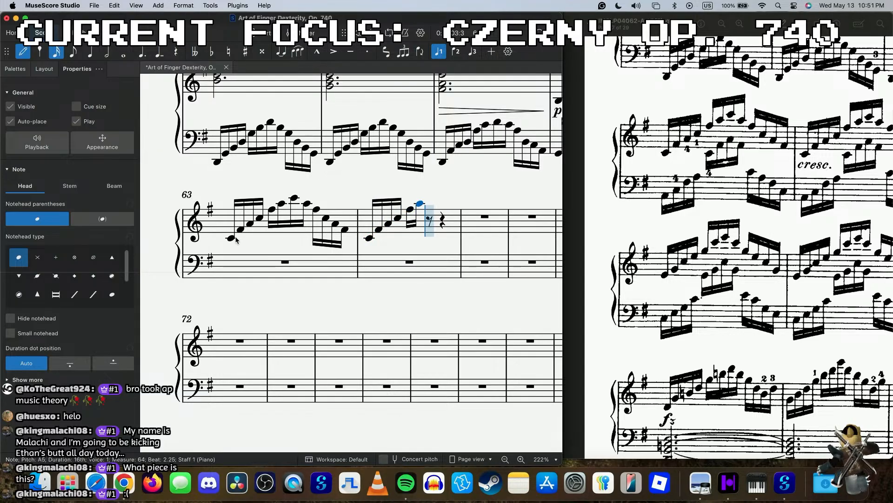
- Complete treble measure 64 with sixteenth notes C6, A5, F#5, C5, A4, F#4, replacing any wrong pitches
key(f)
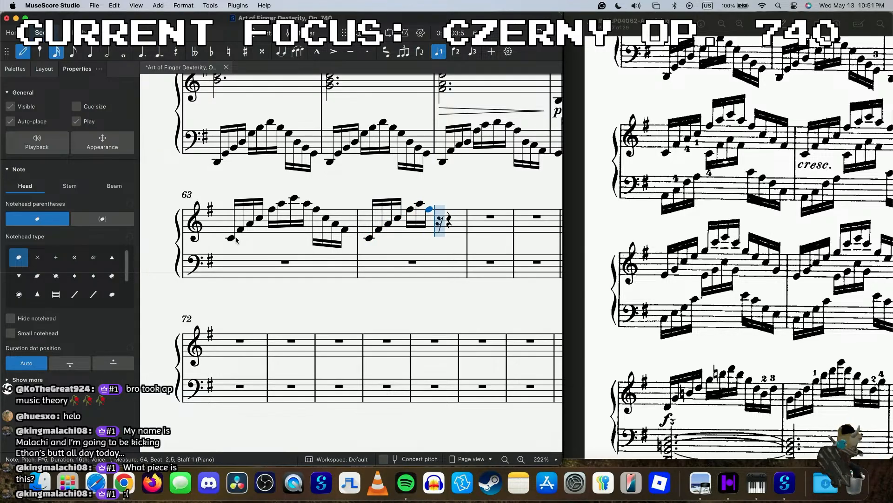
key(f)
key(ctrl+Up)
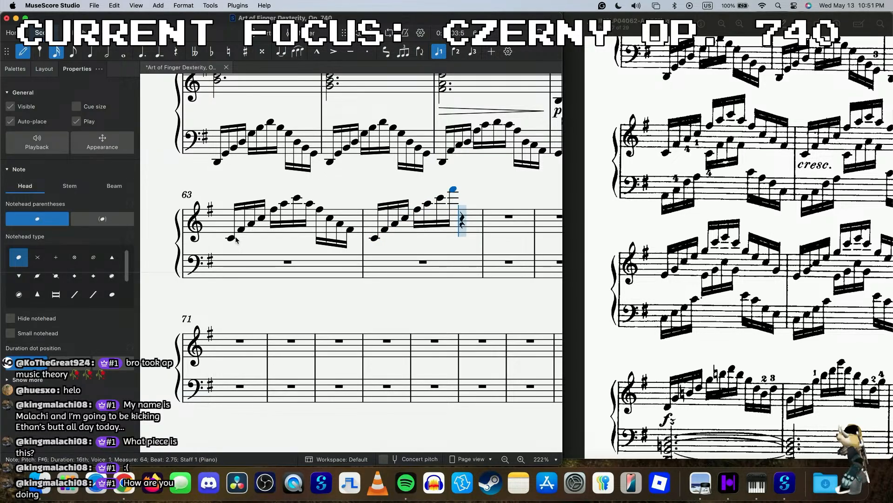
key(0)
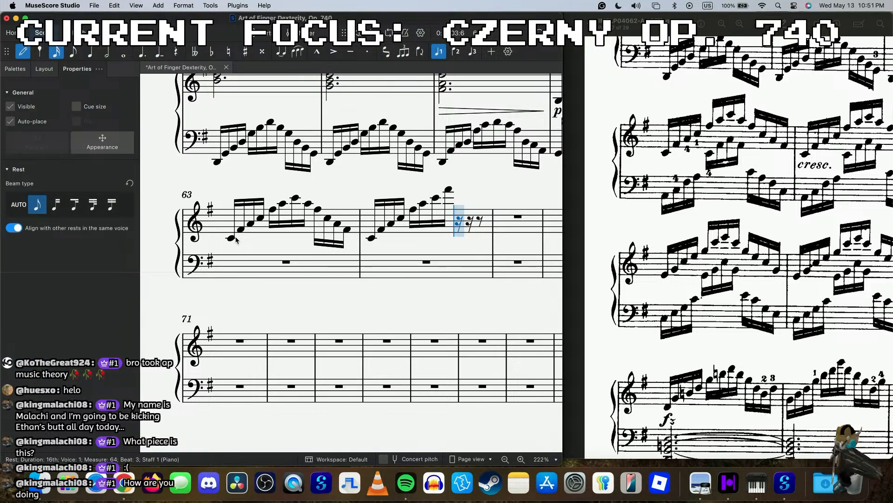
key(Left)
key(ctrl+Down)
key(e)
key(c)
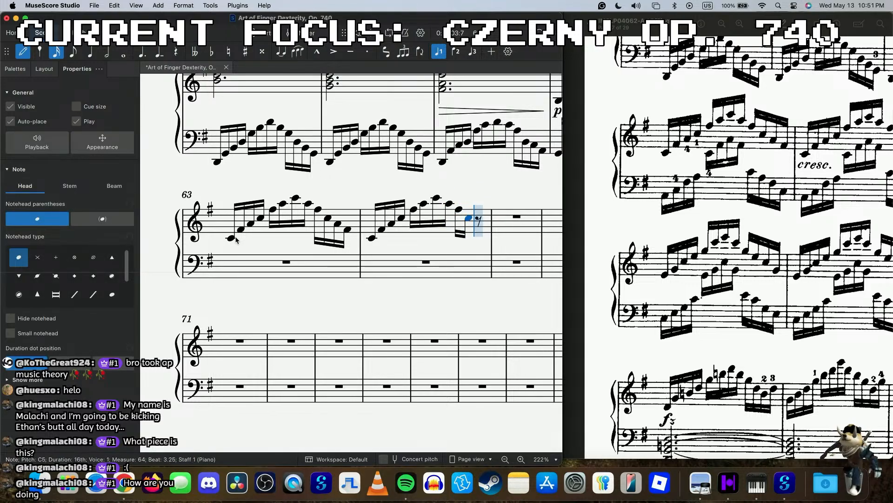
key(a)
key(f)
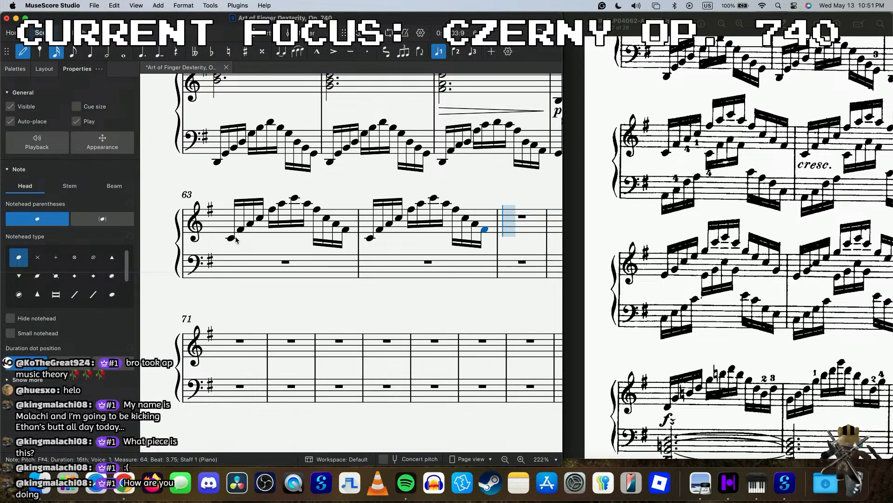
key(Escape)
key(Escape)
- Set the beam direction to up for the middle sixteenth-note groups in treble measures 63 and 64
key(space)
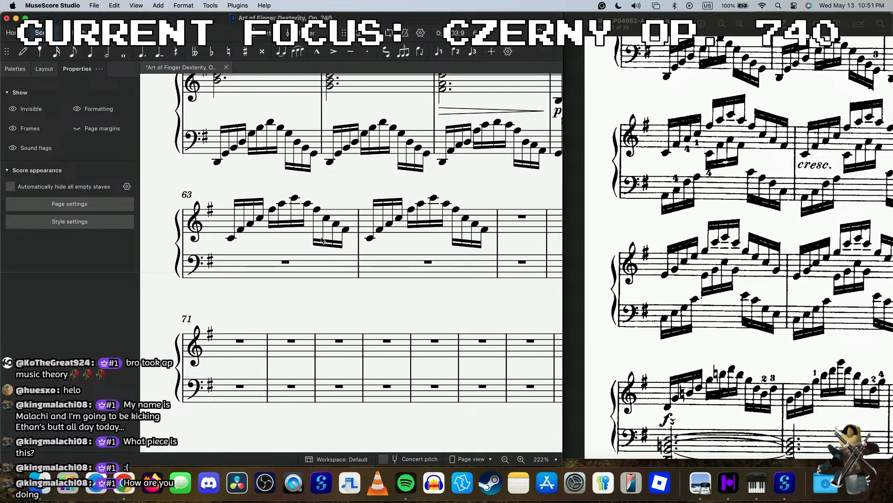
scroll(744, 219, right, 5)
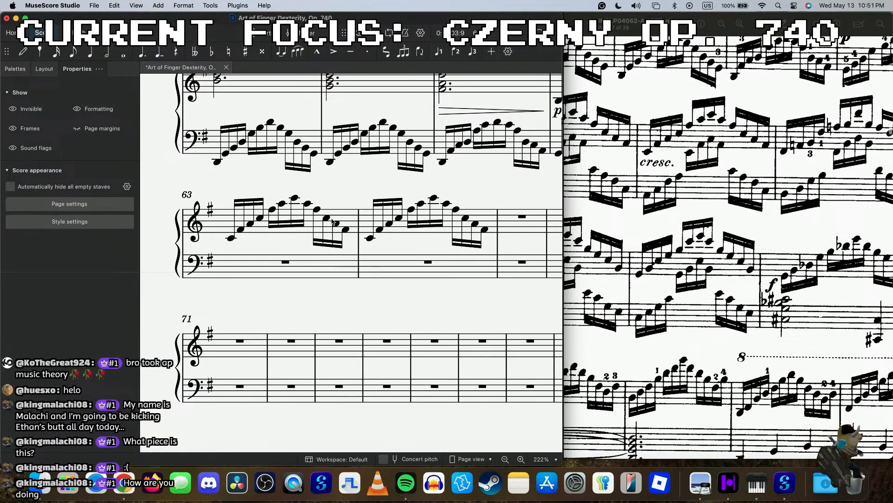
click(286, 224)
super+click(425, 223)
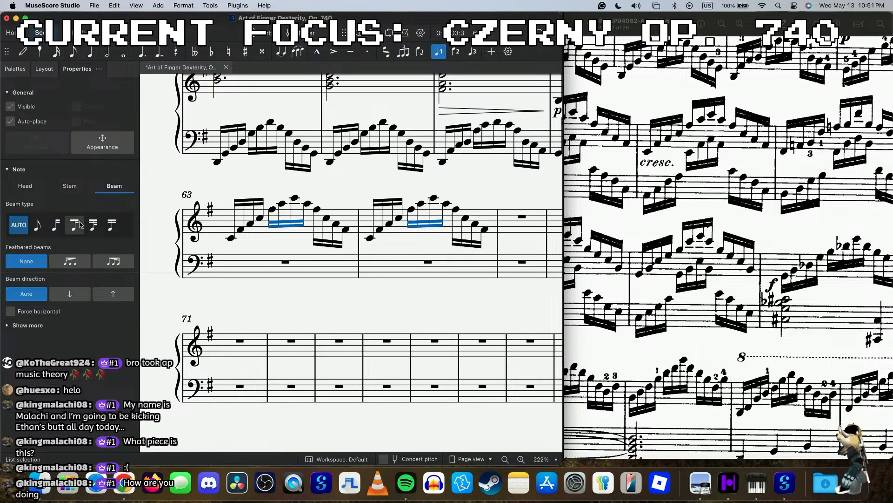
click(96, 295)
scroll(289, 228, up, 2)
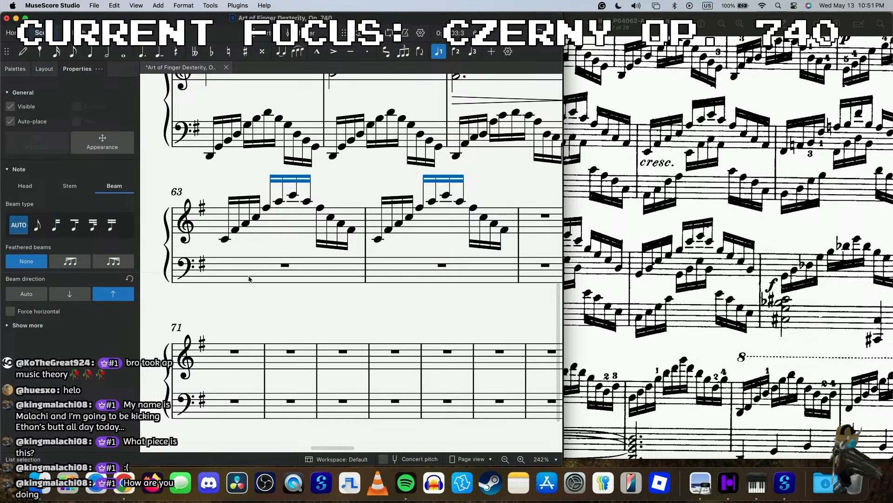
- Enter sixteenth notes A2, C3, F#3, A3 on beat 1 of bass measure 63
click(248, 280)
key(n)
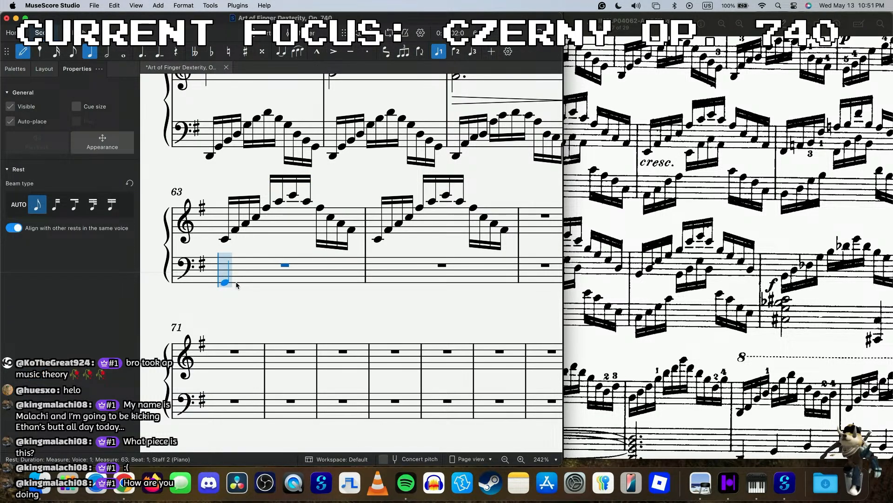
key(3)
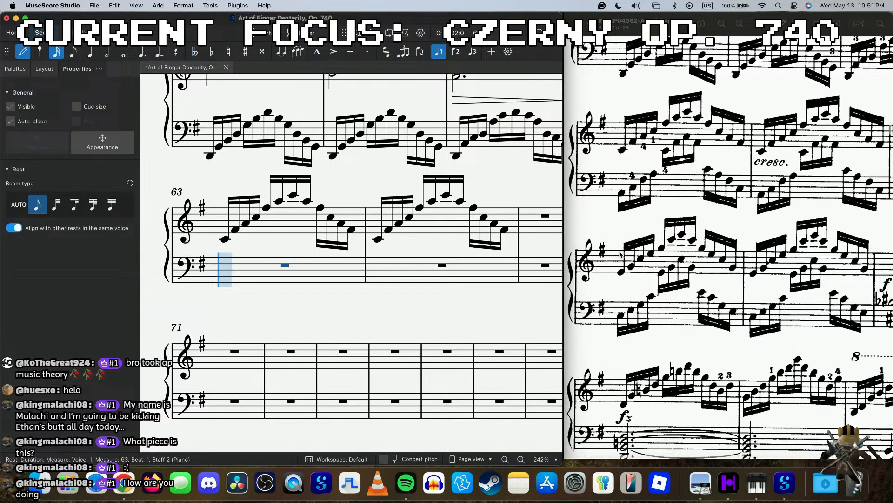
click(240, 280)
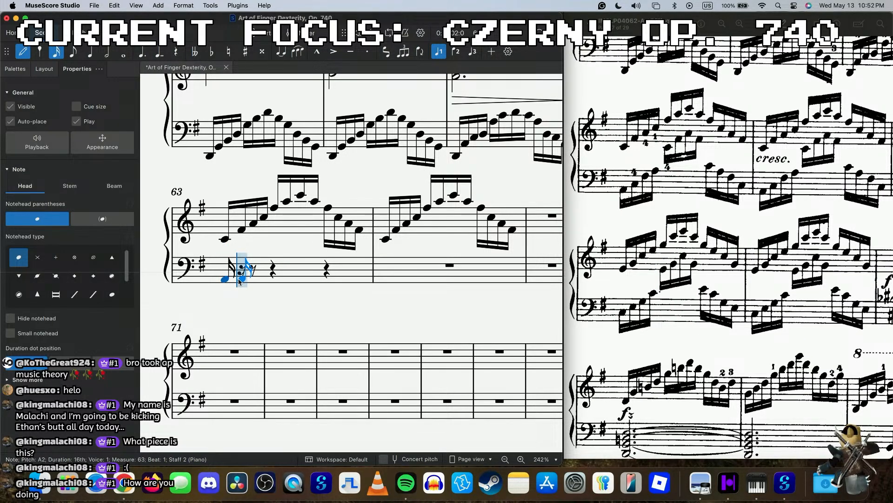
key(c)
key(e)
key(a)
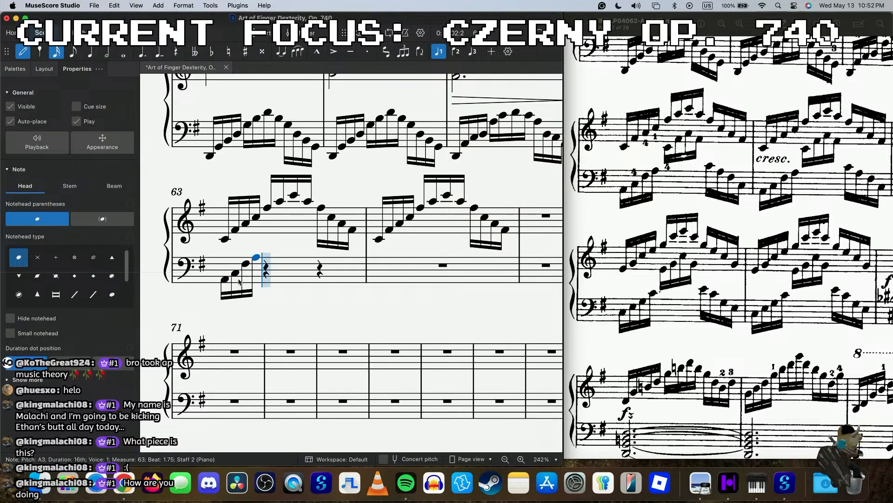
- Complete bass measure 63 with sixteenth notes C4, F#4, A4, F#4, C4, A3, F#3, C3
key(c)
key(e)
key(a)
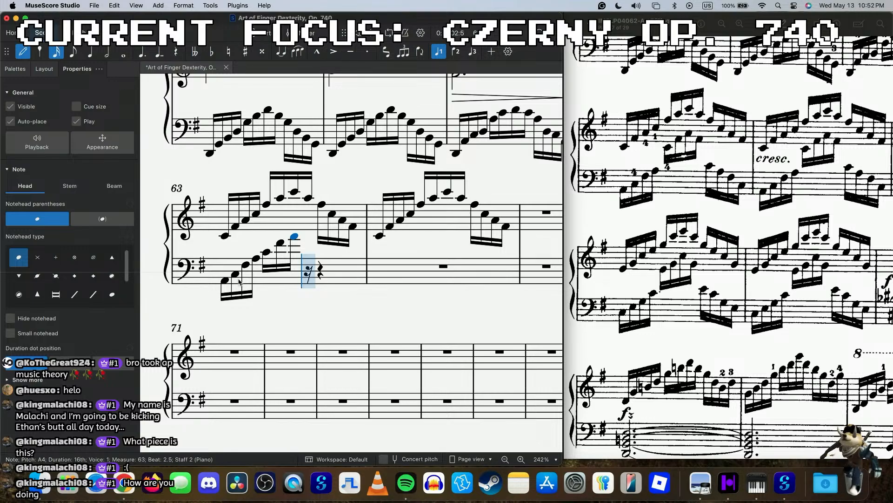
key(e)
key(c)
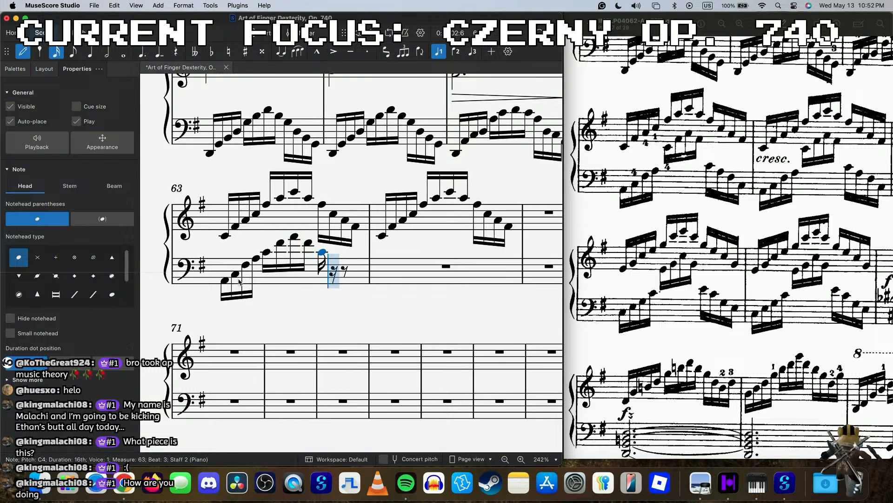
key(a)
key(e)
key(c)
- Fill bass measure 64 with sixteenth notes A2, C3, F#3, A3, C4, F#4, A4, F#4, C4, A3, F#3, C3
key(a)
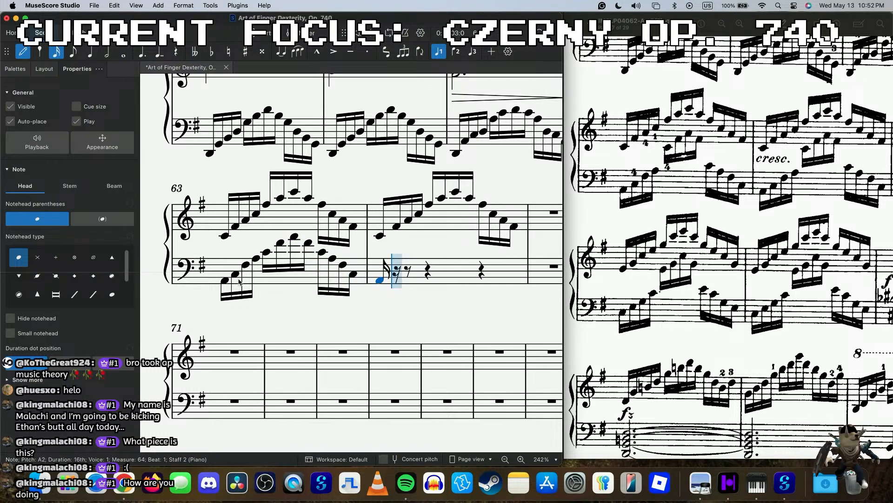
key(c)
key(e)
key(a)
key(c)
key(f)
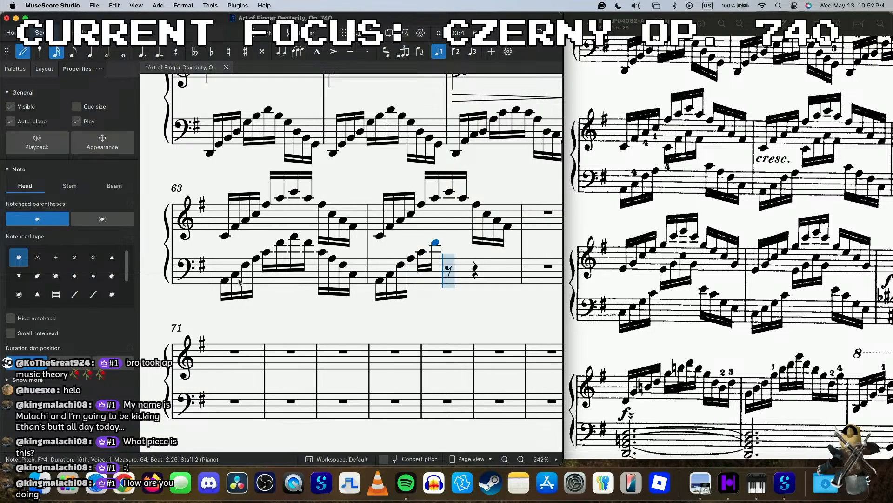
key(a)
key(f)
key(c)
key(a)
key(e)
key(c)
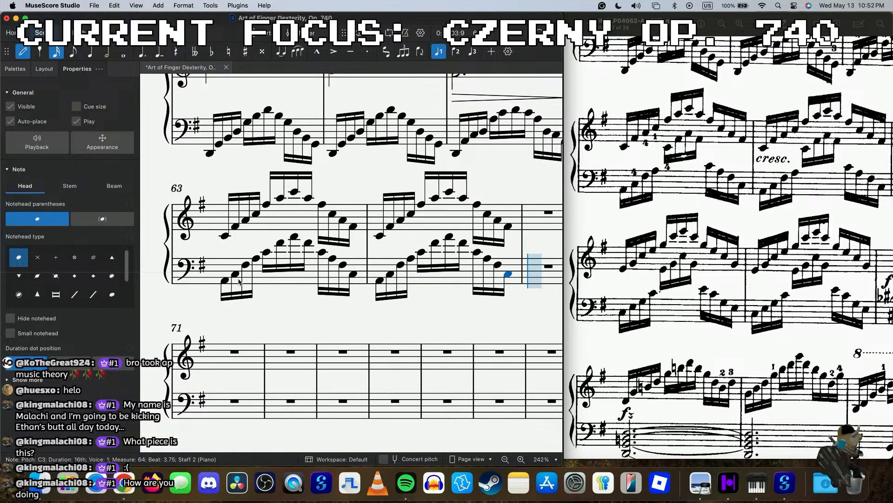
key(Escape)
- Play back the music from the first bass note of measure 63
click(226, 281)
key(space)
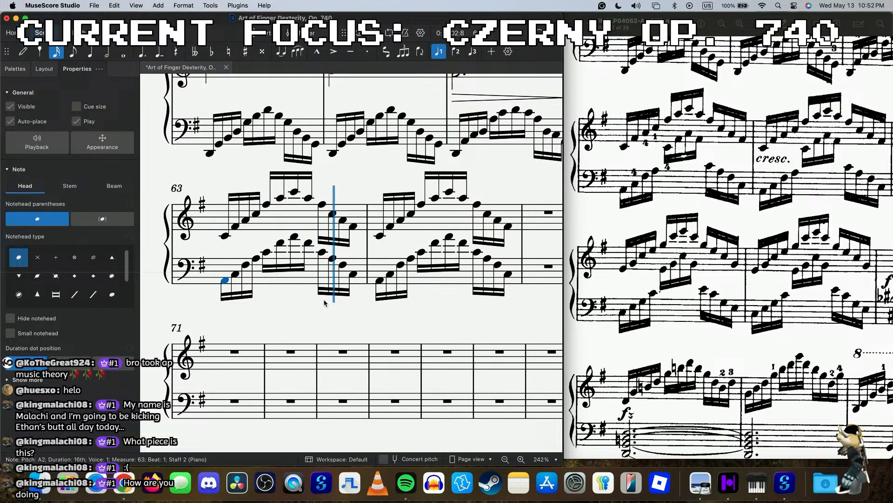
key(space)
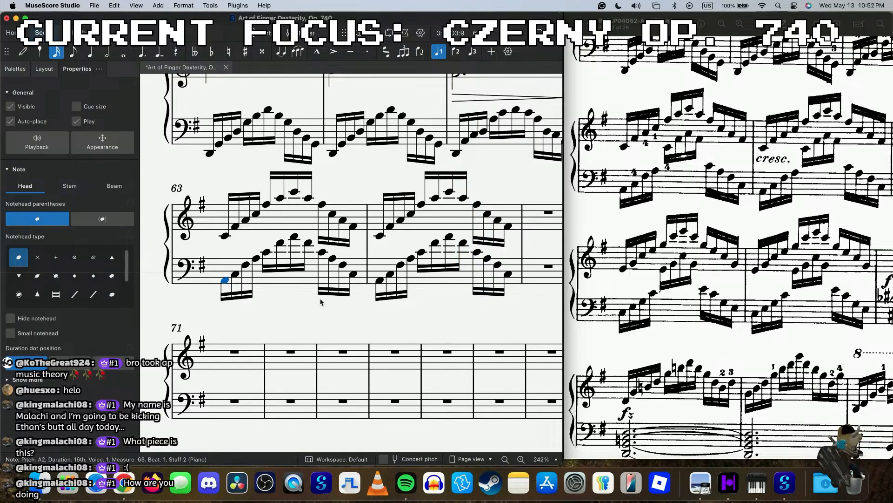
- Move the beat 2 sixteenth-note groups of bass measures 63 and 64 to the staff above and play back both measures
click(267, 252)
shift+click(308, 243)
click(386, 51)
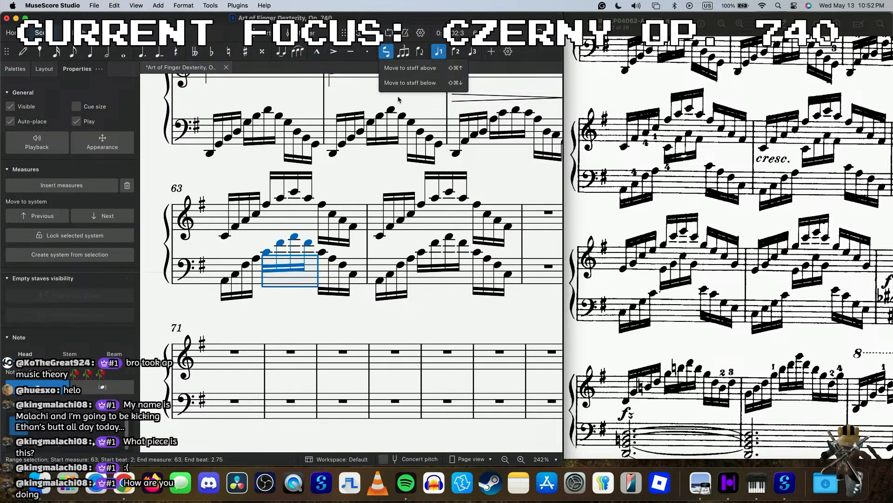
click(409, 68)
click(420, 252)
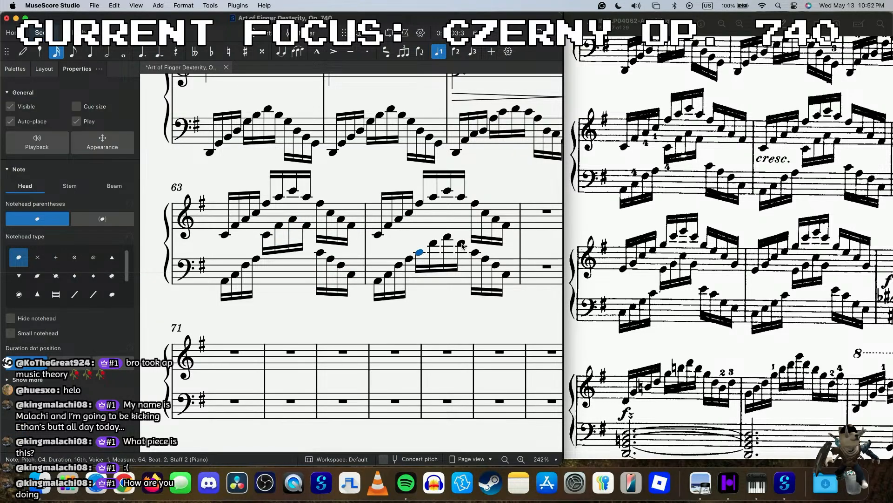
shift+click(462, 245)
click(386, 51)
click(410, 67)
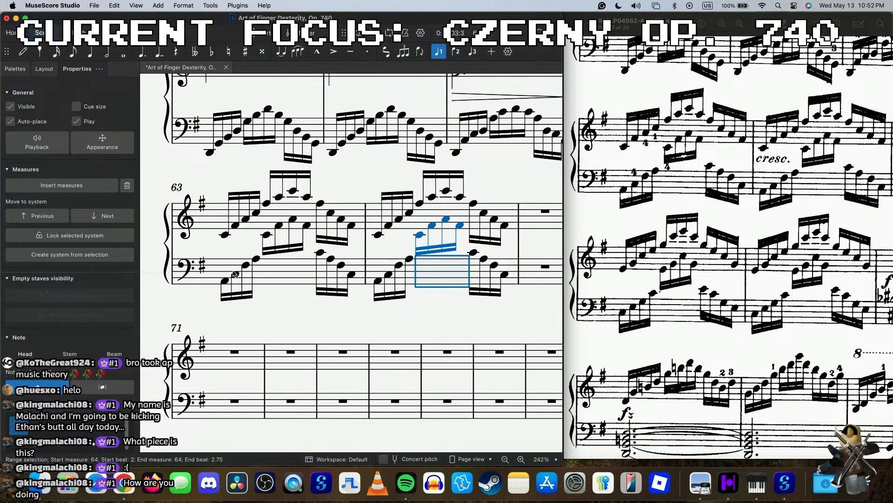
click(225, 234)
key(space)
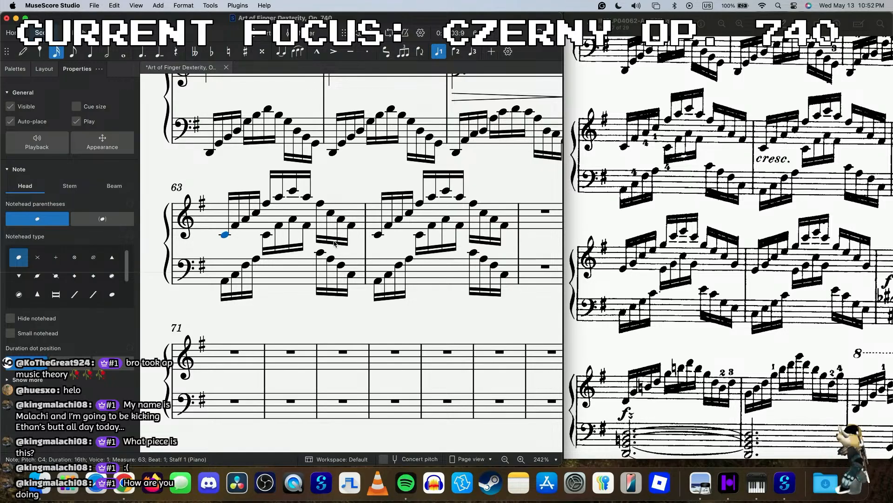
- Set the beam direction to up for the last sixteenth-note groups in treble measures 63 and 64, and play them back
click(335, 241)
super+click(489, 241)
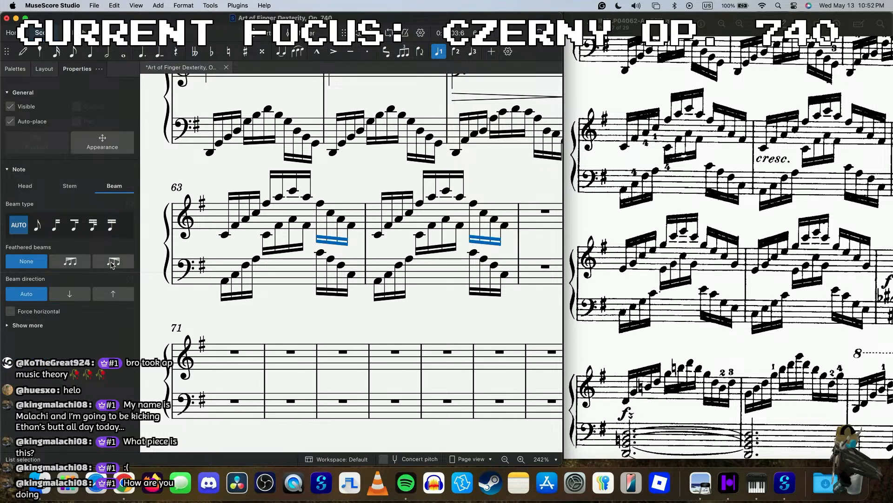
click(113, 294)
click(225, 235)
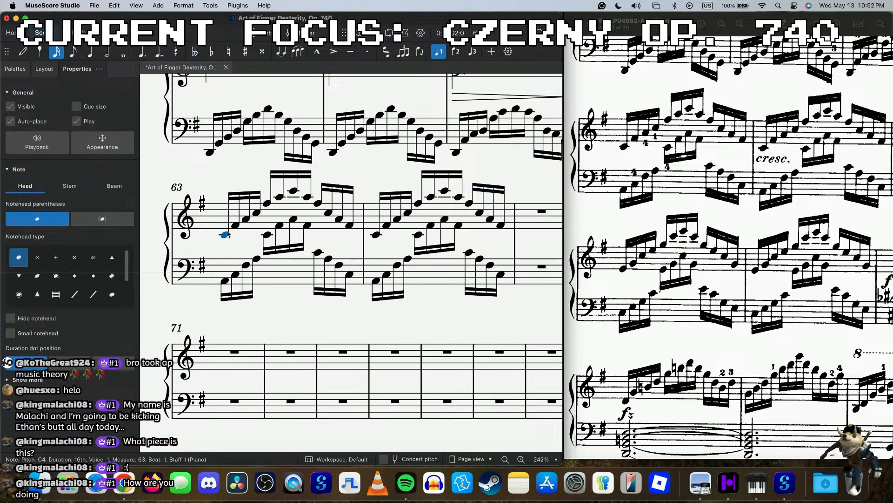
key(space)
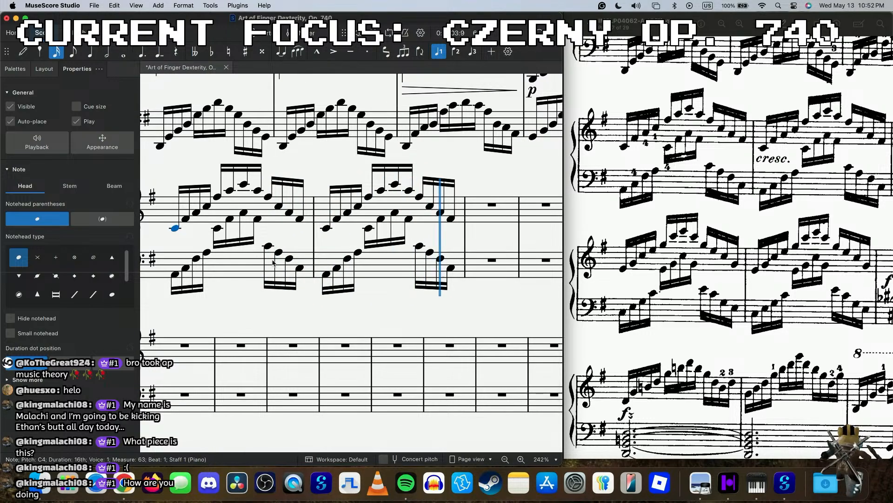
key(space)
- Add a cresc. marking at the first treble note of measure 64
scroll(780, 243, right, 5)
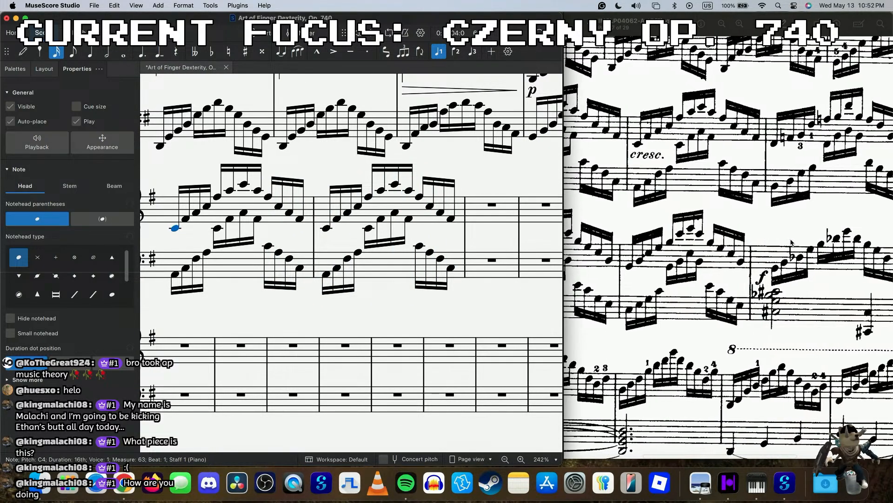
click(326, 228)
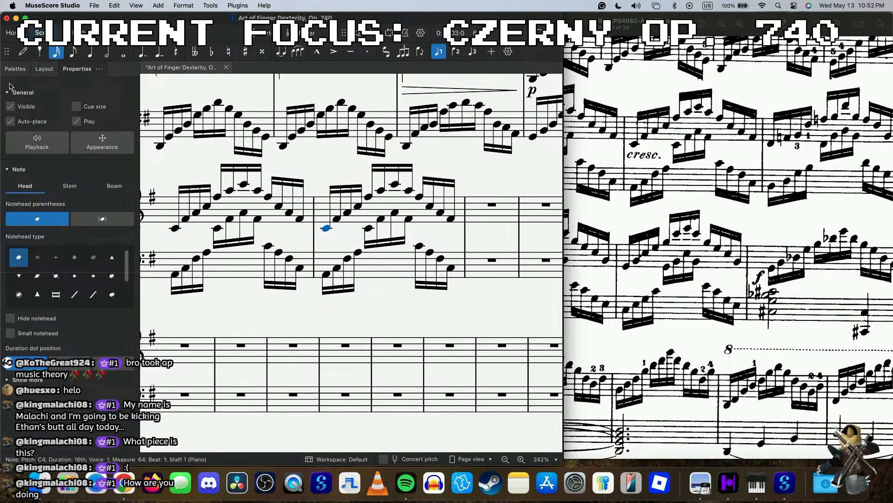
click(15, 69)
click(97, 332)
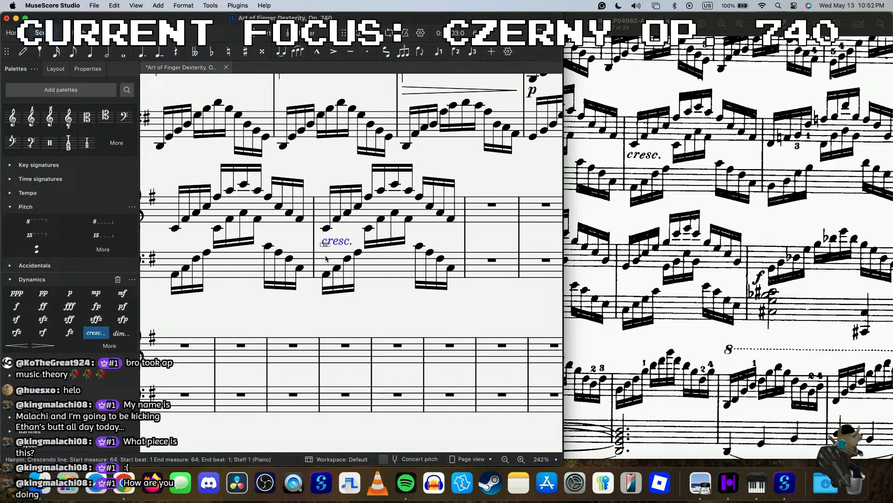
click(348, 233)
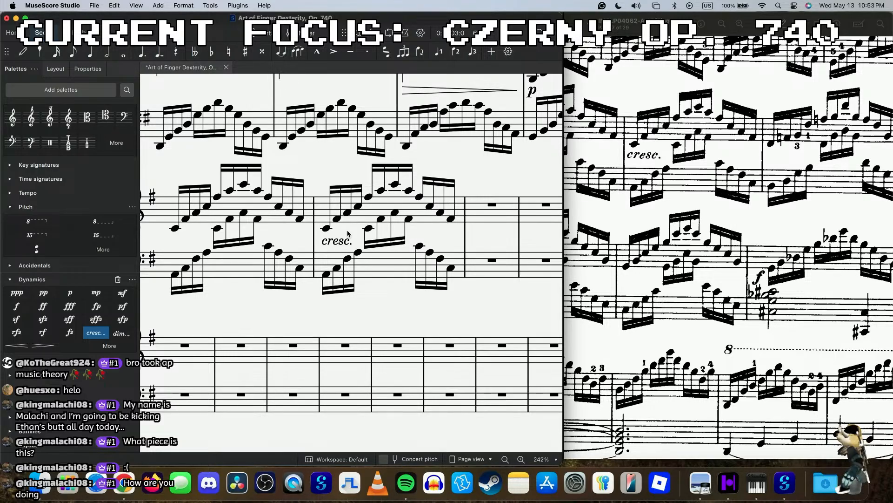
- Play back the passage from measure 58 and again from measure 56 through measure 64 to check the transcription
scroll(348, 233, up, 3)
click(217, 183)
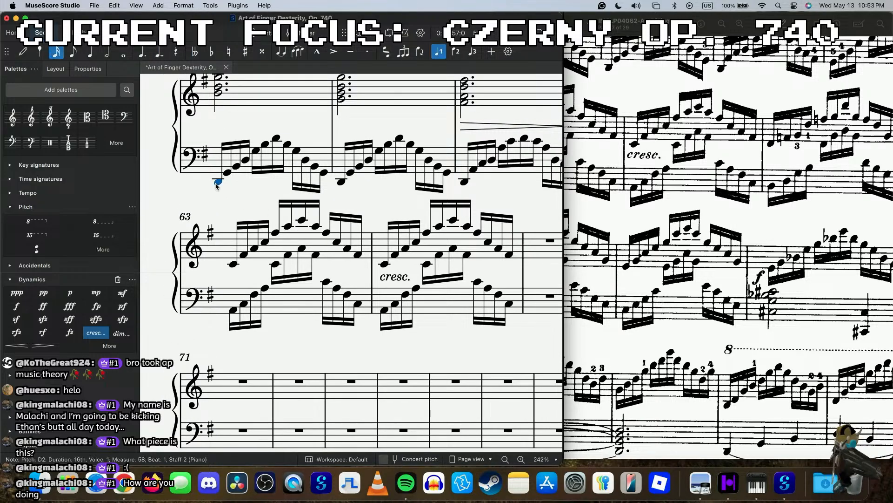
key(space)
scroll(217, 184, down, 5)
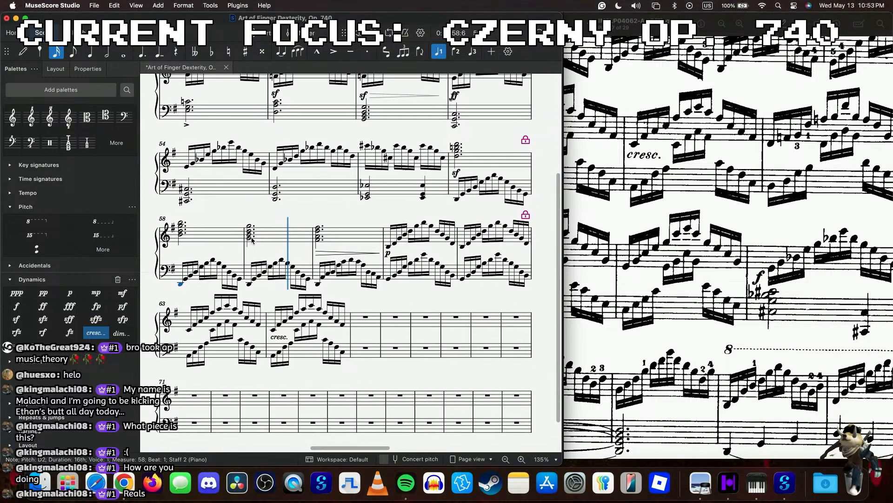
scroll(326, 223, right, 2)
click(433, 207)
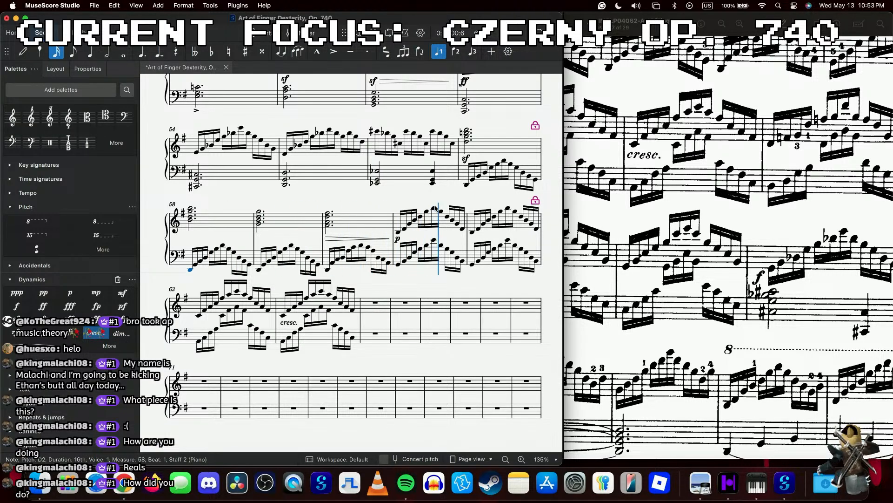
key(space)
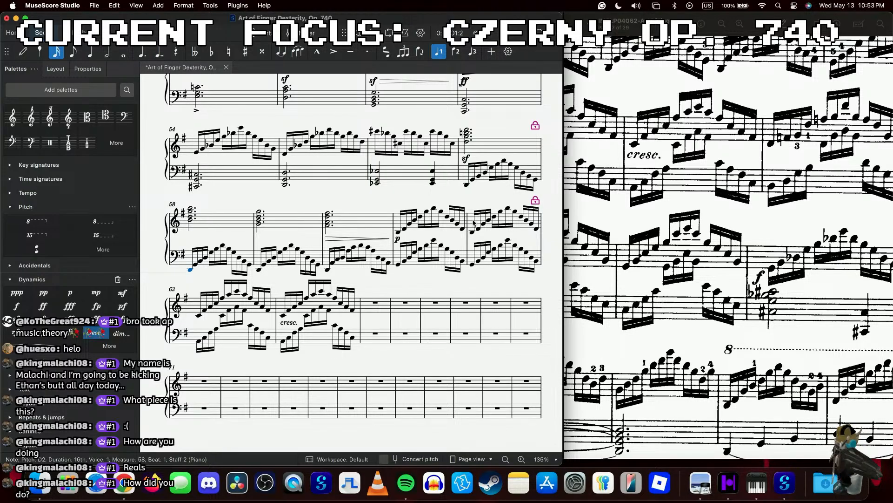
click(379, 132)
key(space)
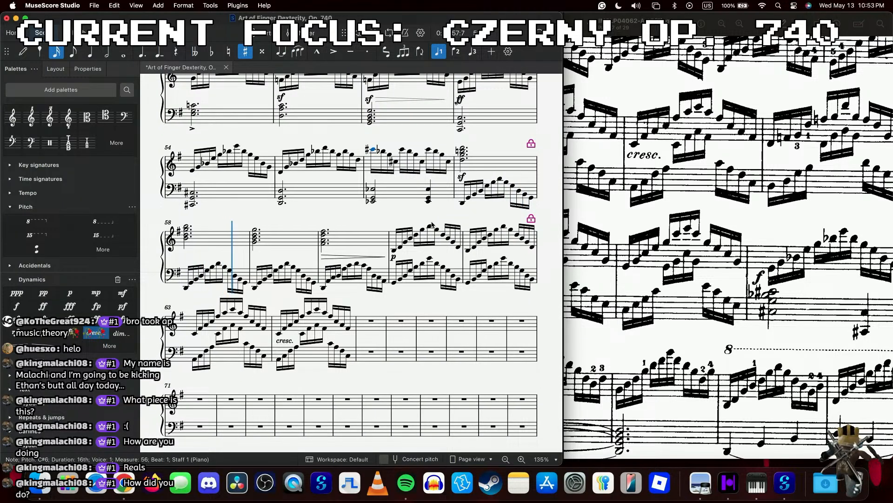
scroll(679, 221, left, 5)
scroll(679, 222, right, 5)
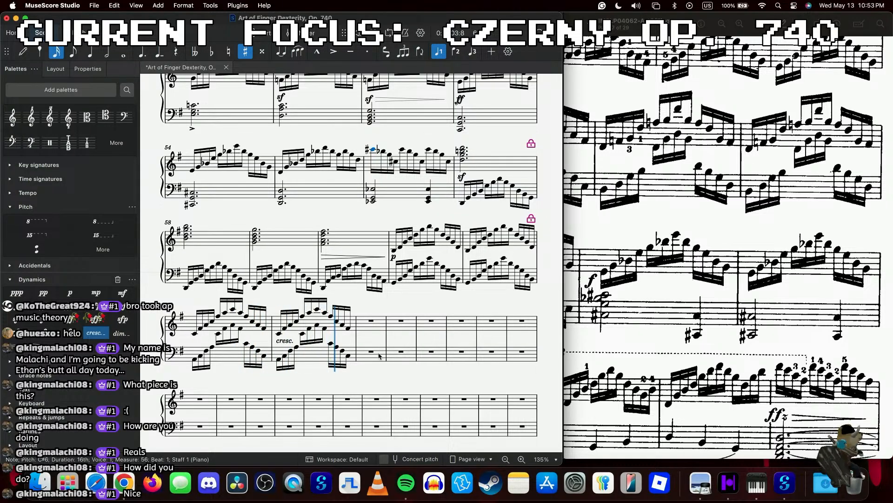
key(space)
- Turn off playback for the cresc. marking in measure 64 and play the music from beat 2 of measure 63
click(286, 341)
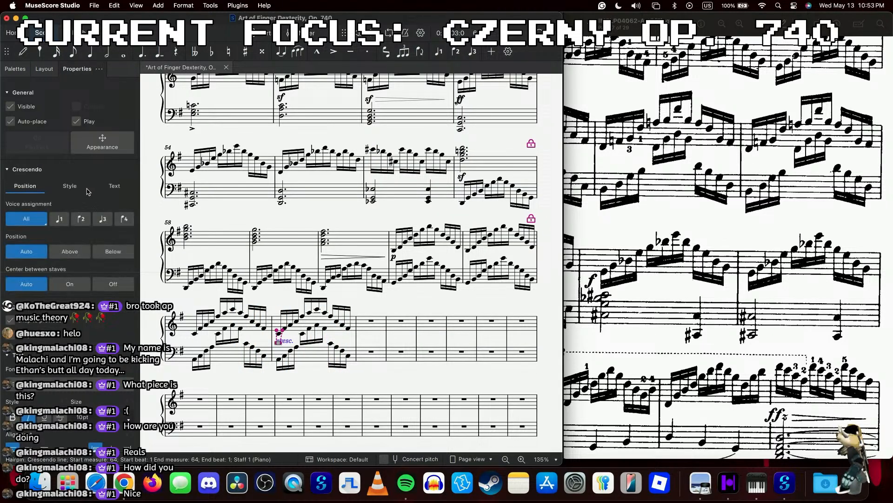
scroll(212, 301, up, 5)
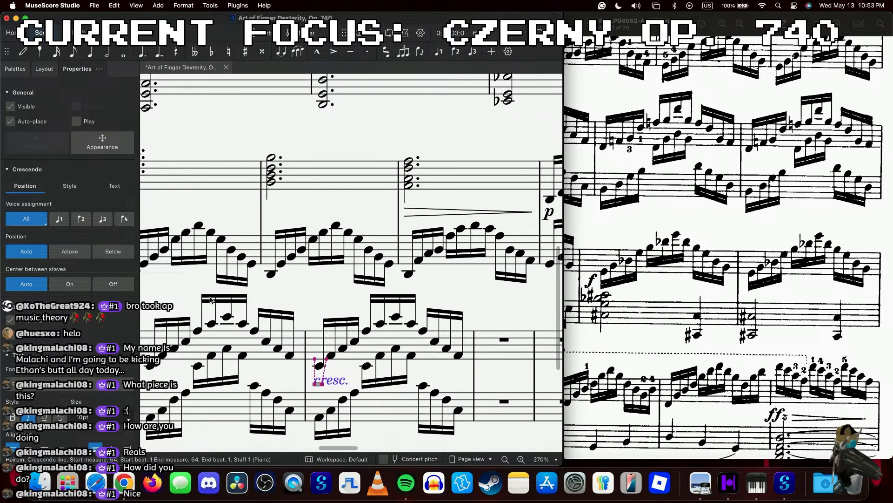
click(190, 364)
key(space)
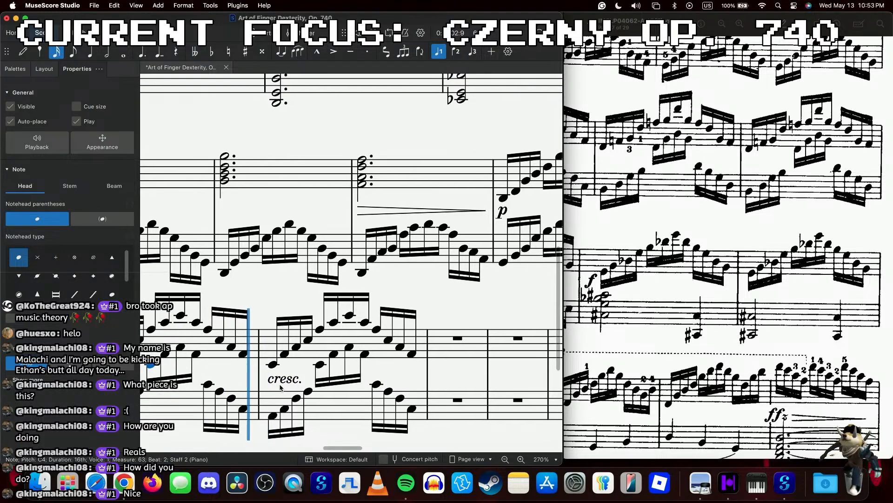
- Enter the first four sixteenth notes of treble measure 65 as D, F natural, G, D, following the printed score
scroll(678, 236, down, 3)
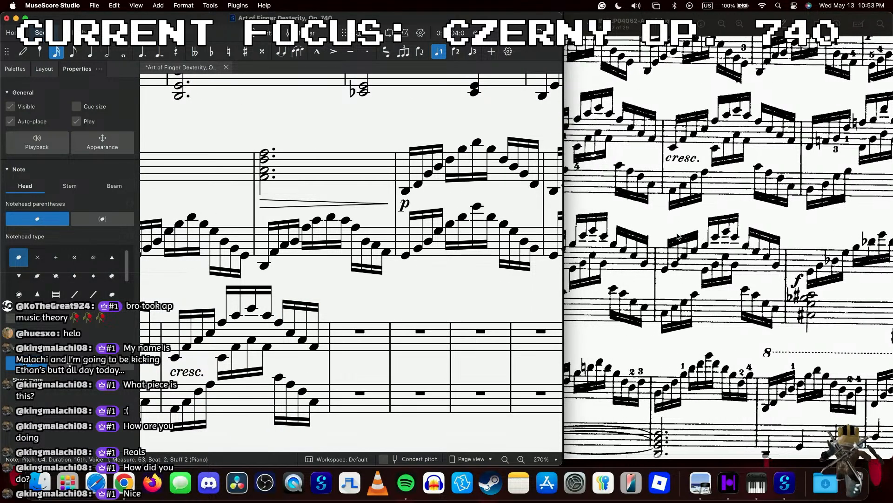
scroll(678, 236, up, 3)
scroll(678, 236, down, 5)
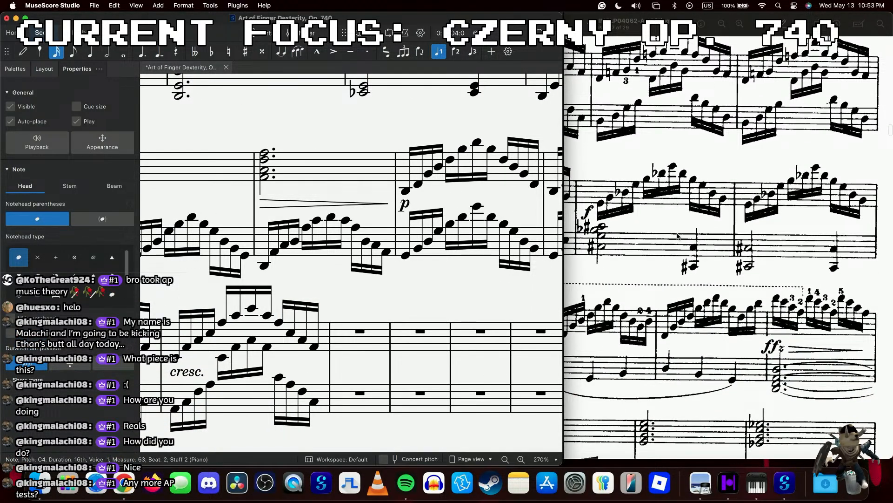
scroll(678, 236, down, 5)
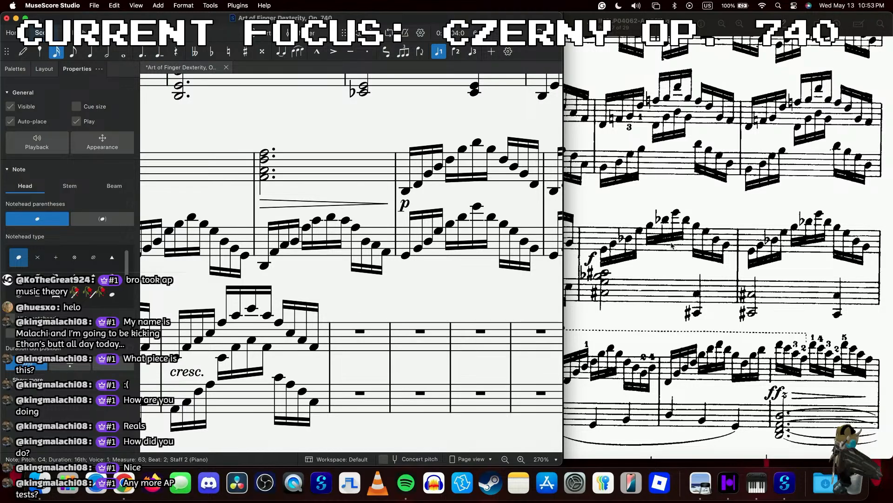
click(382, 345)
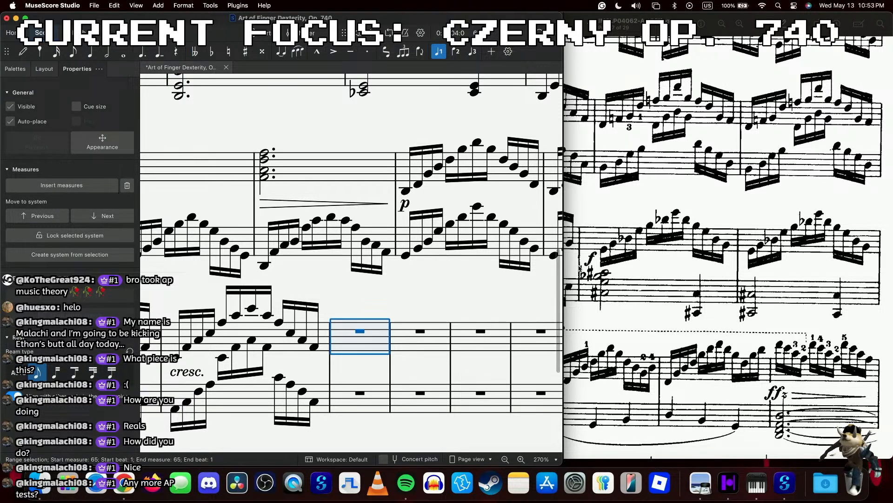
scroll(659, 259, down, 5)
scroll(659, 259, right, 5)
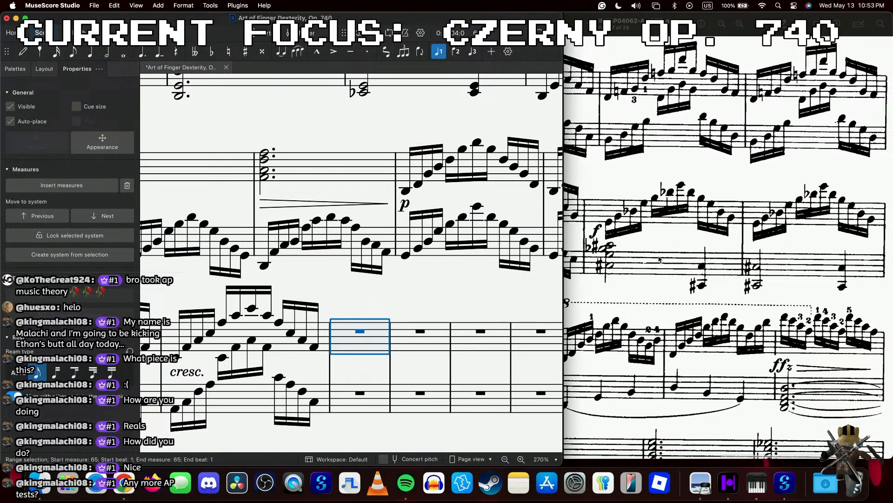
key(n)
key(3)
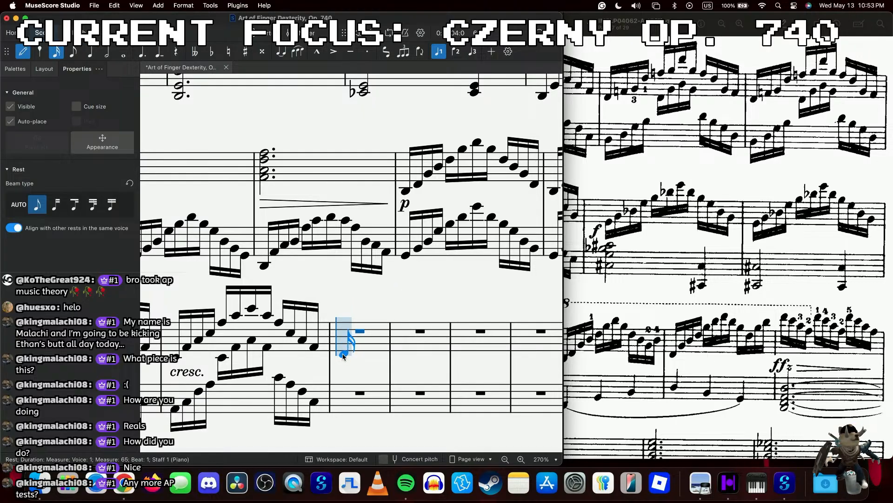
click(344, 356)
key(f)
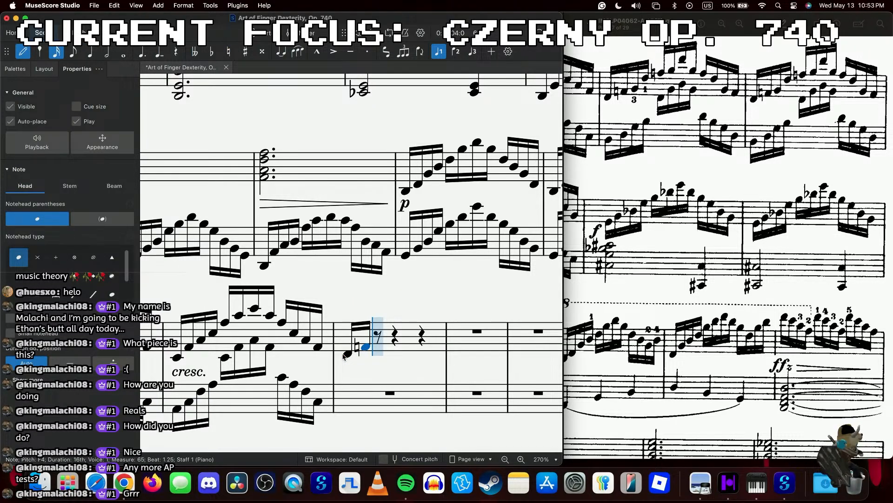
key(g)
key(d)
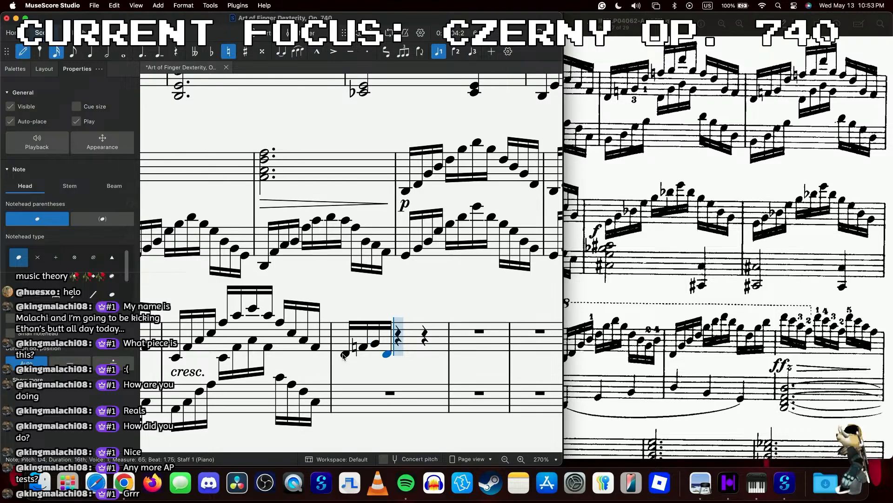
- Complete treble measure 65 with the sixteenth notes F, G, D, F and G, D, G, F, and leave note input
key(f)
key(g)
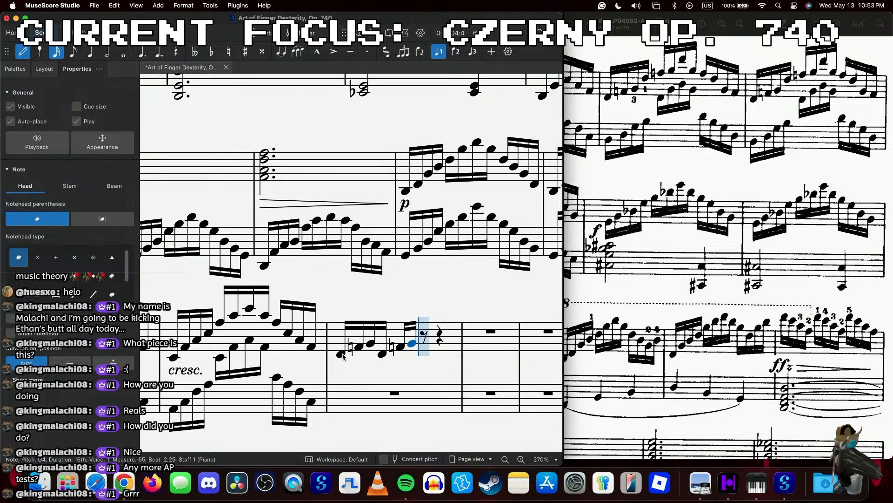
key(d)
key(f)
key(g)
key(d)
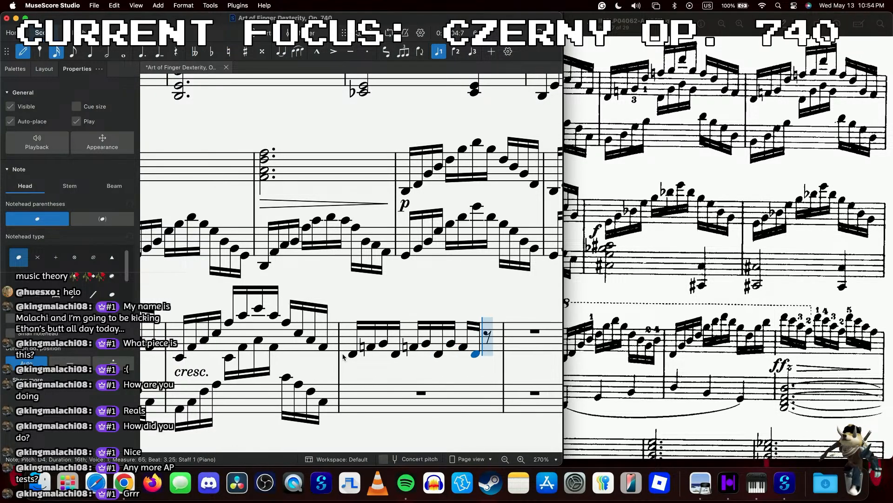
key(g)
key(f)
key(Escape)
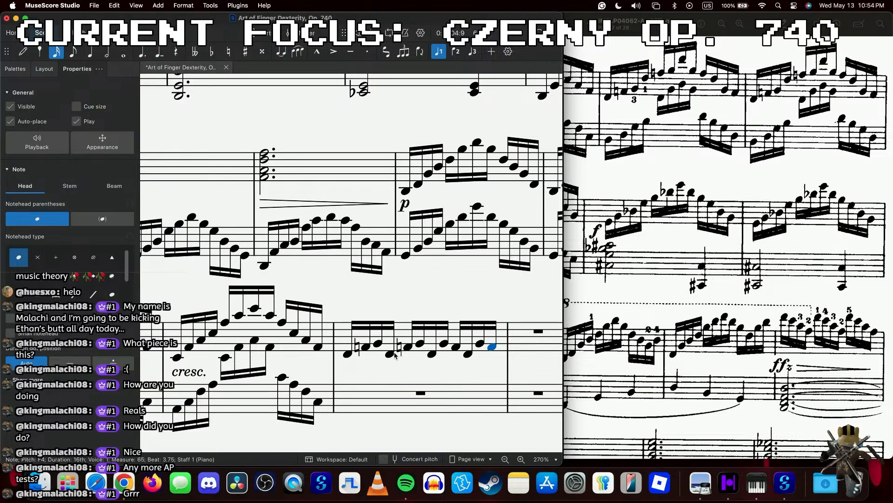
- Raise the notes from beat 1.75 to 3.25 of treble measure 65 an octave, and the middle D another octave
click(393, 354)
shift+click(465, 356)
key(ctrl+Up)
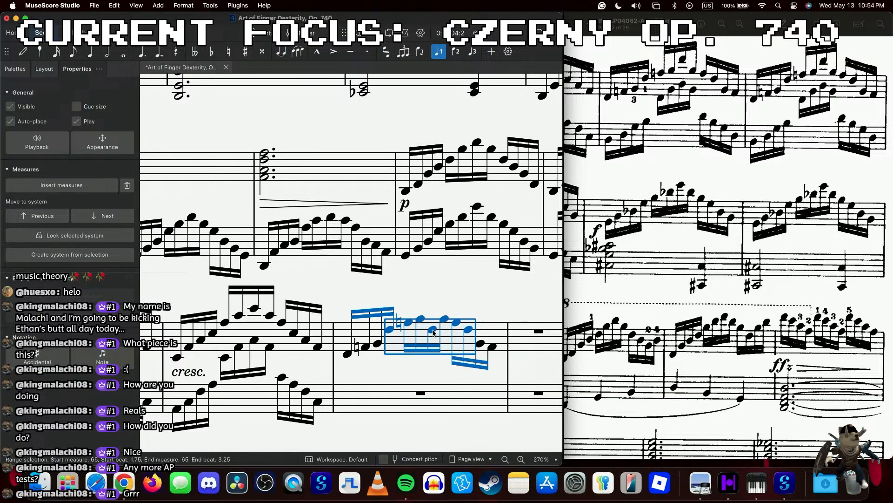
click(428, 329)
key(ctrl+Up)
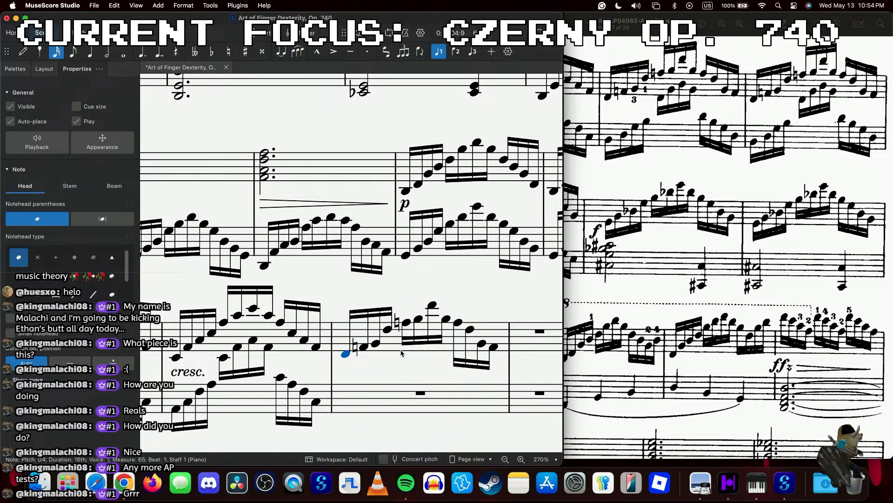
- Set the beam direction to up for the second and third sixteenth-note groups in treble measure 65, and play the measure back
click(420, 341)
super+click(467, 366)
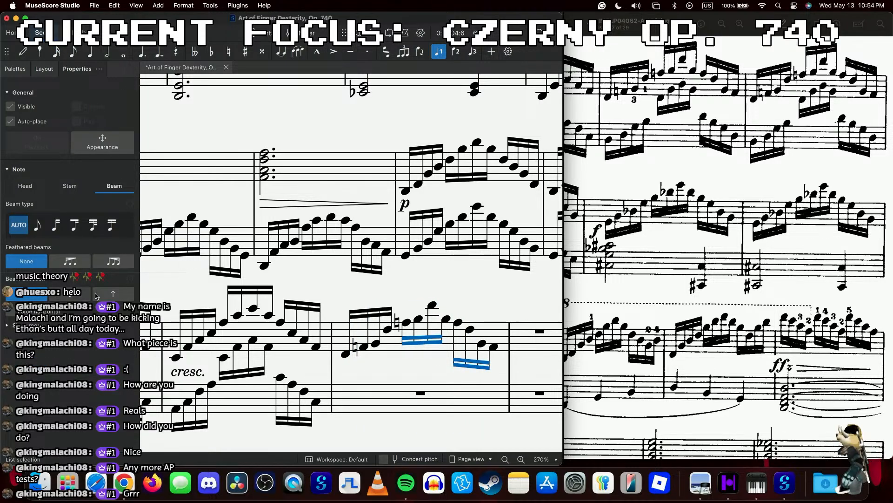
click(111, 294)
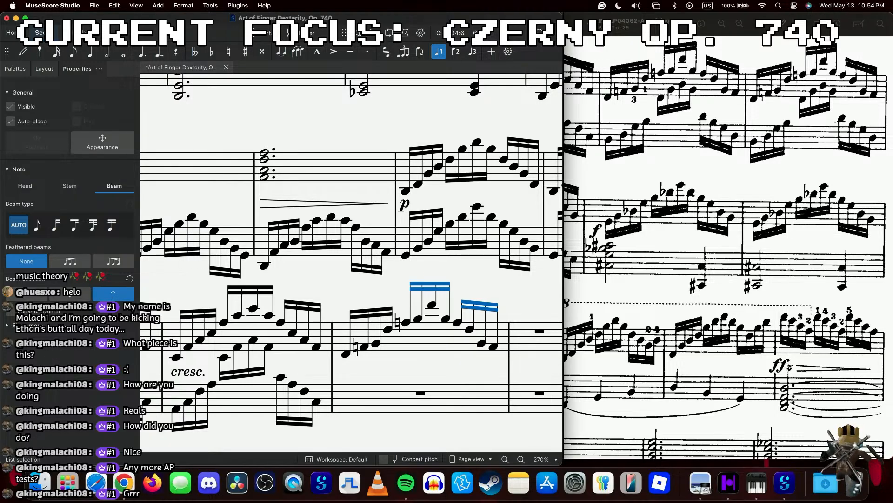
click(349, 355)
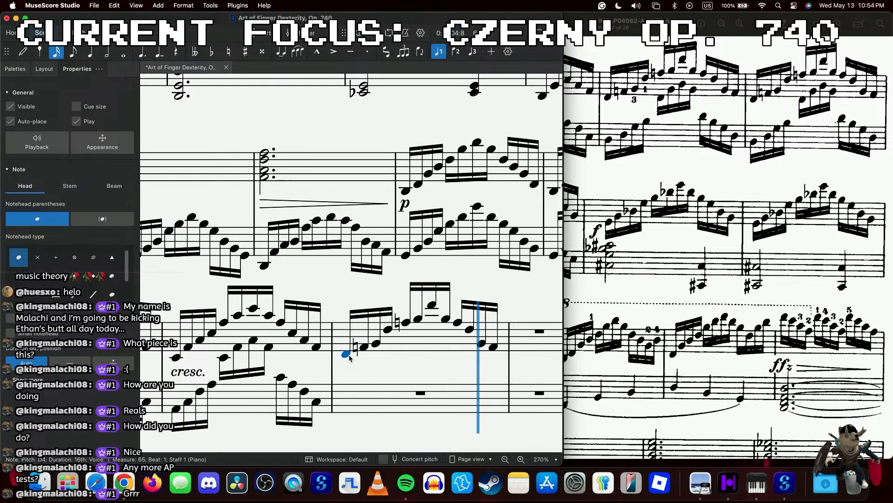
- Copy treble measure 65 into measure 66 and lock the selected system
click(394, 344)
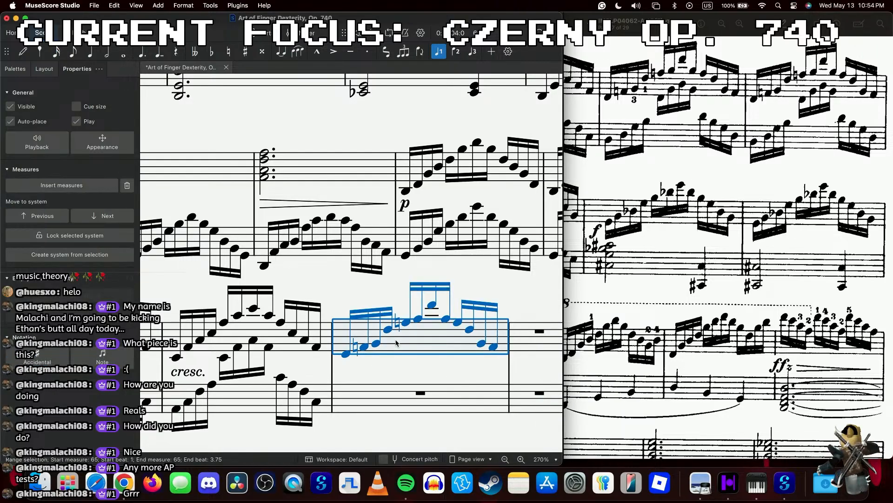
key(ctrl+c)
scroll(401, 344, right, 3)
click(436, 340)
key(ctrl+v)
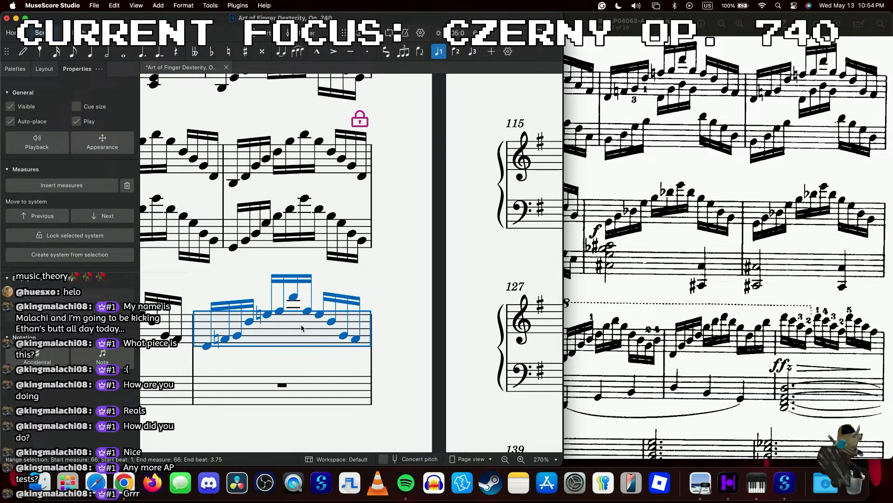
click(70, 235)
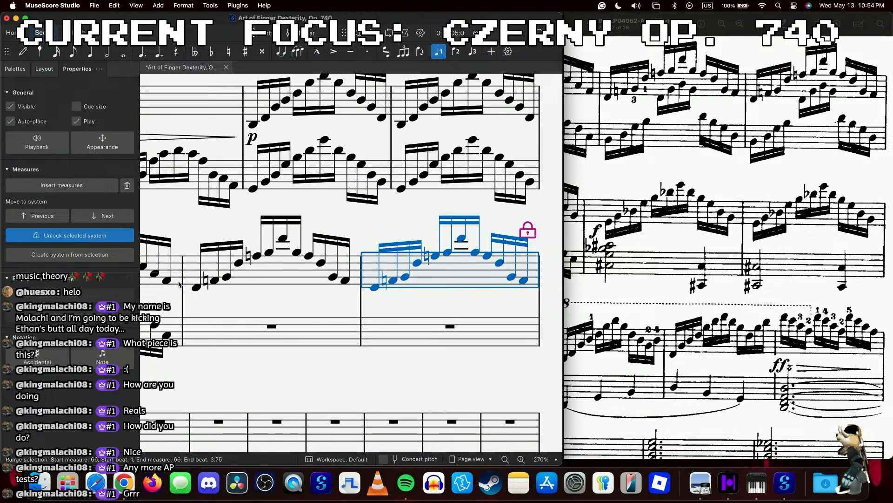
- Play back the music from the first treble note of measure 65
key(Escape)
click(196, 288)
key(space)
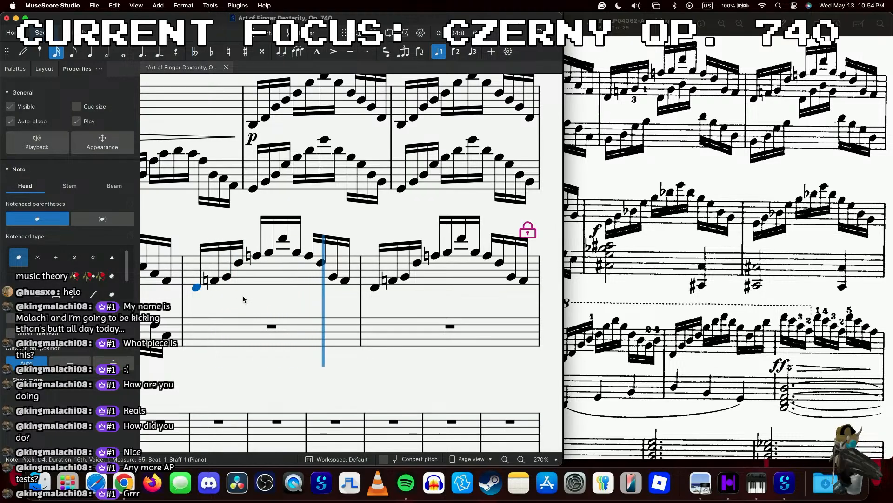
key(space)
- Enter the first four sixteenth notes of bass measure 65 as B, F natural, D, B
click(241, 333)
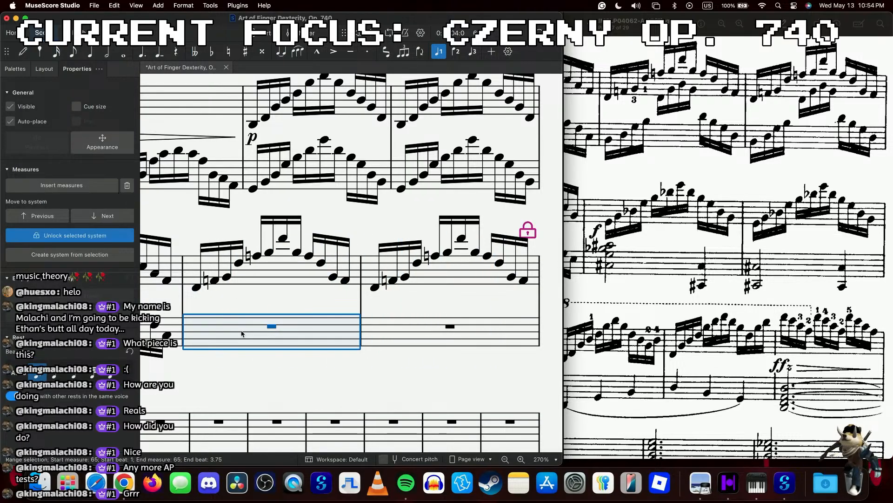
key(n)
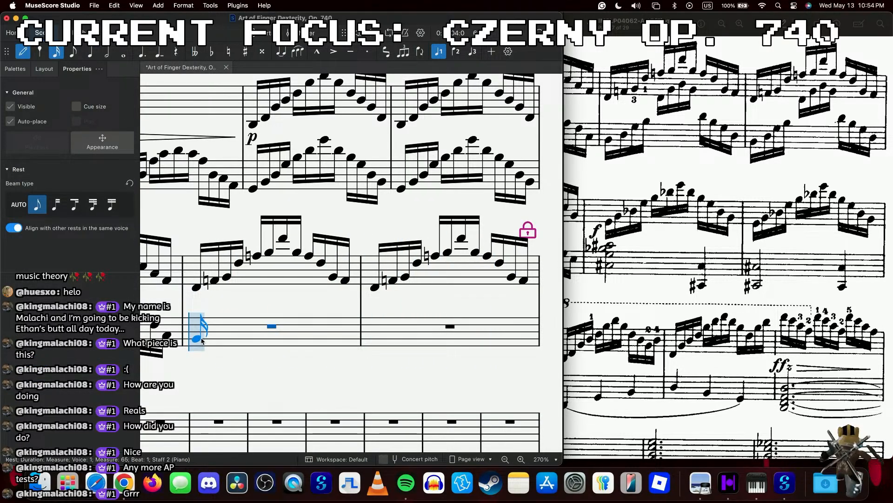
click(199, 339)
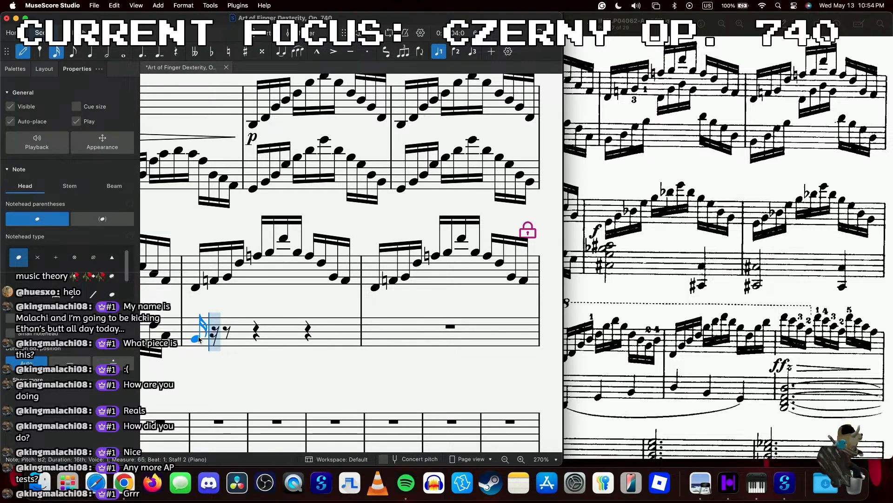
key(f)
key(d)
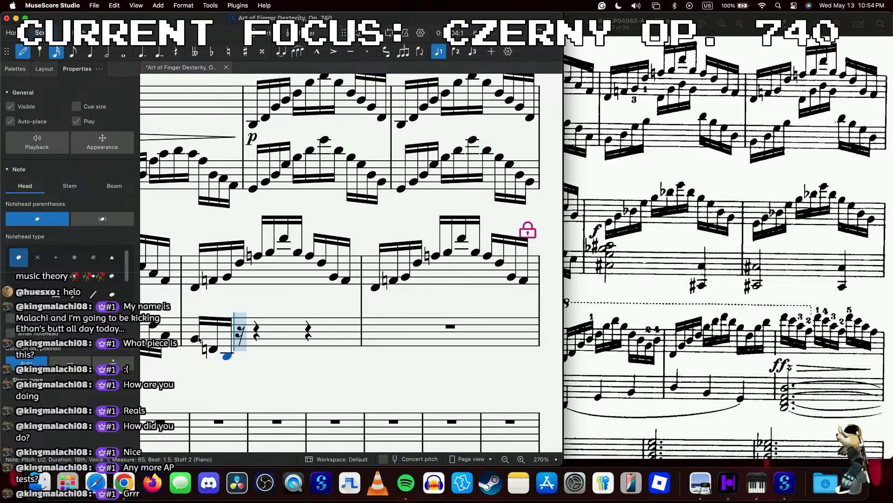
key(b)
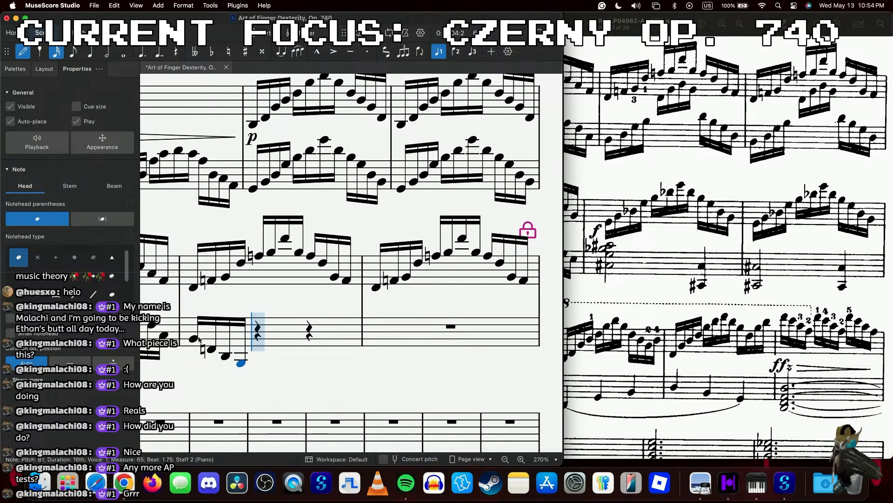
- Fill beats 2 and 3 of bass measure 65 with the sixteenth notes F, D, B, D and F, B, D, F
key(f)
key(d)
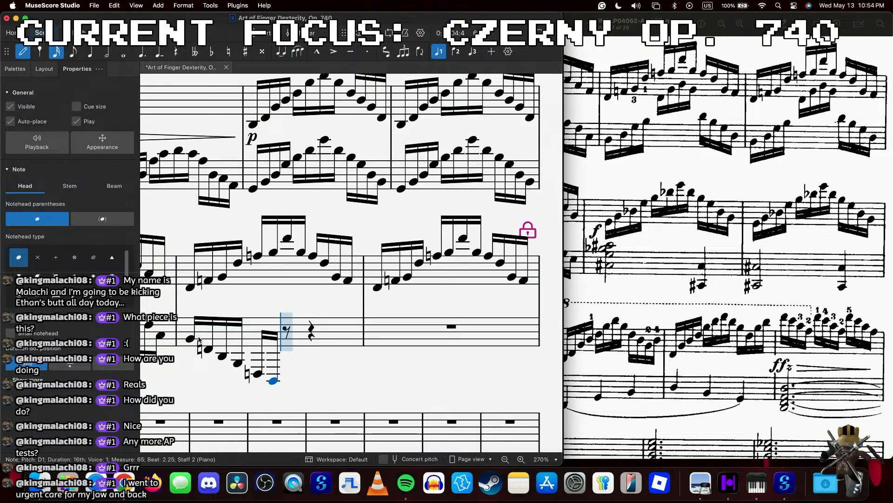
key(b)
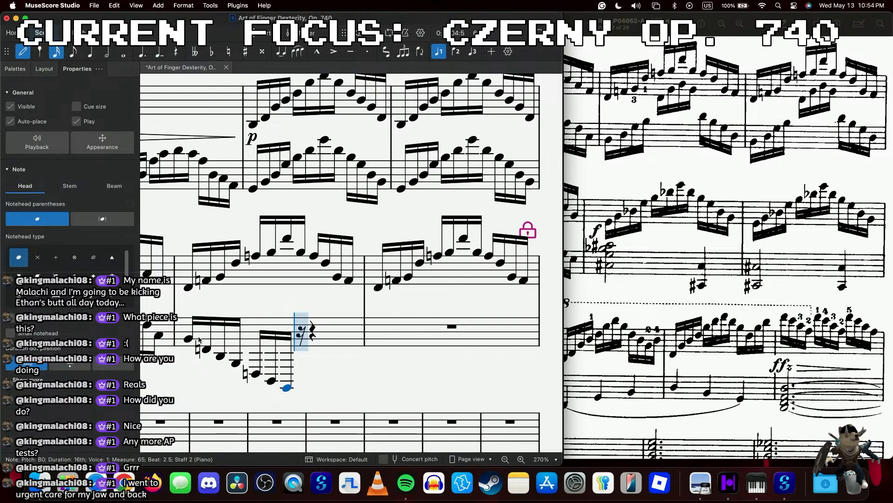
key(d)
key(f)
key(b)
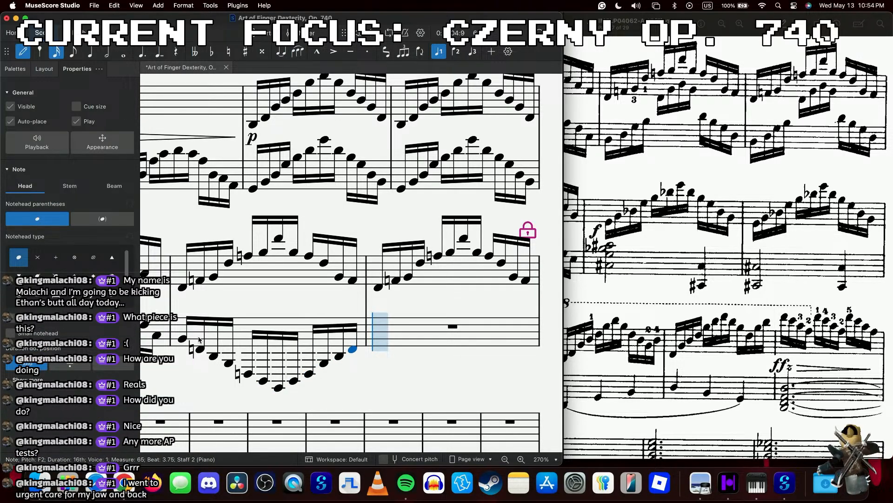
key(Escape)
- Raise the bass notes of measure 65 from beat 1.25 to 3.5 an octave, and those from 1.5 to 3.25 another octave
click(201, 349)
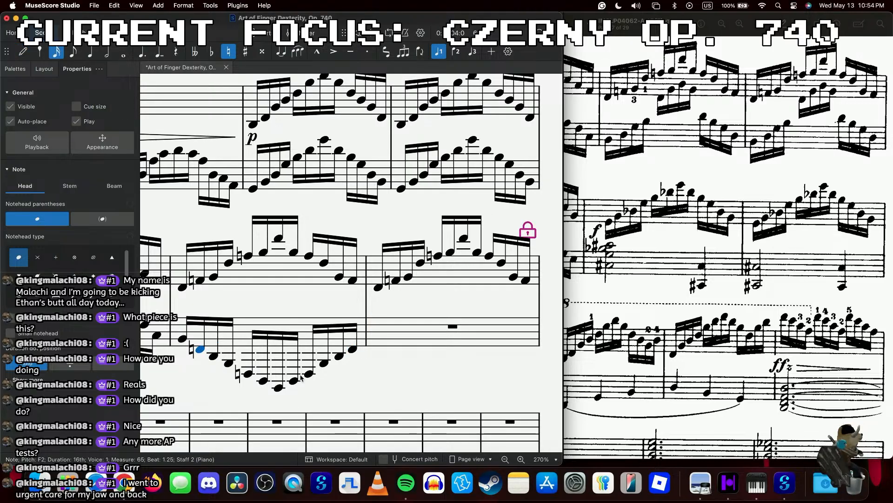
shift+click(338, 359)
key(super+Up)
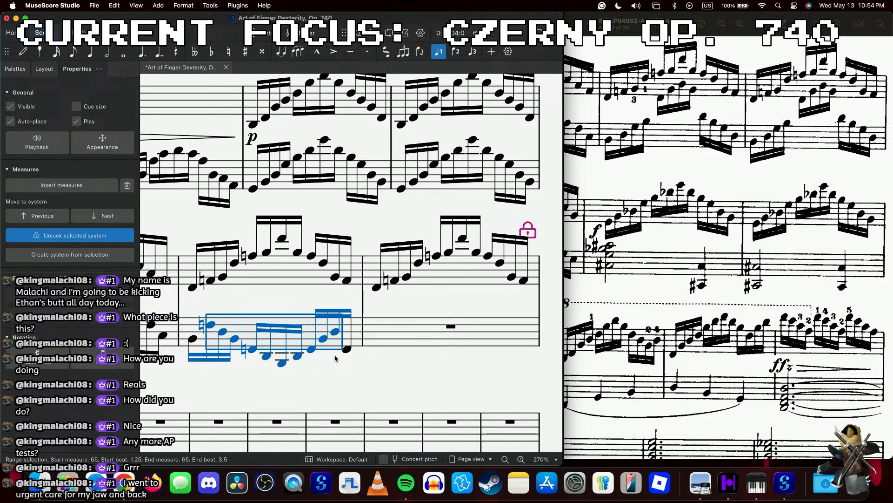
click(224, 333)
shift+click(327, 341)
key(super+Up)
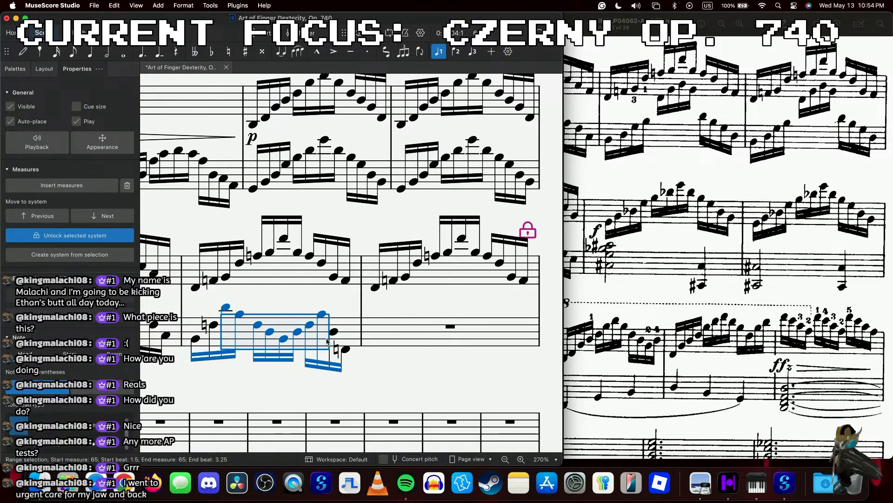
- Raise the bass notes of measure 65 from beat 1.75 to 3 an octave, and the four beat 2 notes another octave
click(240, 315)
shift+click(310, 324)
key(super+Up)
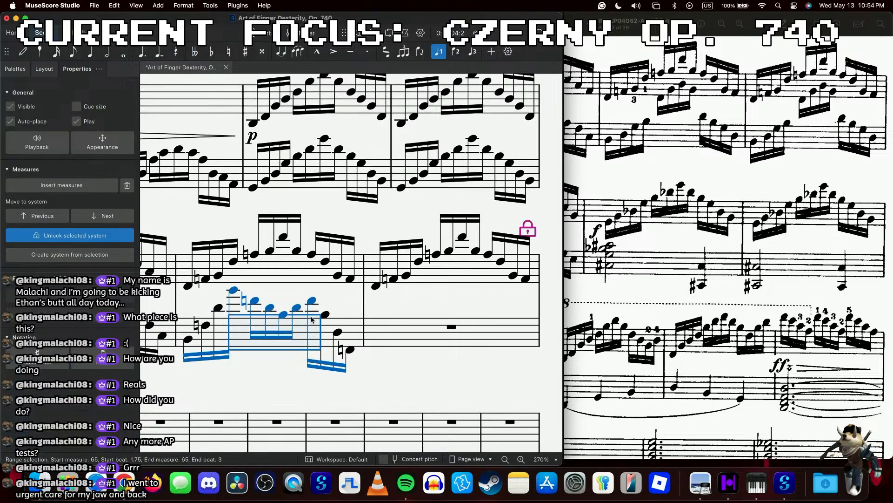
click(255, 302)
shift+click(300, 311)
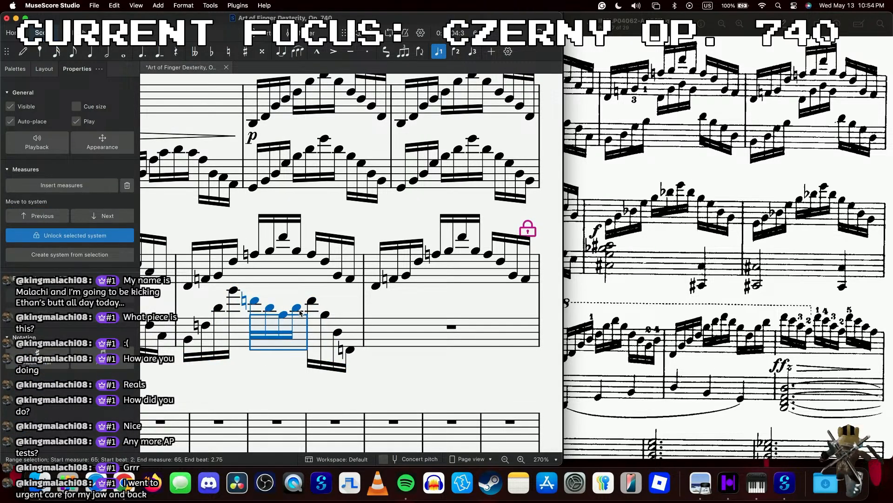
key(super+Up)
- Lower the bass notes at beats 1.25, 1.5 and 1.75 of measure 65 to D, G and B
click(186, 342)
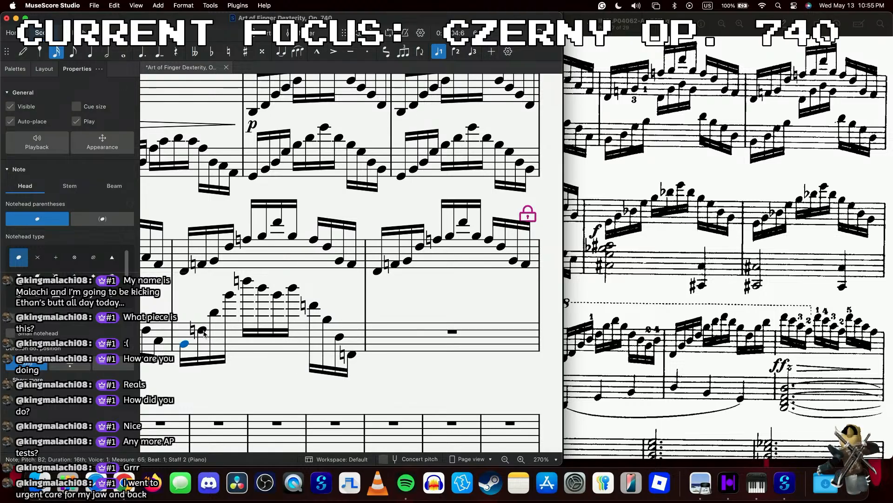
click(202, 330)
key(Down)
drag(218, 310, 215, 327)
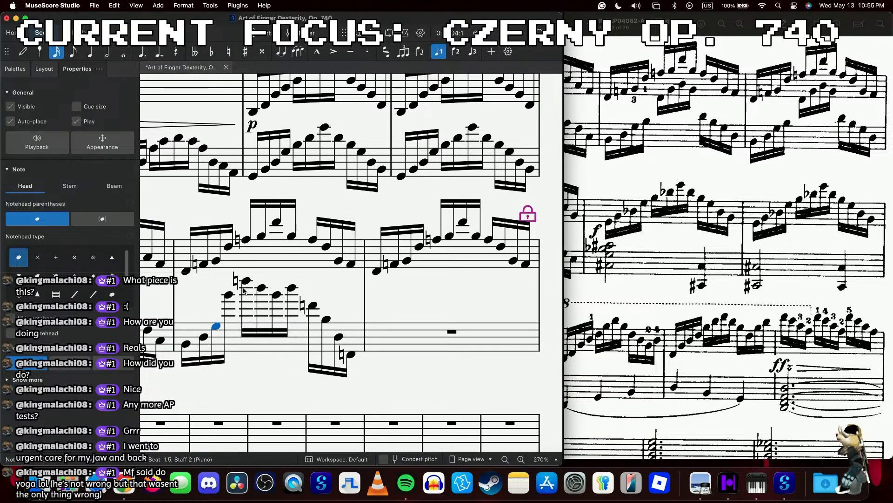
drag(228, 295, 232, 321)
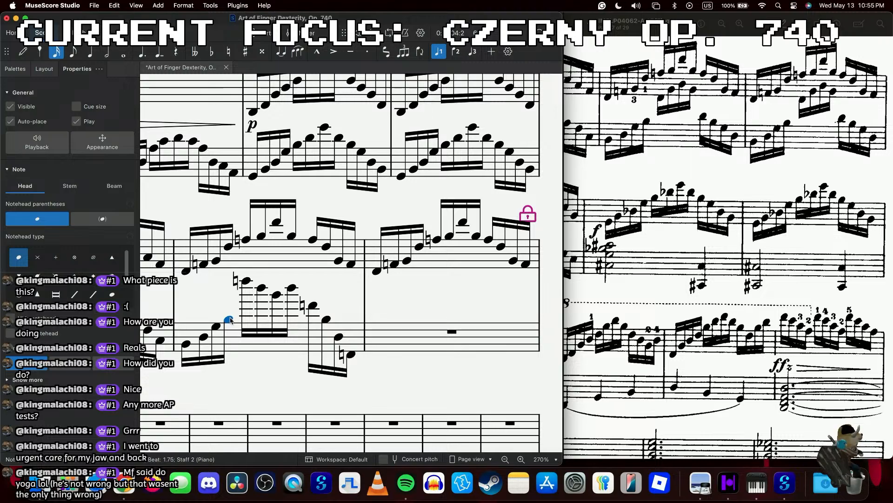
- Lower the beat 2 bass notes of measure 65 to D, G, B, G and change the beat 3 note to D
click(246, 281)
key(Down)
key(Down)
key(Down)
key(Down)
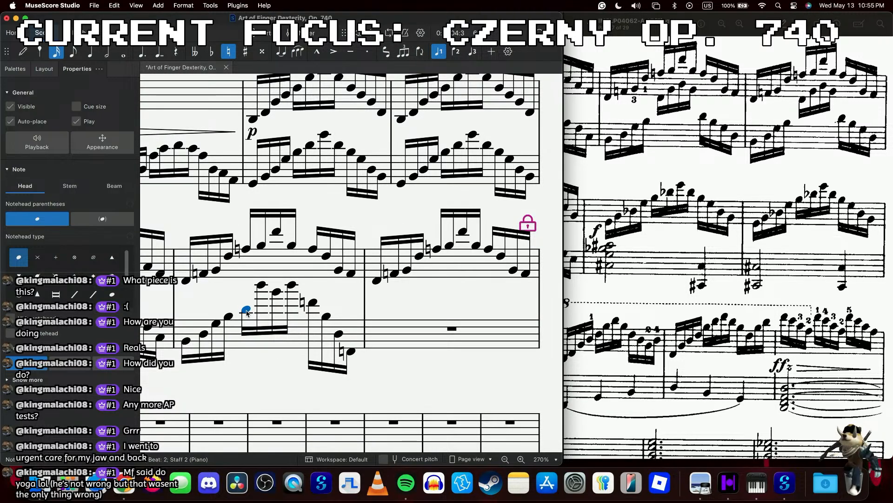
drag(259, 282, 311, 308)
click(278, 292)
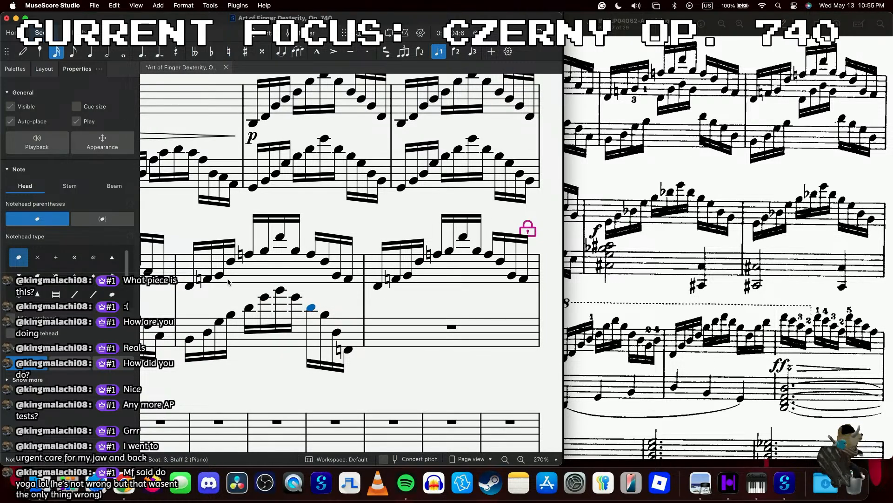
- Audition measure 65 note by note in treble and bass to check the opening pitches against the printed score
click(193, 287)
key(space)
key(space)
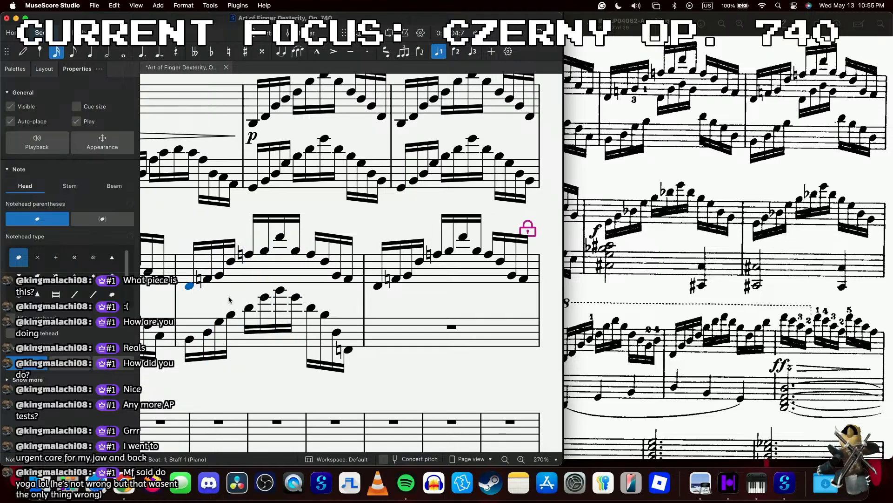
click(190, 340)
click(214, 332)
click(219, 321)
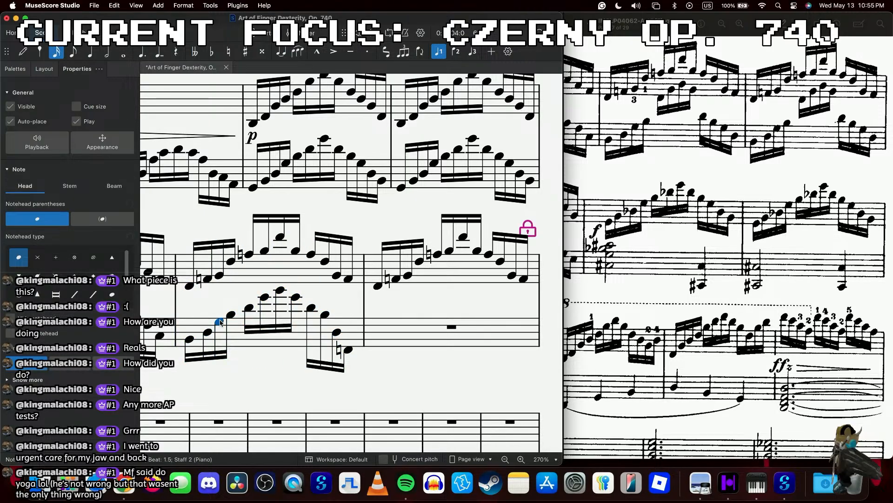
click(232, 314)
click(207, 278)
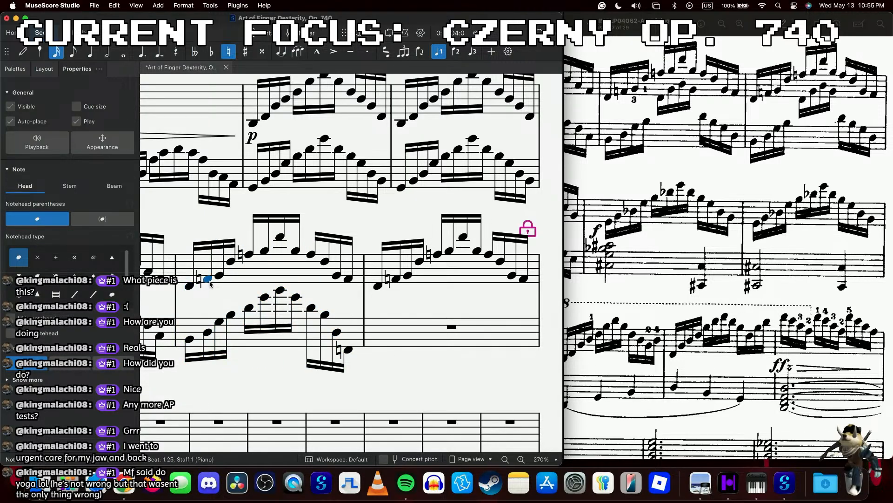
click(219, 276)
click(208, 278)
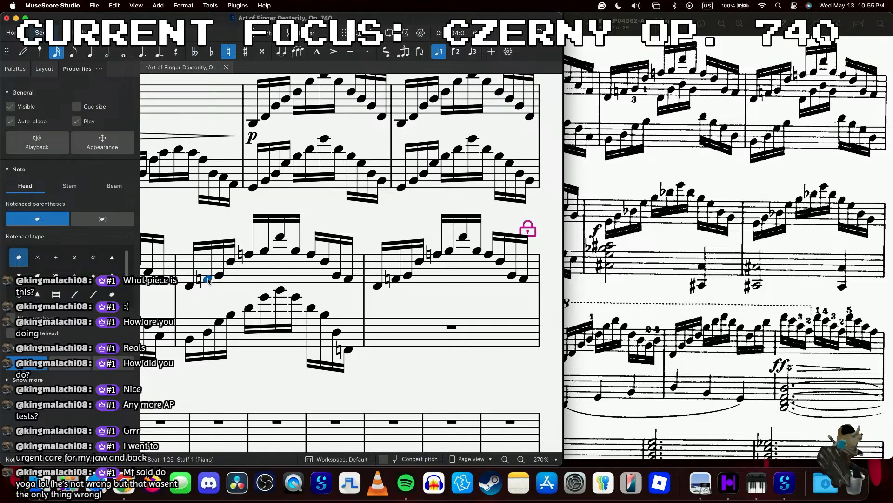
click(190, 341)
click(207, 333)
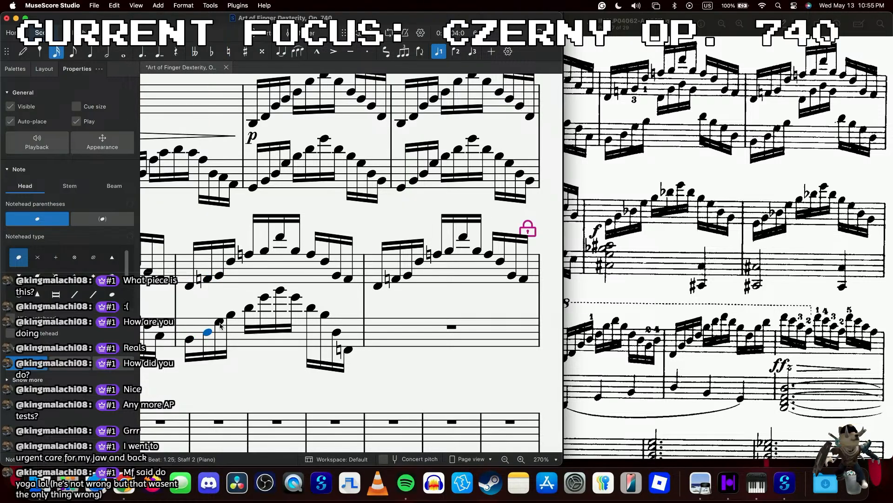
click(220, 322)
click(231, 315)
click(250, 309)
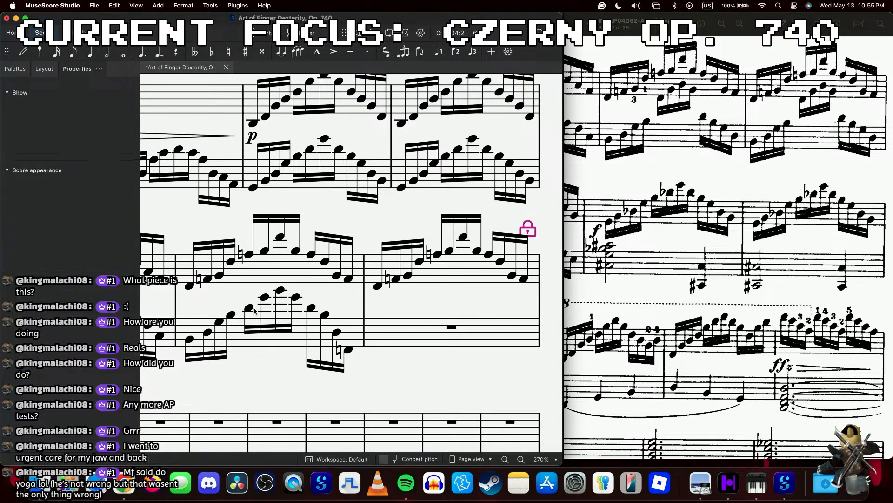
- Change the last two bass notes of measure 65 to G and D
click(265, 298)
click(310, 308)
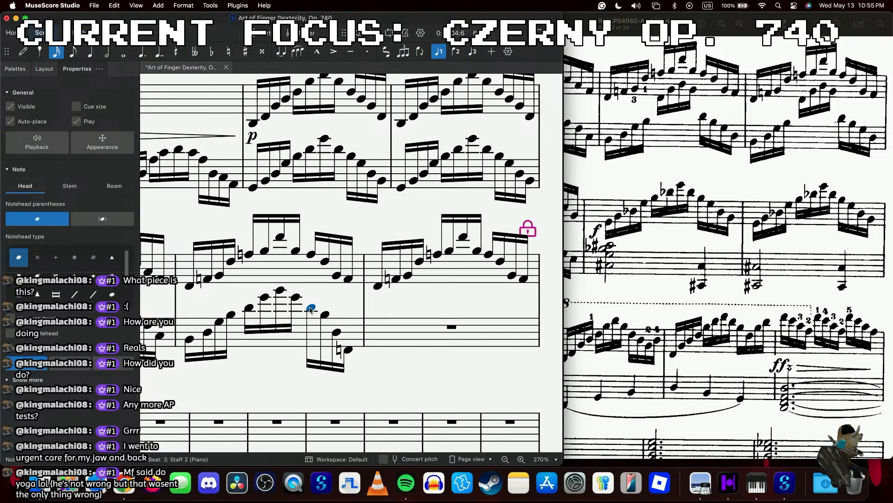
mouse_move(338, 332)
mouse_down()
mouse_move(337, 322)
mouse_move(348, 332)
mouse_up()
click(347, 348)
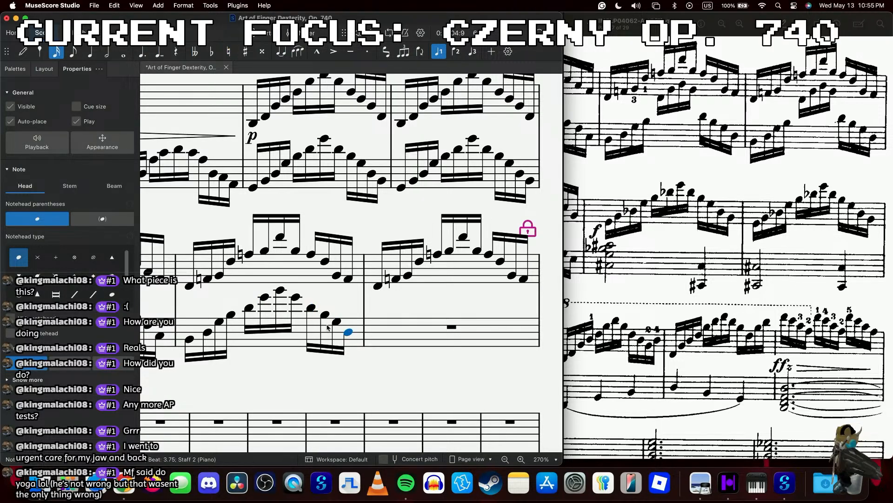
- Move the four beat 2 notes of bass measure 65 onto the treble staff, beamed below the noteheads
click(249, 308)
shift+click(293, 302)
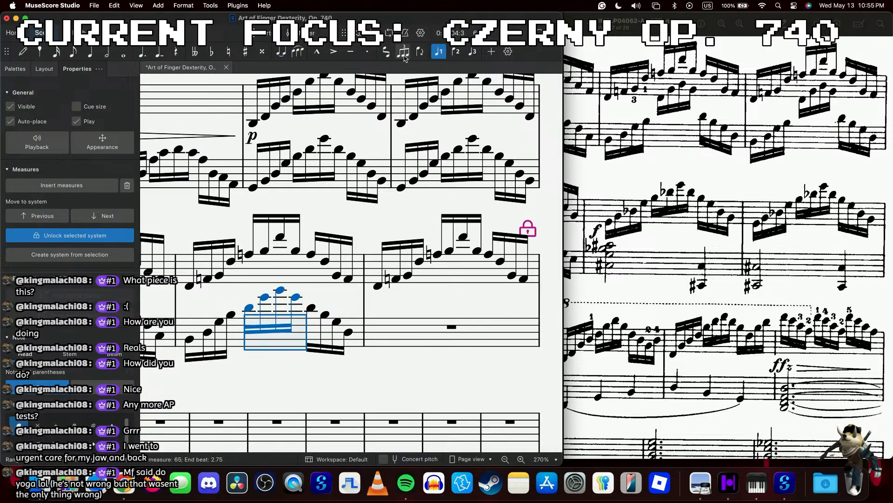
click(386, 51)
click(405, 70)
click(271, 304)
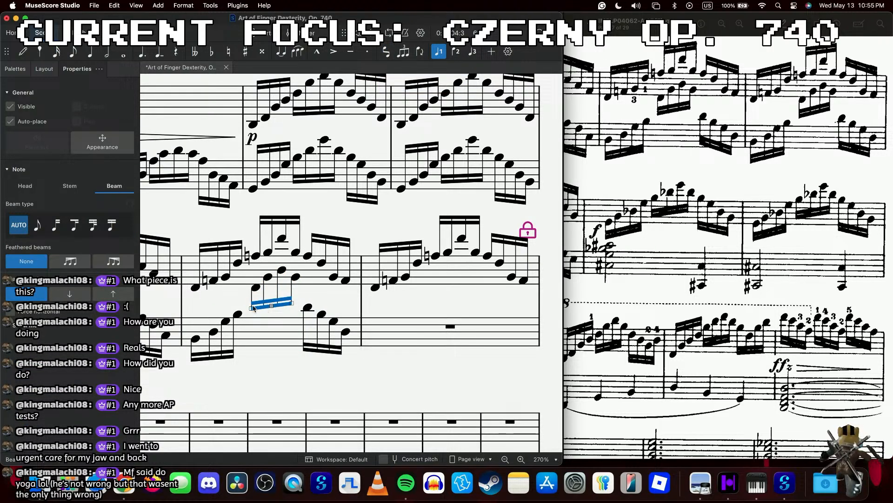
- Play back the passage from the first treble note of measure 63 to check the entered notes
scroll(188, 239, left, 3)
scroll(189, 239, left, 5)
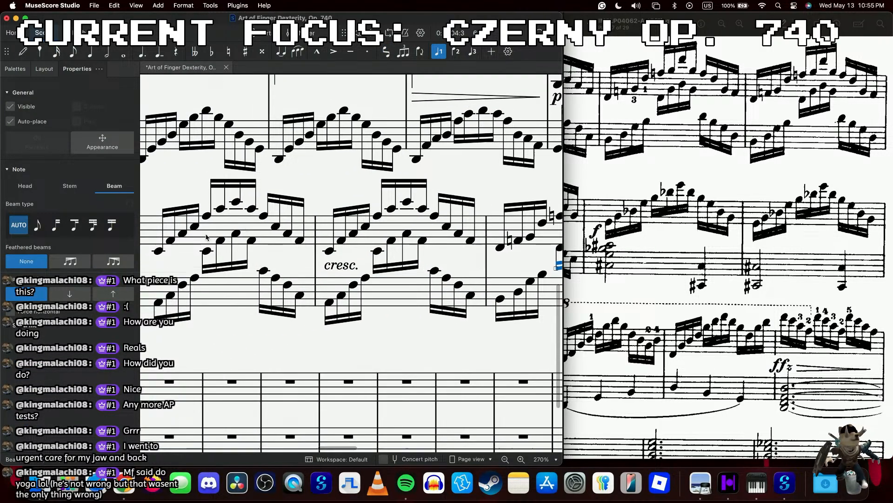
click(219, 243)
scroll(672, 171, left, 8)
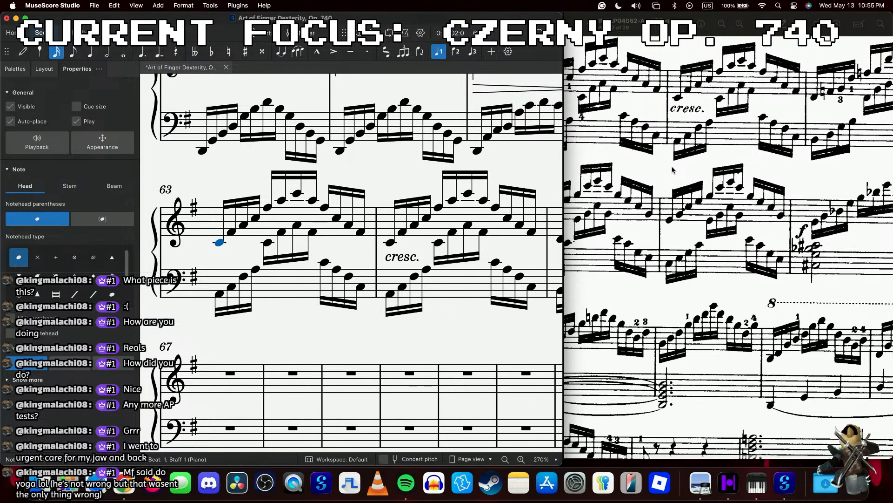
key(space)
scroll(672, 170, down, 10)
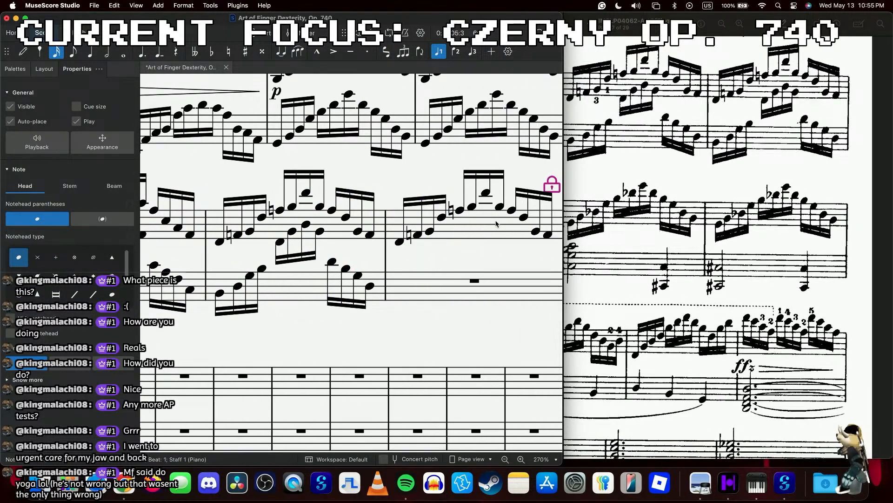
- Repeat the complete bass part of measure 65 into measure 66
click(298, 287)
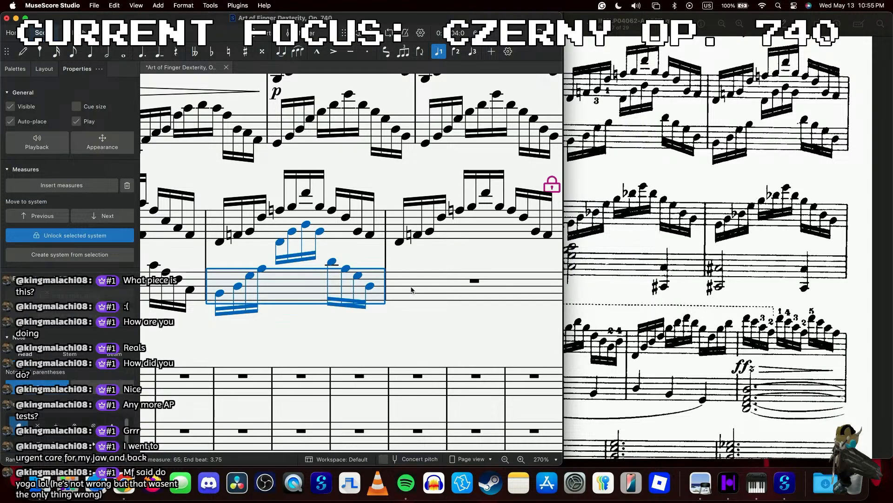
key(r)
click(398, 293)
- Audition the opening bass and treble notes of measure 66 one by one
key(Right)
key(Right)
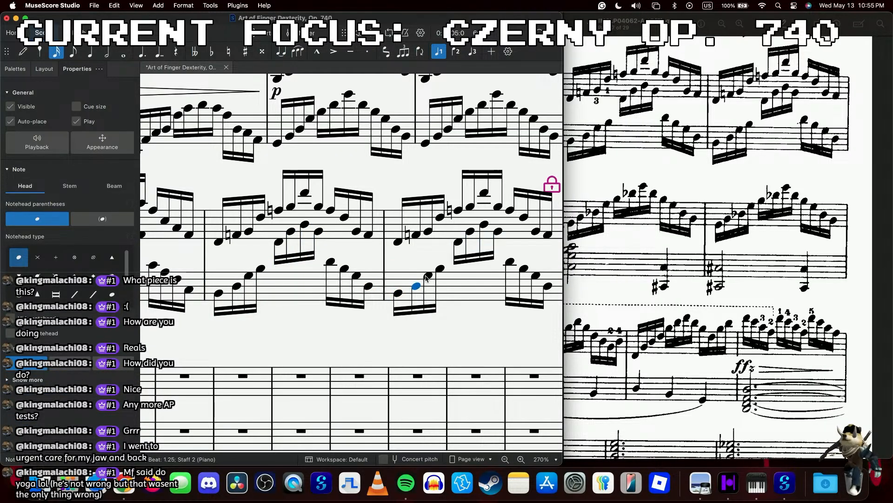
key(Right)
key(Right)
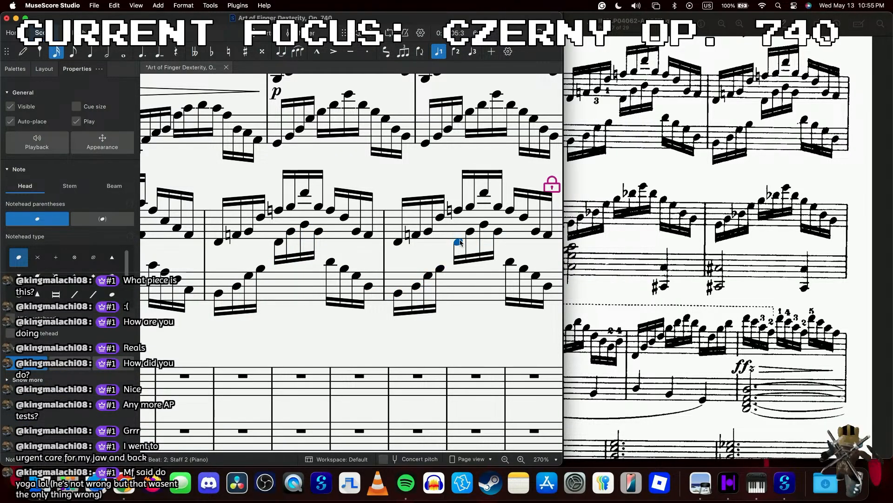
key(Left)
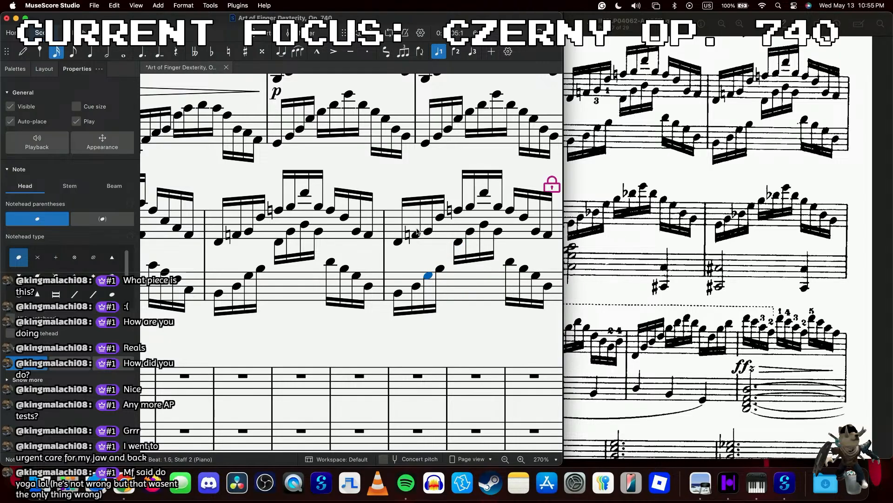
click(399, 242)
click(417, 236)
click(427, 231)
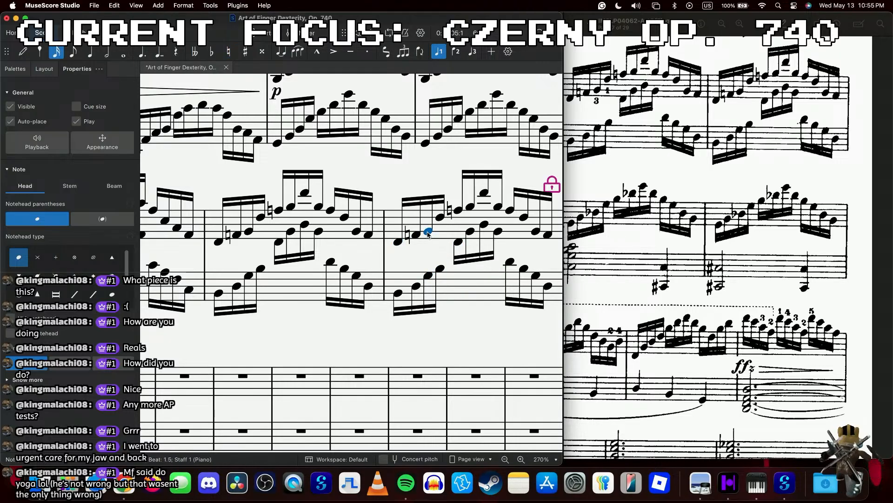
- Play back measures 65 and 66 to check both staves together
click(398, 241)
key(space)
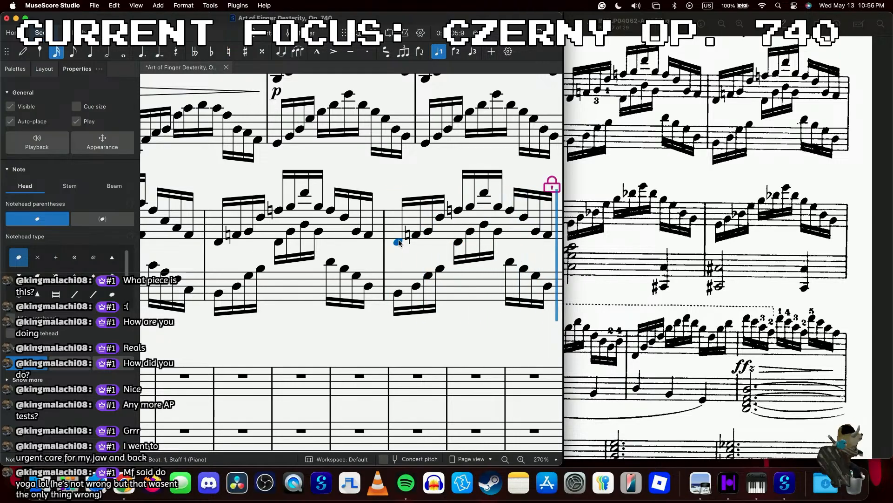
key(space)
key(space)
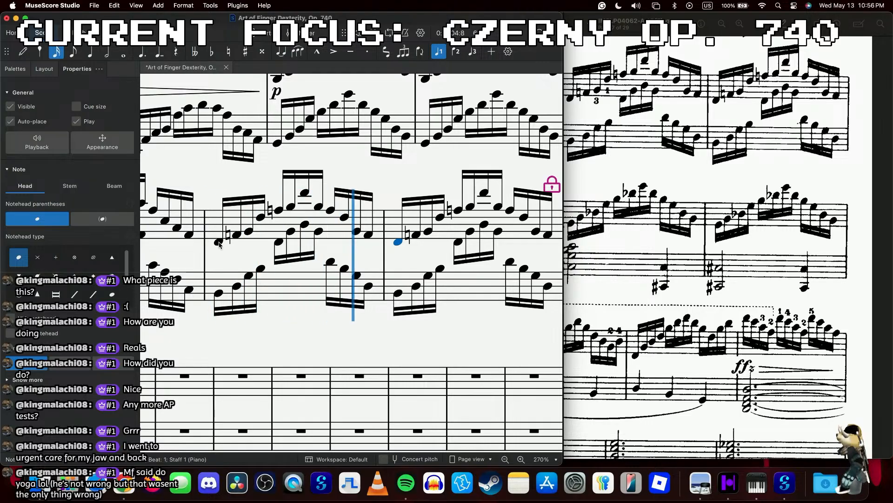
key(space)
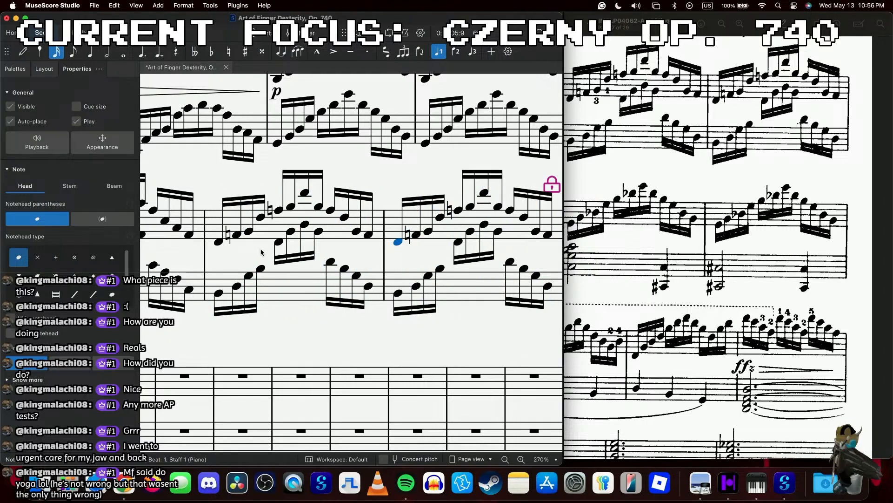
- Replay the passage from measure 63 through measure 66 and compare it with the printed score
scroll(442, 297, down, 10)
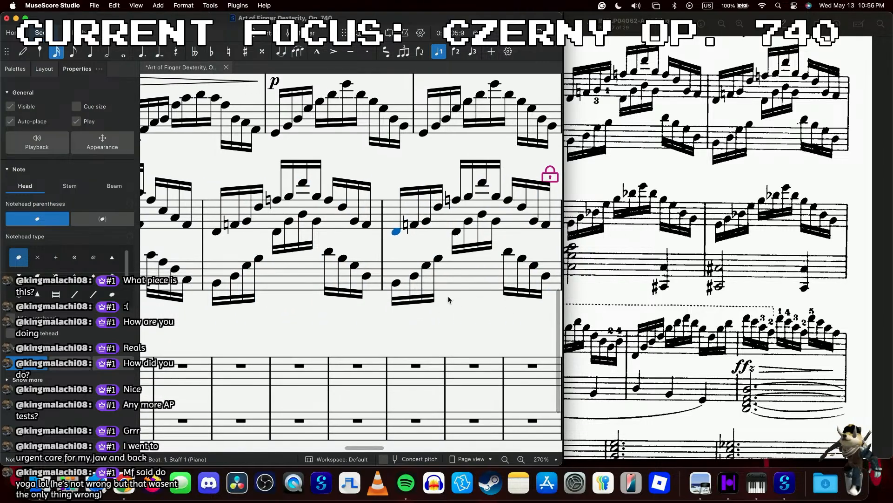
scroll(449, 299, left, 4)
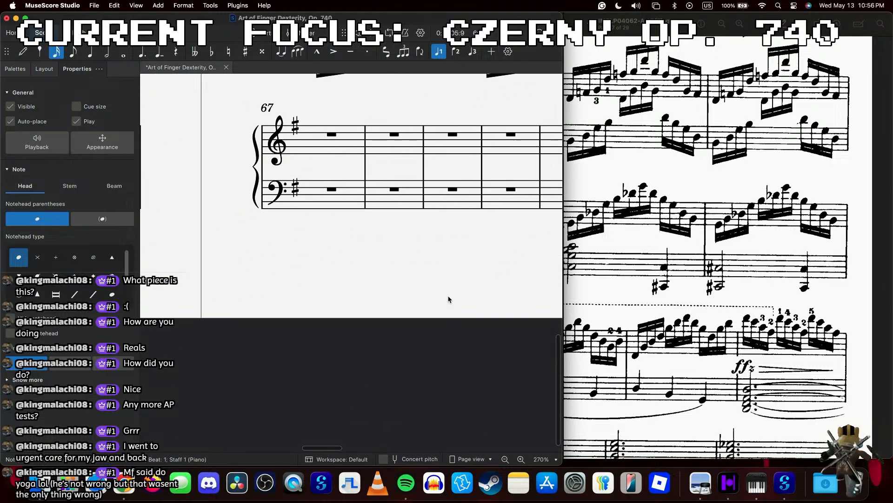
scroll(593, 158, down, 5)
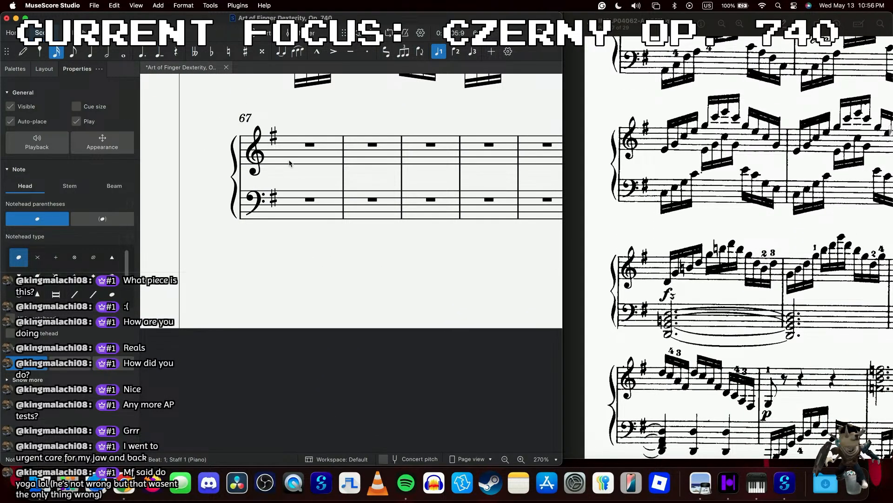
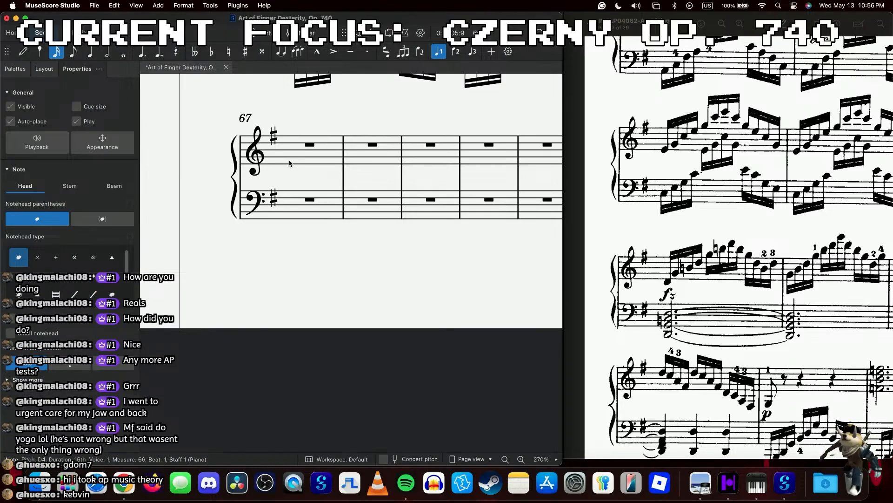
scroll(289, 163, down, 2)
scroll(298, 186, up, 3)
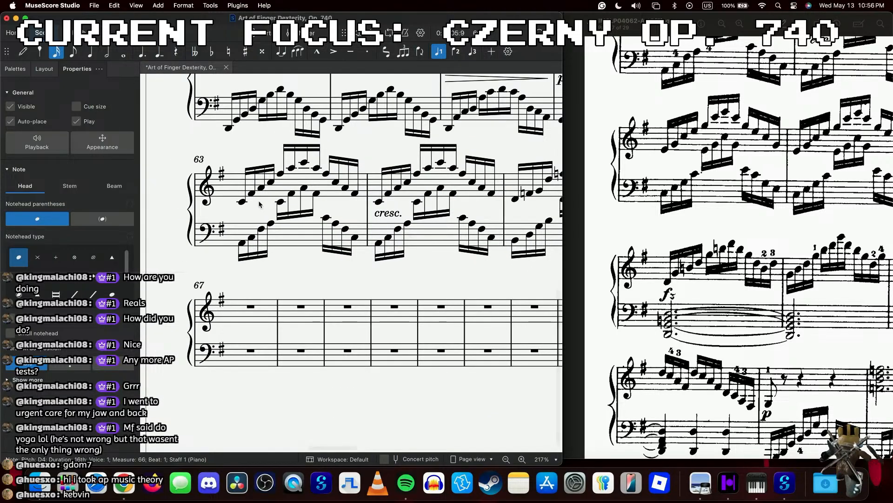
click(241, 201)
key(space)
key(space)
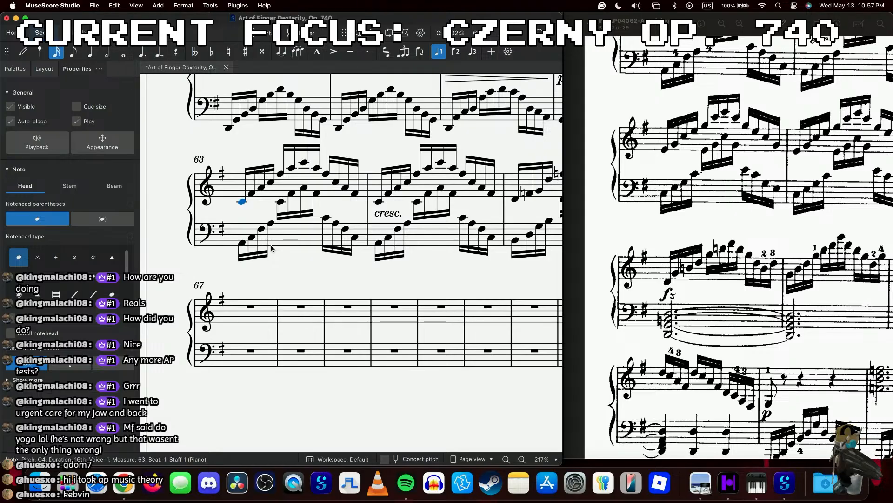
key(space)
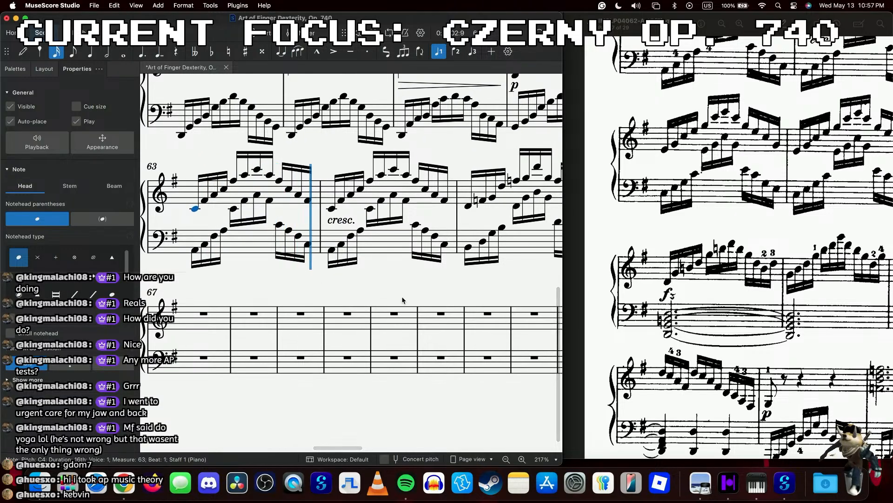
scroll(585, 282, up, 2)
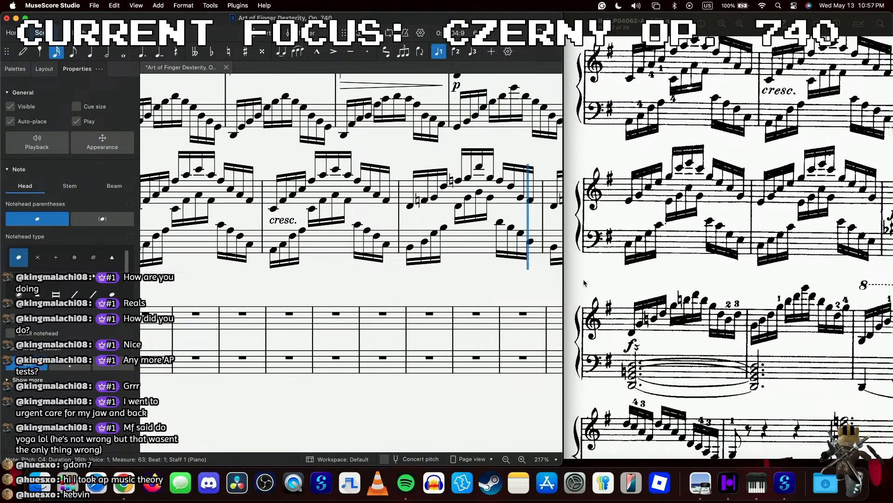
scroll(584, 283, down, 3)
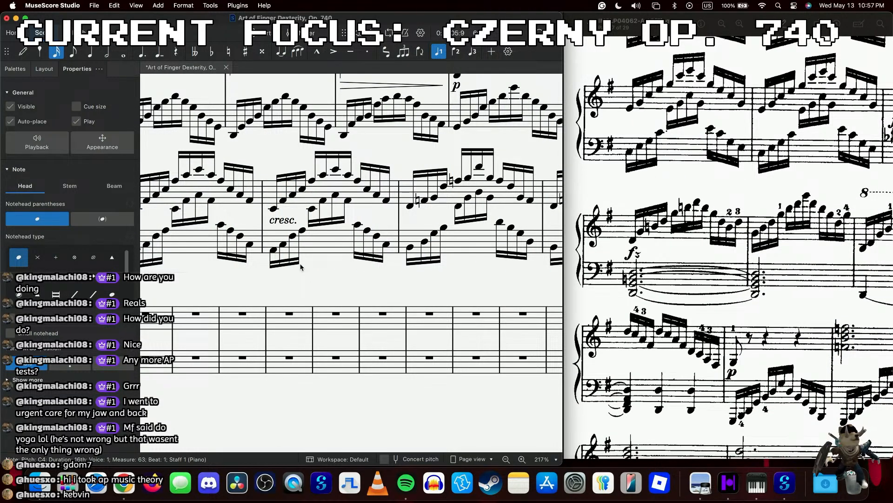
- Enter the treble arpeggio of measure 67 in sixteenths: E4, G4, C5, E5, G5, C6, E6, C6, G5, E5, C5, G4
key(space)
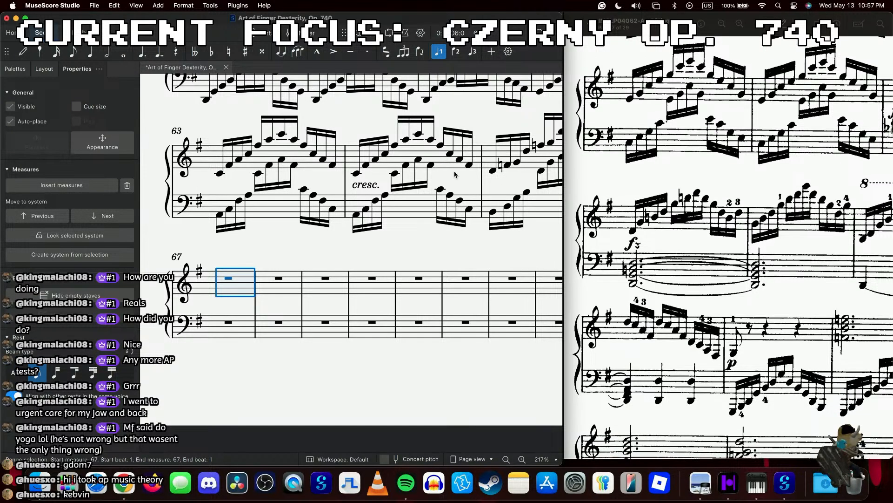
scroll(317, 227, up, 2)
key(3)
key(n)
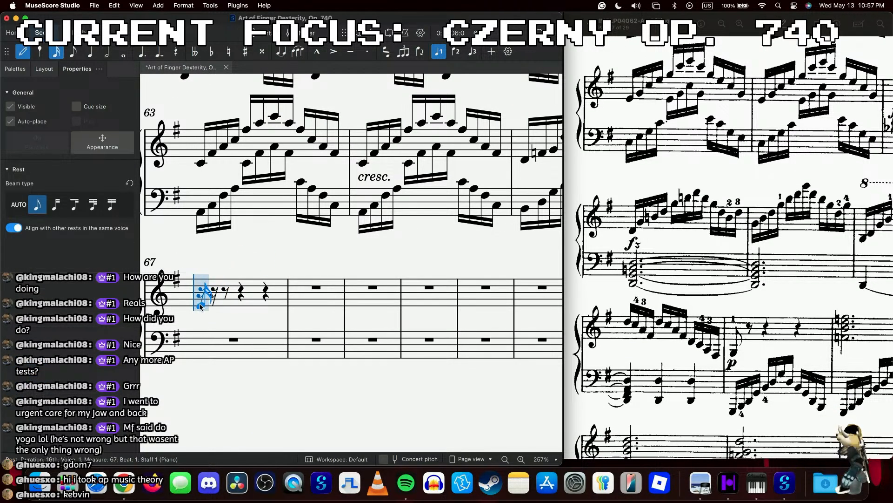
click(201, 306)
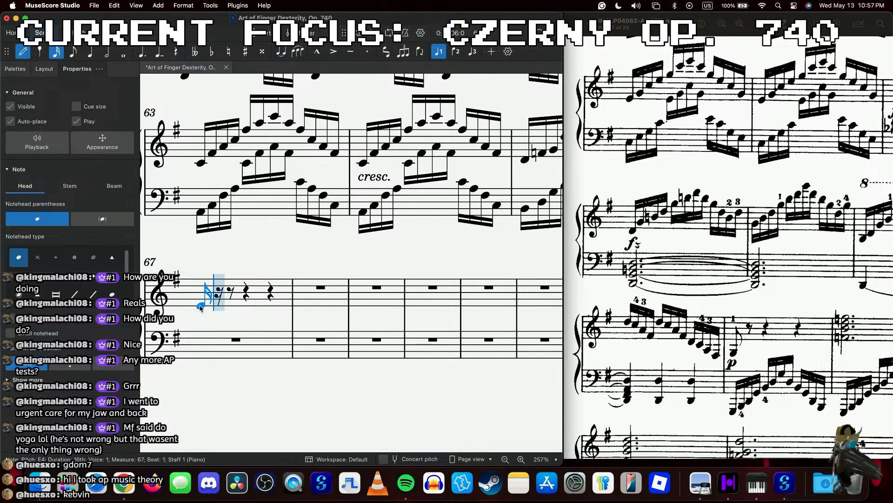
key(g)
key(c)
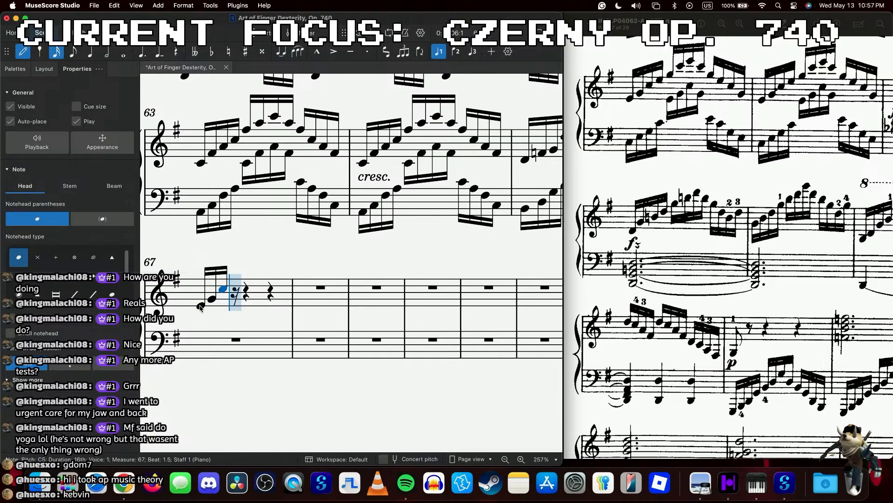
key(e)
key(g)
key(c)
key(e)
key(c)
key(g)
key(e)
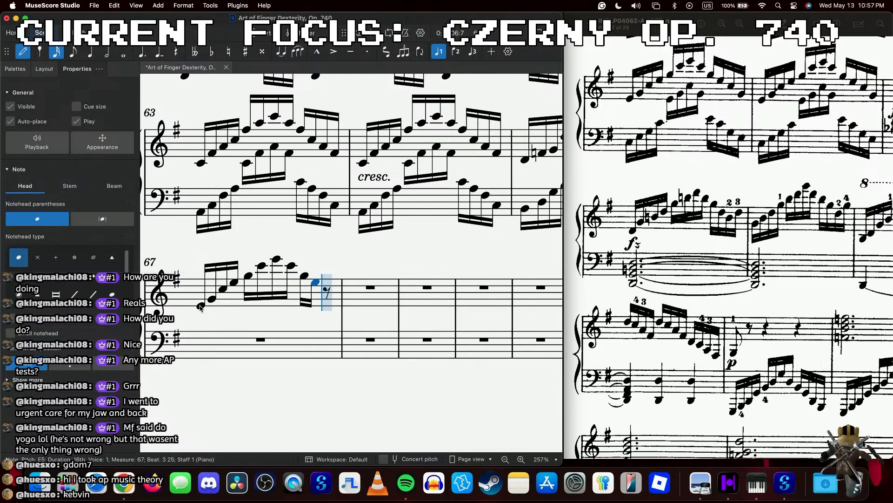
key(c)
key(g)
key(Escape)
- Flip the beams of the second and third treble groups in measure 67 above the notes
click(267, 297)
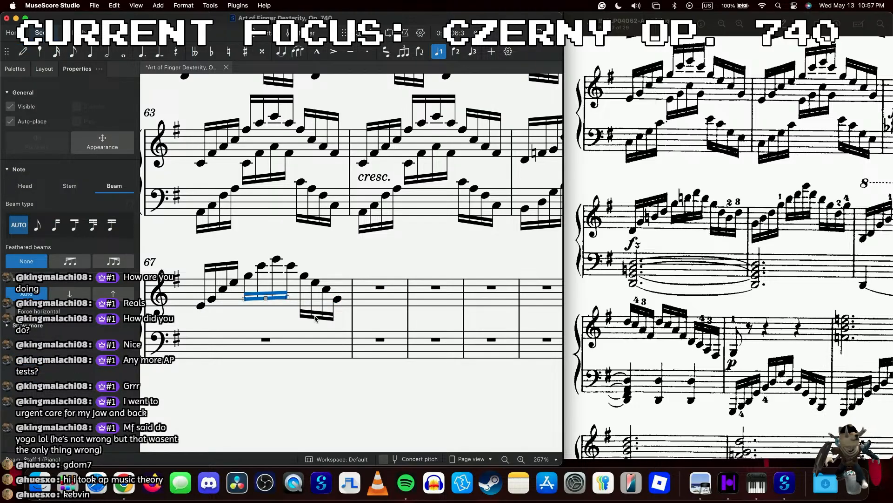
shift+click(315, 319)
click(100, 290)
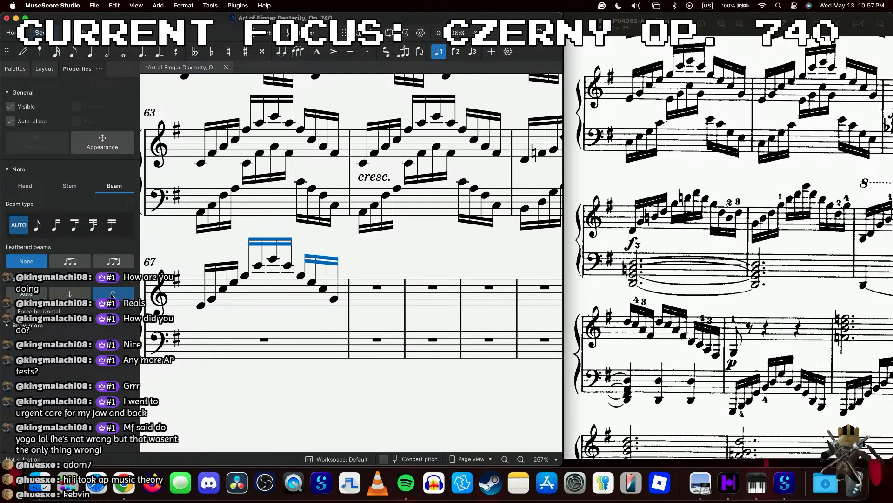
- Copy the treble part of measure 67 into measure 68
click(247, 303)
key(ctrl+c)
click(409, 300)
key(ctrl+v)
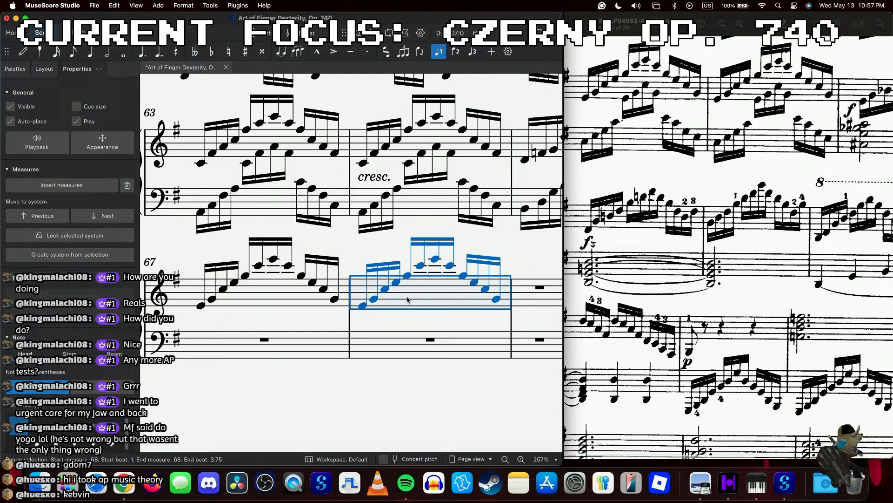
- Fill the bass staff of measure 67 with twelve rising sixteenths from C3, repeating C, E, G up to G6
scroll(407, 299, left, 3)
click(266, 342)
key(n)
key(4)
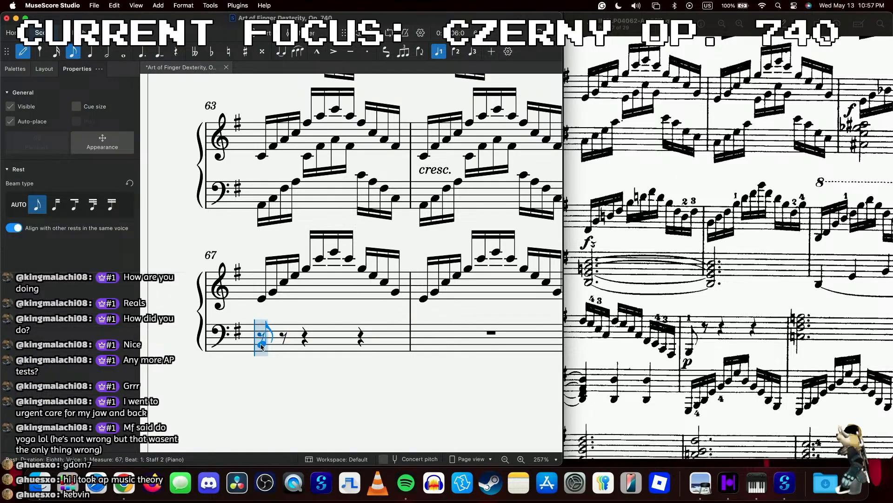
key(3)
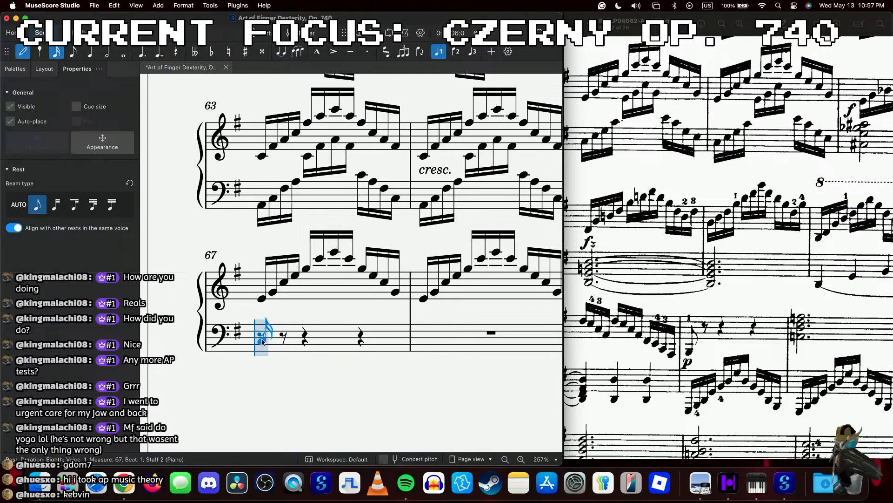
click(263, 341)
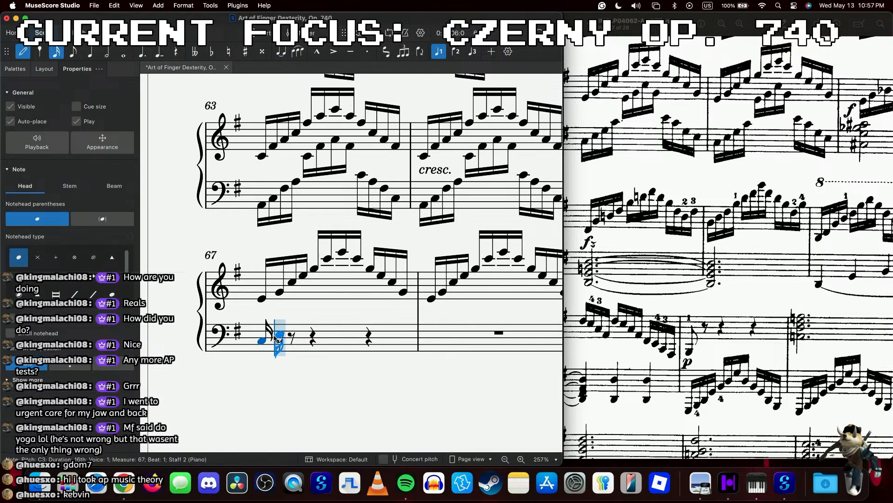
key(e)
key(g)
key(c)
key(e)
key(g)
key(c)
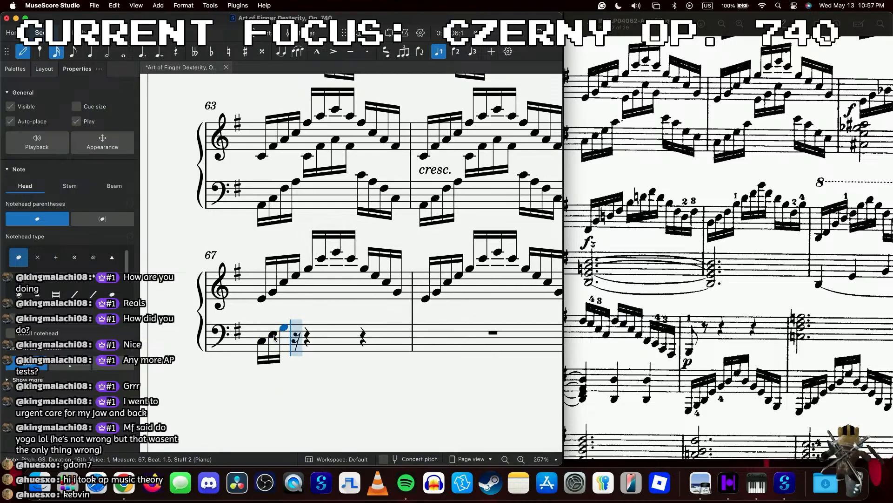
key(e)
key(g)
key(c)
key(e)
key(g)
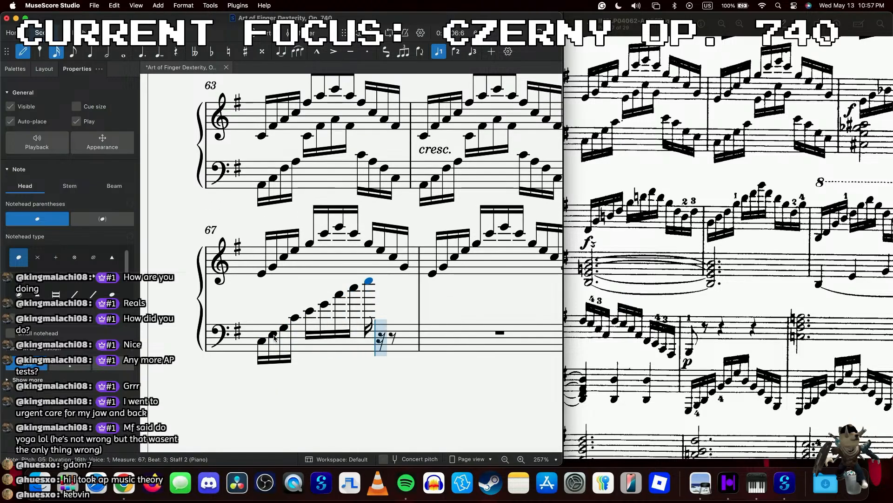
scroll(274, 339, up, 5)
key(Escape)
- Lower the bass notes of measure 67 from beat 2.5 onward, bringing the beat 2.5 note down to E4
scroll(274, 339, up, 1)
scroll(274, 338, up, 6)
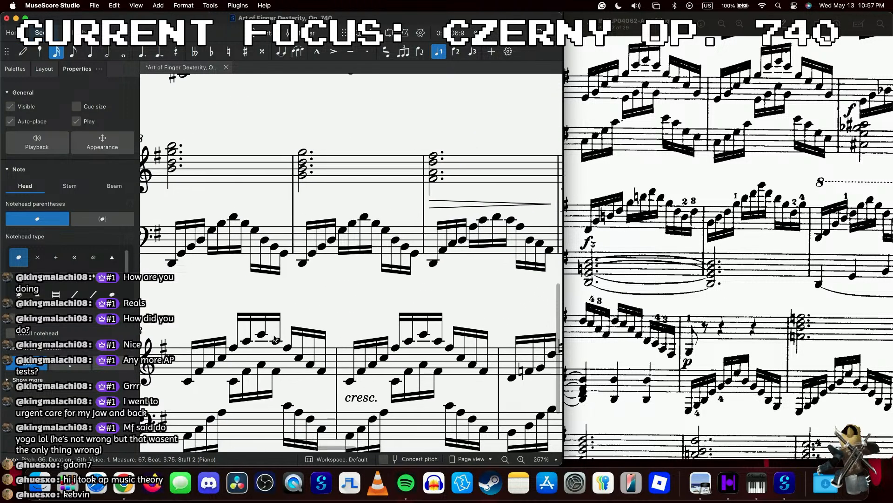
scroll(275, 338, down, 10)
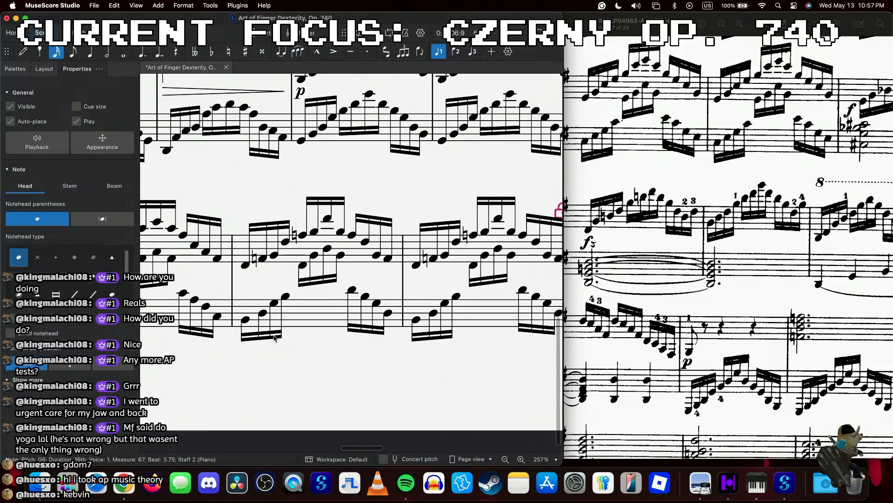
scroll(275, 338, up, 5)
scroll(274, 338, up, 1)
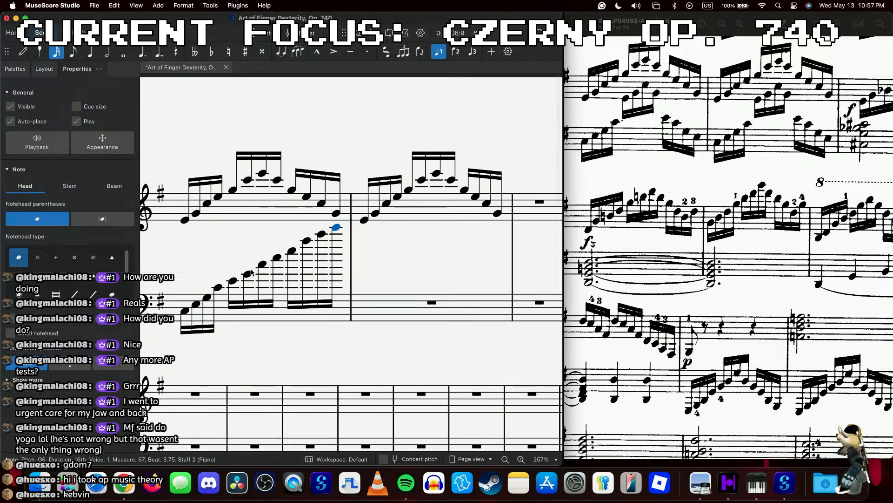
click(245, 275)
shift+click(337, 229)
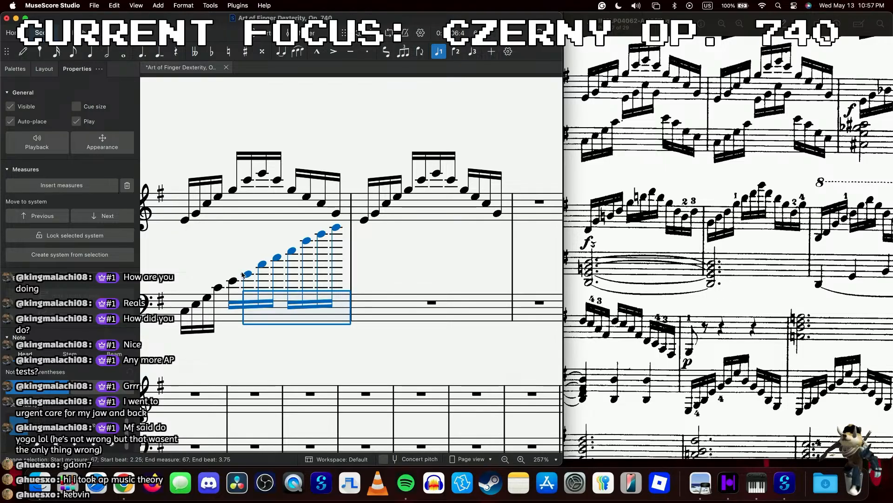
shift+click(262, 264)
scroll(262, 275, down, 8)
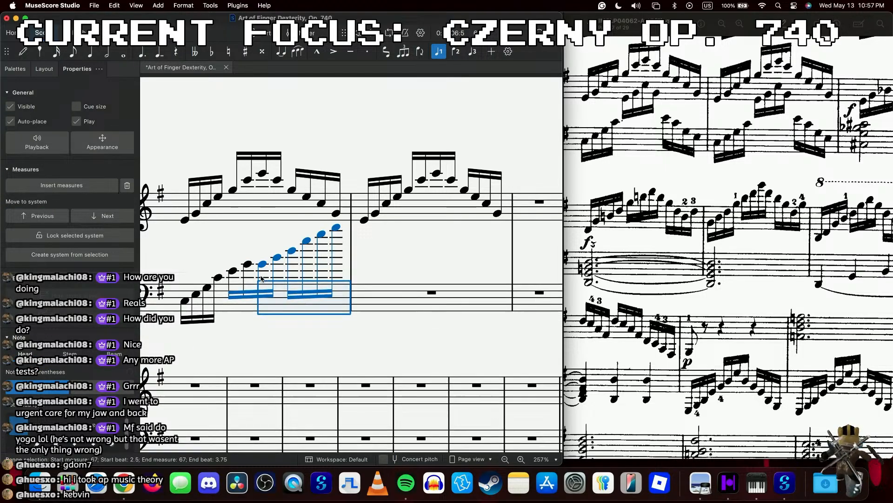
scroll(262, 285, up, 10)
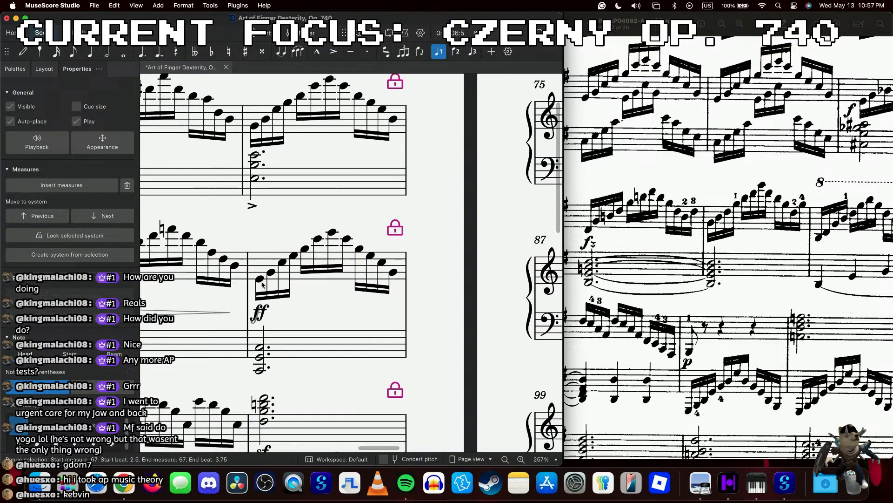
scroll(262, 285, up, 6)
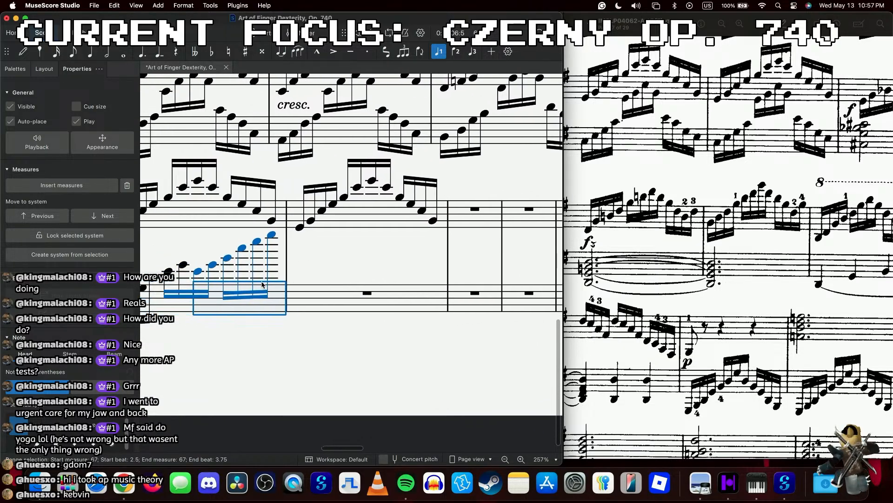
key(Escape)
- Reshape measure 67's bass from beat 2.5 to the end into E5, G4, E4, G3, E3 and C3
drag(268, 252, 285, 273)
click(176, 289)
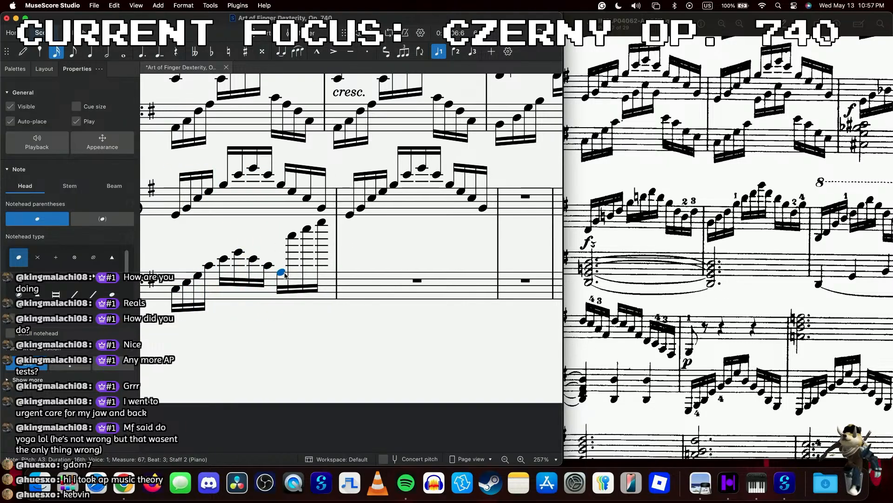
drag(293, 236, 295, 282)
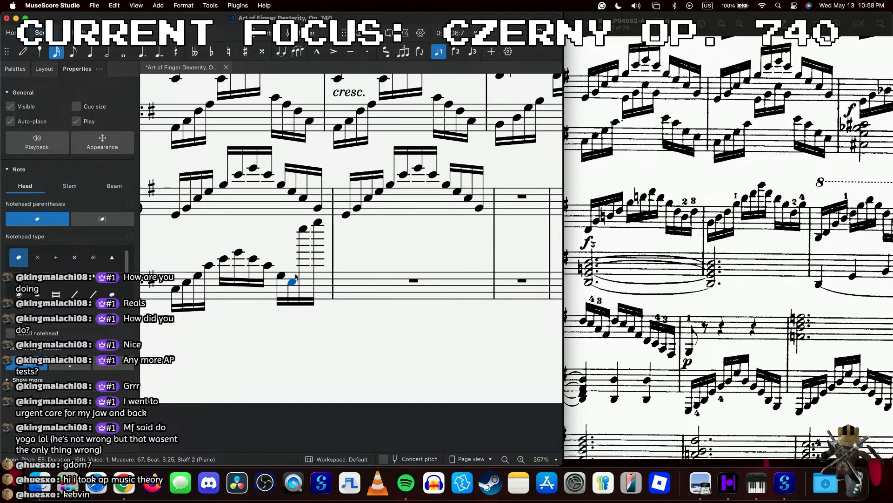
drag(303, 229, 307, 291)
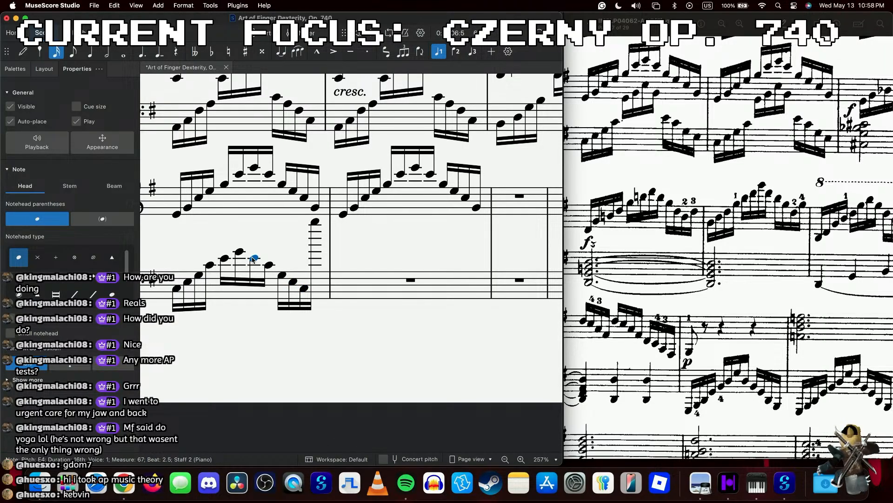
drag(254, 257, 279, 260)
key(Up)
key(Up)
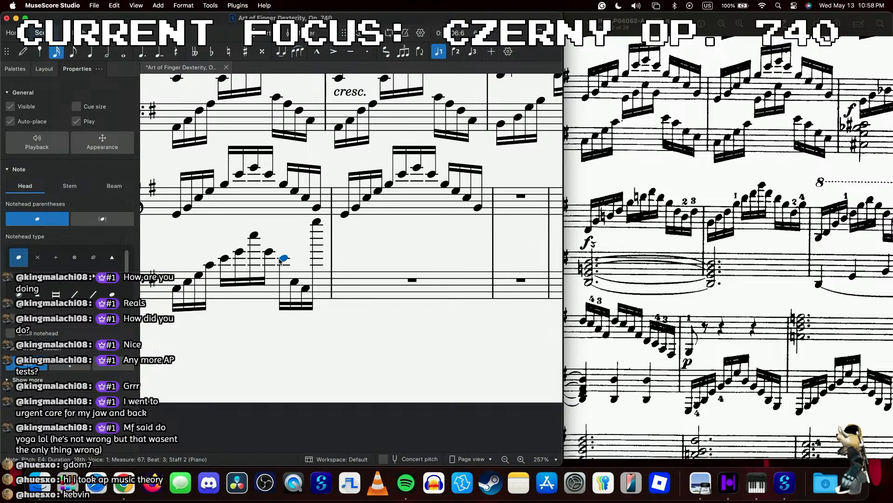
mouse_move(295, 283)
mouse_down()
mouse_move(296, 274)
mouse_move(305, 285)
mouse_up()
drag(317, 222, 319, 292)
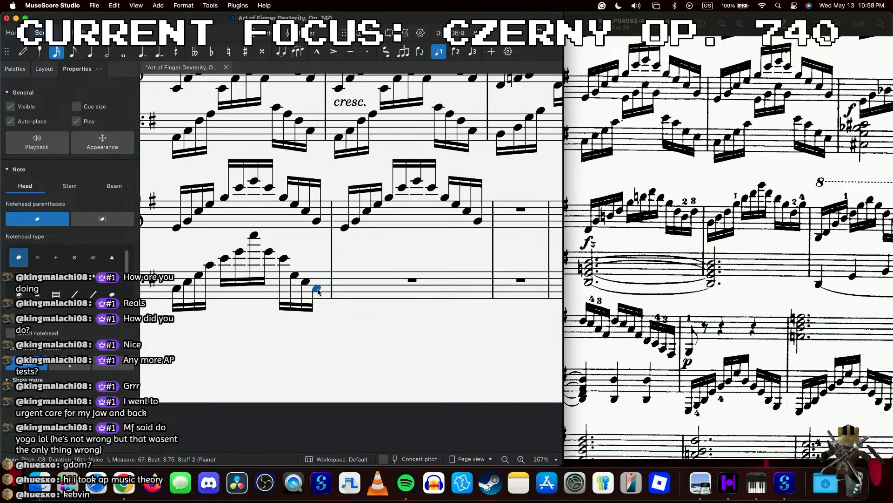
- Play back measure 67 to check the reshaped bass line against the treble
click(180, 288)
key(space)
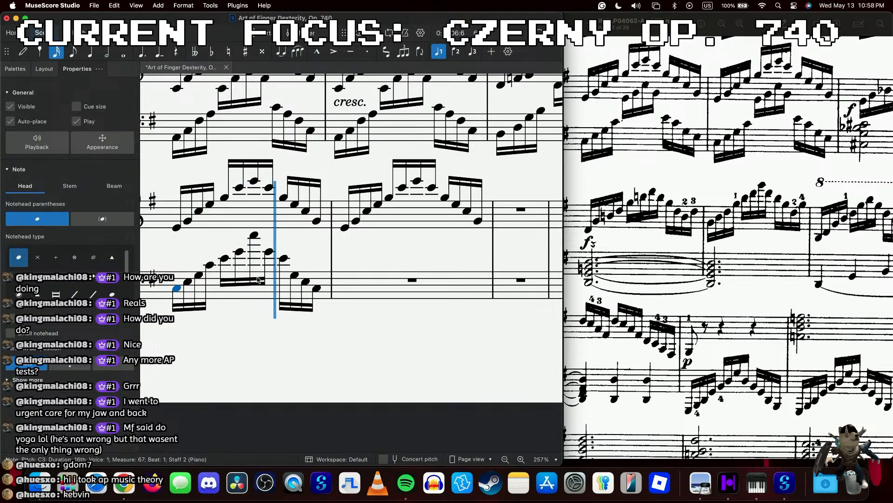
key(space)
- Move the four beat-2 bass notes of measure 67 across to the treble staff and lower their peak to C5
click(224, 258)
shift+click(268, 253)
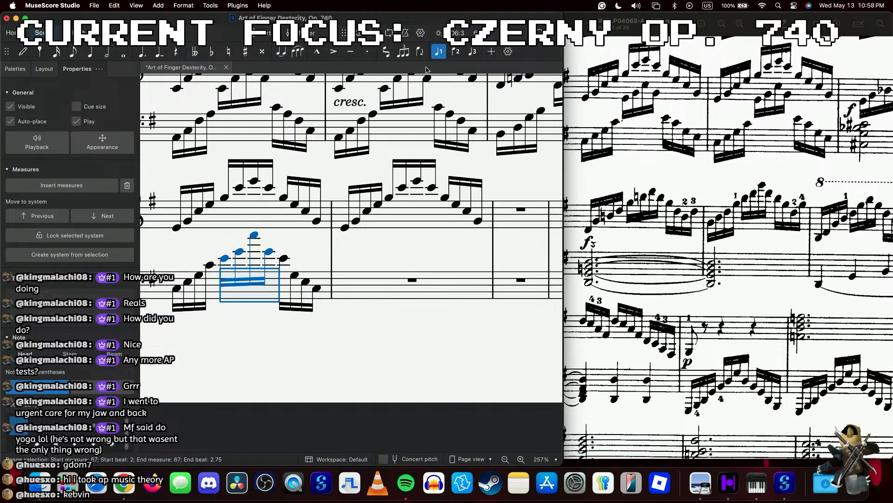
click(404, 52)
click(386, 52)
click(401, 68)
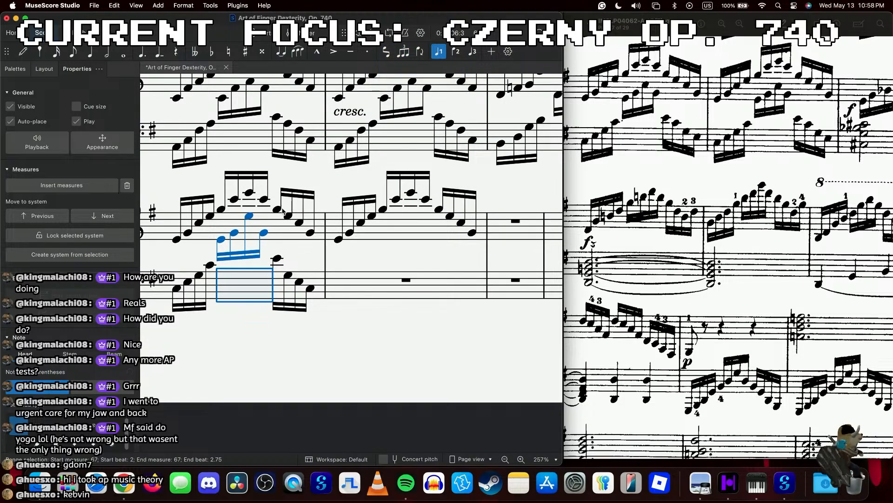
drag(249, 216, 250, 223)
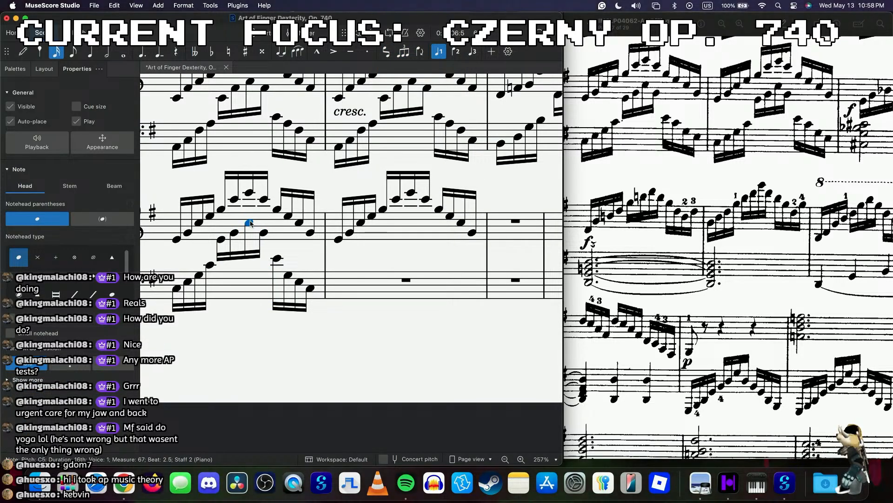
- Play back measure 67 from its first treble note and repeat its complete bass part into measure 68
click(177, 239)
key(space)
key(space)
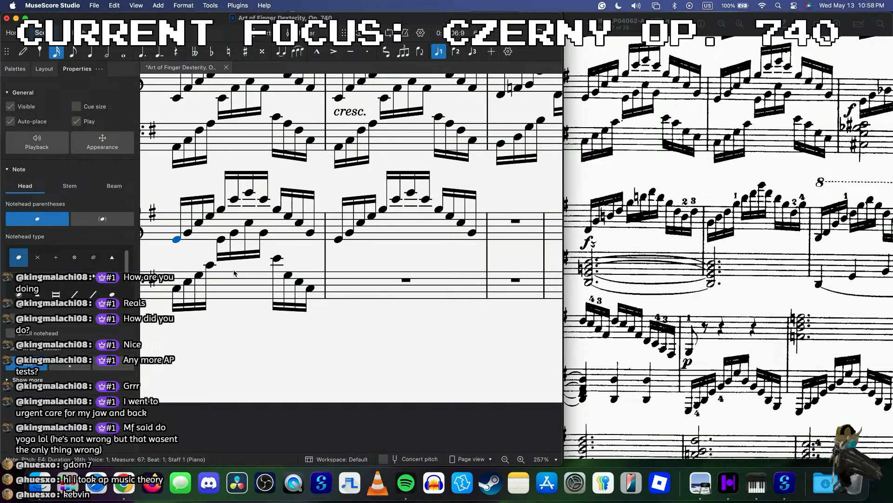
shift+click(314, 287)
key(r)
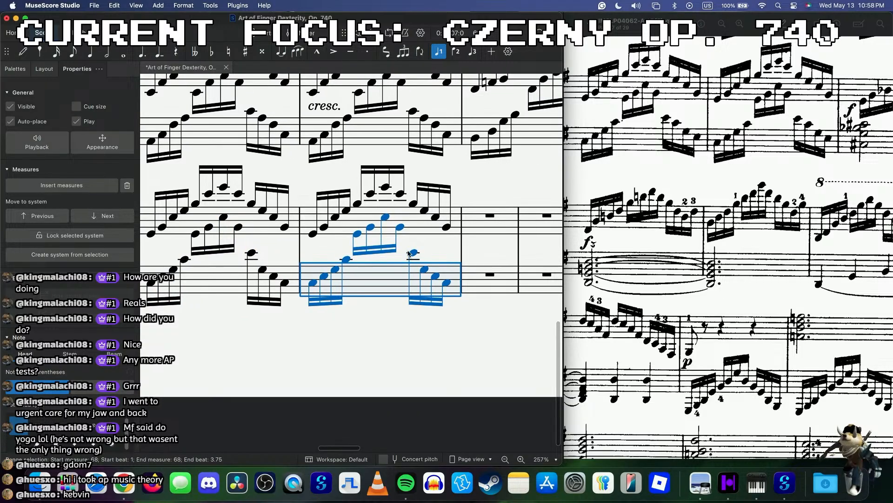
- Replay the bass and treble from the start of measure 67 and compare them with the printed score
scroll(637, 245, right, 2)
scroll(637, 245, right, 2)
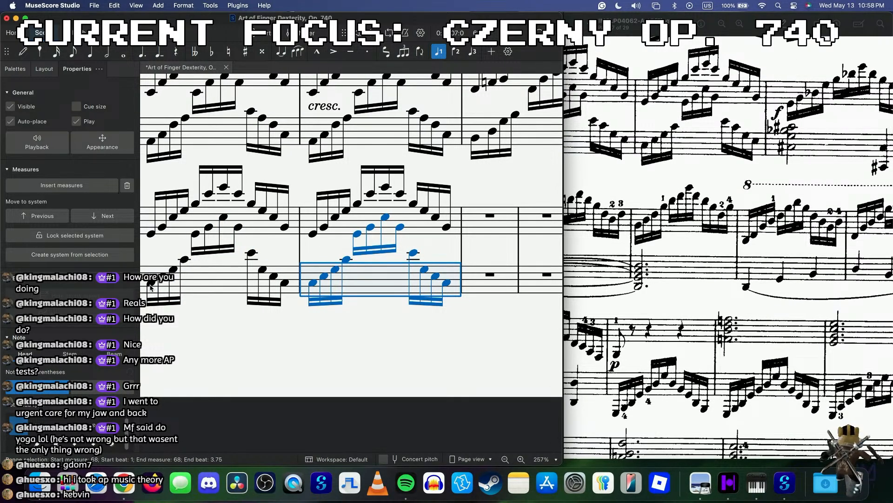
click(151, 284)
key(space)
key(space)
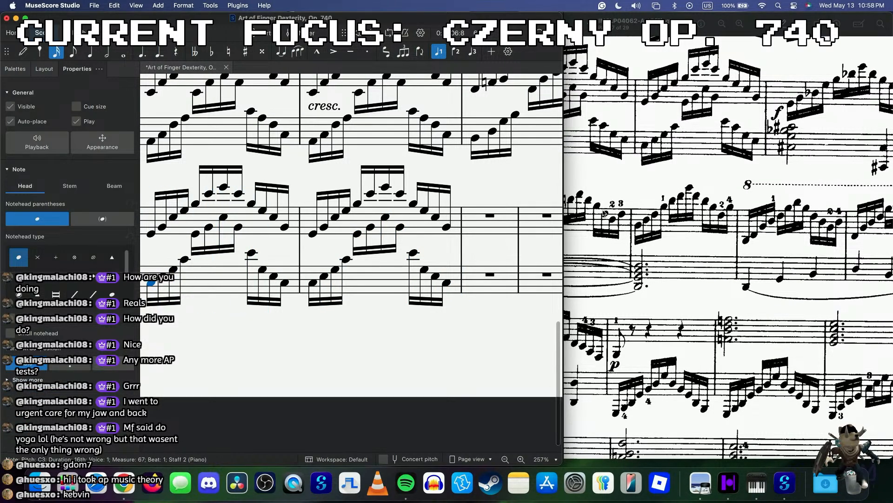
- Correct the last three bass notes of measure 67 to C4, G3 and E3
scroll(605, 213, left, 4)
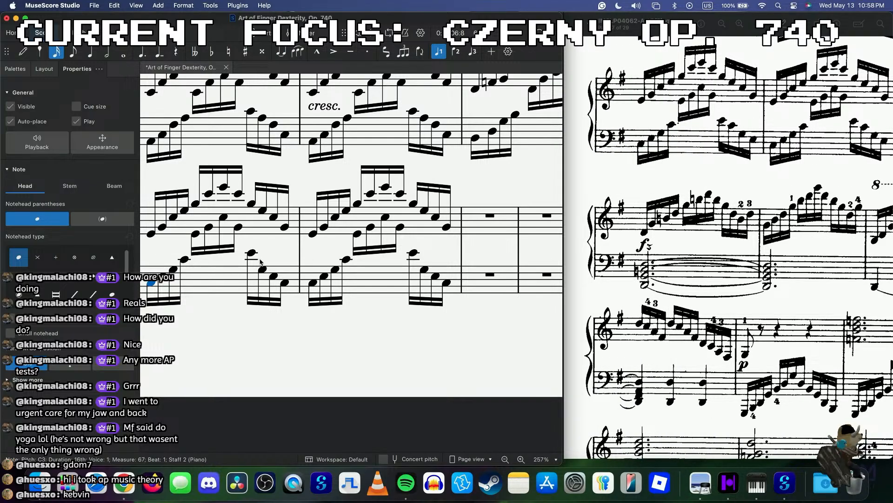
drag(261, 270, 288, 278)
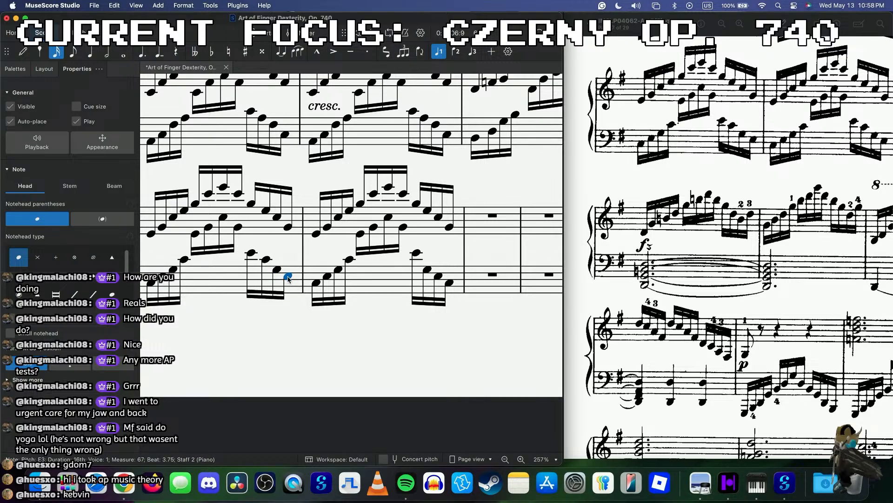
- Repeat measure 67's corrected bass part into measure 68 and play back from measure 67's first bass note
click(241, 294)
key(r)
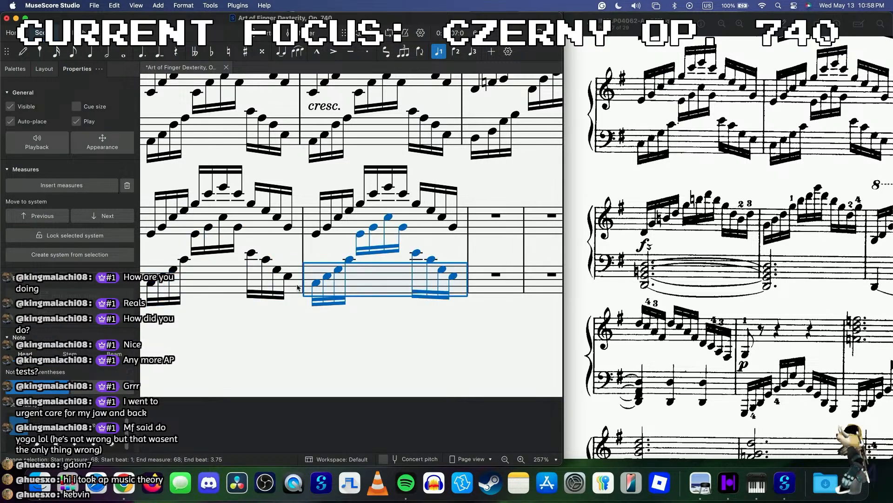
click(153, 282)
key(space)
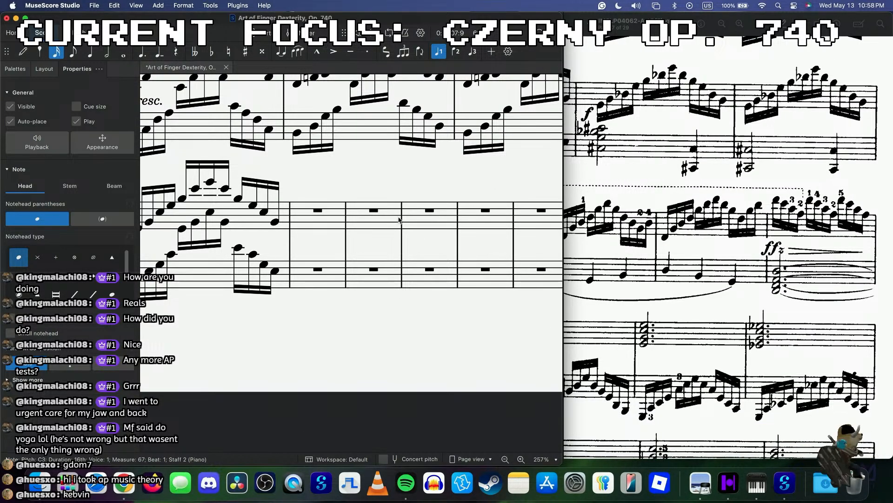
- End the current system after measure 70 by moving the following measures to the next system
click(375, 223)
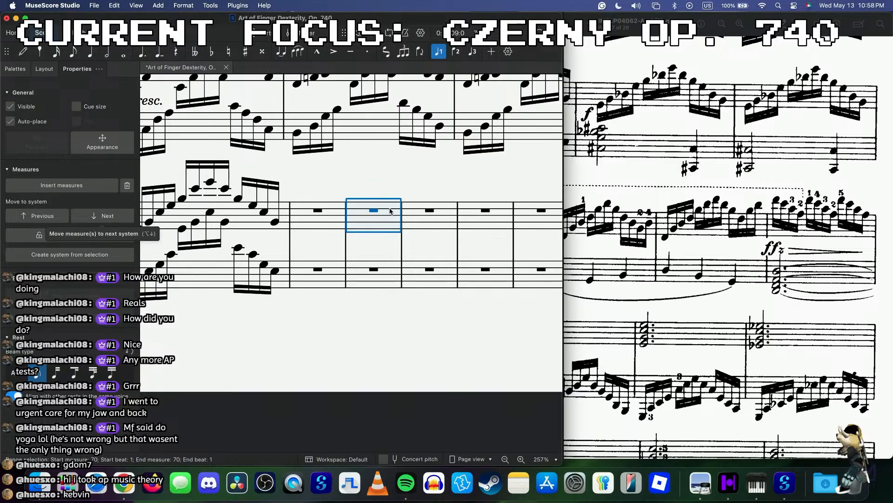
key(alt+Down)
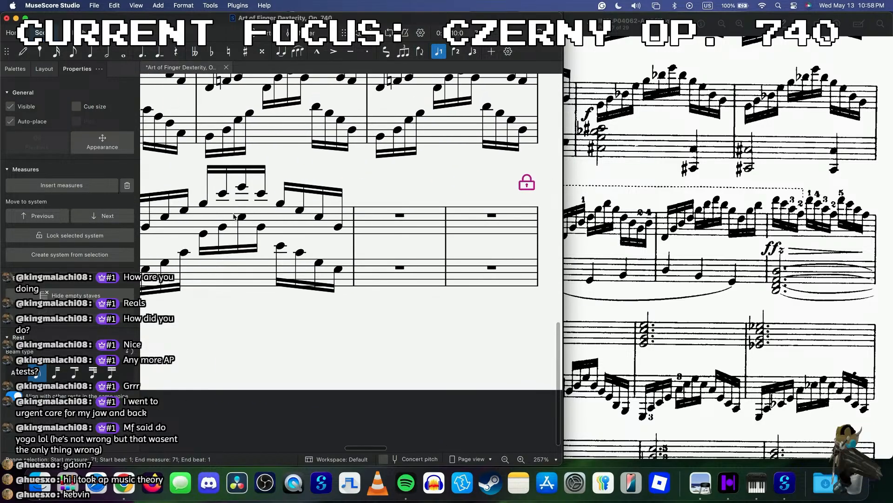
- Enter treble sixteenth notes E4, G4, B-flat4, E5 and G5 from the start of measure 69
click(377, 226)
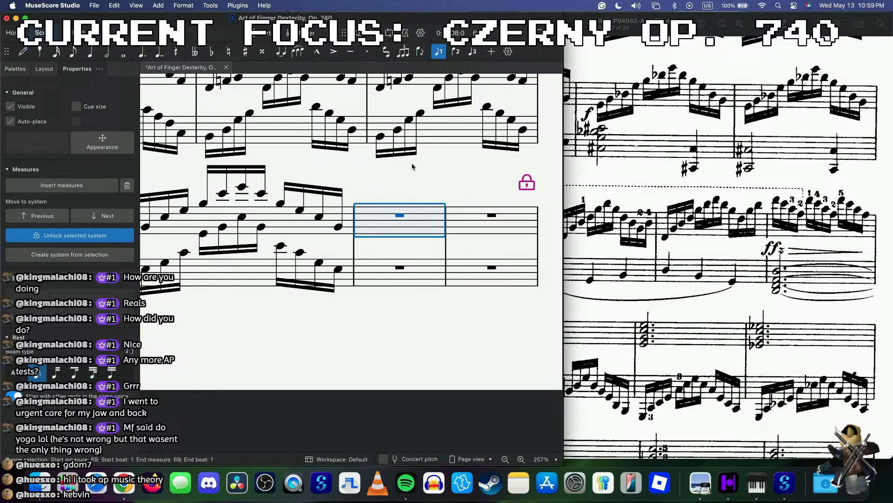
key(n)
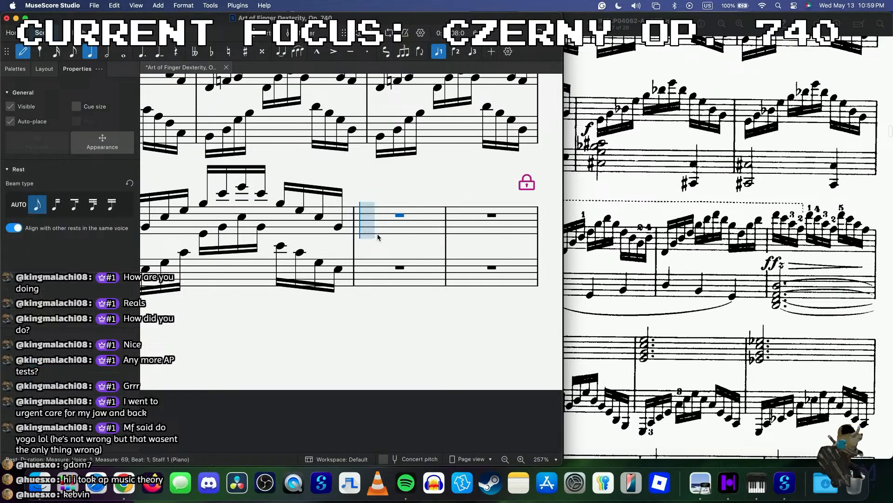
key(3)
click(366, 235)
click(366, 235)
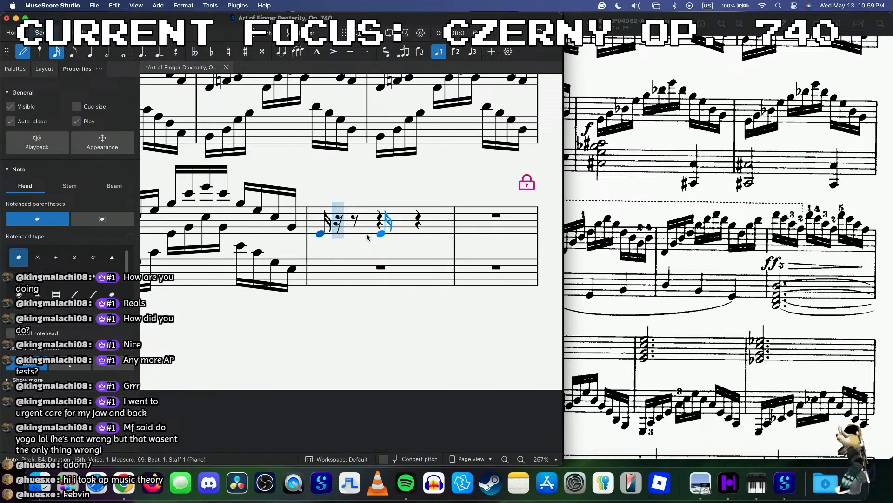
key(g)
key(b)
key(d)
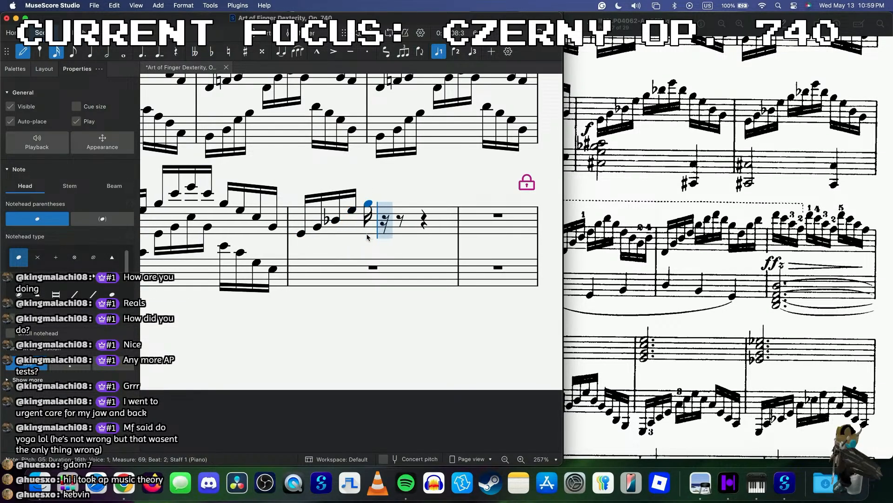
- Continue measure 69's treble with sixteenth notes B-flat5, E6, B-flat5, G5, E5, B-flat4 and G4
key(f)
key(b)
key(d)
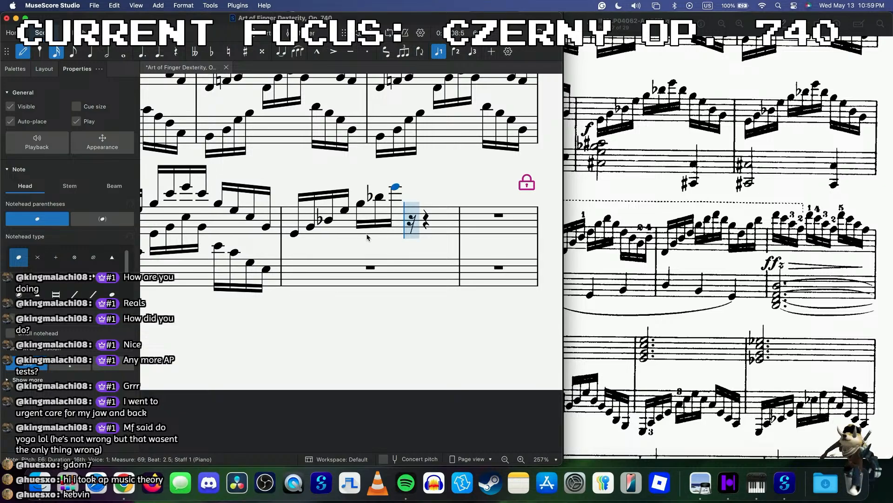
key(b)
key(f)
key(d)
key(b)
key(g)
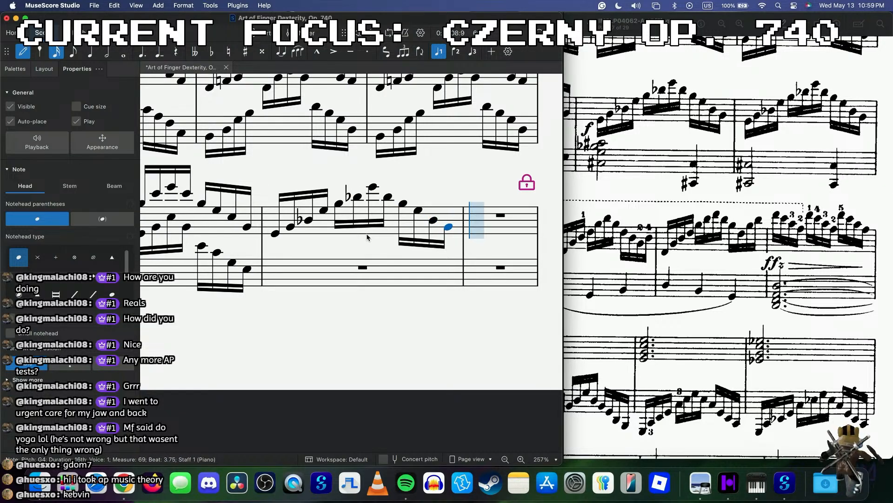
- Repeat the complete treble part of measure 69 into measure 70
key(Escape)
click(393, 231)
key(r)
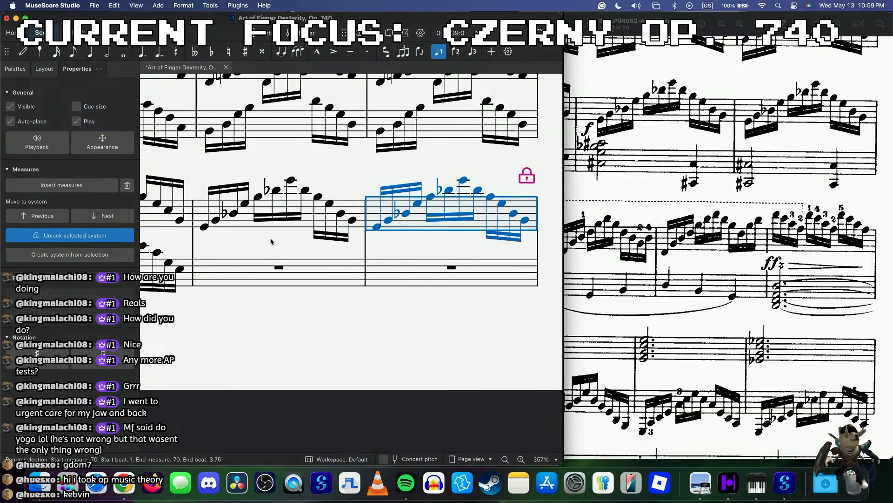
- Add an f dynamic at the first treble note of measure 69 and play back from that note
click(204, 227)
click(15, 68)
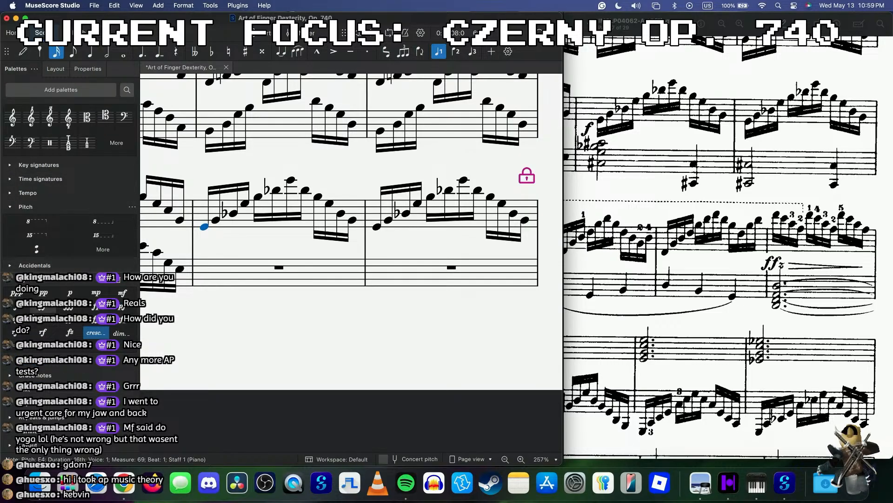
click(16, 308)
click(204, 227)
key(space)
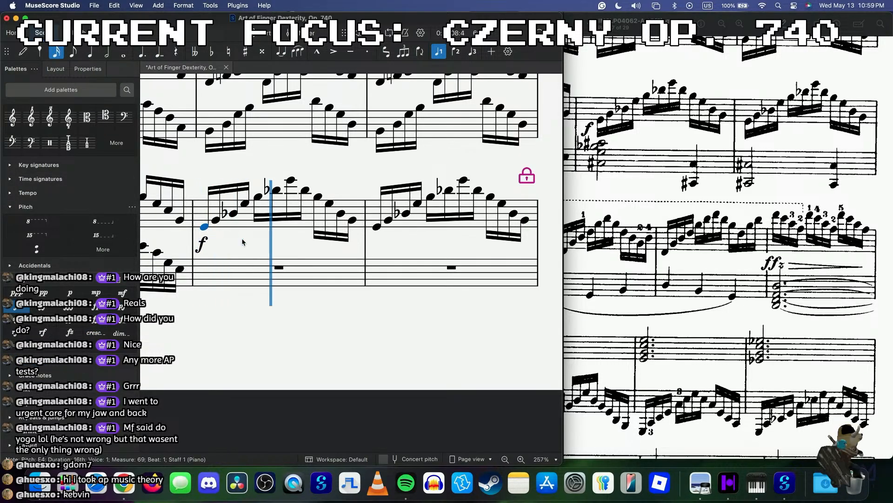
key(space)
- Play back the score from the first treble note of measure 61 through to measure 67
scroll(242, 242, down, 8)
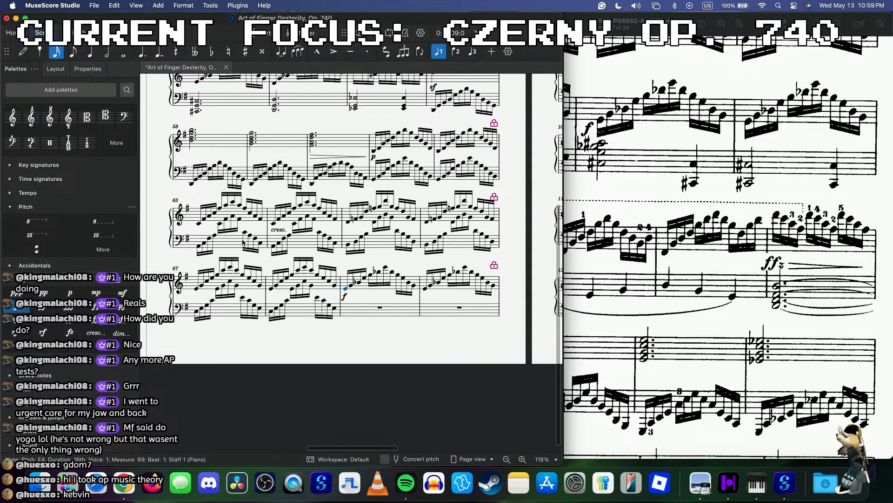
click(202, 224)
click(375, 153)
key(space)
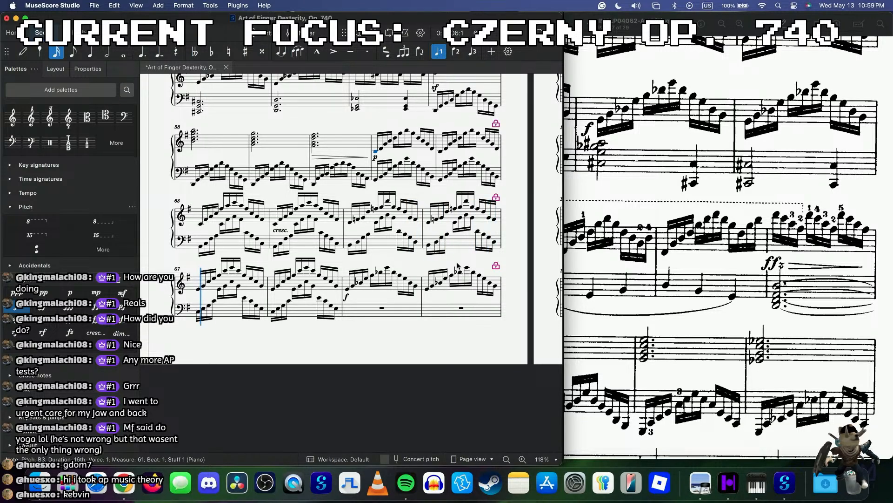
- Switch to Spotify to hear the recording of Op. 740 No. 2, and replay the score in MuseScore from measure 61
click(407, 483)
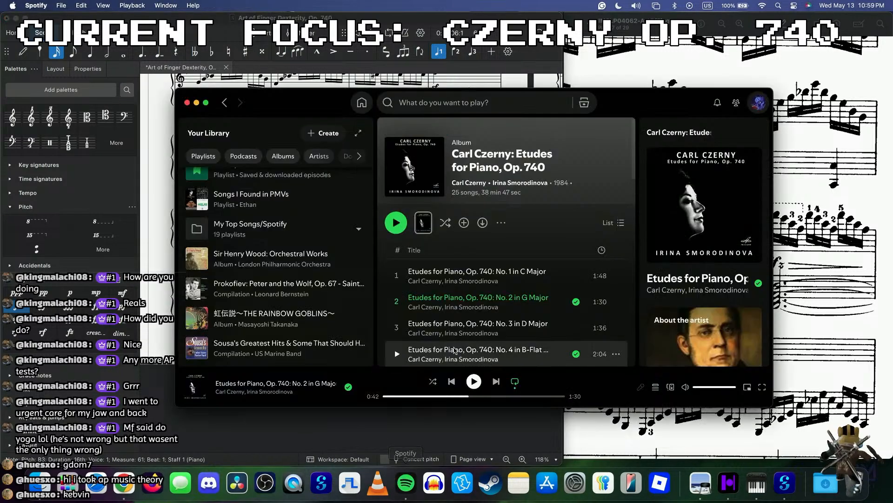
click(474, 381)
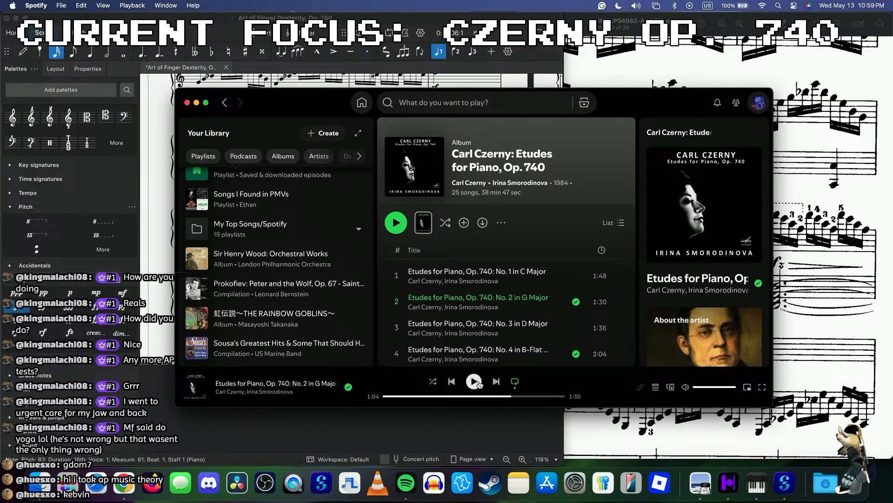
click(197, 103)
click(333, 252)
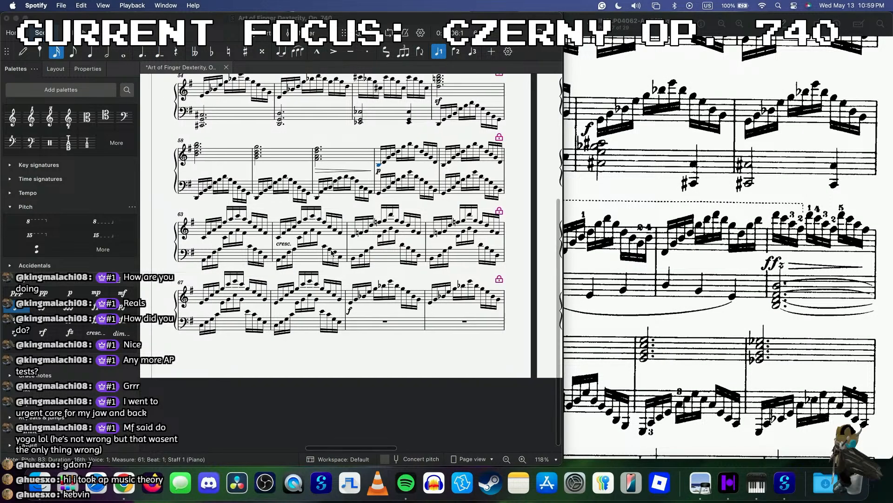
key(space)
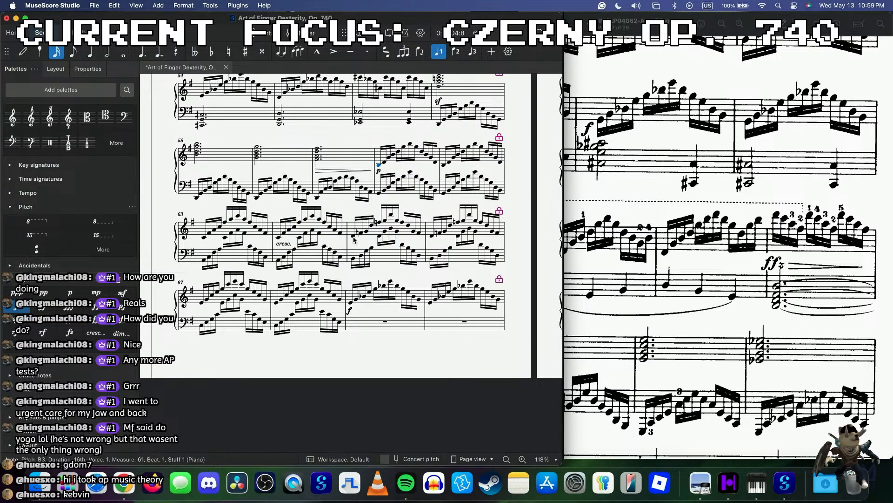
- Try to extend the cresc. line at measure 64 to the next measure, and remove the short marking
click(284, 244)
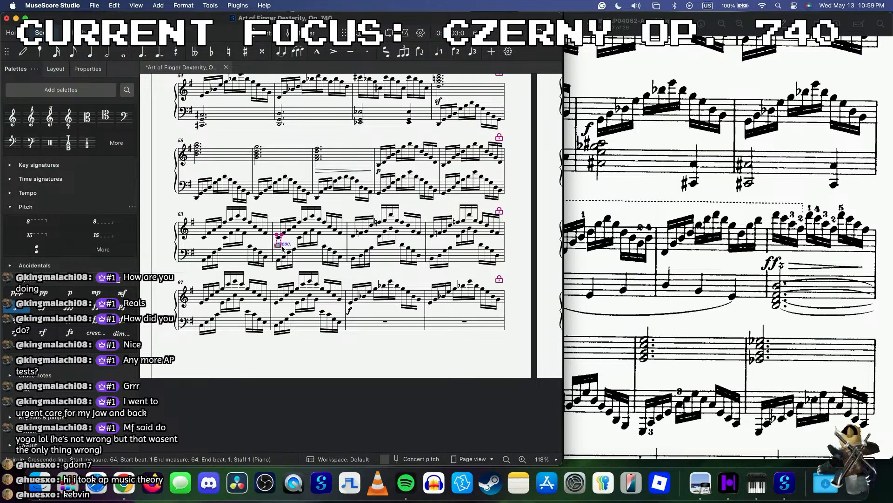
drag(280, 246, 368, 250)
key(ctrl+d)
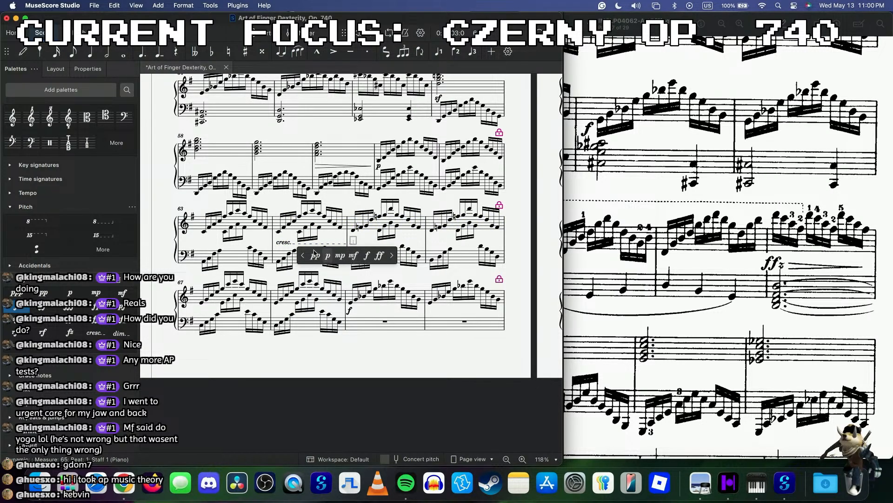
key(Escape)
key(ctrl+z)
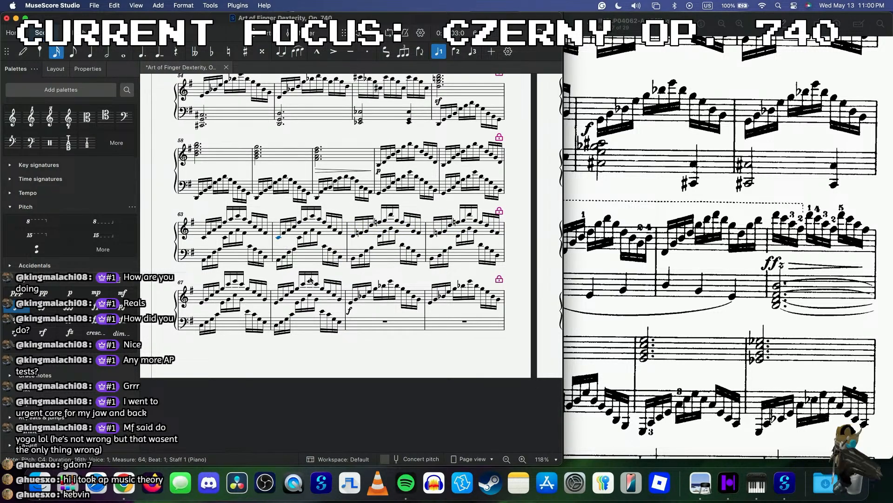
- Add a cresc. line spanning from the start of measure 64 to the start of measure 69
shift+click(350, 315)
click(94, 333)
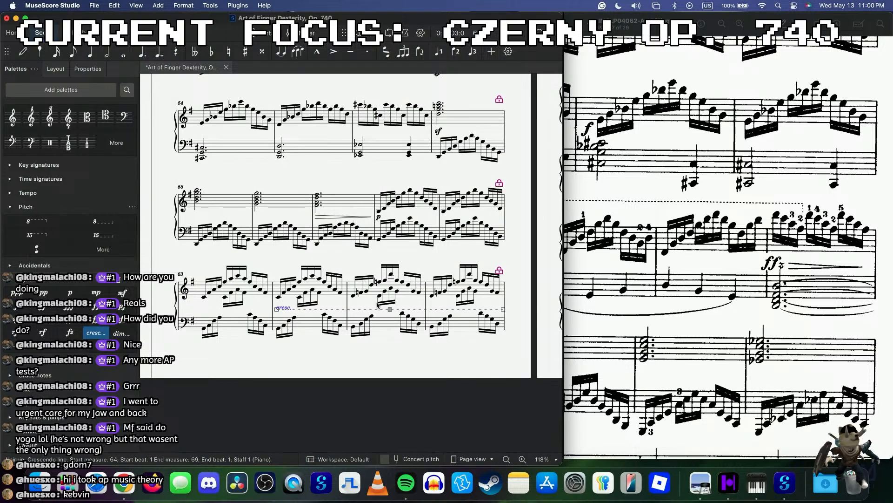
scroll(194, 168, right, 3)
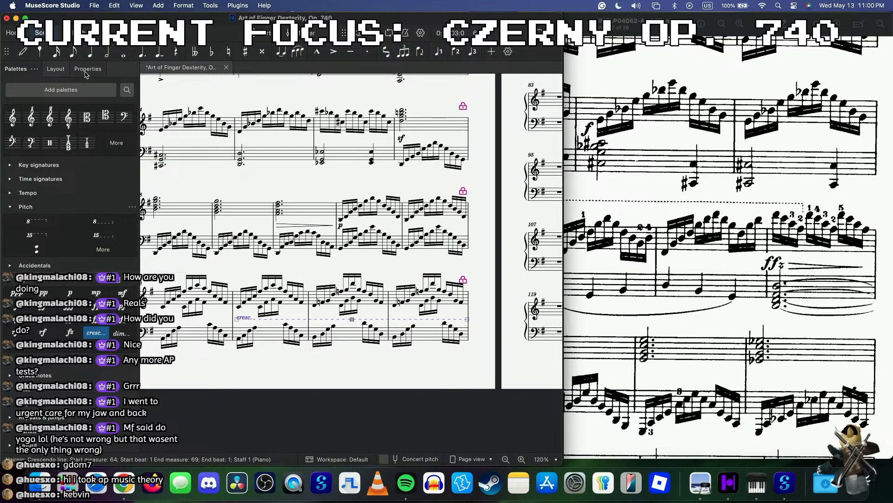
- Clear the continuation text of the crescendo line and deselect it
click(88, 69)
click(70, 185)
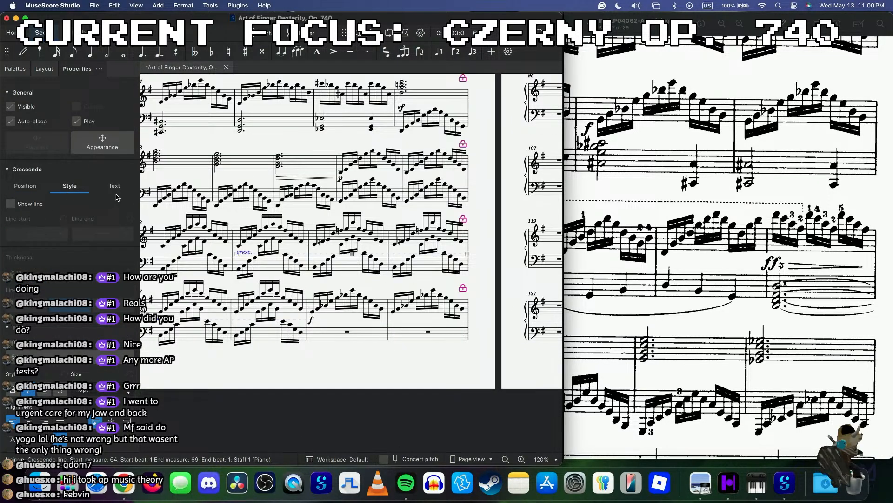
click(115, 186)
click(63, 289)
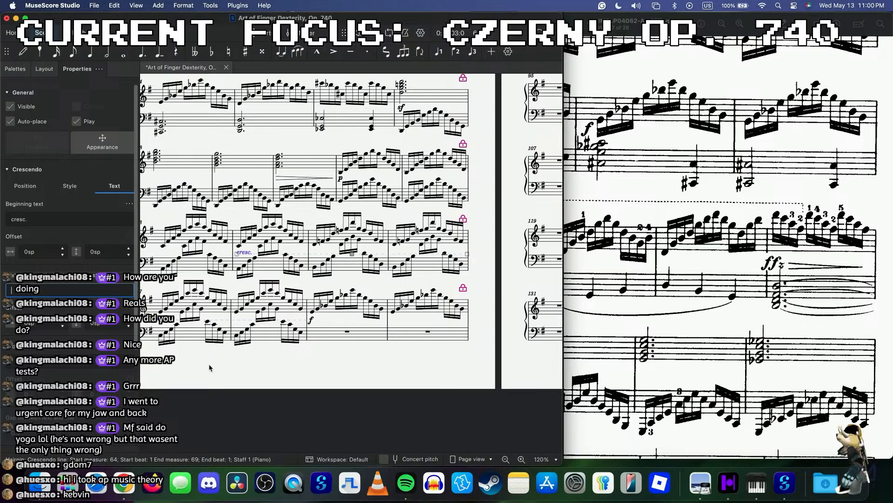
scroll(218, 365, up, 2)
click(223, 365)
scroll(307, 316, up, 3)
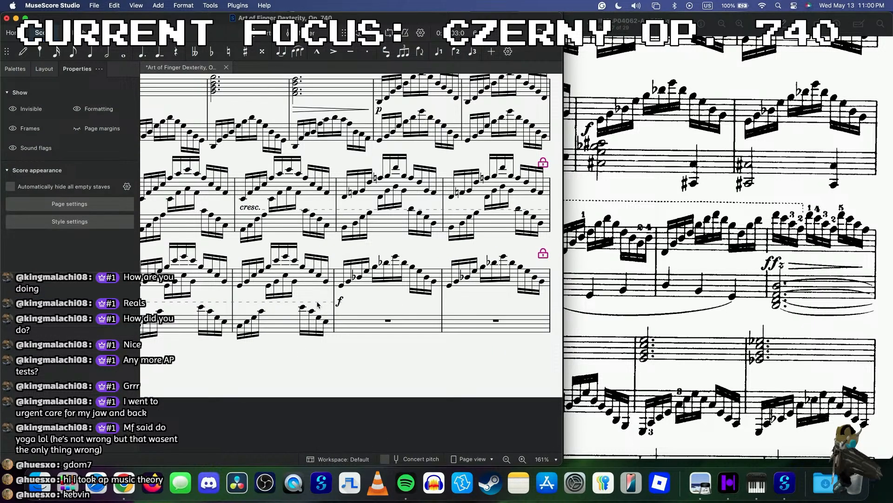
- Play back the last system from the first treble note of measure 67 into measure 69
click(340, 300)
key(Escape)
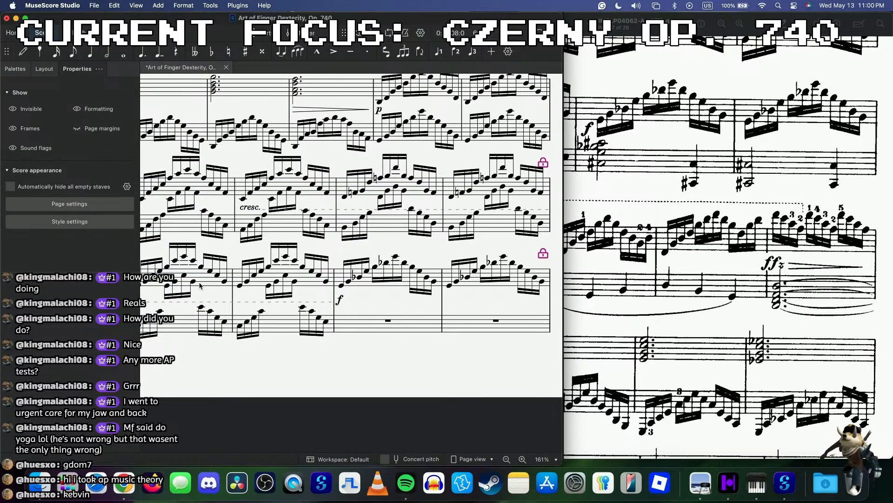
scroll(200, 285, left, 3)
click(204, 291)
key(space)
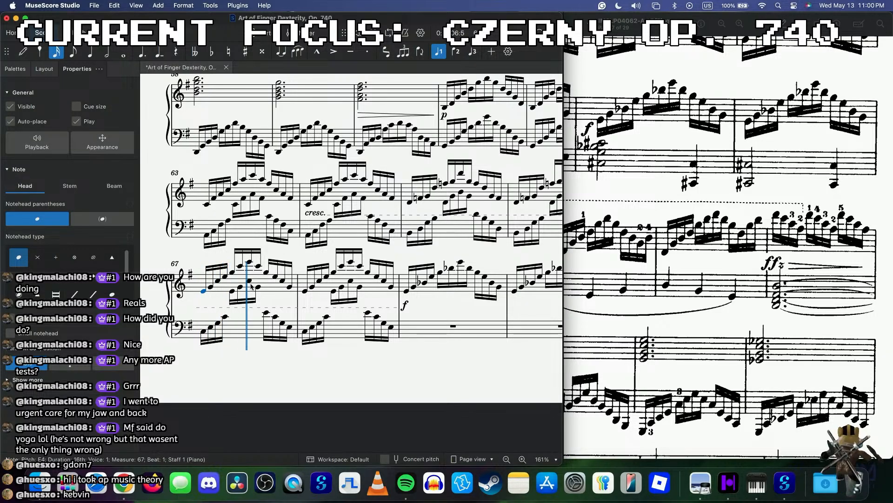
scroll(251, 286, down, 1)
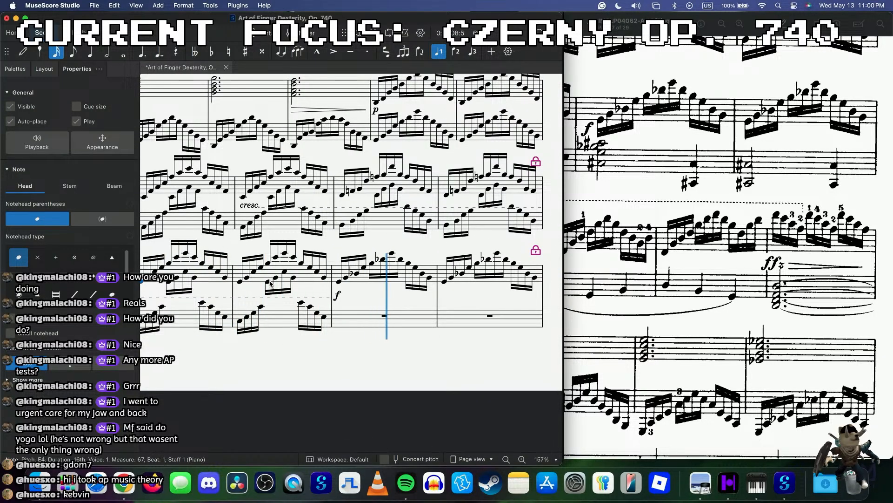
scroll(754, 302, left, 3)
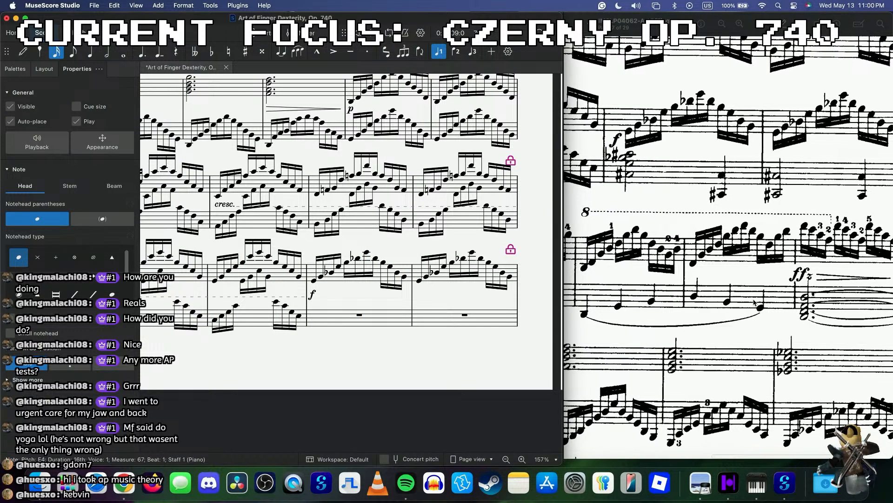
- Enter a half-note C#4 on the first beat of the bass staff in measure 69
click(379, 320)
scroll(379, 320, up, 6)
key(n)
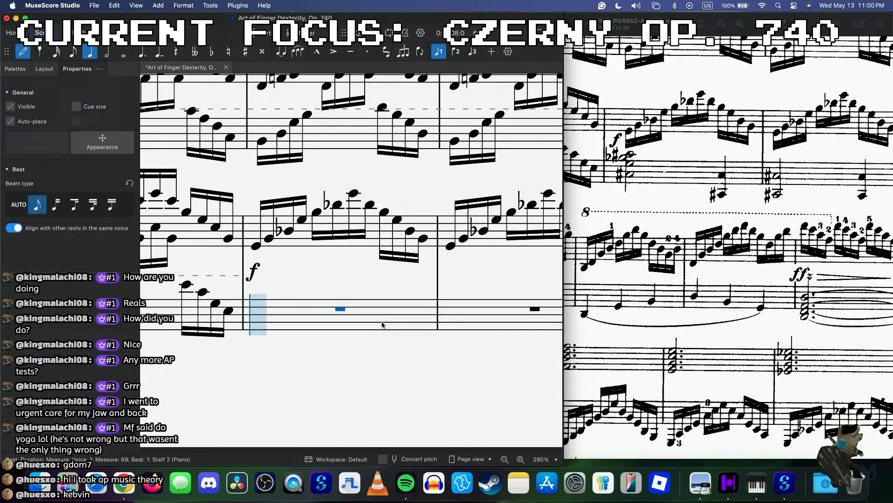
key(6)
key(period)
click(292, 297)
key(period)
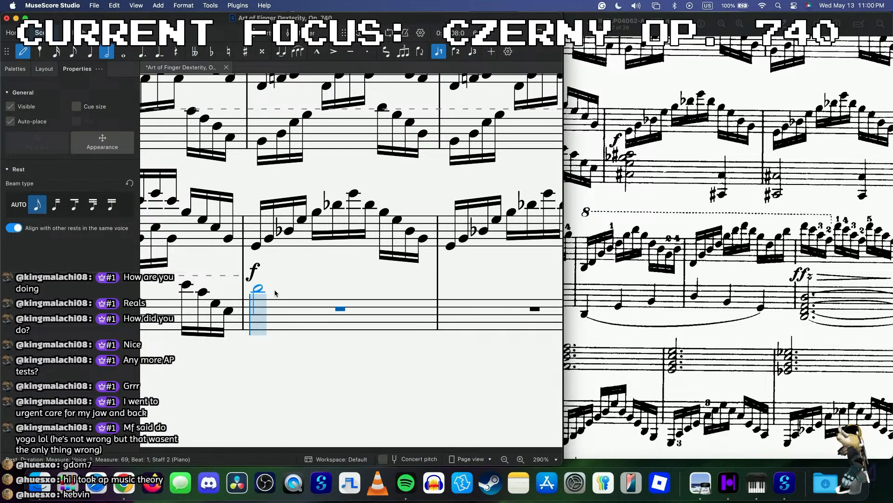
key(Up)
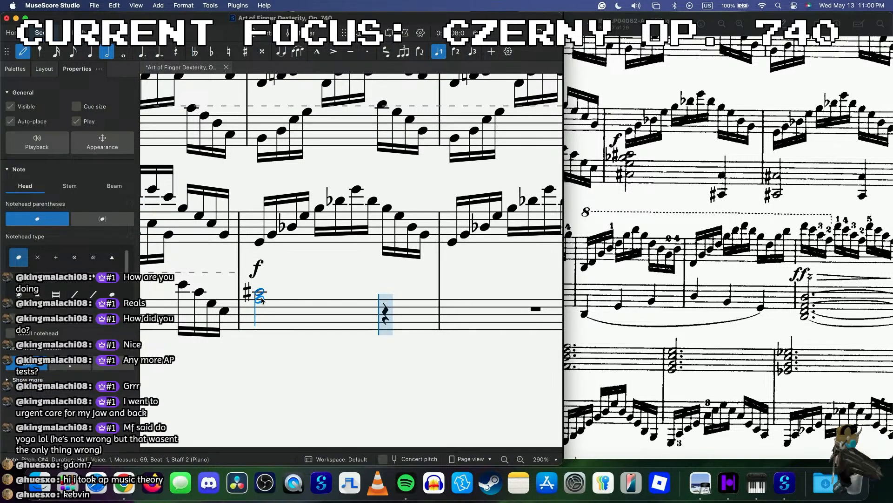
- Complete the half-note chord in measure 69's bass with Bb3, G3 and C#3, and play it back
key(shift+b)
key(Down)
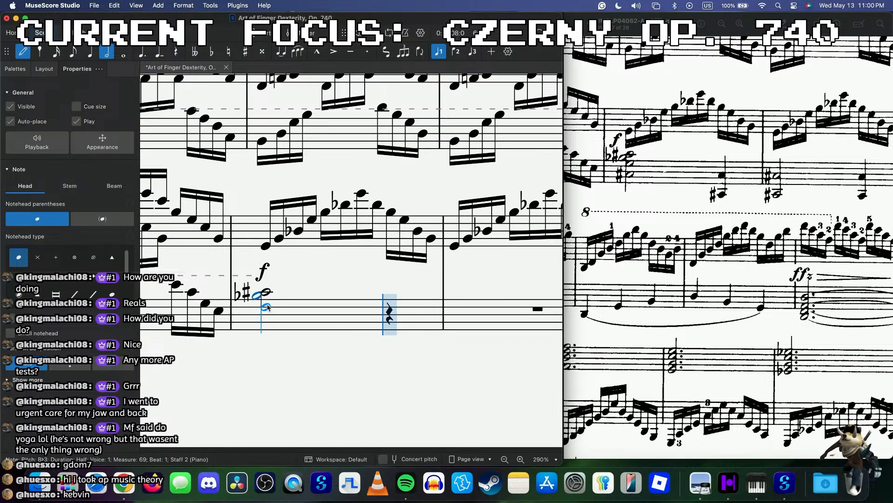
key(Down)
key(Down)
key(Down)
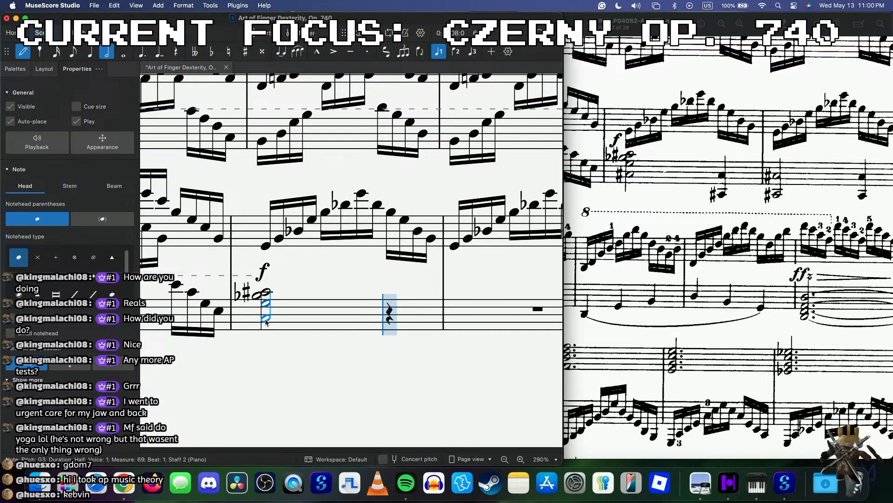
key(Up)
key(Escape)
key(space)
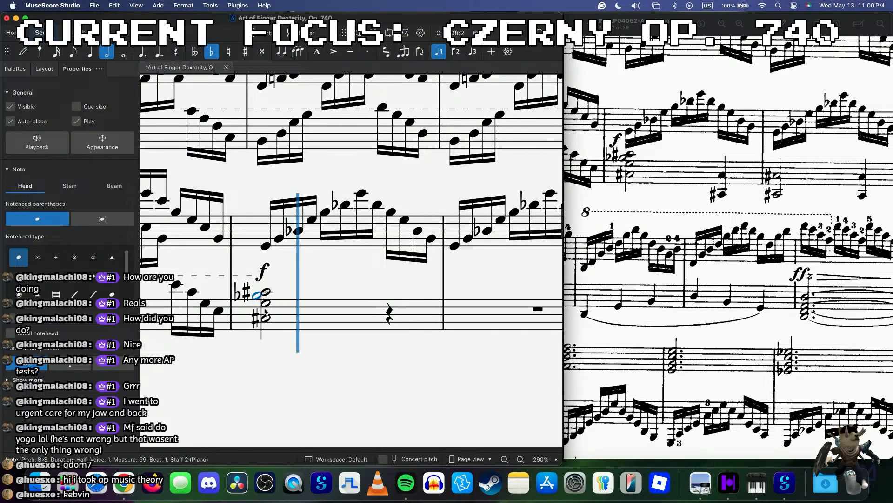
key(space)
- Enter a quarter-note octave of C#3 and C#2 on beat 3 of the bass staff in measure 69
click(389, 314)
key(n)
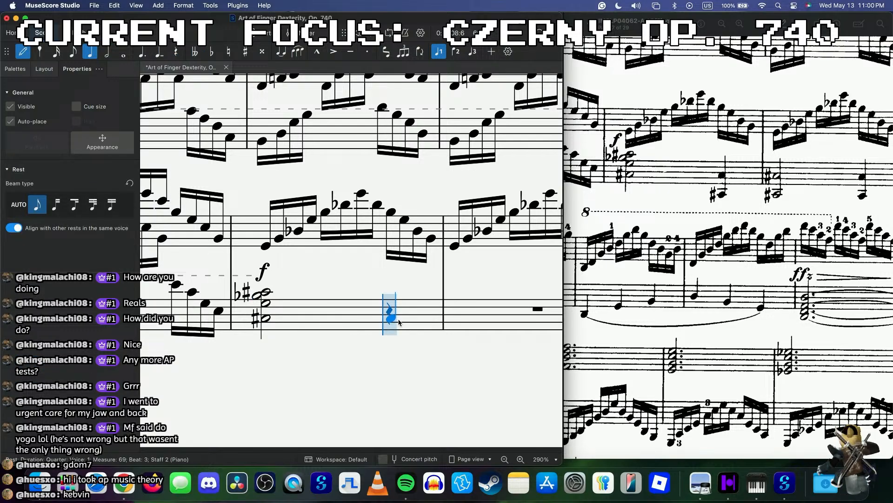
click(398, 319)
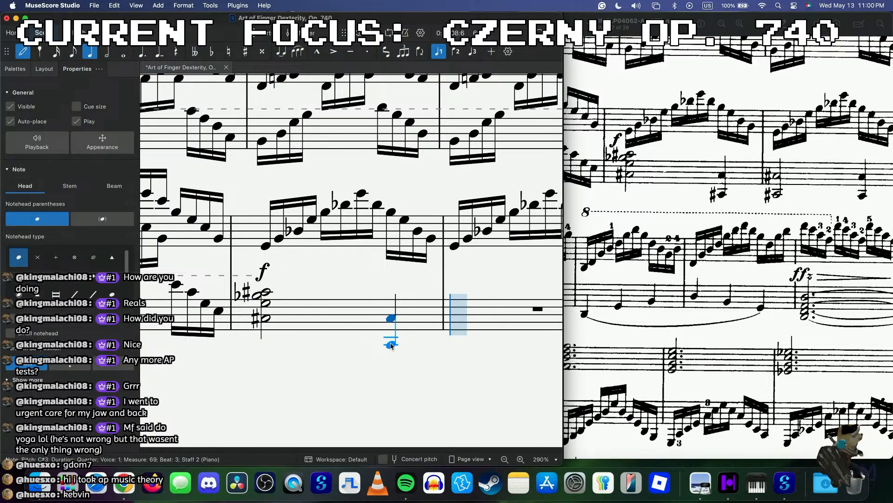
shift+click(390, 345)
key(Up)
key(Escape)
- Play back the score from the first bass note of measure 68
scroll(391, 345, left, 3)
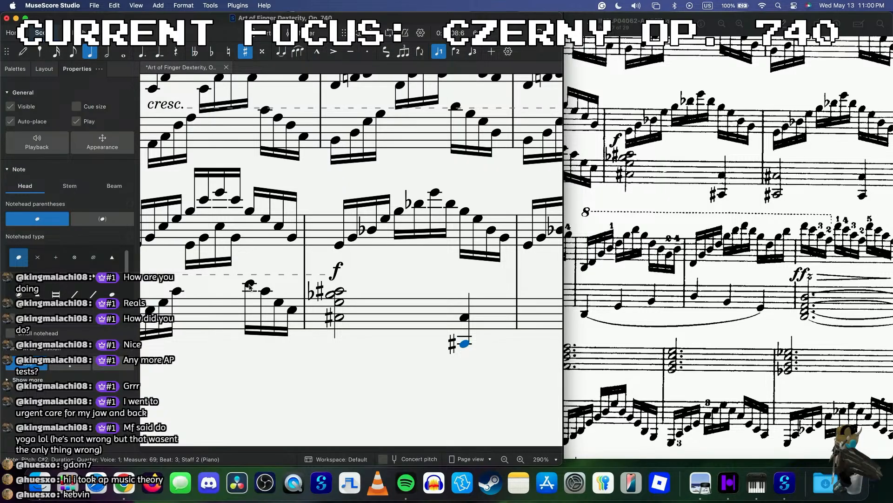
scroll(250, 286, left, 3)
scroll(250, 286, up, 1)
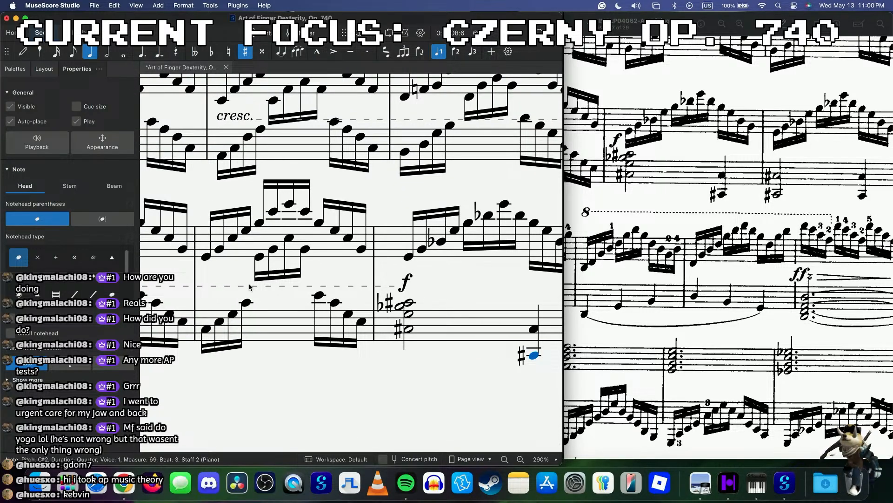
click(207, 329)
key(space)
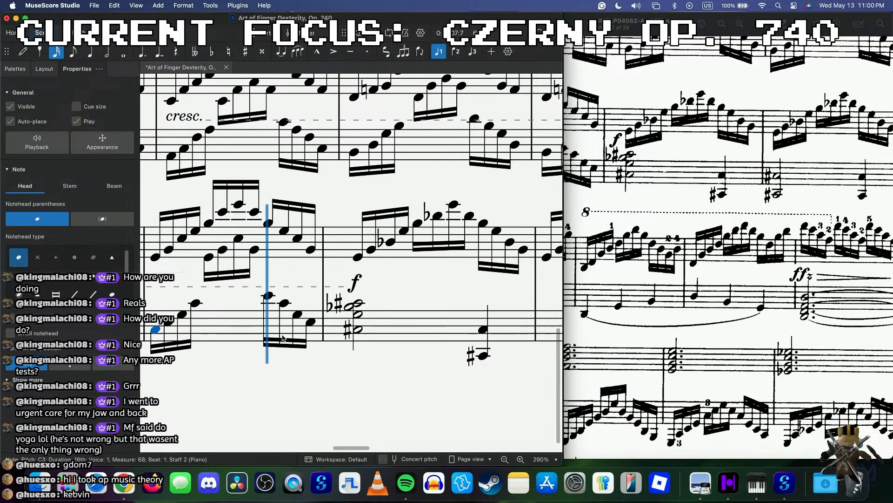
key(space)
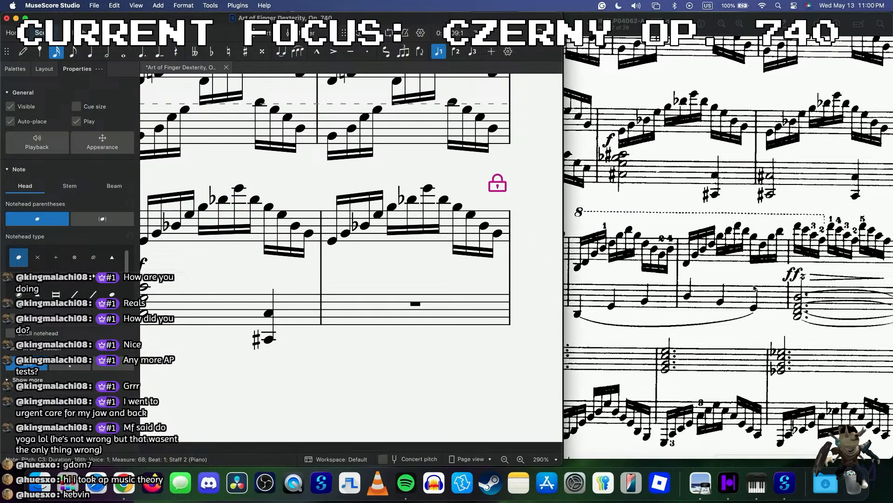
- Duplicate the bass-staff content of measure 69 into measure 70
click(292, 311)
key(r)
click(338, 313)
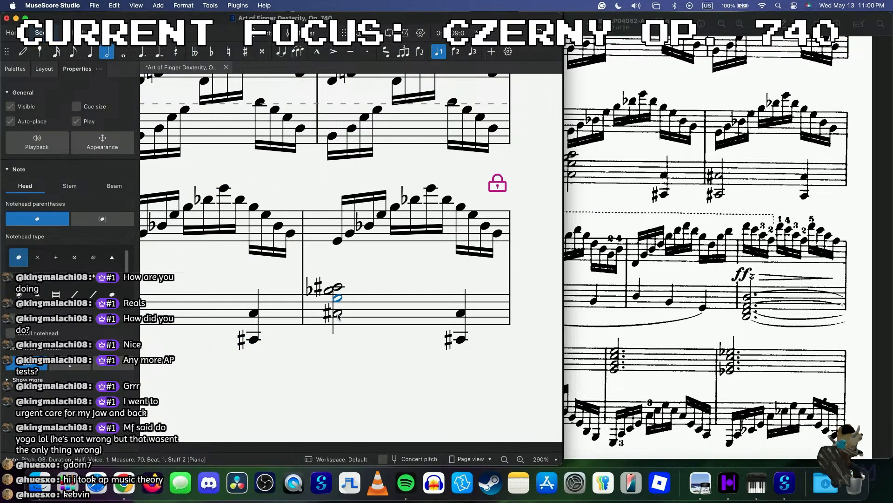
- Reduce the half-note chord in measure 70's bass to the octave C#3 and C#2
click(338, 288)
key(Down)
key(Down)
key(Down)
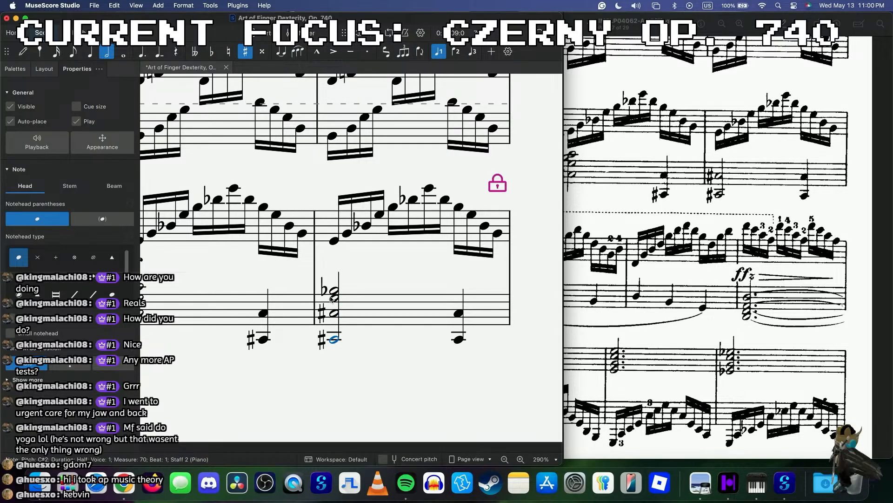
key(Delete)
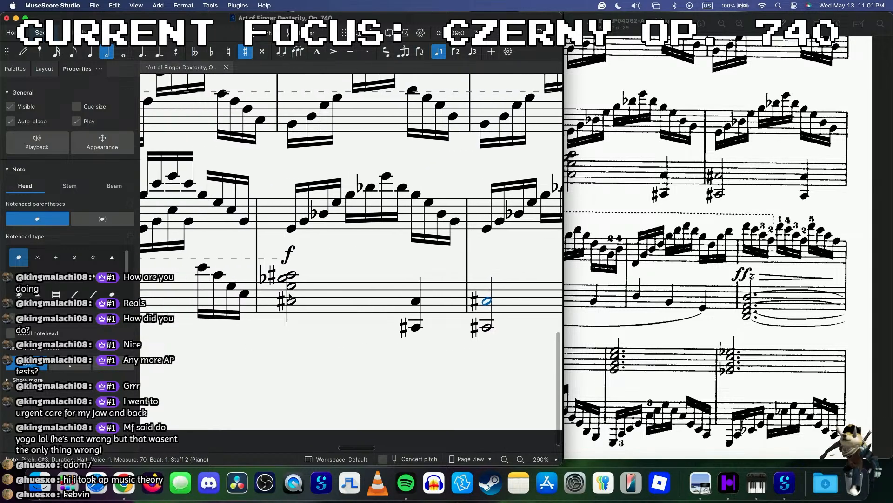
- Play back measures 69 and 70 from the bass chord at the start of measure 69
key(Escape)
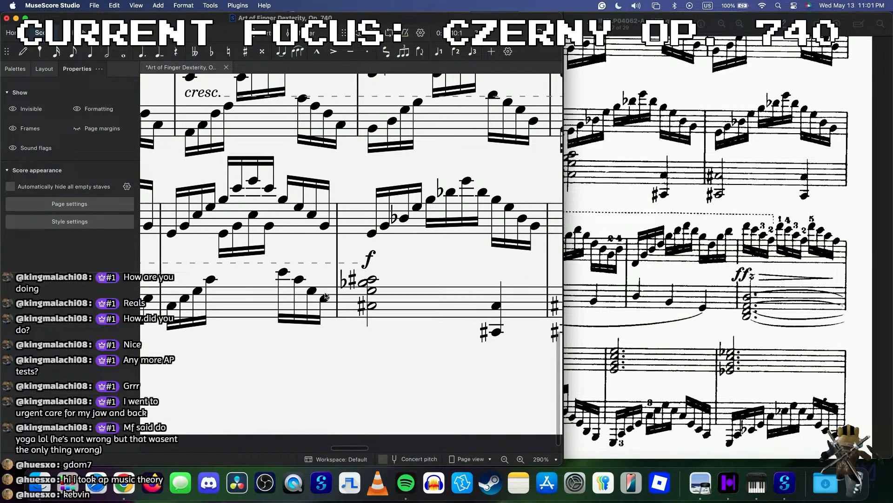
click(158, 295)
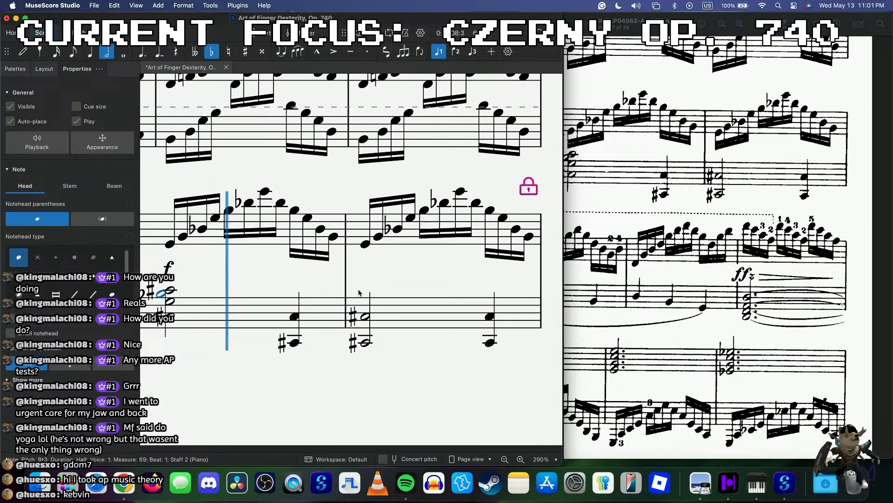
key(space)
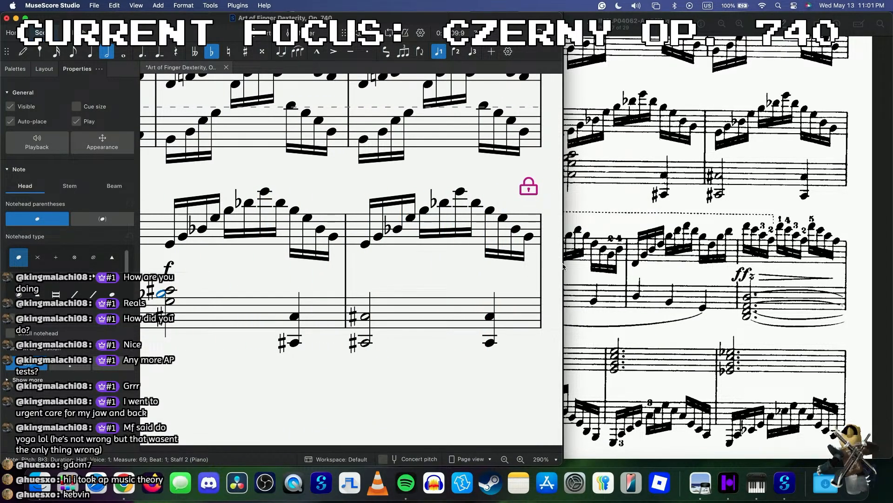
- Enter a sixteenth-note D4 at the start of the treble staff in measure 71
scroll(659, 223, left, 2)
scroll(659, 224, up, 5)
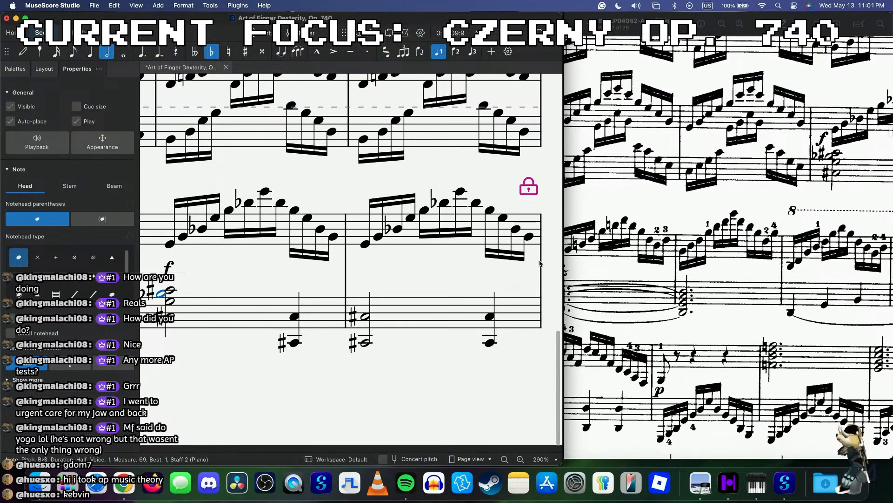
scroll(539, 259, right, 3)
scroll(697, 256, down, 3)
scroll(696, 255, down, 4)
scroll(696, 256, left, 2)
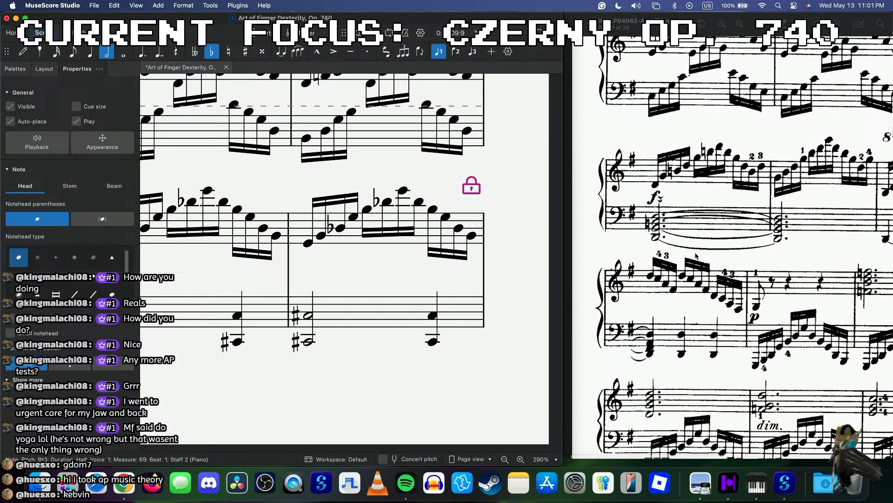
scroll(399, 254, right, 10)
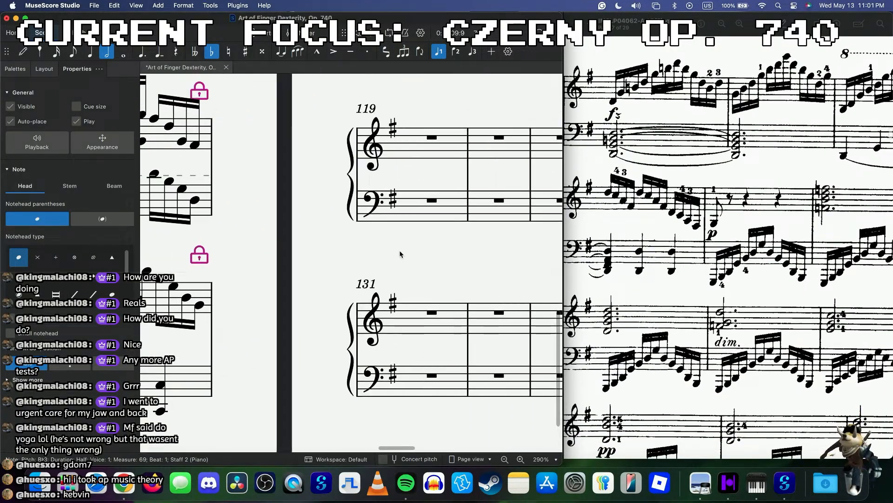
scroll(400, 253, up, 2)
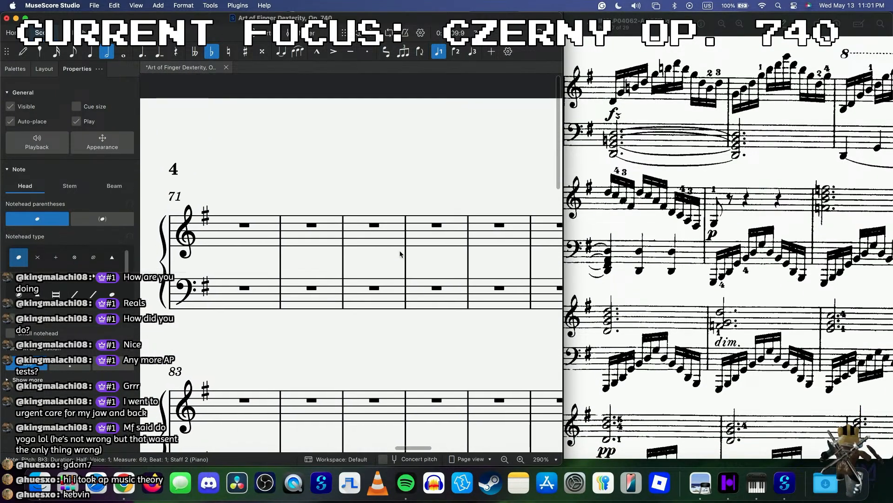
click(264, 264)
key(n)
key(3)
click(254, 270)
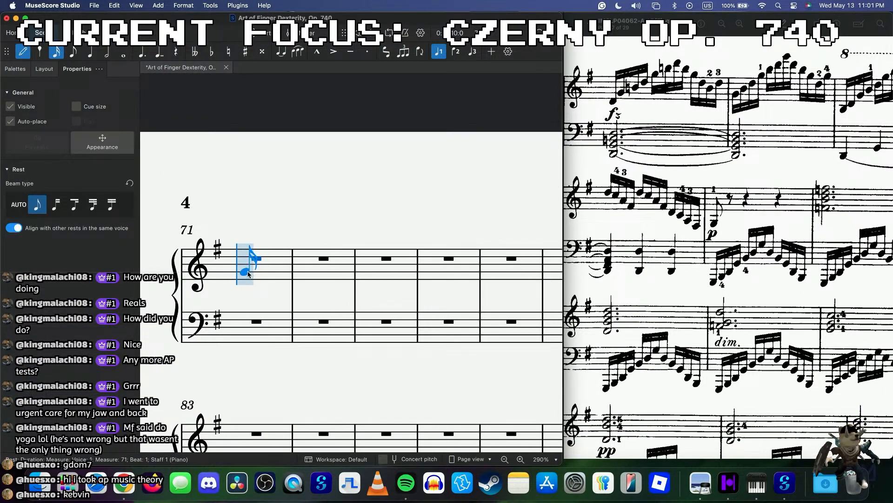
click(248, 284)
click(248, 284)
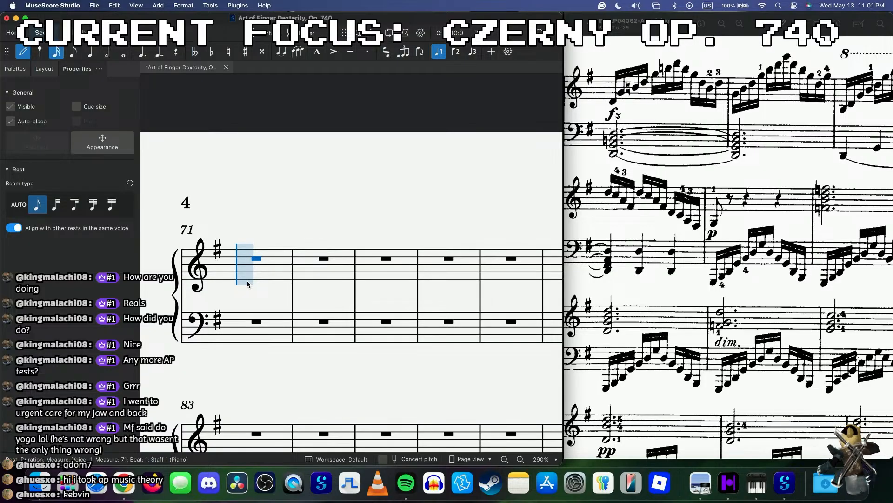
click(246, 285)
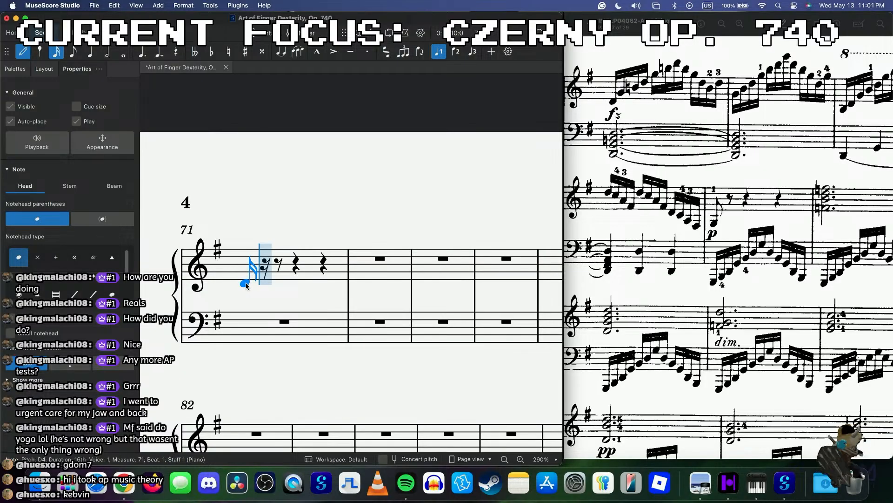
- Complete beat 1 of measure 71's treble with the sixteenth notes G4, B natural 4 and D5
key(g)
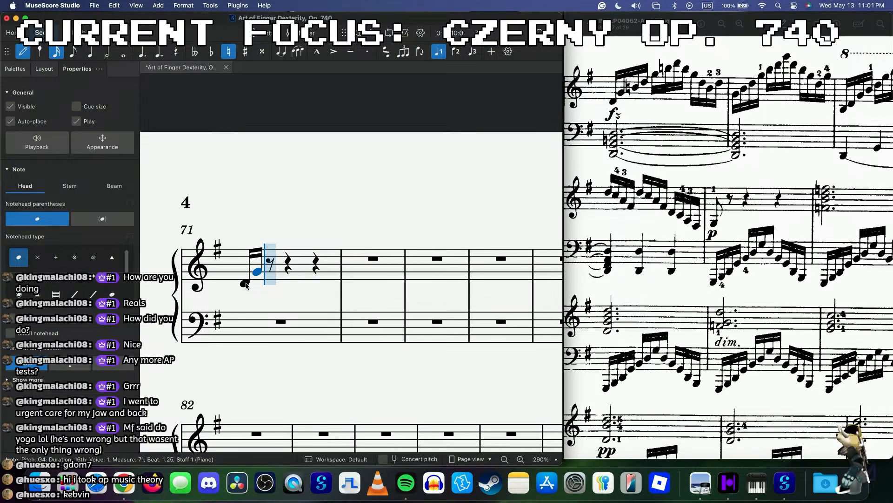
key(b)
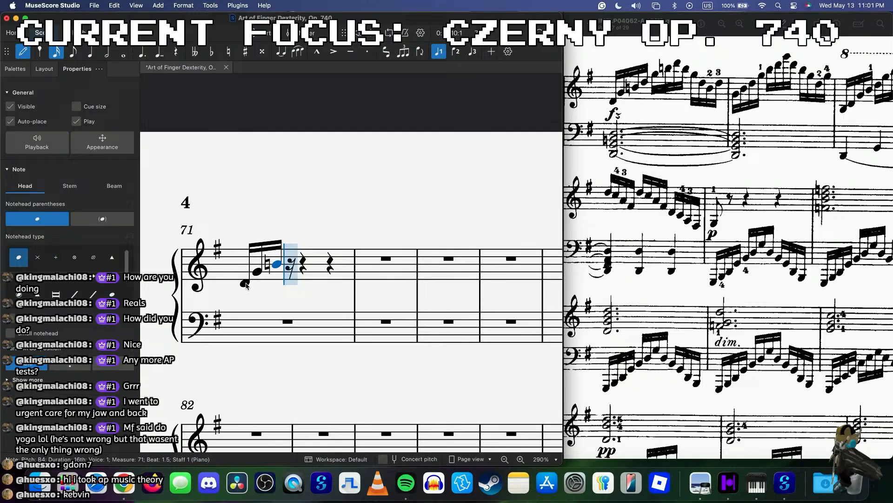
key(e)
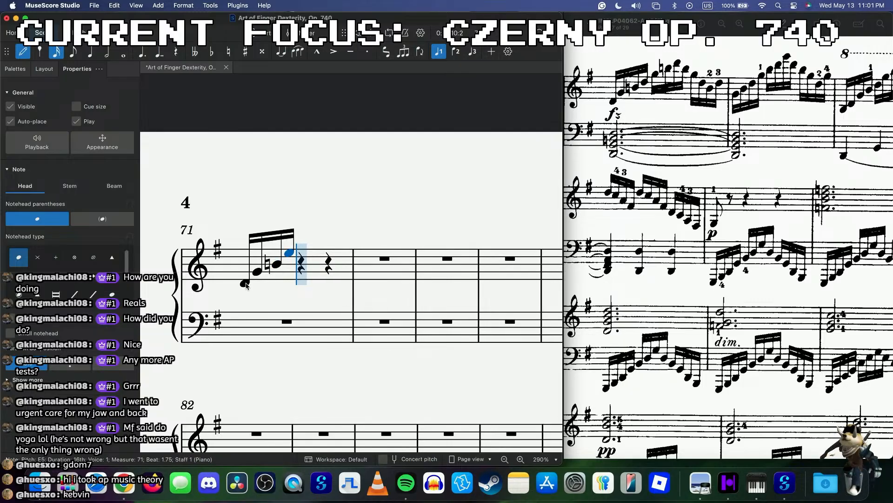
key(Down)
key(Down)
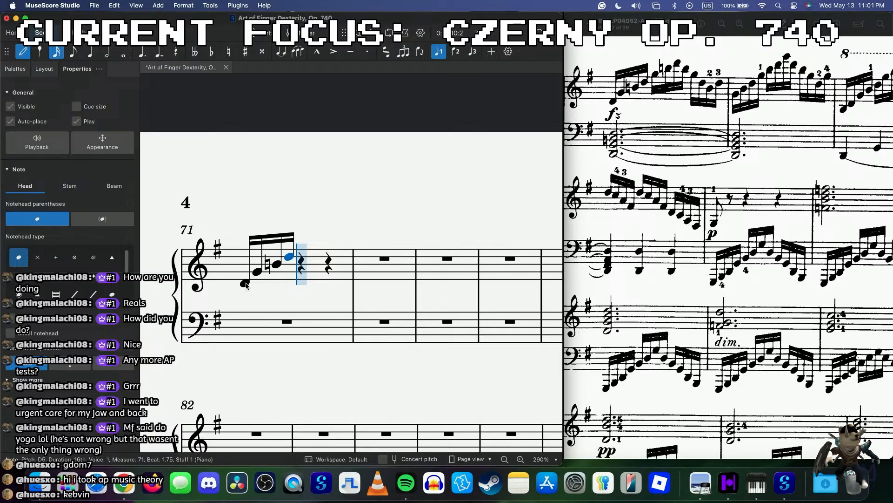
- Fill beats 2 and 3 of measure 71's treble with sixteenths G5, B natural 5, D6, B5, G5, D5, B4, G4
key(g)
key(b)
key(d)
key(b)
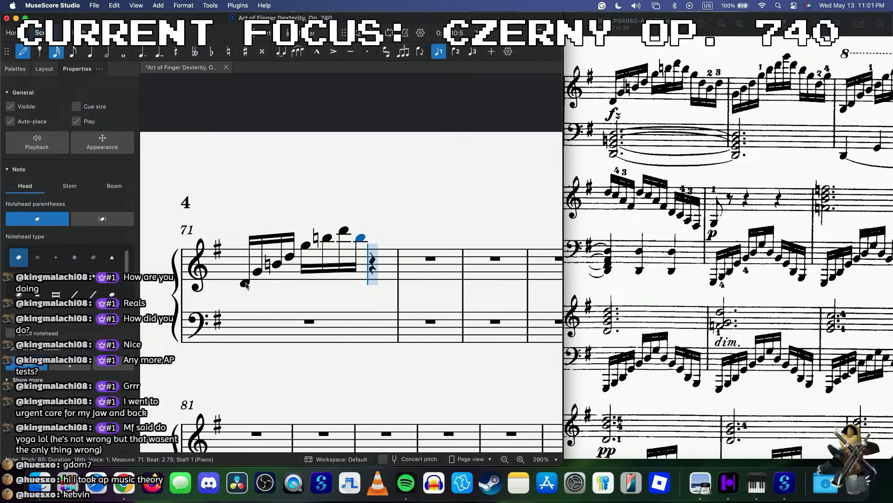
key(g)
key(d)
key(b)
key(g)
key(Escape)
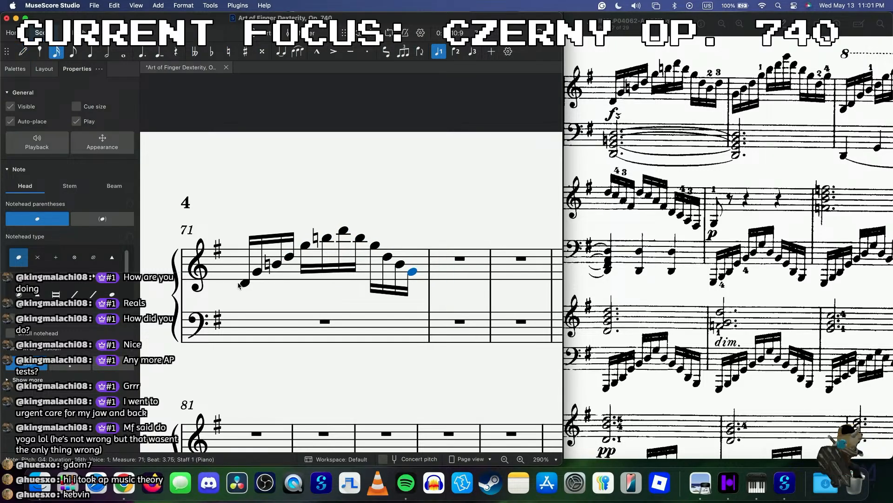
- Play back the treble run of measure 71 and raise its last sixteenth note to C5
click(240, 284)
key(space)
key(space)
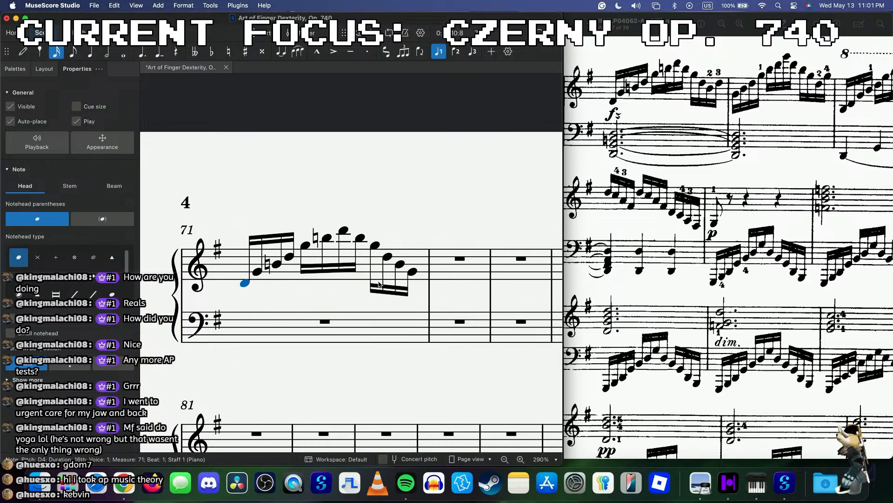
drag(413, 274, 418, 261)
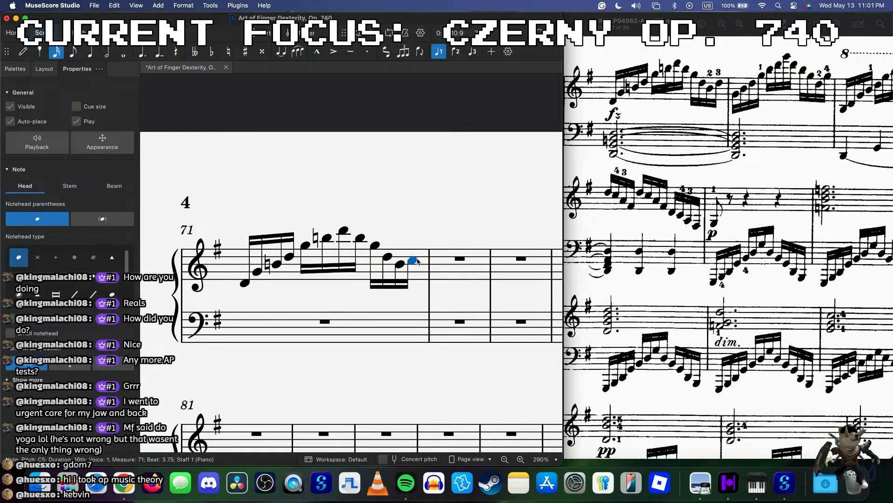
- Play back measure 71 from its first treble note to check the entered passage
click(245, 283)
key(space)
key(space)
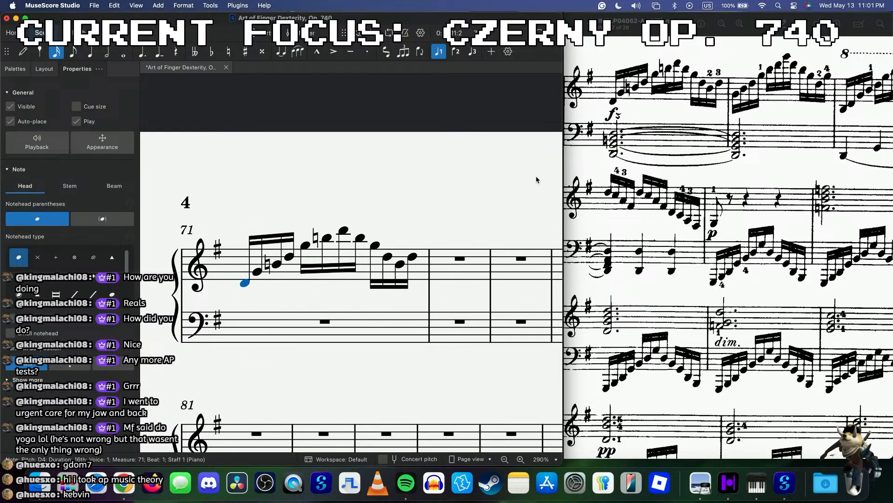
- Enter the first six sixteenth notes of measure 72 in the treble staff: G4, B4, D5, G5, B5, D6
scroll(445, 239, down, 1)
scroll(444, 239, right, 3)
scroll(648, 200, right, 1)
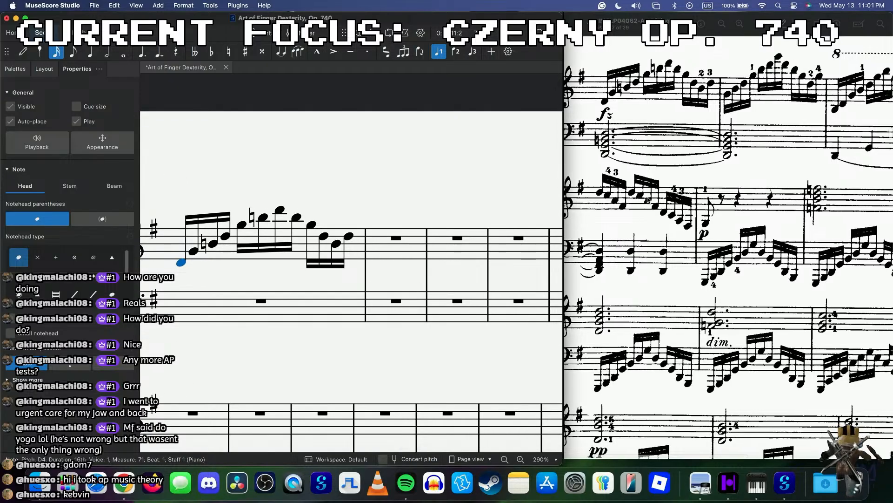
scroll(648, 200, right, 2)
click(401, 246)
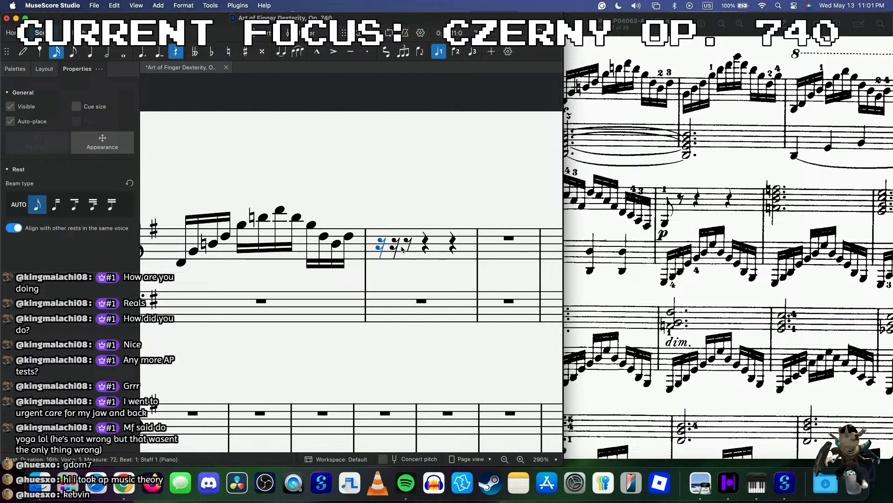
key(n)
click(382, 254)
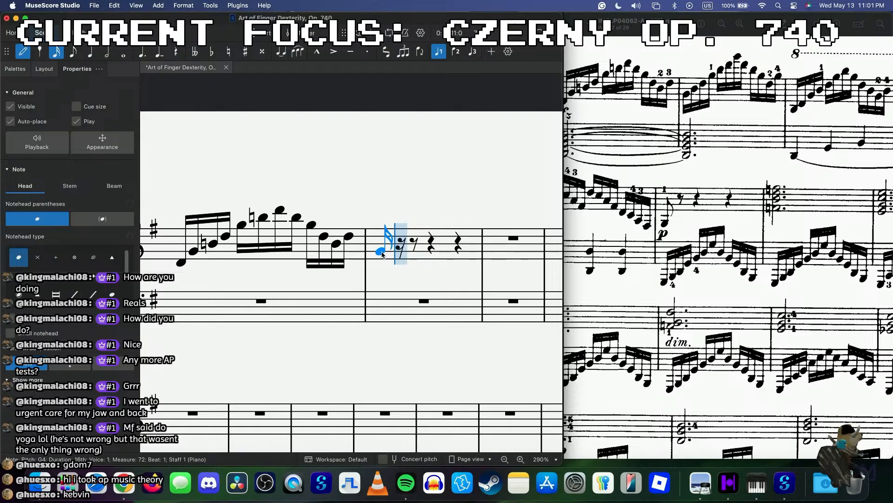
key(b)
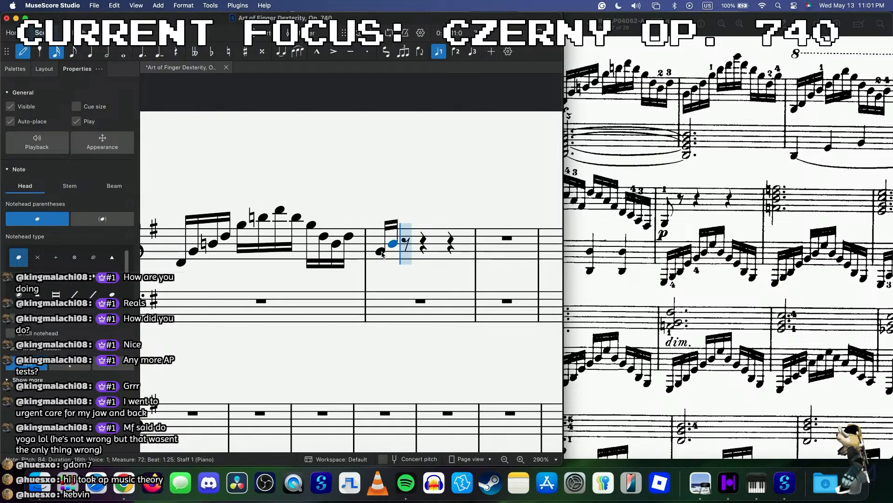
key(d)
key(g)
key(b)
key(d)
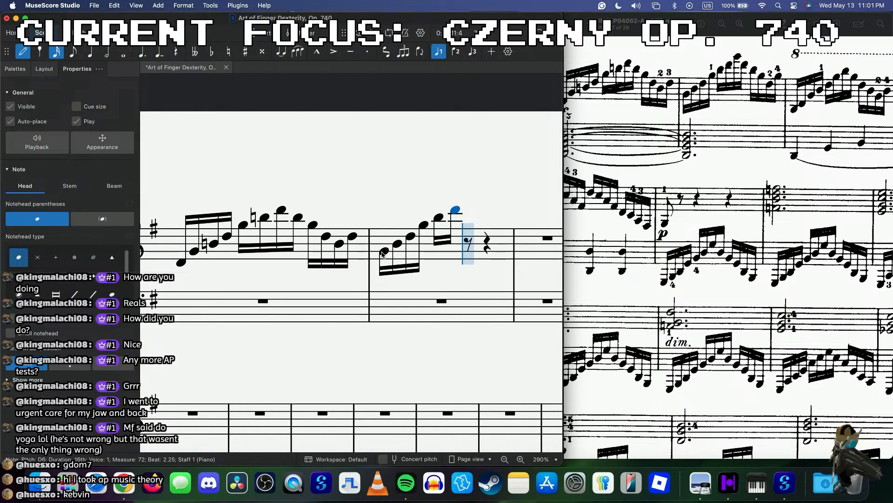
- Complete treble measure 72 with the sixteenth notes G6, D6, B5, G5, D5, G5 and leave note input
key(g)
key(d)
key(b)
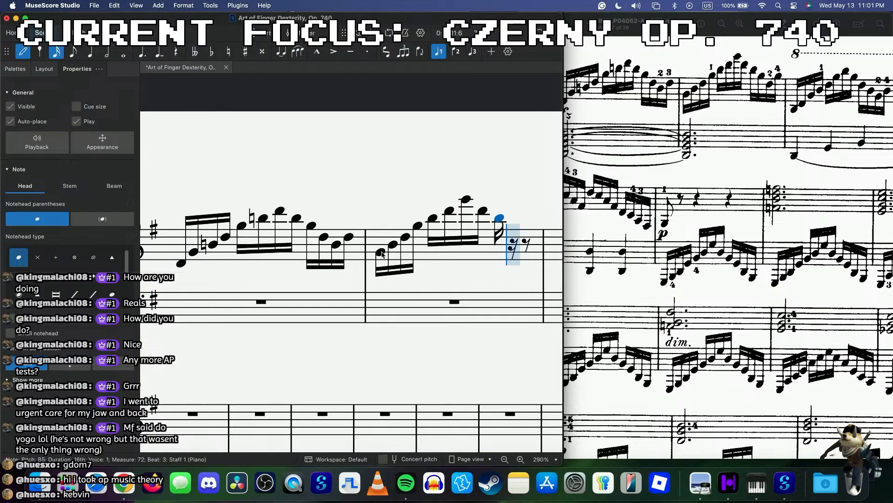
key(g)
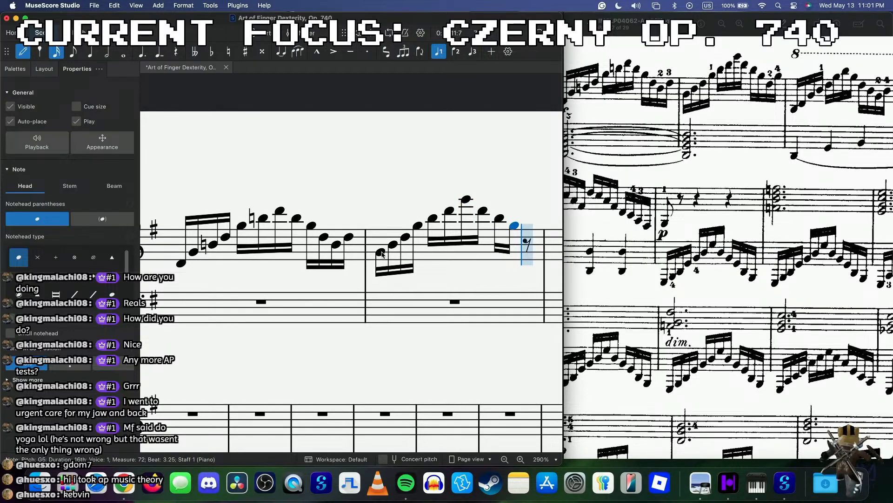
key(d)
key(g)
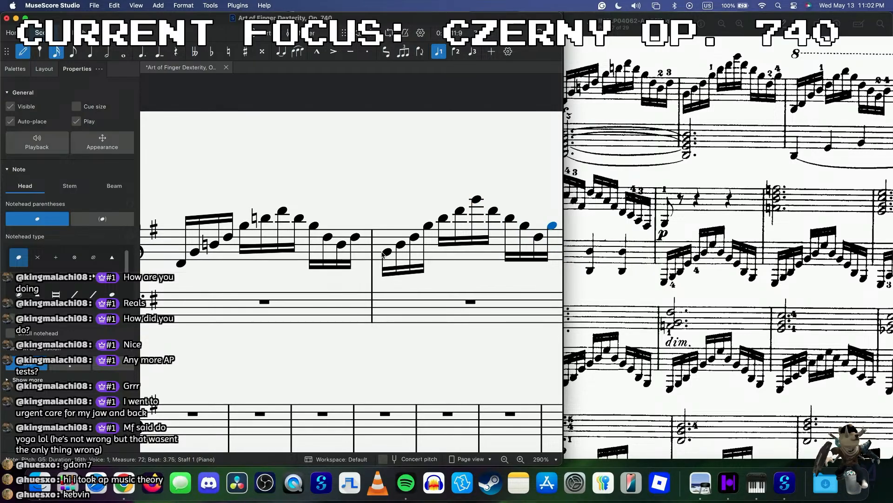
key(Escape)
- Play back measure 72 from its first note to check it by ear
click(387, 254)
key(space)
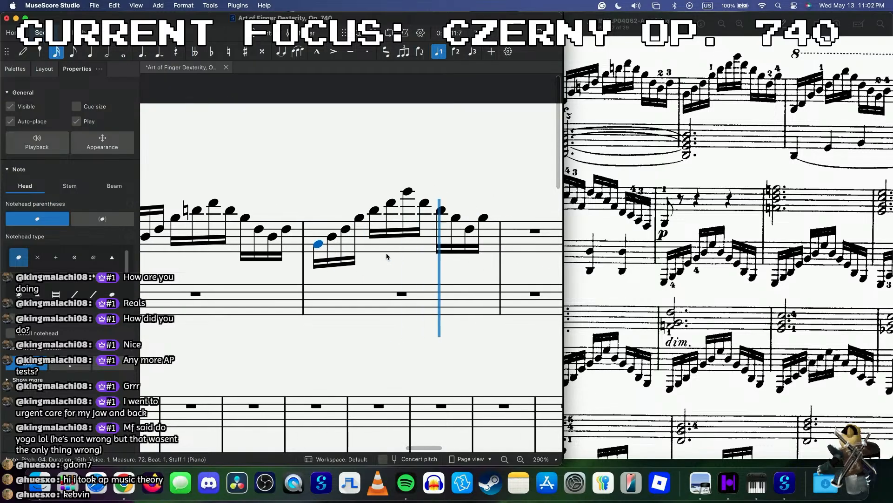
key(space)
- Split treble measure 75 into quarter rests and add an 8va line from measure 73 through the first beat of measure 75
scroll(745, 219, down, 5)
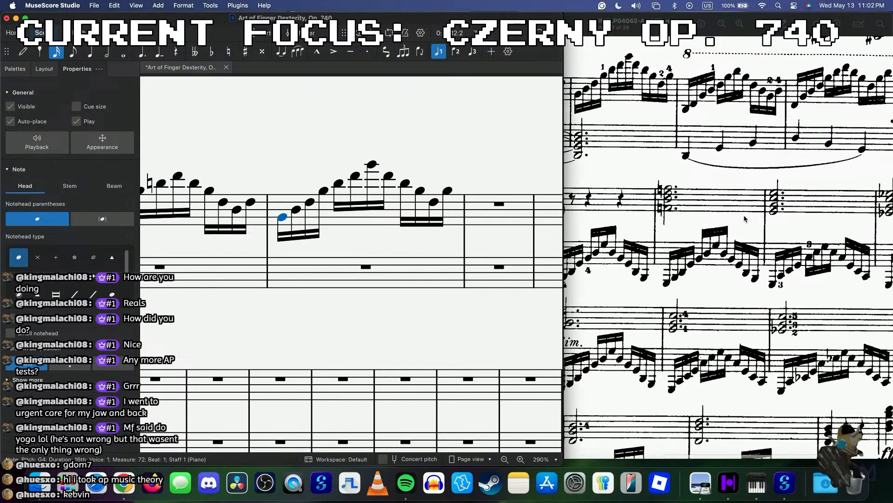
scroll(745, 218, up, 3)
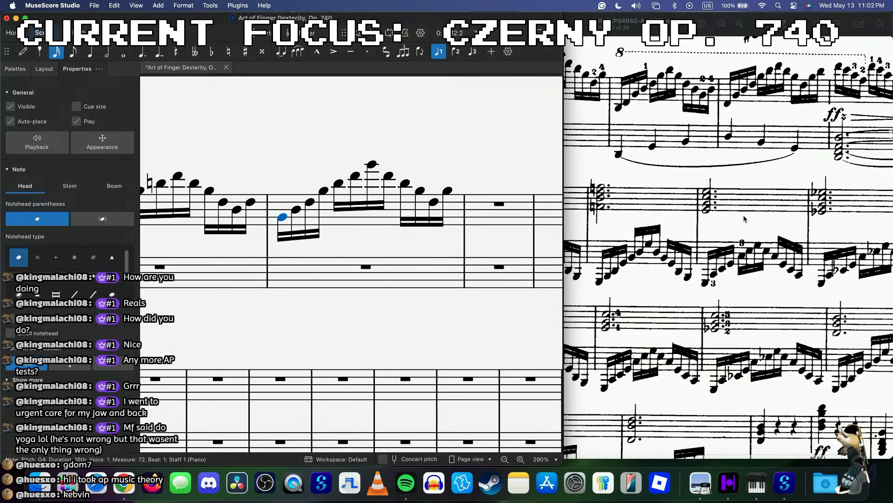
scroll(431, 224, right, 3)
click(431, 224)
scroll(442, 221, right, 3)
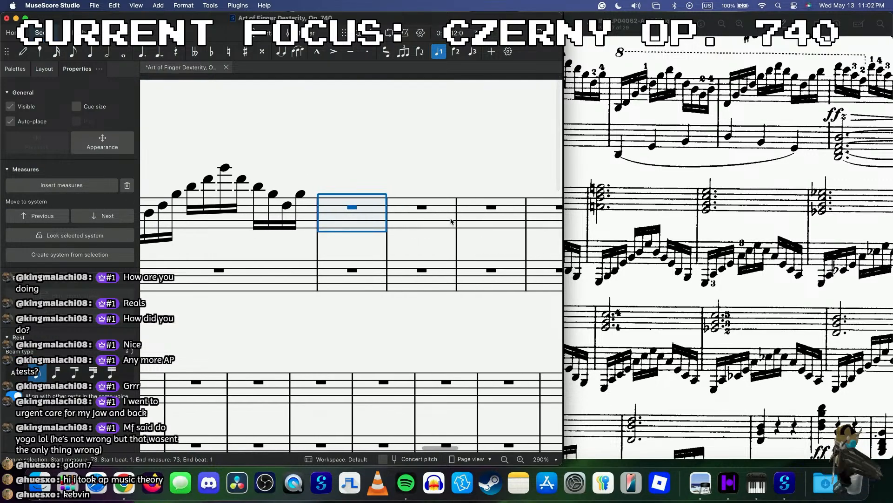
shift+click(483, 223)
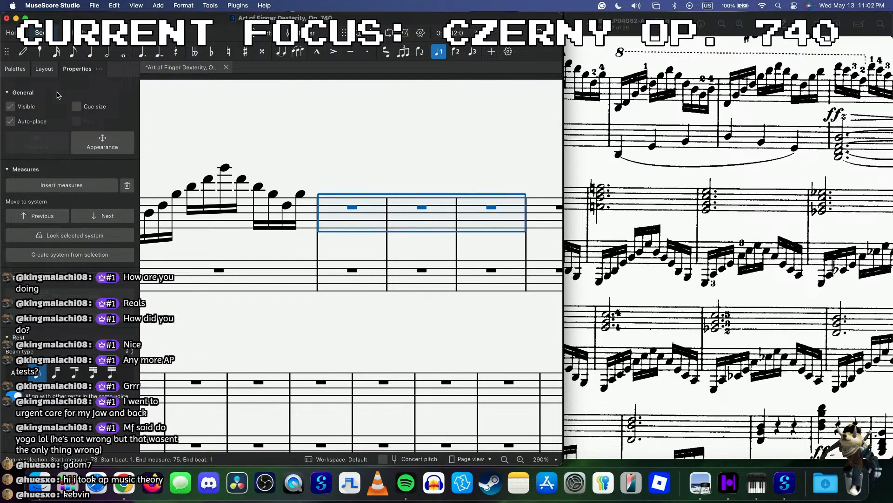
click(491, 208)
key(5)
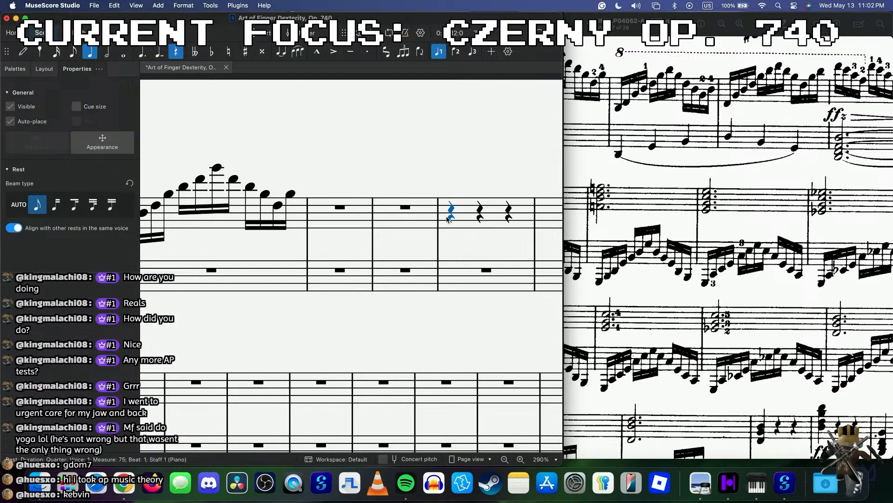
shift+click(355, 224)
key(ctrl+alt+o)
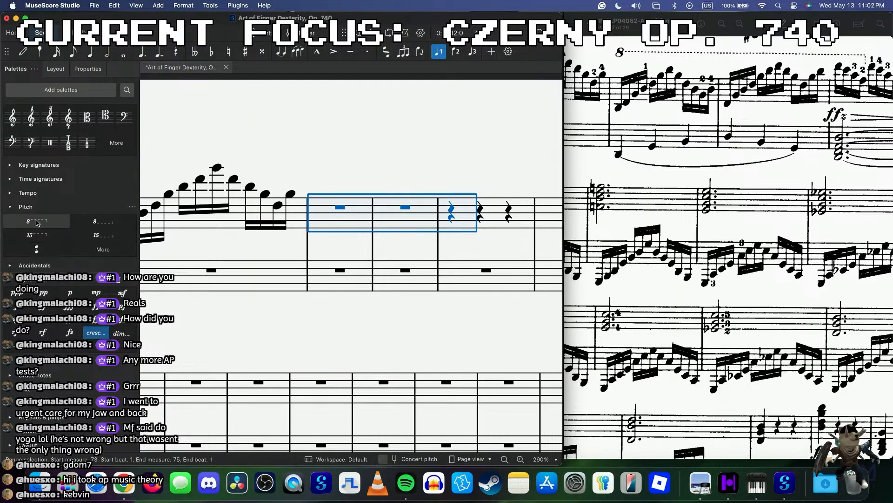
- Enter the first seven sixteenth notes of measure 73 under the 8va line: B4, D5, G5, B5, D6, G6, B6
click(352, 220)
key(n)
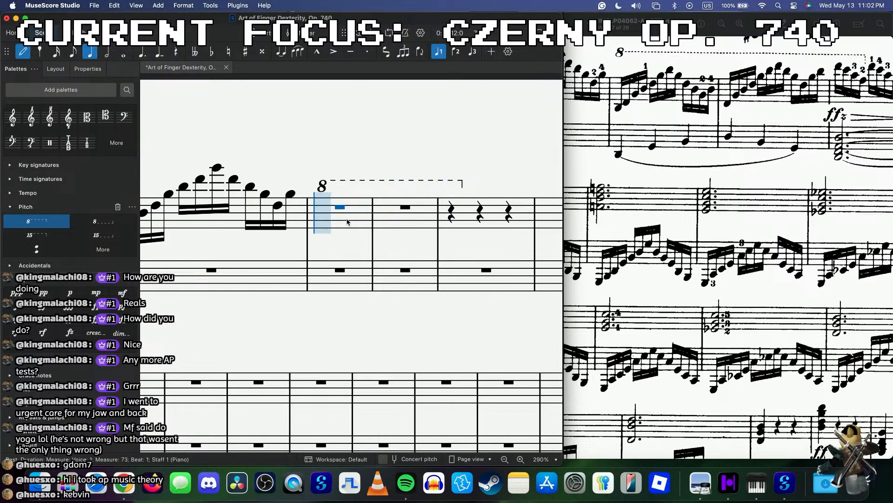
key(3)
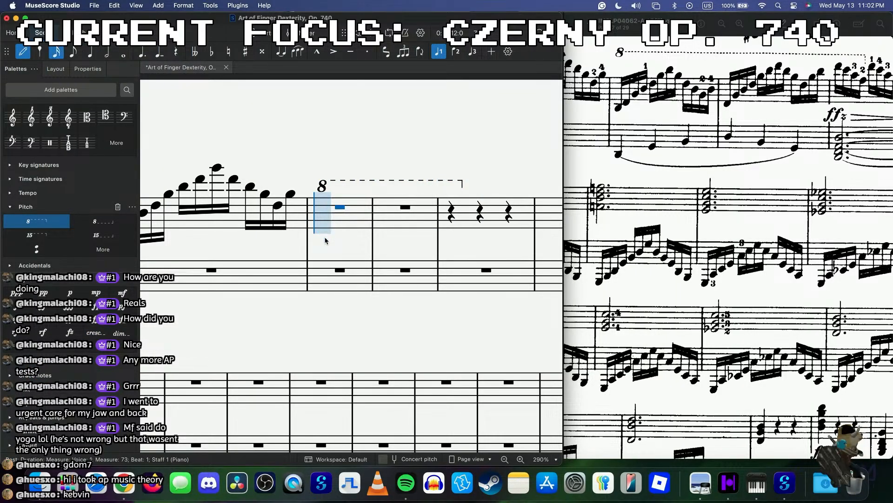
click(324, 239)
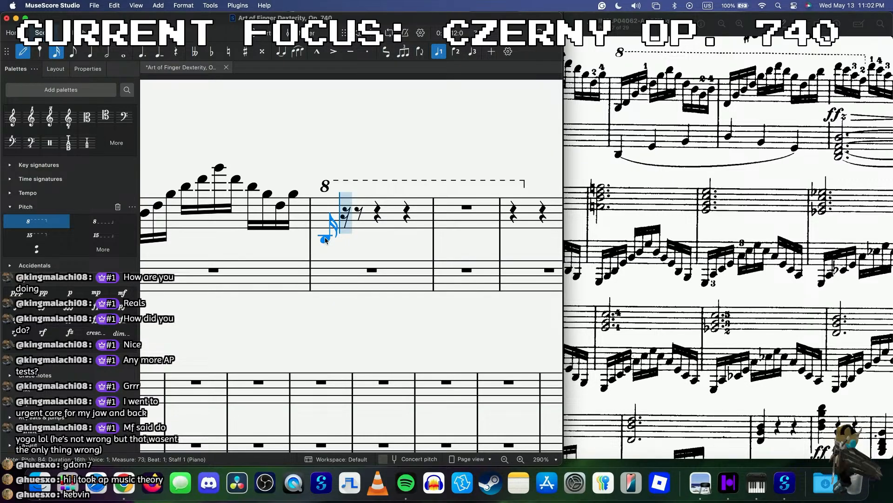
key(d)
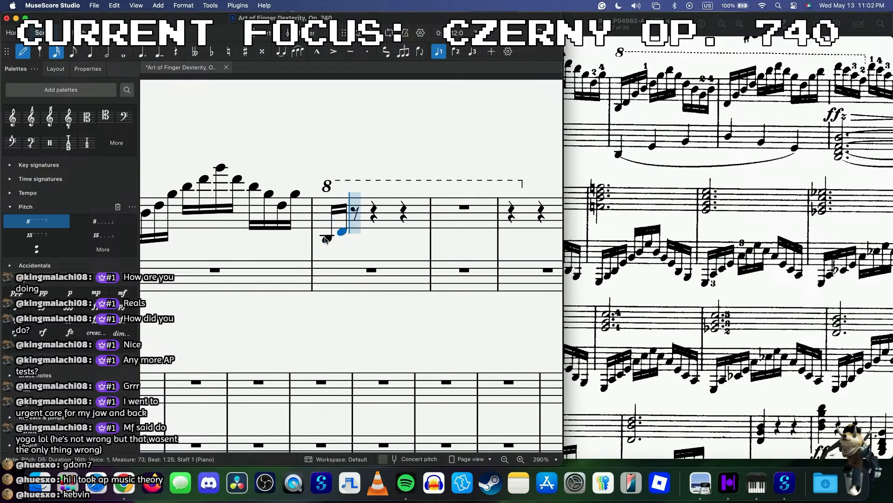
key(g)
key(b)
key(d)
key(g)
key(b)
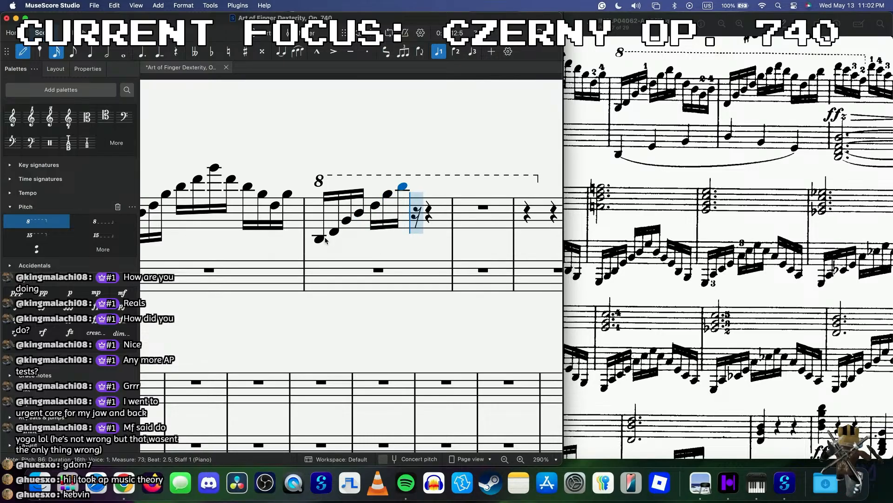
- Fill the rest of measure 73 with sixteenths G6, D6, B5, G5, D5, and enter a sixteenth G5 at the start of measure 74
key(g)
key(d)
key(b)
key(g)
key(d)
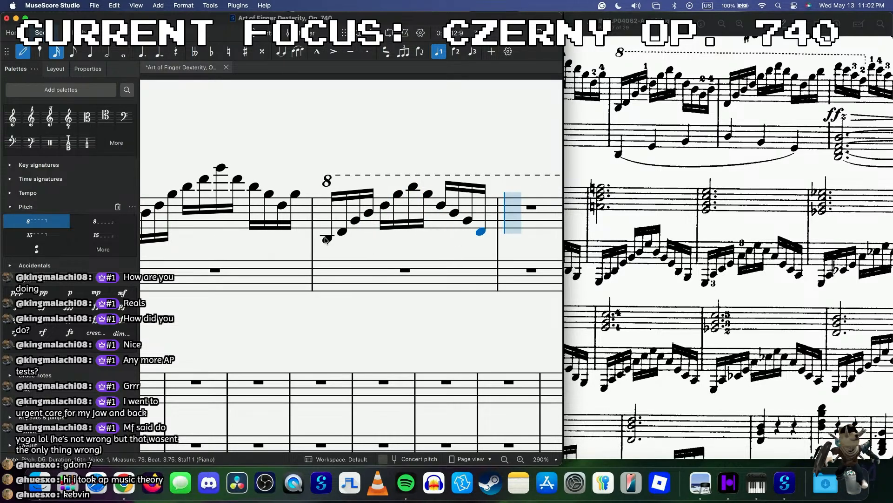
key(g)
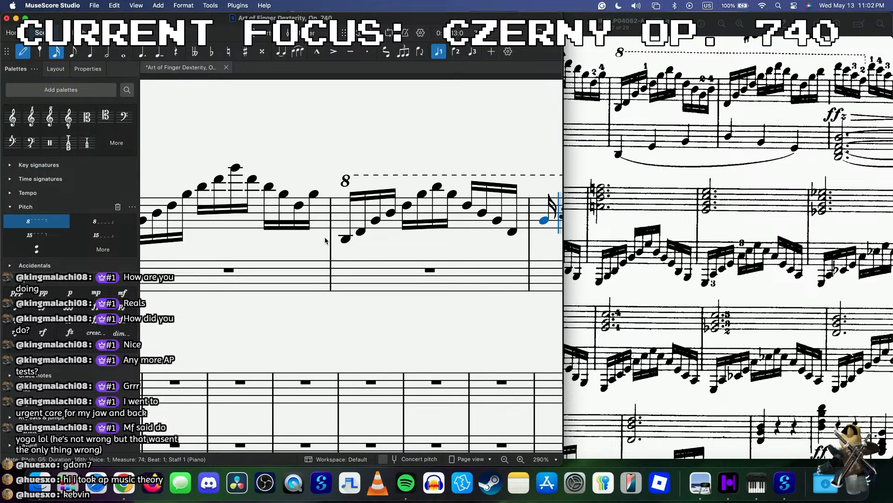
- Raise the last note of measure 73 to B5 and delete the sixteenth note at the start of measure 74
key(Escape)
drag(512, 231, 513, 217)
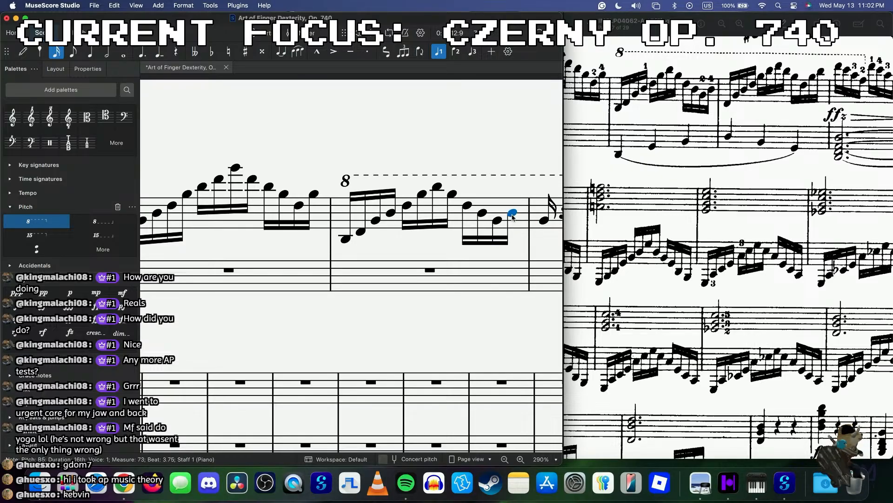
click(546, 222)
key(Delete)
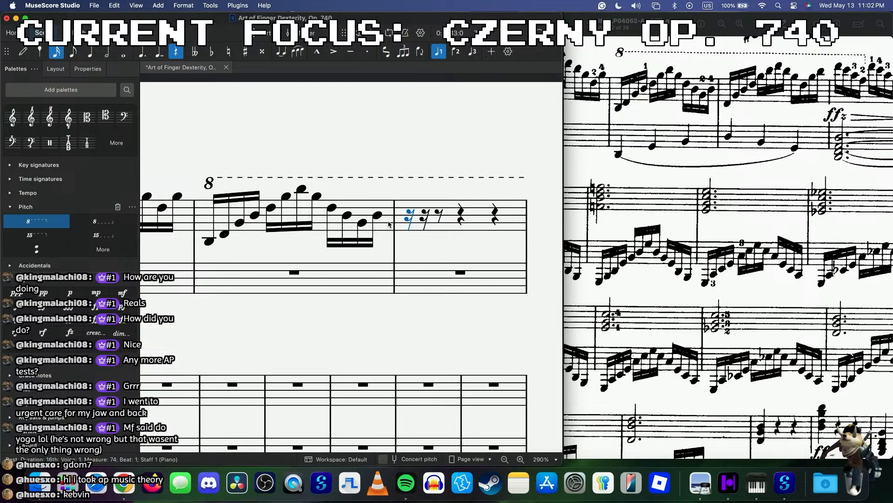
- Copy the notes from the second to the last sixteenth of measure 73 and paste them at the start of measure 74
click(224, 233)
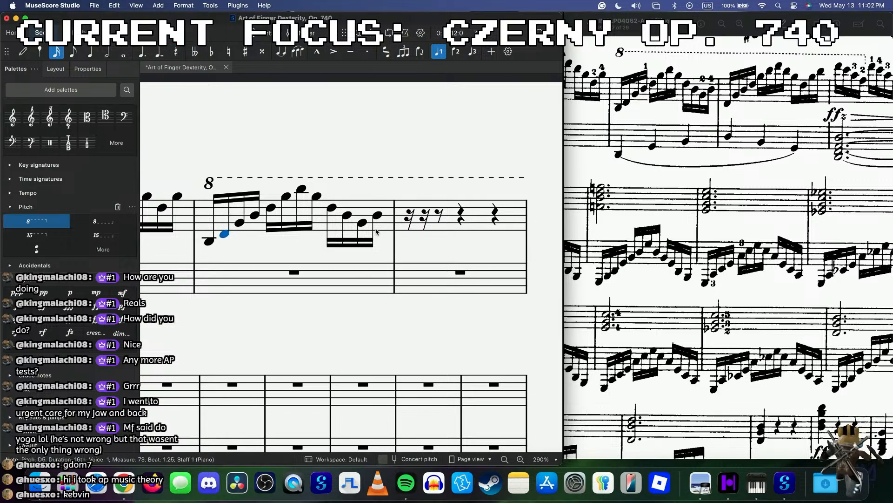
shift+click(377, 215)
key(ctrl+c)
click(410, 218)
key(ctrl+v)
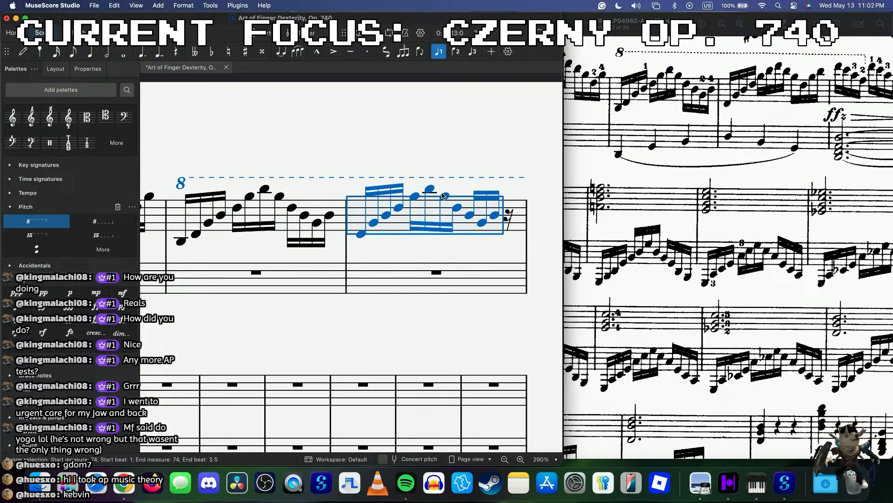
- Correct and complete the second half of measure 74 so its last six sixteenths are D7, B6, G6, D6, G6, B6
click(443, 196)
drag(443, 196, 445, 181)
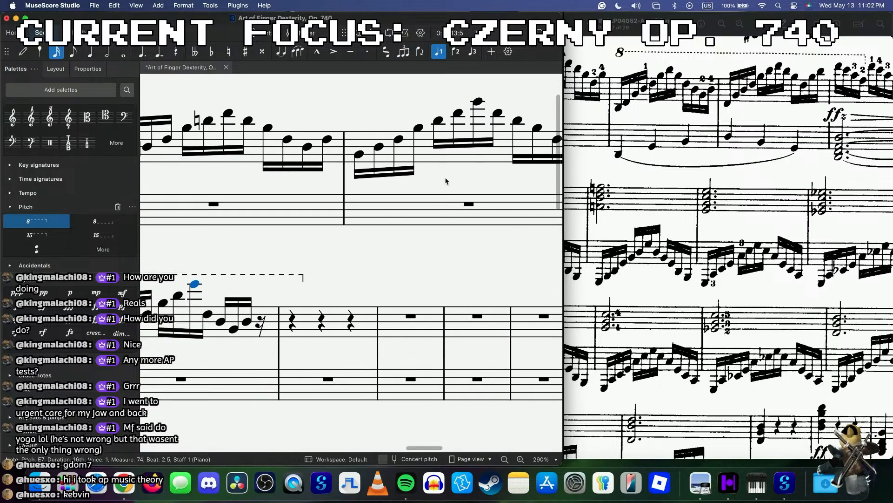
scroll(446, 181, left, 3)
scroll(446, 182, down, 2)
drag(280, 235, 343, 257)
key(n)
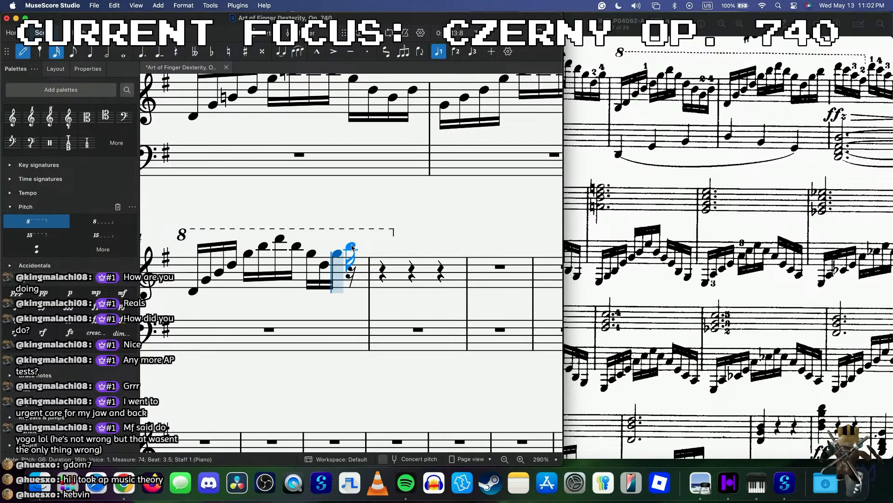
click(352, 247)
key(Escape)
- Play back measure 74 from its first note to check the corrected pattern
click(193, 294)
key(space)
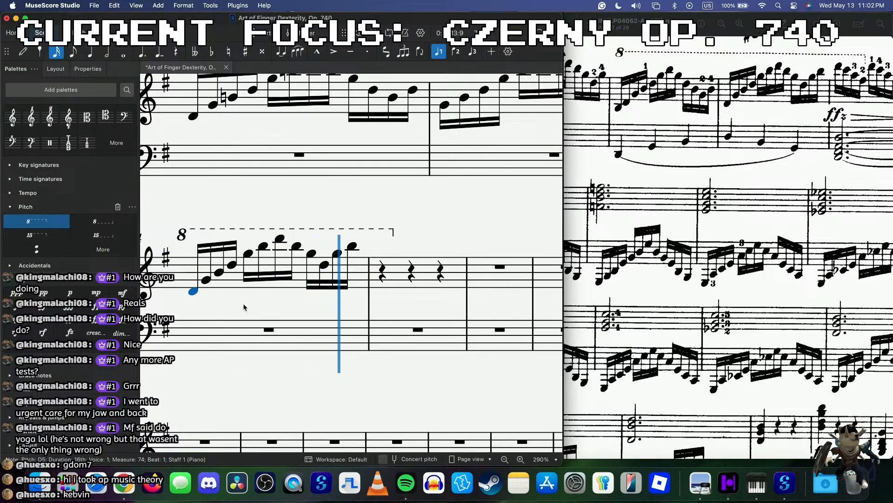
key(space)
- Enter the first four sixteenth notes of measure 75 in the treble staff: D7, C7, A6, F#6
scroll(724, 250, right, 3)
click(393, 272)
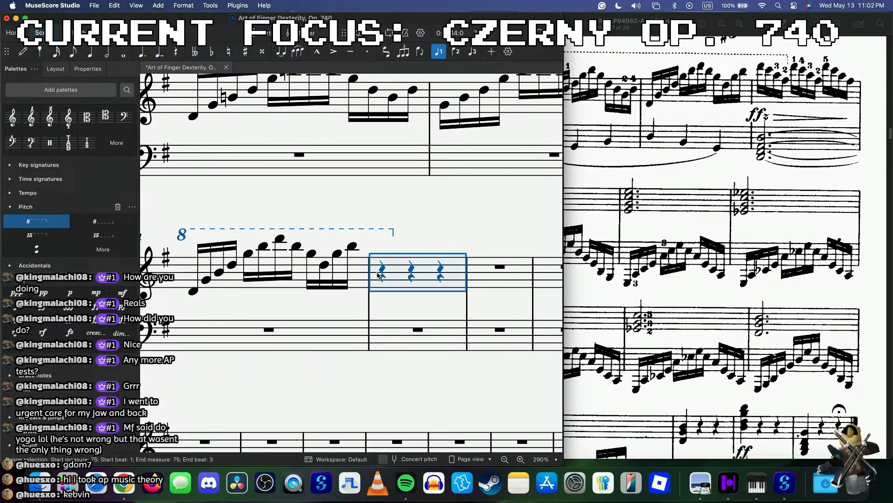
key(n)
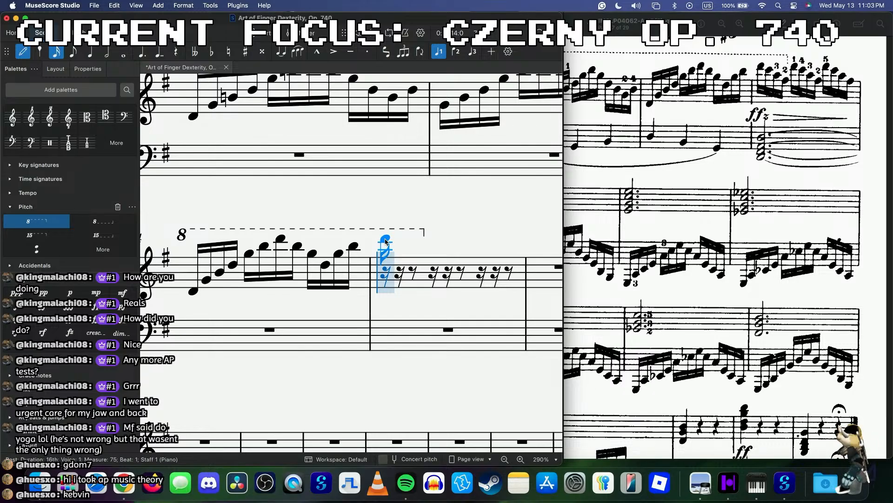
click(385, 240)
click(402, 242)
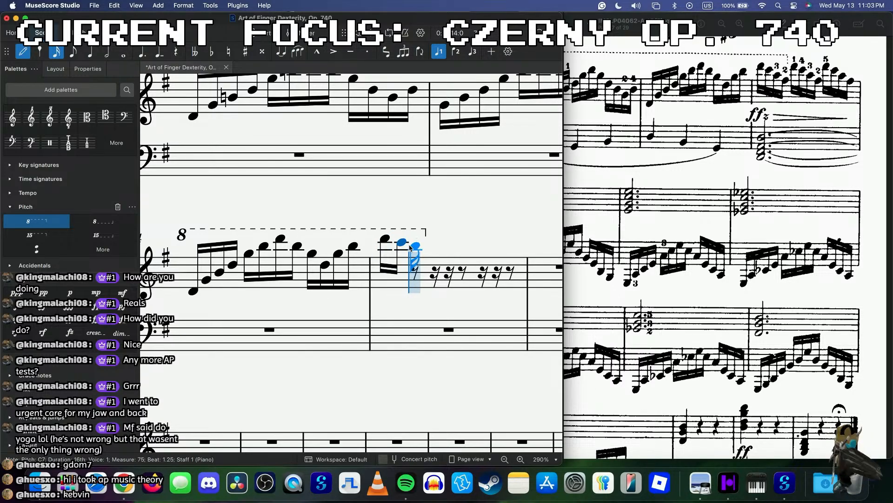
click(412, 249)
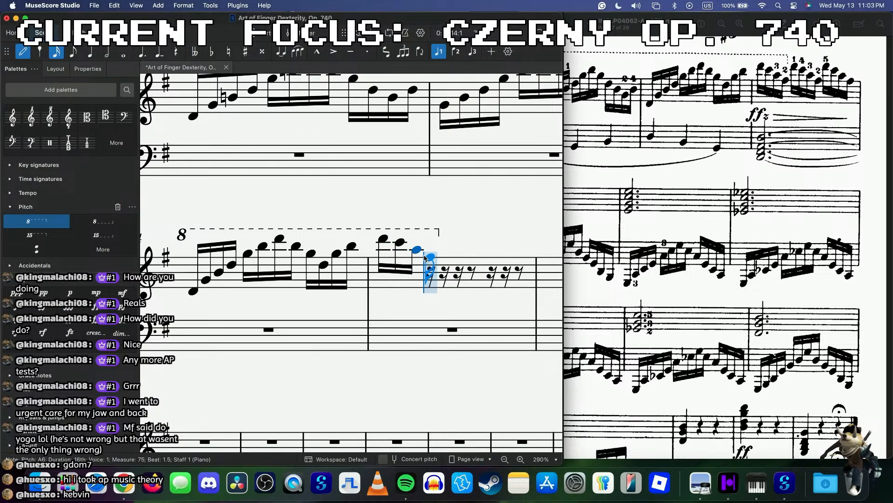
click(424, 257)
key(Escape)
scroll(424, 260, down, 5)
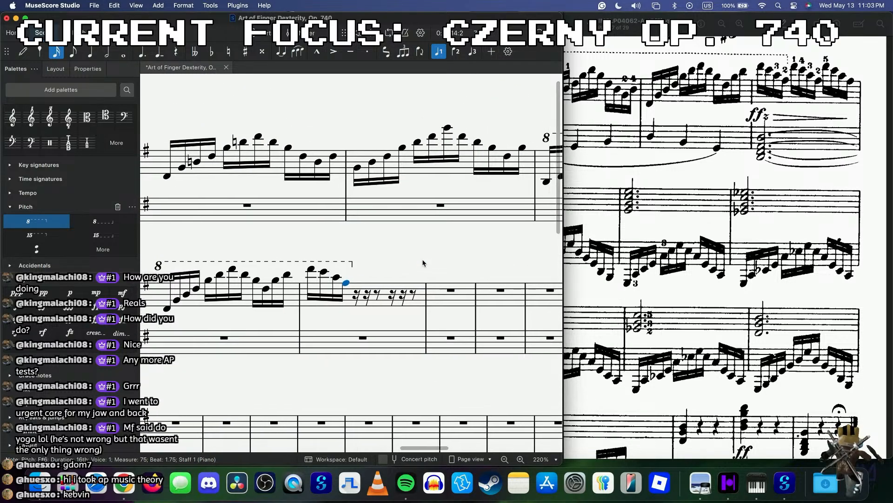
- Move measure 75 to the previous system so measures 71 to 75 share one system
scroll(424, 263, left, 5)
click(396, 291)
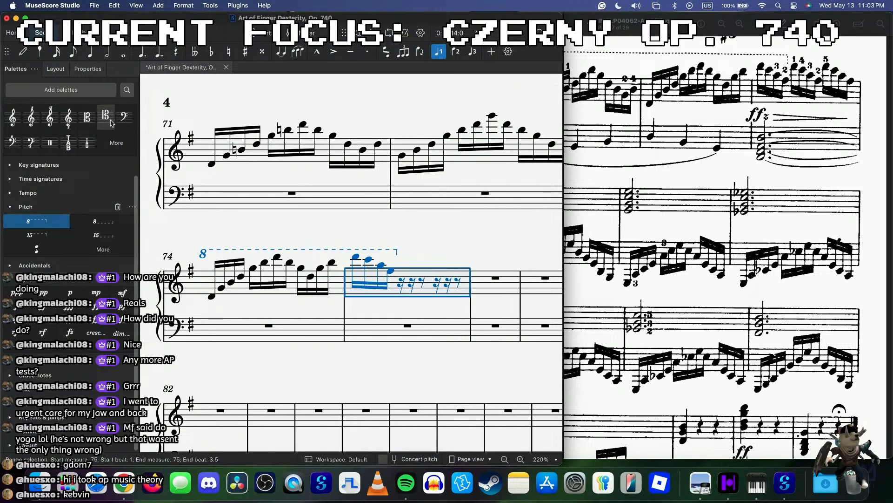
click(87, 69)
click(80, 214)
scroll(373, 186, right, 6)
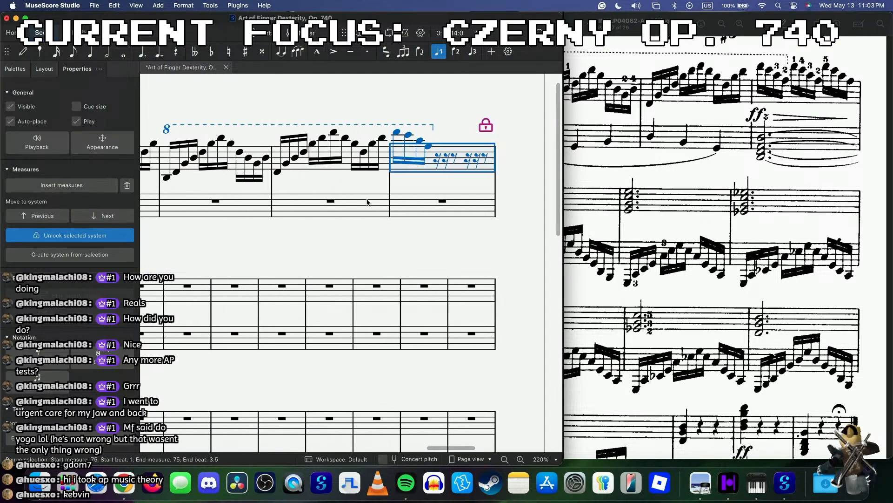
- Copy the first four sixteenths of measure 75's treble staff and paste them twice to fill the rest of the measure
click(393, 160)
key(n)
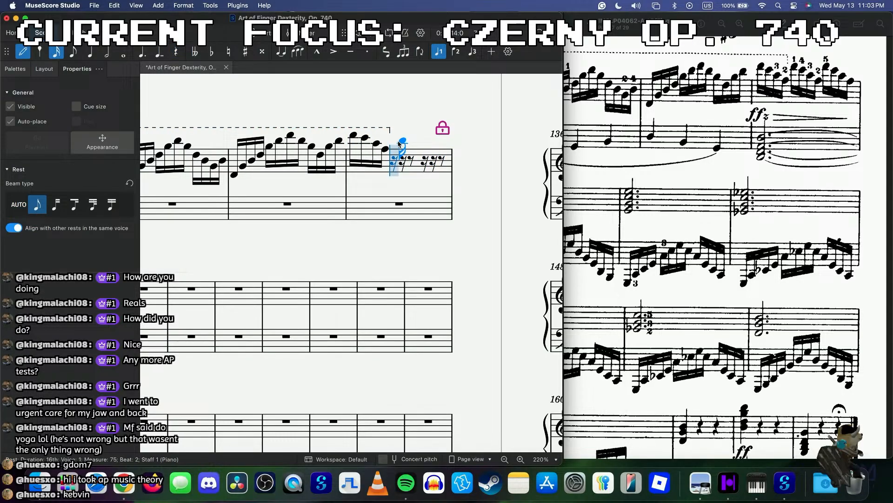
key(Escape)
click(356, 136)
shift+click(376, 142)
key(ctrl+c)
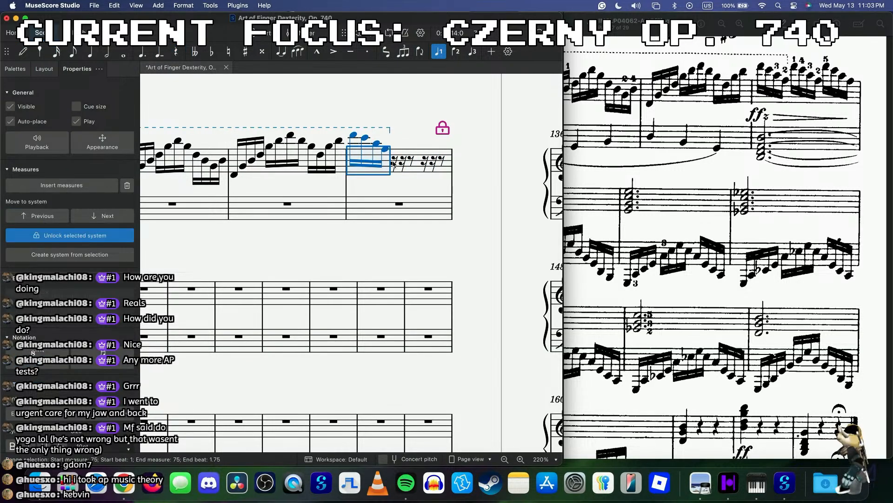
click(393, 160)
key(ctrl+v)
click(429, 162)
key(ctrl+v)
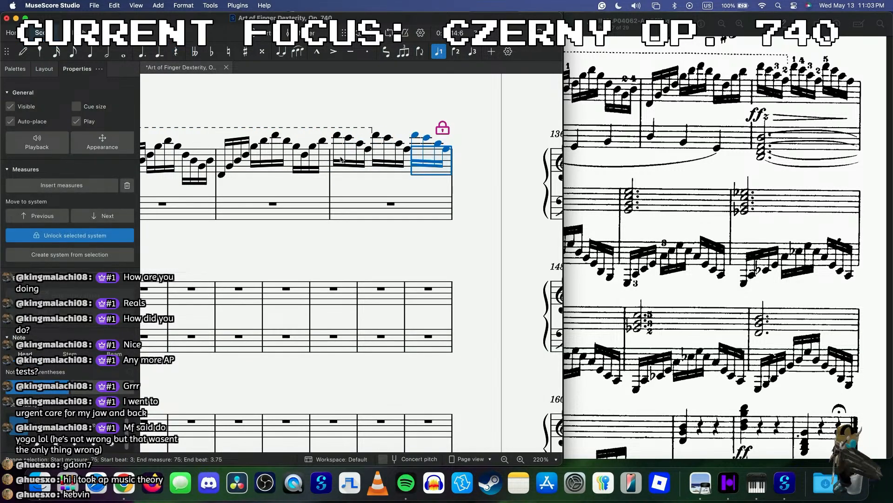
- Play back the passage from the start of measure 71 and compare it with the scanned sheet music
click(335, 136)
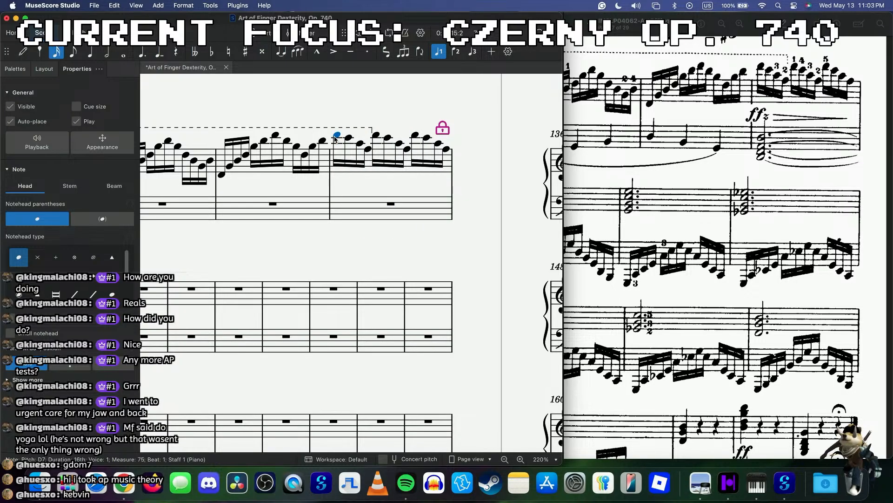
scroll(335, 138, left, 10)
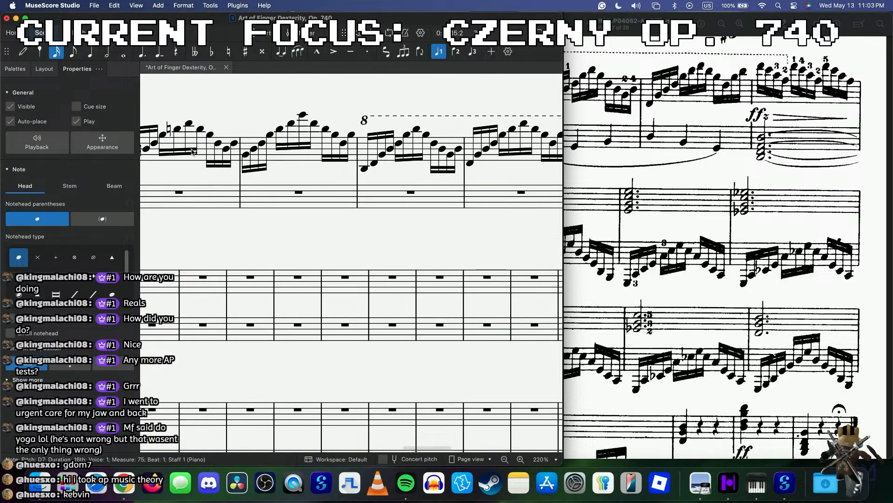
click(259, 163)
key(space)
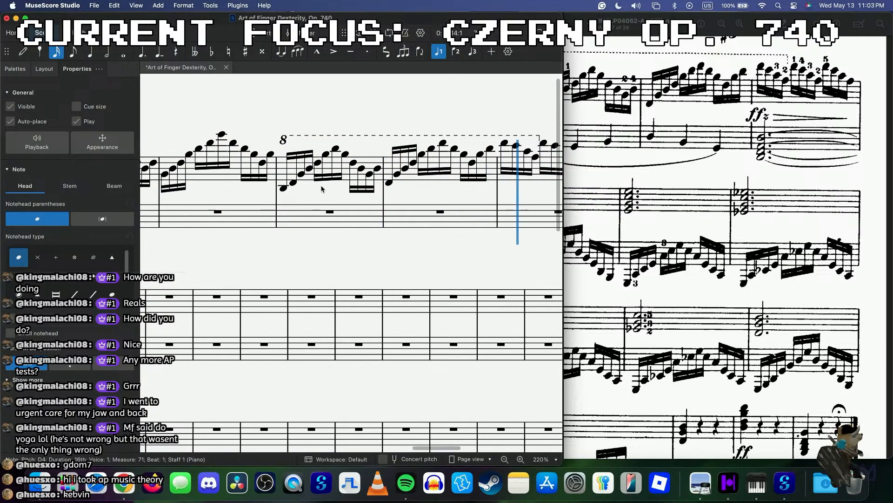
scroll(798, 176, left, 5)
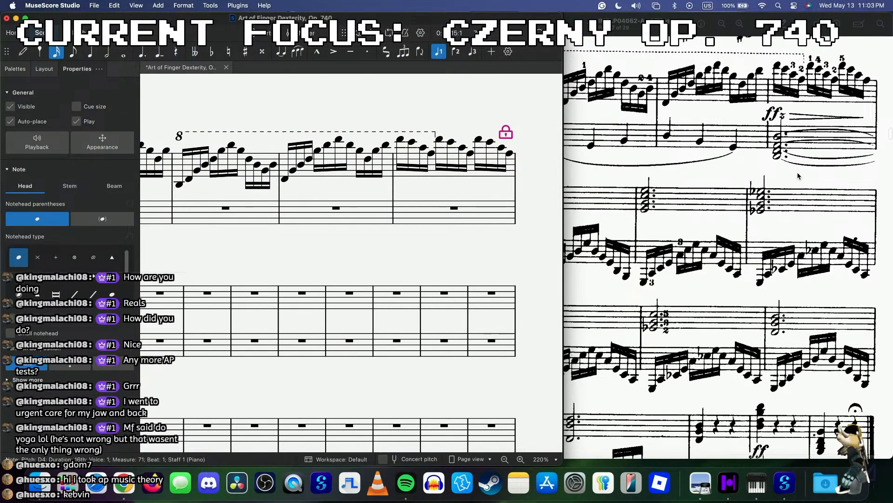
scroll(658, 210, right, 6)
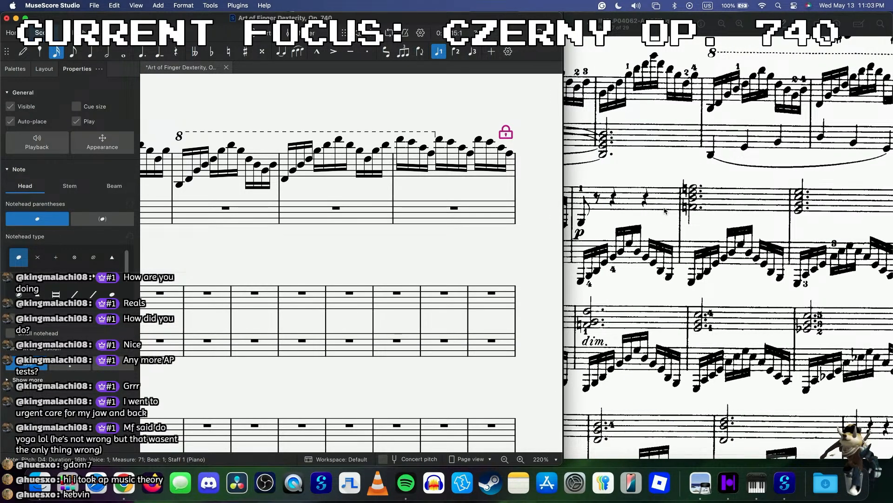
scroll(664, 210, left, 6)
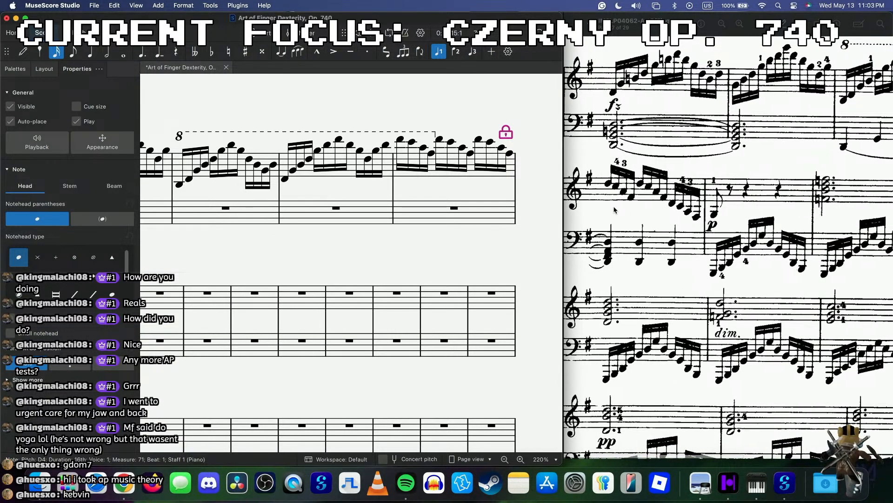
- Enter a dotted half-note chord of D3, B2, G2 and D2 in measure 71's bass staff, tied into measure 72, and play it back
scroll(353, 200, up, 3)
click(225, 151)
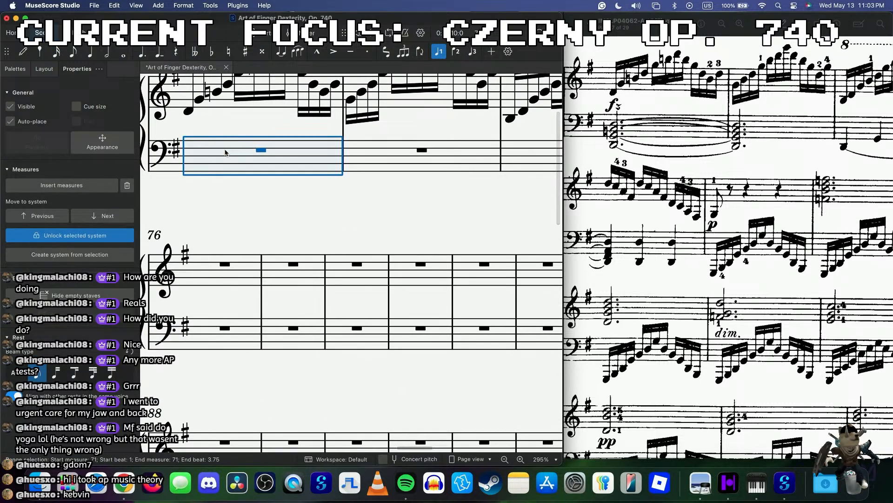
key(6)
key(n)
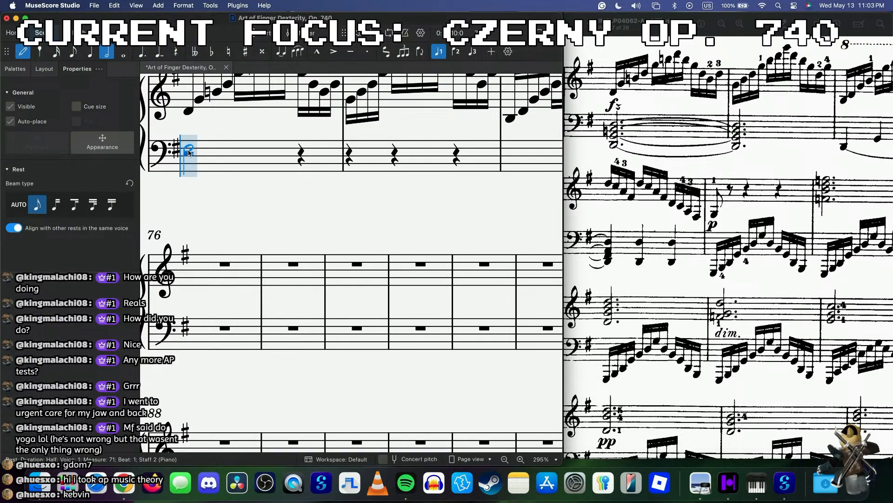
key(7)
key(period)
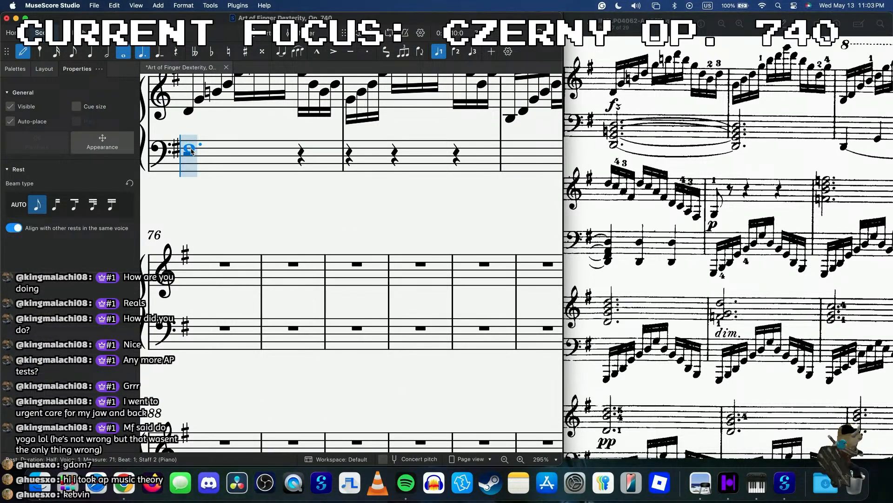
click(190, 157)
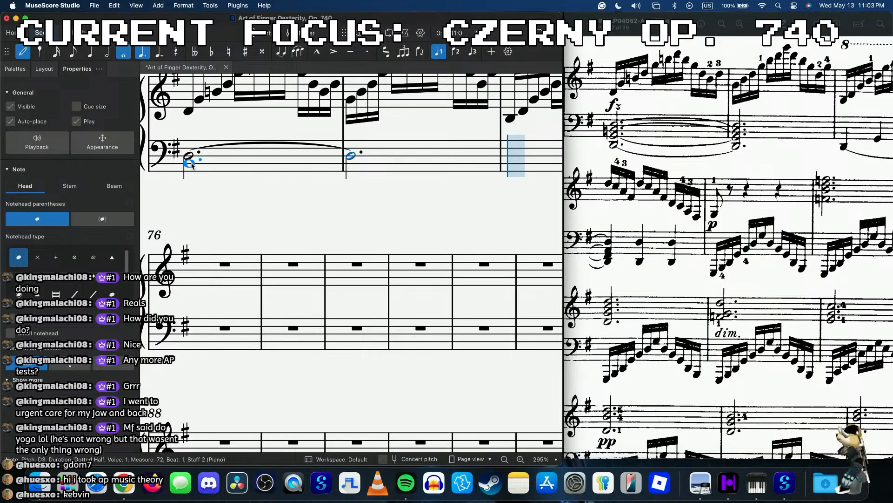
shift+click(192, 163)
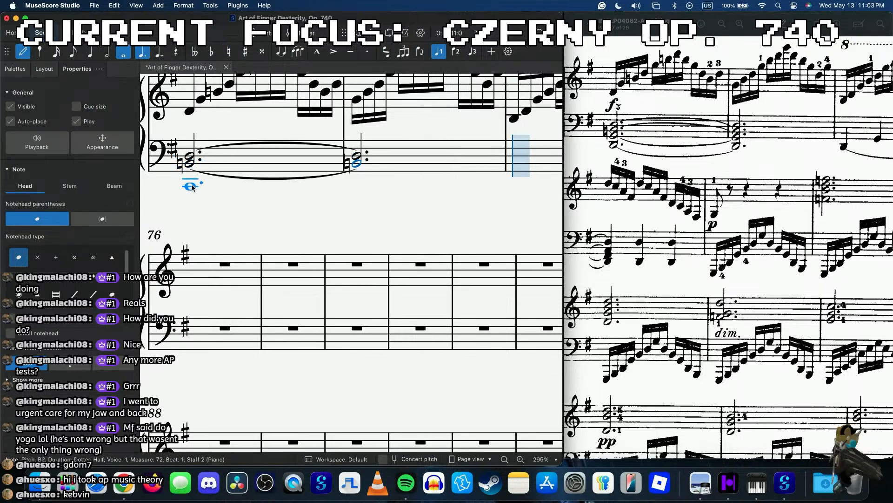
shift+click(196, 181)
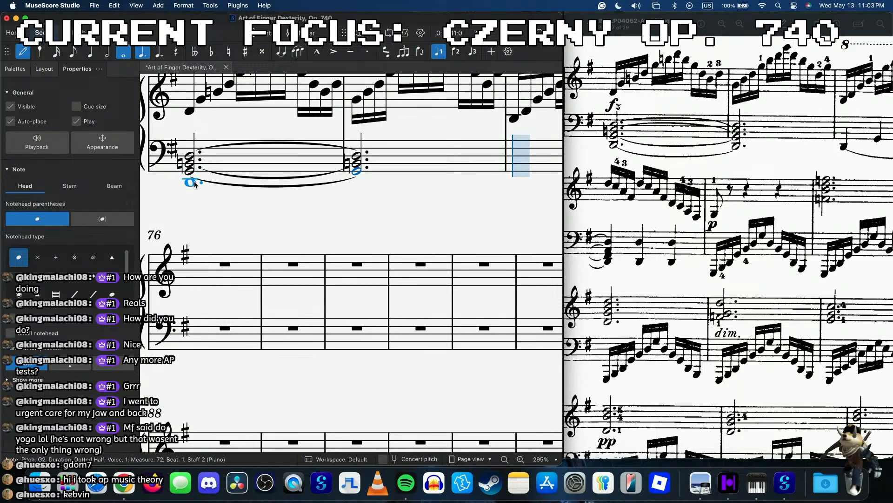
shift+click(194, 183)
key(Escape)
click(190, 159)
key(space)
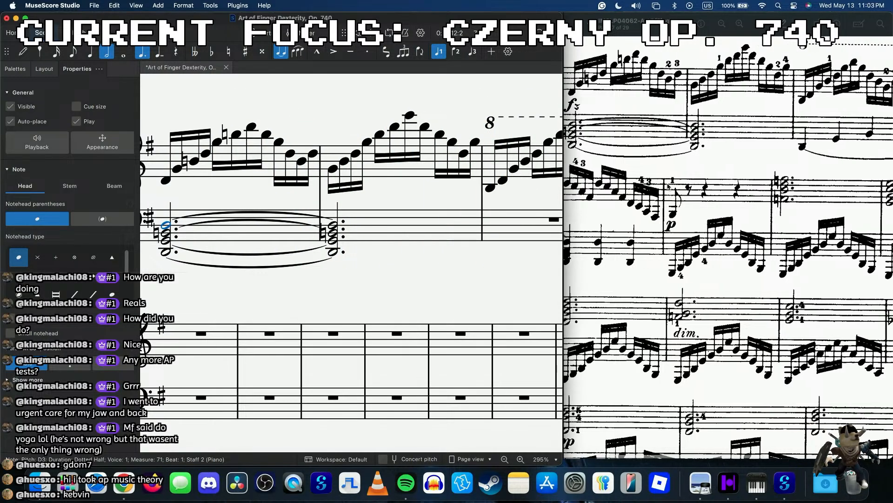
- Enter the quarter notes D2, G2 and B2 in the bass staff of measure 73
click(416, 240)
key(n)
key(0)
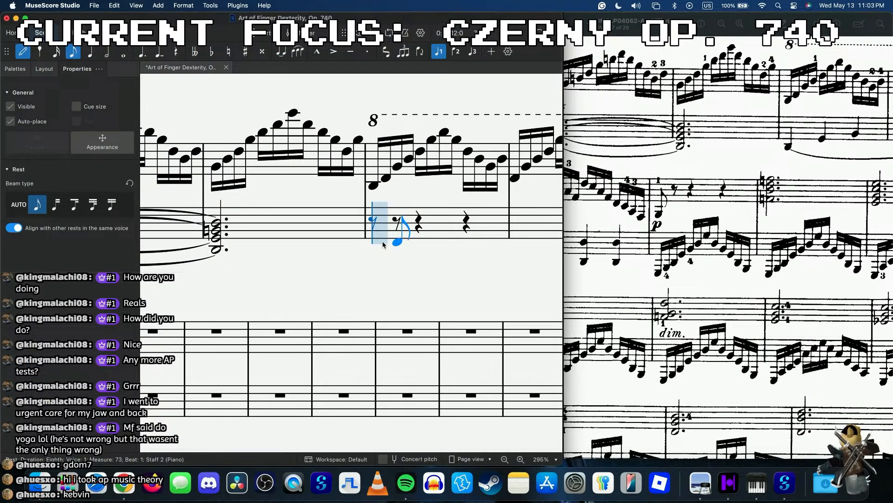
key(5)
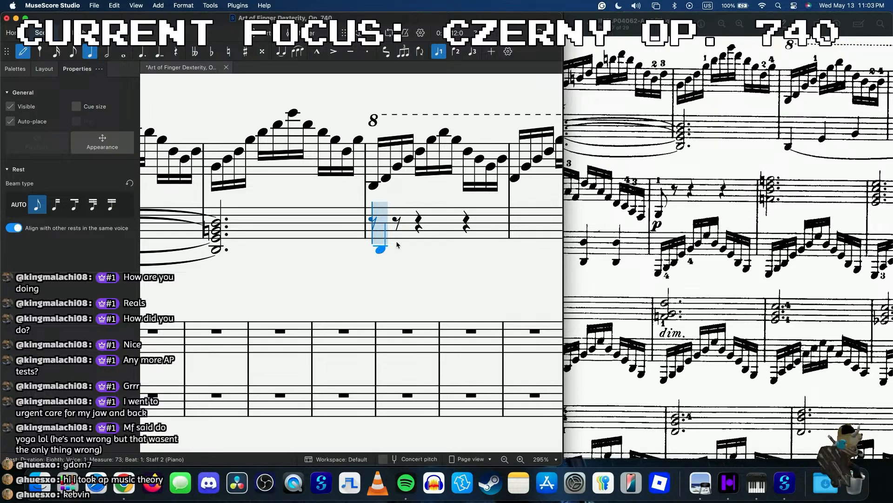
click(397, 244)
click(423, 236)
click(494, 229)
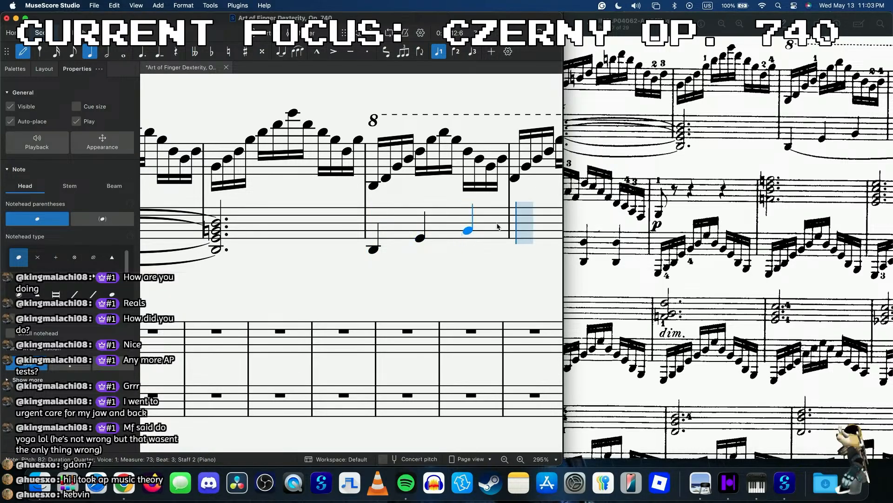
- Enter the quarter notes D3, B2 and G2 in the bass staff of measure 74
scroll(375, 246, right, 5)
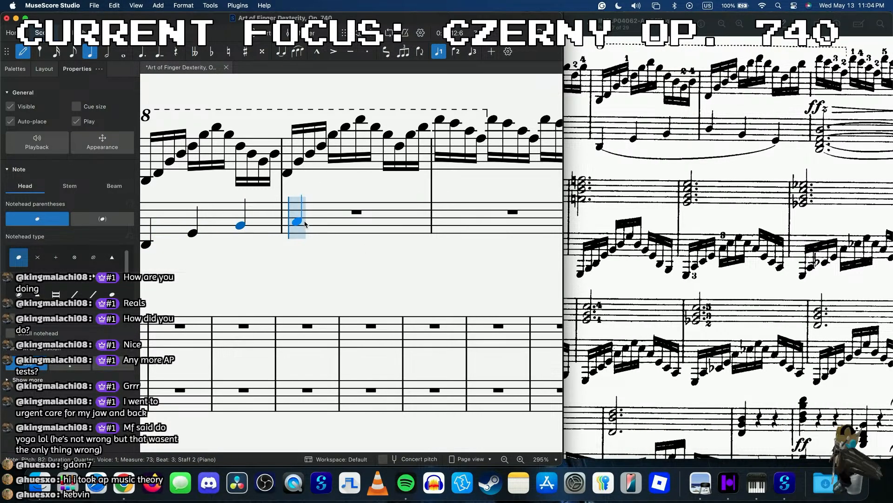
click(304, 221)
click(338, 228)
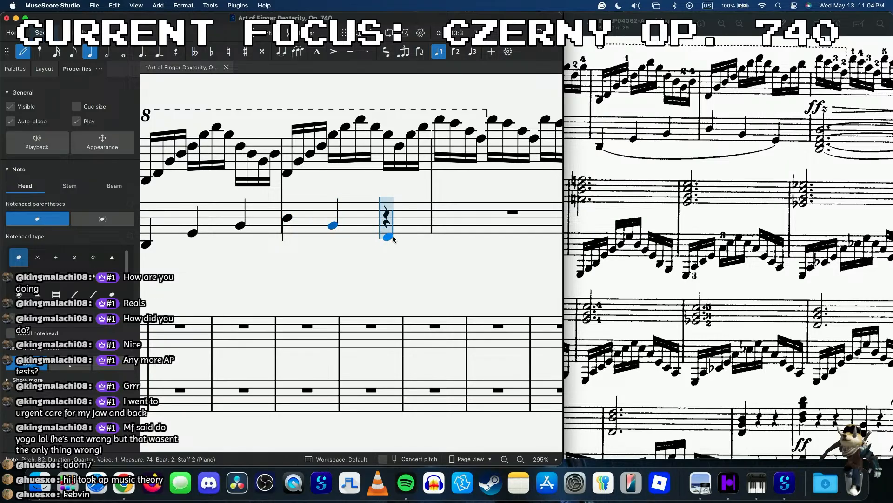
click(389, 237)
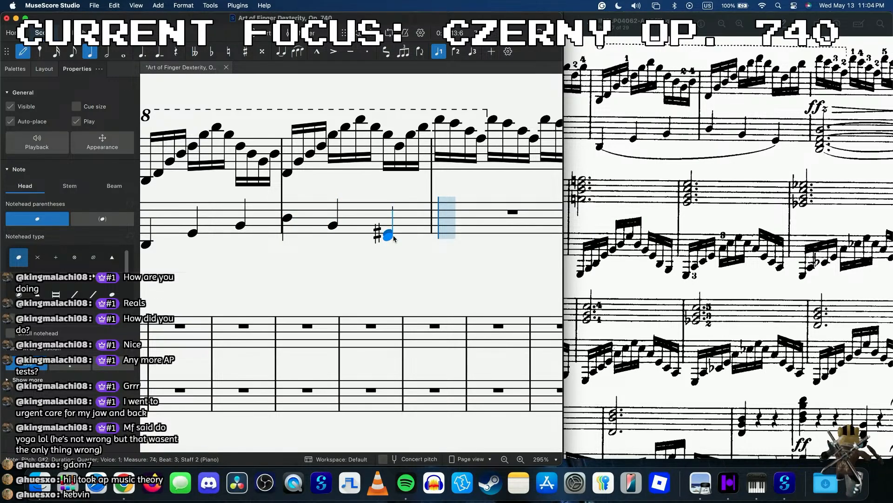
key(Escape)
- Slur the six bass quarter notes of measures 73 and 74 and place the slur below the notes
scroll(265, 255, left, 2)
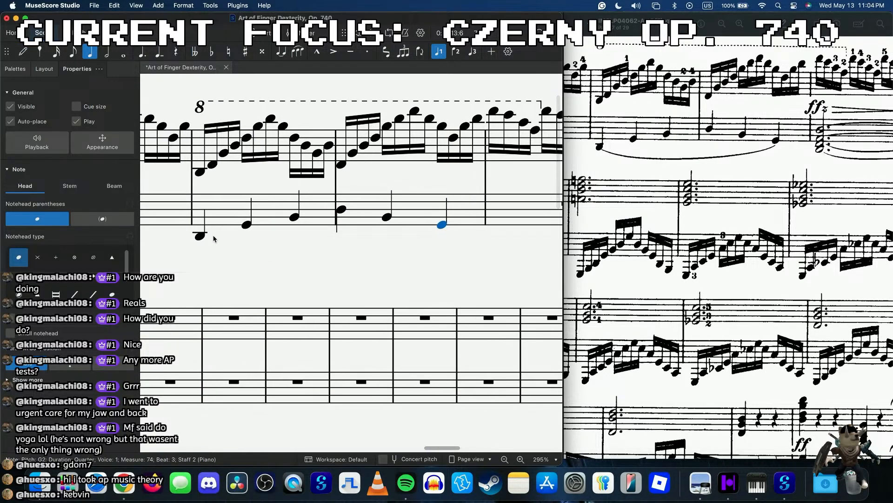
shift+click(250, 250)
key(s)
click(242, 263)
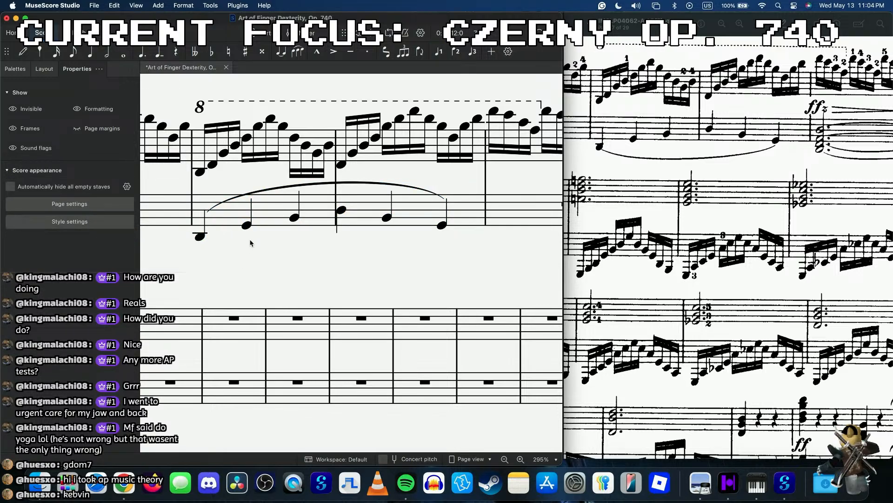
click(279, 189)
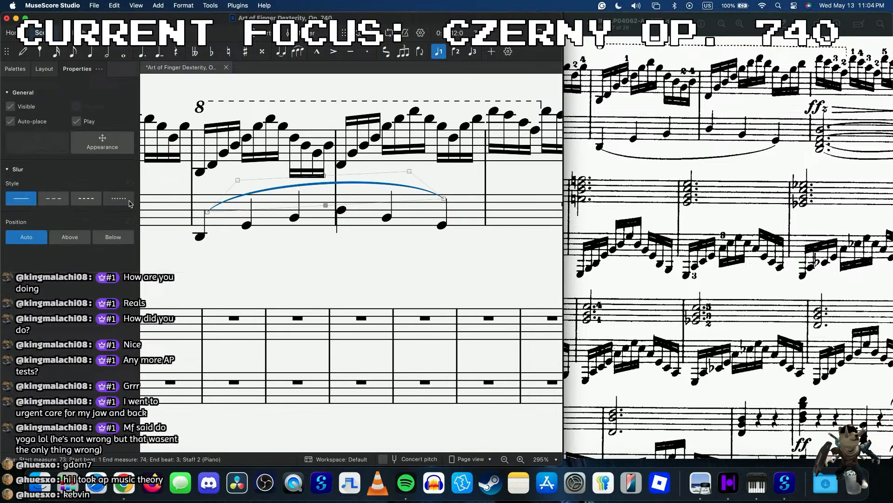
click(99, 237)
- Play back from the first bass note of measure 73 to check the slurred line
click(200, 237)
key(space)
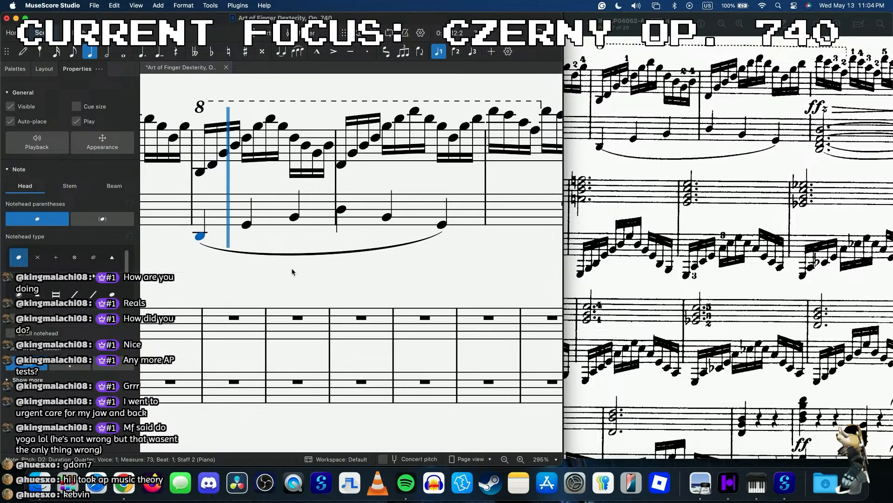
key(space)
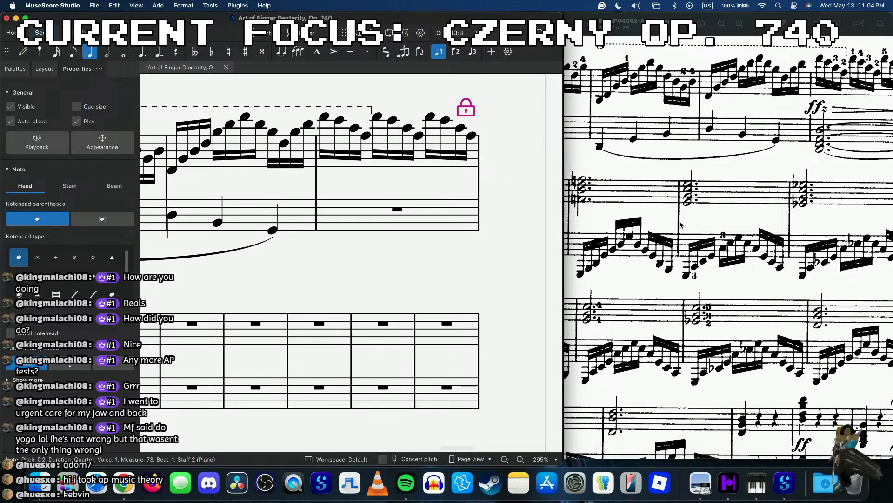
- Enter a dotted half-note chord of D3, A2, F#2 and D2 in measure 75's bass staff, tied to a quarter-note chord in measure 76
scroll(681, 225, down, 5)
scroll(680, 225, down, 5)
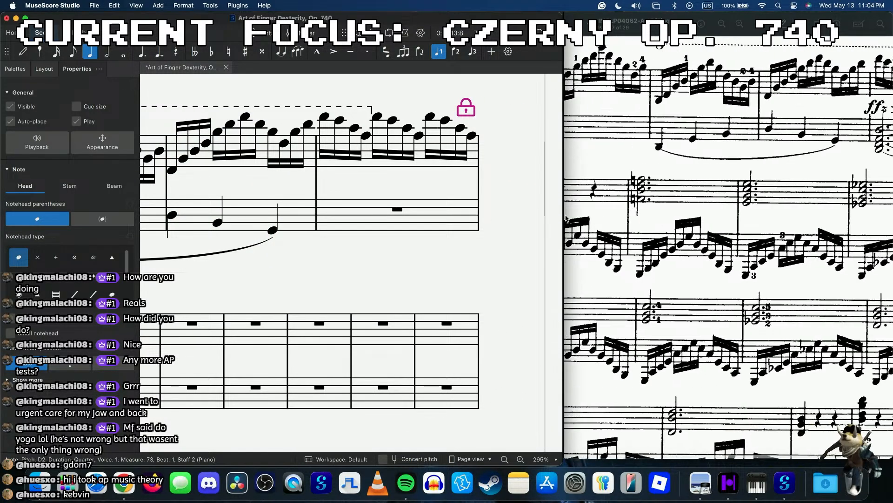
click(451, 209)
key(n)
key(7)
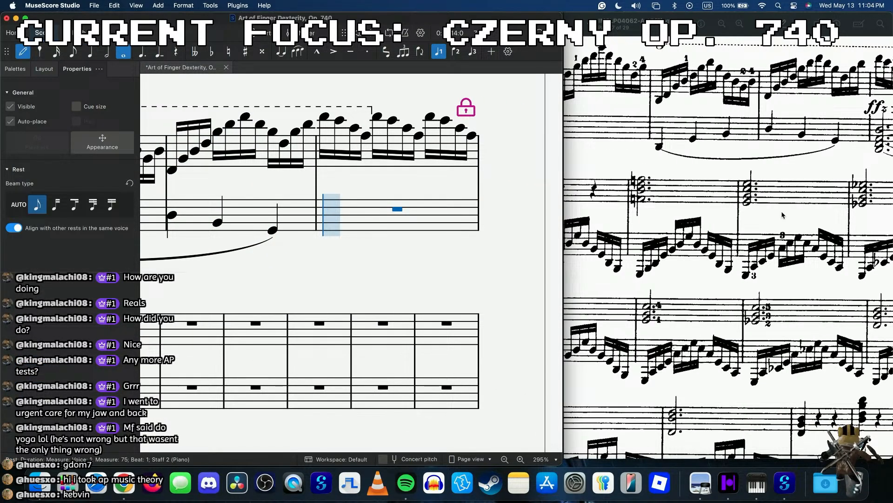
scroll(783, 215, right, 3)
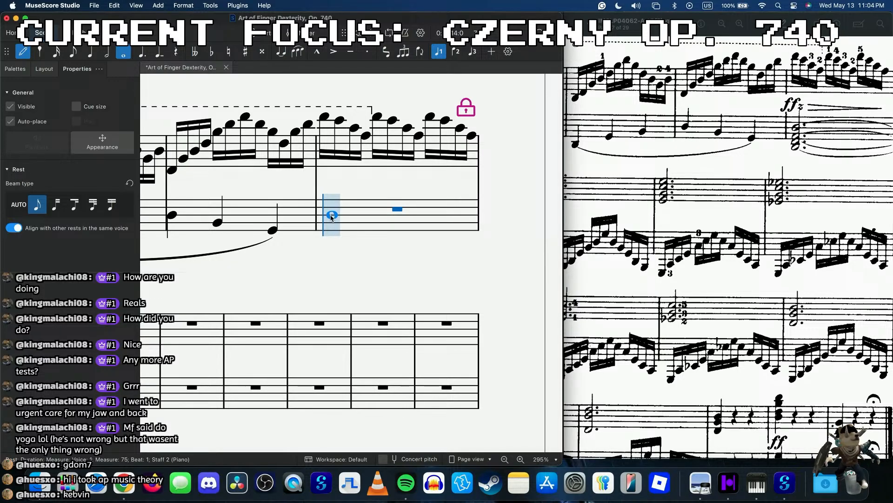
click(332, 217)
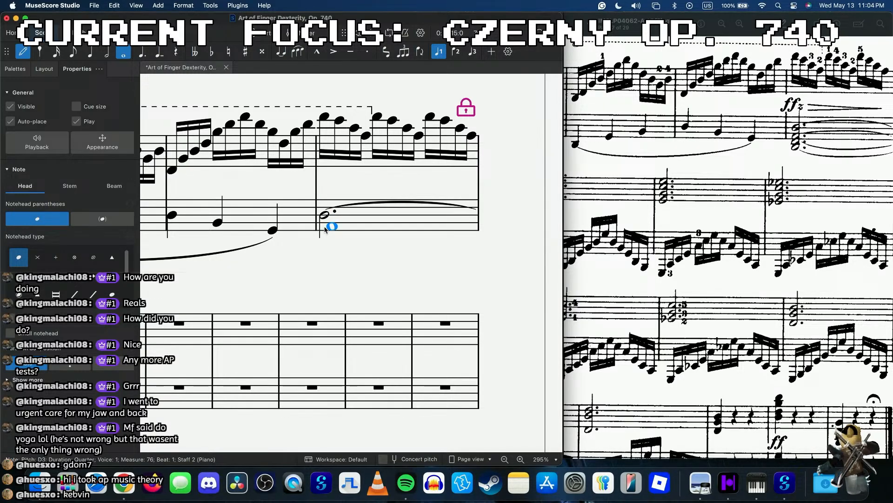
click(325, 228)
click(324, 235)
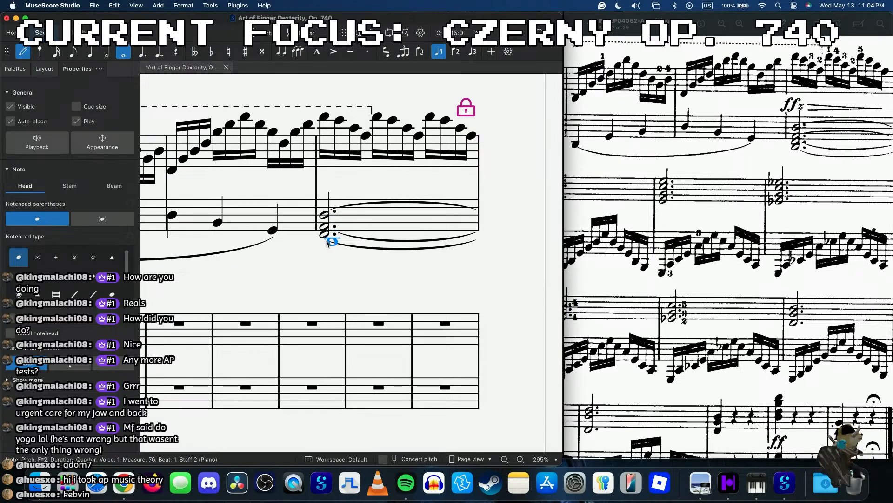
click(328, 242)
key(Escape)
scroll(372, 252, left, 5)
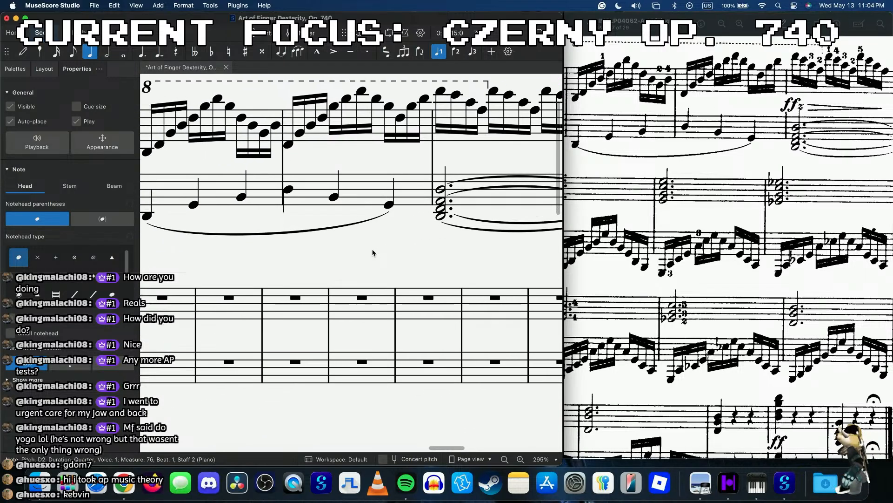
- Enter quarter-note octaves of D3 and D2 on beats 2 and 3 of measure 76's bass staff
scroll(373, 252, left, 5)
scroll(725, 206, down, 5)
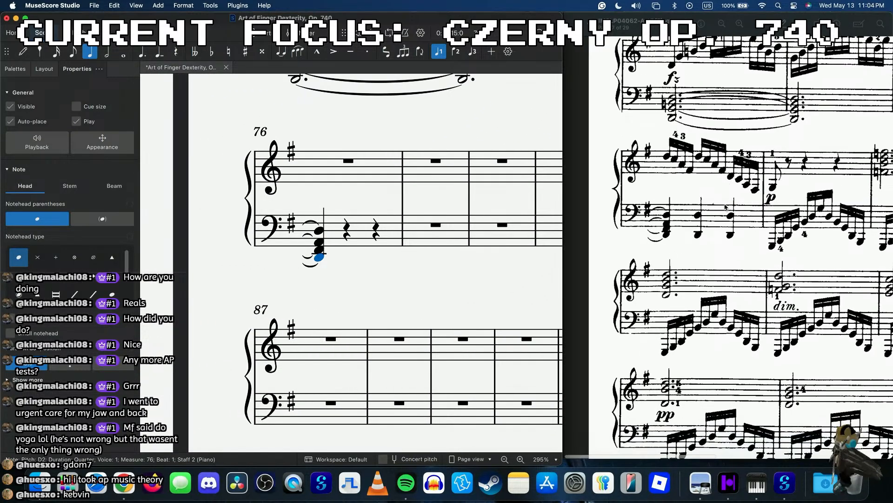
click(350, 236)
key(n)
click(348, 234)
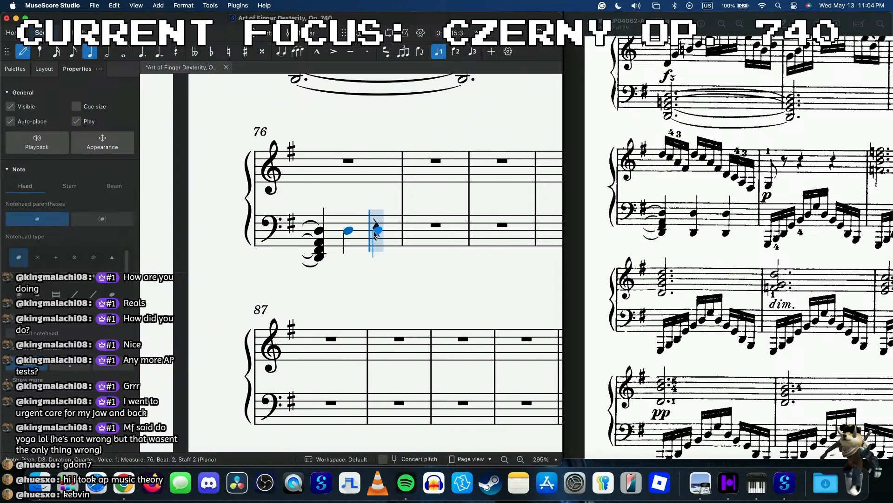
click(378, 230)
click(341, 261)
click(377, 256)
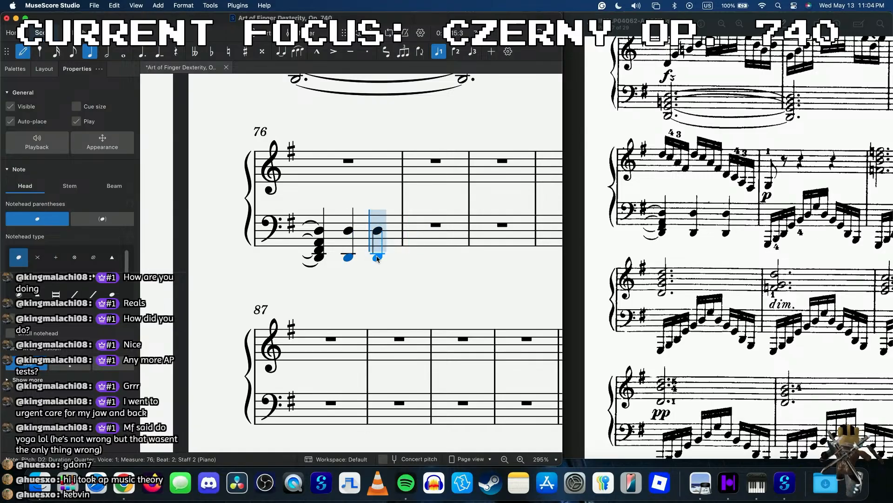
key(Escape)
- Play back measure 76 from its first bass chord to check the entered octaves
click(323, 234)
key(space)
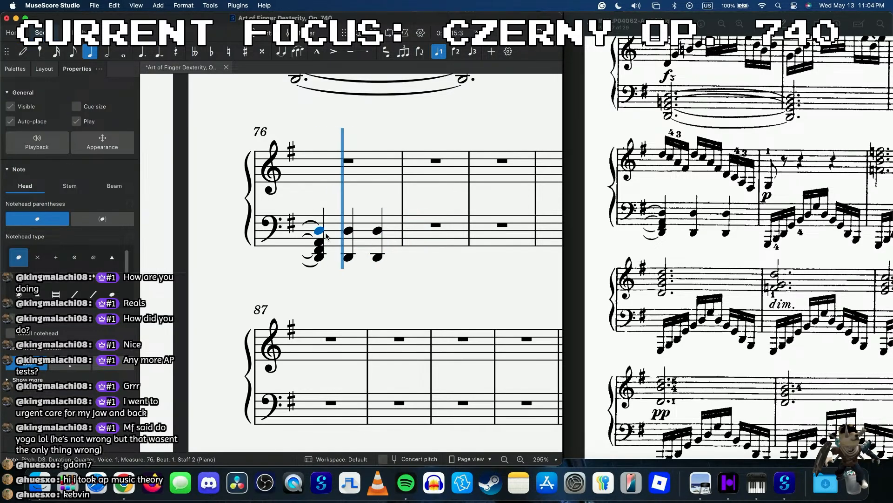
key(space)
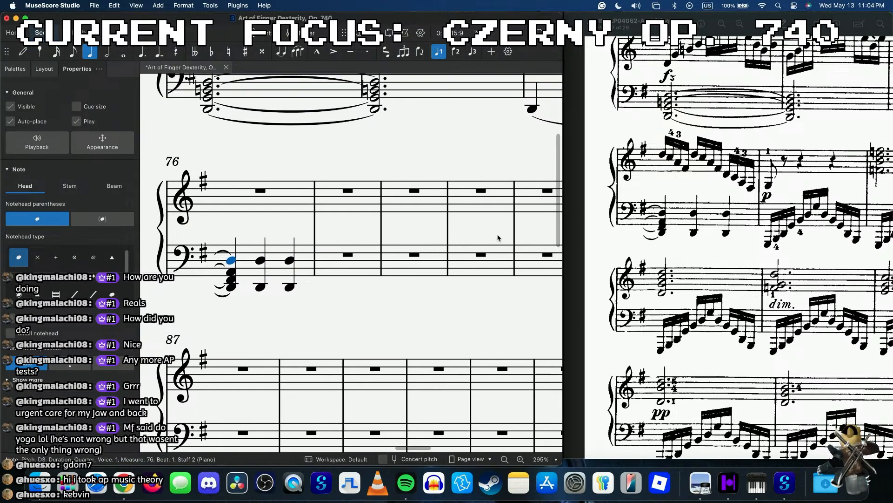
- Enter the sixteenth notes D5, C5, A4 and F#4 on beat 1 of measure 76's treble staff
click(285, 193)
key(n)
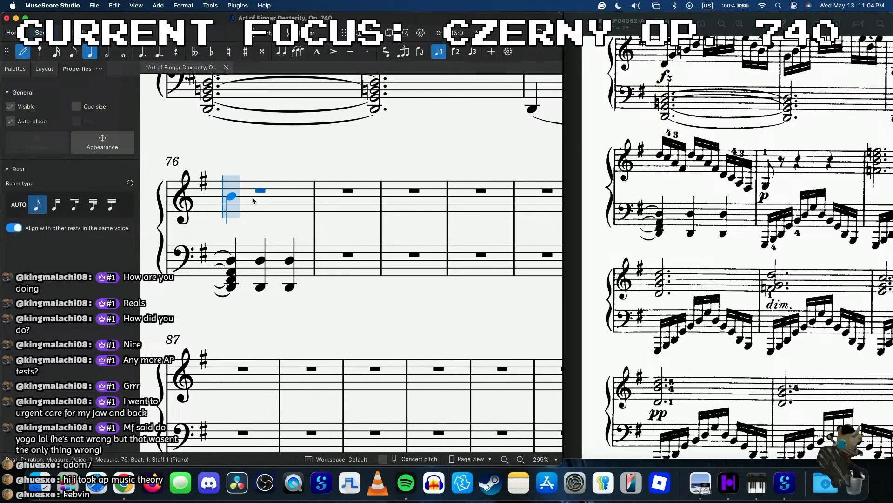
key(3)
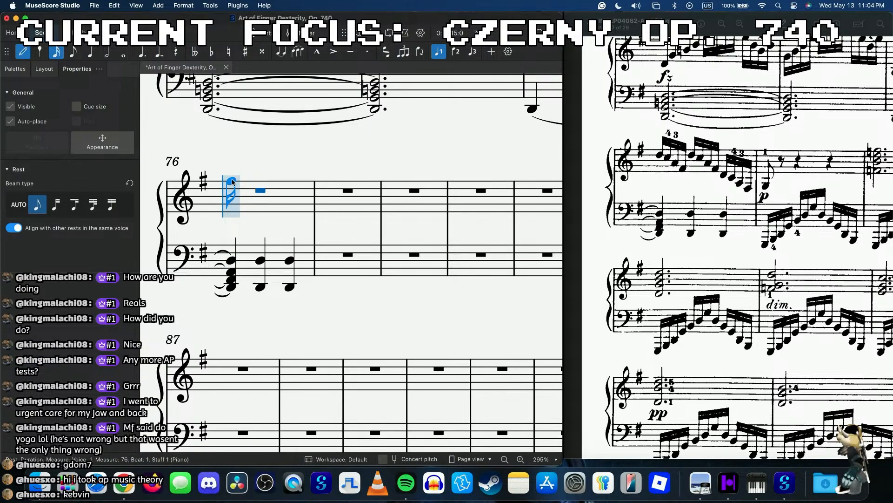
click(234, 191)
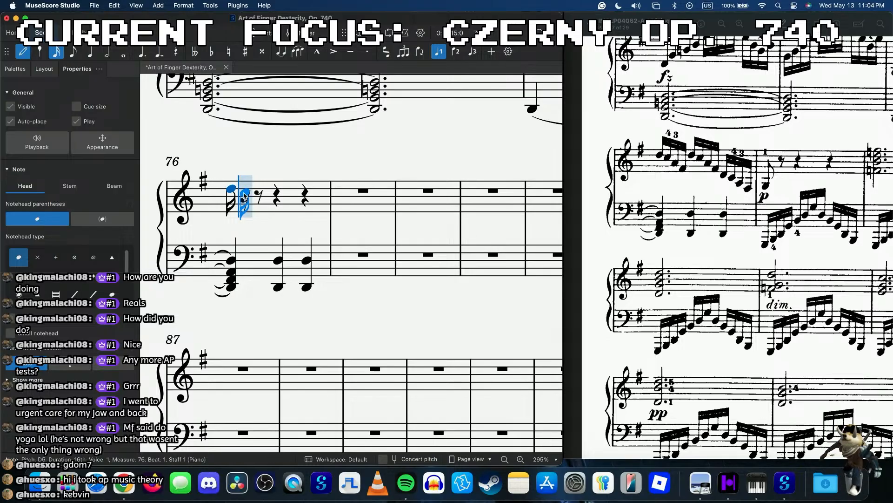
click(245, 194)
click(258, 202)
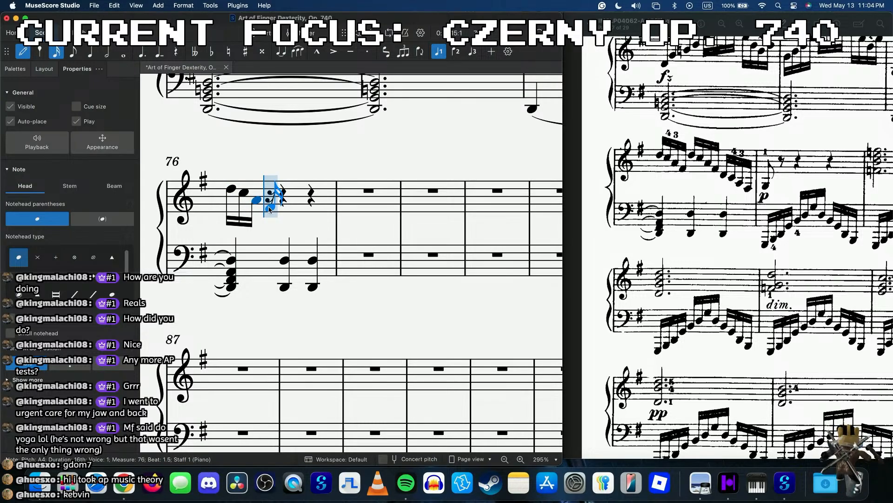
click(269, 209)
key(Escape)
- Copy the treble sixteenth group to beats 2 and 3 of measure 76, lower the last copy an octave, and play the measure back
shift+click(270, 208)
key(ctrl+c)
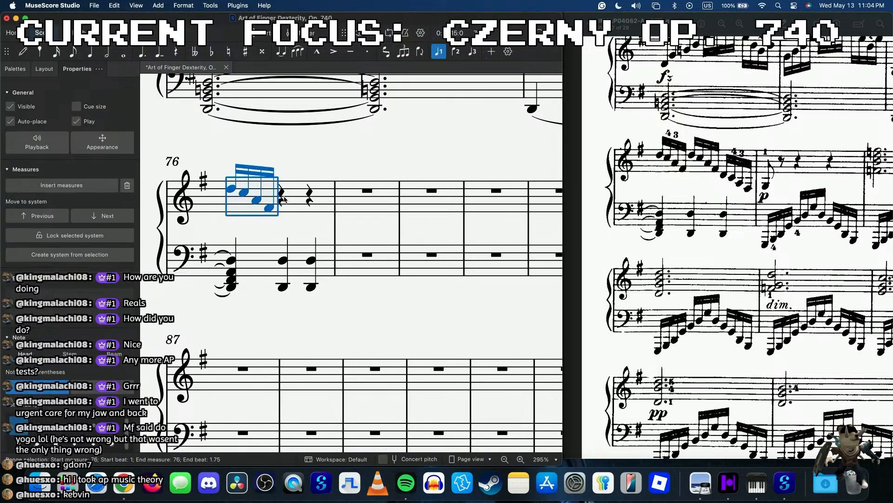
click(283, 198)
key(ctrl+v)
click(332, 194)
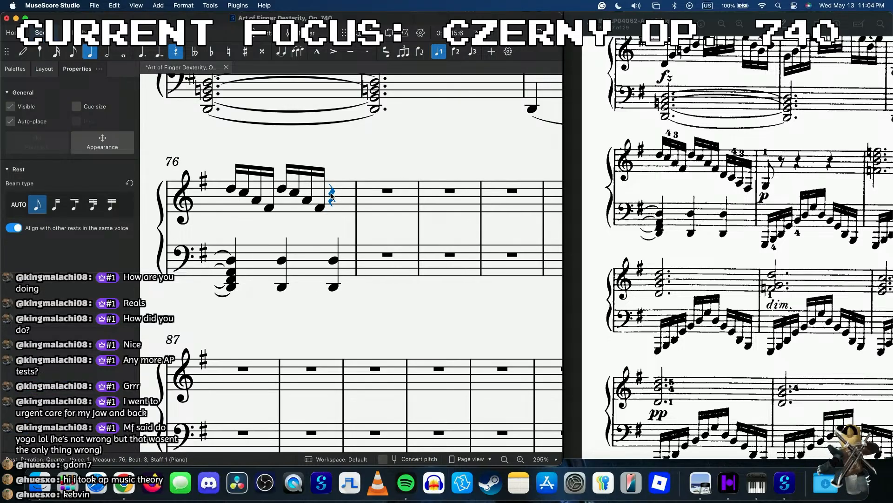
key(ctrl+v)
key(ctrl+Down)
click(234, 189)
key(space)
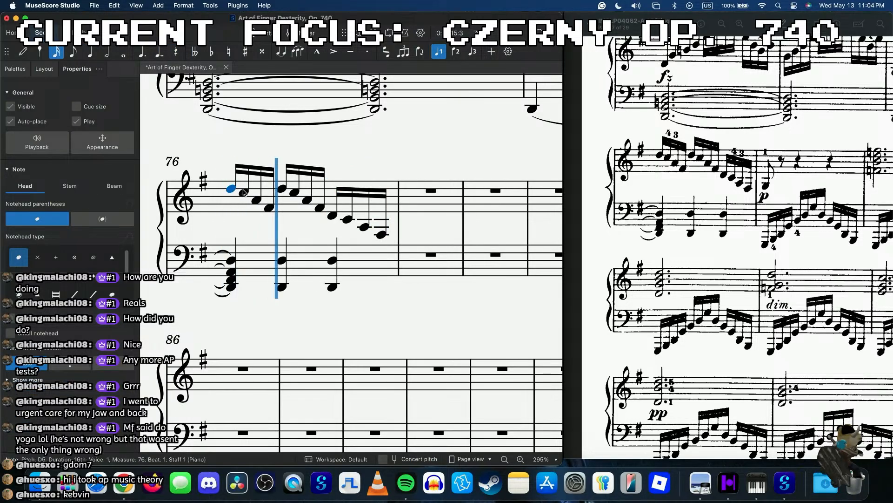
- Enter an eighth-note G3 on beat 1 of measure 77's treble staff and mark it with a p dynamic
scroll(319, 249, right, 2)
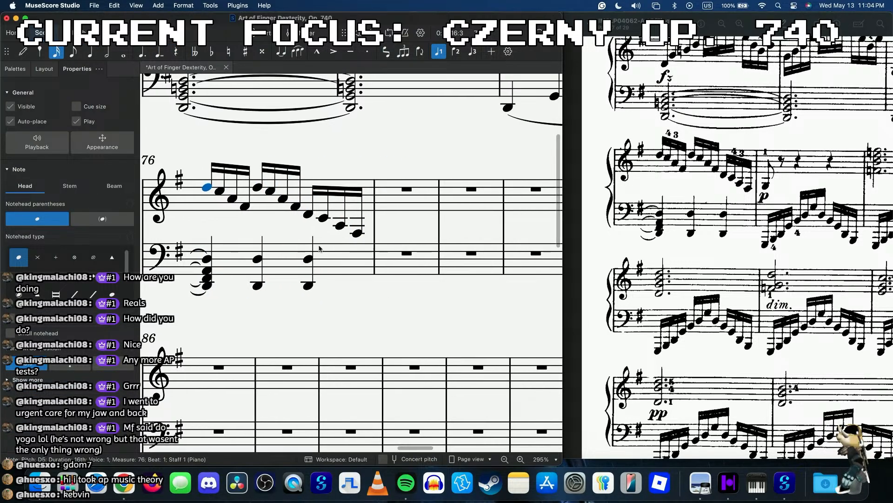
click(374, 205)
key(4)
key(n)
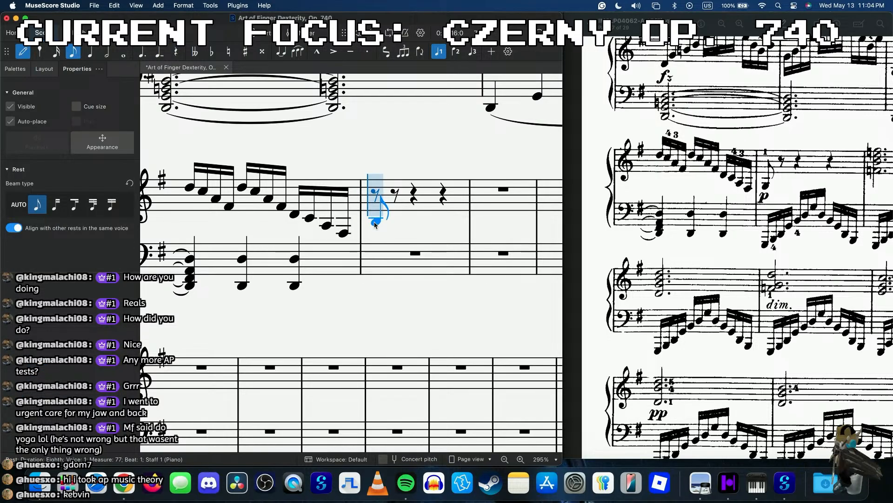
click(376, 229)
key(Escape)
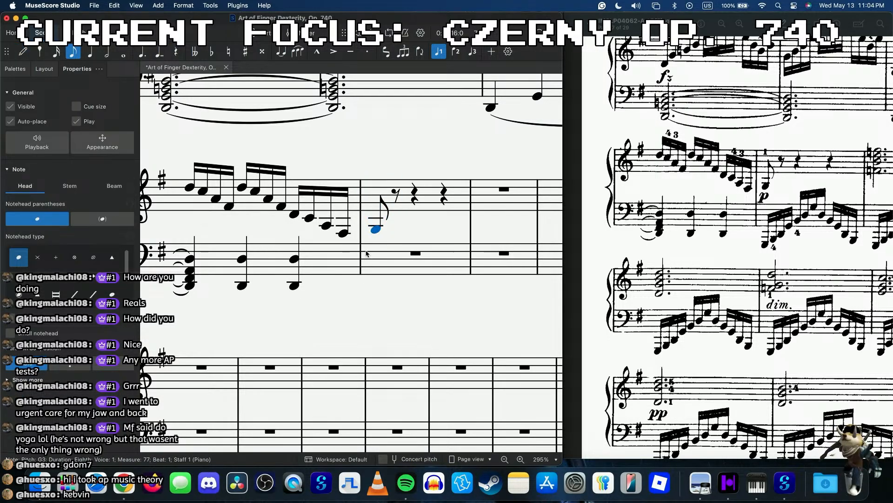
scroll(366, 253, right, 2)
click(15, 68)
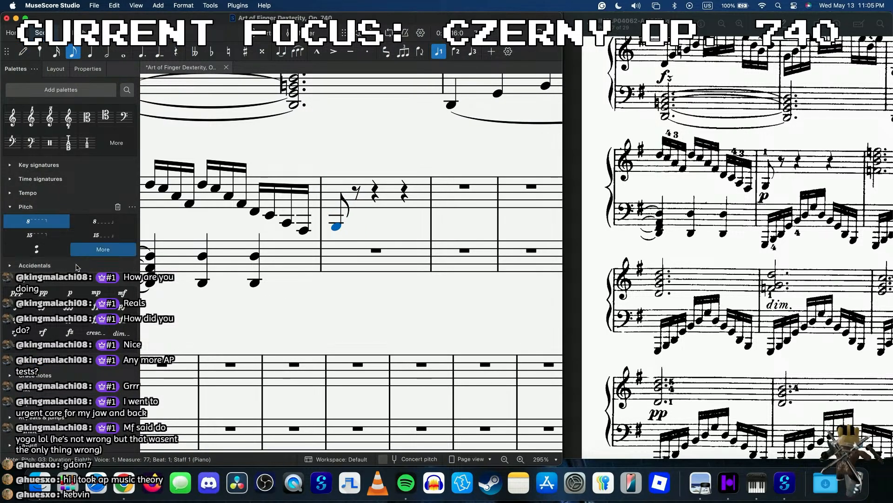
click(70, 292)
- Add an sfz dynamic to the first treble note of measure 71 and edit its text to fz
scroll(305, 274, up, 5)
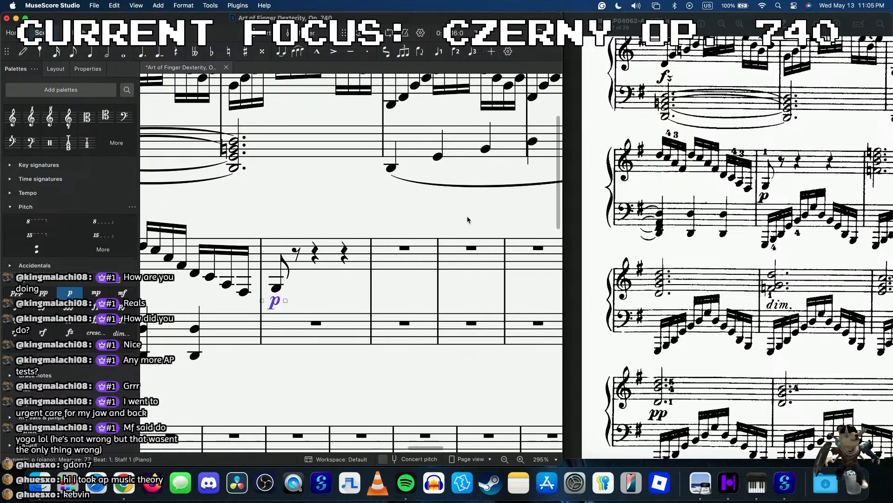
key(ctrl+Left)
key(ctrl+Left)
key(ctrl+Left)
key(ctrl+Left)
key(ctrl+Left)
key(ctrl+Left)
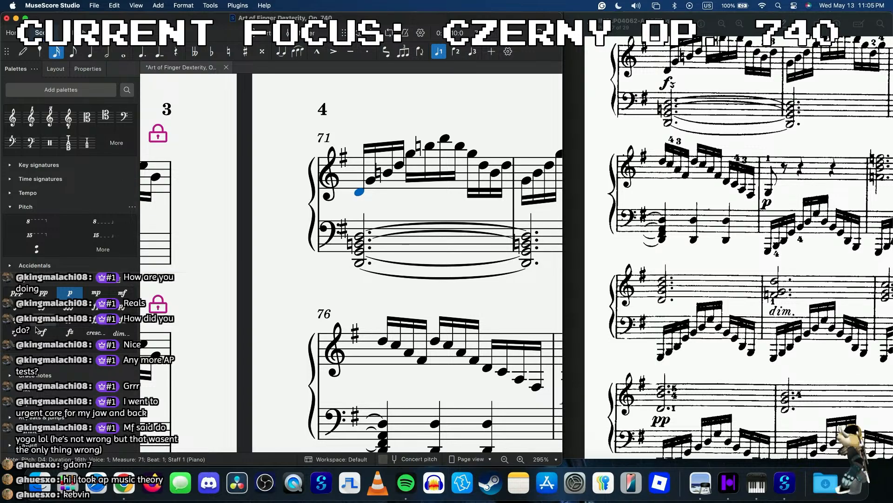
click(49, 331)
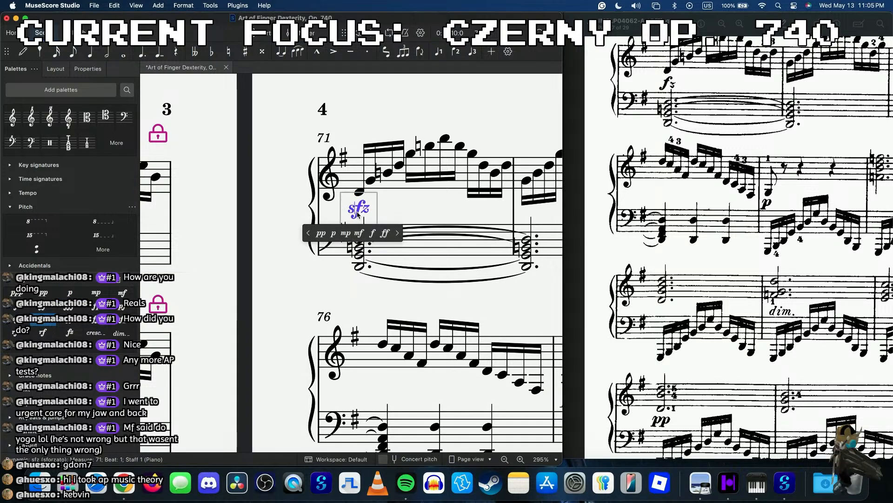
click(359, 191)
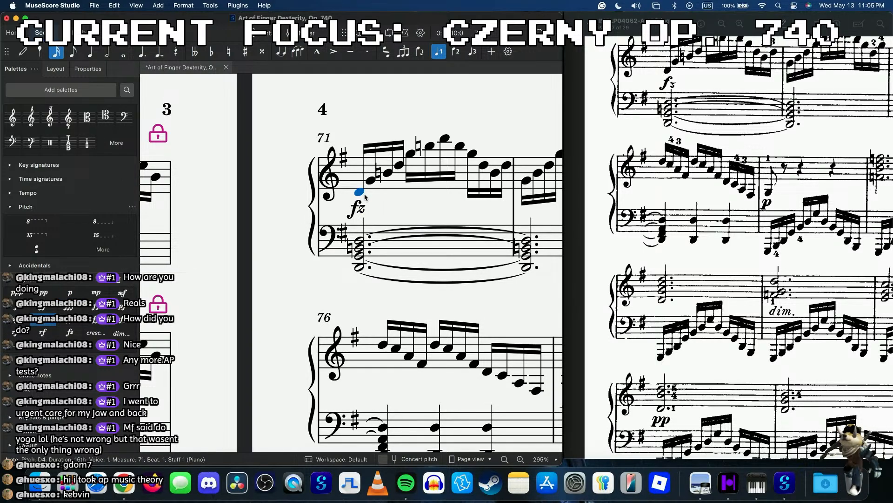
- Play back the score from the first treble note of measure 71 to check the passage
key(space)
scroll(368, 205, down, 3)
scroll(373, 214, left, 10)
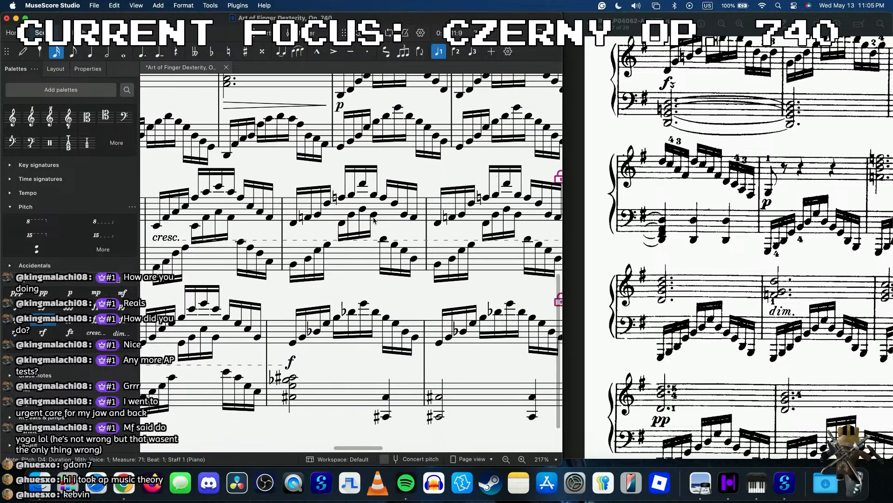
scroll(326, 261, right, 10)
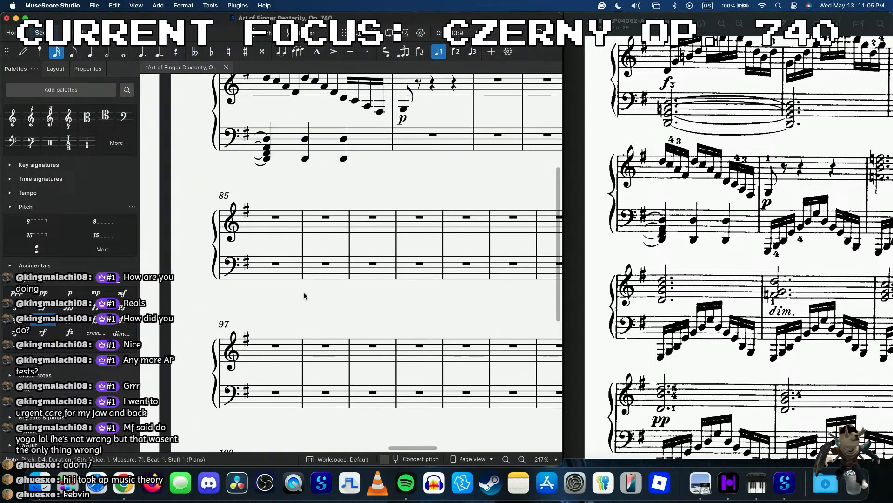
- Add an sffz dynamic to the first treble note of measure 75 and edit its text to ffz
scroll(776, 186, down, 5)
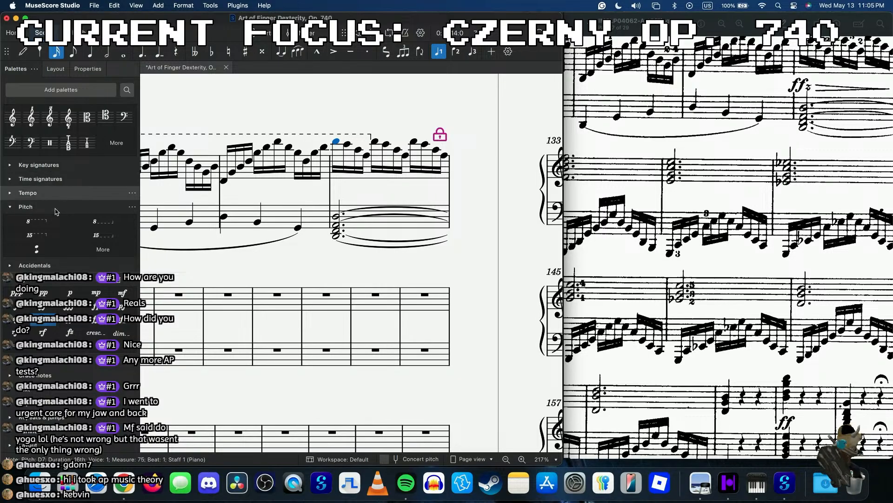
click(76, 324)
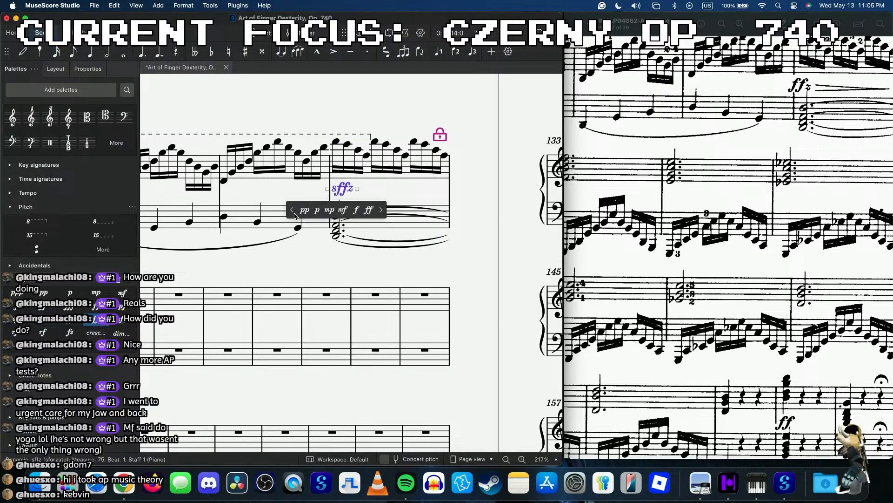
key(super+z)
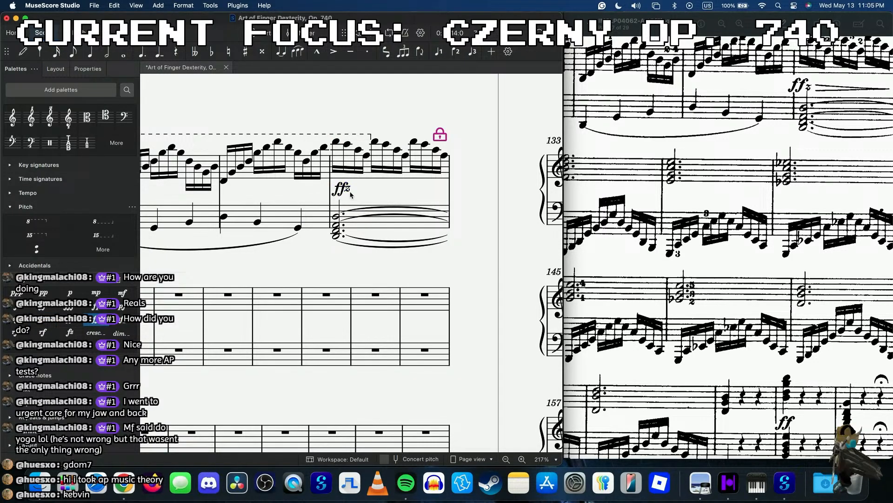
click(347, 186)
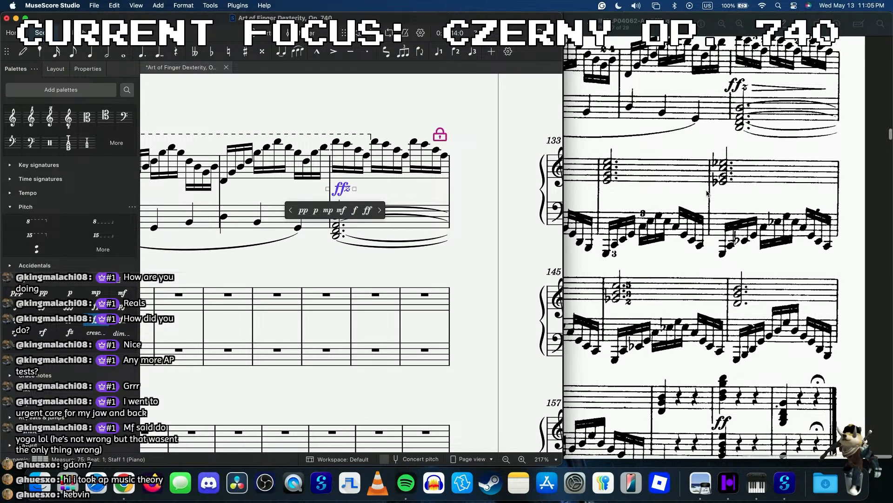
scroll(545, 226, left, 2)
scroll(544, 227, left, 3)
scroll(544, 226, down, 1)
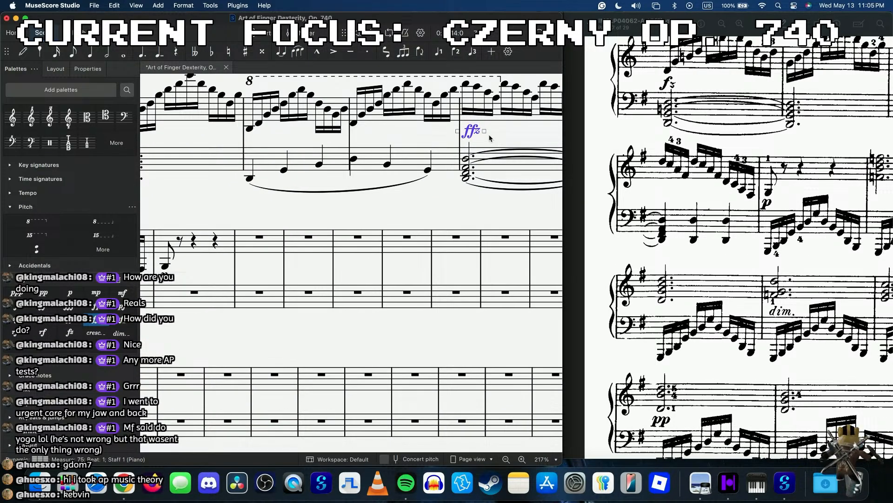
scroll(491, 141, right, 2)
key(shift+comma)
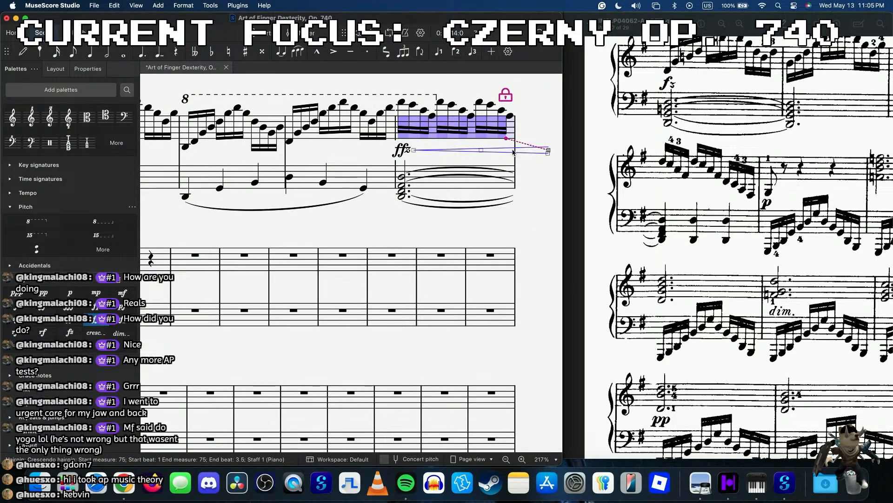
click(484, 150)
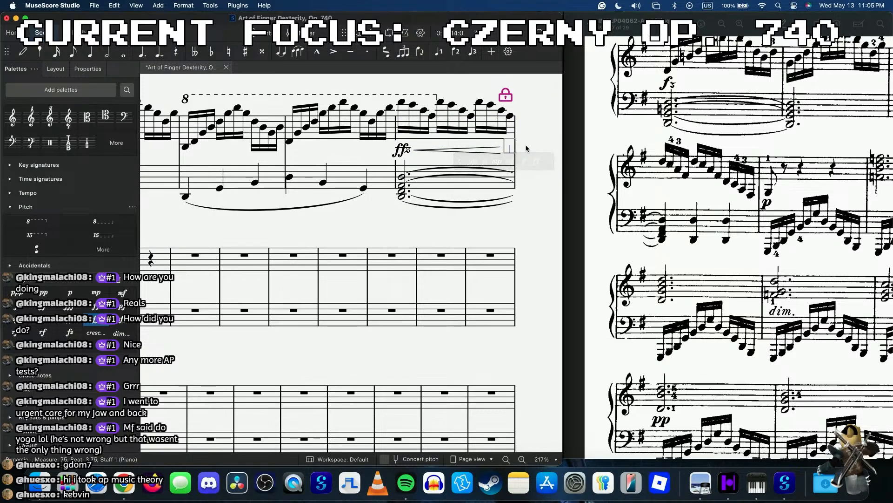
drag(518, 150, 477, 149)
key(Delete)
- Add a diminuendo hairpin spanning all the treble sixteenth notes of measure 75
shift+click(511, 118)
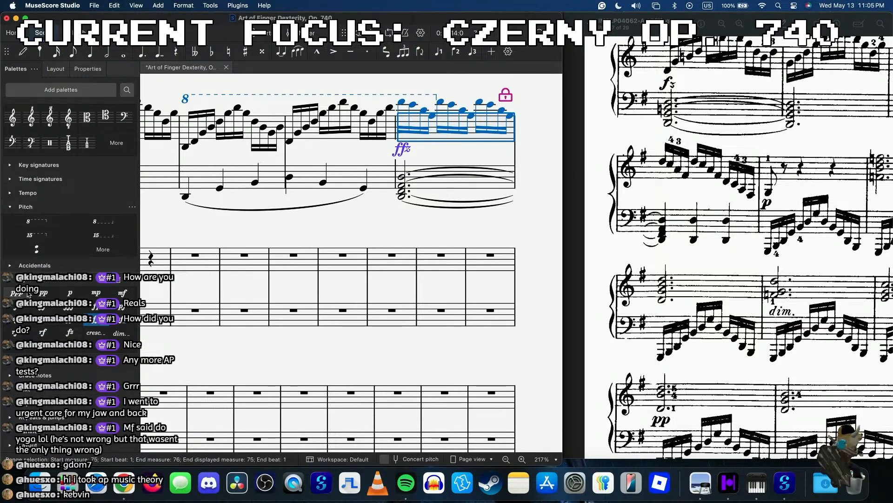
key(shift+period)
scroll(290, 276, up, 3)
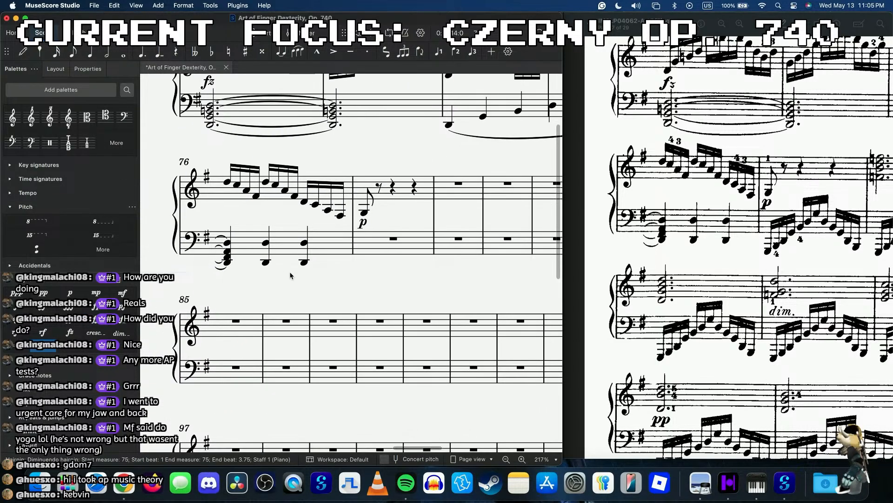
click(258, 234)
click(228, 183)
scroll(480, 177, up, 3)
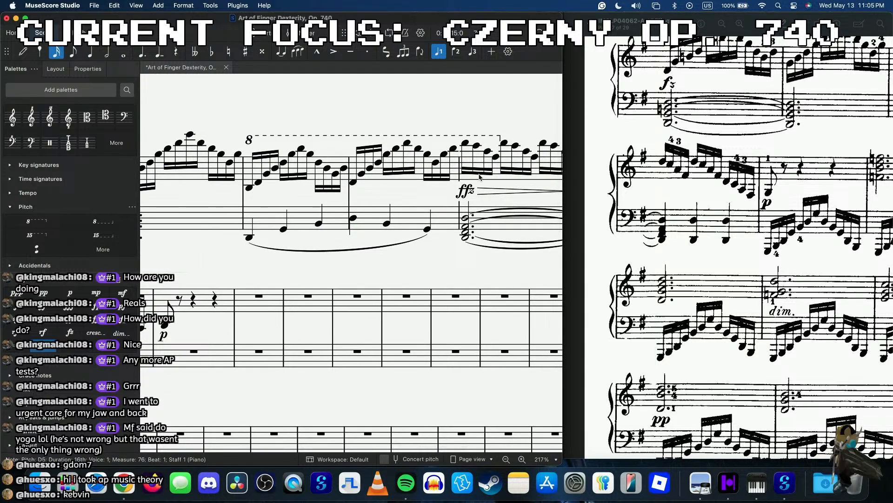
click(465, 191)
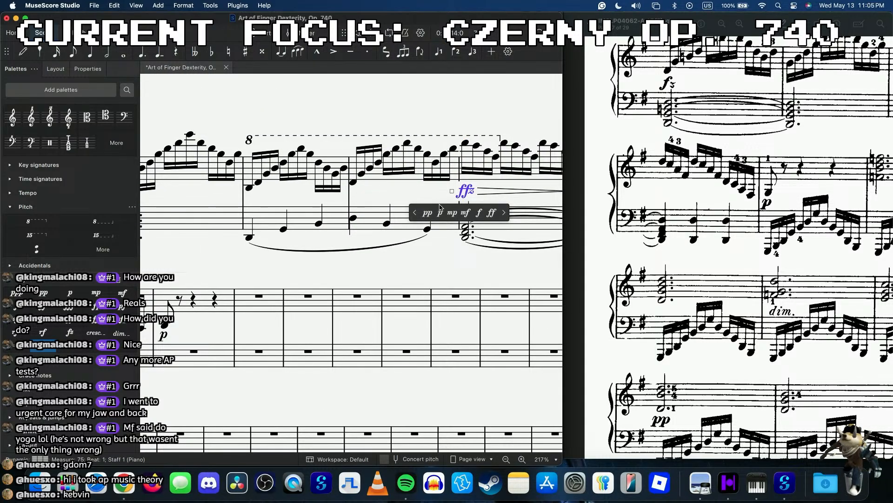
scroll(456, 176, down, 5)
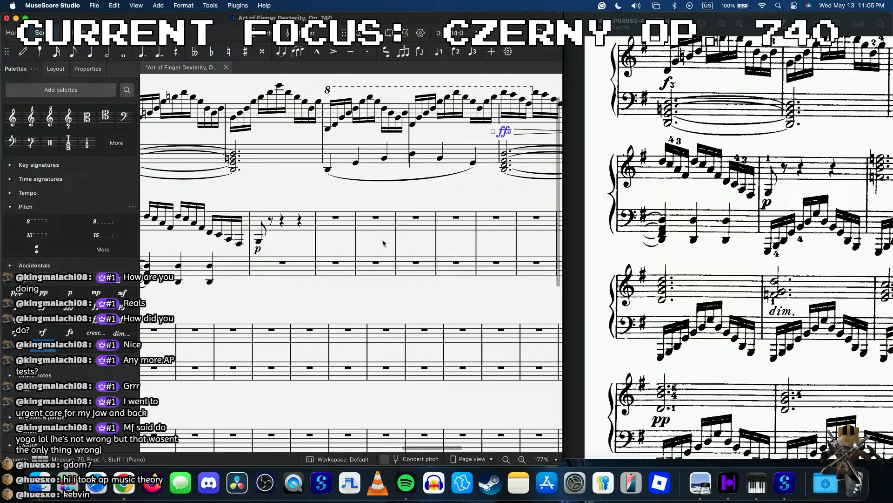
scroll(459, 179, up, 2)
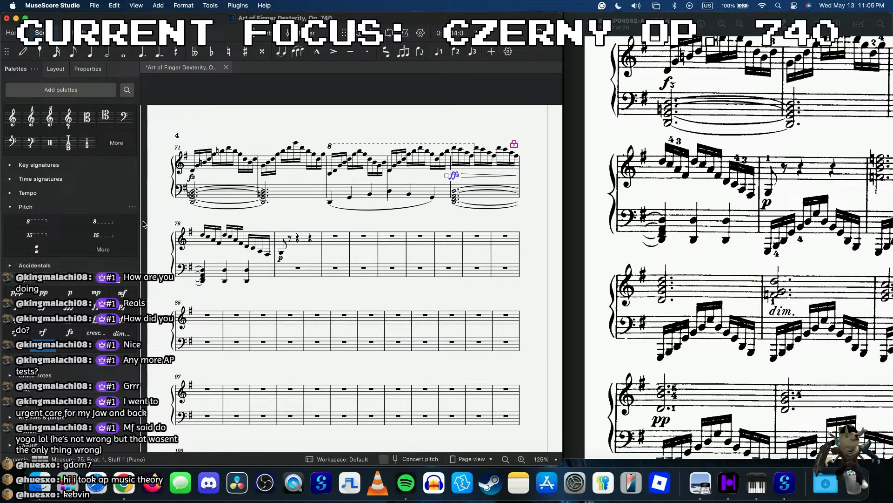
- Try to extend the diminuendo hairpin from measure 75 toward the p dynamic in measure 77
key(alt+Right)
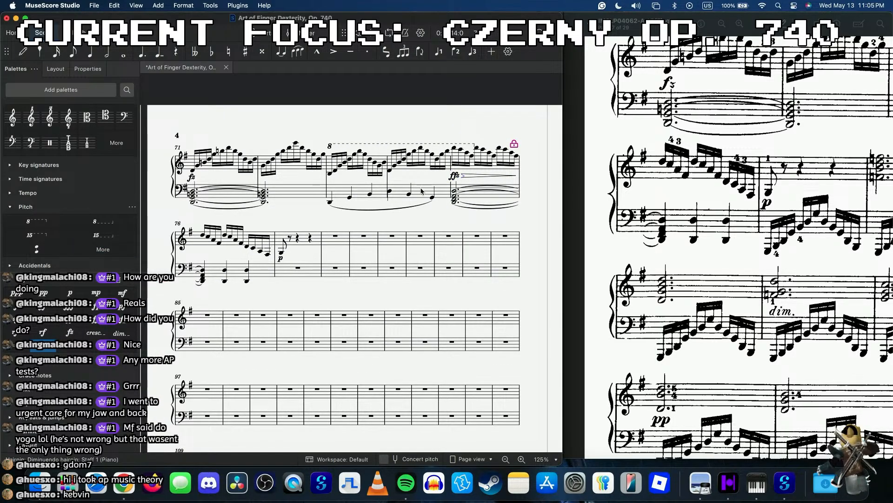
scroll(422, 190, up, 2)
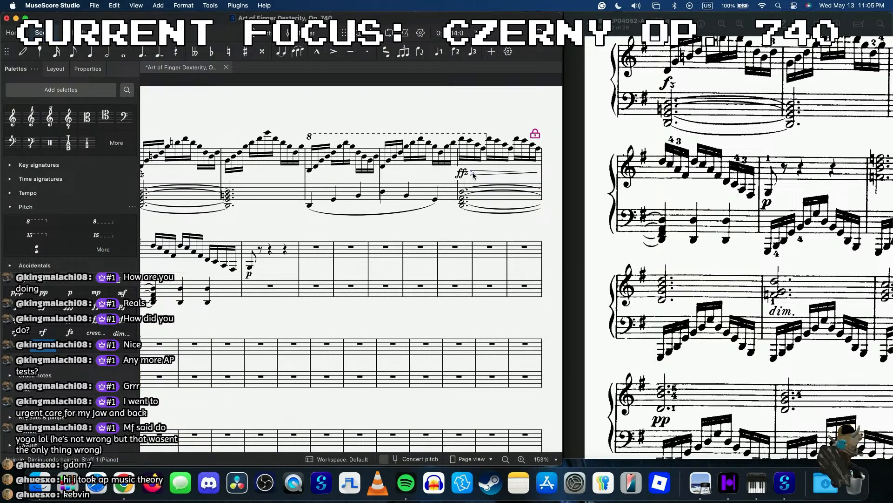
scroll(473, 175, up, 2)
key(Escape)
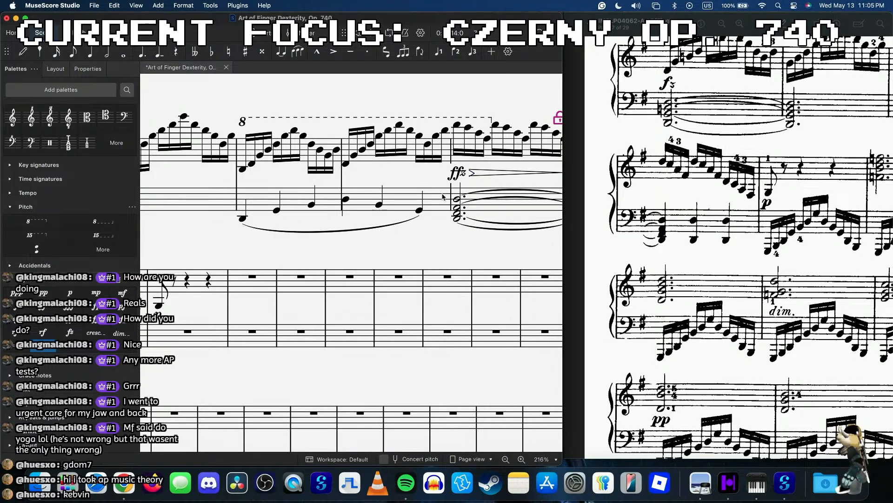
drag(472, 174, 201, 303)
key(ctrl+d)
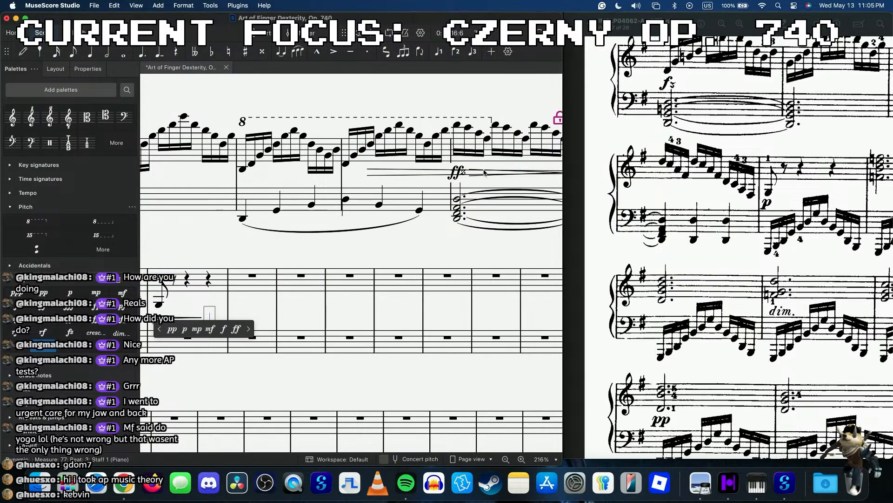
key(ctrl+z)
key(ctrl+z)
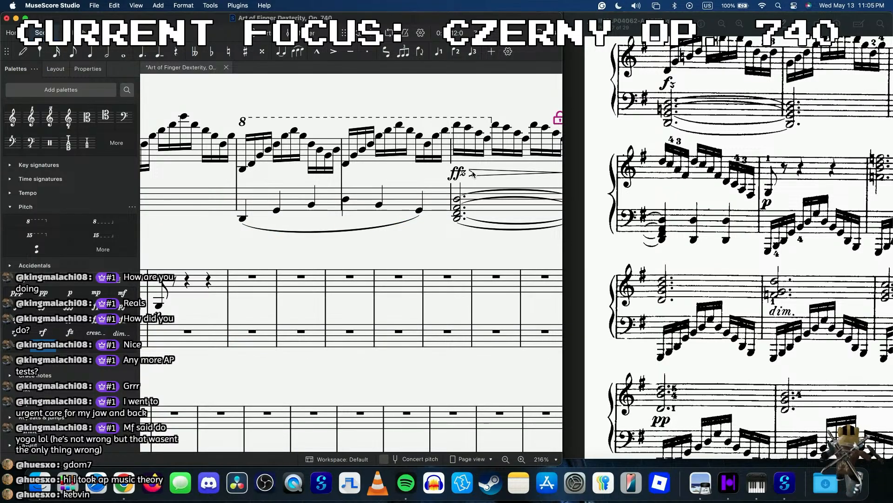
- Add a diminuendo hairpin running from measure 75 through the end of measure 76, and pull its end slightly back before the p
drag(475, 174, 155, 295)
scroll(286, 306, left, 10)
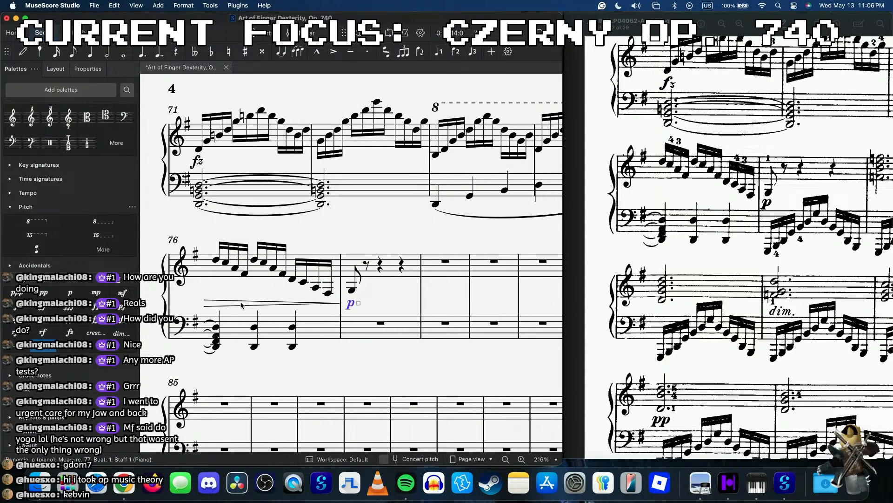
key(Escape)
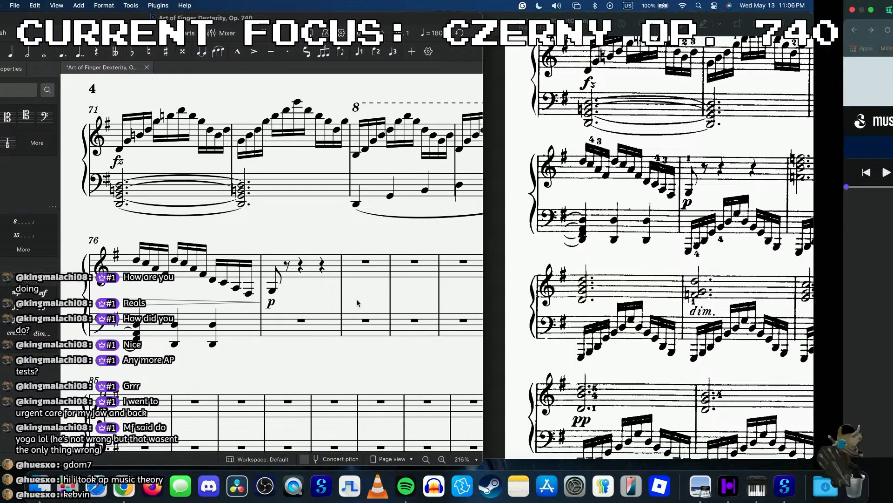
click(290, 304)
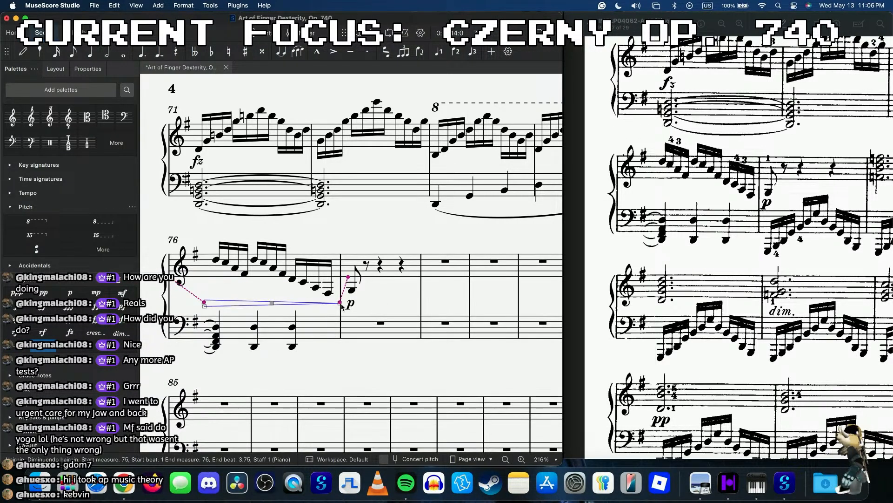
drag(341, 304, 335, 305)
click(339, 305)
click(337, 305)
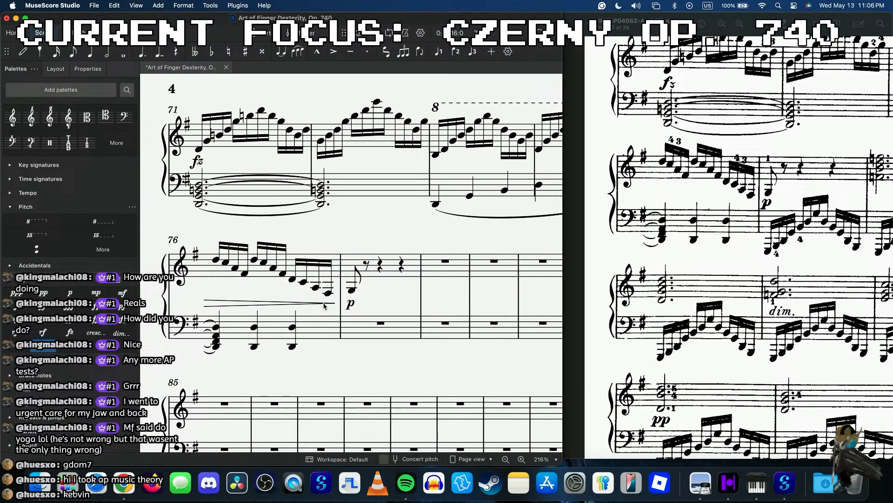
- Inspect the properties of the shorter overlapping hairpin in measure 75, and play back the score from the first treble note of measure 74
scroll(381, 129, right, 2)
key(super+alt+Up)
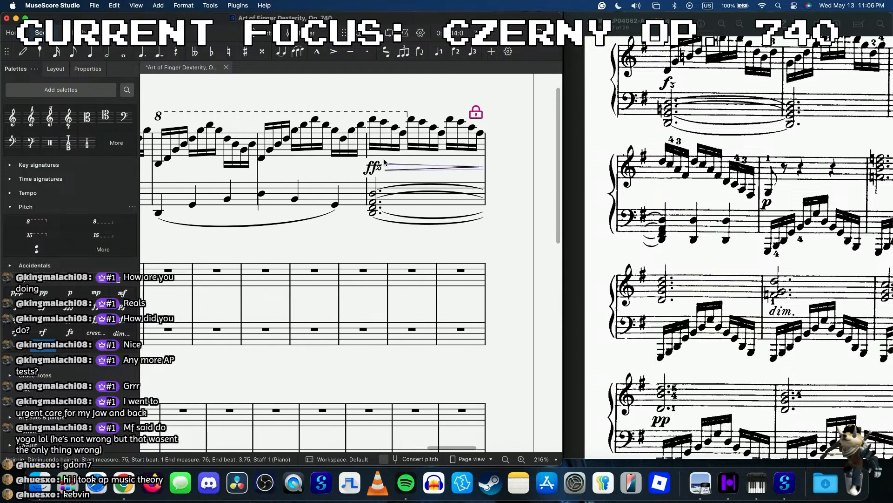
scroll(392, 168, up, 5)
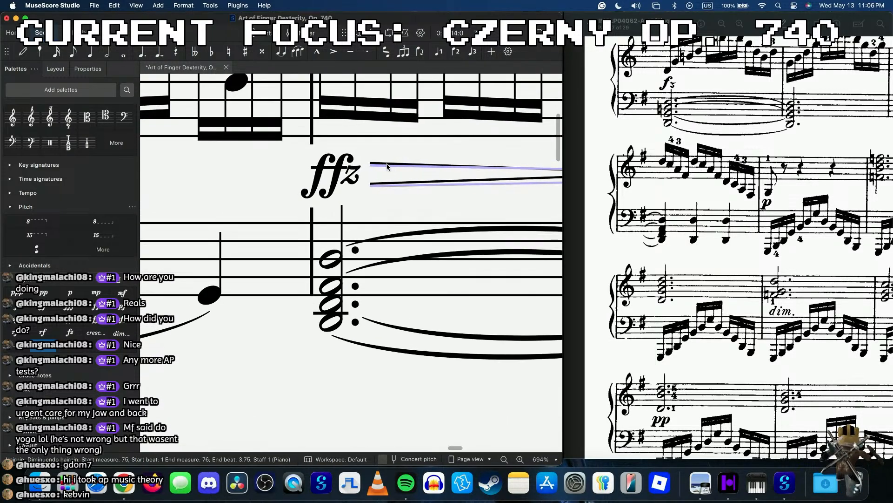
click(388, 166)
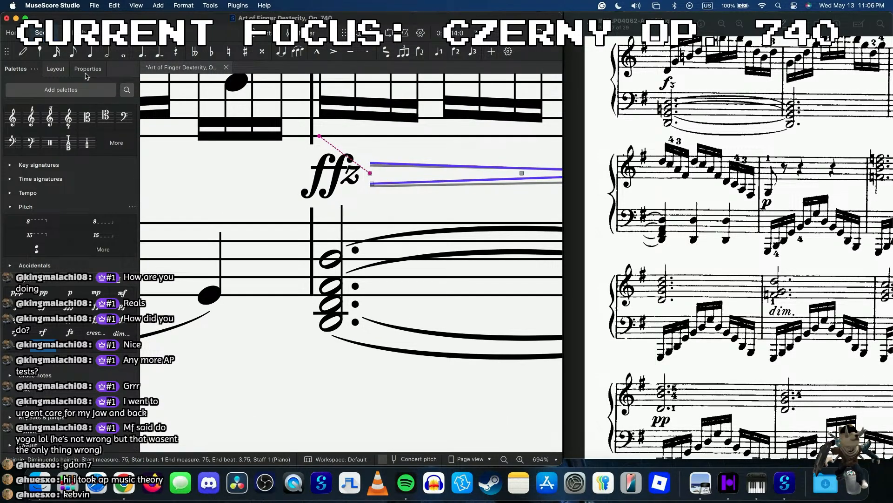
click(87, 69)
scroll(301, 172, down, 10)
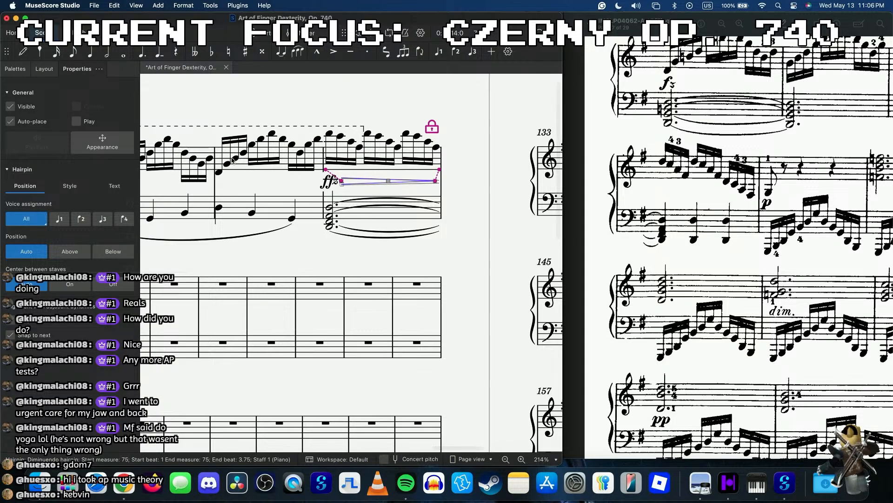
click(218, 172)
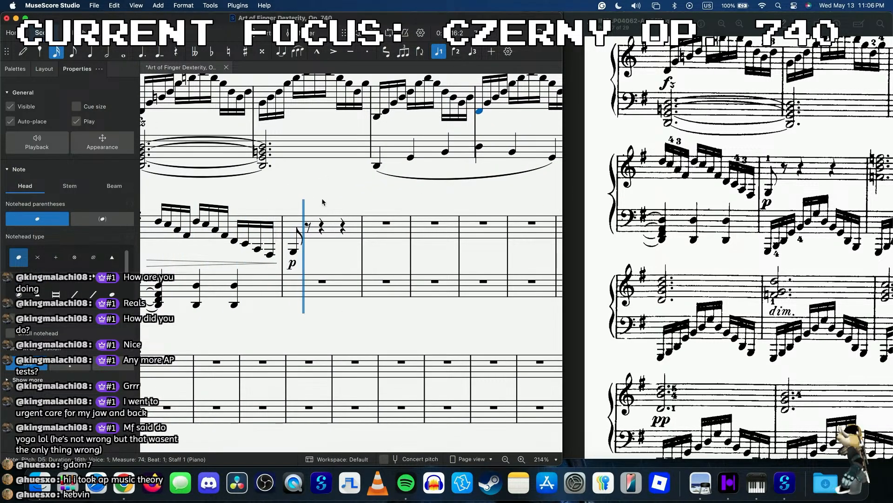
- Enter a 32nd-note G1 as the first bass note of measure 77
scroll(643, 228, right, 2)
scroll(644, 228, right, 8)
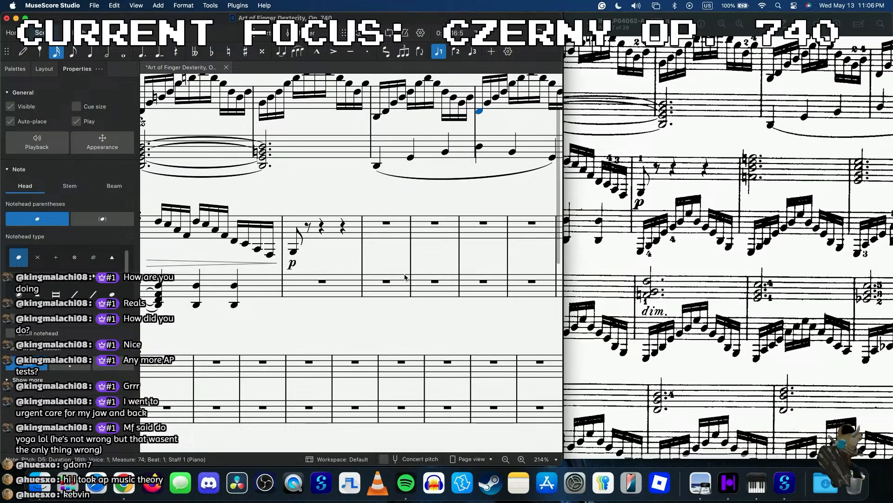
click(323, 291)
key(n)
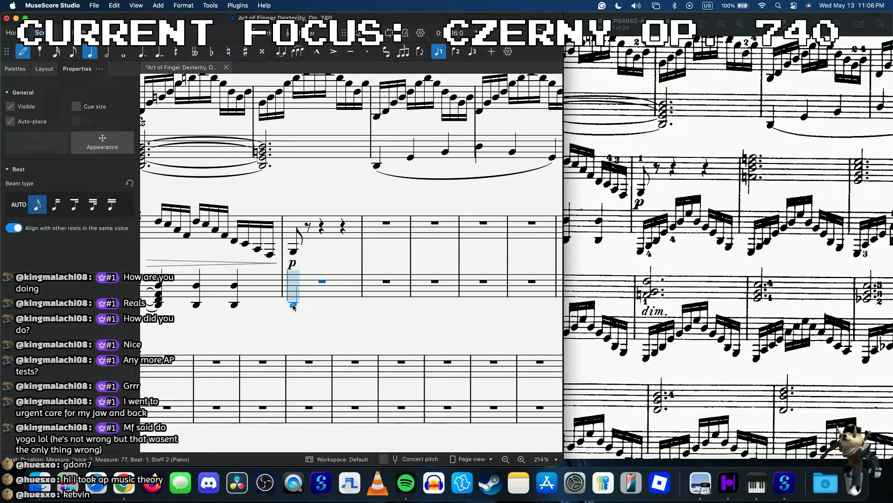
key(3)
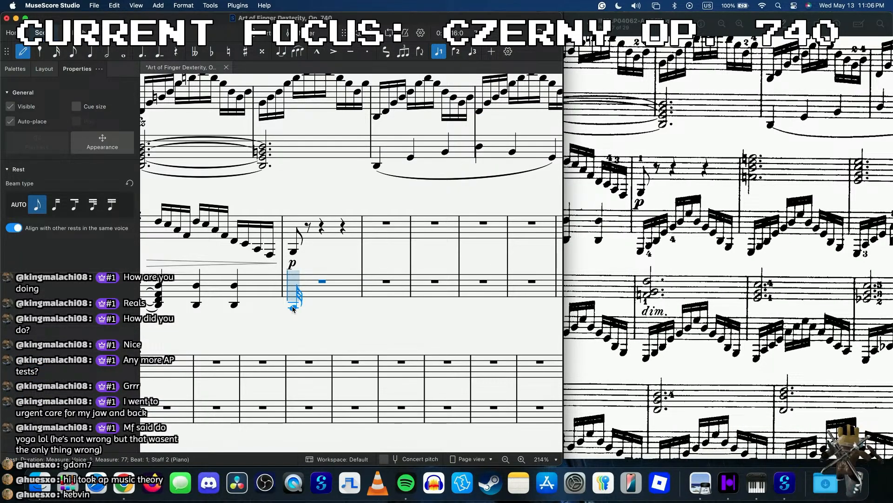
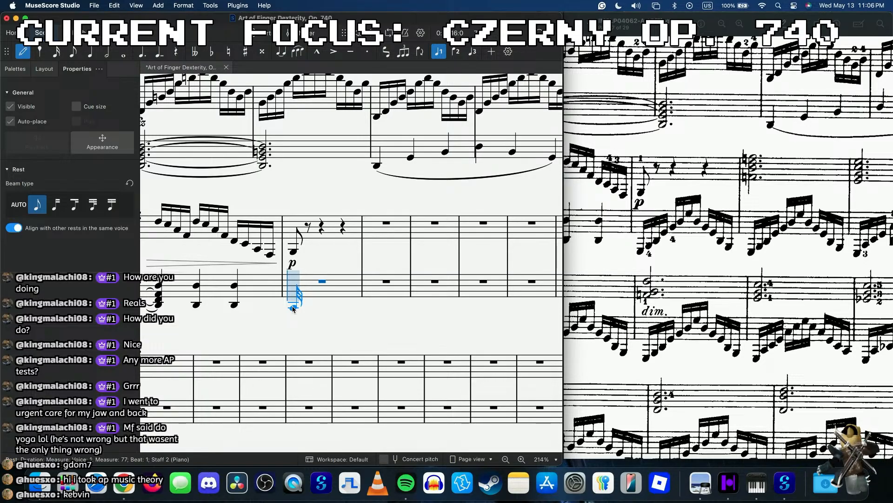
click(293, 319)
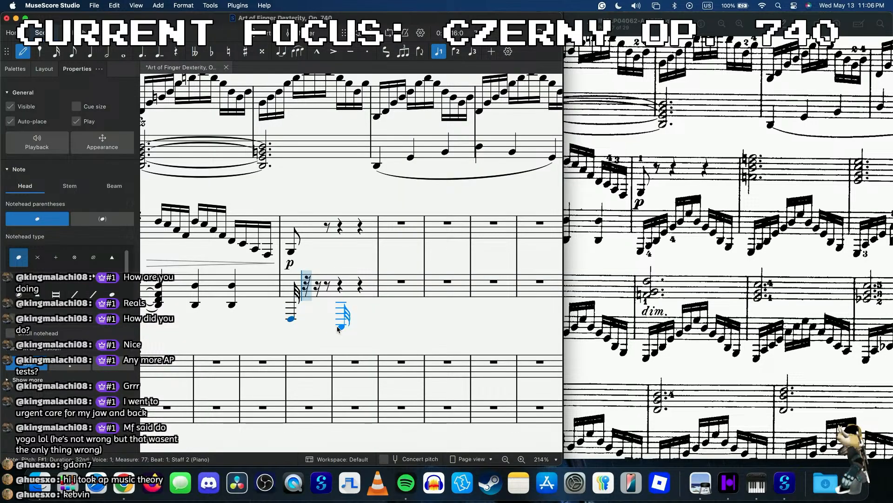
key(Up)
key(Escape)
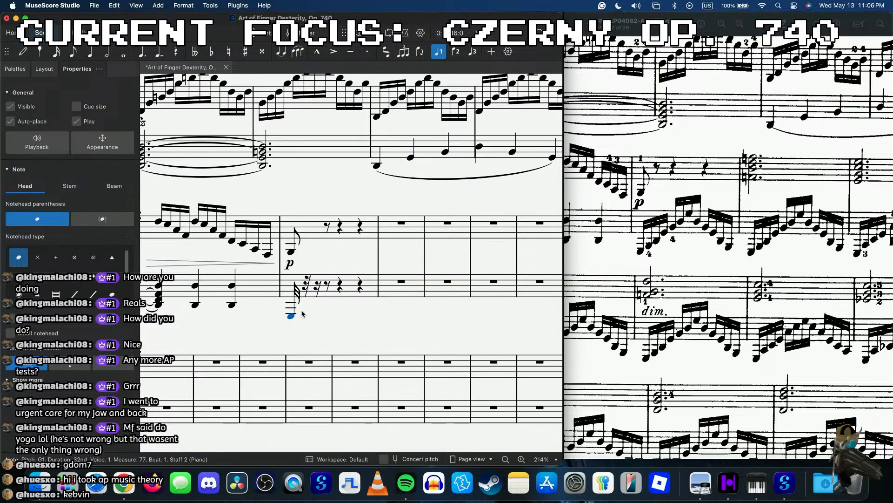
- Enter B1, D2, G2, B2 and D3 as 32nd notes after the first bass note of measure 77
key(n)
key(Right)
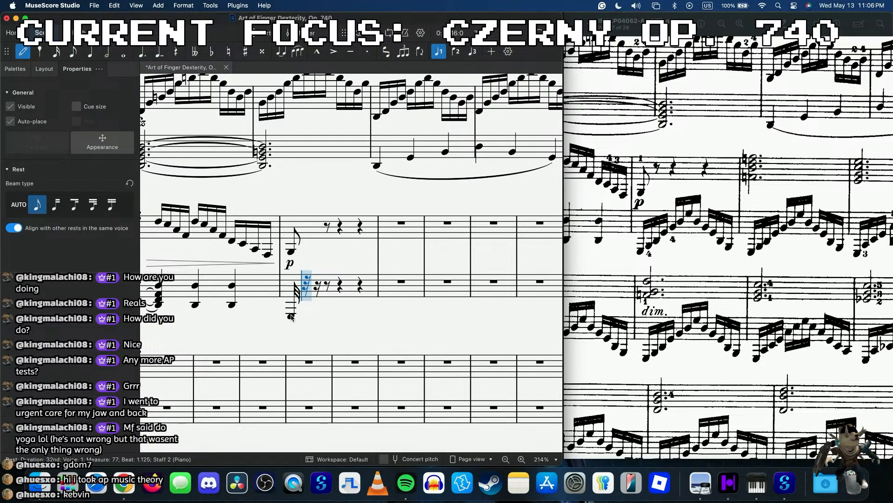
key(c)
key(e)
key(g)
key(b)
key(d)
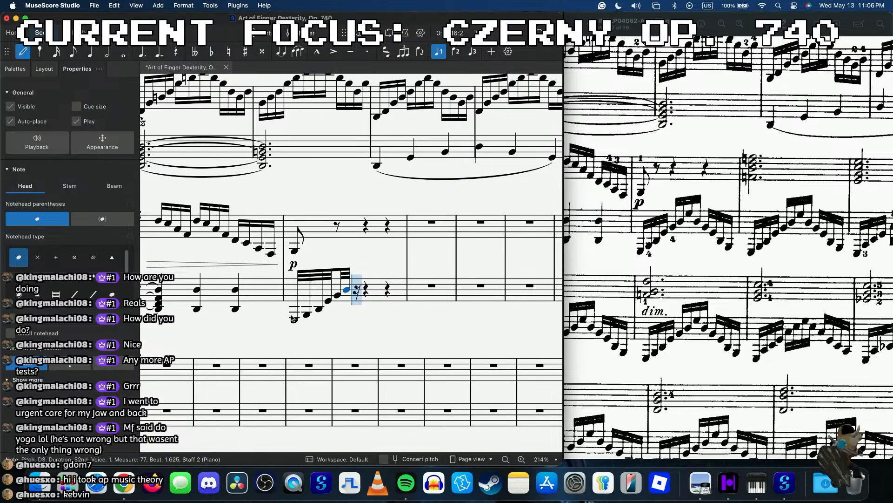
key(Escape)
- Change the first bass note of measure 77 to a sixteenth and follow it with sixteenths B1, D2, G2, B2 and D3
click(294, 317)
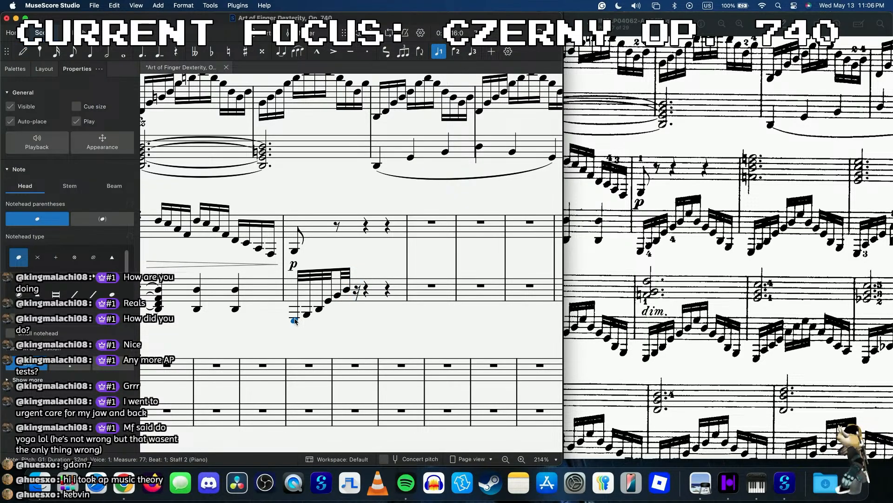
key(3)
click(305, 295)
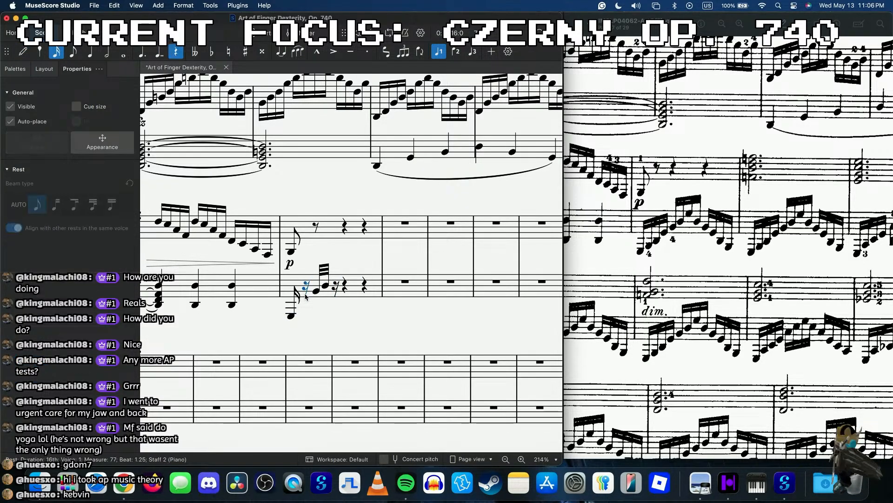
key(n)
key(b)
key(d)
key(g)
key(b)
key(d)
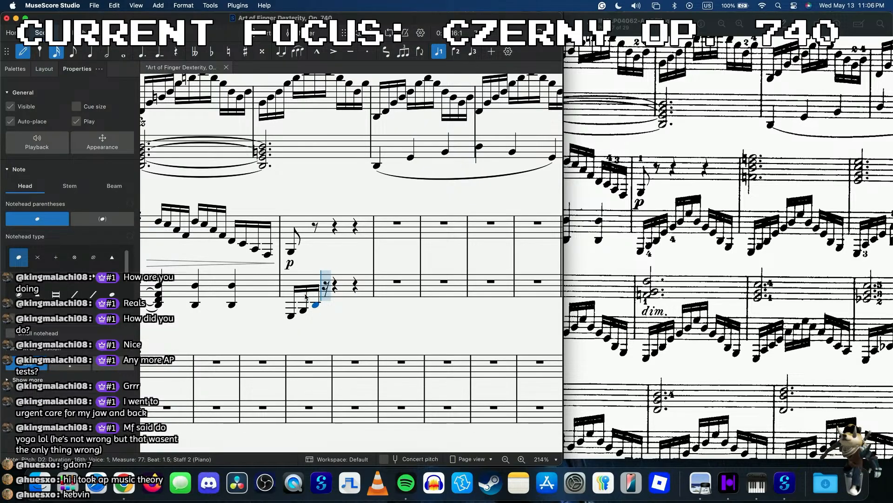
- Complete the bass of measure 77 with sixteenths G3, D3, B2, G2, D2 and B1, and repeat the whole bass measure in measure 78
key(g)
key(d)
key(b)
key(g)
key(d)
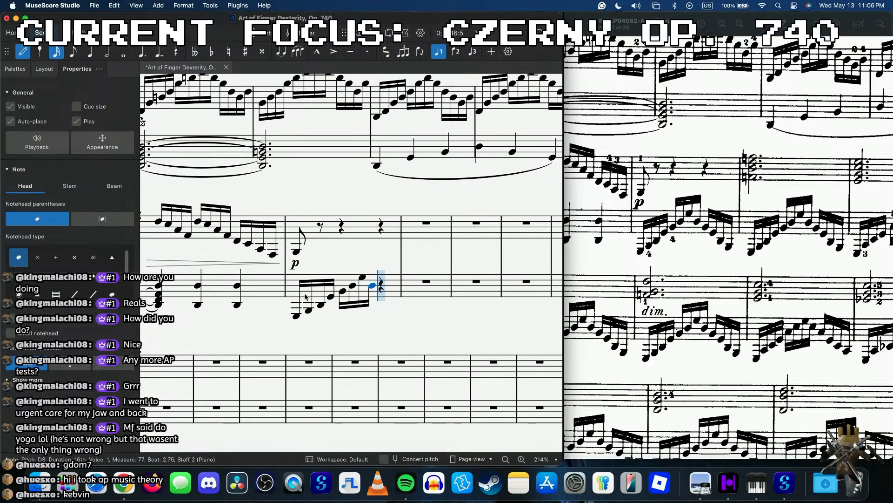
key(b)
key(Escape)
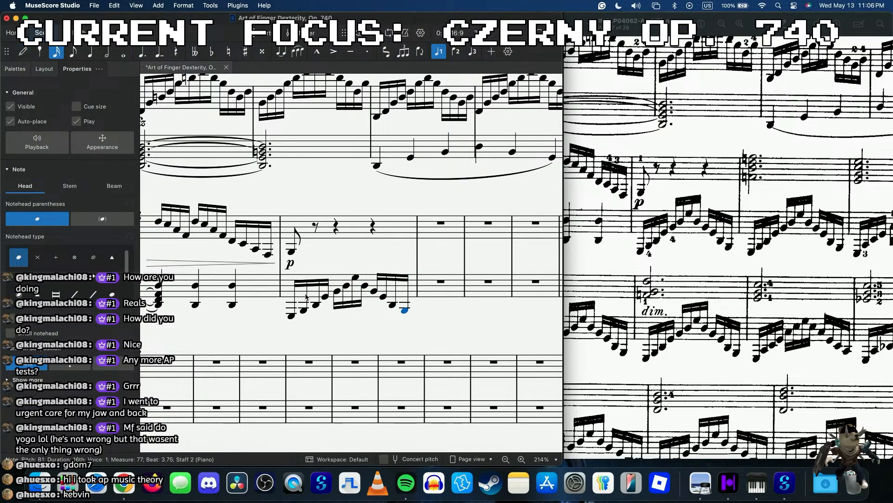
click(372, 280)
key(r)
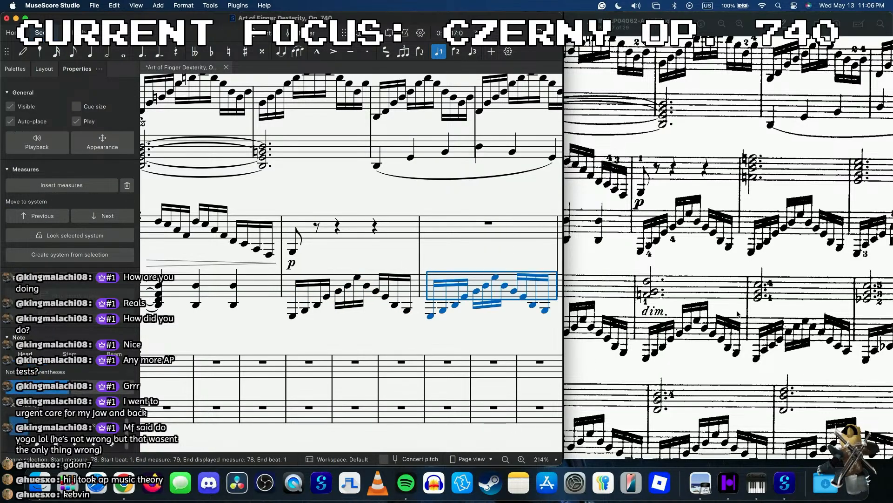
- Enter the first beat of the measure 79 bass as sixteenths G1, C2, E2 and G2, following the scanned score
scroll(724, 313, right, 5)
scroll(484, 286, right, 5)
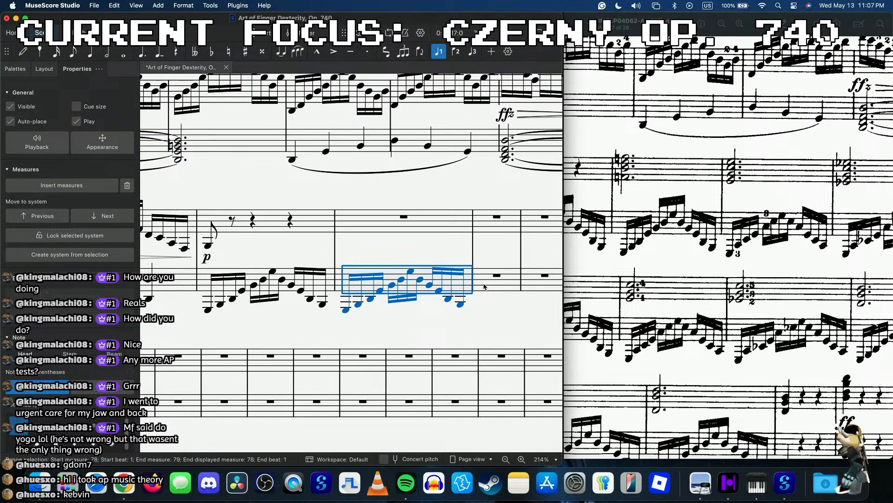
click(484, 287)
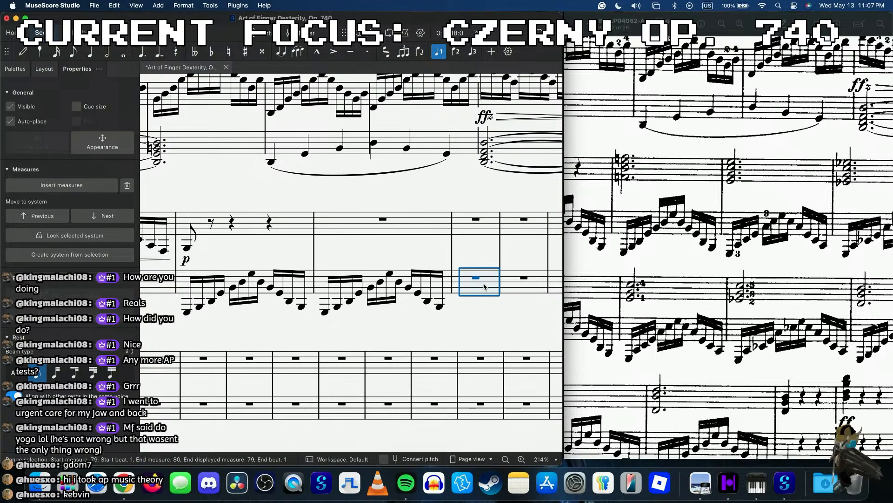
key(3)
key(n)
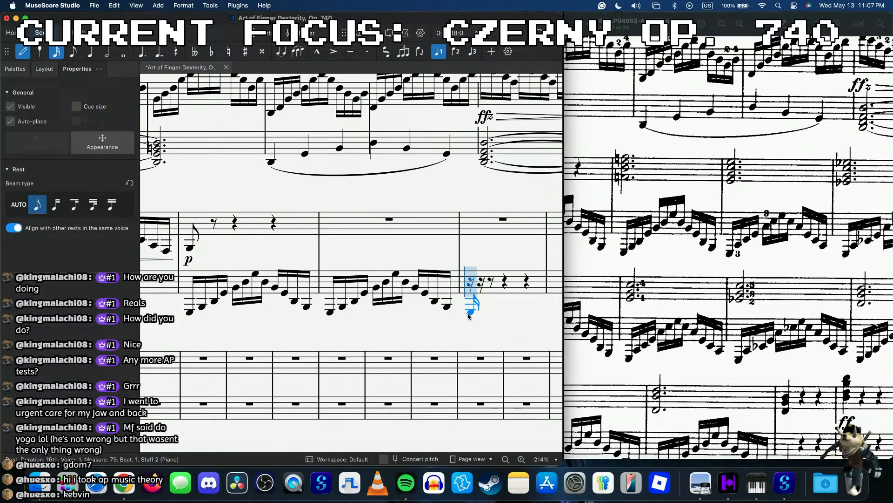
click(468, 314)
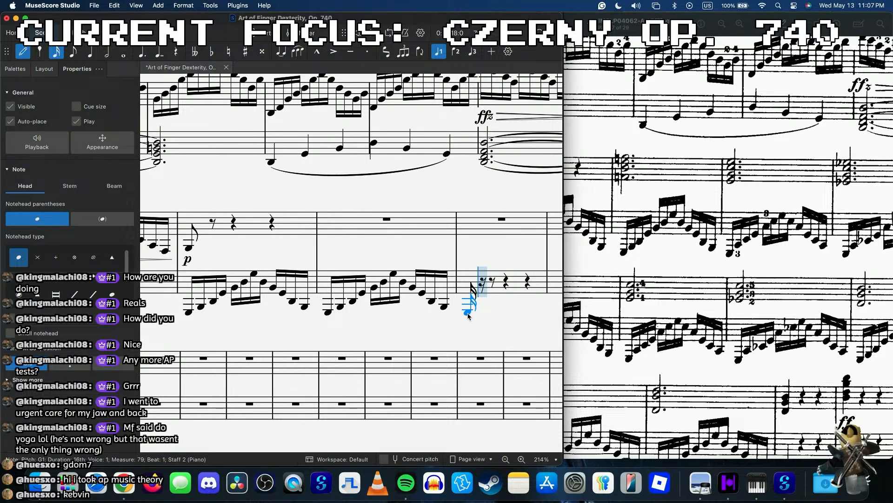
key(c)
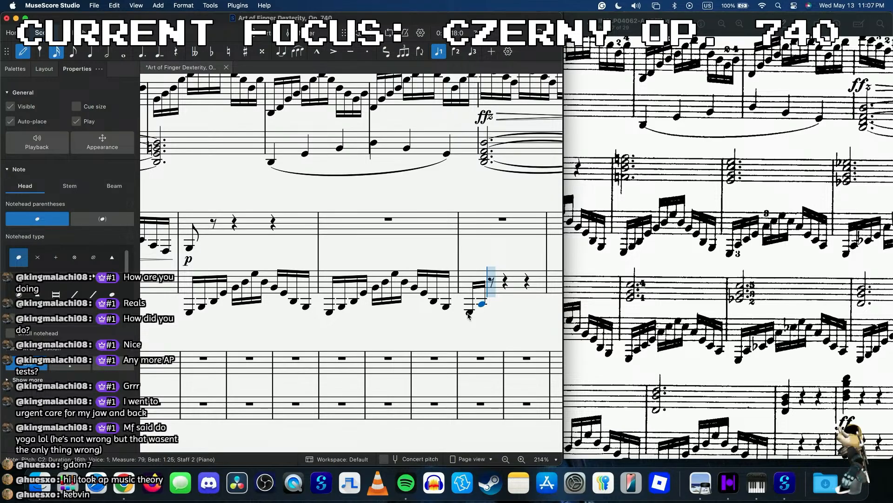
key(e)
key(g)
- Complete the bass of measure 79 through sixteenths C3, E3, G3, E3, C3, G2, E2 and C2
key(c)
key(e)
key(g)
key(e)
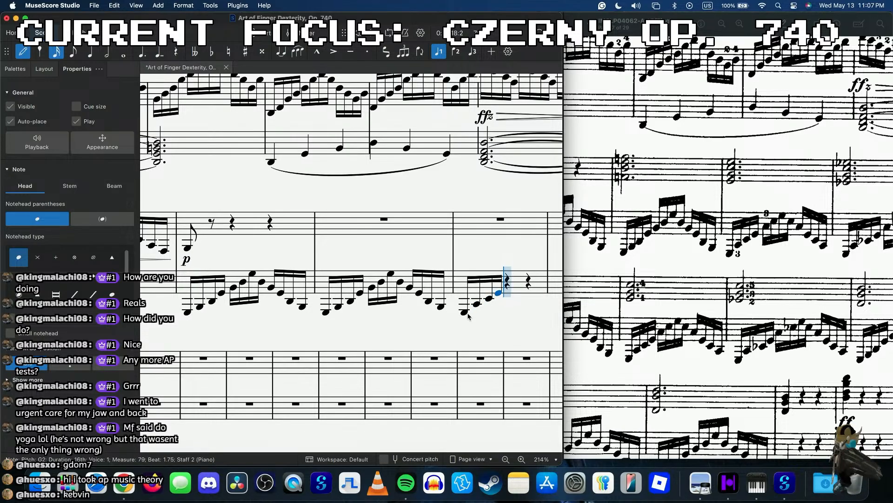
key(c)
key(g)
key(e)
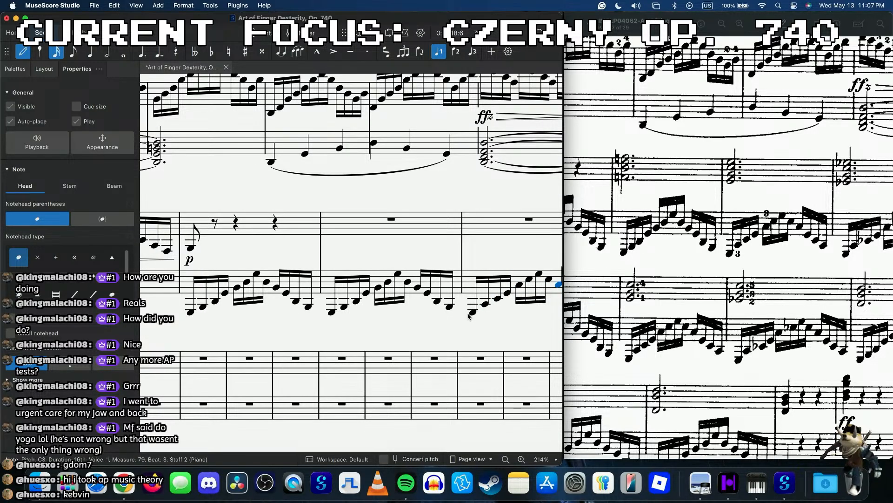
key(c)
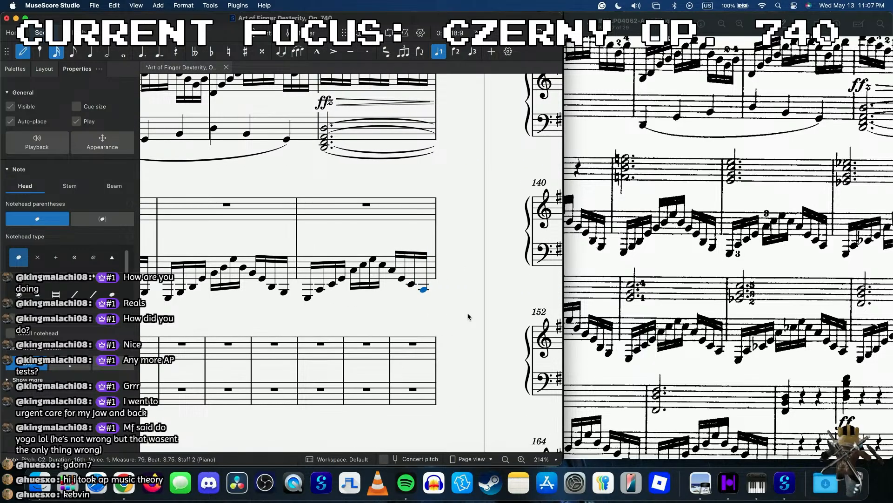
- Play back the transcribed passage from the first bass note of measure 77
scroll(413, 309, left, 5)
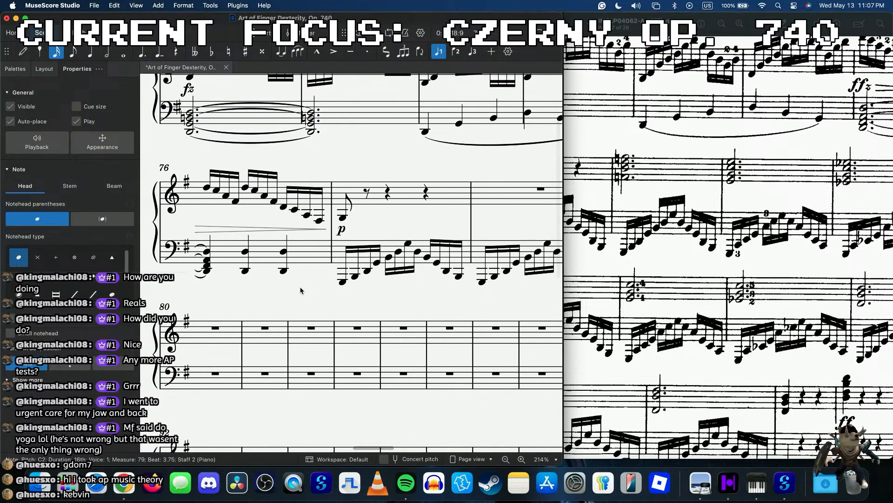
click(344, 283)
key(space)
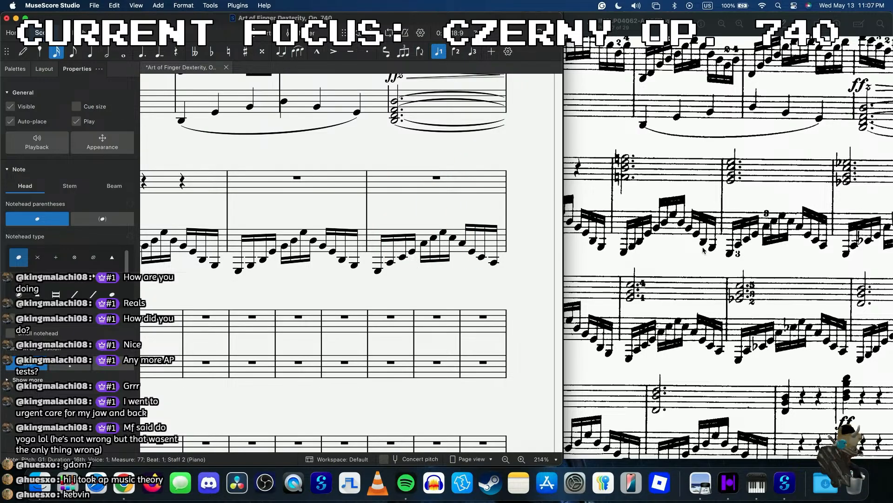
scroll(705, 251, right, 5)
scroll(480, 287, left, 6)
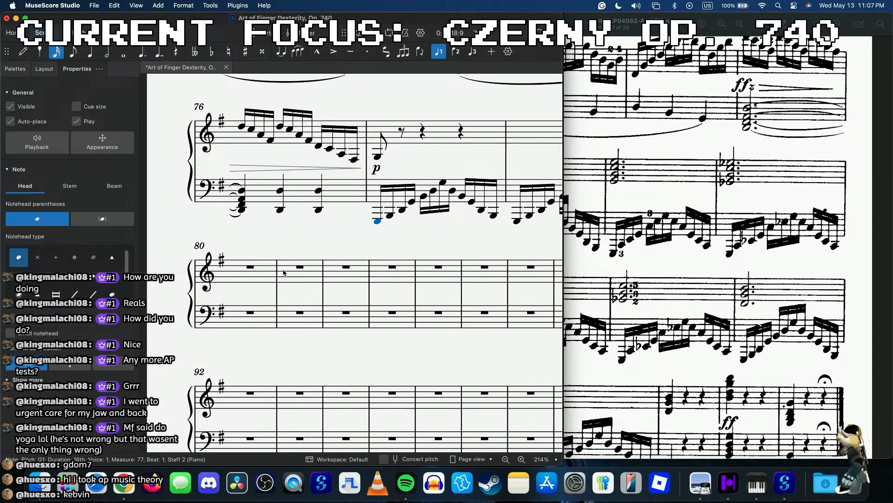
- Move measure 80 up into the system that starts at measure 76
click(268, 273)
click(42, 216)
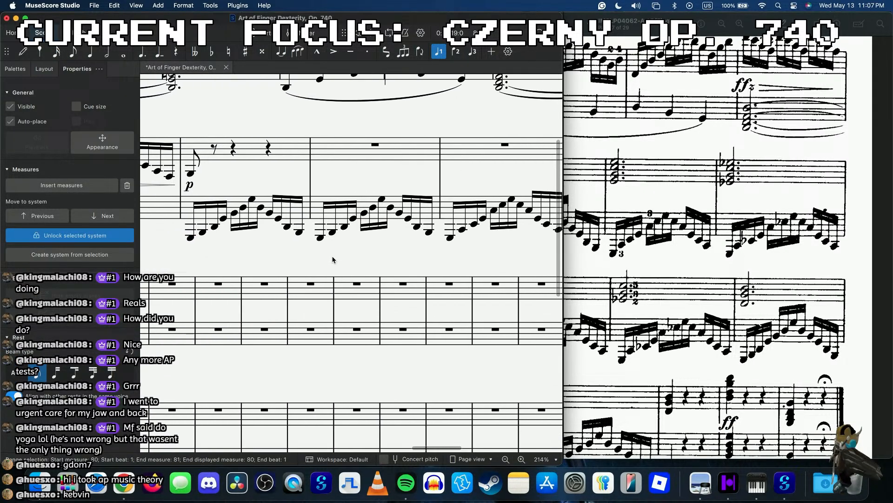
scroll(333, 259, right, 3)
- Enter a sixteenth G1 as the first bass note of measure 80
click(418, 240)
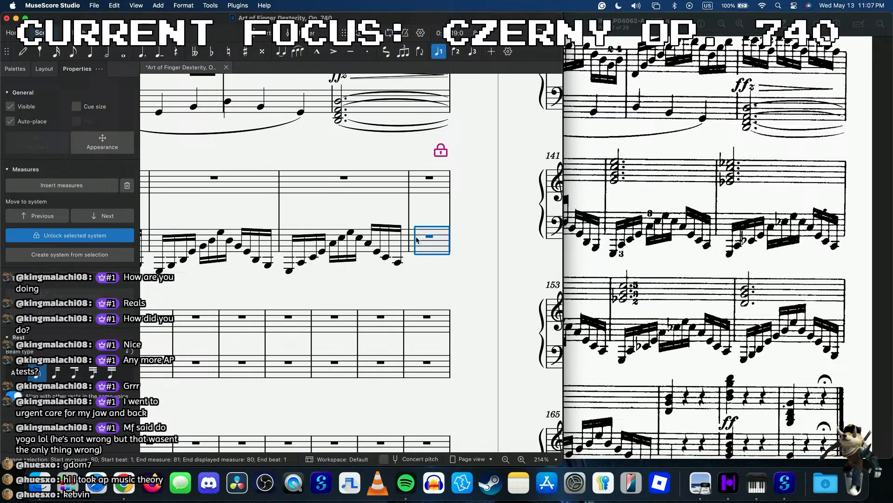
key(n)
key(3)
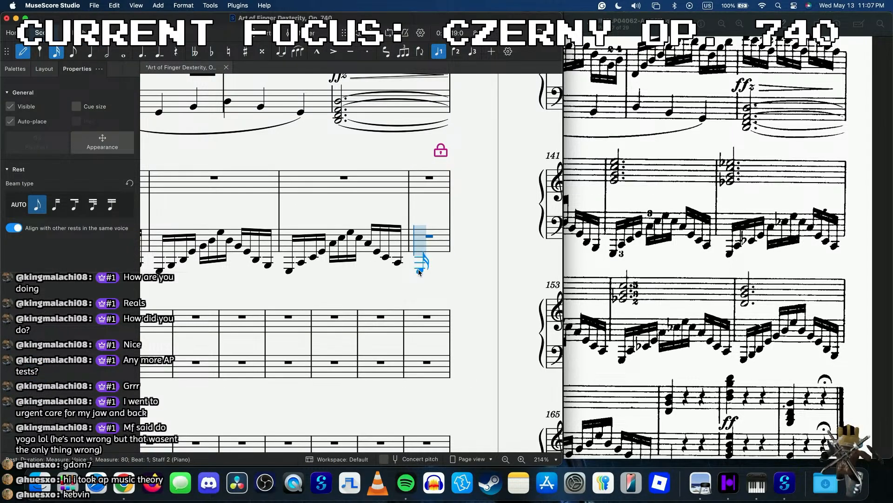
click(419, 272)
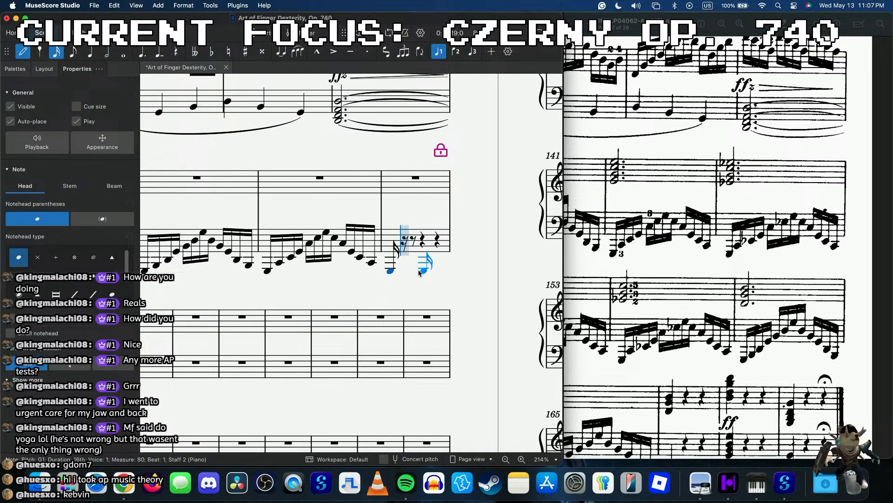
- Raise the first bass note of measure 80 to C2 and follow it with a sixteenth E2
key(Up)
key(Up)
key(Up)
key(Up)
key(Up)
key(e)
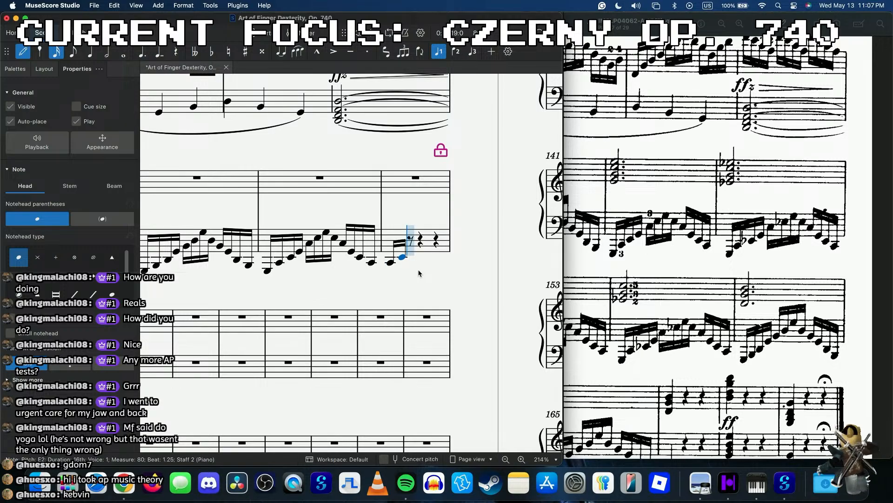
- Change the first bass note of measure 80 to G1
key(Escape)
click(390, 266)
key(n)
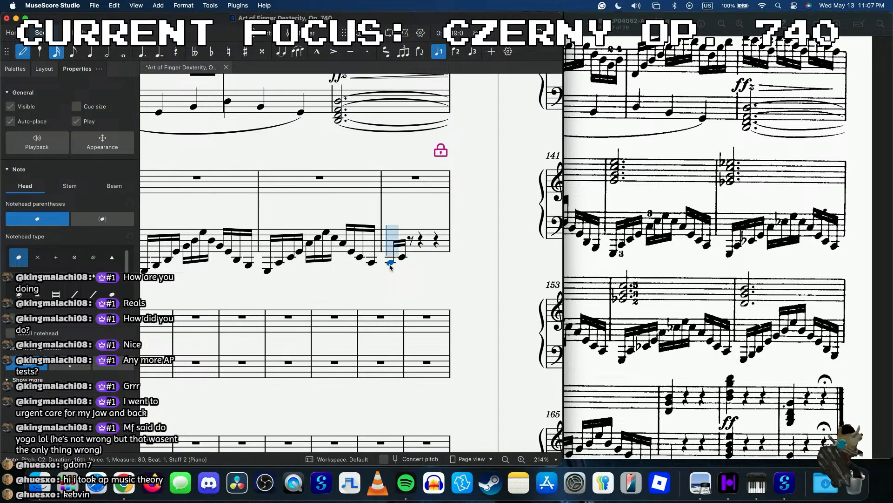
click(390, 280)
key(Escape)
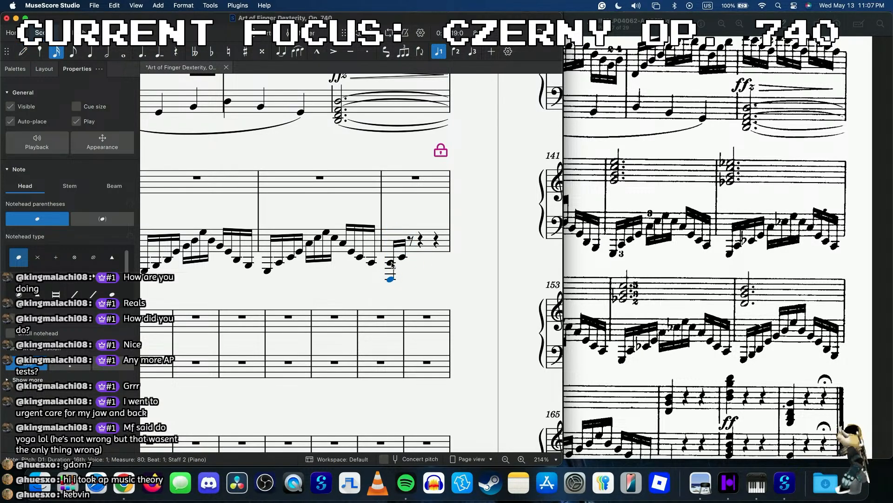
drag(390, 282, 391, 274)
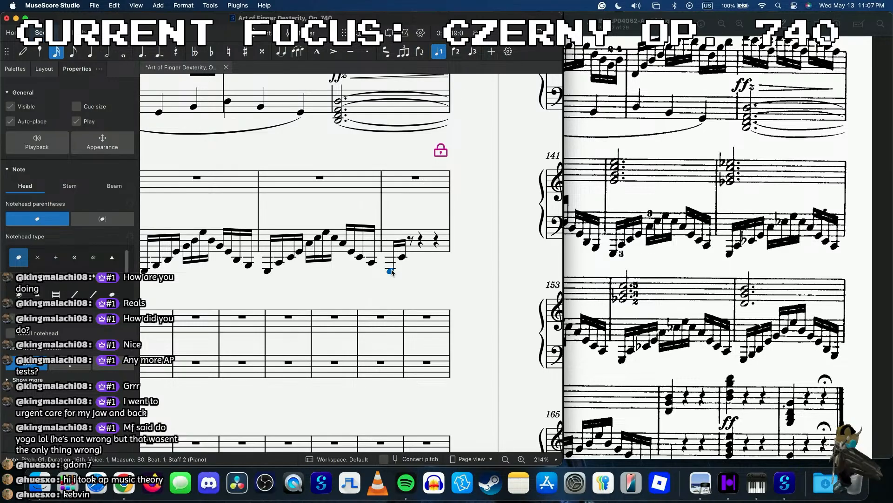
- Replace the second bass note of measure 80 with C2 and follow it with sixteenths E♭2 and G2
click(402, 257)
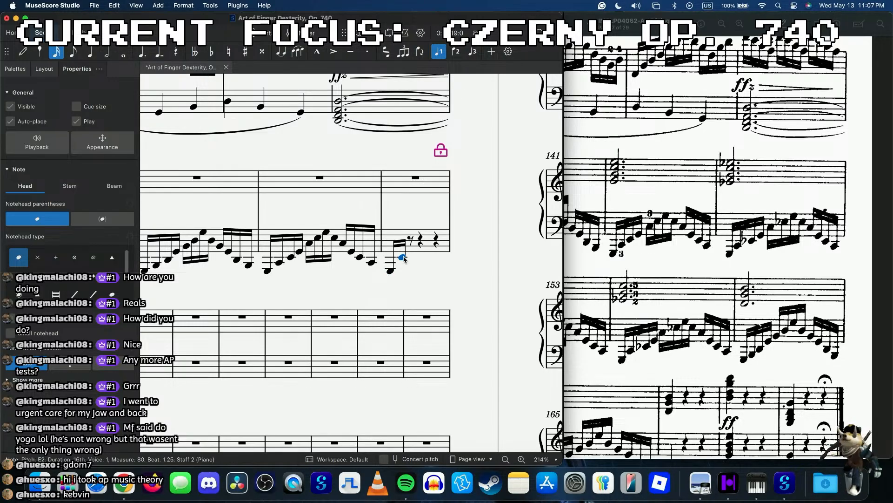
key(n)
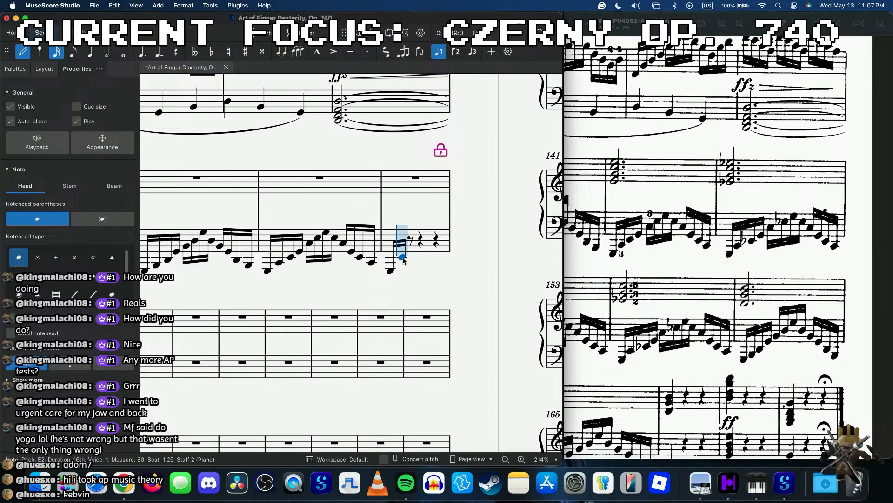
key(c)
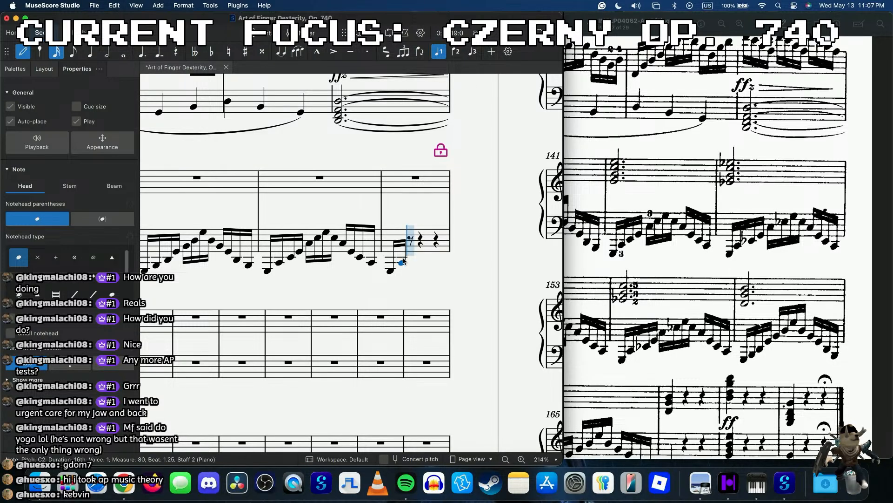
key(e)
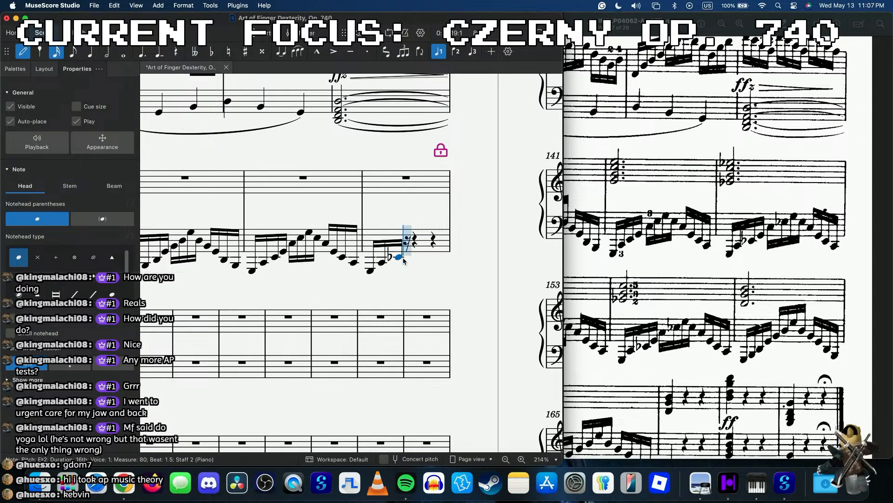
key(g)
- Complete the bass of measure 80 with sixteenths C3, E♭3, G3, E♭3, C3, G2, E♭2 and C2
key(c)
key(minus)
key(e)
key(g)
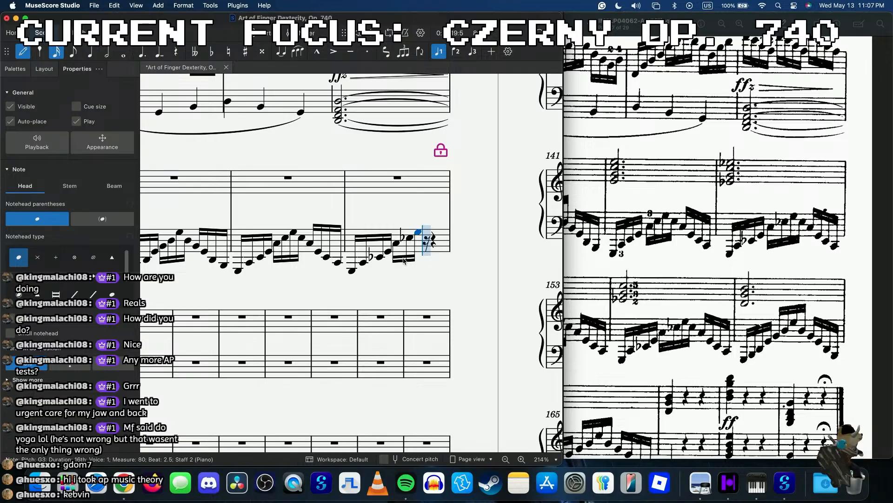
key(e)
key(c)
key(g)
key(e)
key(c)
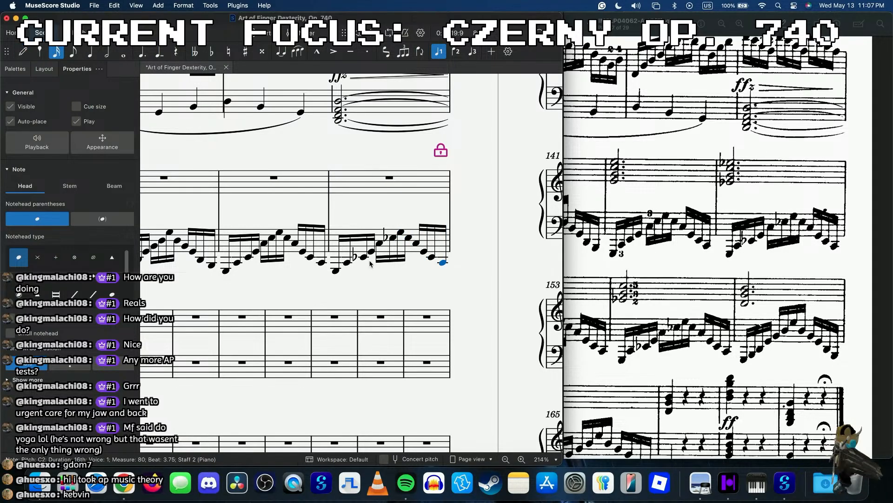
- Play back the transcribed passage from the first bass chord of measure 76
scroll(371, 263, left, 5)
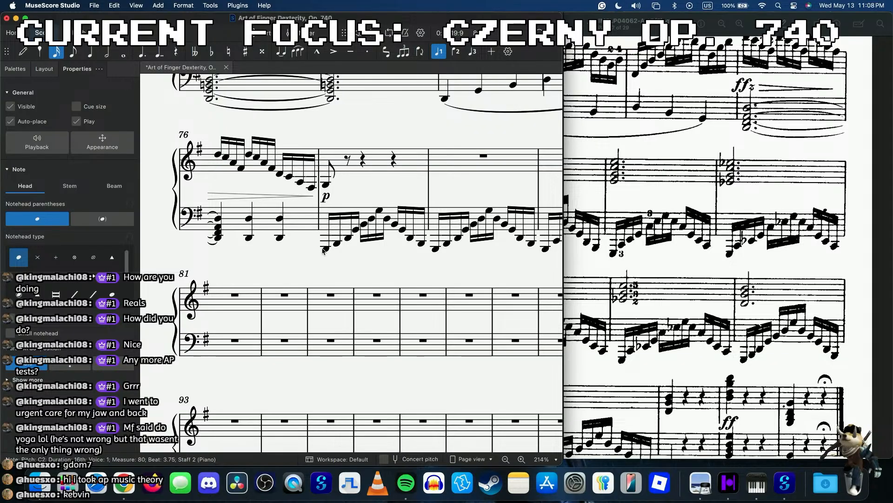
click(217, 219)
key(space)
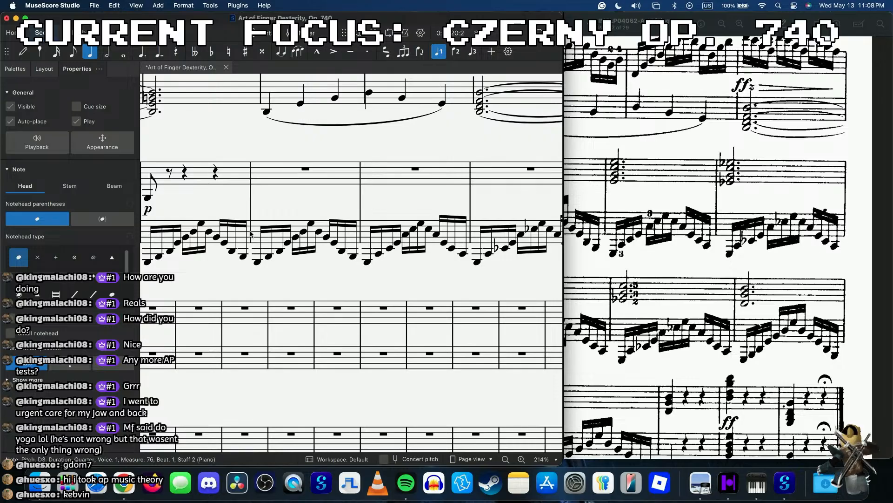
- Enter a dotted half chord of F♮5, D5, B4 and F♮4 in the treble of measure 78
click(224, 198)
scroll(224, 197, left, 1)
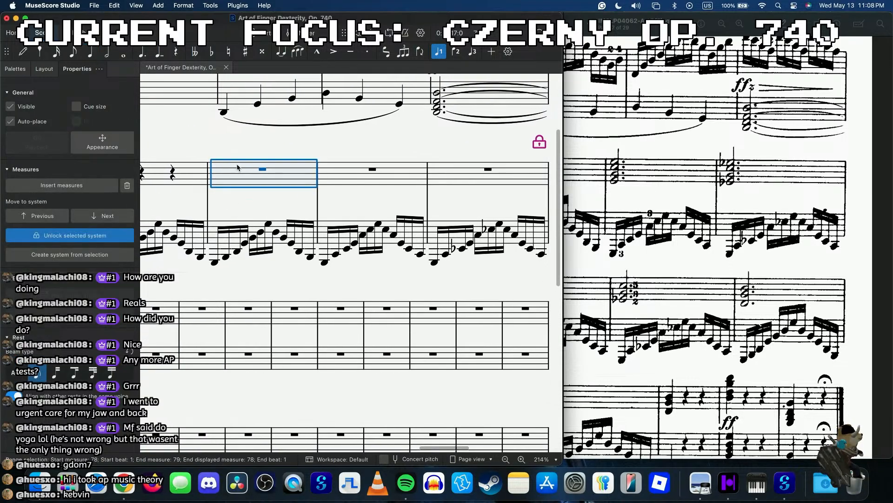
scroll(707, 189, left, 5)
scroll(316, 137, up, 3)
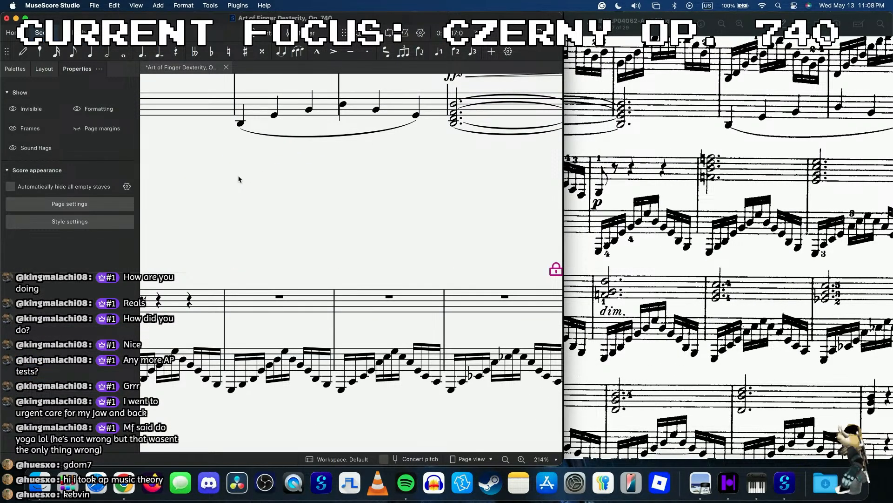
scroll(239, 177, up, 2)
click(239, 179)
key(n)
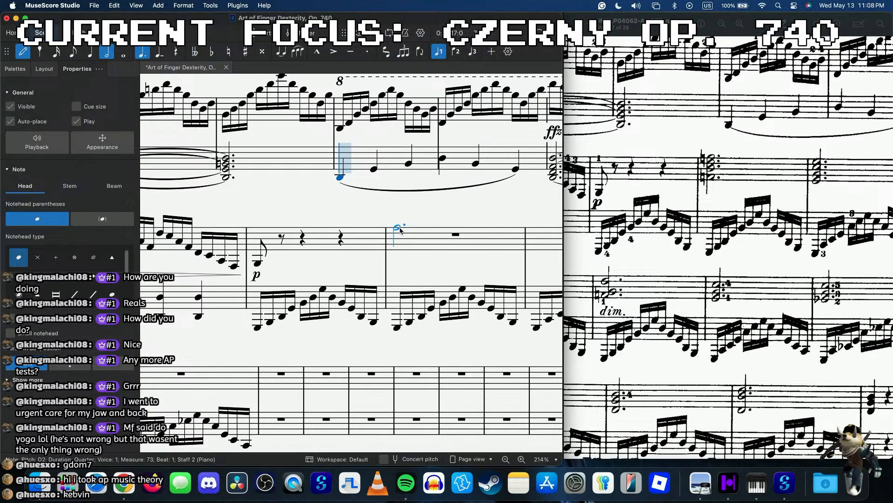
click(399, 229)
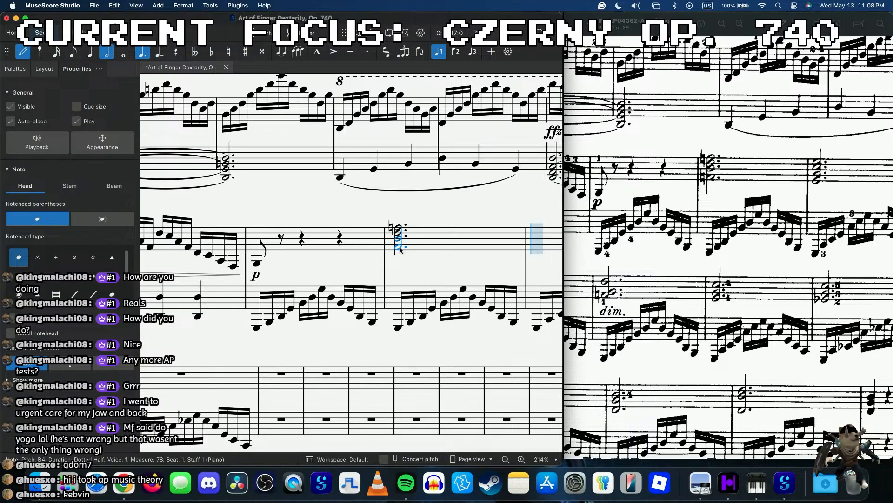
click(400, 247)
- Enter a dotted half chord of E5, C5, G4 and E4 in the treble of measure 79
scroll(391, 240, right, 5)
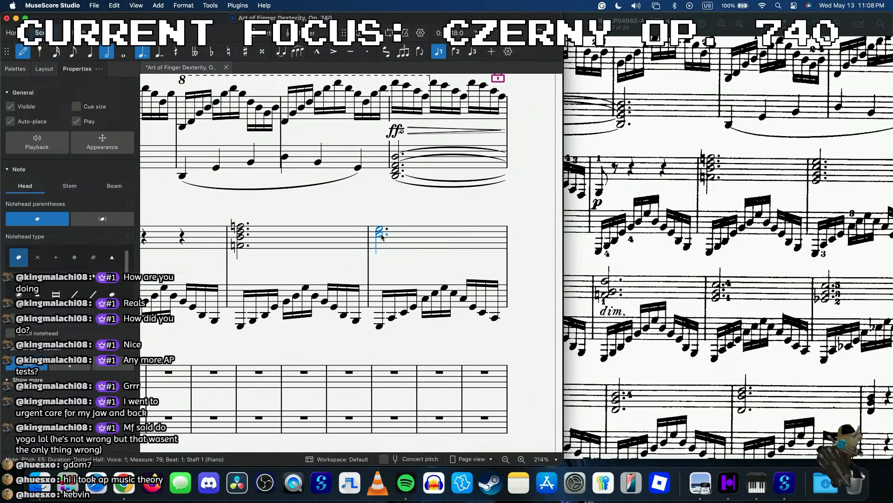
click(381, 237)
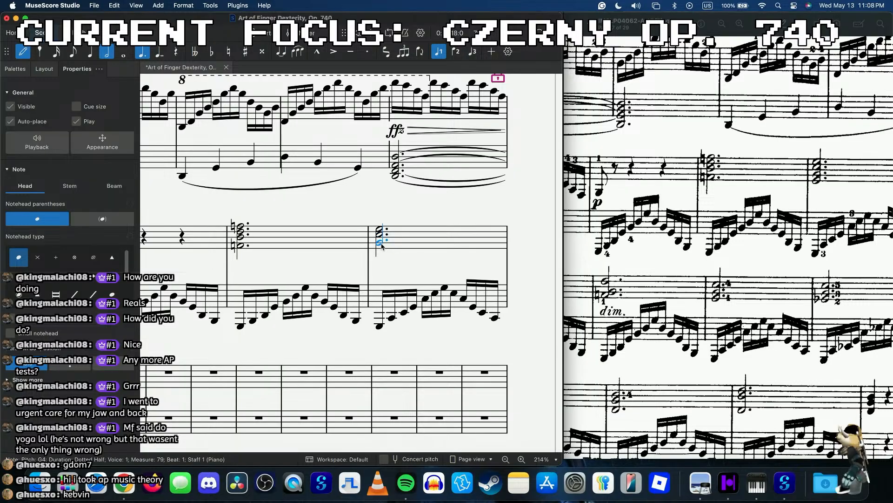
click(380, 248)
key(Escape)
scroll(380, 249, down, 5)
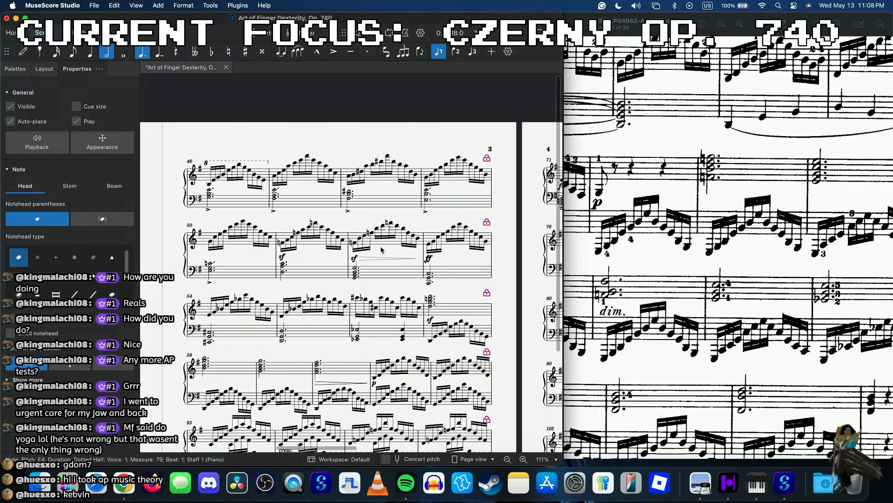
scroll(381, 242, right, 6)
scroll(381, 242, down, 2)
key(n)
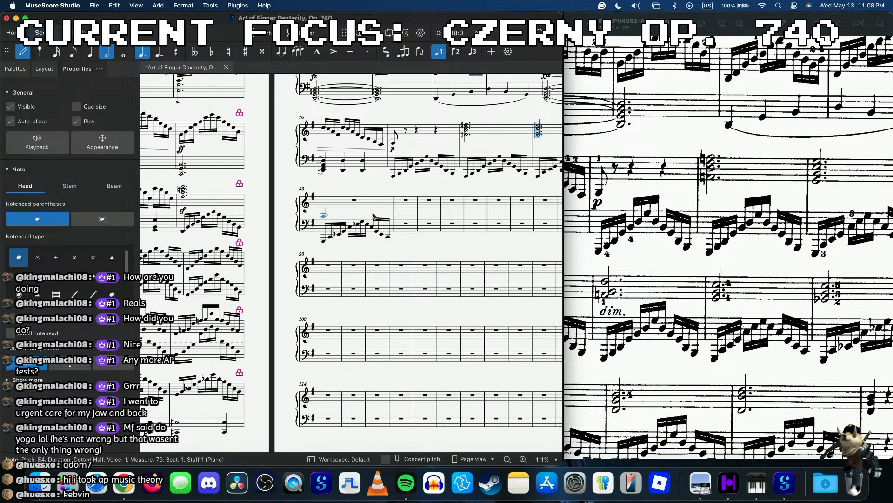
key(a)
key(cmd+z)
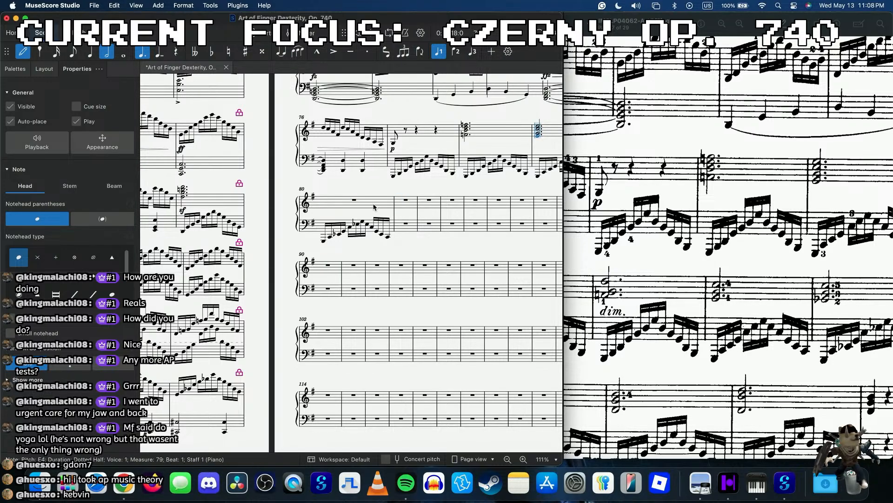
- Move measure 80 back up to the end of the system that starts at measure 76
click(366, 203)
scroll(372, 186, up, 4)
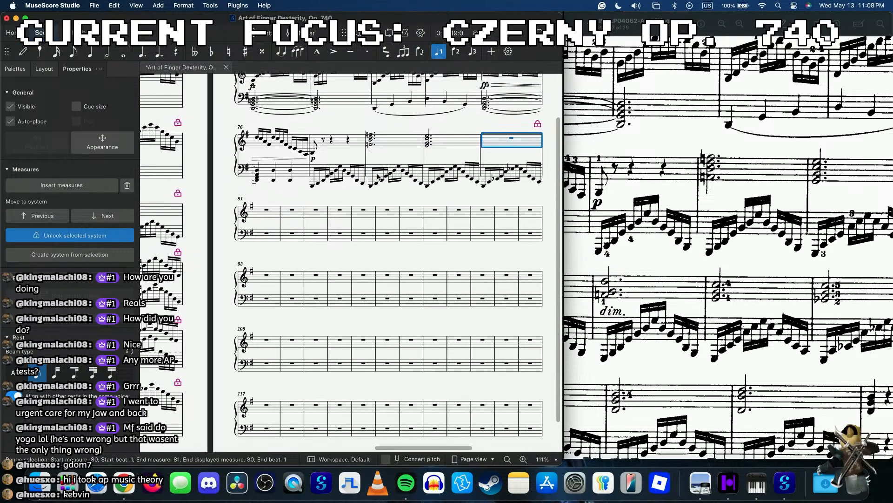
scroll(376, 176, up, 1)
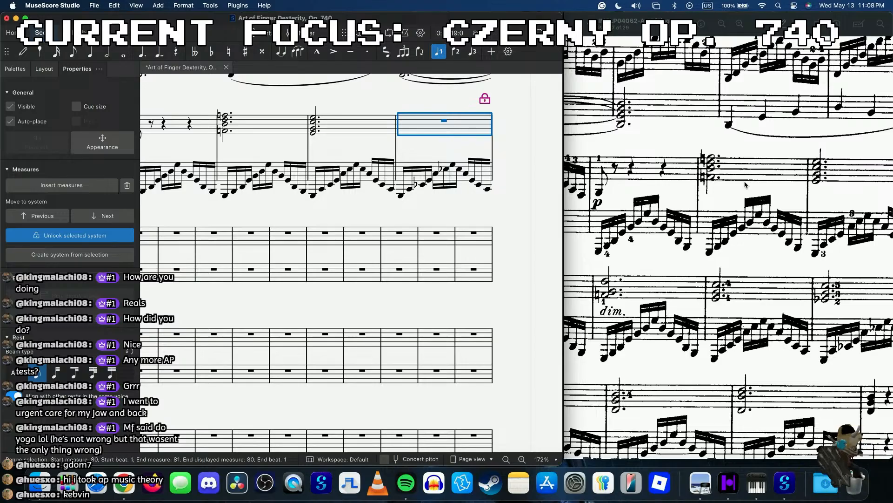
- Enter a dotted half chord of E♭5, C5, G4 and E♭4 in the treble of measure 80
scroll(745, 184, right, 5)
key(n)
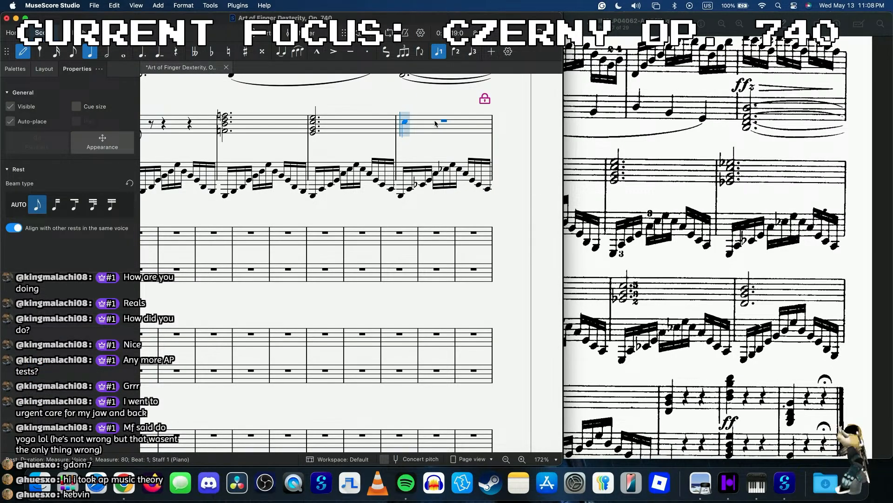
click(406, 120)
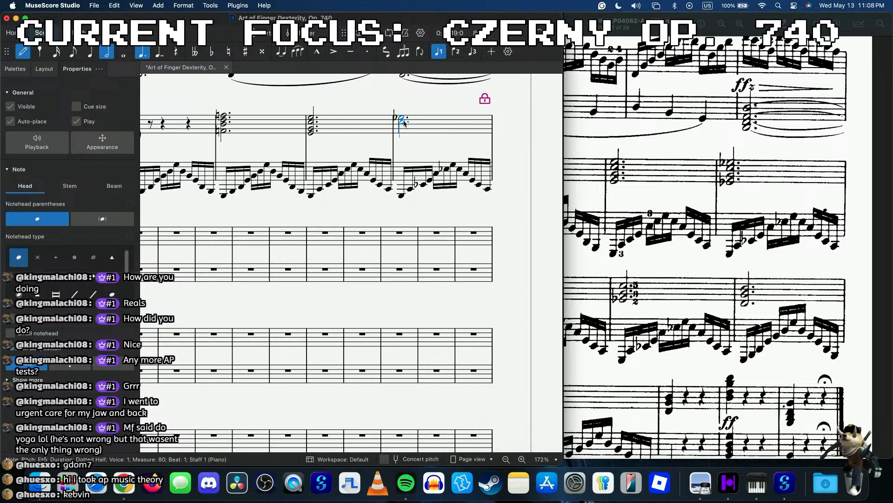
shift+click(404, 131)
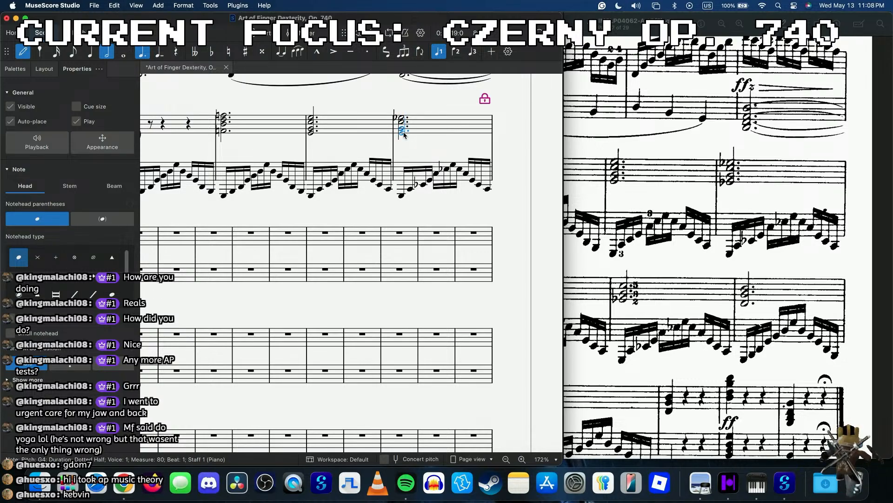
key(Escape)
- Play back the transcribed passage from the first treble sixteenth note of measure 76
scroll(279, 140, left, 5)
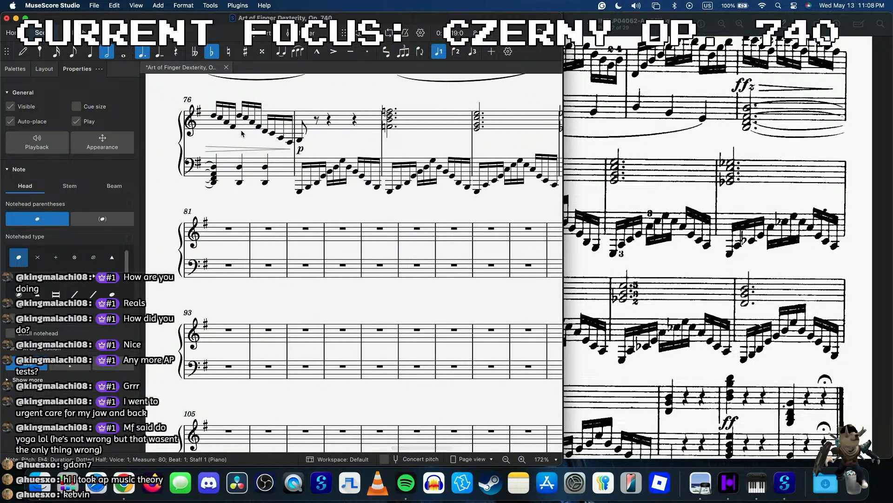
click(216, 118)
key(space)
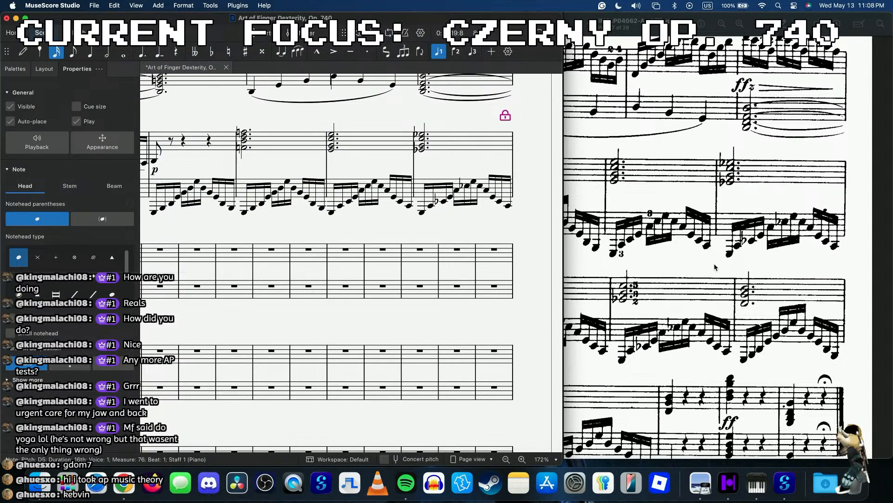
- Repeat the bass sixteenth-note figures of measures 77 to 80 in measures 81 to 84
scroll(716, 267, down, 5)
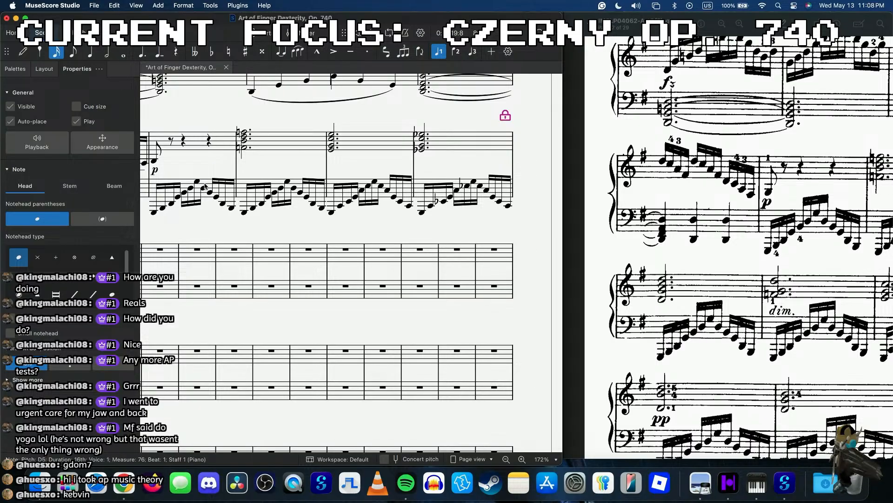
click(206, 187)
shift+click(483, 196)
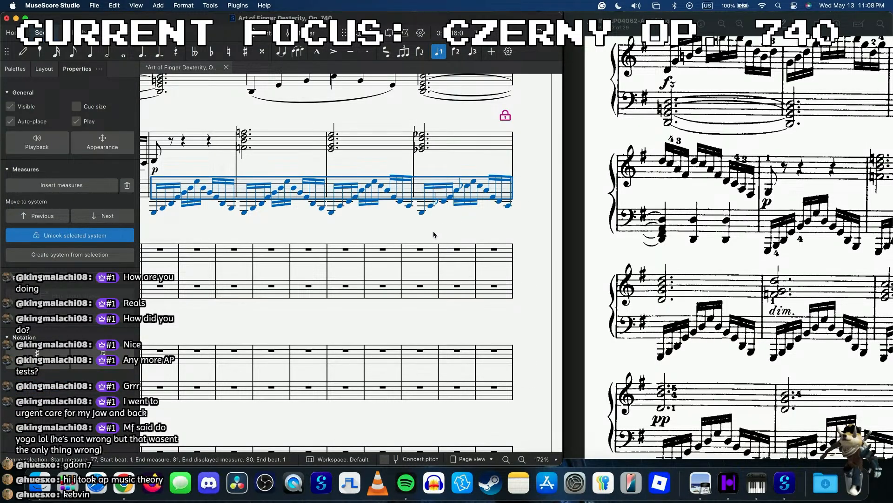
click(70, 235)
key(r)
scroll(784, 244, right, 5)
scroll(783, 244, right, 3)
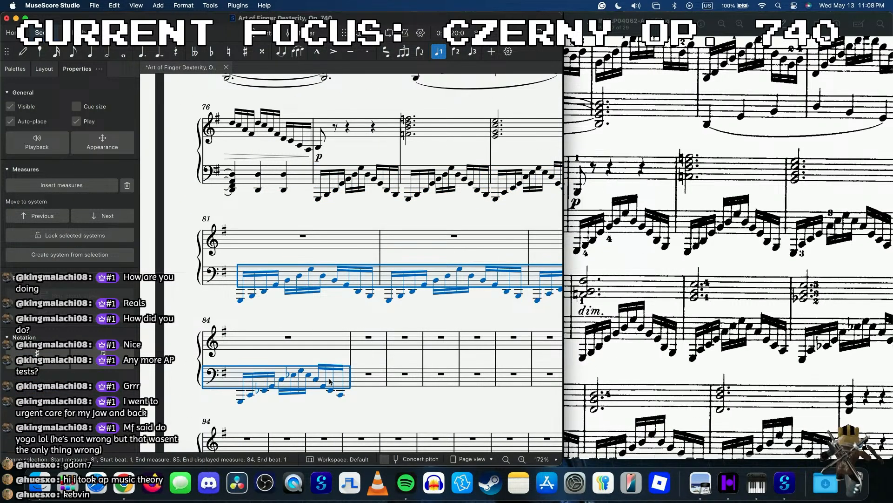
scroll(666, 362, right, 8)
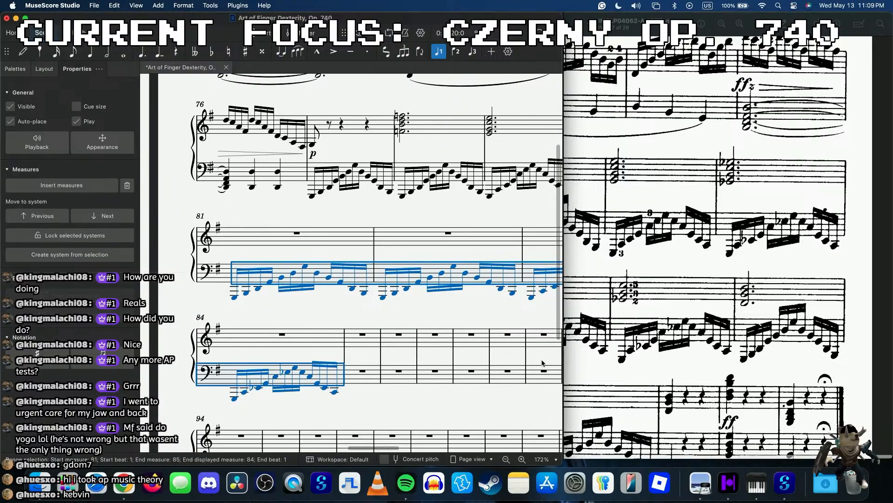
- Copy the bass figure of measure 81 into measure 85 and group measures 81 to 85 into one system
scroll(282, 239, down, 2)
scroll(282, 239, right, 2)
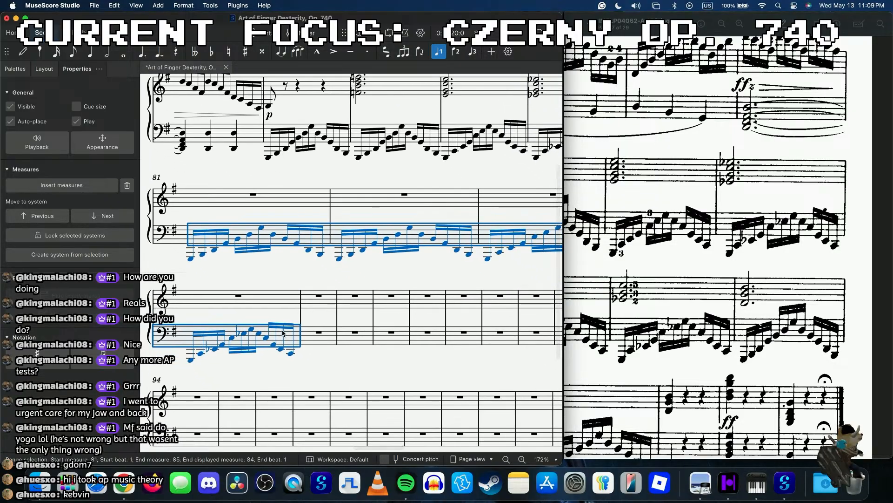
click(286, 261)
click(278, 230)
key(super+c)
click(311, 334)
key(super+v)
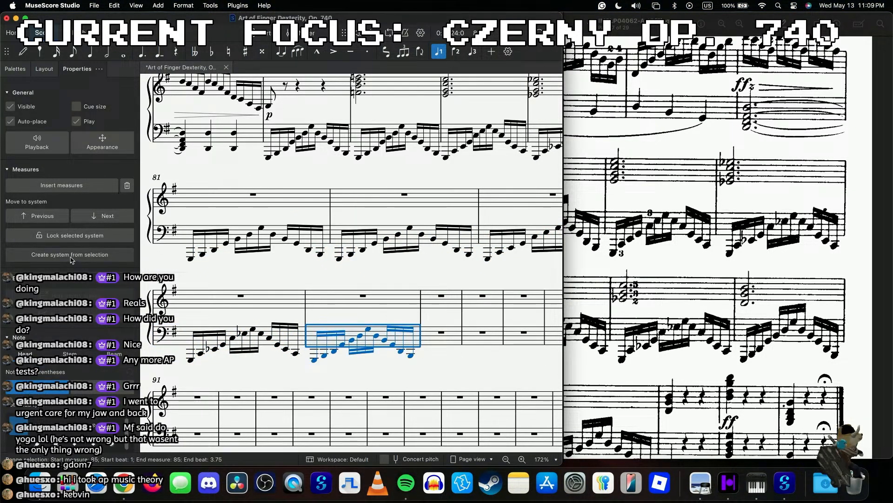
click(71, 258)
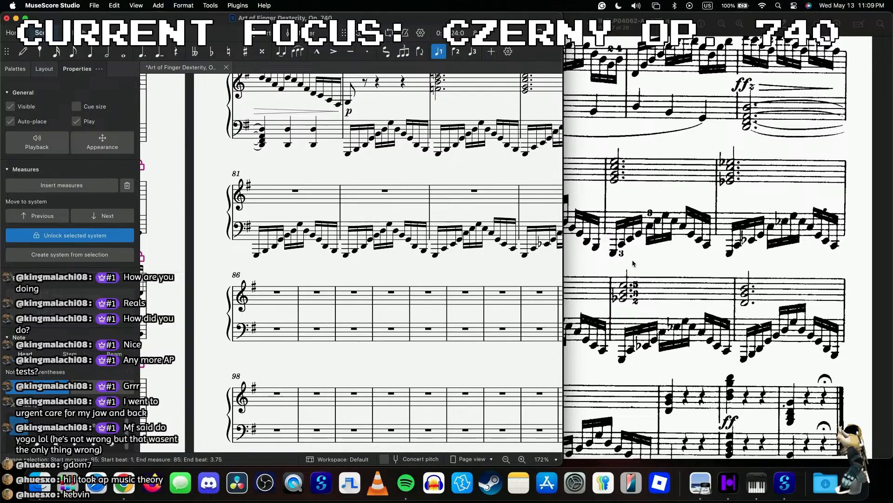
- Place the beam of the middle bass sixteenth group in measure 81 above the notes
scroll(633, 264, down, 10)
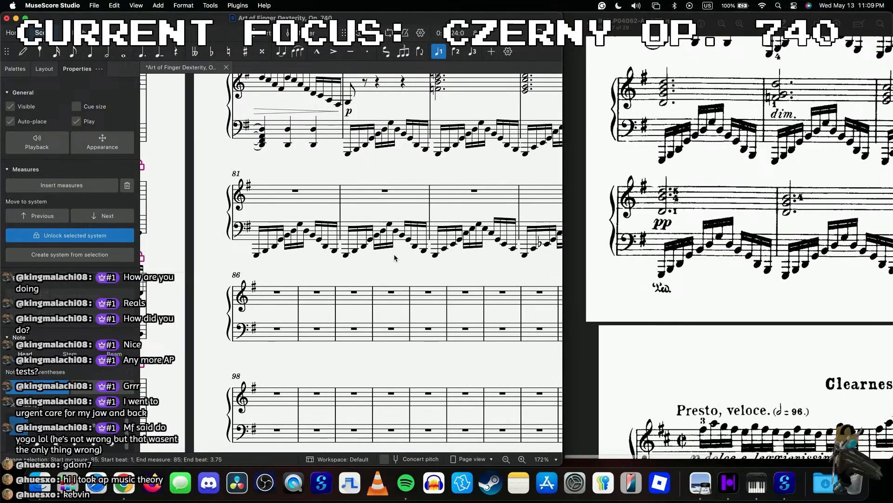
scroll(395, 257, down, 5)
scroll(395, 257, up, 3)
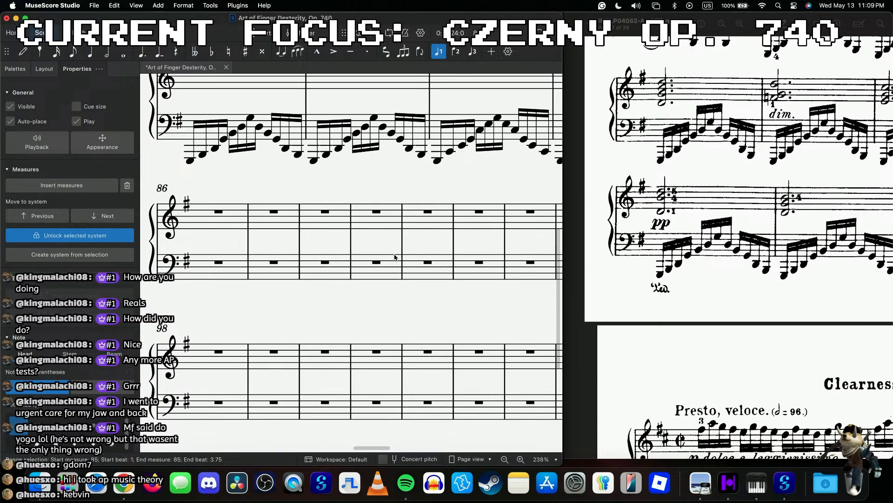
scroll(395, 257, up, 2)
scroll(395, 257, right, 3)
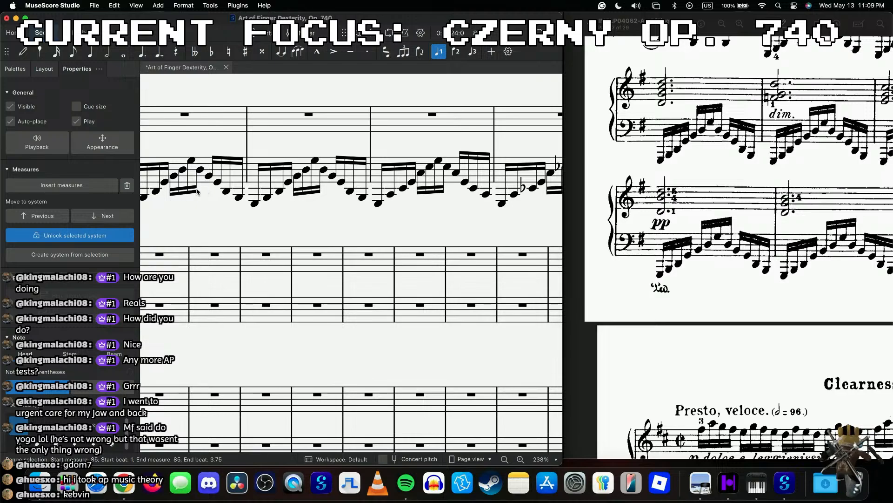
click(182, 191)
click(112, 293)
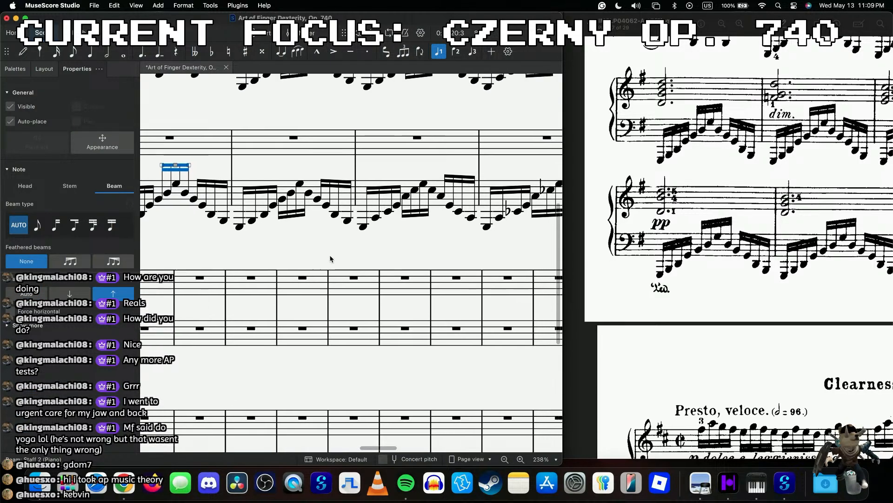
scroll(650, 230, up, 5)
scroll(650, 229, right, 3)
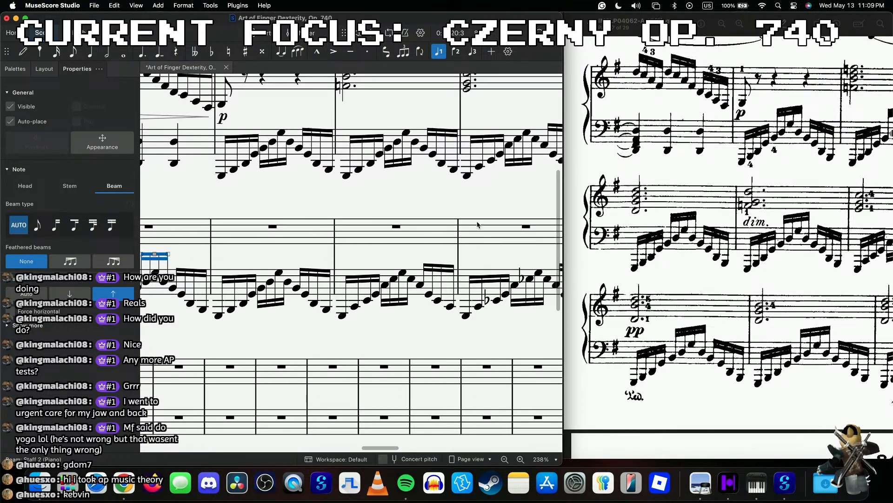
key(Escape)
- Place the beams of the middle bass sixteenth groups in measures 77 and 78 above the notes
scroll(769, 256, right, 5)
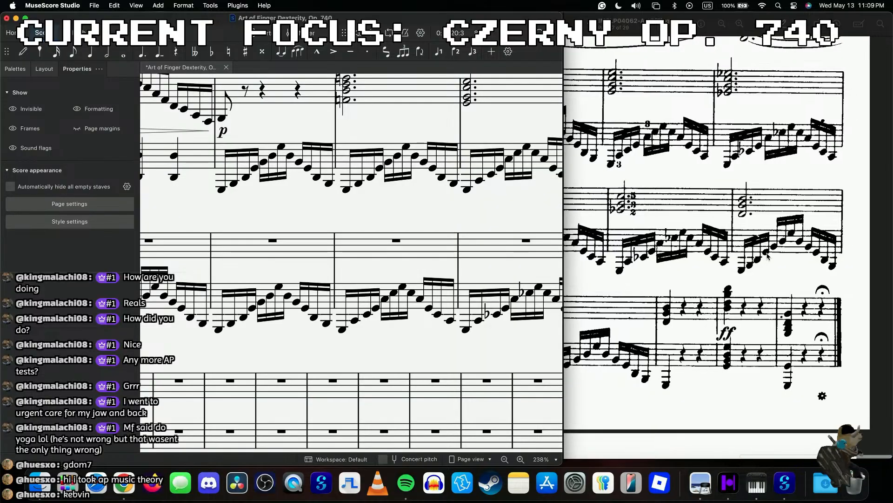
click(398, 176)
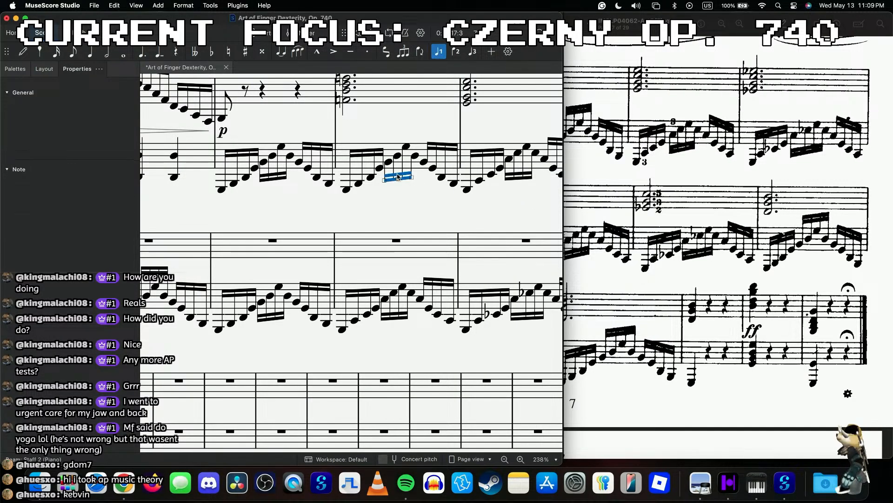
shift+click(275, 176)
click(112, 294)
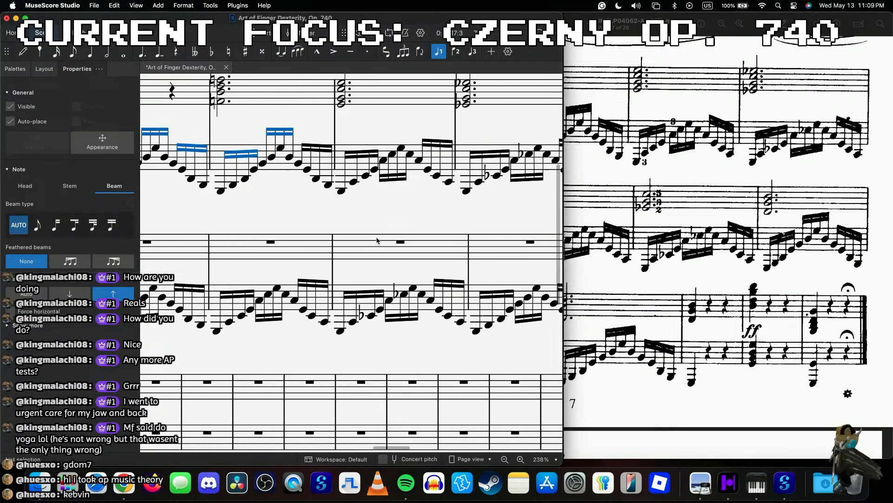
- Place the beam of the middle bass sixteenth group in measure 82 above the notes
scroll(371, 289, down, 5)
click(371, 287)
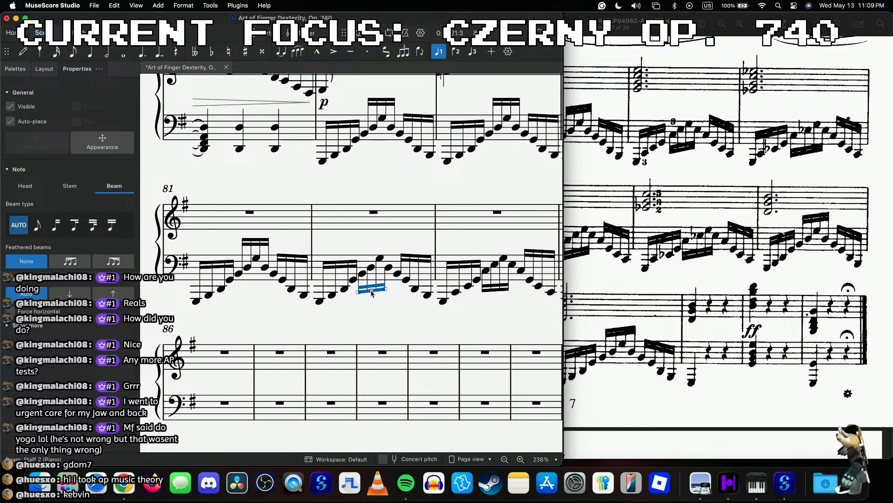
click(113, 294)
- Place the beam of the middle bass sixteenth group in measure 85 above the notes
scroll(729, 232, left, 5)
scroll(729, 232, down, 2)
scroll(730, 232, down, 2)
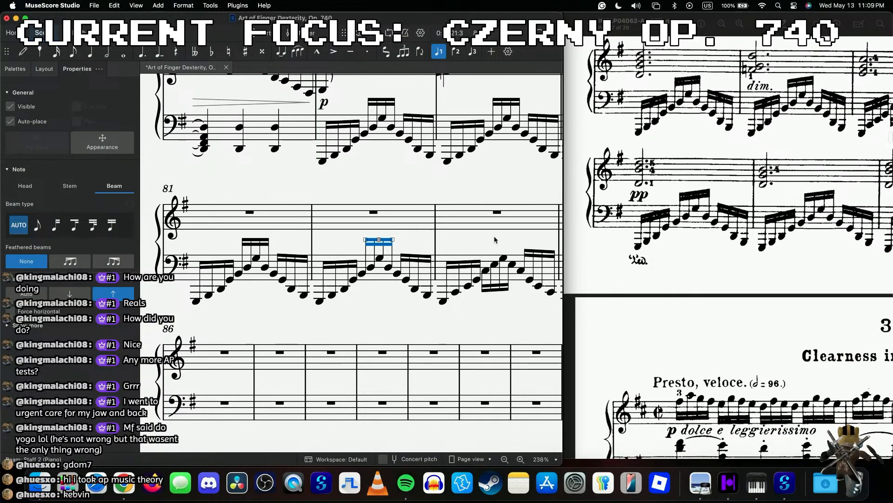
scroll(495, 241, right, 5)
scroll(495, 240, down, 1)
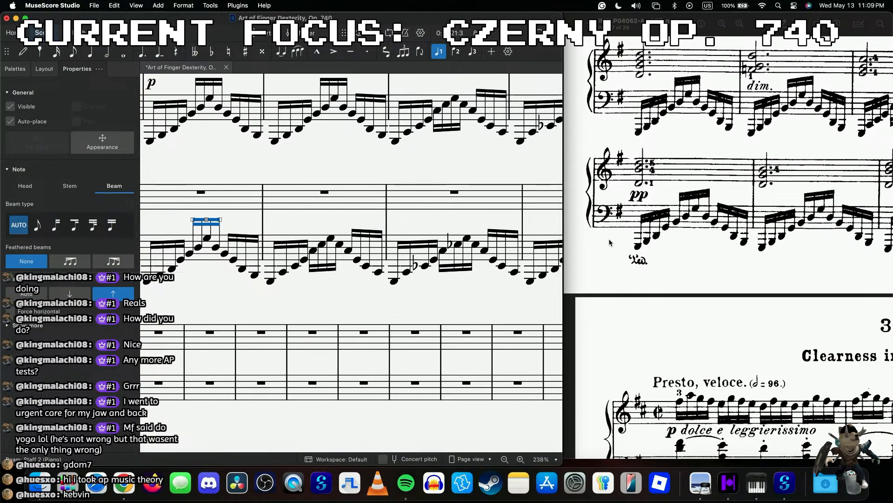
scroll(678, 255, right, 5)
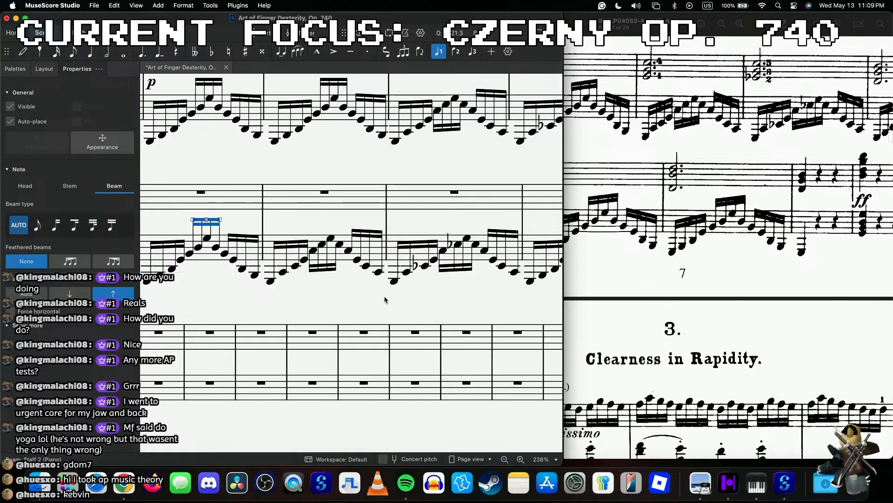
scroll(386, 299, right, 3)
scroll(391, 299, down, 1)
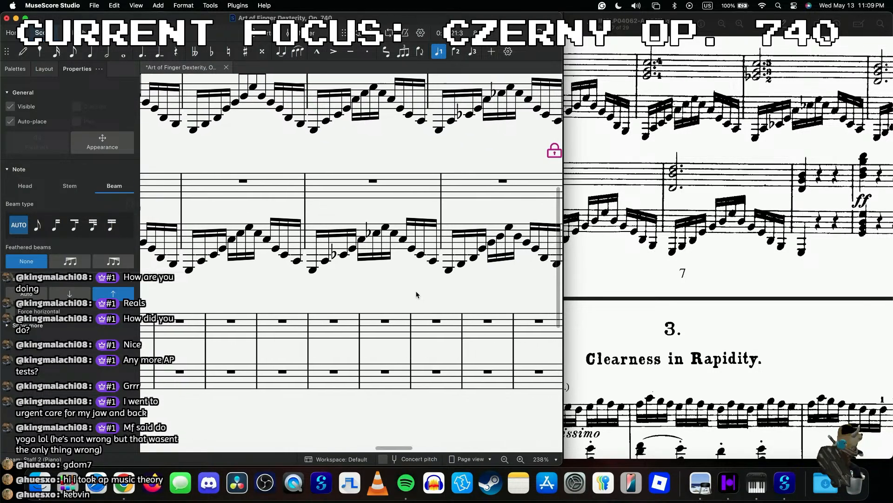
scroll(414, 295, right, 4)
scroll(675, 233, right, 5)
click(450, 254)
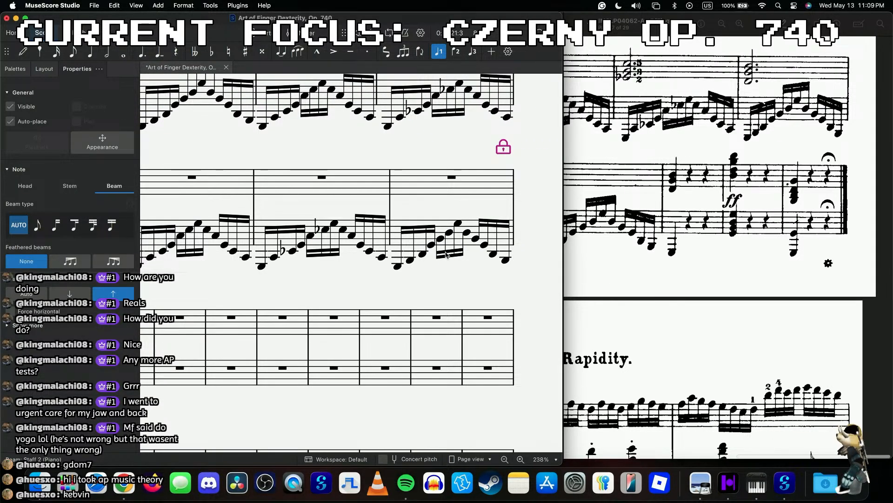
click(112, 294)
- Copy the treble chords of measures 78 to 80 into measures 82 to 84
scroll(353, 261, left, 5)
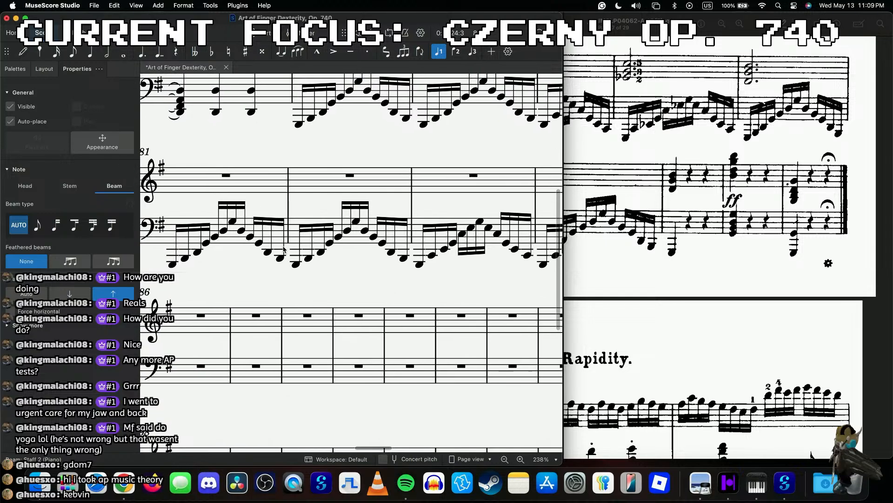
scroll(642, 231, left, 1)
scroll(641, 232, down, 6)
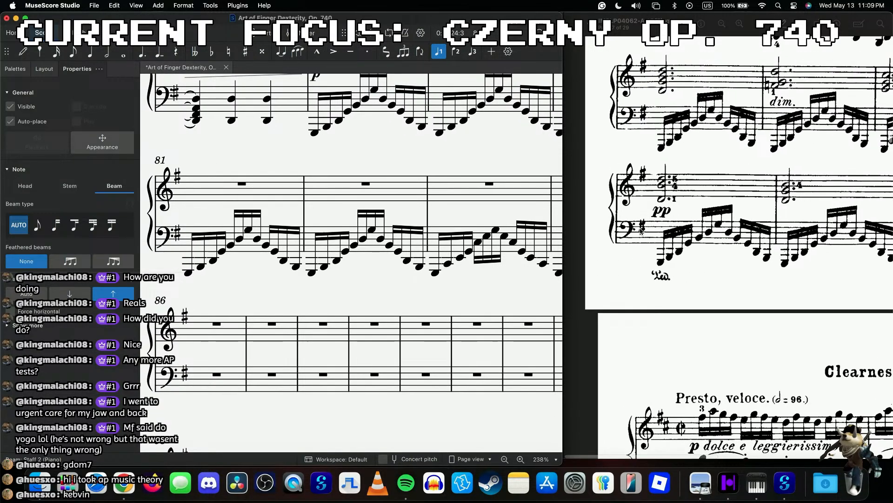
scroll(373, 217, down, 5)
click(298, 211)
scroll(372, 214, right, 3)
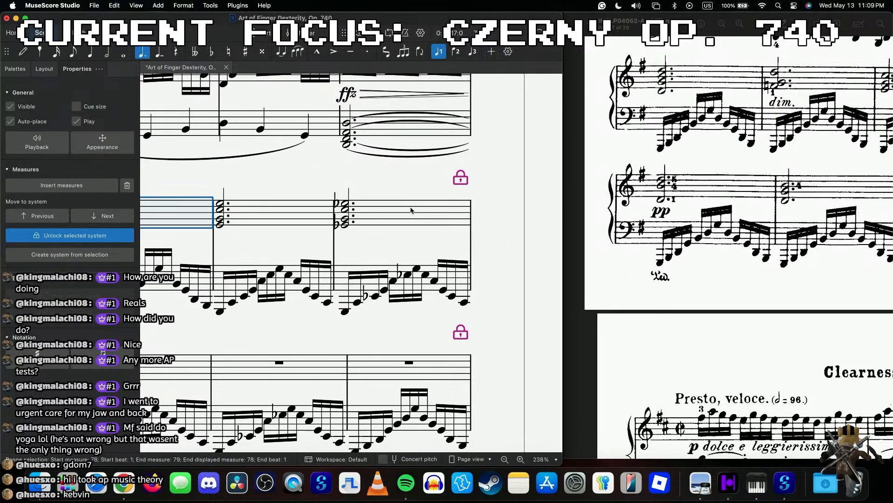
shift+click(462, 212)
scroll(462, 212, down, 2)
scroll(462, 212, left, 5)
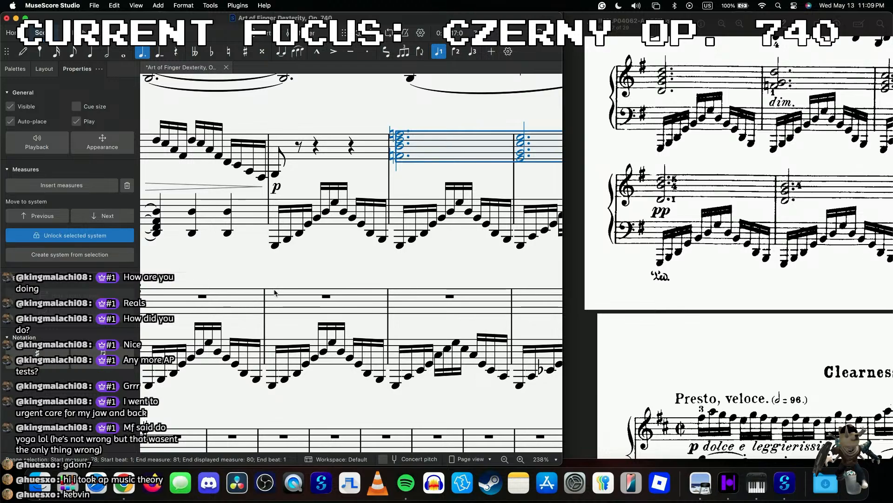
click(326, 300)
key(ctrl+v)
- Enter a dotted half chord of D5, B4, G4 and D4 in the treble of measure 81
click(239, 304)
key(n)
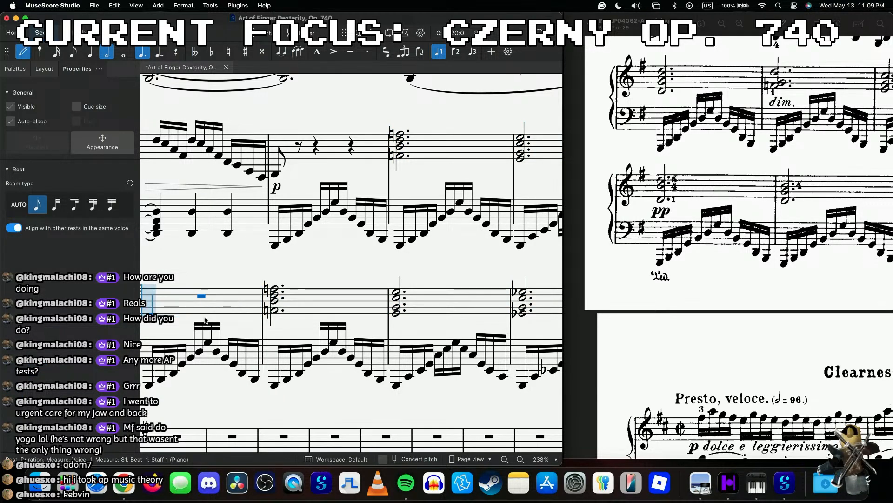
scroll(205, 320, left, 3)
key(f)
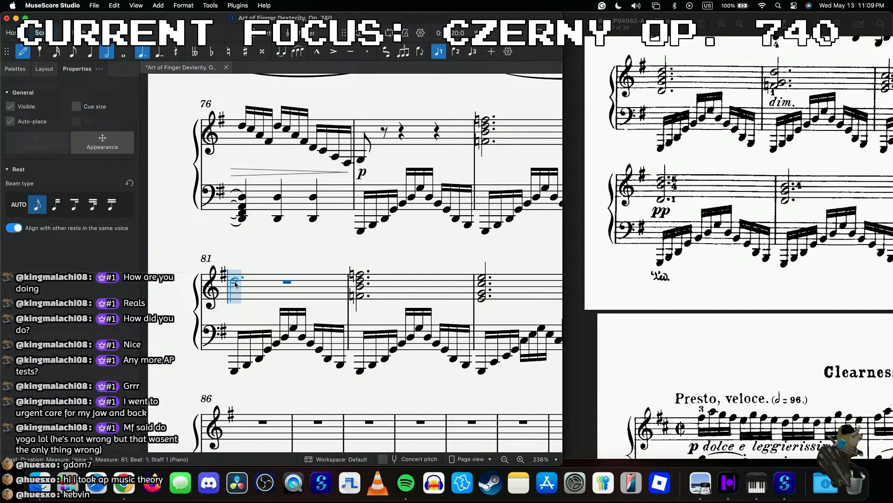
click(235, 283)
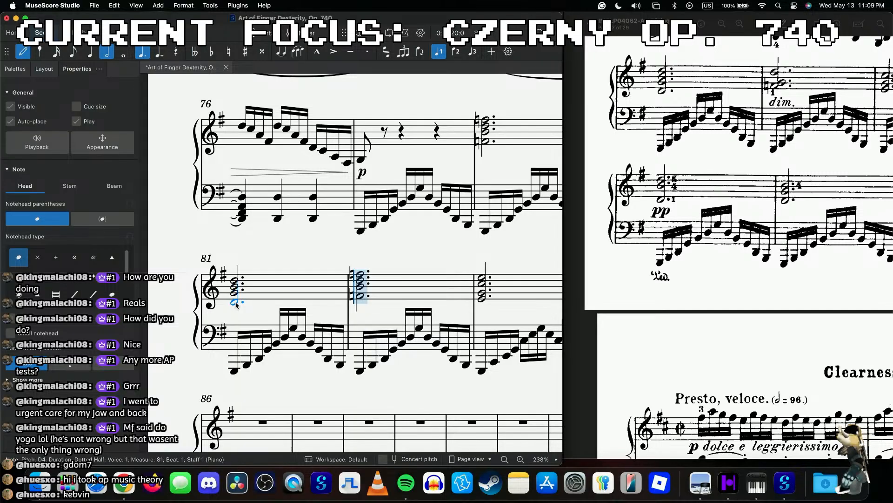
key(Escape)
- Rework the dotted half treble chord of measure 82 to D5, G4 and F natural 4
scroll(788, 272, right, 3)
scroll(491, 262, up, 5)
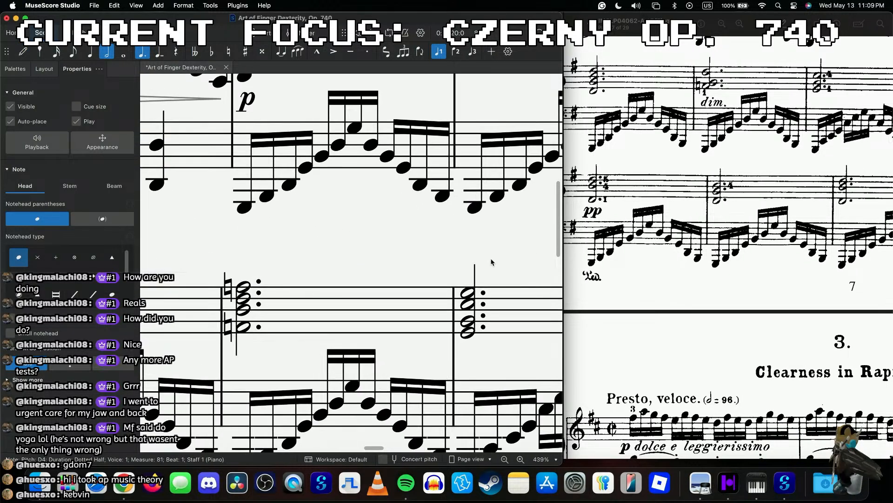
click(242, 325)
key(Up)
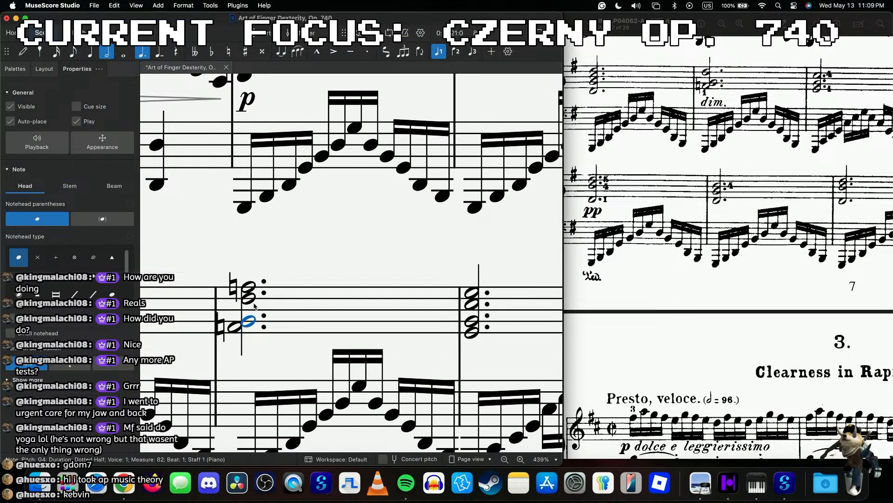
key(Down)
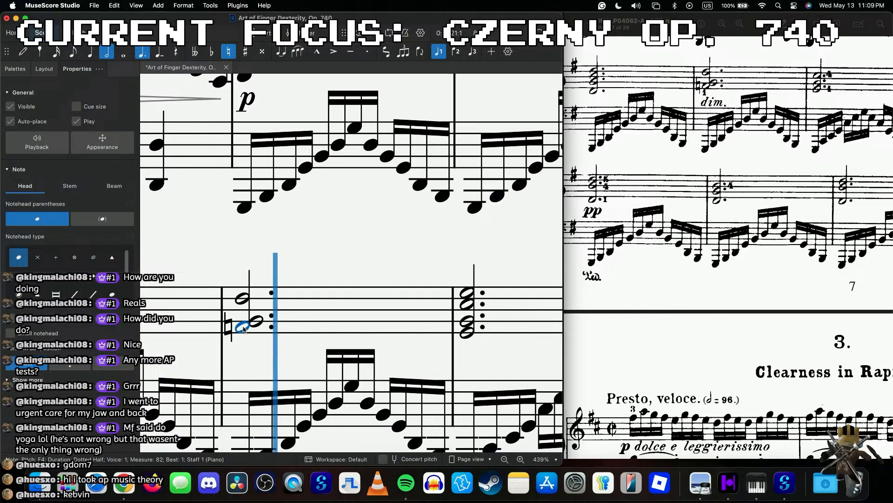
scroll(267, 334, down, 3)
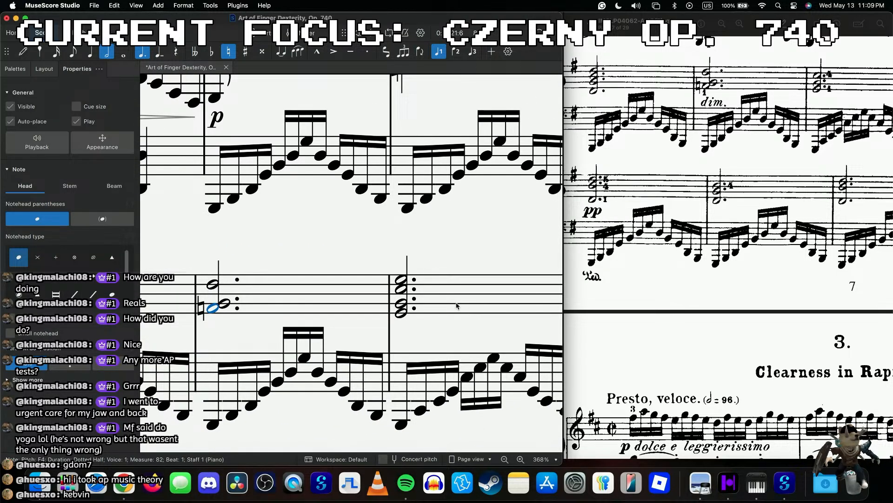
- Remove the top note from the dotted half treble chords in measures 83 and 84
click(403, 291)
scroll(403, 291, right, 5)
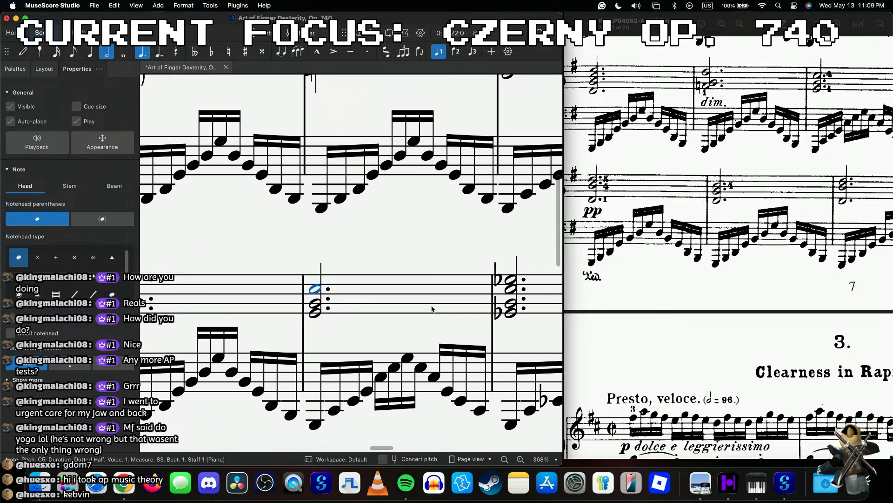
scroll(748, 250, right, 5)
scroll(748, 250, right, 2)
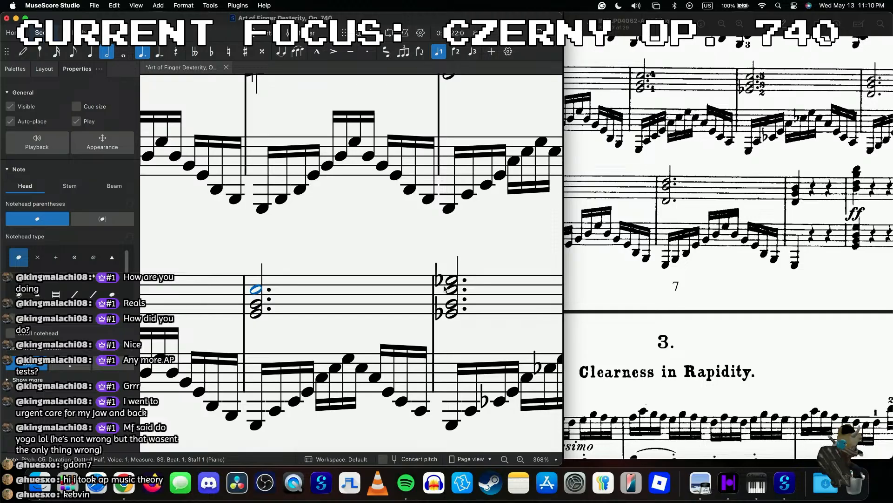
scroll(451, 281, right, 5)
- Enter a dotted half chord of D4, G4 and B4 in the treble of measure 85
key(Right)
key(n)
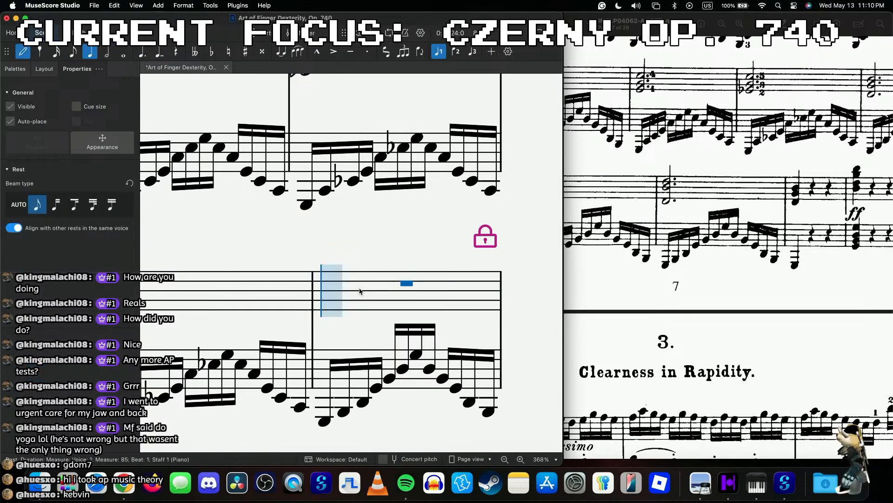
key(6)
key(period)
click(339, 315)
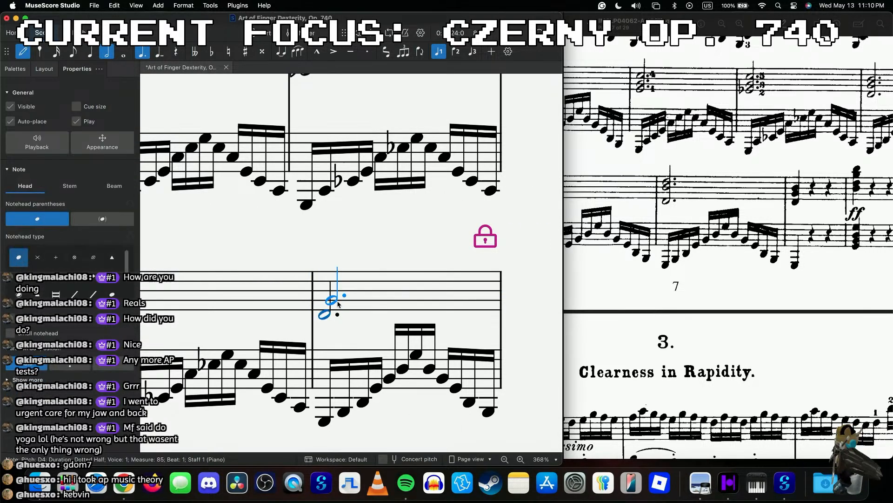
click(331, 293)
key(Escape)
- Add a dim. line to the treble chord of measure 82
scroll(337, 293, left, 12)
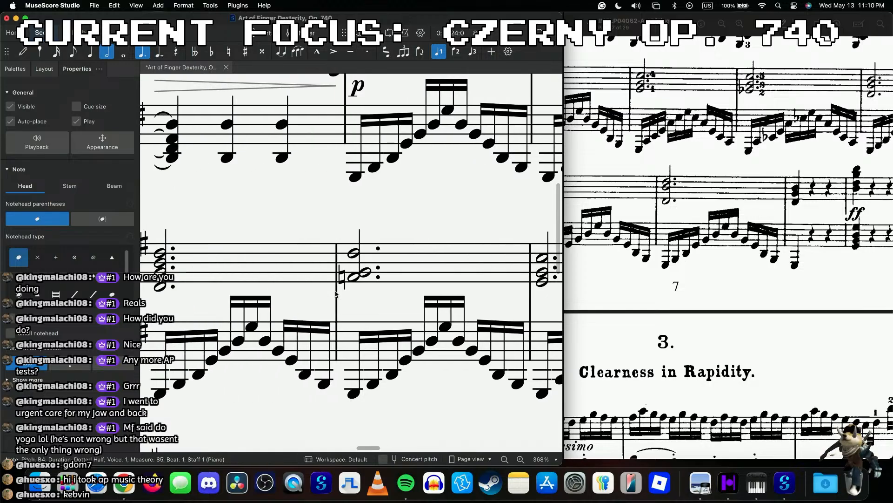
scroll(347, 281, down, 2)
click(347, 280)
click(17, 69)
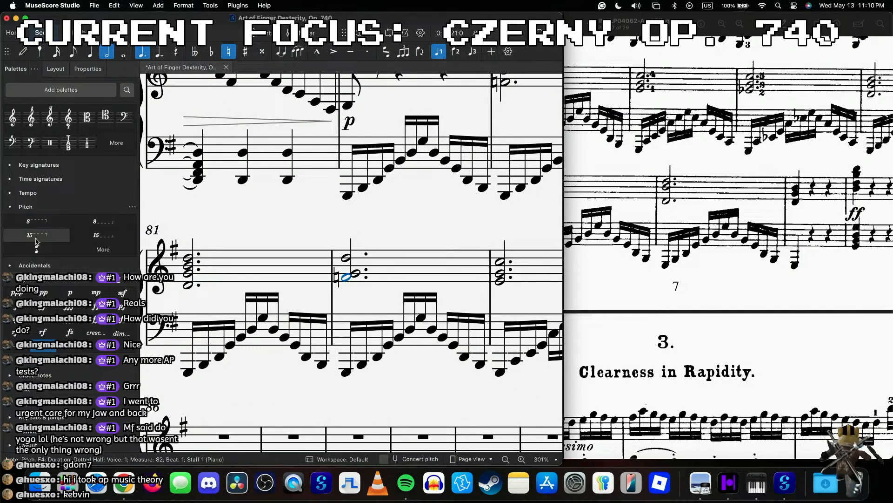
click(121, 333)
scroll(235, 204, down, 4)
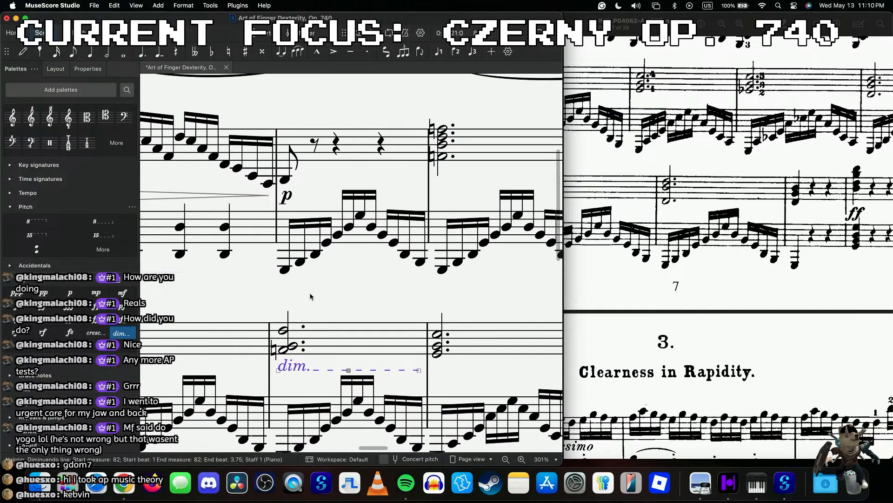
- Play the score from measure 76 and compare it with the No. 2 in G Major recording in Spotify
click(200, 195)
key(space)
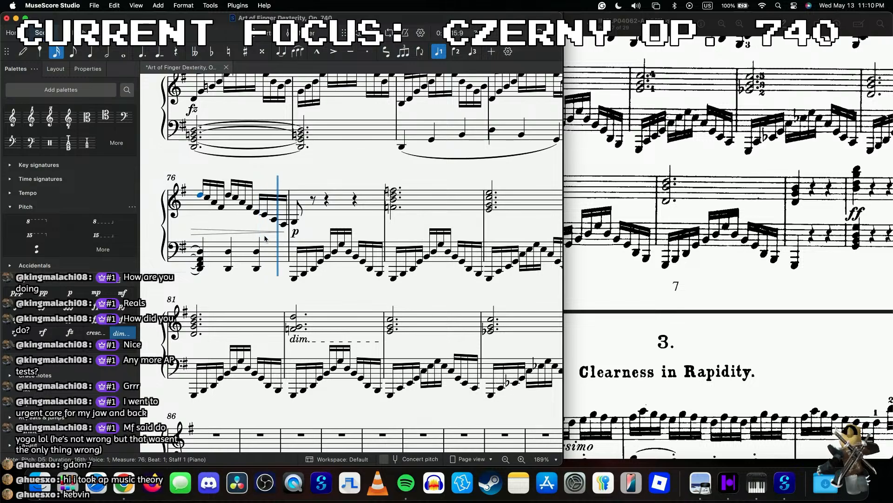
click(406, 483)
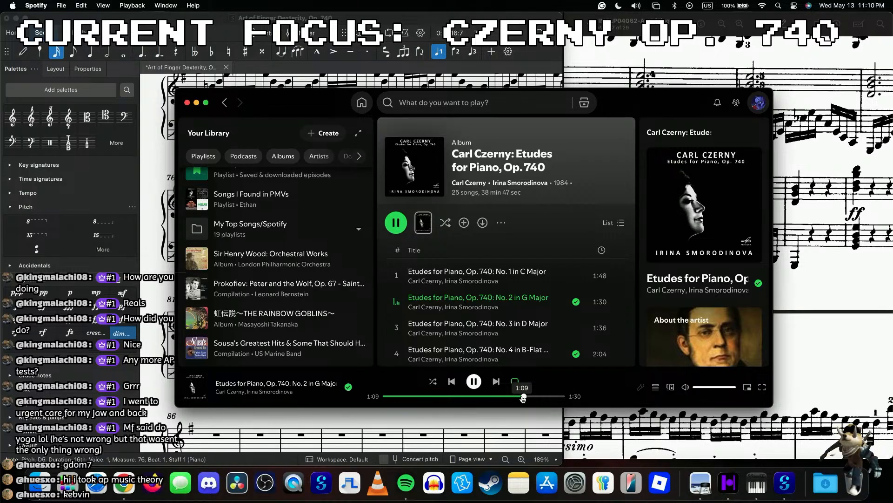
click(470, 382)
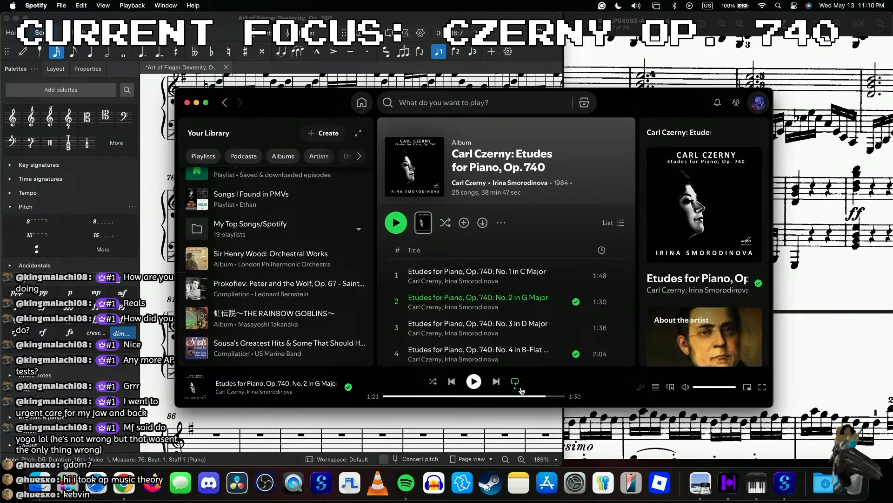
click(536, 396)
click(473, 381)
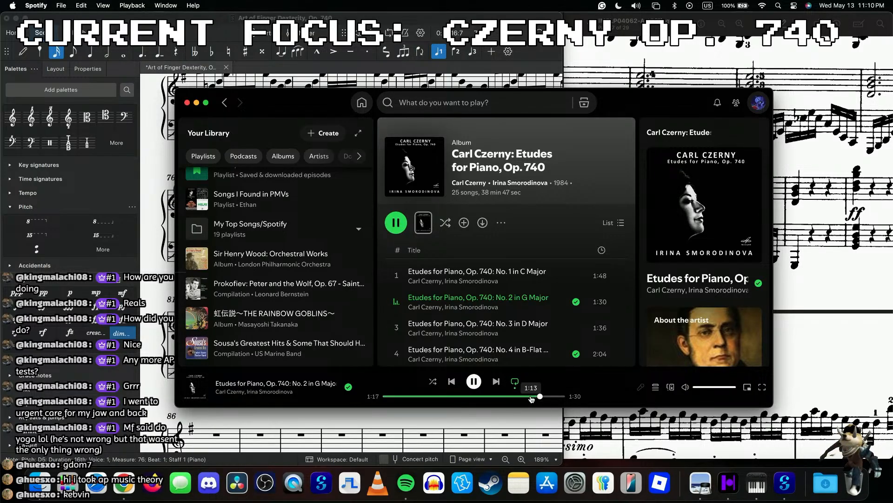
click(473, 381)
click(239, 312)
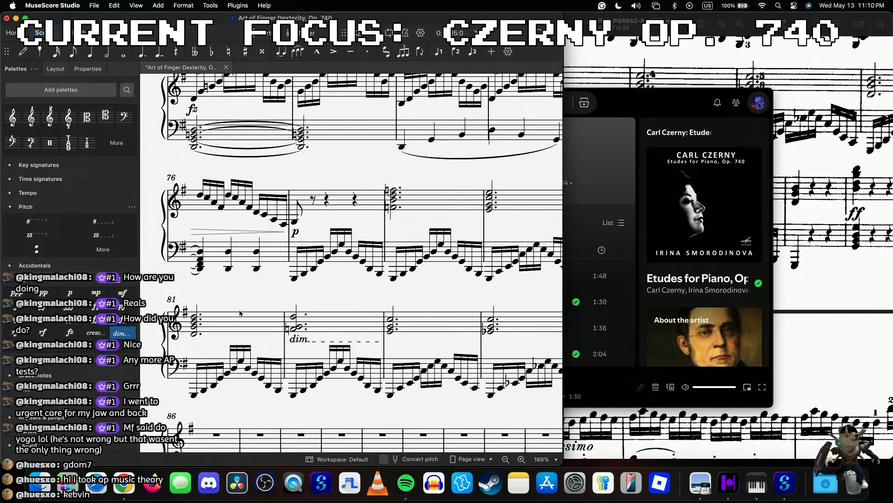
- Try to shorten the dim. line in measure 82, delete it and re-apply it to the same chord
click(299, 339)
drag(380, 343, 319, 345)
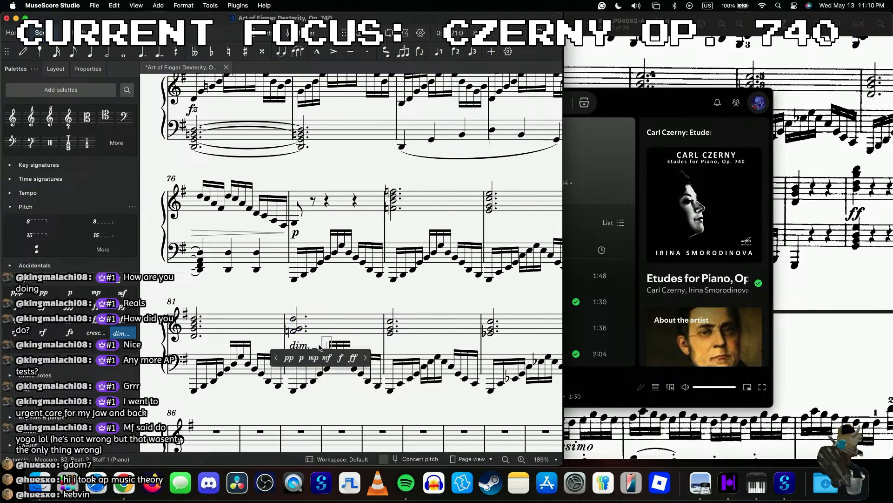
key(Escape)
key(Delete)
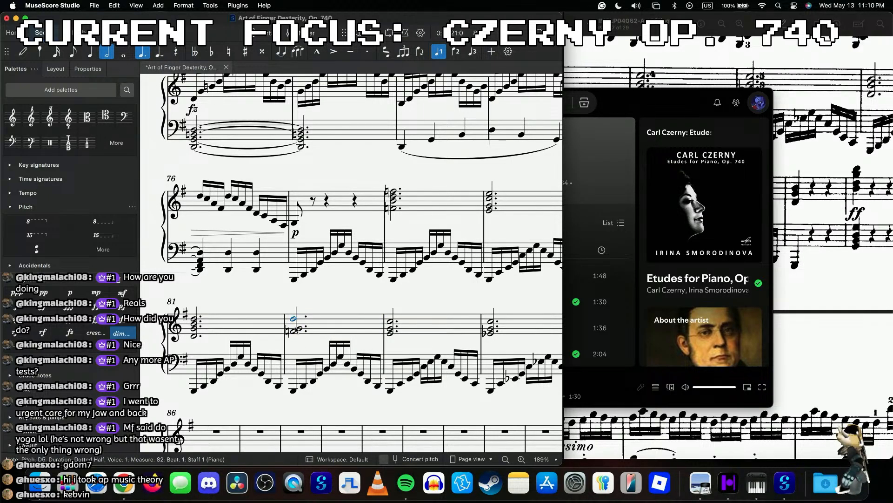
click(112, 332)
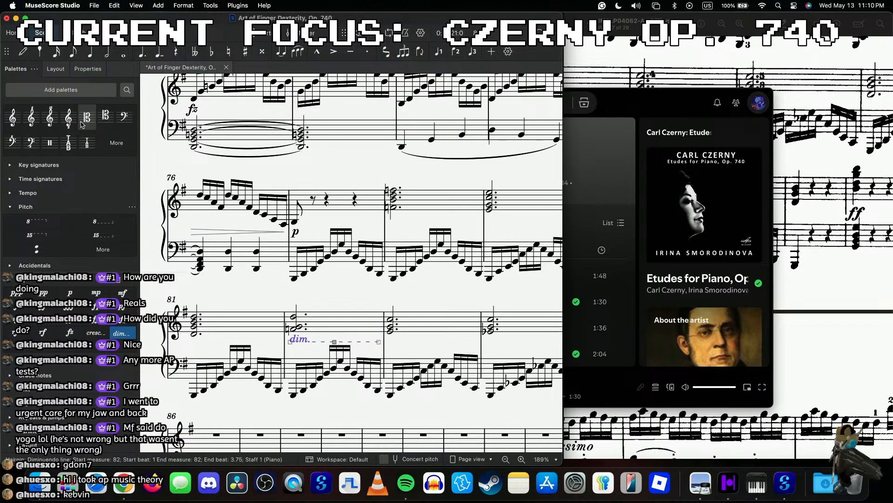
- Turn off the dashed extension line of the dim. marking in measure 82
click(76, 66)
click(70, 185)
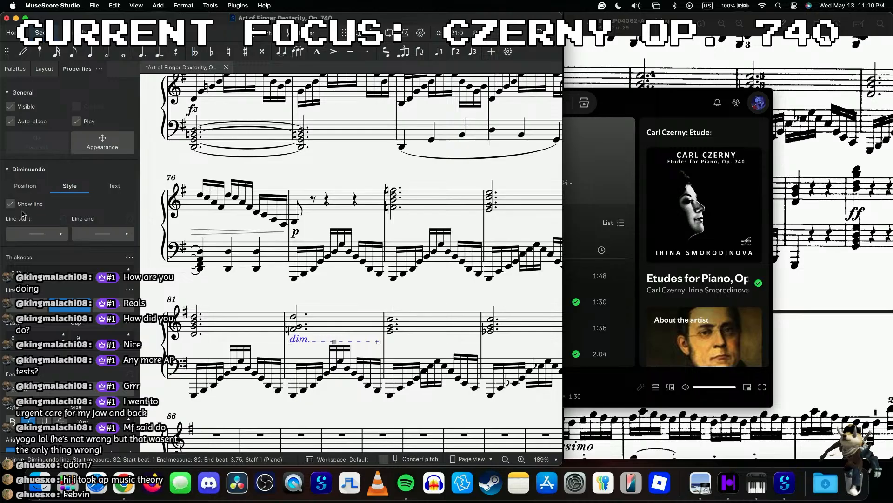
click(10, 203)
click(75, 120)
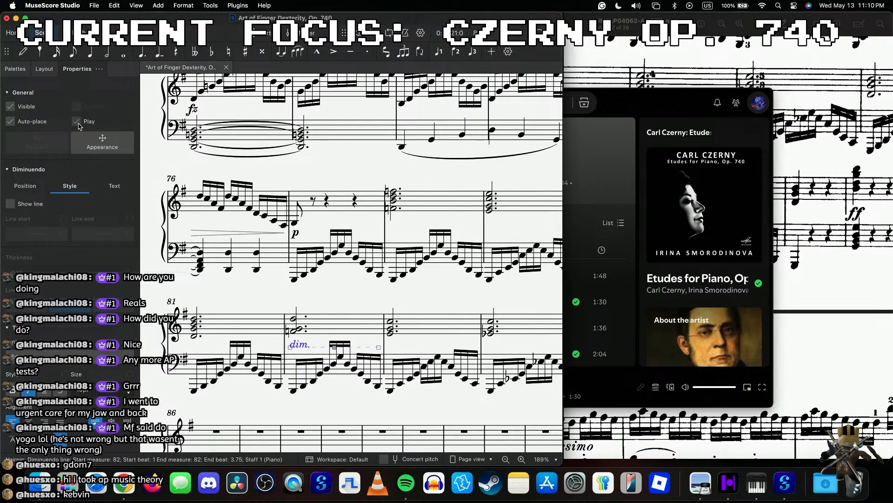
click(198, 323)
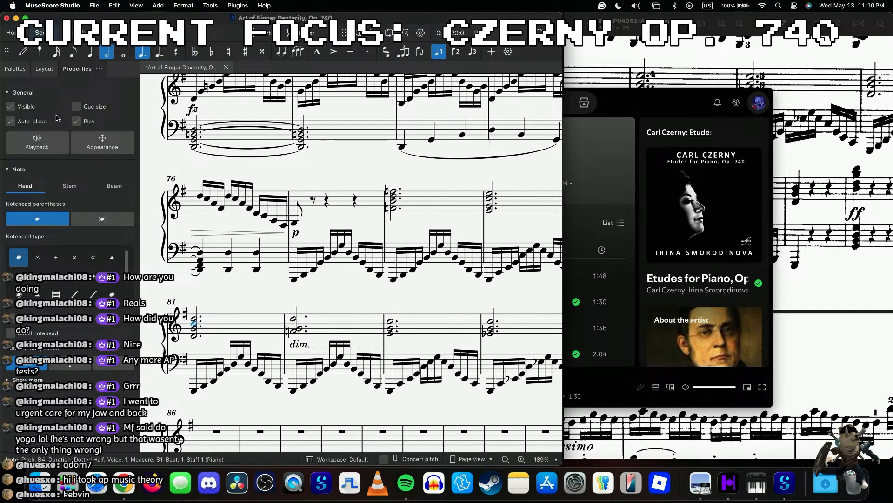
- Change the dynamic at the start of measure 77 to mp and play the passage from measure 76
click(25, 73)
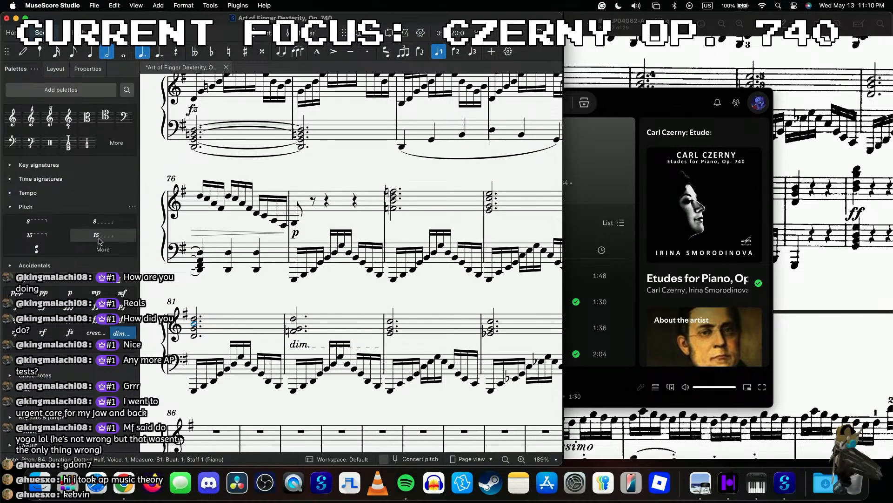
click(295, 234)
scroll(302, 227, up, 5)
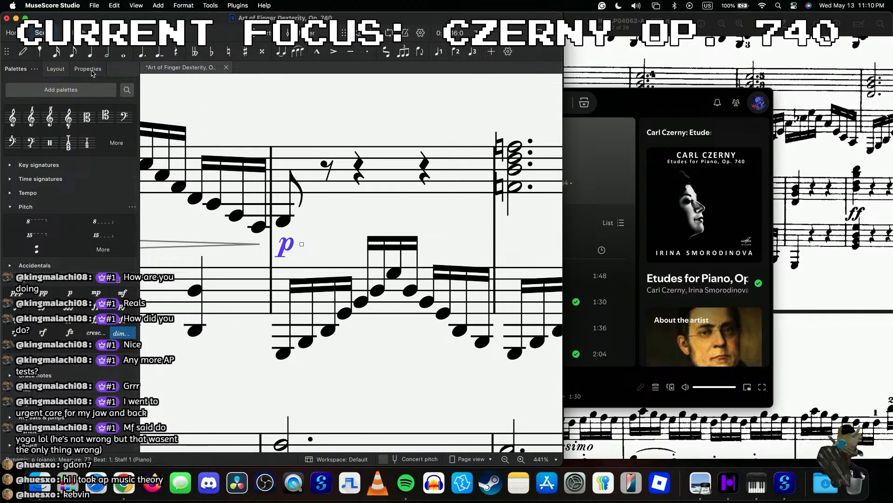
click(87, 68)
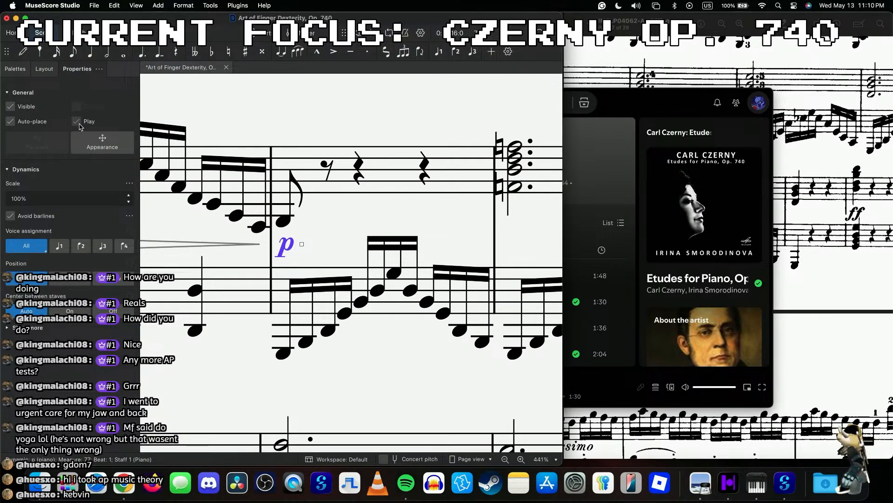
click(308, 238)
click(283, 249)
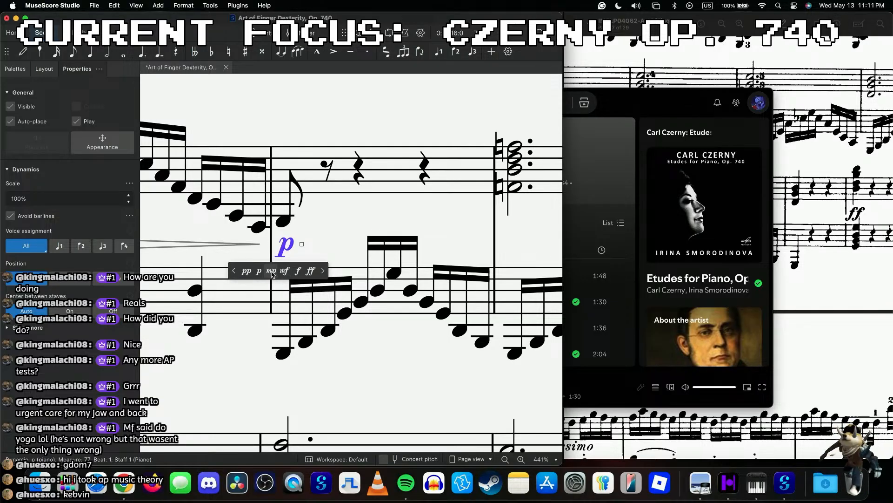
click(271, 271)
scroll(275, 274, down, 3)
click(197, 203)
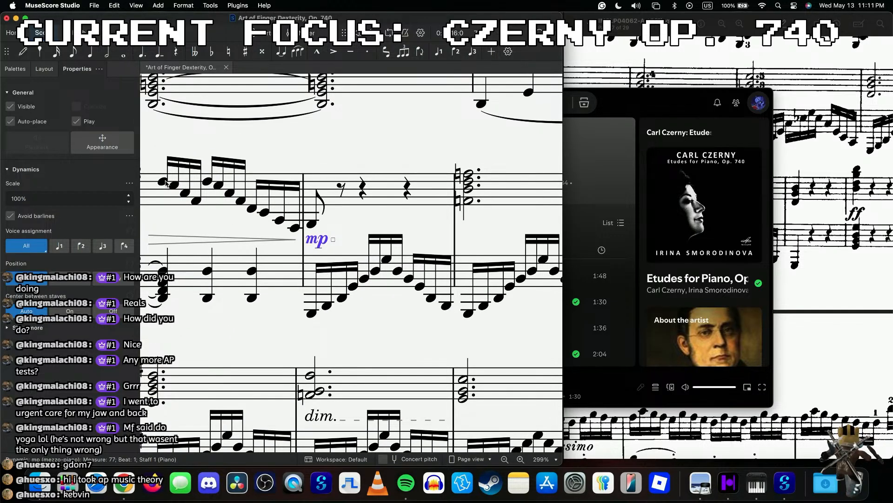
scroll(199, 212, down, 2)
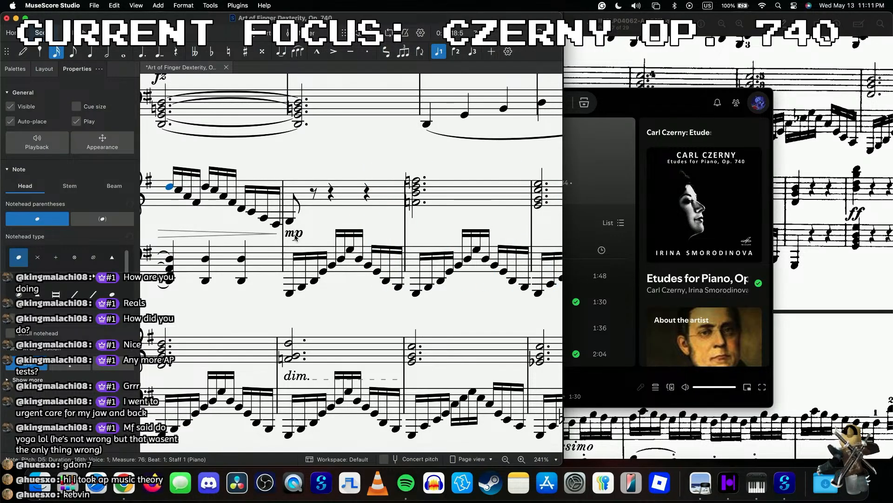
- Try mf as the dynamic of measure 77 and play the passage from measure 76
click(294, 234)
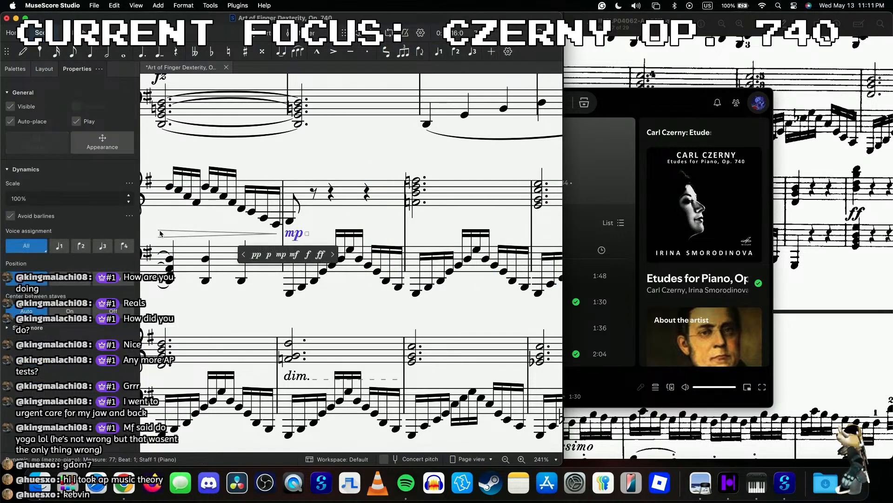
click(294, 254)
click(167, 187)
scroll(170, 191, down, 5)
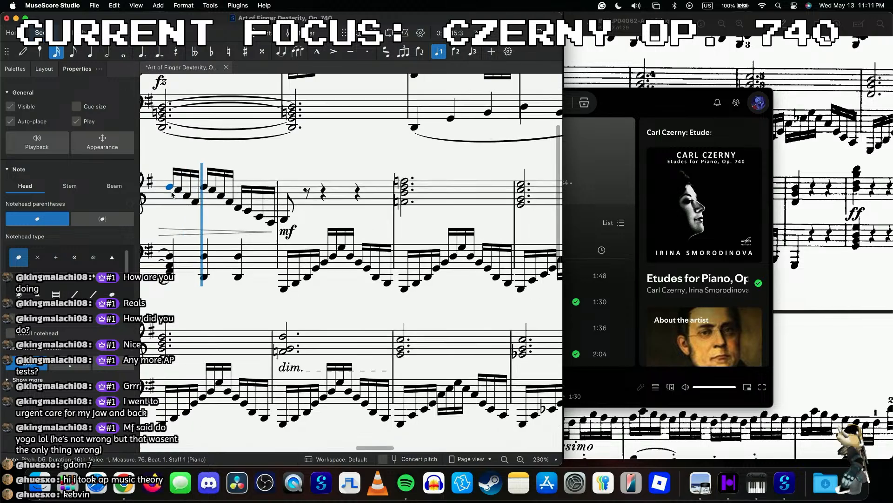
scroll(172, 194, up, 2)
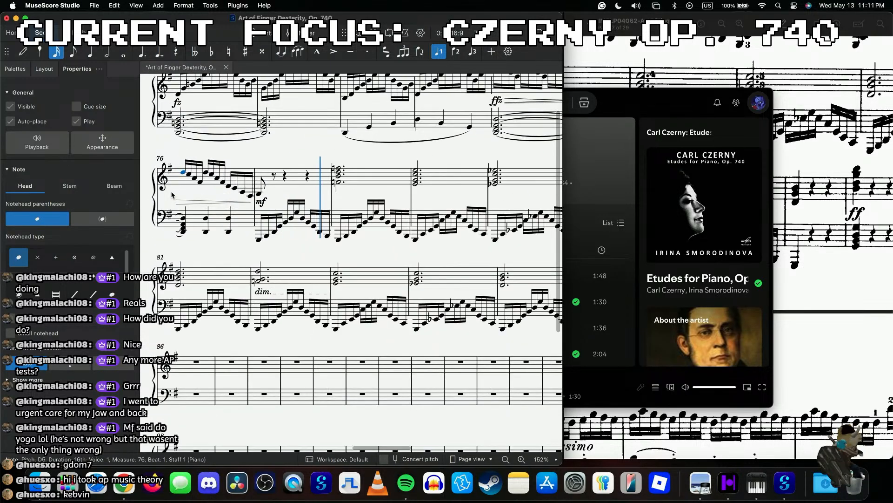
- Set the dynamic at the start of measure 77 to mp
click(261, 201)
click(248, 221)
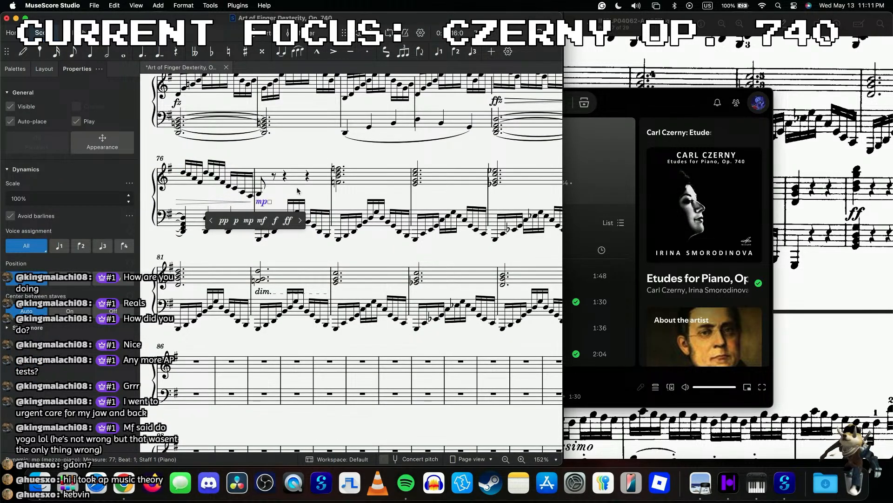
key(Escape)
scroll(261, 203, up, 5)
scroll(260, 204, up, 1)
- Make the mp dynamic of measure 77 invisible and select the treble eighth note above it
click(261, 191)
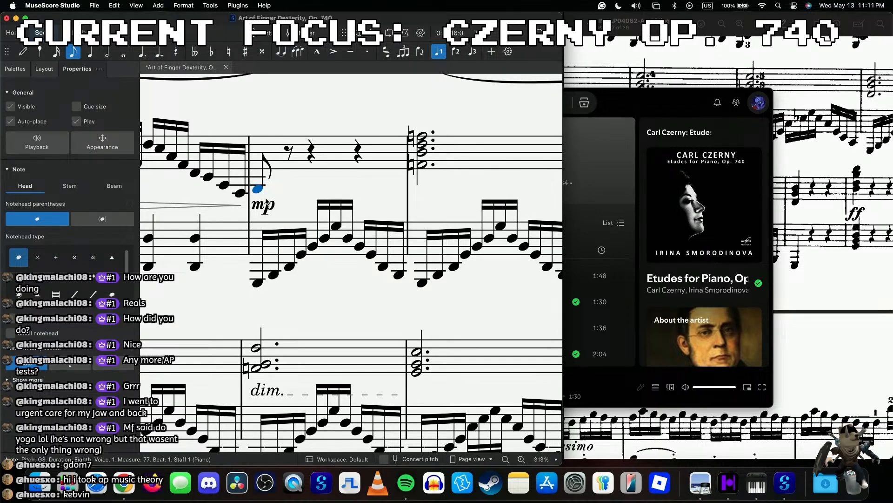
click(263, 211)
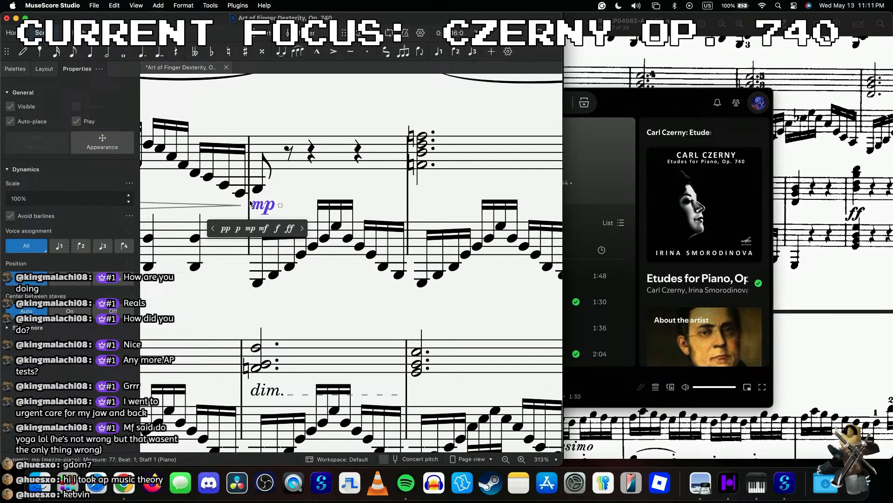
click(10, 107)
click(258, 191)
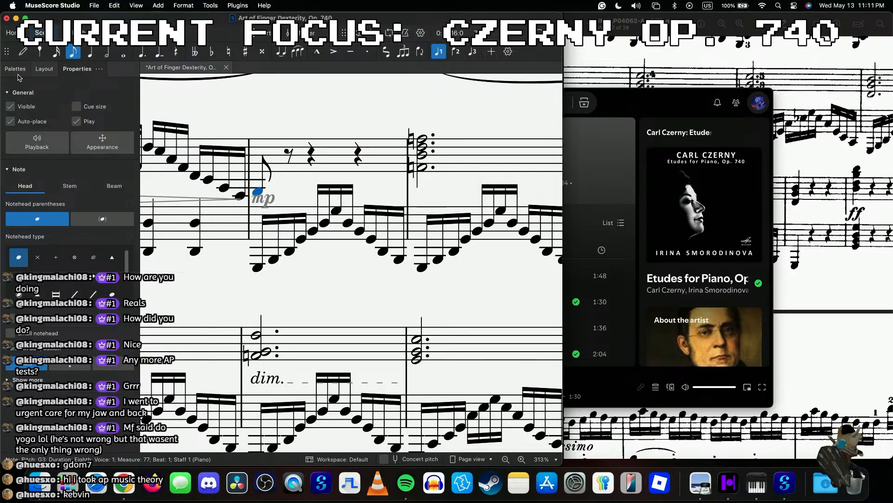
- Add a p dynamic excluded from playback at the start of measure 77 and play the passages from measures 76 and 71
click(15, 68)
click(70, 293)
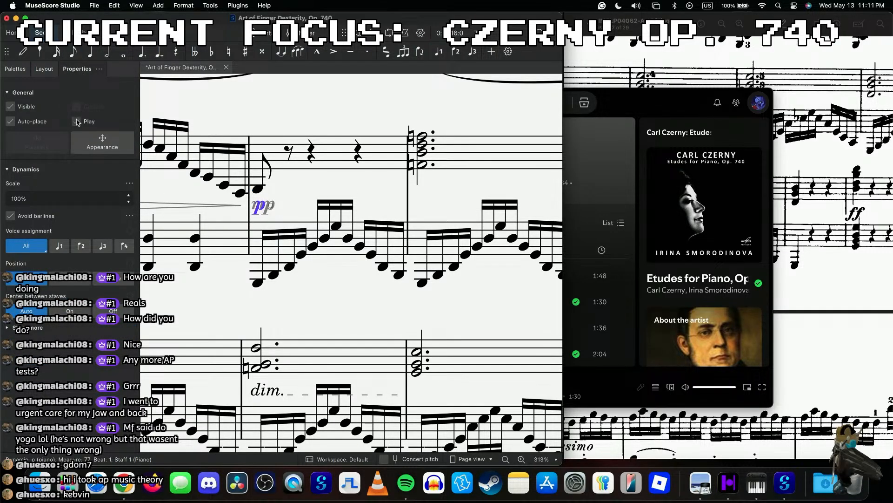
scroll(247, 177, down, 6)
click(246, 175)
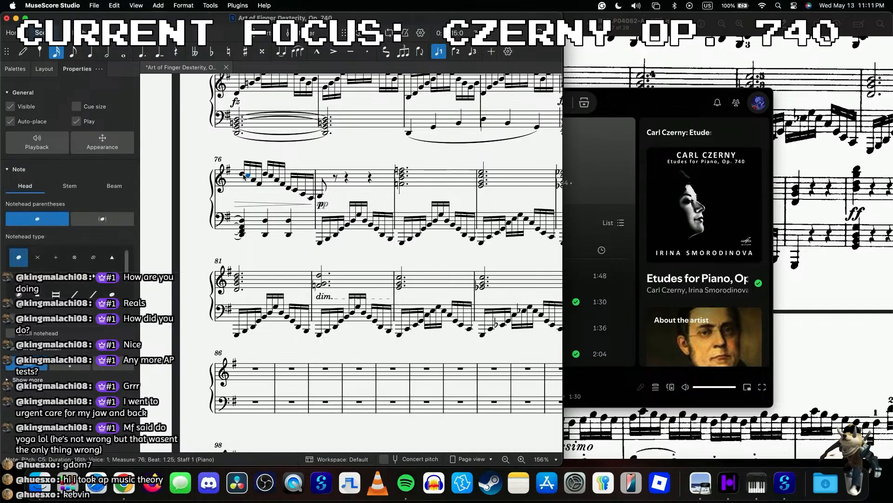
scroll(245, 153, up, 2)
click(239, 113)
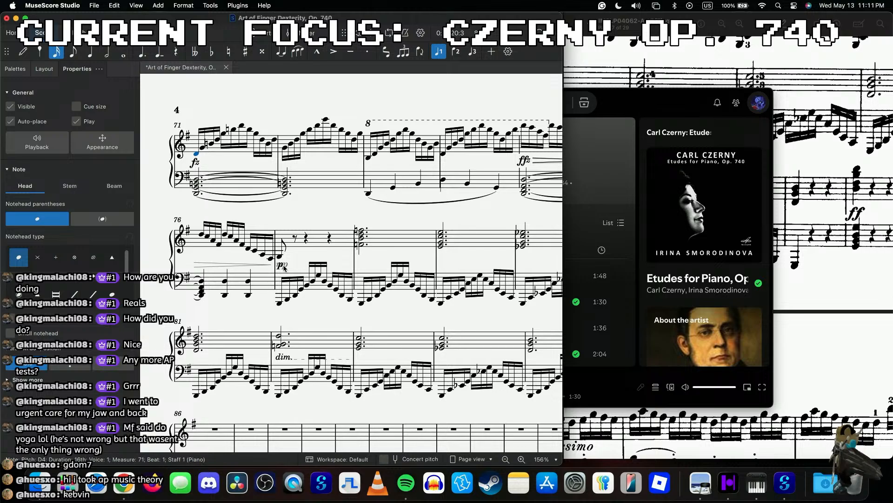
- Add a p dynamic at the start of measure 81
scroll(284, 267, up, 1)
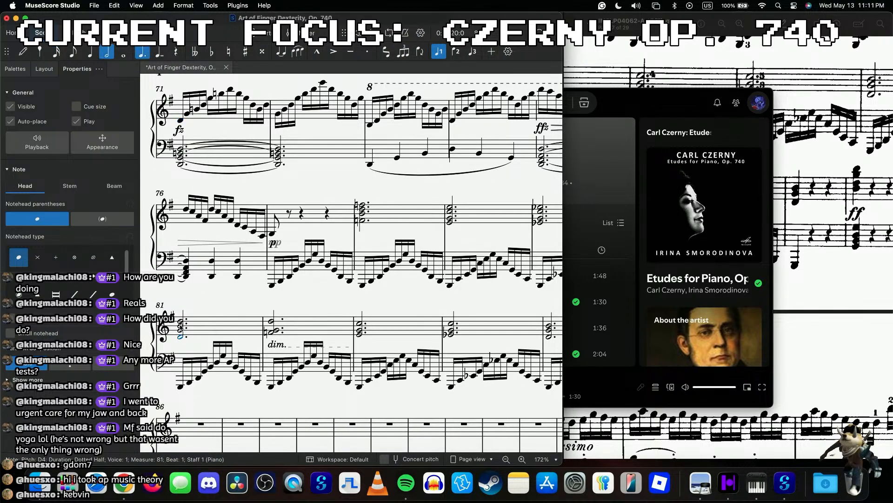
click(19, 73)
click(69, 292)
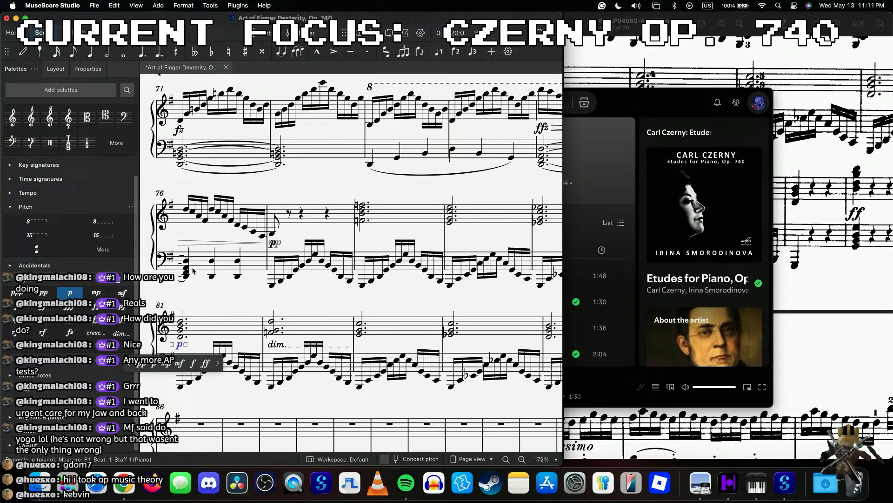
- Play the score from measure 76, and listen to the recording of Etude No. 2 in G Major in Spotify for comparison
click(186, 214)
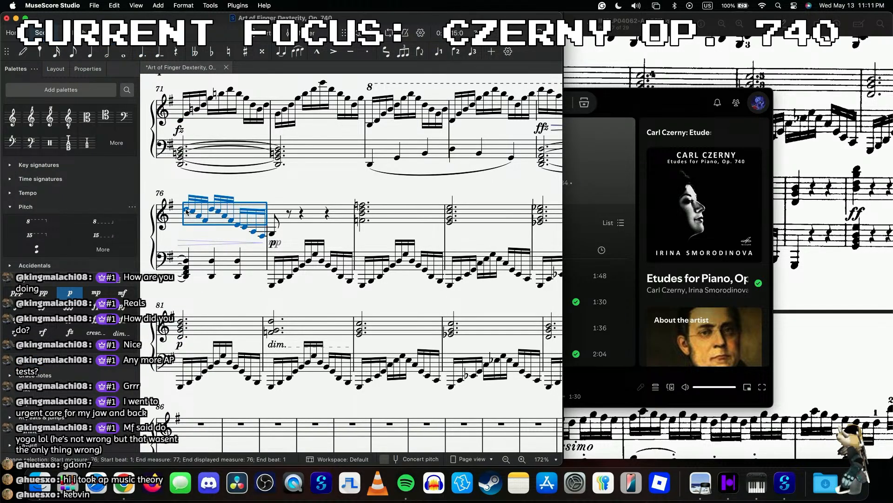
click(207, 237)
scroll(217, 292, down, 4)
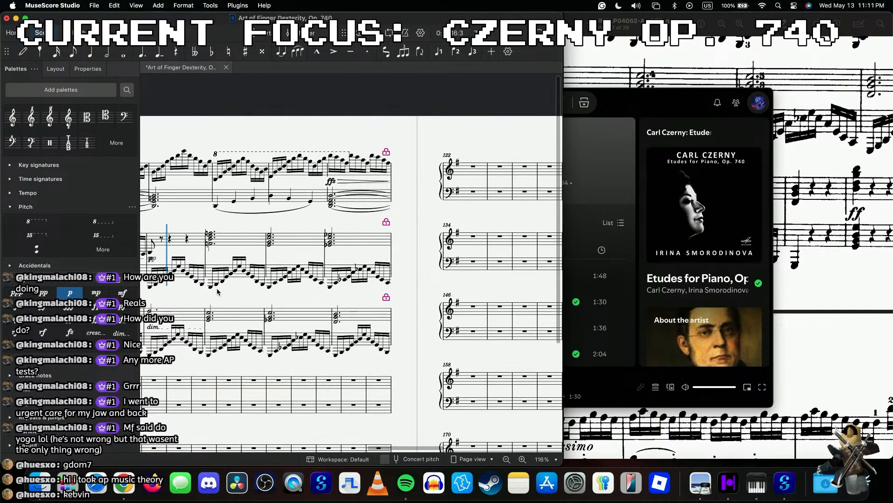
scroll(218, 292, left, 4)
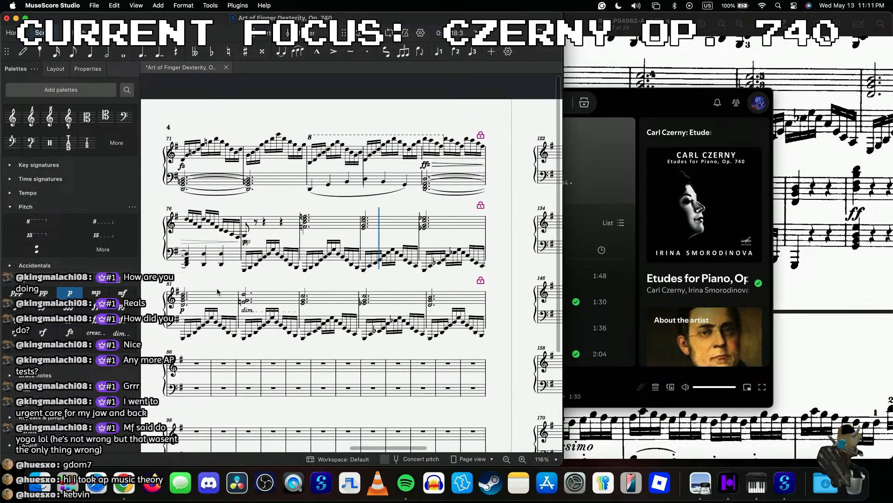
scroll(218, 292, left, 2)
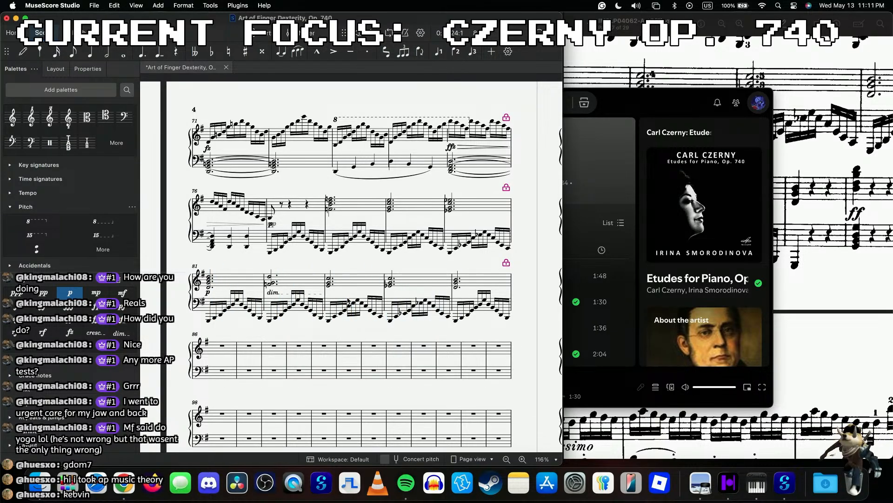
click(406, 483)
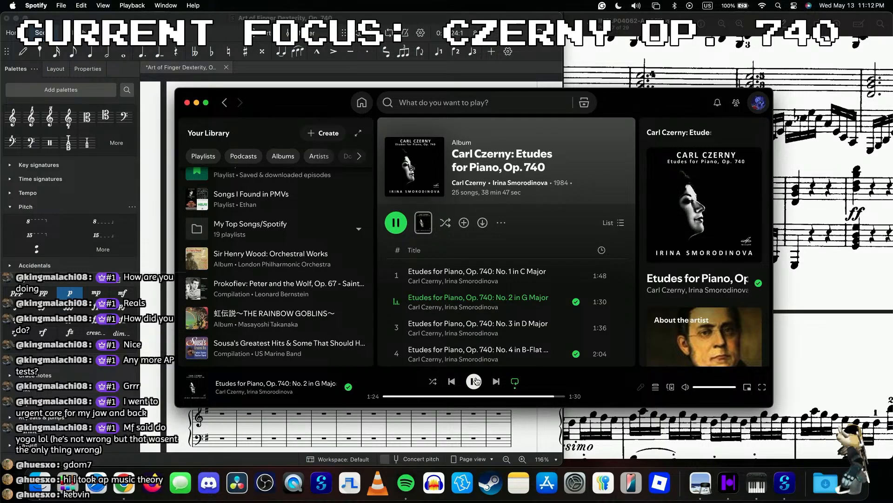
- Back in the MuseScore score, copy the bass-staff sixteenth-note figure of measure 81 into the bass staff of measure 86
click(857, 266)
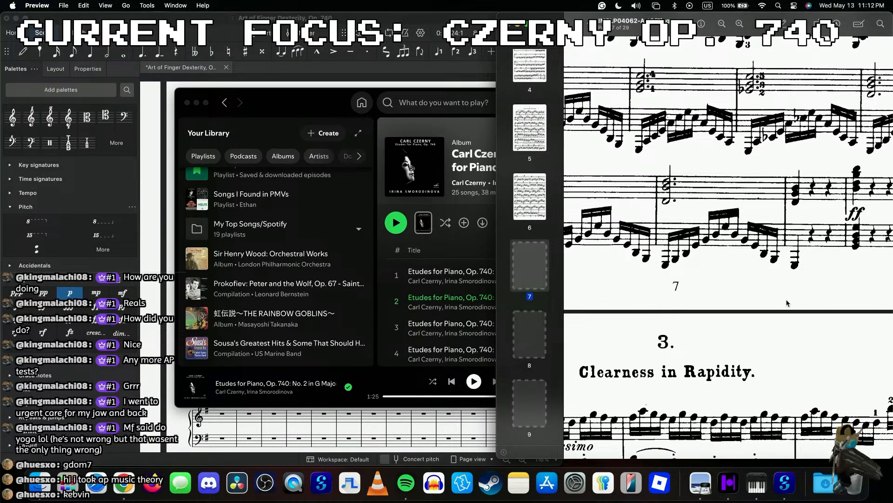
scroll(787, 303, up, 2)
click(328, 422)
scroll(328, 422, down, 5)
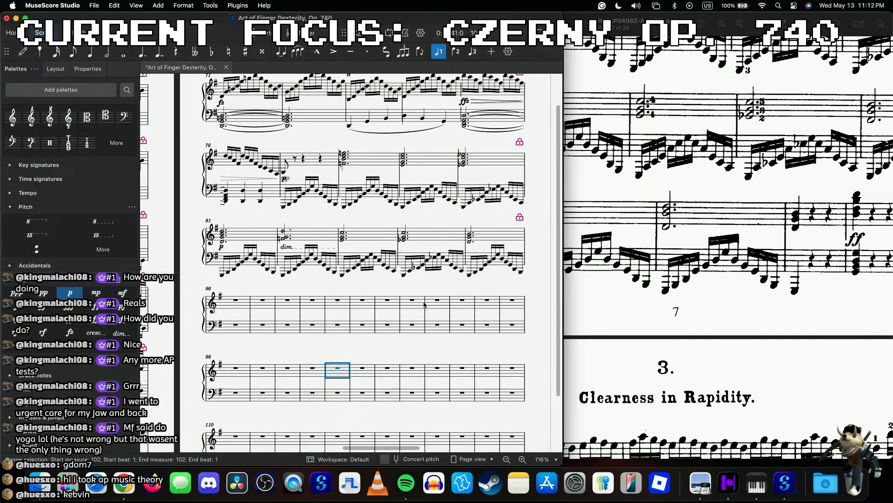
scroll(736, 237, left, 5)
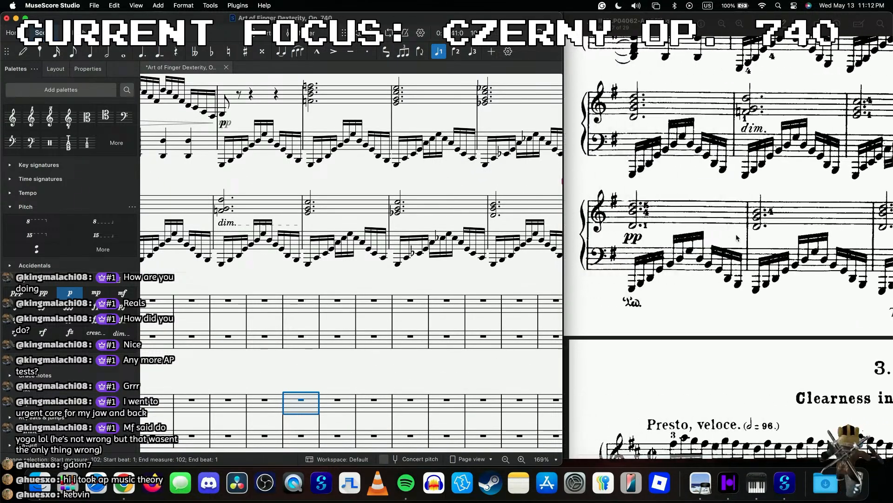
scroll(737, 237, down, 2)
scroll(338, 302, up, 5)
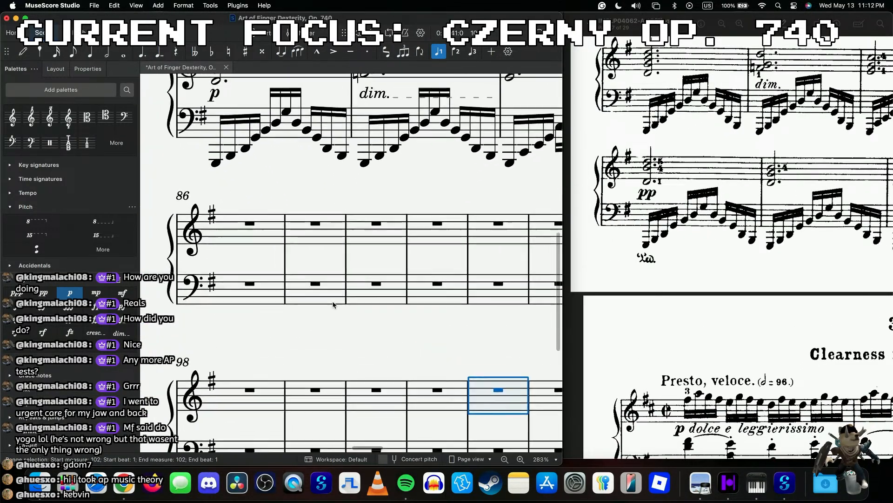
click(250, 298)
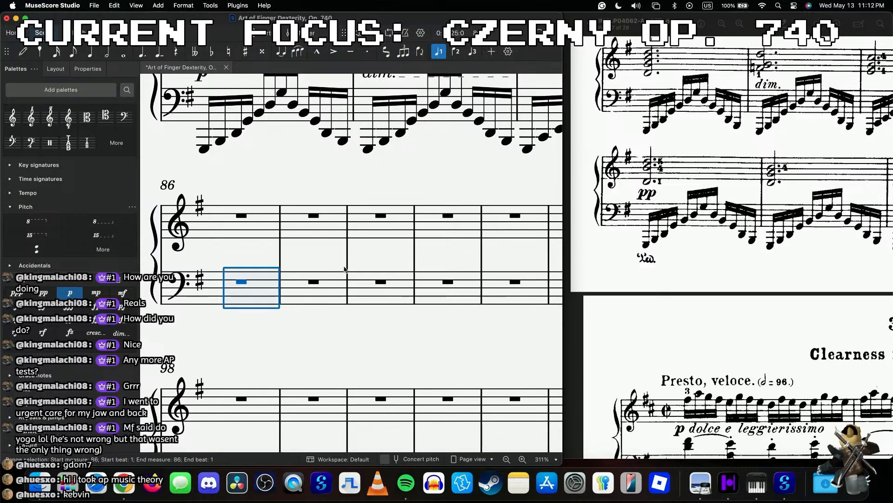
click(285, 118)
key(super+c)
click(260, 290)
key(super+v)
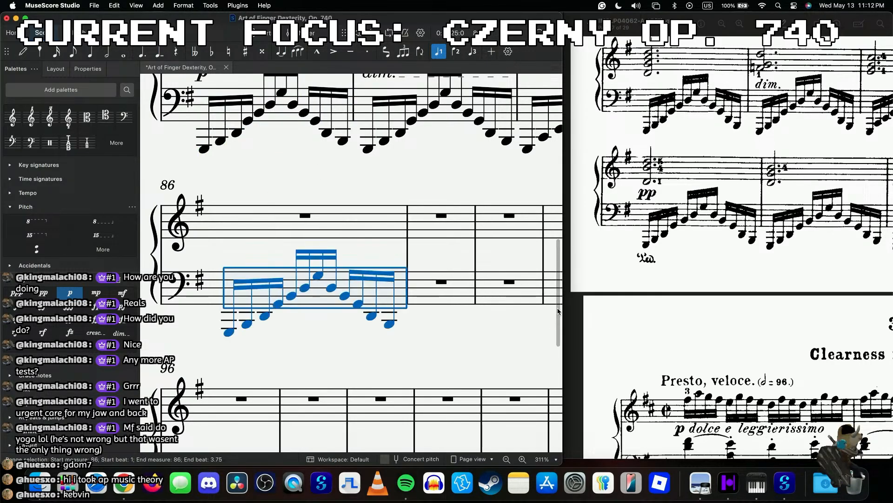
- Paste the same sixteenth-note figure into the bass staff of measures 87 and 88
scroll(700, 286, right, 3)
click(441, 298)
scroll(687, 296, right, 3)
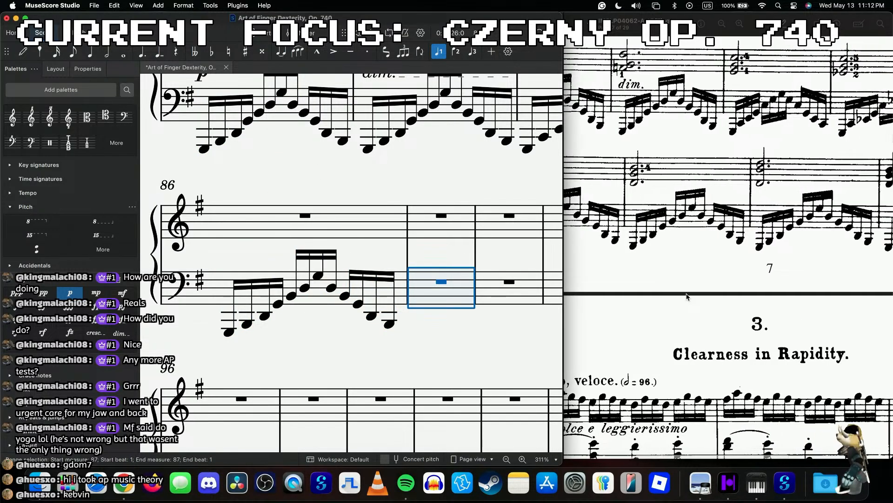
key(super+v)
scroll(427, 289, right, 3)
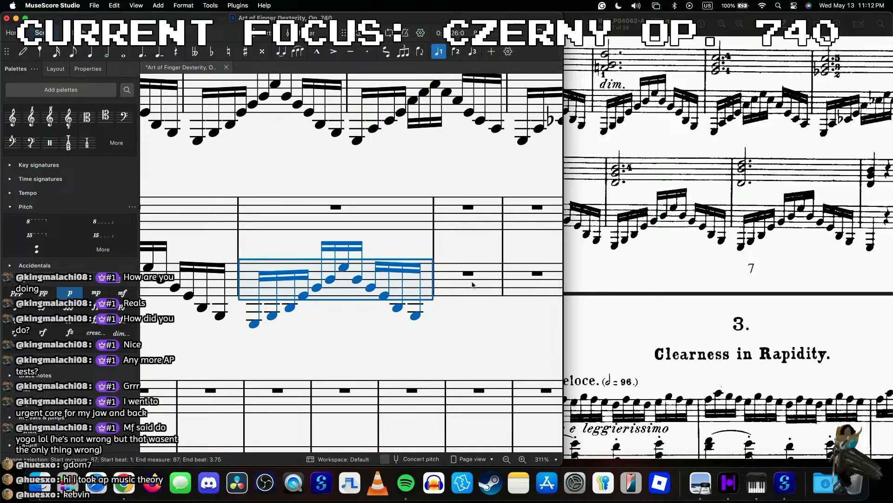
click(468, 288)
key(super+v)
- Enter a quarter note G1 on beat 1 of measure 89 in the bass staff
scroll(698, 279, right, 3)
scroll(493, 300, right, 3)
scroll(493, 299, right, 3)
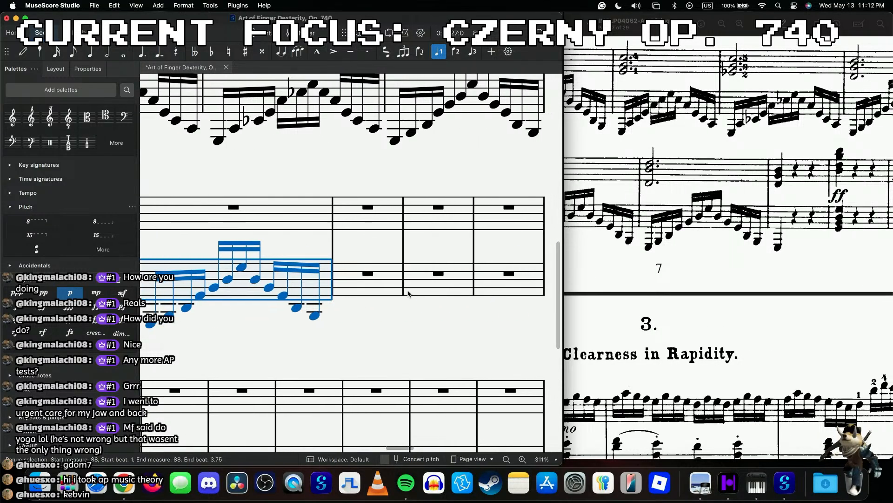
click(388, 289)
key(n)
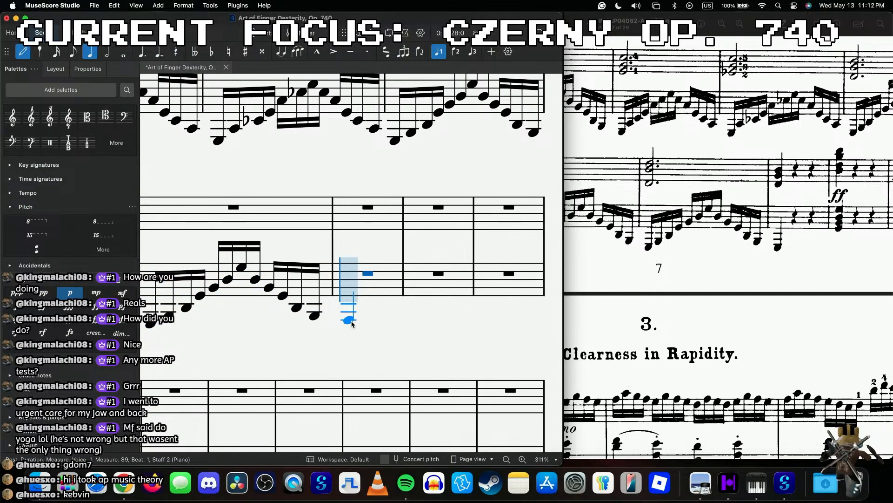
click(351, 327)
key(Escape)
scroll(512, 279, right, 3)
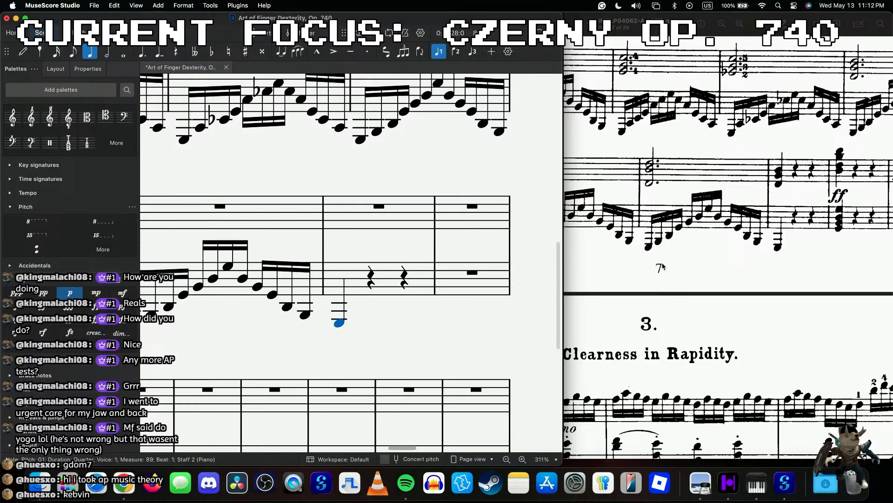
- Enter a quarter-note chord G2, B2, D3 and G3 on beat 1 of measure 90 in the bass staff
scroll(573, 254, right, 3)
click(473, 272)
key(n)
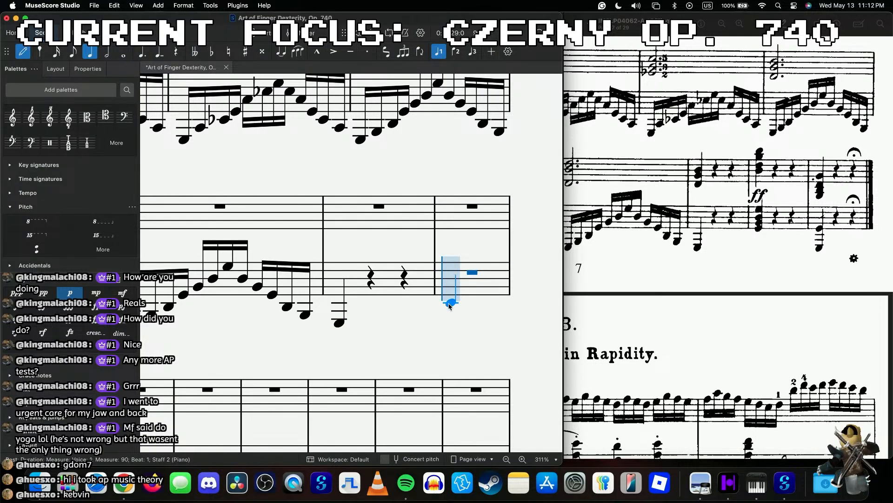
click(453, 296)
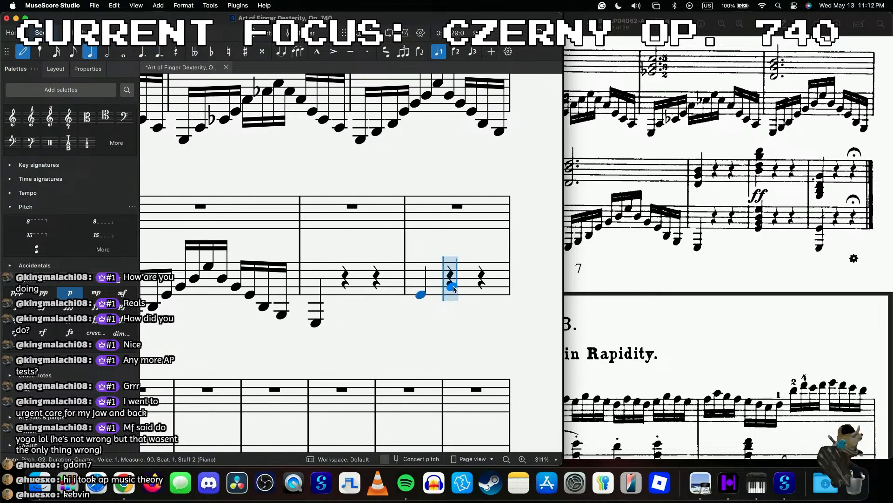
click(420, 278)
click(422, 264)
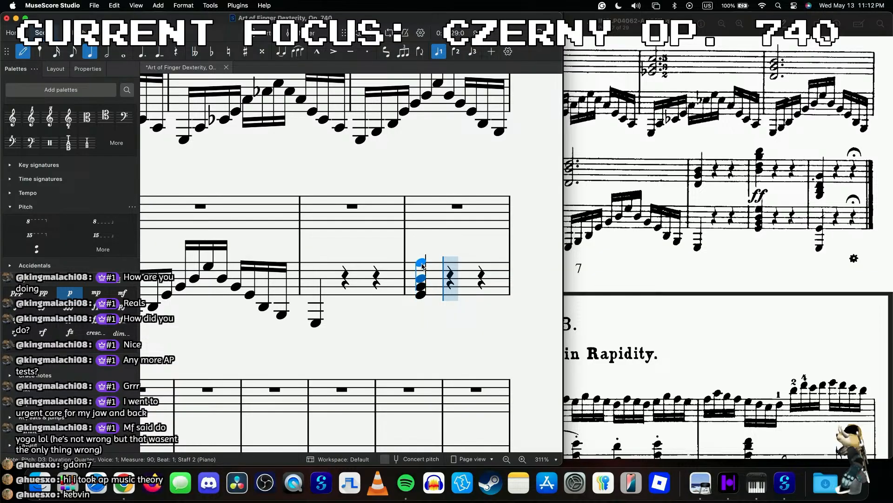
click(421, 265)
- Enter a quarter-note octave G1 and G2 on beat 1 of measure 91 in the bass staff
scroll(409, 311, down, 5)
scroll(409, 311, left, 15)
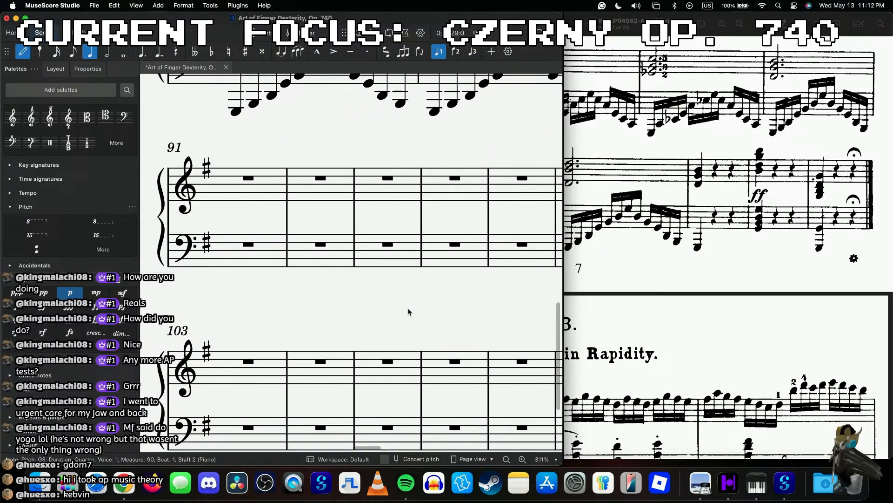
click(429, 261)
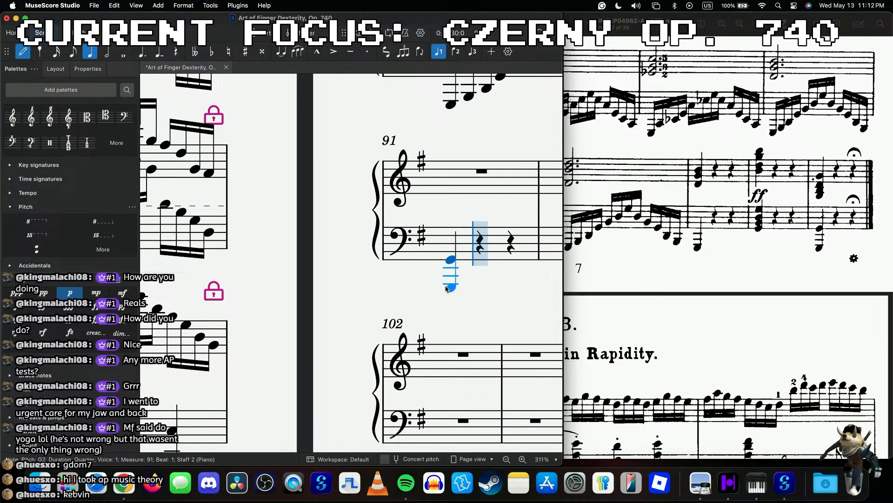
key(Escape)
- Delete all empty measures from measure 92 to the end of the score
scroll(444, 228, down, 3)
click(437, 182)
scroll(436, 186, down, 5)
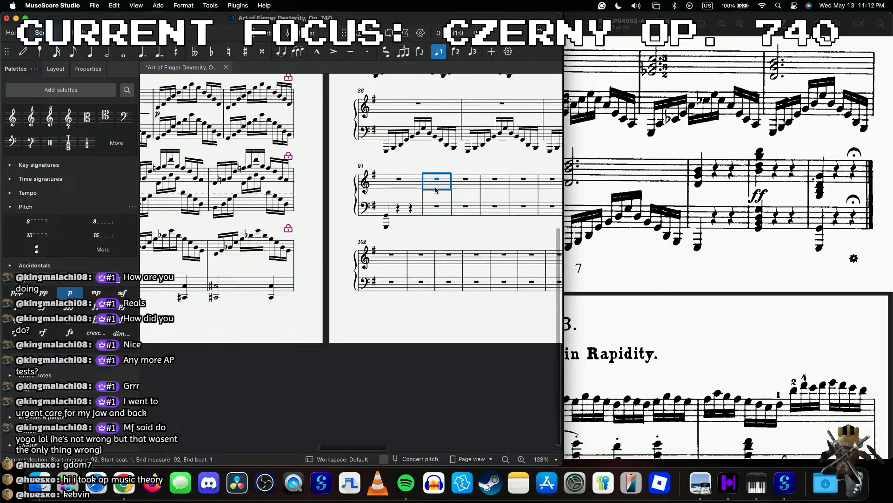
scroll(436, 189, down, 2)
key(super+shift+End)
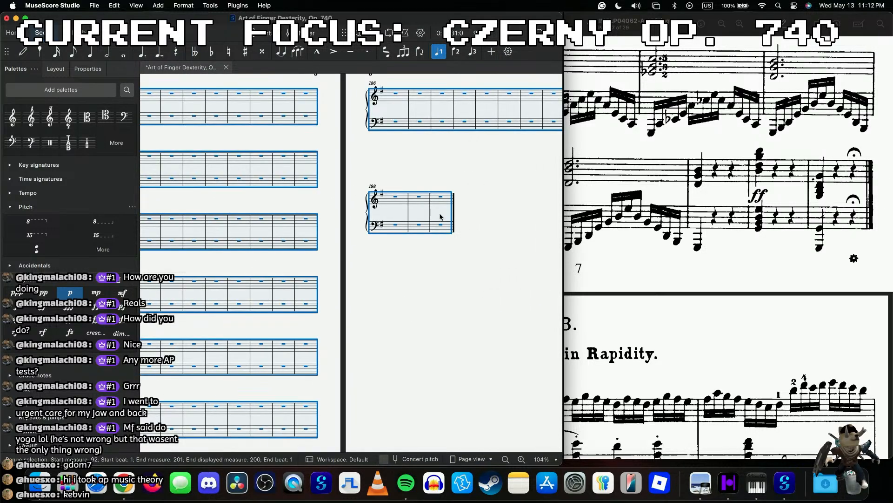
right_click(442, 205)
click(475, 300)
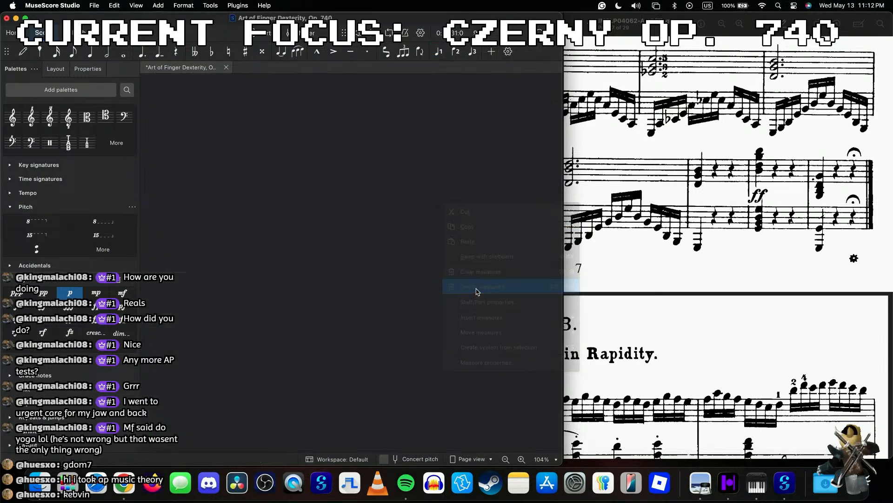
- Move the final measure 91 up into the system that starts at measure 86
scroll(381, 316, down, 2)
click(293, 337)
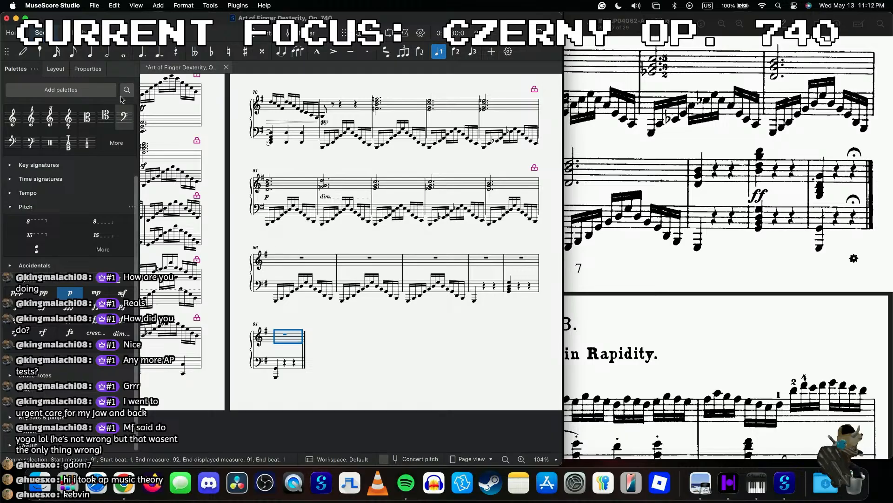
click(88, 69)
scroll(333, 240, up, 3)
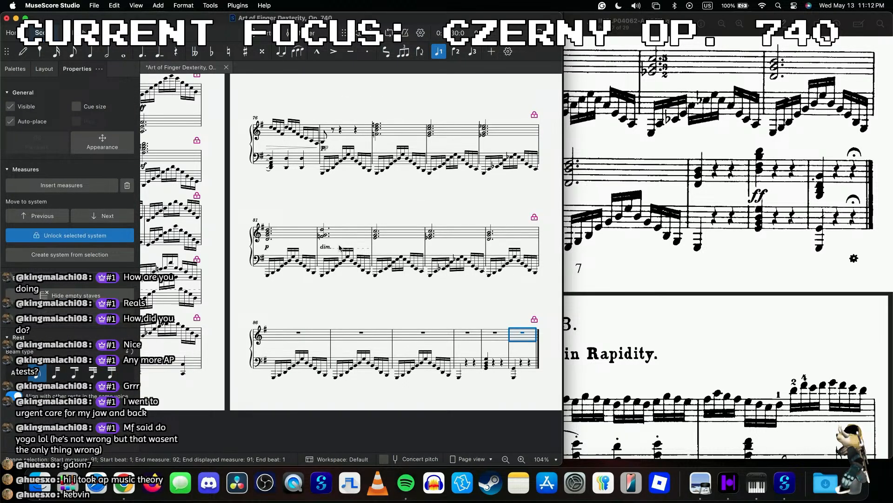
scroll(333, 240, down, 5)
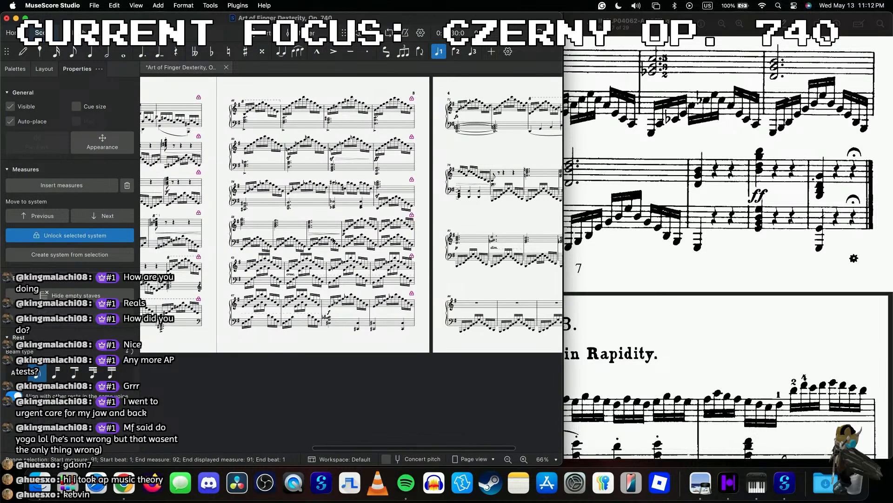
scroll(361, 262, up, 2)
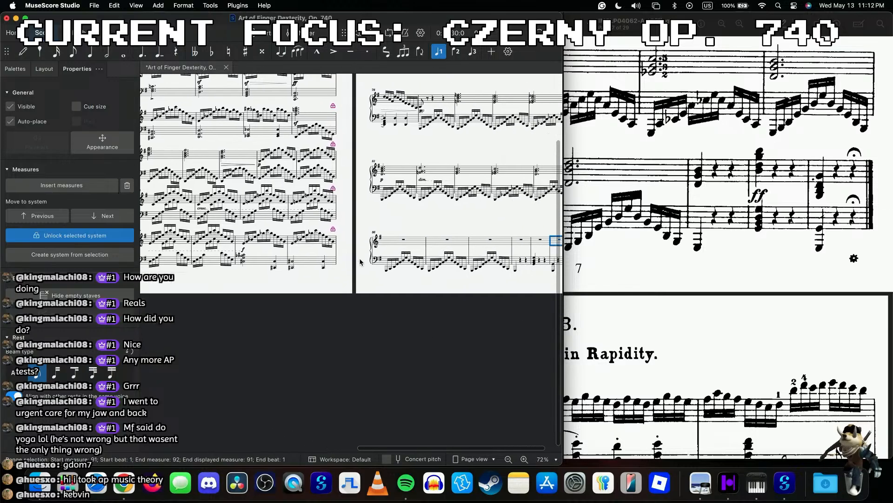
scroll(360, 262, up, 5)
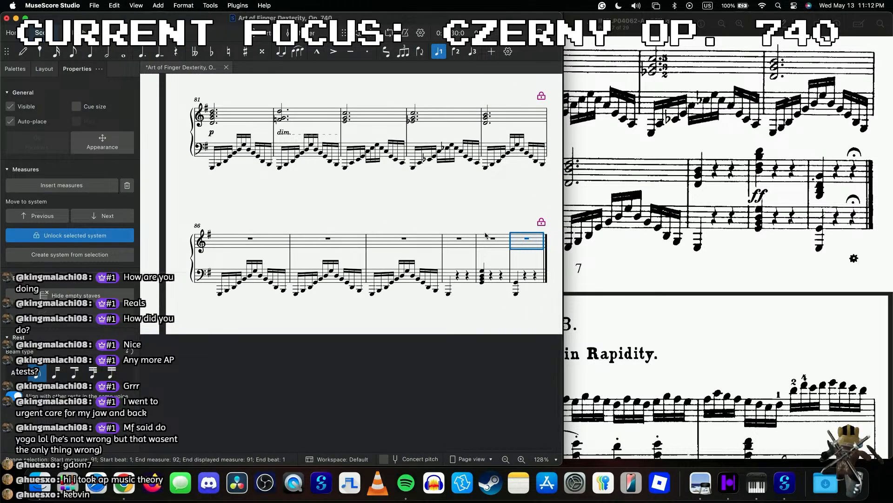
scroll(754, 209, left, 5)
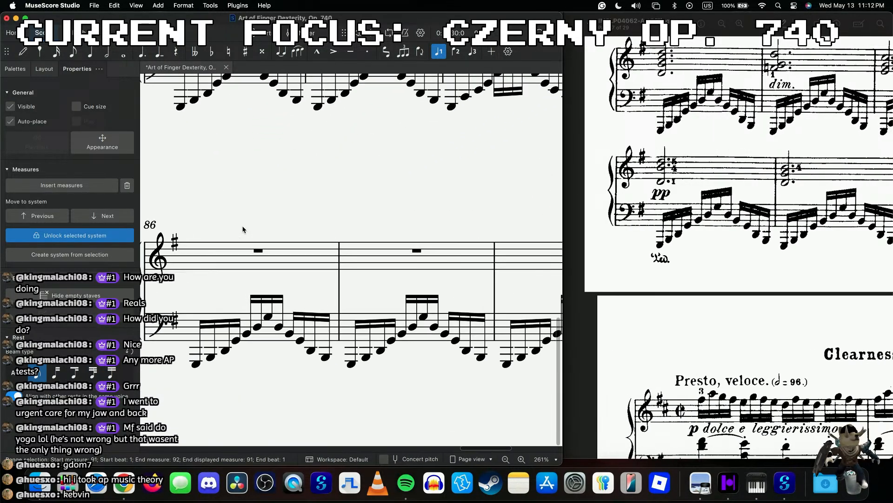
- Enter a dotted-half chord D4, B4 and D5 on beat 1 of measure 86 in the treble staff
scroll(289, 280, up, 6)
click(232, 265)
key(n)
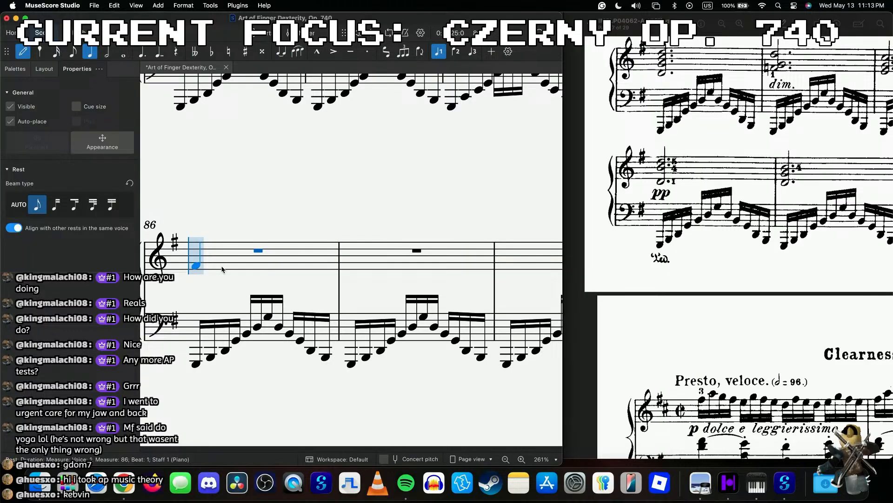
key(6)
key(period)
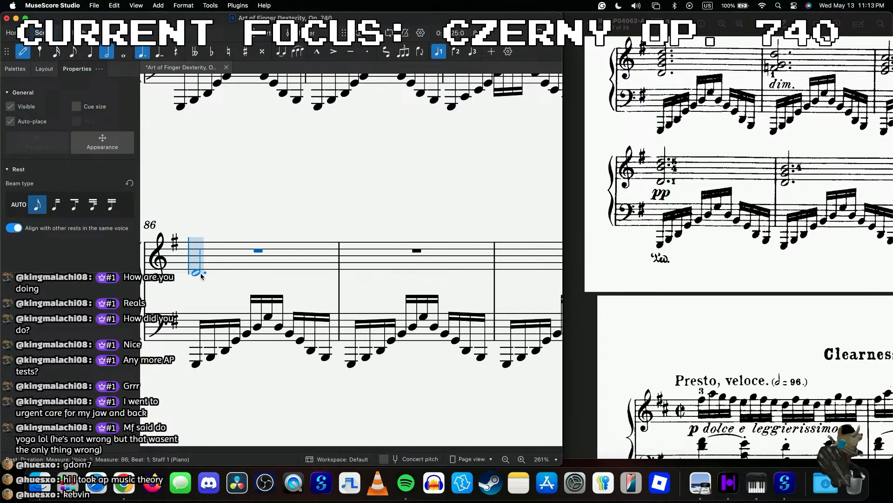
click(201, 273)
shift+click(201, 257)
key(Escape)
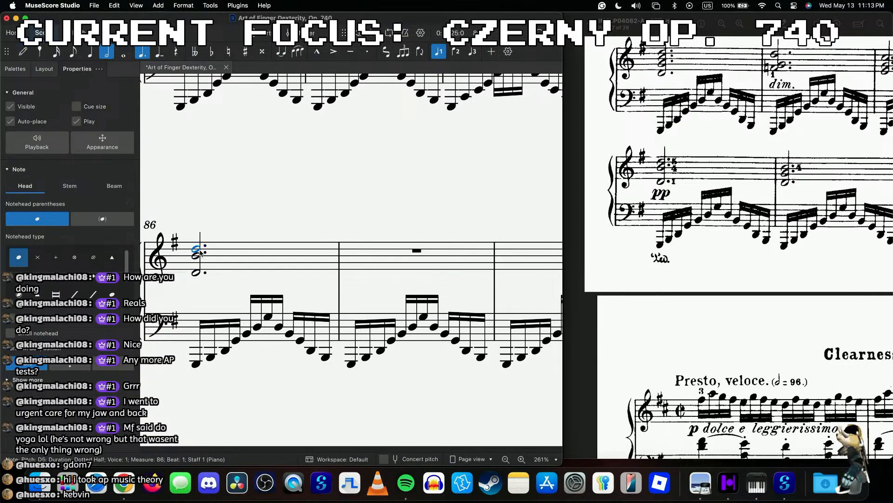
- Play back the score from the first bass note of measure 81 into the closing measures
scroll(202, 256, up, 3)
click(182, 228)
key(space)
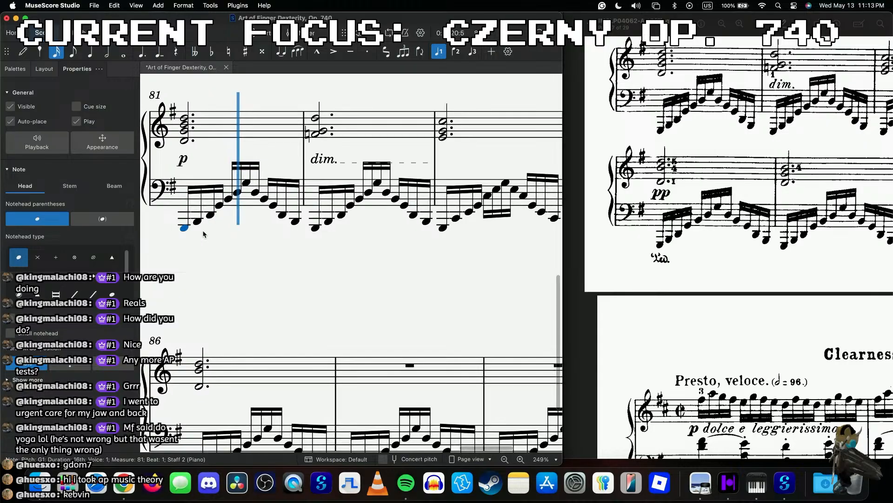
scroll(205, 232, down, 5)
scroll(260, 224, down, 2)
scroll(260, 224, left, 2)
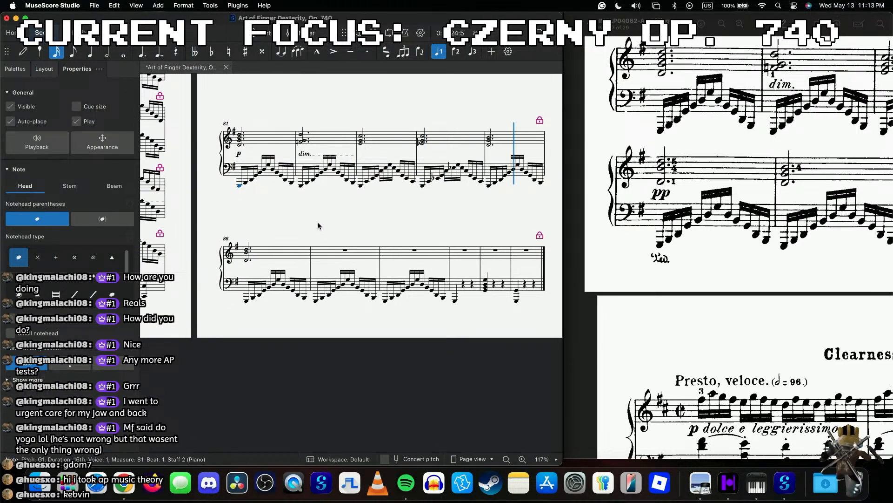
key(n)
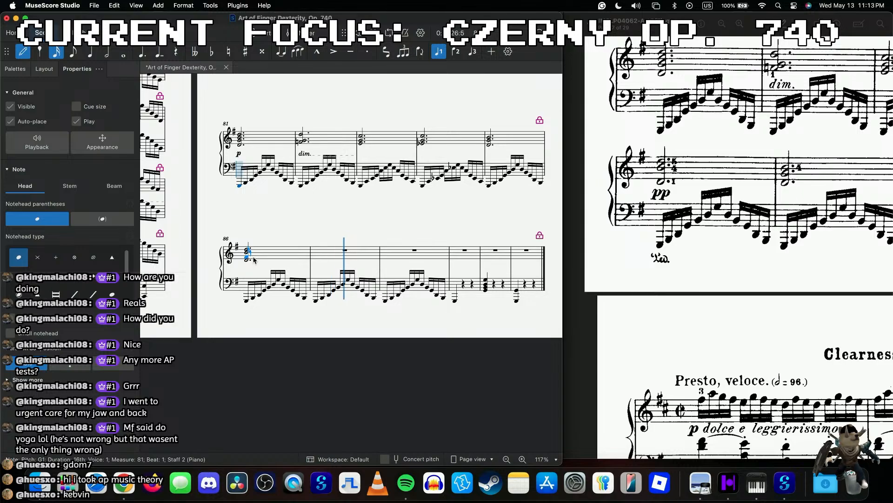
key(Escape)
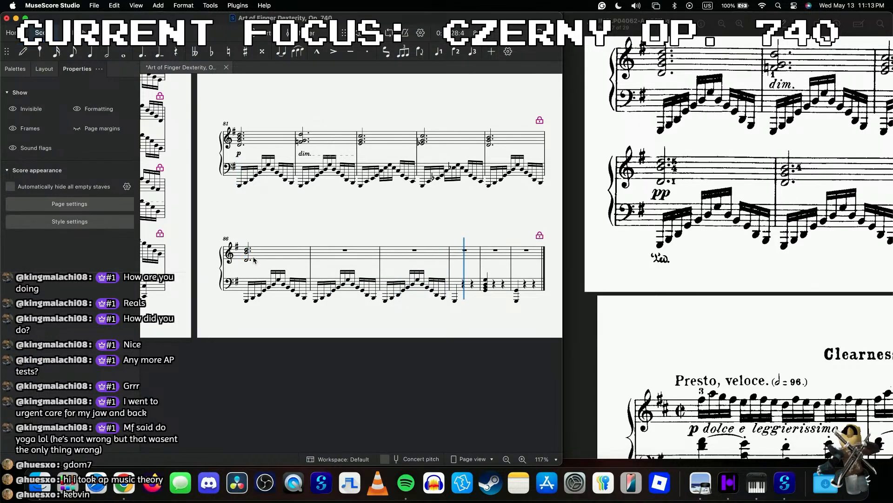
- Add a pp dynamic under the treble chord on beat 1 of measure 86
scroll(254, 259, up, 5)
click(241, 262)
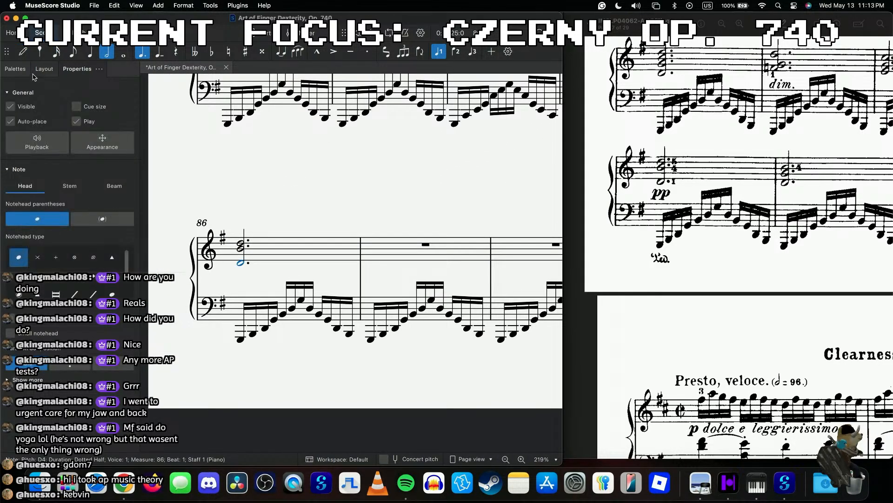
click(15, 68)
drag(43, 293, 244, 276)
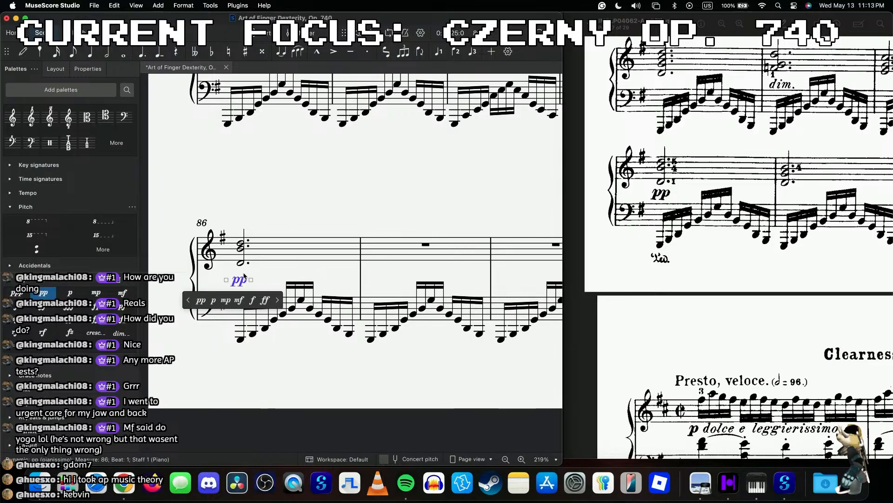
click(87, 69)
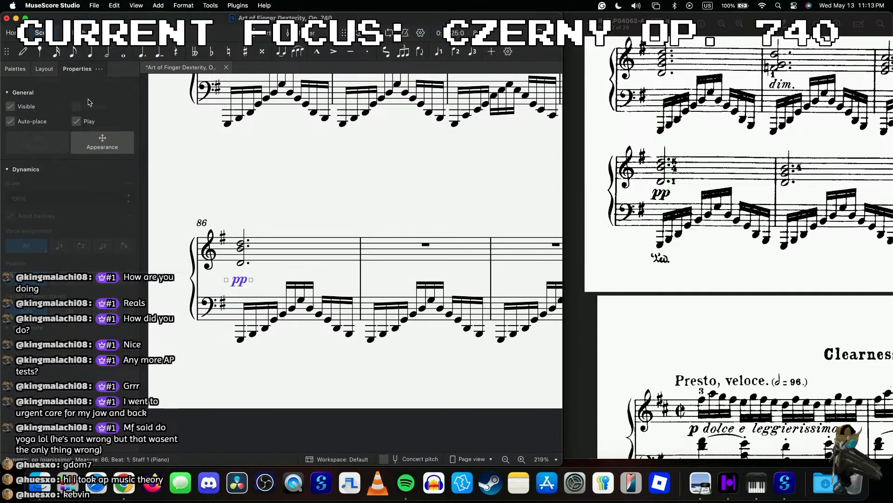
- Play back the opening of measure 86 to hear the pp dynamic
click(239, 246)
key(space)
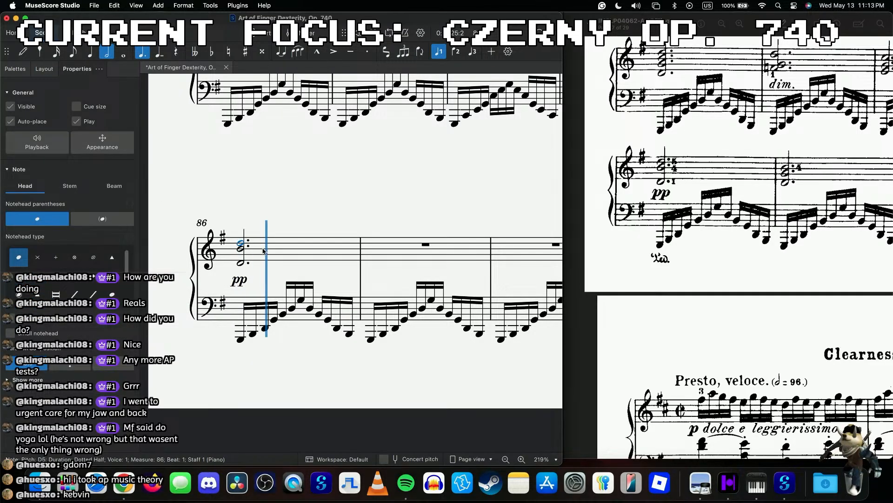
scroll(289, 259, up, 3)
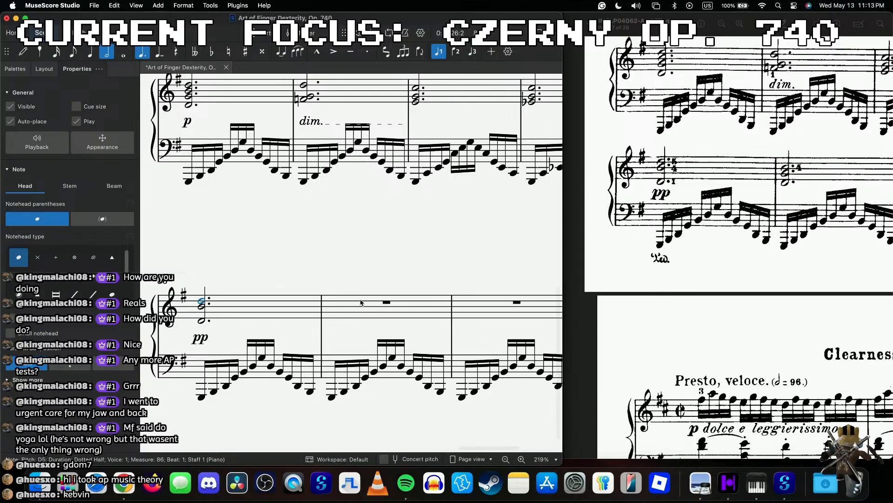
key(space)
- Enter dotted-half treble chords D4, G4, B4 in measure 87 and D4, B4, D5 in measure 88
key(n)
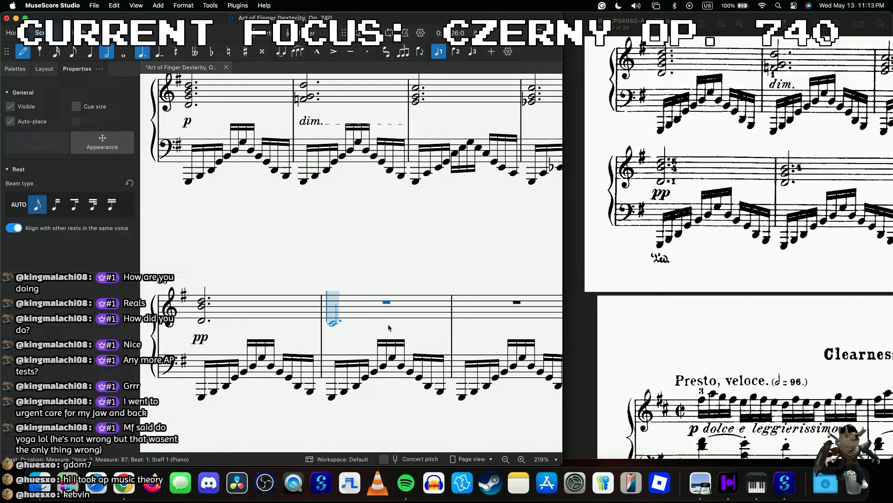
click(334, 317)
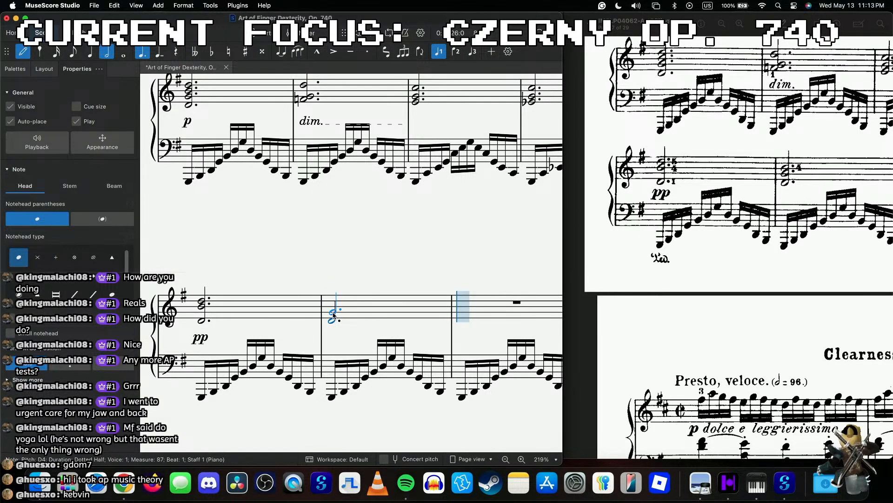
shift+click(334, 306)
scroll(419, 312, right, 5)
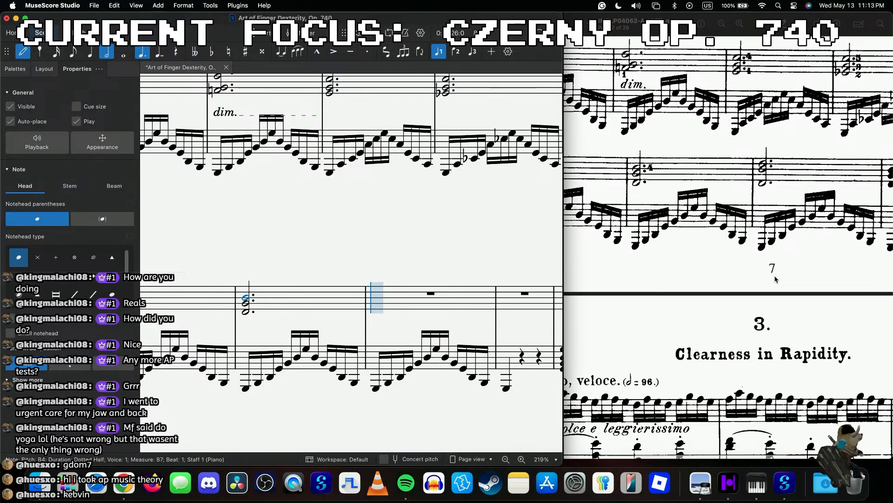
scroll(503, 313, right, 2)
click(270, 308)
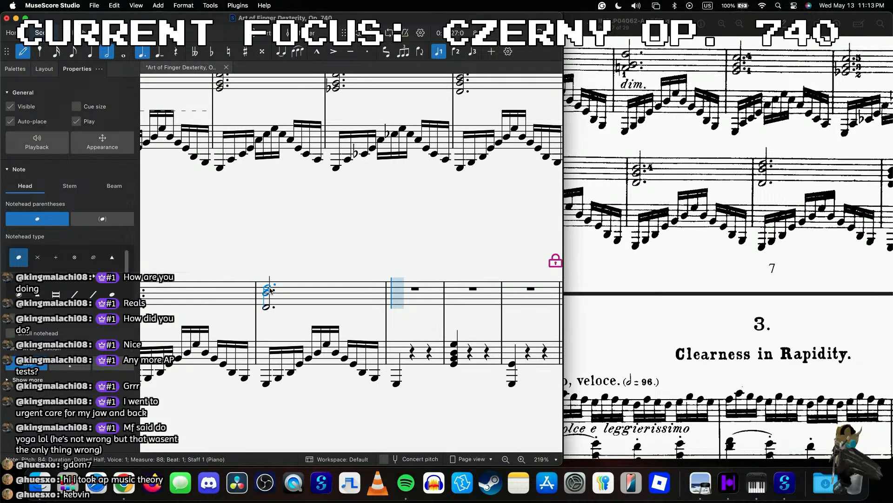
- Enter a quarter-note chord D4, G4 and B4 on beat 1 of measure 89 in the treble staff
scroll(753, 315, right, 5)
scroll(419, 320, right, 2)
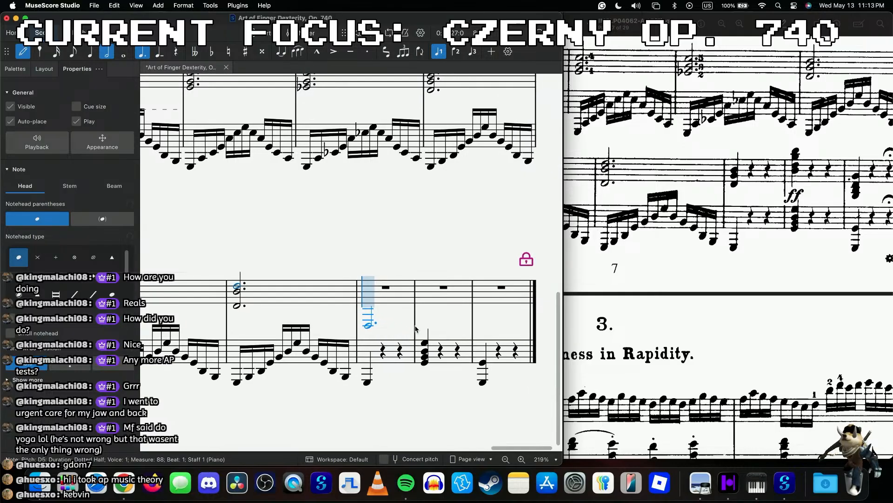
key(5)
click(374, 307)
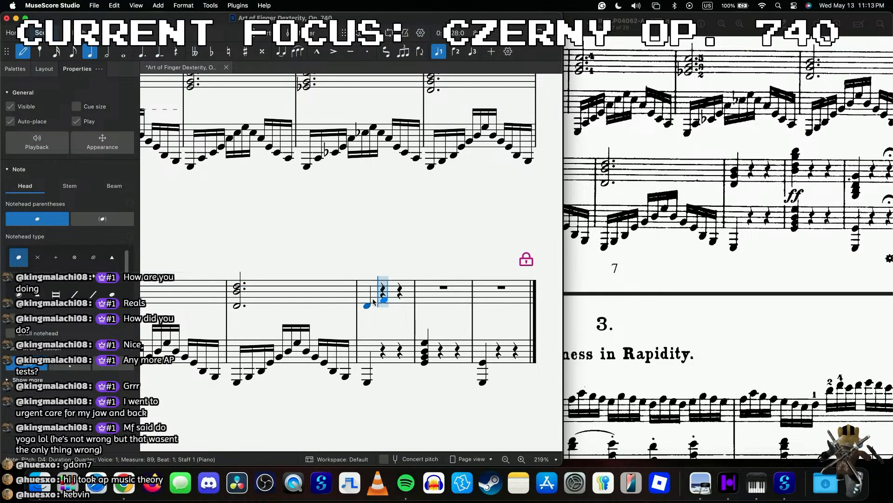
click(368, 300)
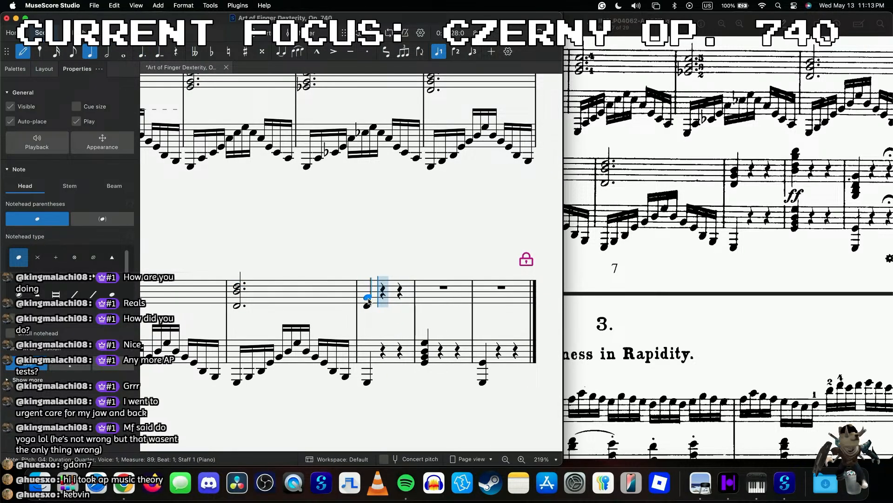
click(368, 292)
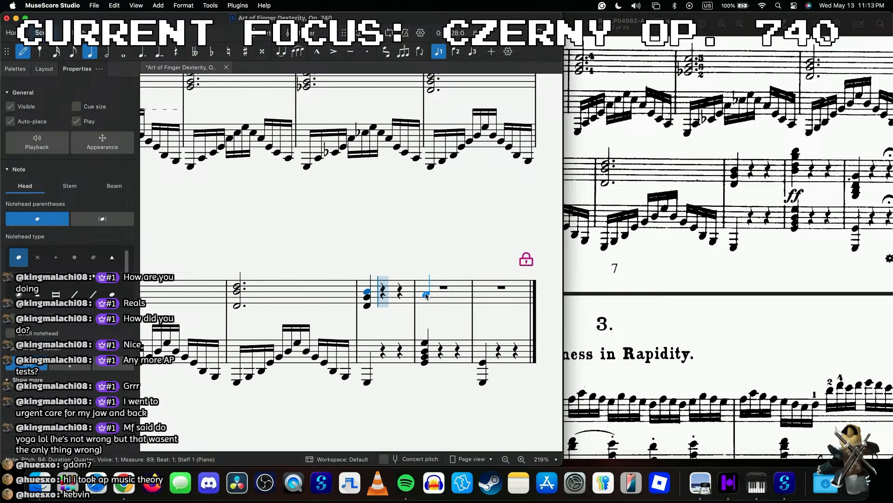
- Enter a quarter-note chord B4, D5, G5 and B5 on beat 1 of measure 90 in the treble staff
click(427, 294)
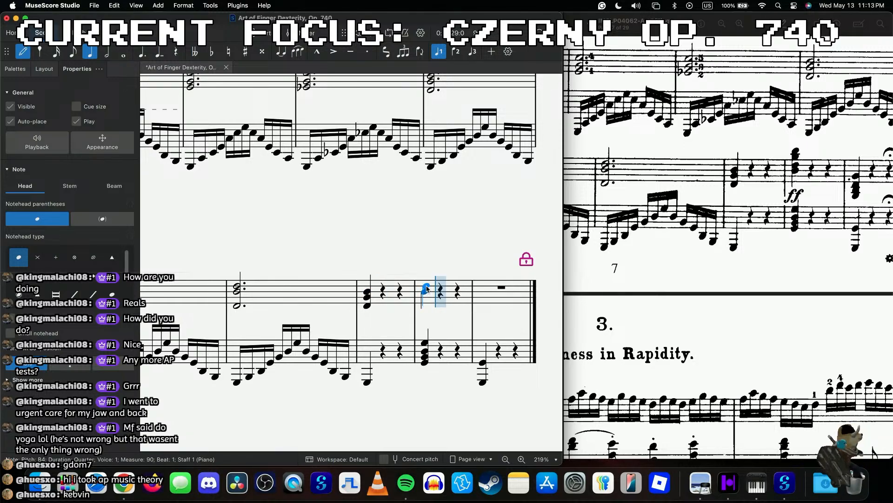
click(426, 277)
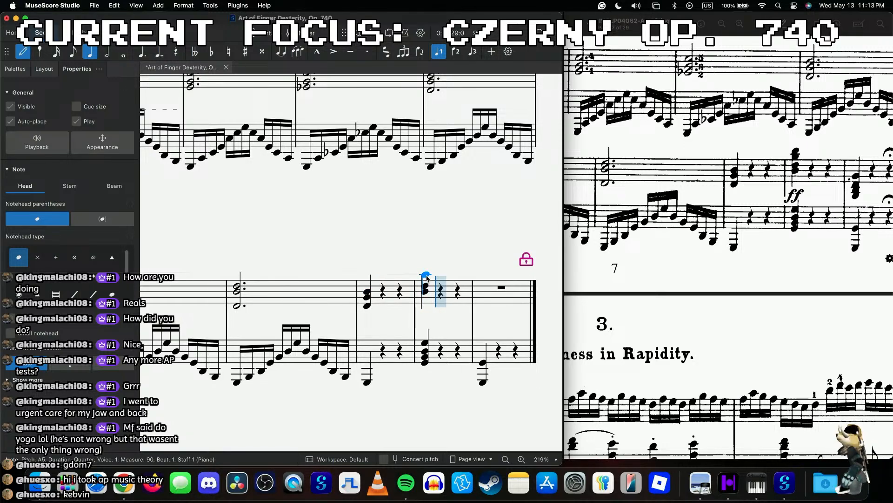
key(Right)
click(427, 278)
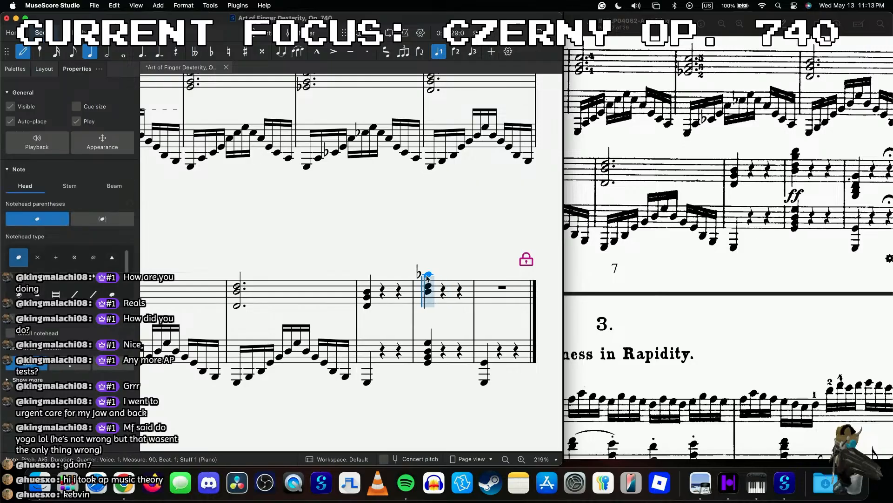
click(428, 272)
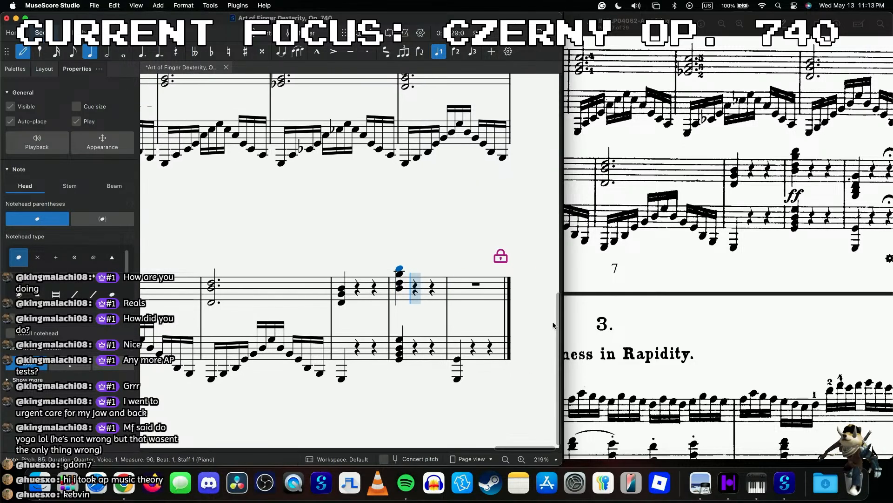
- Enter a quarter-note chord G3, B3, D4 and G4 on beat 1 of measure 91 in the treble staff
scroll(480, 298, right, 2)
click(457, 294)
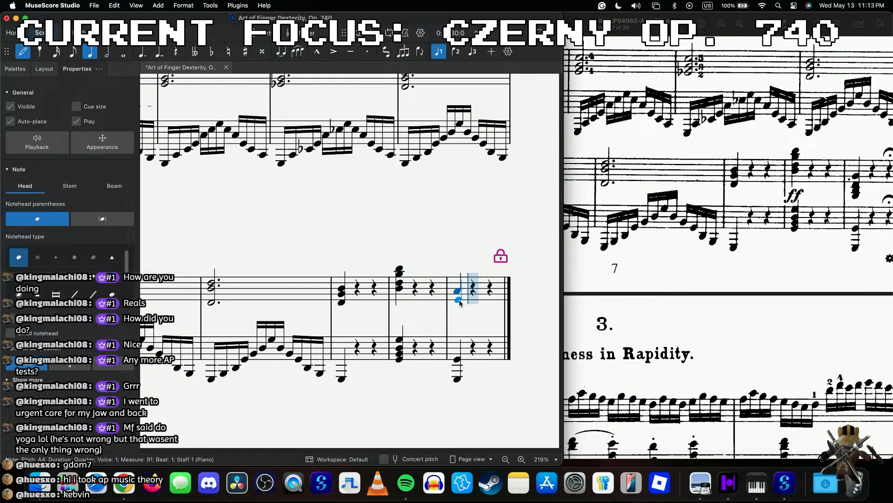
key(Down)
key(Down)
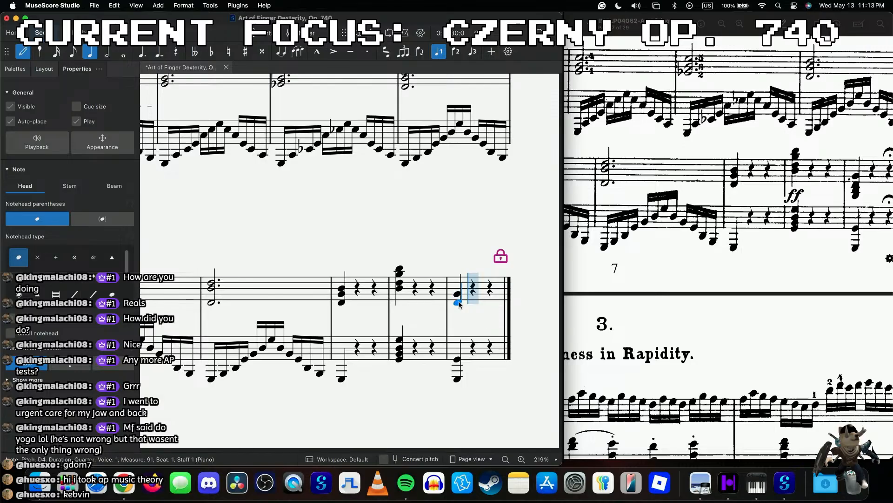
shift+click(459, 312)
key(Escape)
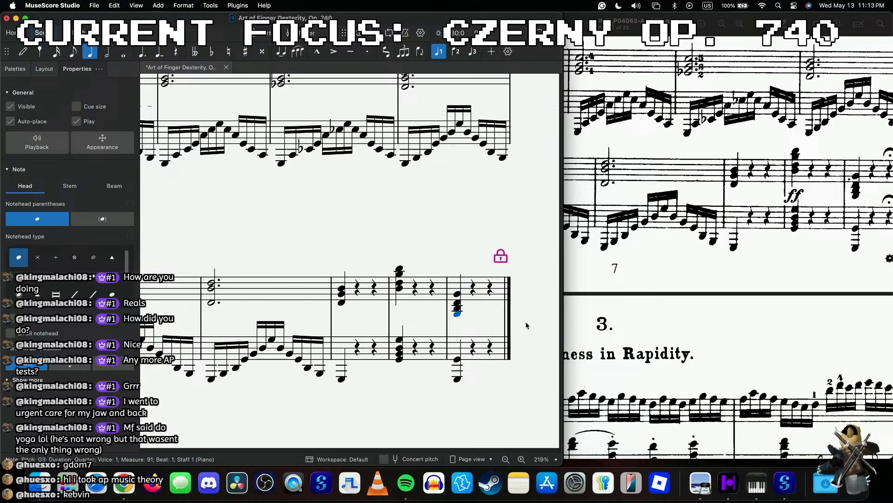
- Add fermatas over the beat 3 rests of measure 91 in both staves
click(490, 291)
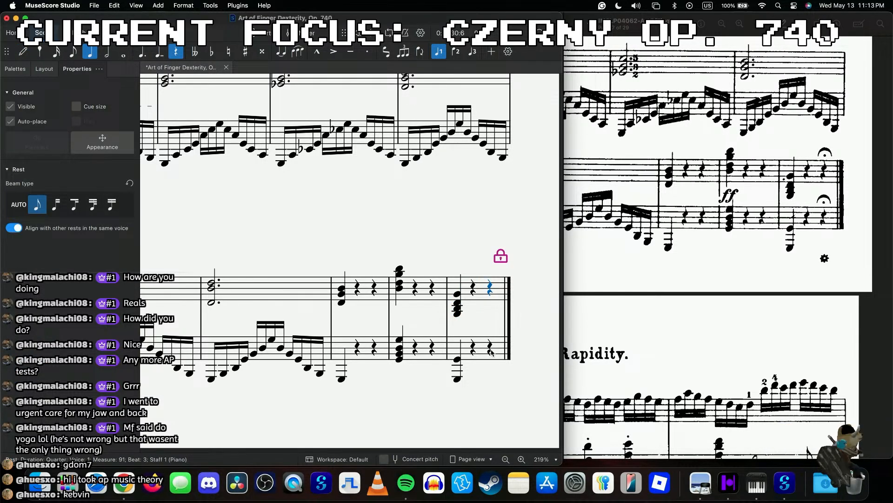
key(F9)
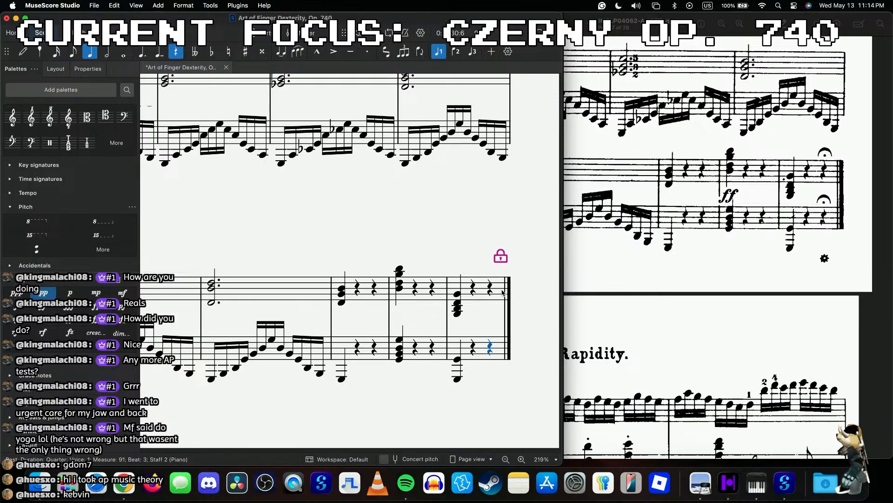
super+click(490, 290)
click(126, 90)
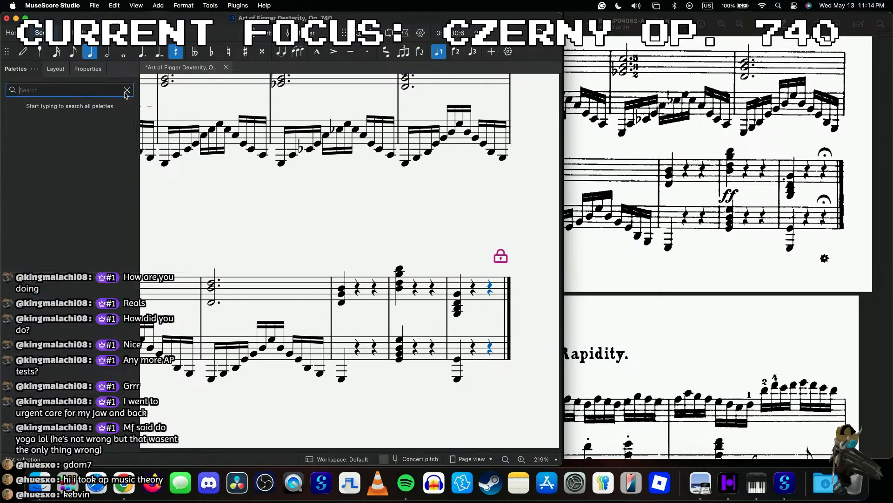
text(fer)
click(13, 126)
click(127, 90)
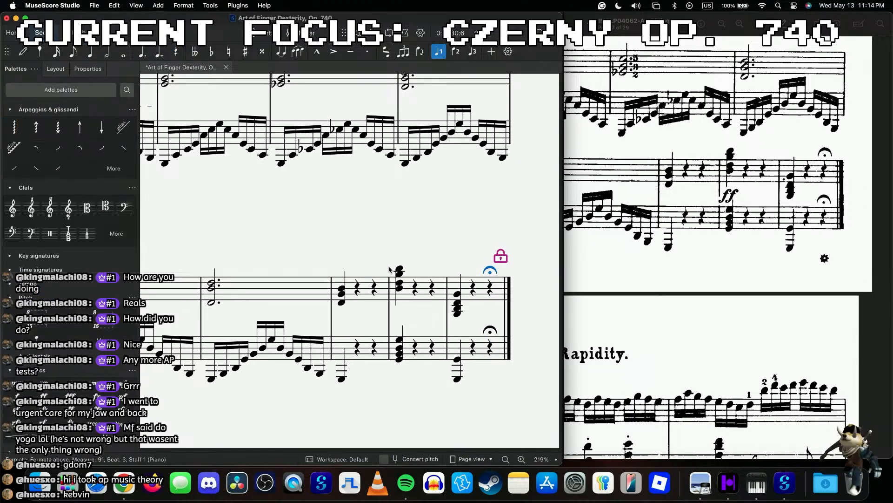
- Add an ff dynamic to the treble chord on beat 1 of measure 90
click(458, 295)
click(399, 288)
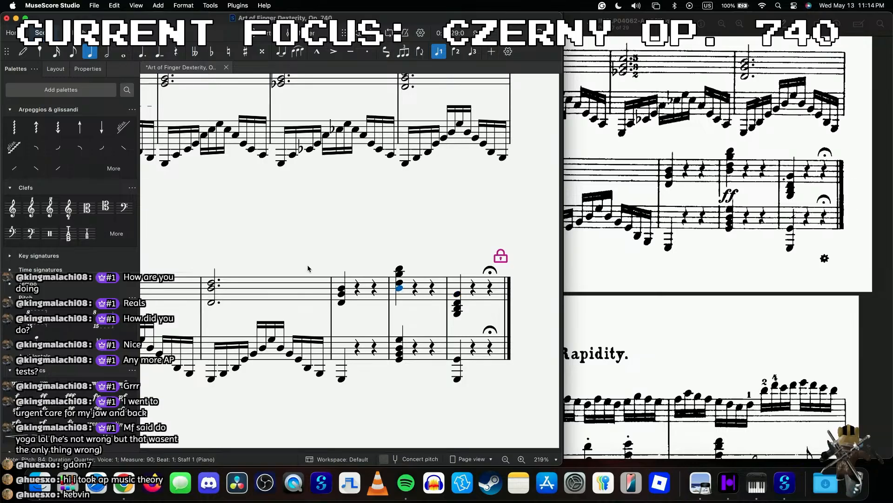
click(44, 395)
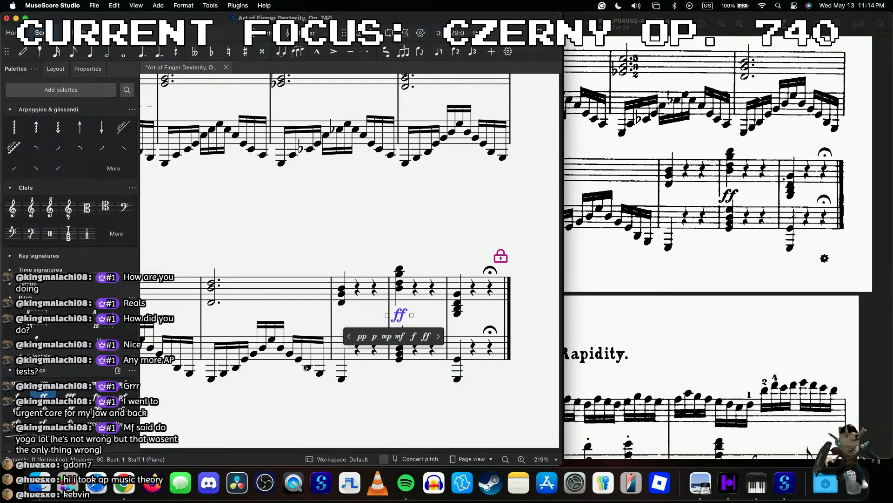
- Play back the ending from measure 90 and look over the preceding systems of the score
key(space)
scroll(399, 245, down, 5)
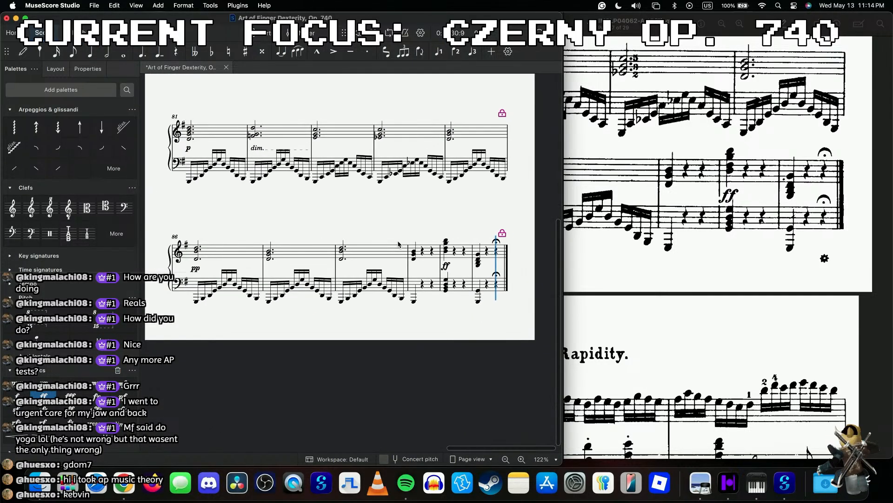
scroll(400, 246, left, 10)
scroll(403, 250, down, 3)
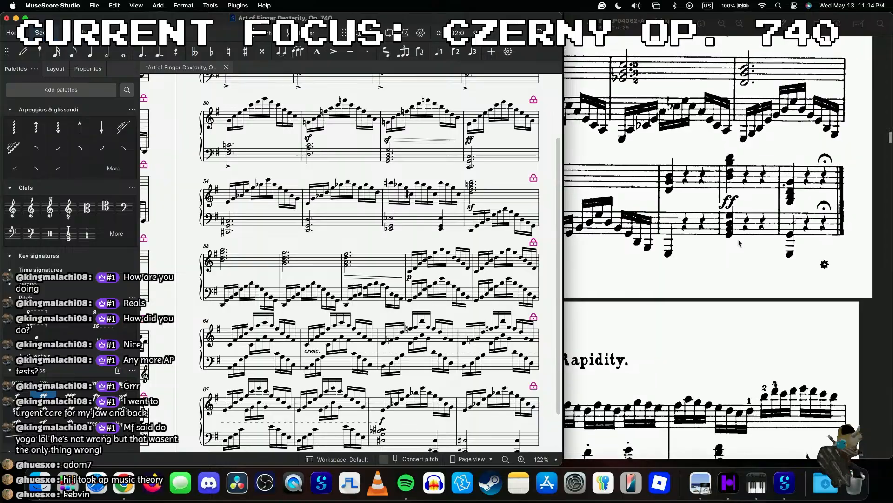
- Look over the page layout of the transcribed score and compare it with the pages of the scanned sheet music
scroll(418, 228, down, 5)
scroll(439, 208, right, 5)
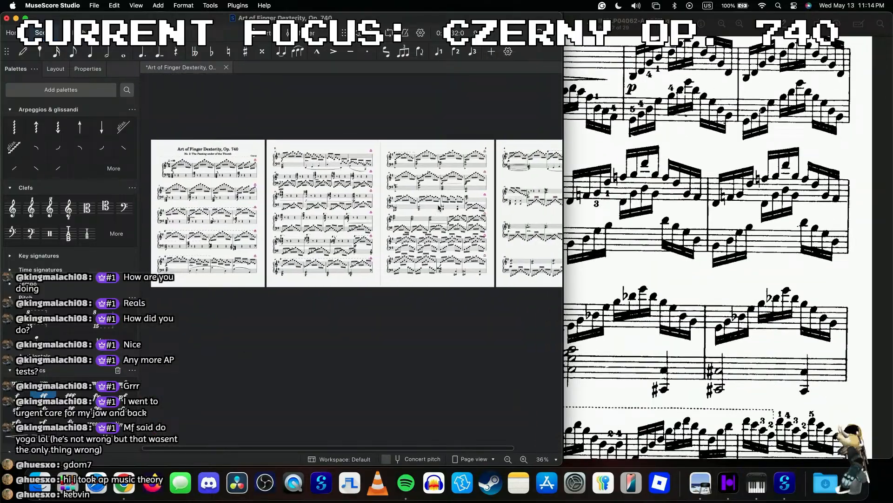
scroll(439, 208, left, 8)
scroll(673, 164, down, 10)
scroll(673, 164, down, 15)
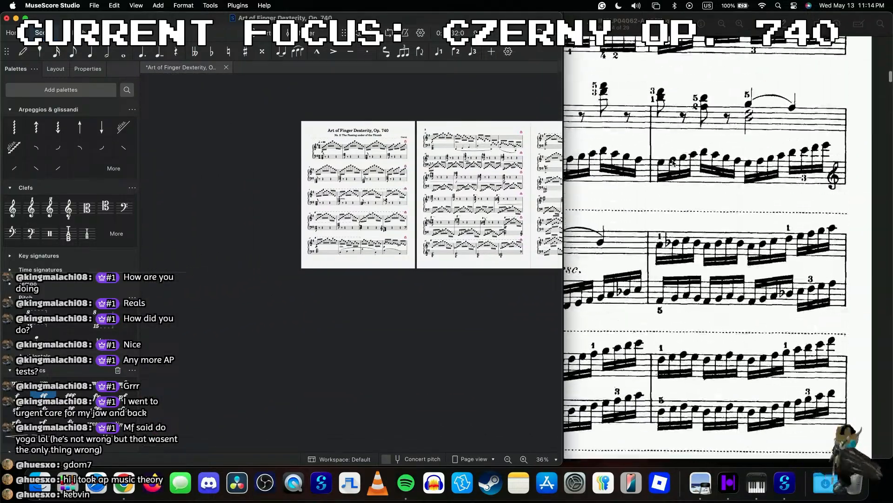
scroll(673, 163, down, 3)
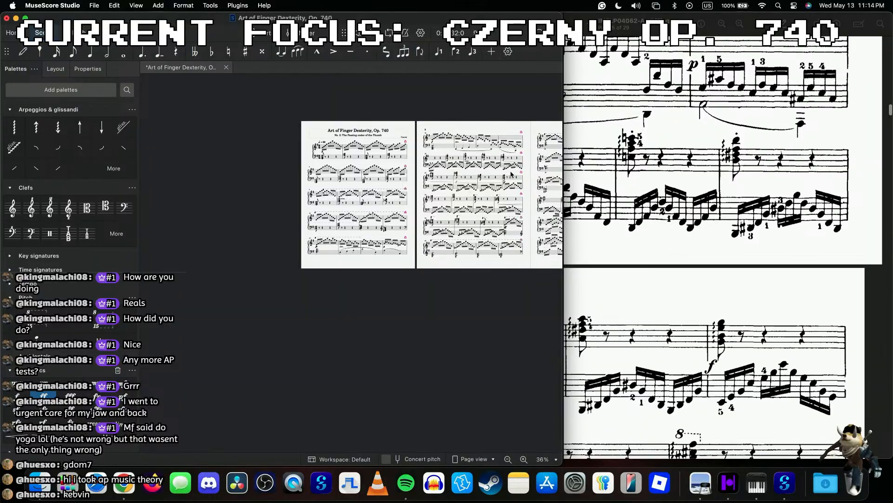
scroll(410, 214, up, 5)
scroll(410, 214, right, 3)
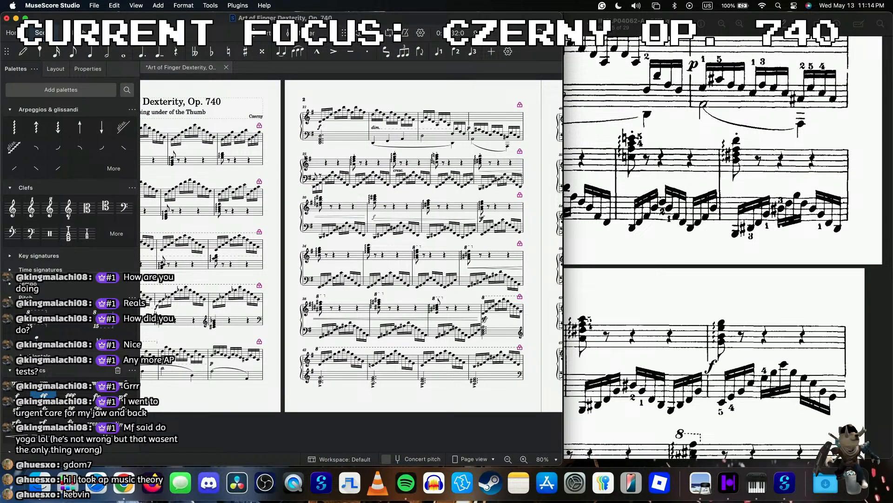
- Reduce the staff space in the page settings so that seven systems fit on each page
right_click(293, 150)
click(325, 171)
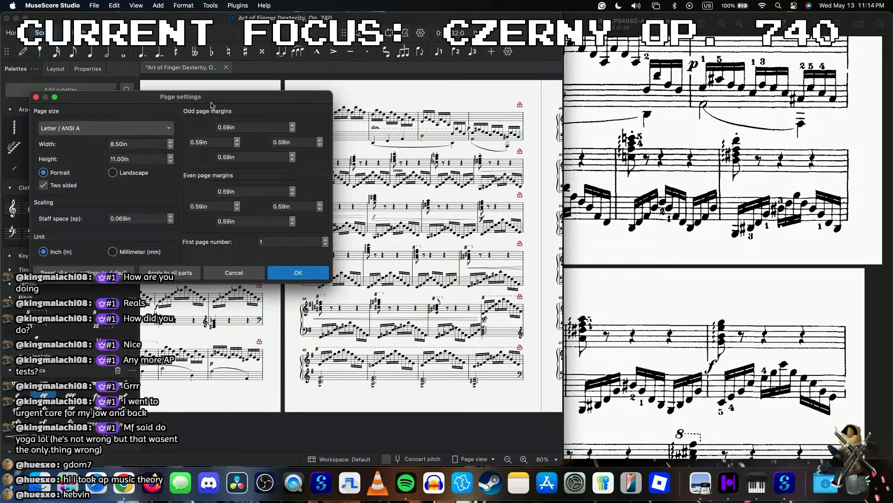
drag(215, 97, 540, 257)
click(496, 378)
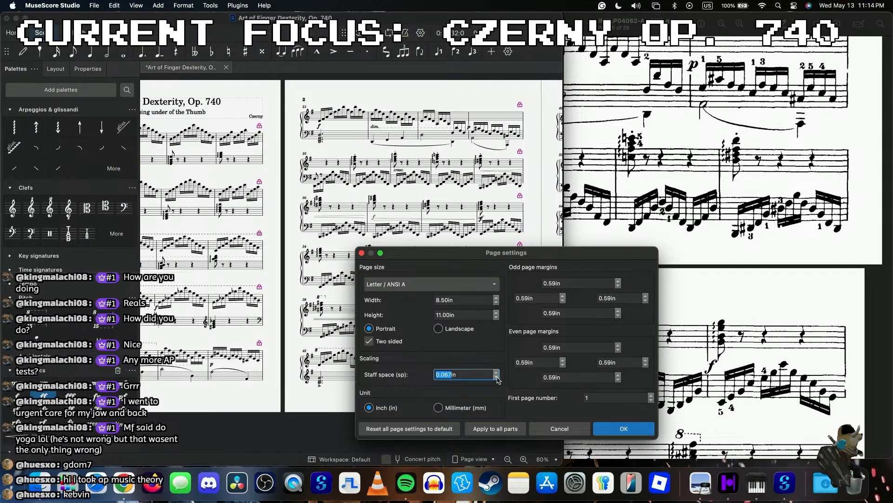
click(497, 377)
click(496, 378)
click(497, 378)
click(497, 378)
click(497, 377)
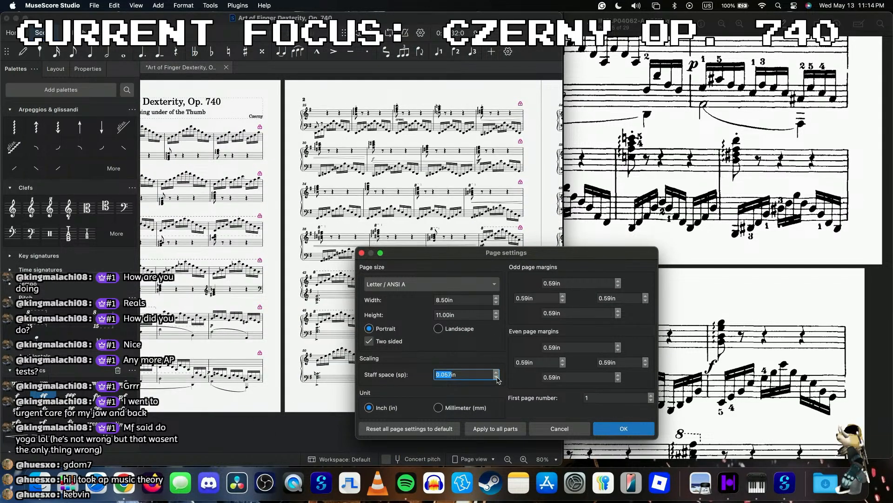
click(496, 377)
click(604, 429)
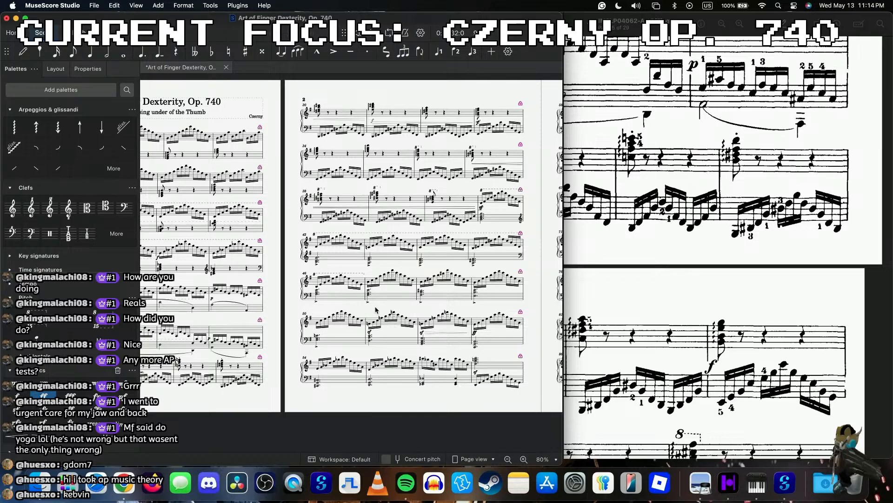
- Check the new page layout and enable automatic score panning for playback
scroll(663, 246, down, 5)
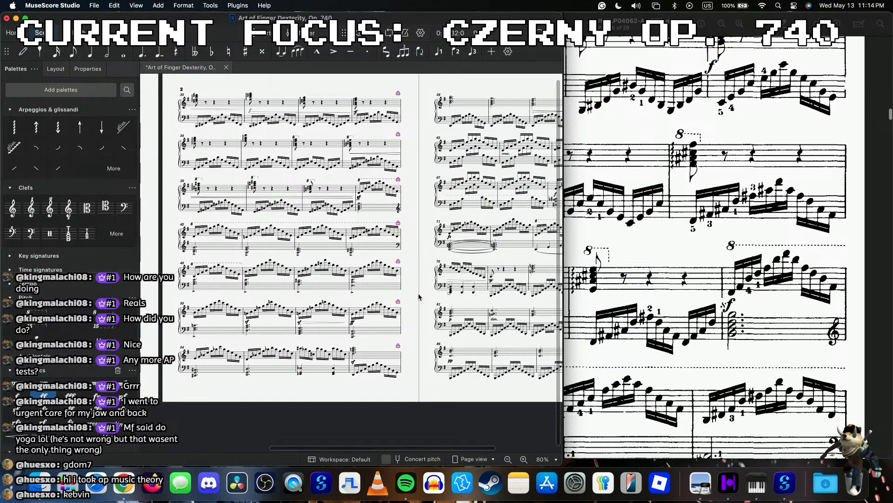
scroll(713, 268, down, 5)
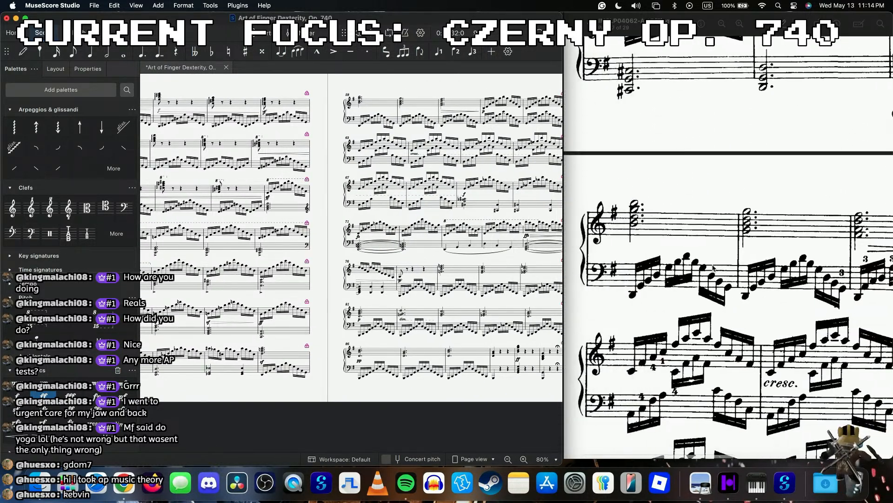
scroll(418, 276, right, 2)
scroll(418, 276, left, 8)
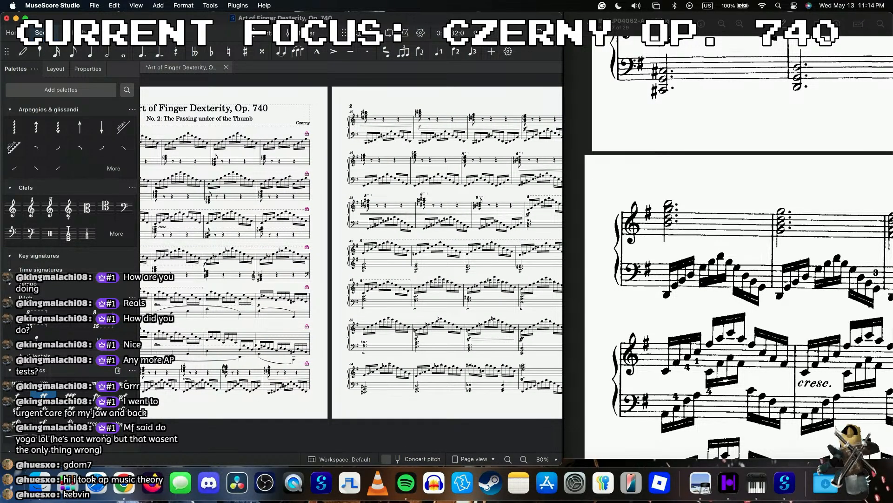
click(420, 32)
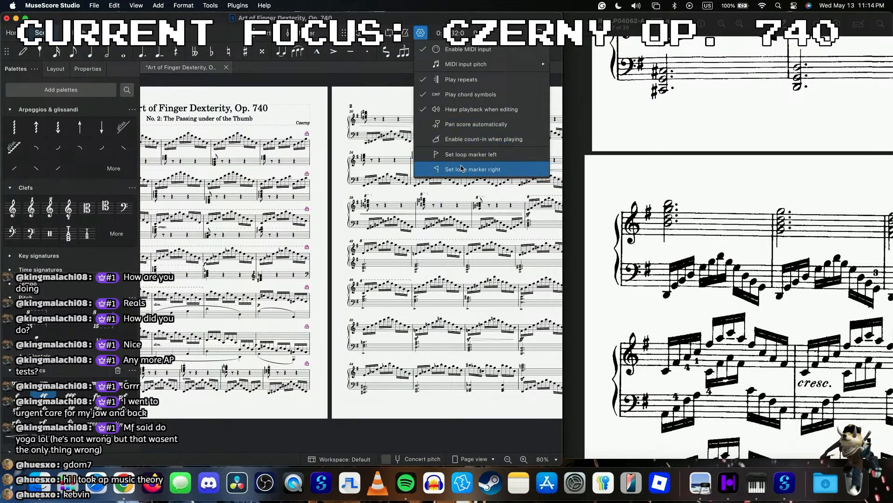
click(479, 125)
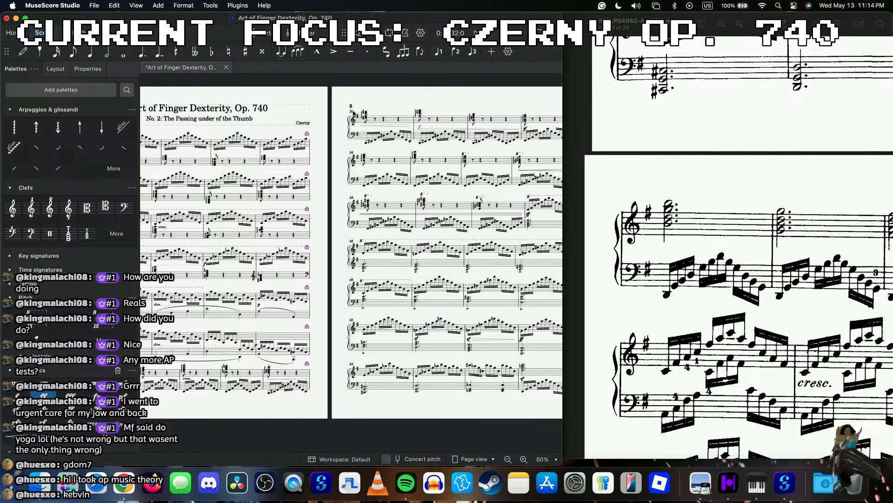
- Review the score from its first page through to the final measure and save it
scroll(230, 138, left, 5)
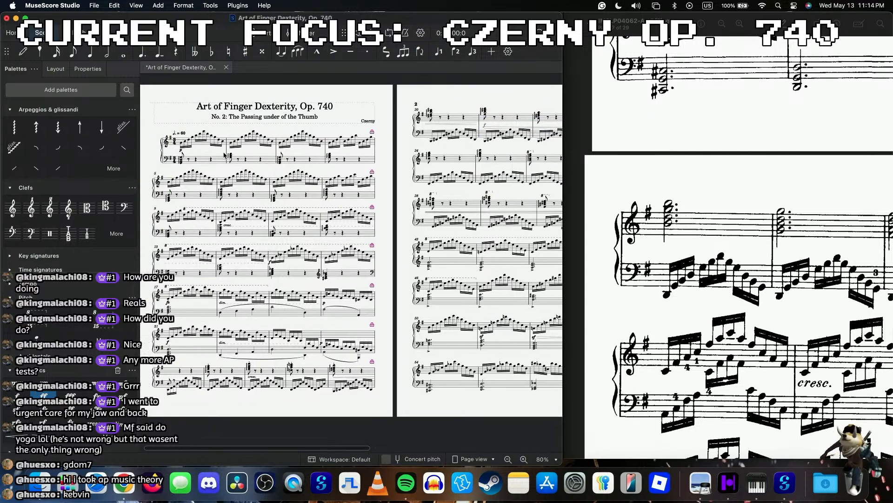
scroll(259, 194, up, 5)
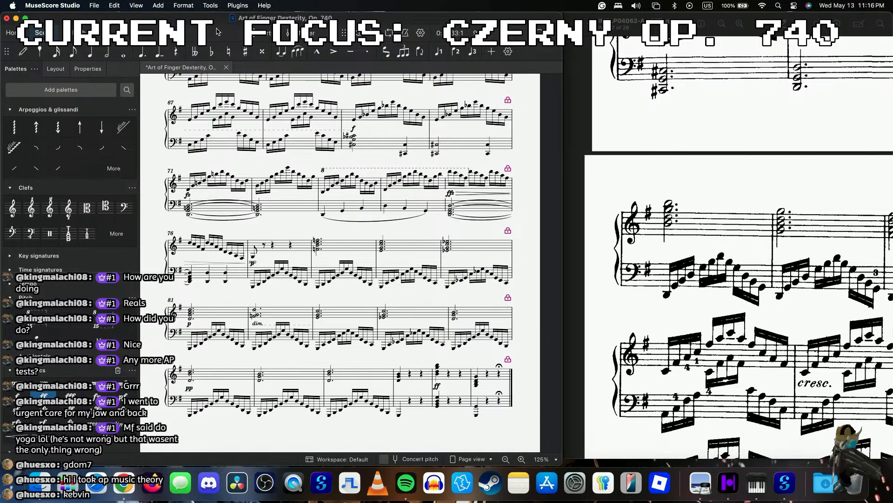
key(super+s)
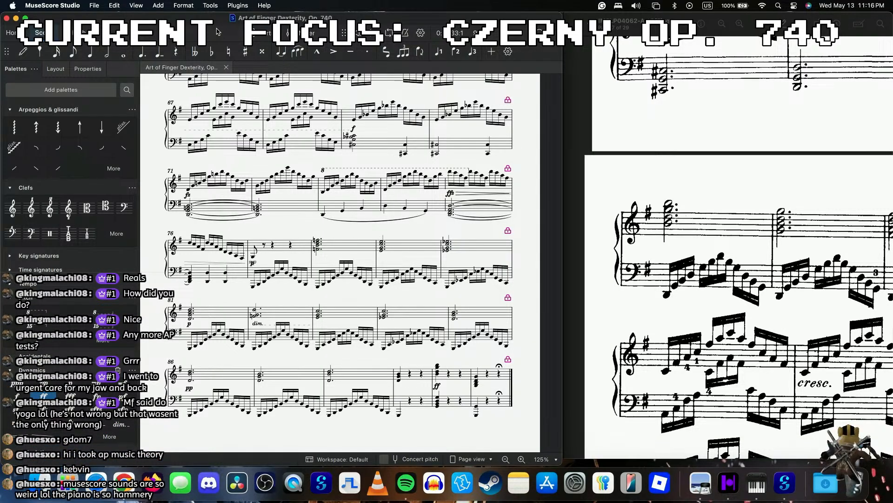
- Switch to Preview and browse the scan to the first page of Study No. 4, Light Motion in quiet Staccato
click(787, 79)
scroll(694, 174, down, 5)
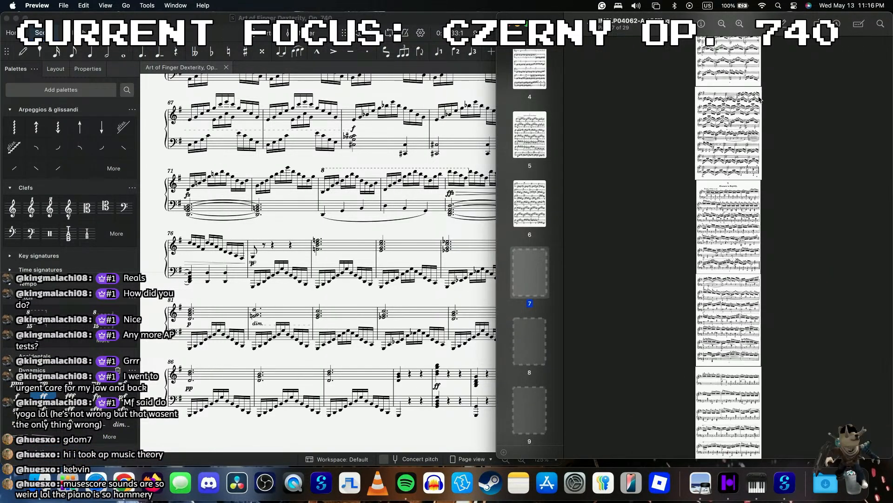
scroll(694, 174, up, 5)
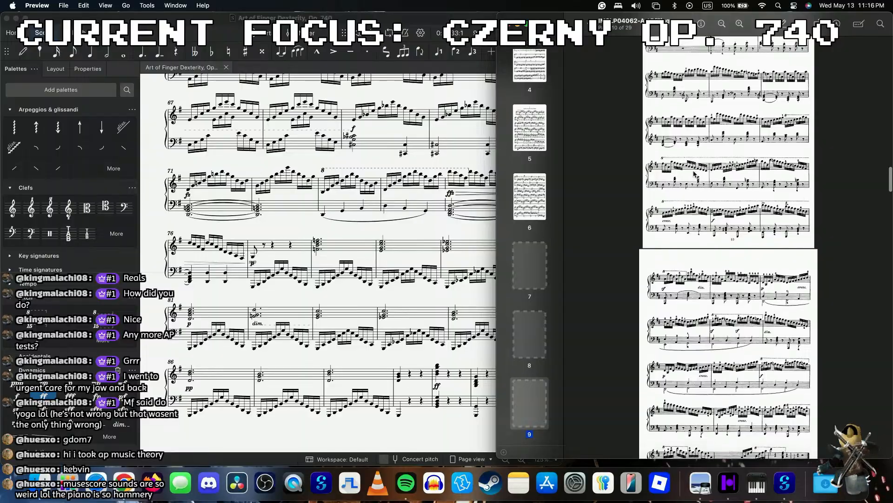
scroll(694, 172, down, 15)
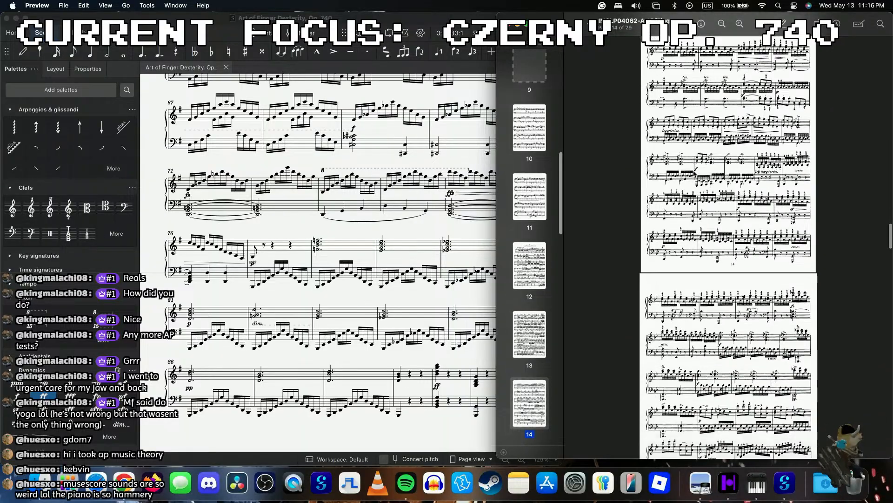
scroll(695, 173, up, 9)
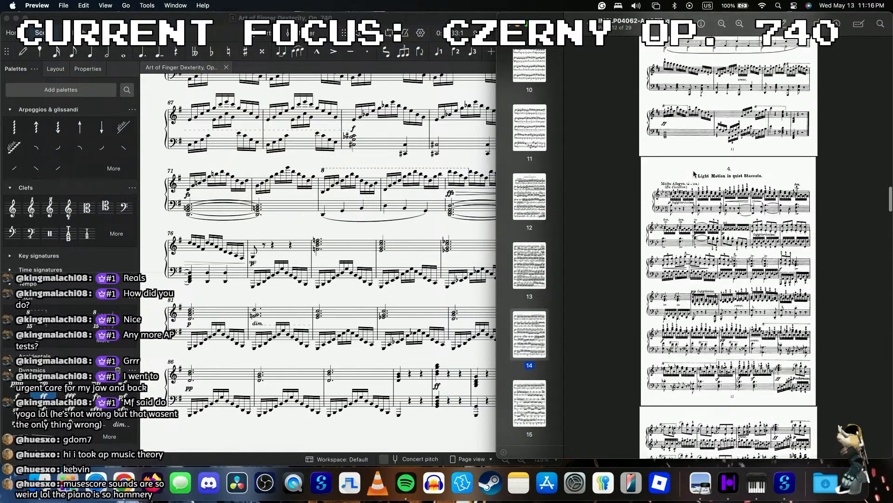
scroll(694, 170, up, 3)
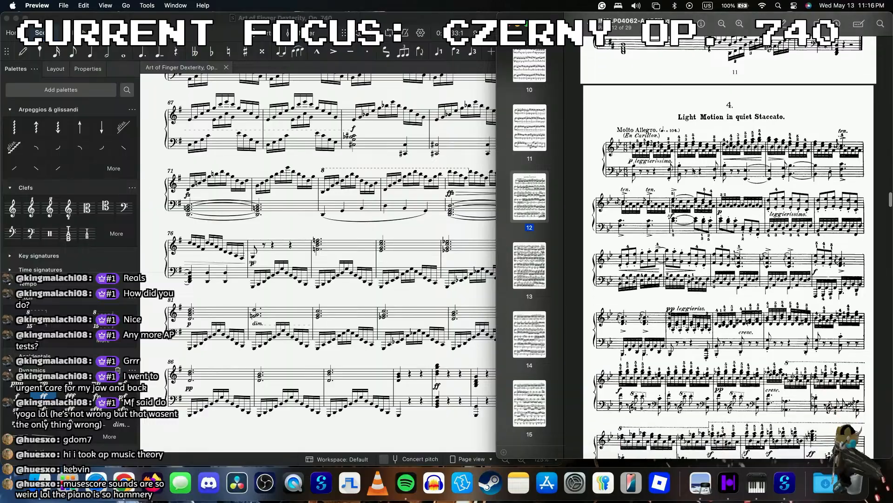
- Switch to Spotify, briefly play the recording of Etude Op. 740 No. 4, and pause it
click(406, 483)
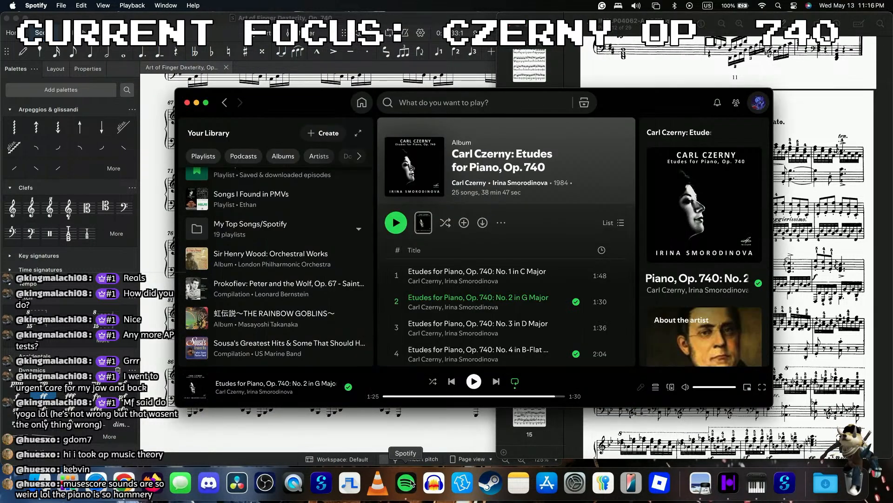
scroll(399, 279, down, 3)
click(398, 283)
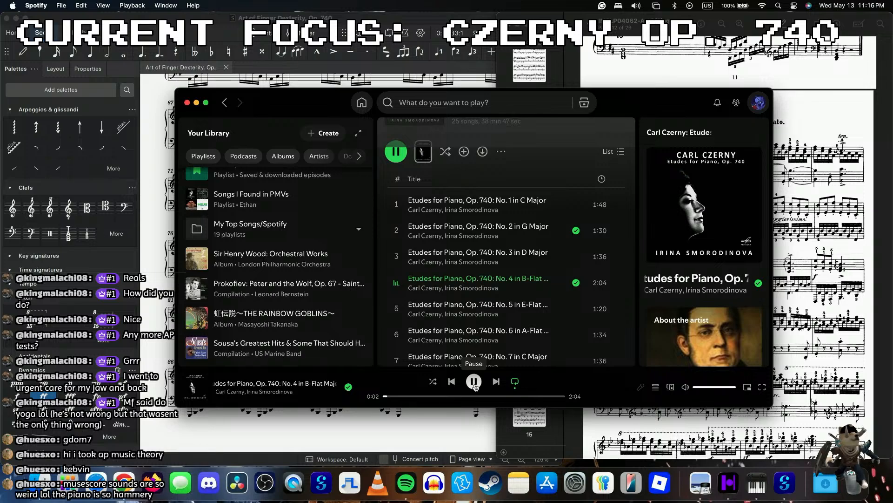
click(474, 382)
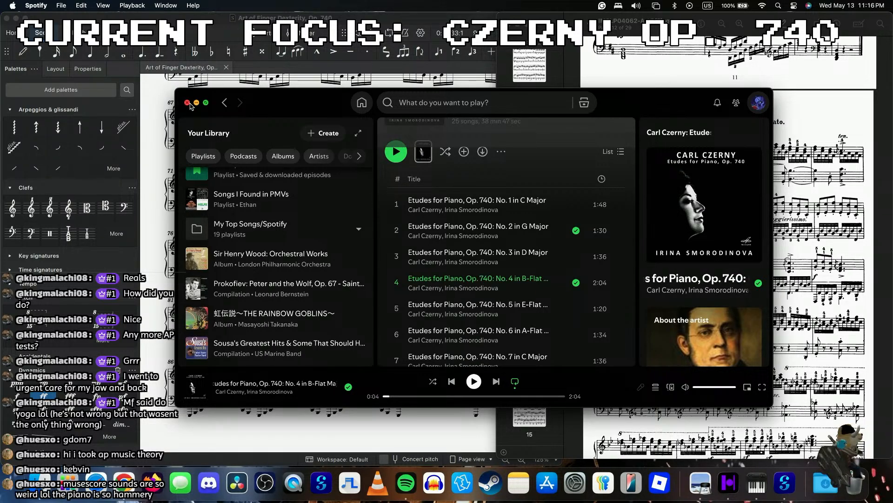
- Return to MuseScore Studio and open the mixer
click(68, 99)
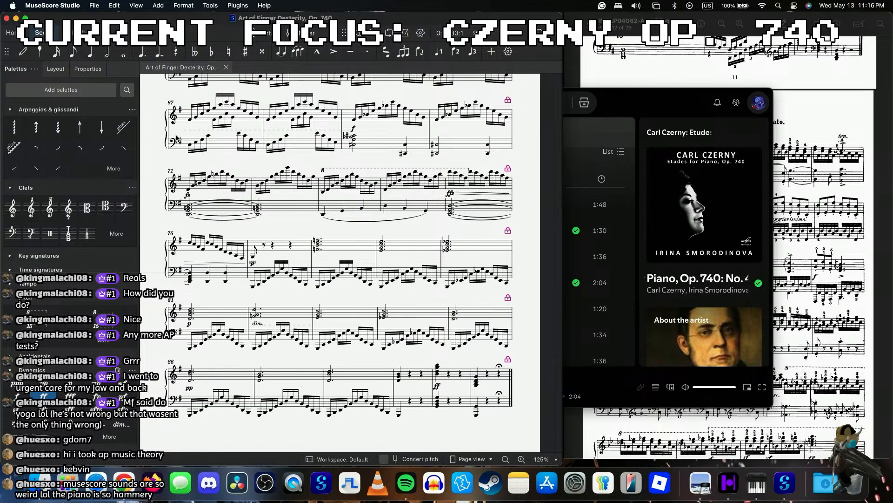
key(XF86AudioMute)
key(F10)
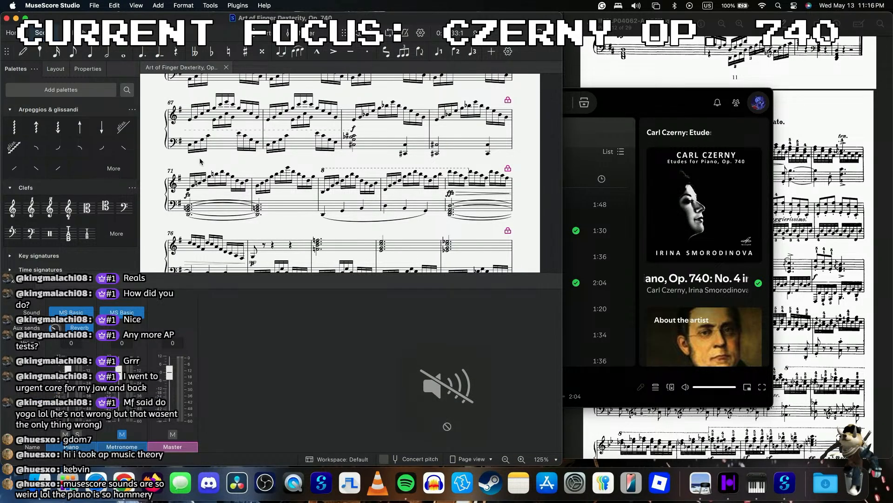
- Set the piano's sound to the Dore Mark's Yamaha S6-v1.6 SoundFont and play the score from the start
click(88, 312)
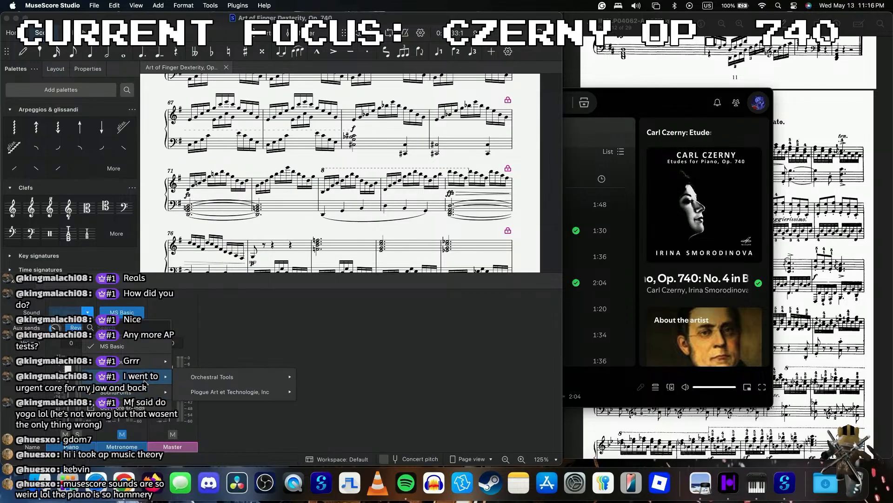
mouse_move(141, 392)
mouse_move(246, 242)
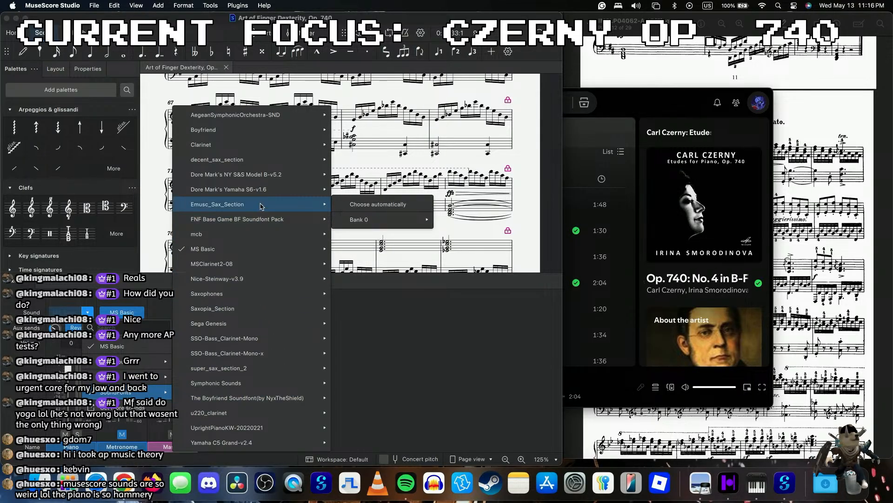
mouse_move(280, 179)
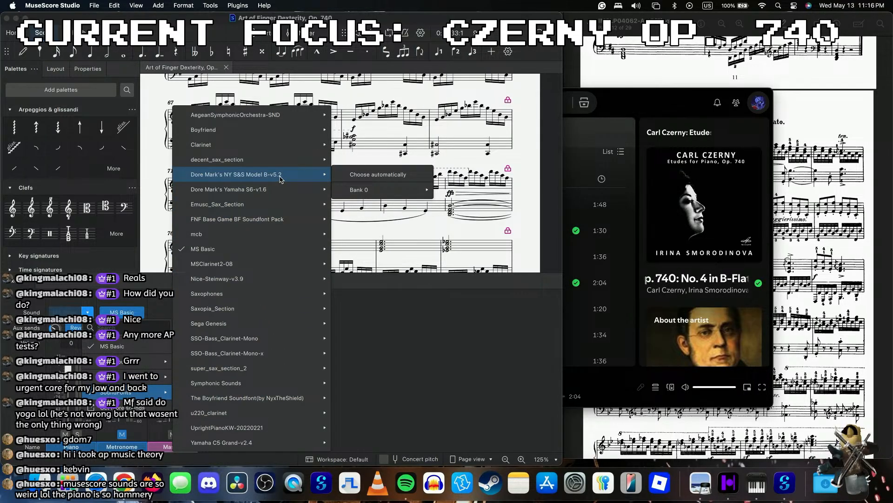
click(377, 190)
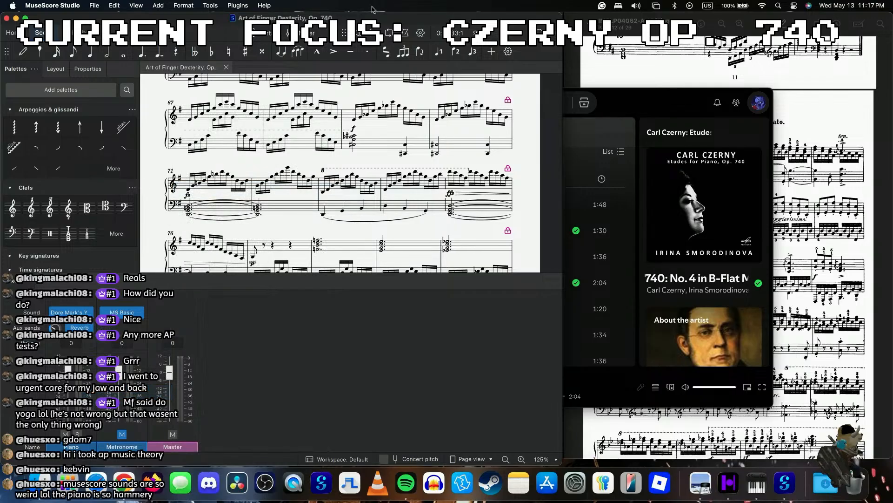
click(358, 32)
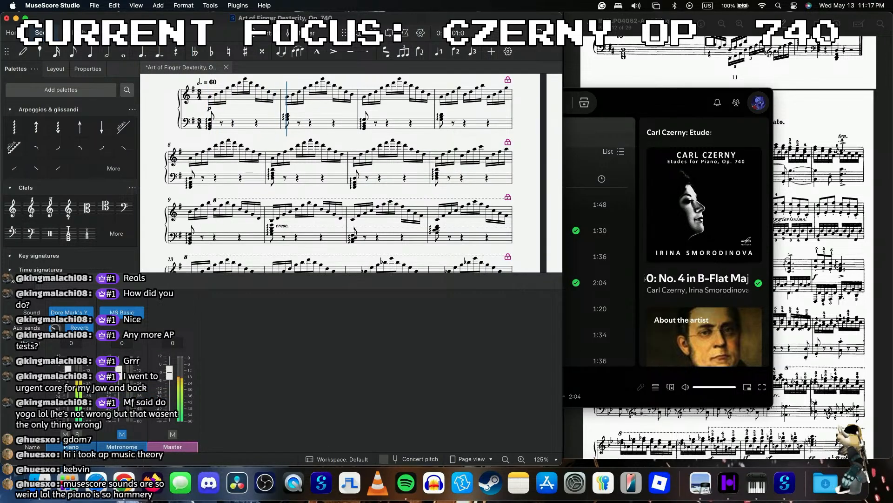
- Change the piano's sound to the Dore Mark's NY S&S Model B-v5.2 SoundFont, chosen automatically
click(70, 312)
mouse_move(149, 392)
mouse_move(272, 188)
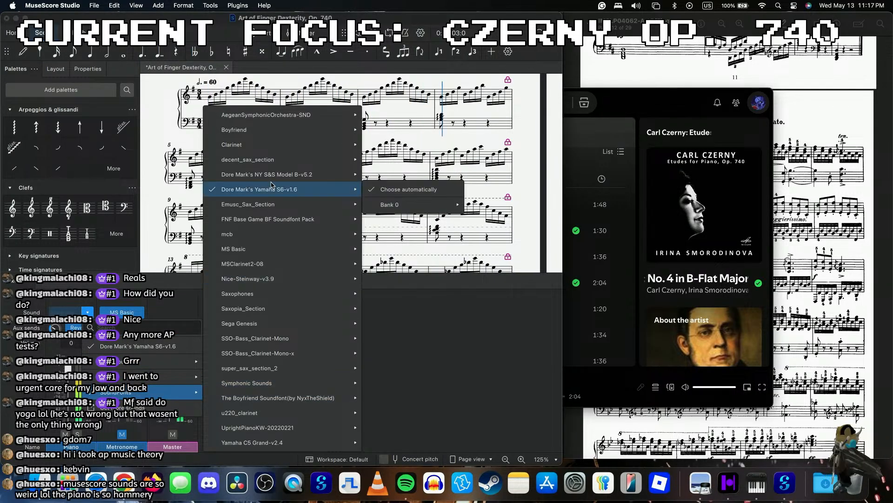
click(405, 174)
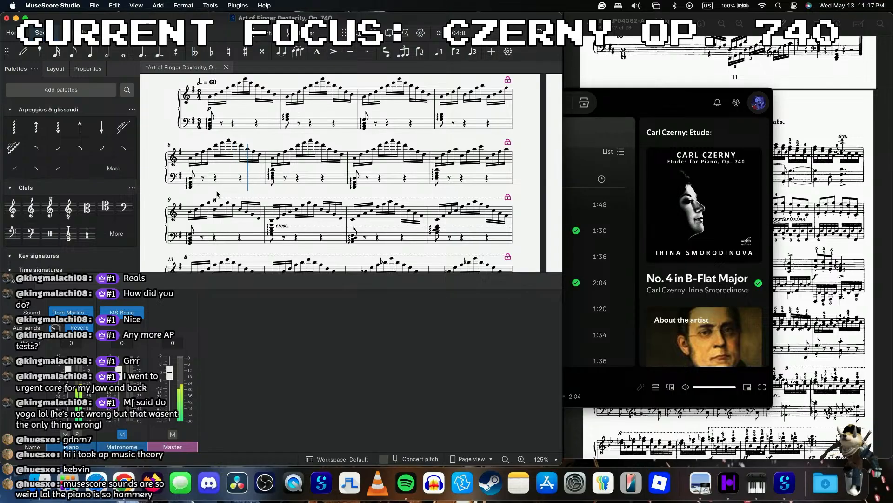
- Set the piano's sound to the Nice-Steinway-v3.9 SoundFont, chosen automatically, and play the score again from the start
click(69, 312)
mouse_move(149, 392)
mouse_move(258, 386)
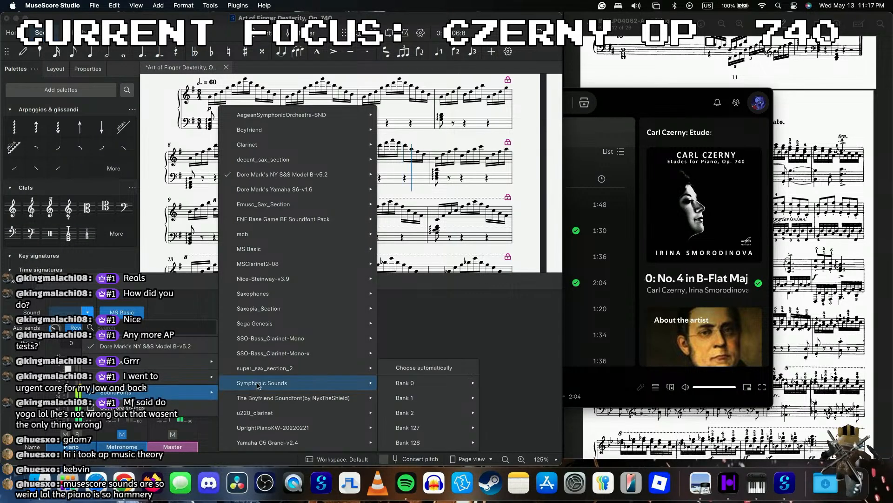
mouse_move(297, 129)
mouse_move(424, 148)
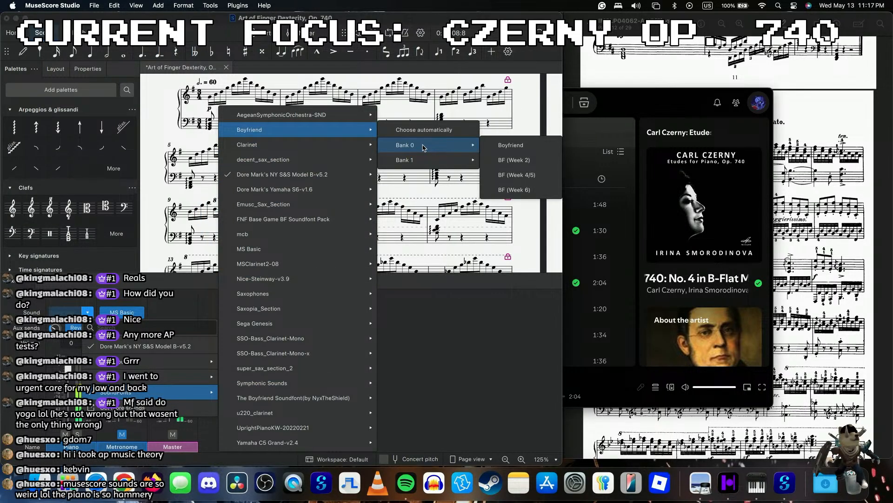
mouse_move(295, 281)
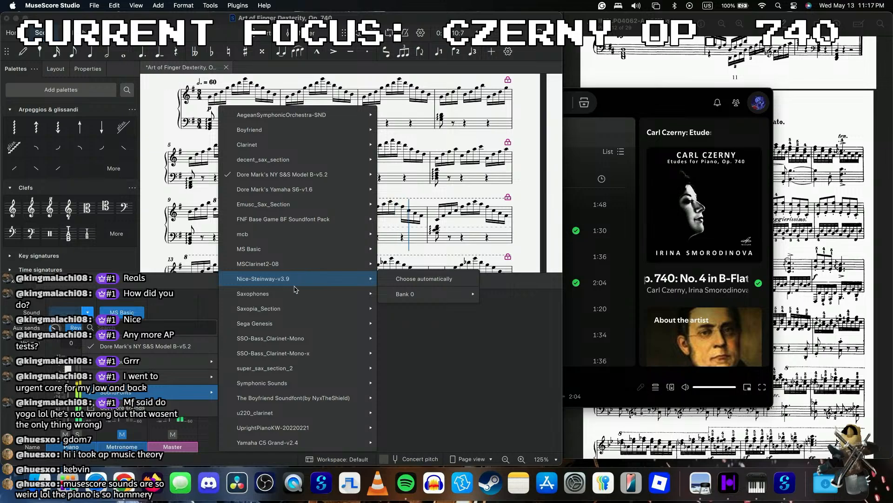
click(418, 278)
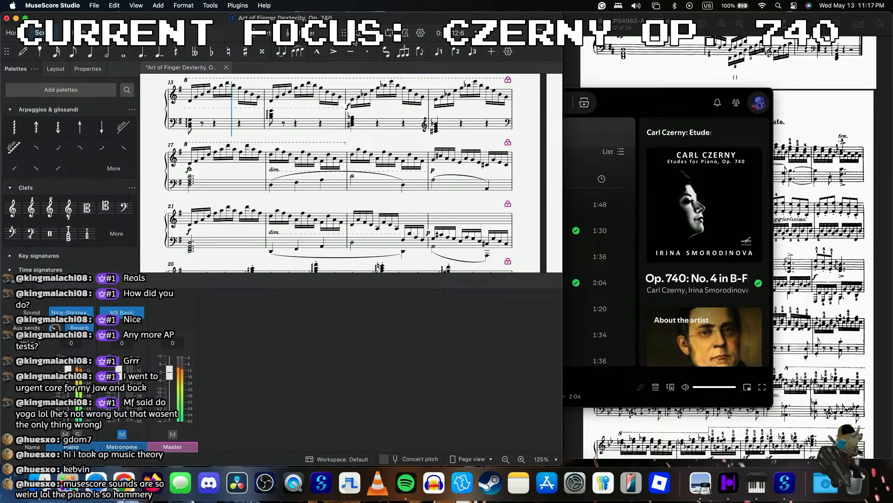
click(356, 42)
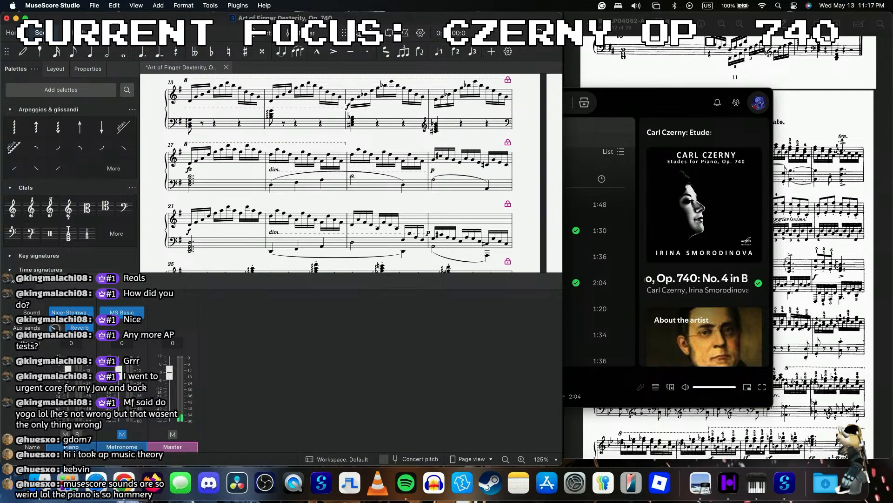
key(space)
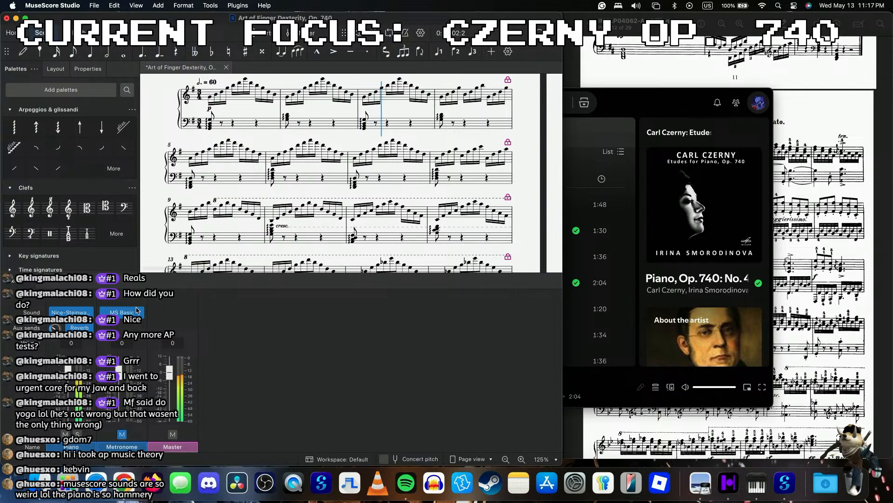
- Change the piano's sound to the Yamaha C5 Grand-v2.4 SoundFont, chosen automatically, while the score plays
click(87, 312)
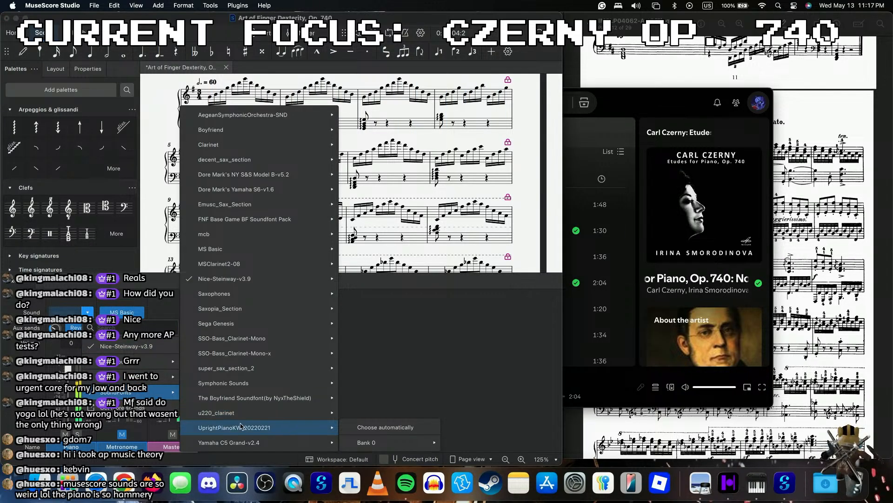
mouse_move(279, 442)
click(376, 428)
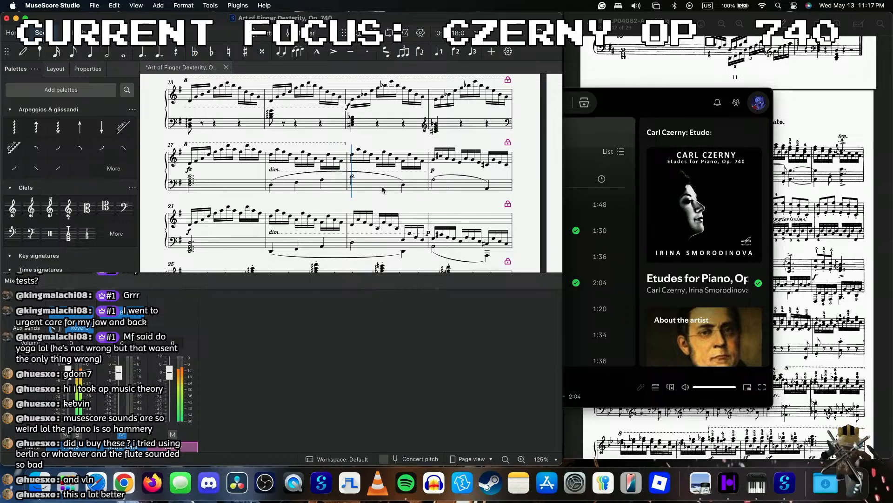
- Turn up the system volume and raise the Master channel's level in the mixer during playback
key(XF86AudioRaiseVolume)
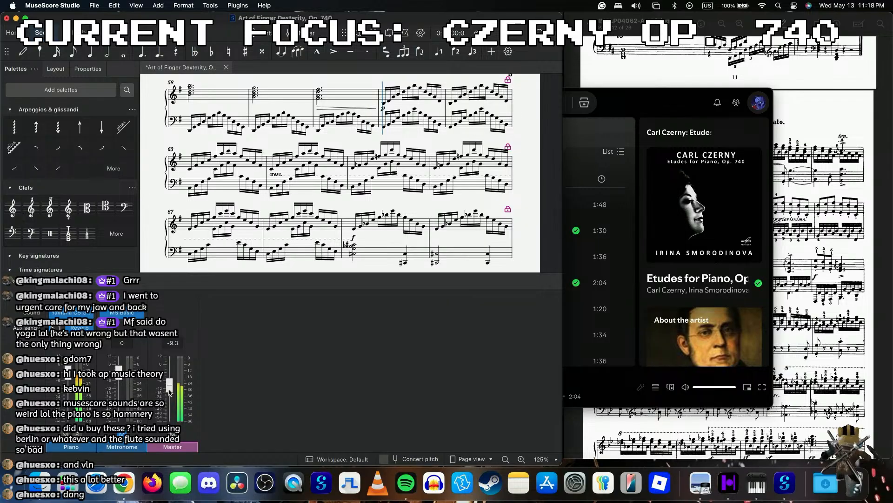
drag(169, 392, 172, 378)
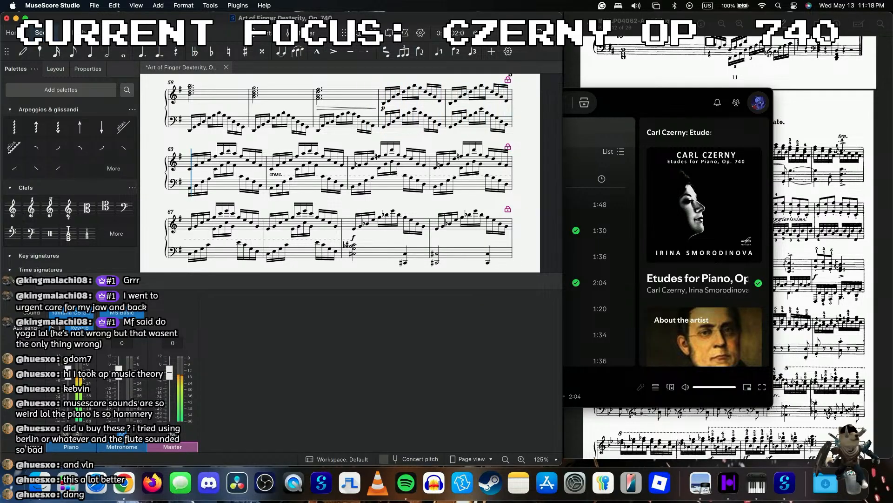